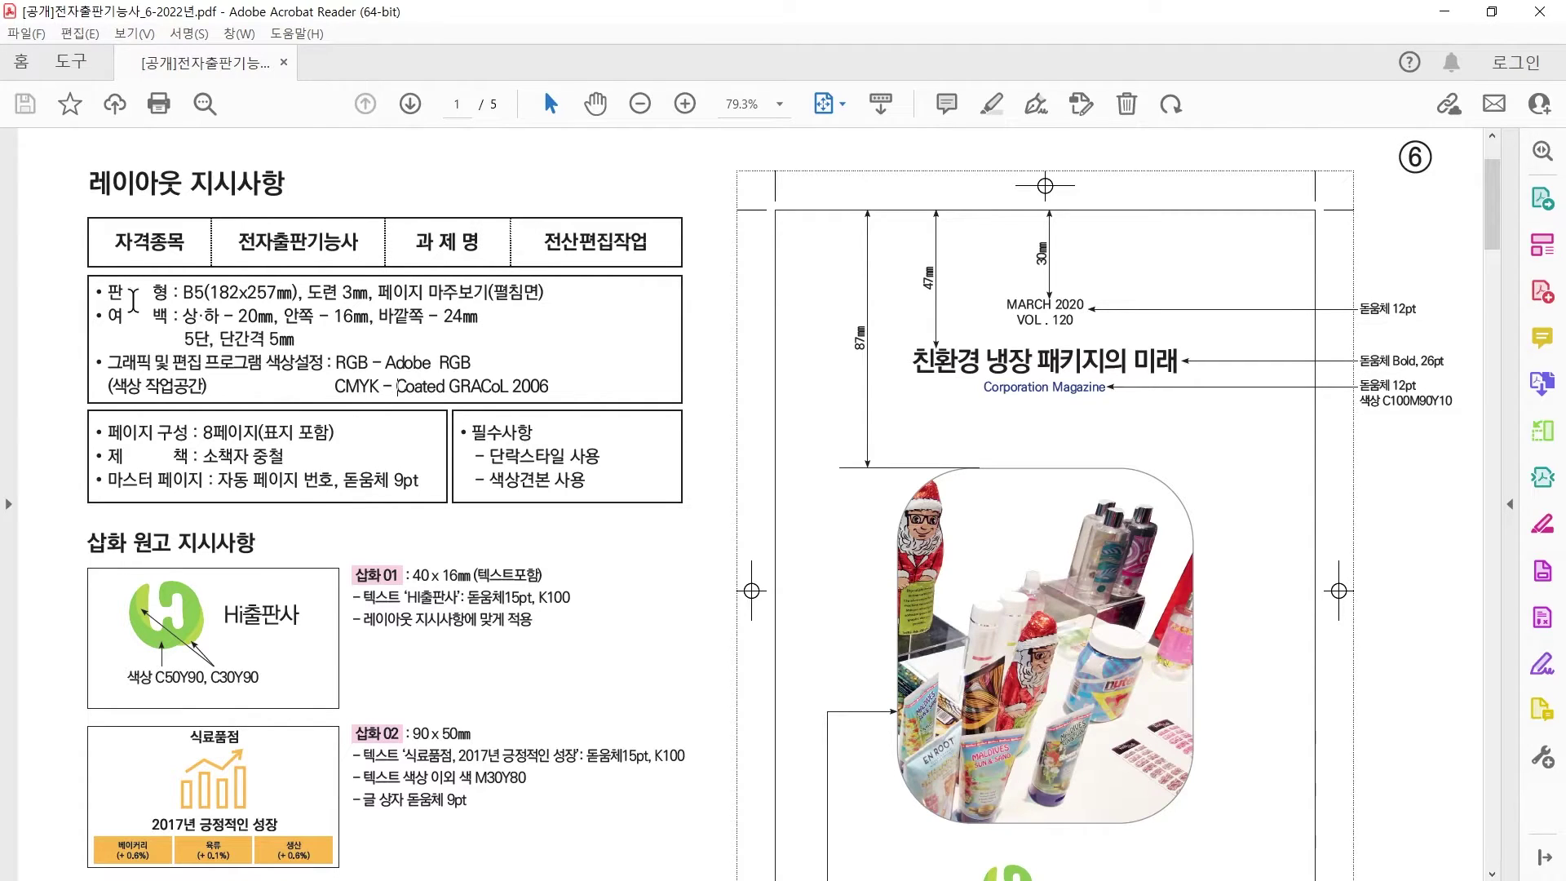
- Read through the page format, margin, color and illustration instructions on page 1 of the exam PDF
{"action": "left_click_drag", "start_coordinate": [107, 292], "coordinate": [163, 292]}
{"action": "left_click", "coordinate": [139, 308]}
{"action": "scroll", "coordinate": [210, 625], "scroll_direction": "down", "scroll_amount": 3}
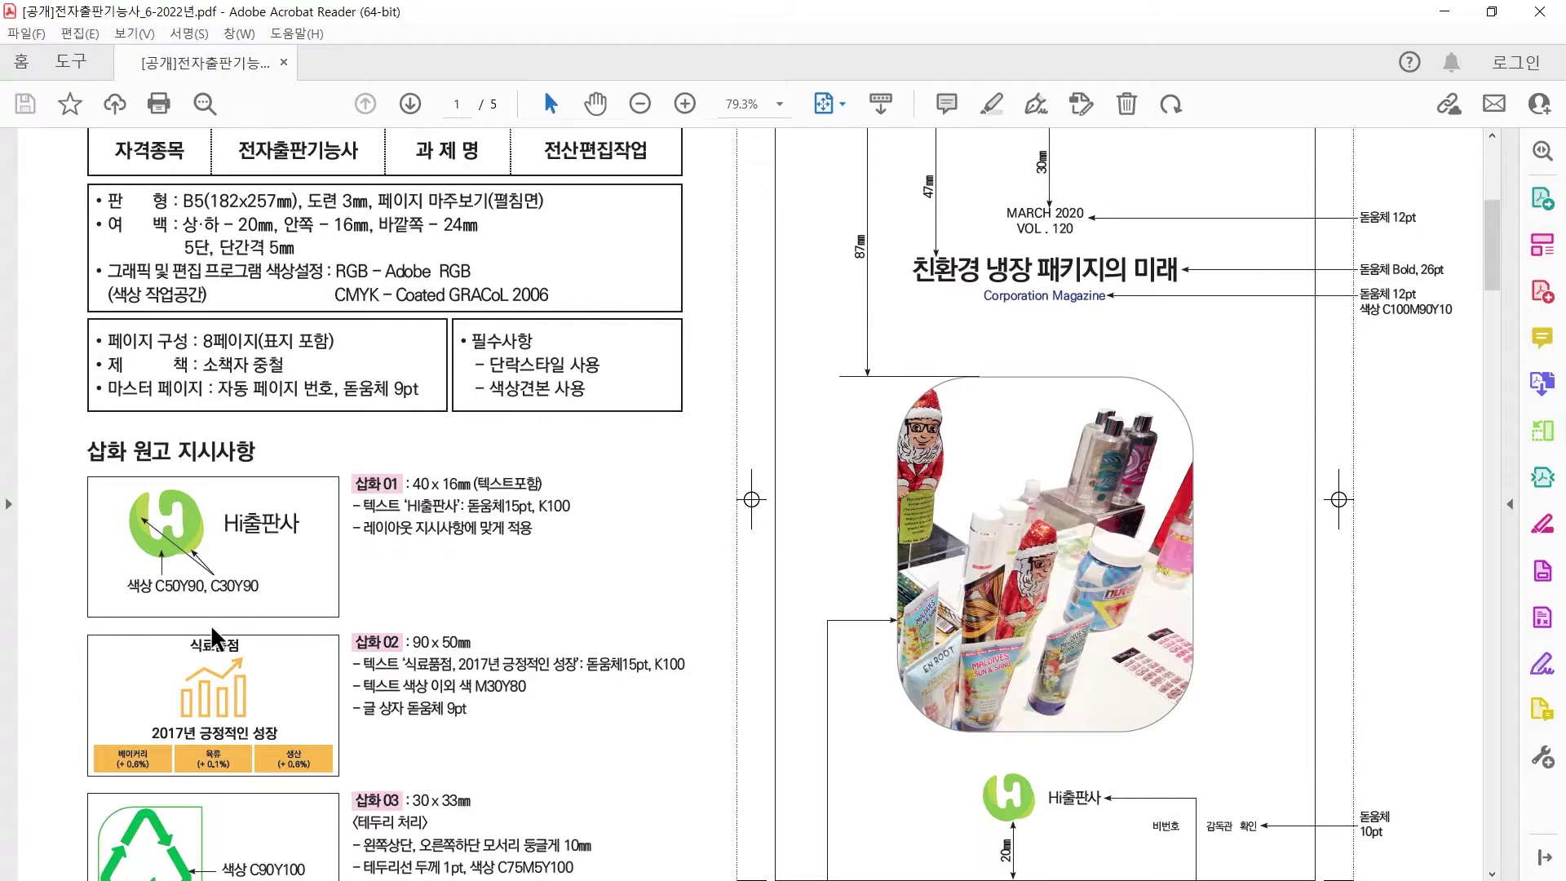
{"action": "scroll", "coordinate": [211, 624], "scroll_direction": "down", "scroll_amount": 1}
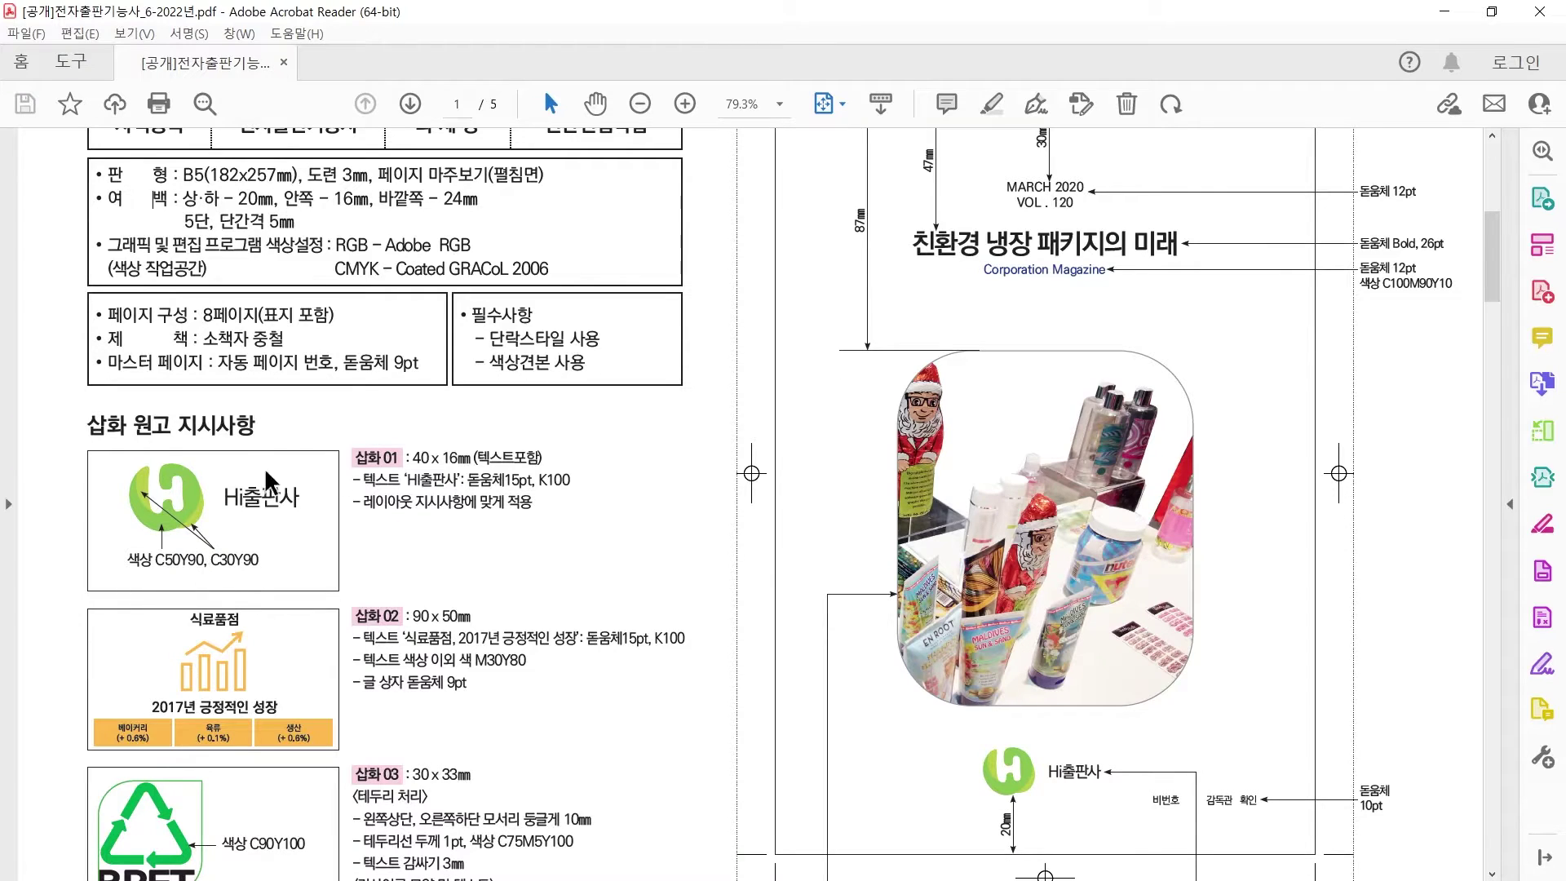
{"action": "scroll", "coordinate": [352, 749], "scroll_direction": "down", "scroll_amount": 2}
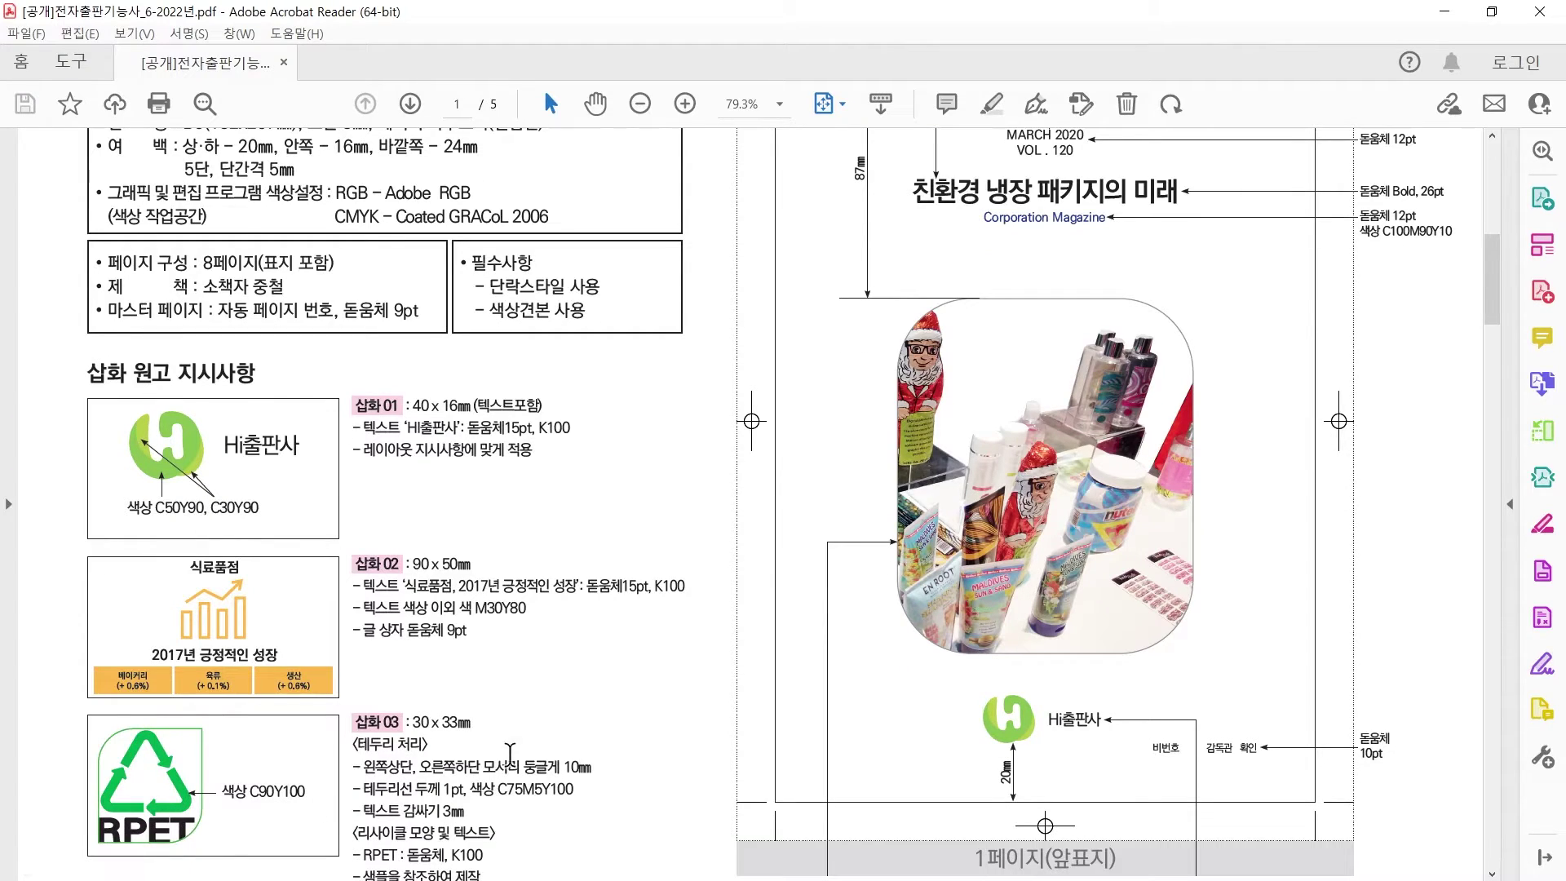
{"action": "key", "text": "alt+Tab"}
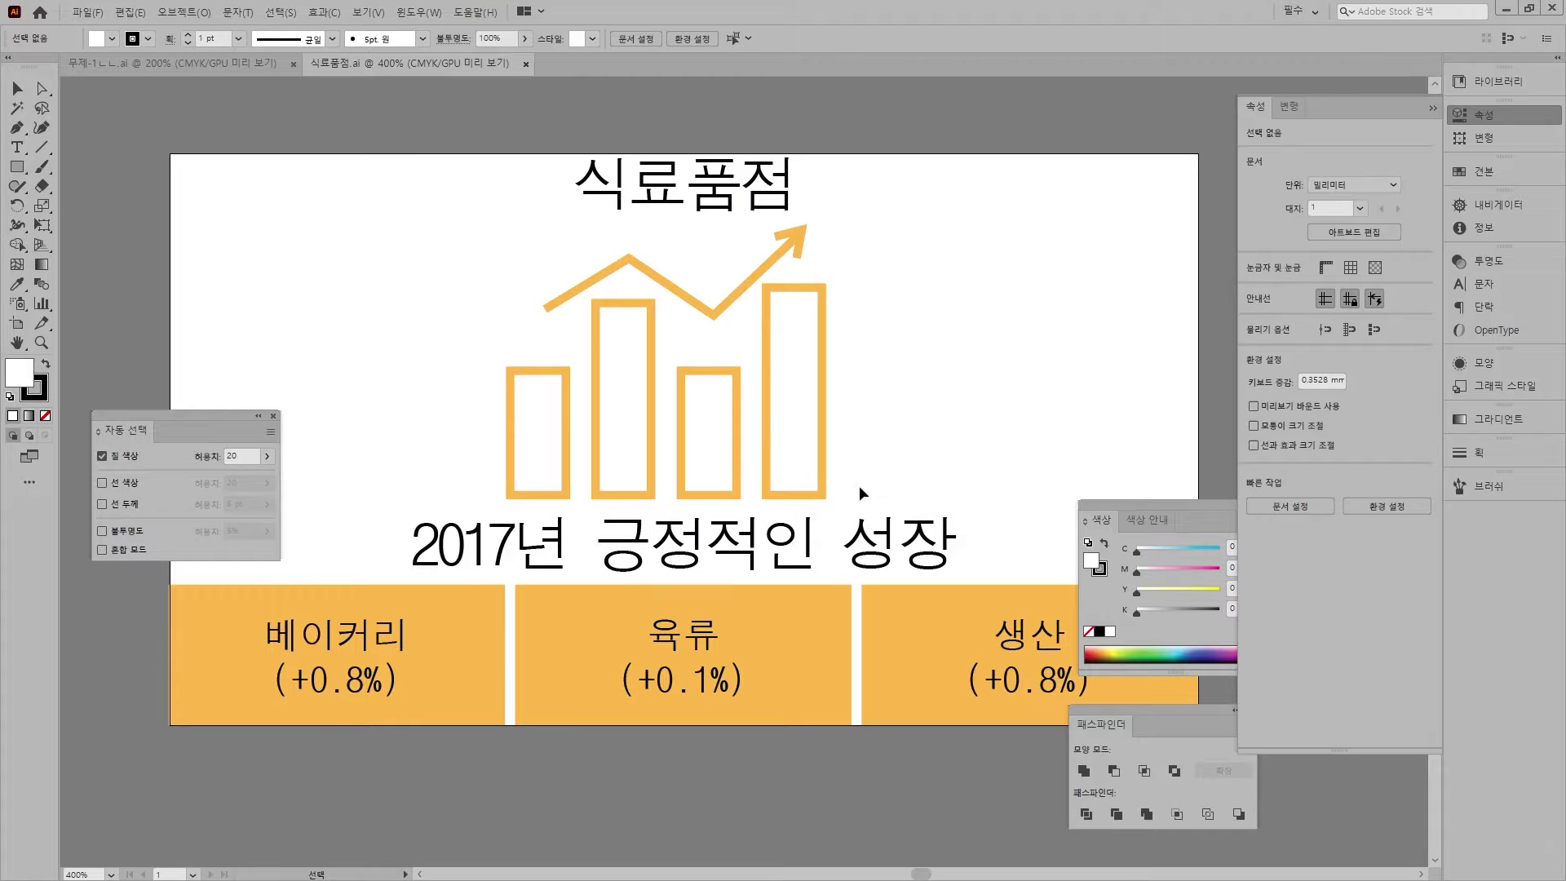
{"action": "key", "text": "alt+Tab"}
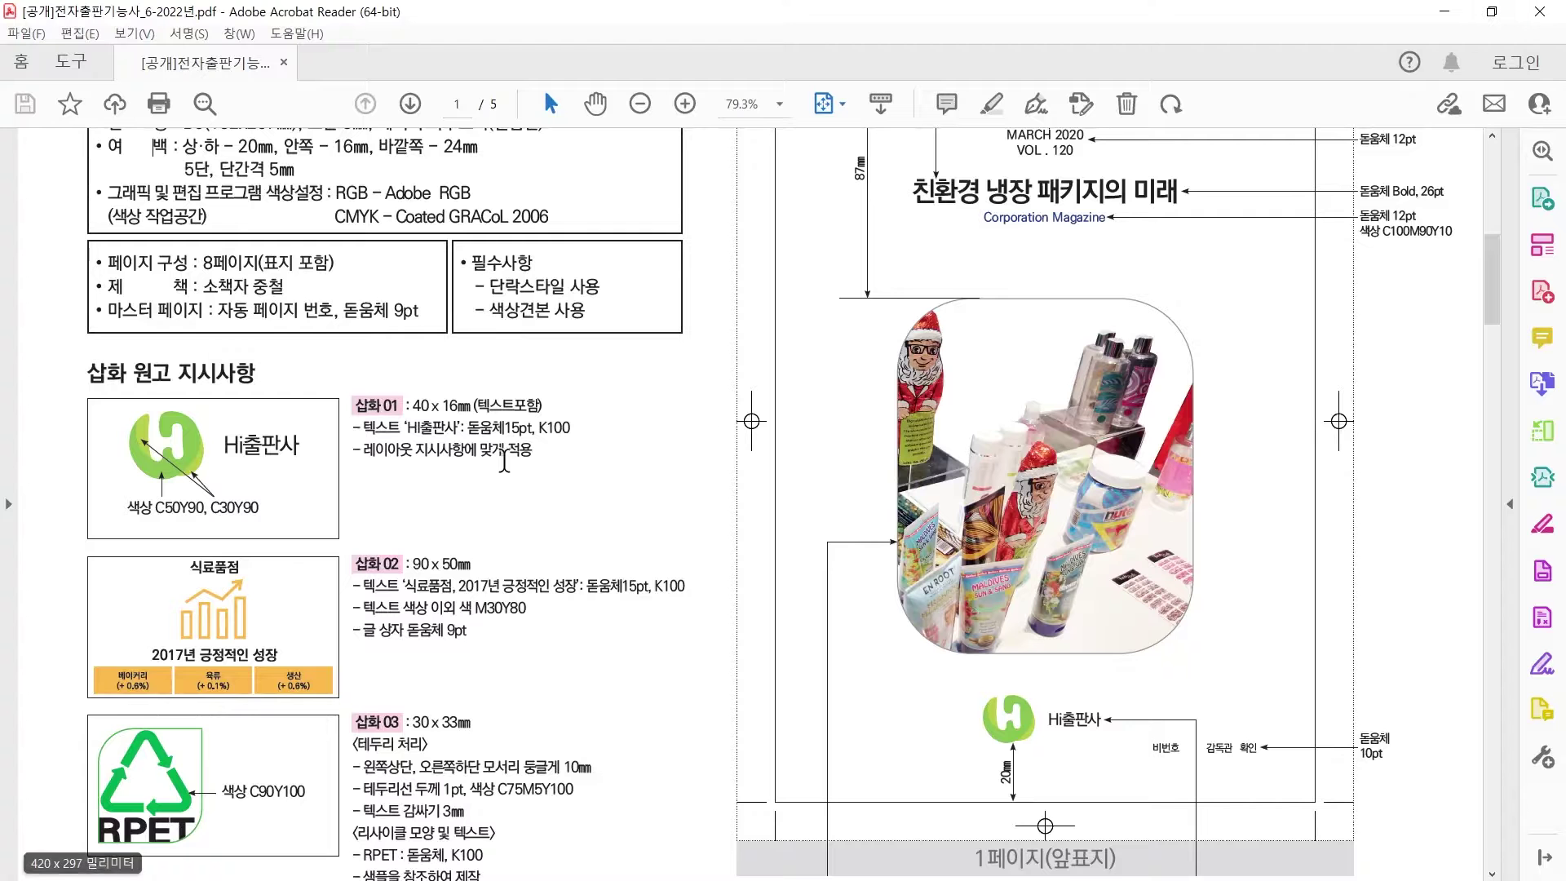
{"action": "scroll", "coordinate": [1265, 517], "scroll_direction": "up", "scroll_amount": 3}
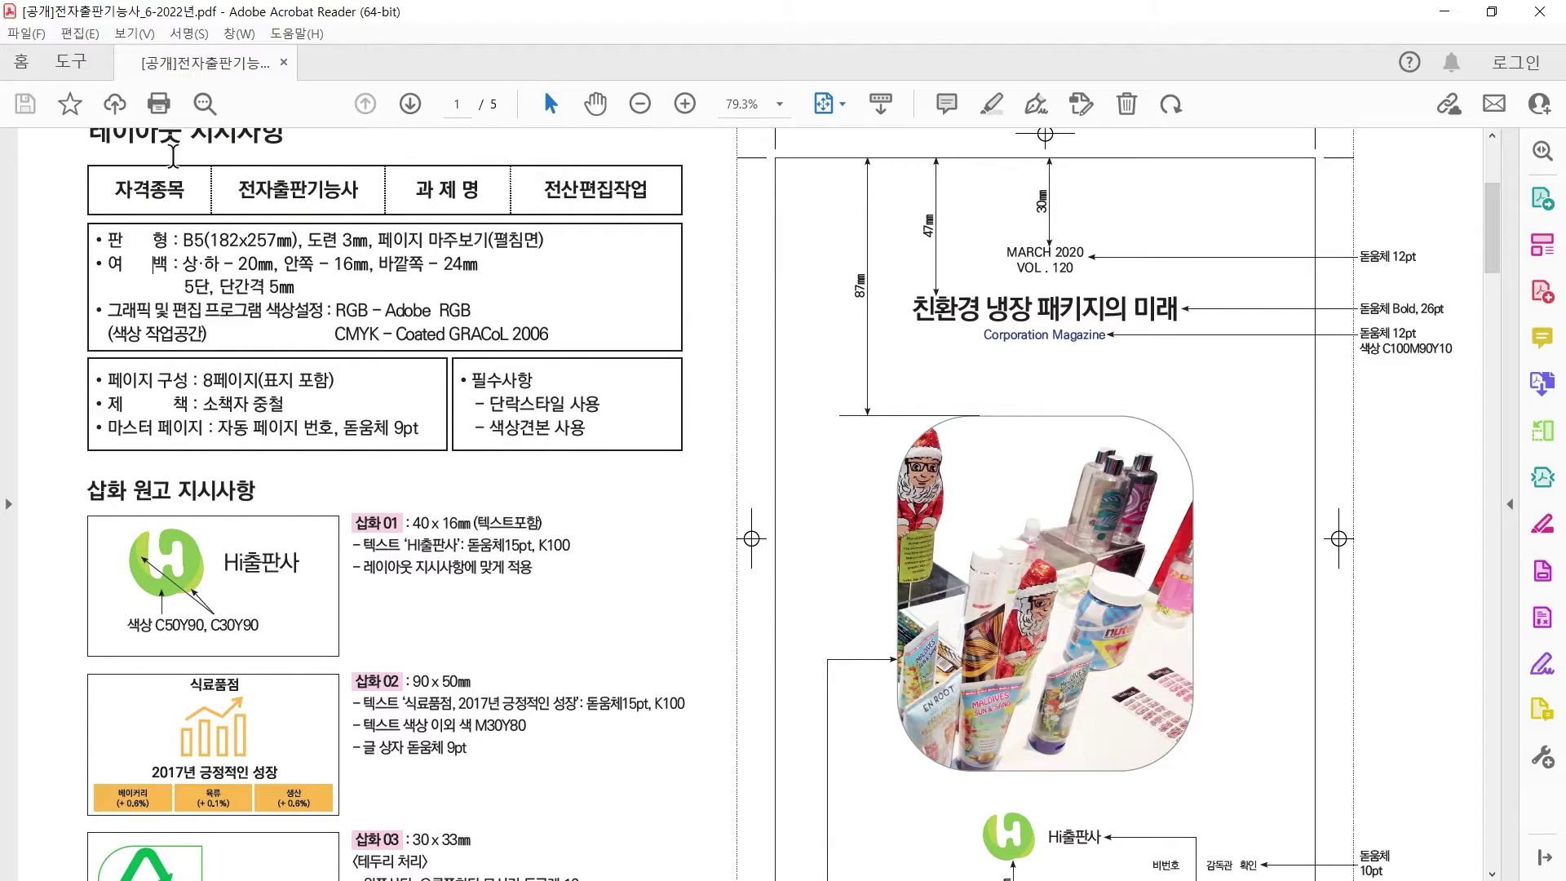
- Switch to InDesign and start a new 182 x 257 mm facing-pages document with a 3 mm bleed, continuing to margins and columns
{"action": "key", "text": "alt+Tab"}
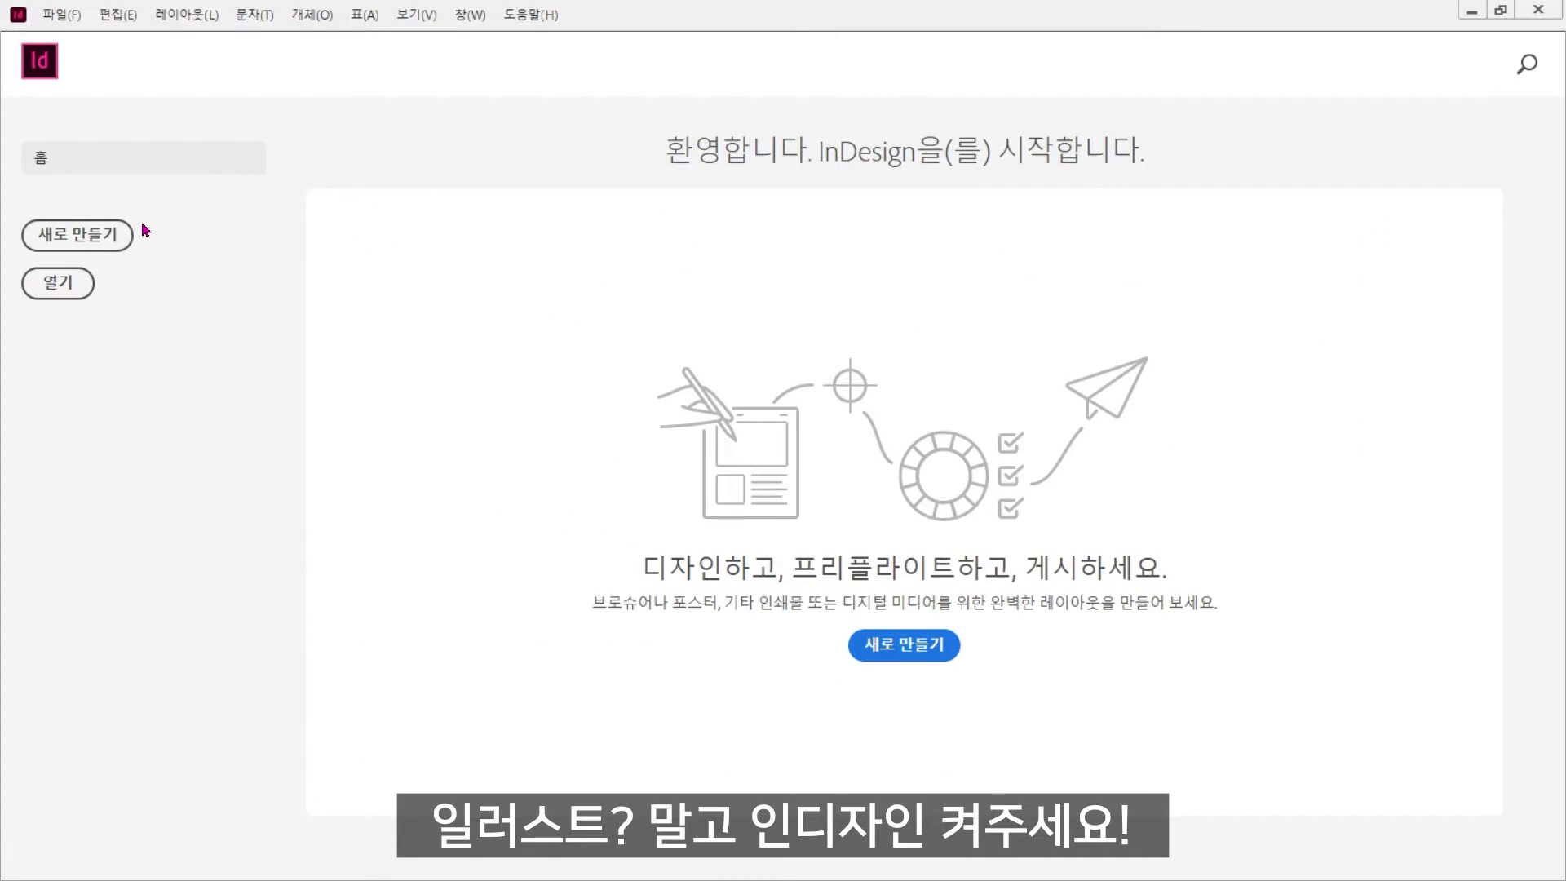
{"action": "left_click", "coordinate": [98, 235]}
{"action": "left_click", "coordinate": [115, 239]}
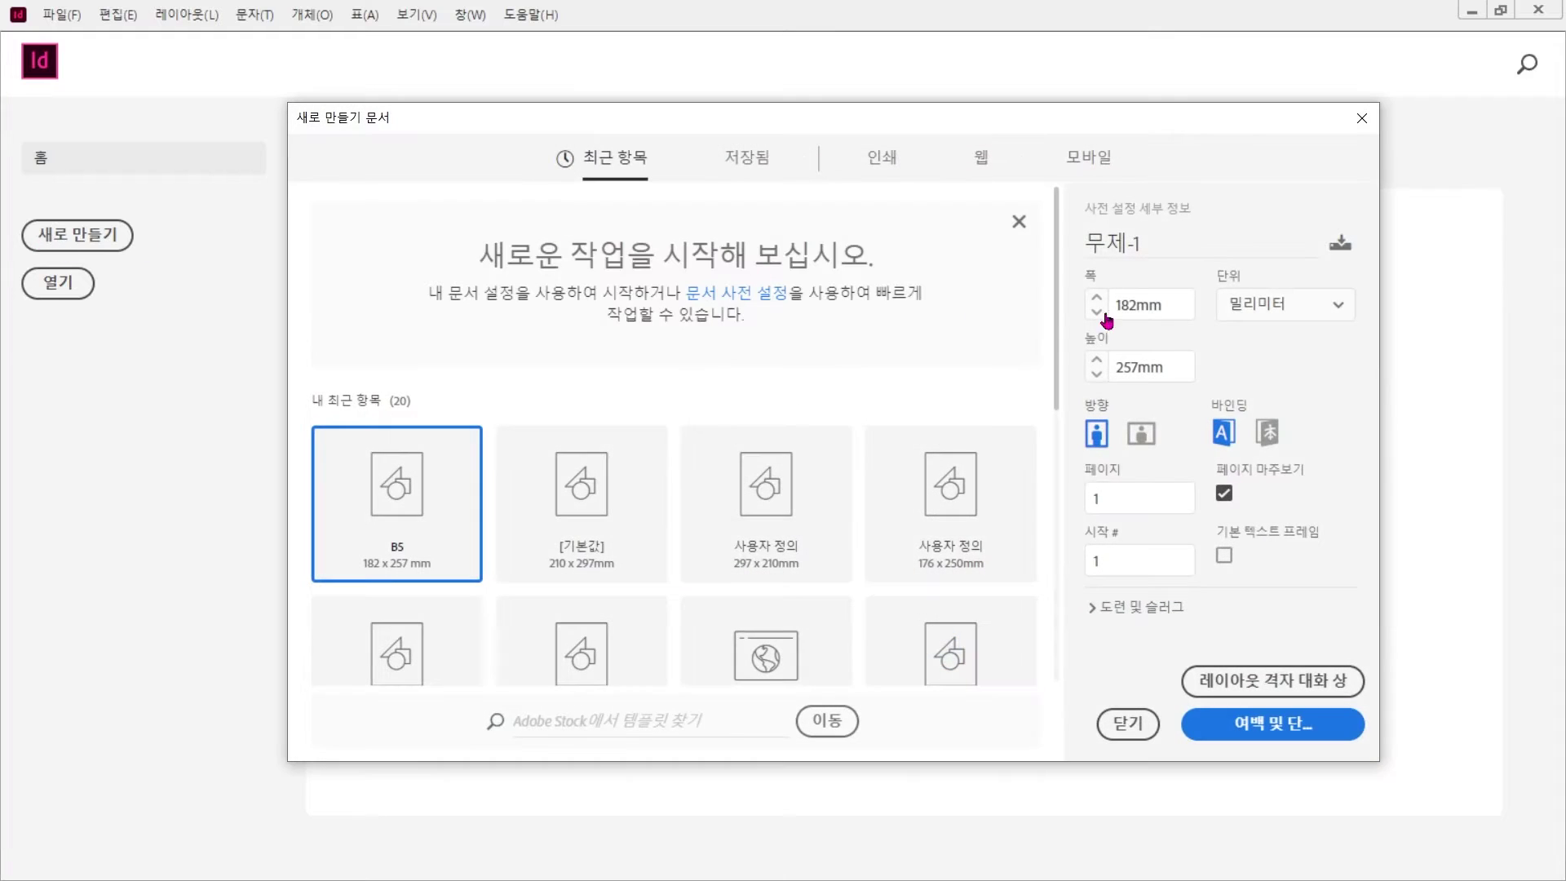
{"action": "left_click", "coordinate": [1163, 301]}
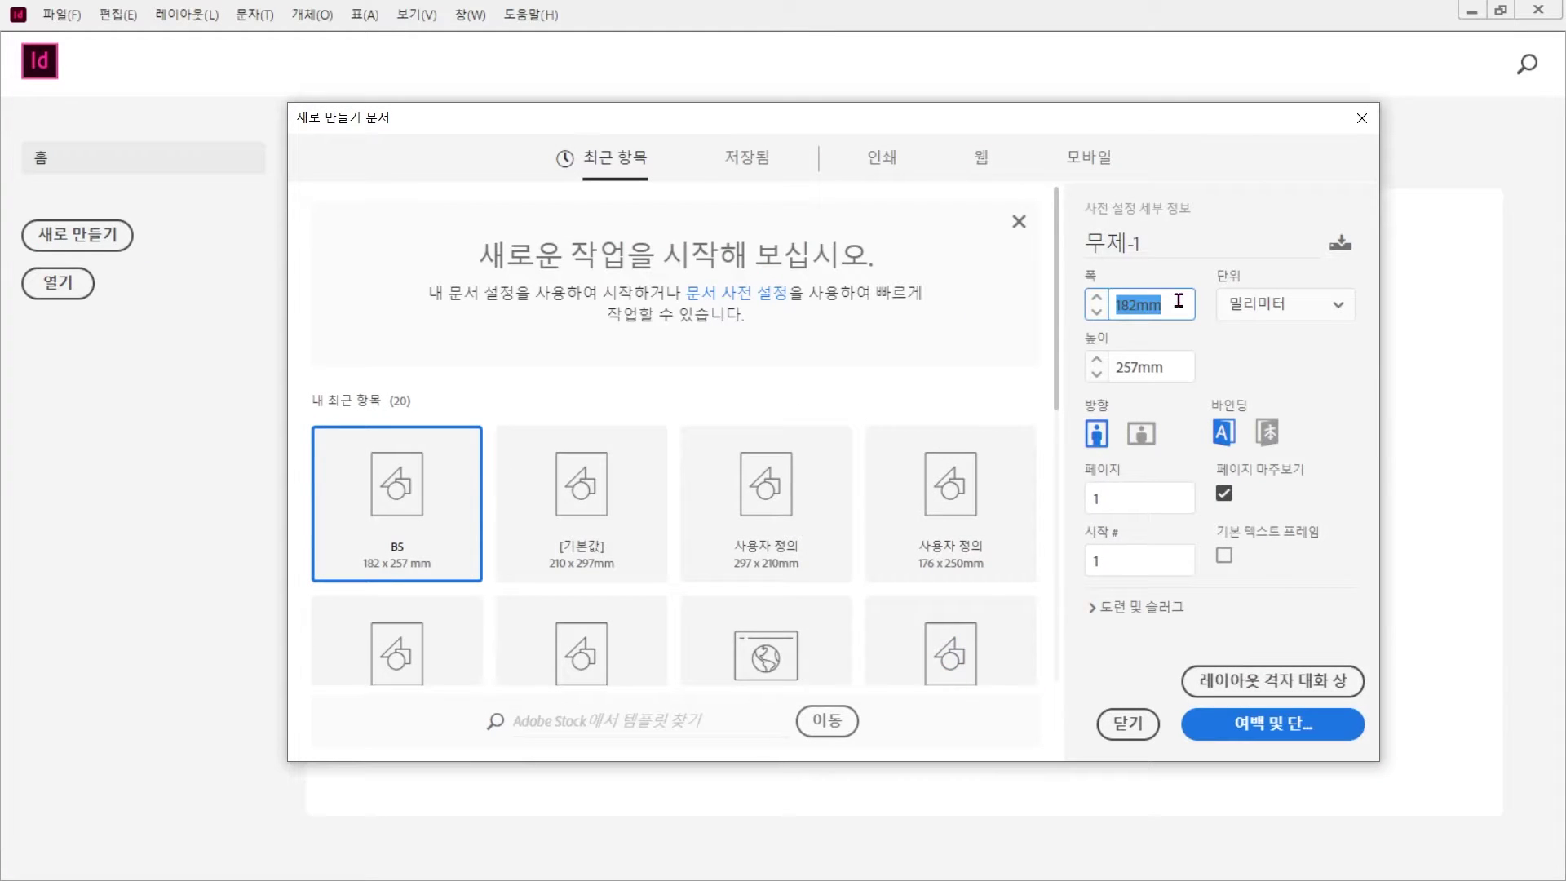
{"action": "left_click", "coordinate": [1173, 369]}
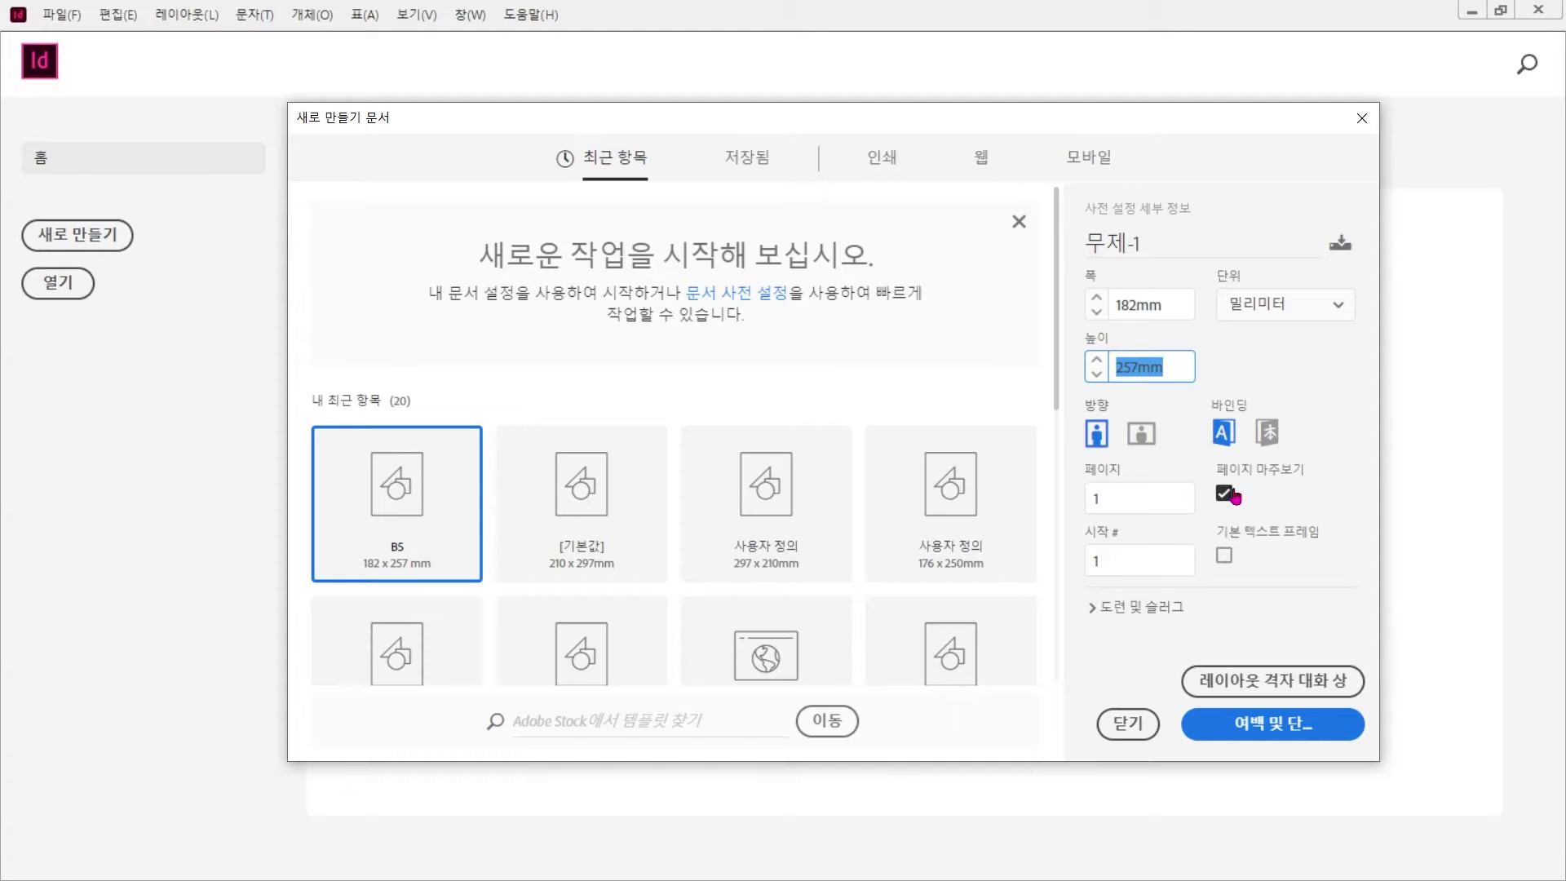
{"action": "left_click", "coordinate": [1126, 607]}
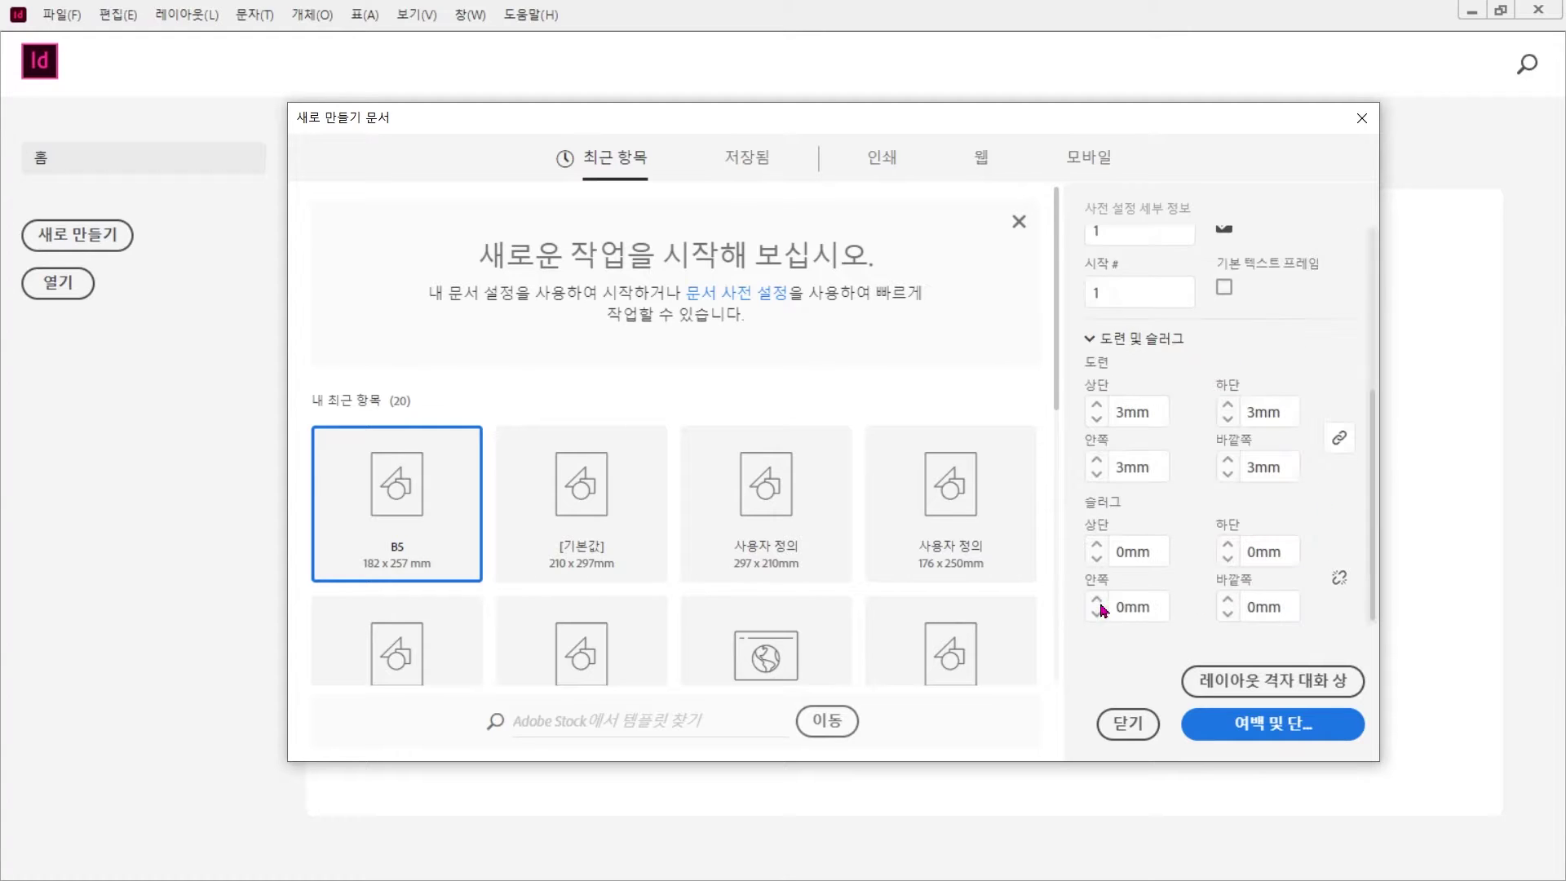
{"action": "left_click", "coordinate": [1158, 414]}
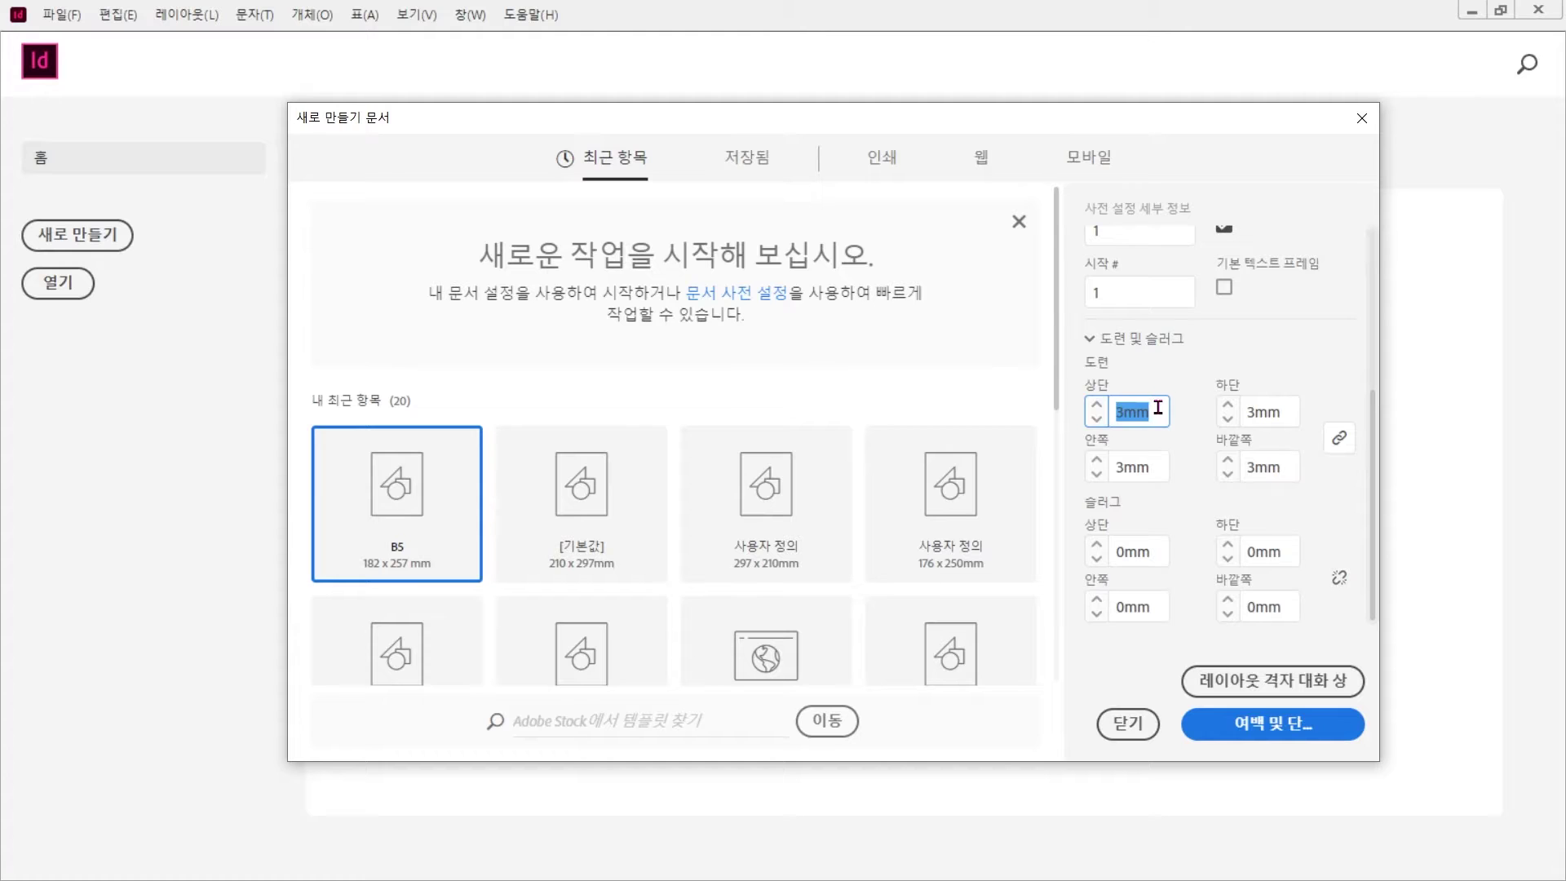
{"action": "left_click", "coordinate": [1253, 722]}
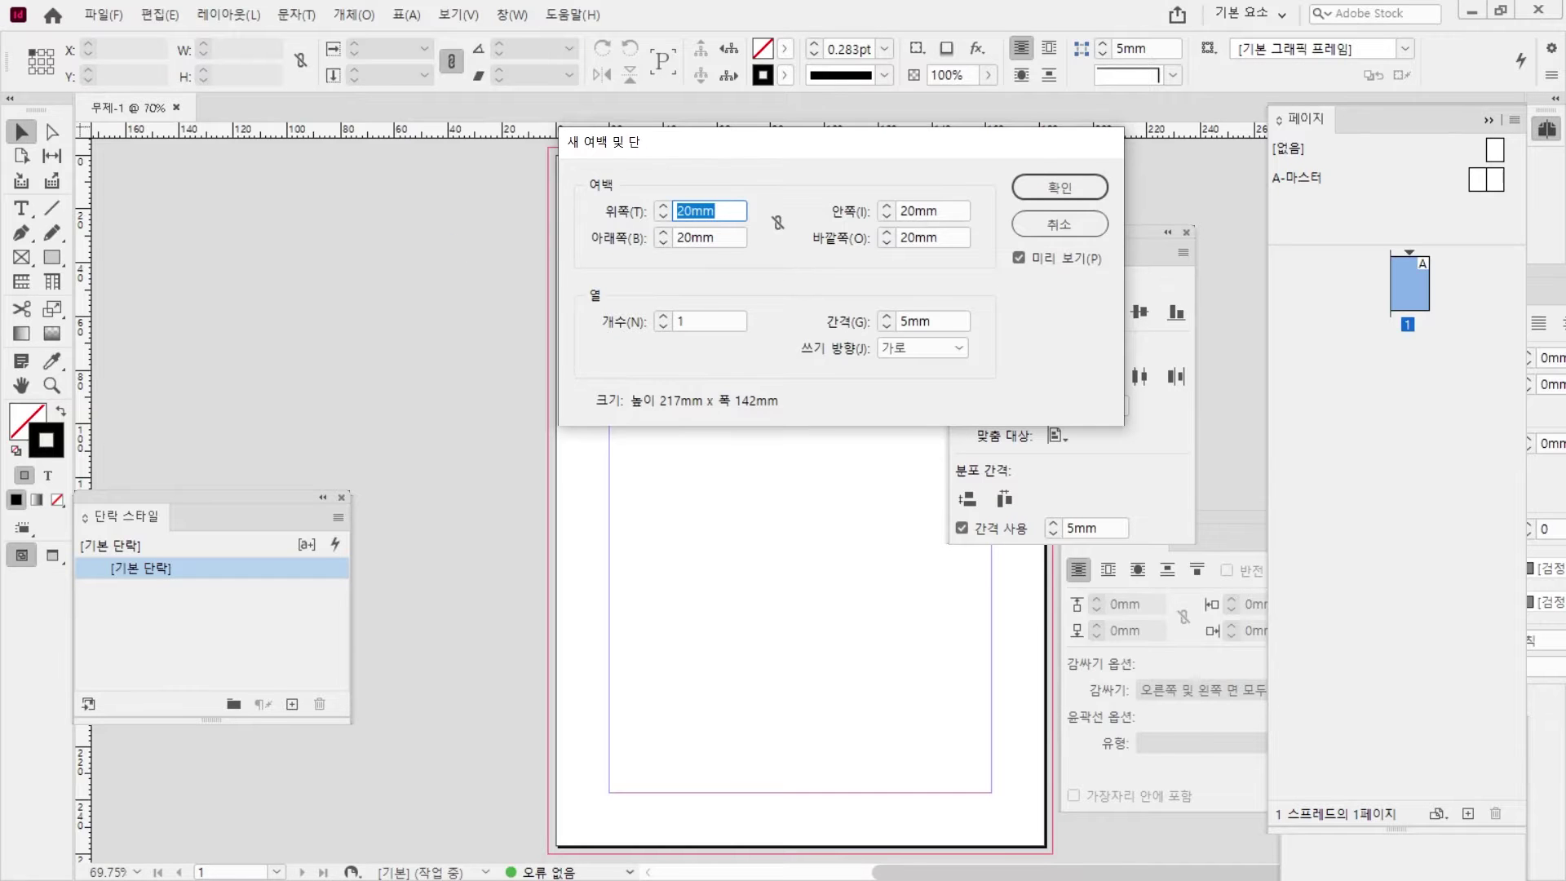
- Check the margin specification in the PDF and set the inside margin to 16 mm and the outside margin to 24 mm
{"action": "key", "text": "alt+Tab"}
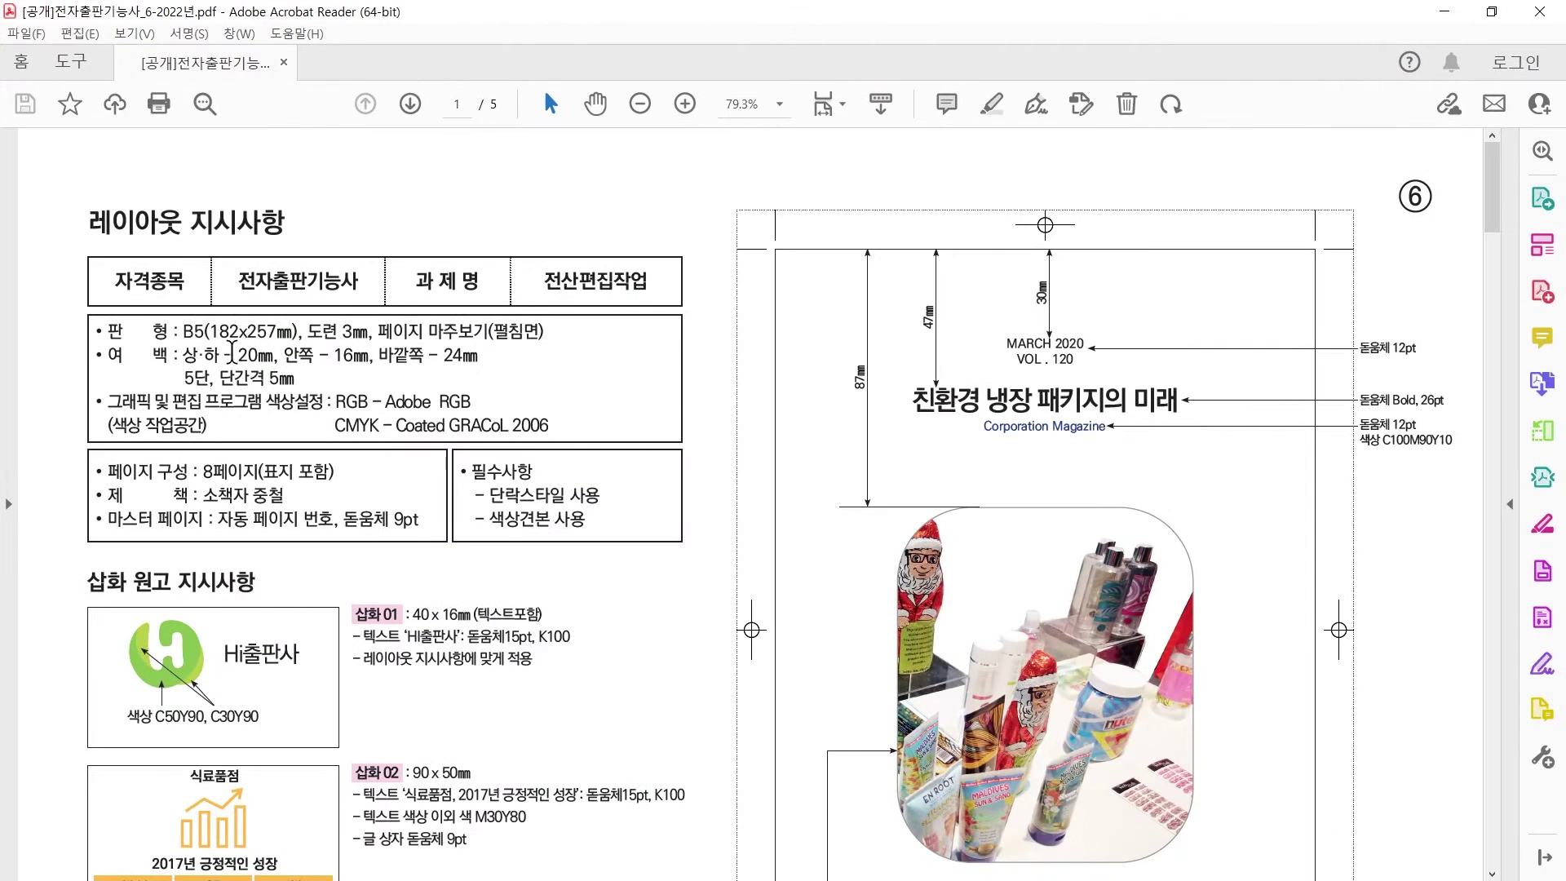
{"action": "double_click", "coordinate": [247, 355]}
{"action": "key", "text": "alt+Tab"}
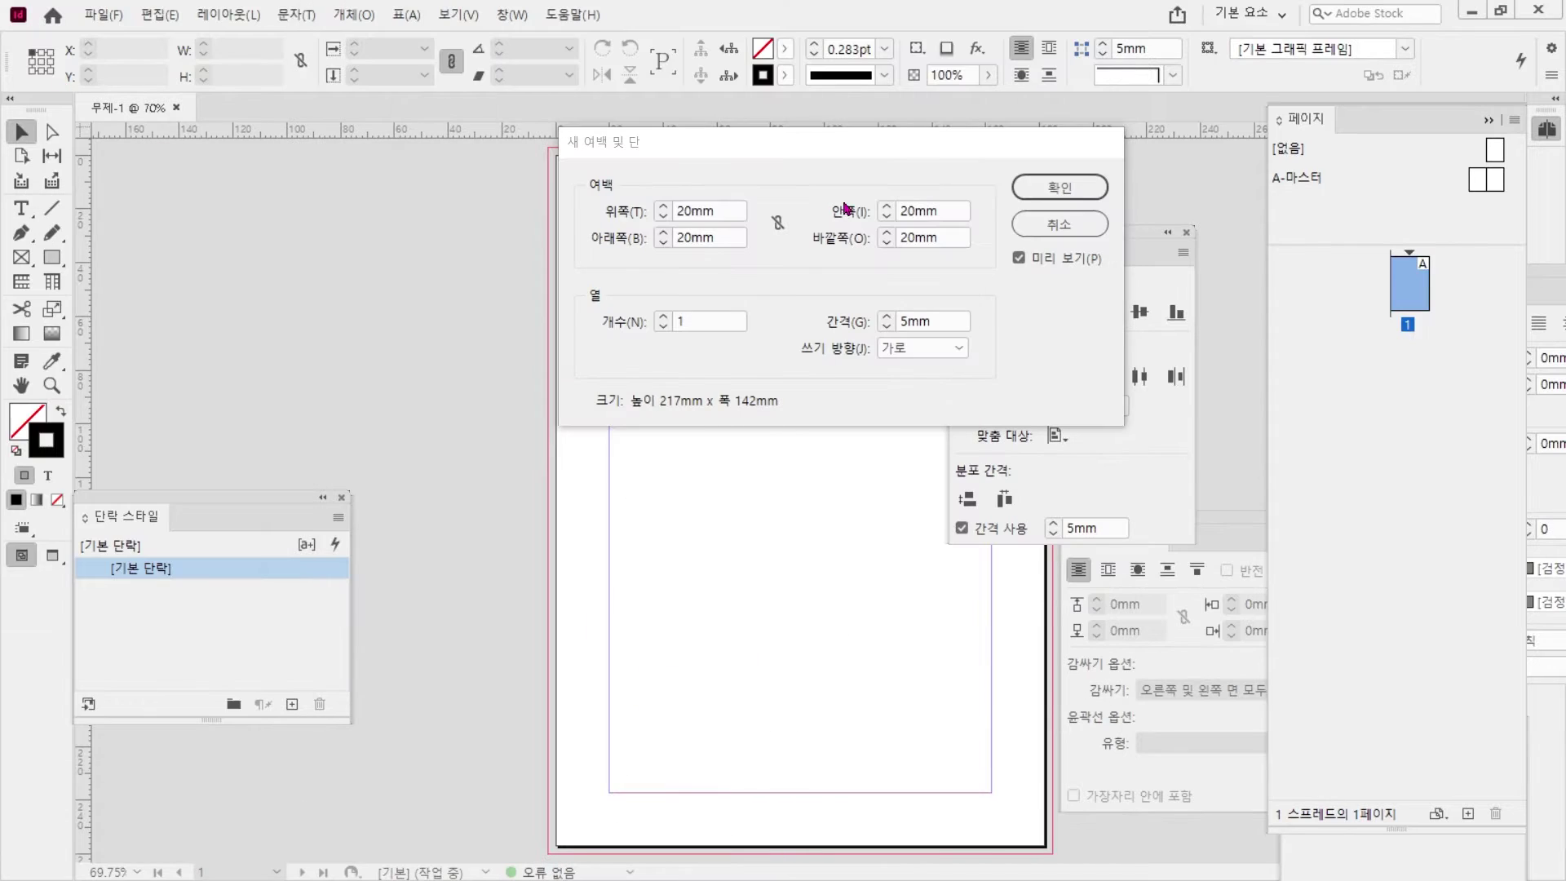
{"action": "key", "text": "Tab"}
{"action": "key", "text": "Tab"}
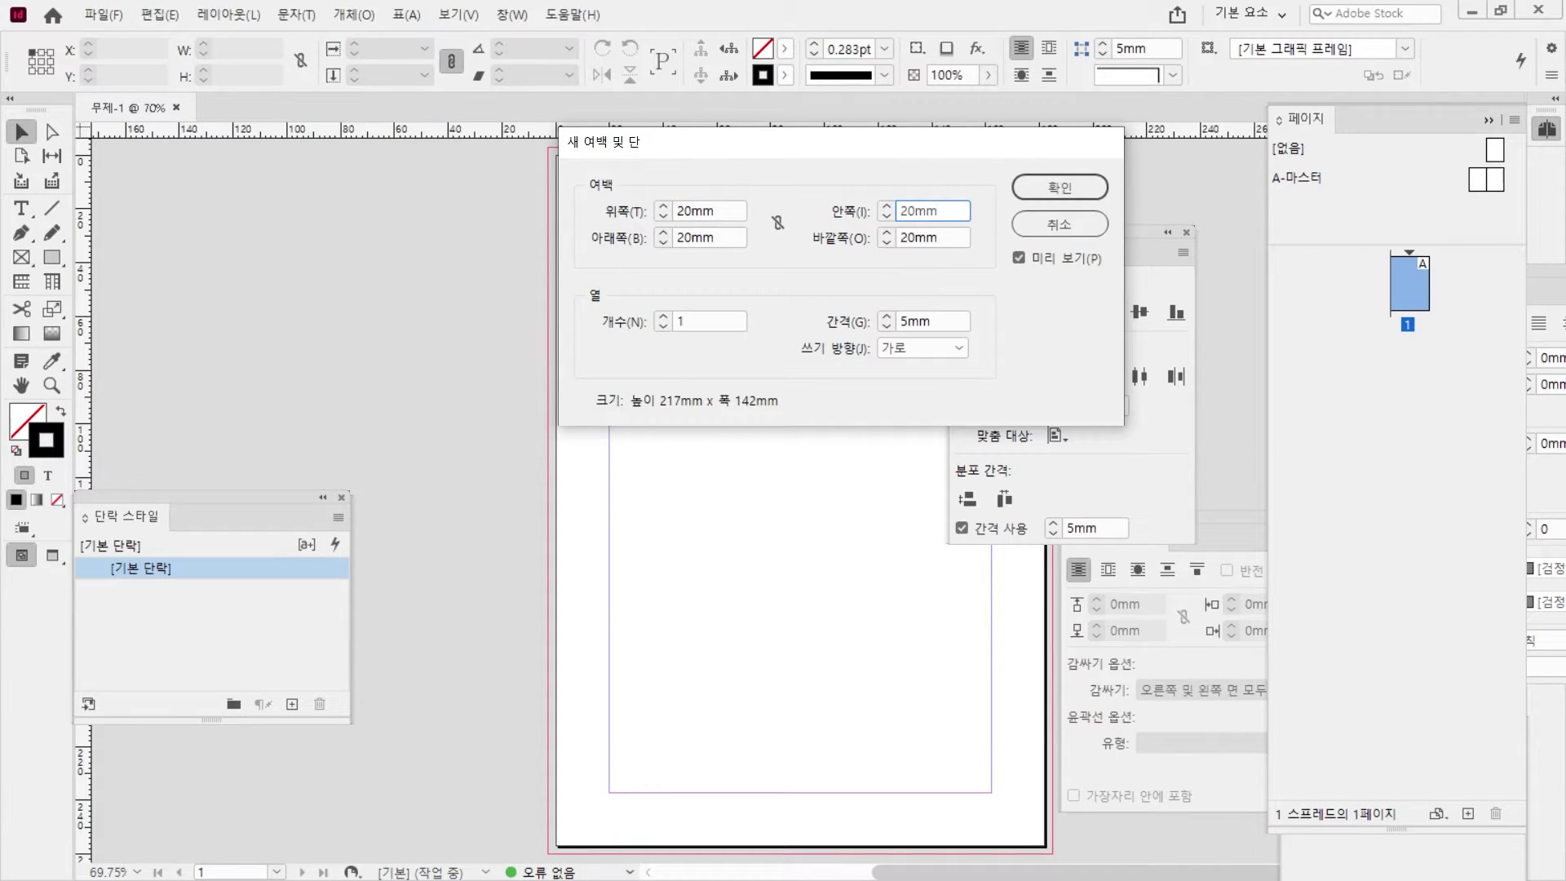
{"action": "key", "text": "alt+Tab"}
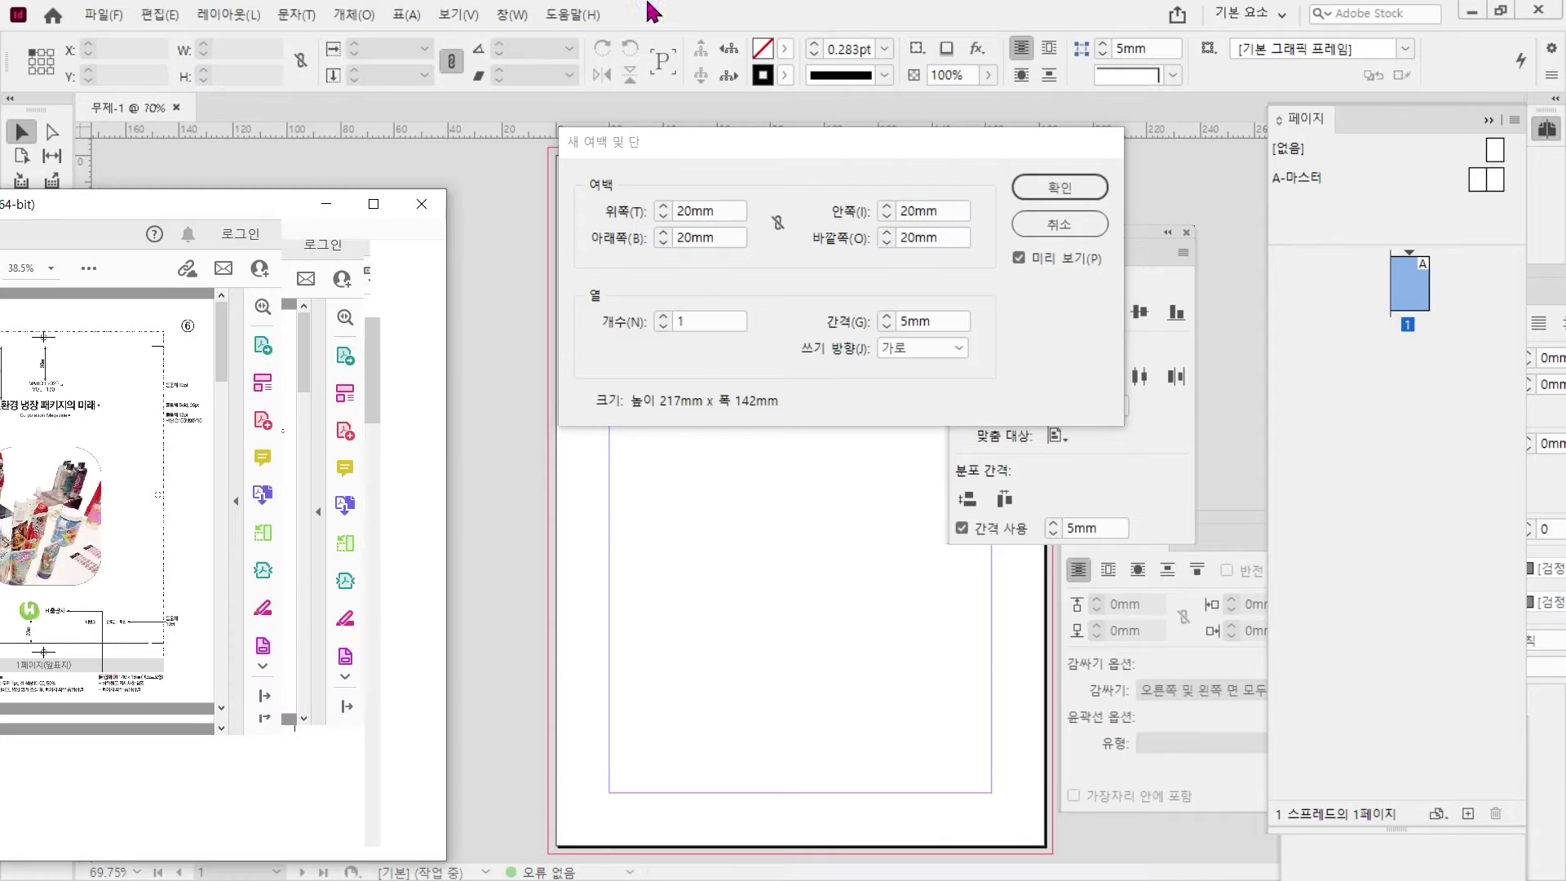
{"action": "left_click_drag", "start_coordinate": [338, 356], "coordinate": [492, 357]}
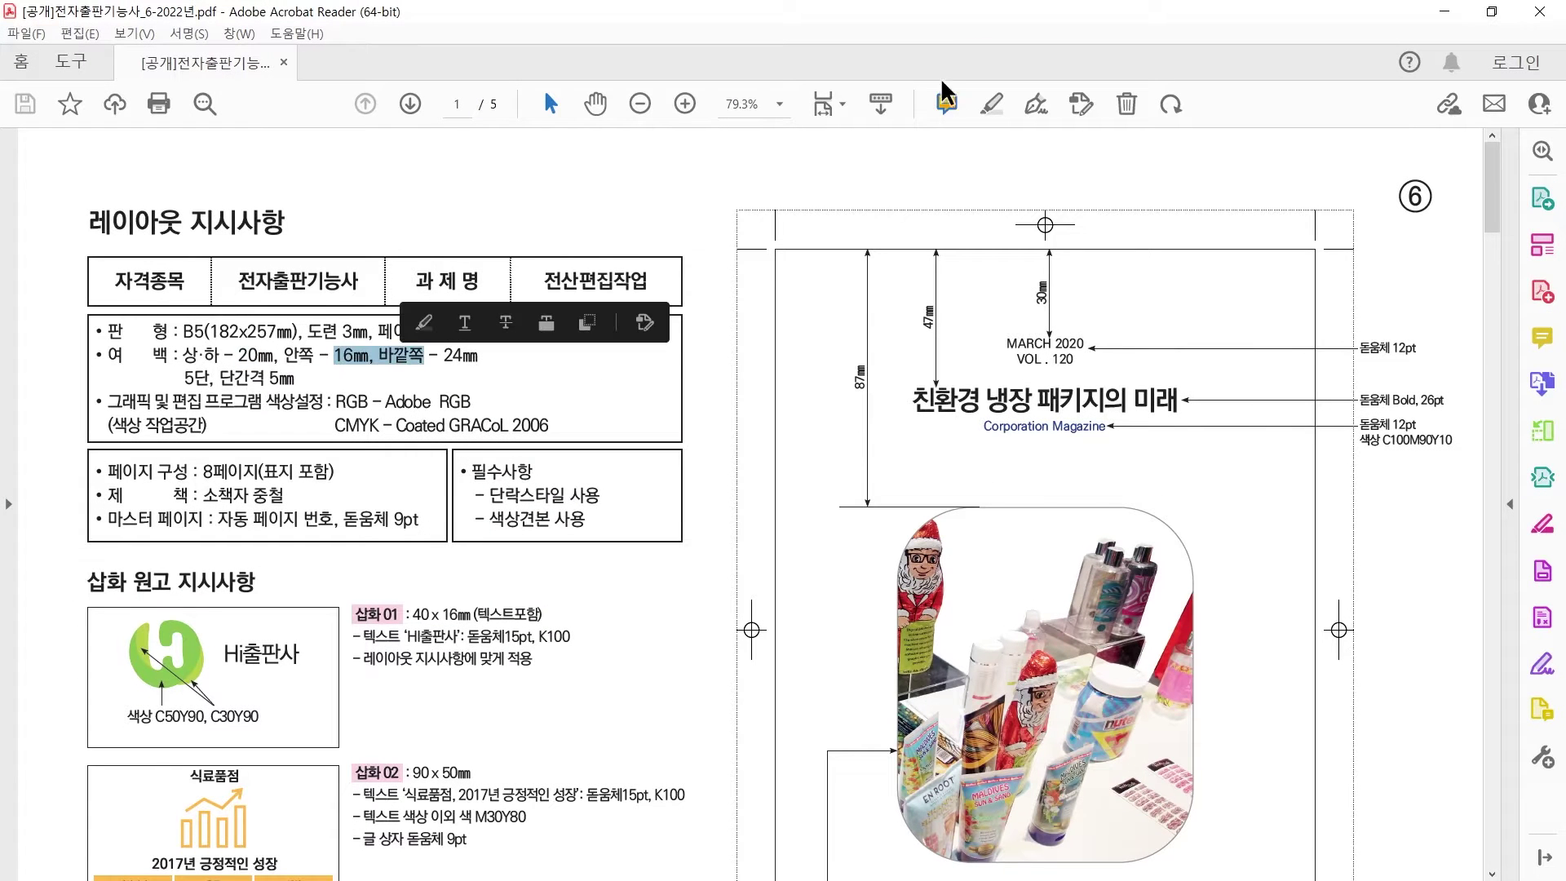
{"action": "left_click", "coordinate": [1459, 15]}
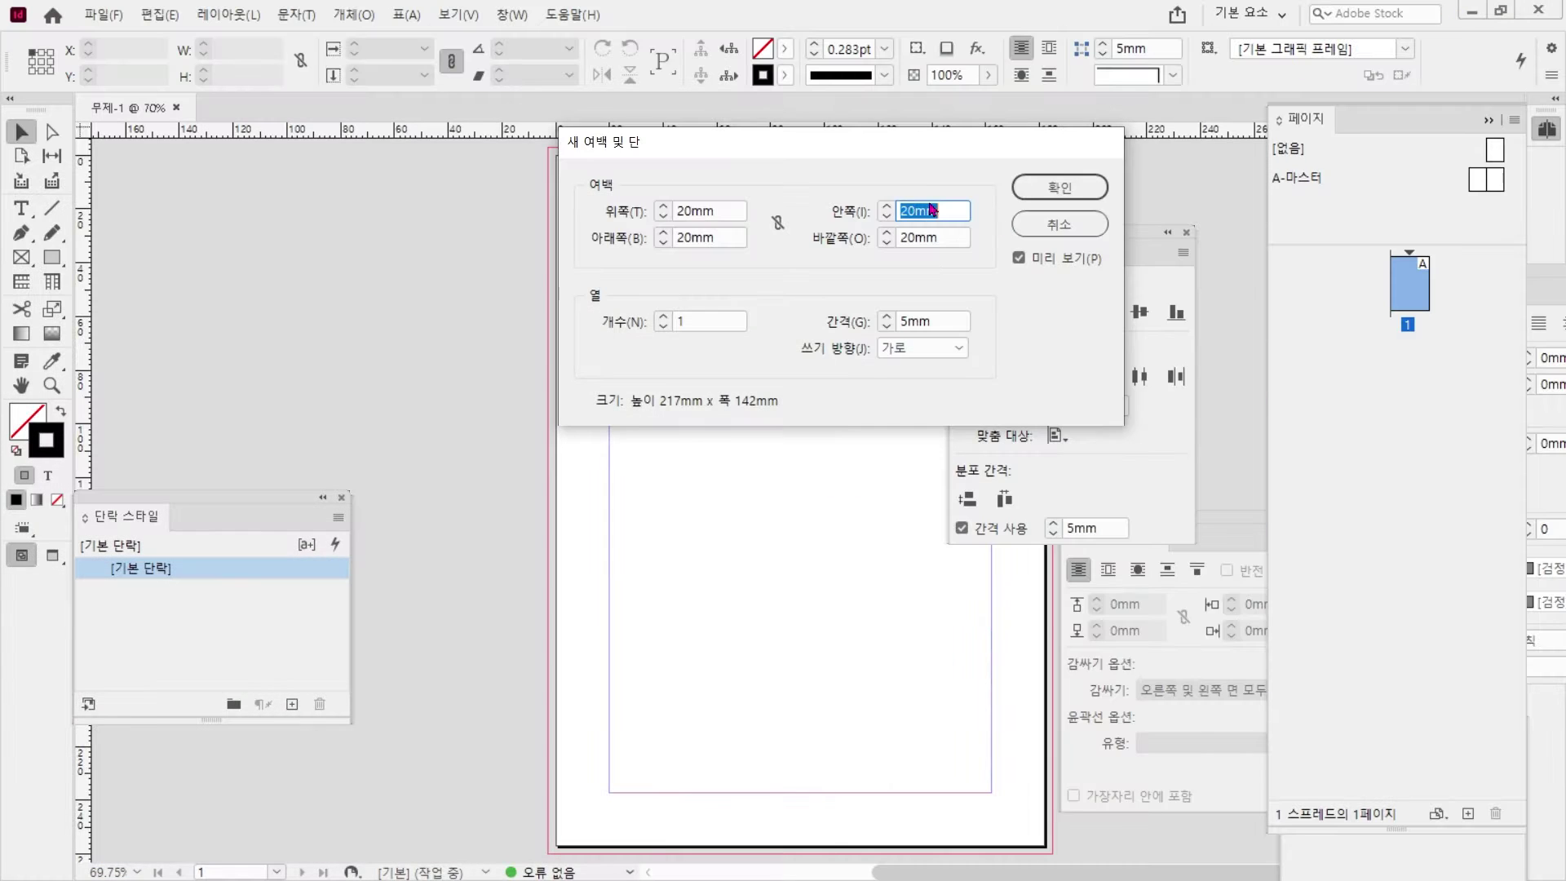
{"action": "type", "text": "16"}
{"action": "key", "text": "Tab"}
{"action": "type", "text": "24"}
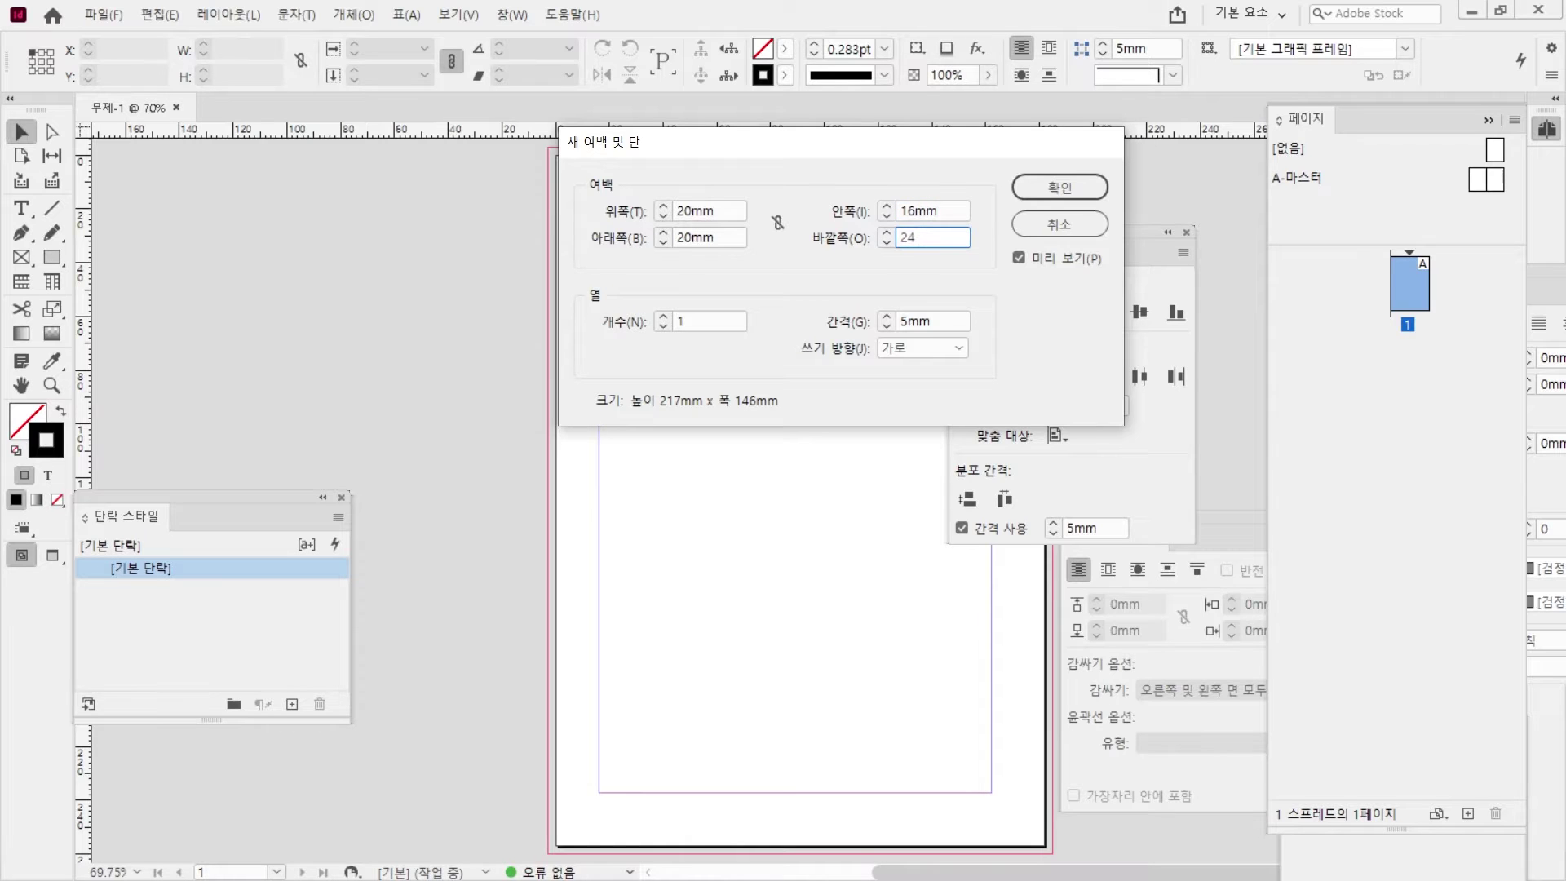
- Set the layout to 5 columns with a 5 mm gutter and create the document
{"action": "double_click", "coordinate": [708, 319]}
{"action": "type", "text": "5"}
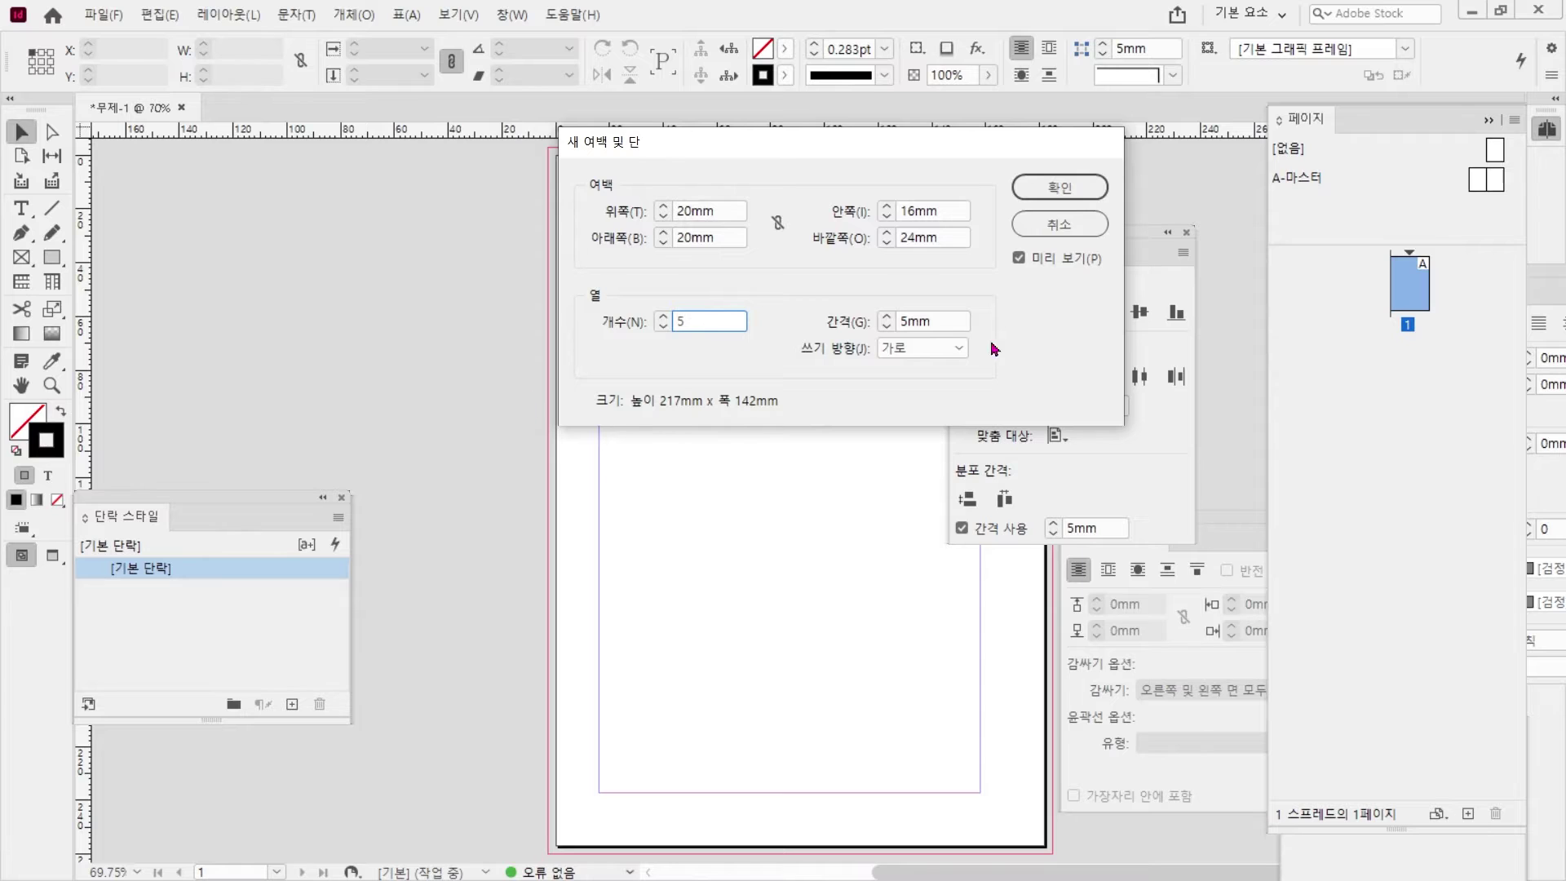
{"action": "double_click", "coordinate": [934, 321]}
{"action": "left_click_drag", "start_coordinate": [949, 155], "coordinate": [1041, 213]}
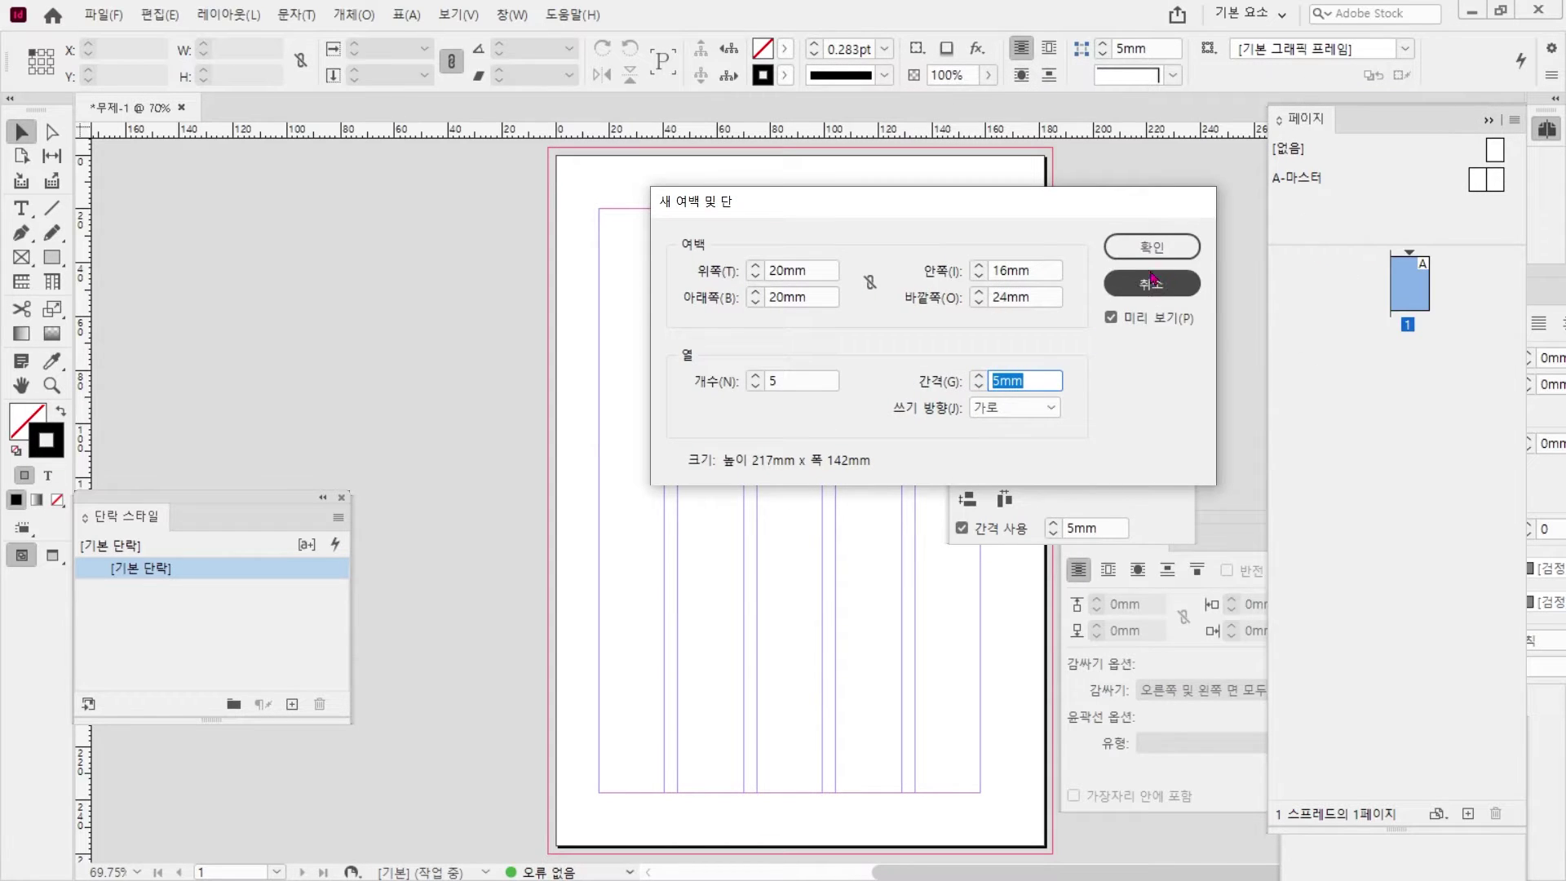
{"action": "left_click", "coordinate": [1152, 246]}
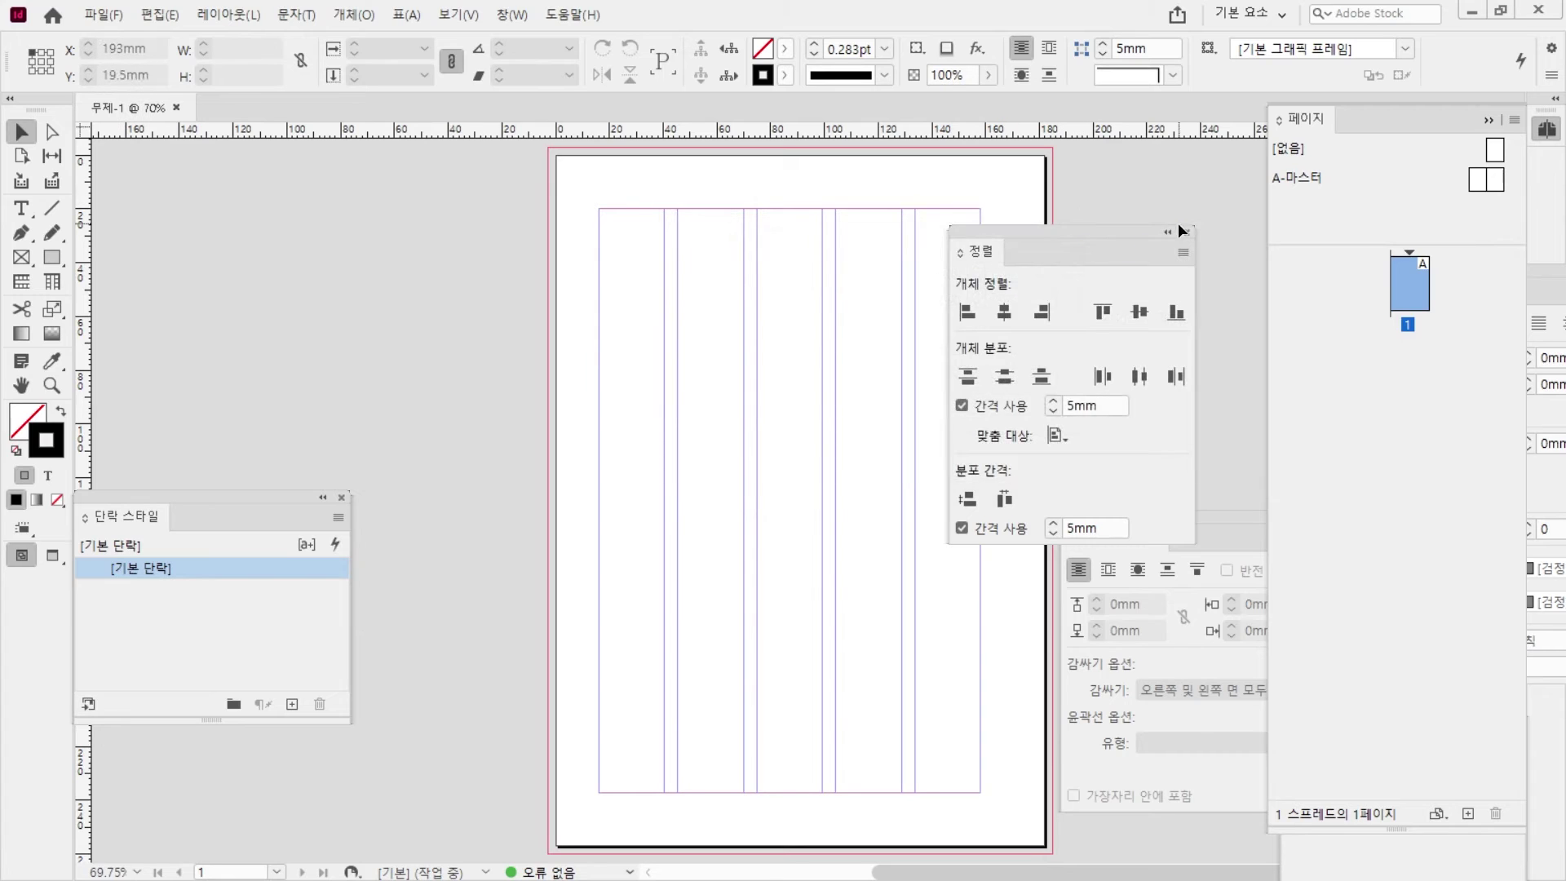
- Close the floating Align and Text Wrap panels and detach the Pages panel beside the document
{"action": "left_click", "coordinate": [1187, 233]}
{"action": "left_click", "coordinate": [1239, 535]}
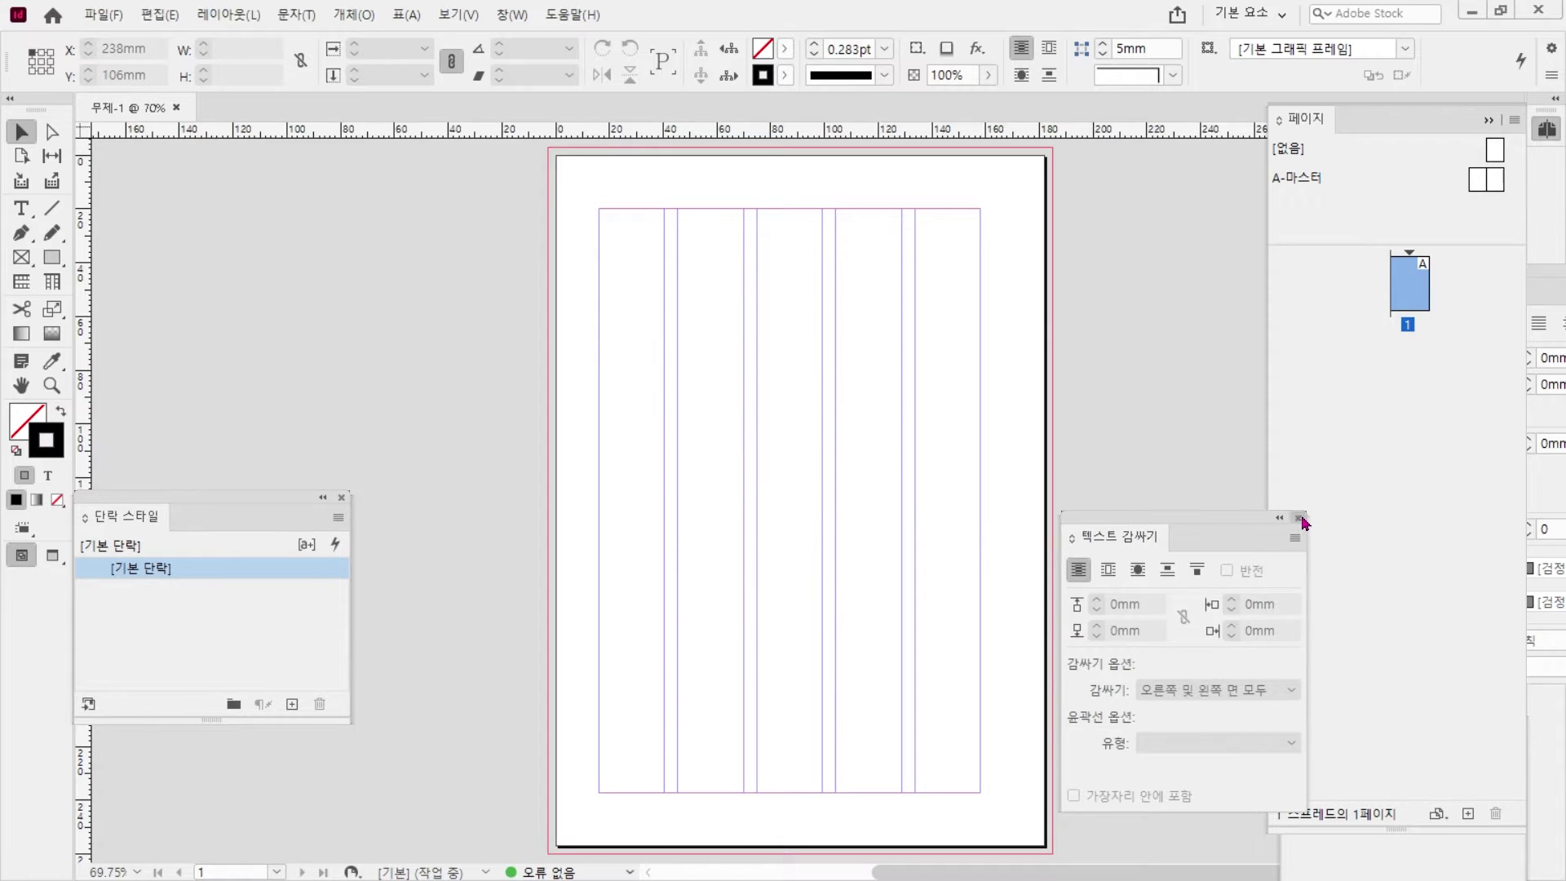
{"action": "left_click", "coordinate": [1300, 518]}
{"action": "left_click_drag", "start_coordinate": [1319, 121], "coordinate": [1243, 128]}
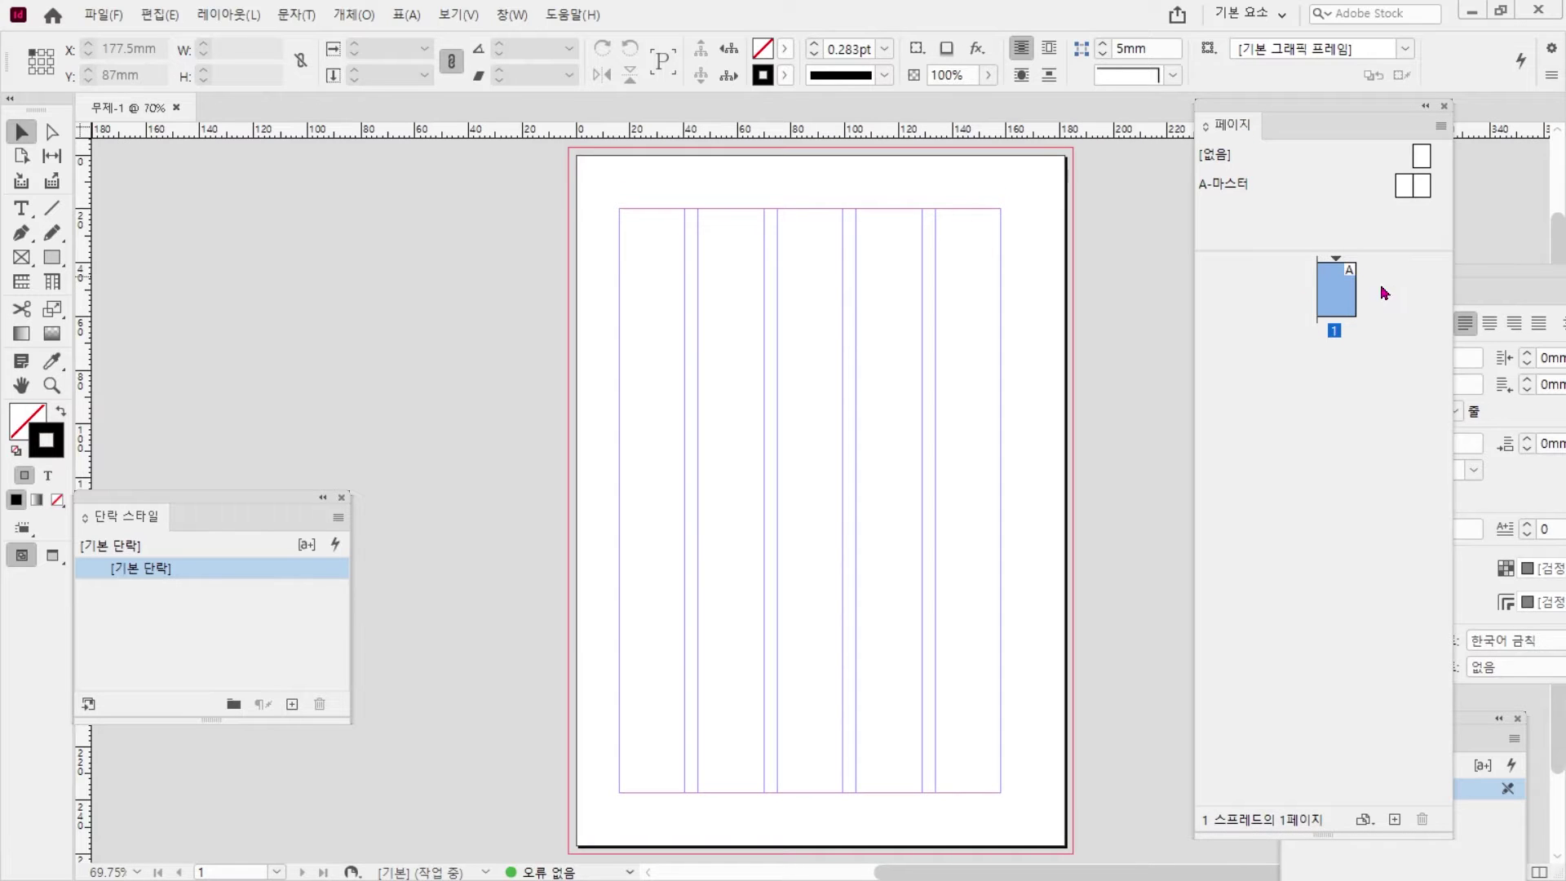
- Add seven pages to make an eight-page document and go back to page 1
{"action": "left_click", "coordinate": [1395, 821]}
{"action": "left_click", "coordinate": [1396, 820]}
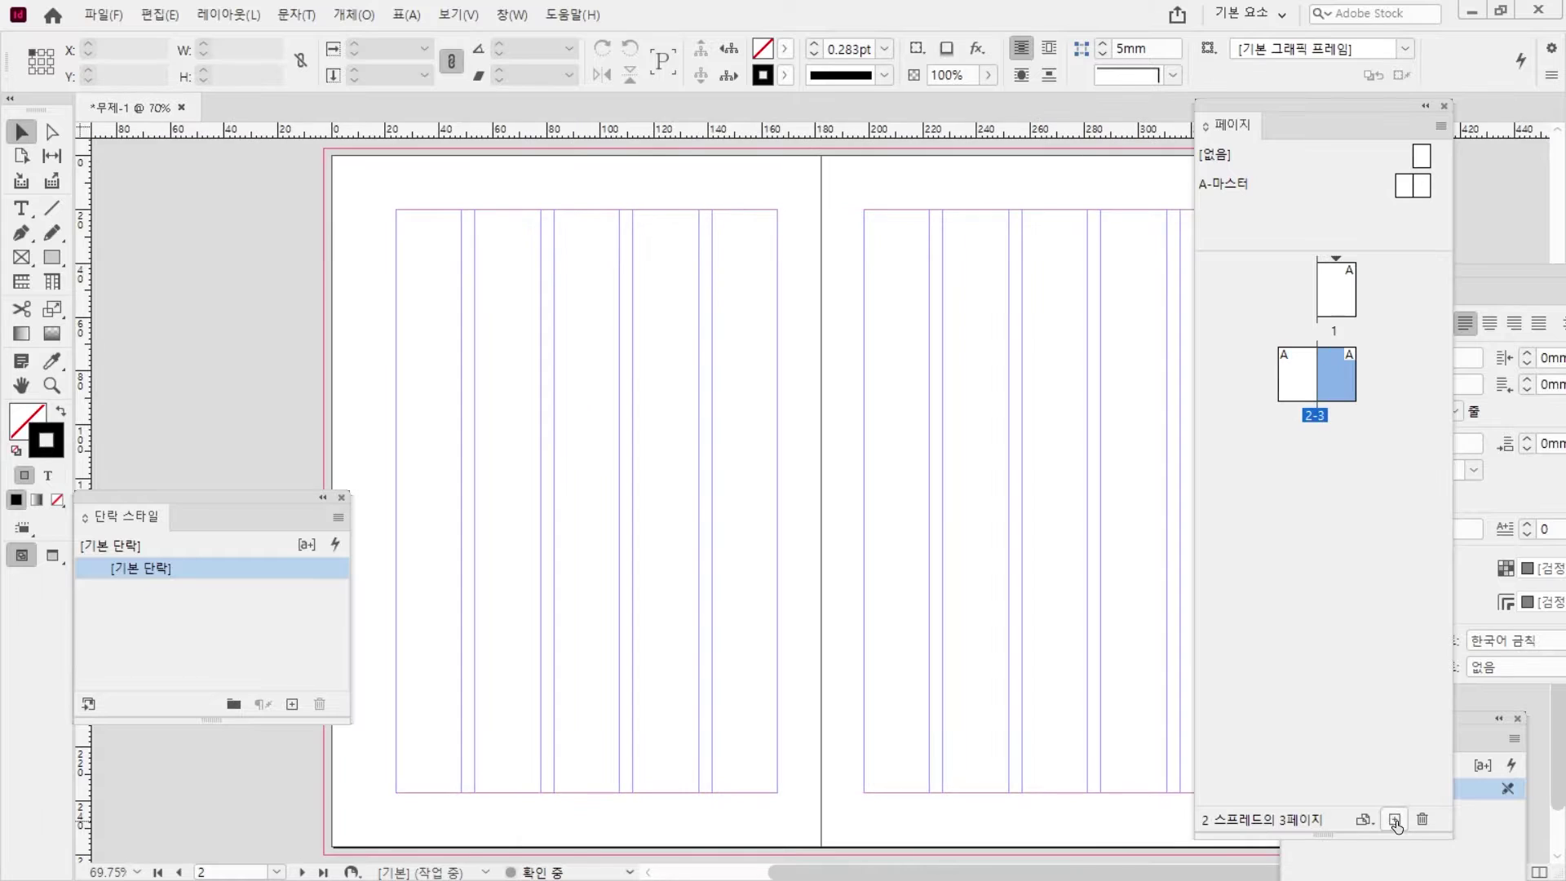
{"action": "left_click", "coordinate": [1396, 821]}
{"action": "left_click", "coordinate": [1396, 821]}
{"action": "left_click", "coordinate": [1395, 820]}
{"action": "left_click", "coordinate": [1396, 820]}
{"action": "left_click", "coordinate": [1396, 821]}
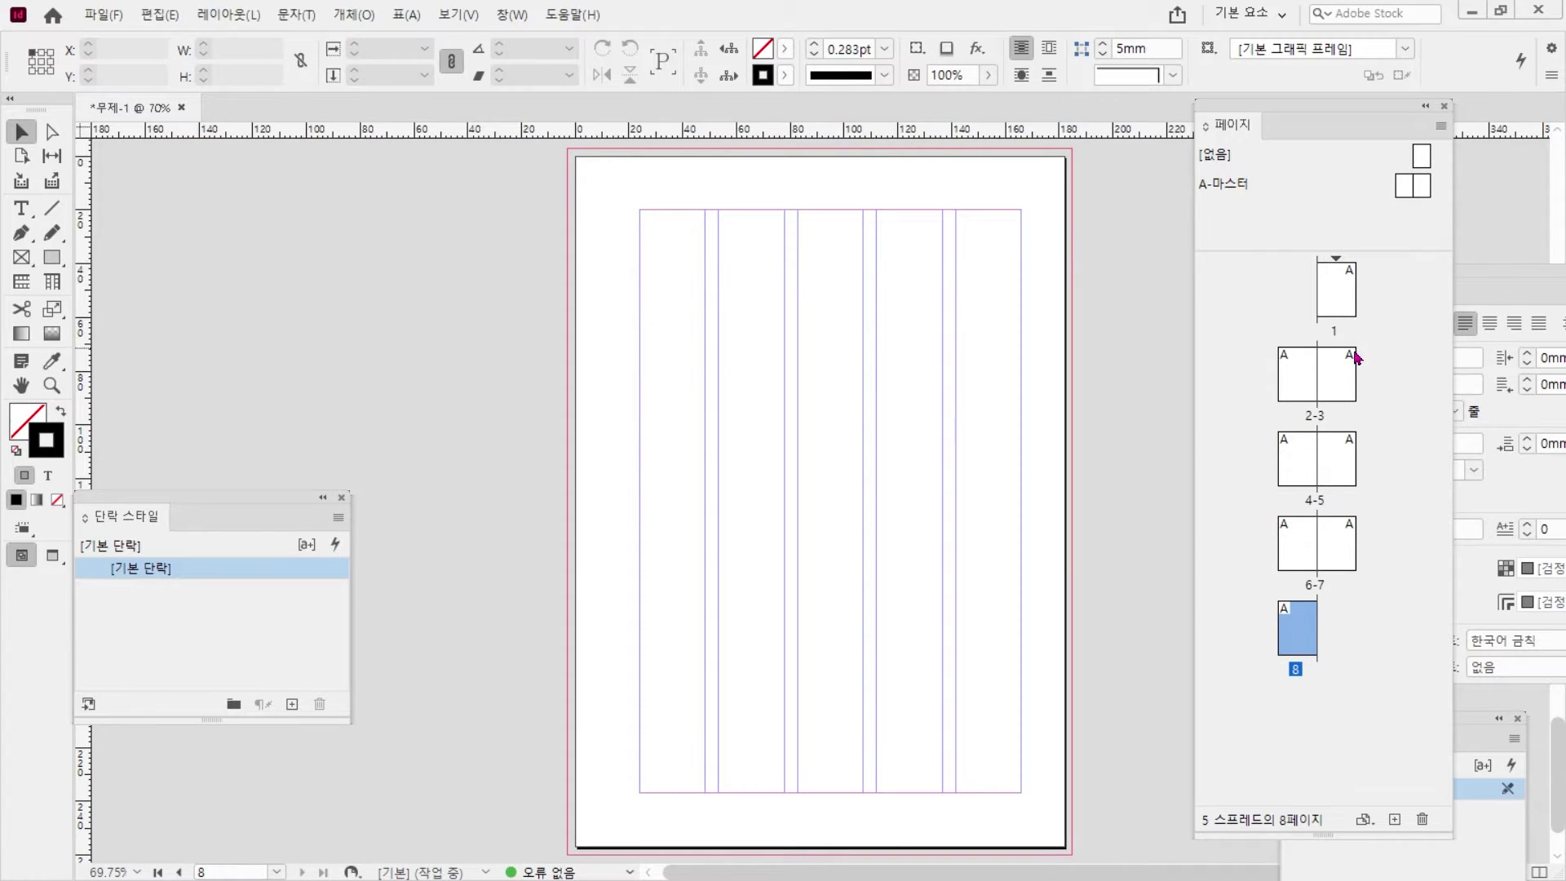
{"action": "double_click", "coordinate": [1350, 291]}
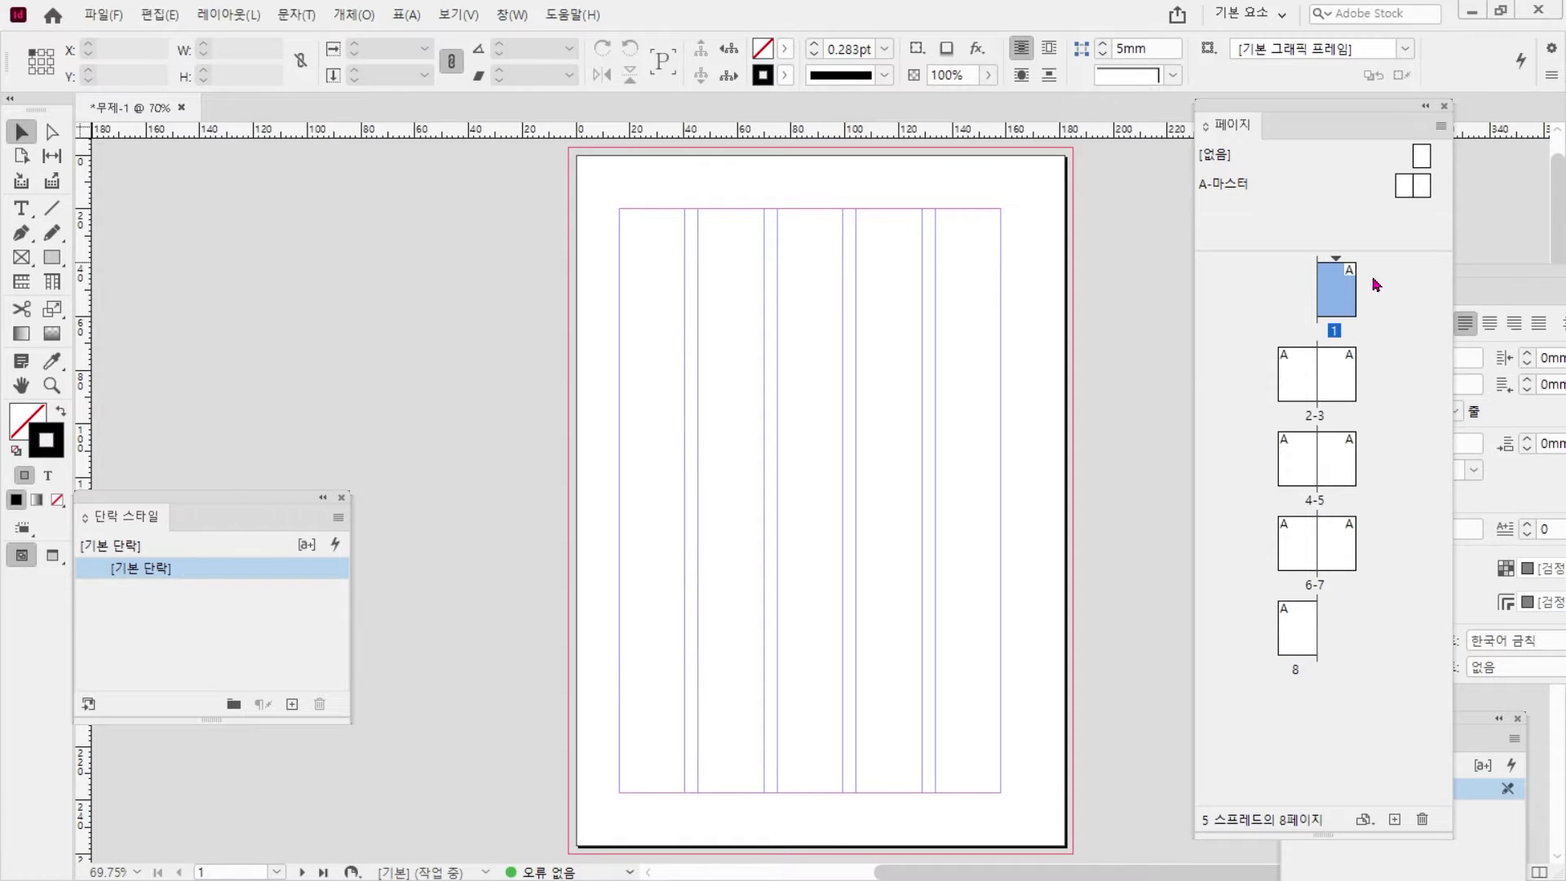
- Check the color requirement in the exam PDF and set the working spaces to Adobe RGB (1998) and Coated GRACoL 2006 (ISO 12647-2:2004)
{"action": "key", "text": "alt+Tab"}
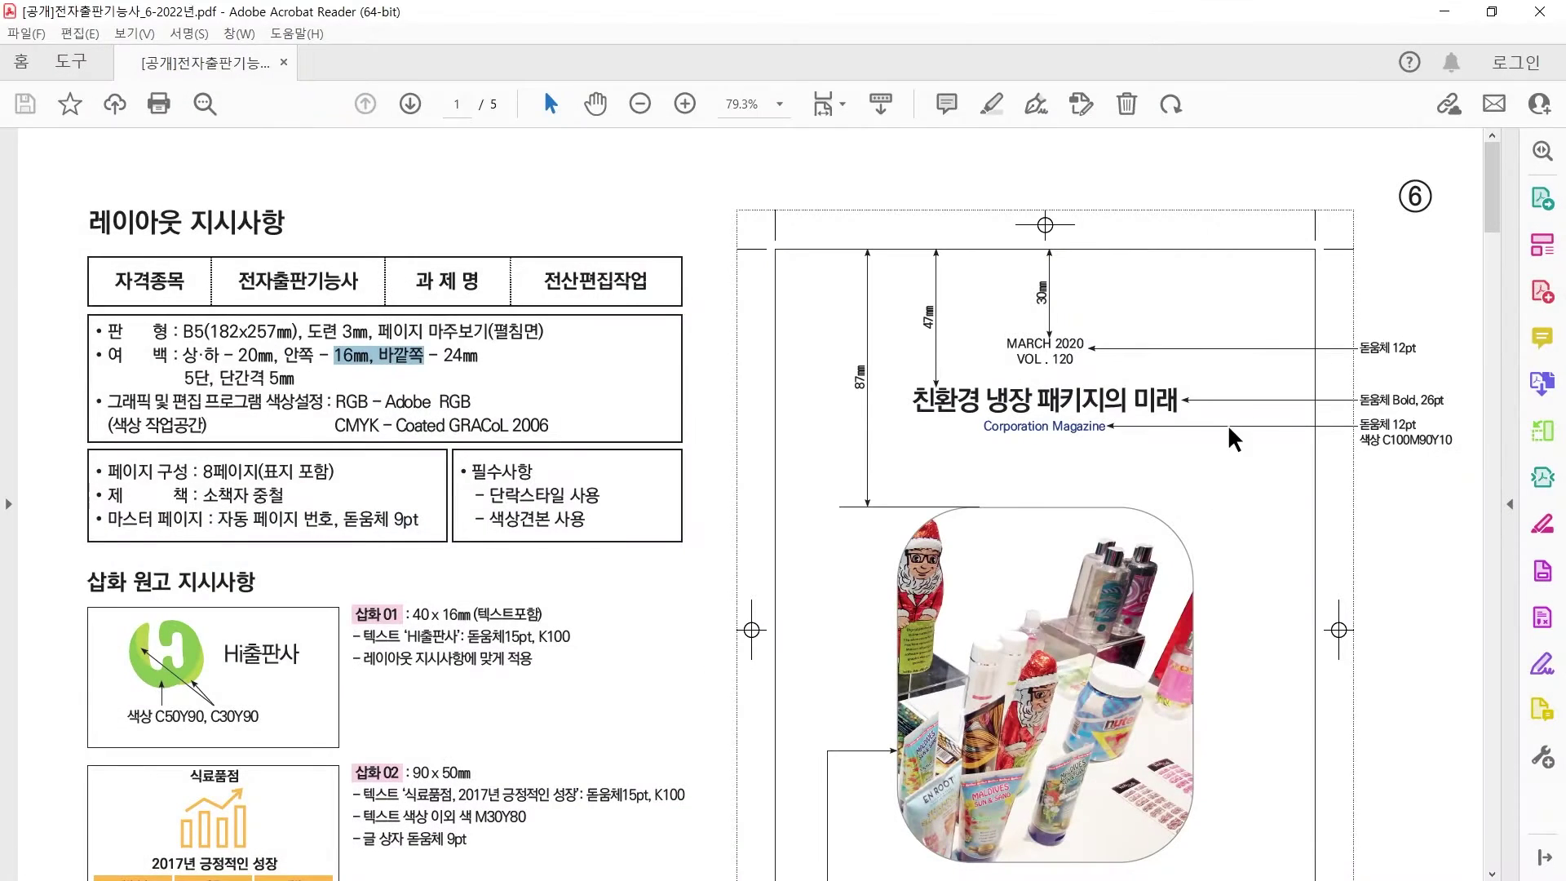
{"action": "scroll", "coordinate": [1299, 717], "scroll_direction": "down", "scroll_amount": 1}
{"action": "scroll", "coordinate": [1299, 718], "scroll_direction": "down", "scroll_amount": 2}
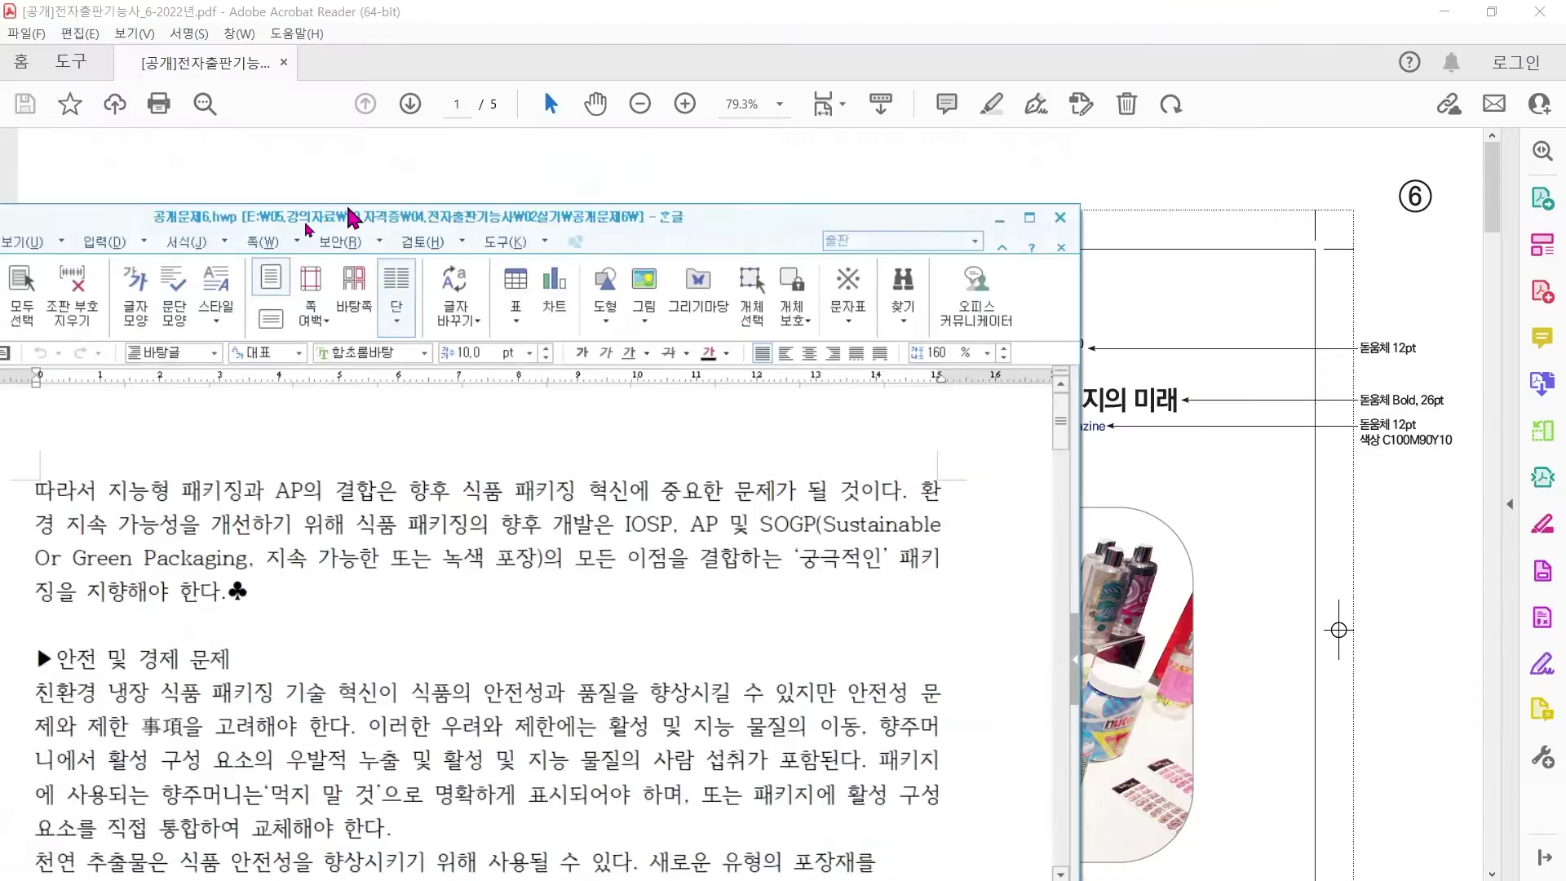
{"action": "left_click_drag", "start_coordinate": [269, 400], "coordinate": [306, 402]}
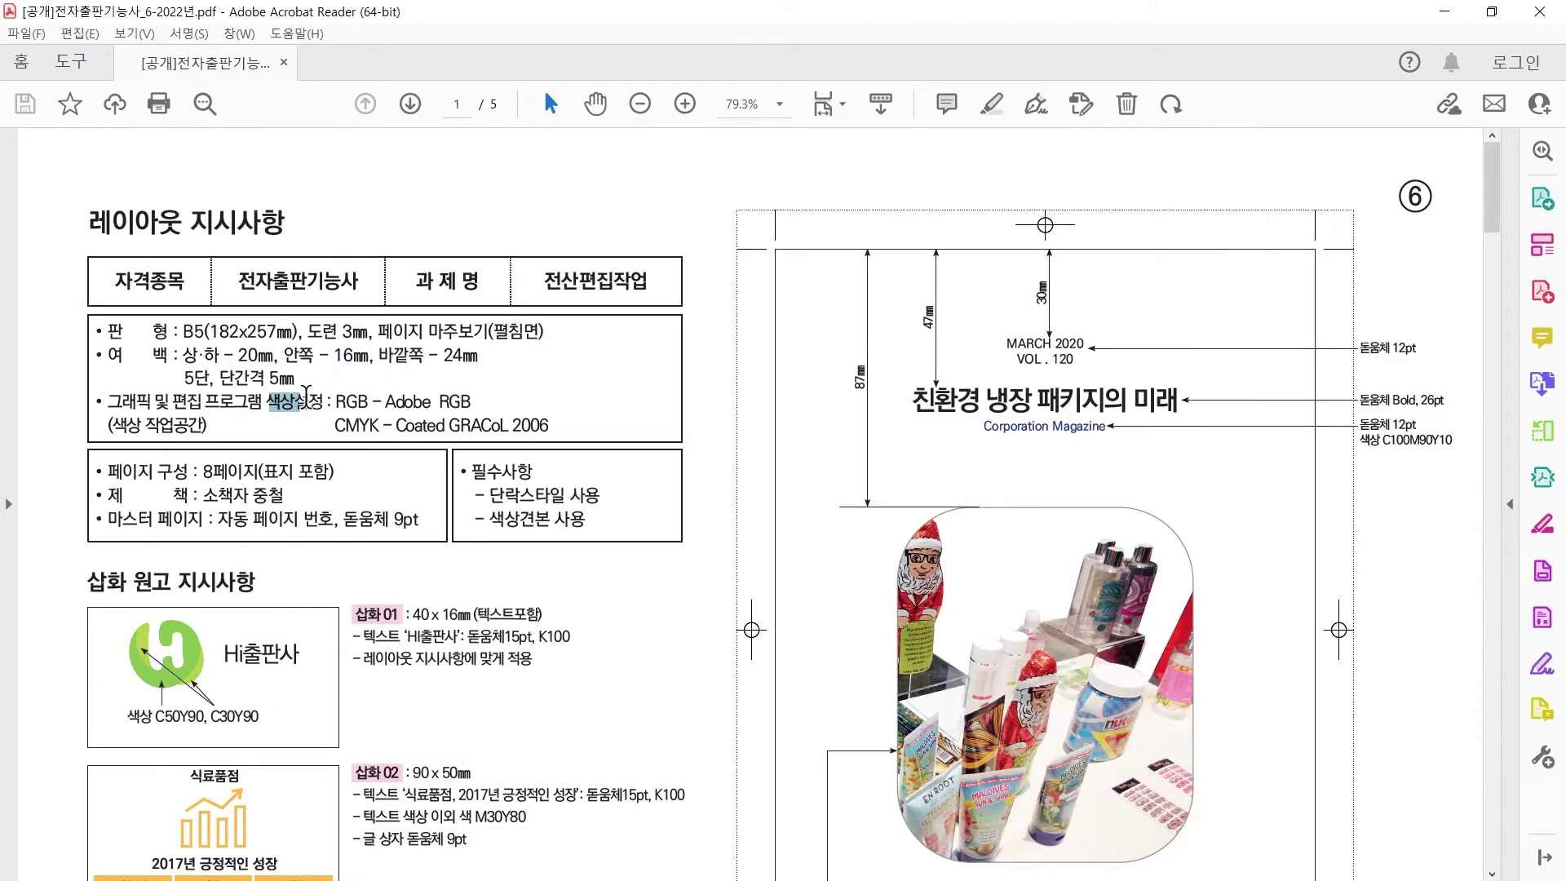
{"action": "left_click", "coordinate": [492, 415]}
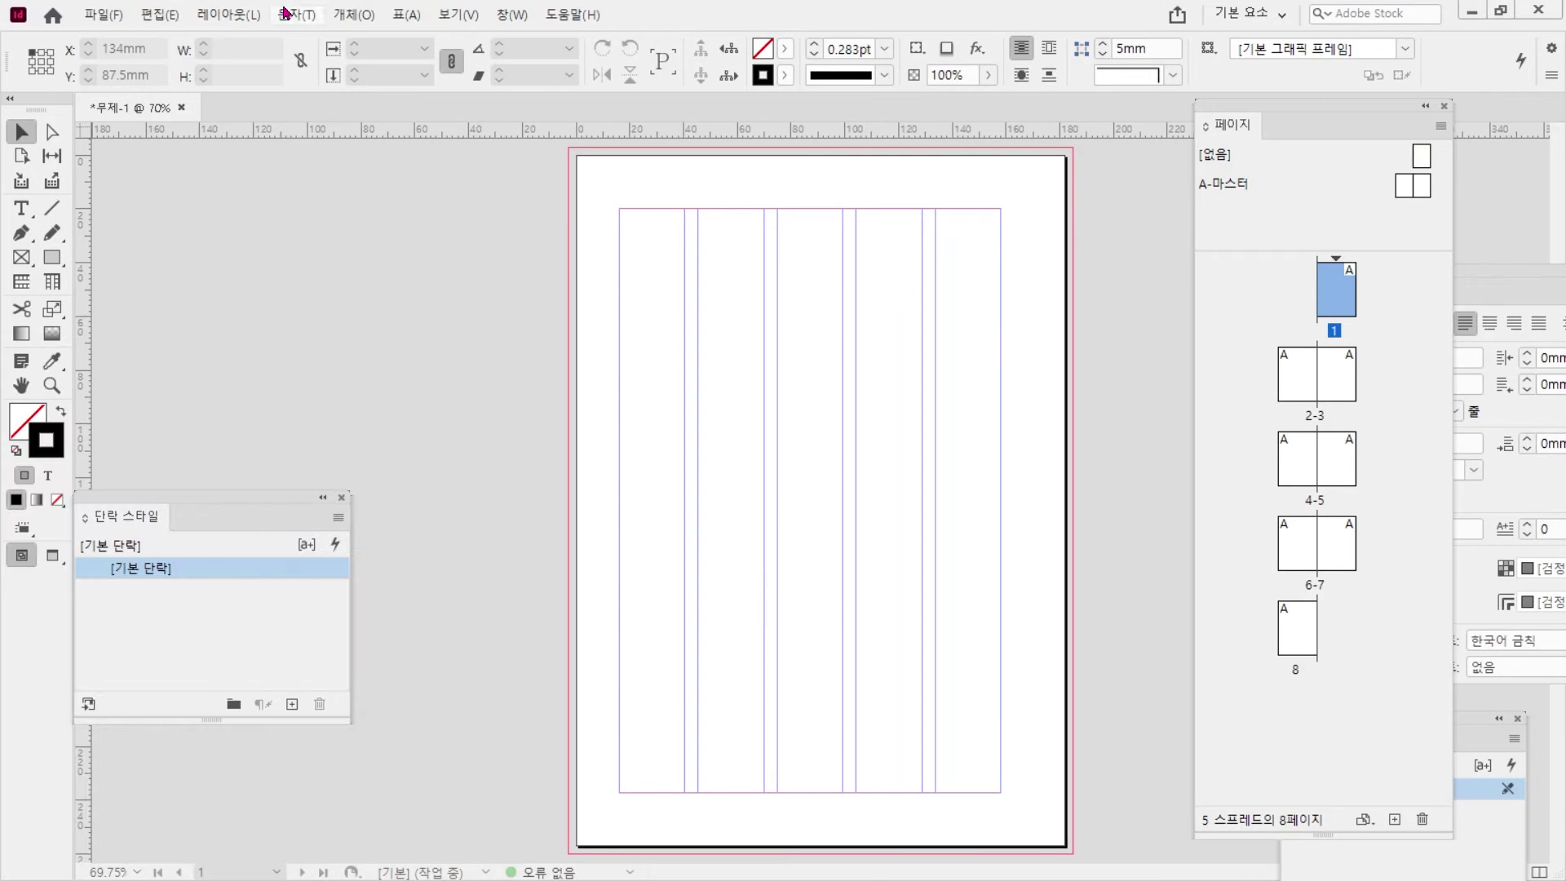
{"action": "left_click", "coordinate": [153, 15]}
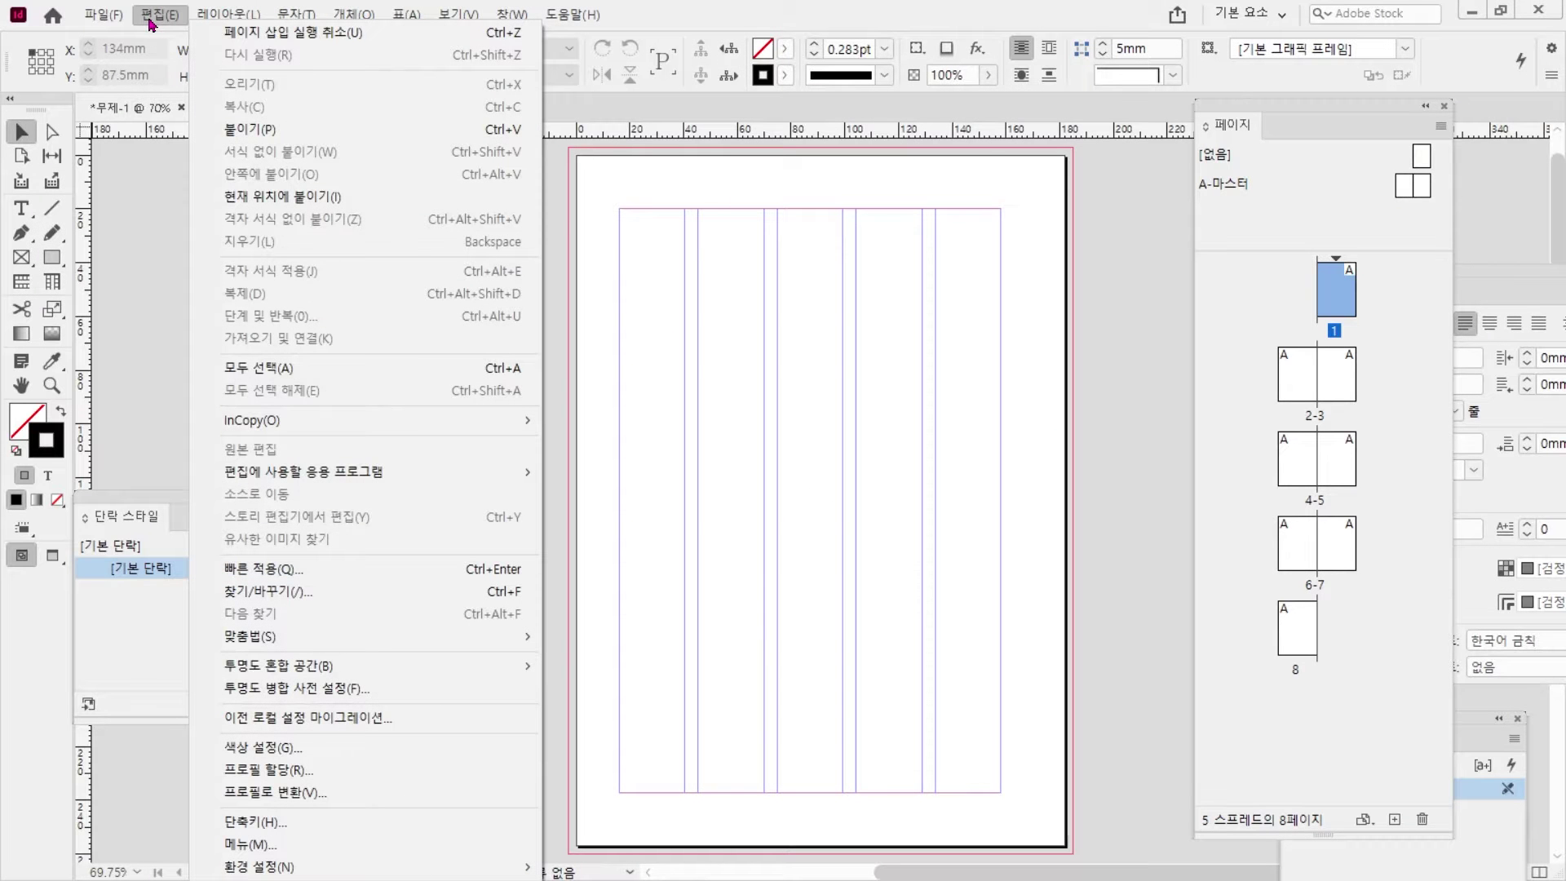
{"action": "left_click", "coordinate": [430, 746]}
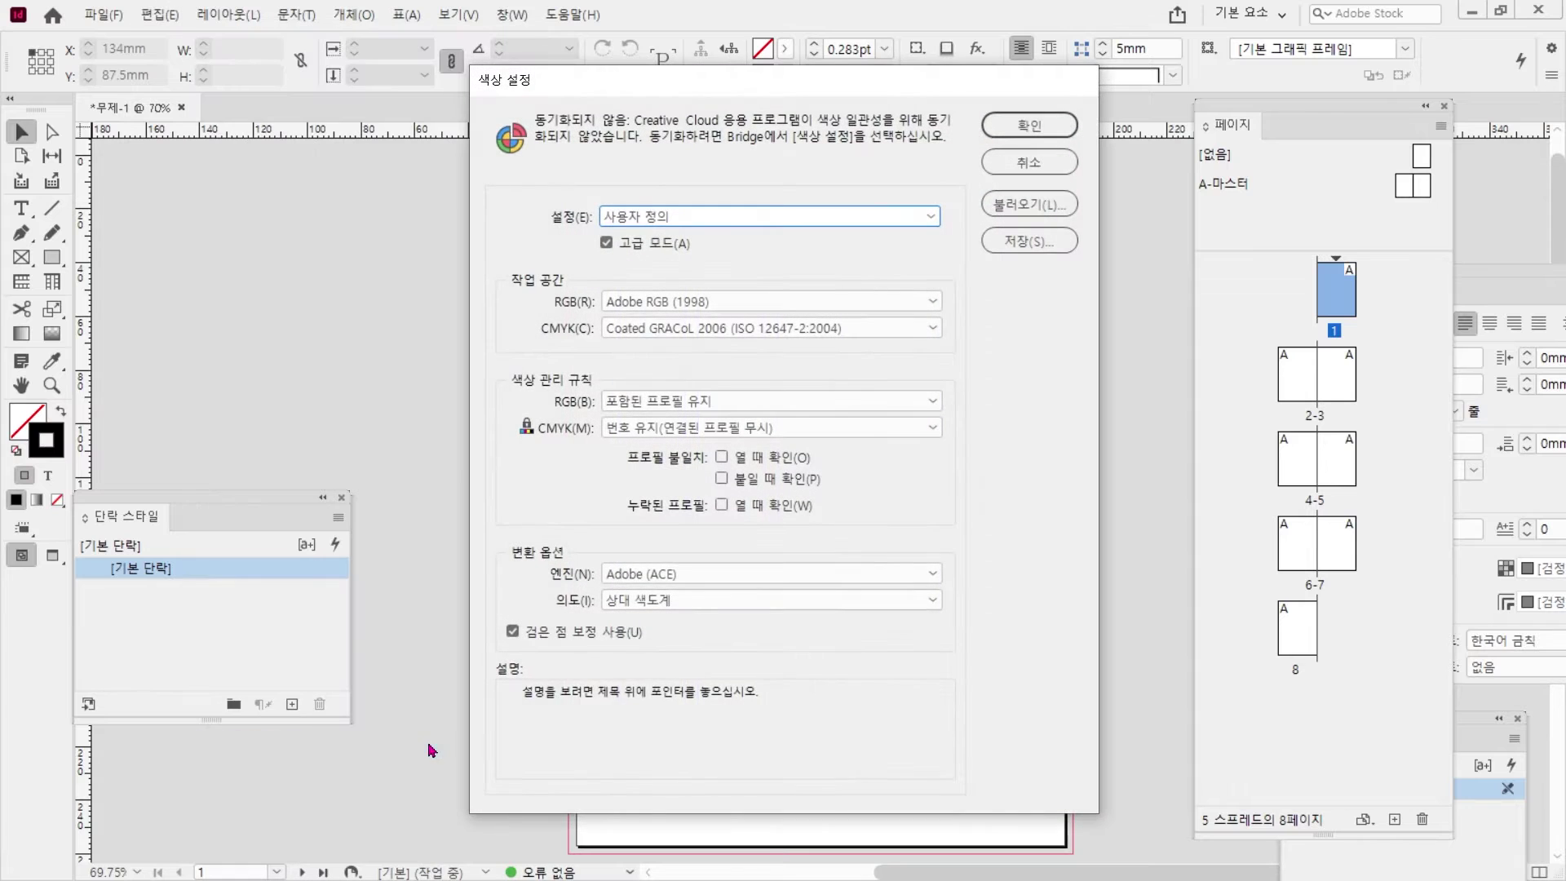
{"action": "left_click", "coordinate": [661, 310]}
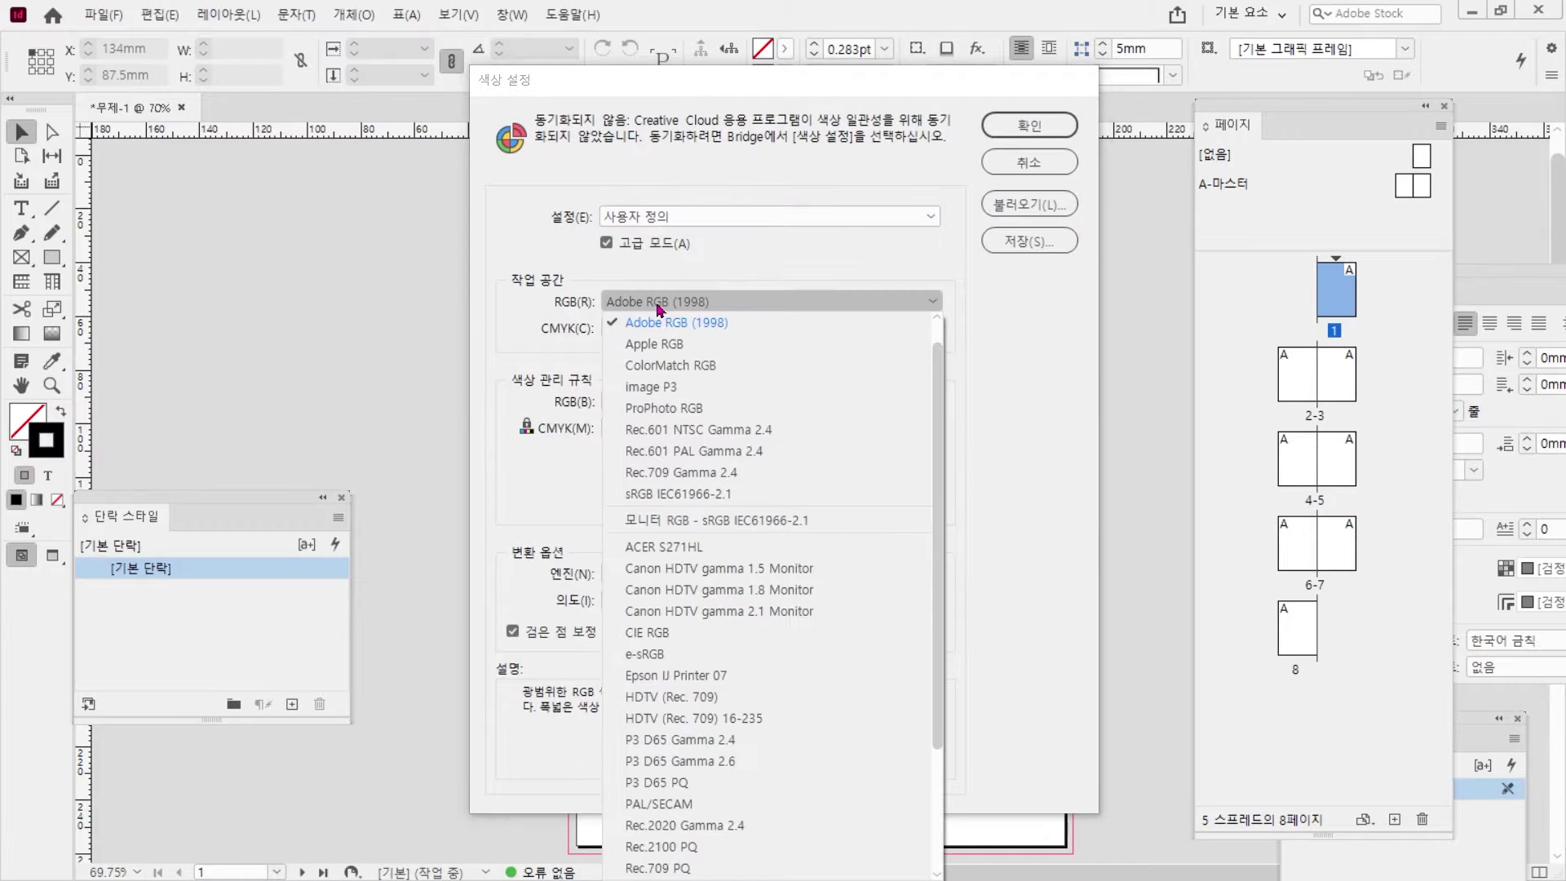
{"action": "left_click", "coordinate": [663, 324]}
{"action": "left_click", "coordinate": [656, 330]}
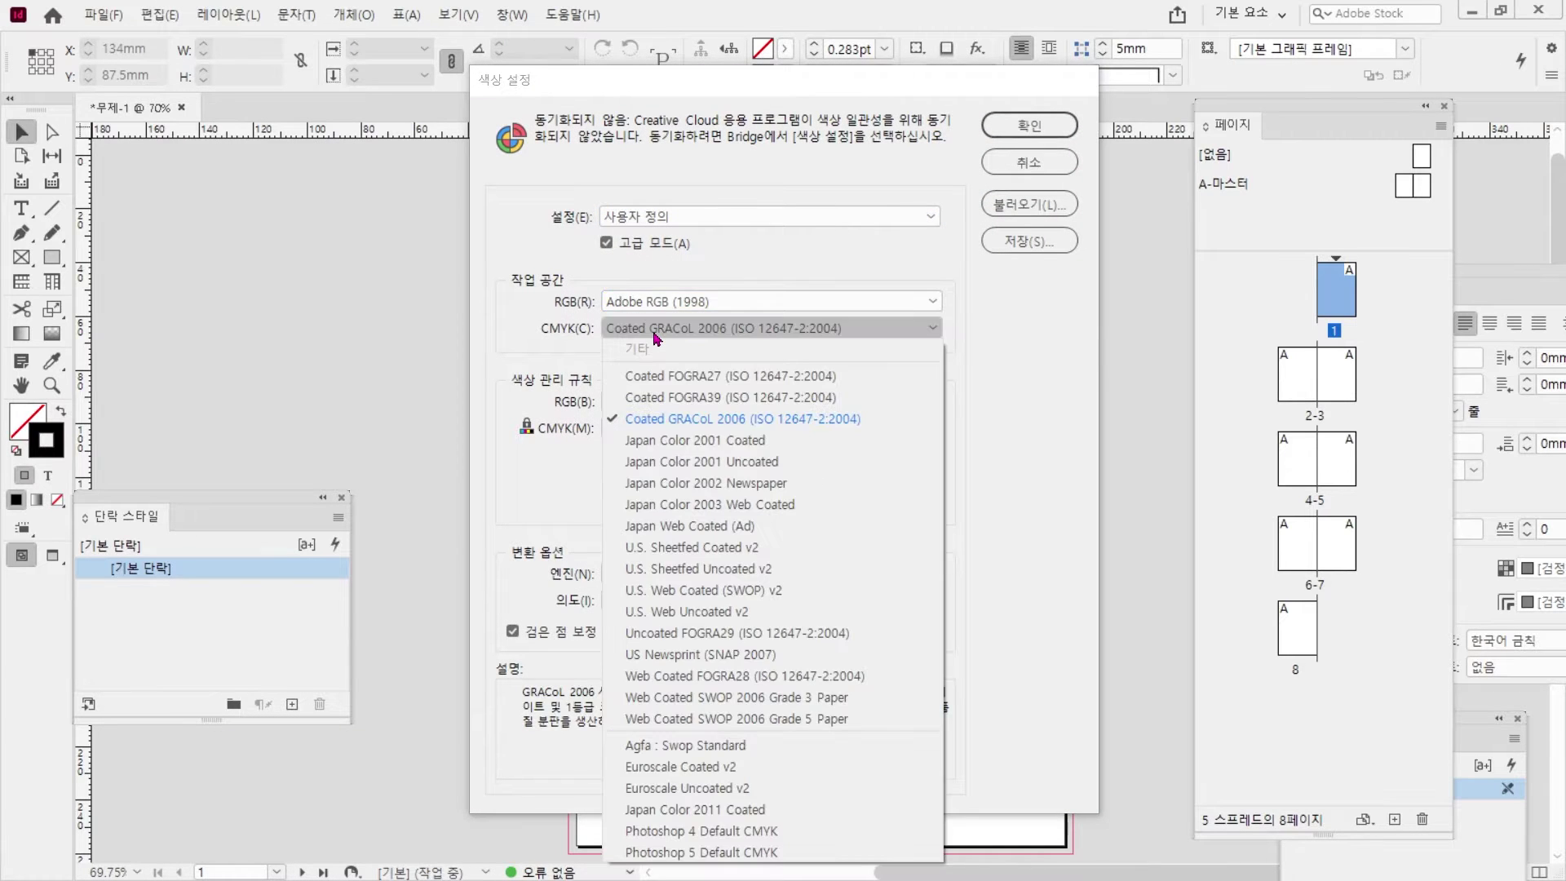
{"action": "left_click", "coordinate": [656, 331]}
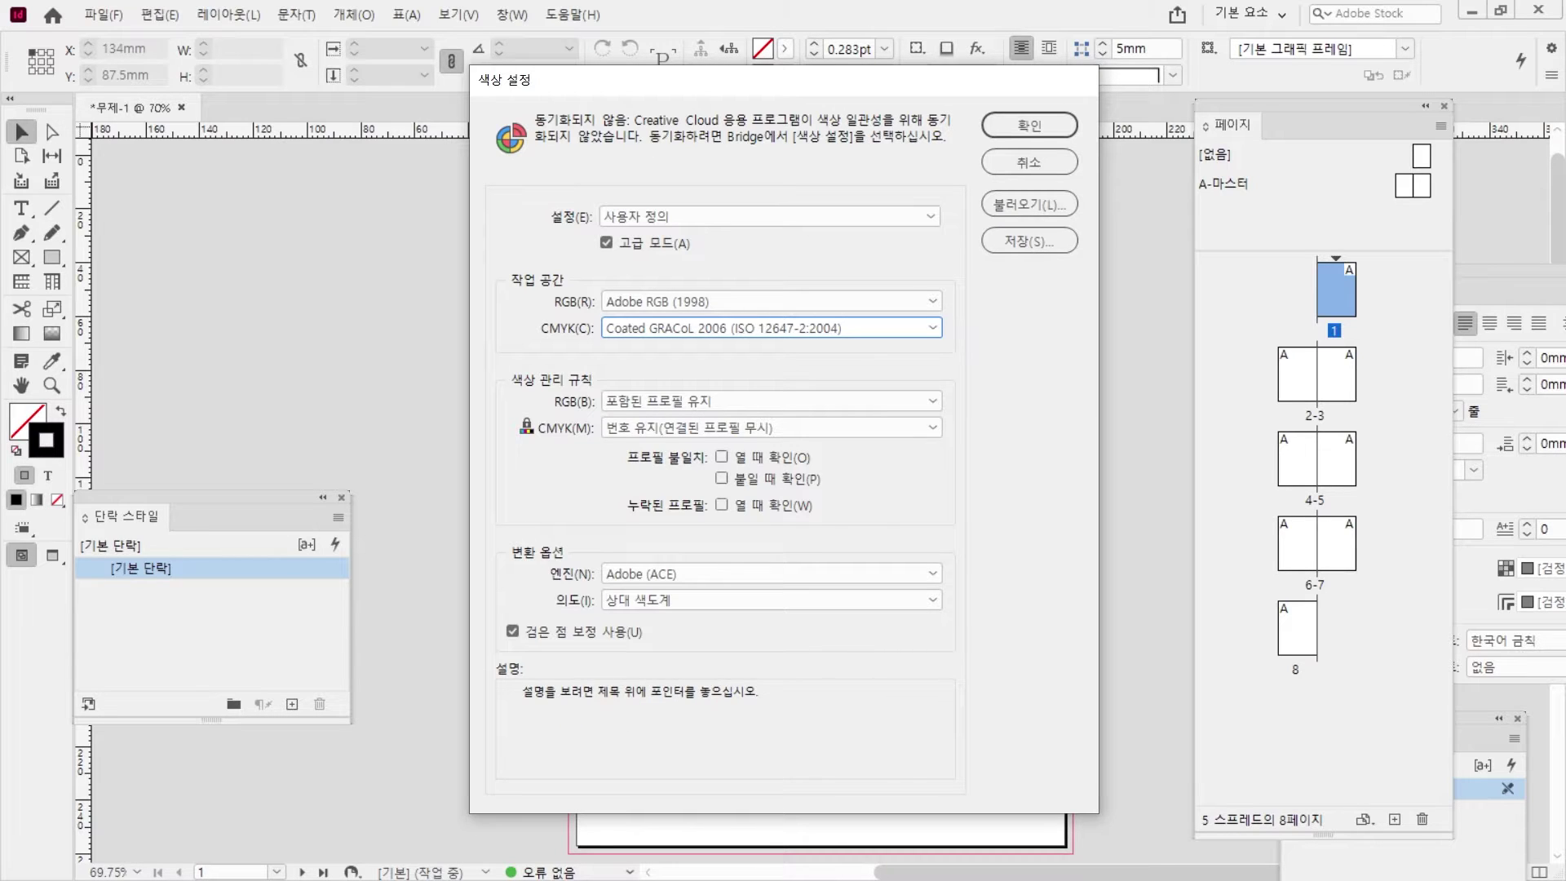
{"action": "left_click", "coordinate": [1058, 124]}
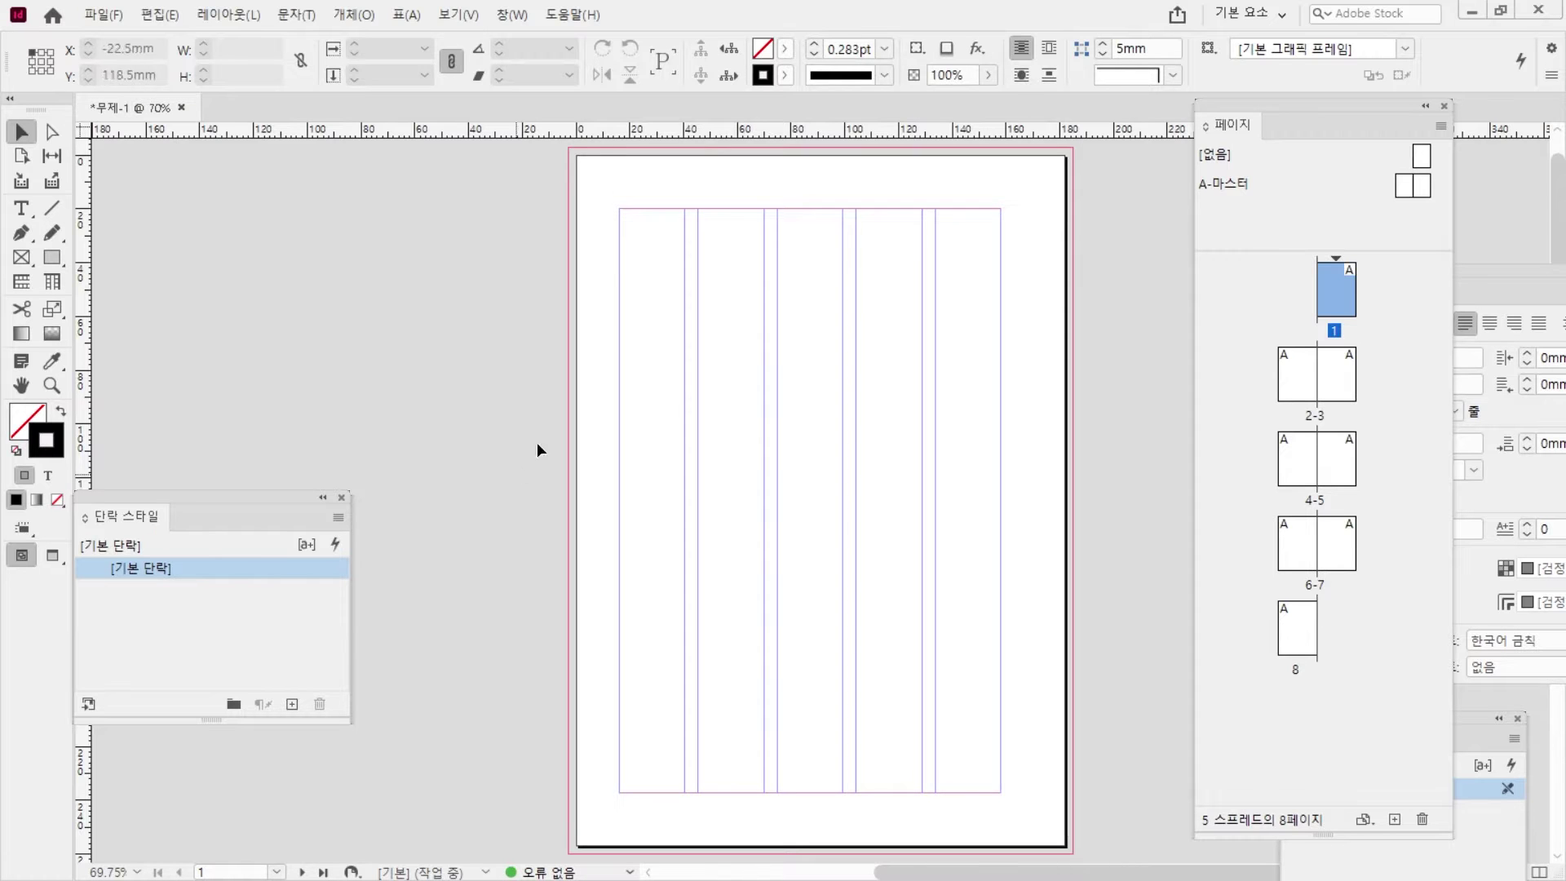
- Check in the clipboard handling preferences that text and tables from other applications paste as text only, and accept the settings
{"action": "left_click", "coordinate": [160, 17]}
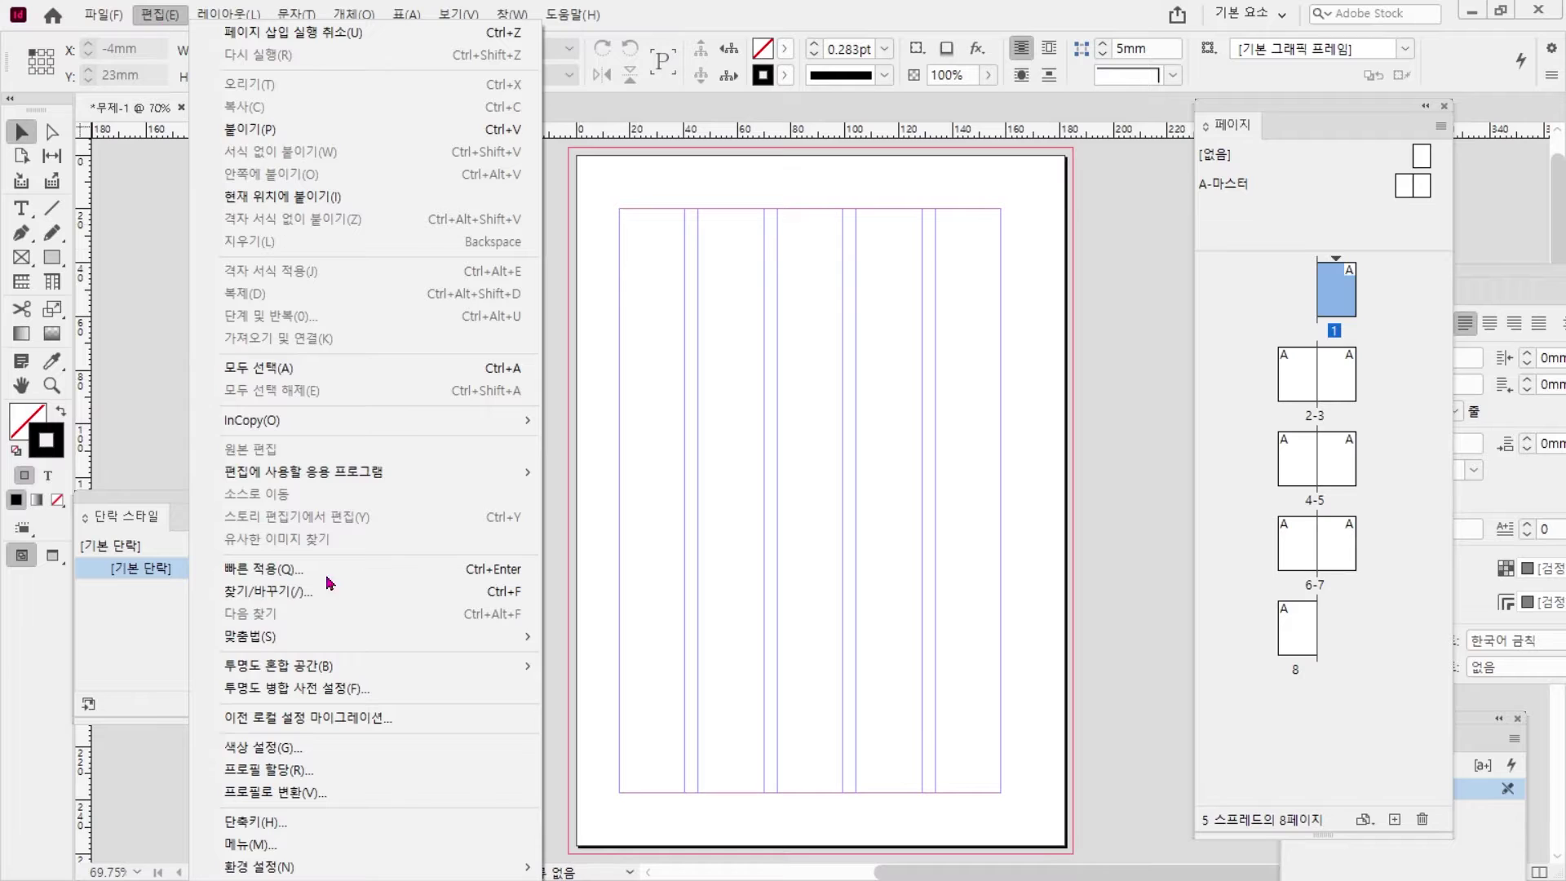
{"action": "mouse_move", "coordinate": [521, 869]}
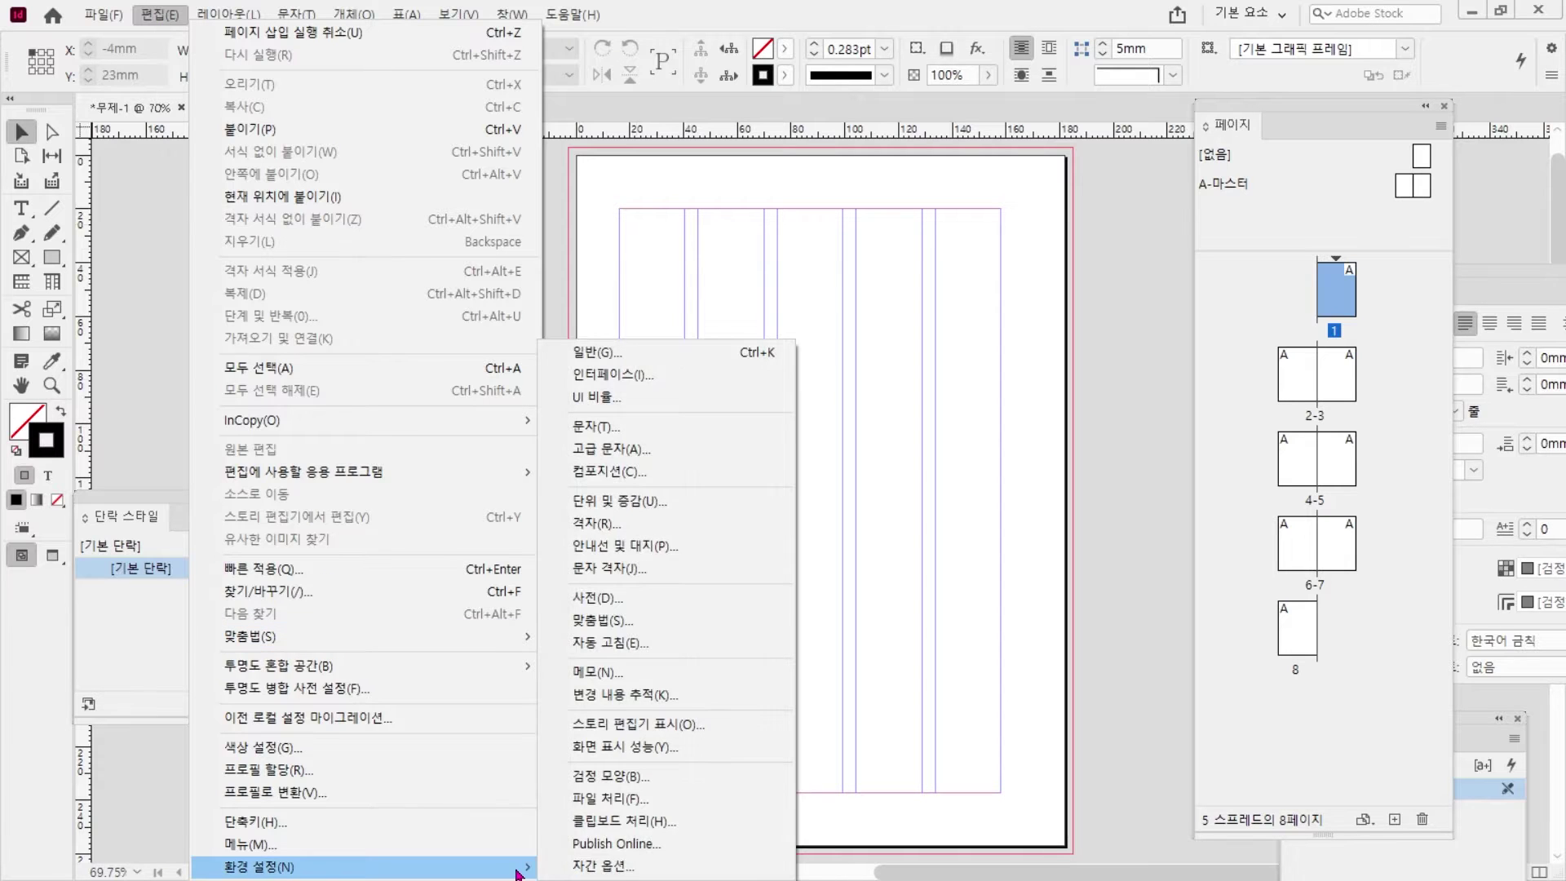
{"action": "left_click", "coordinate": [649, 832]}
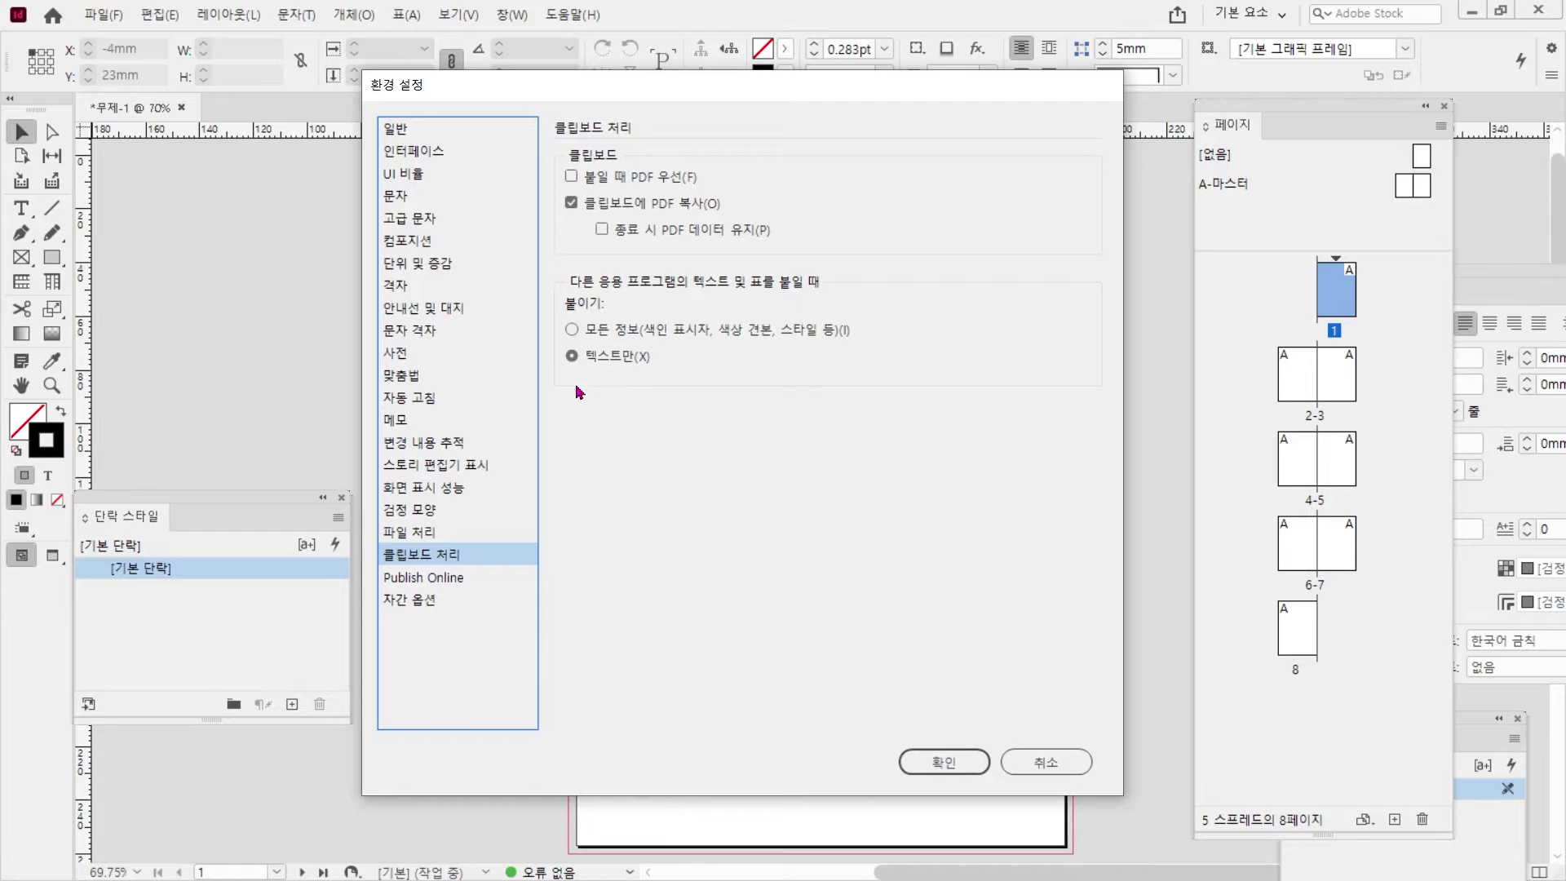
{"action": "left_click_drag", "start_coordinate": [567, 371], "coordinate": [677, 361]}
{"action": "key", "text": "Escape"}
{"action": "left_click", "coordinate": [944, 761]}
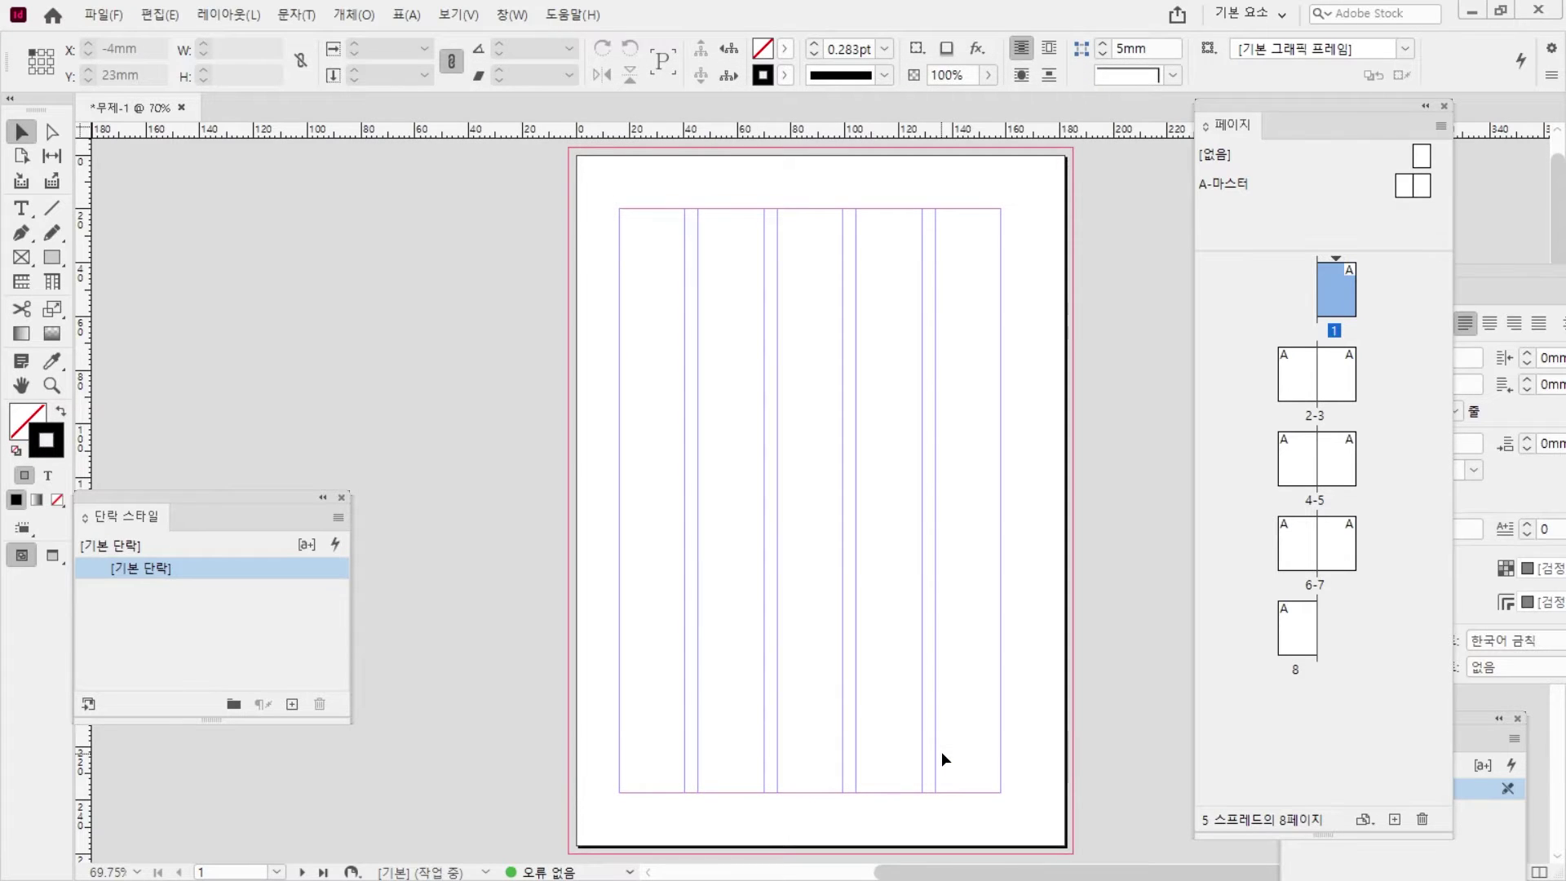
- Examine the cover layout in the exam PDF for the positions and fonts of the date, title and Corporation Magazine lines
{"action": "scroll", "coordinate": [941, 752], "scroll_direction": "up", "scroll_amount": 1}
{"action": "key", "text": "ctrl+d"}
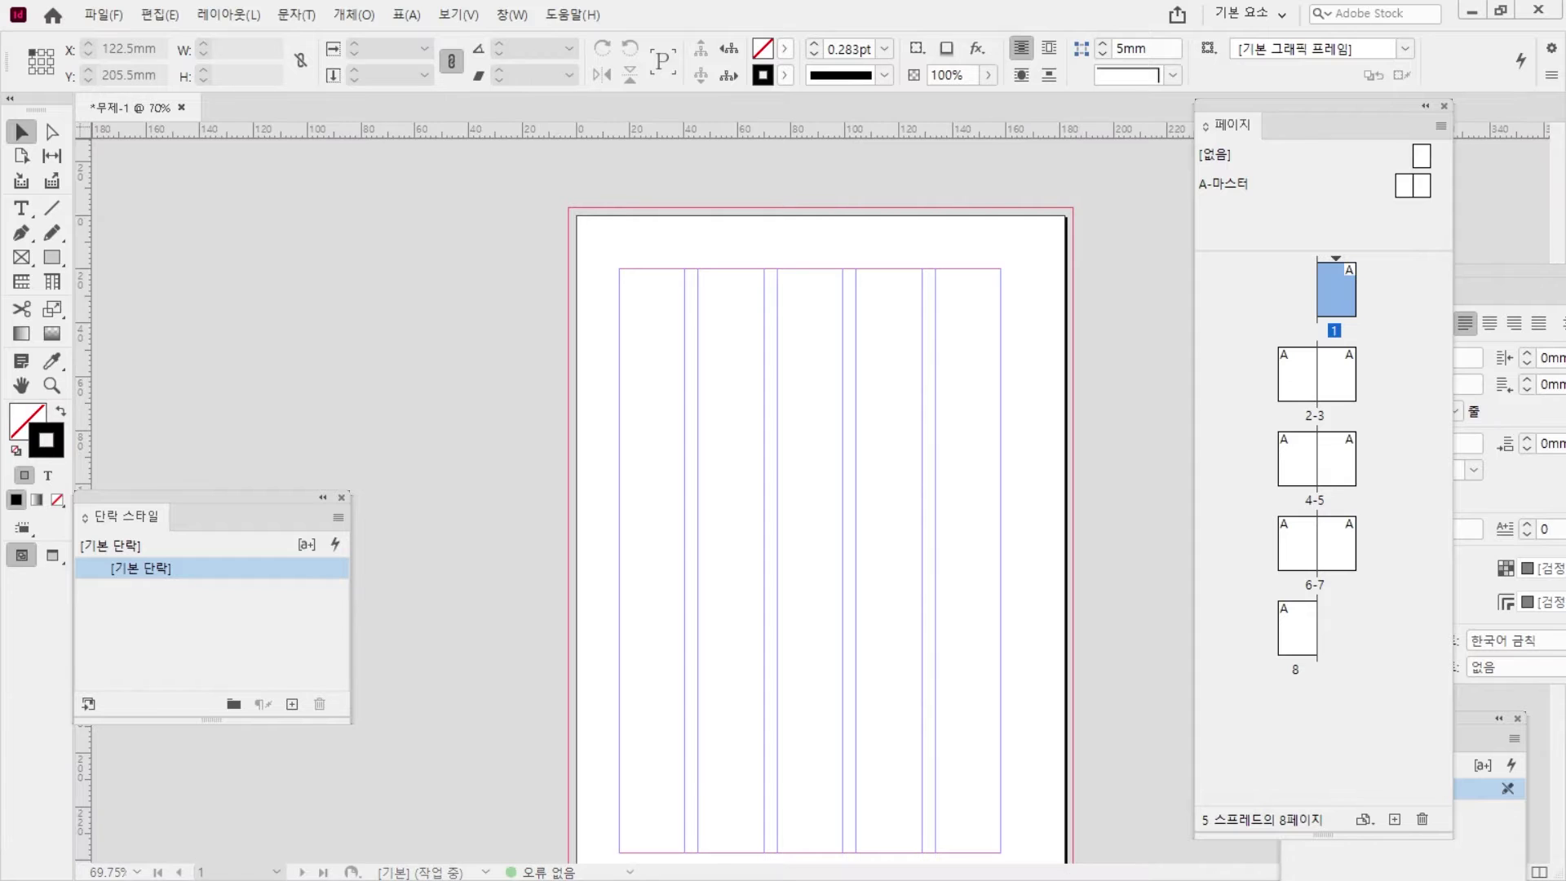
{"action": "key", "text": "alt+Tab"}
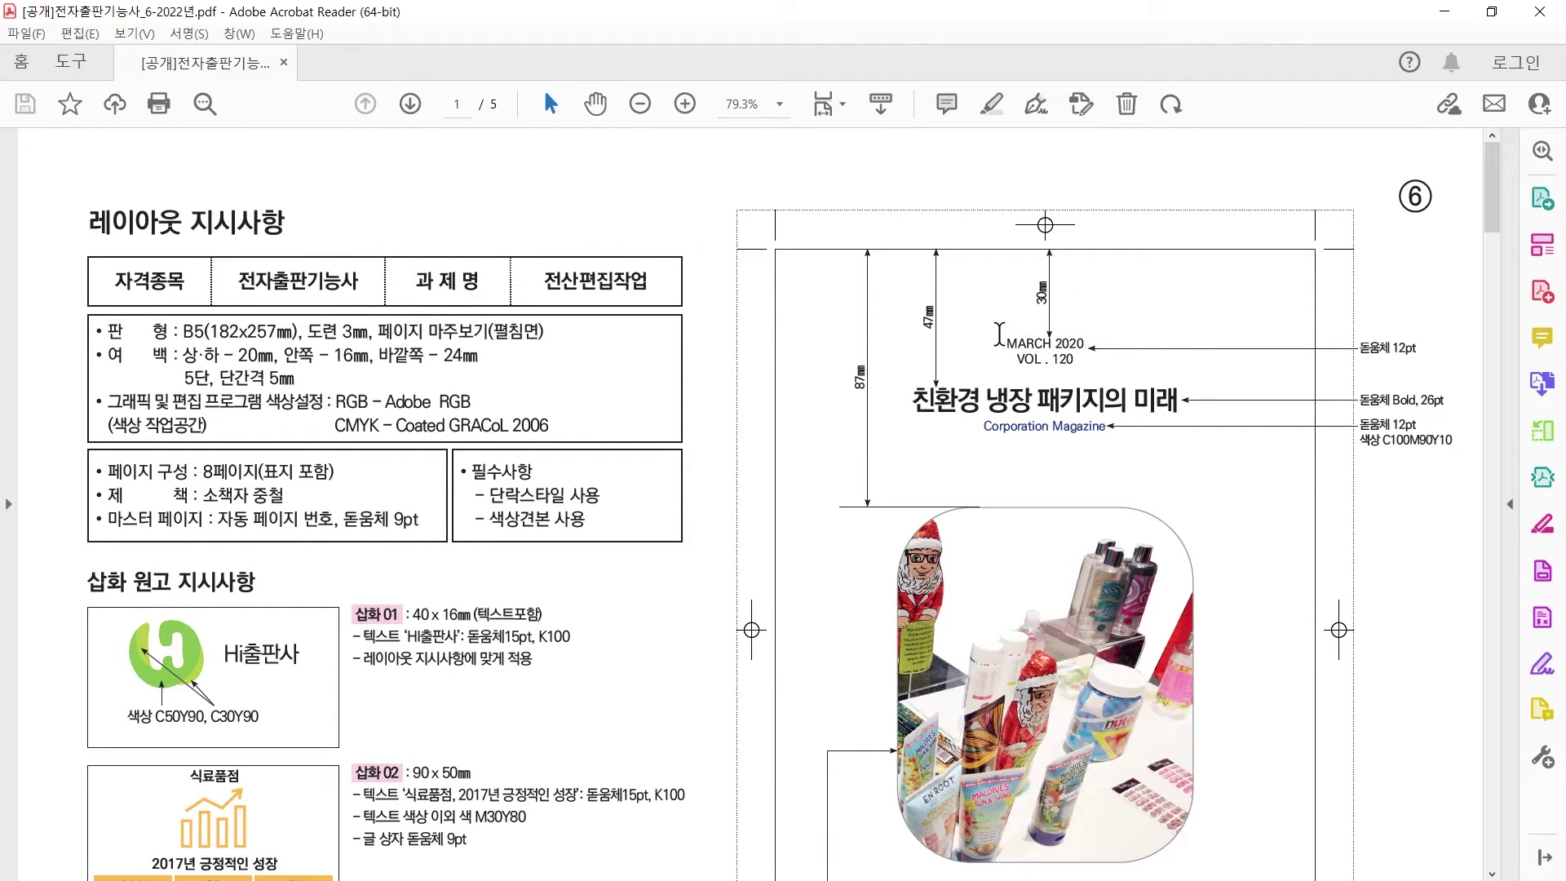
{"action": "left_click_drag", "start_coordinate": [996, 335], "coordinate": [1086, 377]}
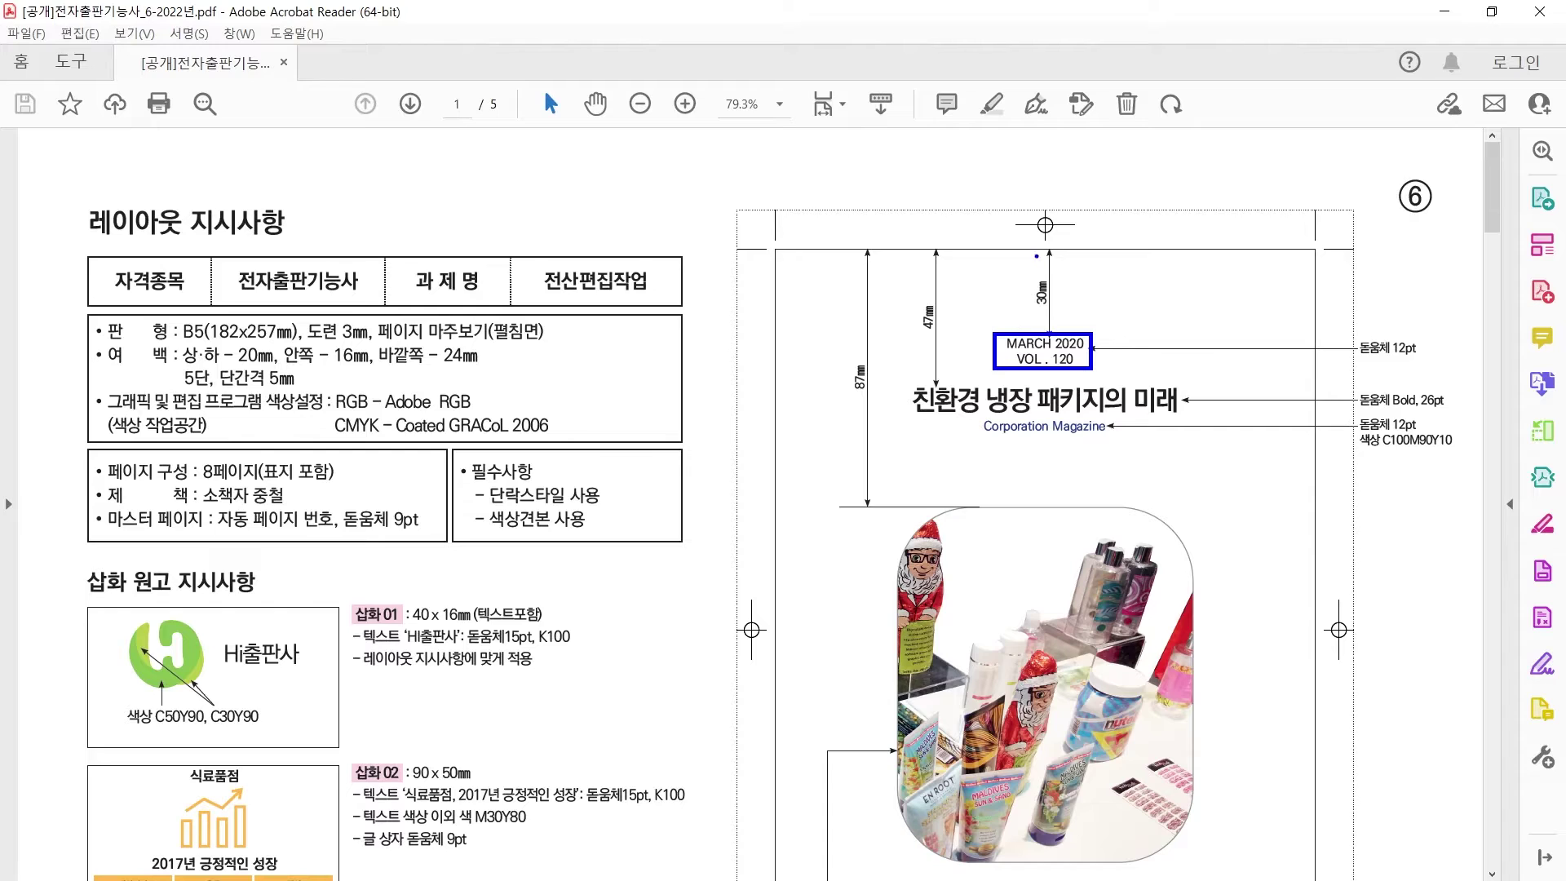
{"action": "left_click_drag", "start_coordinate": [1034, 252], "coordinate": [1038, 326]}
{"action": "left_click_drag", "start_coordinate": [906, 382], "coordinate": [1188, 438]}
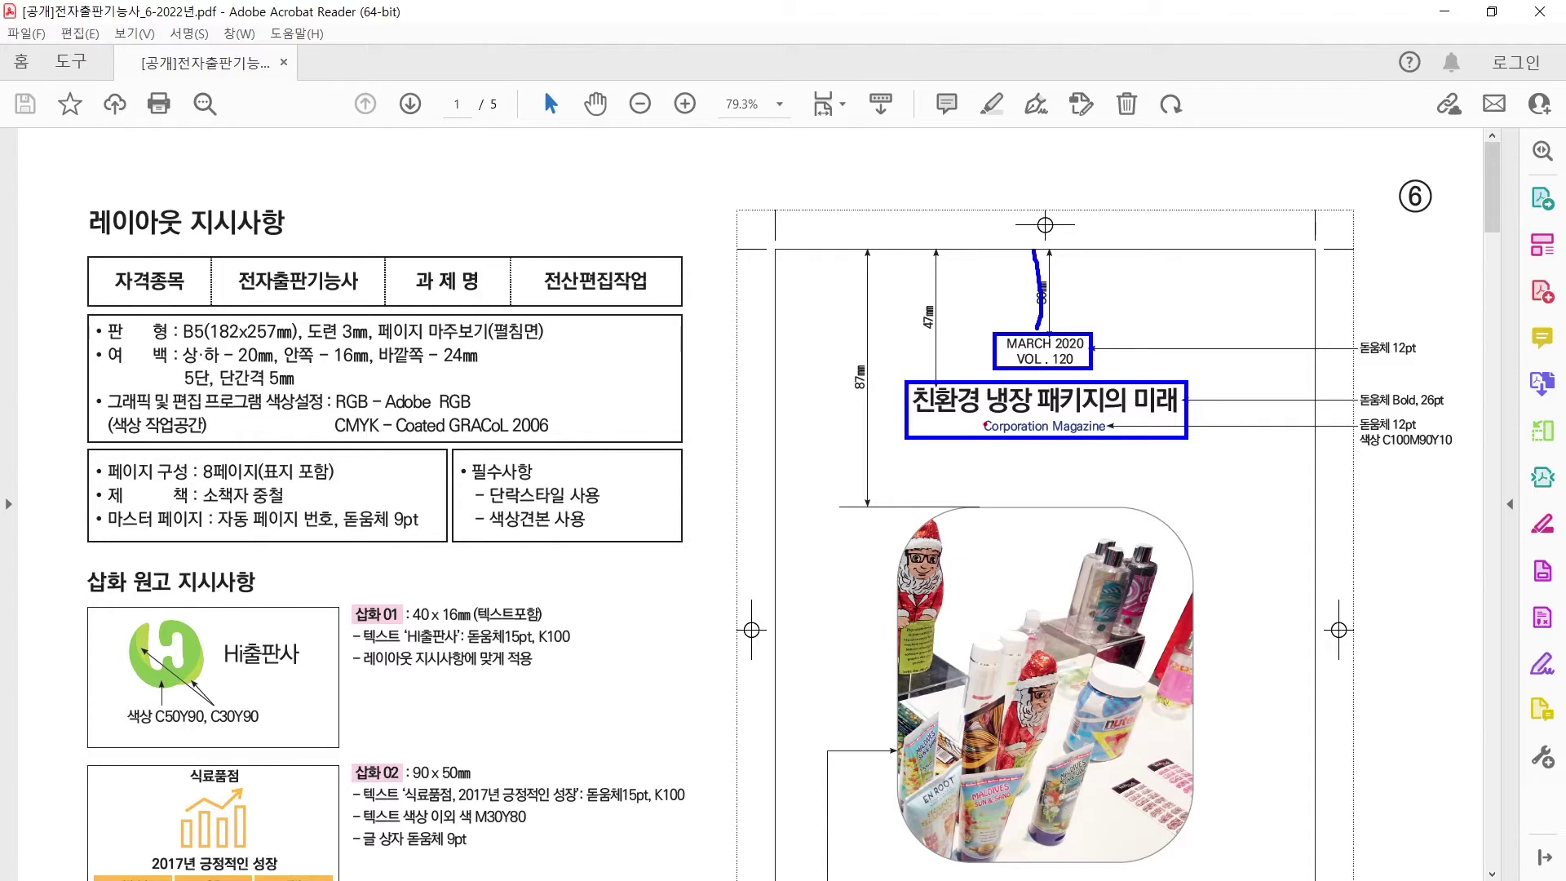
{"action": "left_click_drag", "start_coordinate": [979, 415], "coordinate": [1116, 439]}
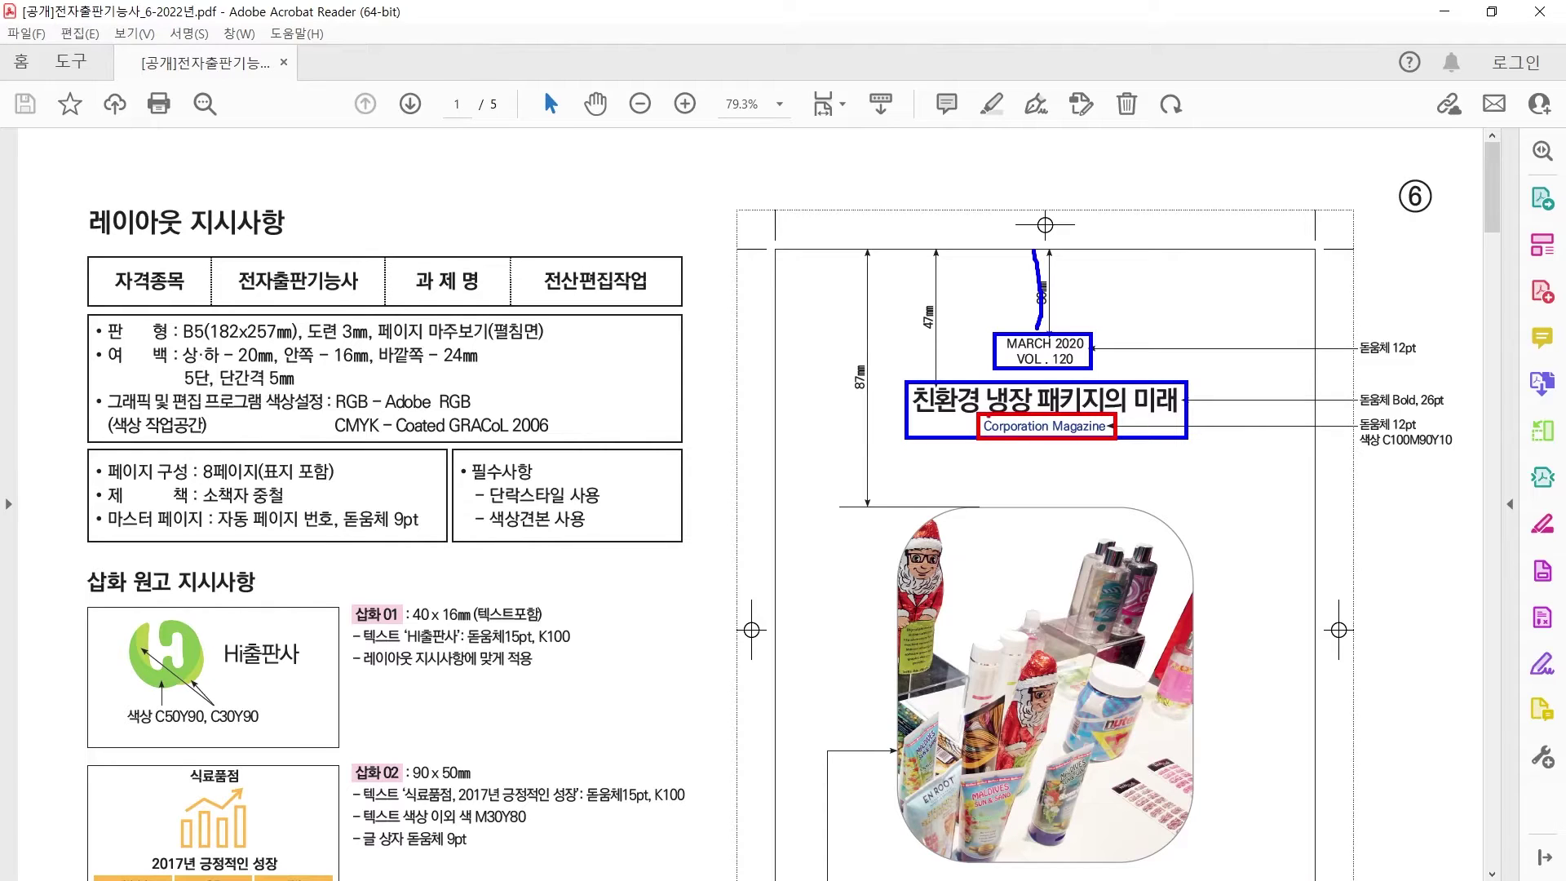
{"action": "mouse_move", "coordinate": [985, 415]}
{"action": "left_mouse_down"}
{"action": "mouse_move", "coordinate": [988, 246]}
{"action": "mouse_move", "coordinate": [1020, 304]}
{"action": "mouse_move", "coordinate": [994, 367]}
{"action": "mouse_move", "coordinate": [1003, 322]}
{"action": "left_mouse_up"}
{"action": "key", "text": "Escape"}
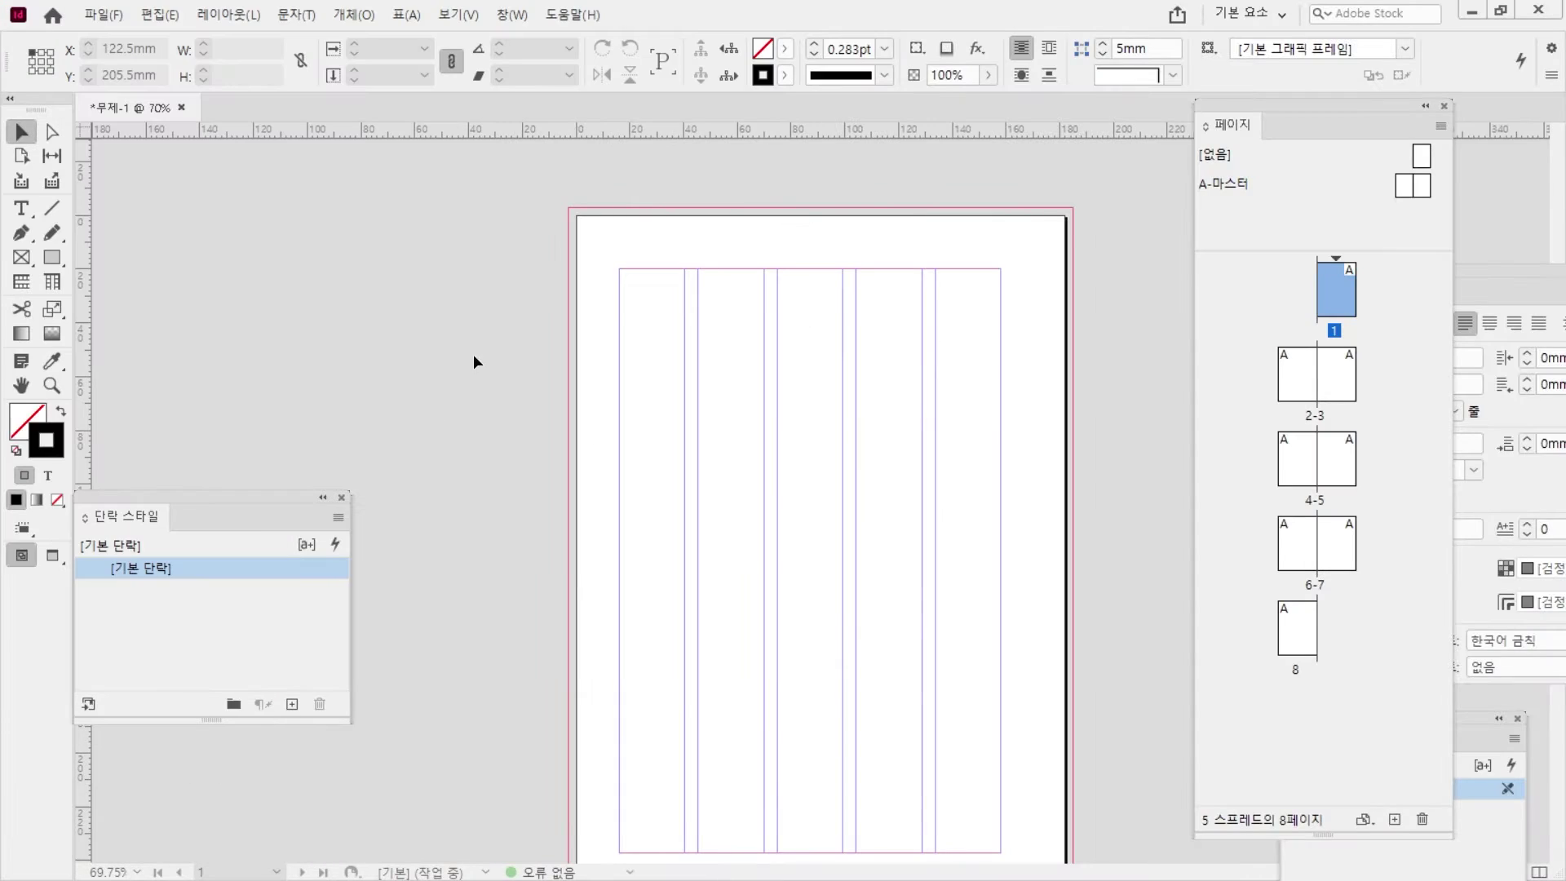
- Draw a text frame centered near the top of page 1, just below the upper margin
{"action": "key", "text": "ctrl+equal"}
{"action": "key", "text": "ctrl+equal"}
{"action": "key", "text": "ctrl+equal"}
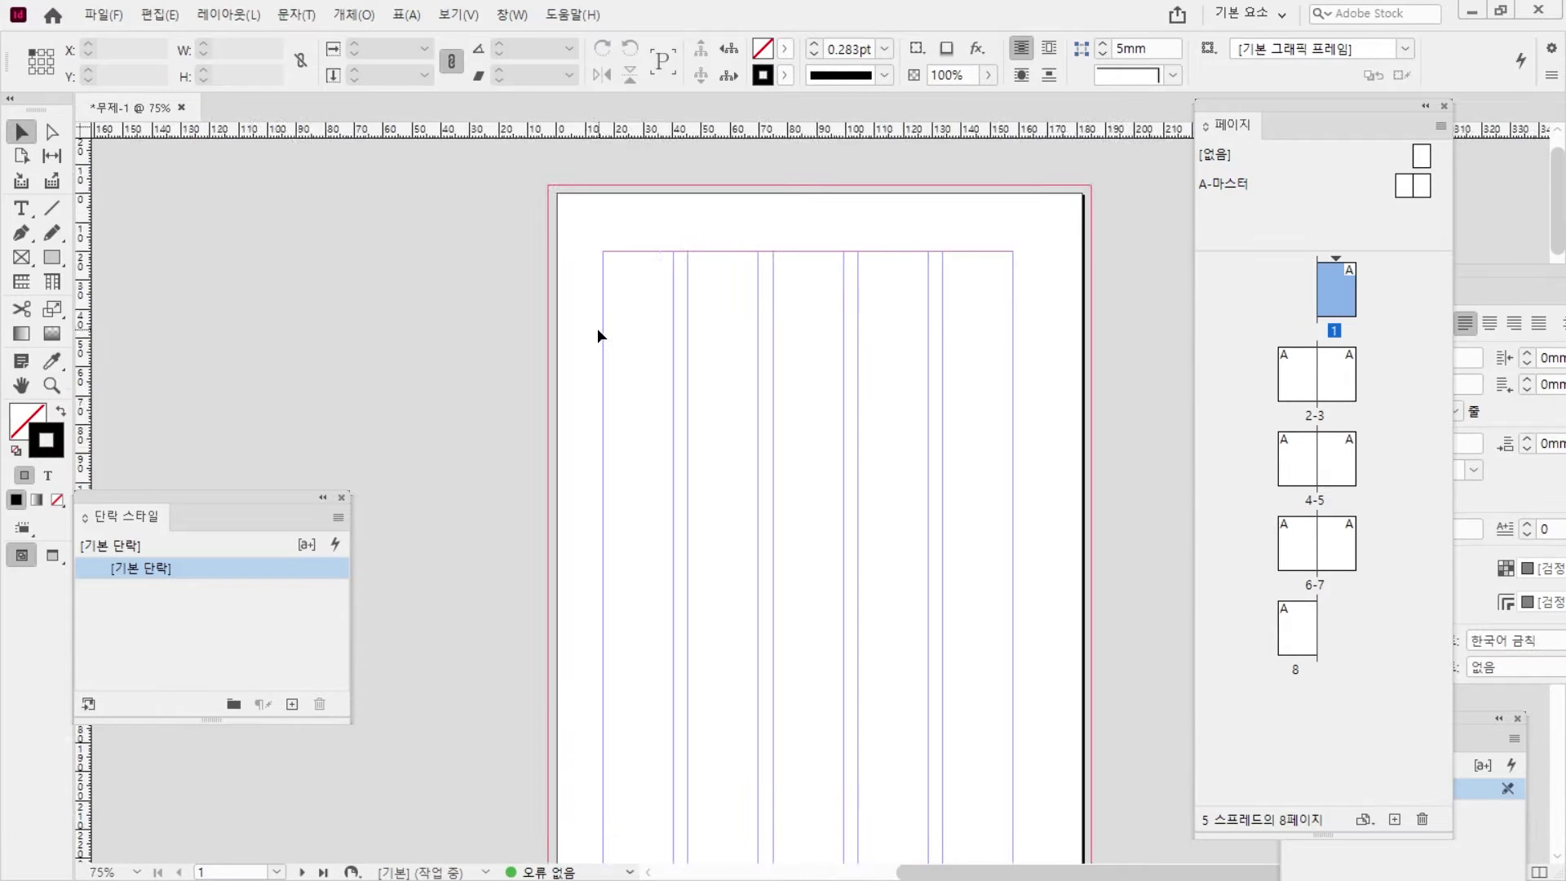
{"action": "scroll", "coordinate": [597, 328], "scroll_direction": "up", "scroll_amount": 2}
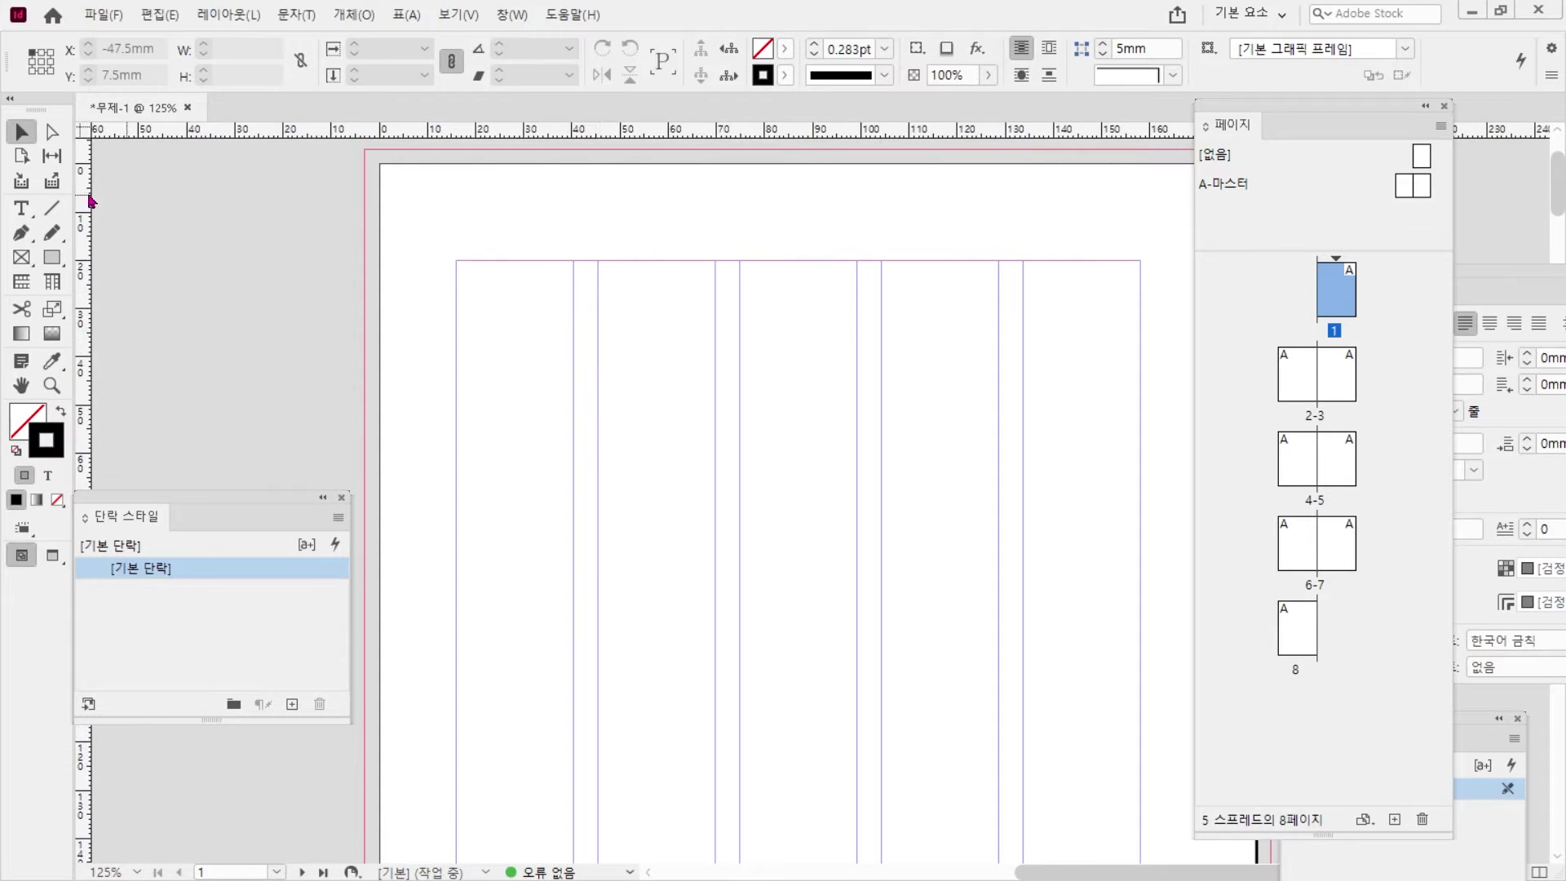
{"action": "left_click", "coordinate": [24, 214]}
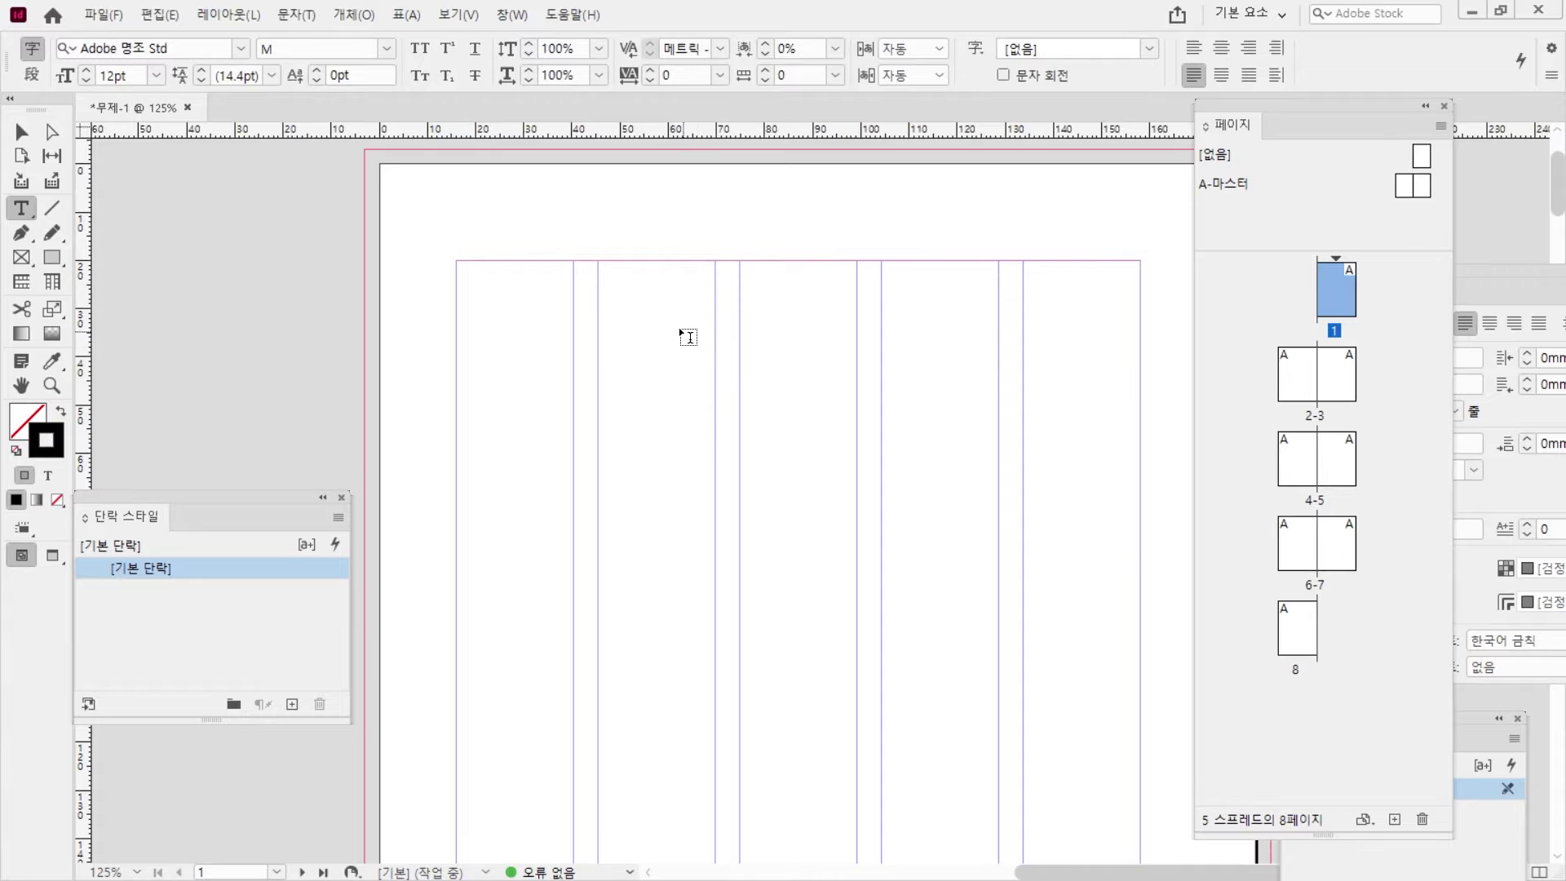
{"action": "left_click_drag", "start_coordinate": [681, 328], "coordinate": [959, 400]}
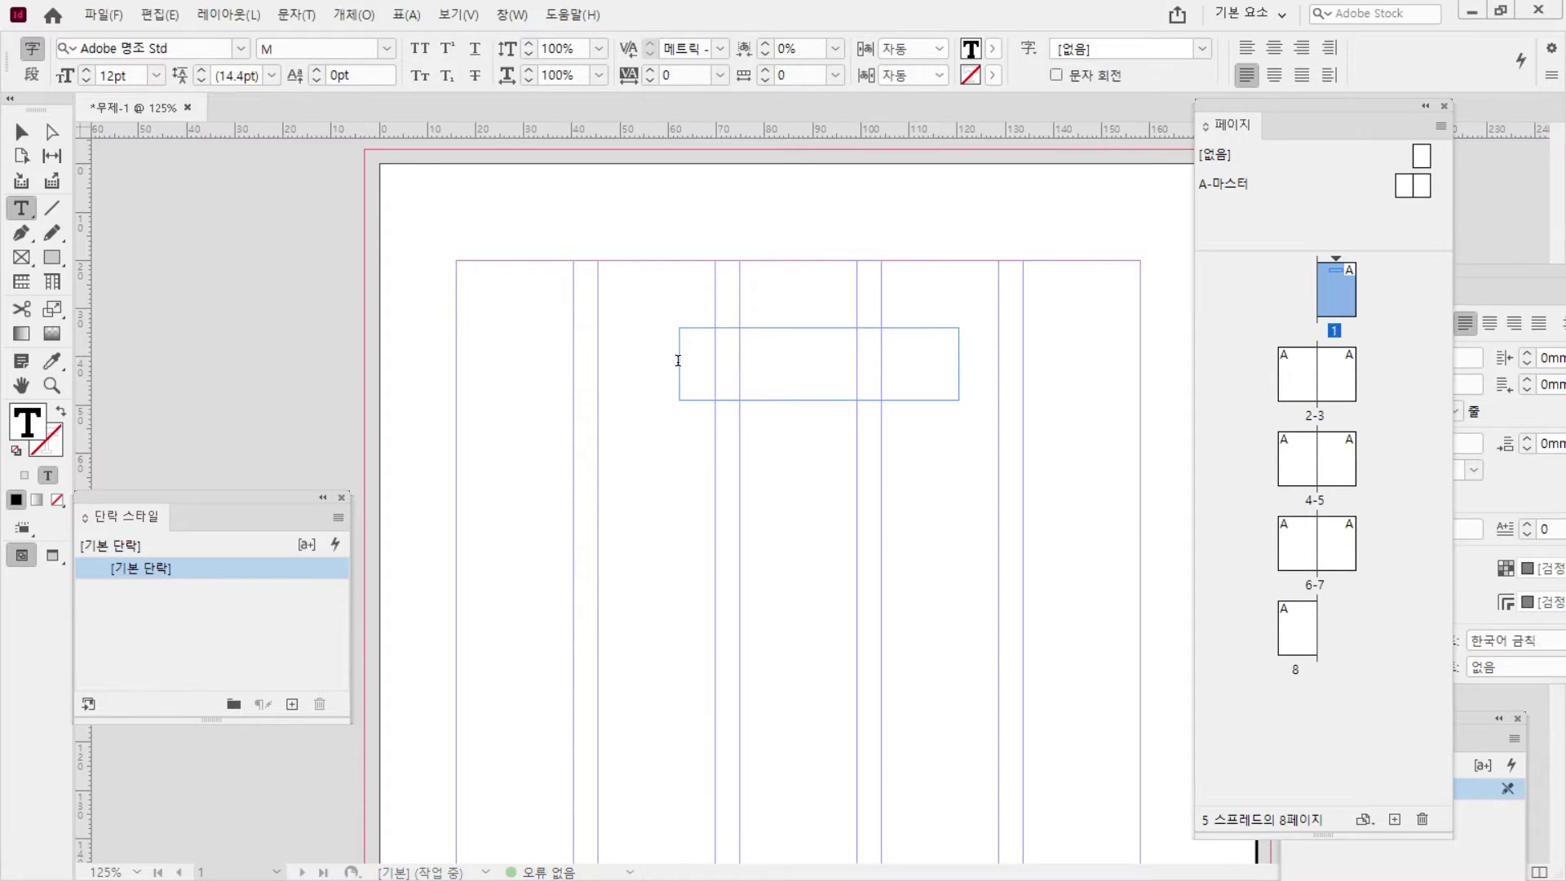
- Copy the line "MARCH 2020, VOL.120" from the 공개문제6.hwp manuscript and paste it into the empty text frame on page 1
{"action": "key", "text": "alt+Tab"}
{"action": "scroll", "coordinate": [803, 505], "scroll_direction": "up", "scroll_amount": 10}
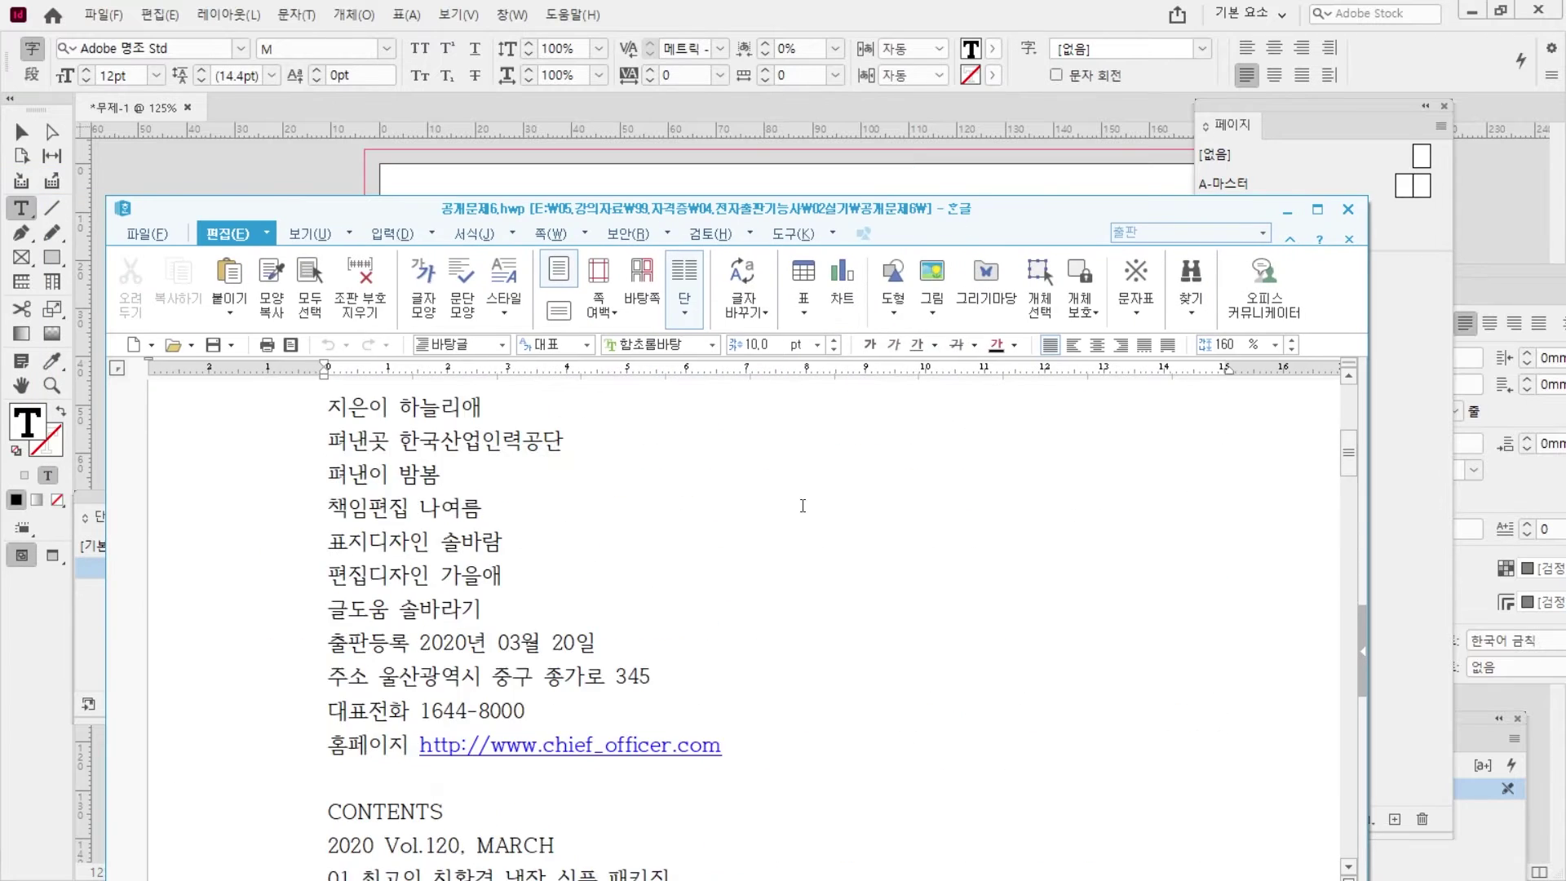
{"action": "left_click_drag", "start_coordinate": [330, 622], "coordinate": [398, 548]}
{"action": "key", "text": "ctrl+c"}
{"action": "key", "text": "alt+Tab"}
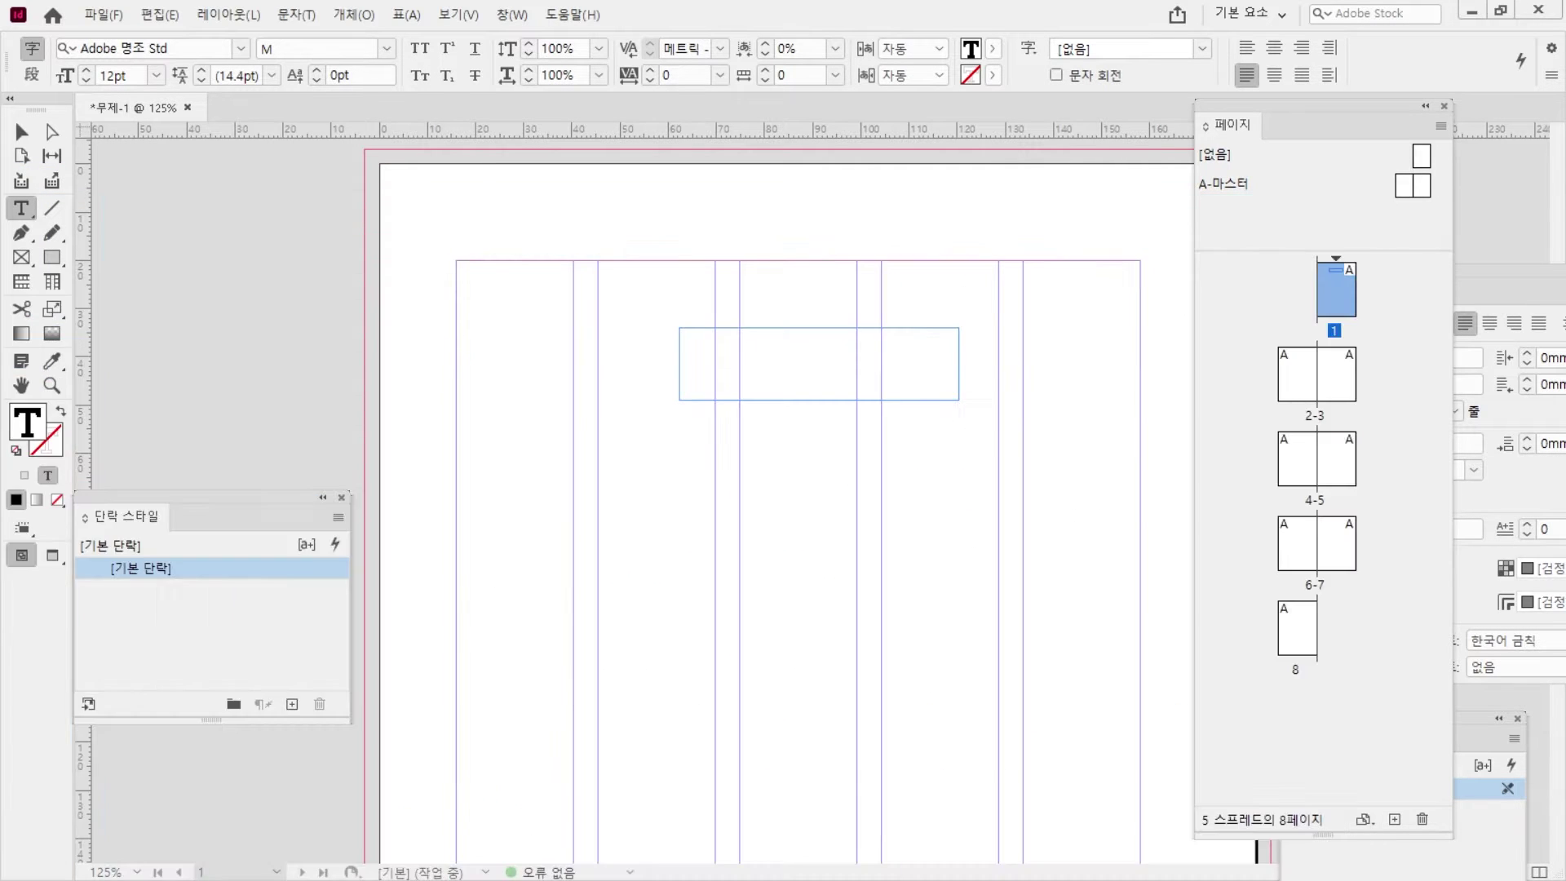
{"action": "key", "text": "ctrl+v"}
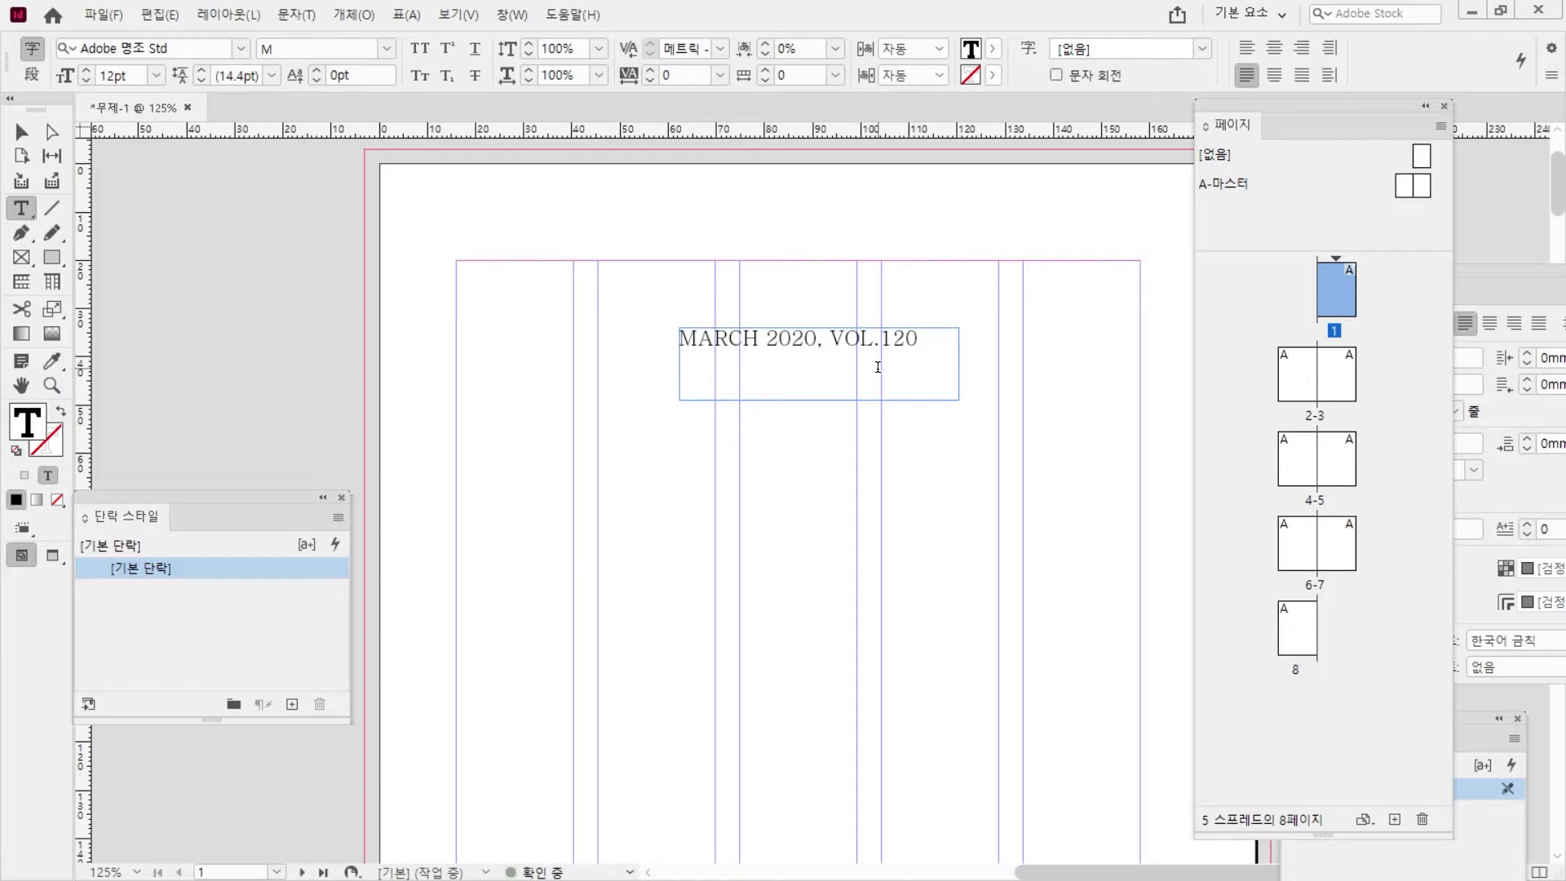
- Change the date to MARCH 2022, remove the comma and put VOL.120 on its own line
{"action": "left_click", "coordinate": [820, 340]}
{"action": "key", "text": "BackSpace"}
{"action": "key", "text": "BackSpace"}
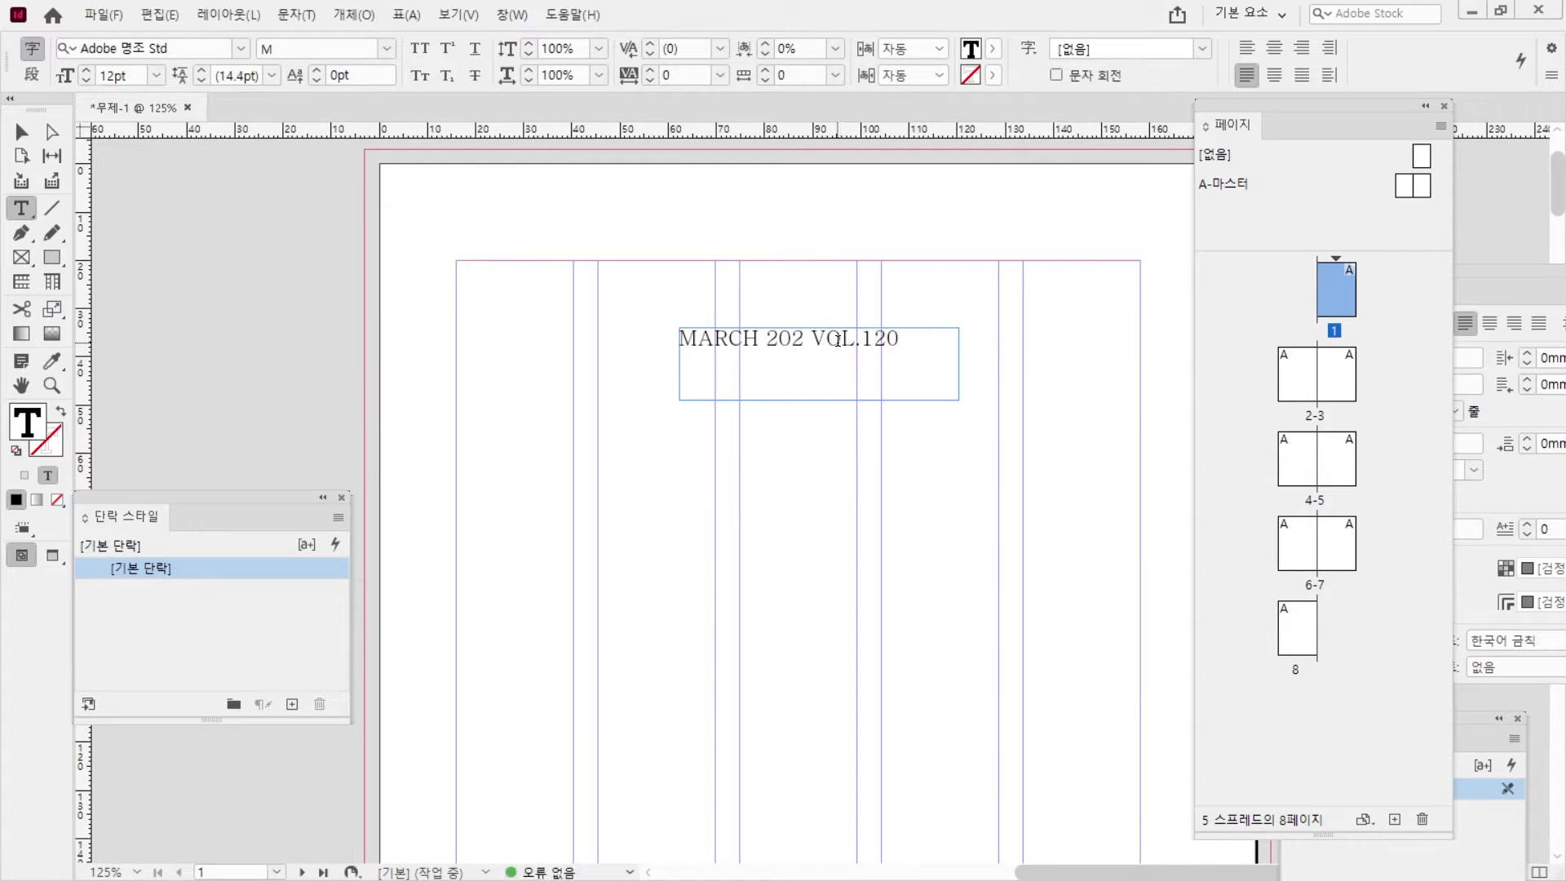
{"action": "type", "text": "2"}
{"action": "key", "text": "Delete"}
{"action": "key", "text": "Return"}
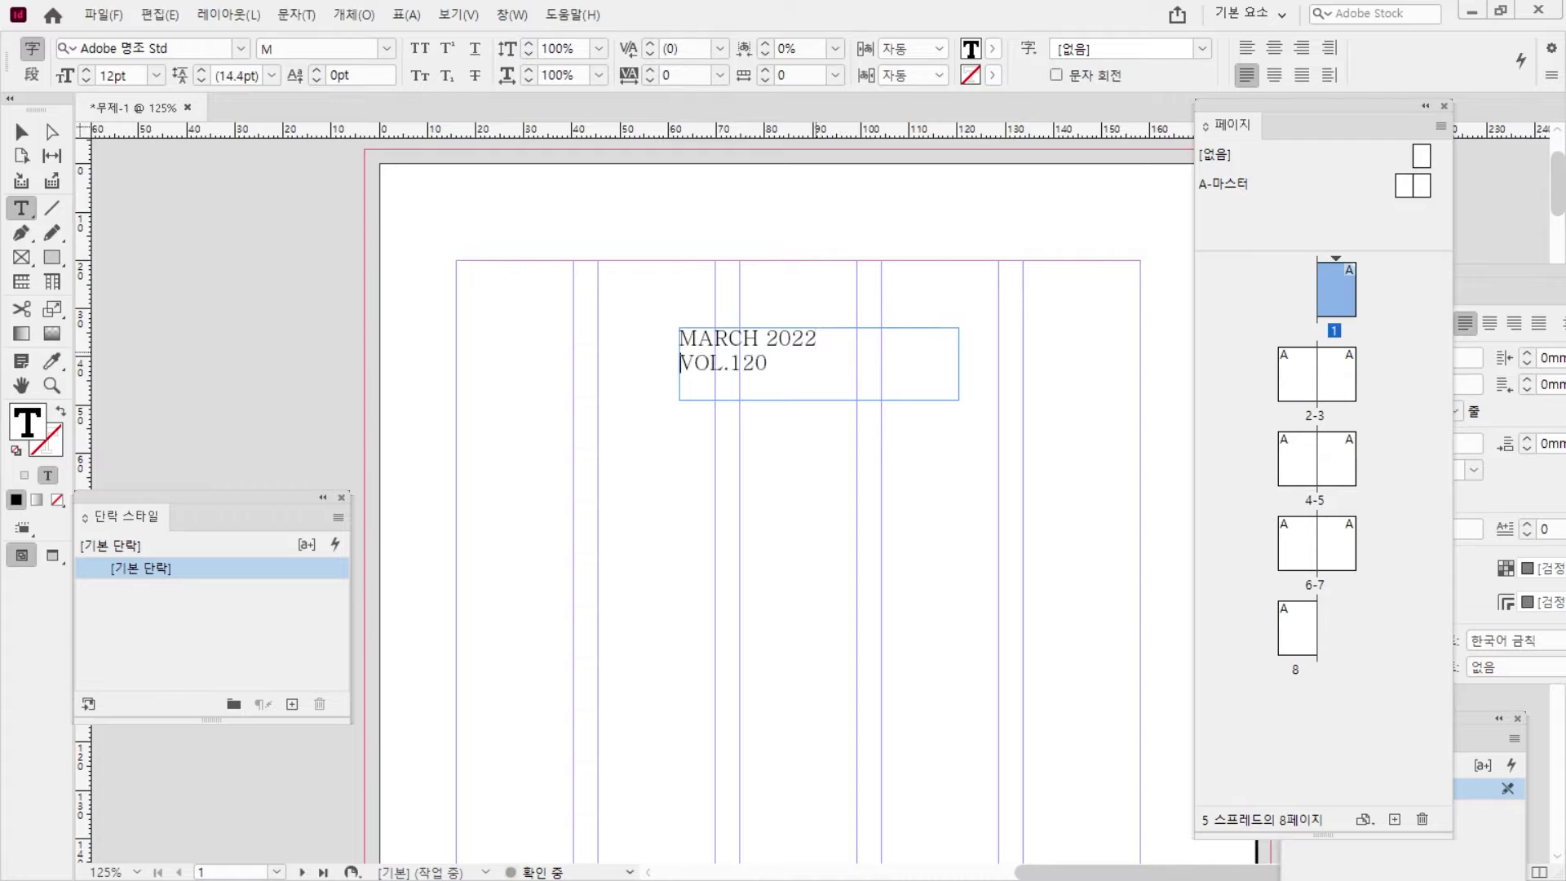
- Set both lines of the date text to the 돋움체 font and justify them with the last line centered
{"action": "key", "text": "ctrl+a"}
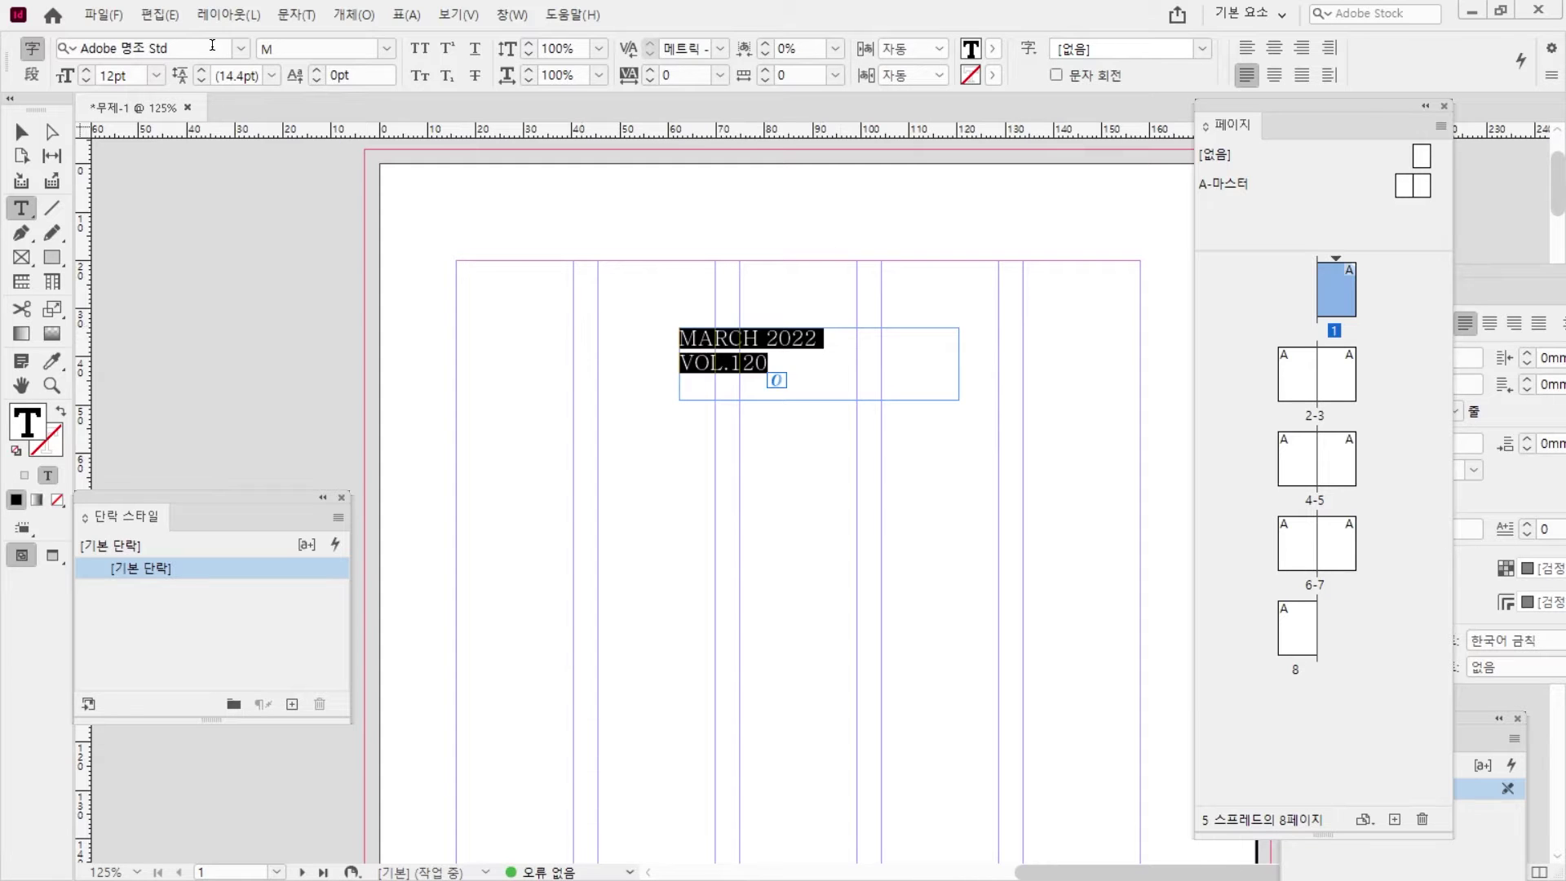
{"action": "left_click", "coordinate": [212, 44]}
{"action": "left_click", "coordinate": [241, 48]}
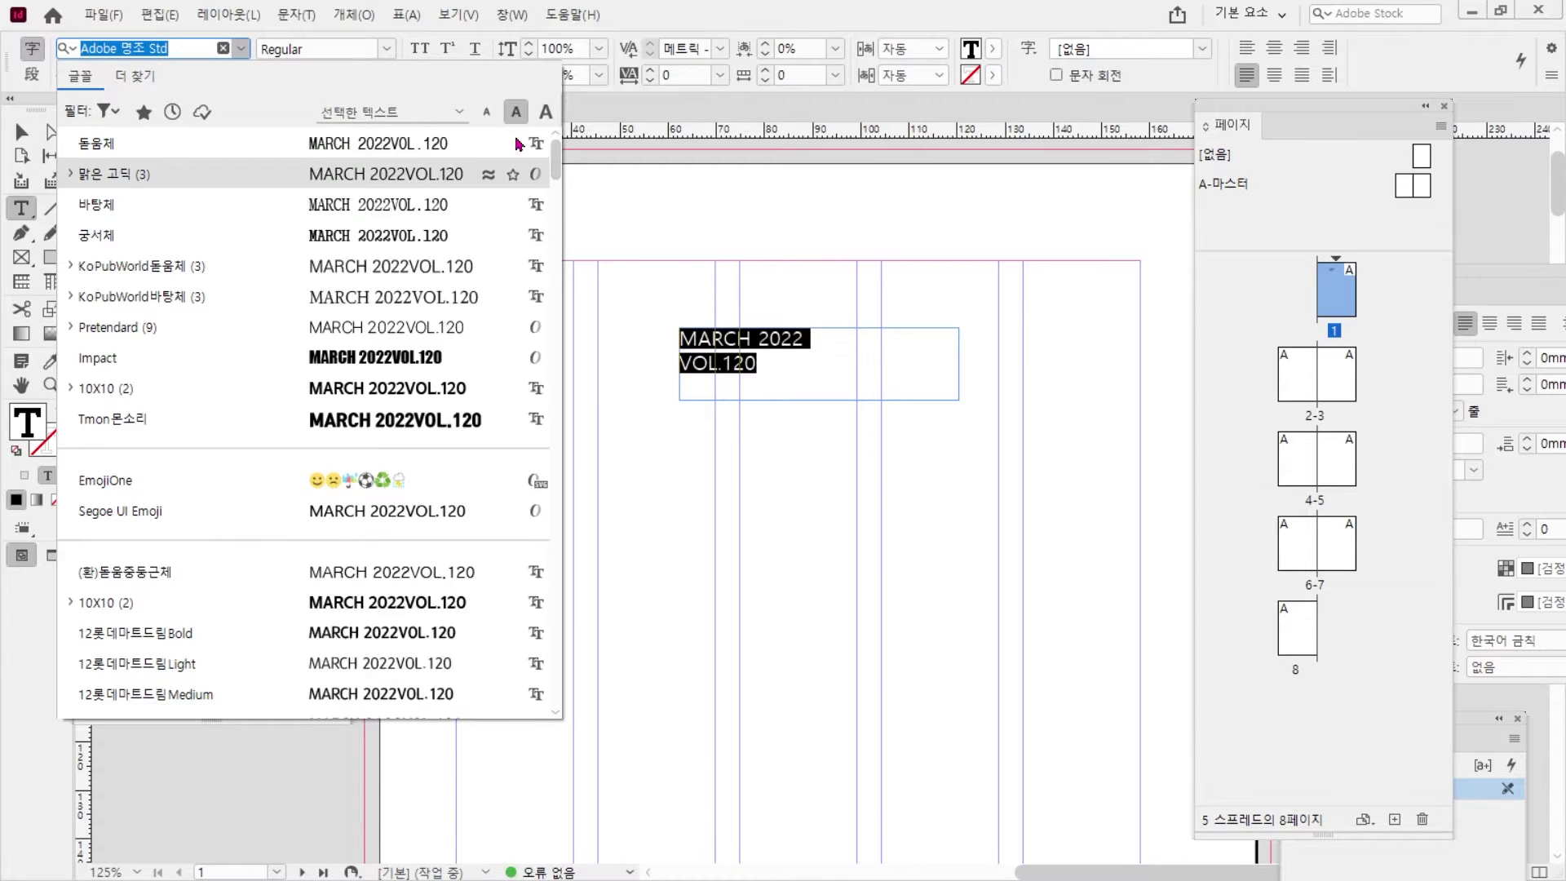
{"action": "left_click", "coordinate": [516, 143]}
{"action": "key", "text": "Tab"}
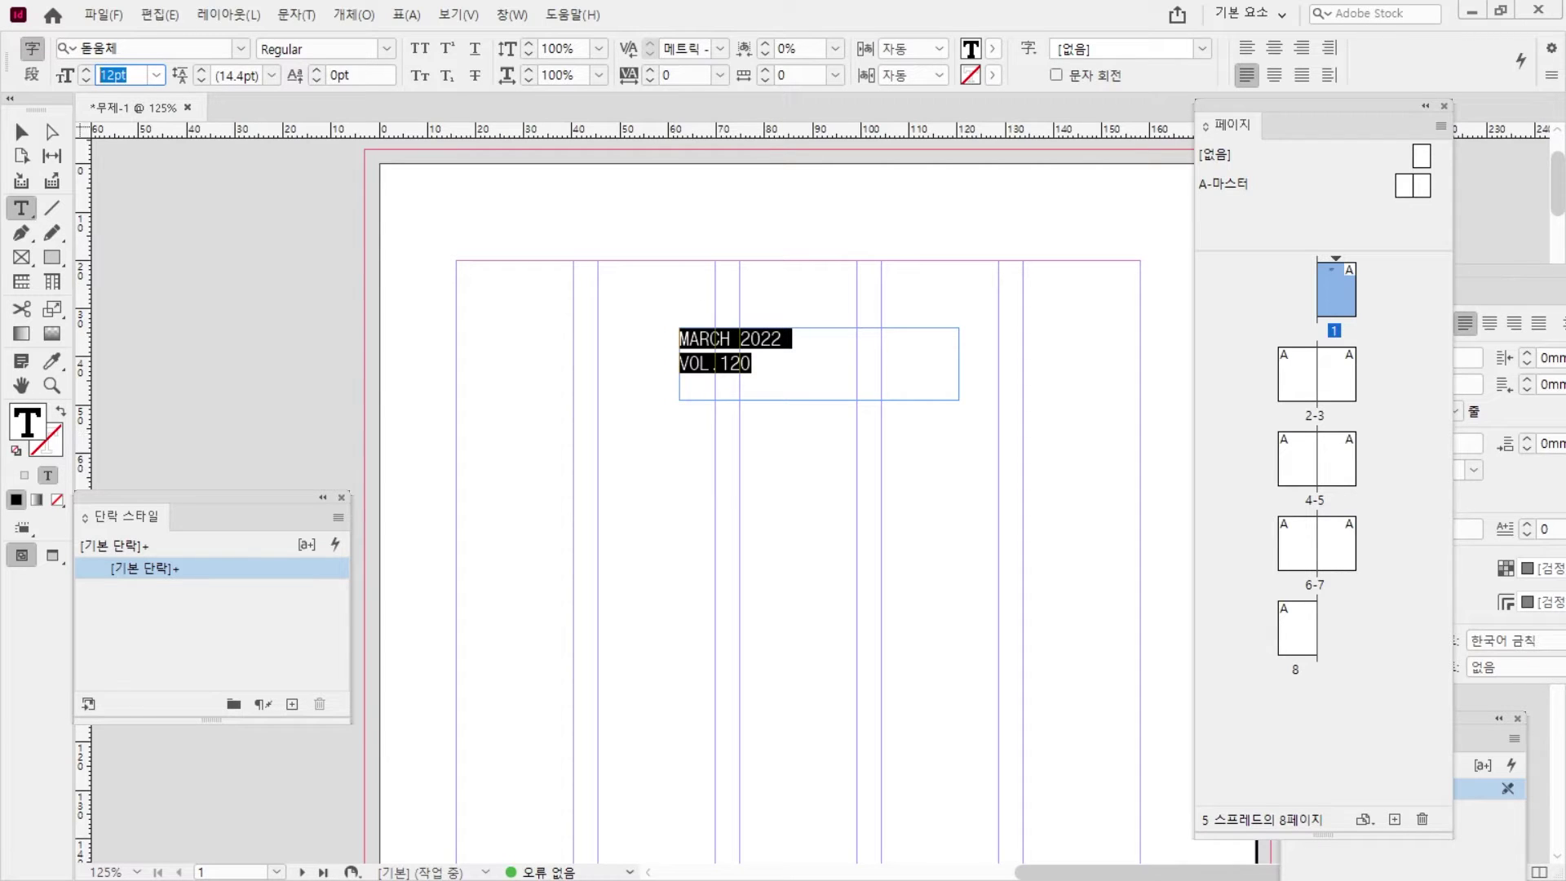
{"action": "left_click", "coordinate": [1276, 76]}
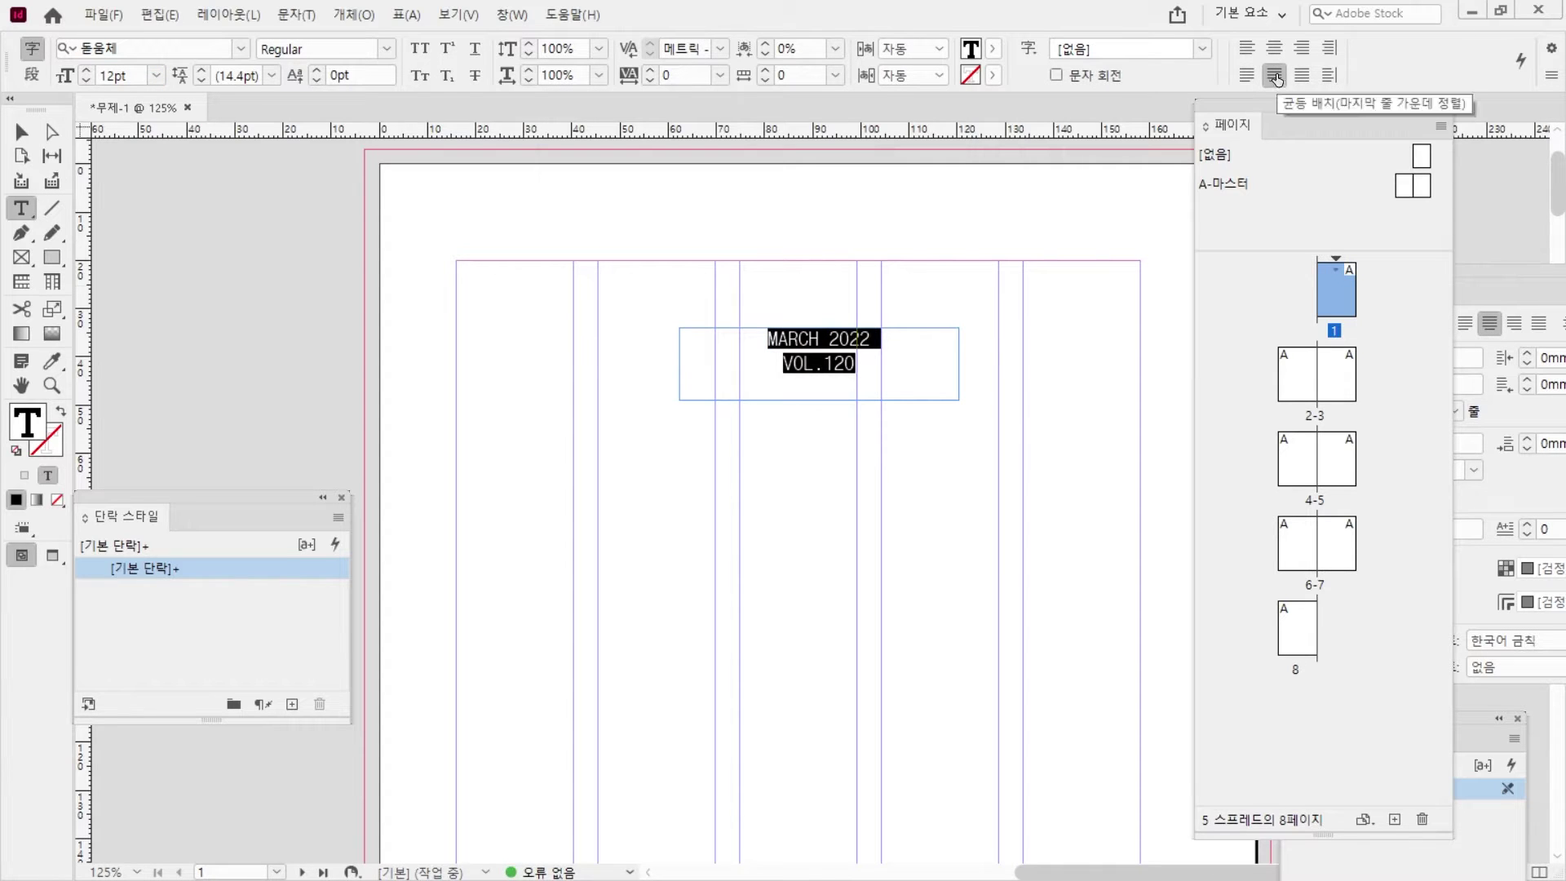
{"action": "left_click", "coordinate": [869, 359]}
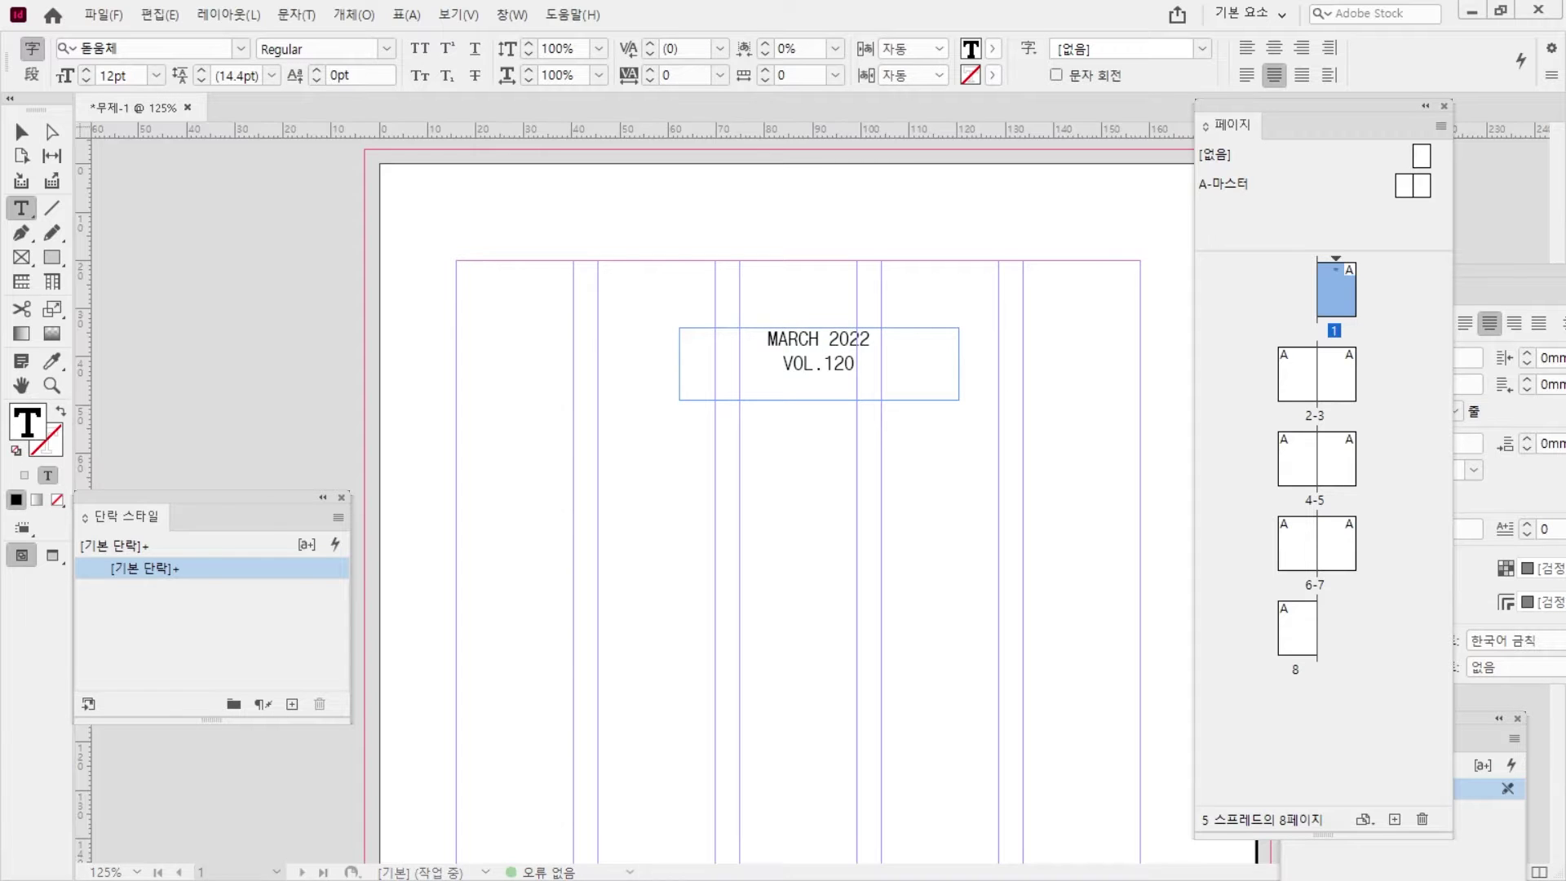
- Set the two-line date text's leading to 14.4 pt and its tracking to -20, and leave text editing
{"action": "key", "text": "alt+Tab"}
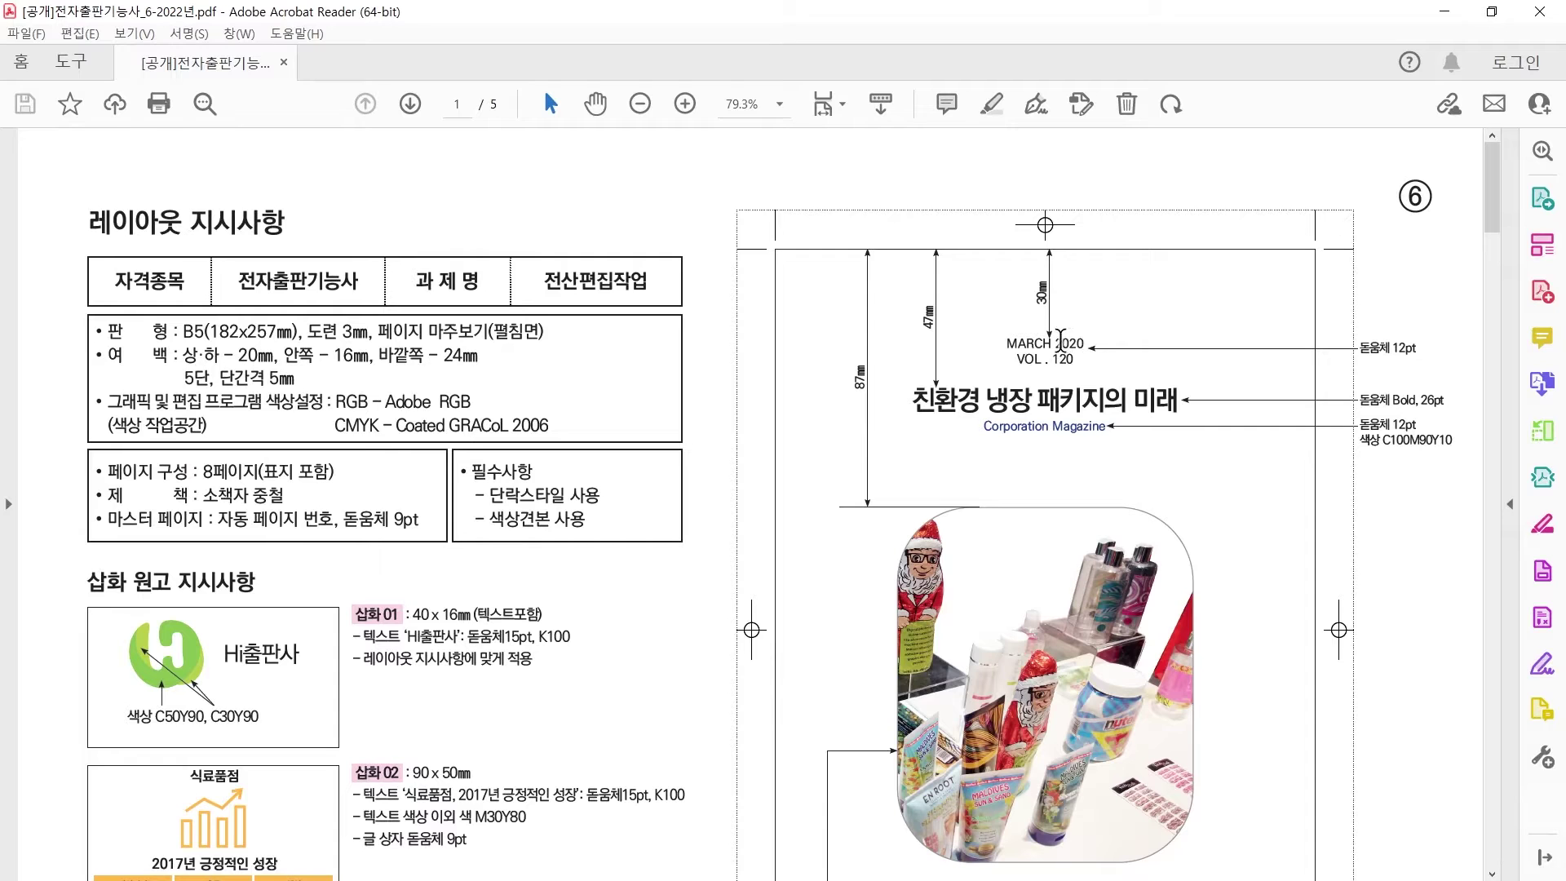
{"action": "key", "text": "alt+Tab"}
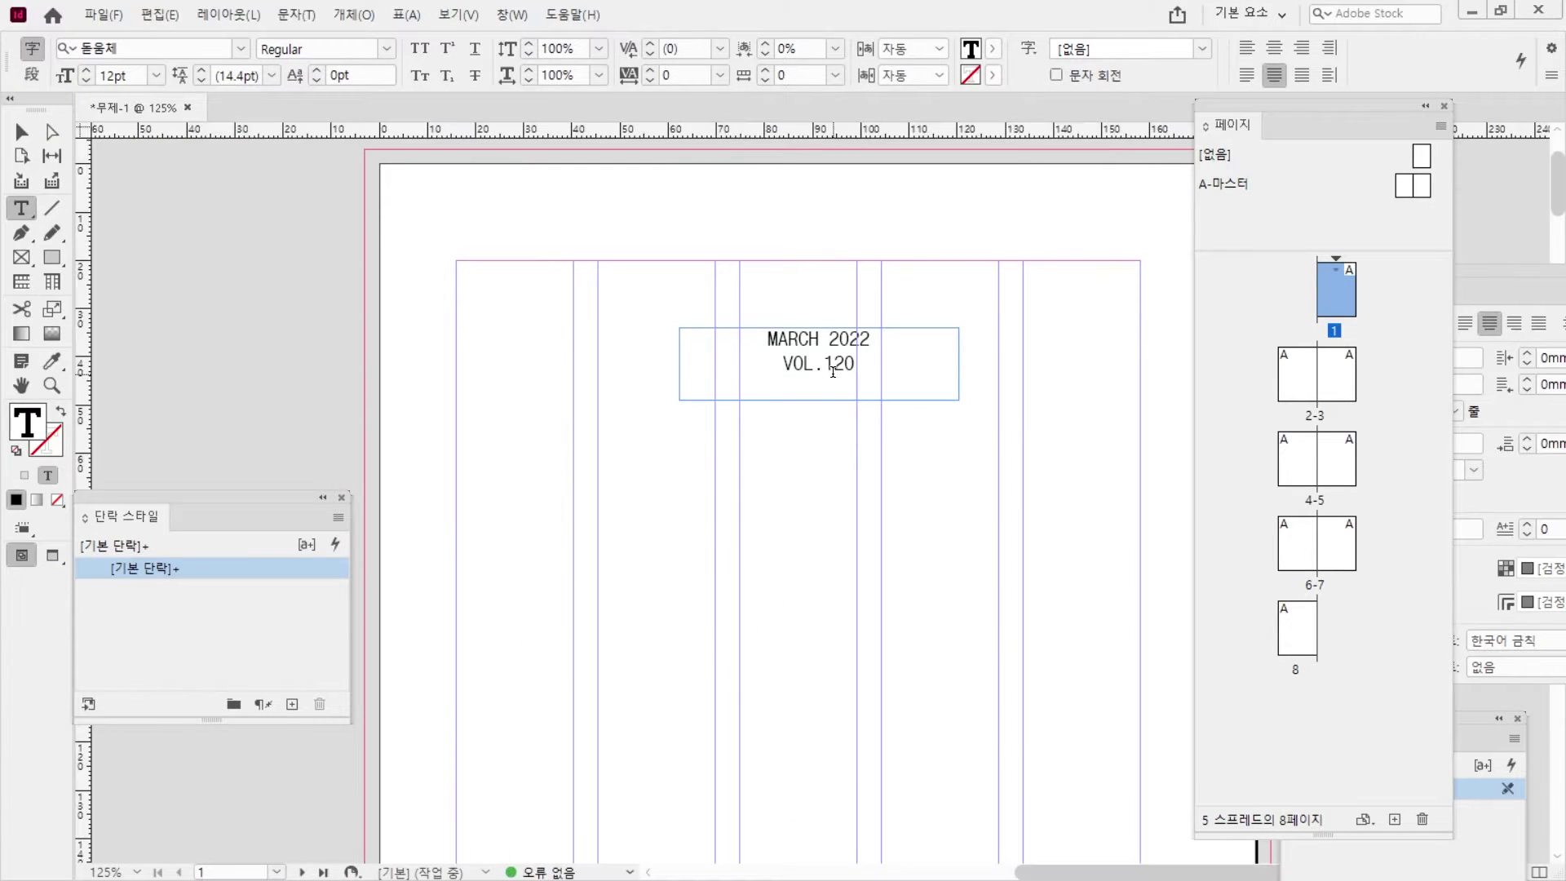
{"action": "left_click", "coordinate": [869, 337]}
{"action": "key", "text": "ctrl+a"}
{"action": "key", "text": "alt+Up"}
{"action": "key", "text": "alt+Up"}
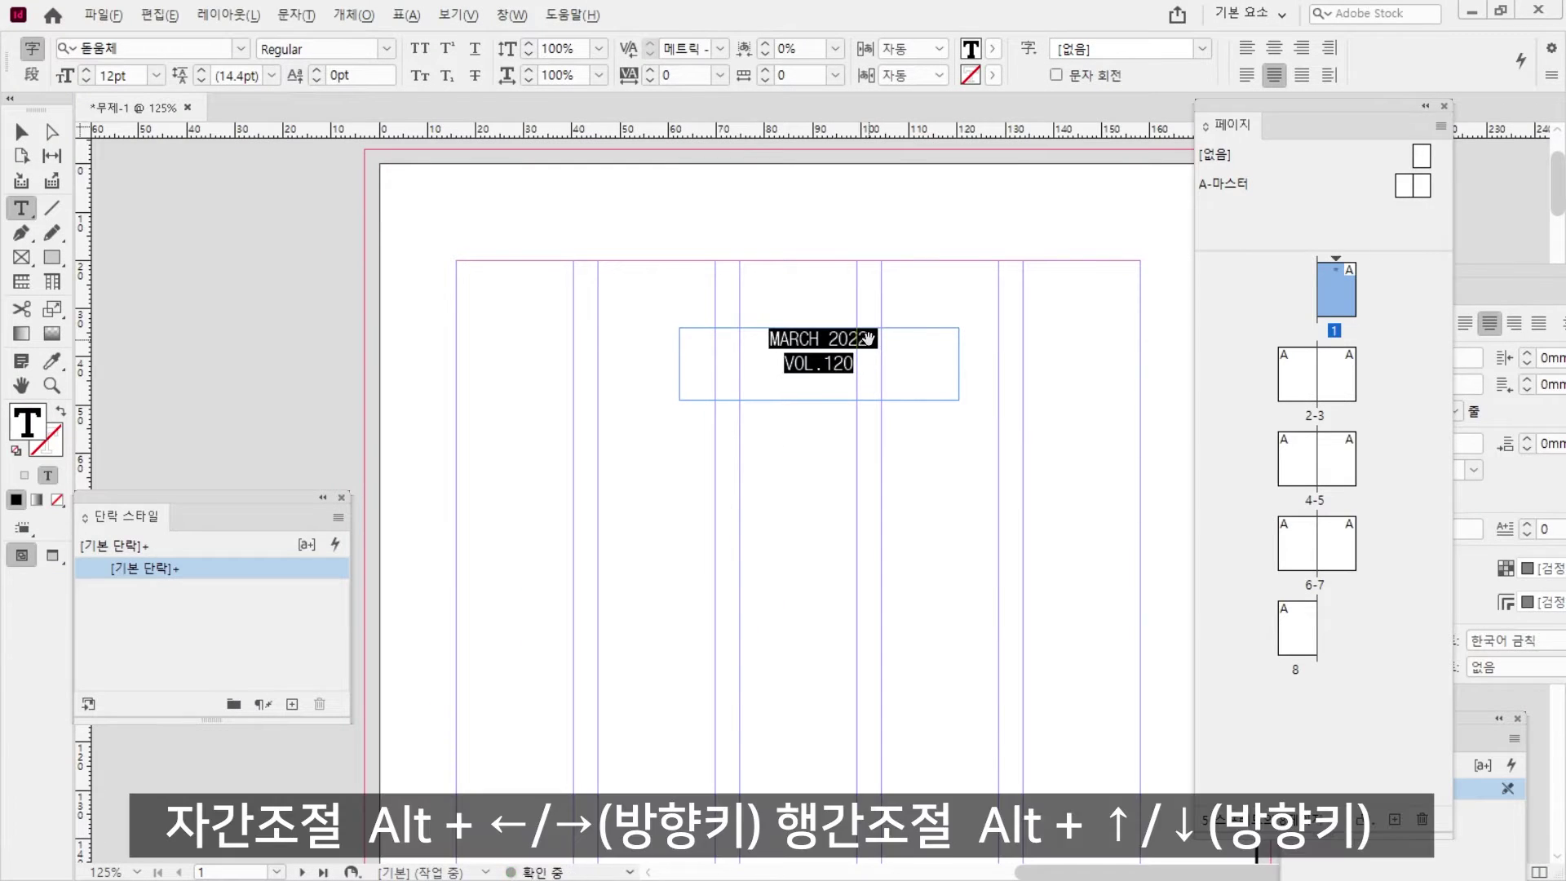
{"action": "key", "text": "alt+Down"}
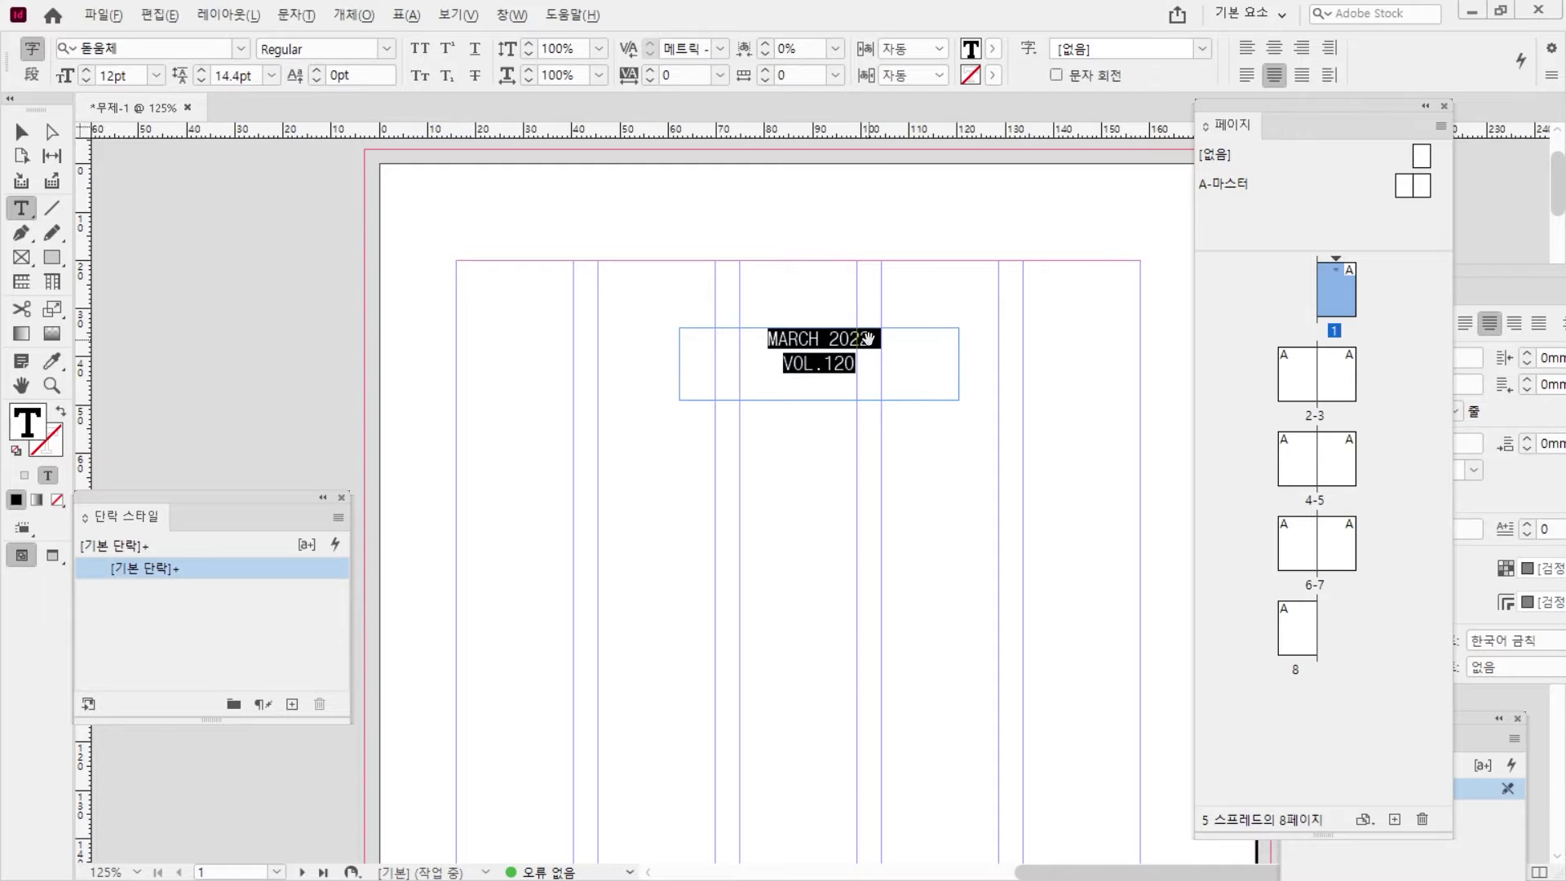
{"action": "key", "text": "alt+Left"}
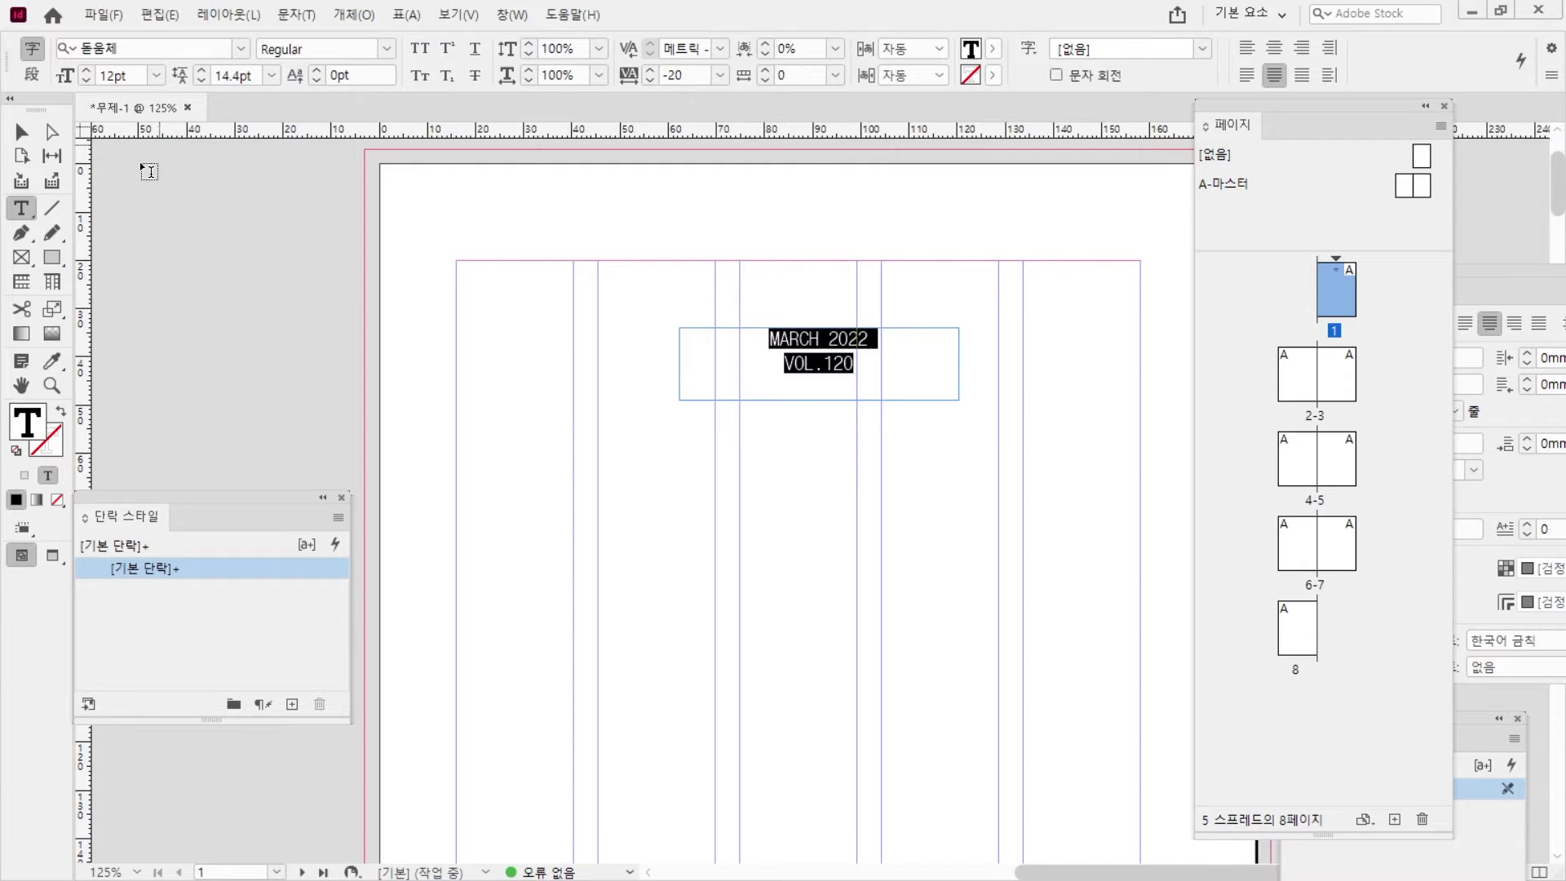
{"action": "left_click", "coordinate": [21, 132]}
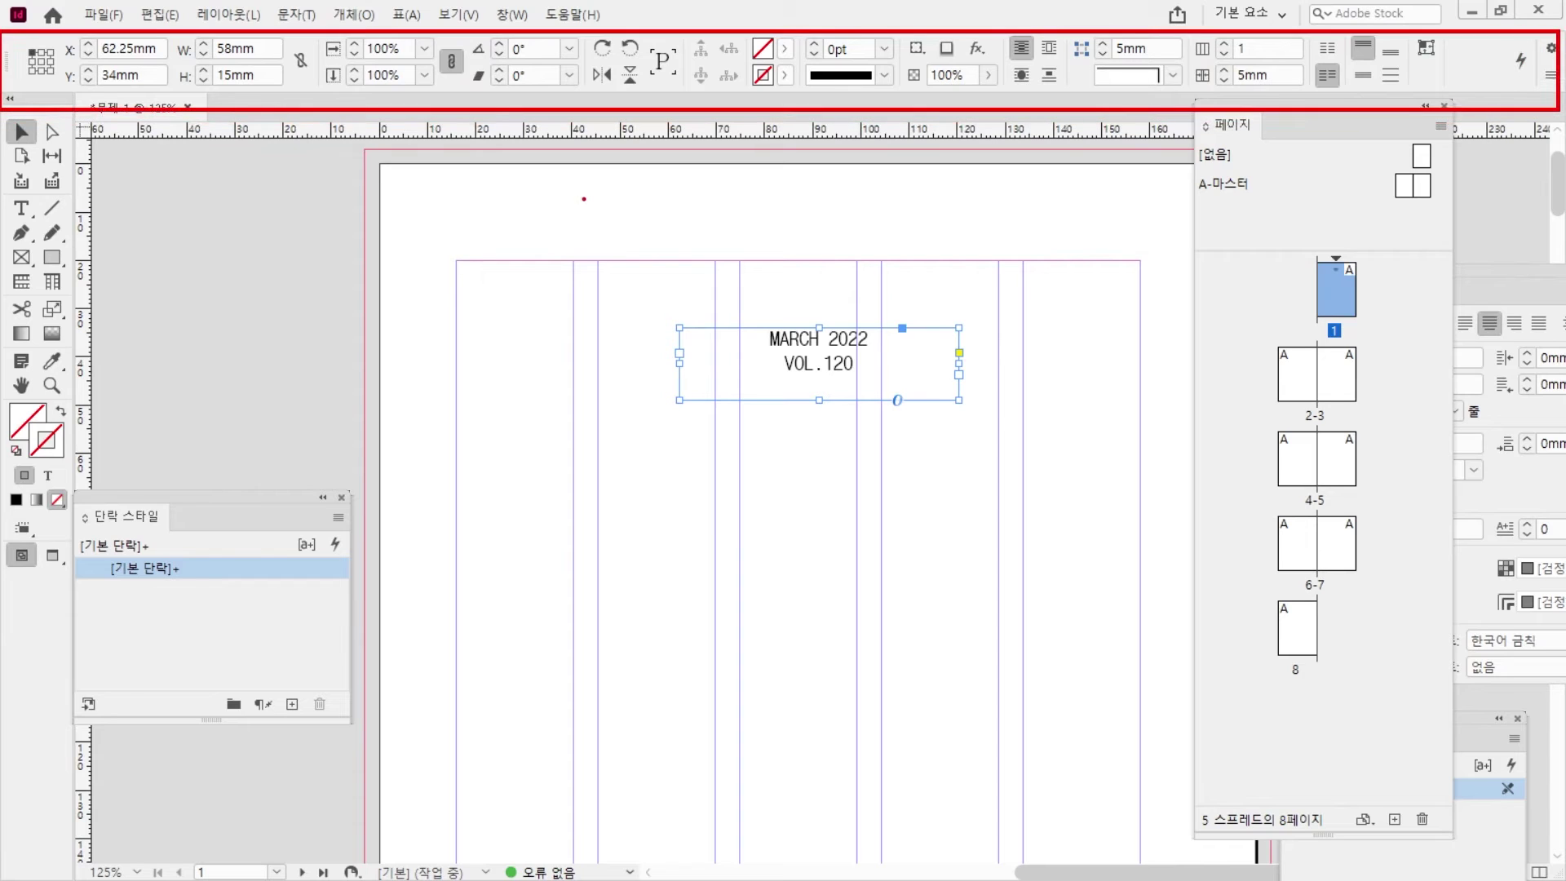
{"action": "left_click", "coordinate": [506, 23]}
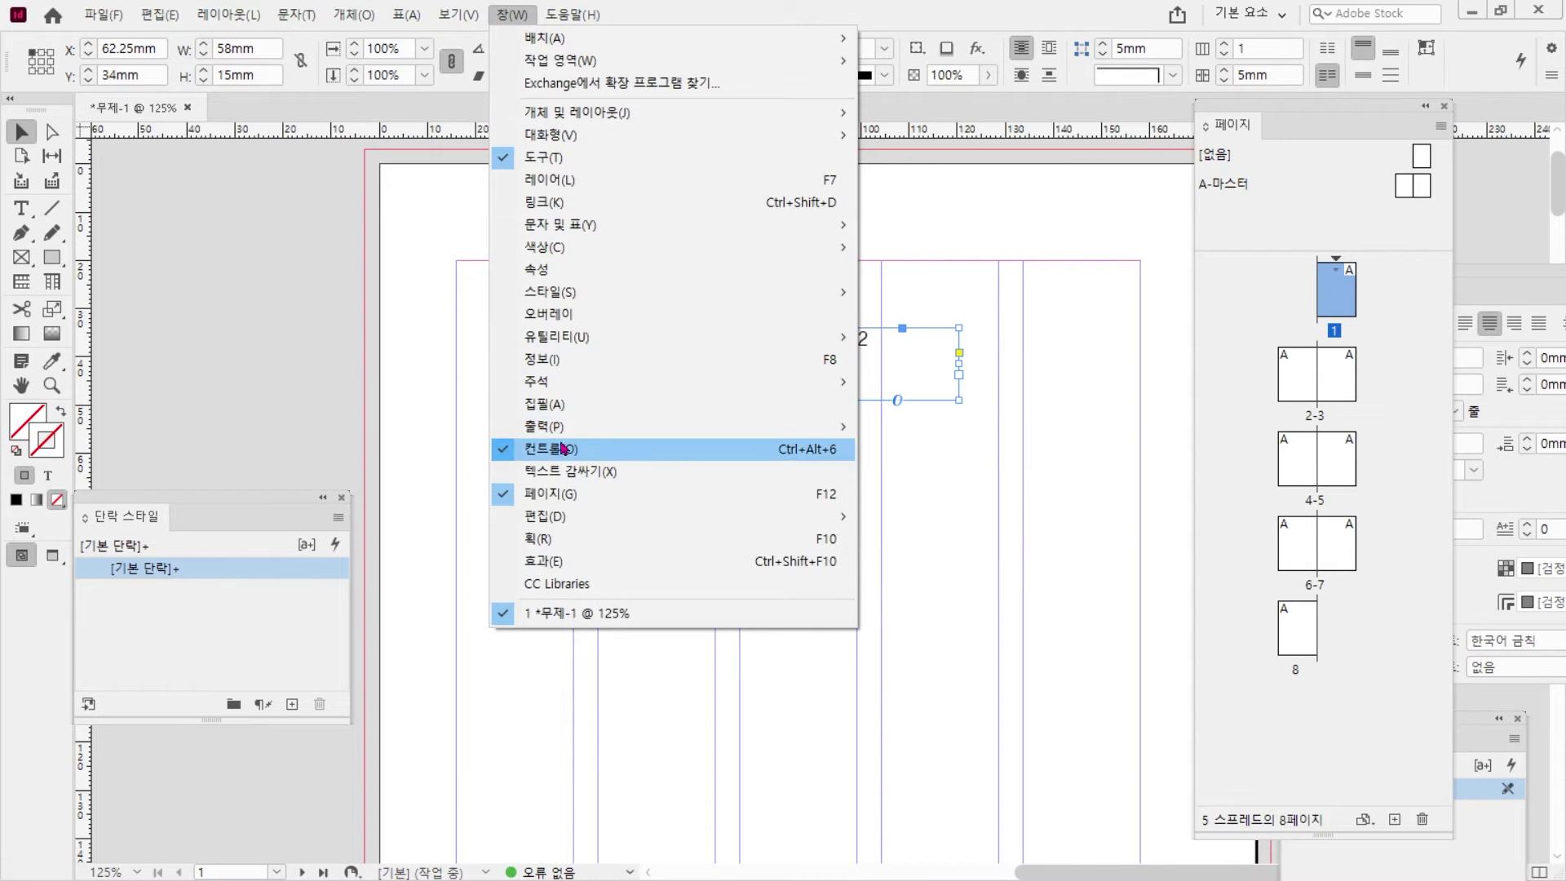
{"action": "mouse_move", "coordinate": [588, 436]}
{"action": "left_click", "coordinate": [415, 386]}
{"action": "mouse_move", "coordinate": [848, 356]}
{"action": "left_mouse_down"}
{"action": "mouse_move", "coordinate": [852, 371]}
{"action": "mouse_move", "coordinate": [853, 358]}
{"action": "left_mouse_up"}
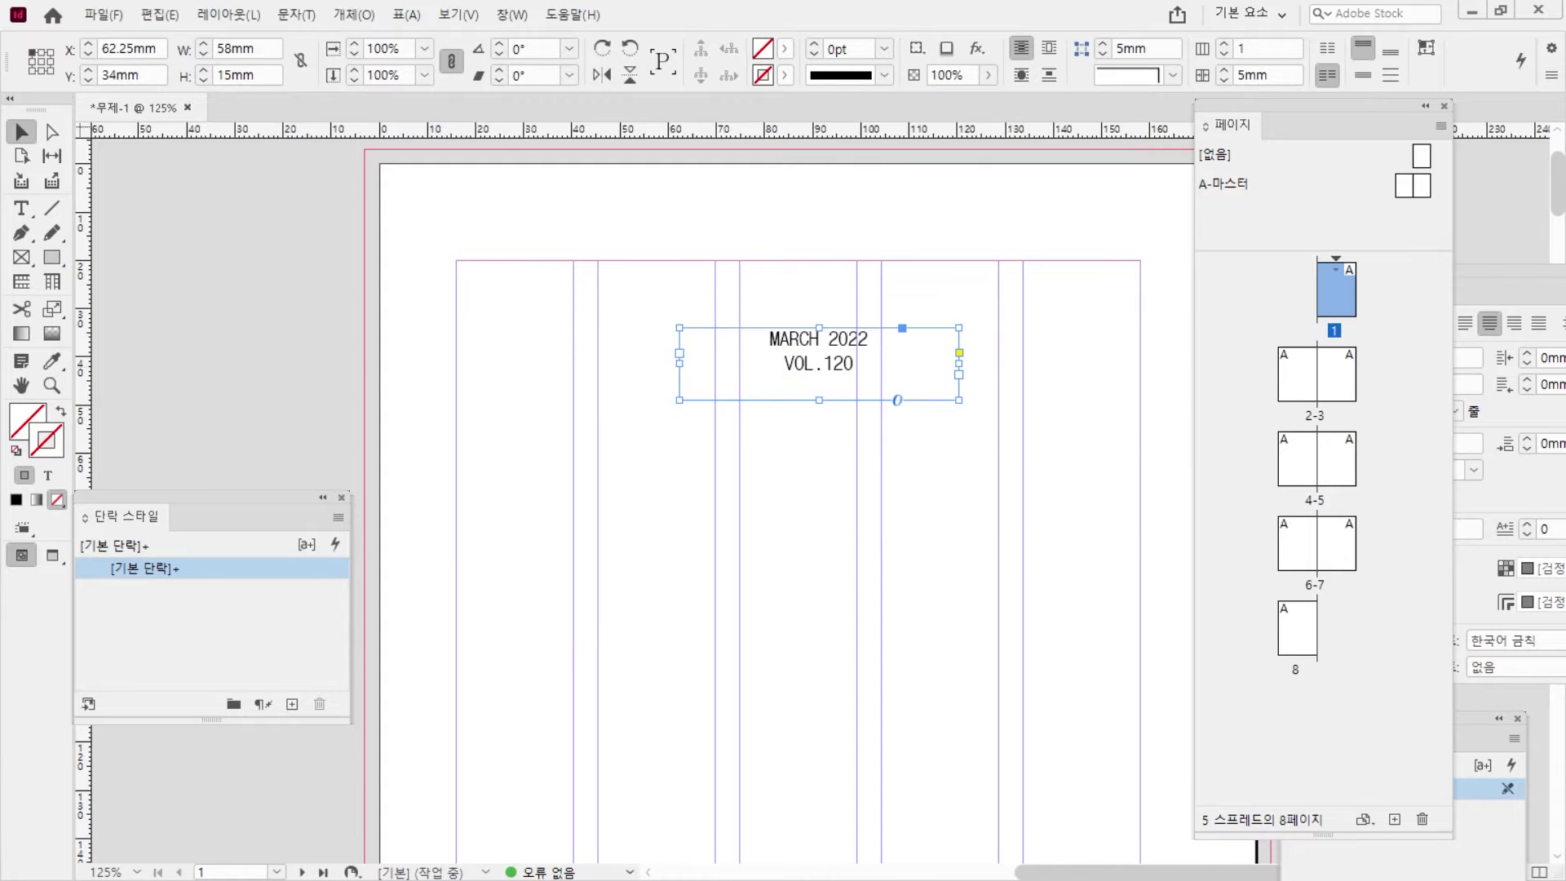
- Check the date's distance from the page edge in the exam PDF and set the date frame's Y position to 30 mm
{"action": "key", "text": "alt+Tab"}
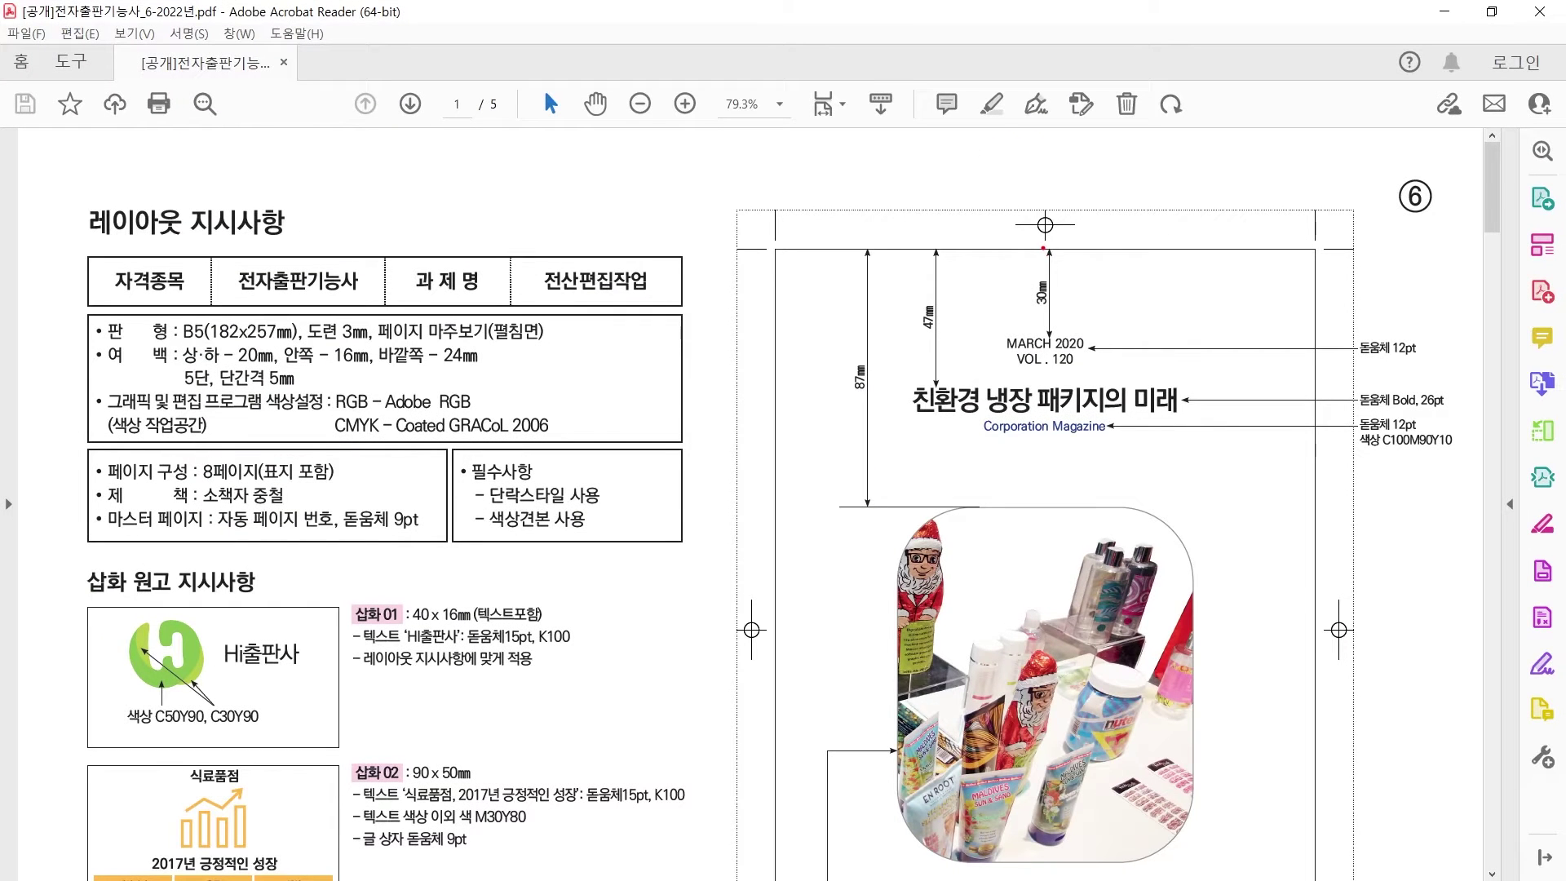
{"action": "left_click_drag", "start_coordinate": [1051, 249], "coordinate": [1054, 316]}
{"action": "key", "text": "Escape"}
{"action": "key", "text": "alt+Tab"}
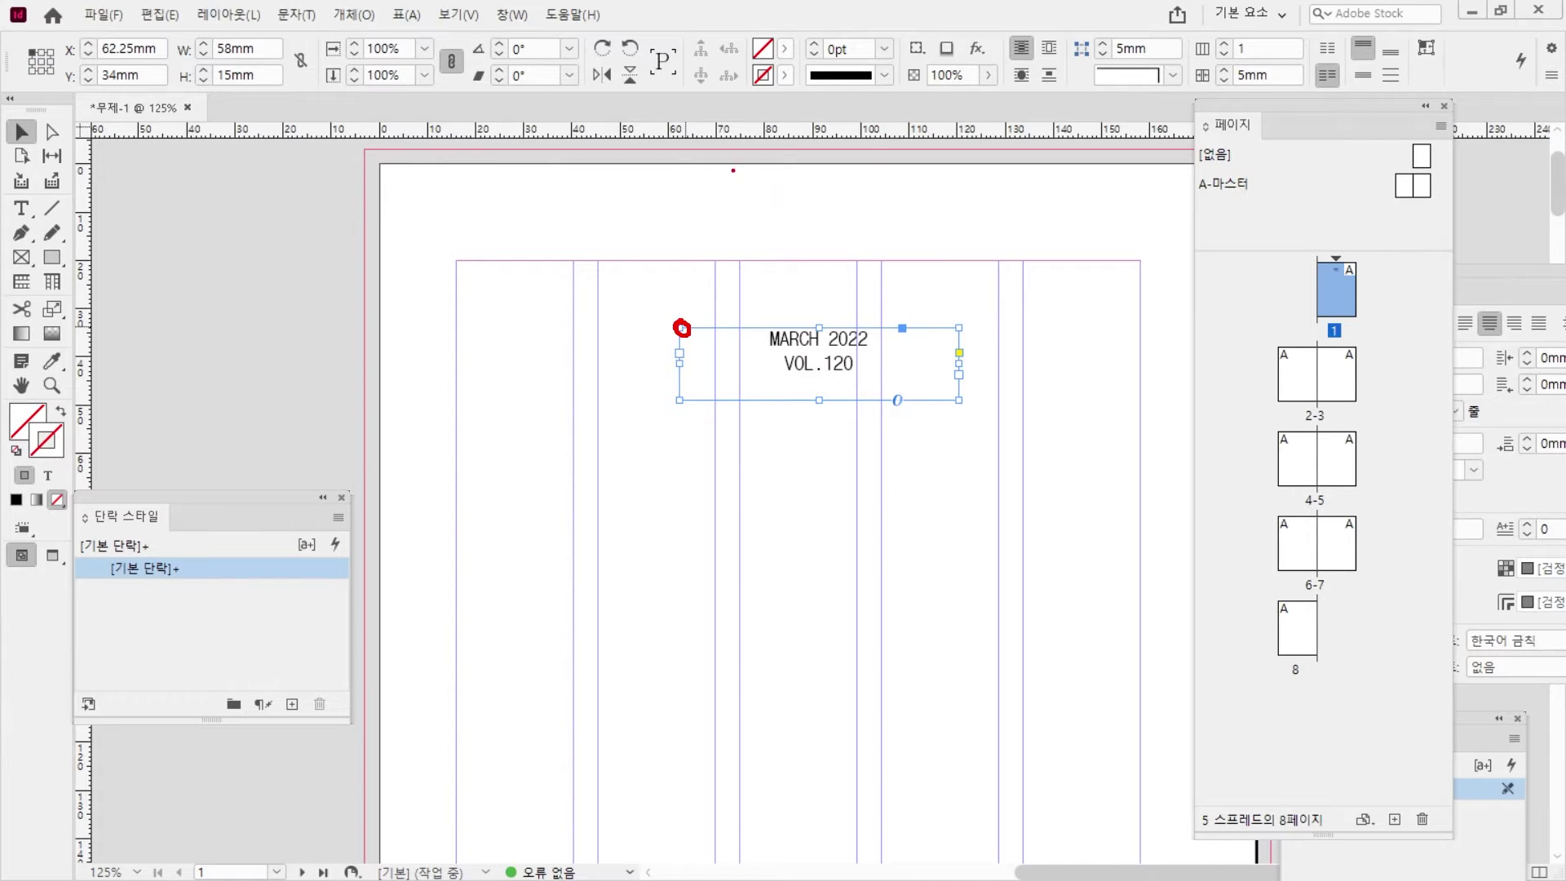
{"action": "mouse_move", "coordinate": [736, 169]}
{"action": "left_mouse_down"}
{"action": "mouse_move", "coordinate": [755, 227]}
{"action": "mouse_move", "coordinate": [724, 303]}
{"action": "left_mouse_up"}
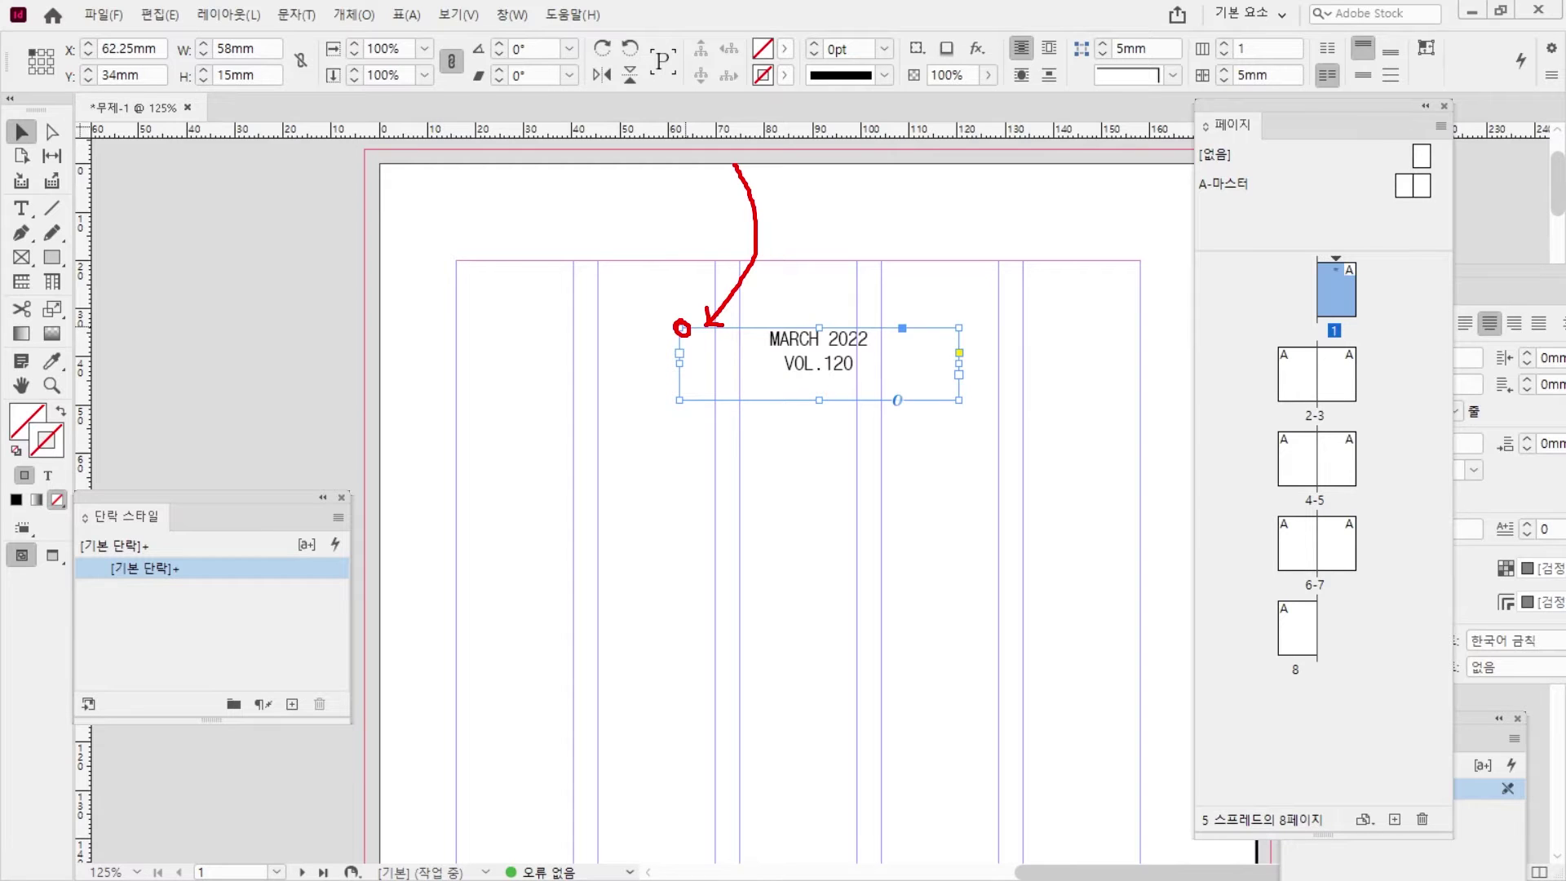
{"action": "key", "text": "Escape"}
{"action": "triple_click", "coordinate": [151, 71]}
{"action": "type", "text": "30"}
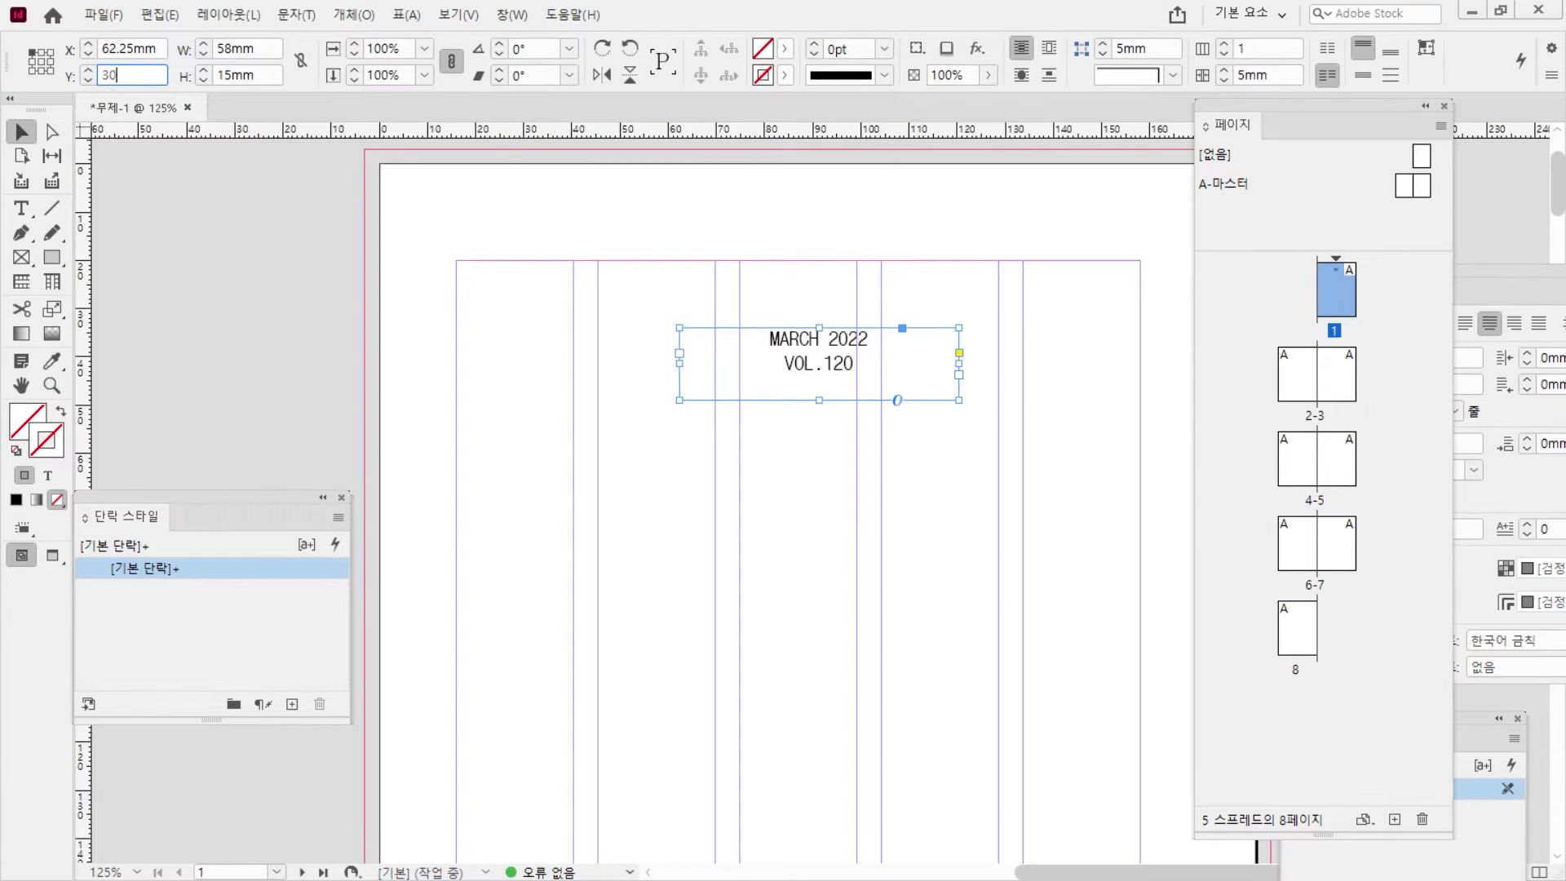
{"action": "key", "text": "Return"}
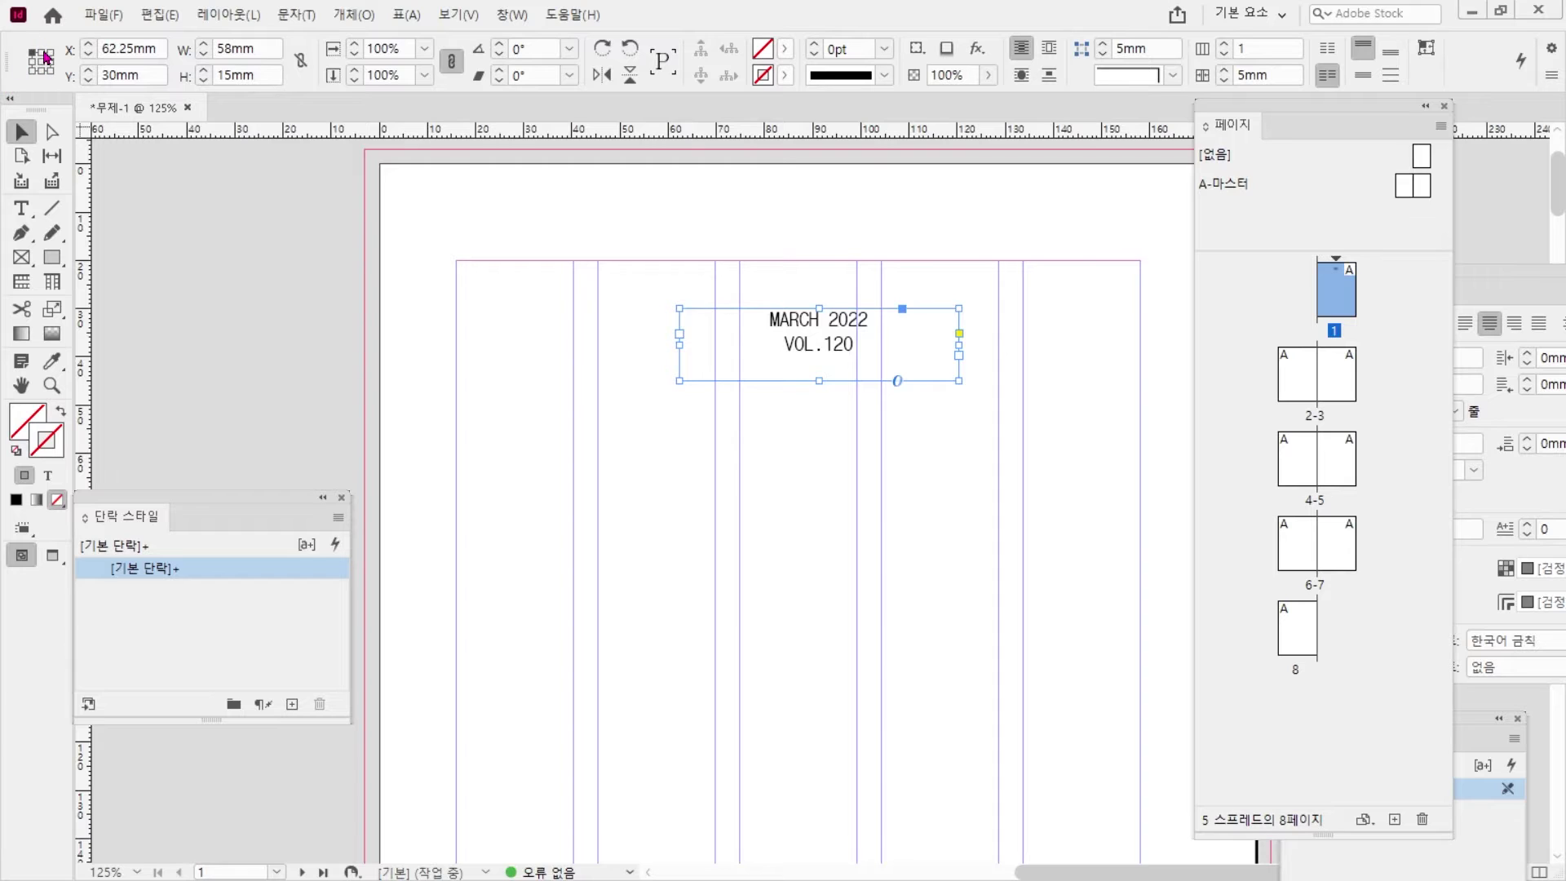
- Try several reference points for the date frame, ending on its upper-left corner
{"action": "left_click", "coordinate": [44, 54]}
{"action": "left_click", "coordinate": [52, 52]}
{"action": "left_click", "coordinate": [33, 53]}
{"action": "left_click", "coordinate": [43, 53]}
{"action": "left_click", "coordinate": [51, 53]}
{"action": "left_click", "coordinate": [34, 54]}
{"action": "left_click", "coordinate": [51, 53]}
{"action": "left_click", "coordinate": [32, 54]}
{"action": "left_click", "coordinate": [40, 54]}
{"action": "left_click", "coordinate": [32, 54]}
- Draw a wider text frame below the date and paste the 친환경 냉장 패키지의 미래 and Corporation Magazine lines from 공개문제6.hwp into it
{"action": "left_click", "coordinate": [22, 208]}
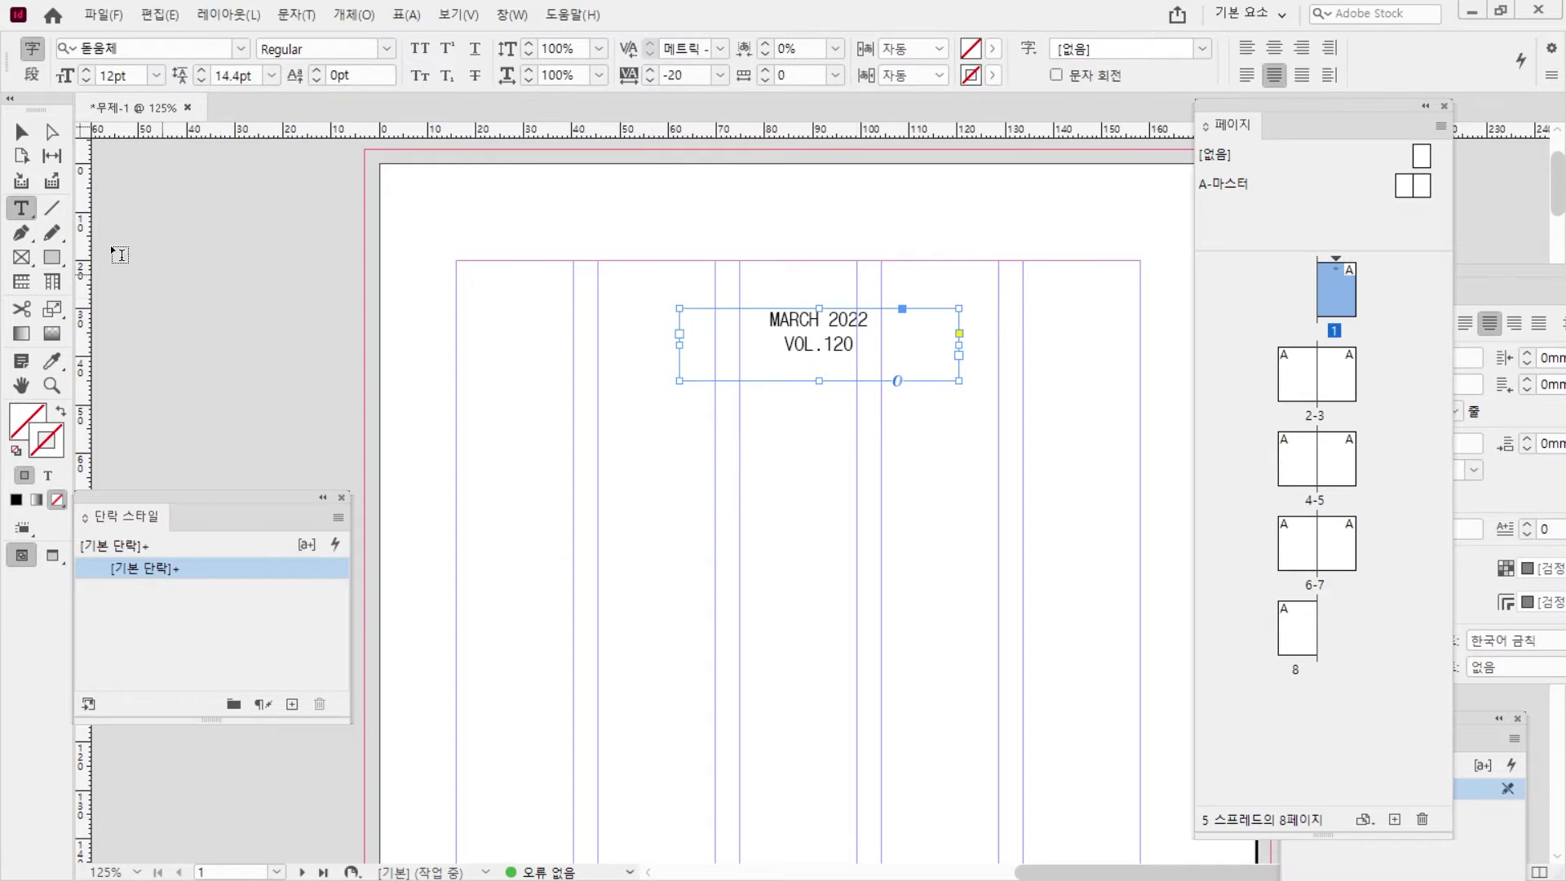
{"action": "left_click_drag", "start_coordinate": [573, 432], "coordinate": [1059, 518]}
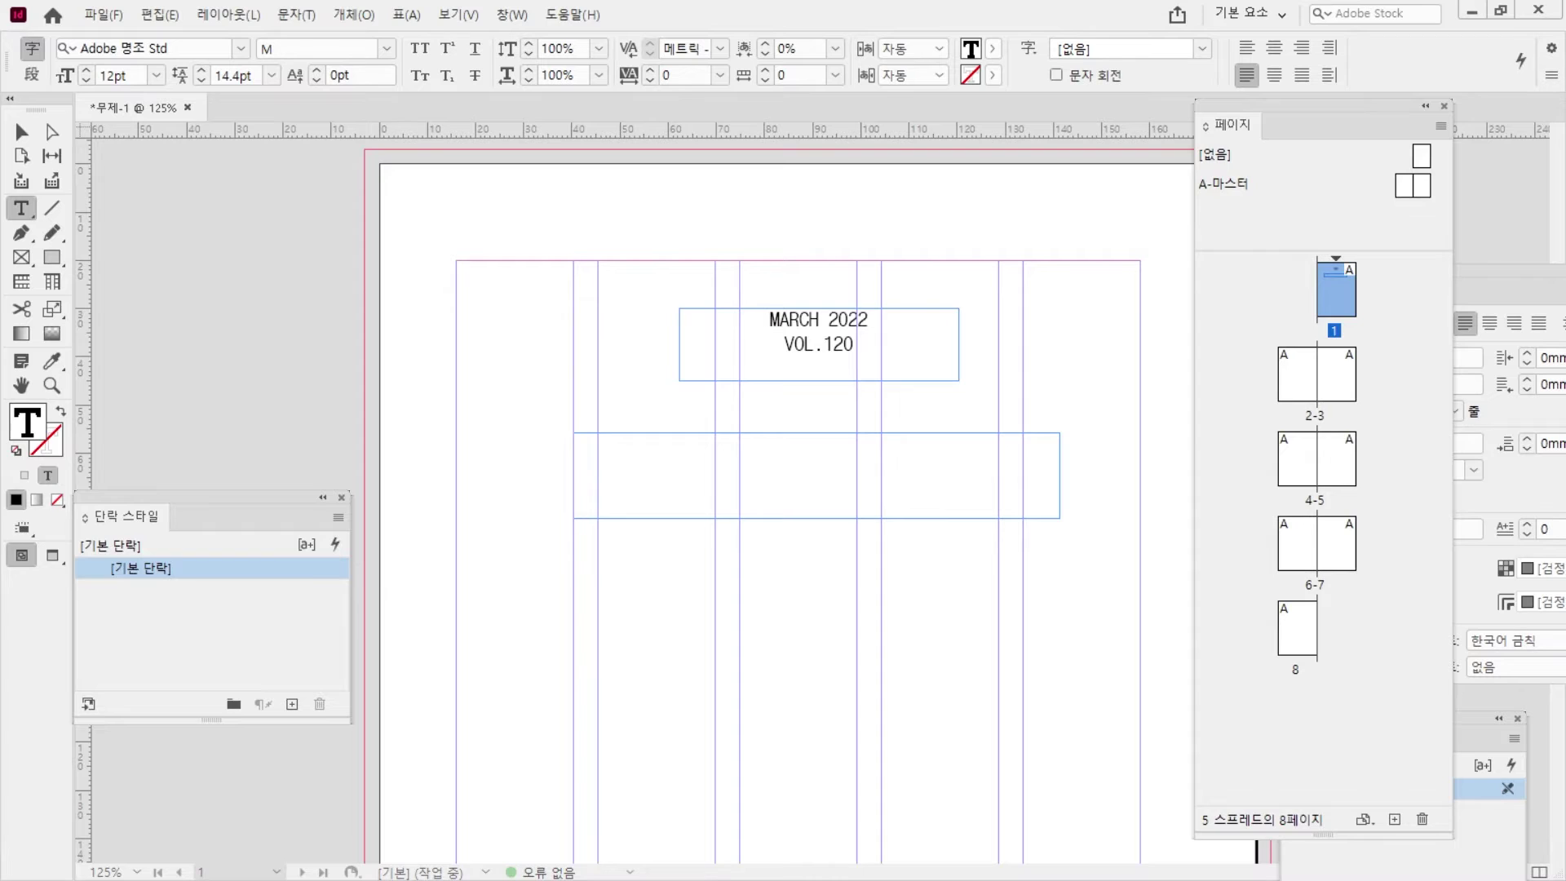
{"action": "key", "text": "alt+Tab"}
{"action": "left_click_drag", "start_coordinate": [721, 607], "coordinate": [523, 606]}
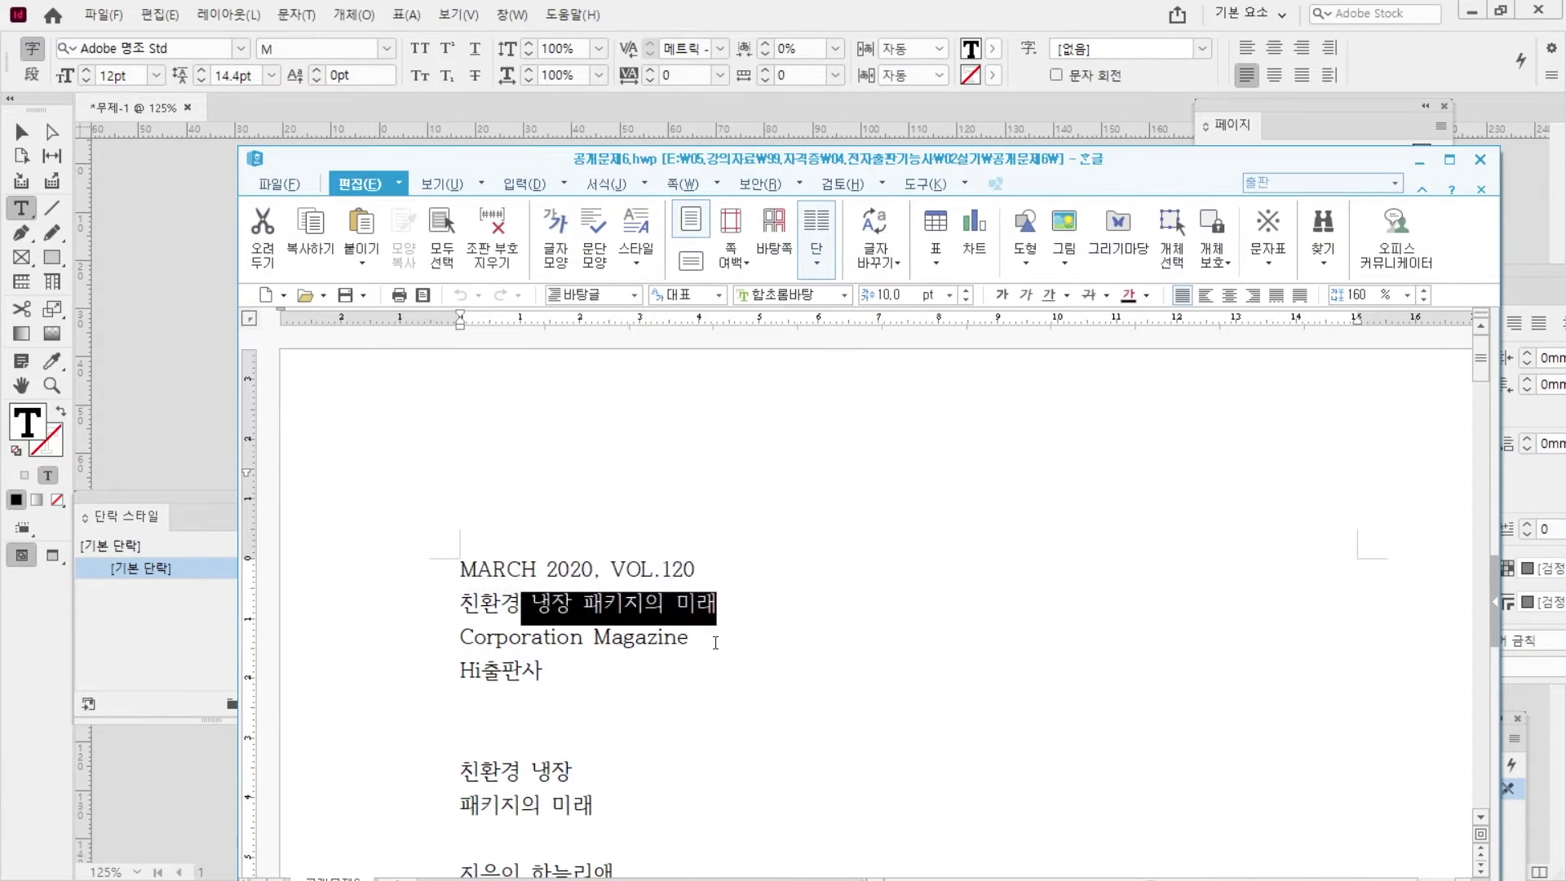
{"action": "left_click_drag", "start_coordinate": [711, 640], "coordinate": [458, 615]}
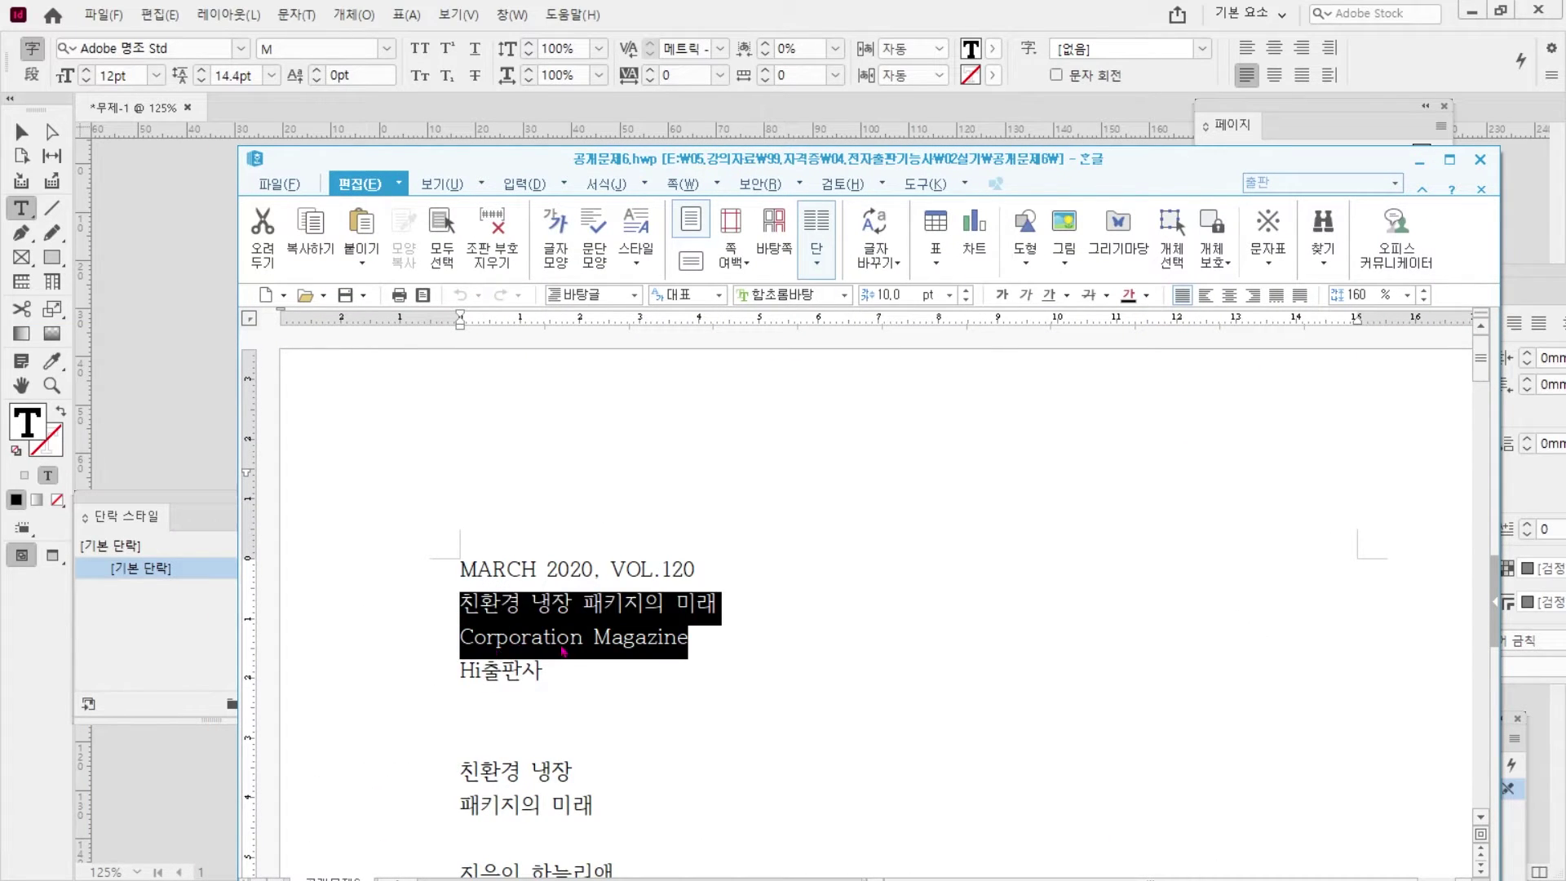
{"action": "key", "text": "ctrl+c"}
{"action": "left_click", "coordinate": [1421, 159]}
{"action": "key", "text": "ctrl+v"}
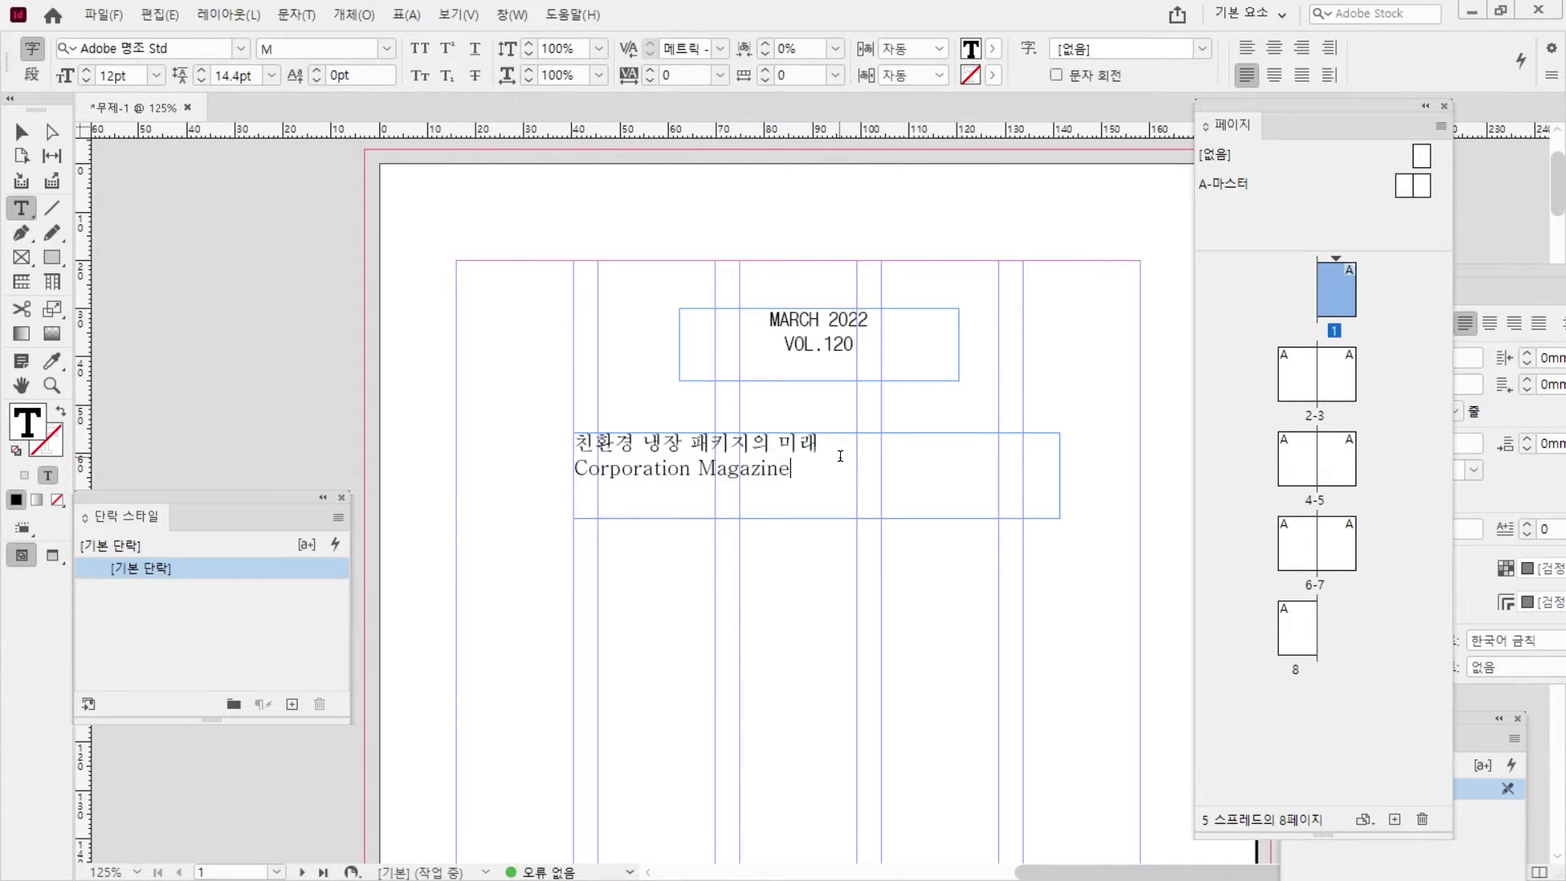
- Select the 친환경 냉장 패키지의 미래 title line and apply the 돋움체 font to it
{"action": "left_click_drag", "start_coordinate": [819, 443], "coordinate": [617, 442]}
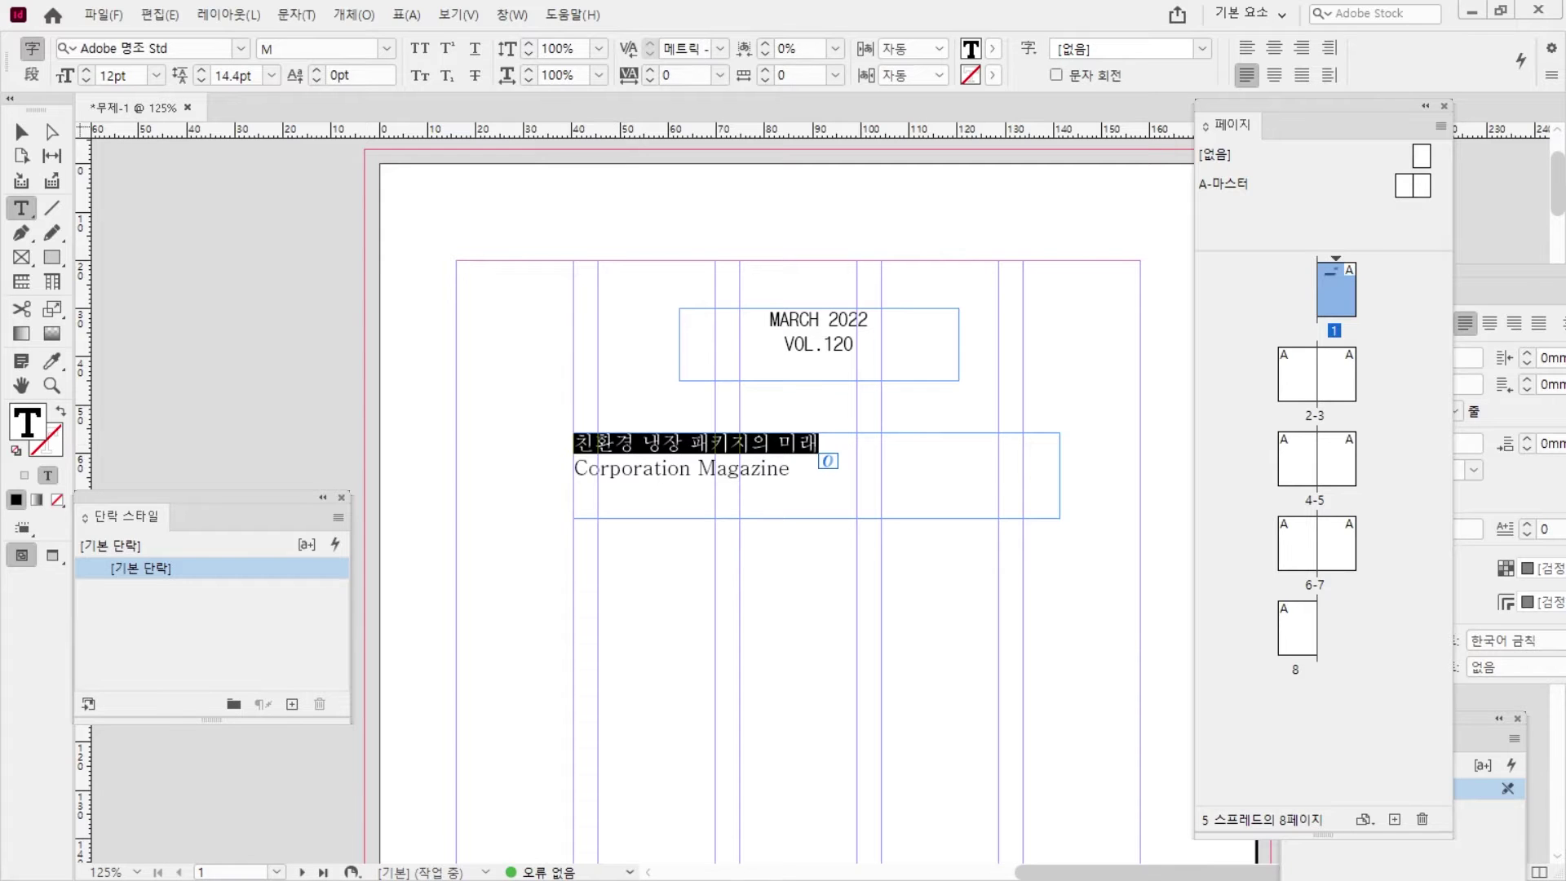
{"action": "left_click", "coordinate": [241, 48]}
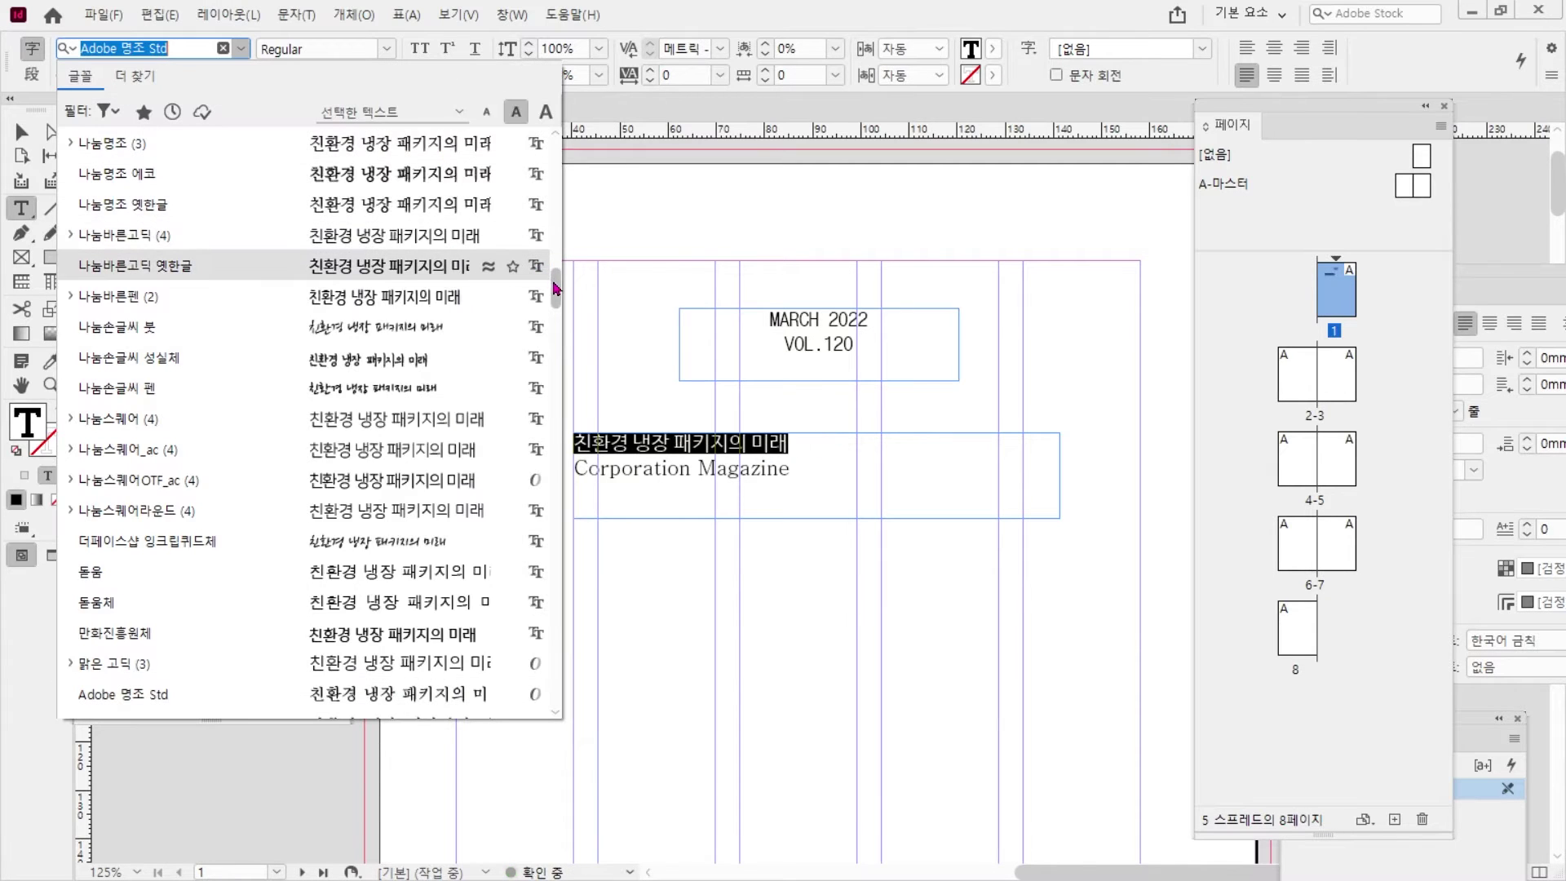
{"action": "left_click_drag", "start_coordinate": [553, 282], "coordinate": [558, 137]}
{"action": "left_click", "coordinate": [359, 145]}
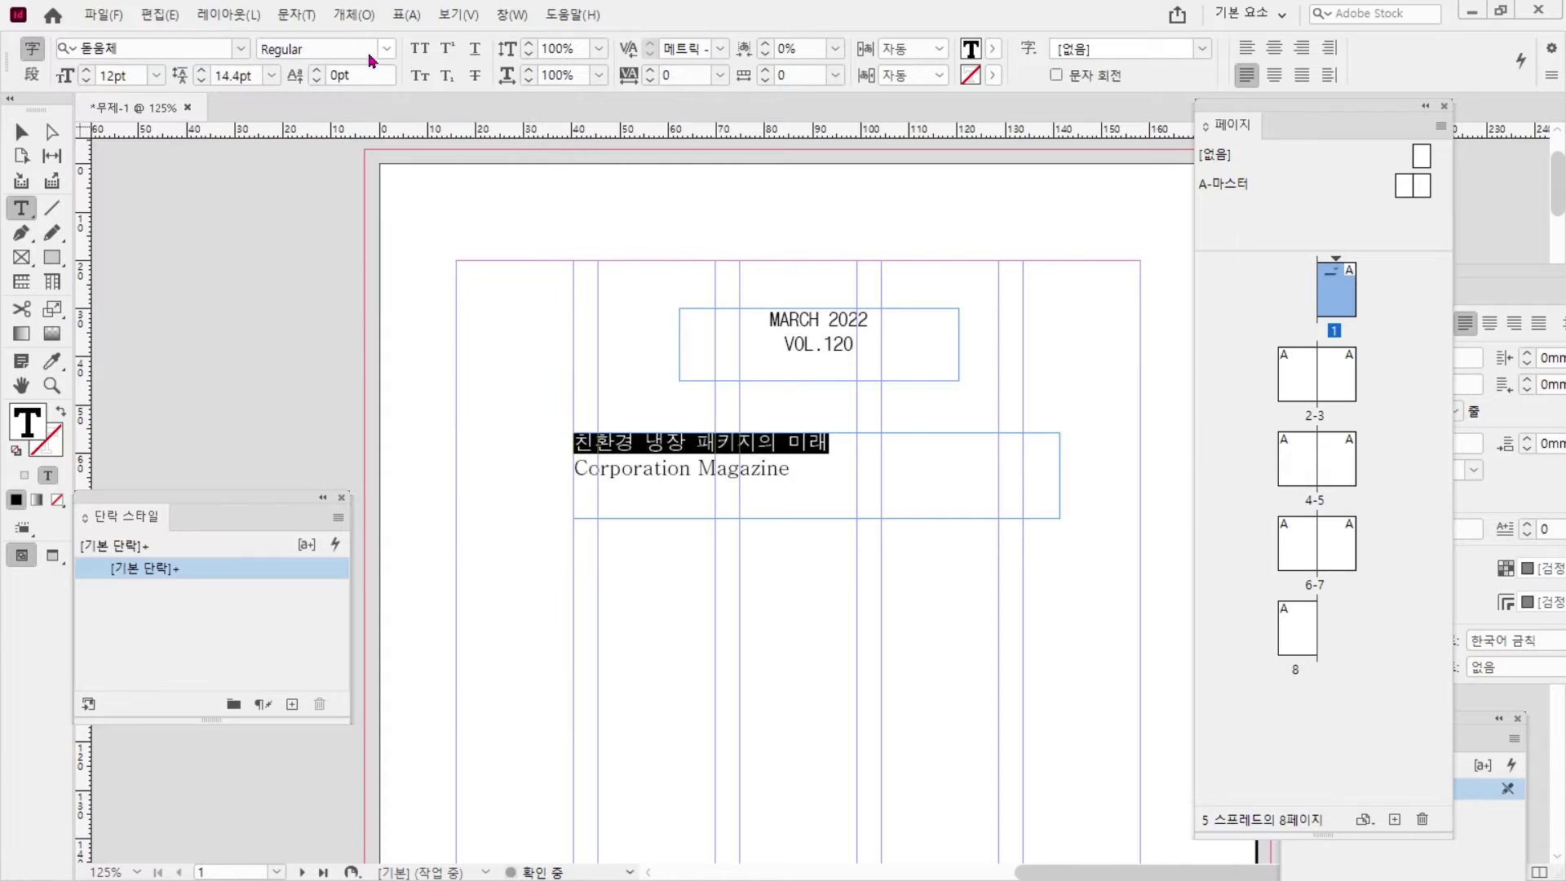
- Set the title line 친환경 냉장 패키지의 미래 to 맑은 고딕 Bold at 26 pt
{"action": "left_click", "coordinate": [248, 48]}
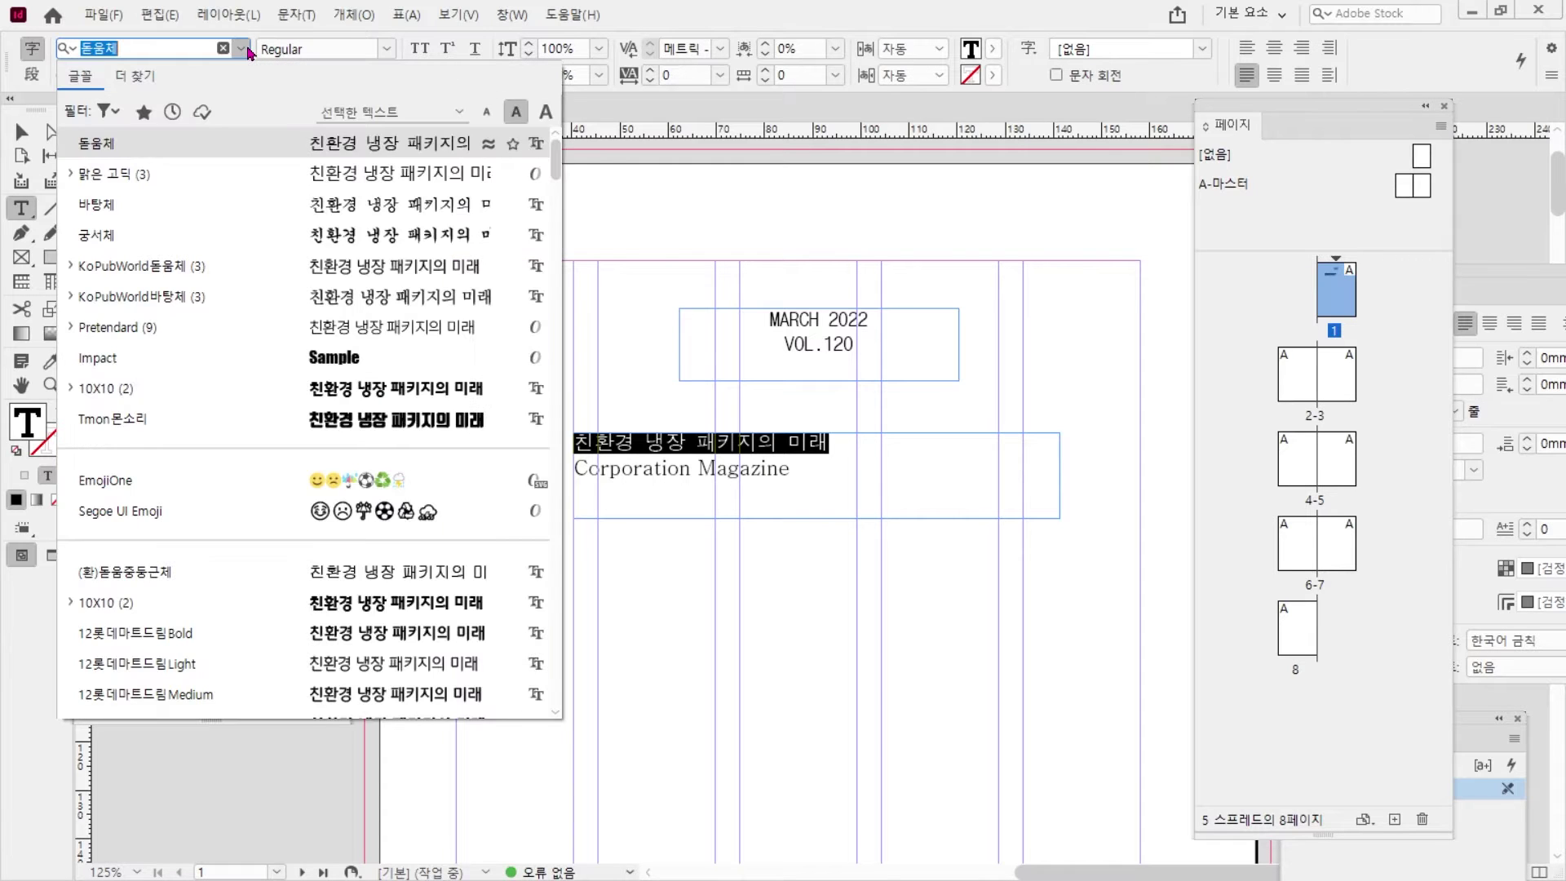
{"action": "left_click", "coordinate": [196, 174]}
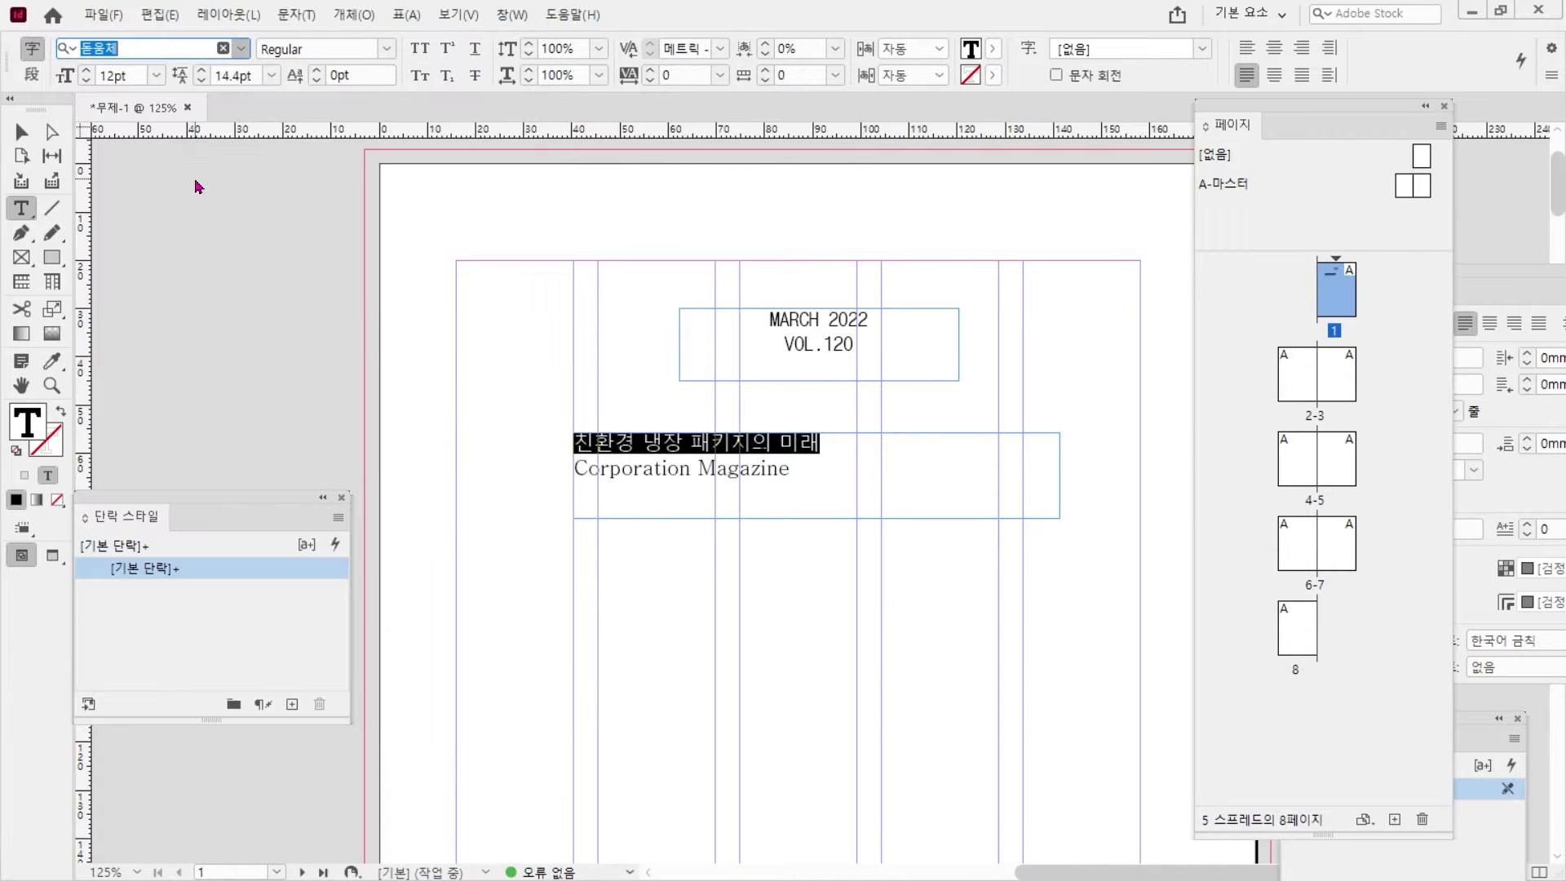
{"action": "left_click", "coordinate": [387, 49]}
{"action": "left_click", "coordinate": [341, 114]}
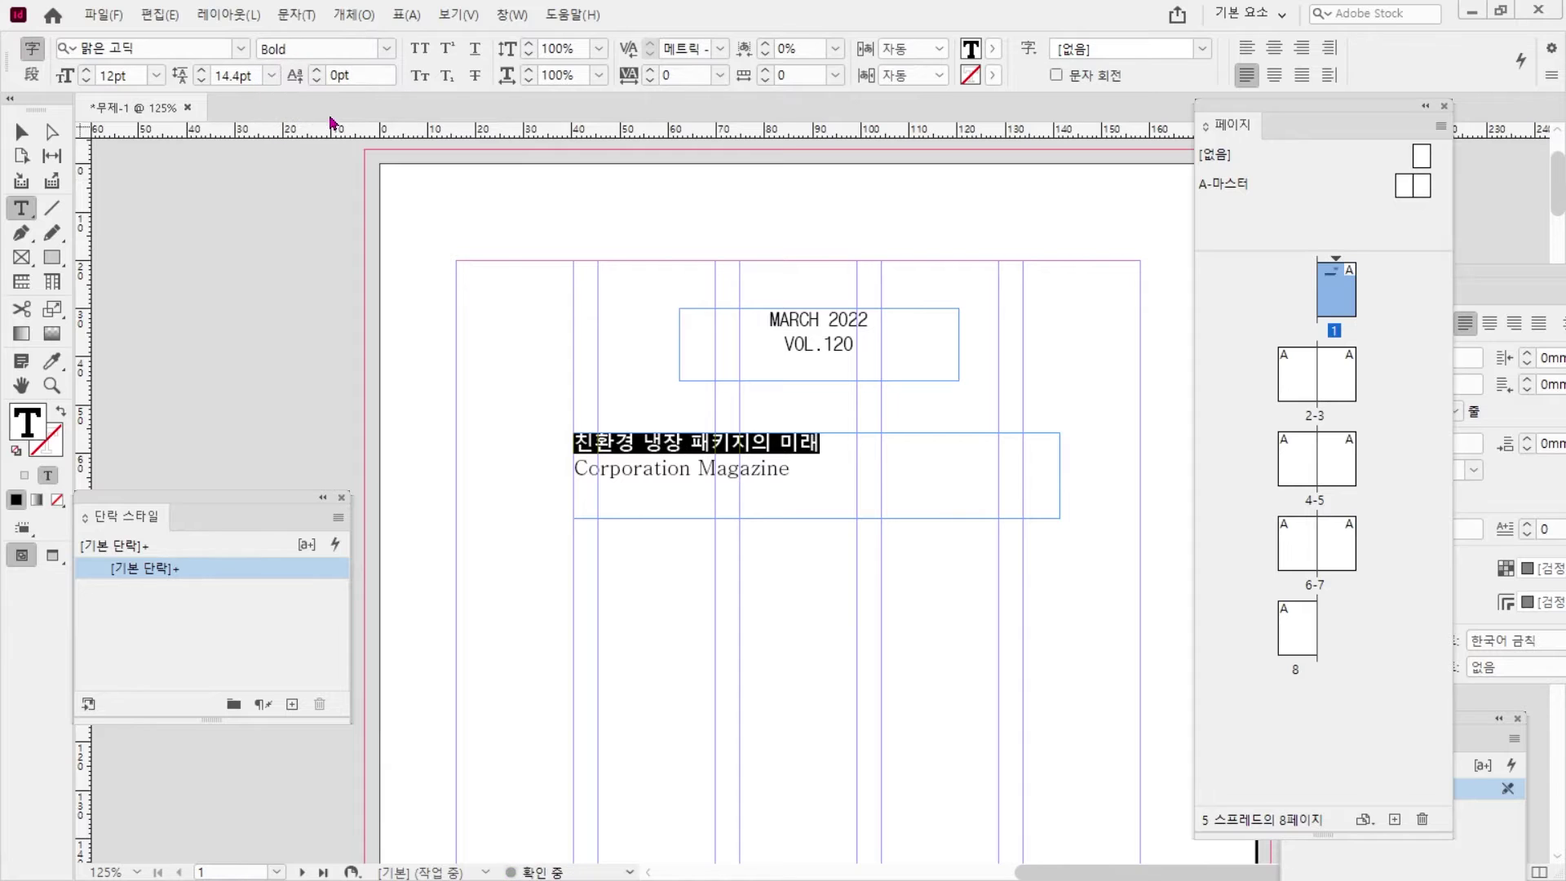
{"action": "double_click", "coordinate": [114, 75]}
{"action": "type", "text": "26"}
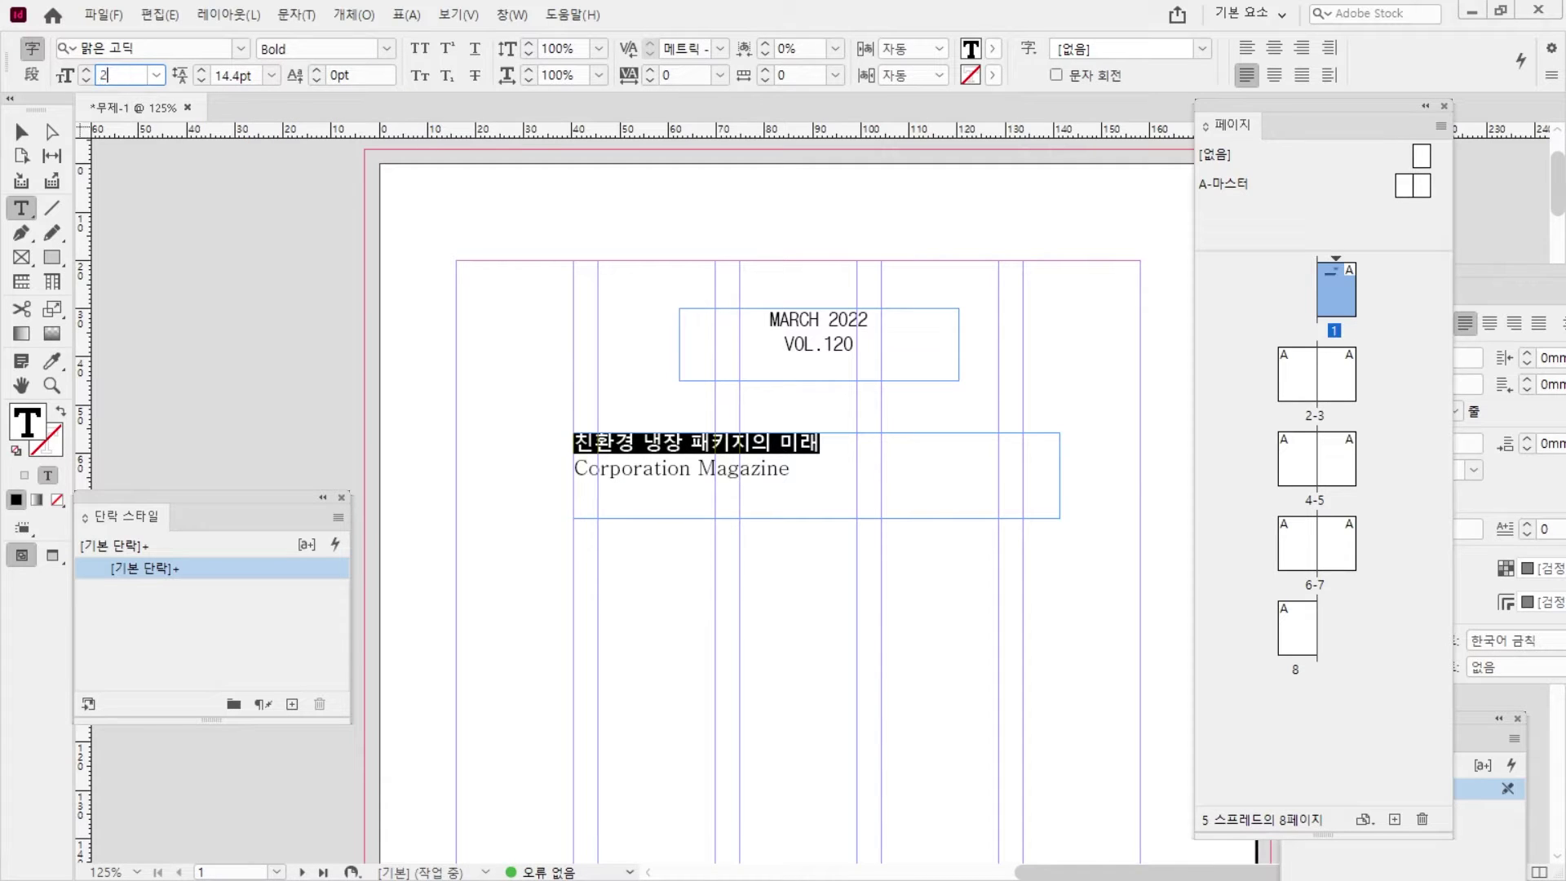
{"action": "key", "text": "Return"}
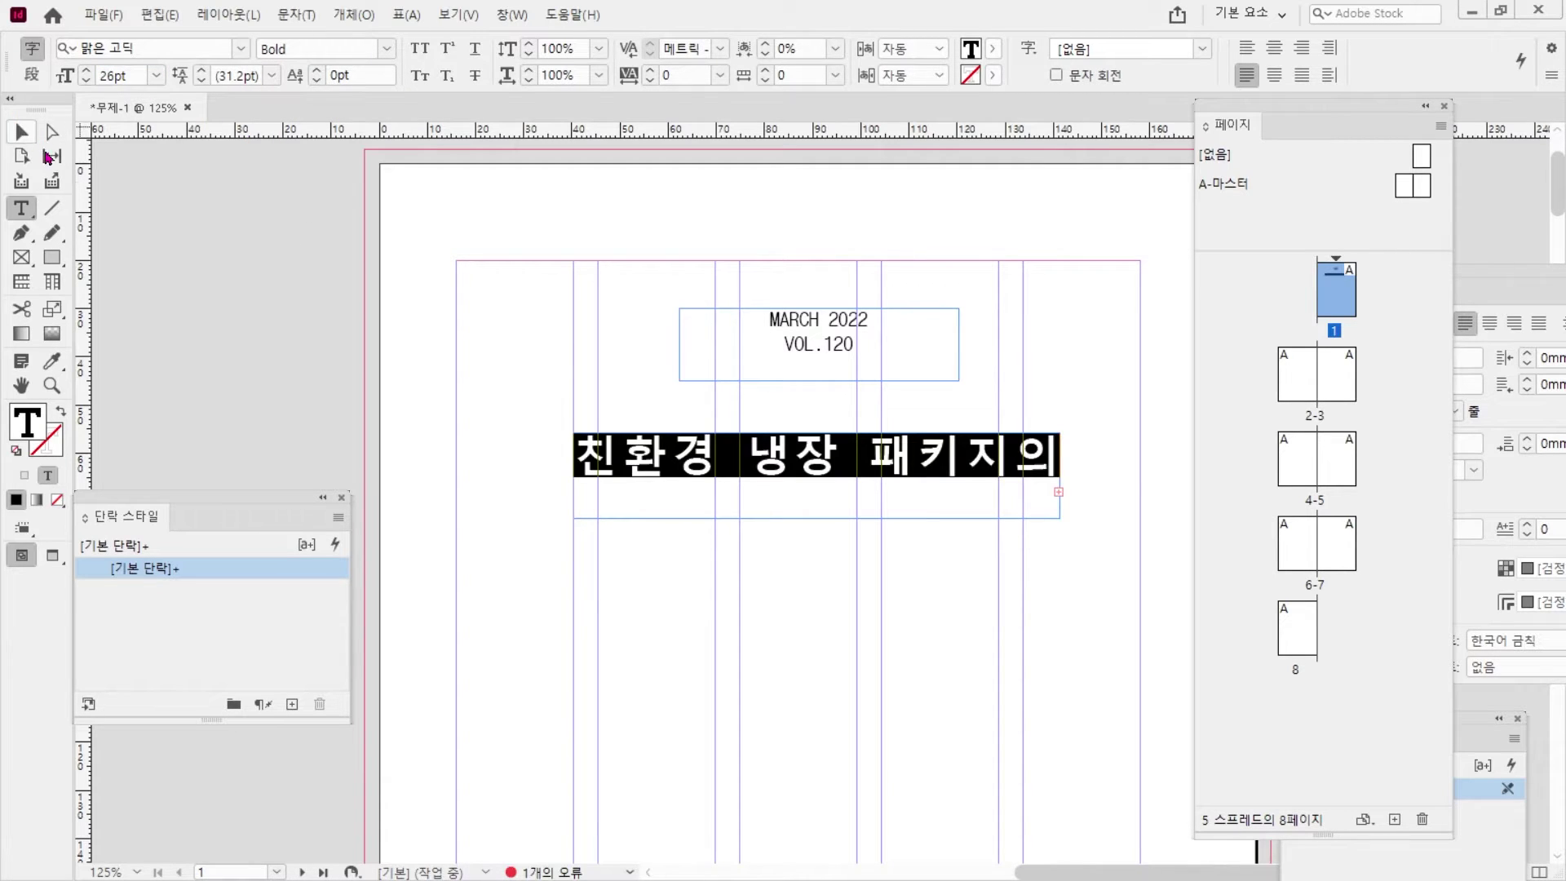
- Resize the title frame to span the page margins, 142 mm wide and about 16.5 mm high, starting at X 16 mm
{"action": "key", "text": "Escape"}
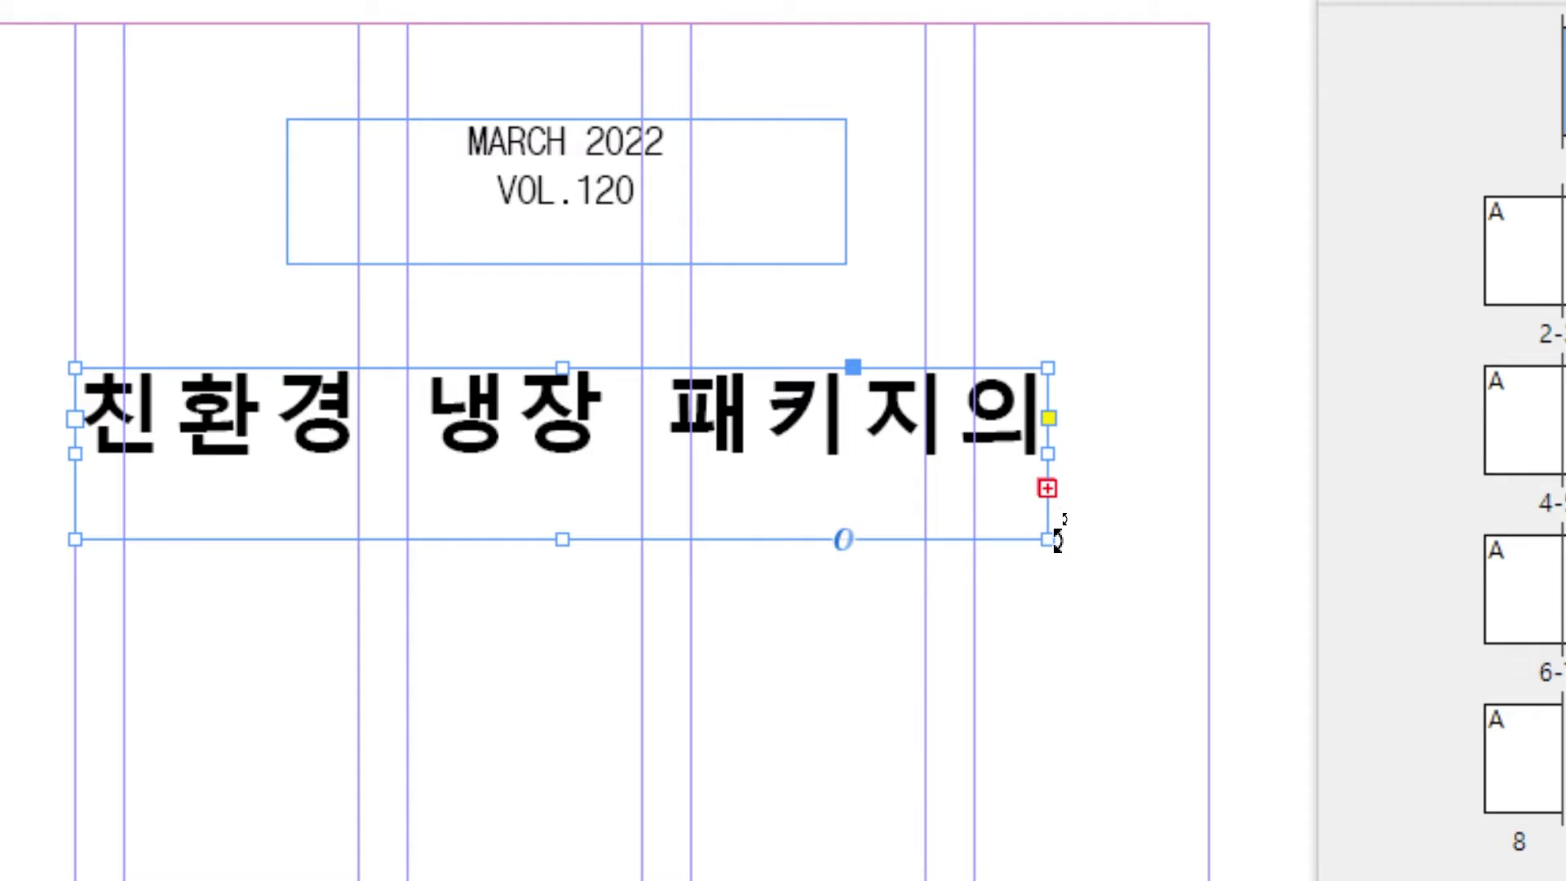
{"action": "left_click_drag", "start_coordinate": [1052, 535], "coordinate": [1257, 544]}
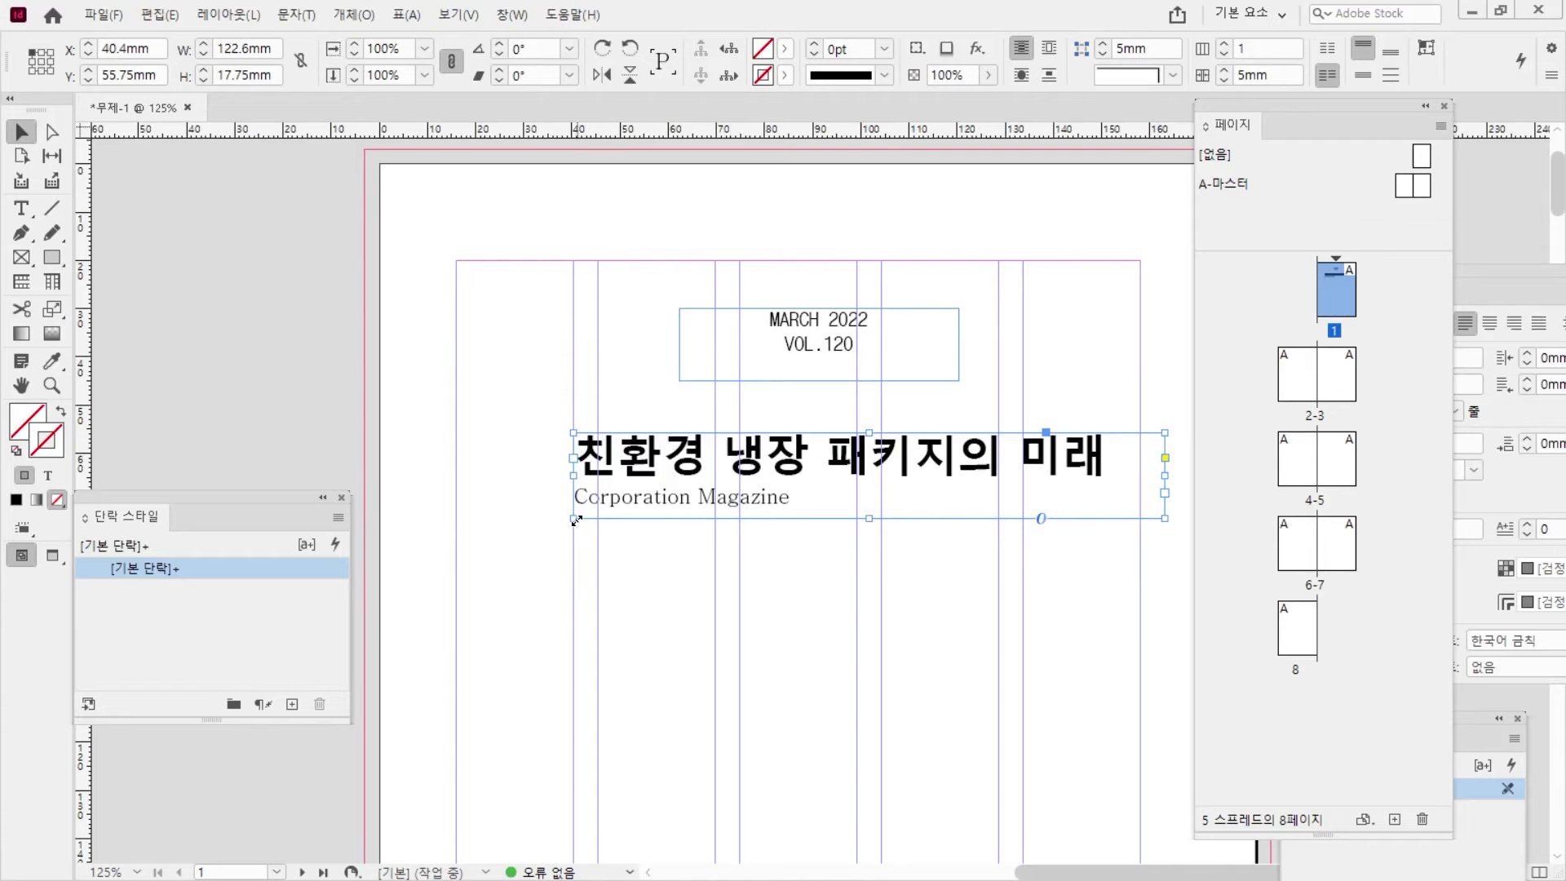
{"action": "left_click_drag", "start_coordinate": [576, 520], "coordinate": [456, 514]}
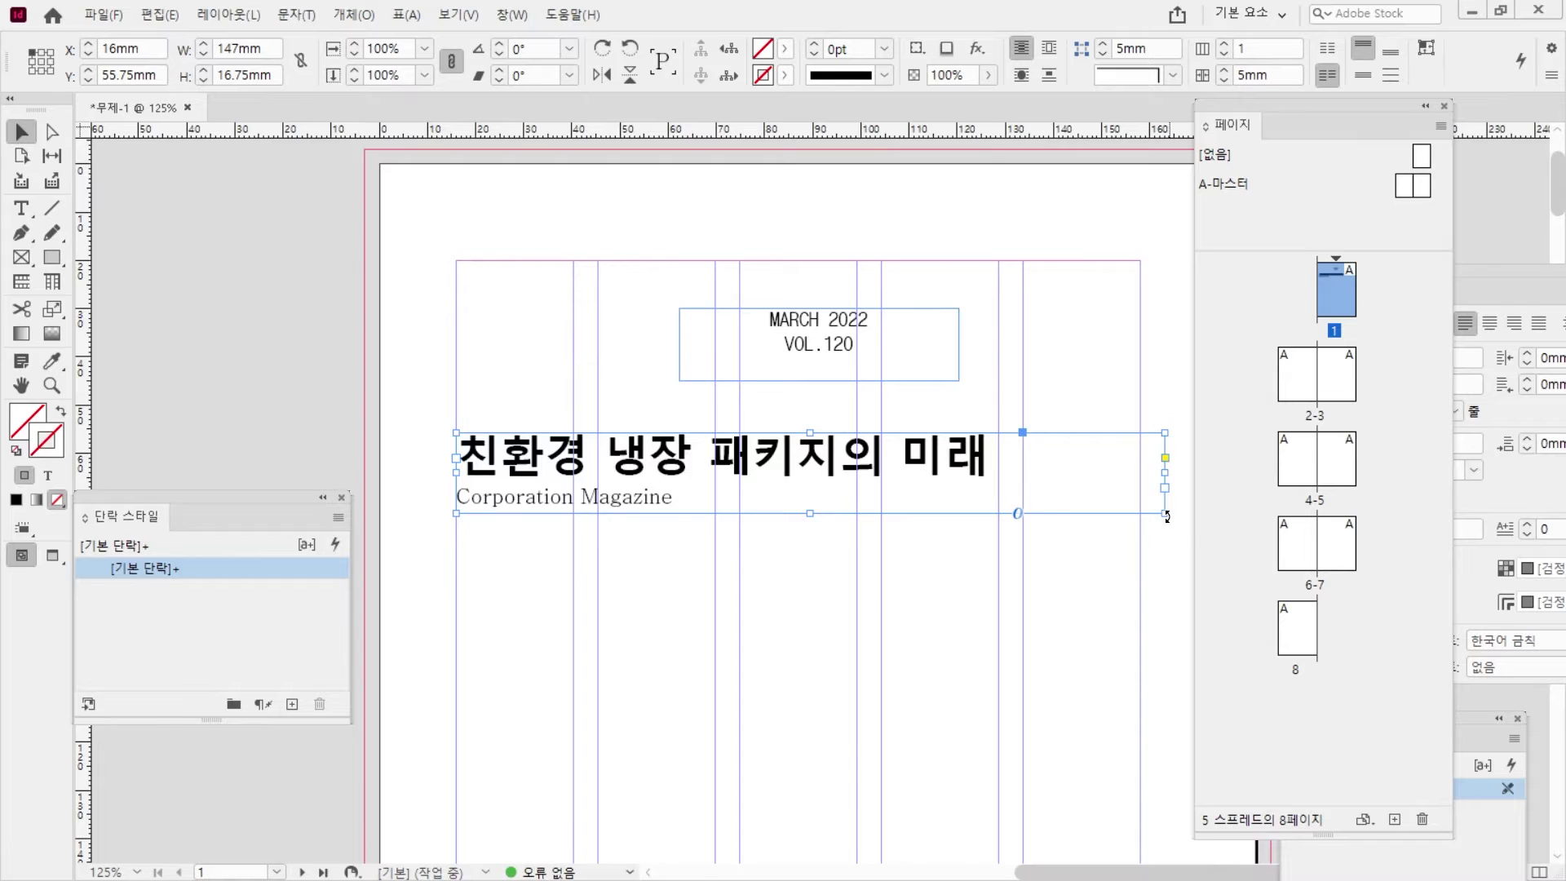
{"action": "left_click_drag", "start_coordinate": [1167, 513], "coordinate": [1140, 513]}
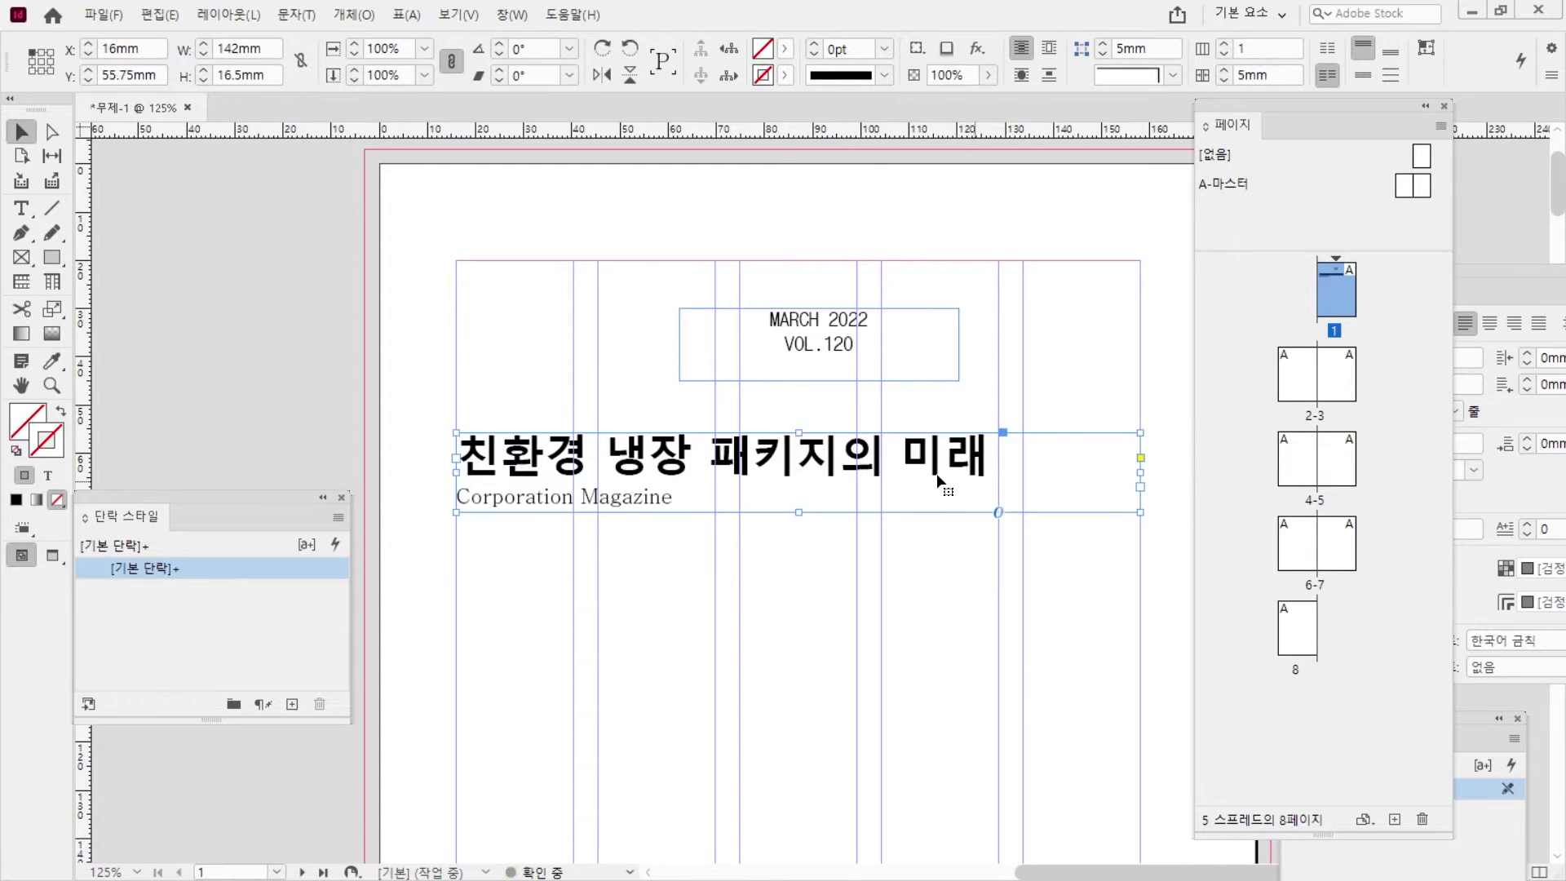
- Justify both lines of the title frame with the last line centered
{"action": "double_click", "coordinate": [936, 473]}
{"action": "key", "text": "ctrl+a"}
{"action": "left_click", "coordinate": [1274, 75]}
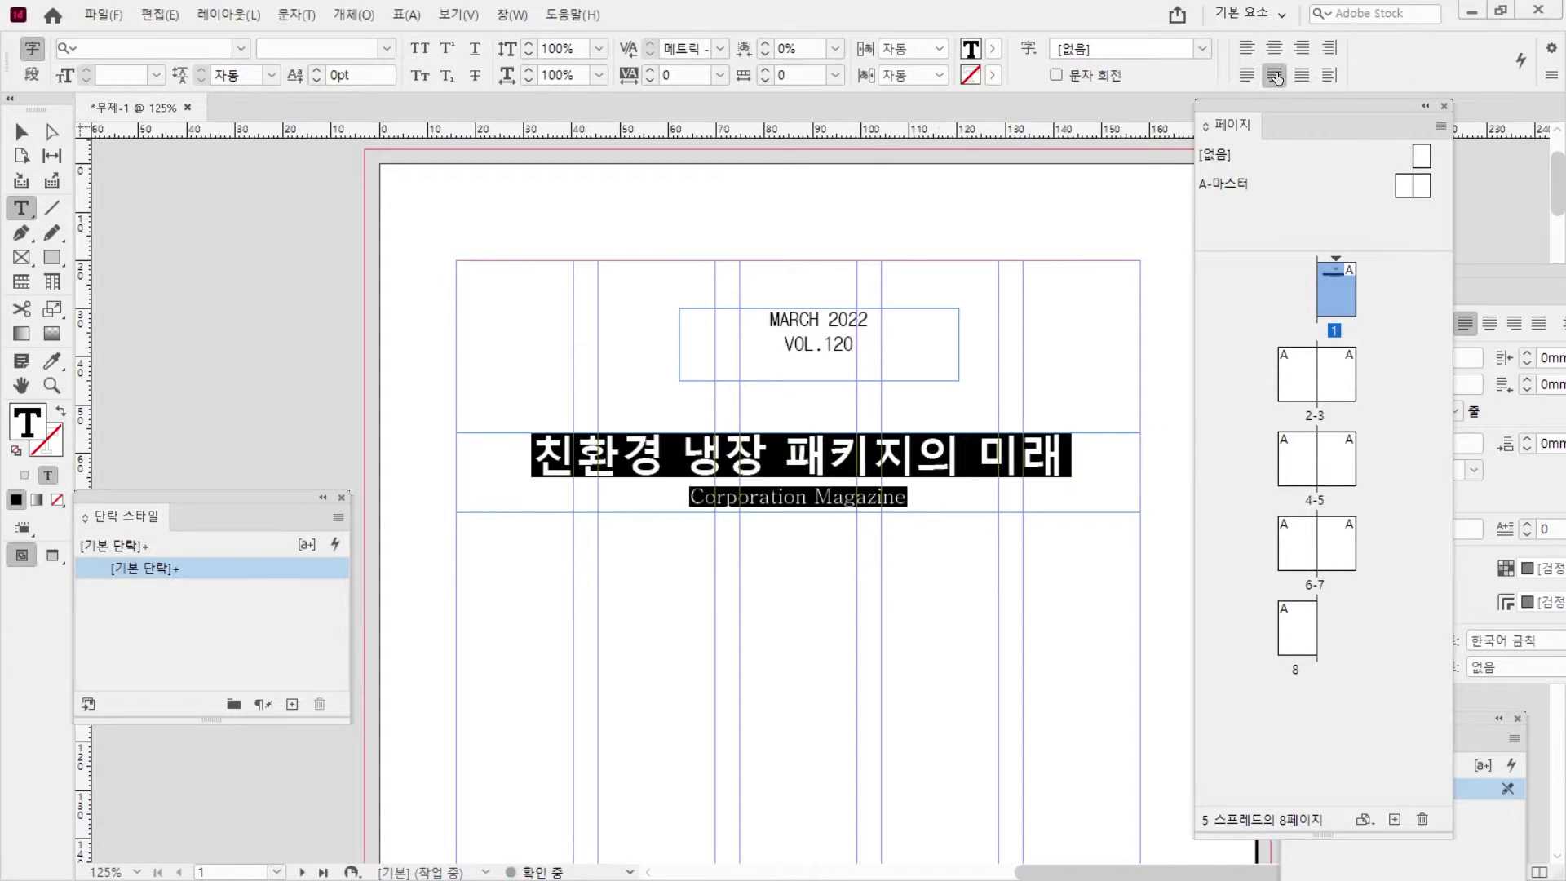
{"action": "left_click", "coordinate": [865, 479]}
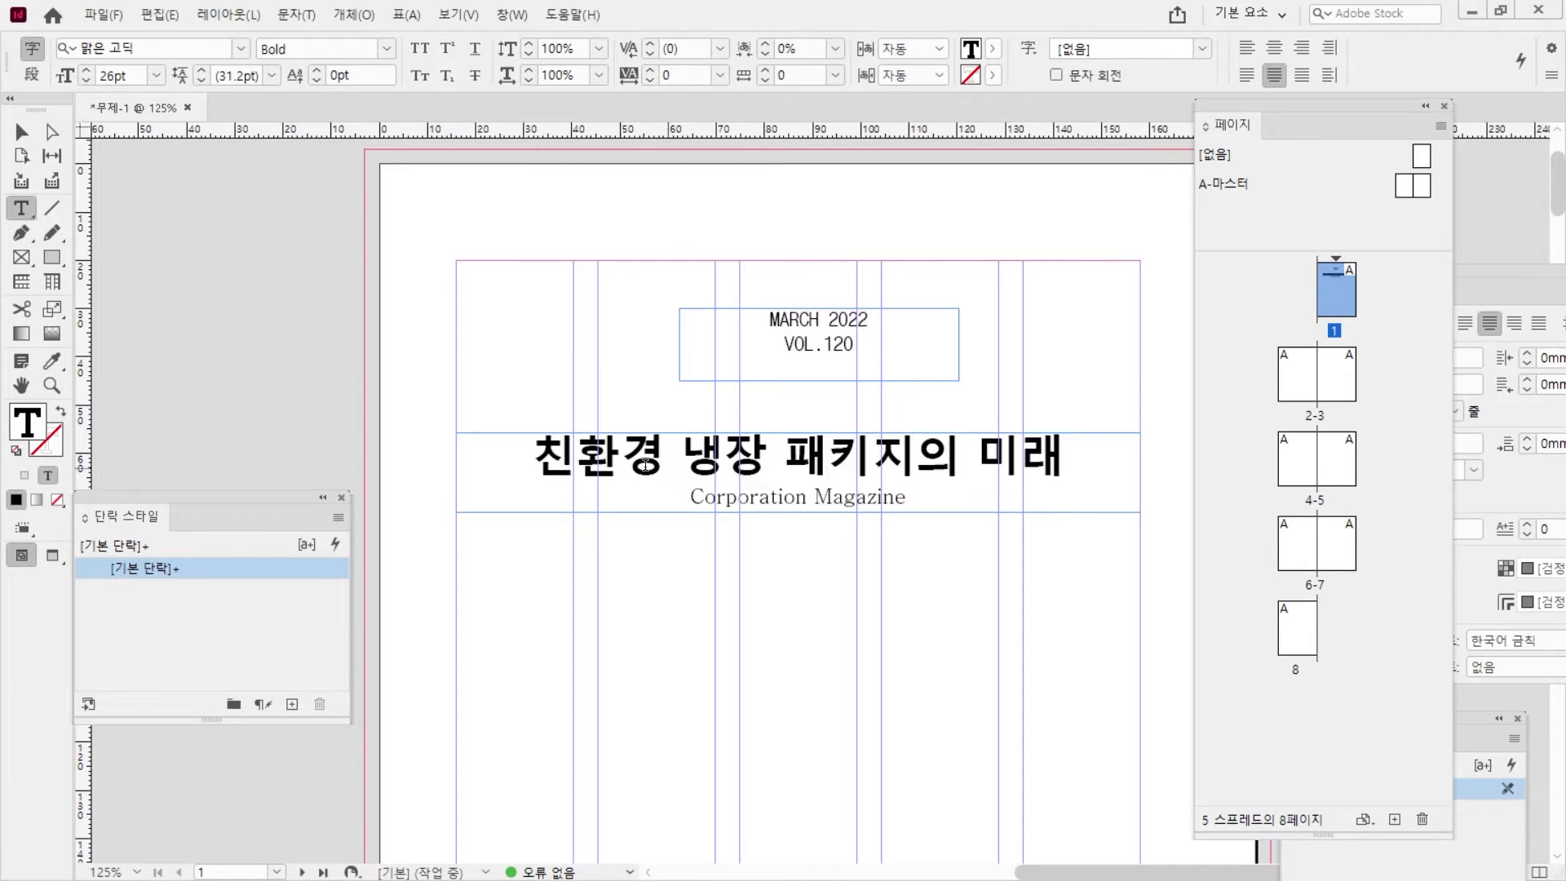
- Tighten the tracking of the title line 친환경 냉장 패키지의 미래 to -100
{"action": "left_click_drag", "start_coordinate": [535, 464], "coordinate": [1105, 456]}
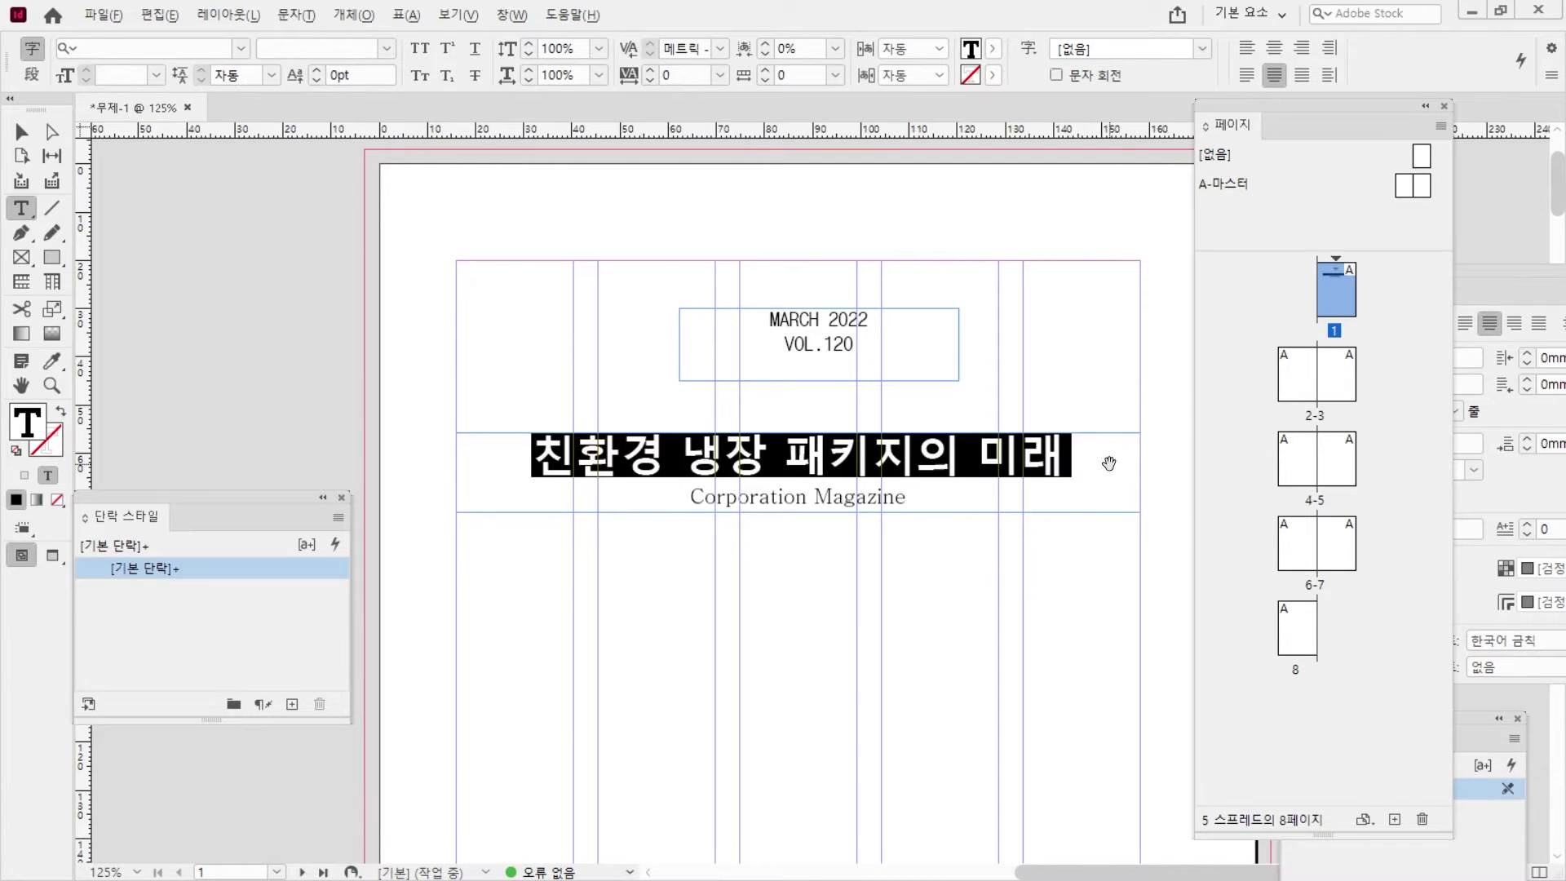
{"action": "key", "text": "alt+Left"}
{"action": "key", "text": "alt+Left"}
{"action": "key", "text": "alt+Left"}
{"action": "key", "text": "alt+Left"}
{"action": "key", "text": "alt+Left"}
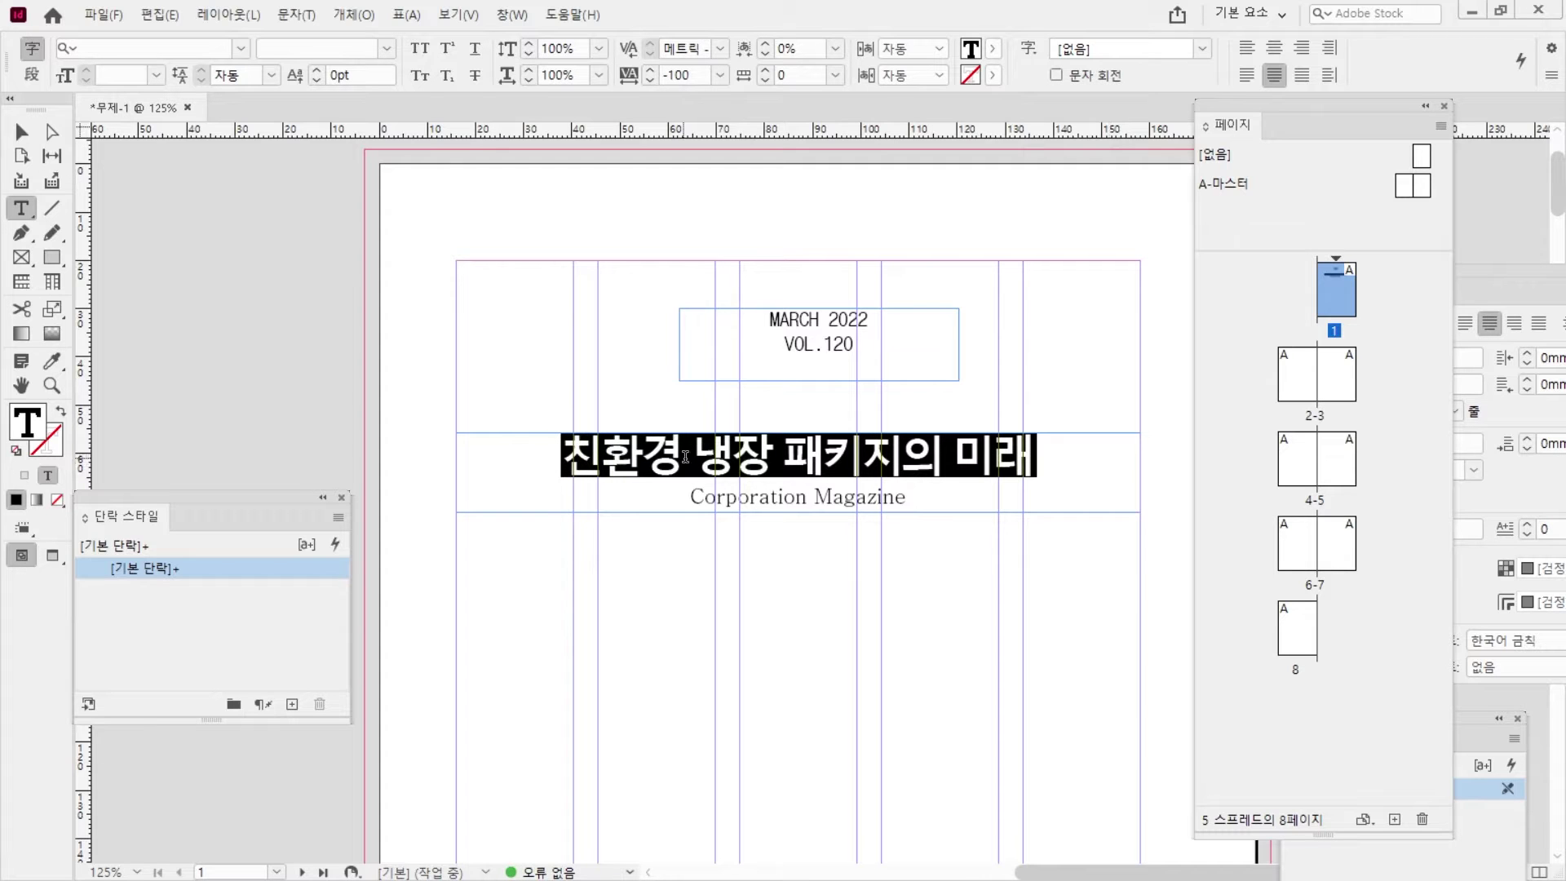
- Set the subtitle line Corporation Magazine to the 돋움체 Regular font
{"action": "left_click_drag", "start_coordinate": [698, 497], "coordinate": [916, 502]}
{"action": "left_click", "coordinate": [916, 502]}
{"action": "left_click_drag", "start_coordinate": [693, 496], "coordinate": [916, 514]}
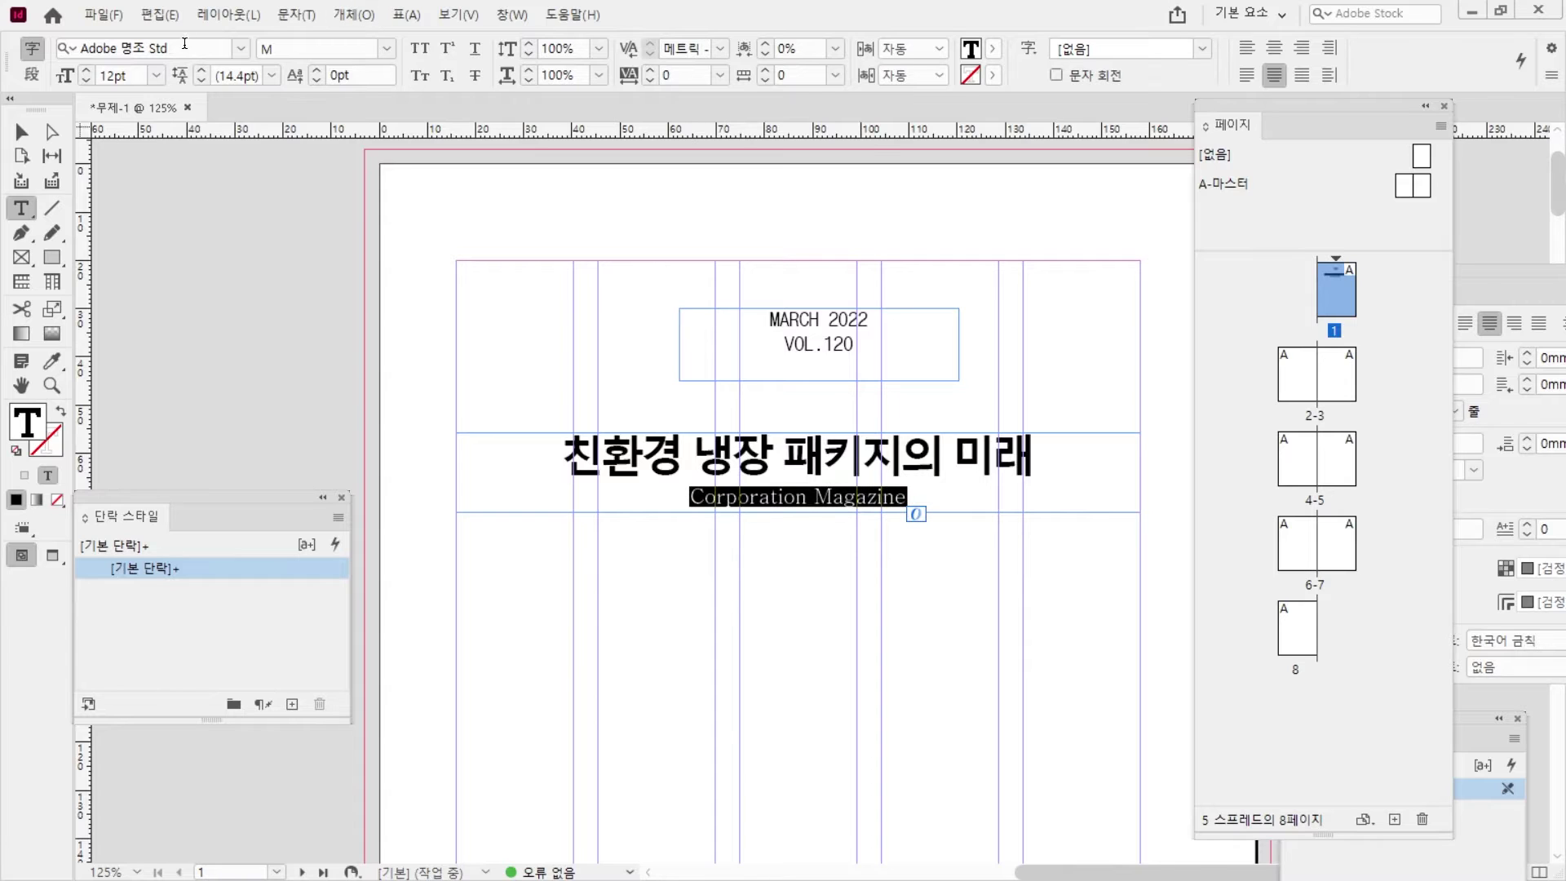
{"action": "left_click", "coordinate": [242, 51]}
{"action": "left_click_drag", "start_coordinate": [554, 263], "coordinate": [559, 147]}
{"action": "left_click", "coordinate": [218, 174]}
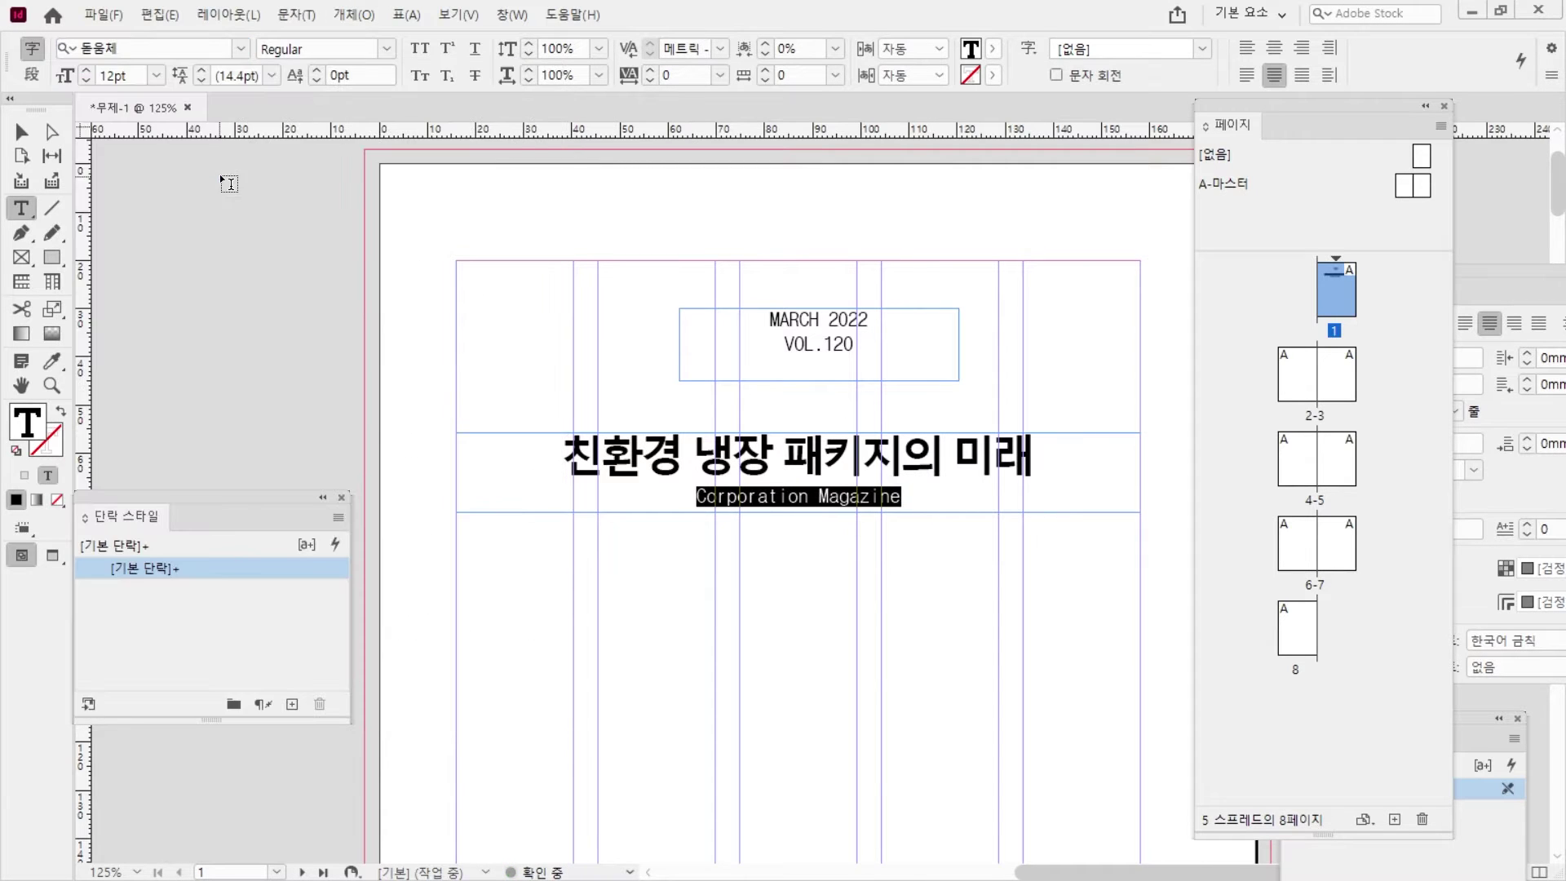
- Create a CMYK color swatch of C 100, M 90, Y 10, K 0 for the text fill of the Corporation Magazine line
{"action": "left_click", "coordinate": [996, 52]}
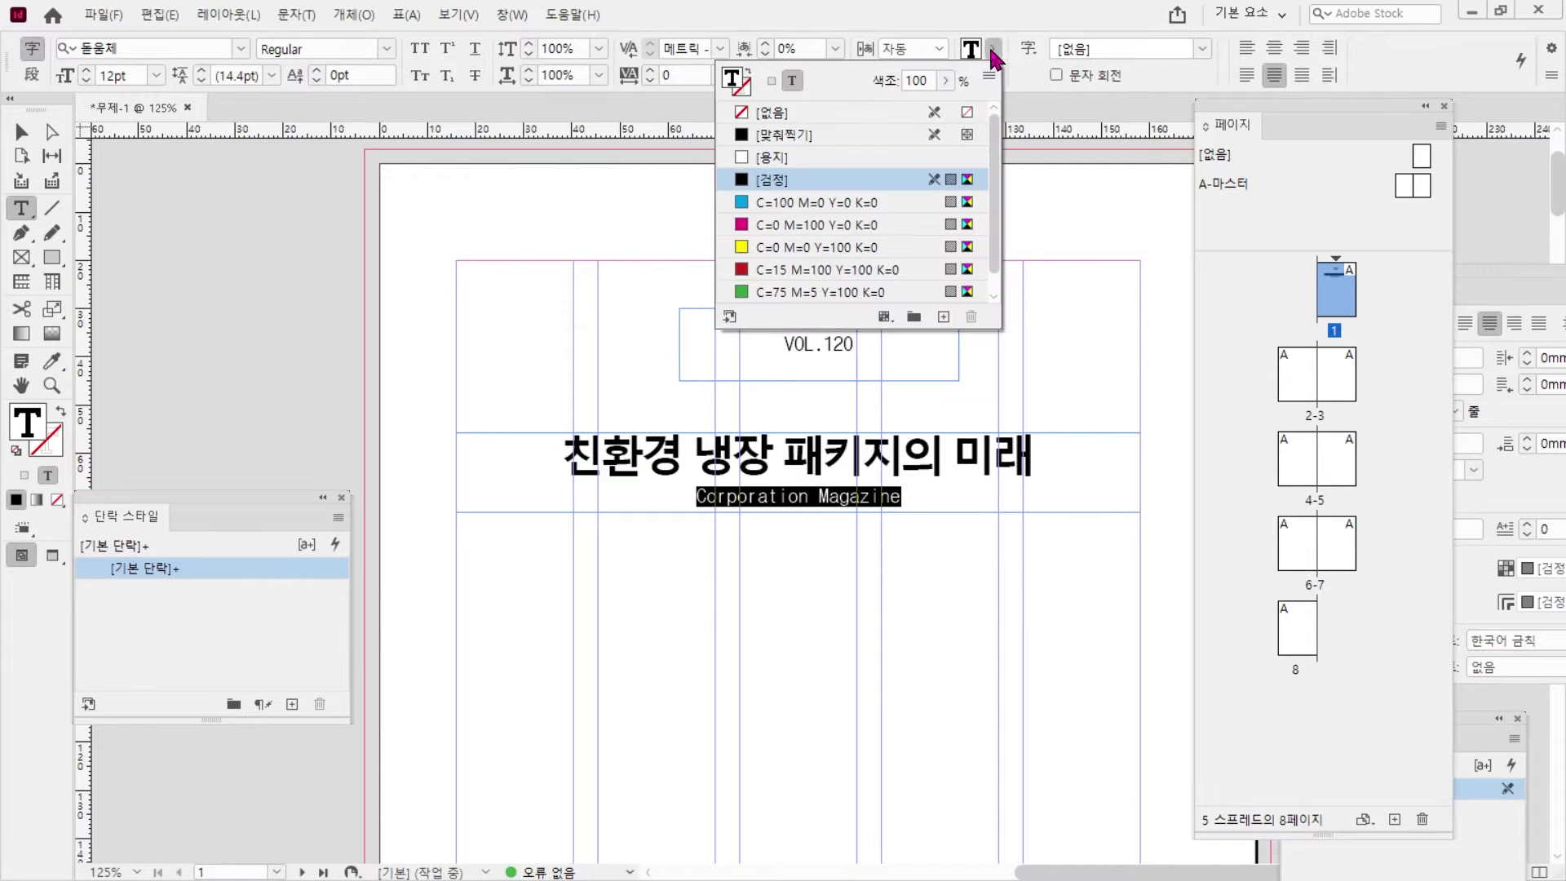
{"action": "left_click", "coordinate": [995, 52]}
{"action": "left_click", "coordinate": [995, 52]}
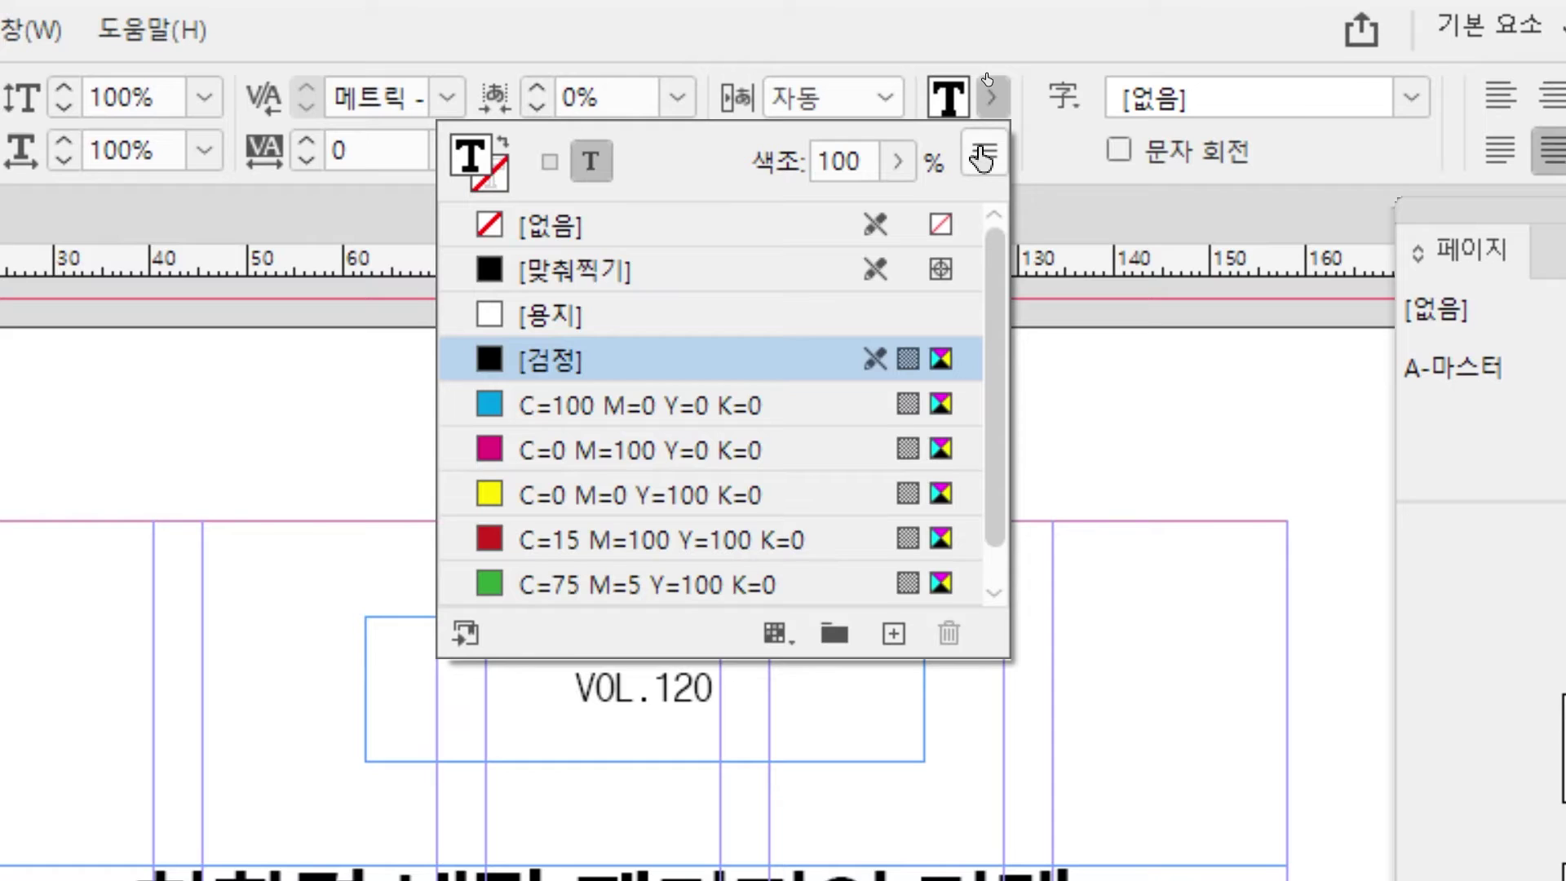
{"action": "left_click", "coordinate": [993, 102]}
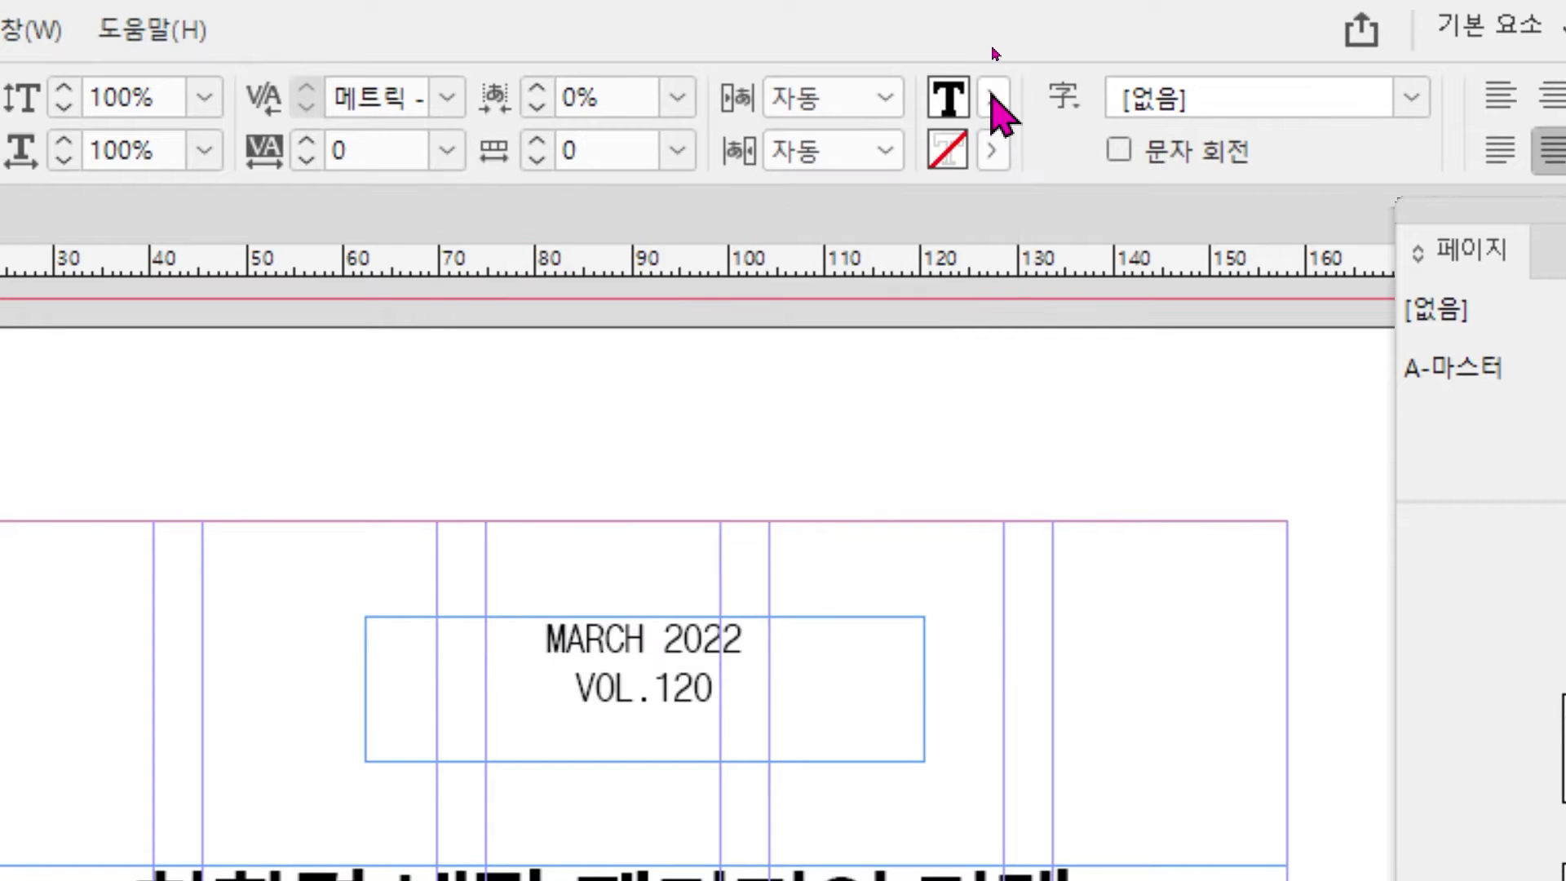
{"action": "left_click", "coordinate": [993, 102]}
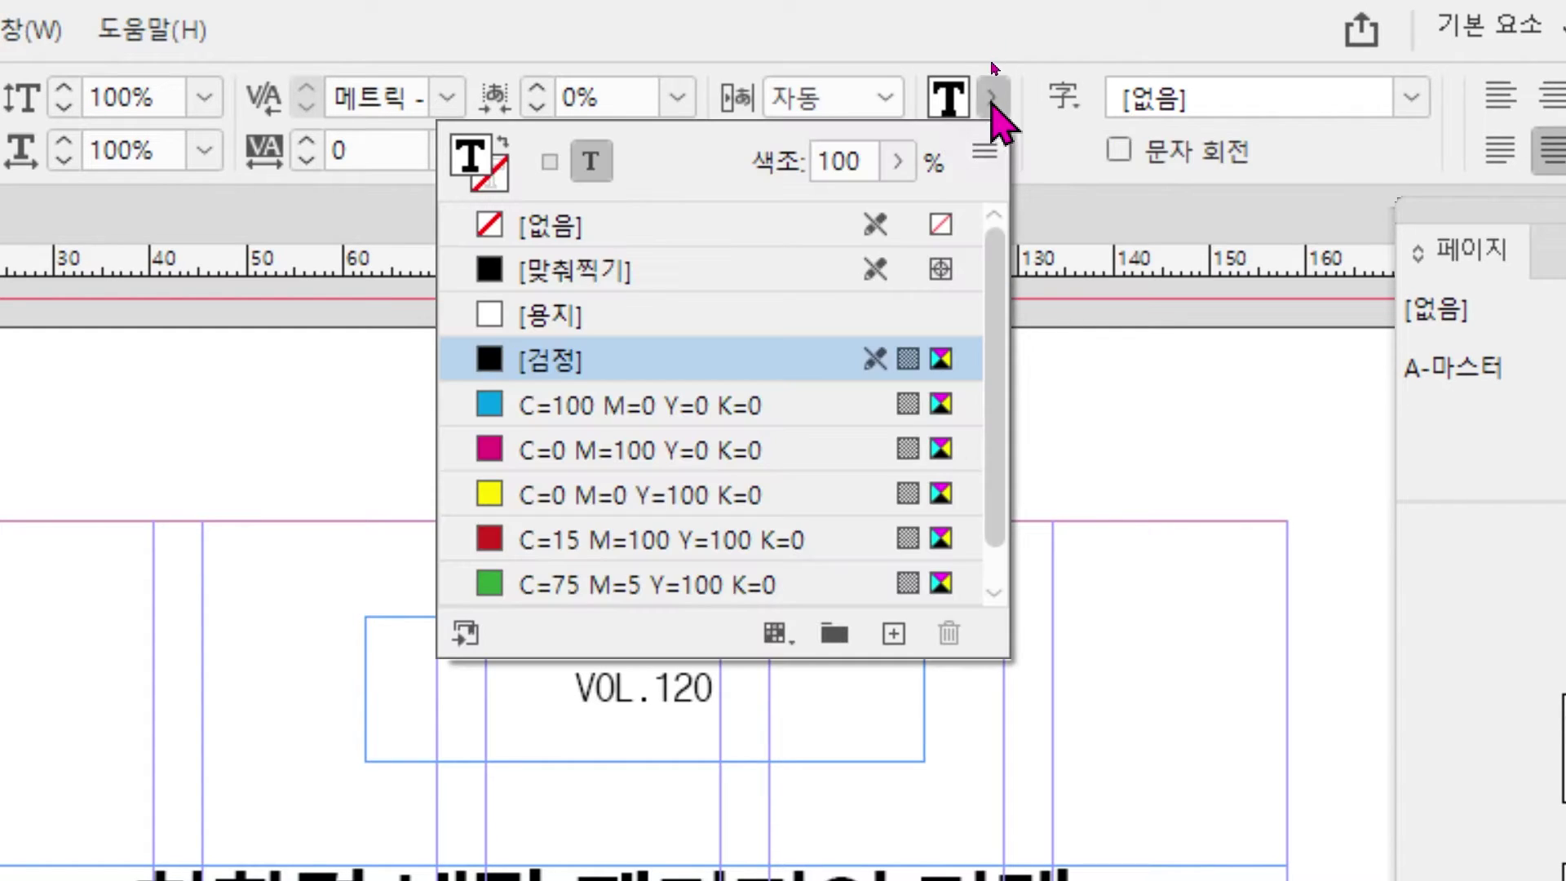
{"action": "left_click", "coordinate": [985, 153]}
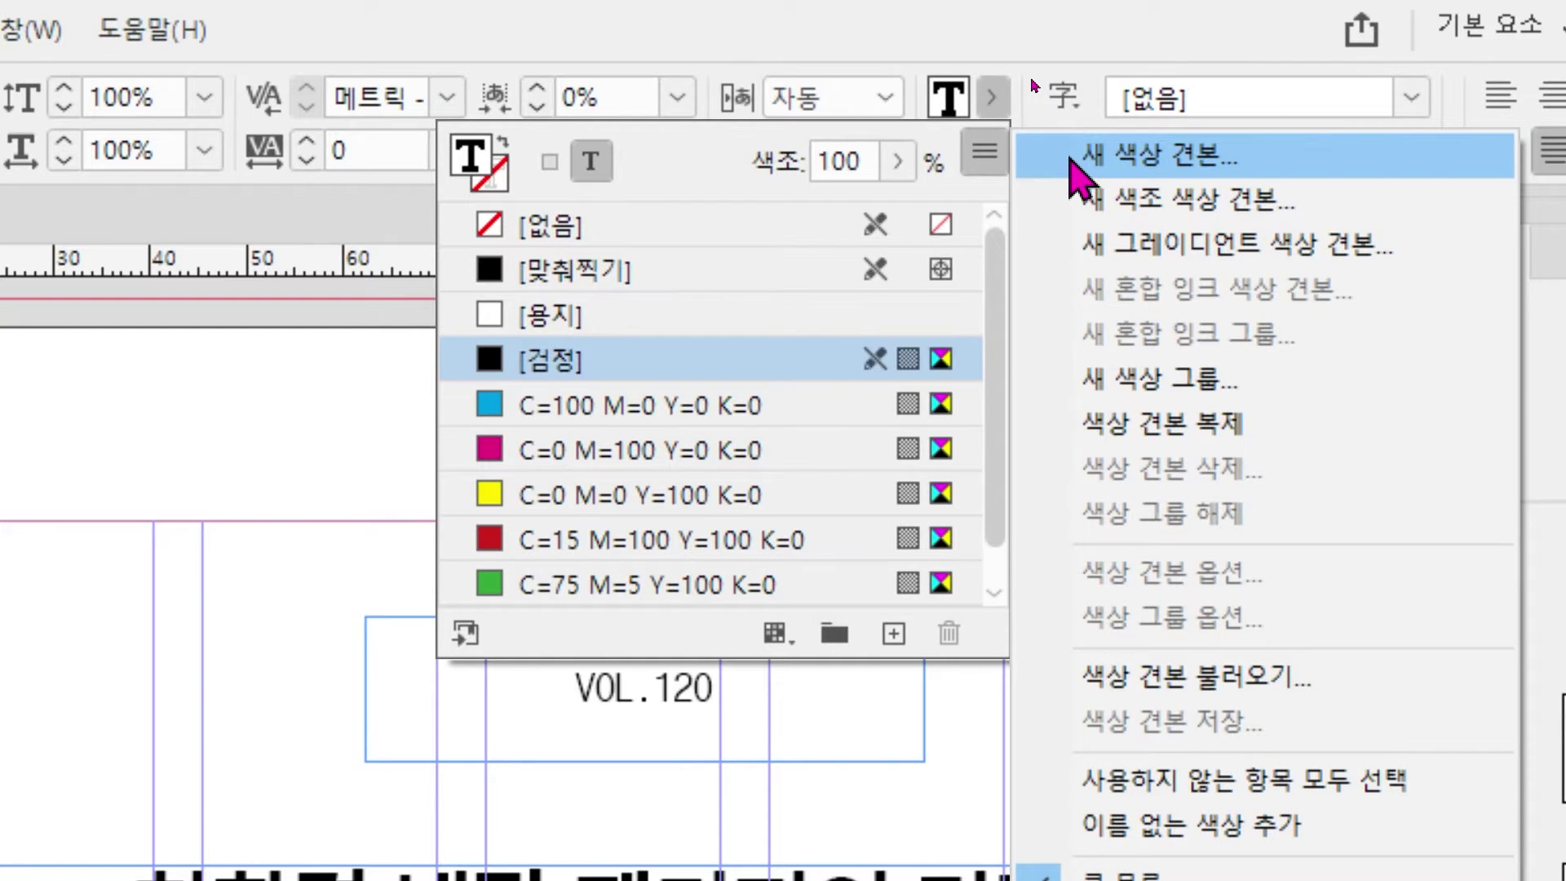
{"action": "left_click", "coordinate": [1072, 161]}
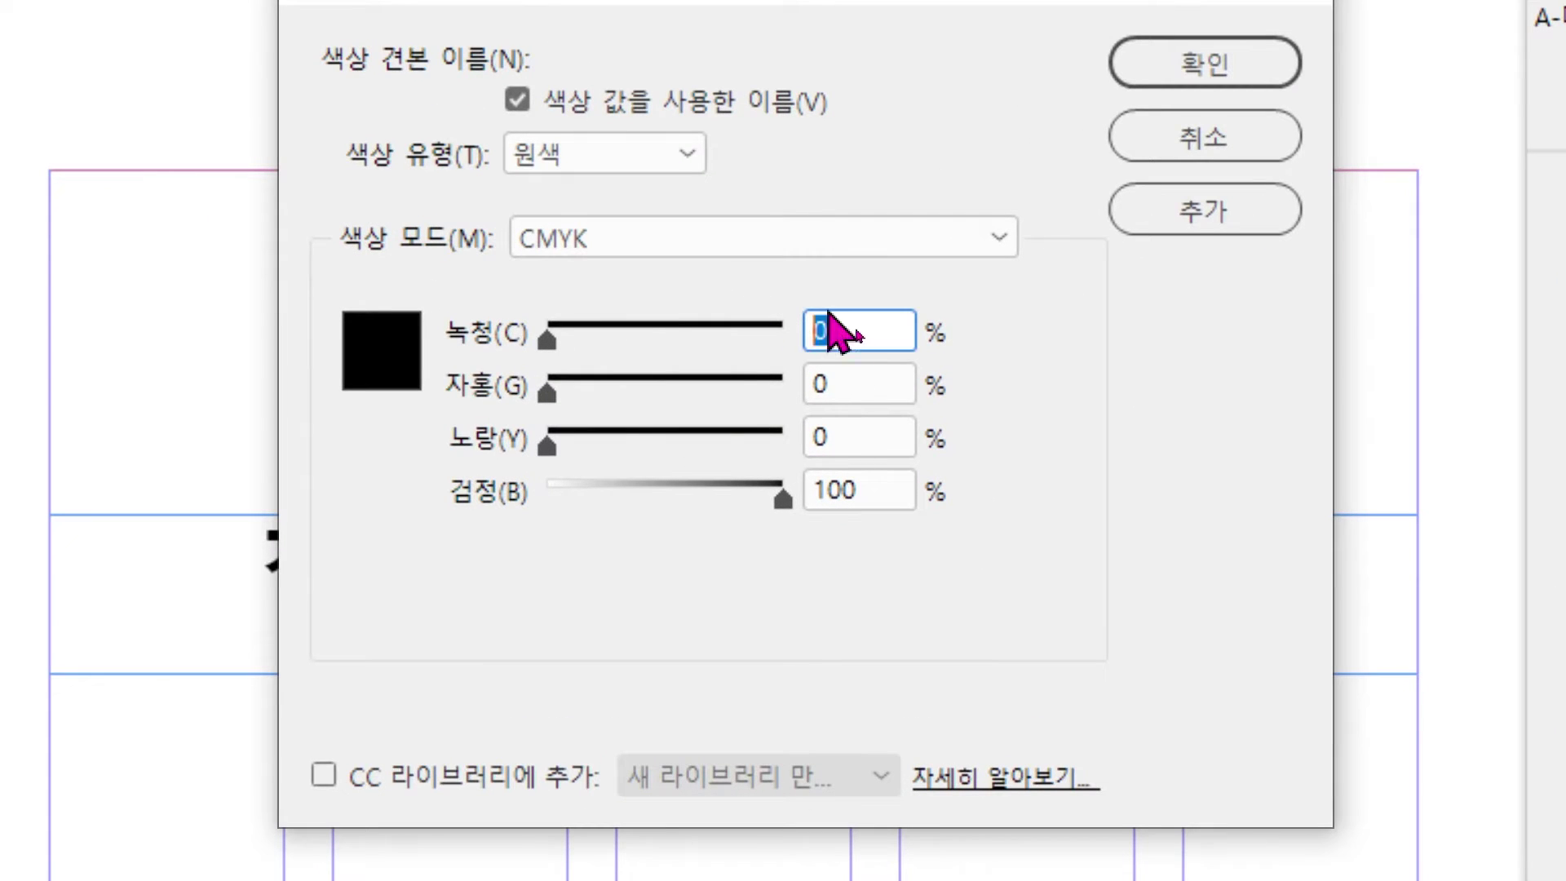
{"action": "type", "text": "100"}
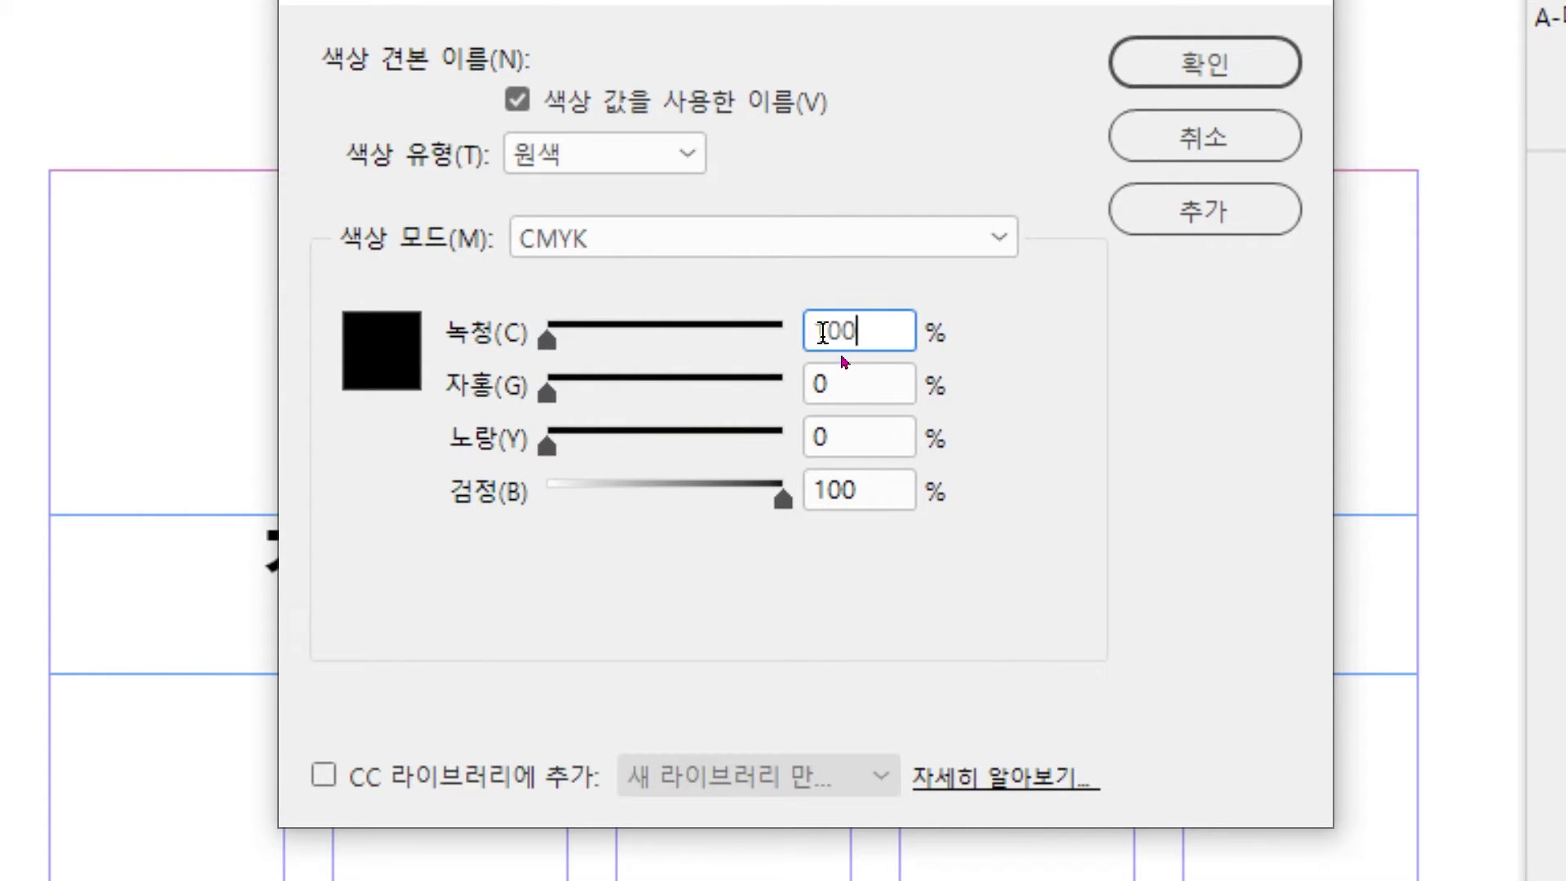
{"action": "left_click", "coordinate": [855, 383]}
{"action": "double_click", "coordinate": [855, 384]}
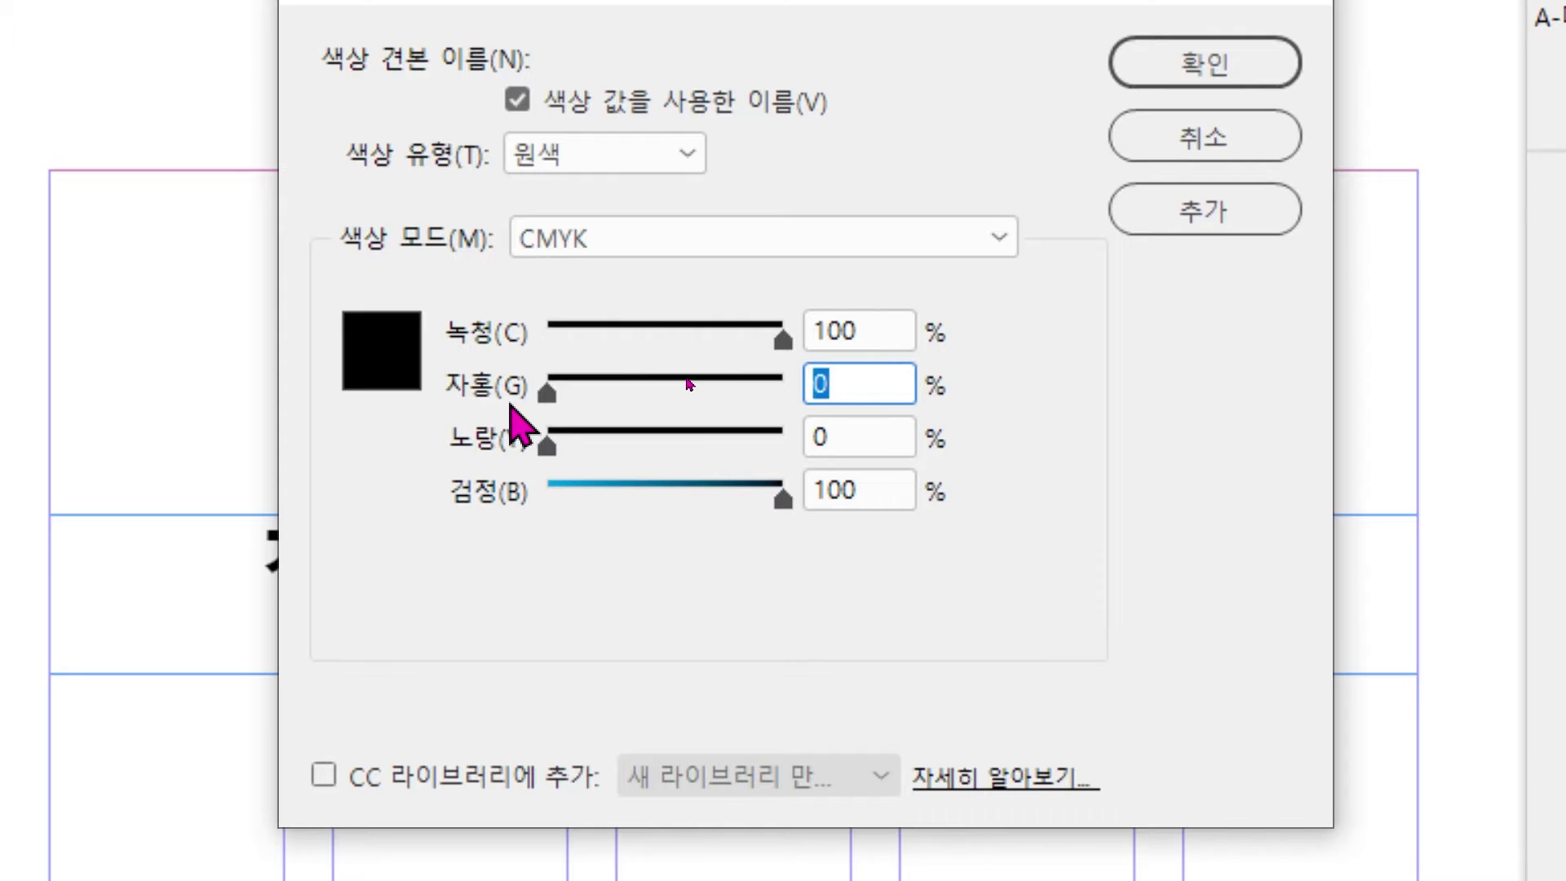
{"action": "type", "text": "90"}
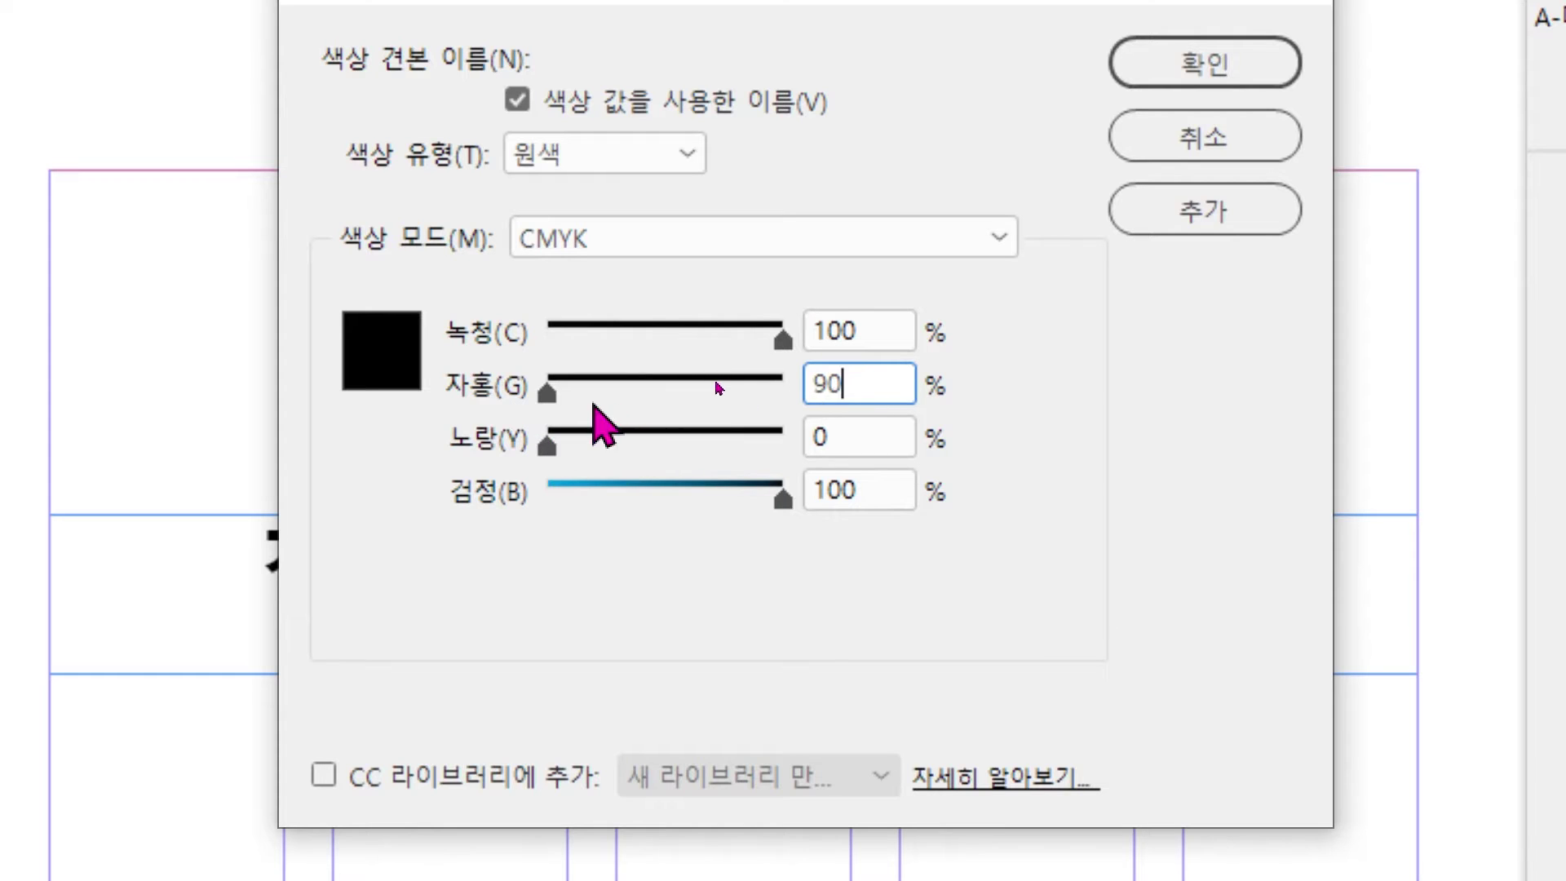
{"action": "left_click", "coordinate": [898, 436]}
{"action": "double_click", "coordinate": [897, 436]}
{"action": "type", "text": "10"}
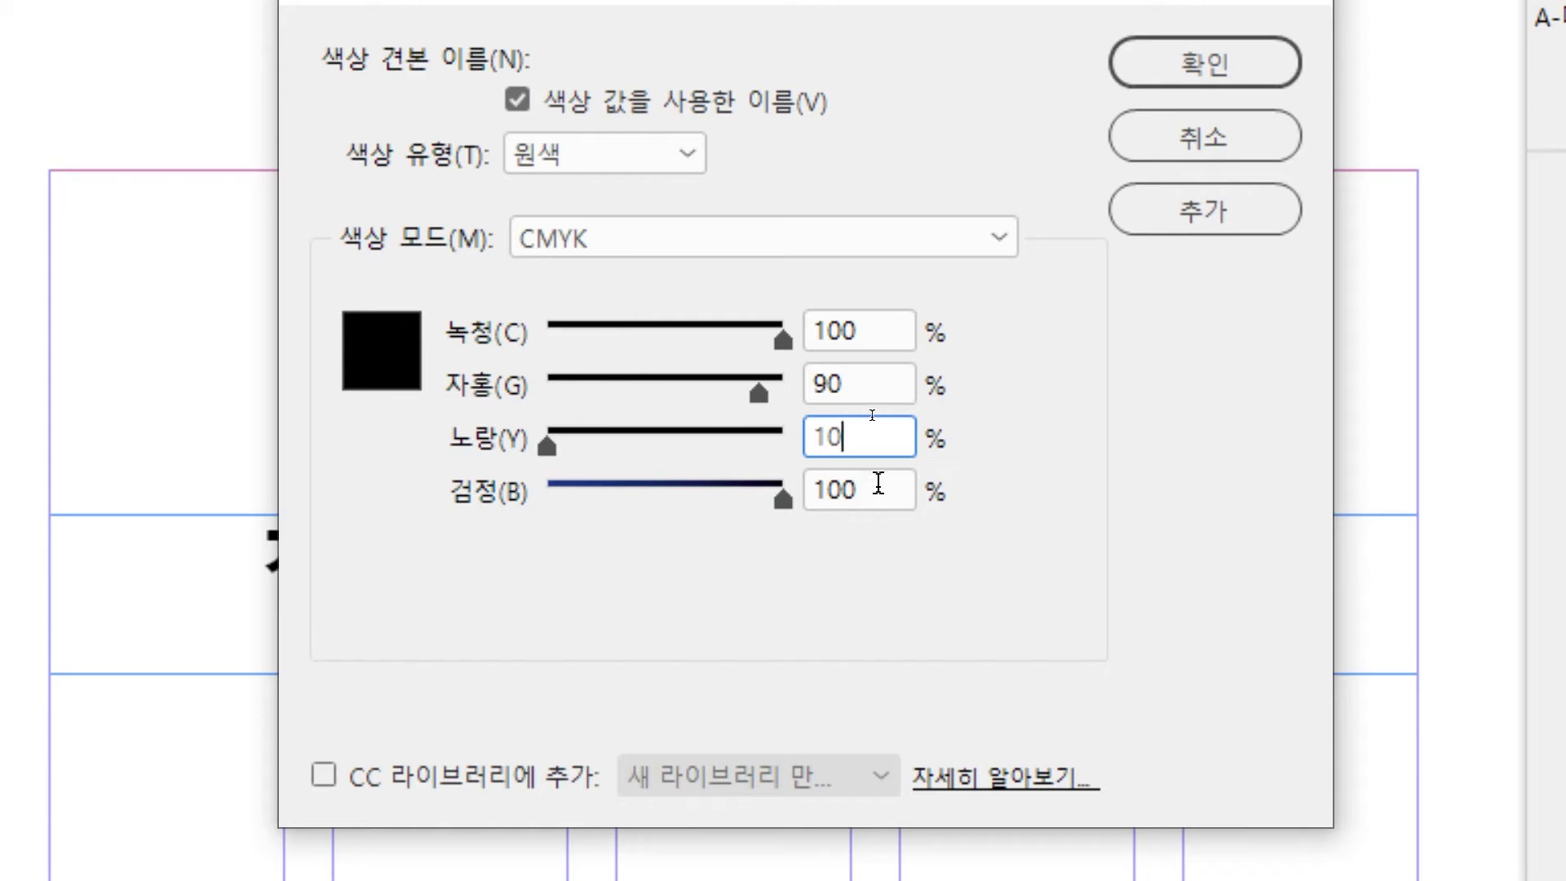
{"action": "key", "text": "Tab"}
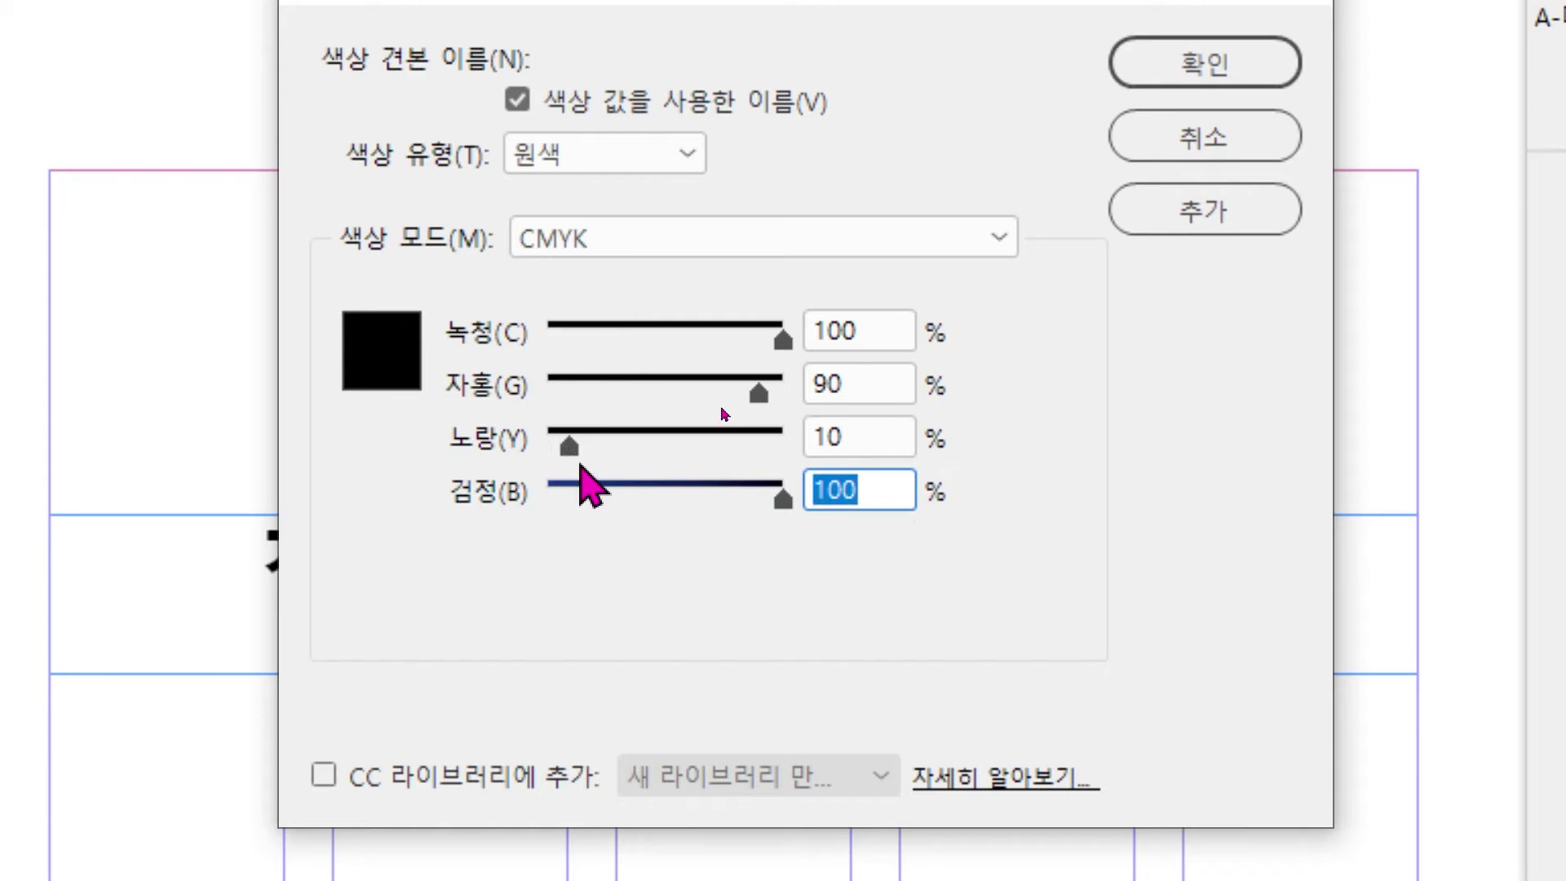
{"action": "type", "text": "0"}
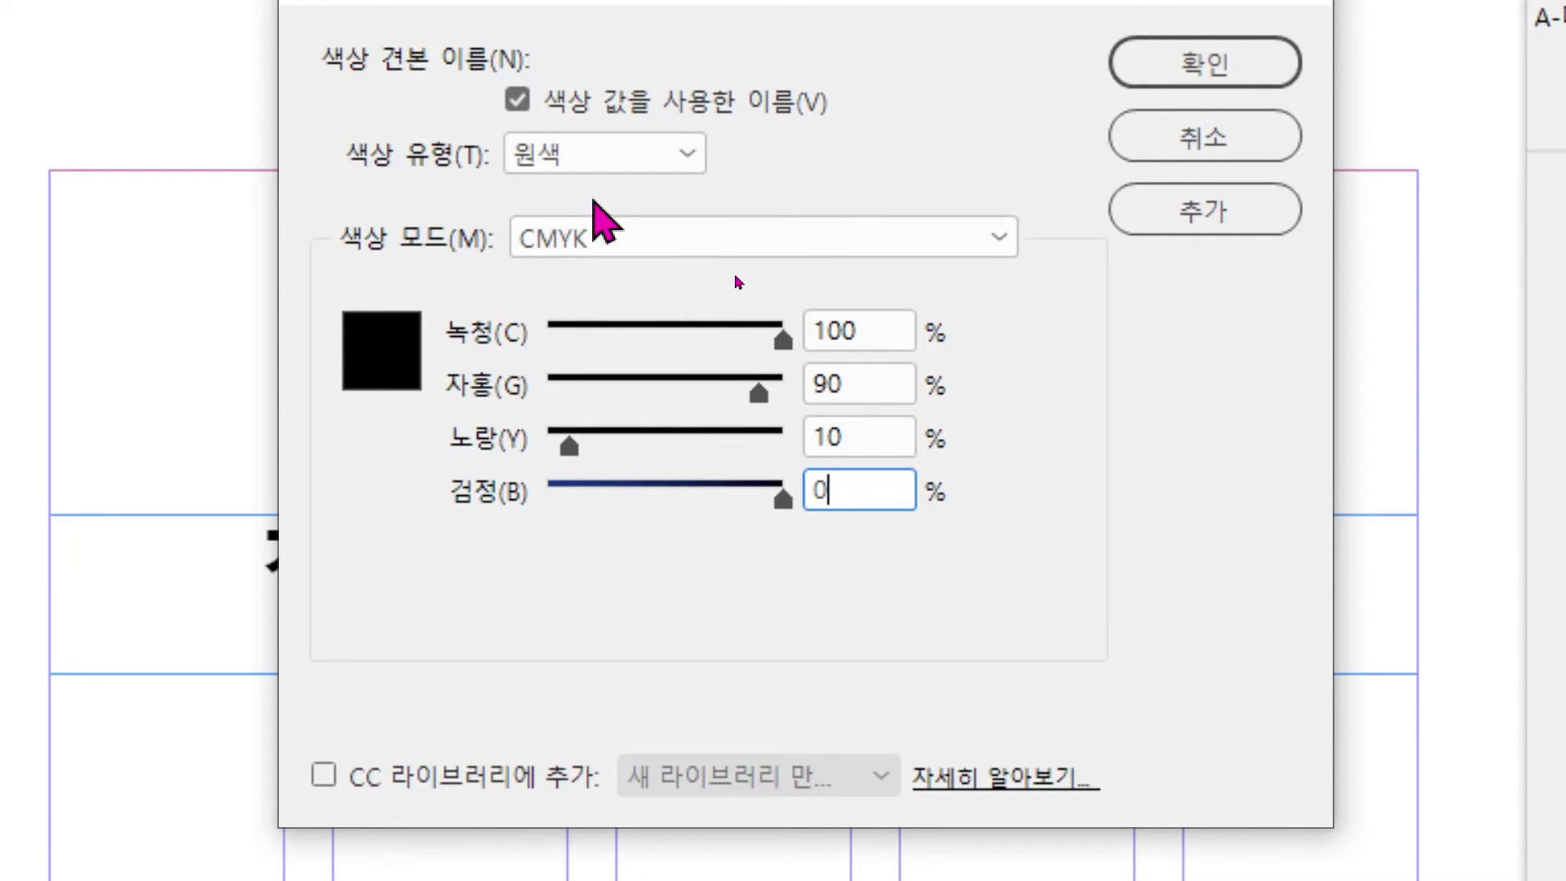
{"action": "left_click", "coordinate": [1182, 116]}
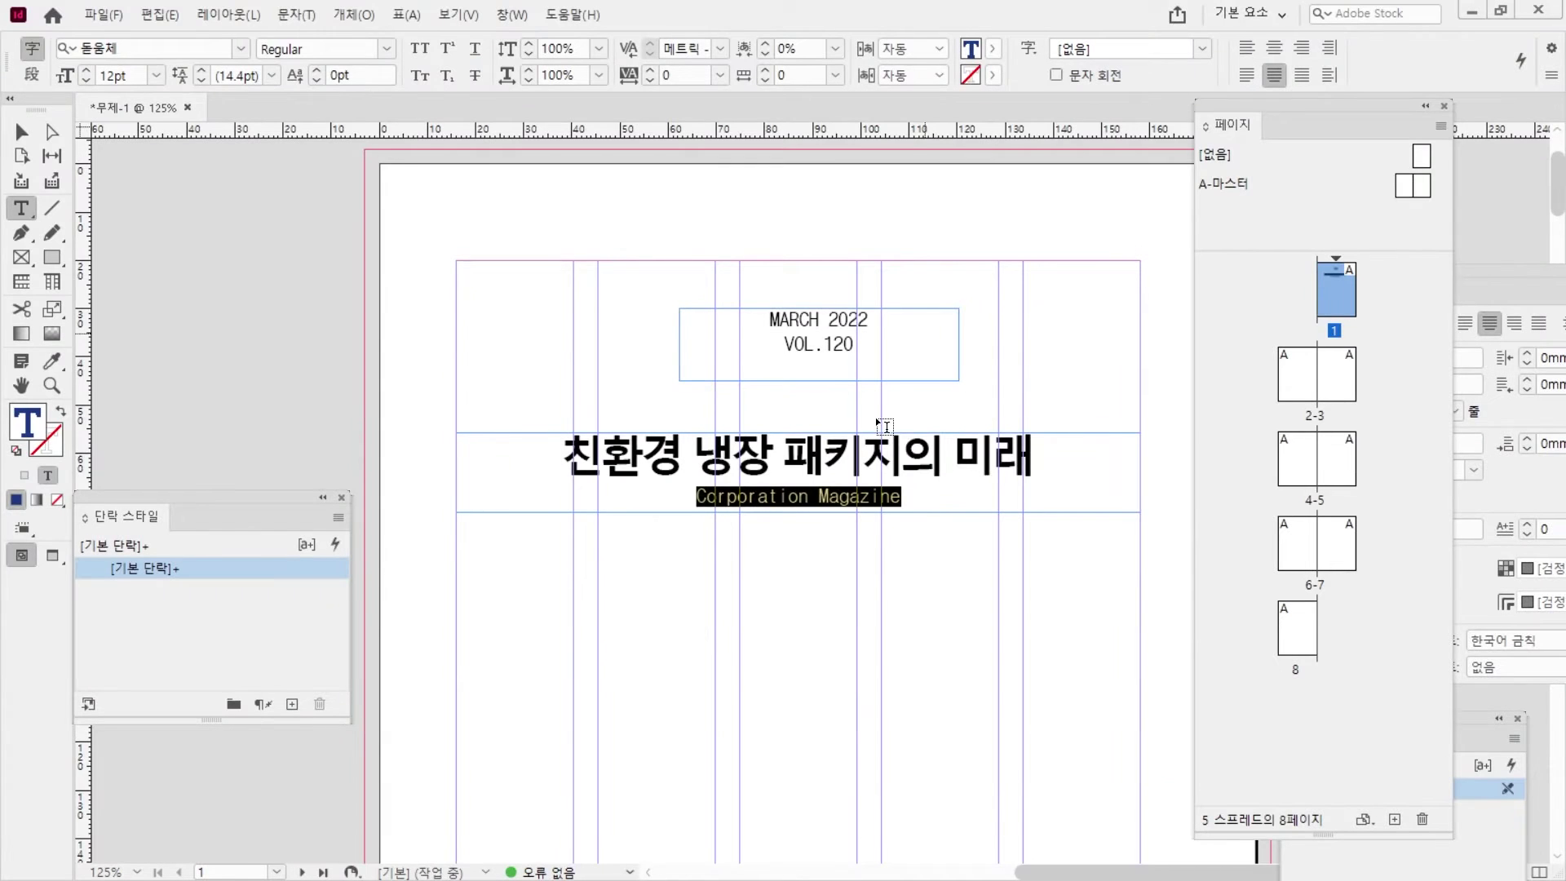
{"action": "left_click", "coordinate": [835, 487]}
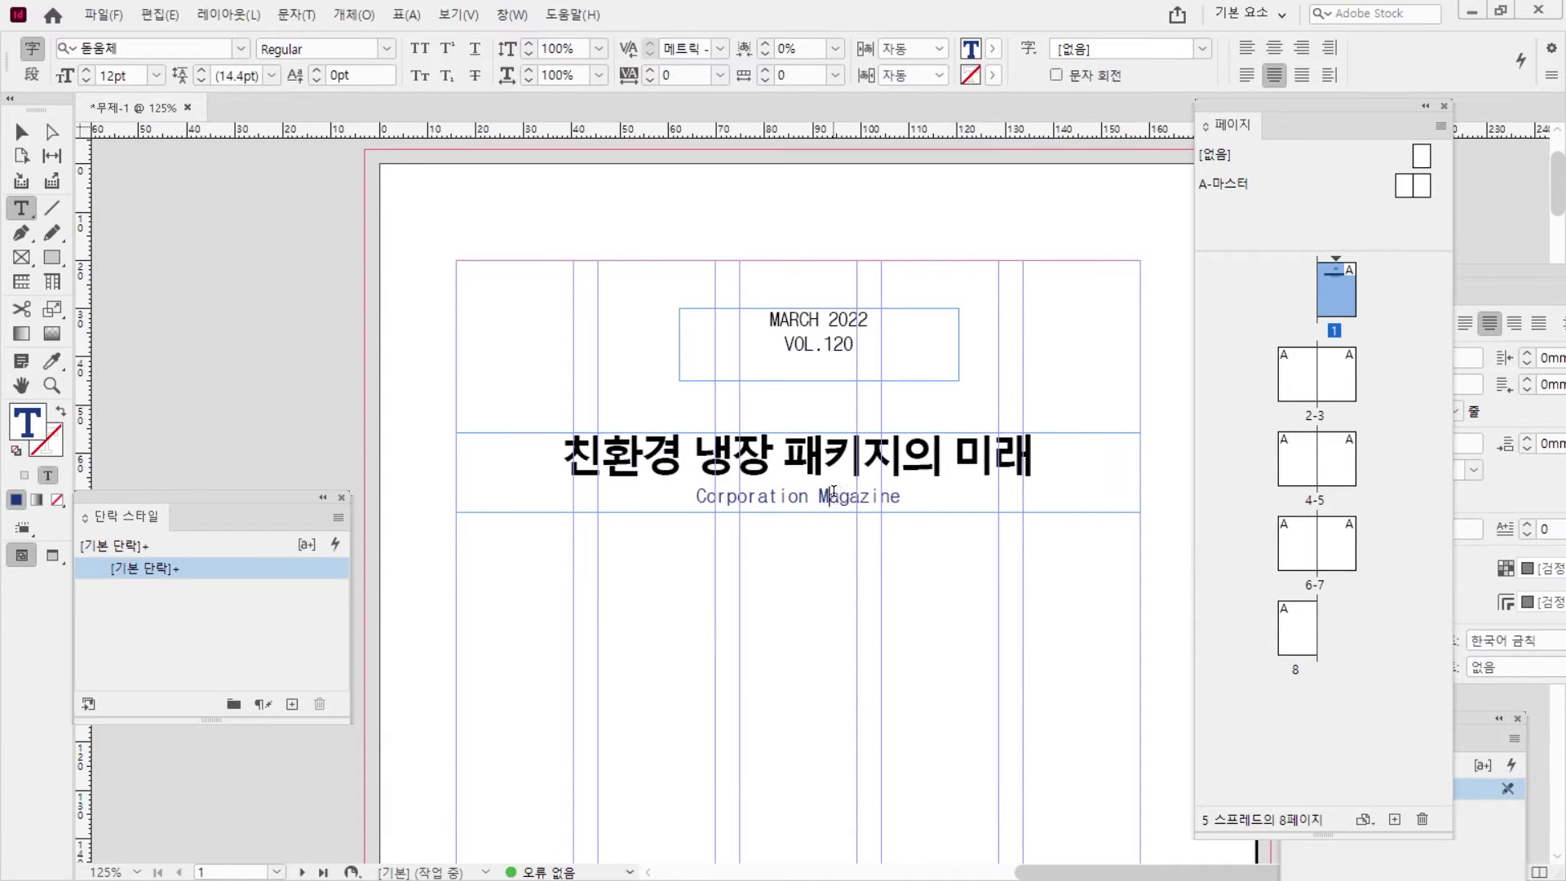
- Check the cover layout in the exam PDF and set the title frame's Y position to 47 mm in InDesign
{"action": "key", "text": "alt+Tab"}
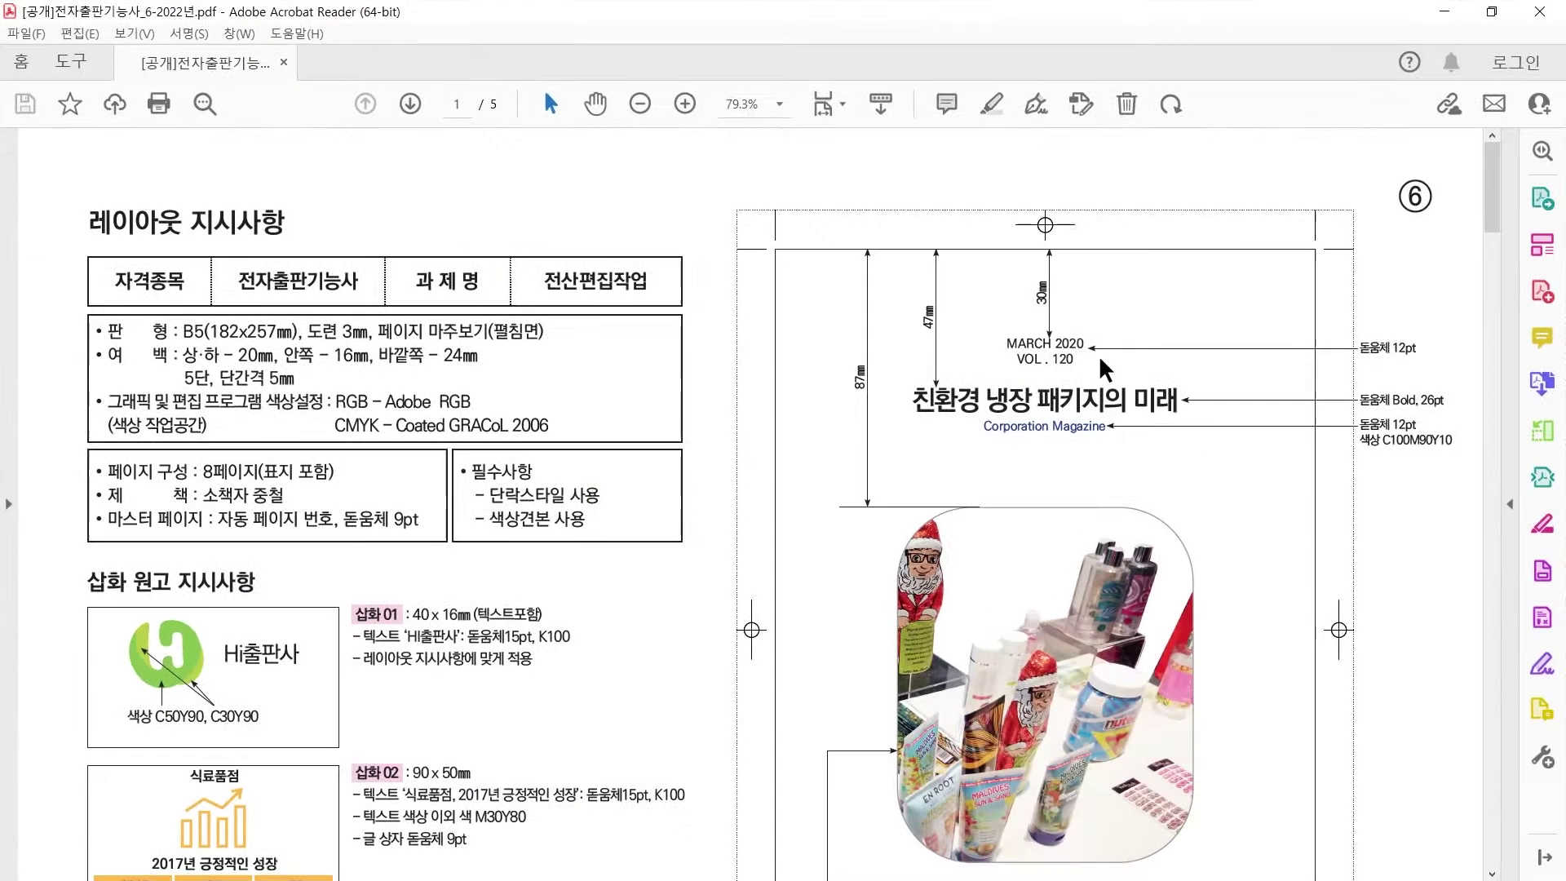
{"action": "left_click_drag", "start_coordinate": [1354, 428], "coordinate": [1469, 455]}
{"action": "key", "text": "alt+Tab"}
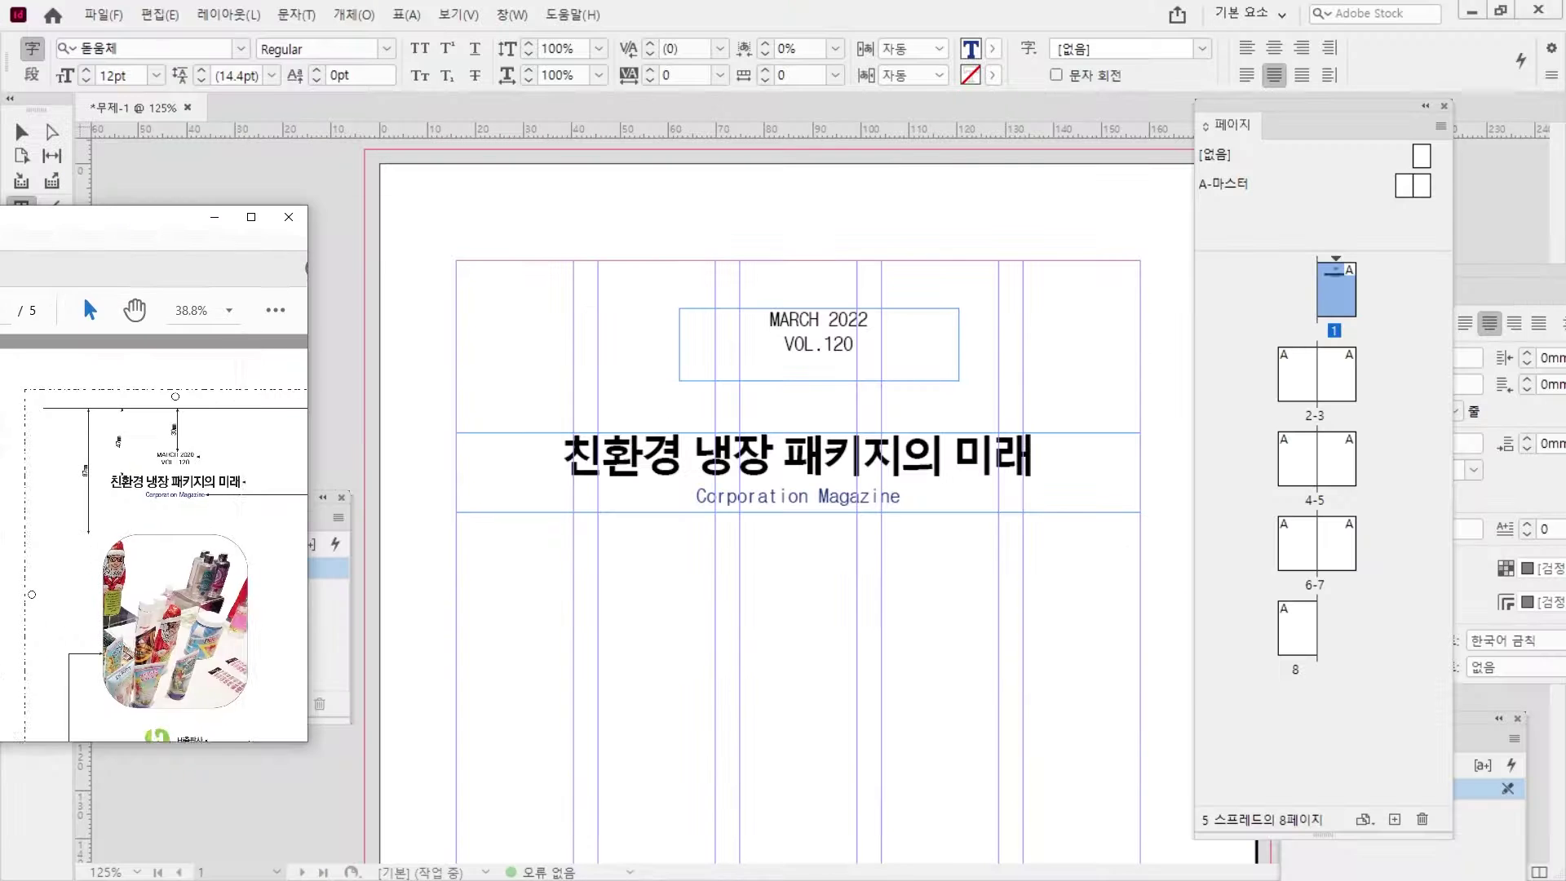
{"action": "left_click", "coordinate": [15, 129]}
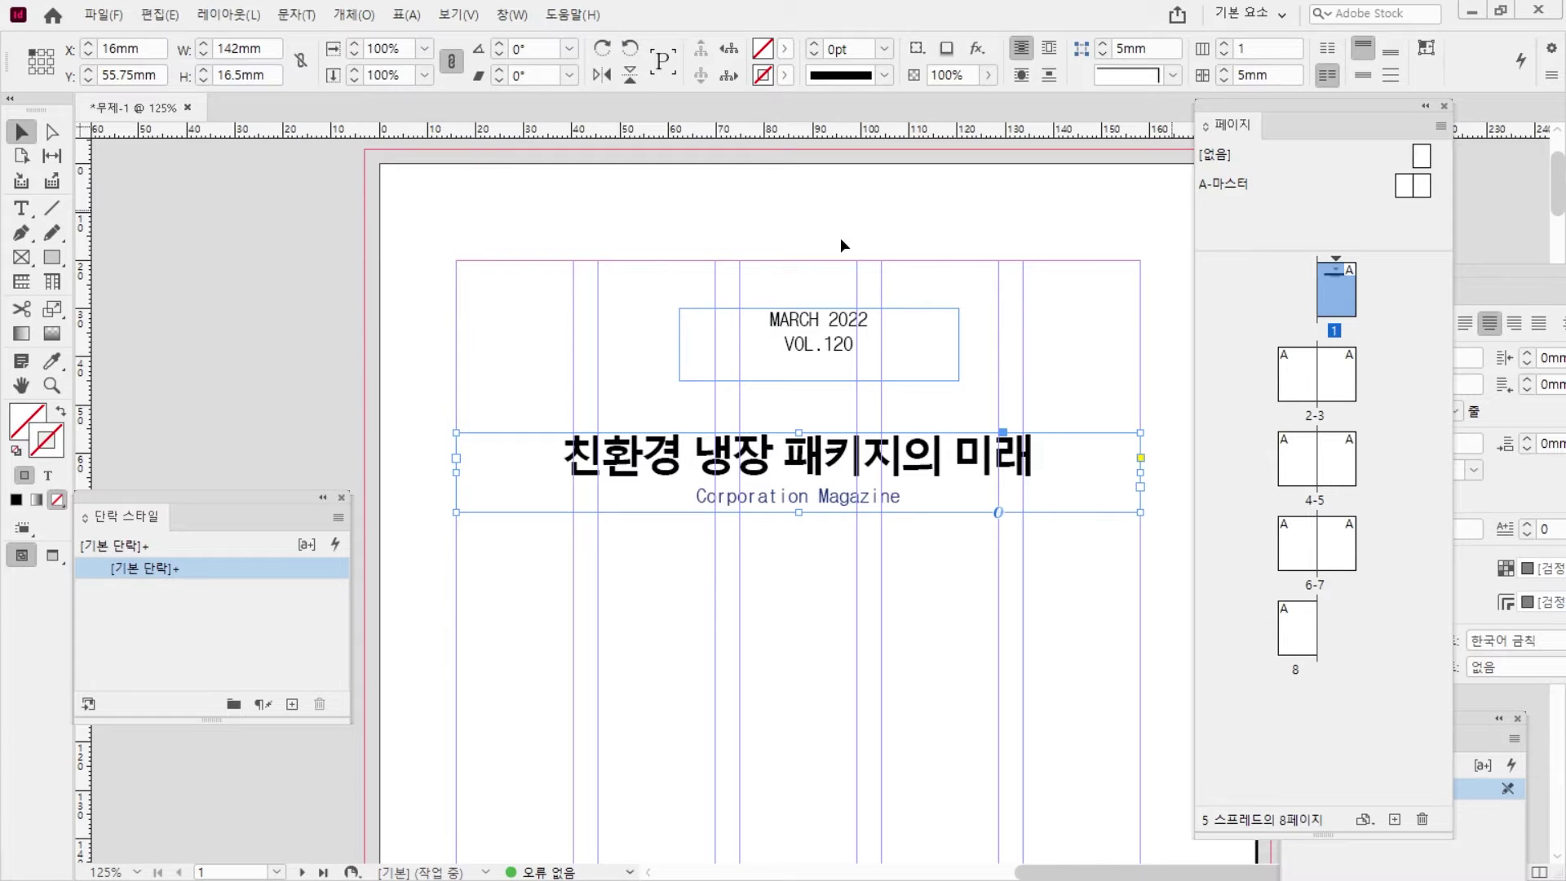
{"action": "double_click", "coordinate": [141, 72]}
{"action": "type", "text": "47"}
{"action": "key", "text": "Return"}
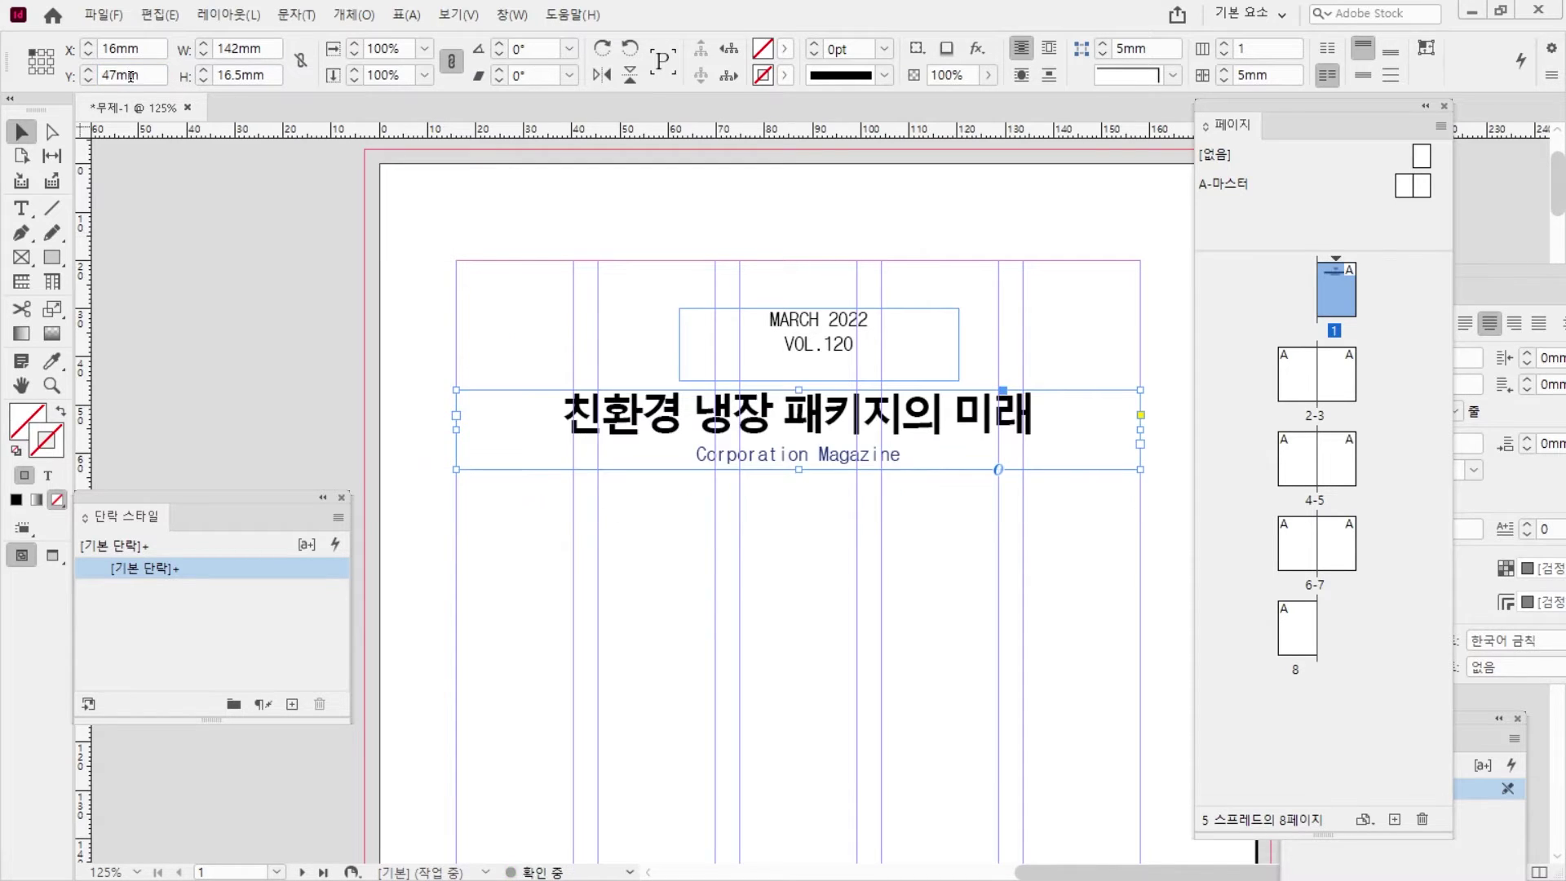
{"action": "left_click", "coordinate": [900, 618]}
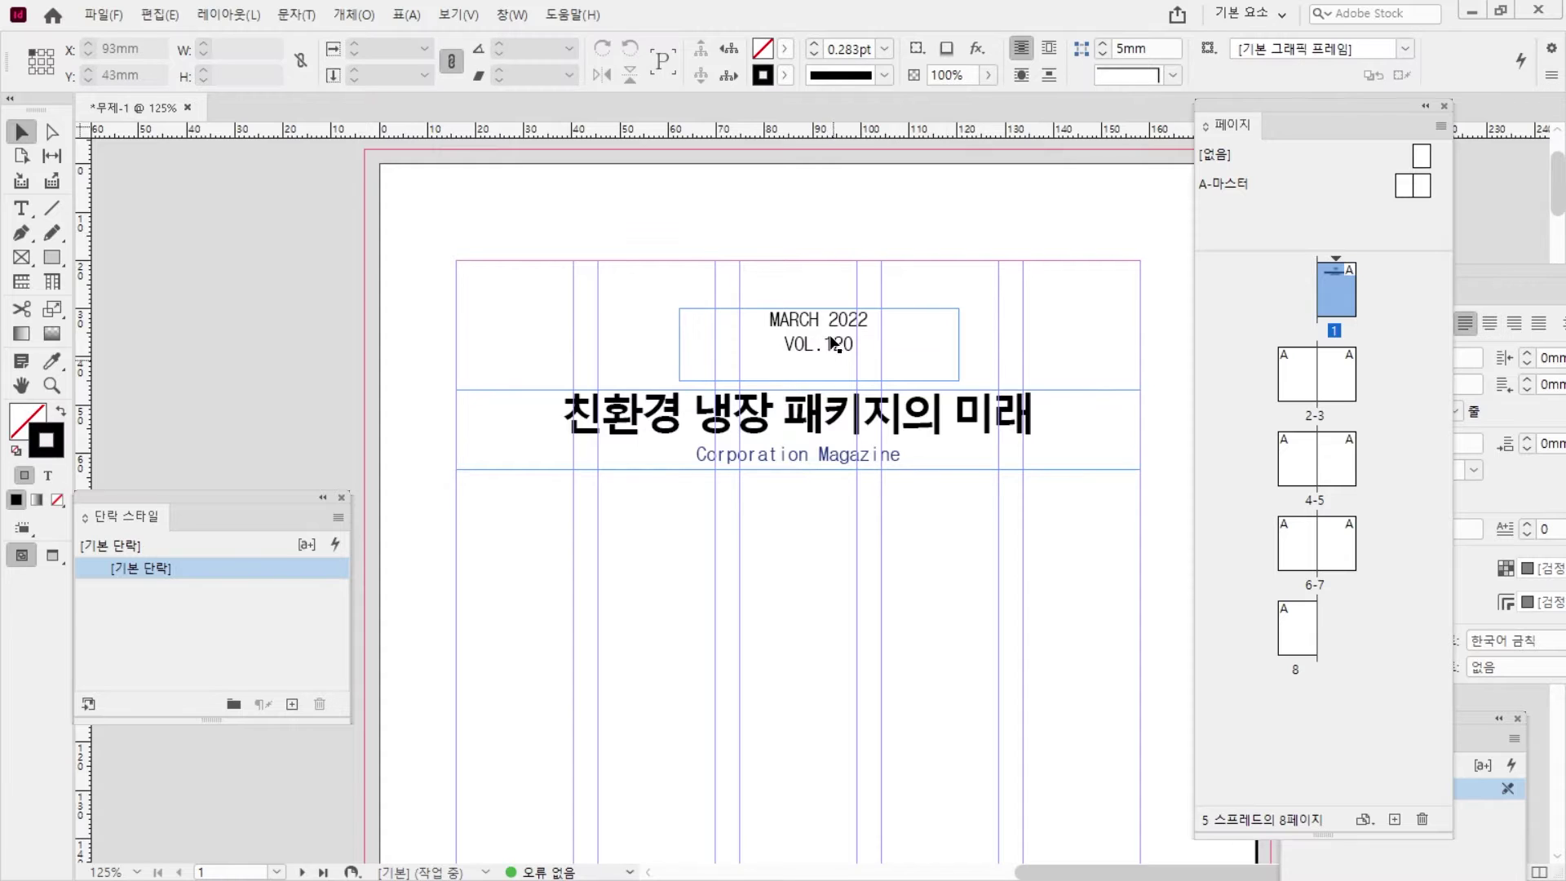
- Examine the 사진 01 photo instructions below the front cover layout in the exam PDF in Acrobat Reader
{"action": "scroll", "coordinate": [796, 542], "scroll_direction": "down", "scroll_amount": 1}
{"action": "scroll", "coordinate": [794, 536], "scroll_direction": "down", "scroll_amount": 2}
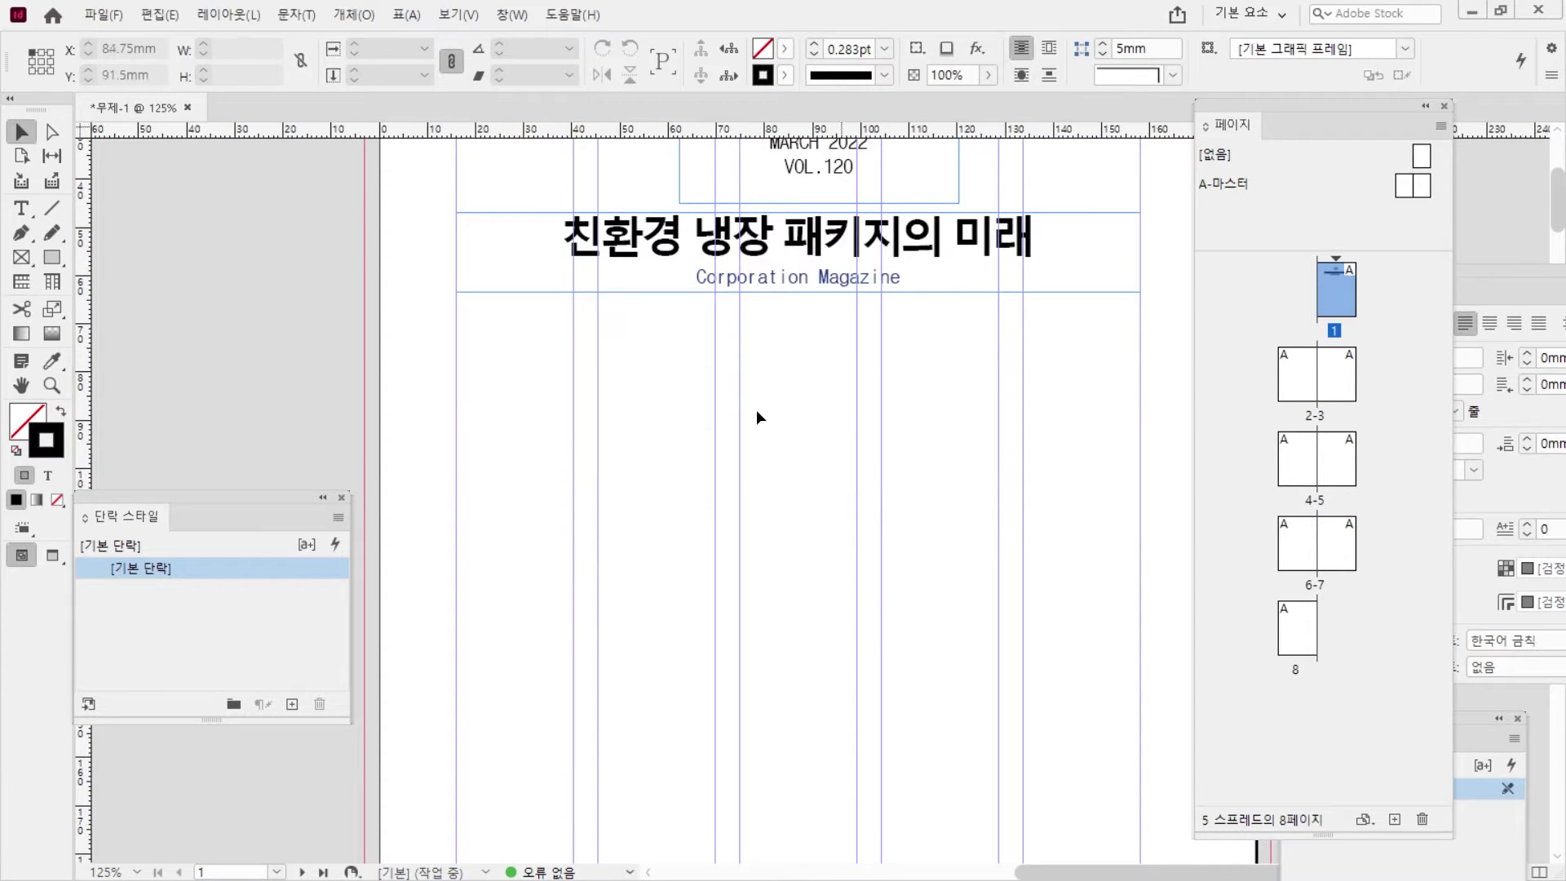
{"action": "left_click_drag", "start_coordinate": [0, 195], "coordinate": [939, 2]}
{"action": "scroll", "coordinate": [1042, 559], "scroll_direction": "down", "scroll_amount": 4}
{"action": "scroll", "coordinate": [1068, 828], "scroll_direction": "down", "scroll_amount": 2}
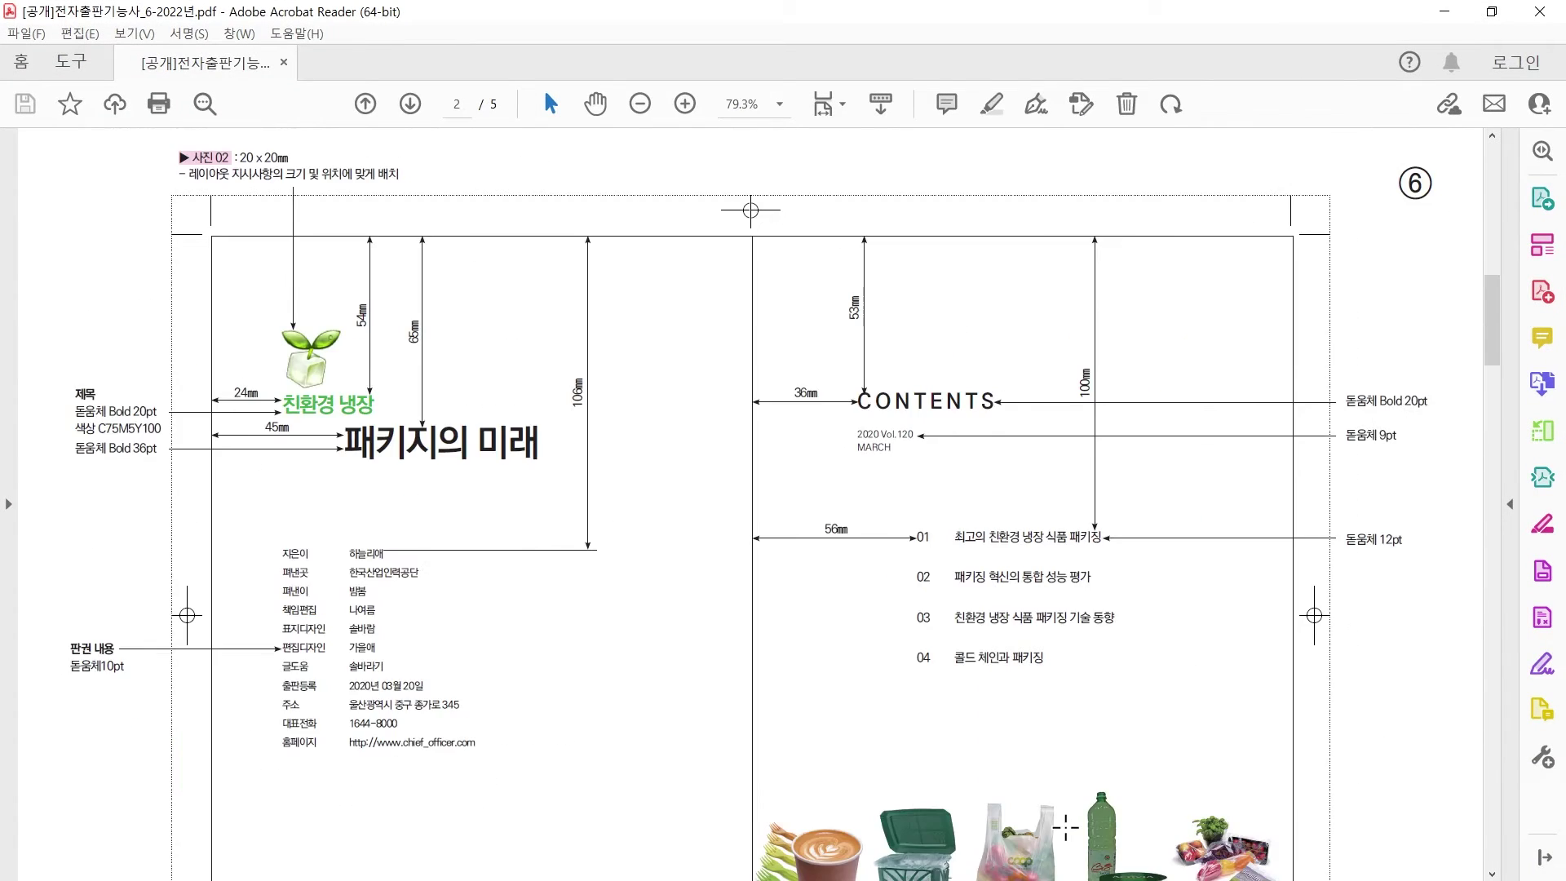
{"action": "scroll", "coordinate": [1068, 828], "scroll_direction": "up", "scroll_amount": 1}
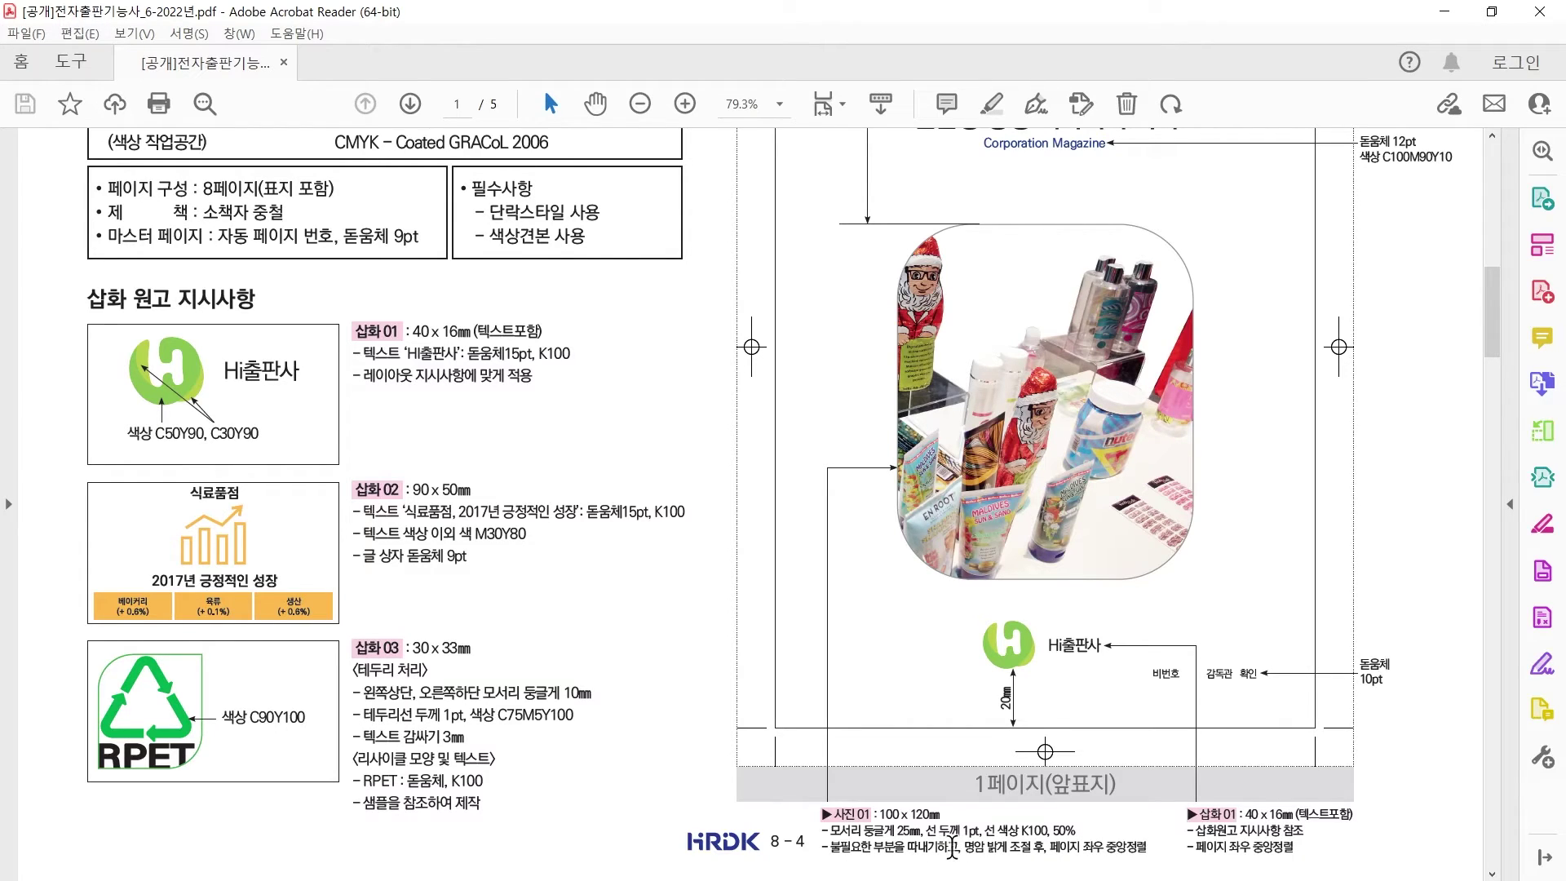
{"action": "left_click_drag", "start_coordinate": [968, 844], "coordinate": [1029, 843]}
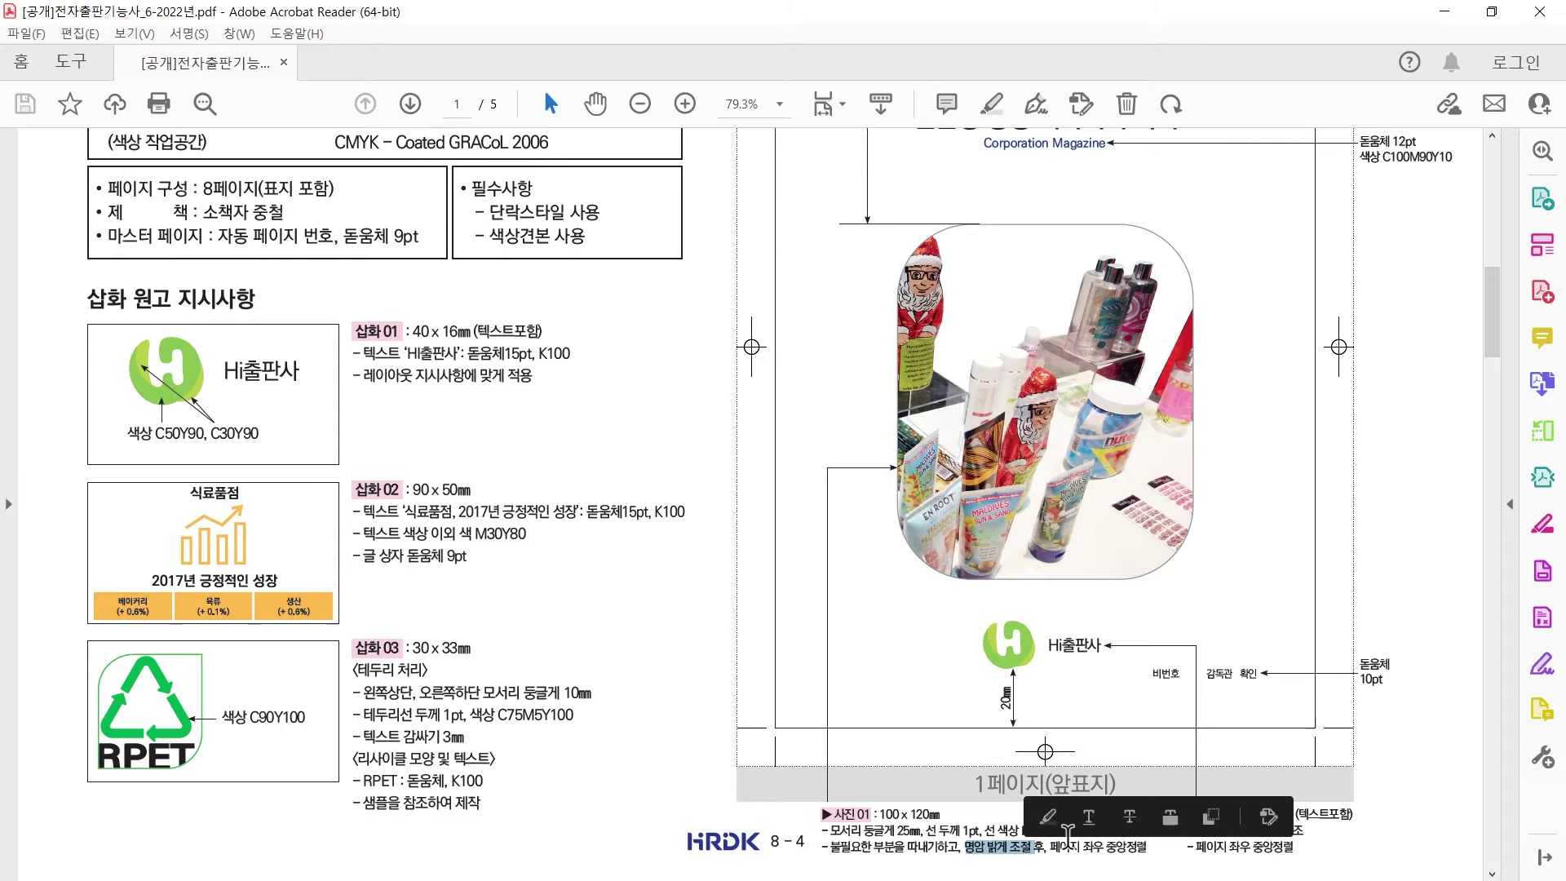
{"action": "left_click", "coordinate": [1079, 842]}
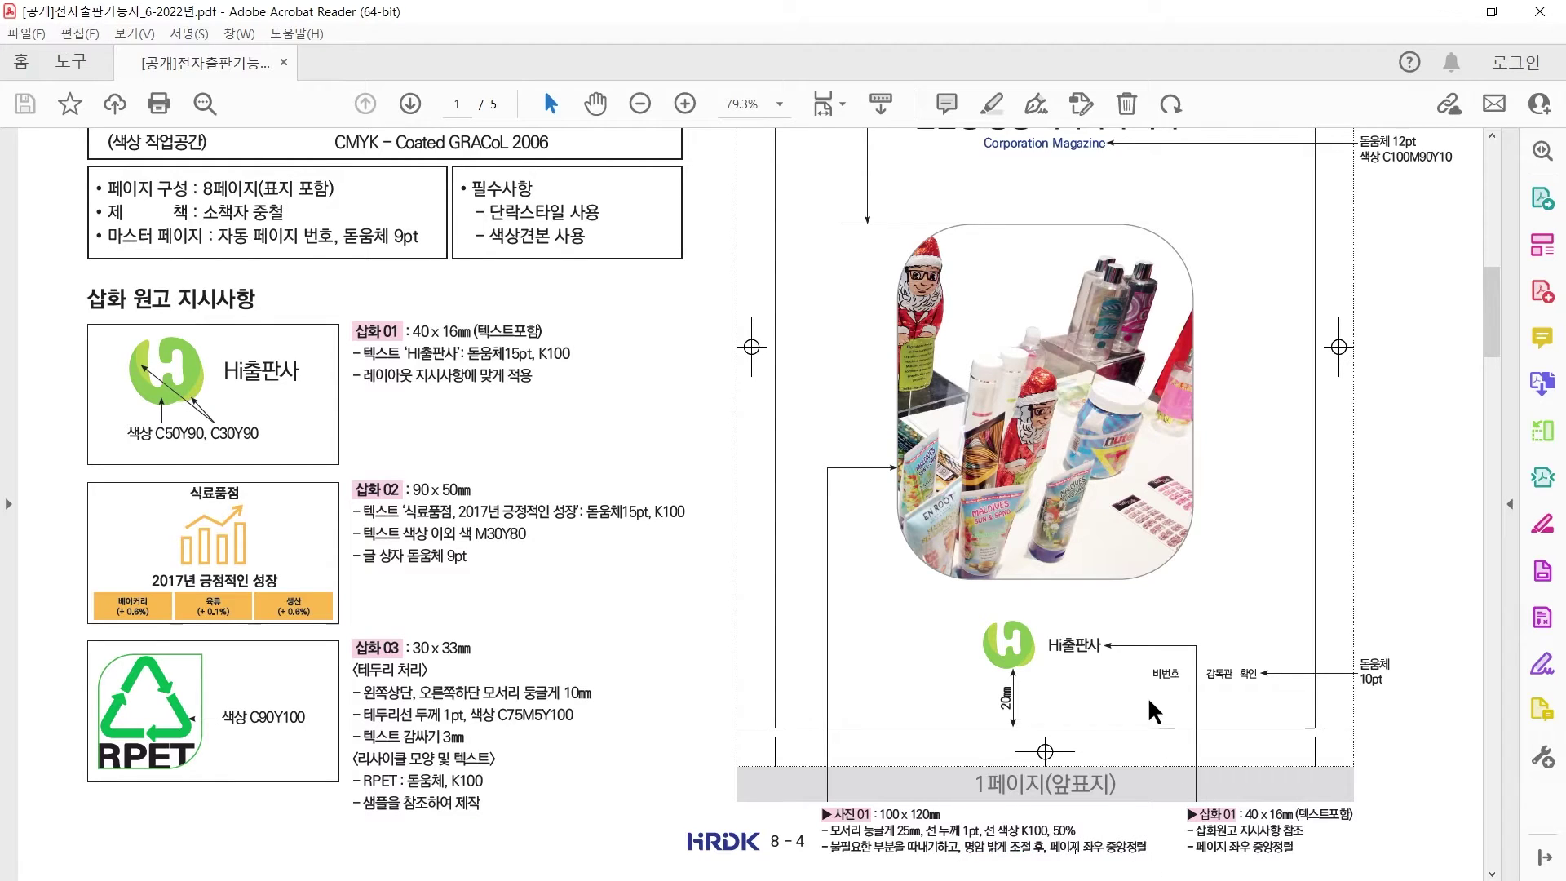
{"action": "left_click_drag", "start_coordinate": [966, 846], "coordinate": [1027, 856]}
{"action": "left_click", "coordinate": [1014, 856]}
- Switch to Photoshop and open the cover photo 사진01.jpg
{"action": "left_click_drag", "start_coordinate": [728, 7], "coordinate": [0, 146]}
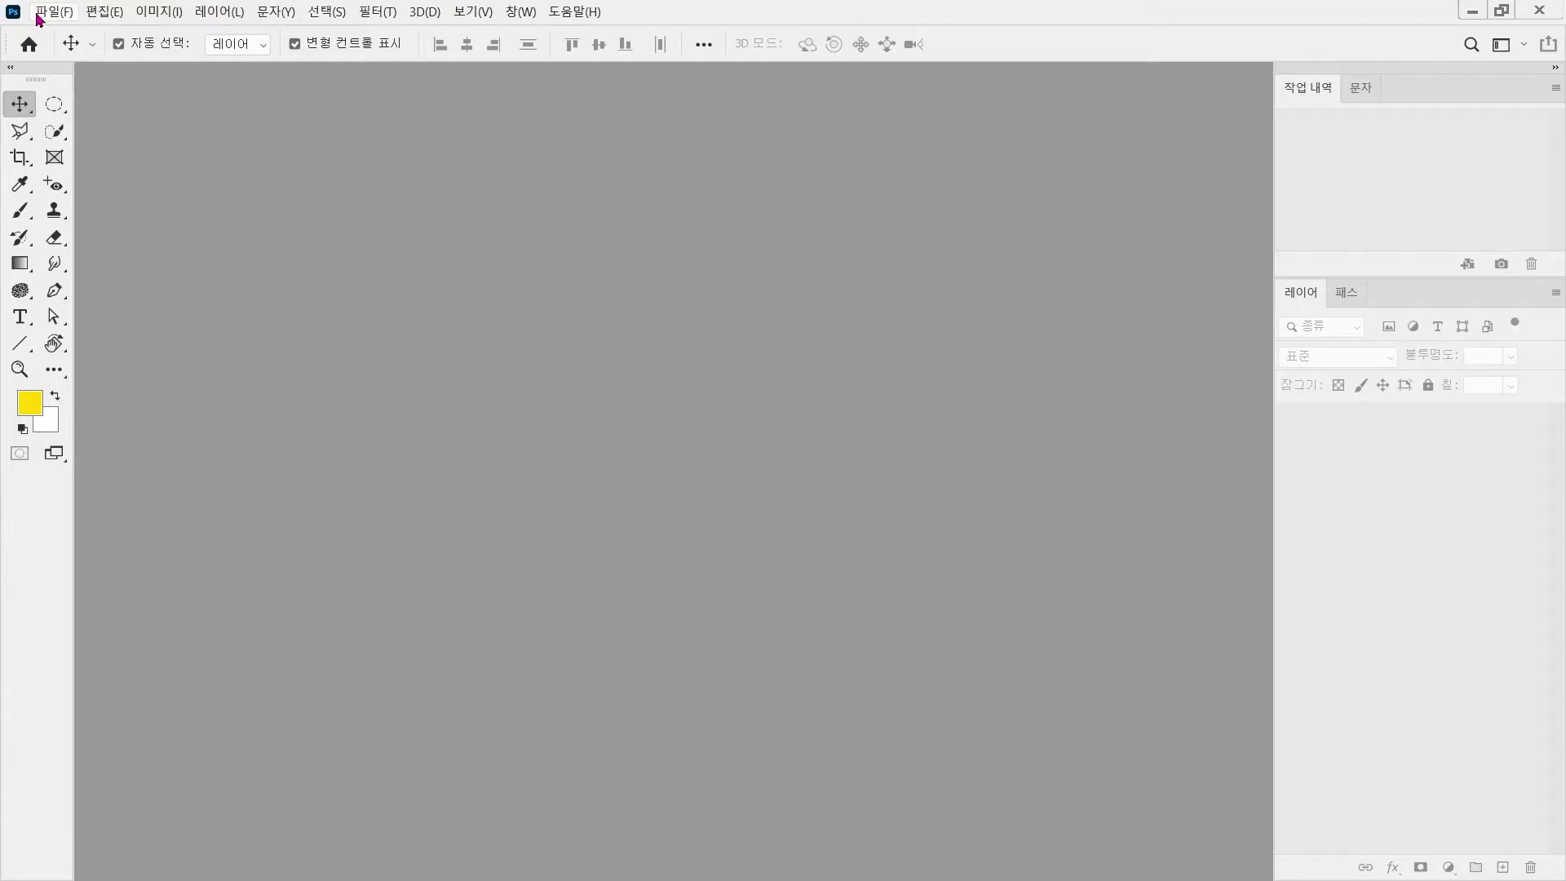
{"action": "left_click", "coordinate": [39, 15]}
{"action": "left_click", "coordinate": [63, 50]}
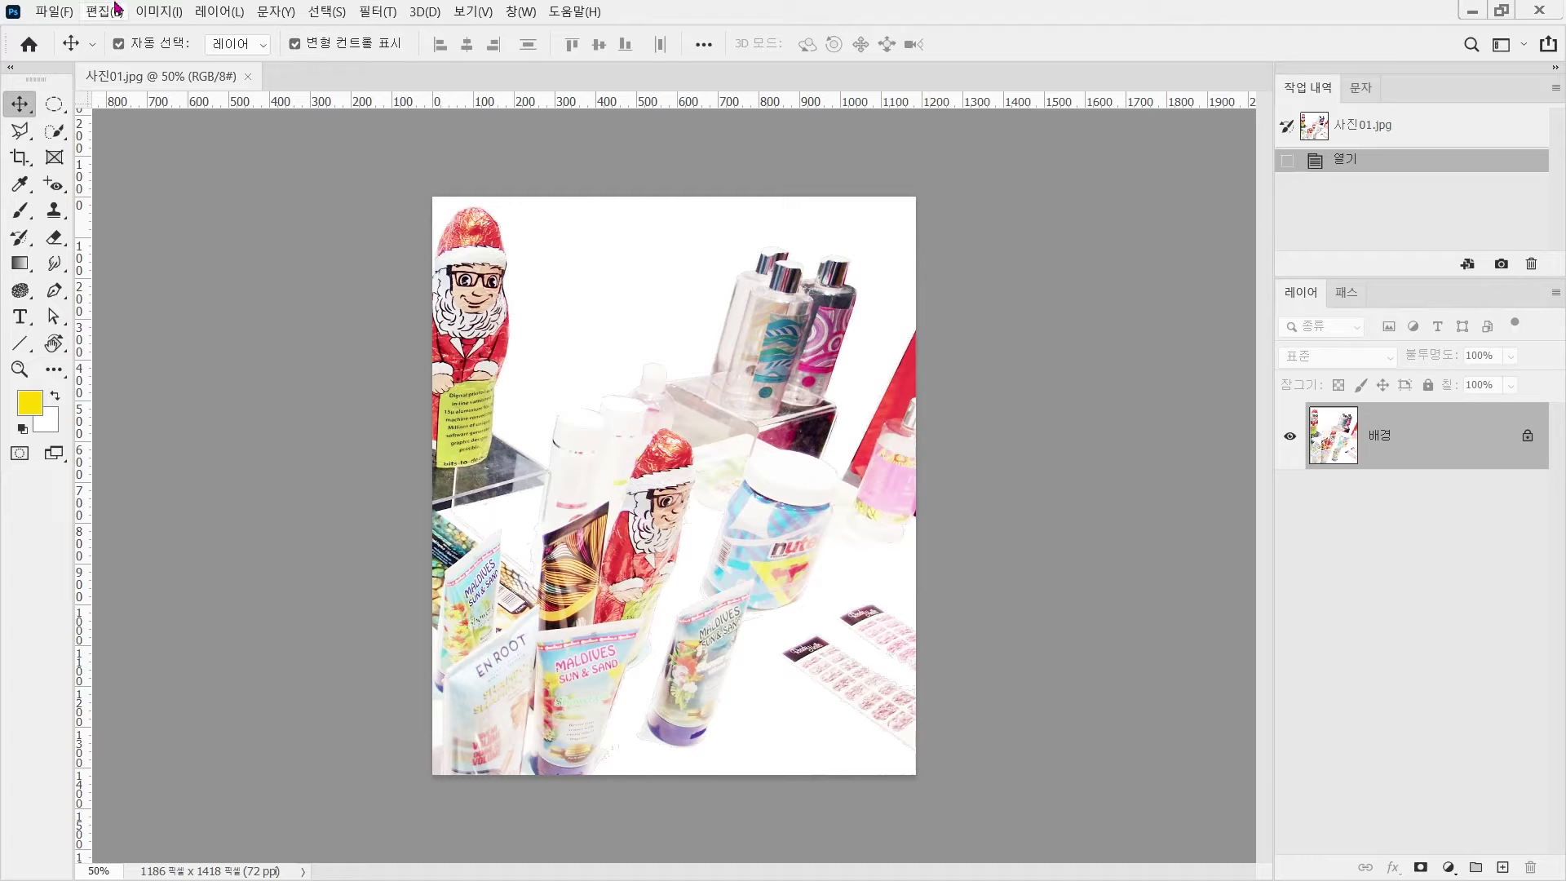
- Brighten the cover photo with a Curves adjustment by raising the middle of the RGB curve
{"action": "left_click", "coordinate": [167, 15]}
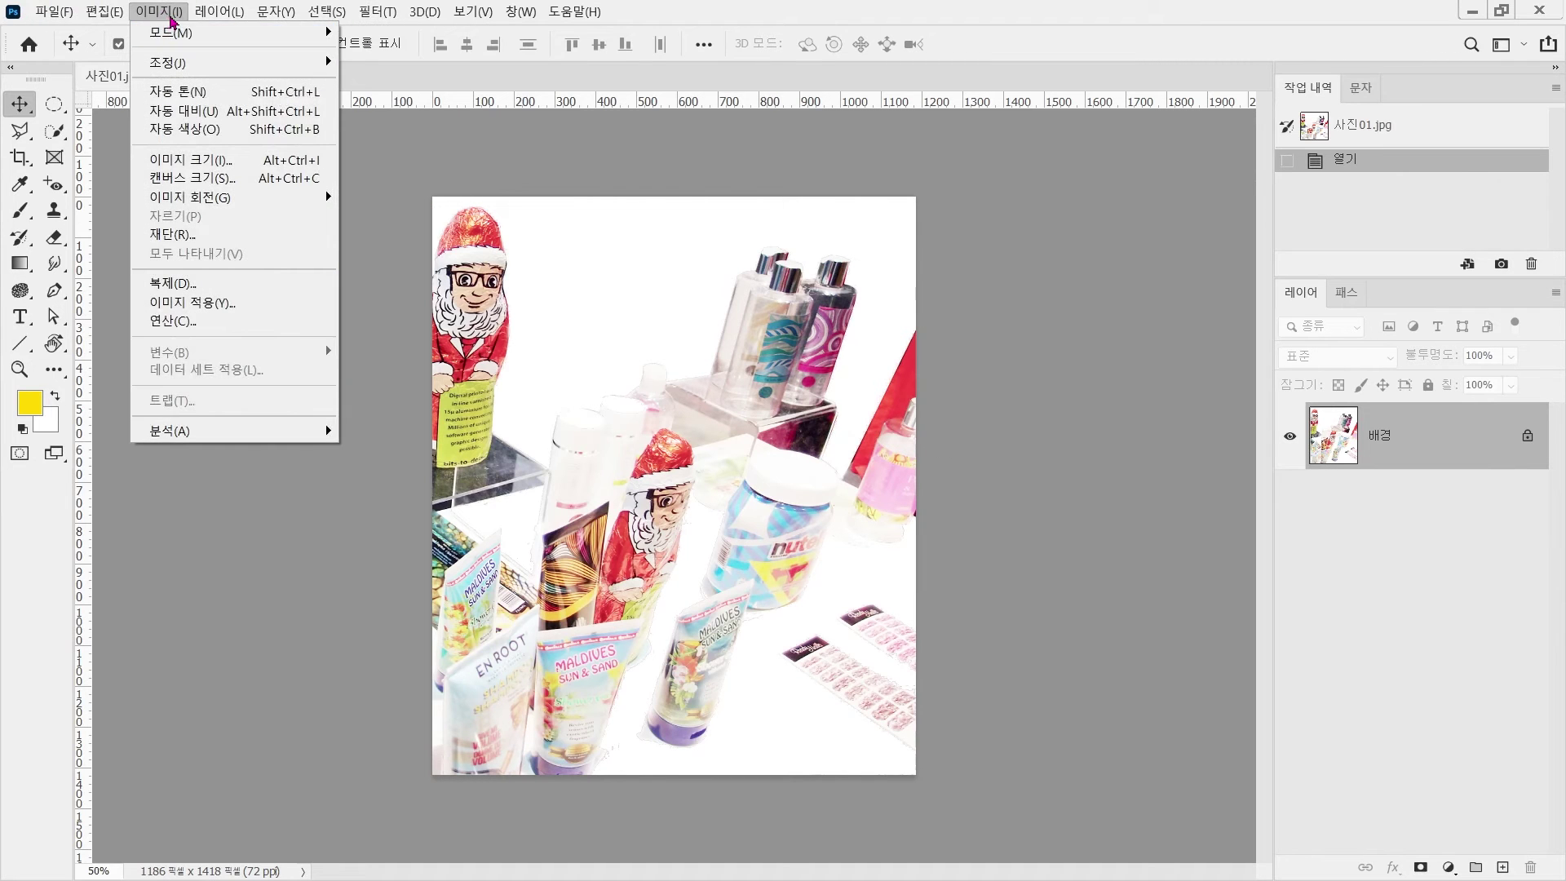
{"action": "mouse_move", "coordinate": [317, 64]}
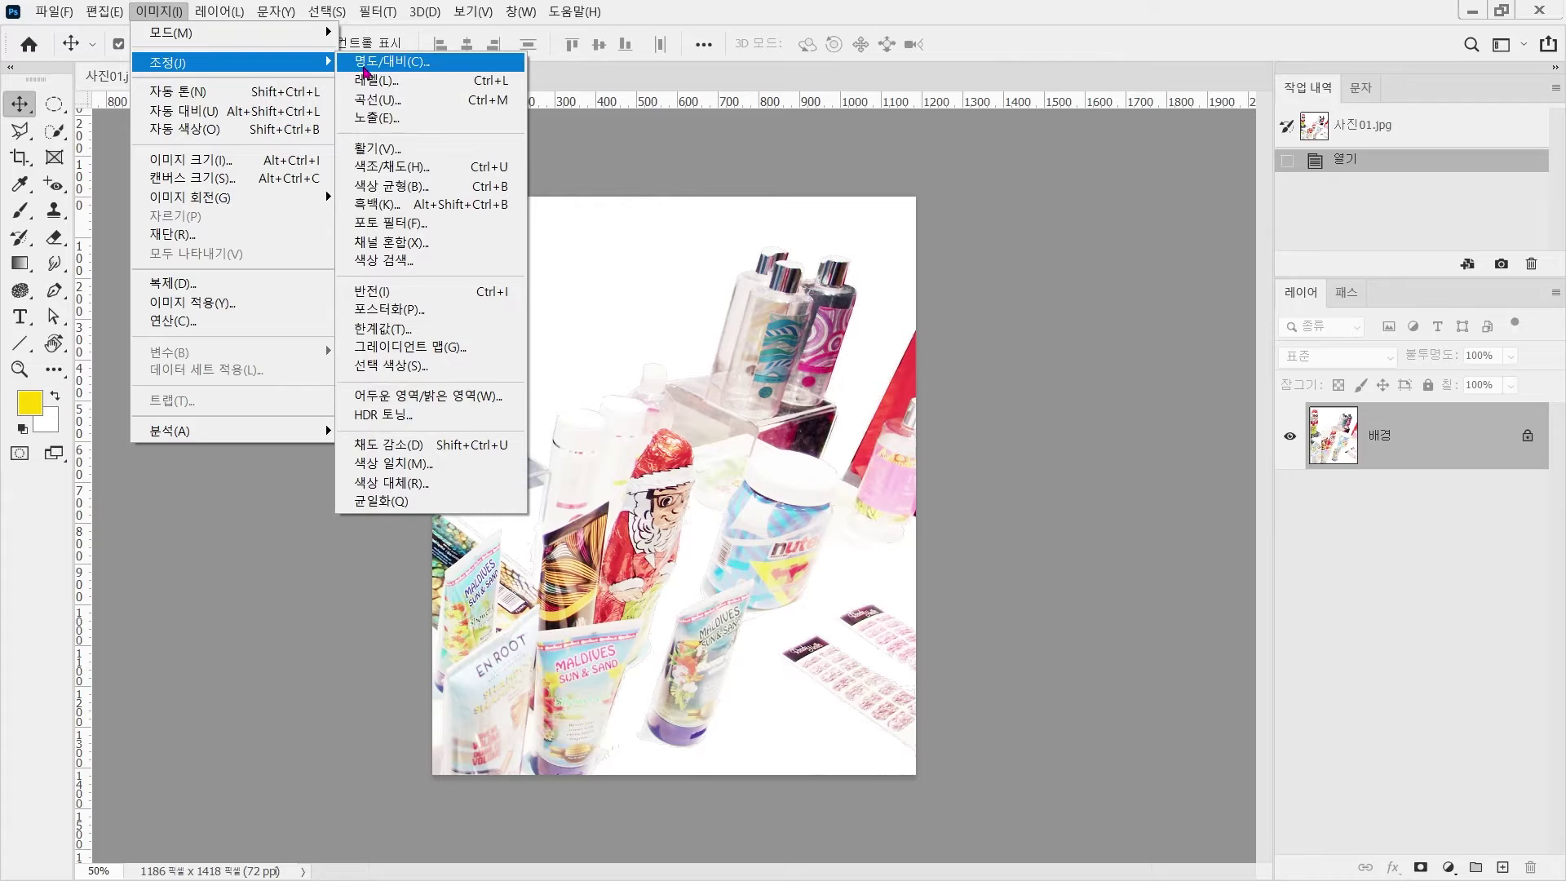
{"action": "left_click", "coordinate": [460, 101]}
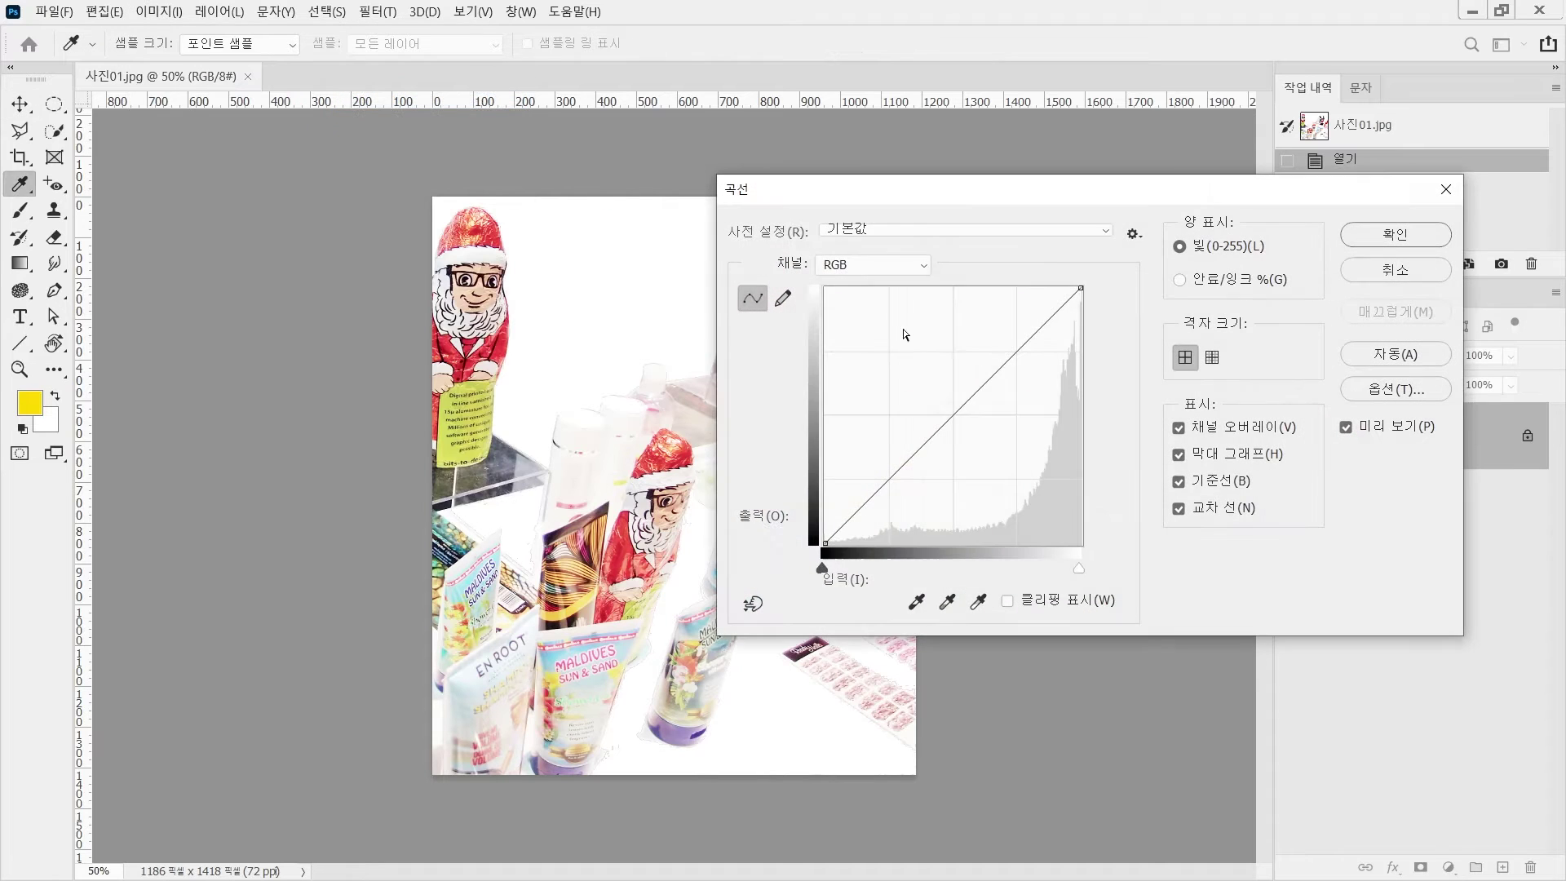
{"action": "left_click_drag", "start_coordinate": [969, 360], "coordinate": [993, 363]}
{"action": "left_click", "coordinate": [1372, 235]}
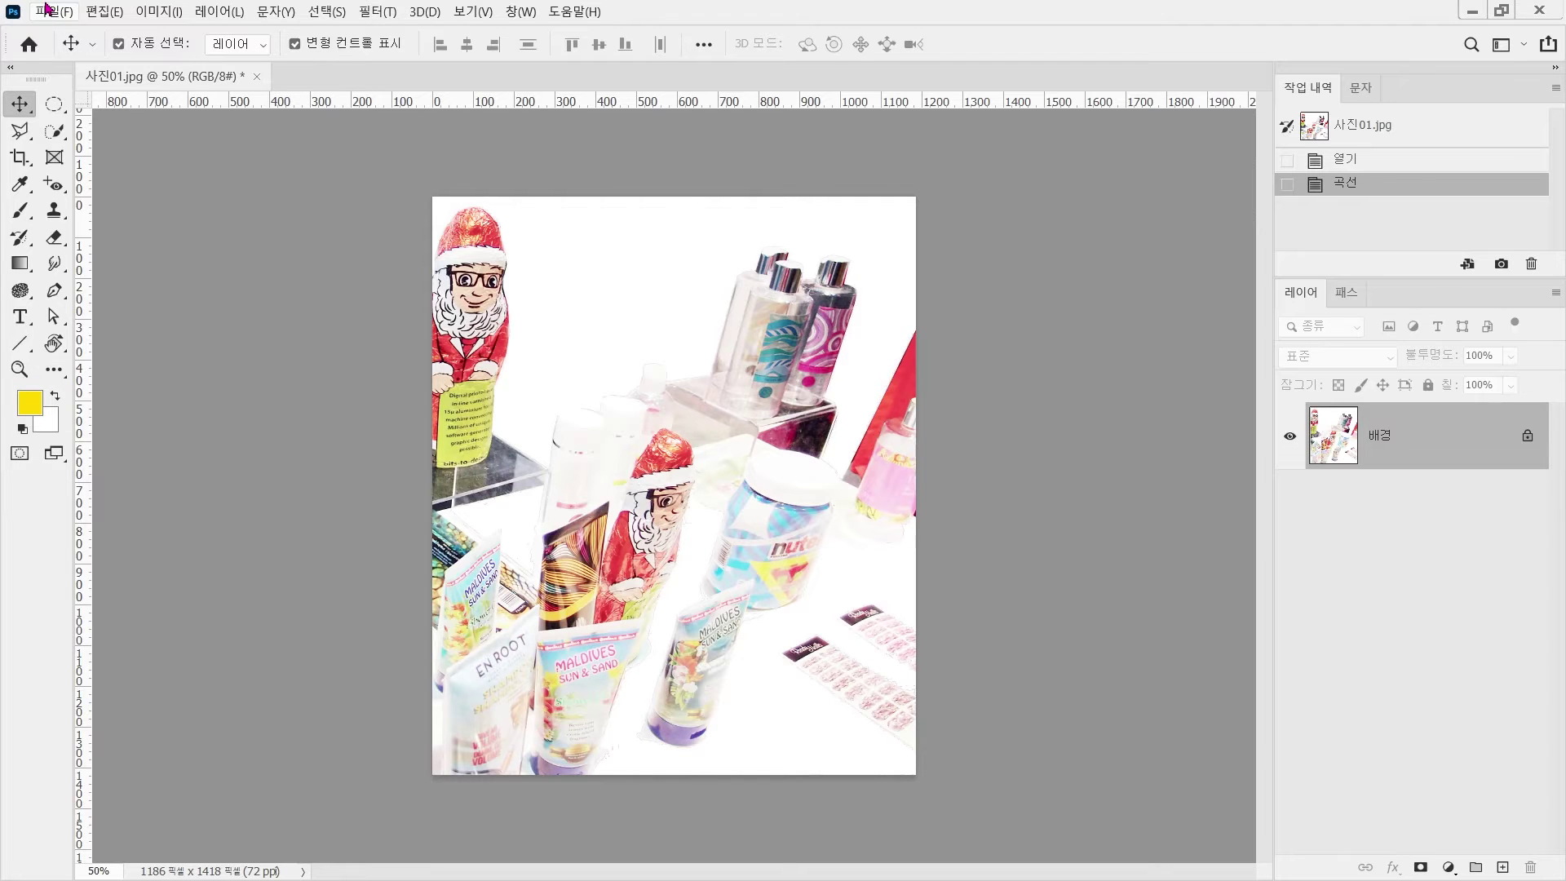
- Save the brightened cover photo as a Photoshop-format copy named 사진01.psd in the 공개문제6 folder
{"action": "left_click", "coordinate": [46, 10]}
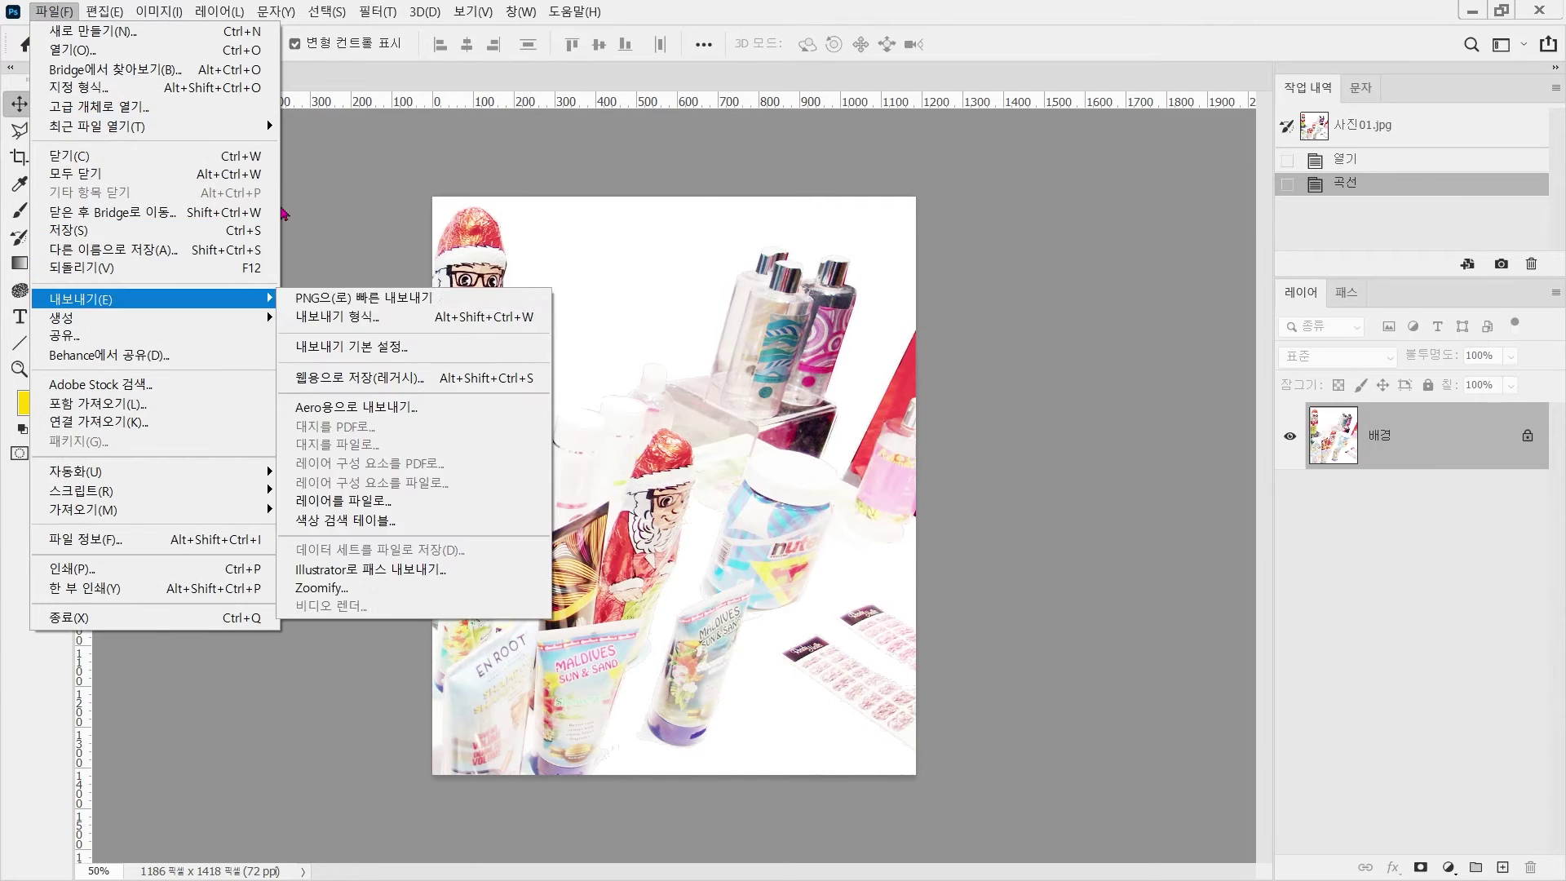
{"action": "left_click", "coordinate": [193, 249]}
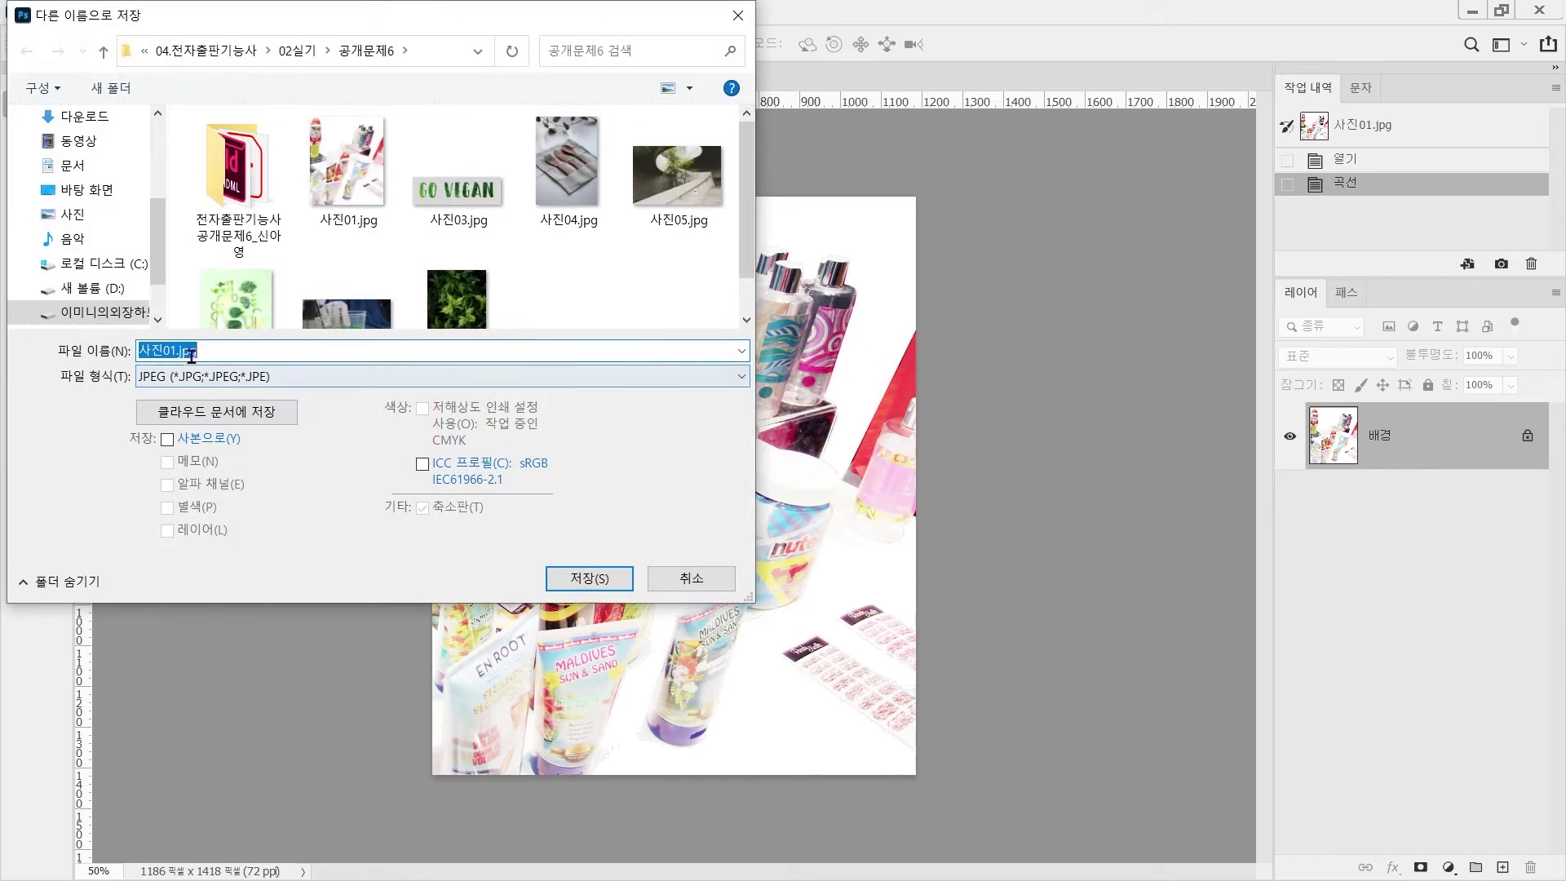
{"action": "left_click", "coordinate": [200, 375]}
{"action": "left_click", "coordinate": [200, 395]}
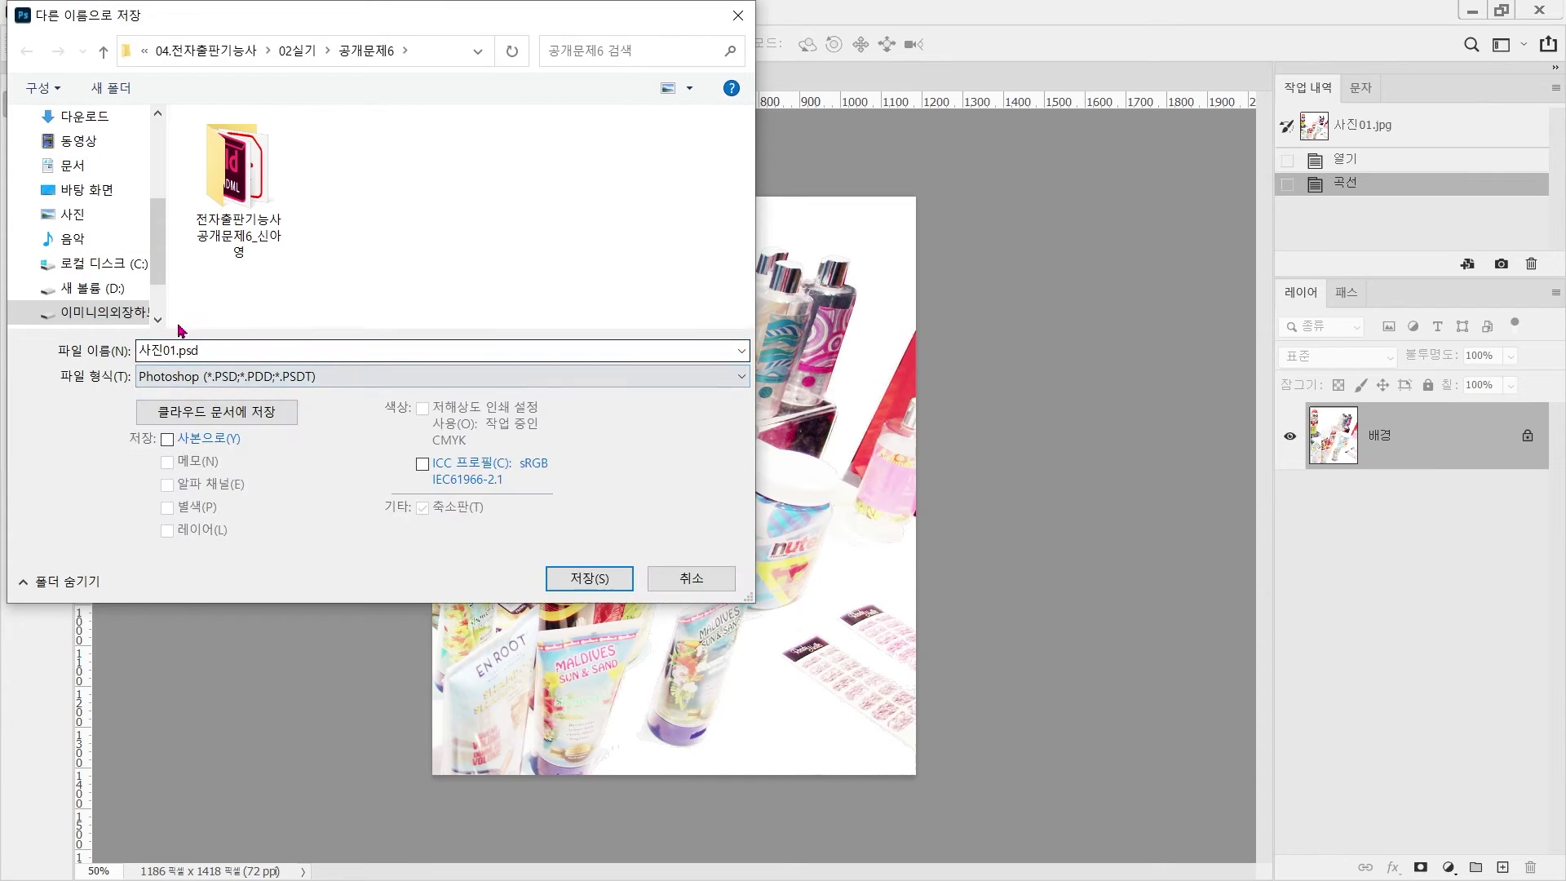
{"action": "left_click", "coordinate": [587, 580]}
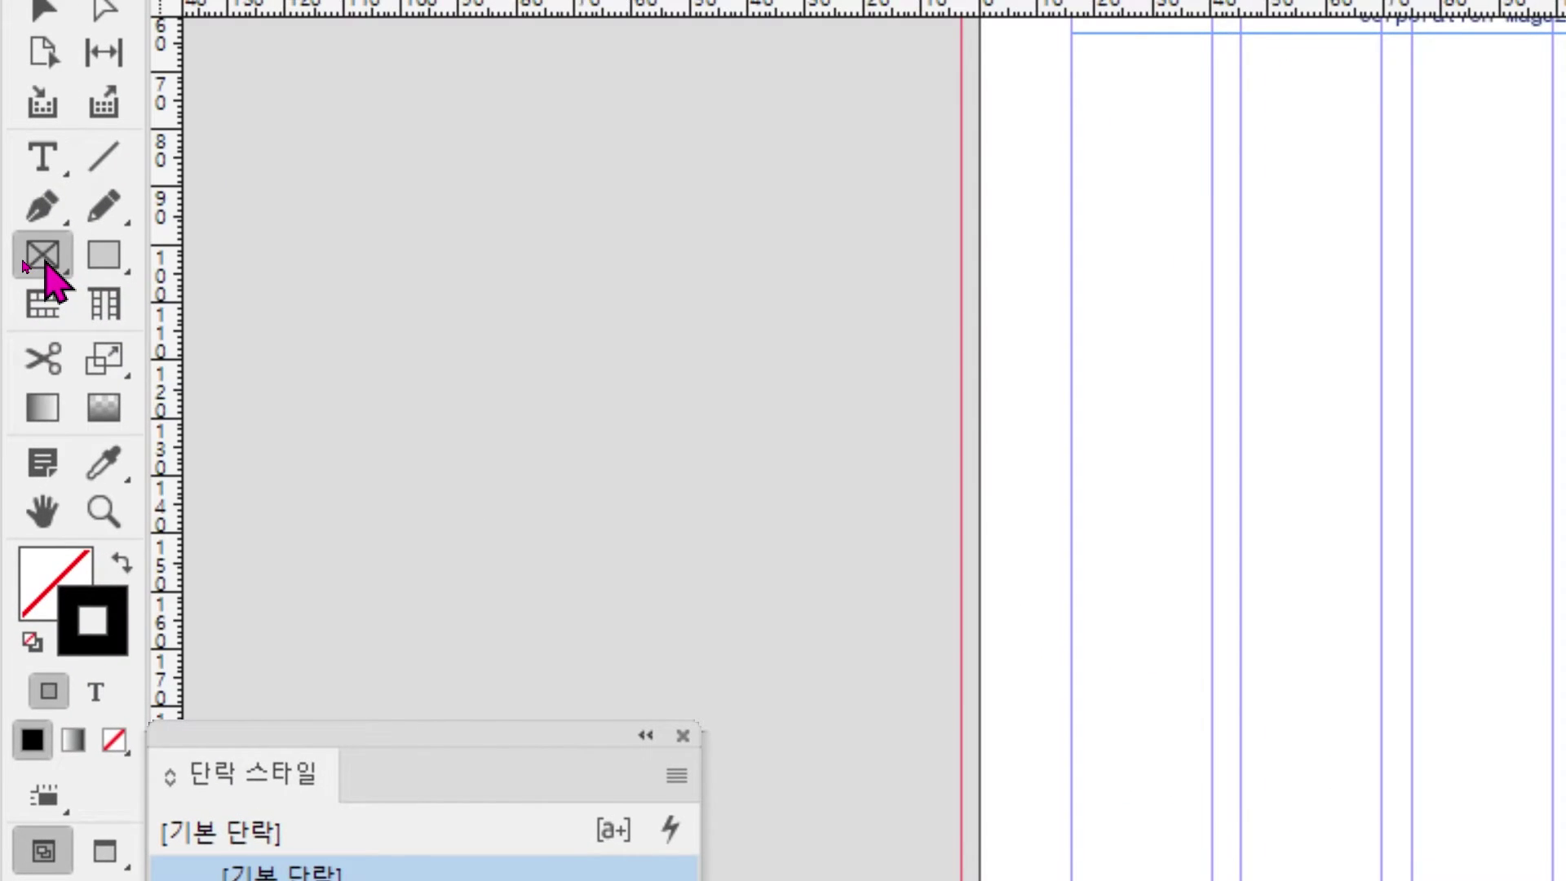
- Switch to InDesign and create a 100 × 120 mm rectangle frame on page 1, positioned at about X 33.6 mm, Y 82.5 mm
{"action": "left_click", "coordinate": [45, 263]}
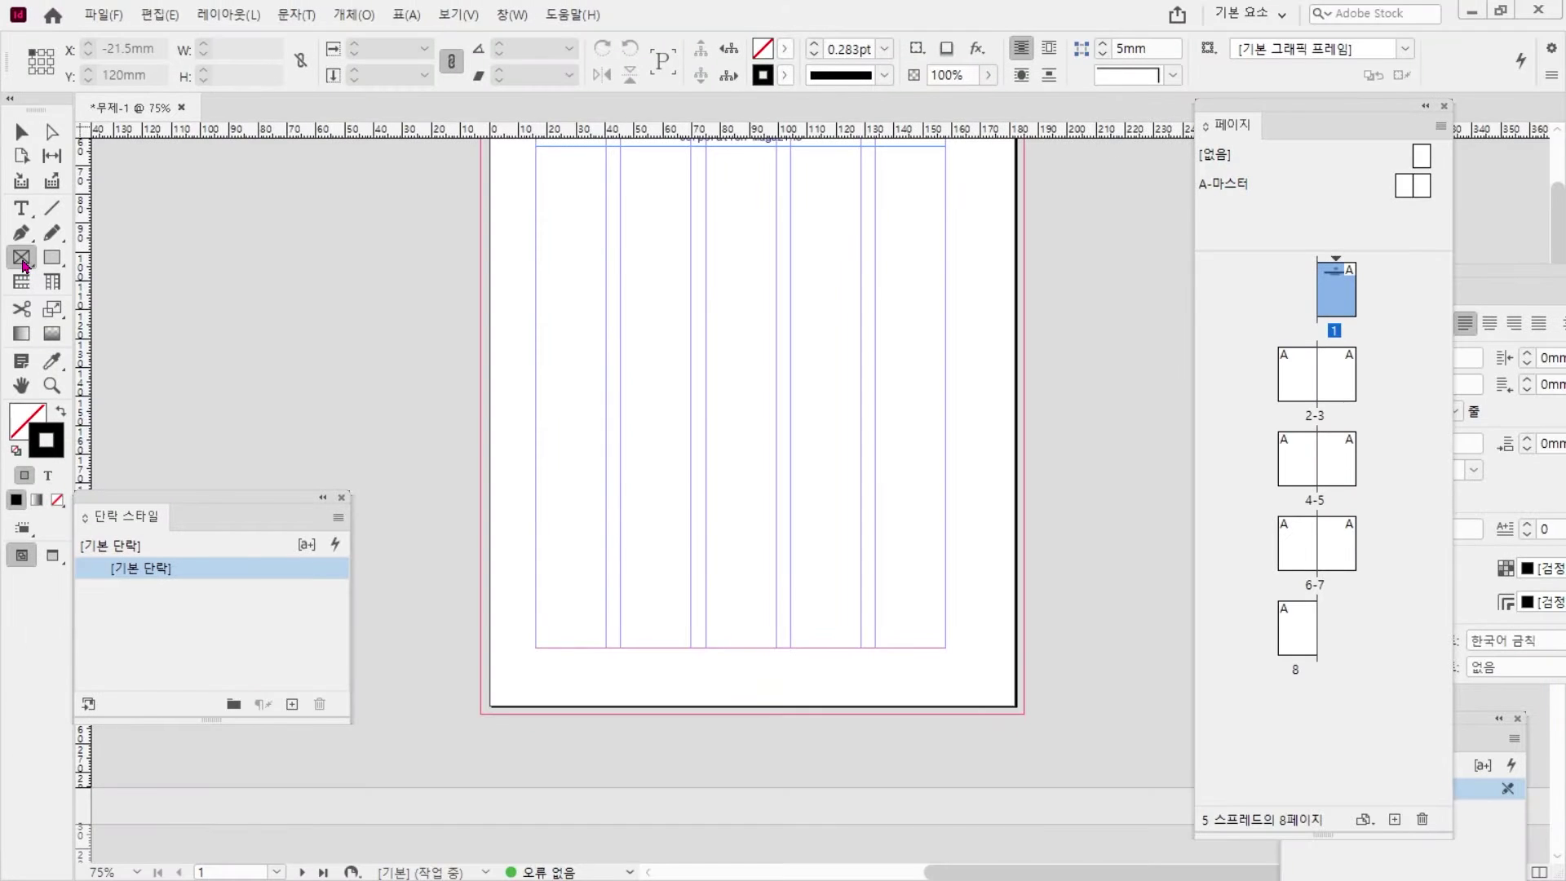
{"action": "left_click", "coordinate": [707, 284]}
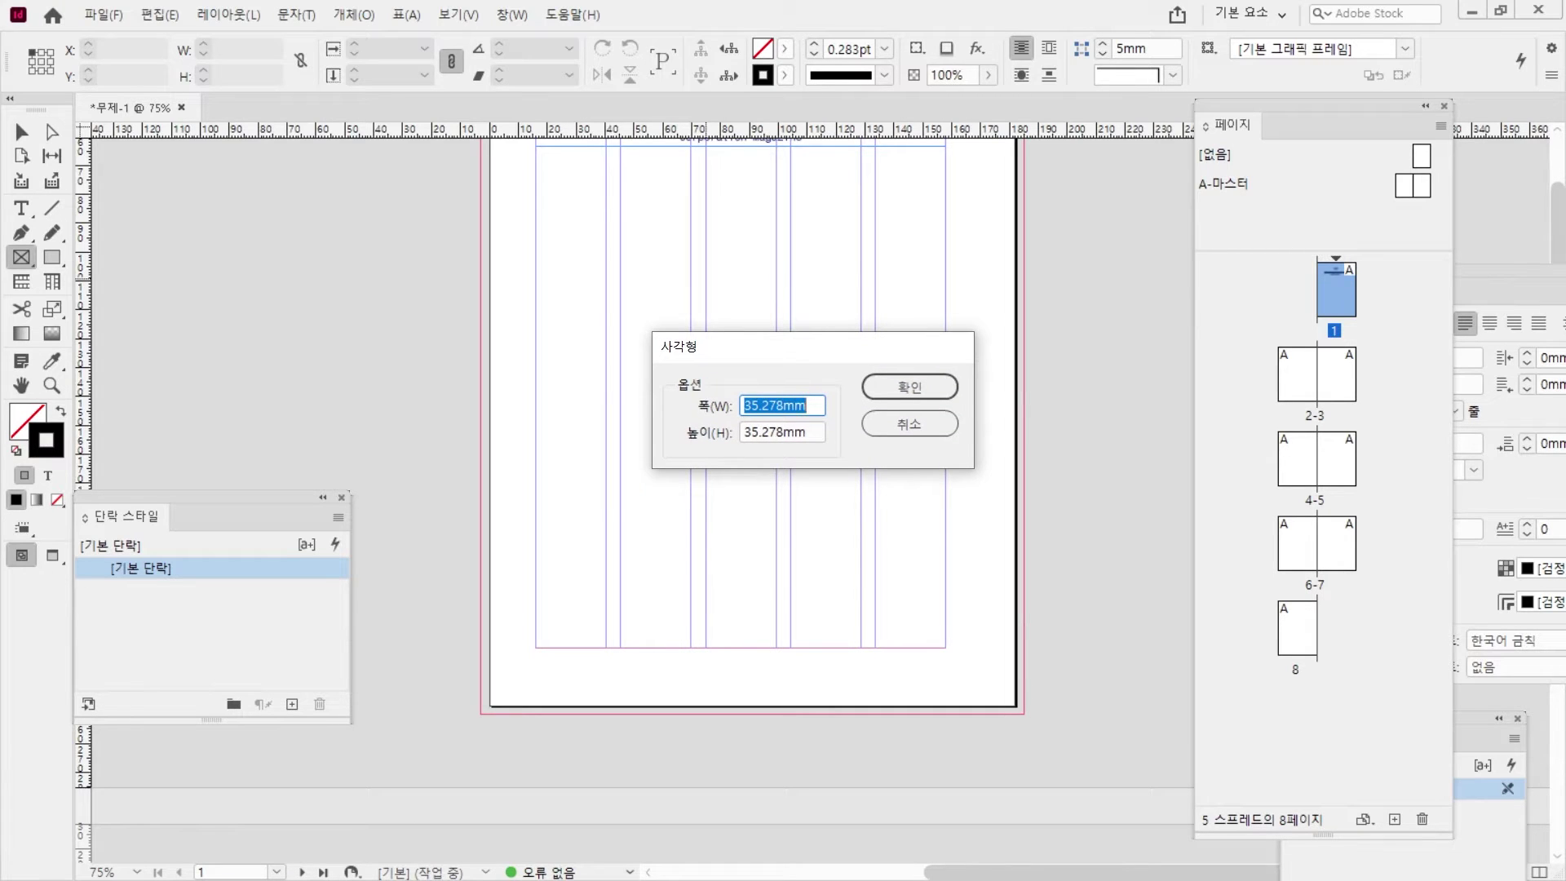
{"action": "left_click", "coordinate": [954, 425]}
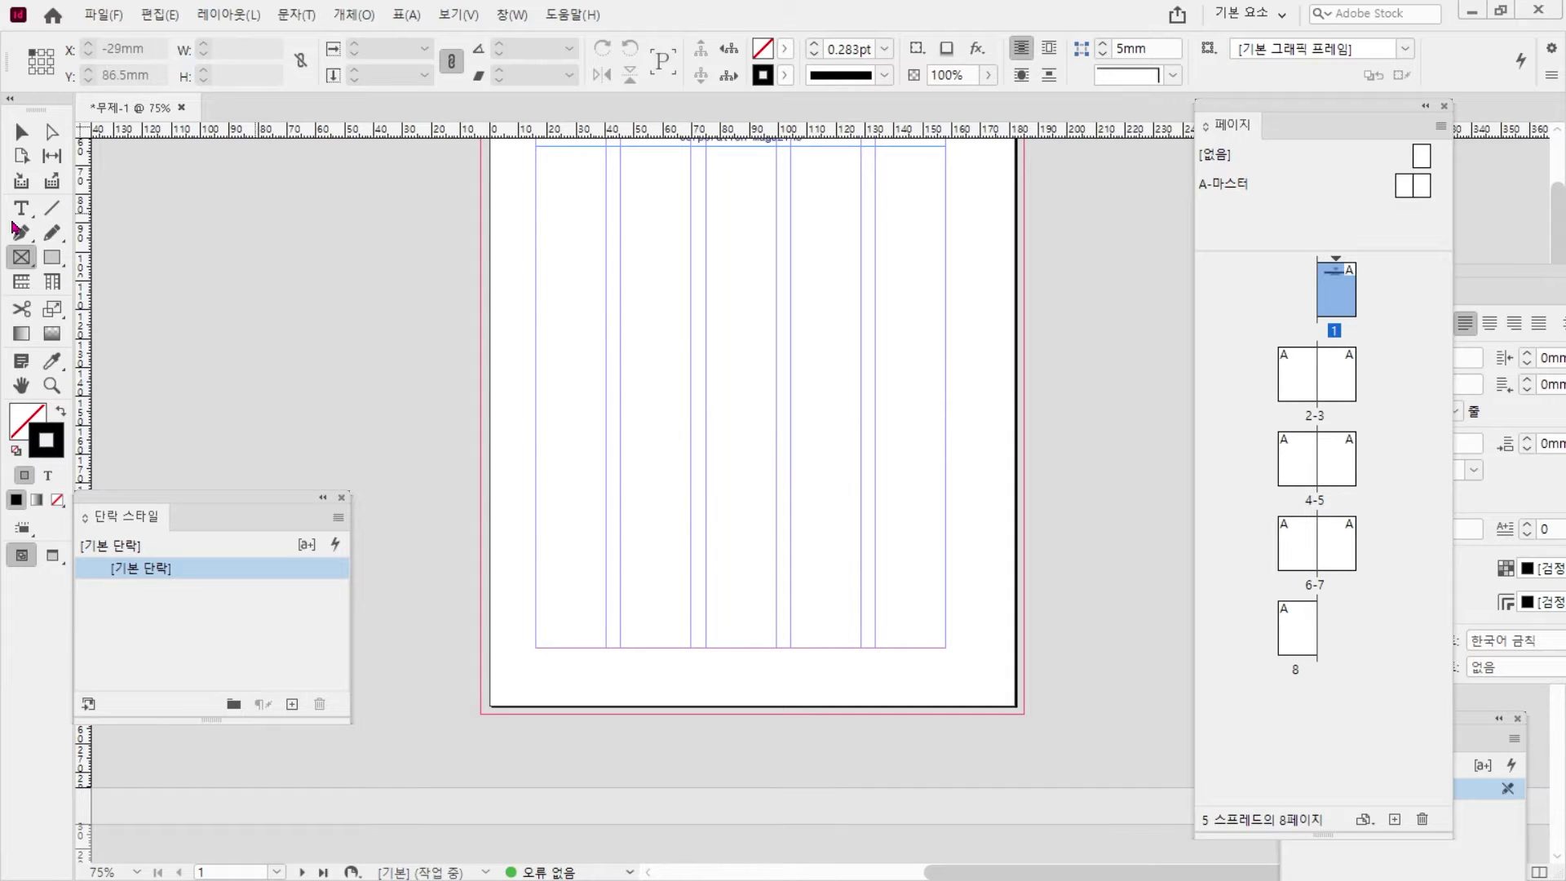
{"action": "left_click", "coordinate": [797, 335]}
{"action": "type", "text": "100"}
{"action": "key", "text": "Tab"}
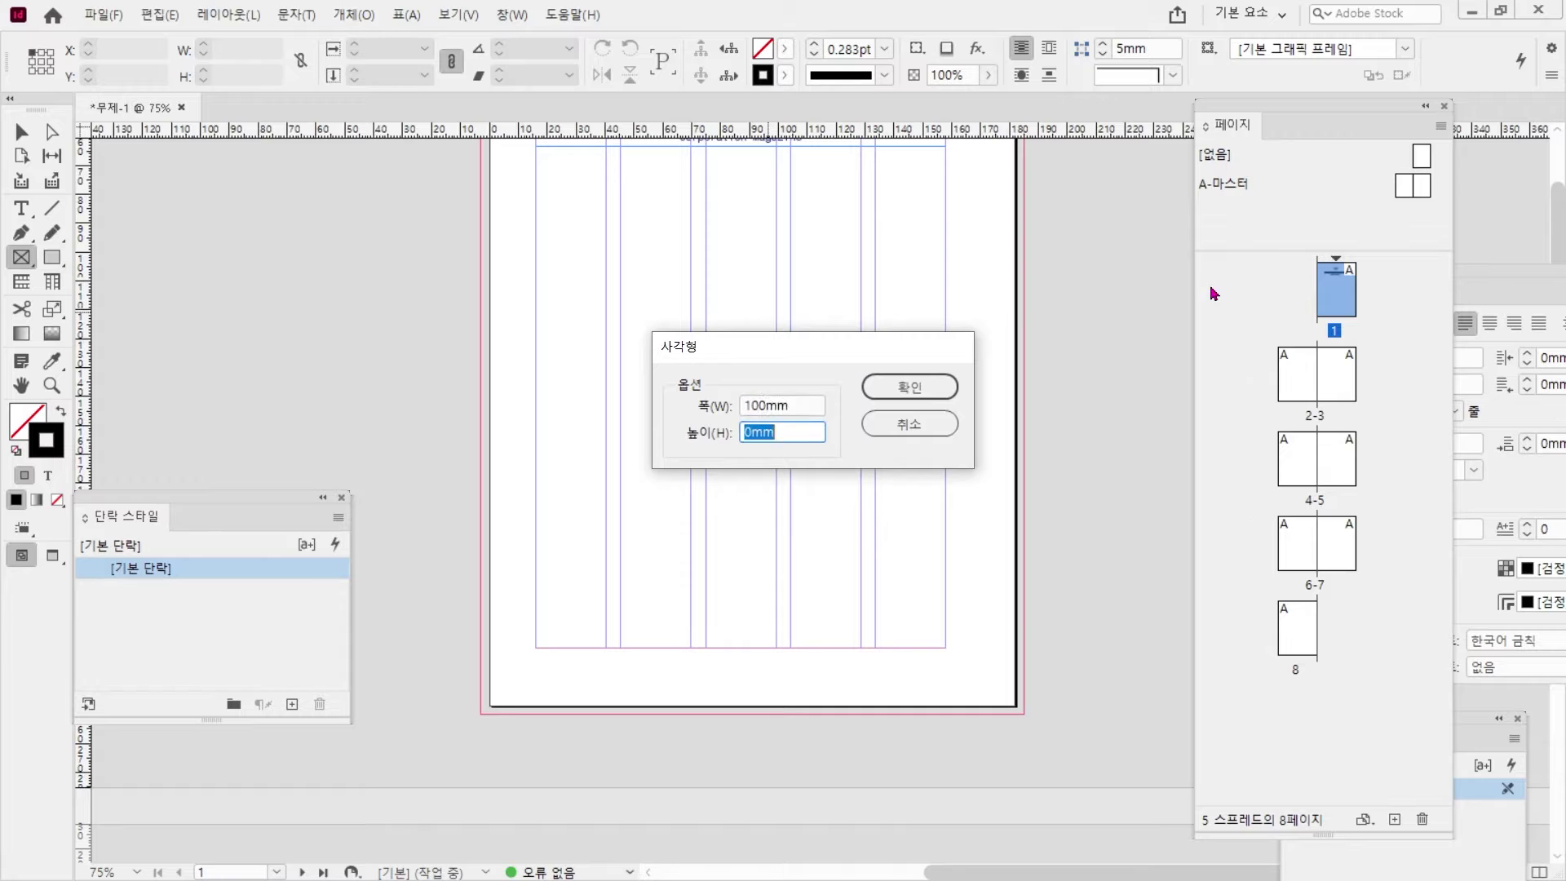
{"action": "type", "text": "120"}
{"action": "key", "text": "Return"}
{"action": "left_click", "coordinate": [21, 133]}
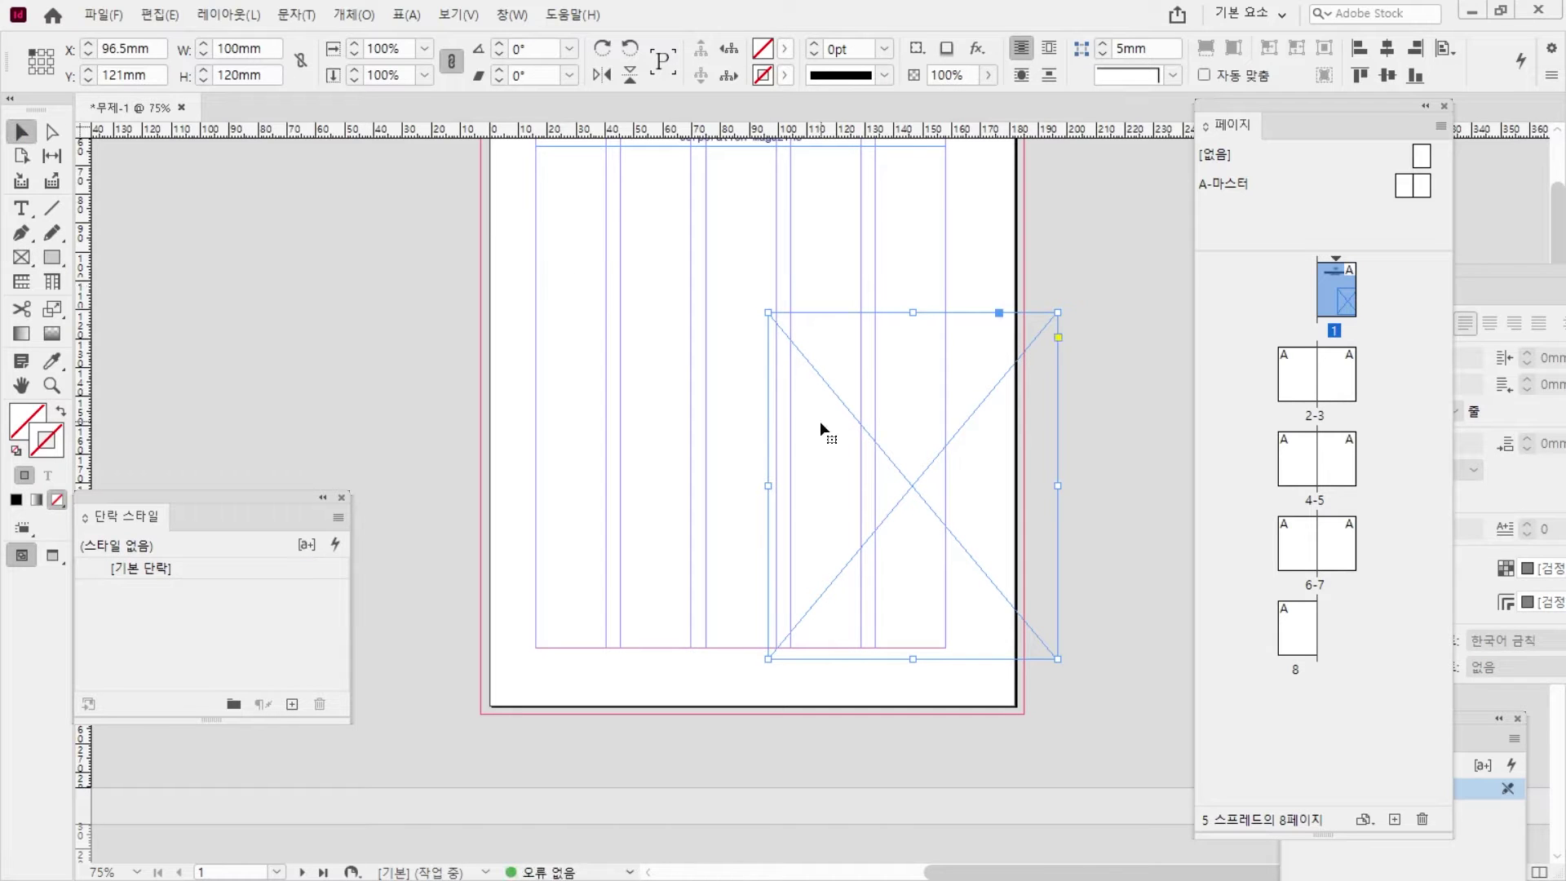
{"action": "left_click_drag", "start_coordinate": [821, 430], "coordinate": [645, 318]}
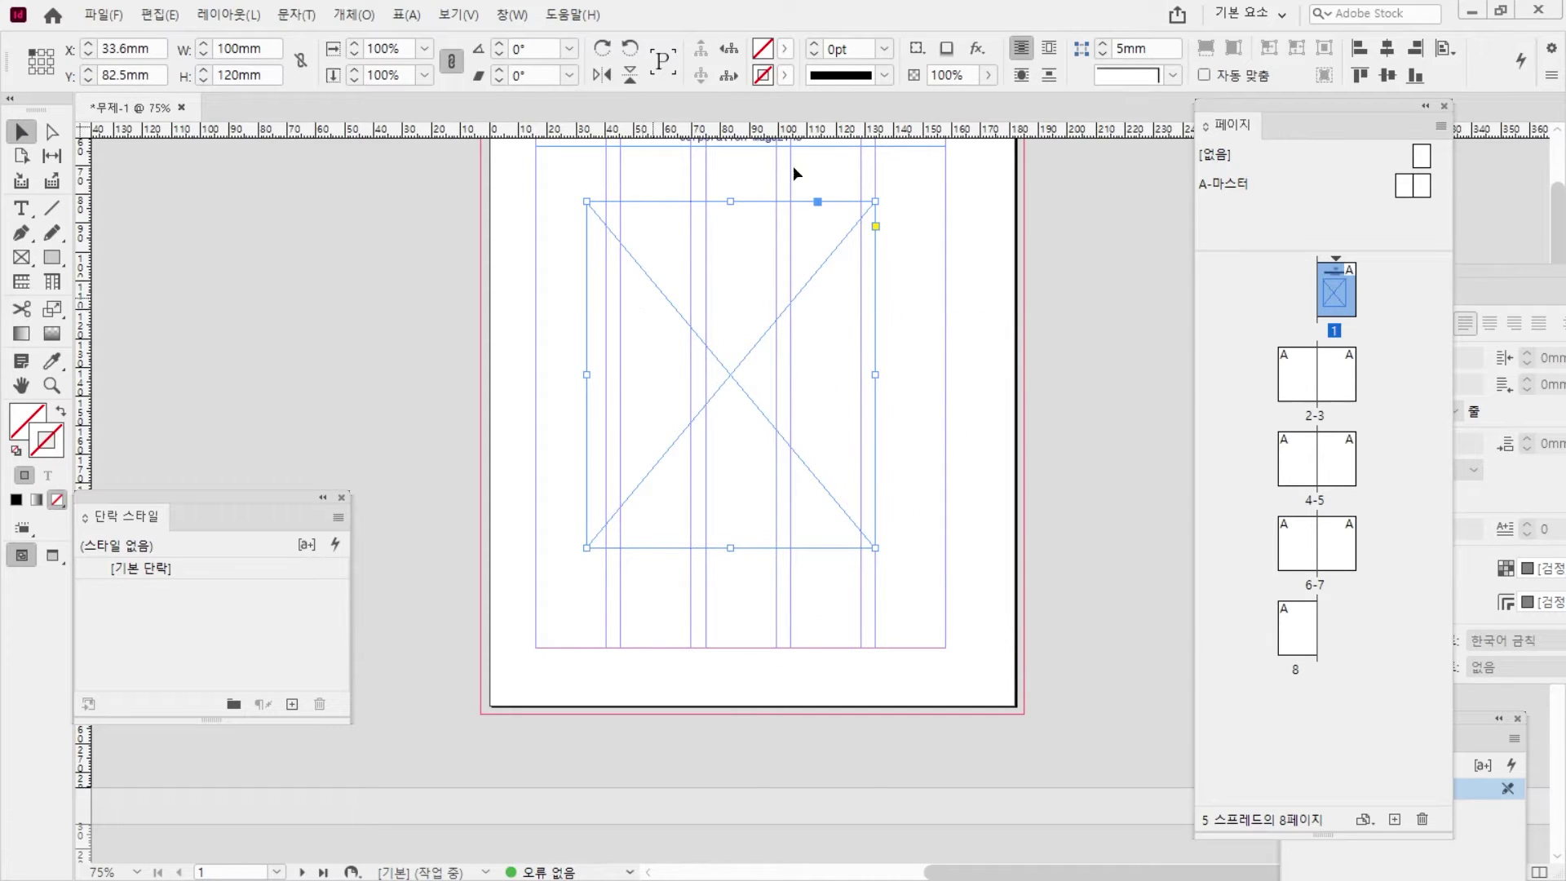
- Give the cover picture frame a 1 pt stroke in black with a 50% tint
{"action": "left_click", "coordinate": [844, 49]}
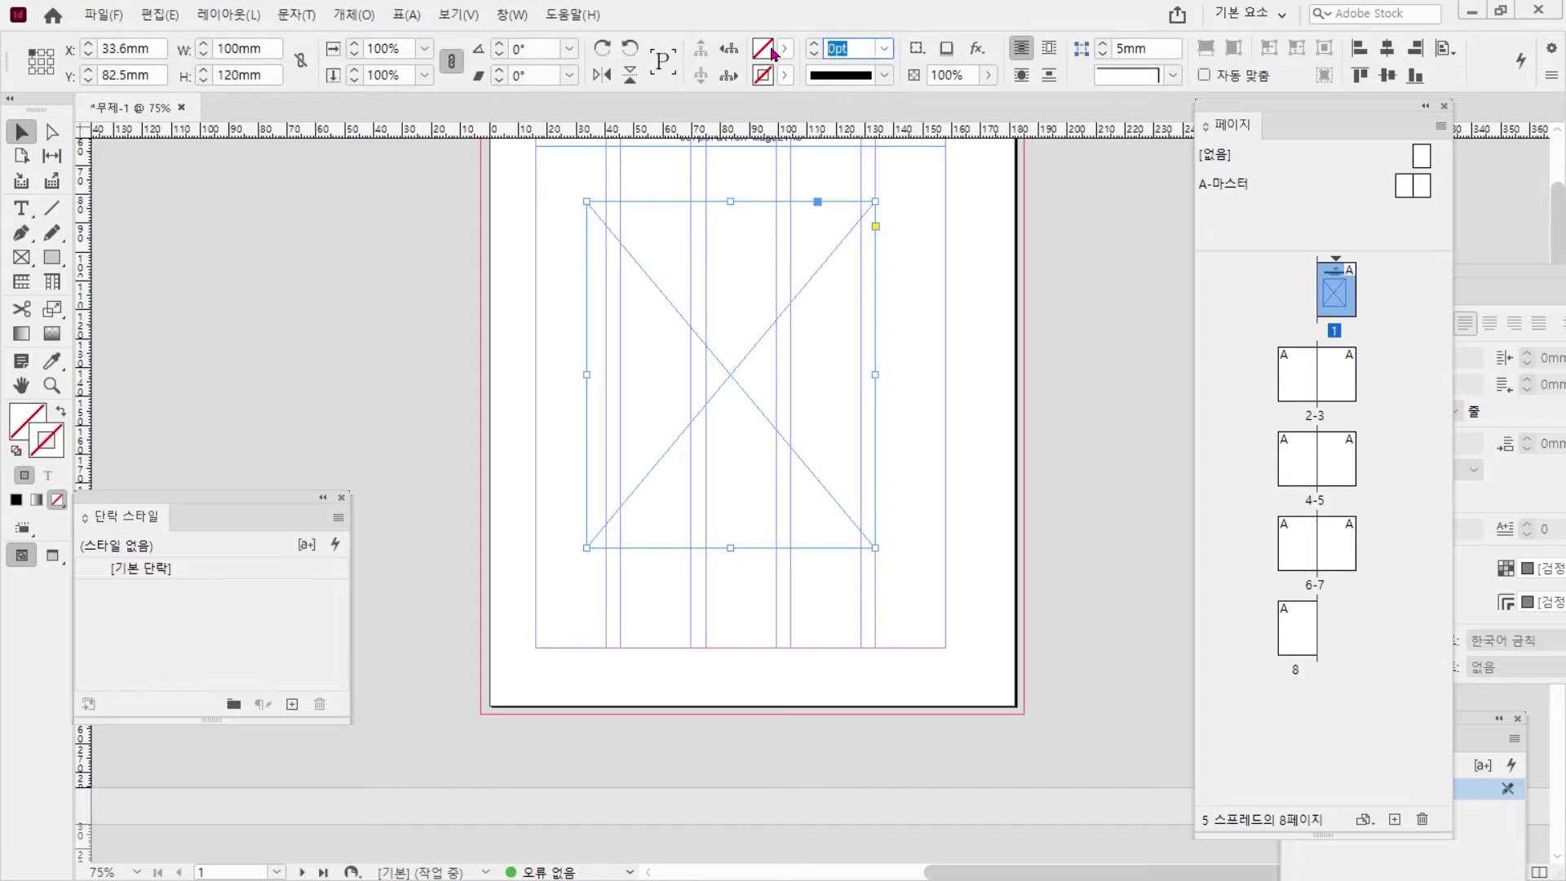
{"action": "type", "text": "1"}
{"action": "key", "text": "Return"}
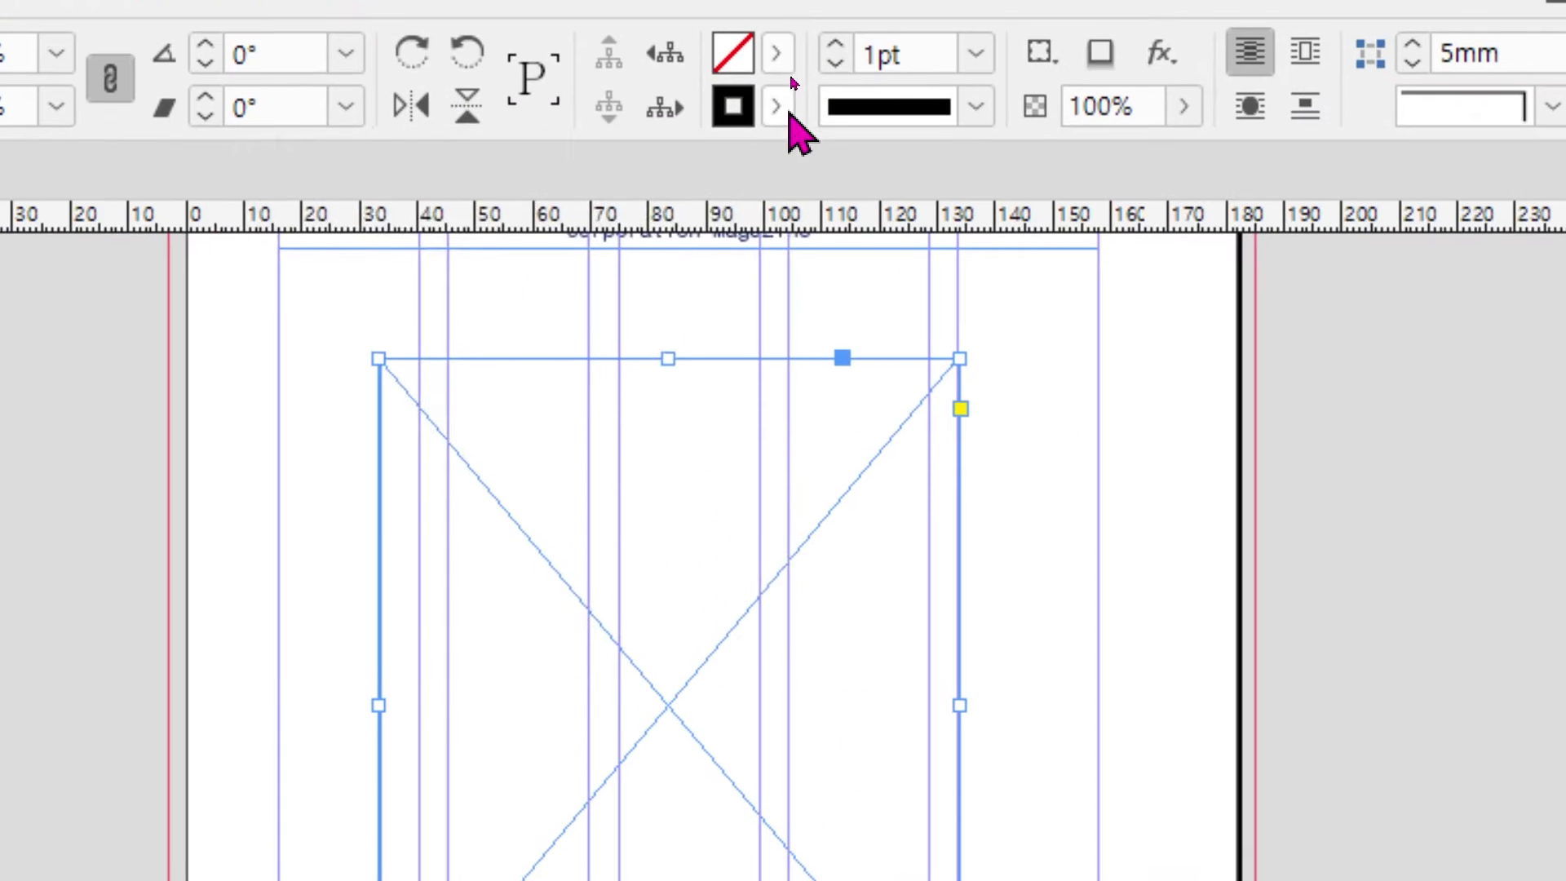
{"action": "left_click", "coordinate": [784, 75]}
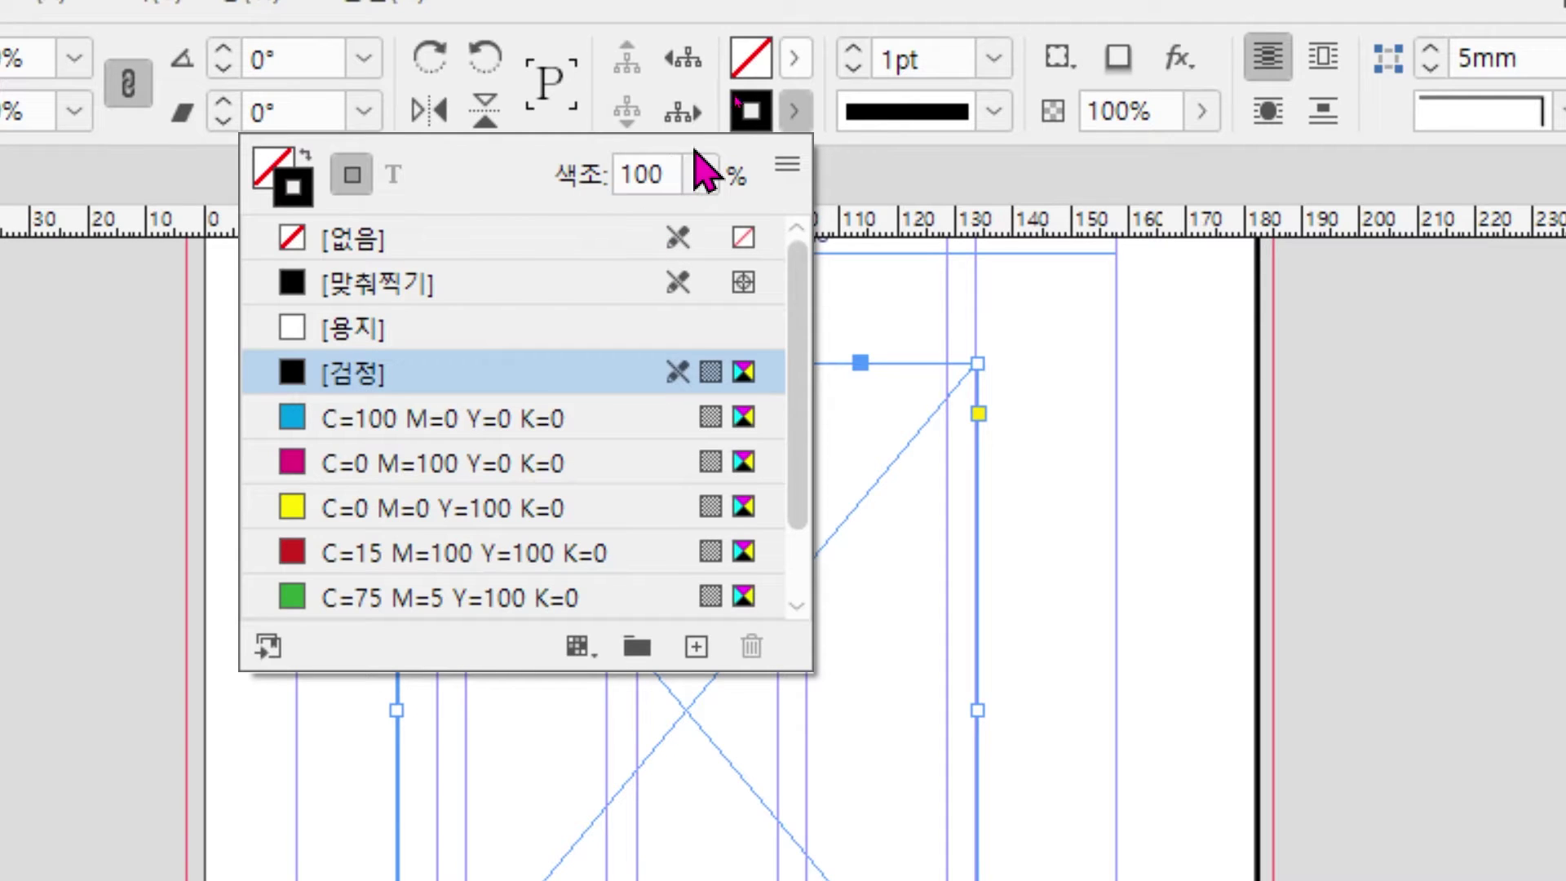
{"action": "left_click", "coordinate": [645, 174]}
{"action": "type", "text": "50"}
{"action": "key", "text": "Return"}
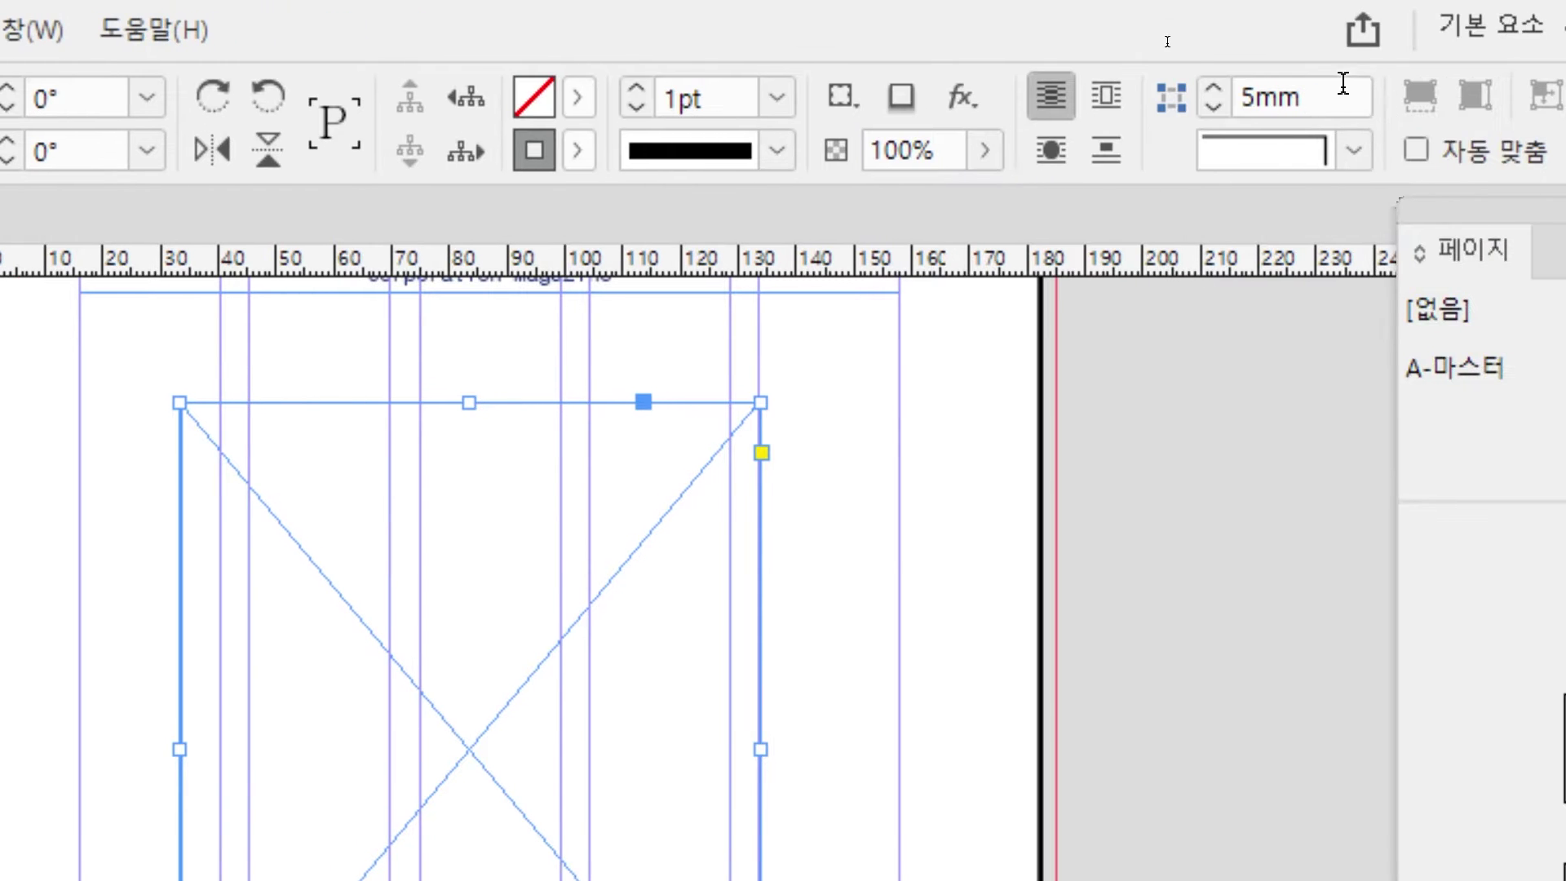
- Round the corners of the cover picture frame with a corner size of 25 mm
{"action": "left_click", "coordinate": [1343, 82]}
{"action": "type", "text": "25"}
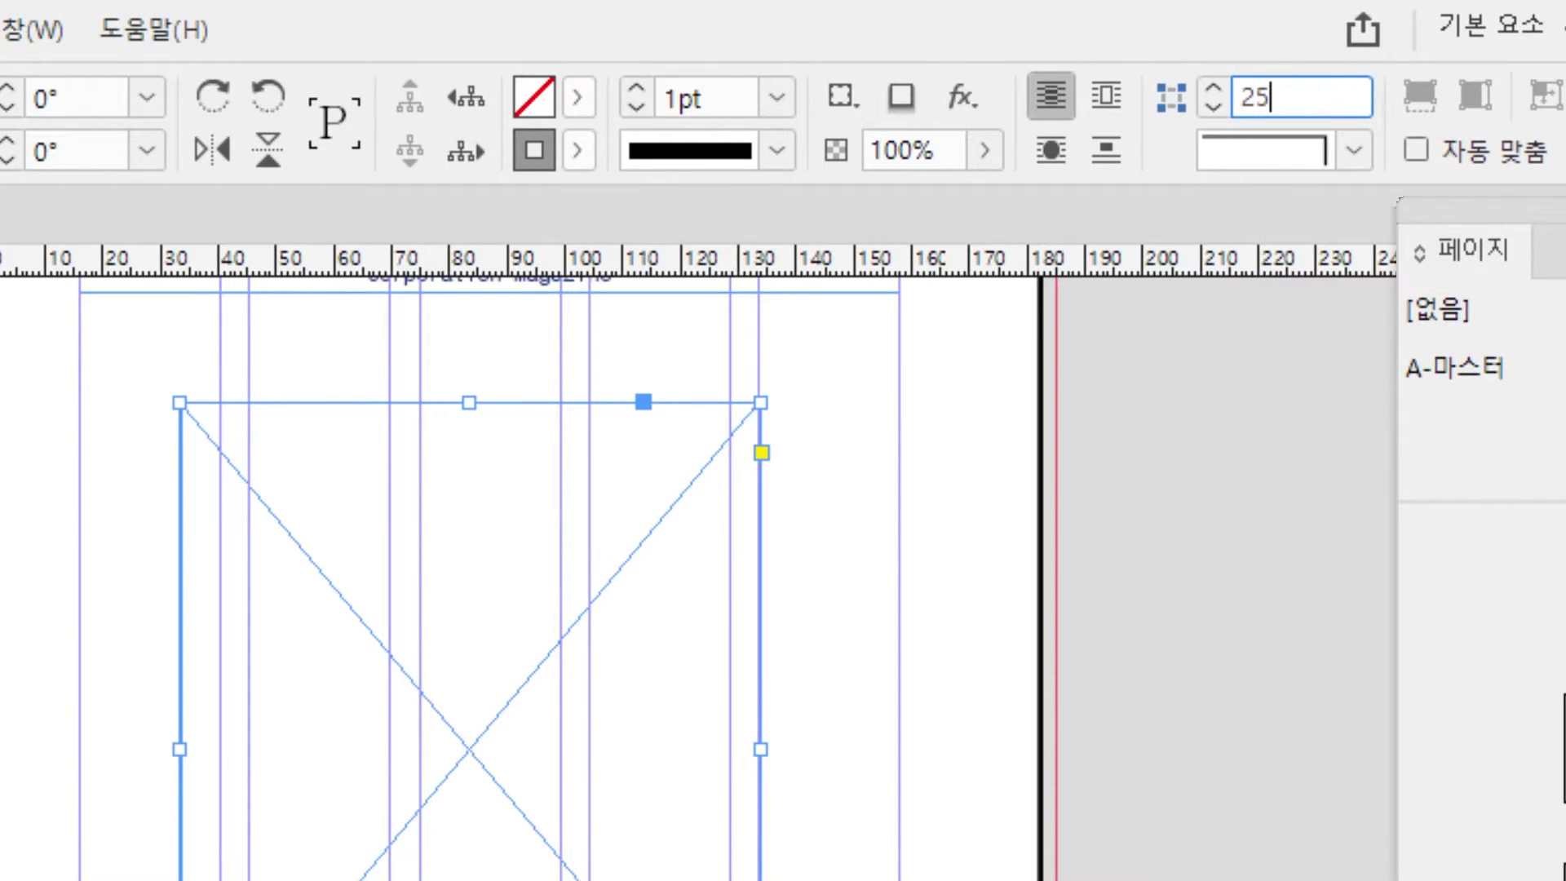
{"action": "key", "text": "Return"}
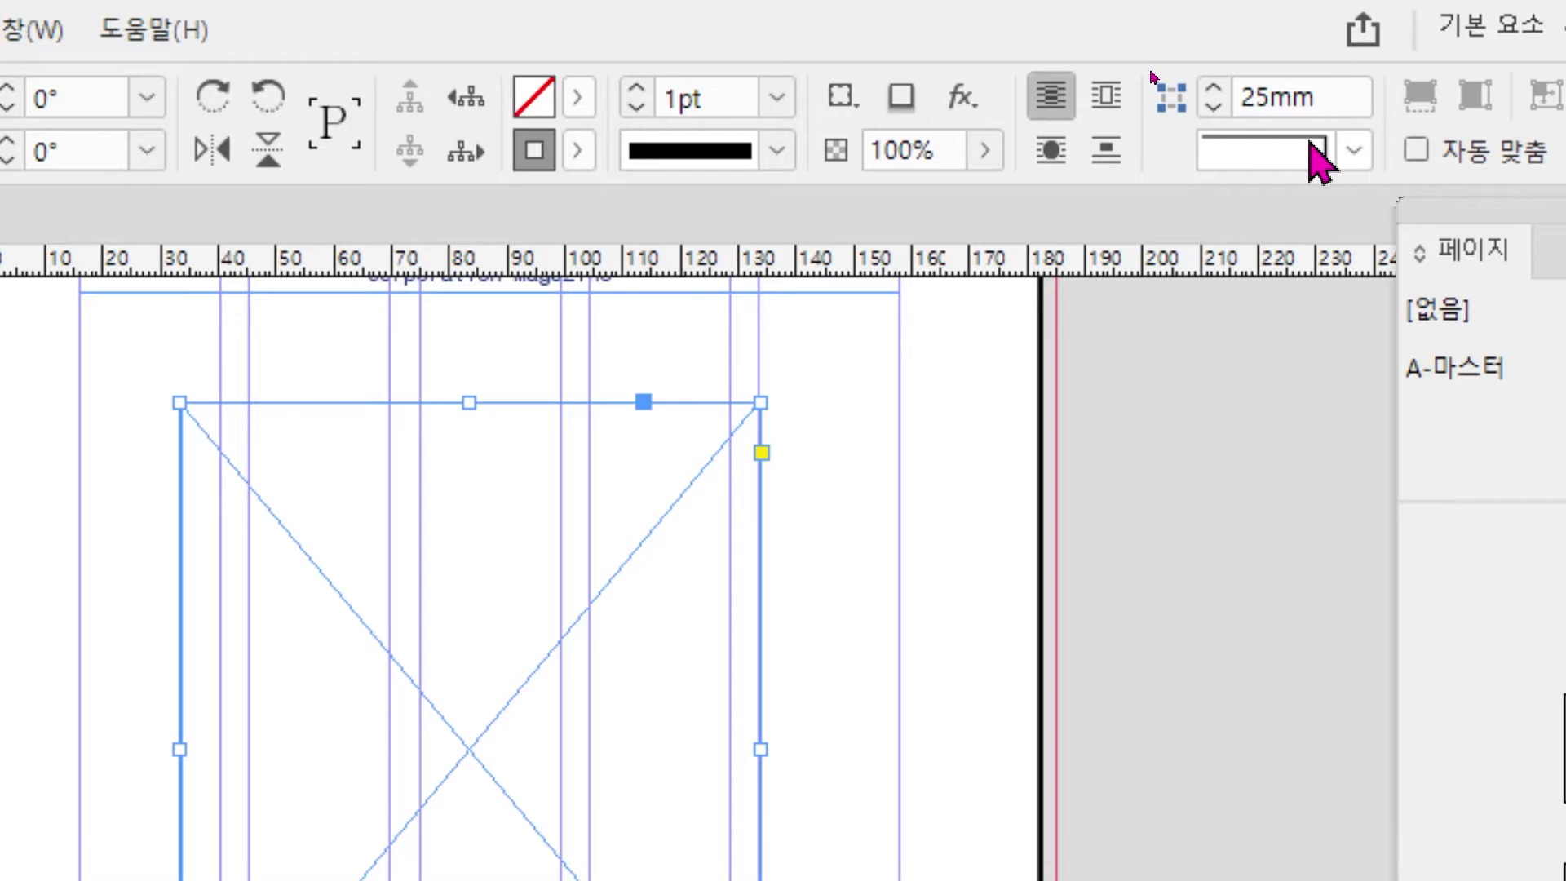
{"action": "left_click", "coordinate": [1354, 155]}
{"action": "left_click", "coordinate": [1376, 408]}
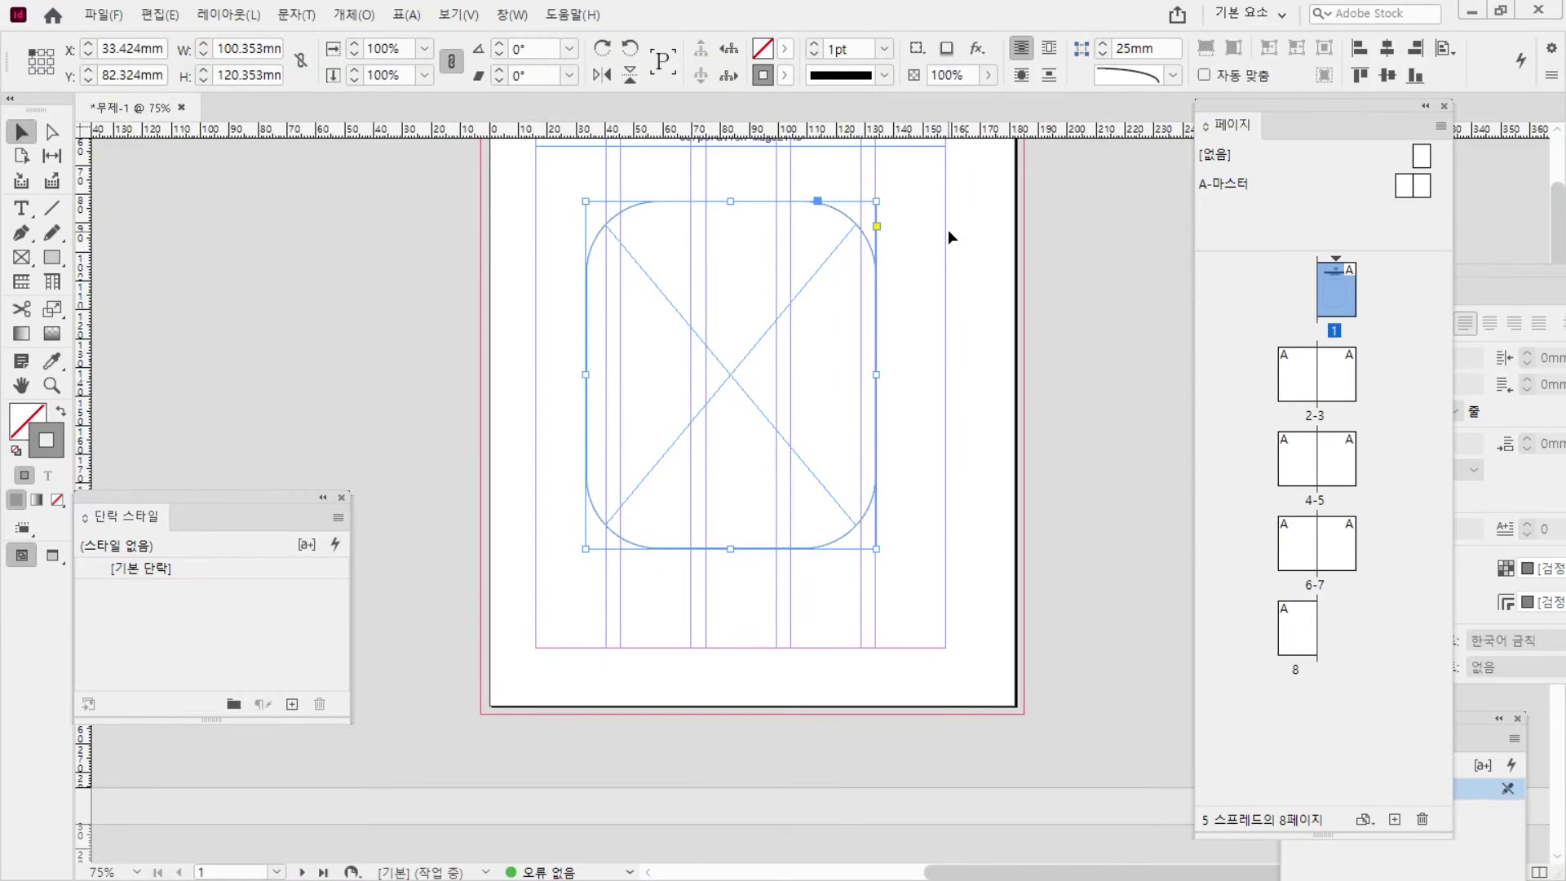
{"action": "left_click", "coordinate": [948, 233]}
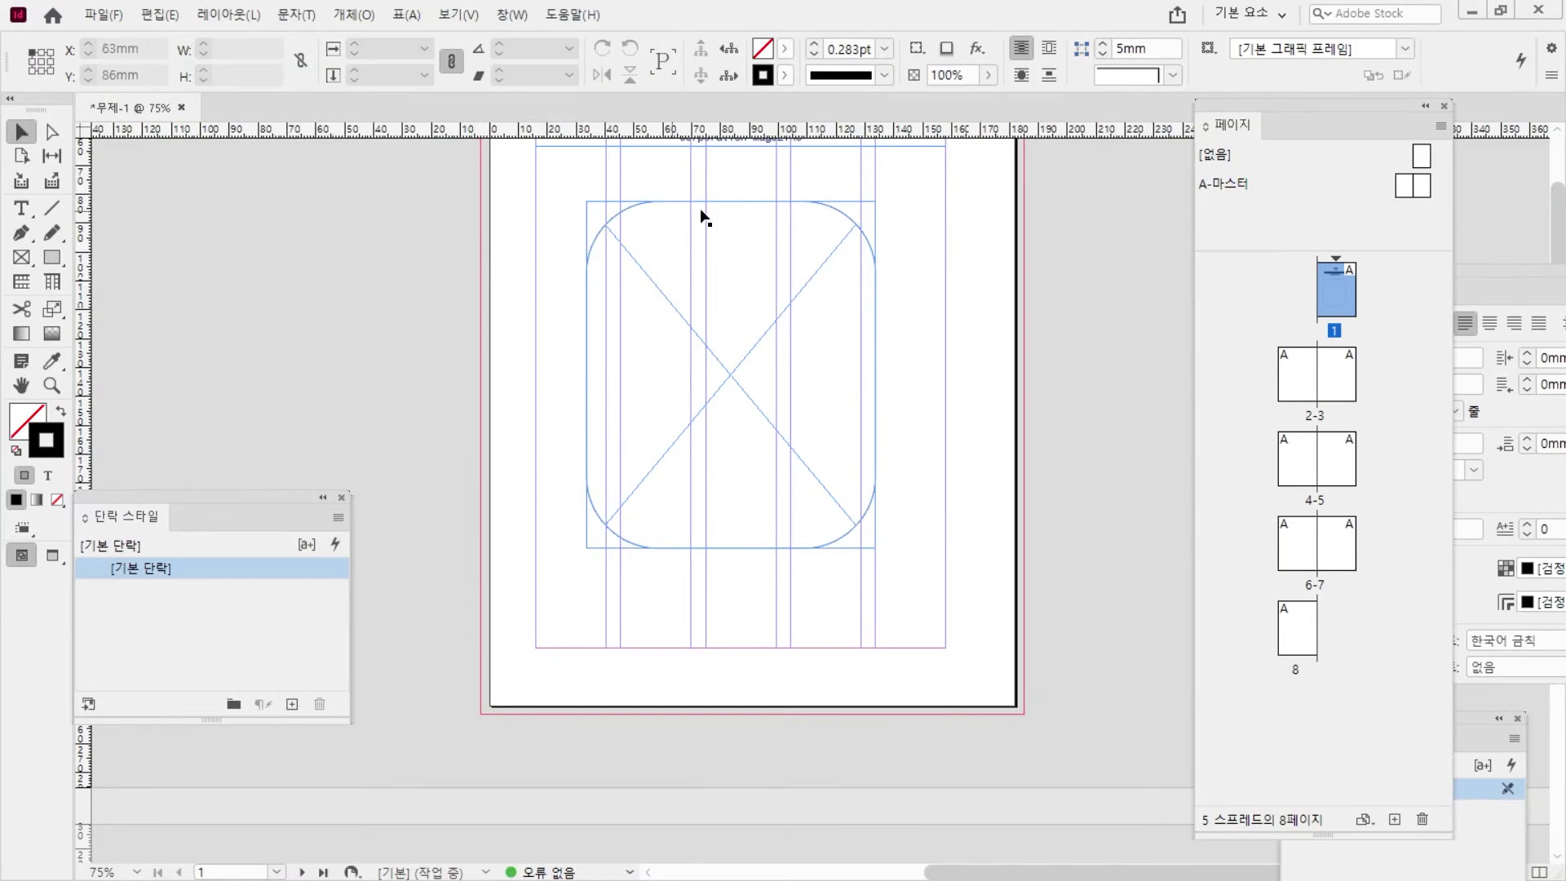
{"action": "left_click", "coordinate": [743, 282]}
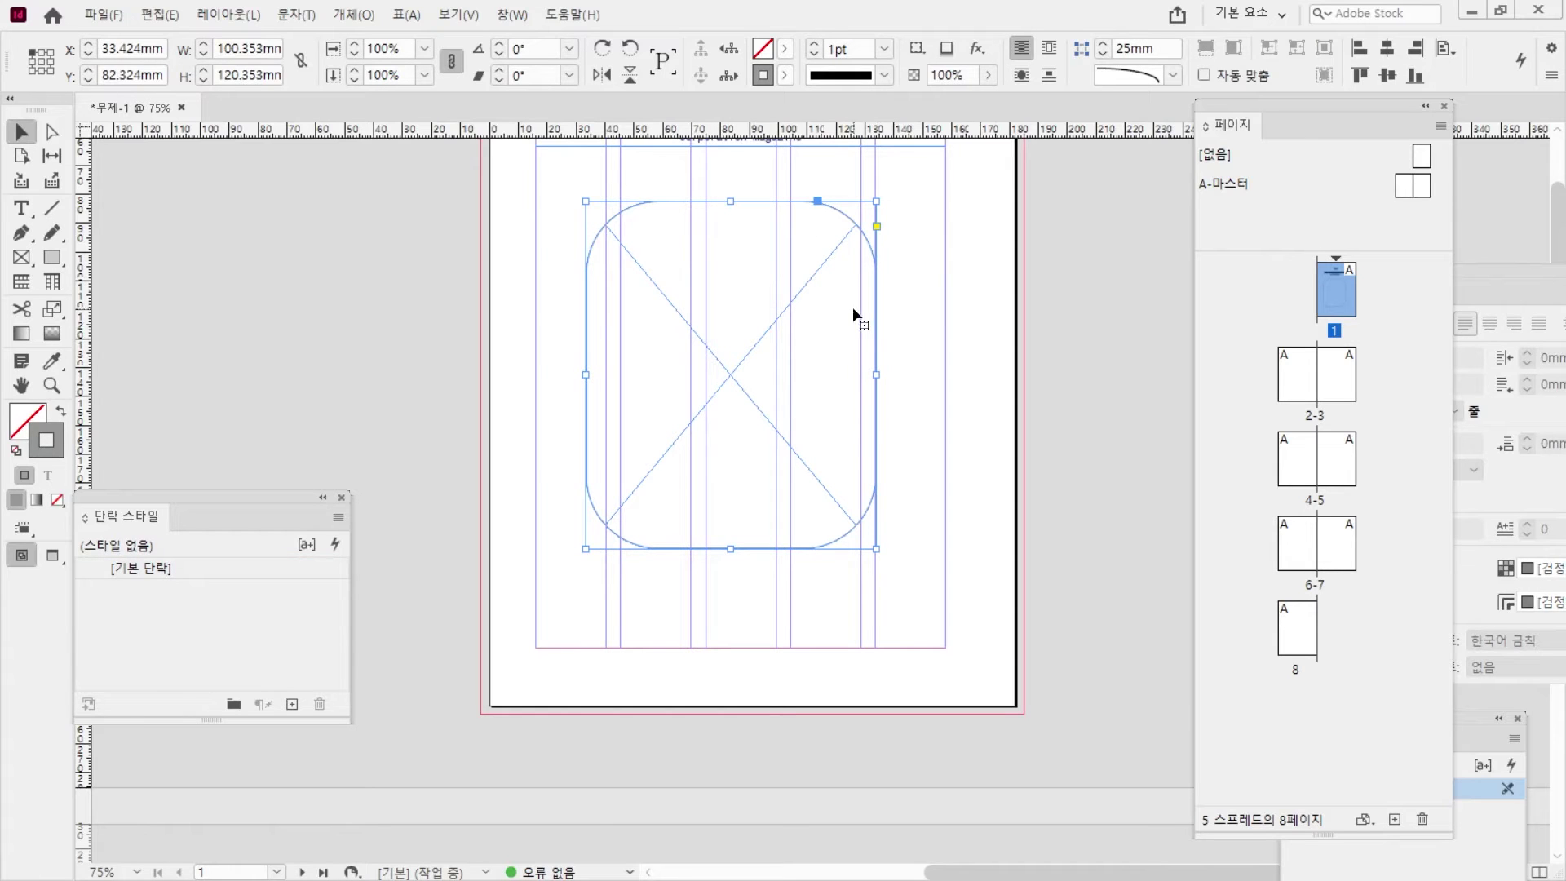
{"action": "left_click", "coordinate": [983, 291]}
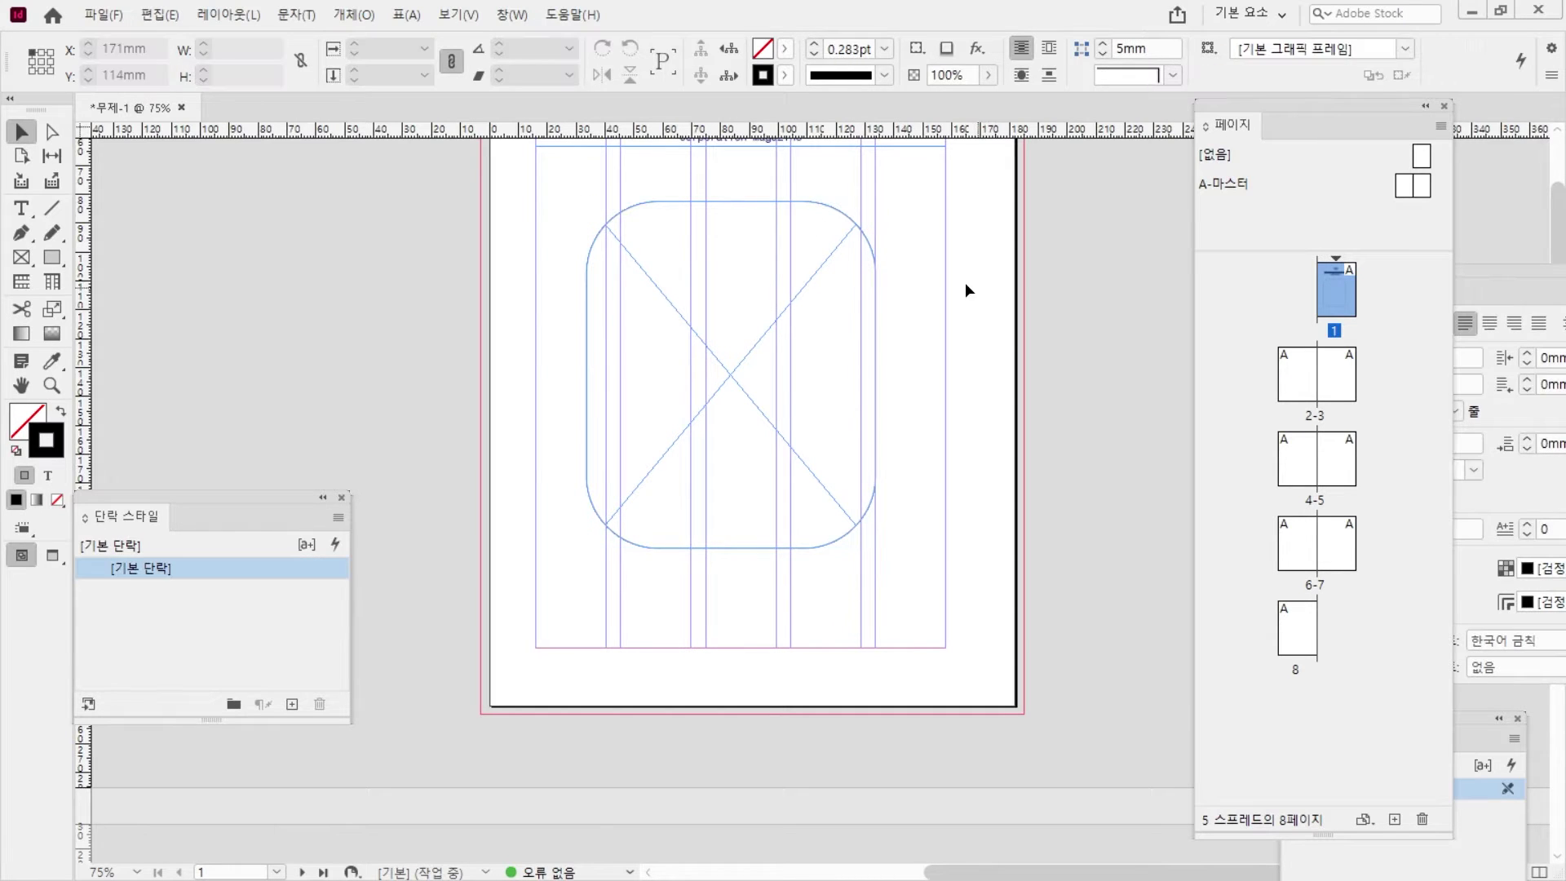
- Place 사진01.psd into the rounded picture frame on the cover page
{"action": "left_click", "coordinate": [758, 288]}
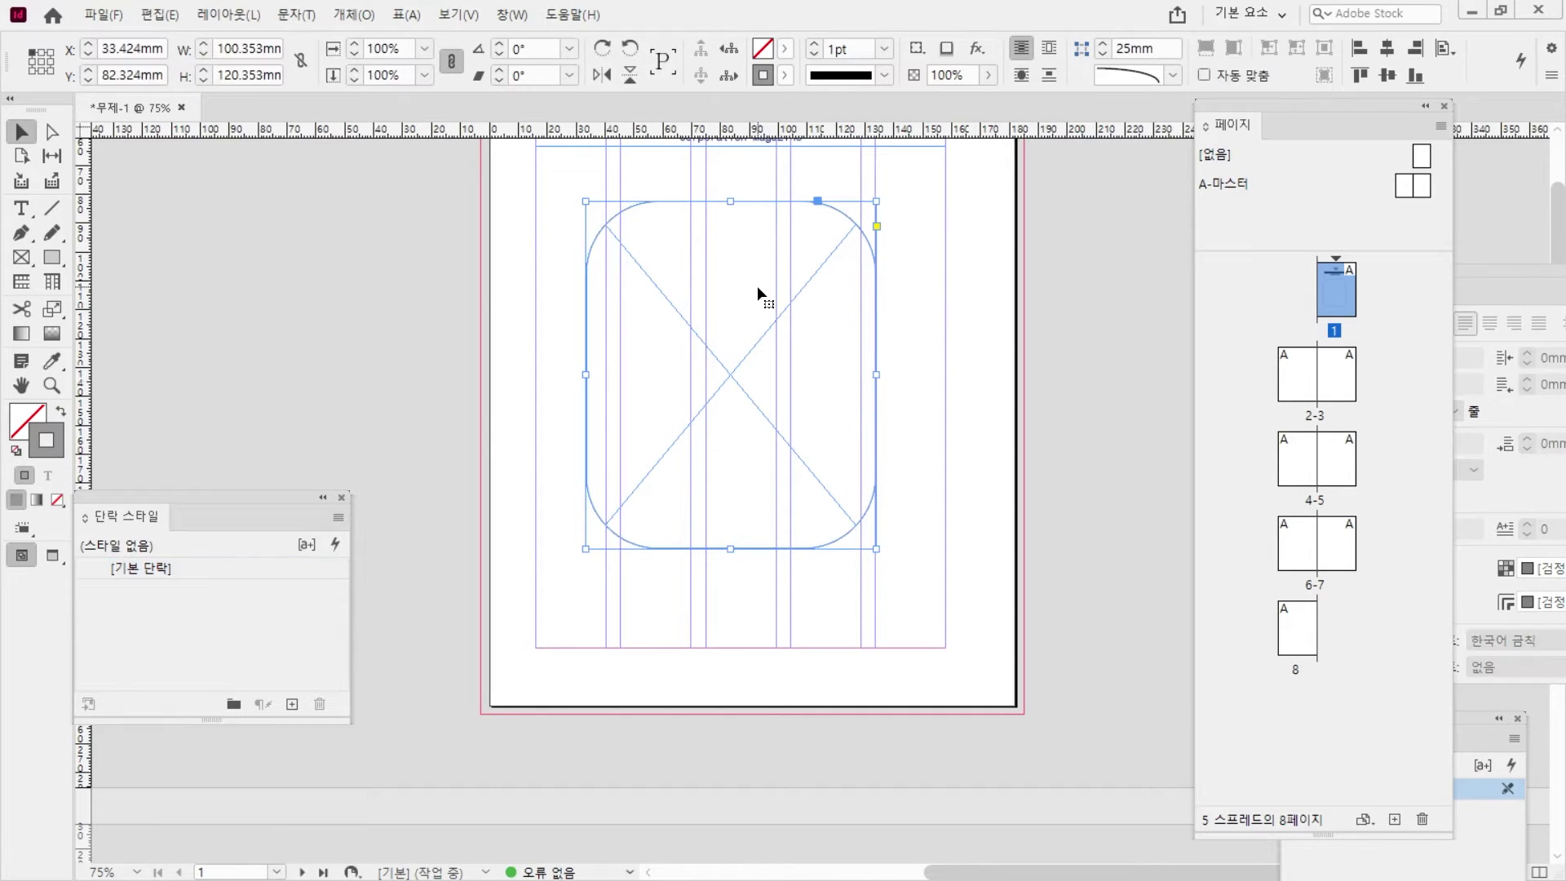
{"action": "left_click", "coordinate": [104, 15]}
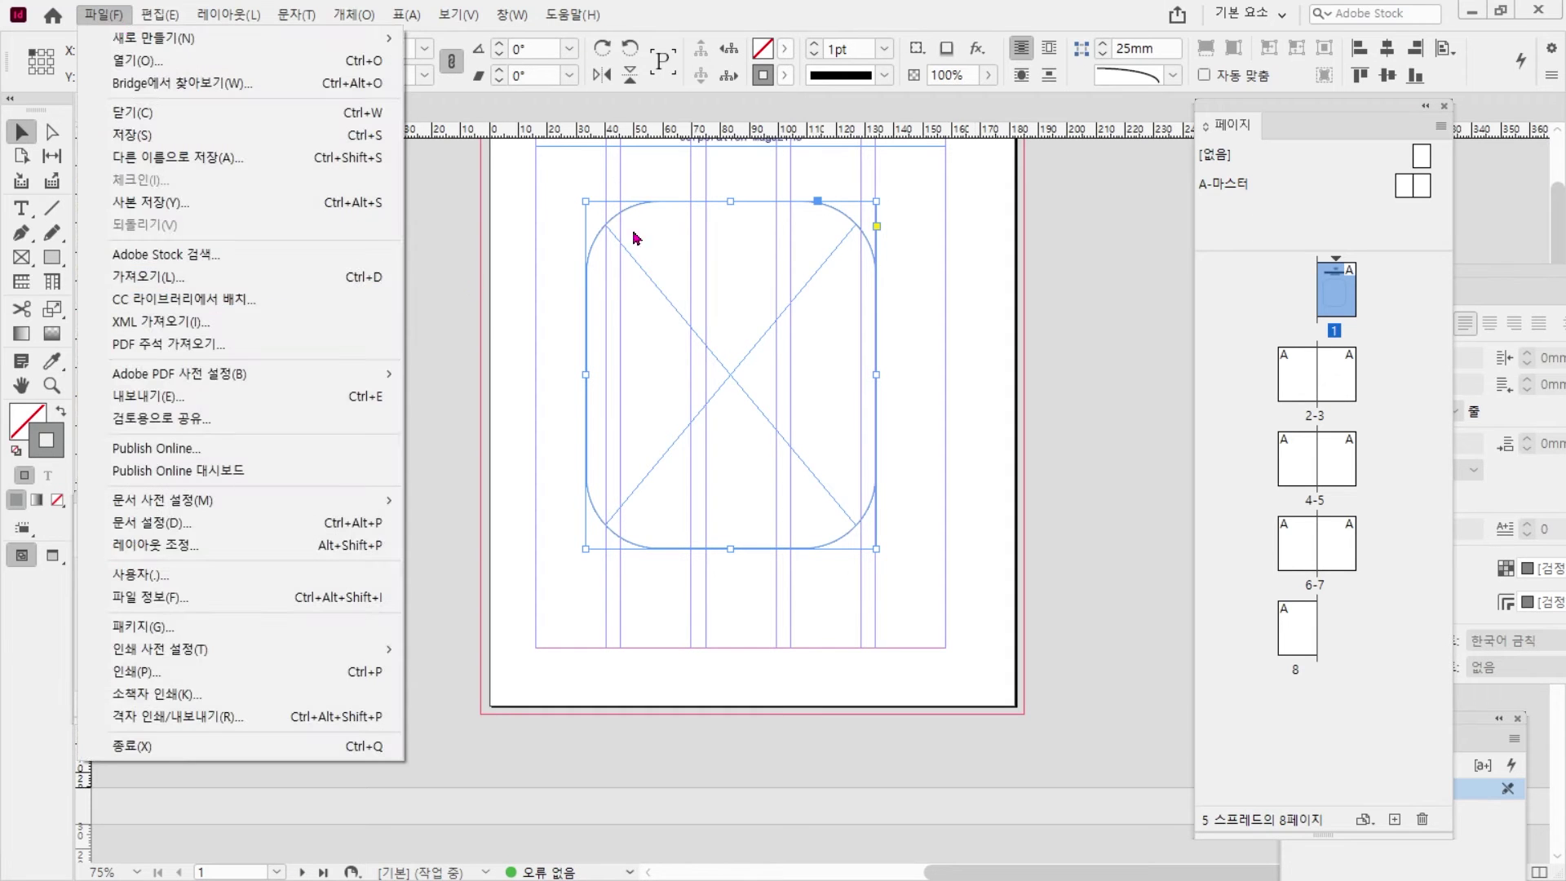
{"action": "left_click", "coordinate": [597, 165]}
{"action": "left_click", "coordinate": [674, 258]}
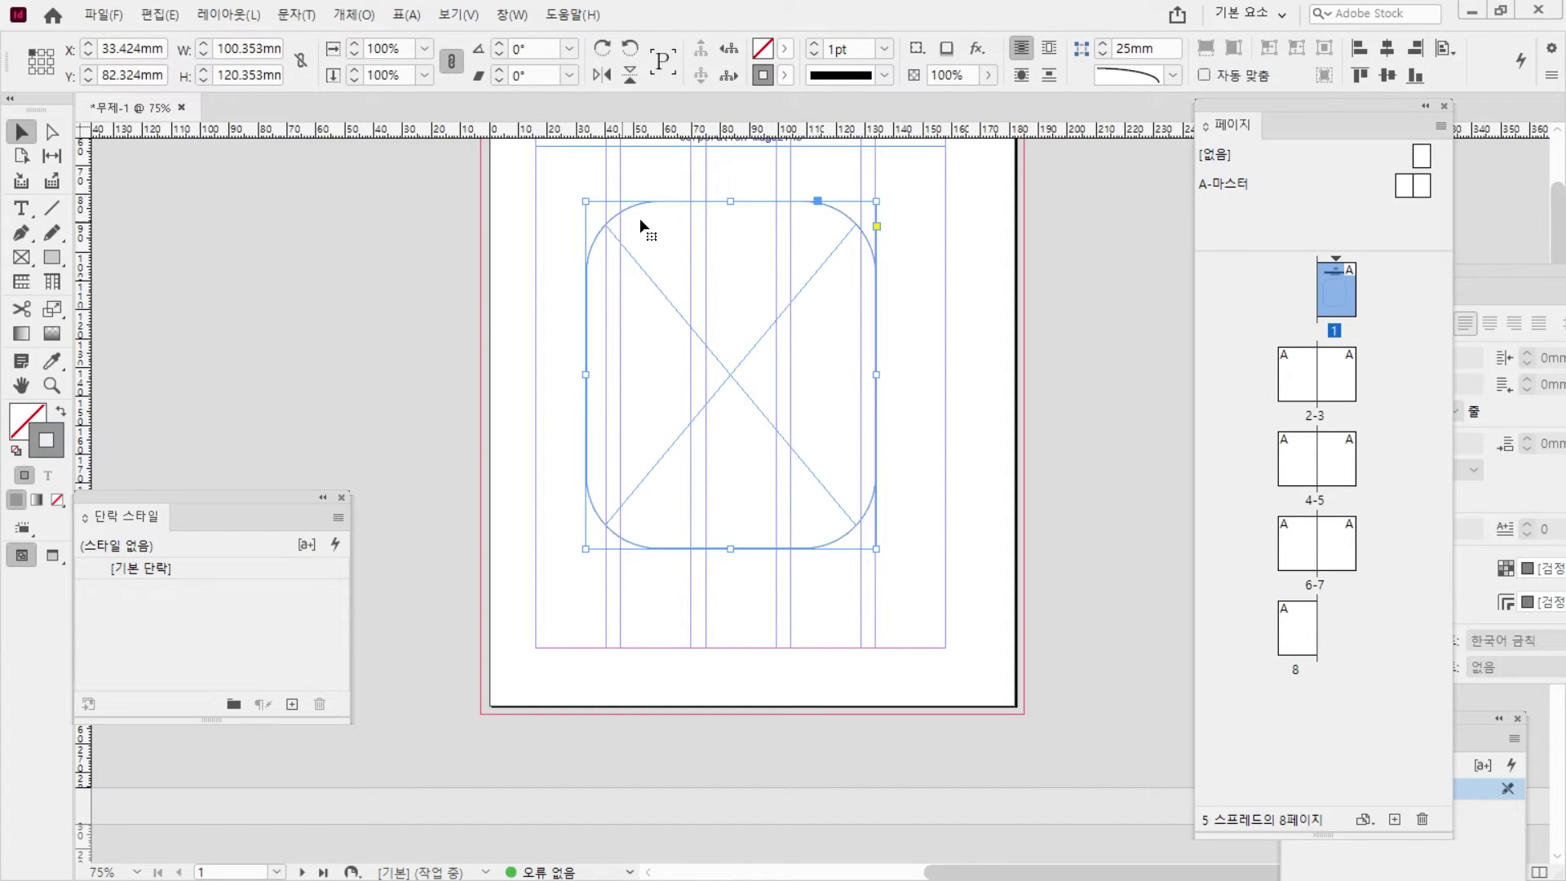
{"action": "left_click", "coordinate": [104, 15]}
{"action": "left_click", "coordinate": [147, 278]}
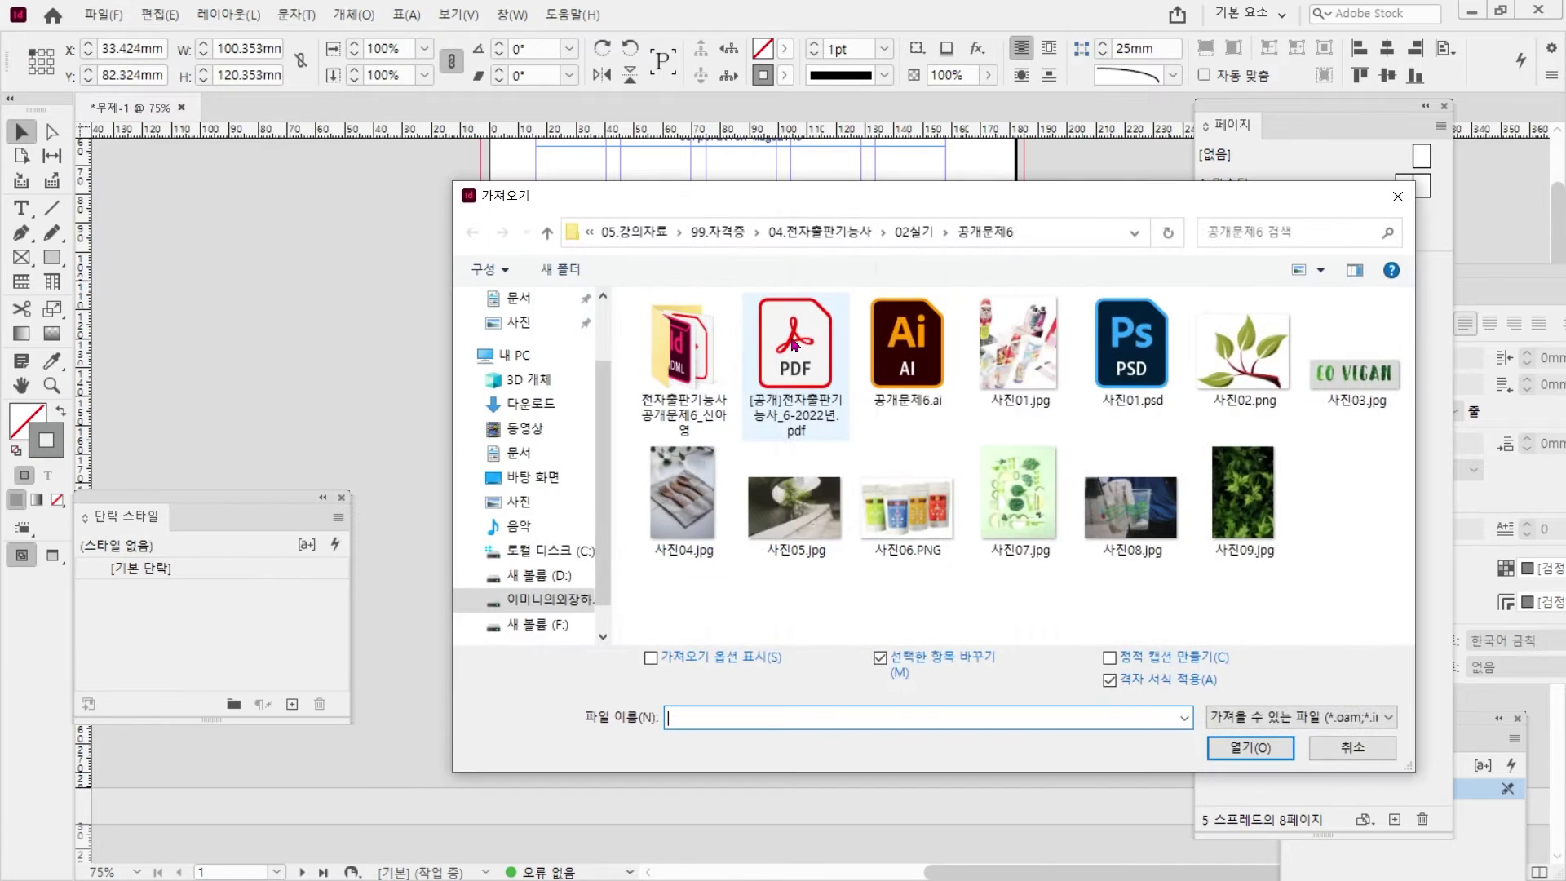
{"action": "left_click", "coordinate": [1134, 351]}
{"action": "left_click", "coordinate": [1249, 749]}
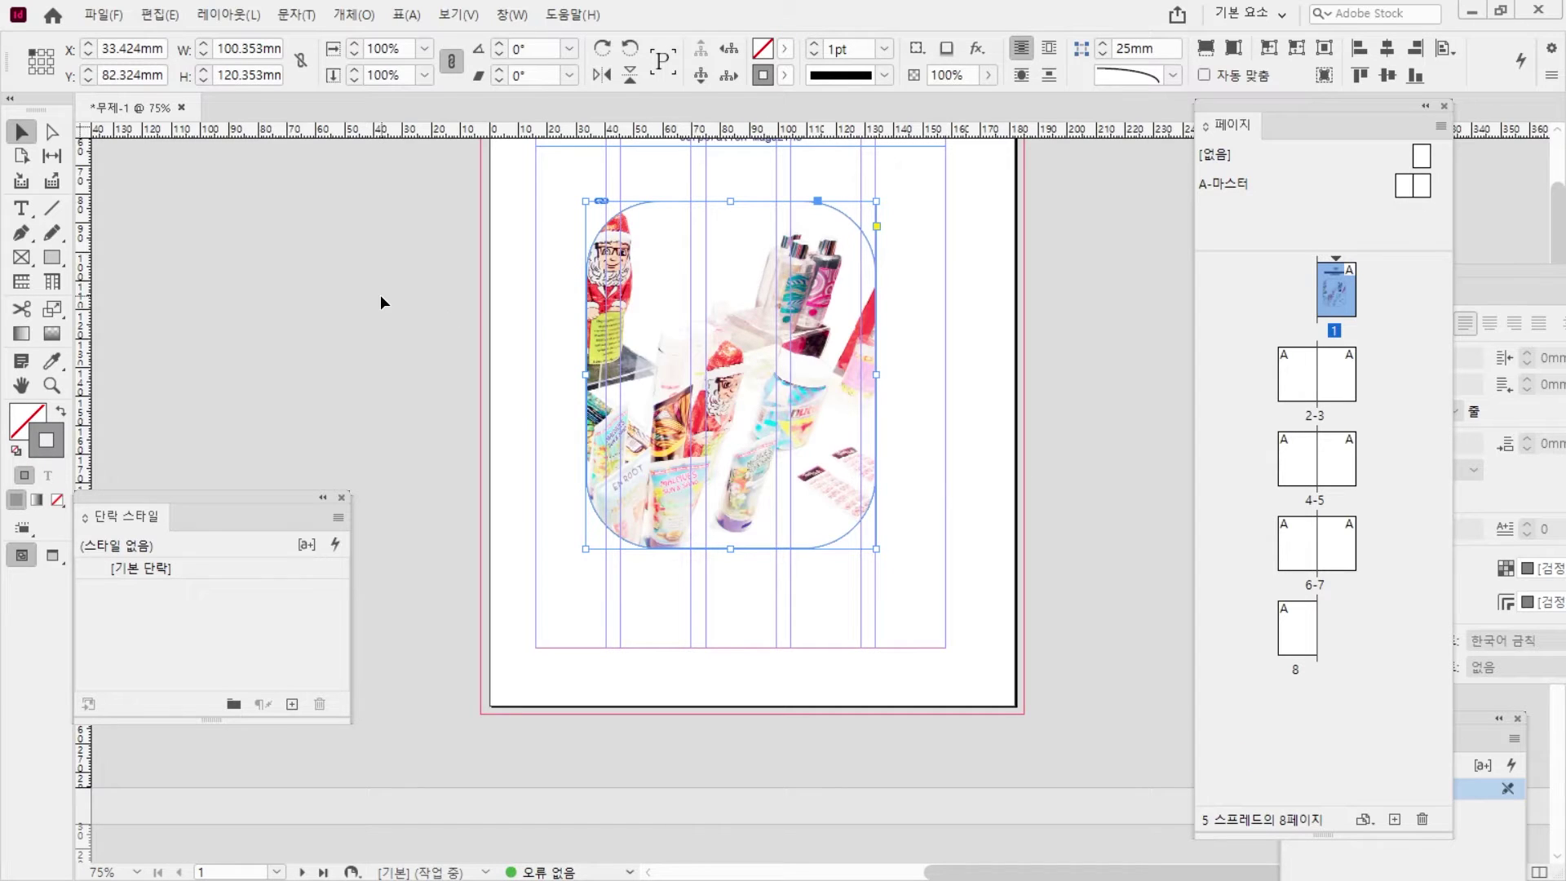
{"action": "left_click", "coordinate": [357, 343]}
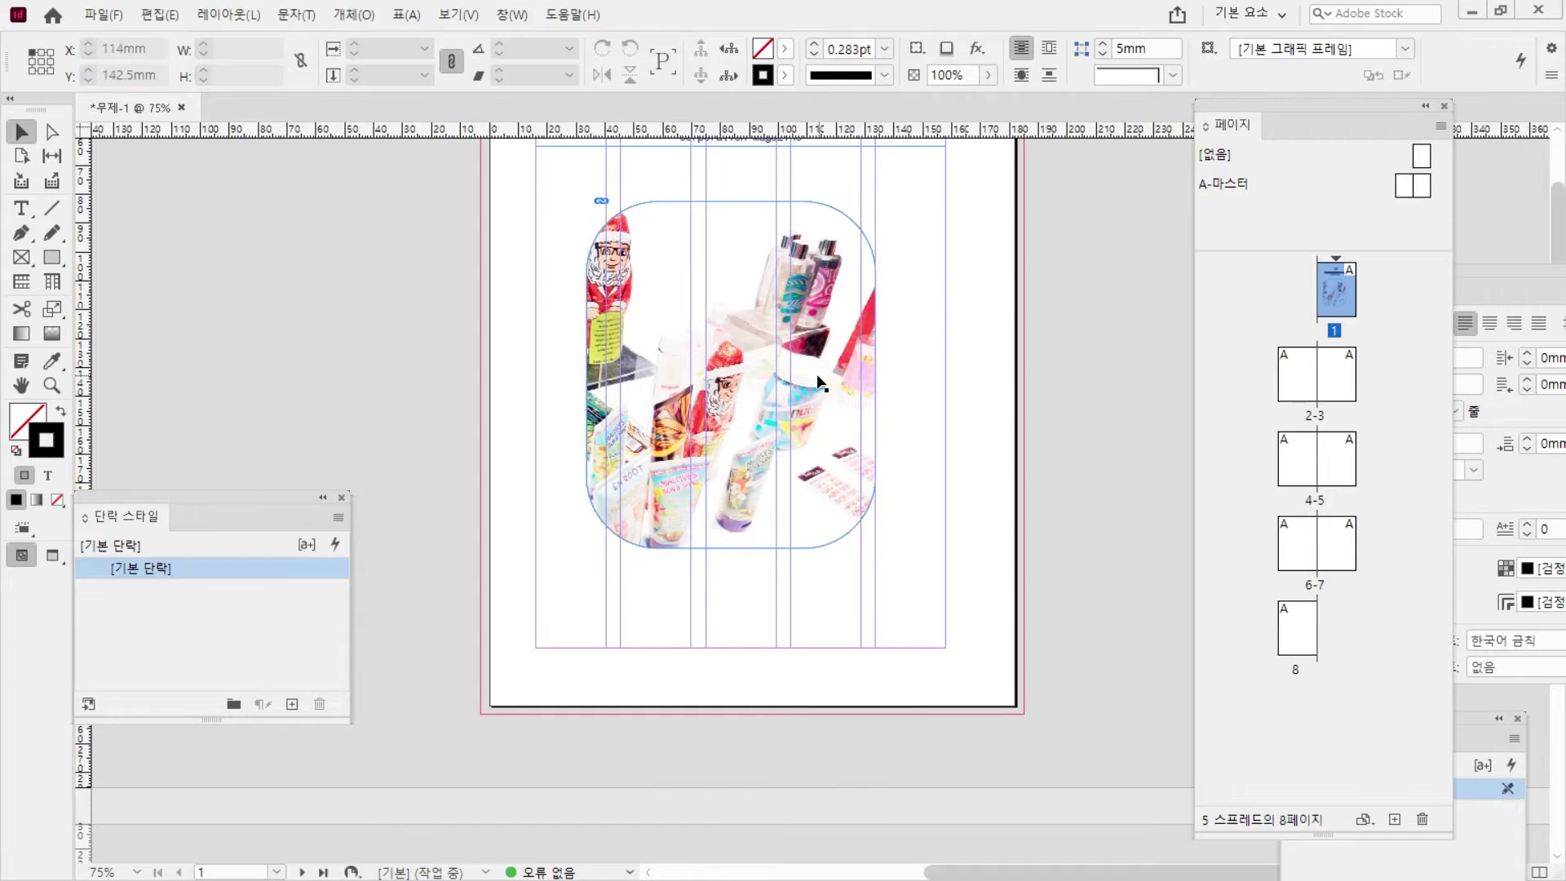
{"action": "left_click", "coordinate": [757, 371]}
{"action": "left_click", "coordinate": [734, 378]}
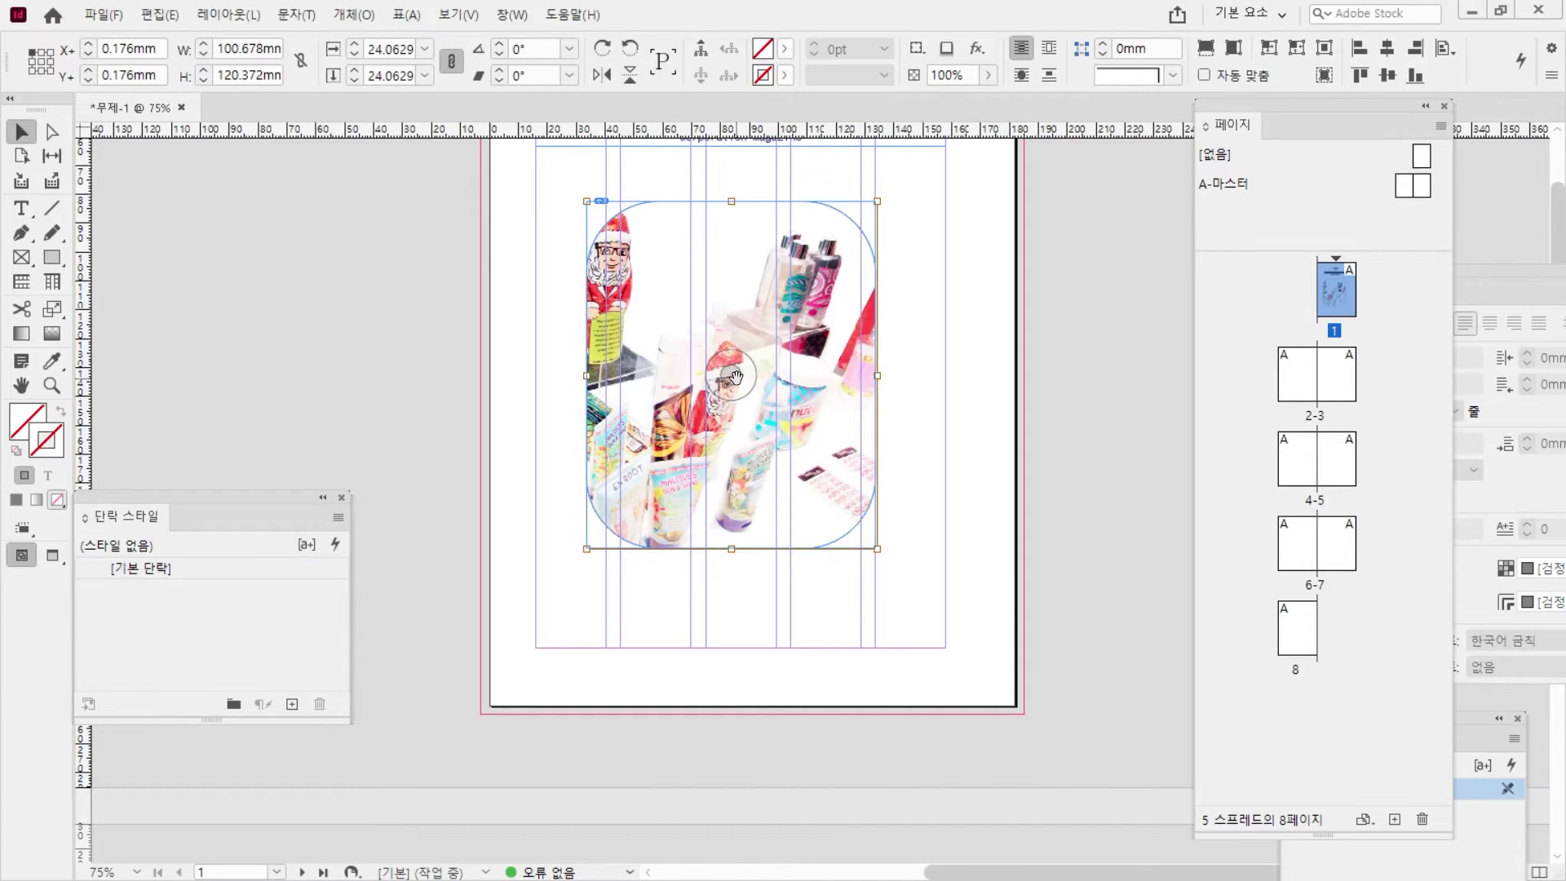
{"action": "left_click_drag", "start_coordinate": [734, 378], "coordinate": [739, 371]}
{"action": "left_click", "coordinate": [398, 291]}
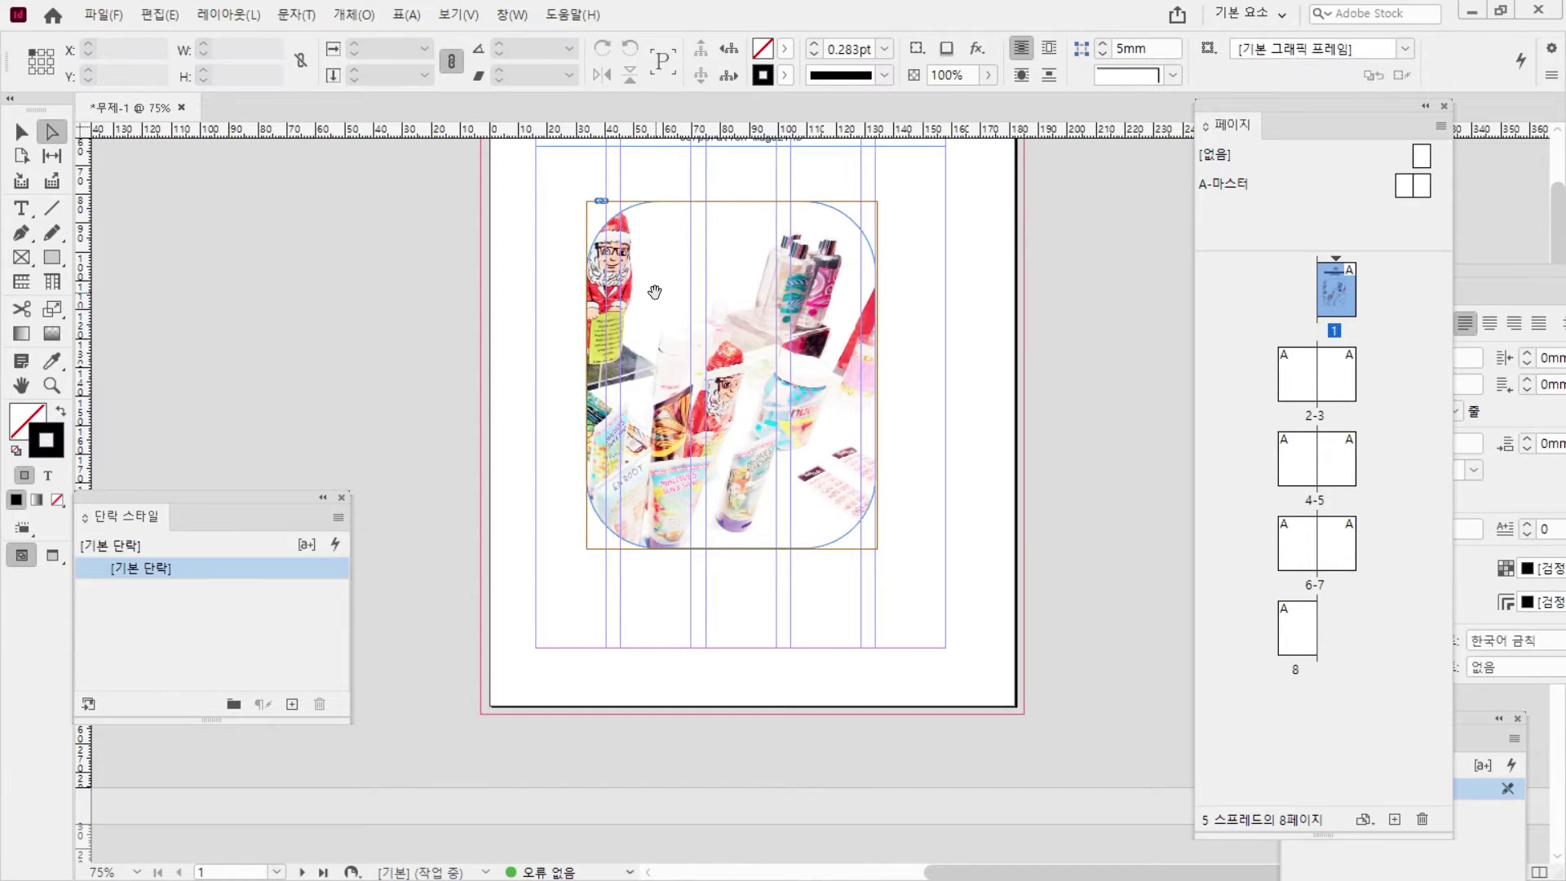
{"action": "left_click", "coordinate": [647, 291]}
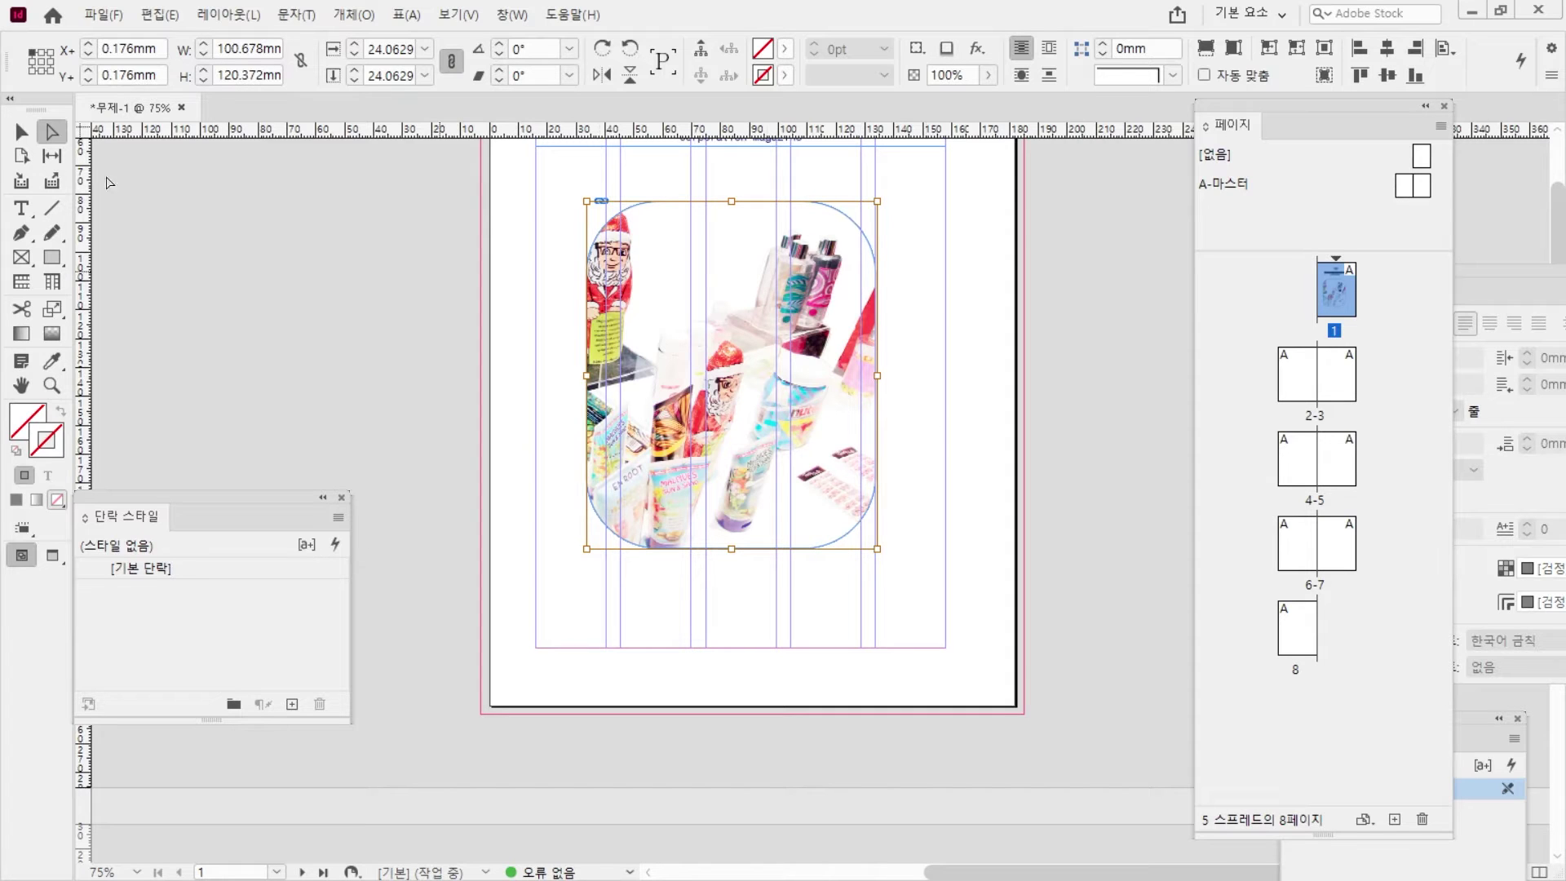
{"action": "left_click", "coordinate": [20, 129]}
{"action": "left_click", "coordinate": [309, 245]}
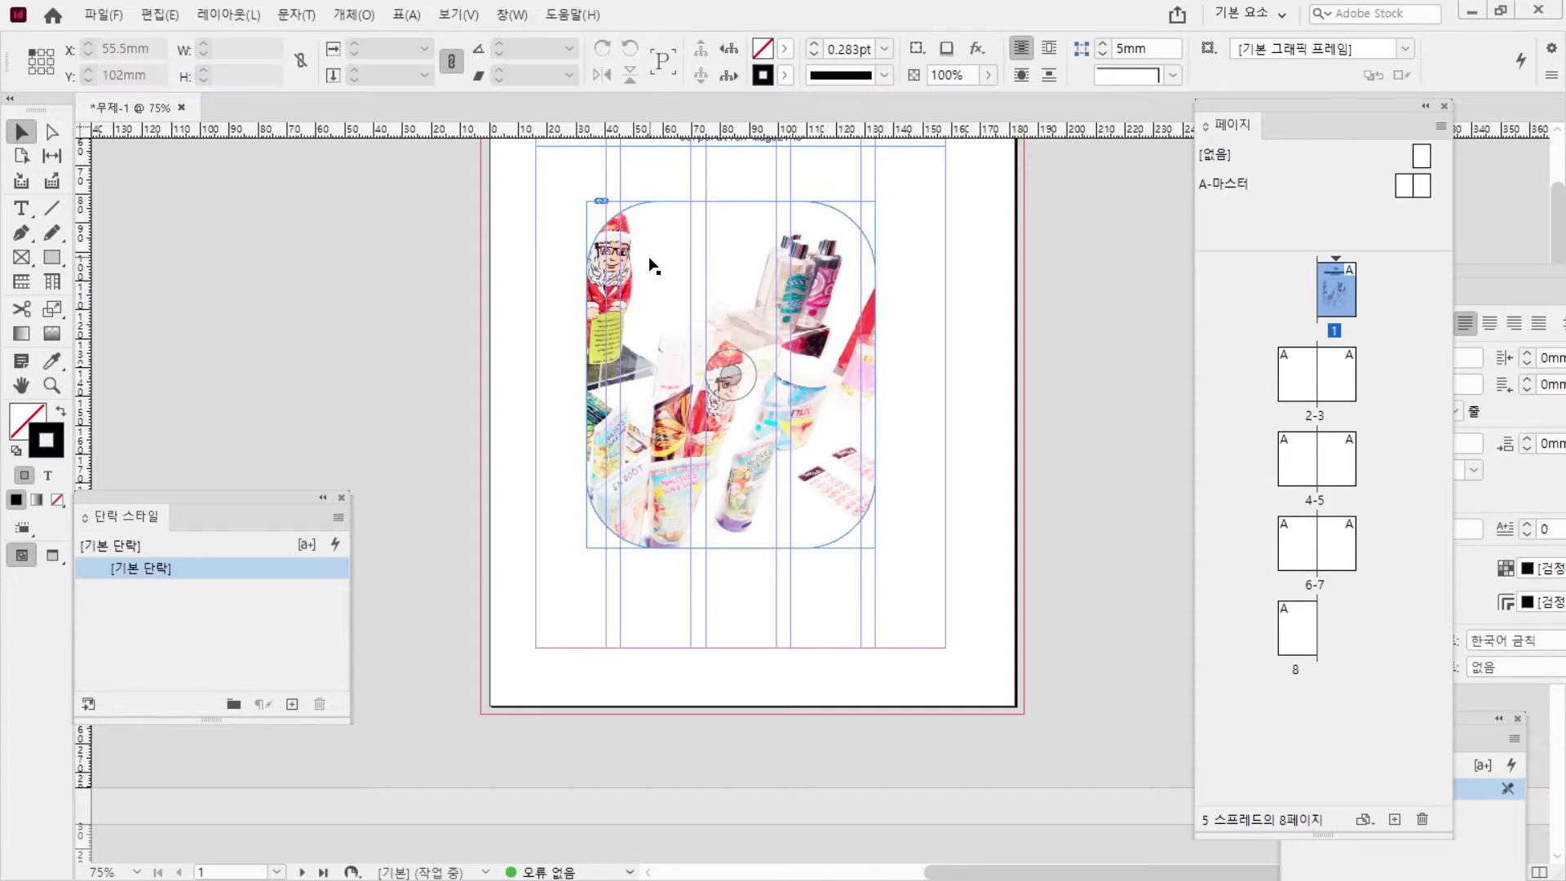
{"action": "left_click", "coordinate": [649, 256]}
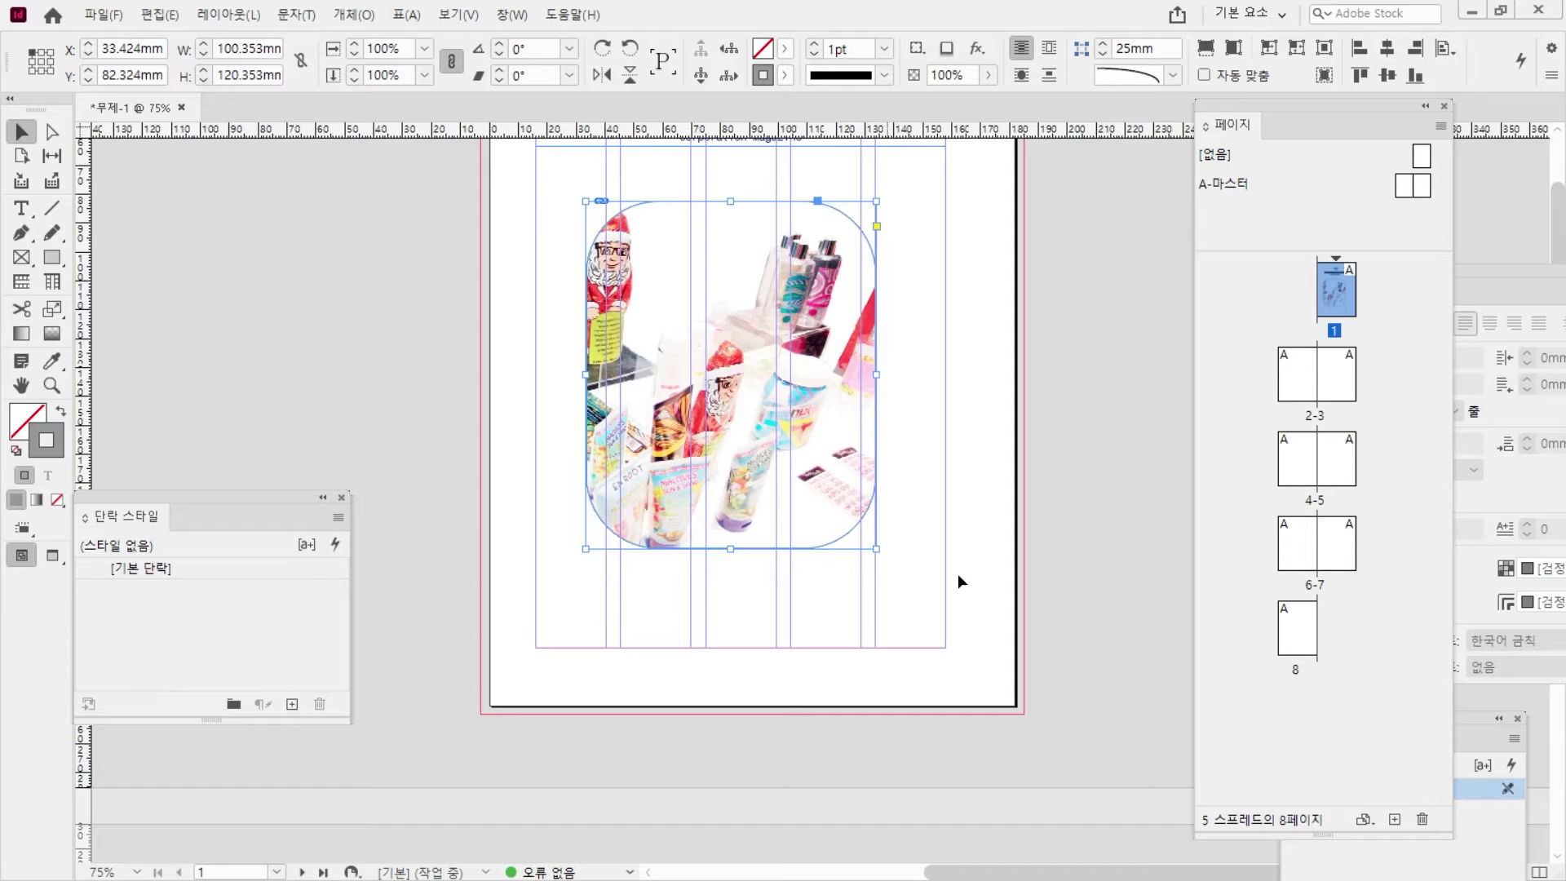
- Apply a Detect Edges clipping path with a lowered threshold to the picture inside the rounded cover frame
{"action": "left_click", "coordinate": [727, 374]}
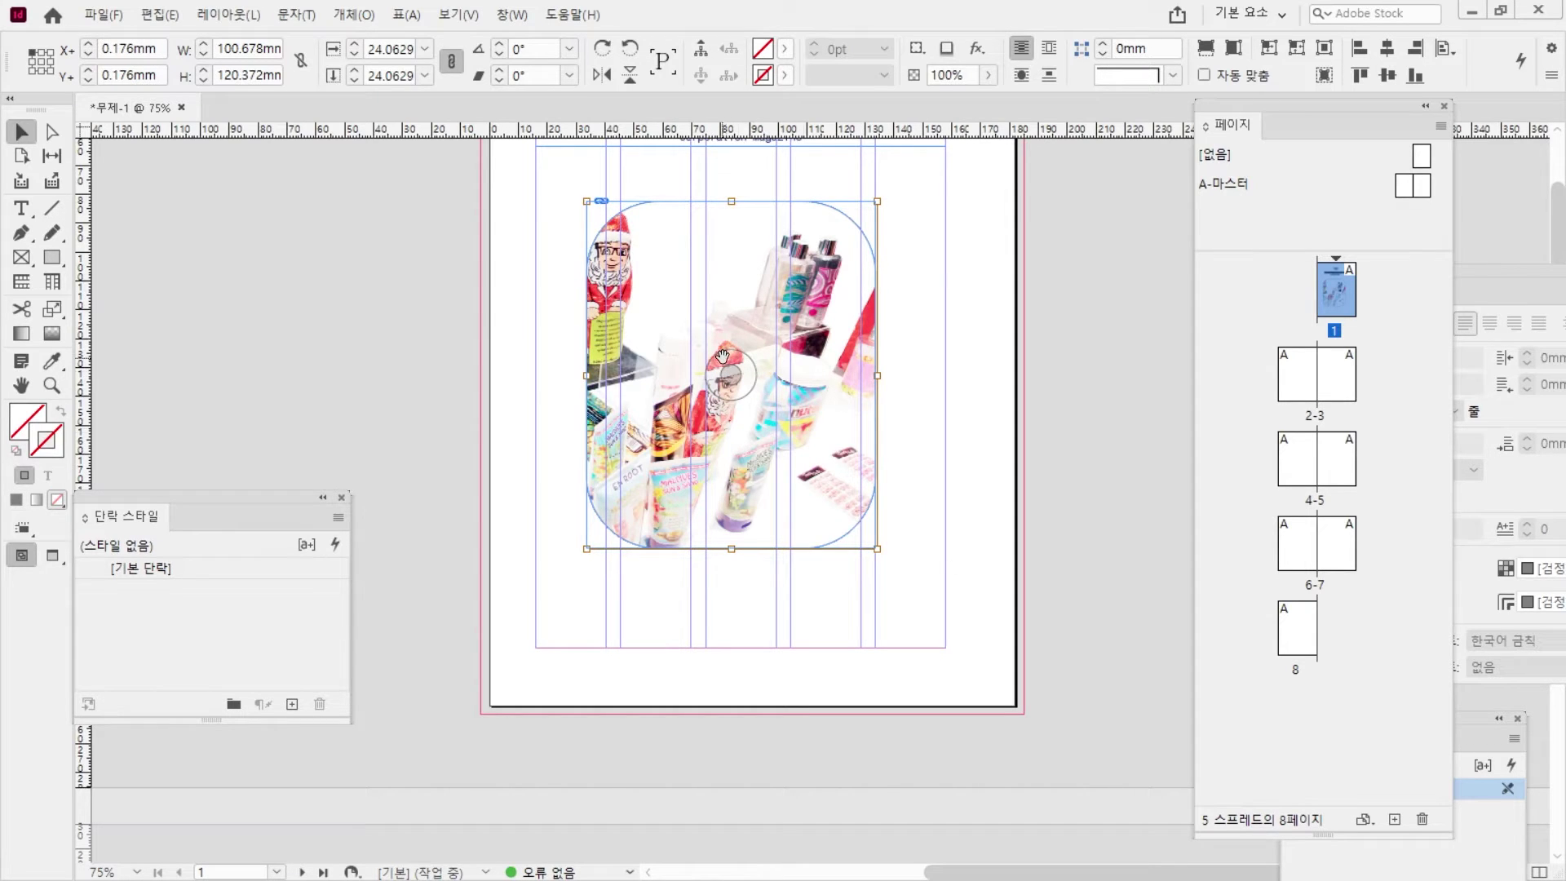
{"action": "left_click", "coordinate": [369, 16]}
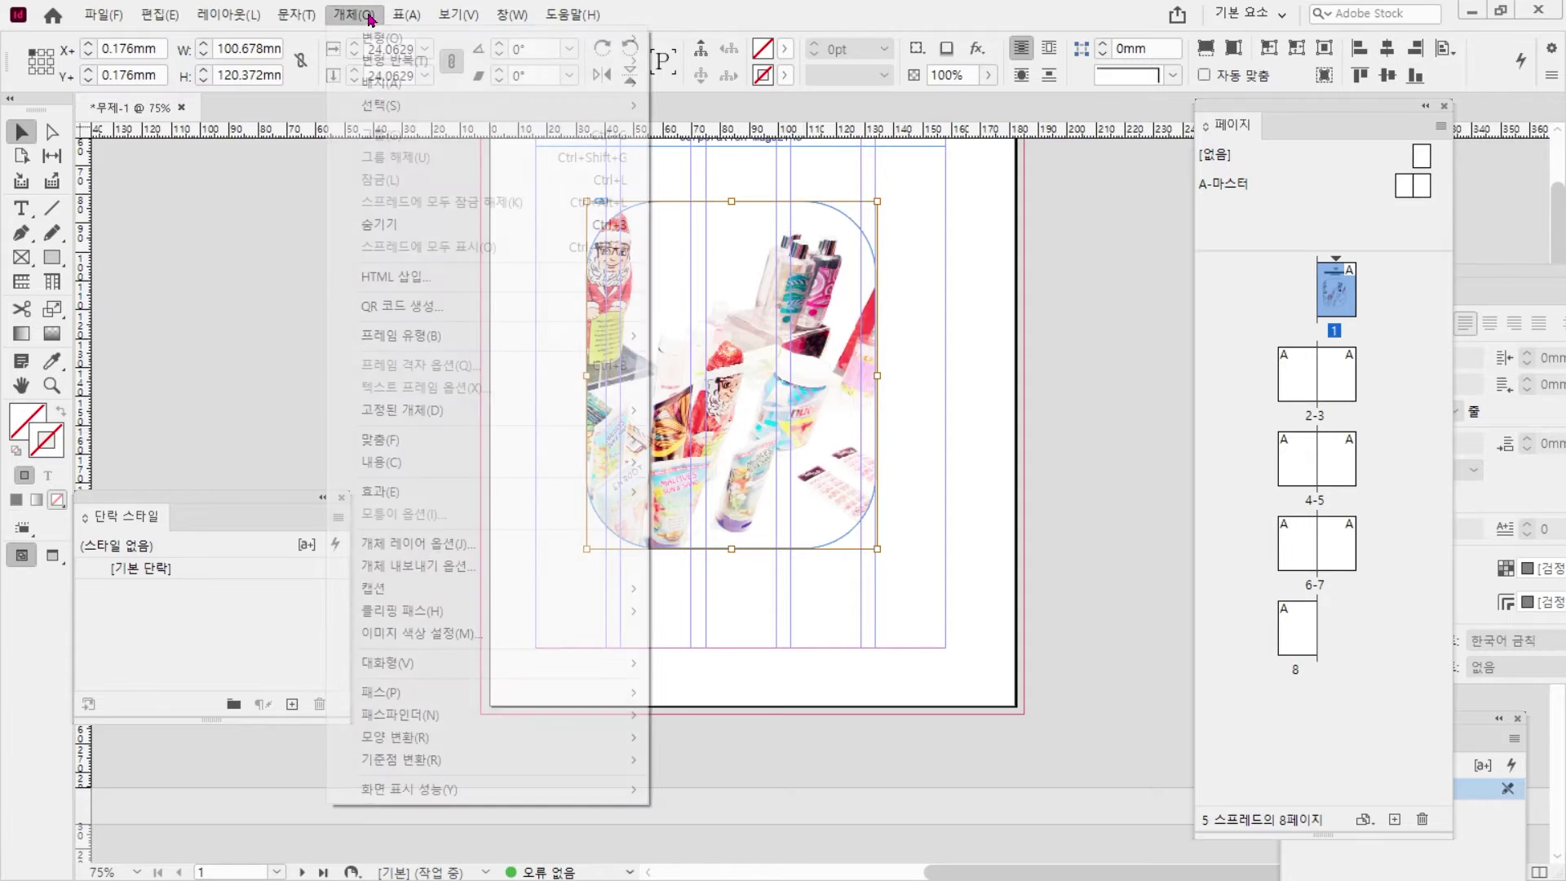
{"action": "mouse_move", "coordinate": [604, 614]}
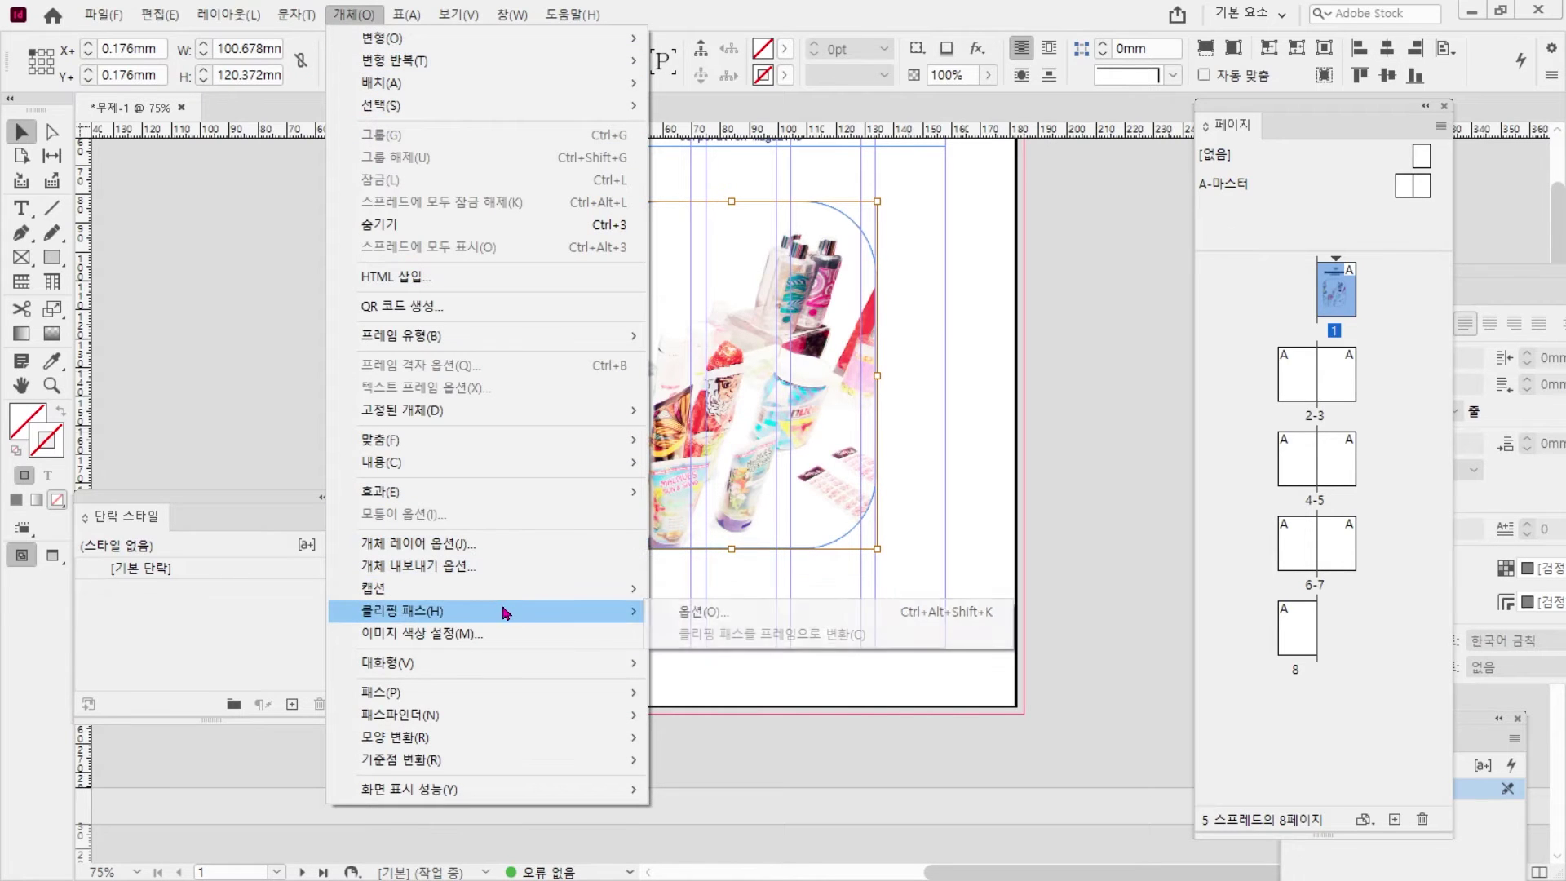
{"action": "left_click", "coordinate": [686, 614]}
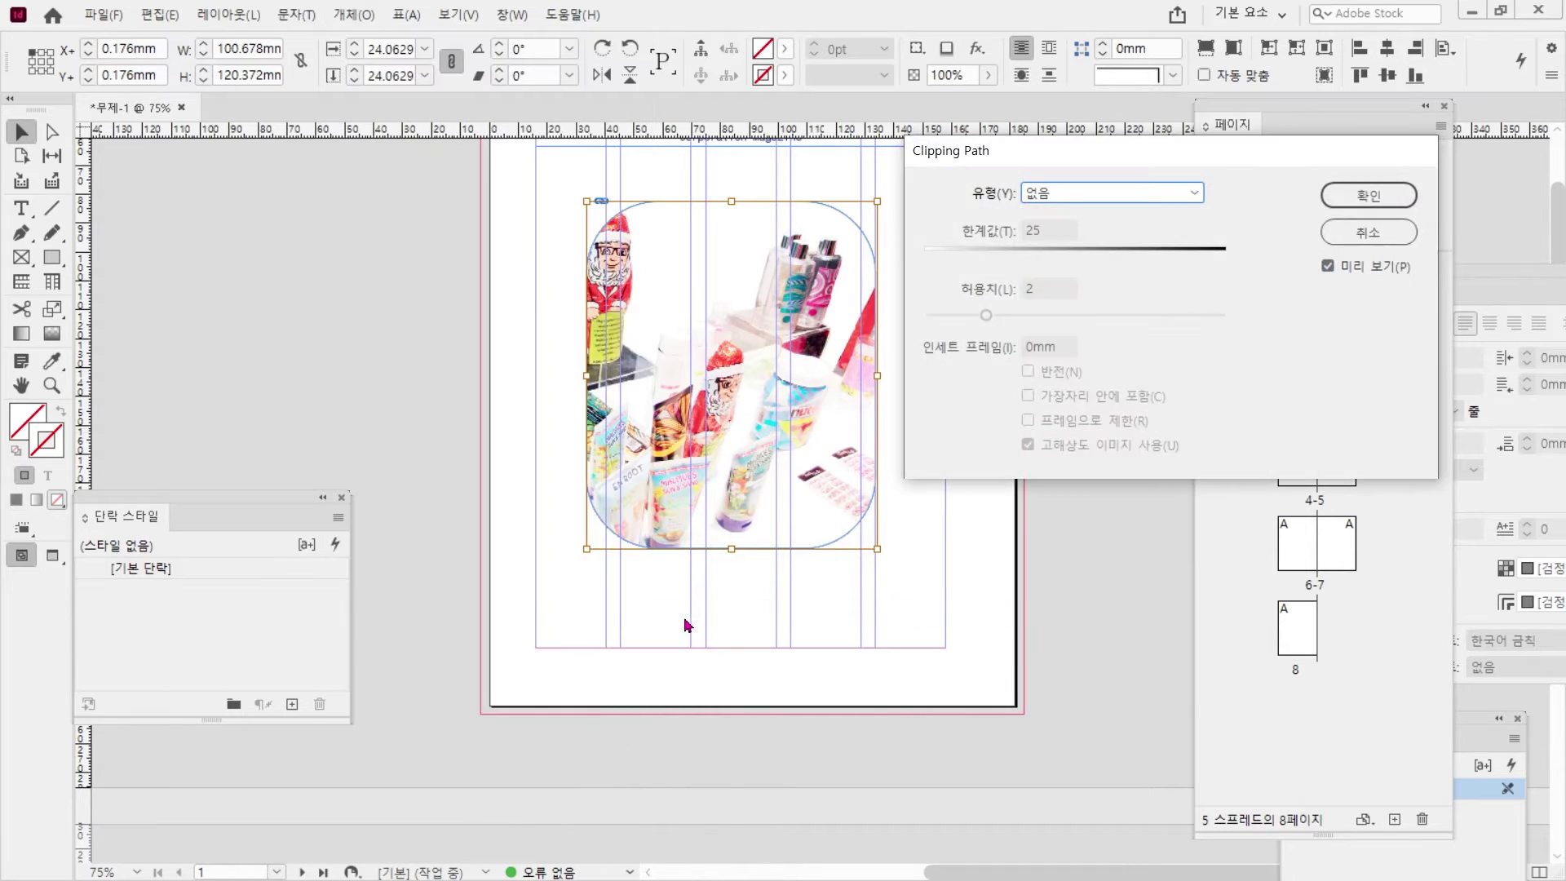
{"action": "left_click", "coordinate": [1064, 200]}
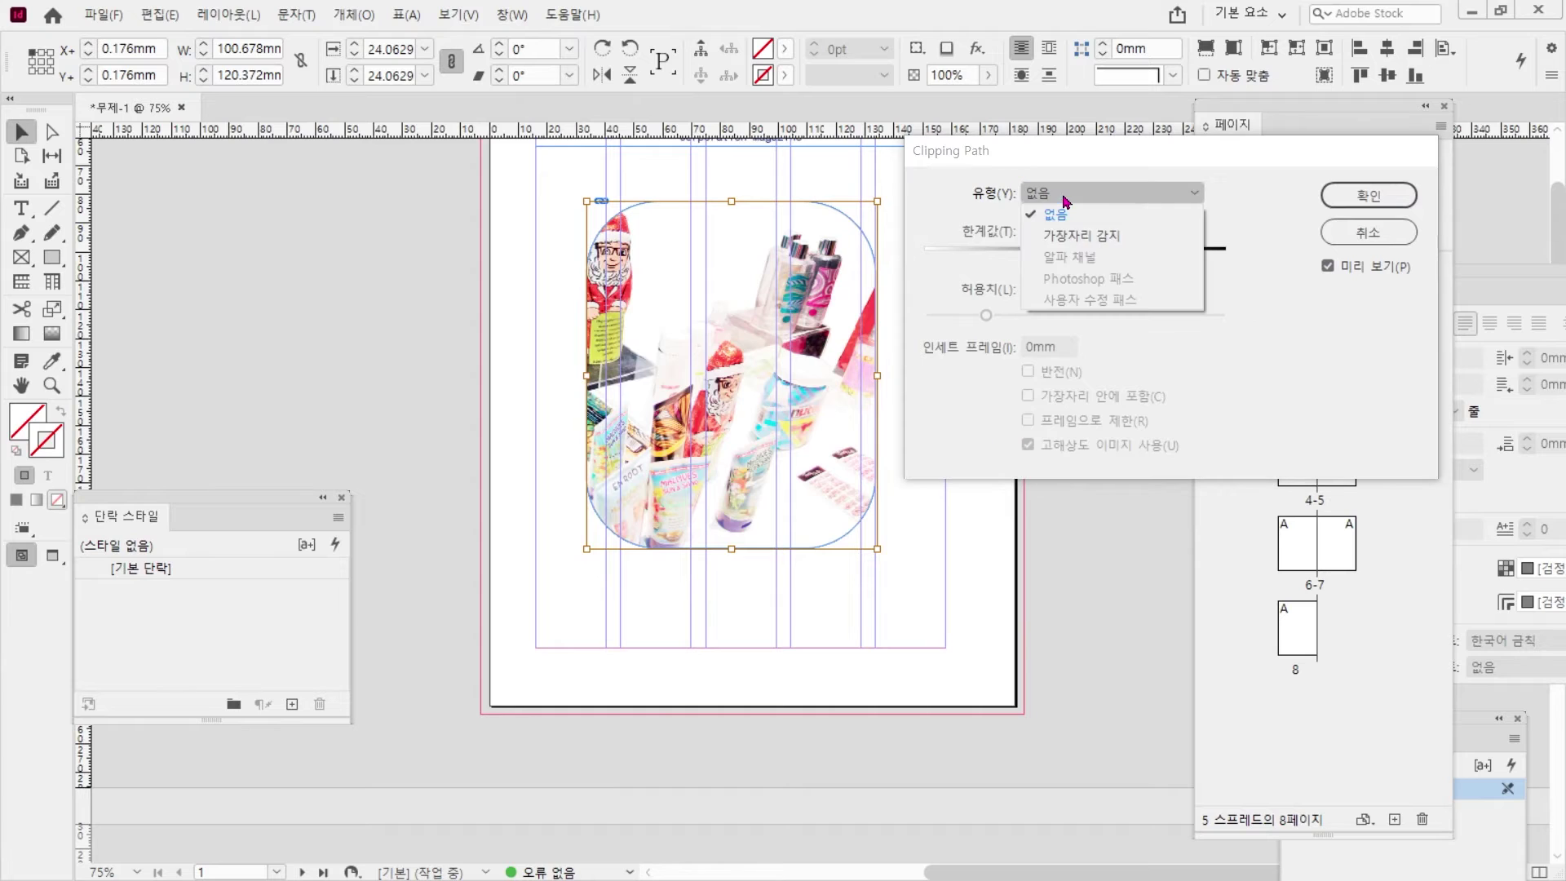
{"action": "left_click", "coordinate": [1088, 239]}
{"action": "left_click_drag", "start_coordinate": [979, 261], "coordinate": [937, 259]}
{"action": "left_click", "coordinate": [1367, 197]}
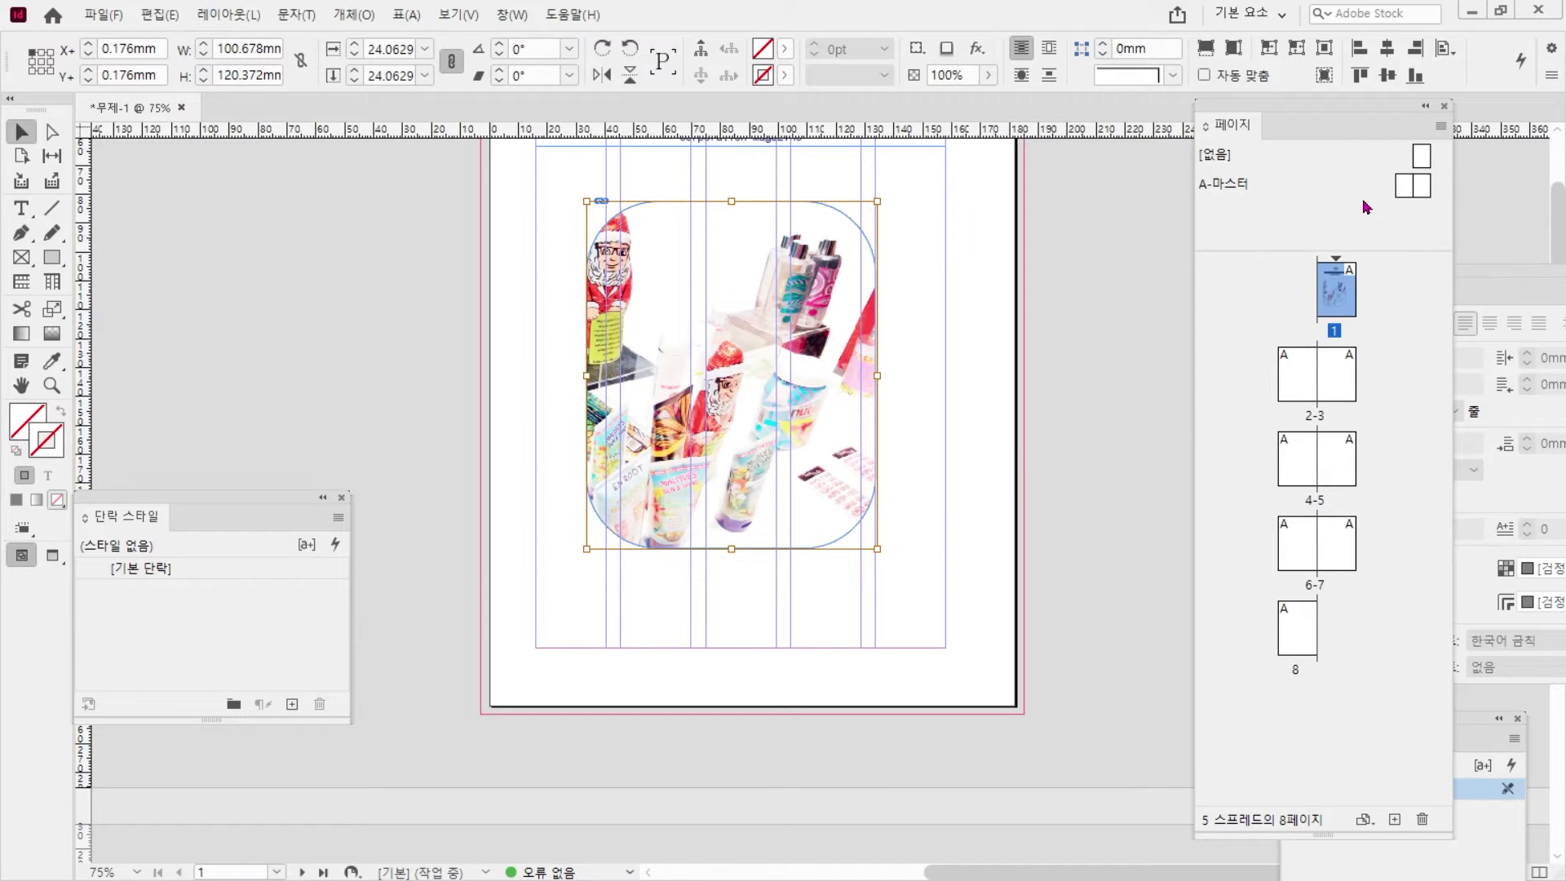
- Inspect the clipping path's outline around the objects in the cover picture with the Direct Selection tool
{"action": "left_click", "coordinate": [923, 217]}
{"action": "left_click", "coordinate": [612, 281]}
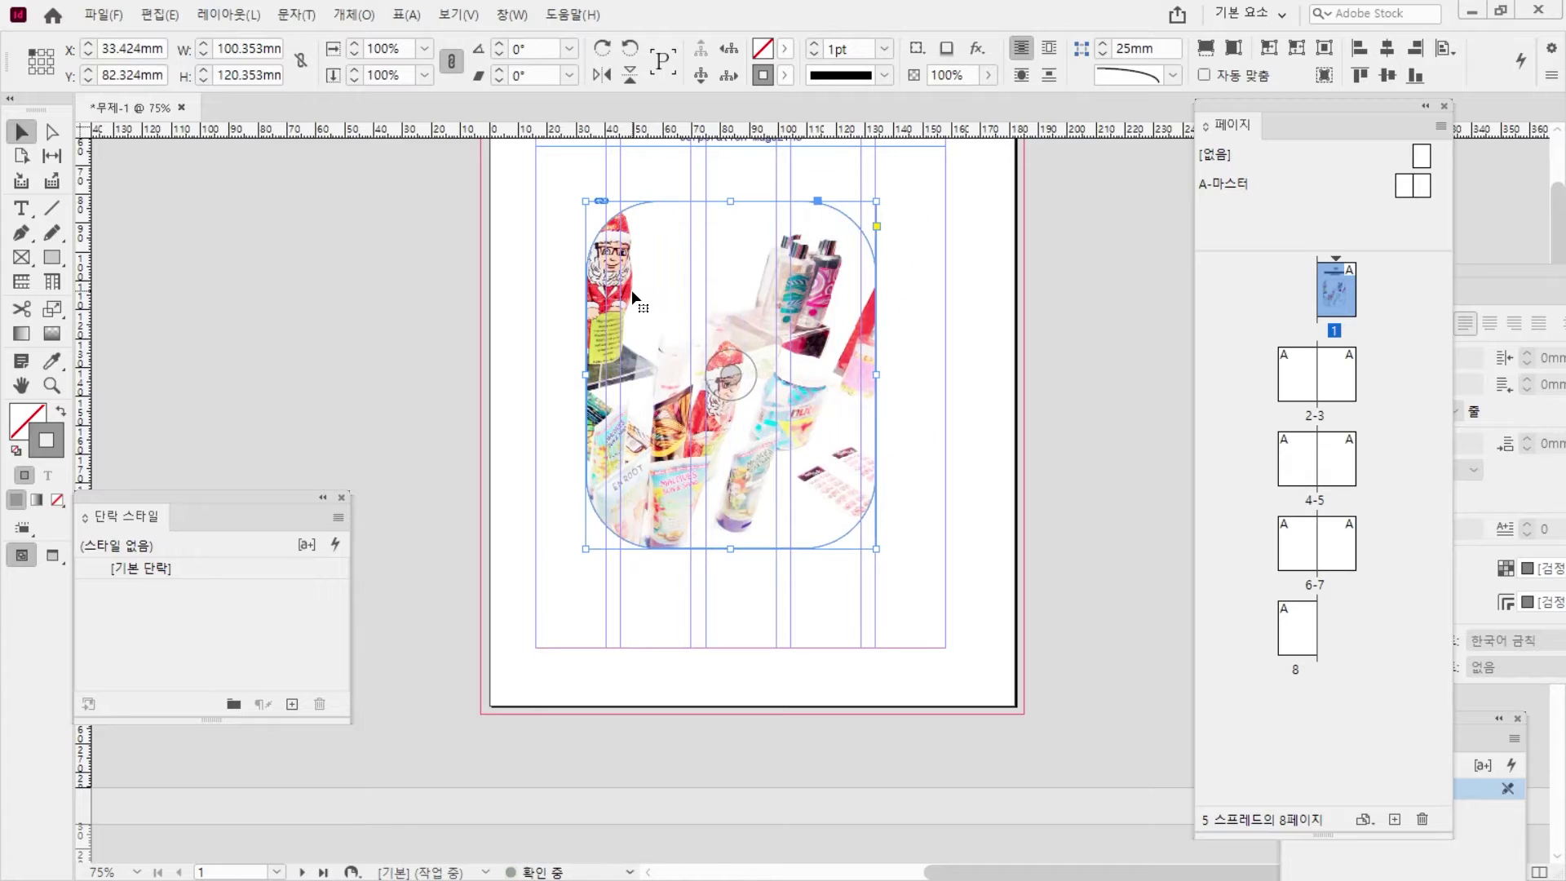
{"action": "left_click", "coordinate": [992, 321]}
{"action": "left_click", "coordinate": [49, 135]}
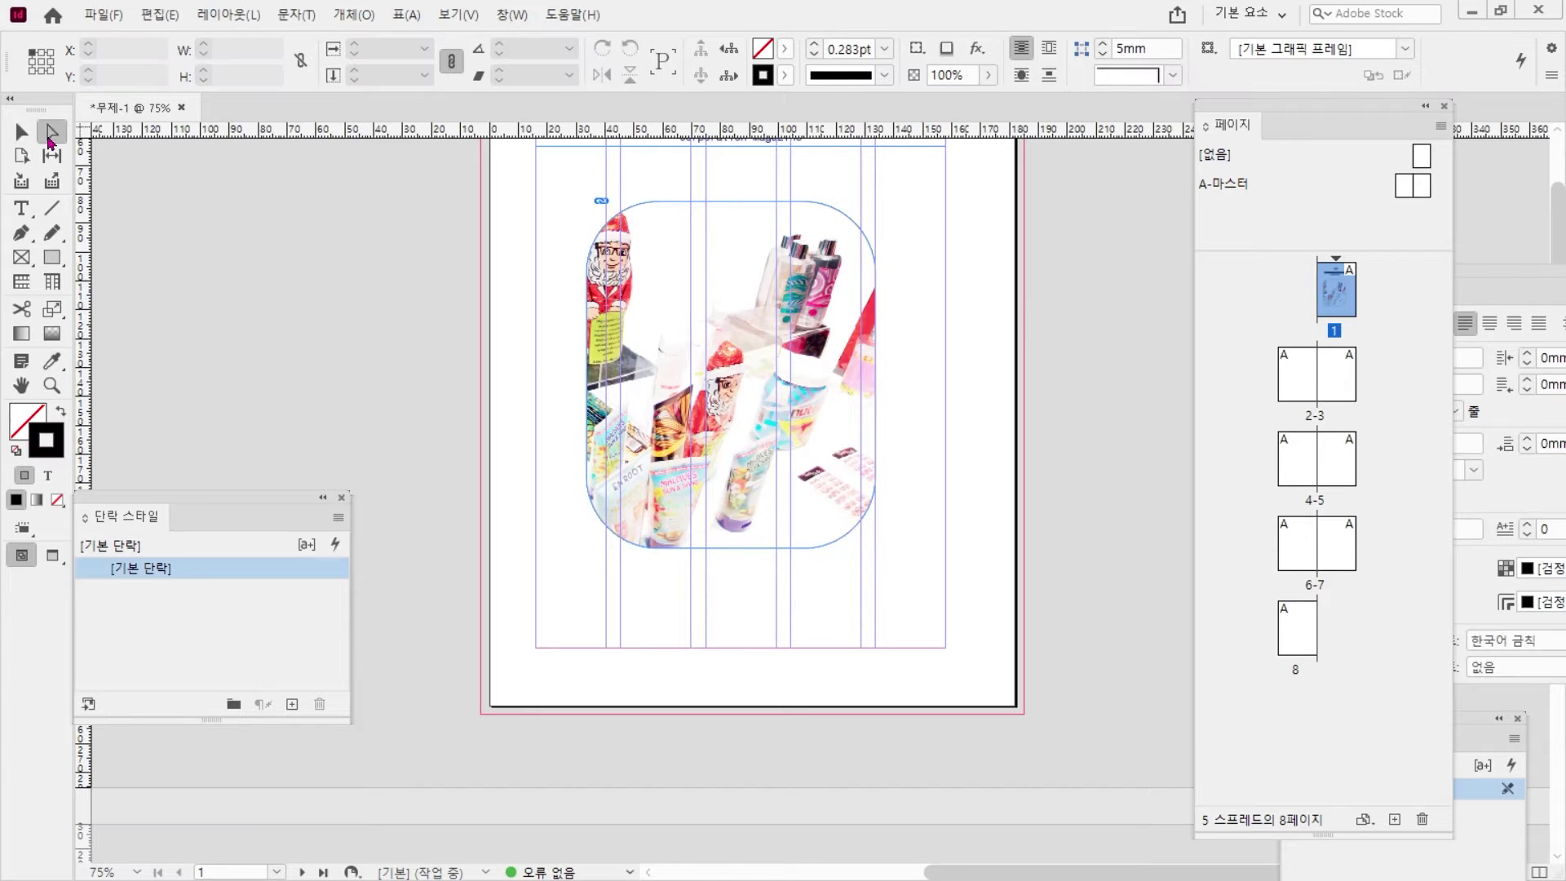
{"action": "left_click", "coordinate": [835, 461]}
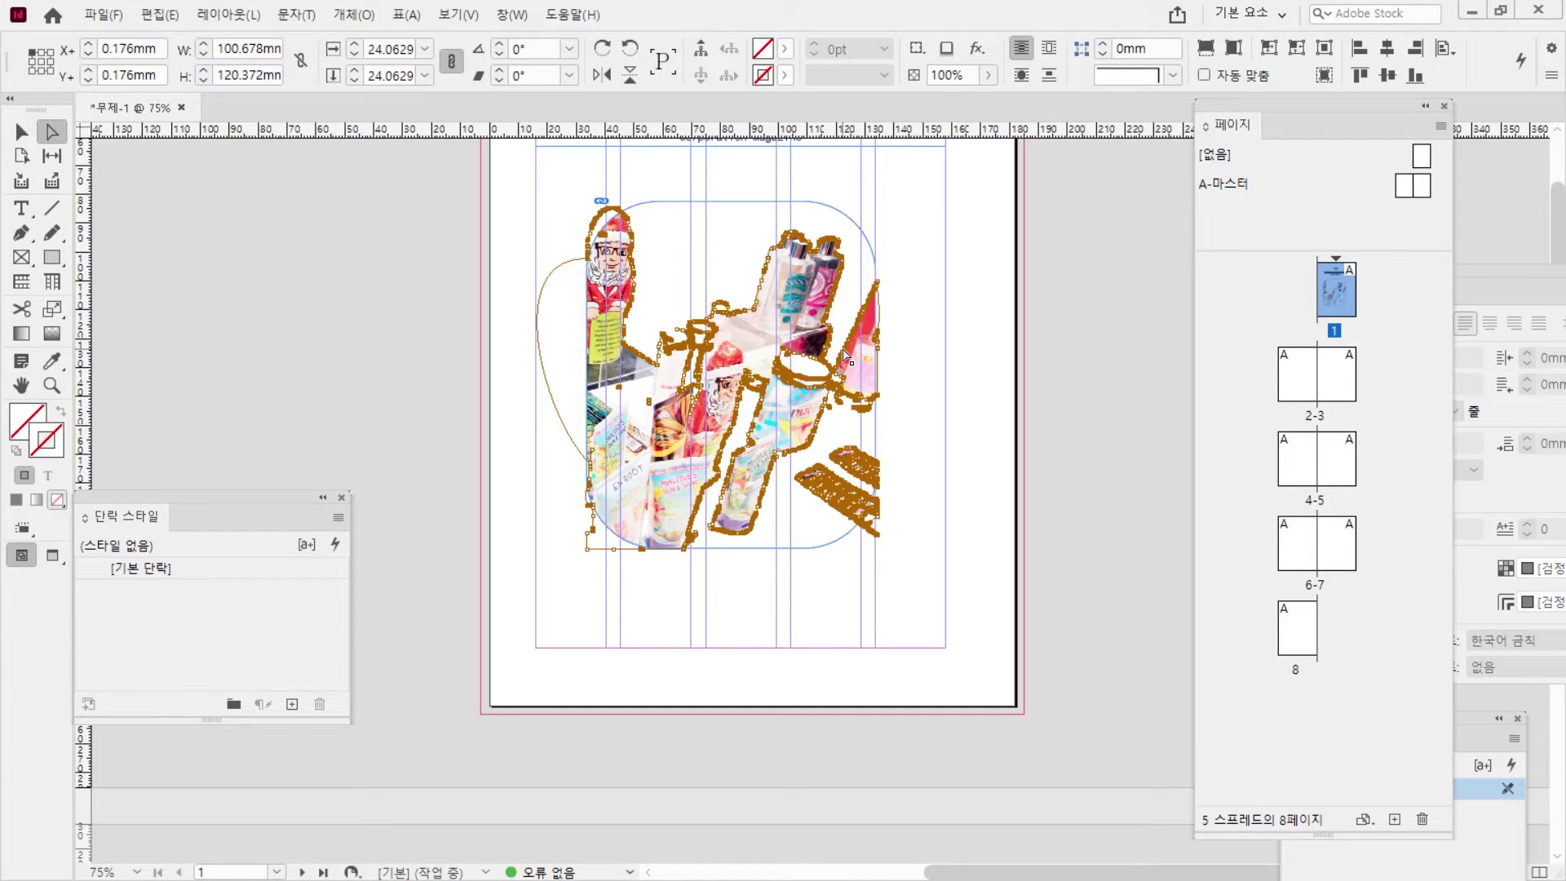
{"action": "left_click", "coordinate": [968, 209]}
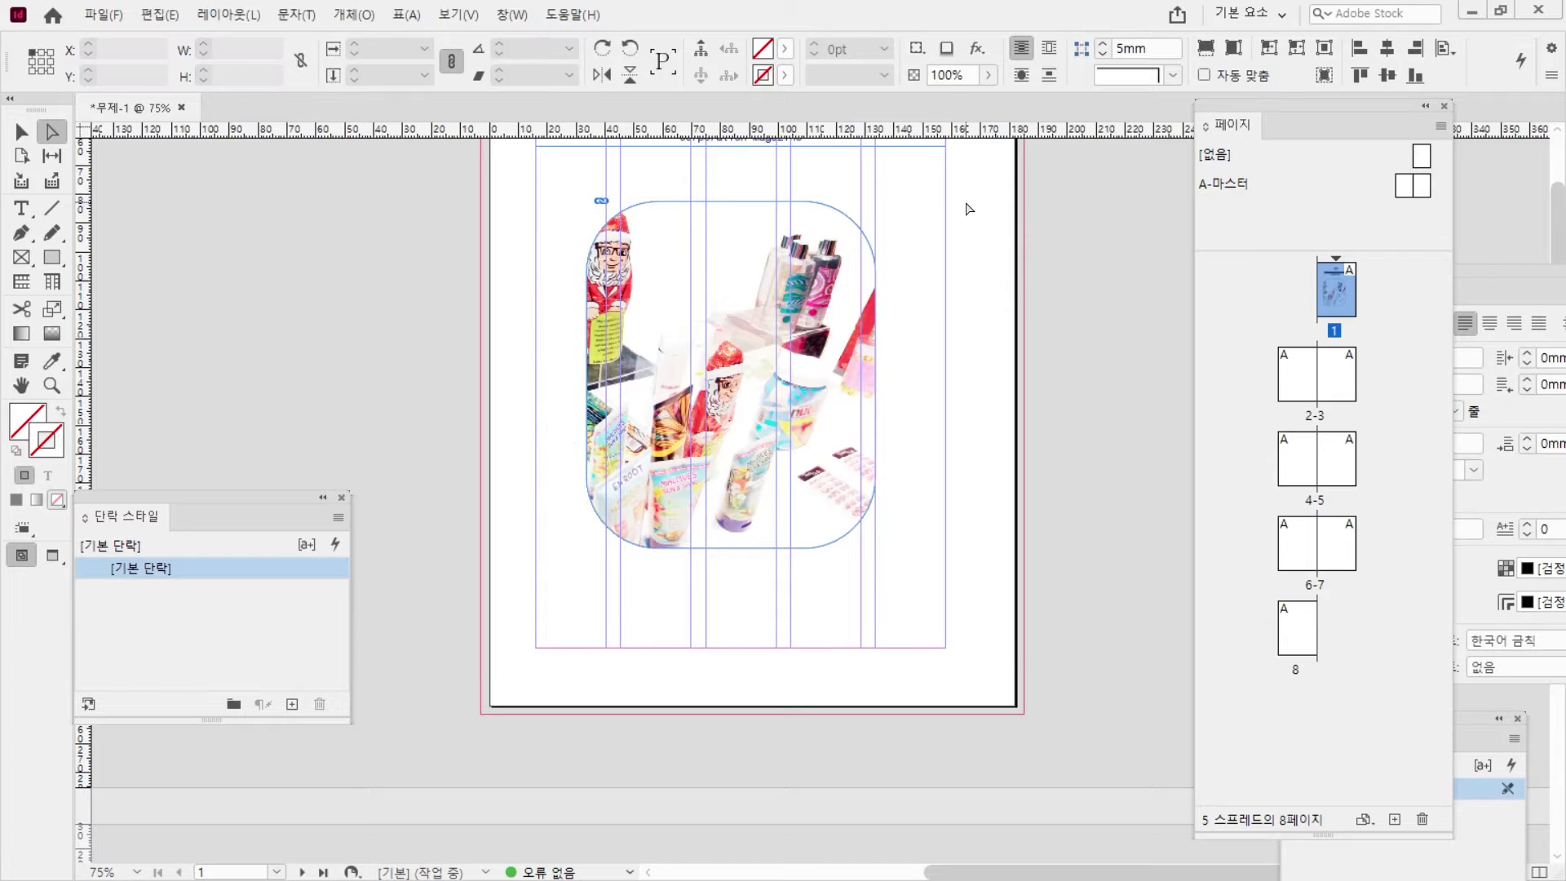
{"action": "key", "text": "v"}
{"action": "scroll", "coordinate": [961, 317], "scroll_direction": "up", "scroll_amount": 1}
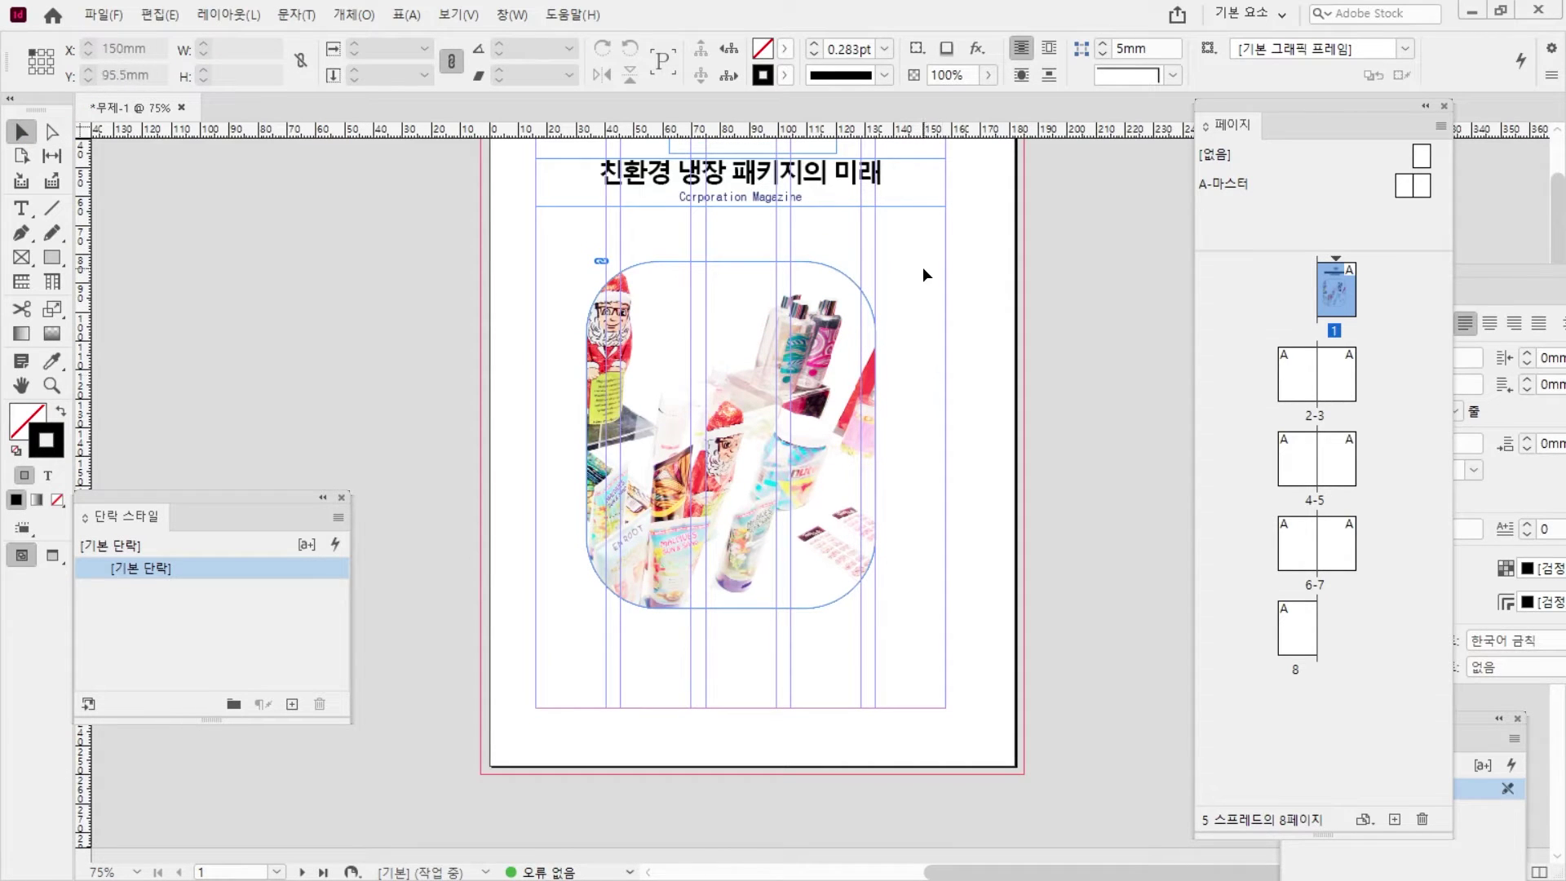
- Center the cover picture frame horizontally on page 1, using alignment to the page
{"action": "left_click", "coordinate": [683, 308]}
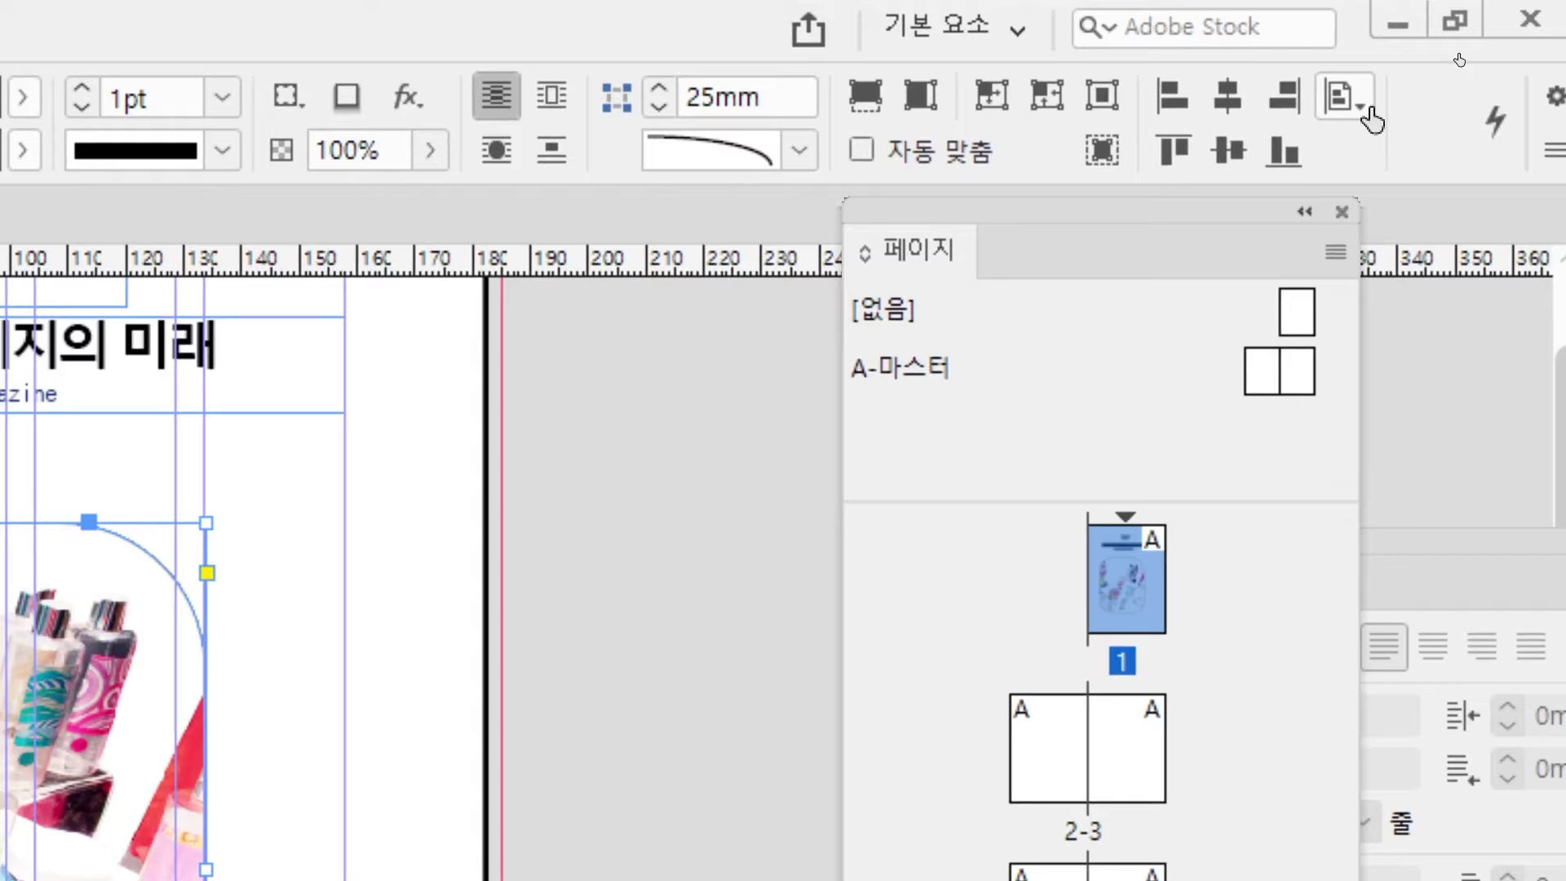
{"action": "left_click", "coordinate": [1448, 50]}
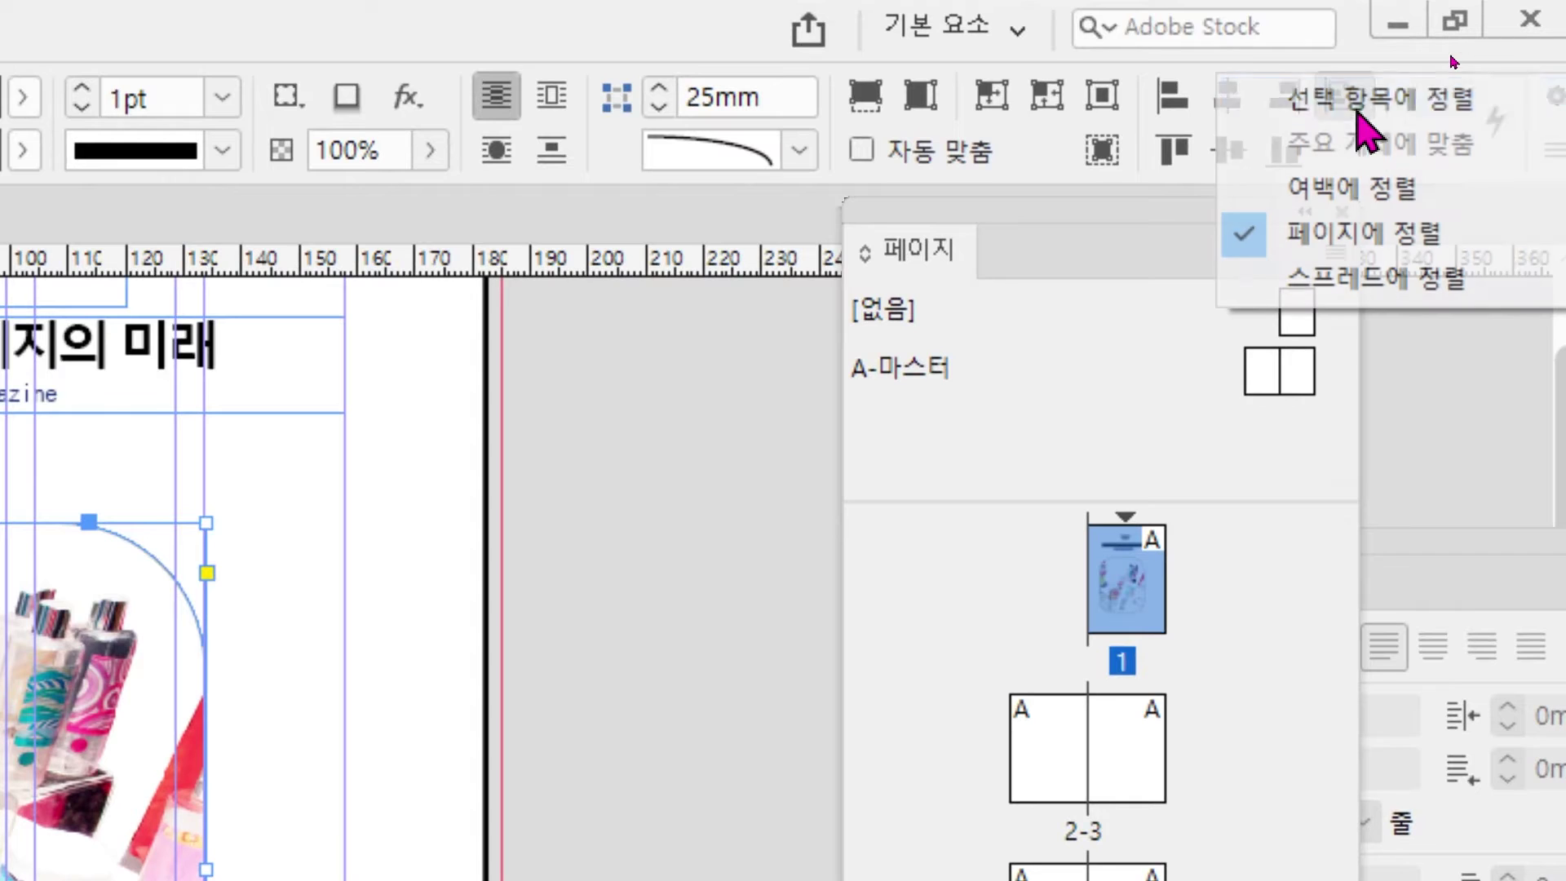
{"action": "left_click", "coordinate": [1347, 237]}
{"action": "left_click", "coordinate": [1362, 96]}
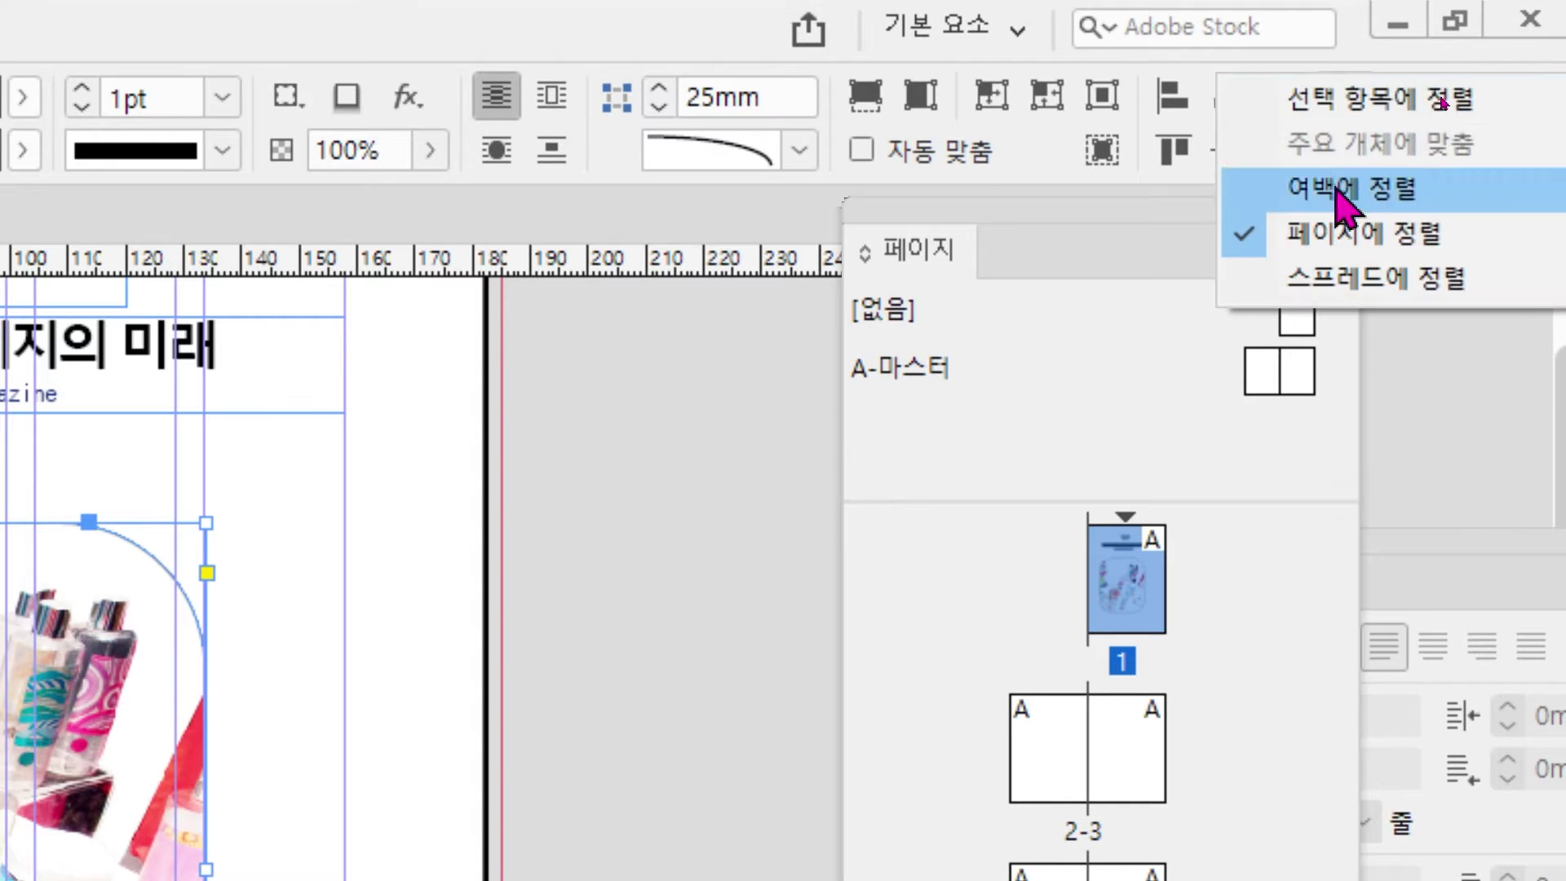
{"action": "left_click", "coordinate": [1355, 234]}
{"action": "left_click", "coordinate": [1227, 96]}
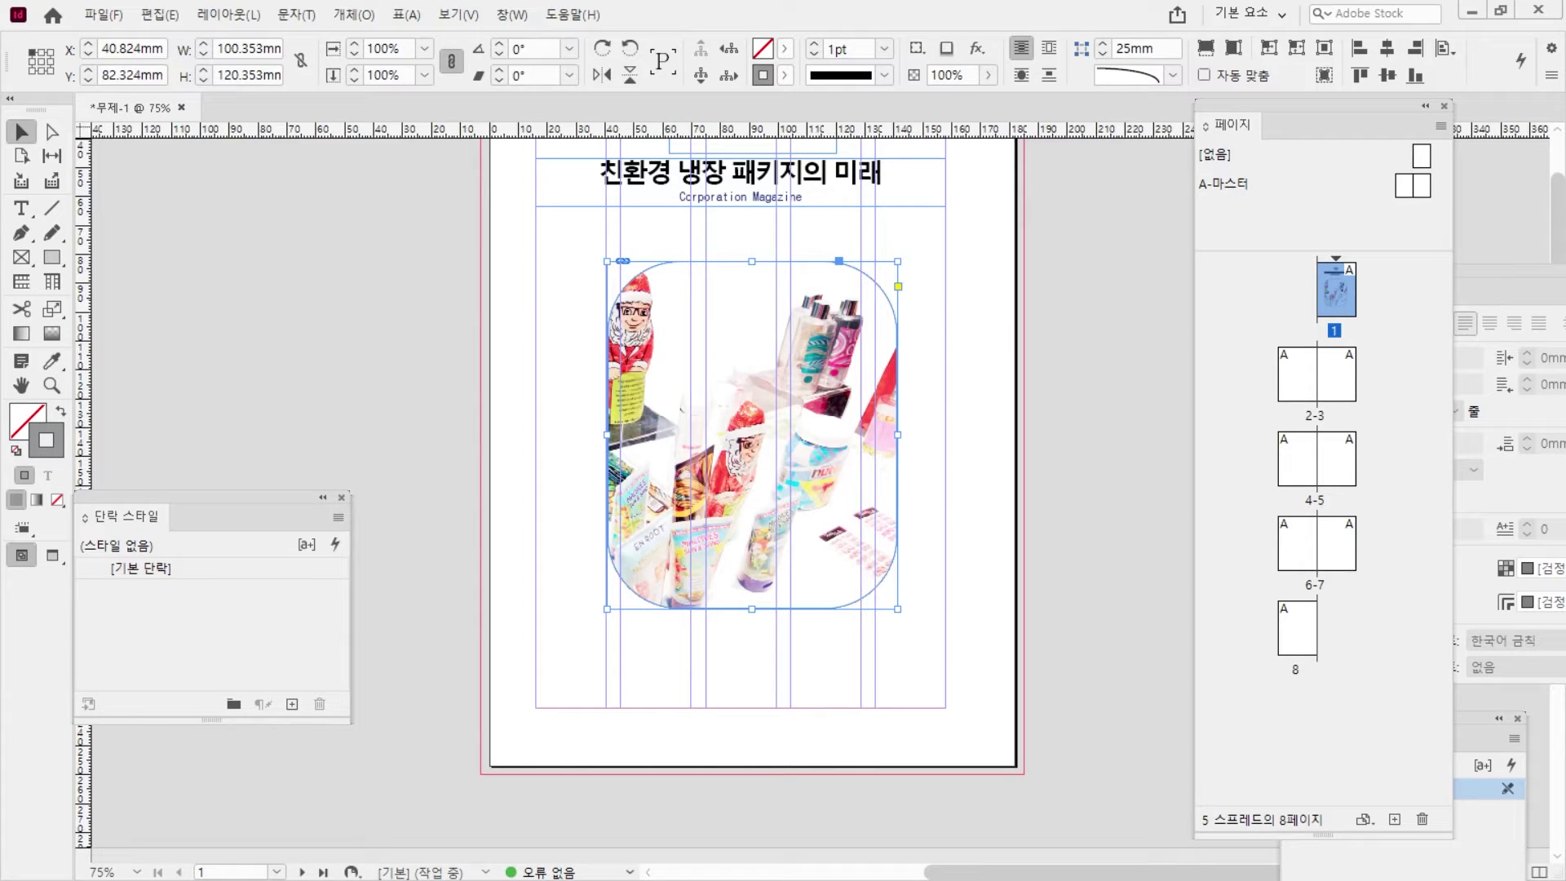
- Check the cover picture's vertical offset in the exam PDF and set the frame's Y position to 87 mm in InDesign
{"action": "key", "text": "alt+Tab"}
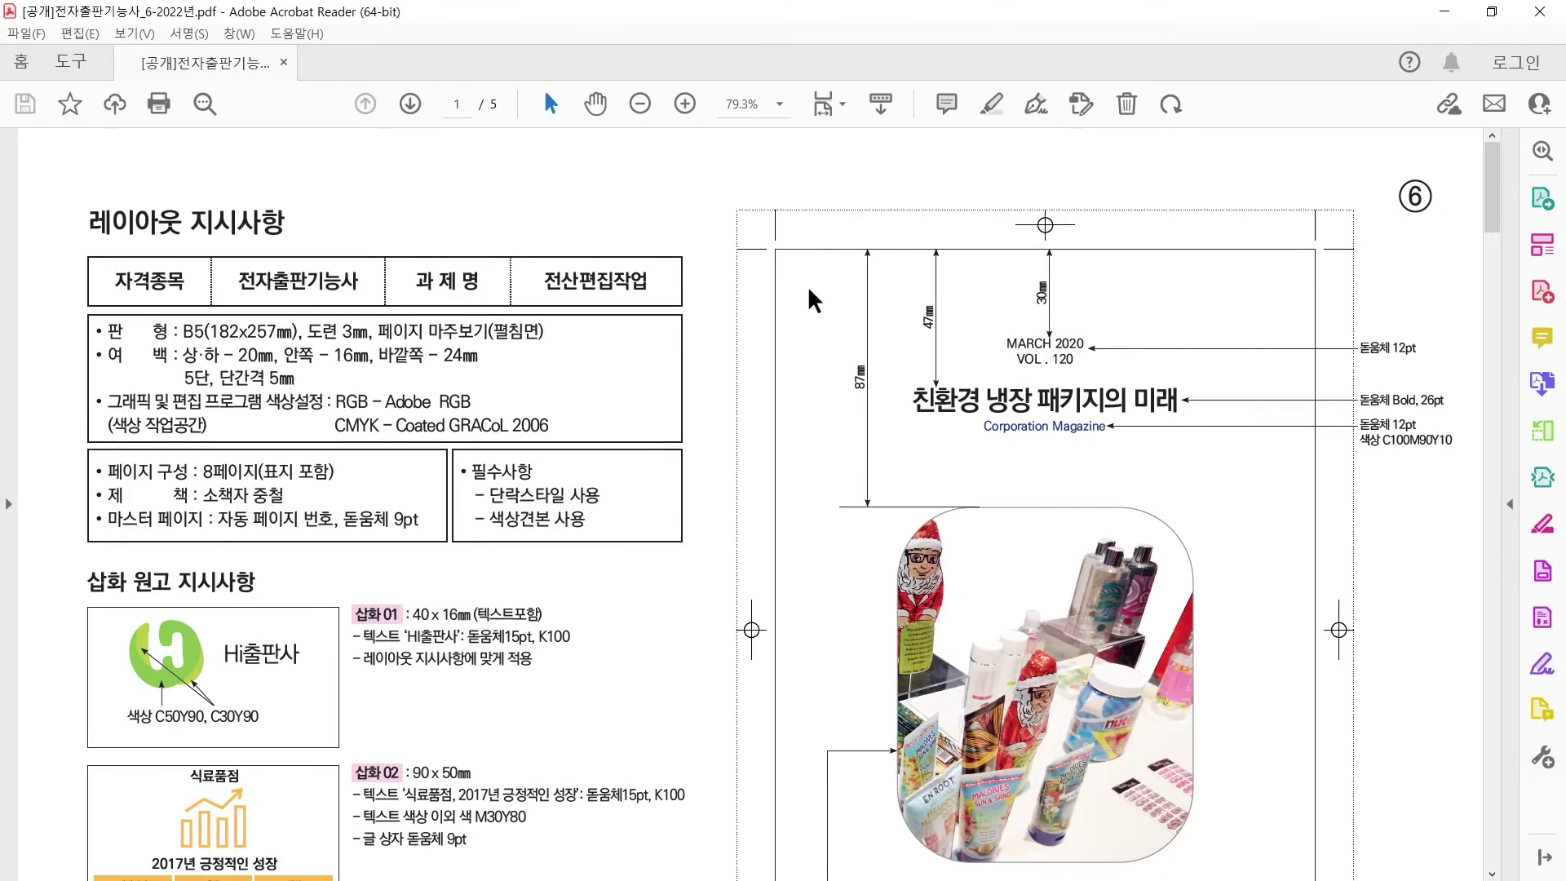
{"action": "key", "text": "ctrl+2"}
{"action": "mouse_move", "coordinate": [869, 251]}
{"action": "left_mouse_down"}
{"action": "mouse_move", "coordinate": [892, 434]}
{"action": "mouse_move", "coordinate": [865, 510]}
{"action": "left_mouse_up"}
{"action": "key", "text": "Escape"}
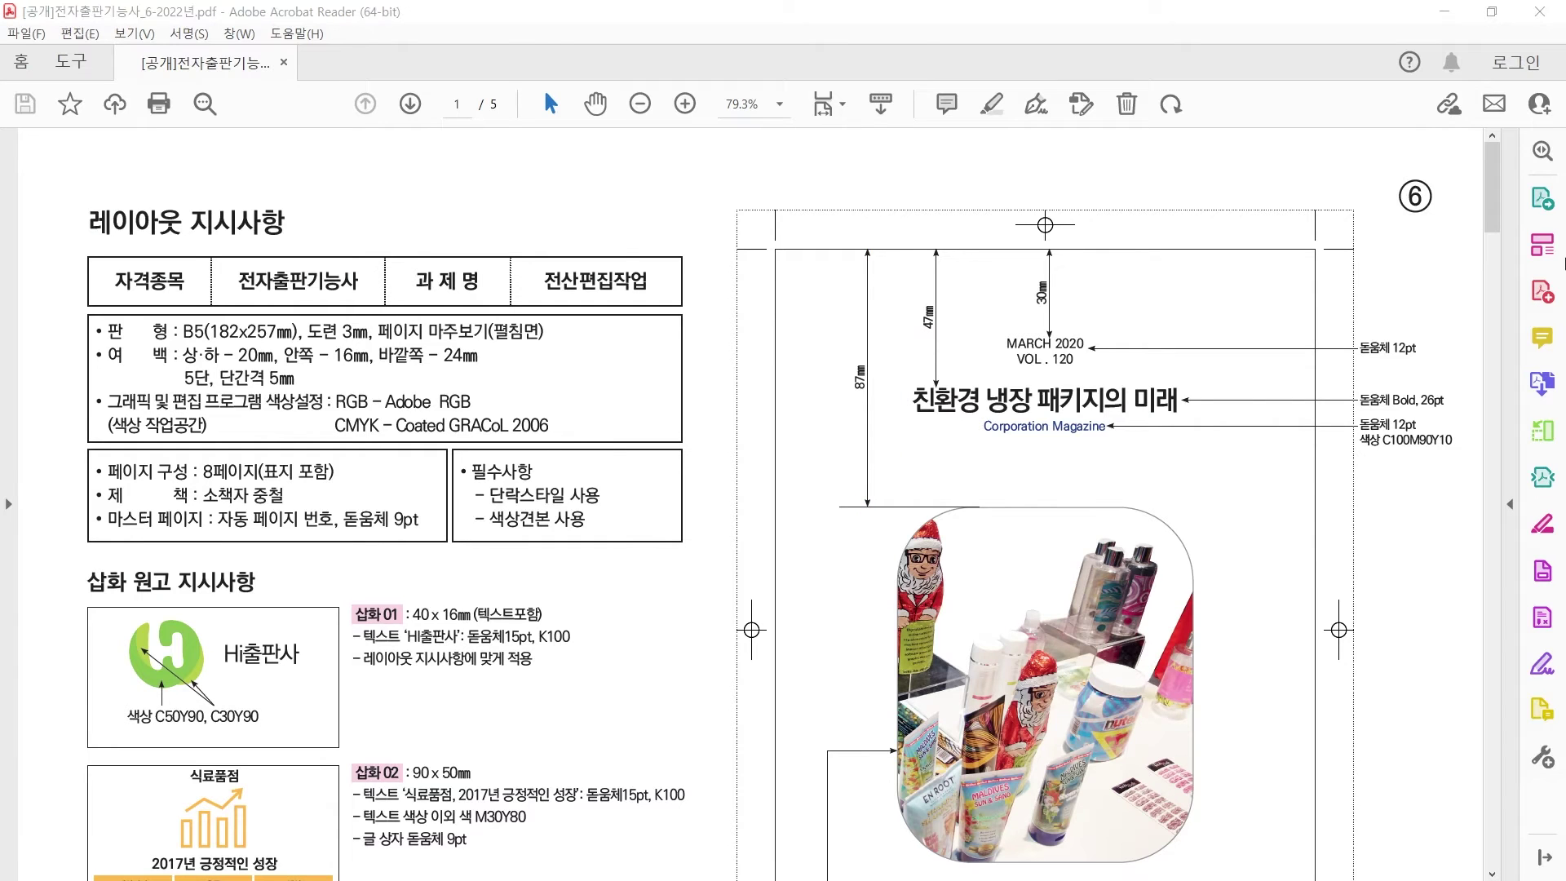
{"action": "key", "text": "alt+Tab"}
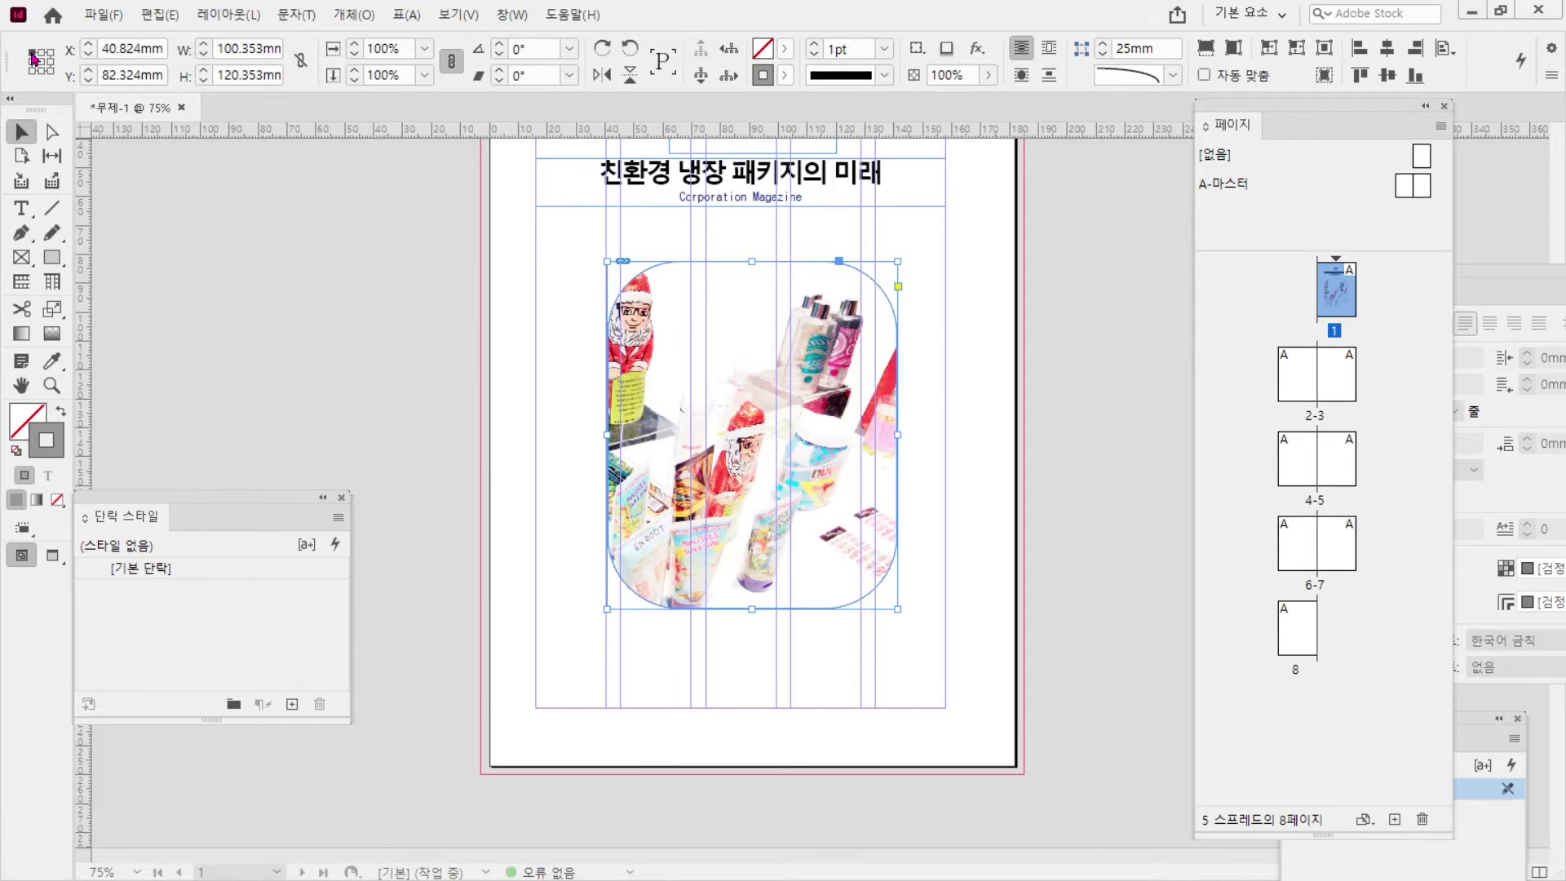
{"action": "left_click_drag", "start_coordinate": [100, 74], "coordinate": [425, 27]}
{"action": "type", "text": "87"}
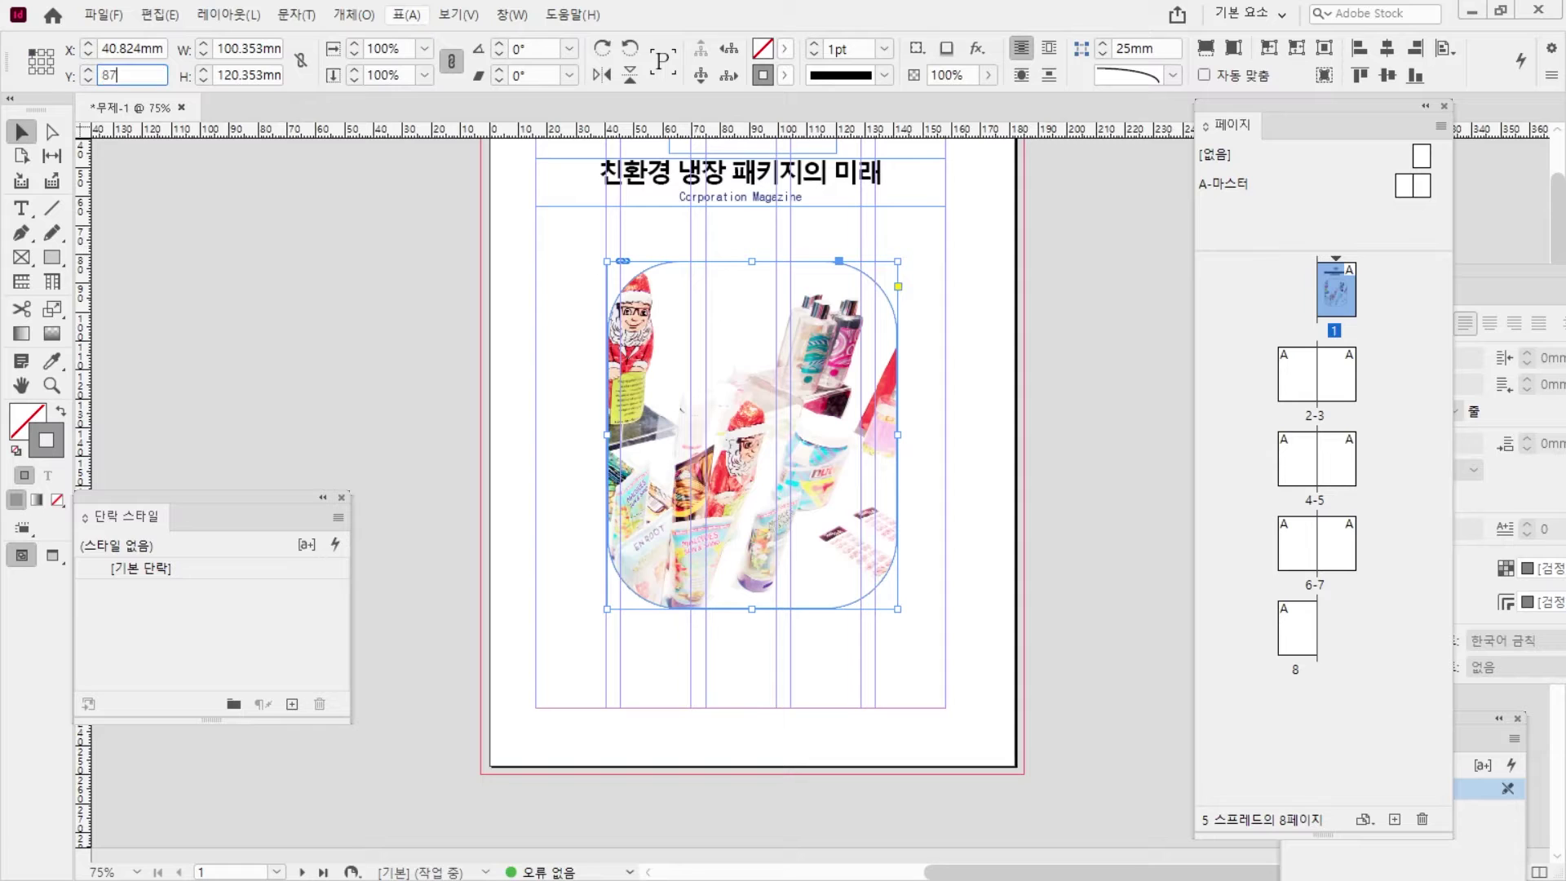
{"action": "key", "text": "Return"}
{"action": "scroll", "coordinate": [1166, 579], "scroll_direction": "up", "scroll_amount": 3}
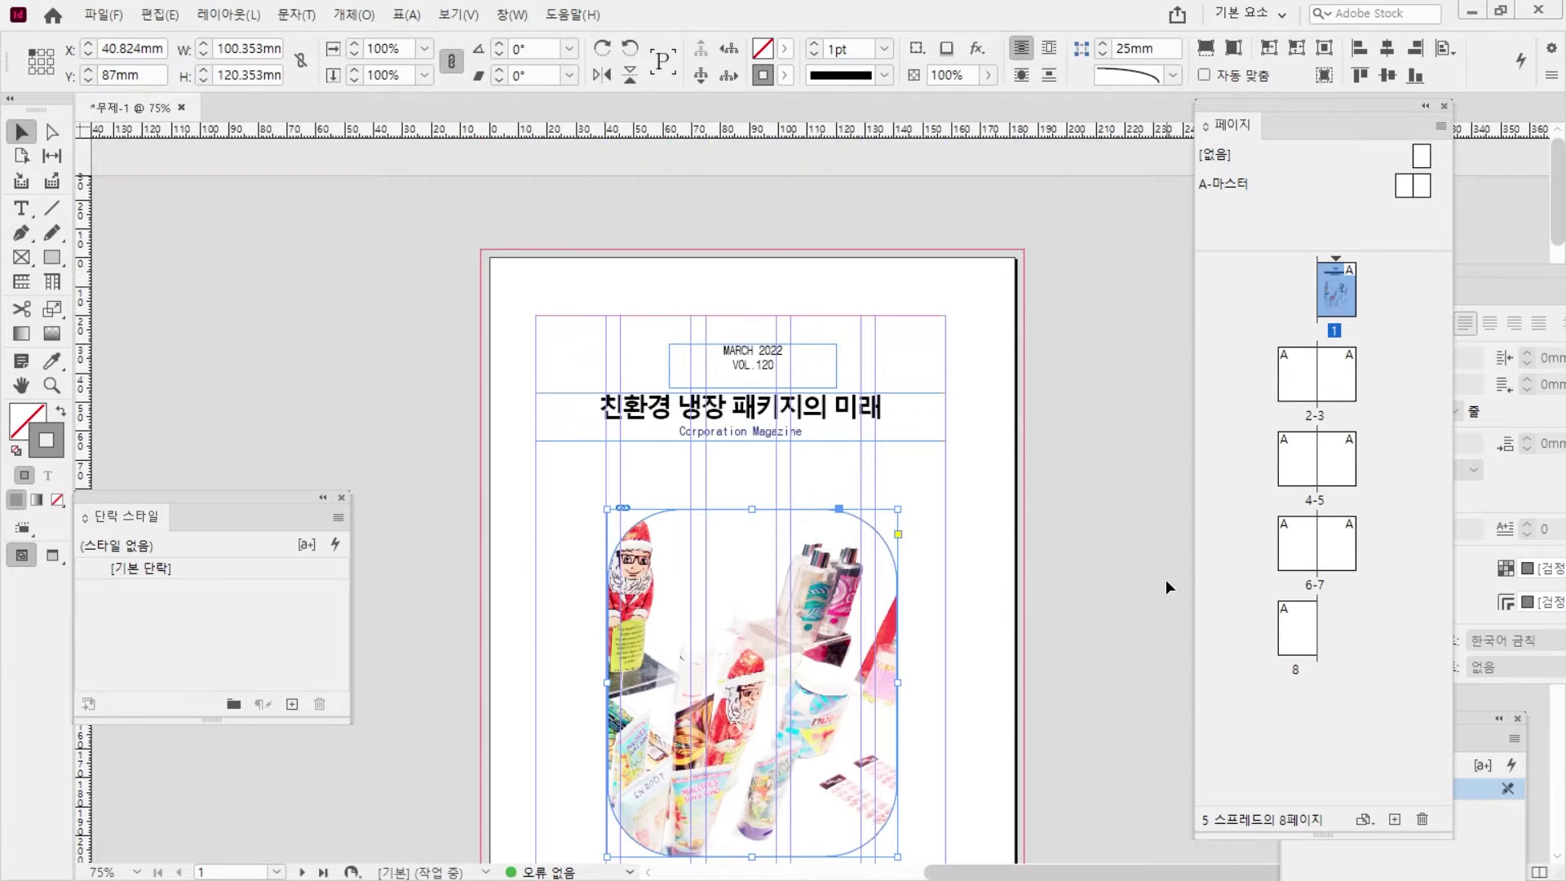
{"action": "left_click", "coordinate": [1147, 579]}
{"action": "scroll", "coordinate": [840, 664], "scroll_direction": "down", "scroll_amount": 3}
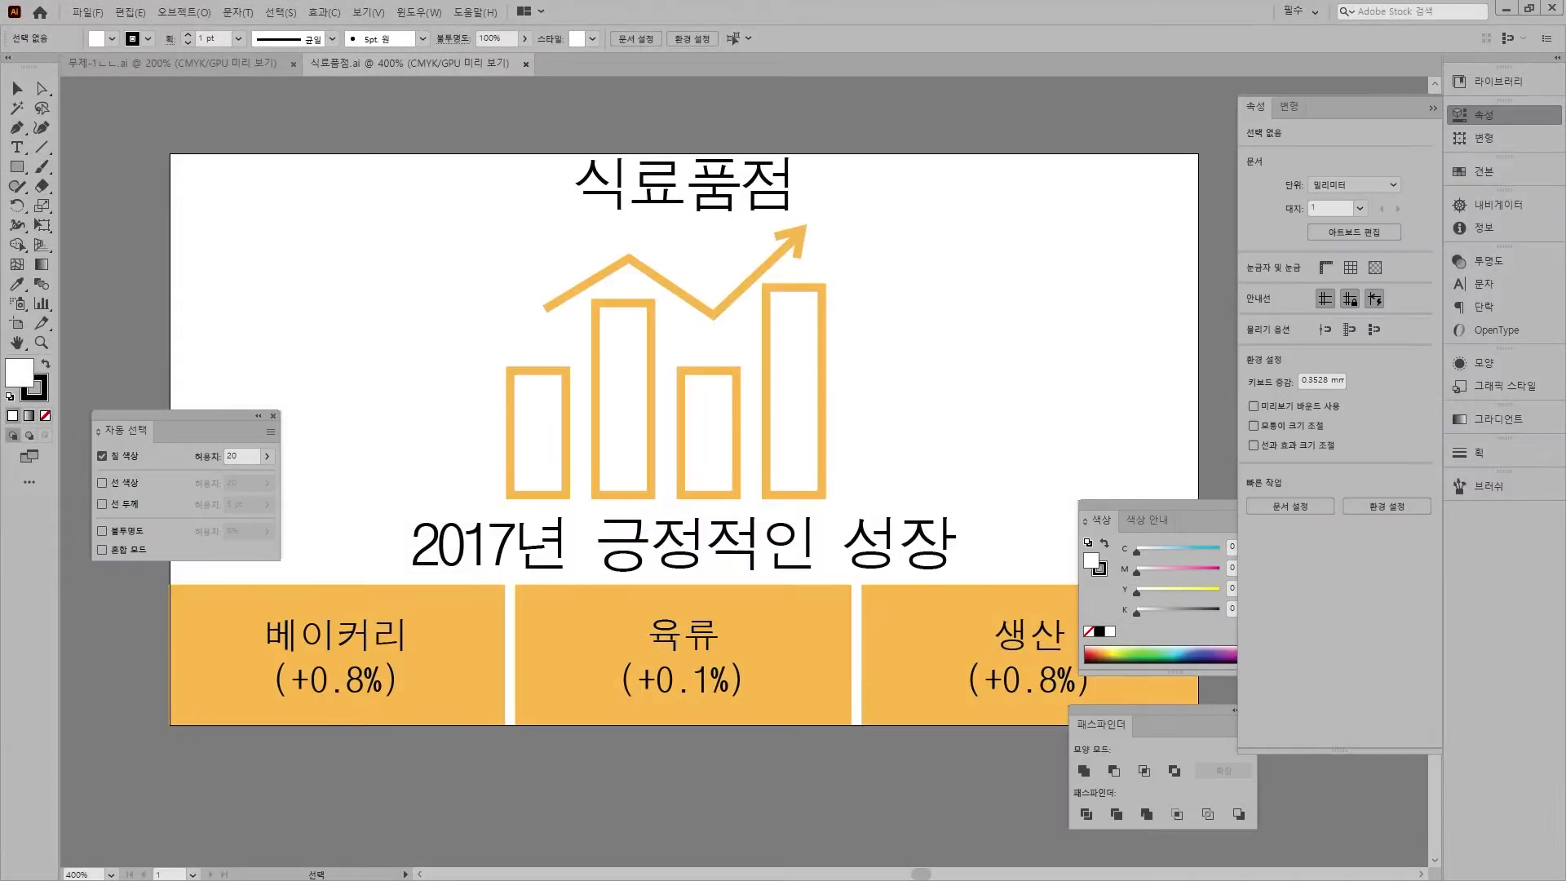
- In Illustrator's logo document, move the Hi출판사 logo up and away from the other artwork and delete its black border rectangle
{"action": "left_click", "coordinate": [171, 62]}
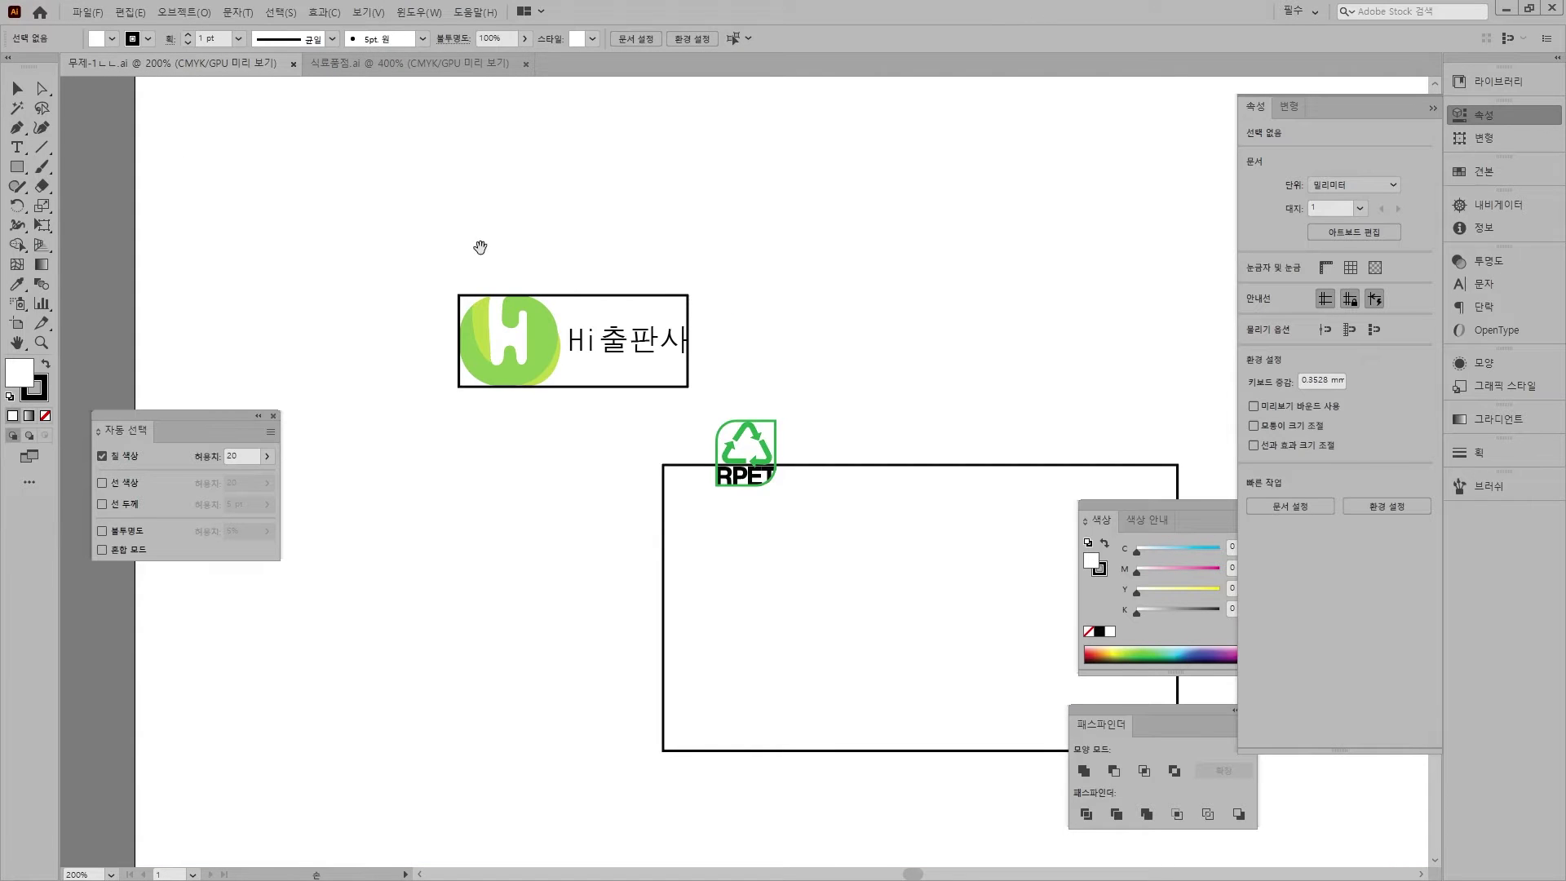
{"action": "scroll", "coordinate": [490, 342], "scroll_direction": "up", "scroll_amount": 1}
{"action": "left_click", "coordinate": [483, 432]}
{"action": "left_click_drag", "start_coordinate": [483, 432], "coordinate": [400, 240]}
{"action": "left_click", "coordinate": [604, 170]}
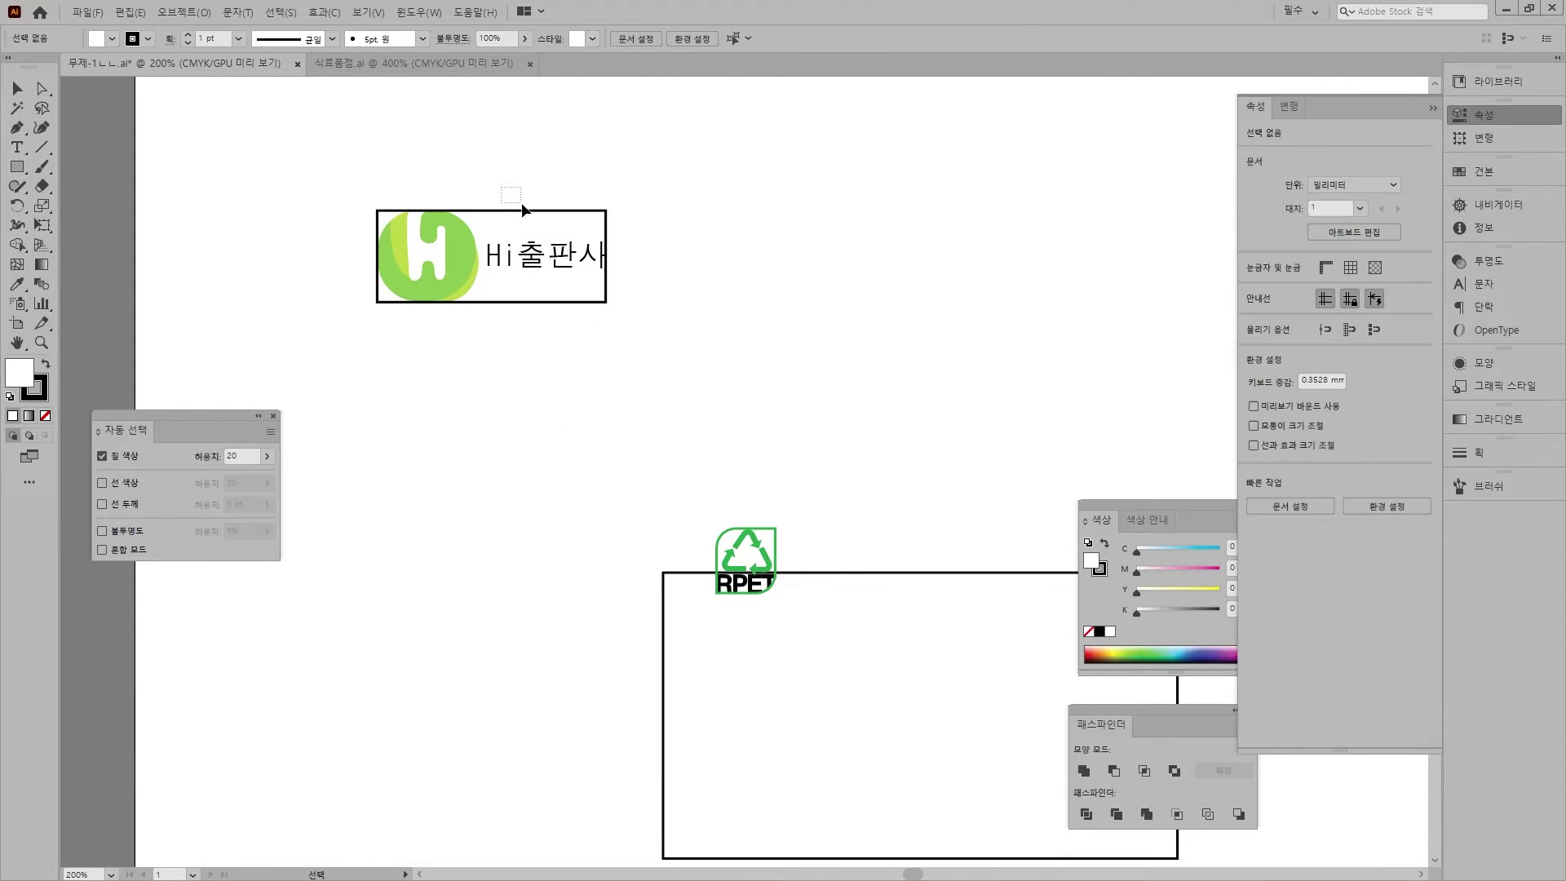
{"action": "left_click", "coordinate": [530, 212]}
{"action": "key", "text": "Delete"}
- Close the Magic Wand options and select the whole Hi출판사 logo to check its overall width and height
{"action": "scroll", "coordinate": [522, 197], "scroll_direction": "up", "scroll_amount": 2}
{"action": "scroll", "coordinate": [522, 204], "scroll_direction": "up", "scroll_amount": 1}
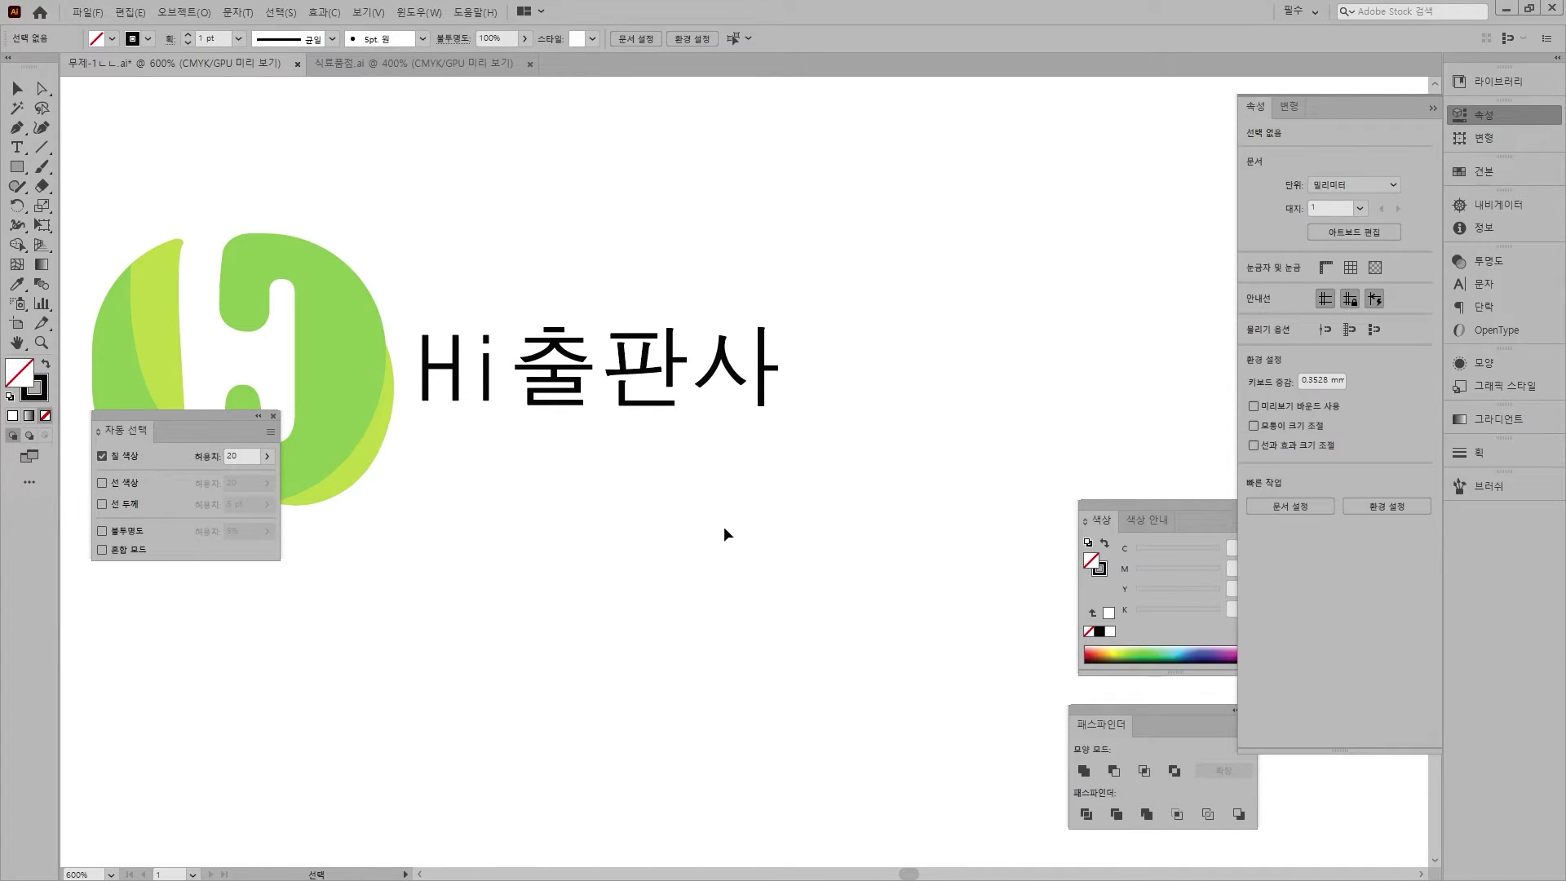
{"action": "left_click_drag", "start_coordinate": [105, 205], "coordinate": [786, 528]}
{"action": "left_click", "coordinate": [778, 649]}
{"action": "key", "text": "space"}
{"action": "left_click_drag", "start_coordinate": [612, 518], "coordinate": [639, 518]}
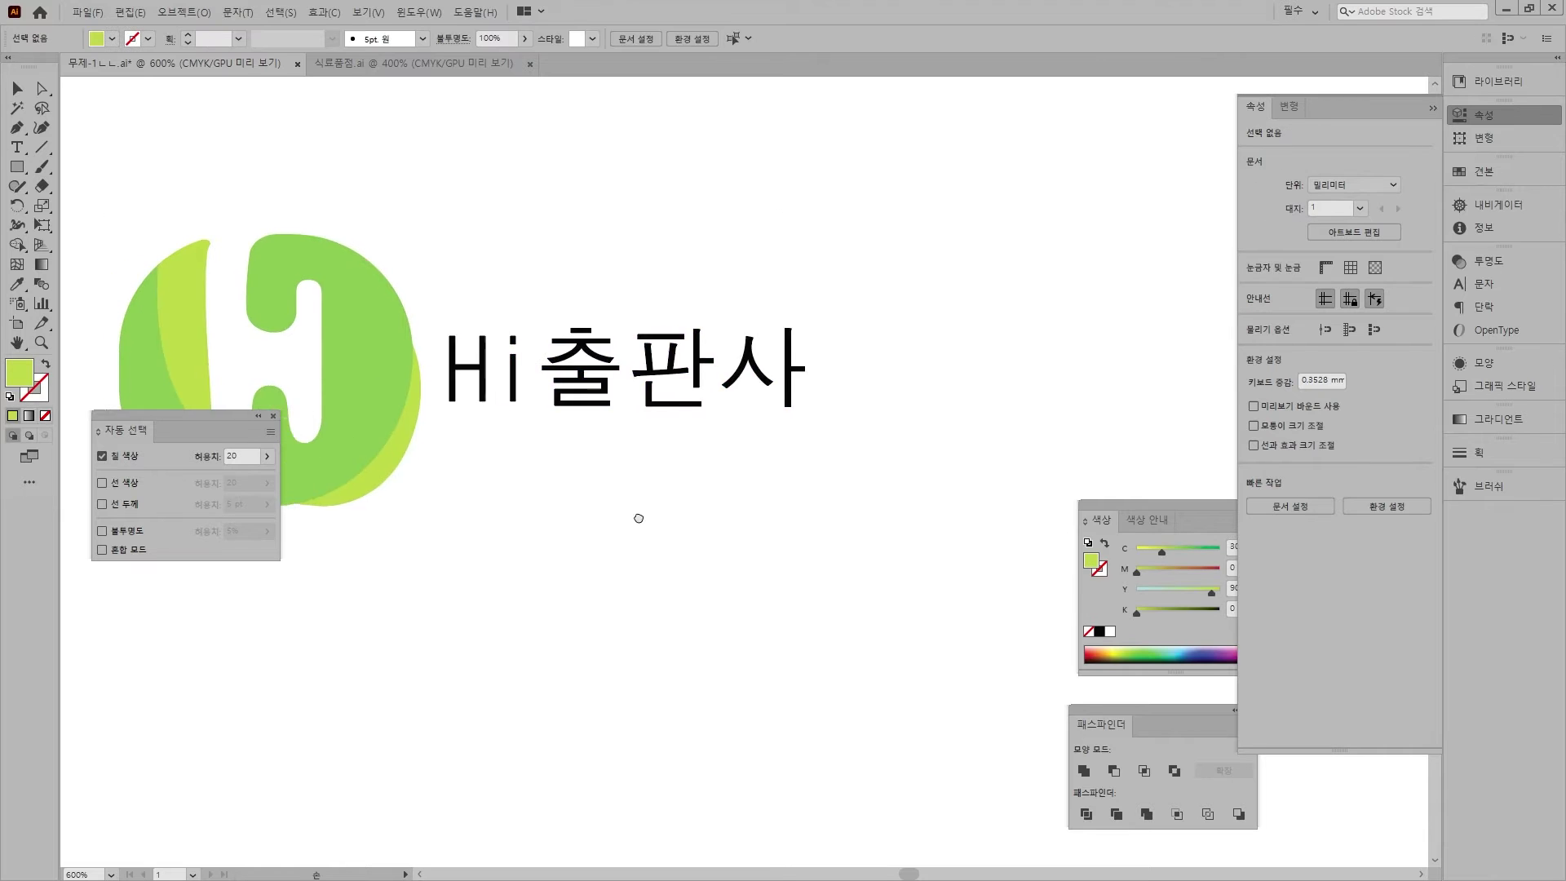
{"action": "left_click", "coordinate": [273, 416]}
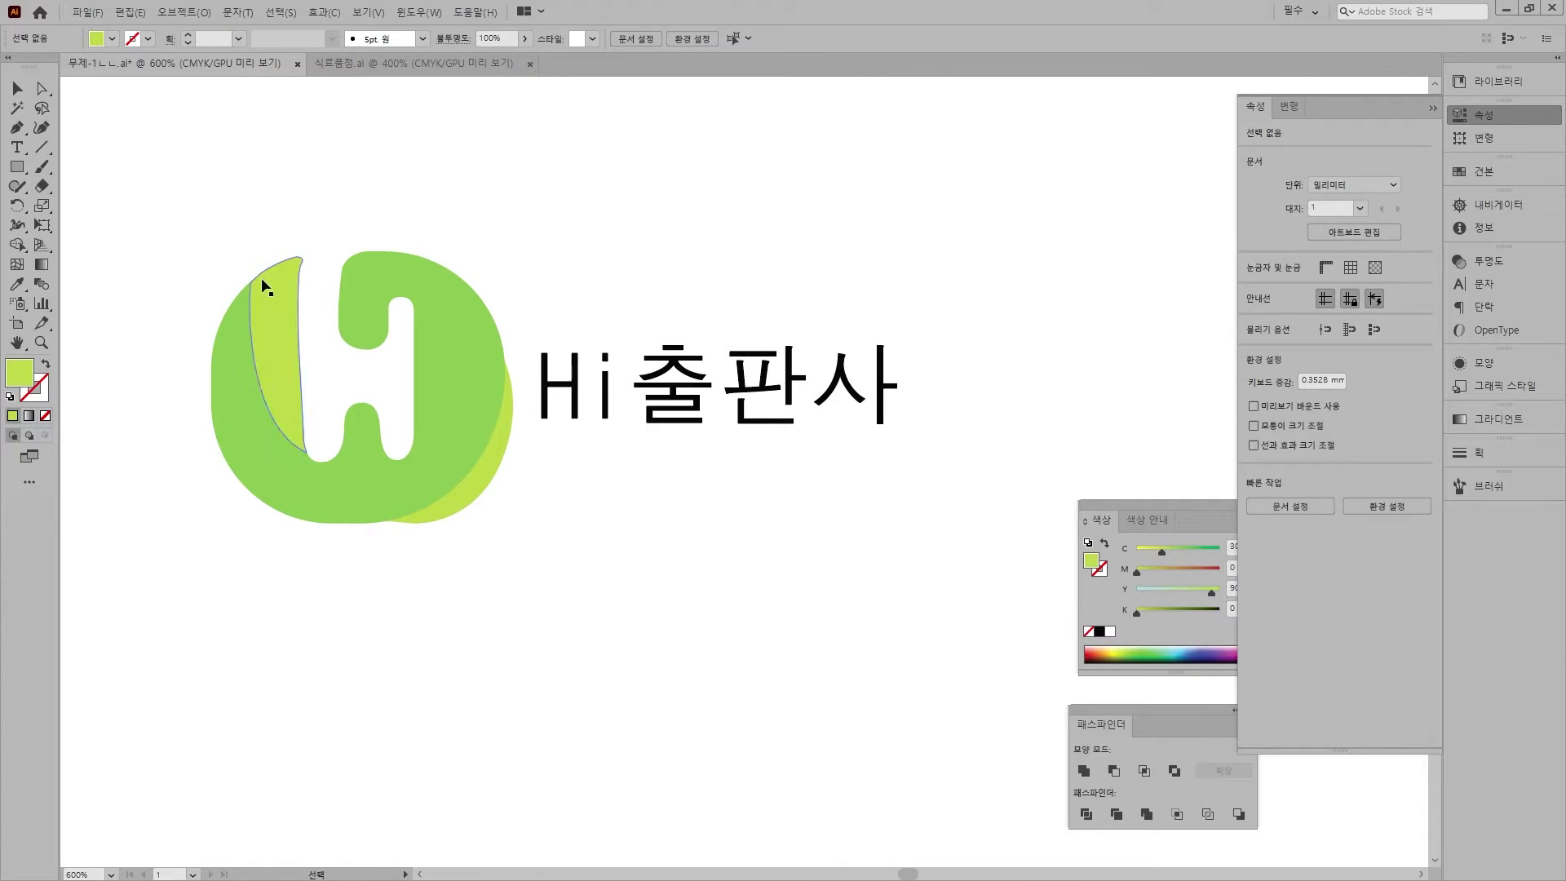
{"action": "left_click_drag", "start_coordinate": [230, 234], "coordinate": [975, 470]}
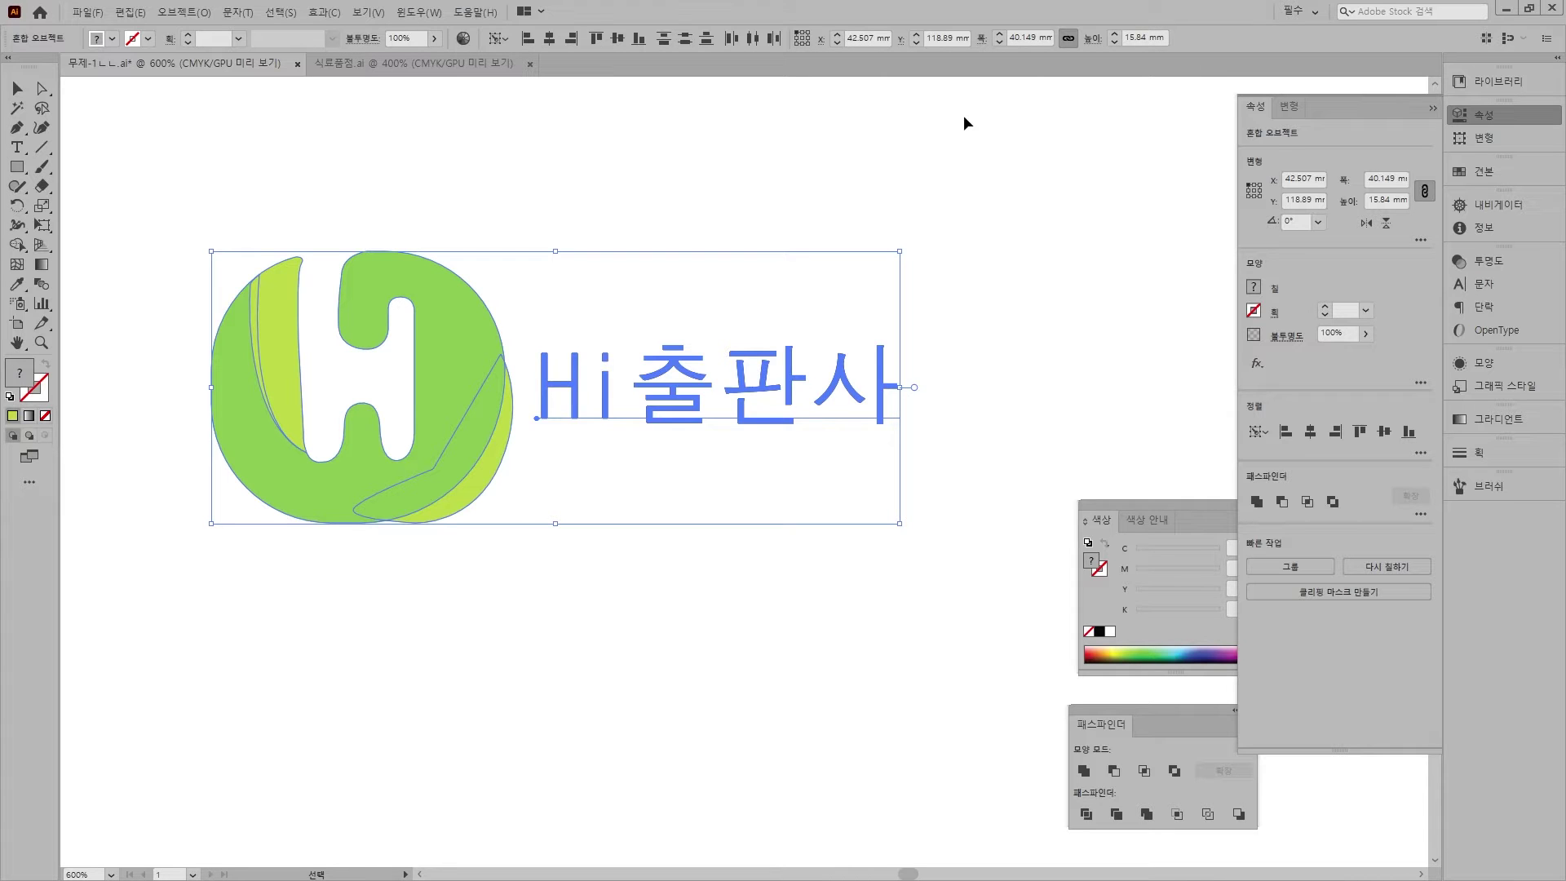
{"action": "left_click", "coordinate": [693, 137]}
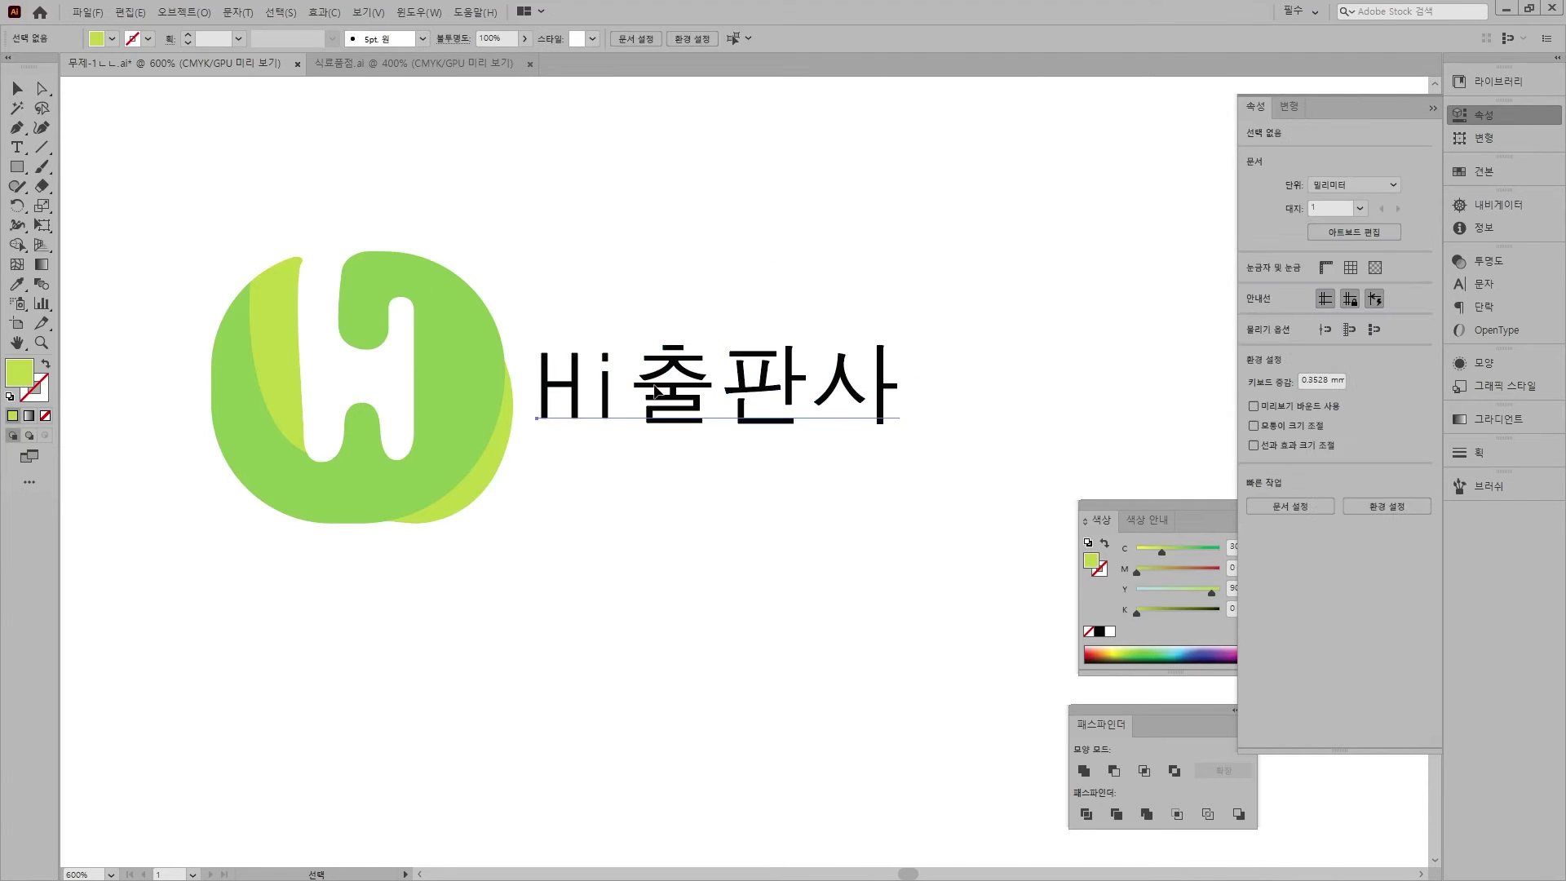
- Set the fill color of the Hi출판사 text to C0 M0 Y0 K100
{"action": "double_click", "coordinate": [692, 389]}
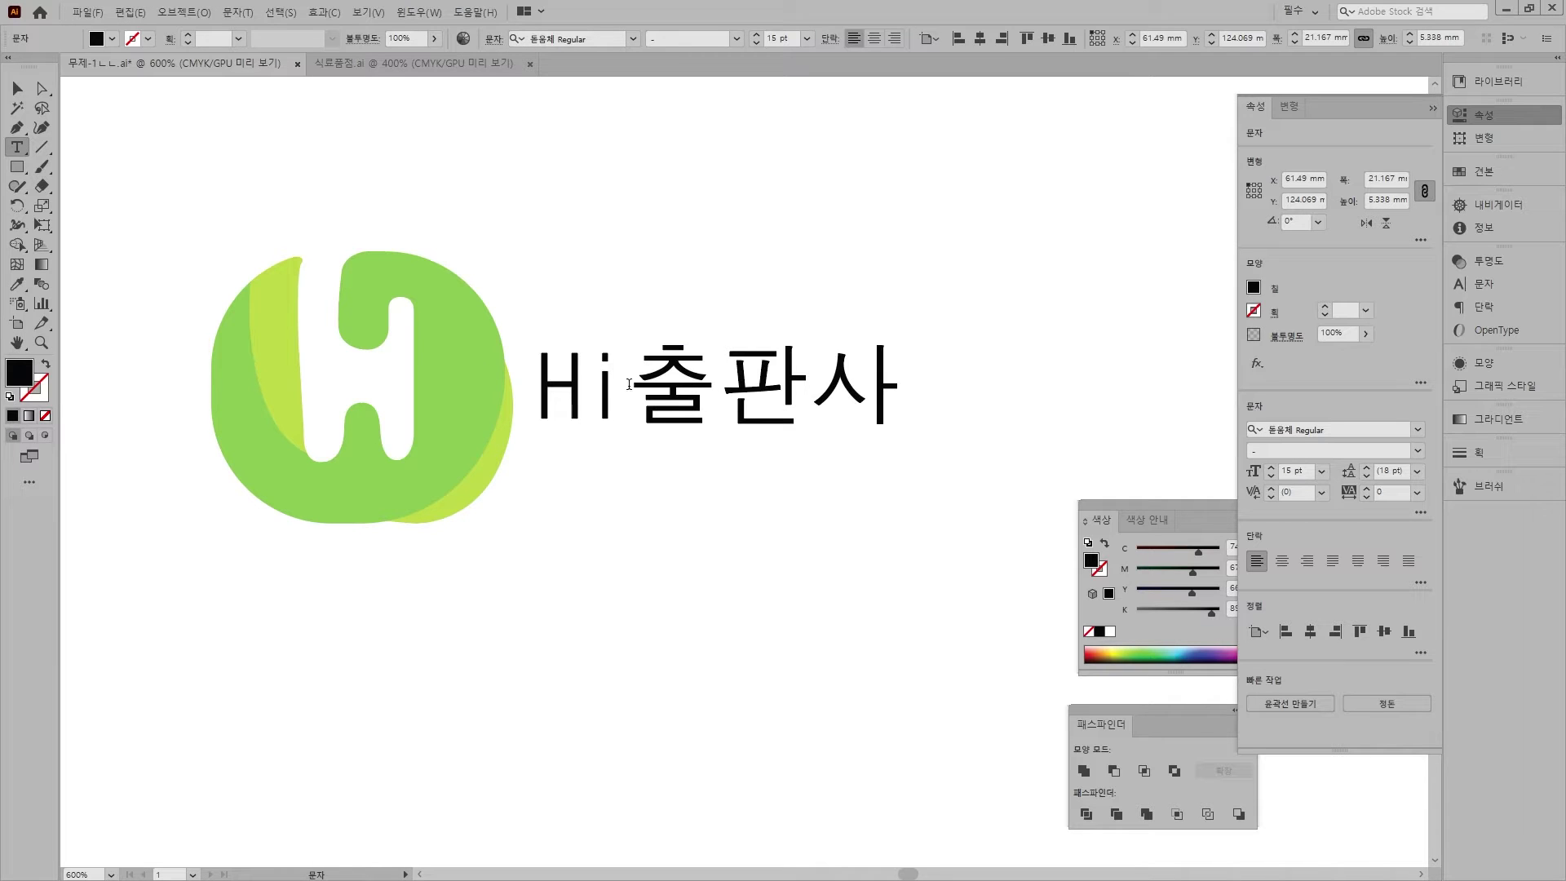
{"action": "key", "text": "ctrl+a"}
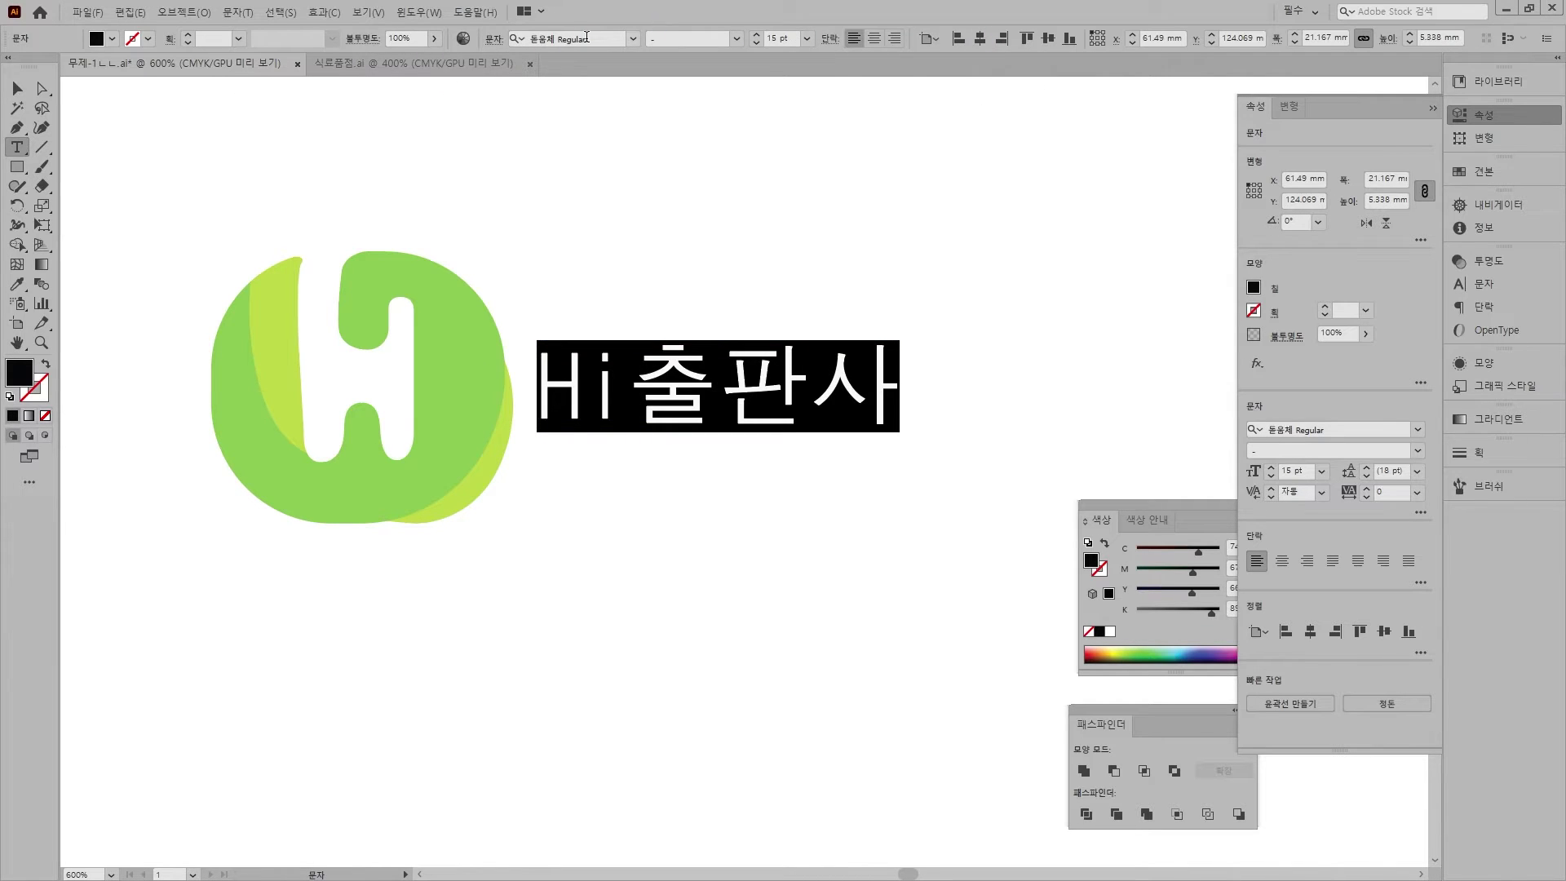
{"action": "left_click", "coordinate": [772, 35]}
{"action": "double_click", "coordinate": [19, 373]}
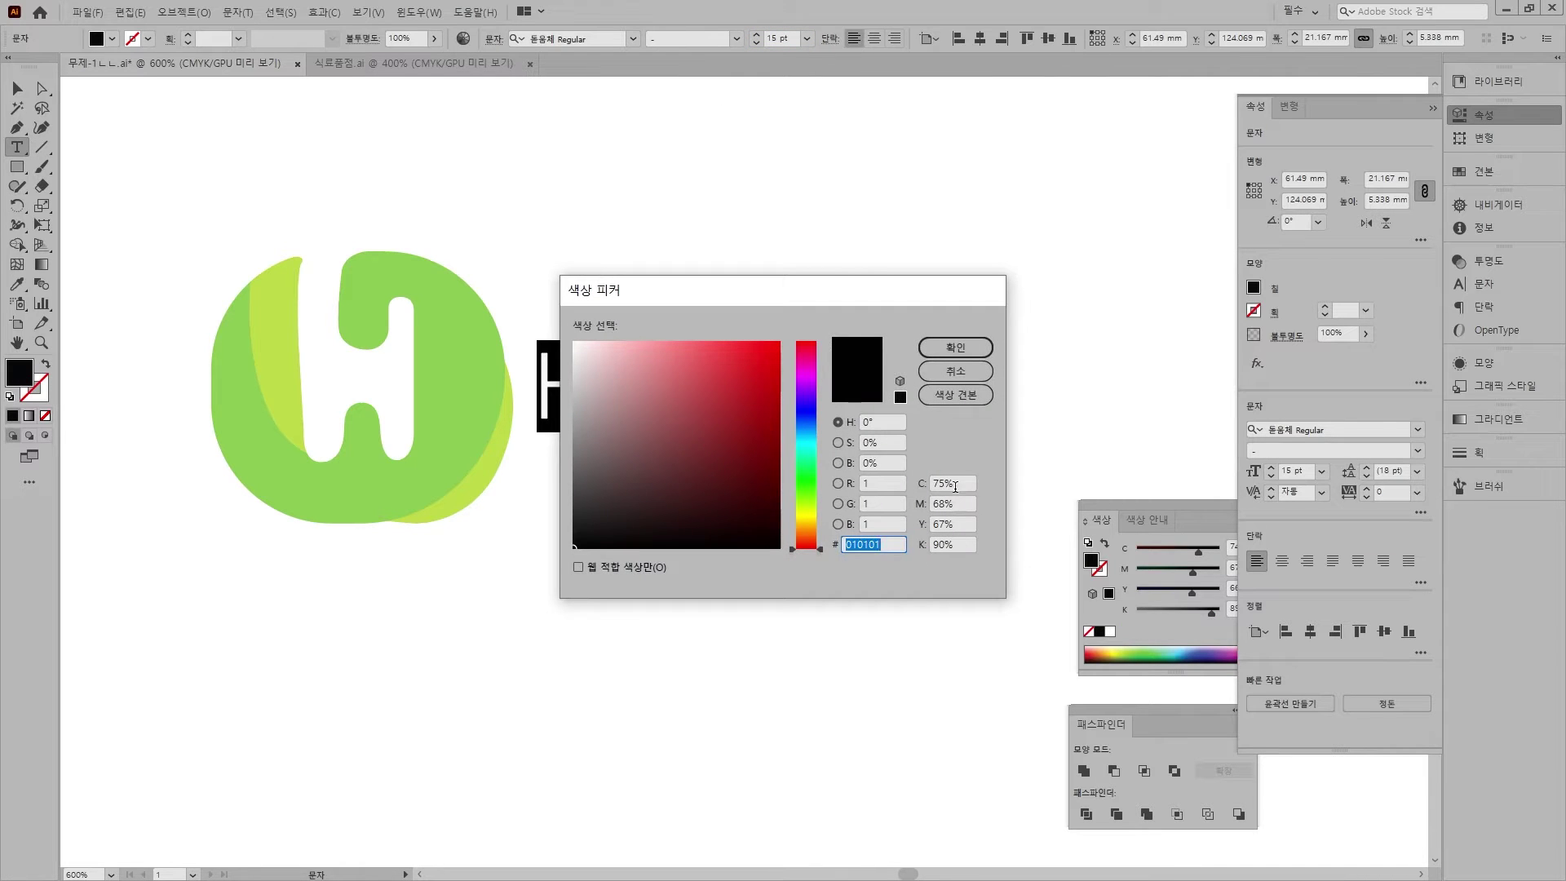
{"action": "left_click_drag", "start_coordinate": [958, 484], "coordinate": [829, 547]}
{"action": "type", "text": "0"}
{"action": "key", "text": "Tab"}
{"action": "type", "text": "0"}
{"action": "key", "text": "Tab"}
{"action": "type", "text": "0100"}
{"action": "key", "text": "Return"}
{"action": "left_click", "coordinate": [16, 89]}
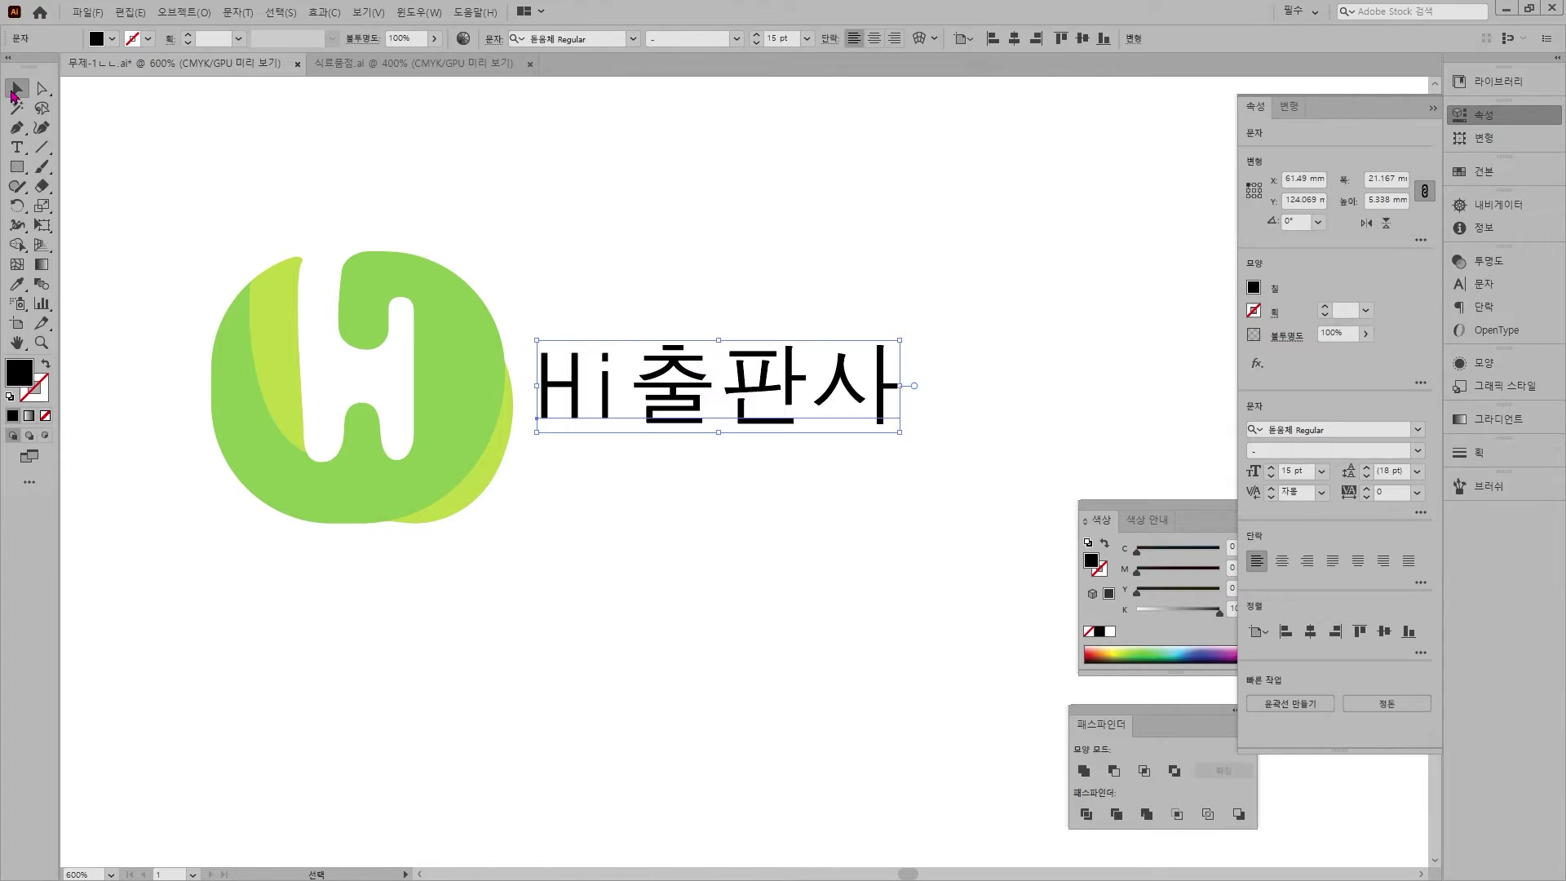
{"action": "left_click", "coordinate": [560, 237]}
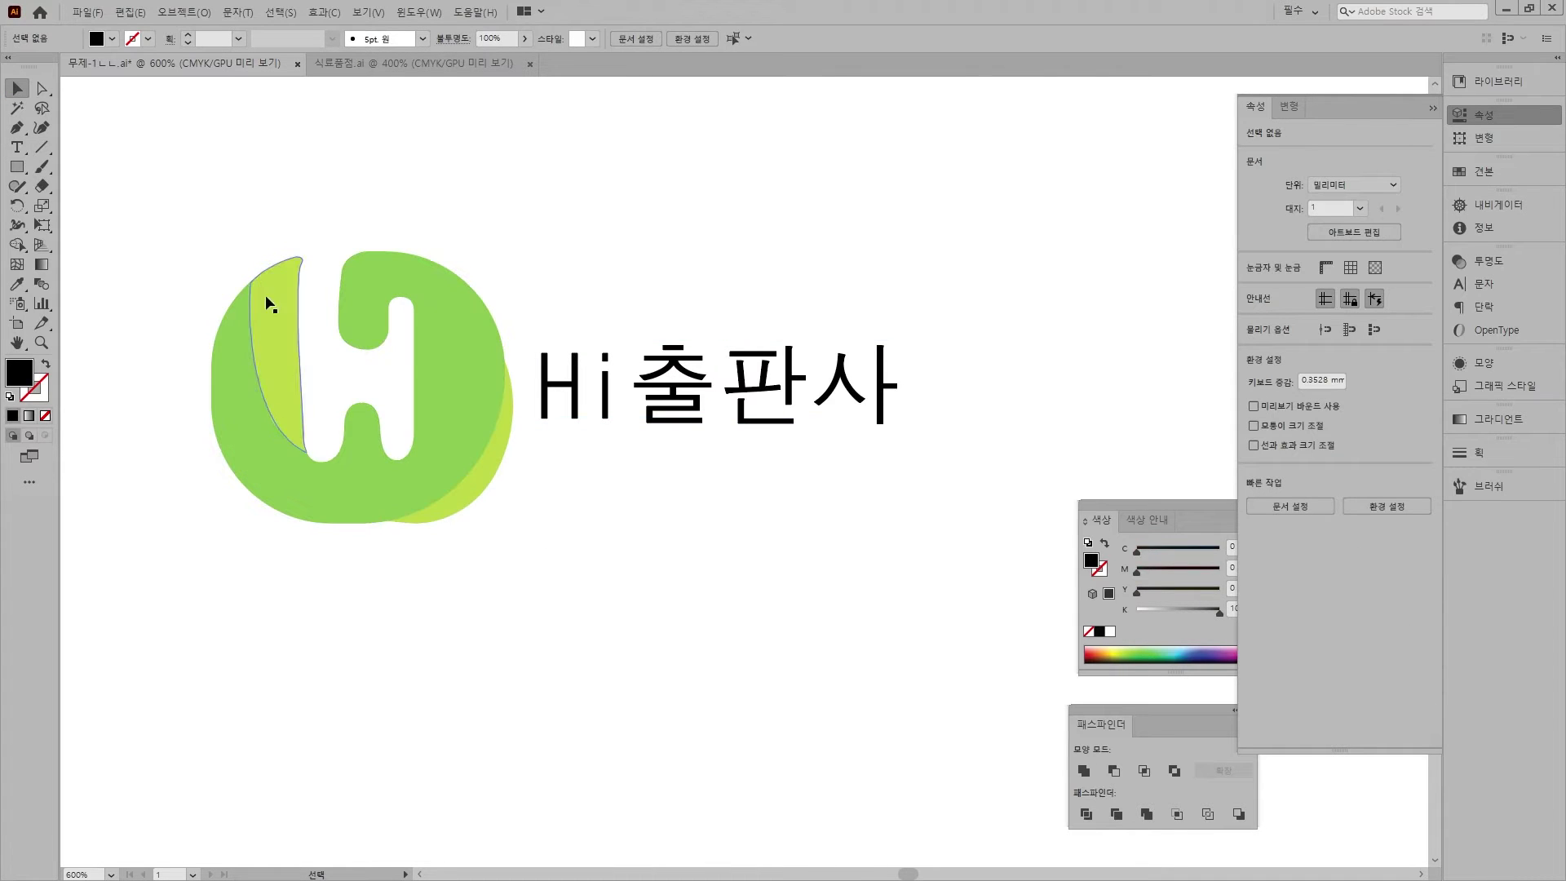
- Copy the complete Hi출판사 logo, symbol and text, and switch back to InDesign
{"action": "left_click_drag", "start_coordinate": [147, 209], "coordinate": [943, 578]}
{"action": "key", "text": "ctrl+c"}
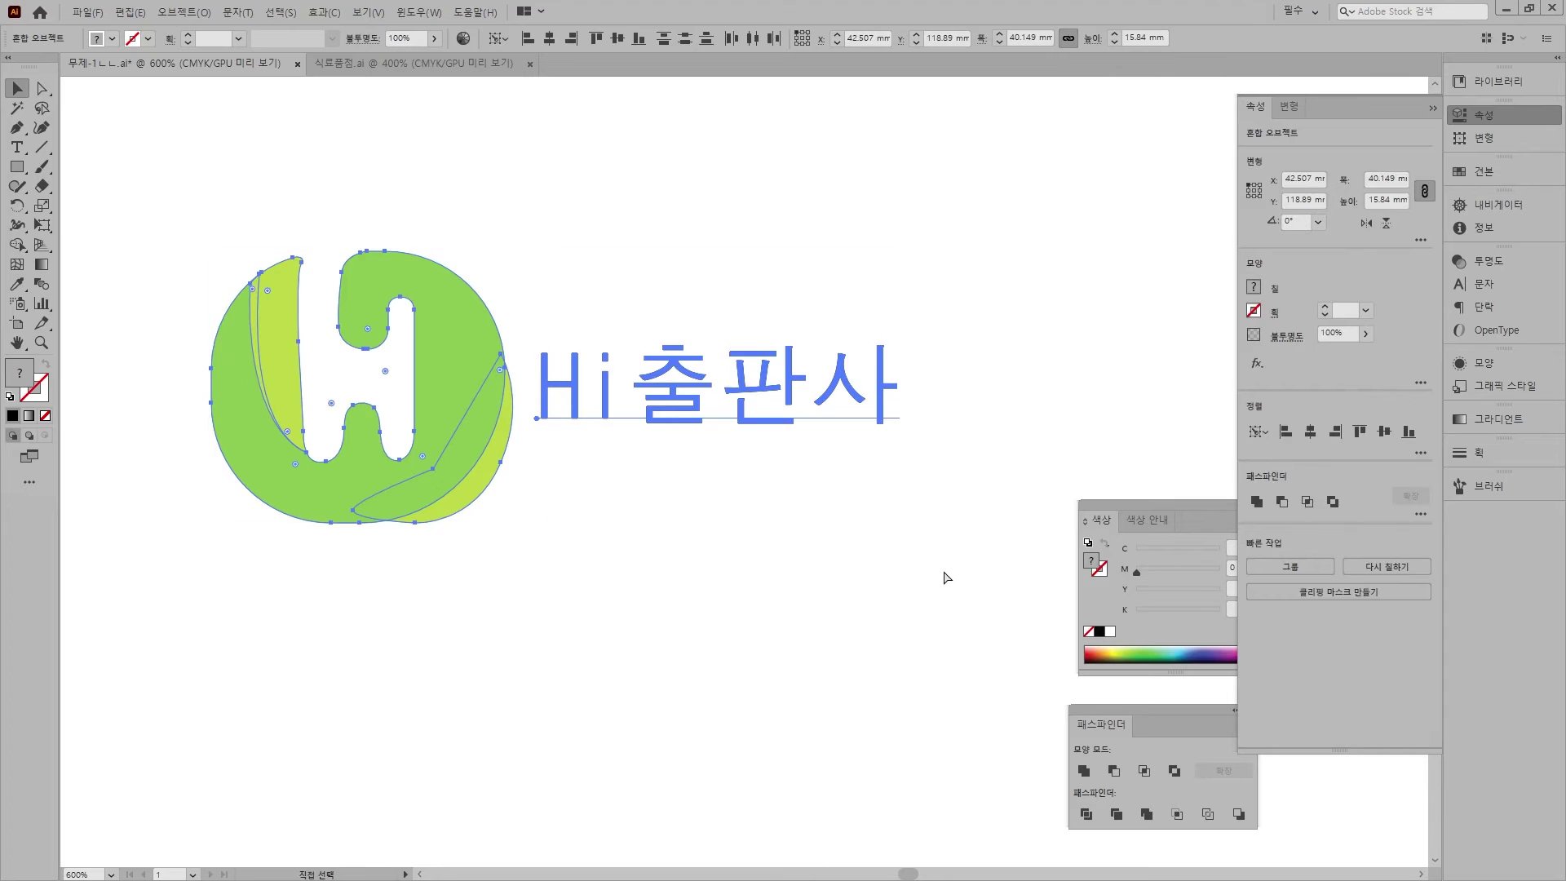
{"action": "left_click", "coordinate": [1507, 9]}
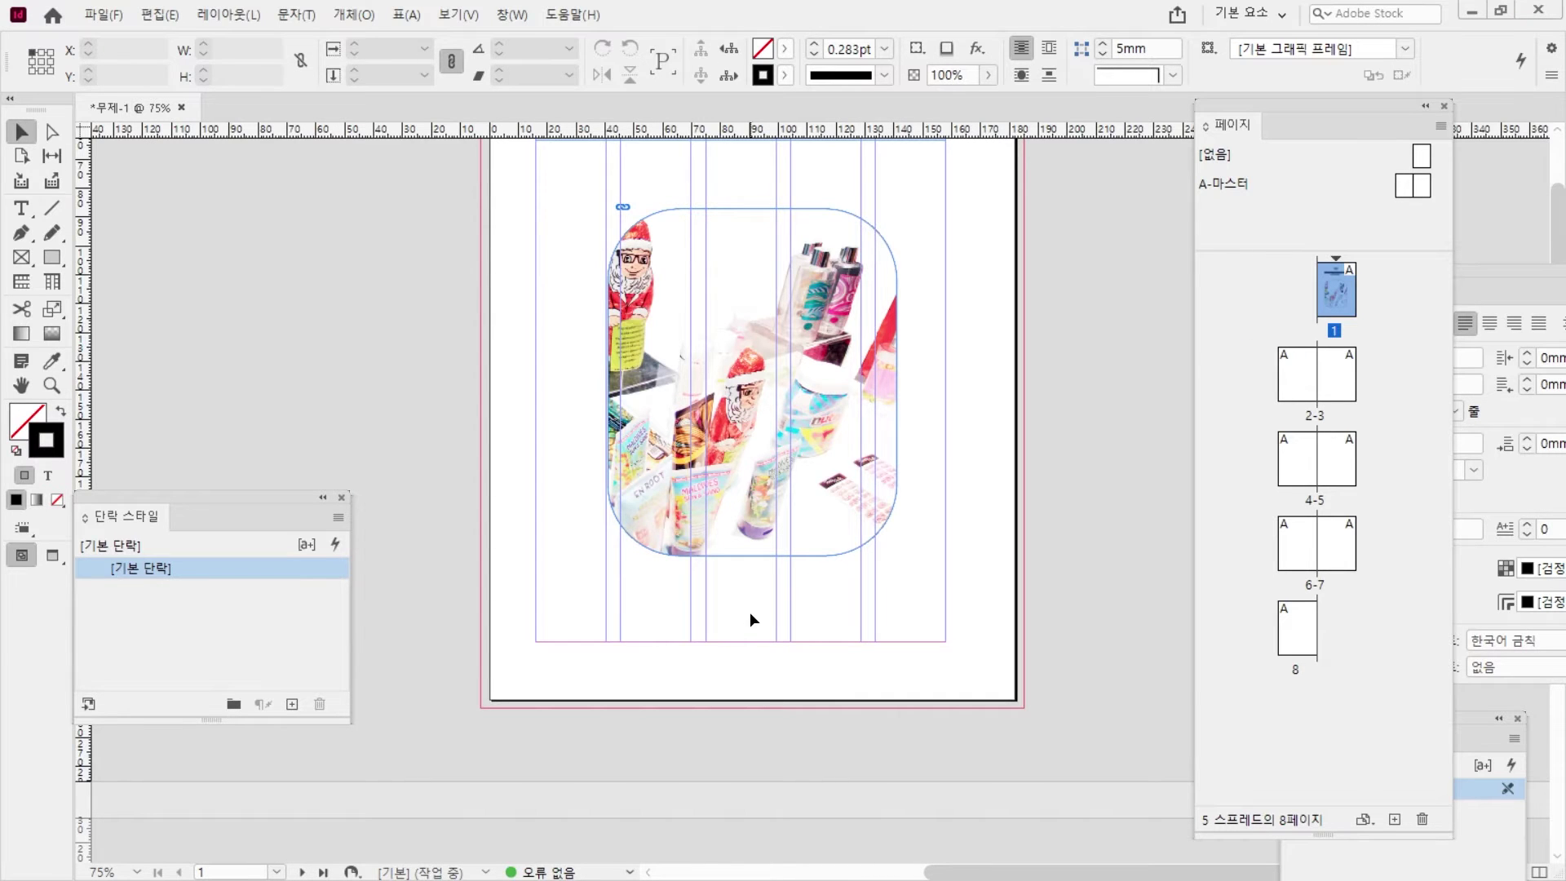
- Paste the Hi출판사 logo, place it below the cover picture, and set its width to 40 mm and height to 16 mm
{"action": "key", "text": "ctrl+v"}
{"action": "left_click_drag", "start_coordinate": [801, 468], "coordinate": [744, 606]}
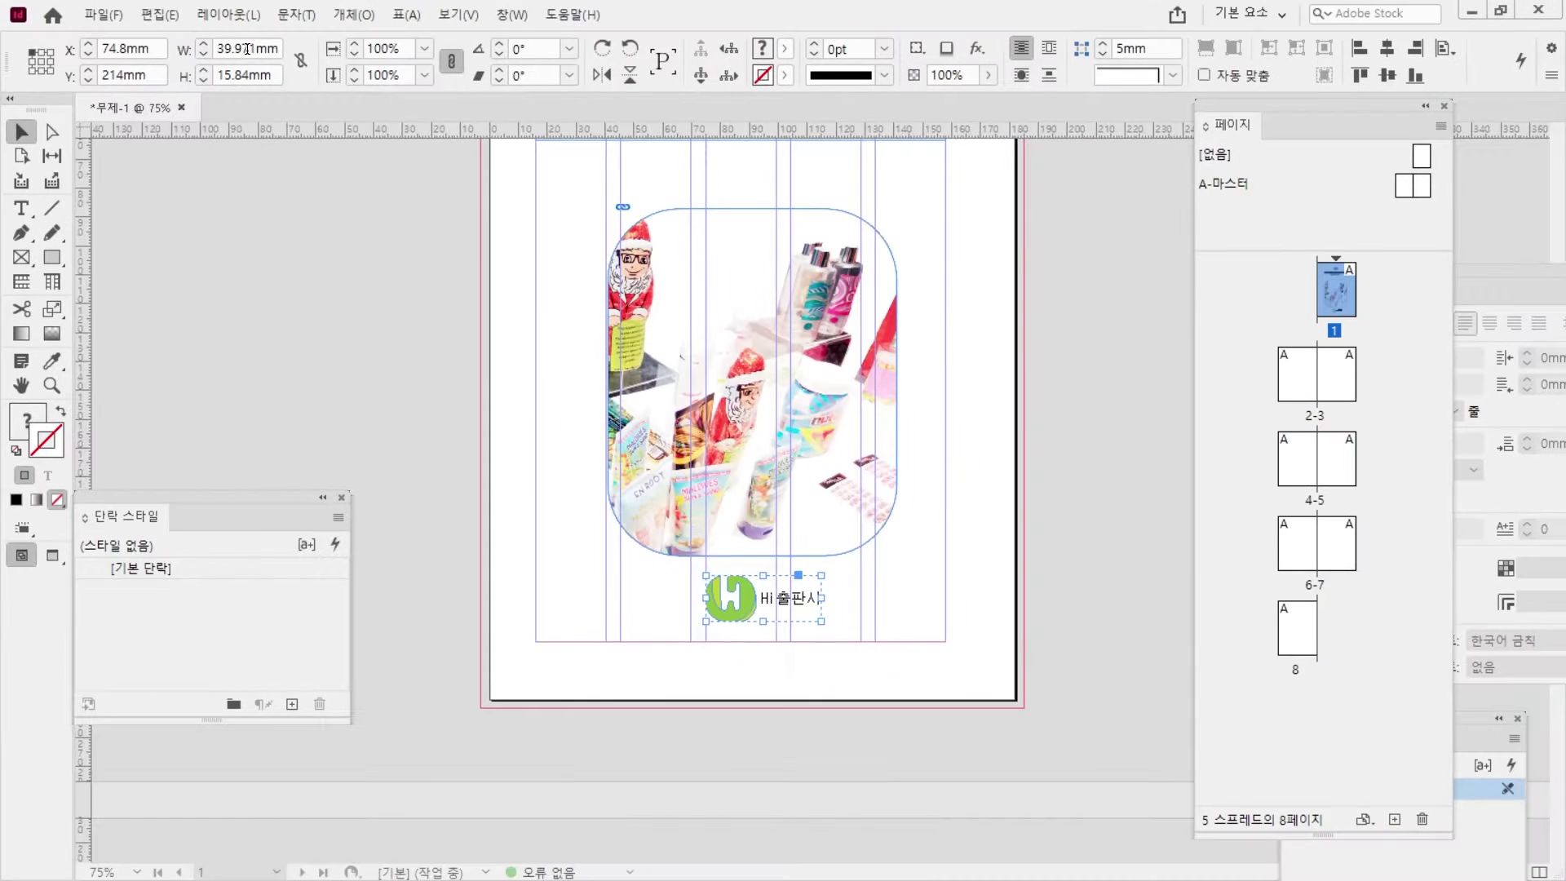
{"action": "double_click", "coordinate": [247, 49]}
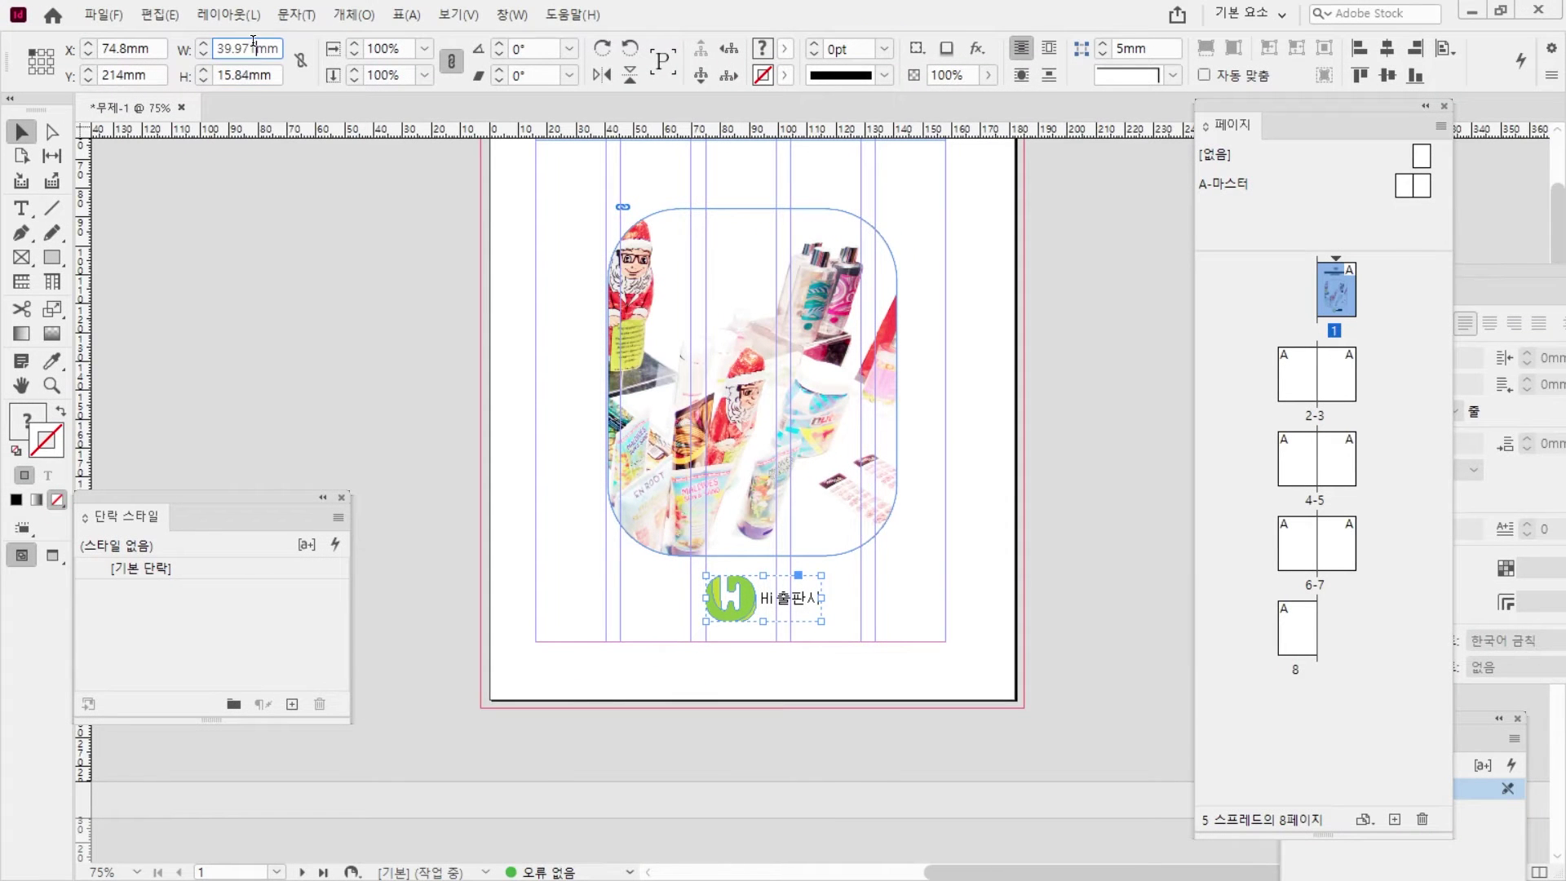
{"action": "type", "text": "40"}
{"action": "key", "text": "Tab"}
{"action": "type", "text": "16"}
{"action": "key", "text": "Return"}
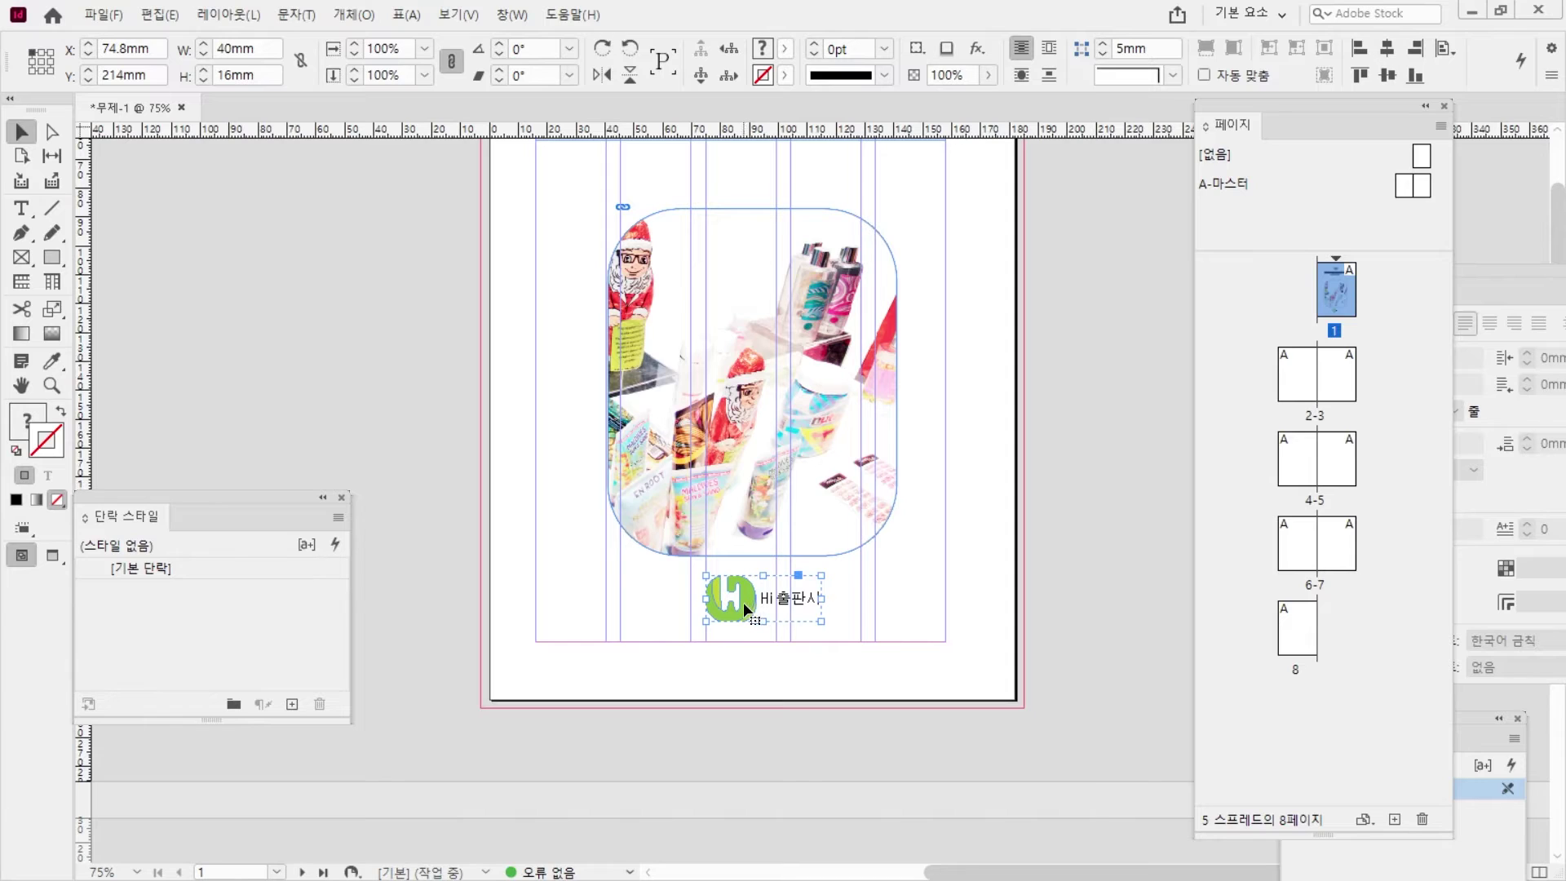
- Lower the Hi출판사 logo slightly and center it horizontally with alignment relative to the page
{"action": "left_click_drag", "start_coordinate": [745, 608], "coordinate": [714, 617]}
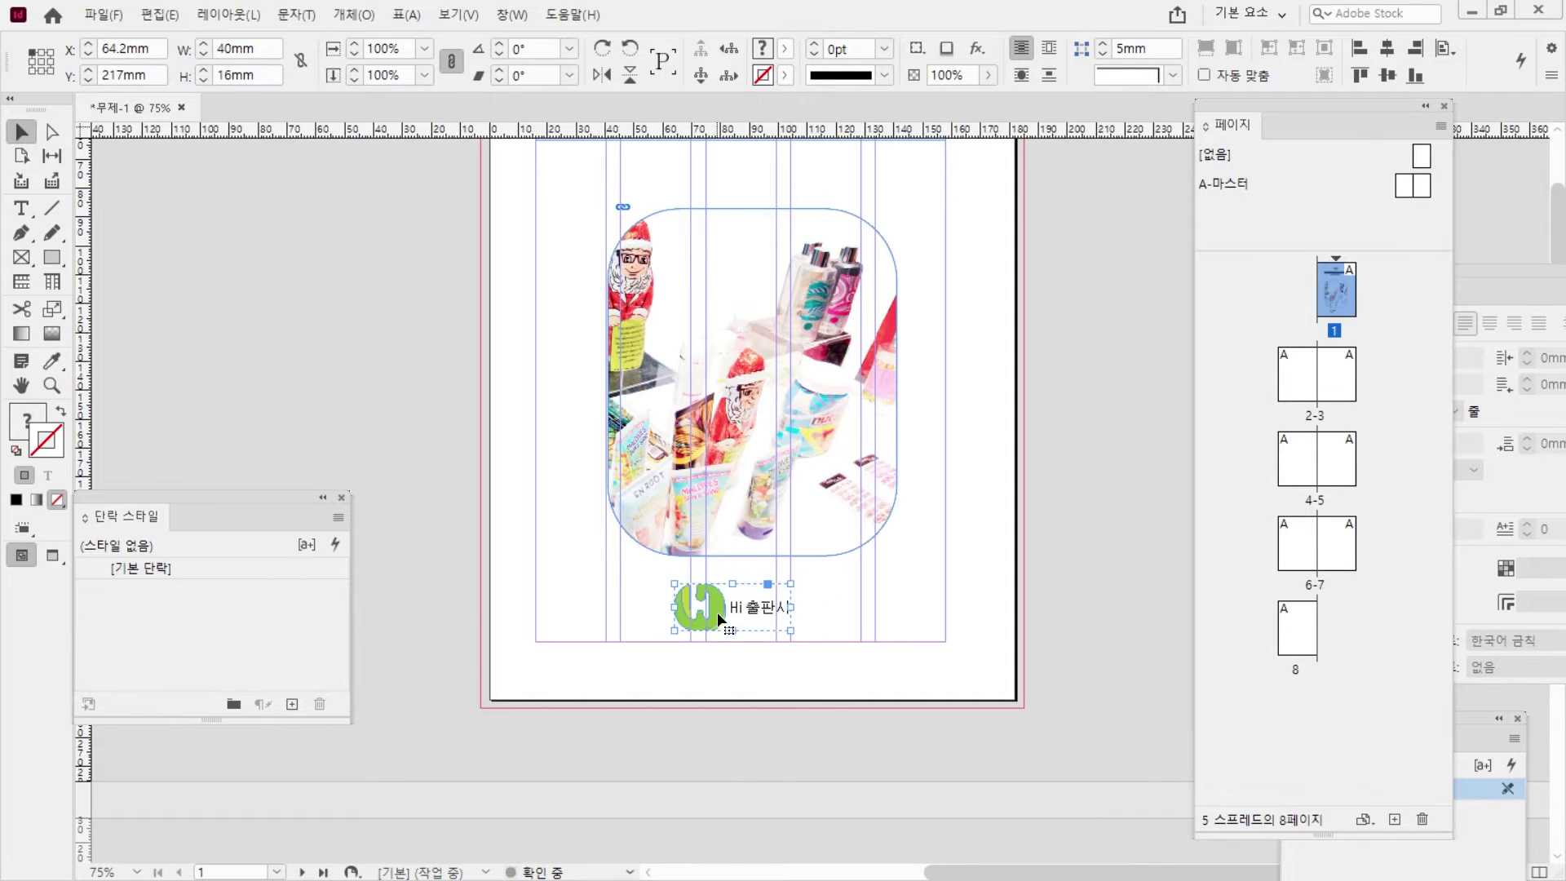
{"action": "left_click", "coordinate": [252, 69]}
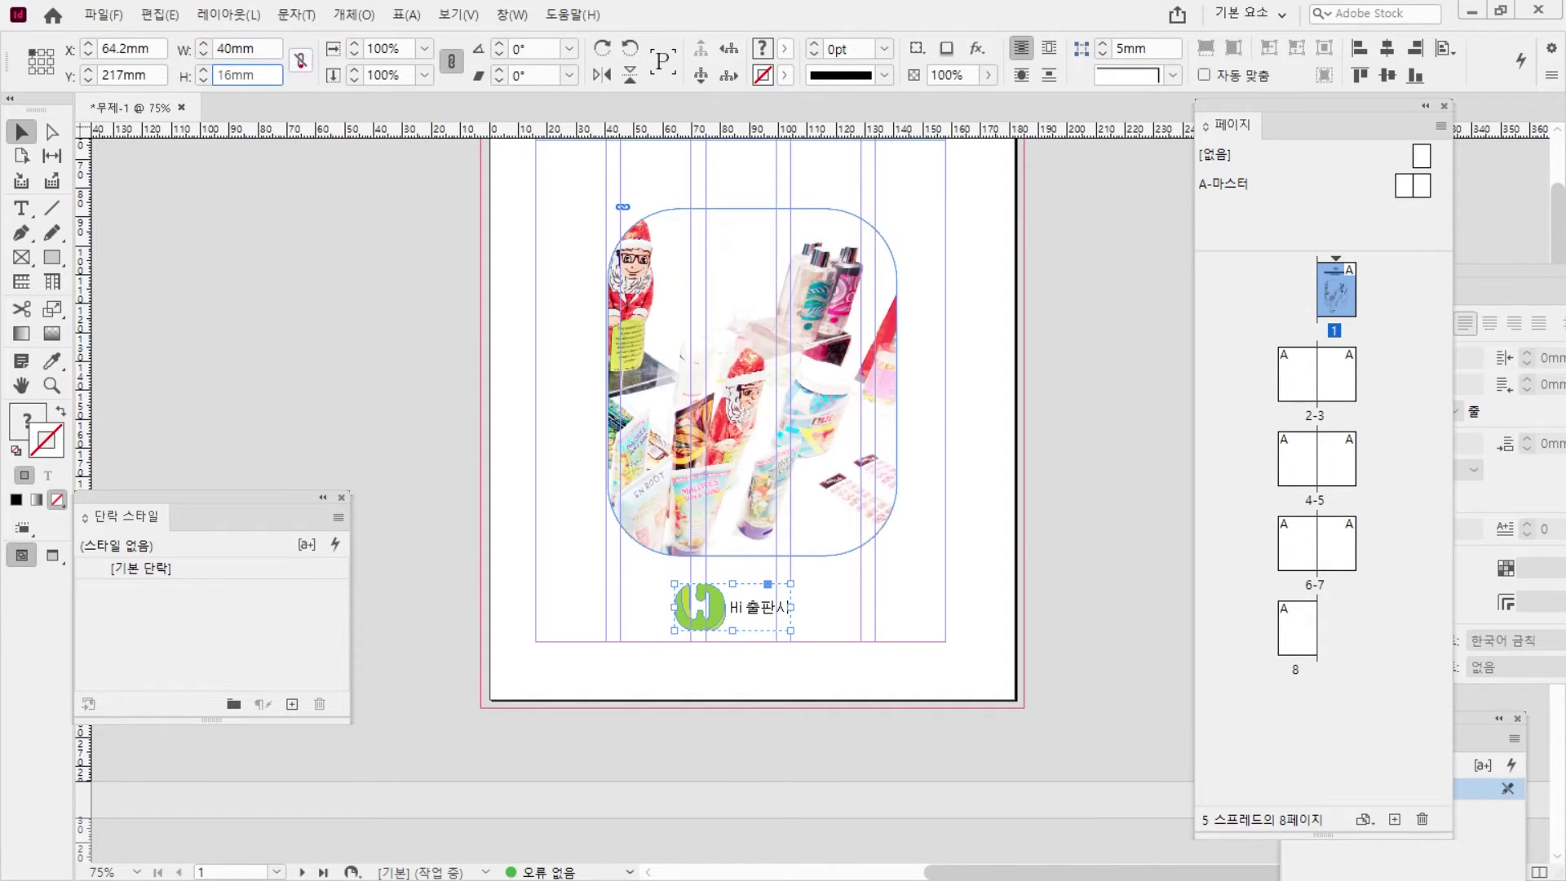
{"action": "key", "text": "Escape"}
{"action": "left_click", "coordinate": [819, 604]}
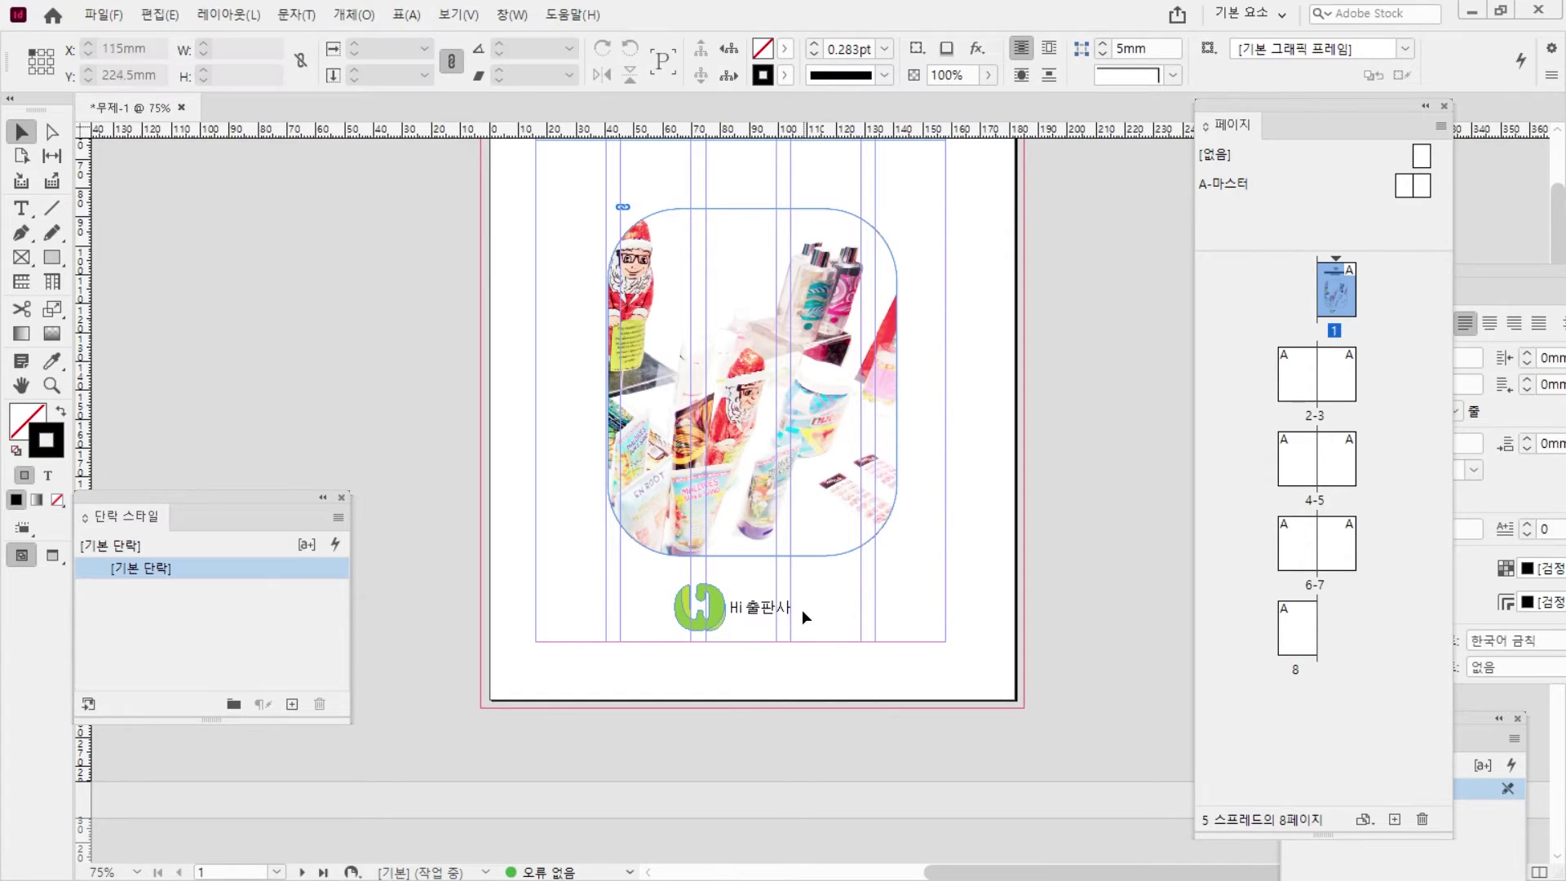
{"action": "left_click", "coordinate": [739, 589]}
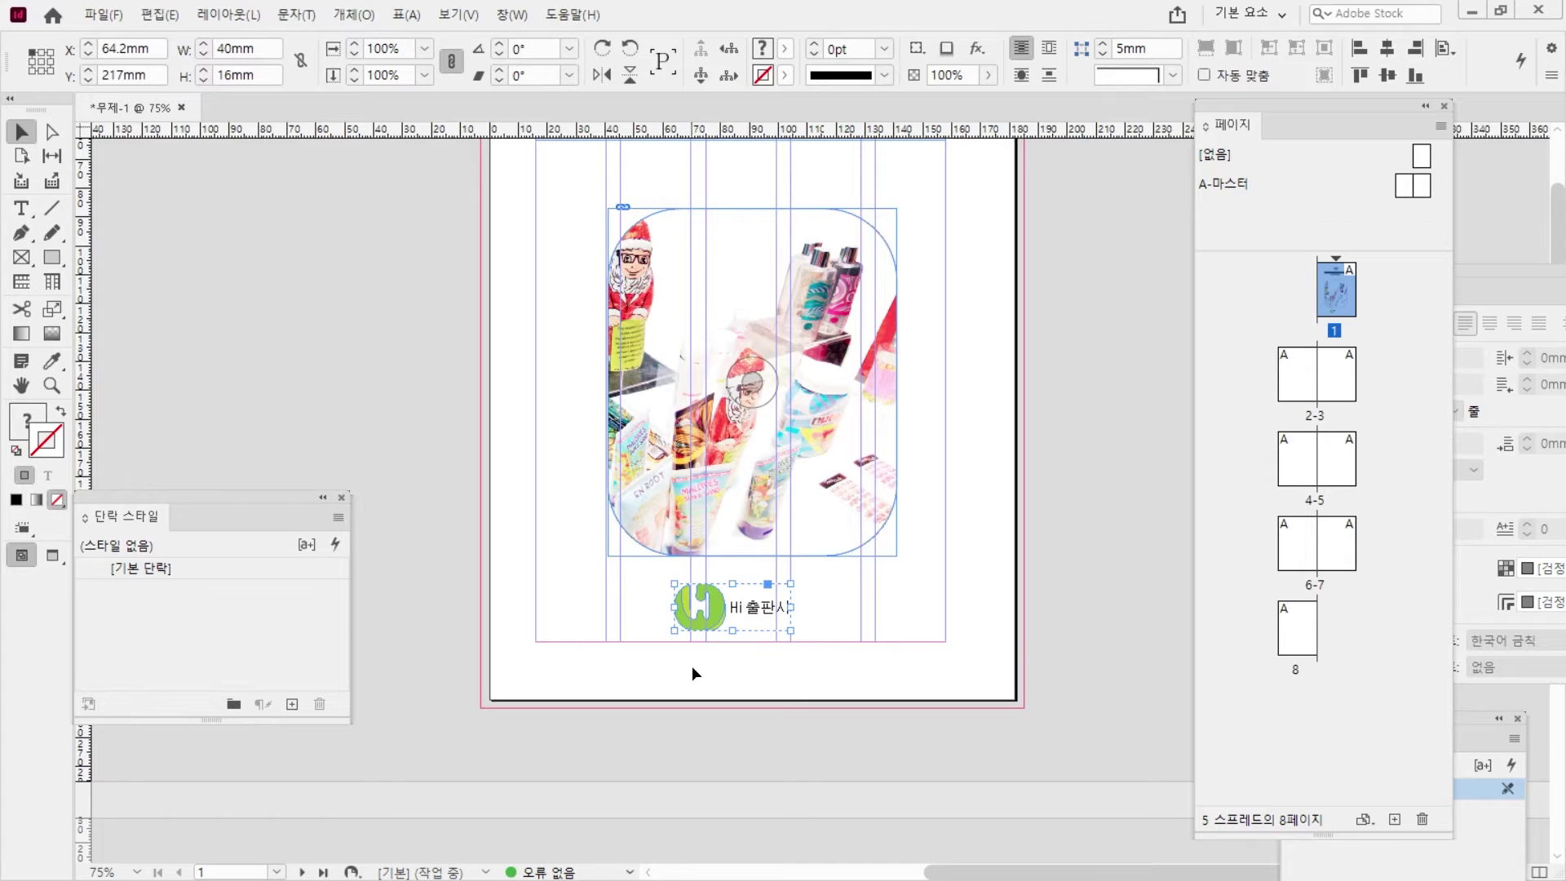
{"action": "left_click", "coordinate": [1444, 49]}
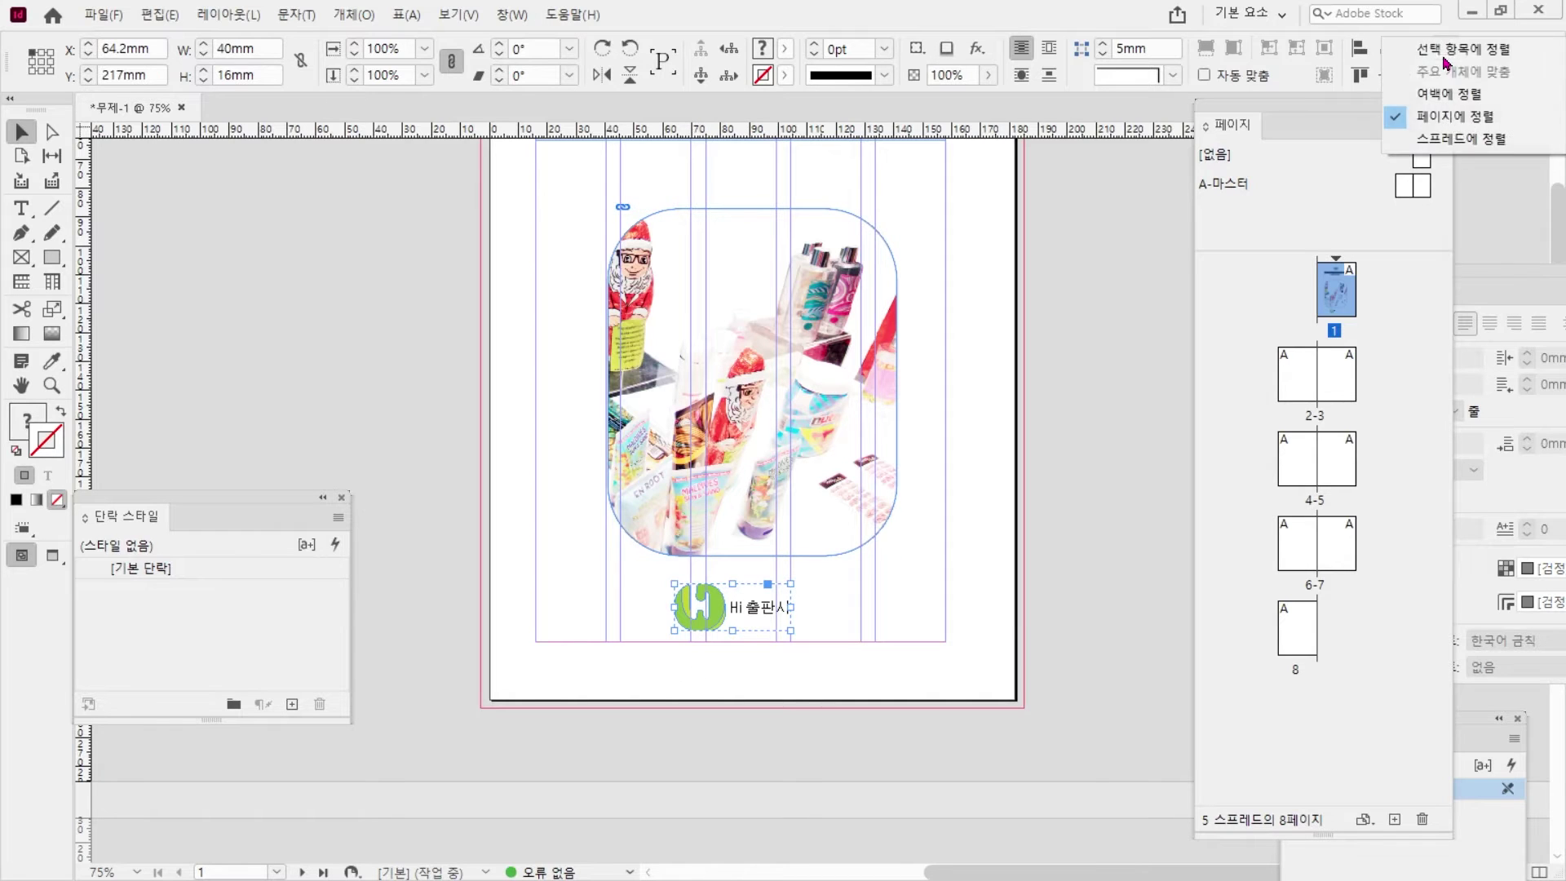
{"action": "left_click", "coordinate": [1460, 117]}
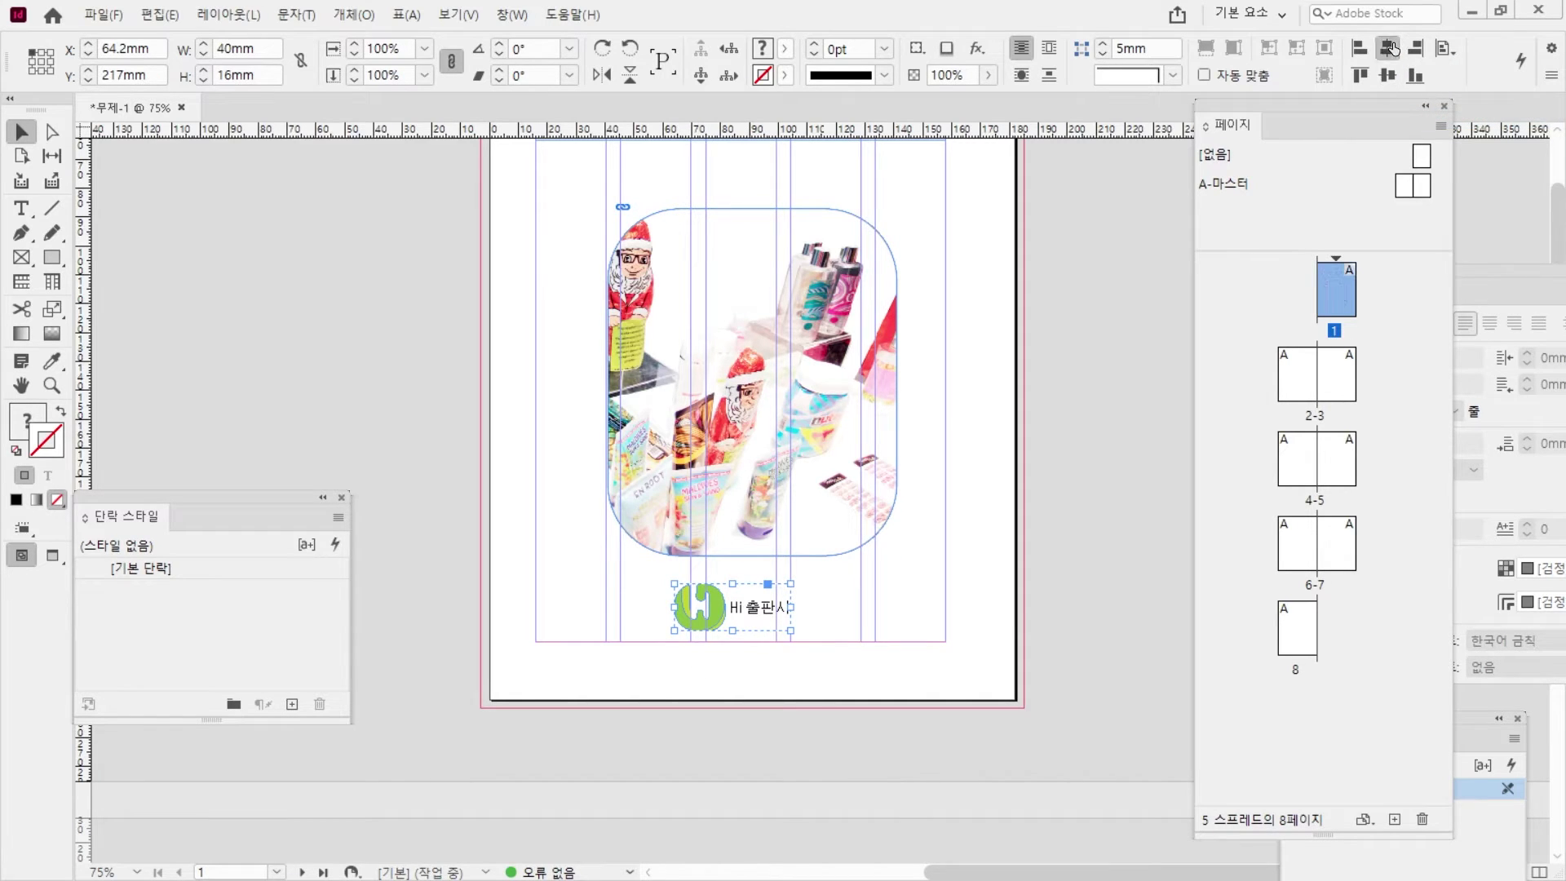
{"action": "left_click", "coordinate": [1391, 48]}
- Check the logo placement on the exam PDF's front cover, and lower the logo so its base rests on the bottom margin
{"action": "key", "text": "alt+Tab"}
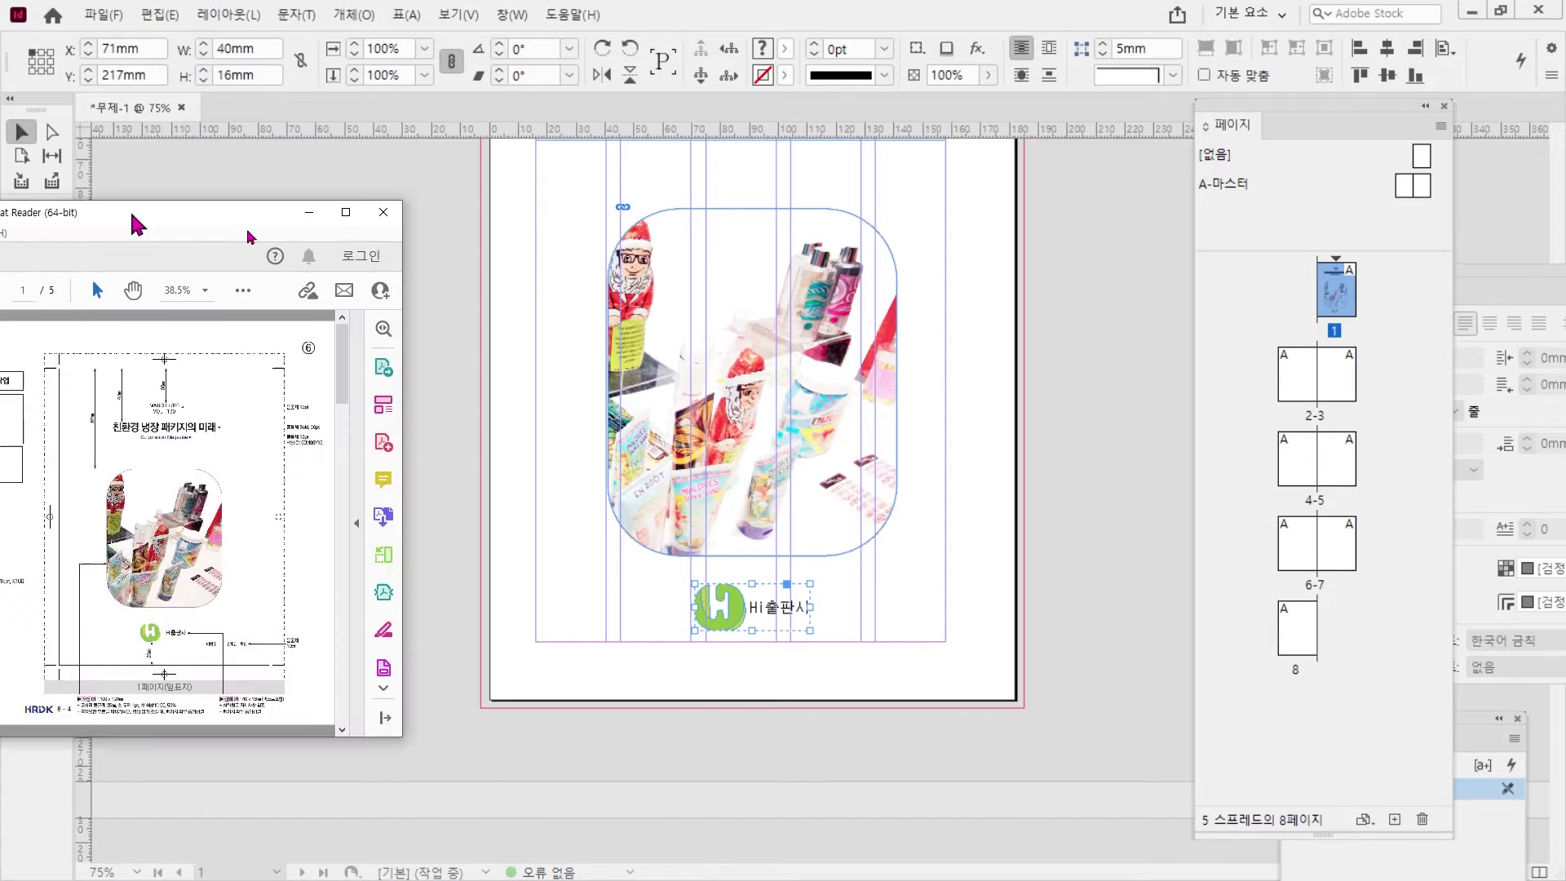
{"action": "scroll", "coordinate": [898, 788], "scroll_direction": "down", "scroll_amount": 4}
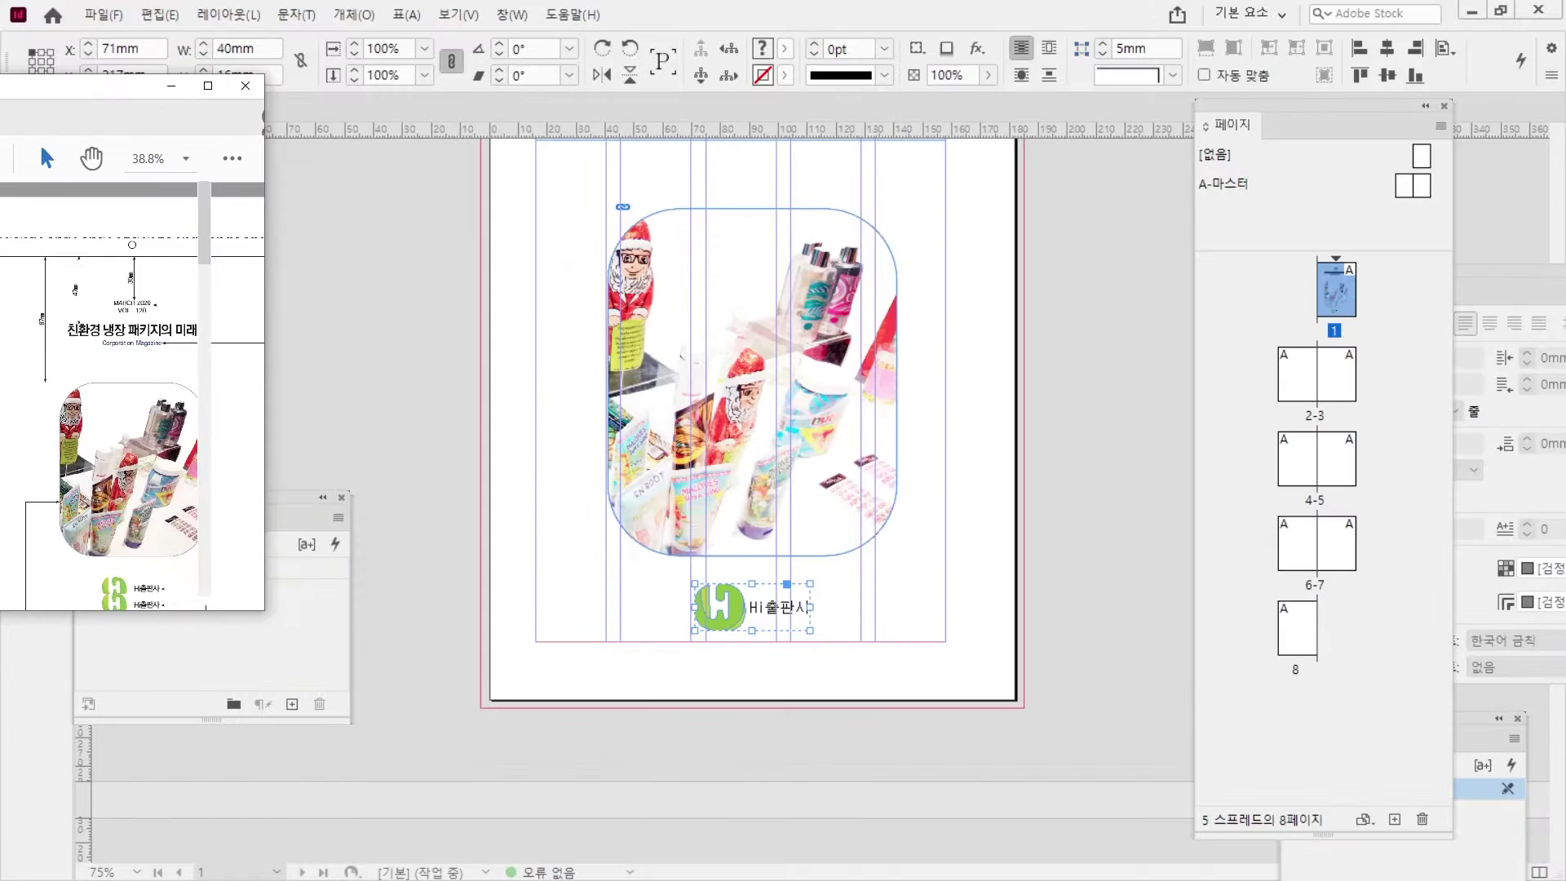
{"action": "left_click_drag", "start_coordinate": [728, 626], "coordinate": [730, 668]}
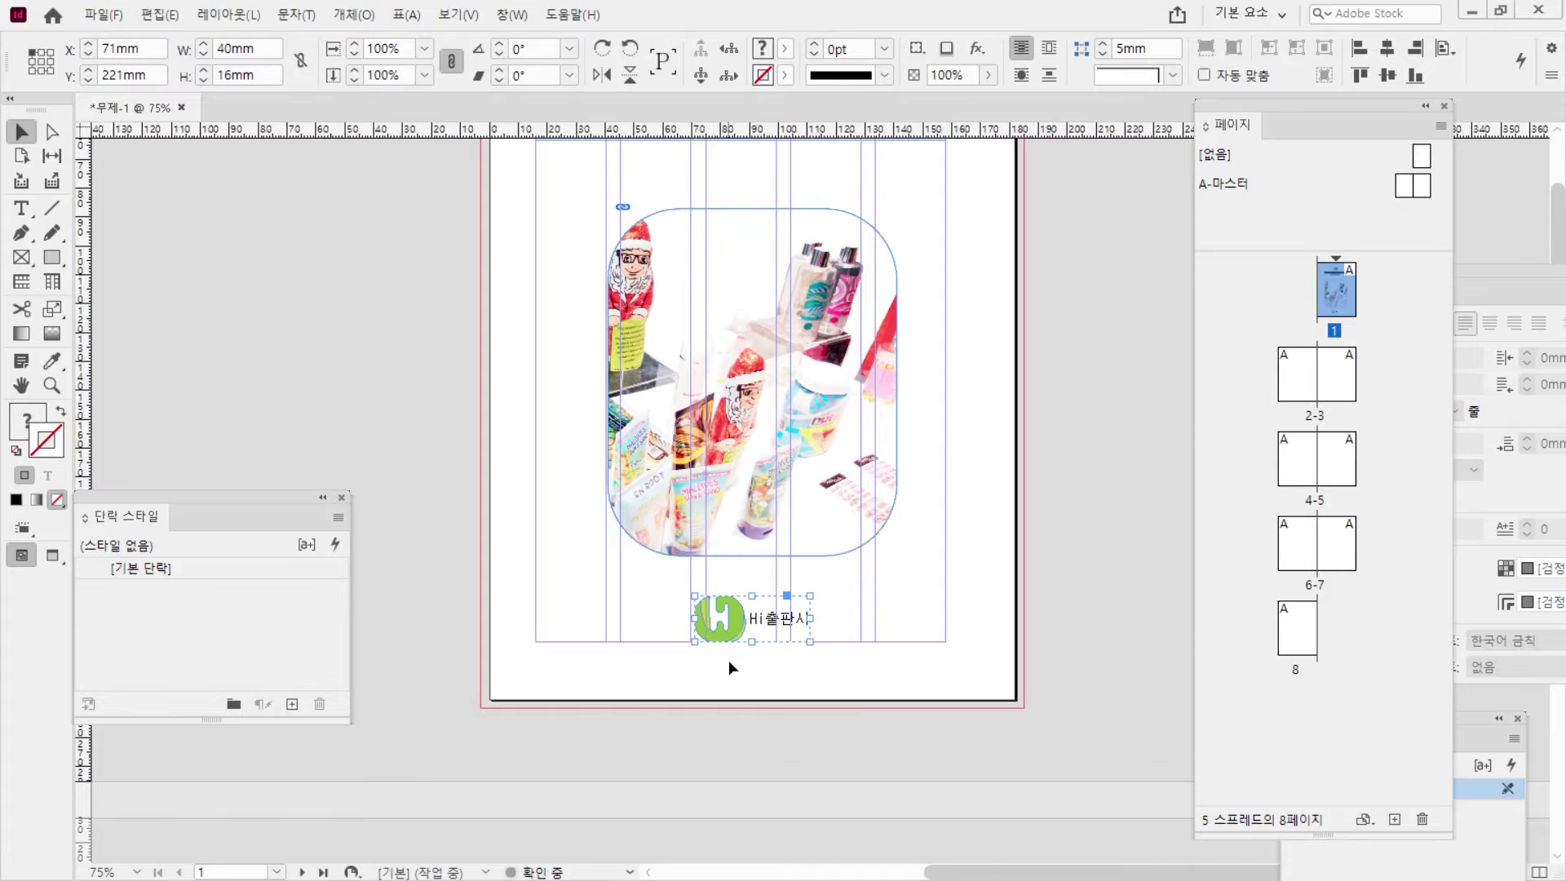
{"action": "scroll", "coordinate": [729, 667], "scroll_direction": "up", "scroll_amount": 2}
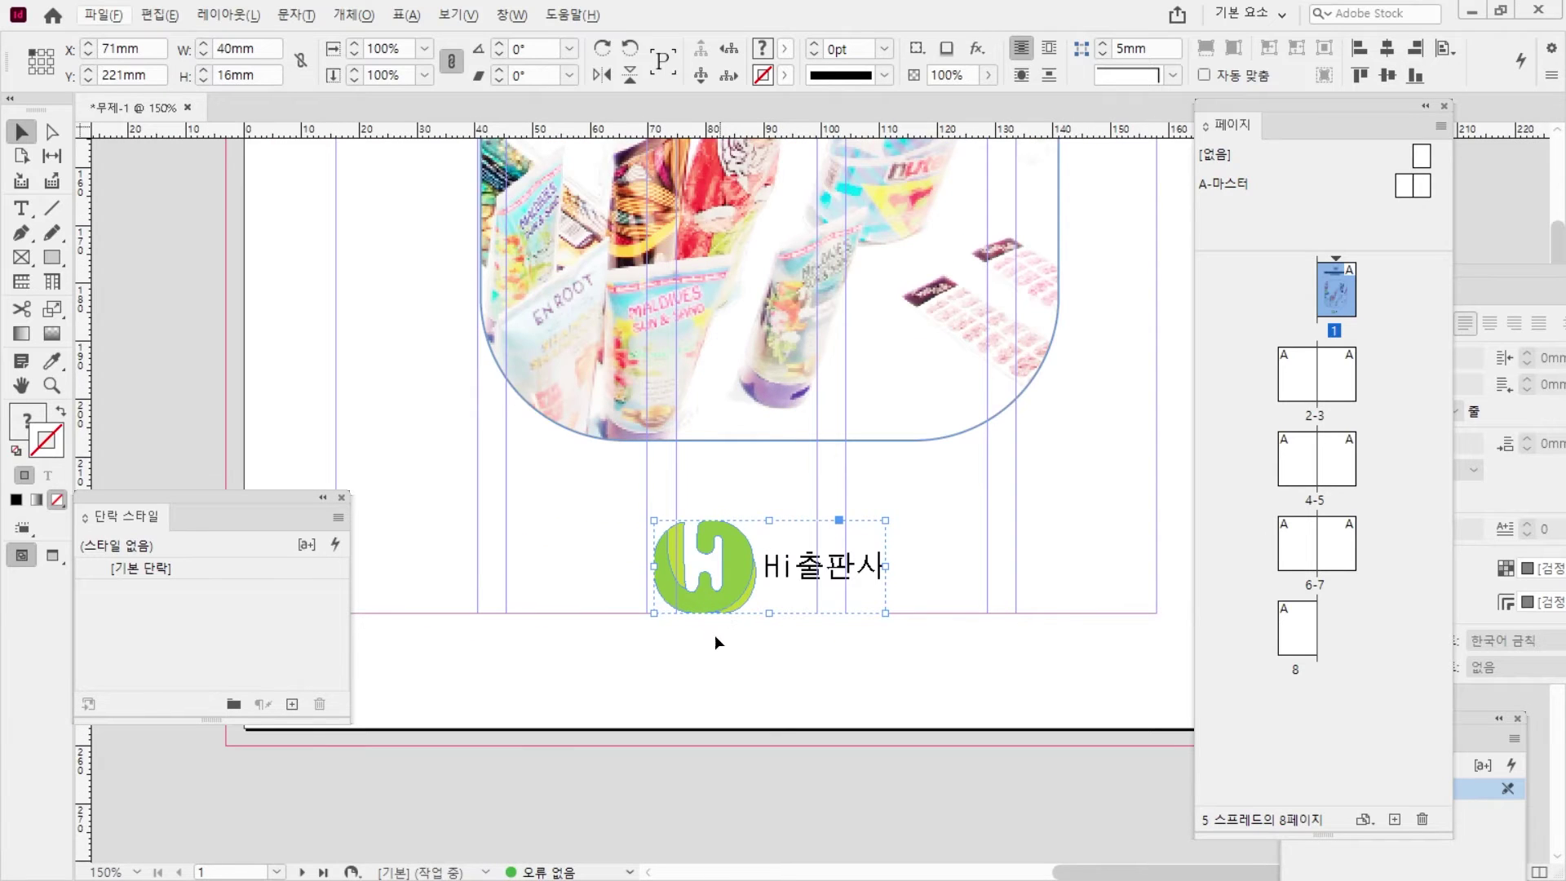
{"action": "left_click_drag", "start_coordinate": [724, 711], "coordinate": [709, 621]}
{"action": "key", "text": "Escape"}
- Draw a temporary rectangle about 19.2 by 20 mm between the logo and the page's bottom edge, and delete it
{"action": "left_click", "coordinate": [52, 257]}
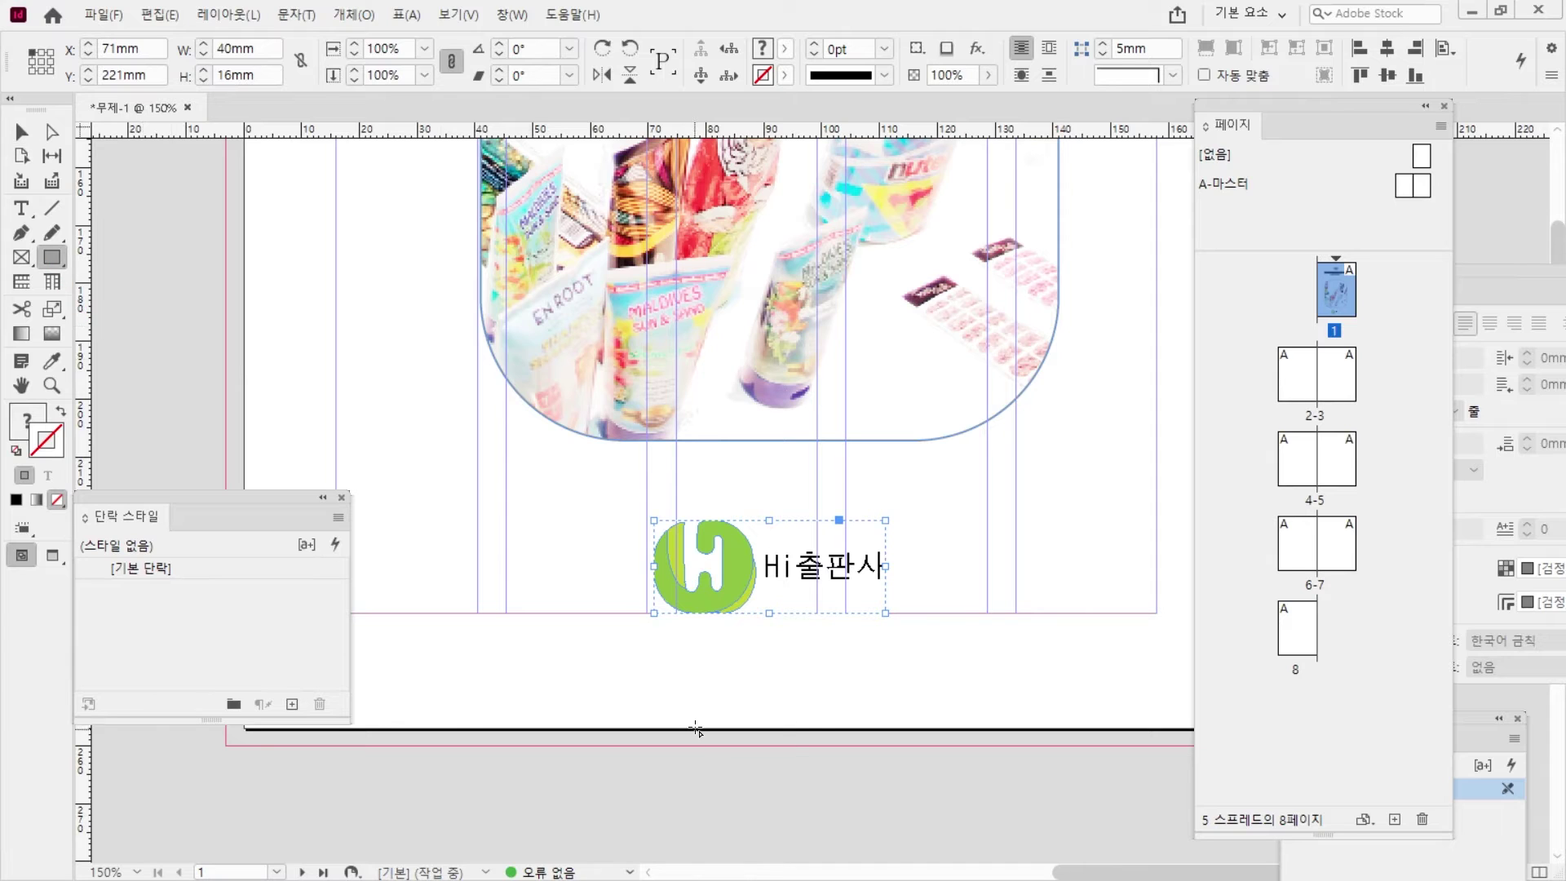
{"action": "mouse_move", "coordinate": [696, 728]}
{"action": "left_mouse_down"}
{"action": "mouse_move", "coordinate": [804, 650]}
{"action": "mouse_move", "coordinate": [807, 613]}
{"action": "left_mouse_up"}
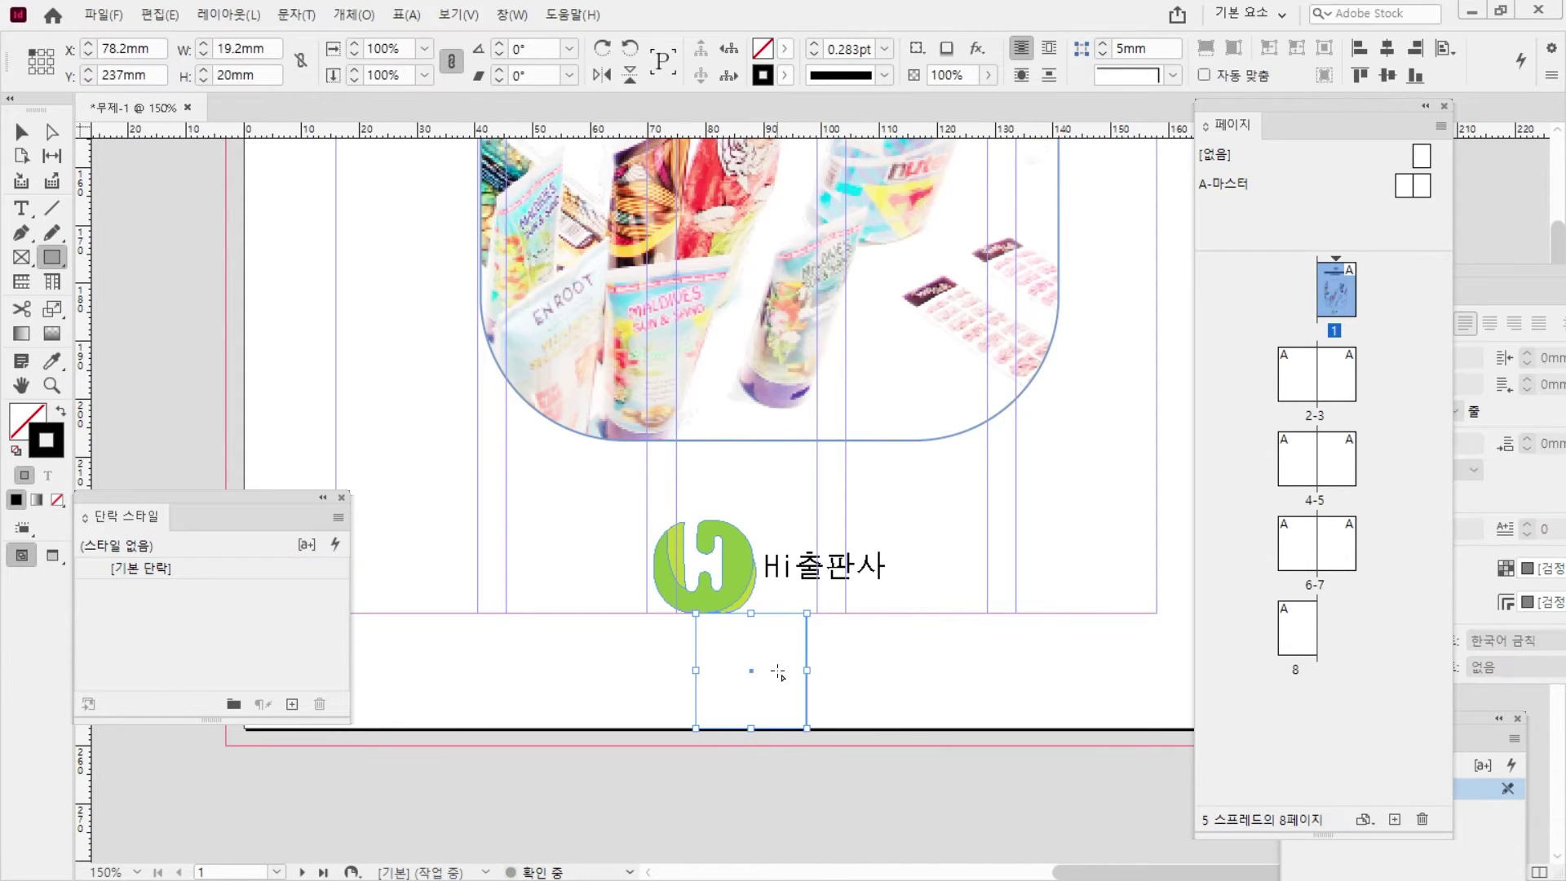
{"action": "left_click", "coordinate": [61, 411]}
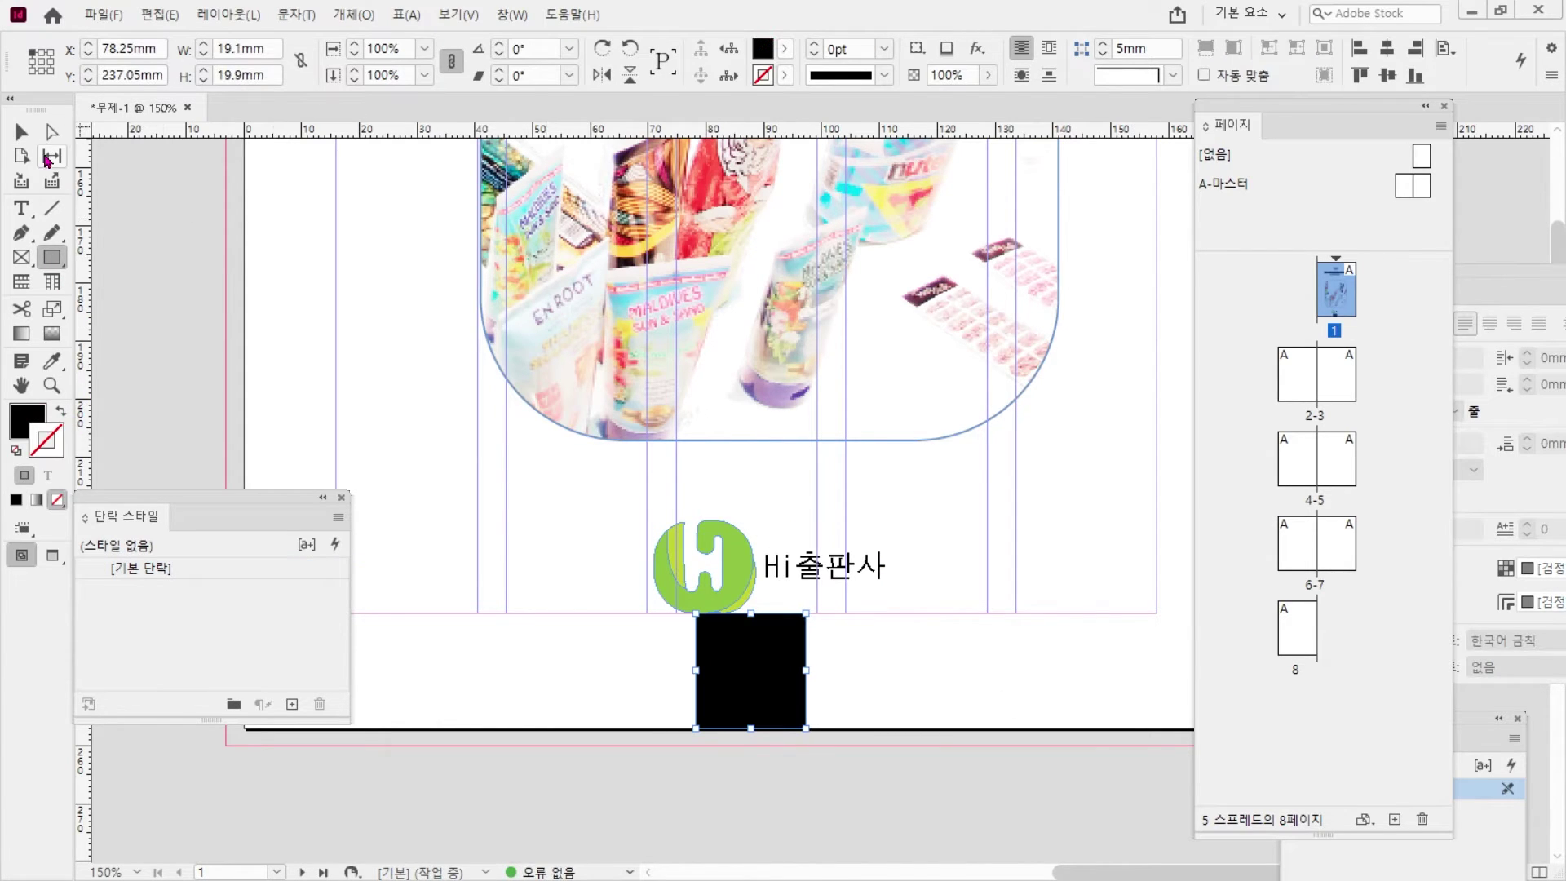
{"action": "left_click", "coordinate": [21, 131]}
{"action": "key", "text": "ctrl+z"}
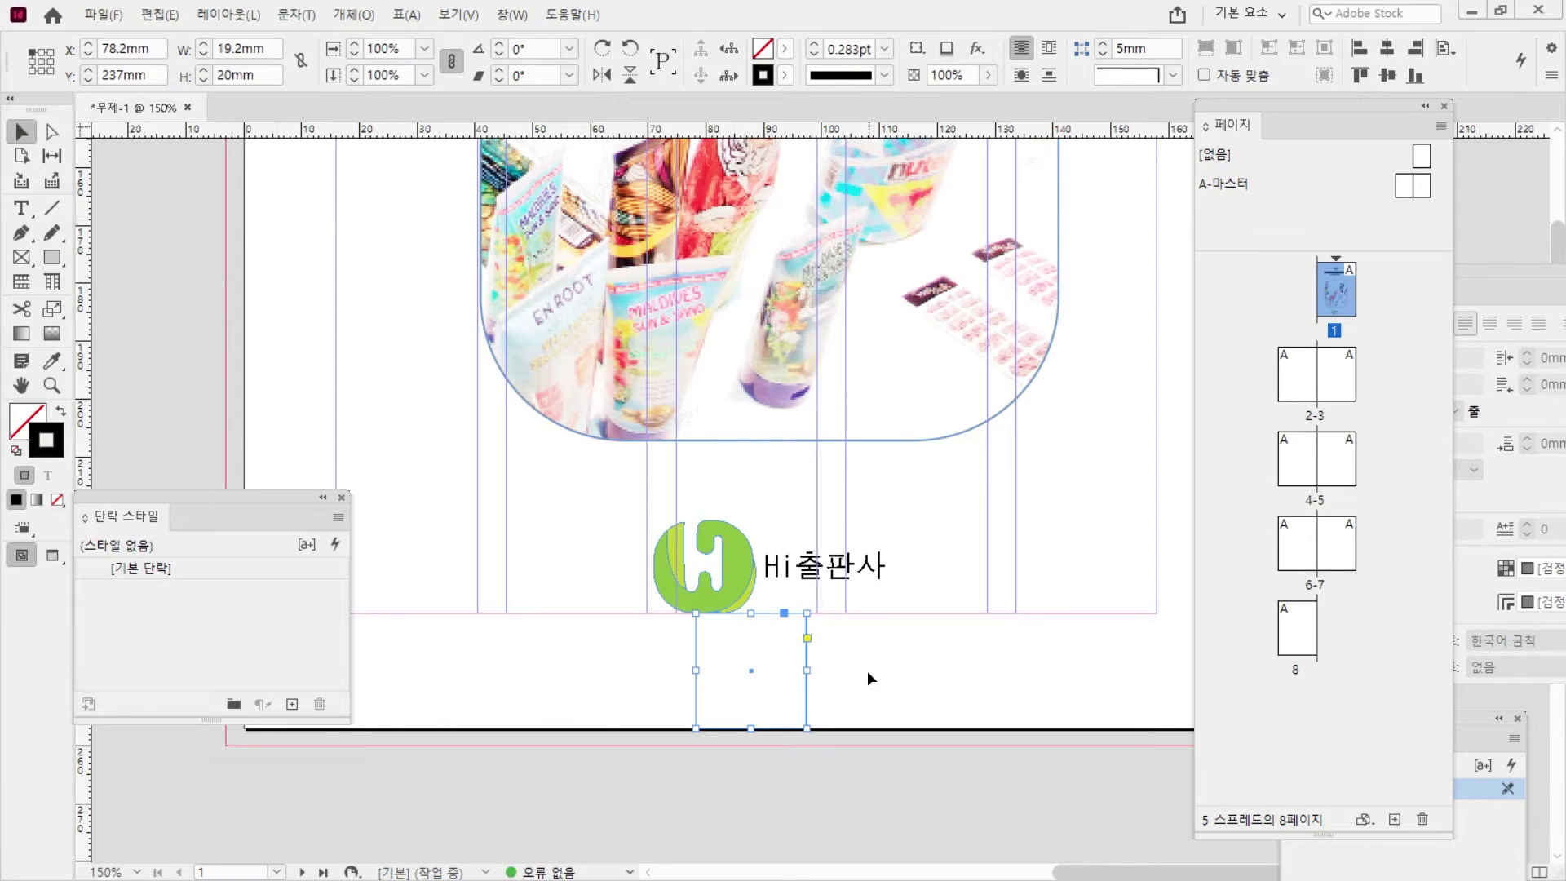
{"action": "key", "text": "Delete"}
- Select the logo and, with its lower-left corner as reference point, set its Y position to 257-20 (237 mm)
{"action": "left_click_drag", "start_coordinate": [630, 536], "coordinate": [961, 640]}
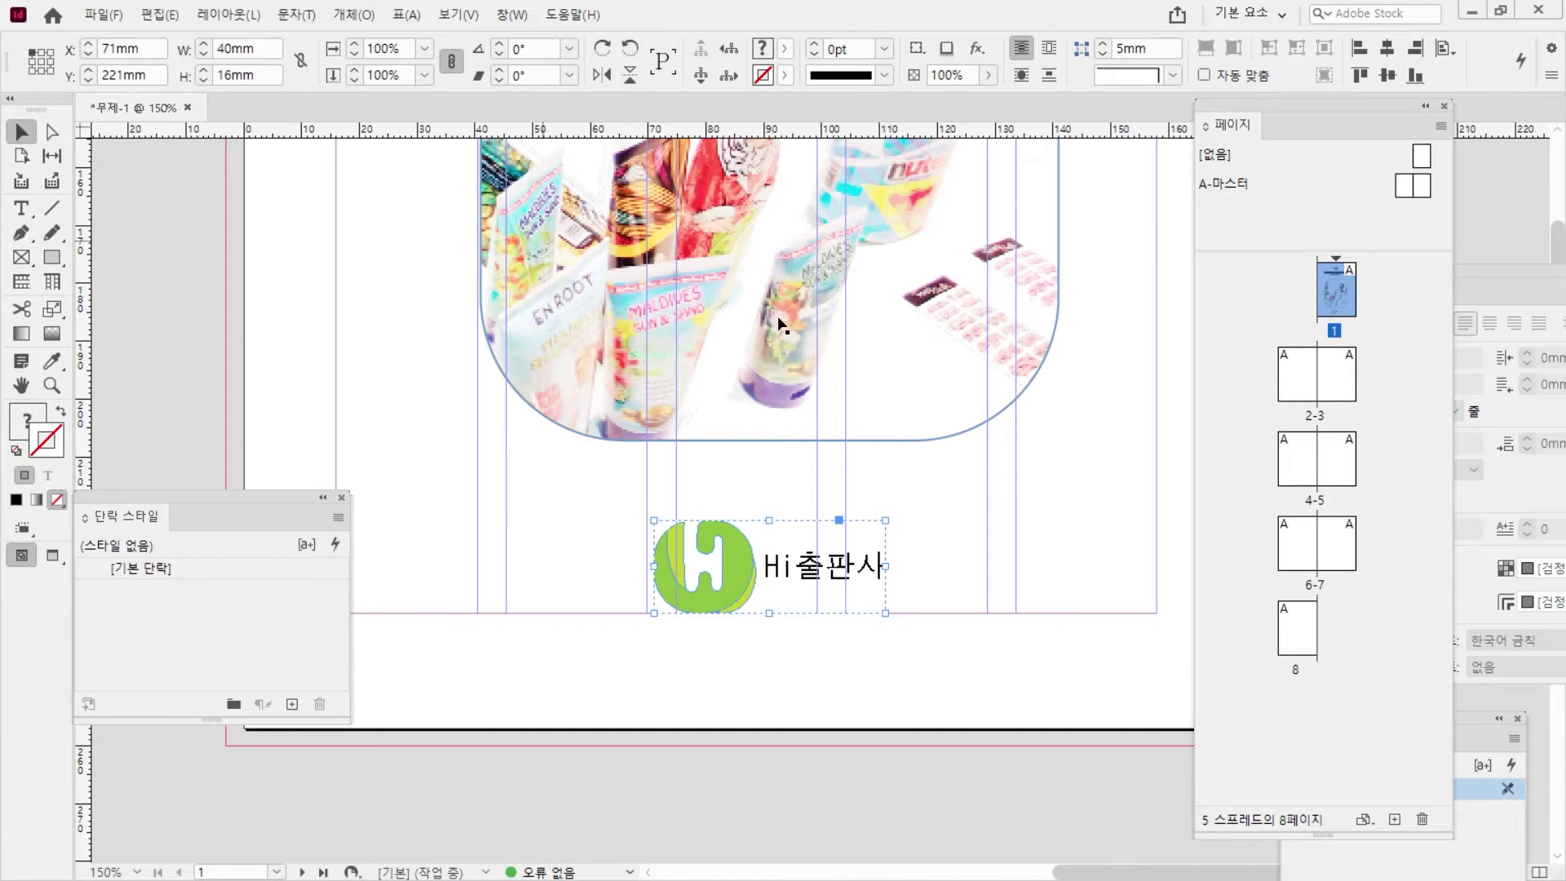
{"action": "scroll", "coordinate": [944, 412], "scroll_direction": "down", "scroll_amount": 1}
{"action": "key", "text": "alt"}
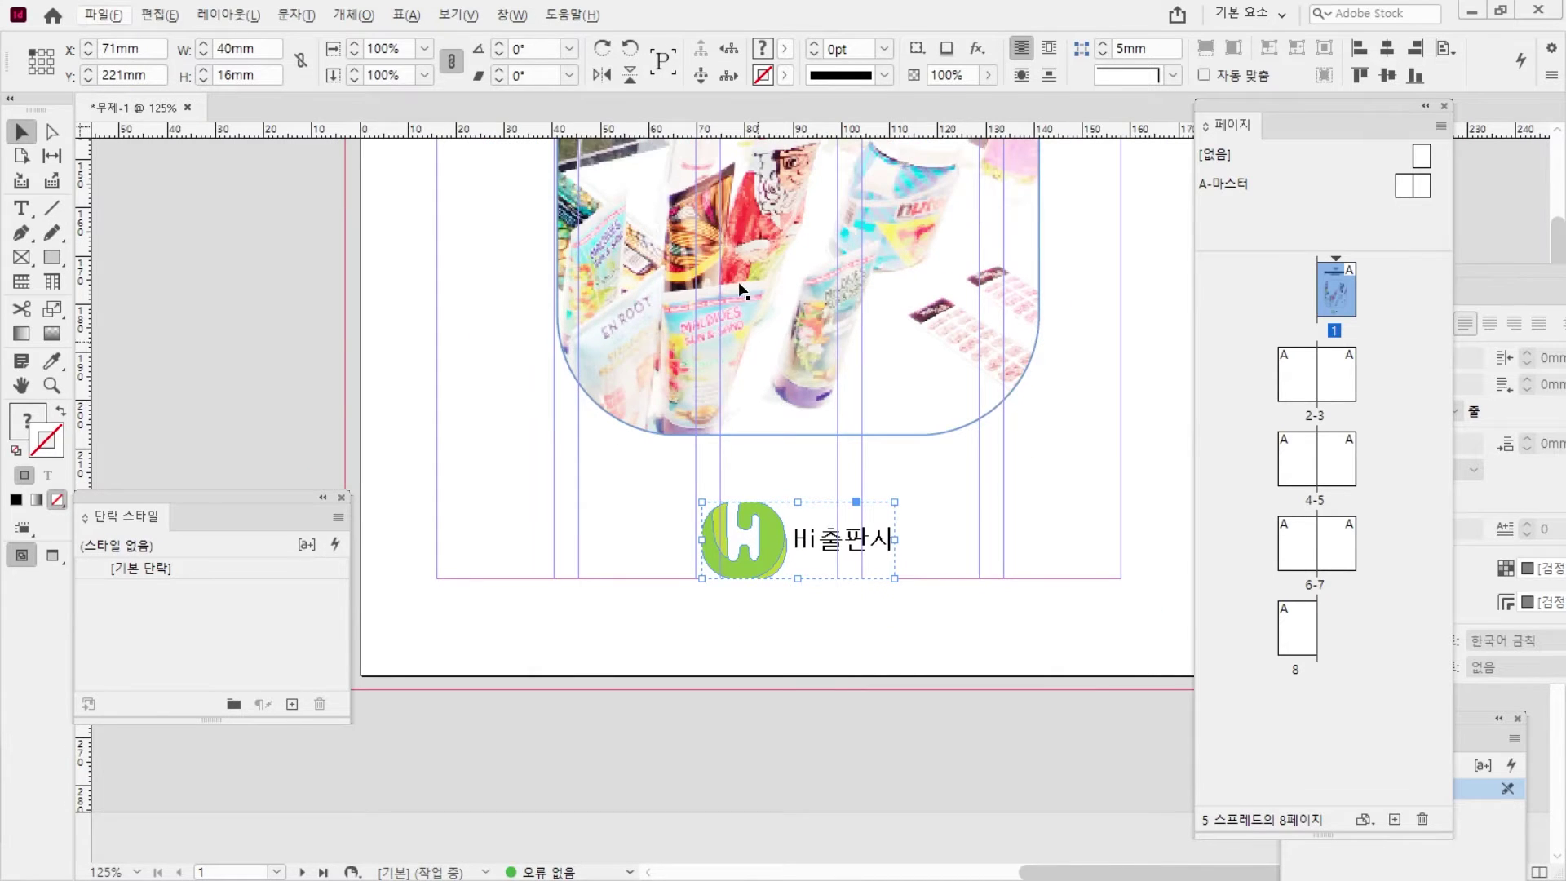
{"action": "double_click", "coordinate": [124, 75]}
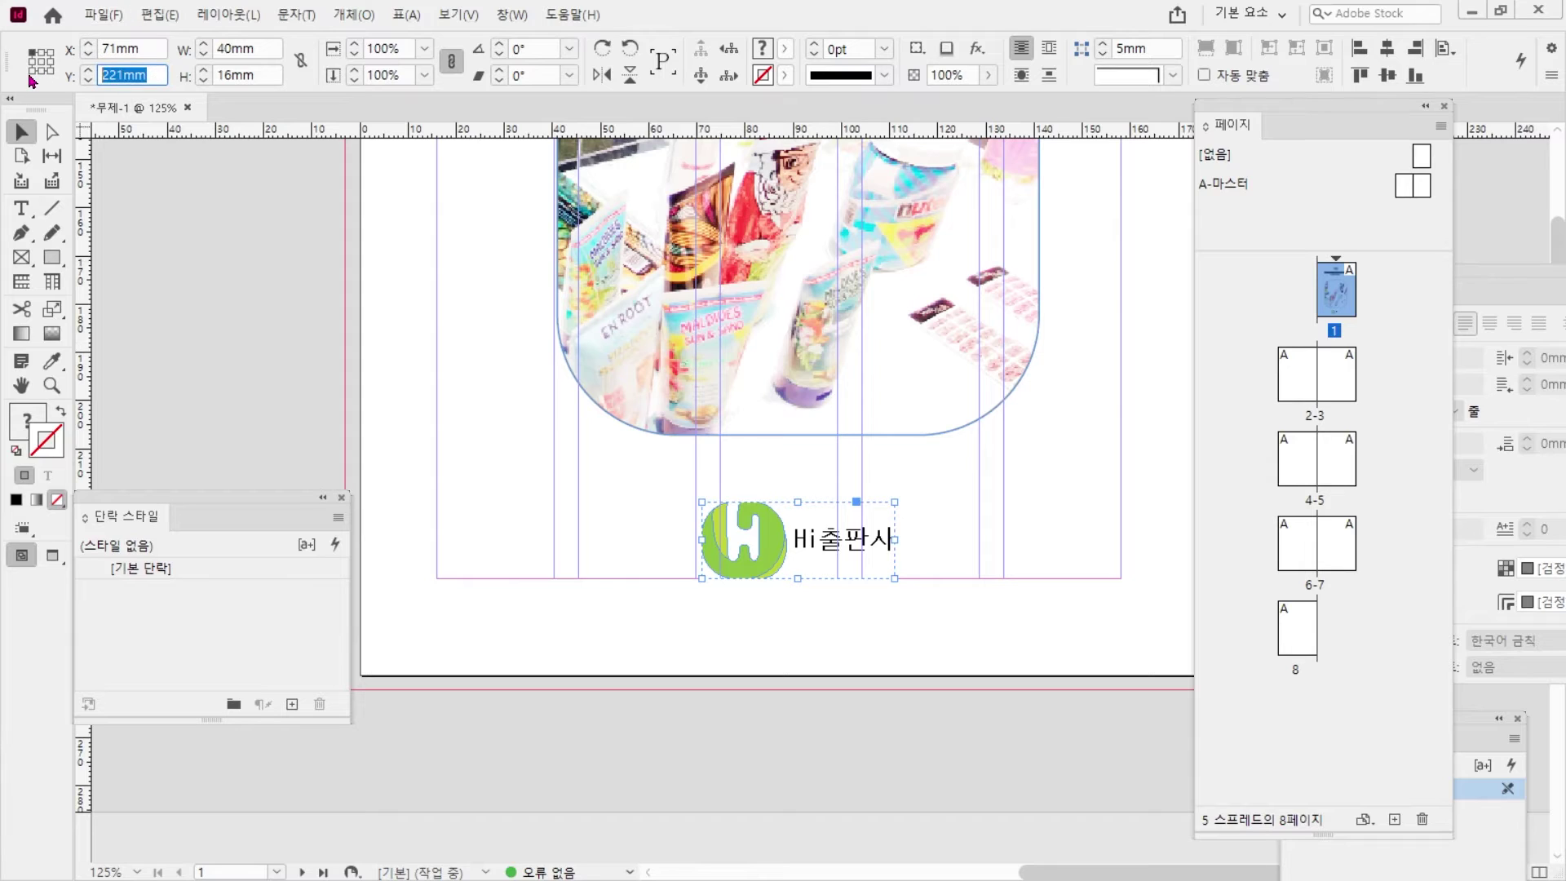
{"action": "type", "text": "237mm"}
{"action": "key", "text": "Return"}
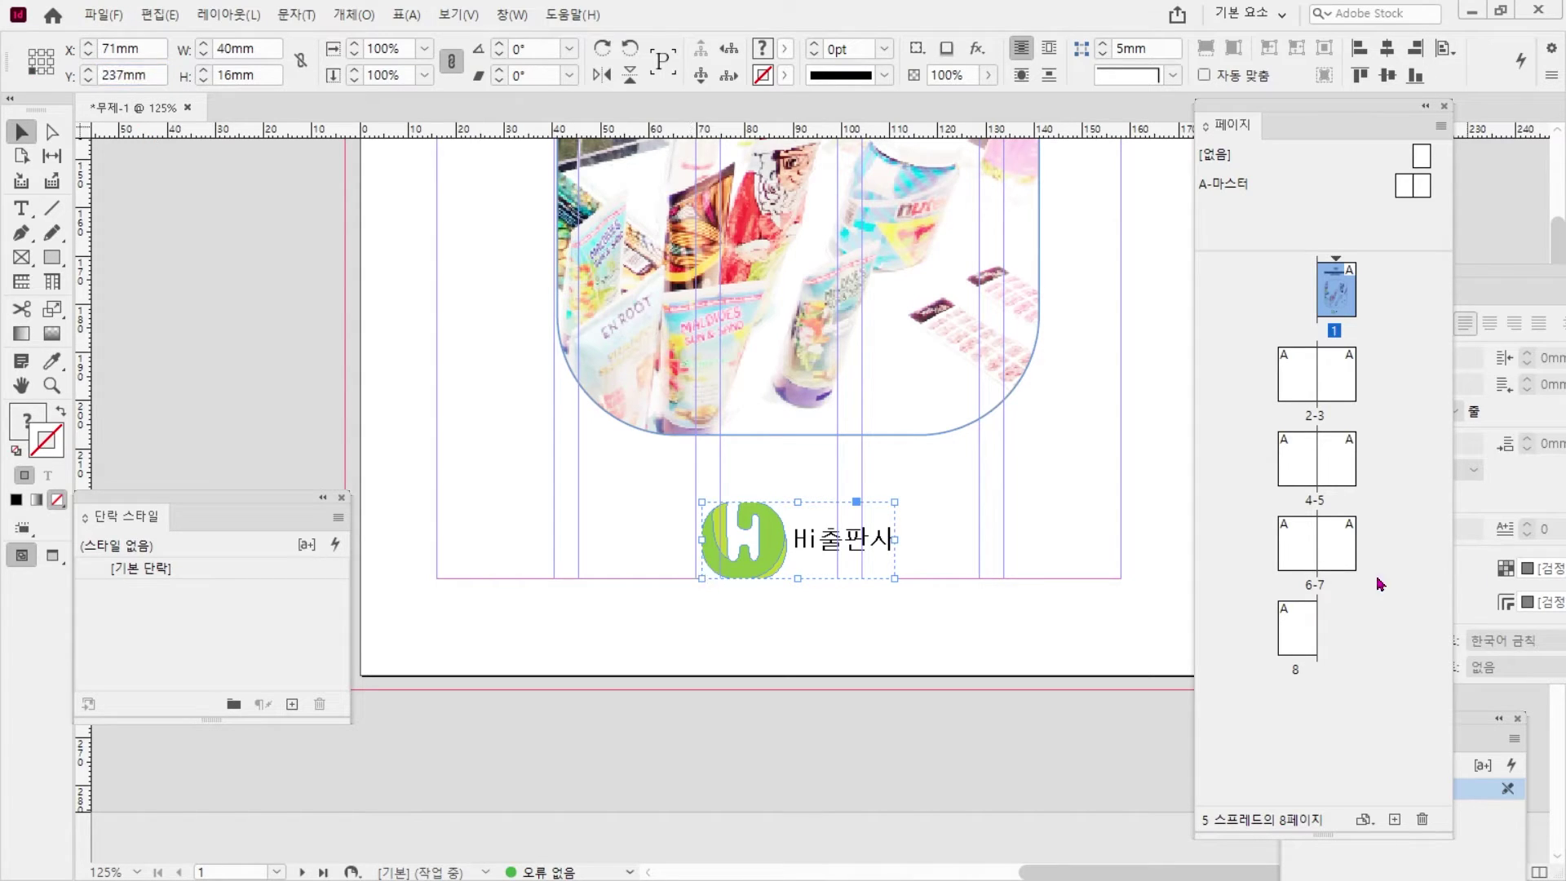
{"action": "left_click_drag", "start_coordinate": [714, 668], "coordinate": [712, 589]}
{"action": "key", "text": "Escape"}
{"action": "left_click", "coordinate": [142, 74]}
{"action": "type", "text": "257-20"}
{"action": "key", "text": "Return"}
{"action": "left_click", "coordinate": [279, 284]}
{"action": "left_click_drag", "start_coordinate": [1010, 511], "coordinate": [850, 599]}
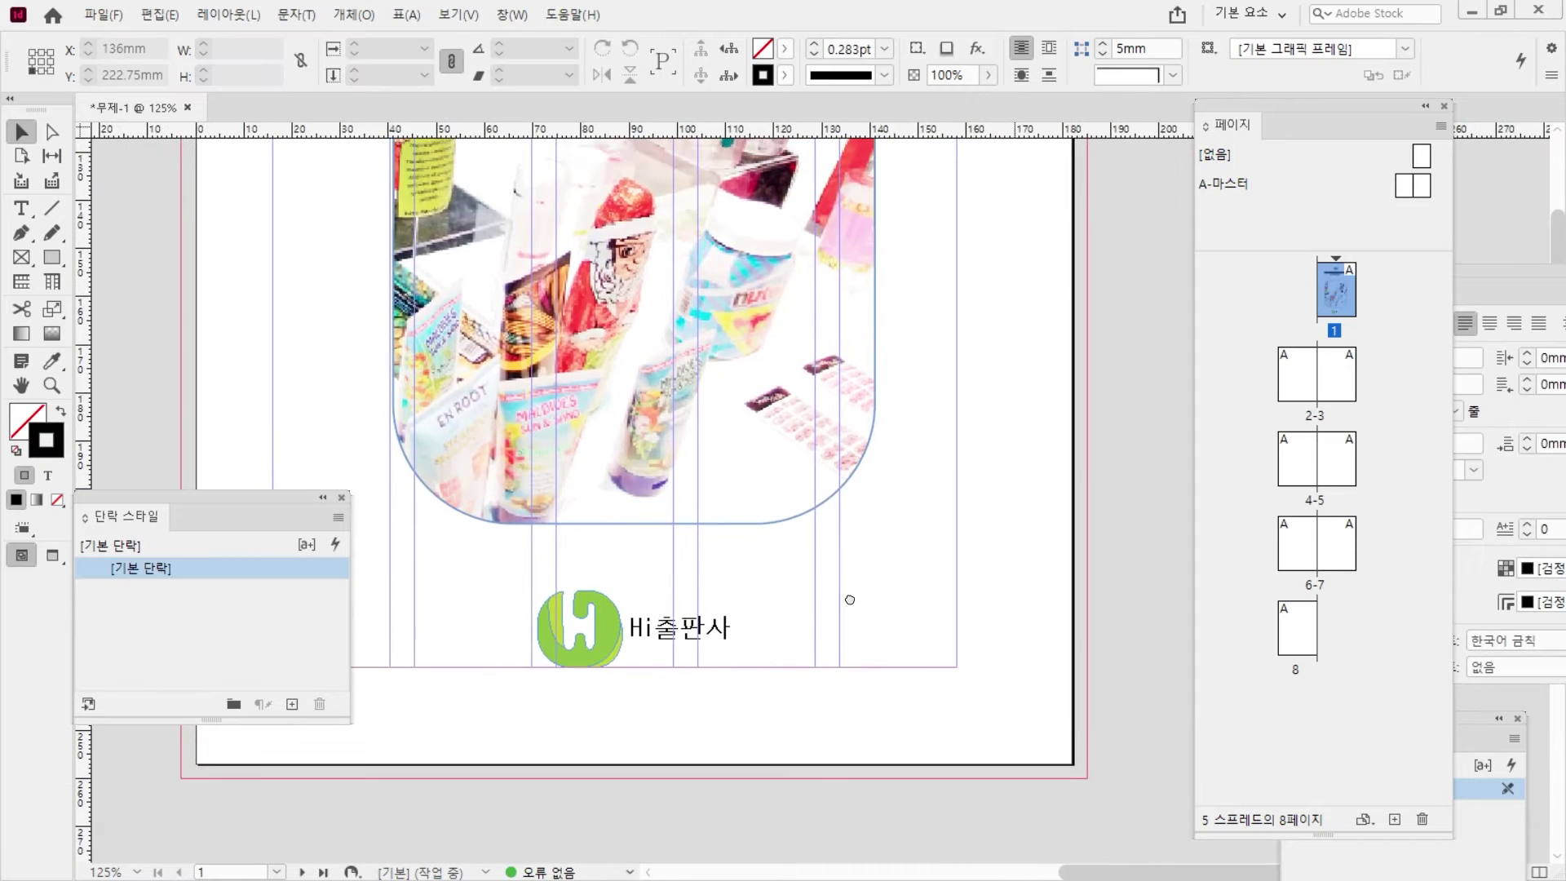
- Check the exam PDF's 비번호 and 감독관 확인 instructions, and draw a text frame about 46 by 10.25 mm beside the logo
{"action": "left_click", "coordinate": [601, 646]}
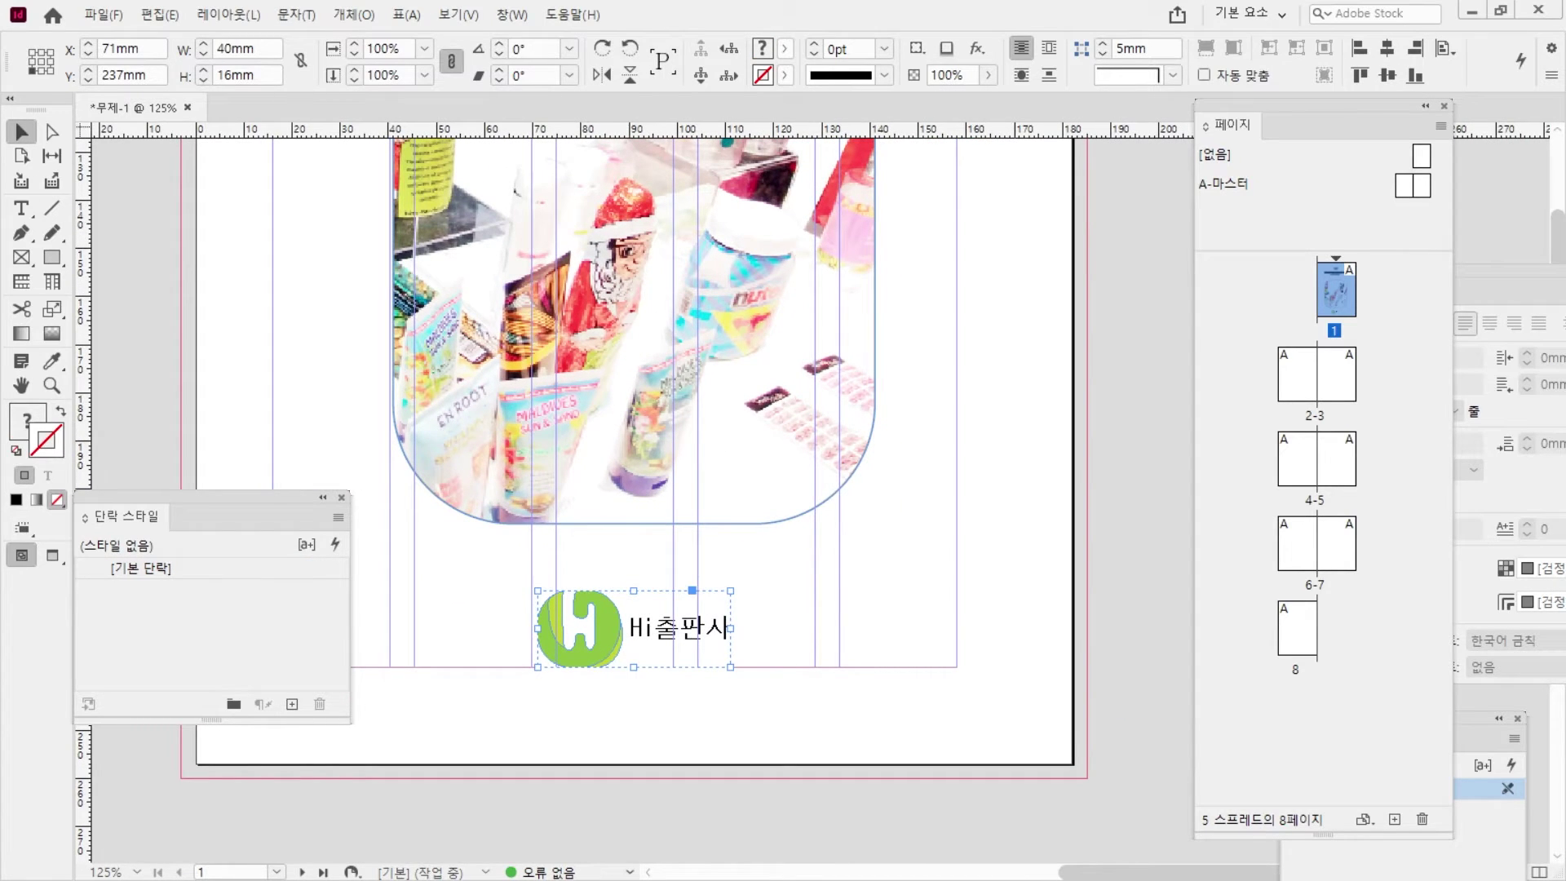
{"action": "key", "text": "alt+Tab"}
{"action": "scroll", "coordinate": [1247, 752], "scroll_direction": "down", "scroll_amount": 2}
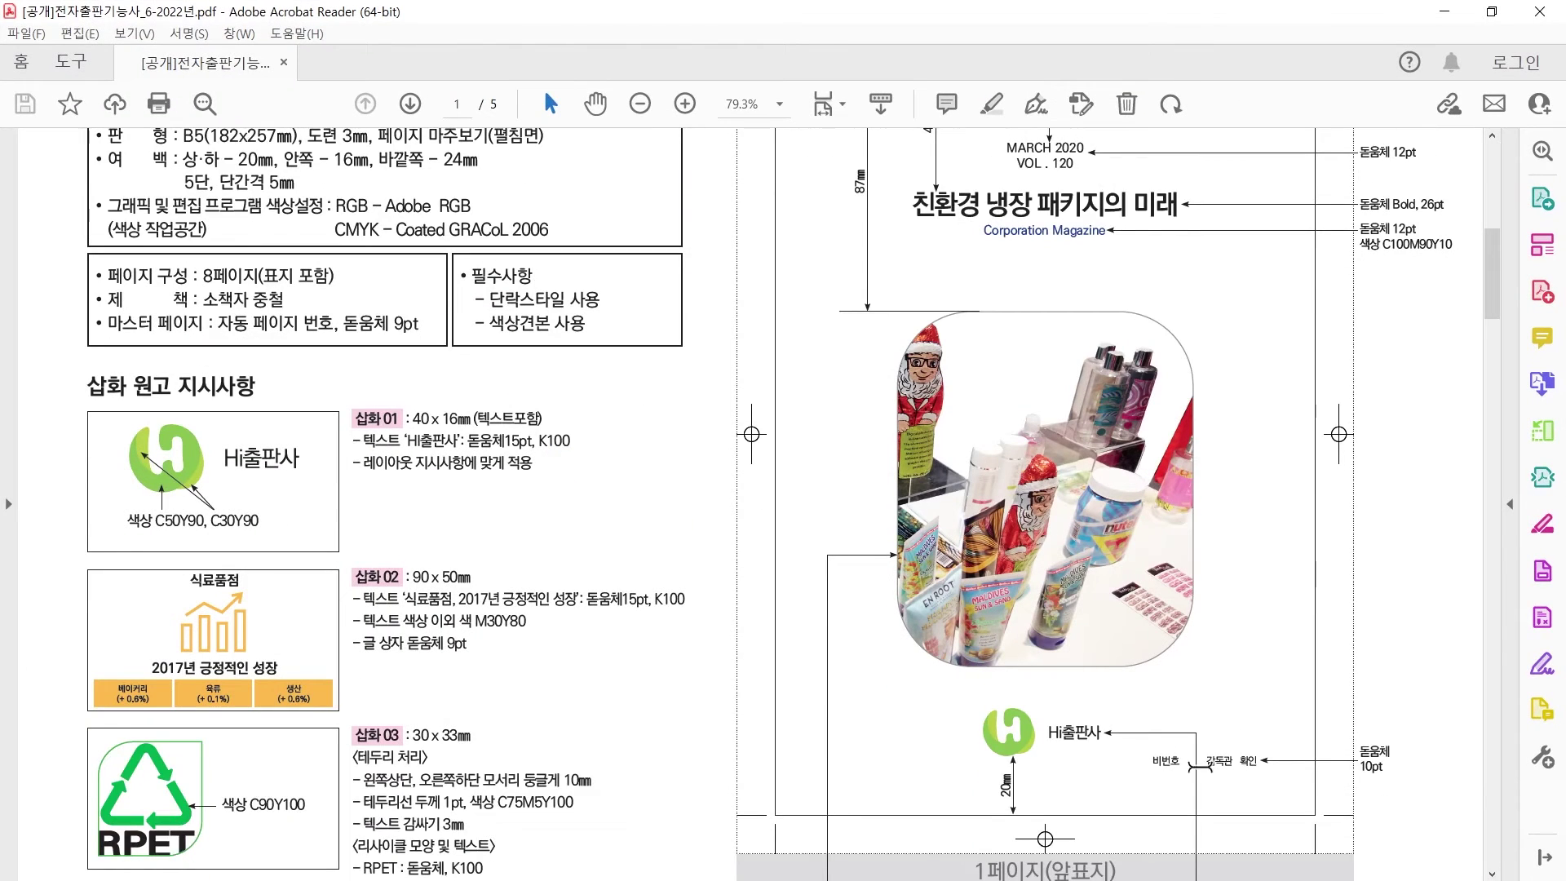
{"action": "left_click_drag", "start_coordinate": [1155, 755], "coordinate": [1233, 758]}
{"action": "left_click", "coordinate": [1223, 787]}
{"action": "double_click", "coordinate": [755, 18]}
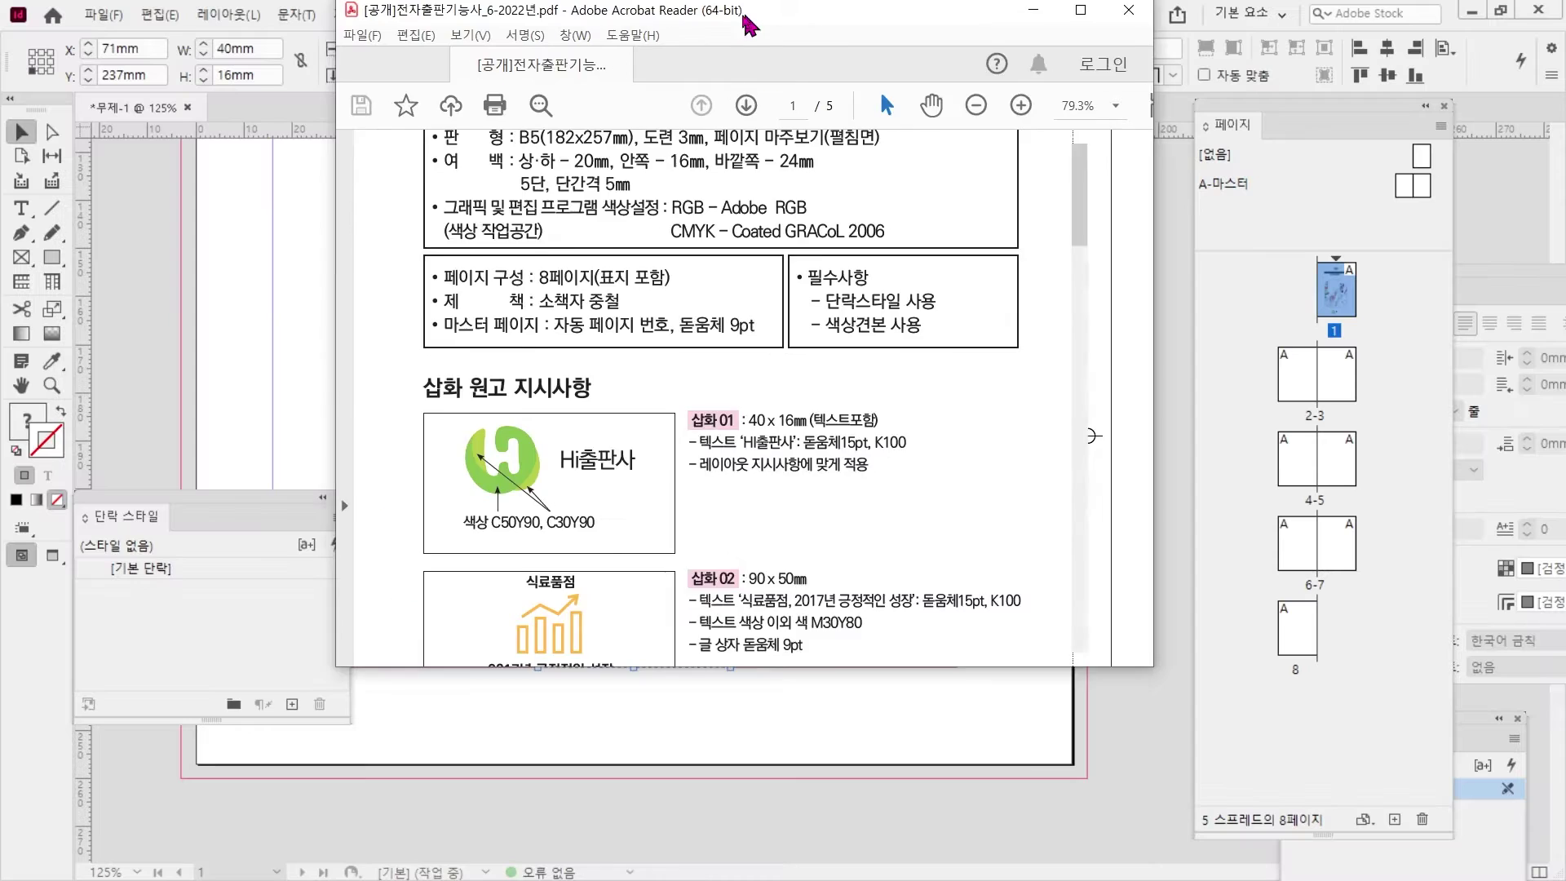
{"action": "key", "text": "alt+Tab"}
{"action": "left_click", "coordinate": [21, 208]}
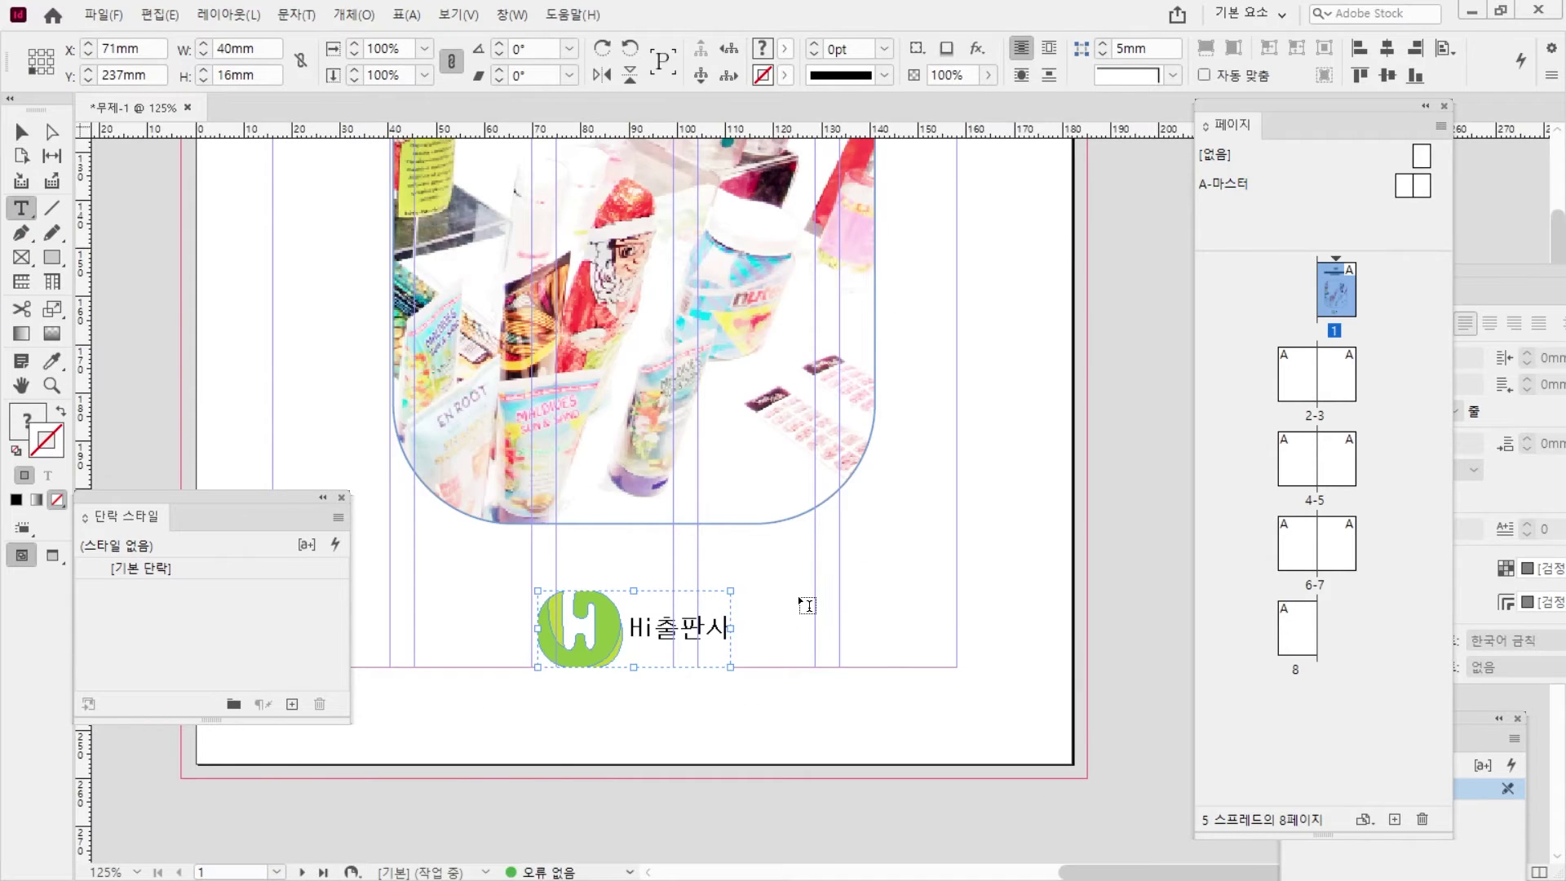
{"action": "left_click", "coordinate": [787, 621]}
{"action": "left_click_drag", "start_coordinate": [759, 607], "coordinate": [984, 656]}
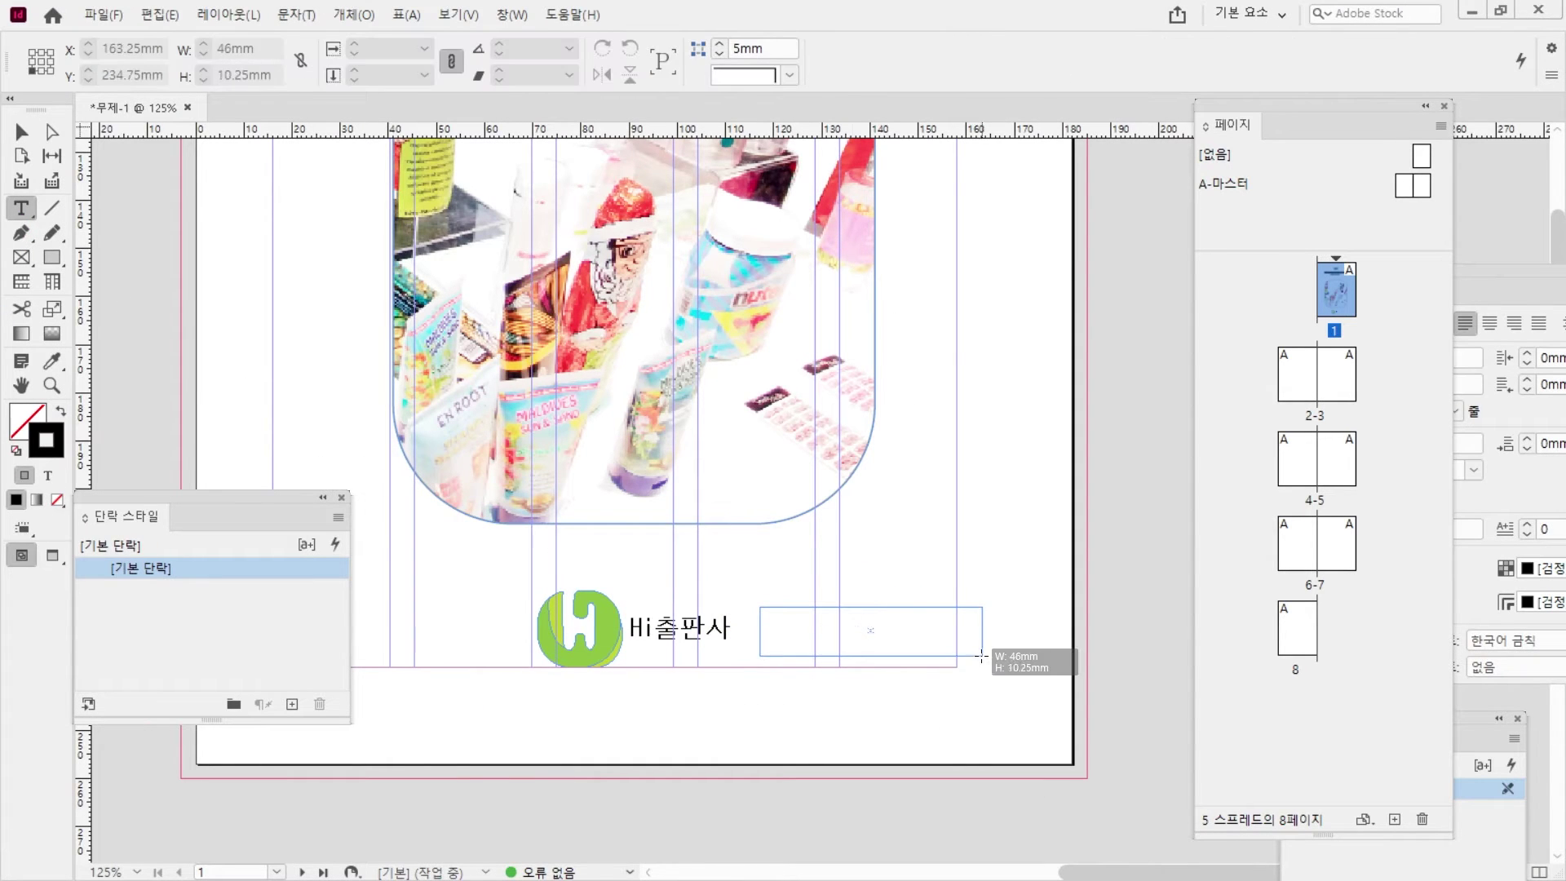
- Enter "비번호 A03 감독관확인" in the new text frame
{"action": "type", "text": "비번호"}
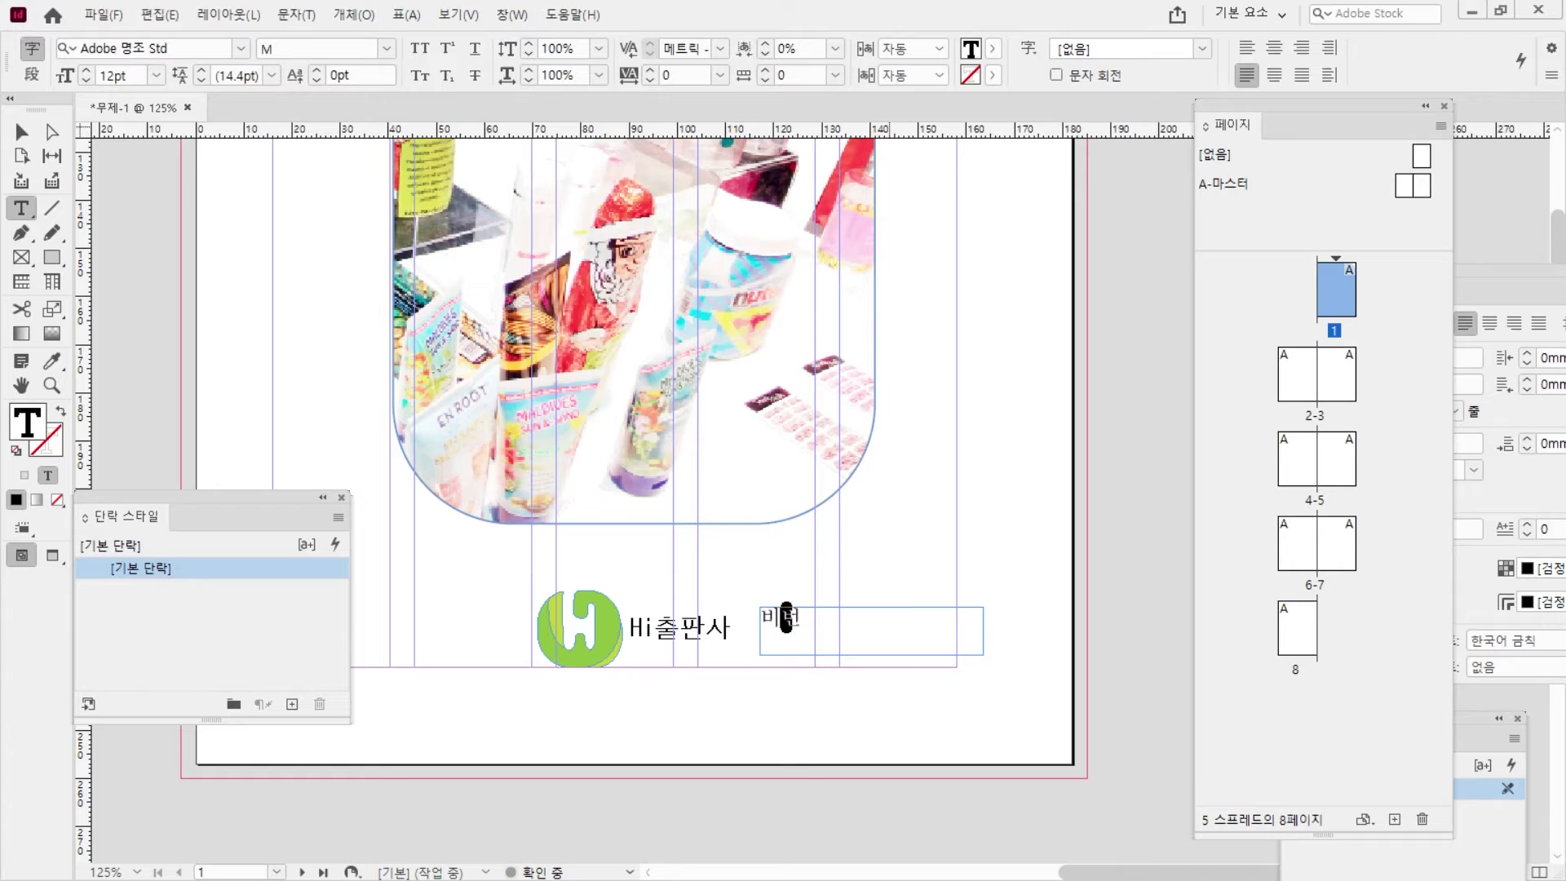
{"action": "type", "text": " A03"}
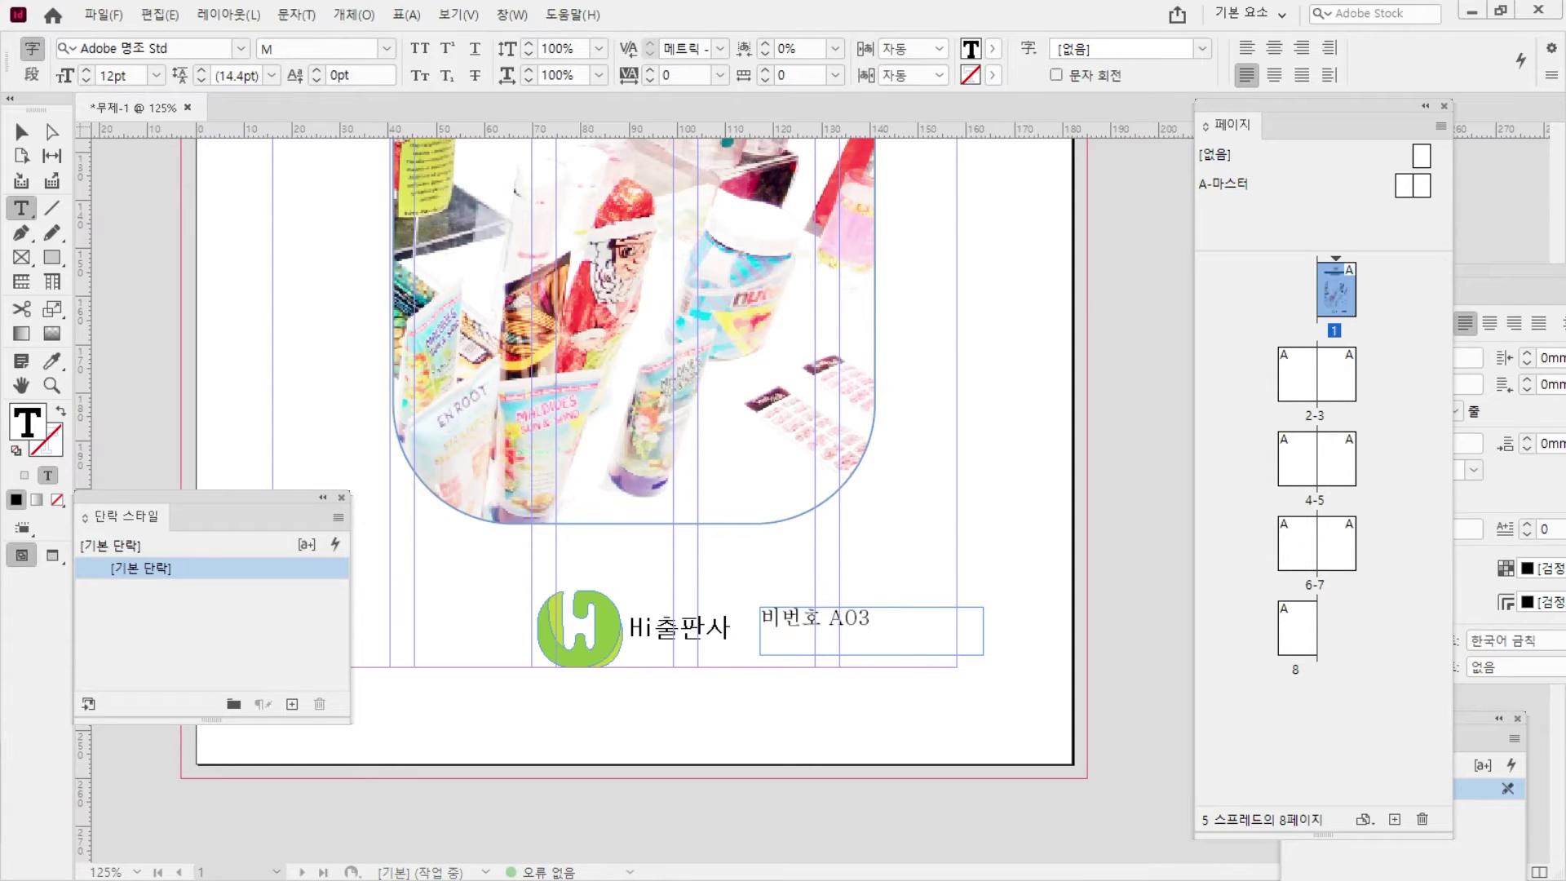
{"action": "type", "text": " rk"}
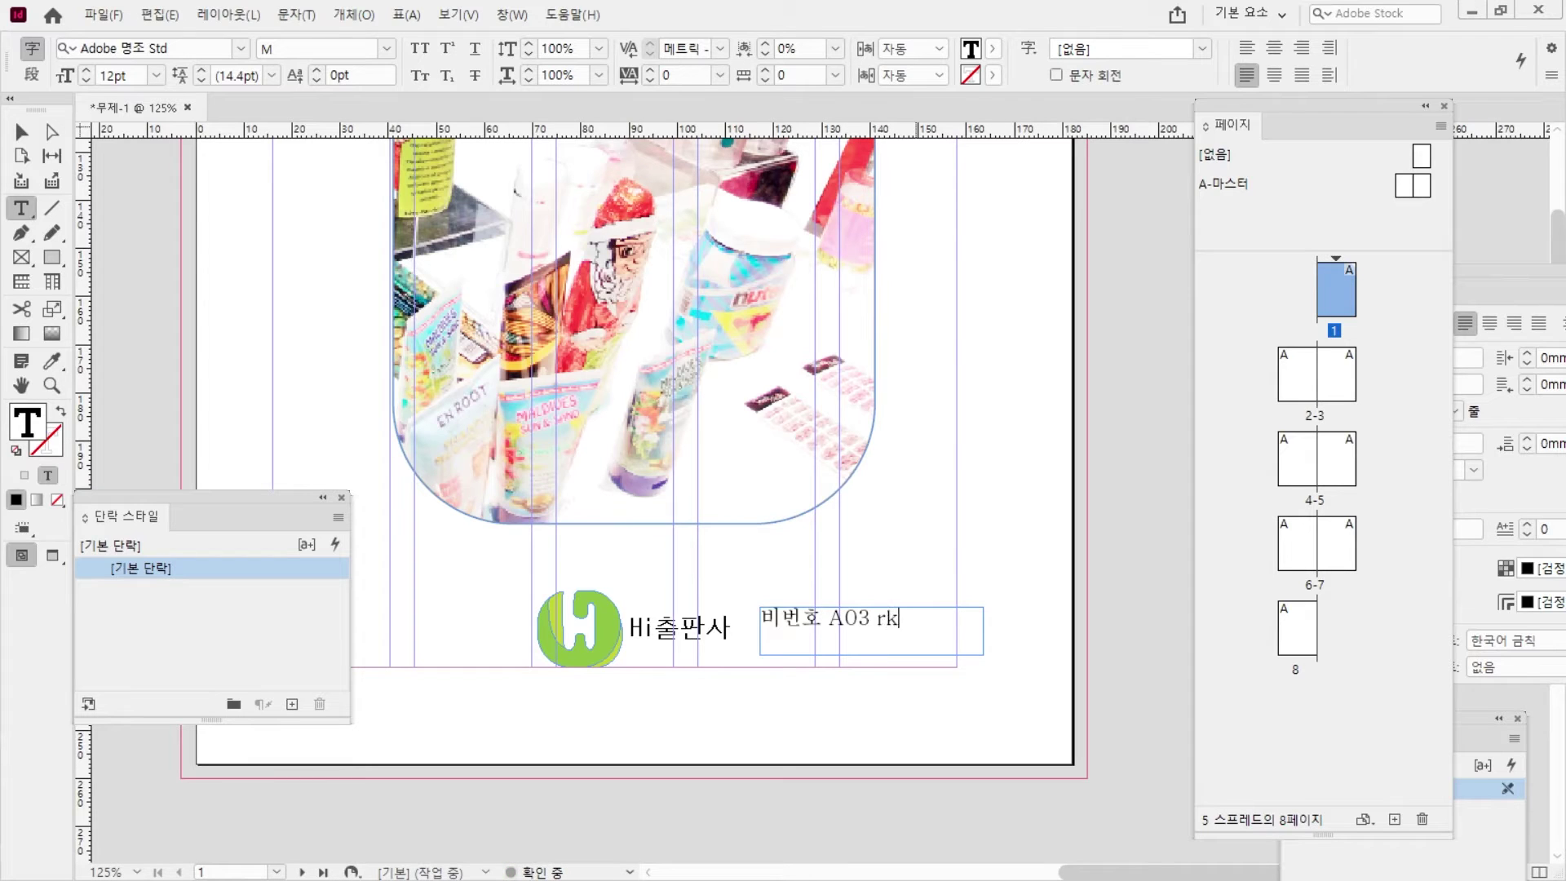
{"action": "key", "text": "BackSpace"}
{"action": "key", "text": "BackSpace"}
{"action": "key", "text": "Hangul"}
{"action": "type", "text": "감독괴"}
{"action": "key", "text": "BackSpace"}
{"action": "type", "text": "관확인"}
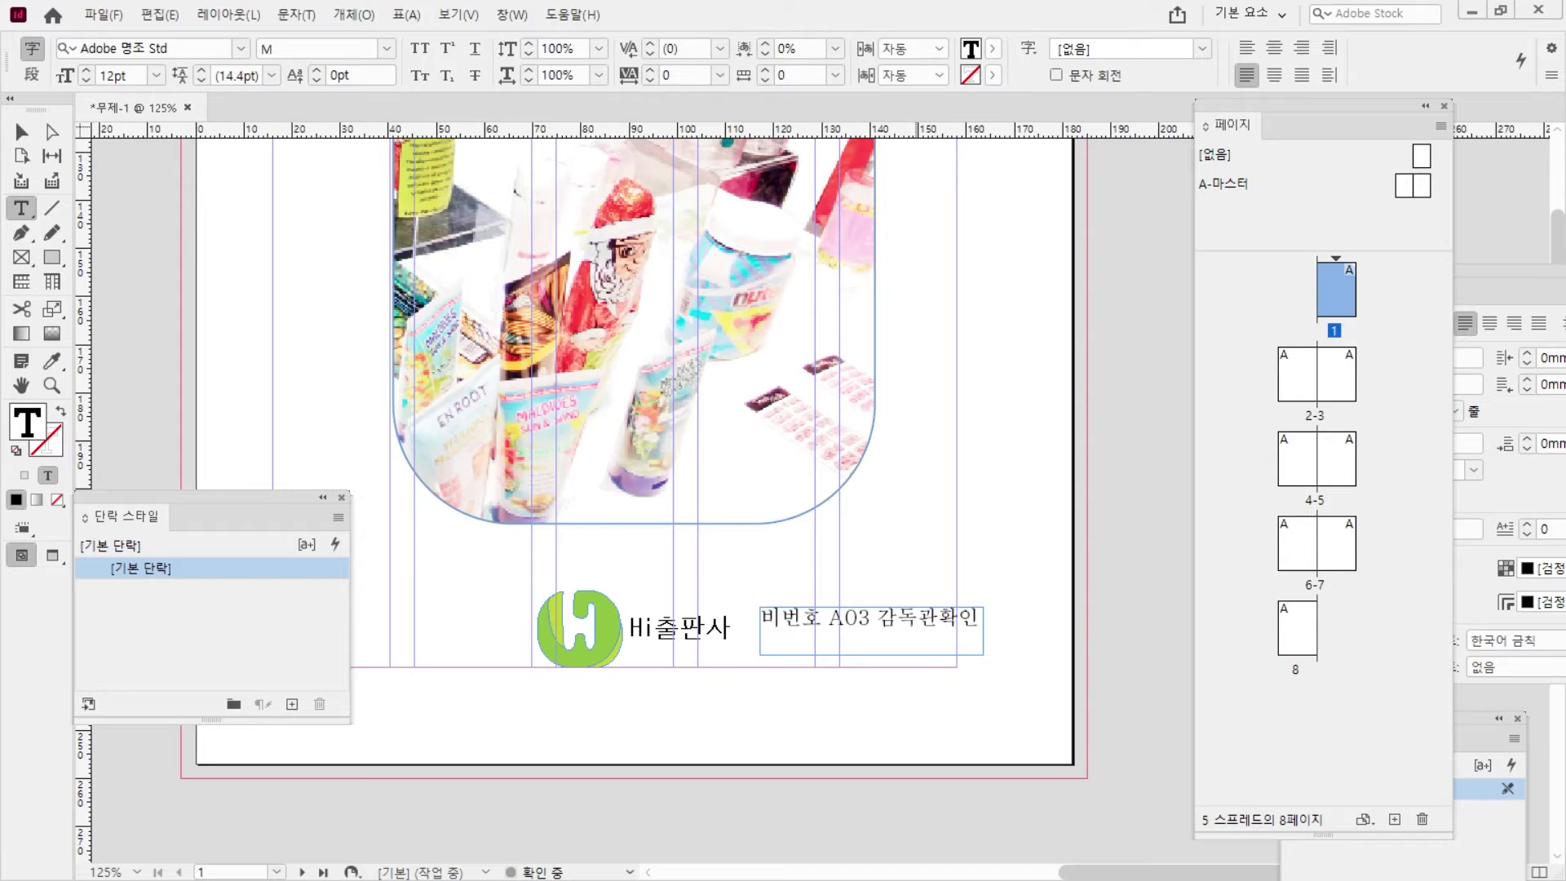
- Format the whole 비번호 line in 돋움체 at 10 pt
{"action": "key", "text": "ctrl+a"}
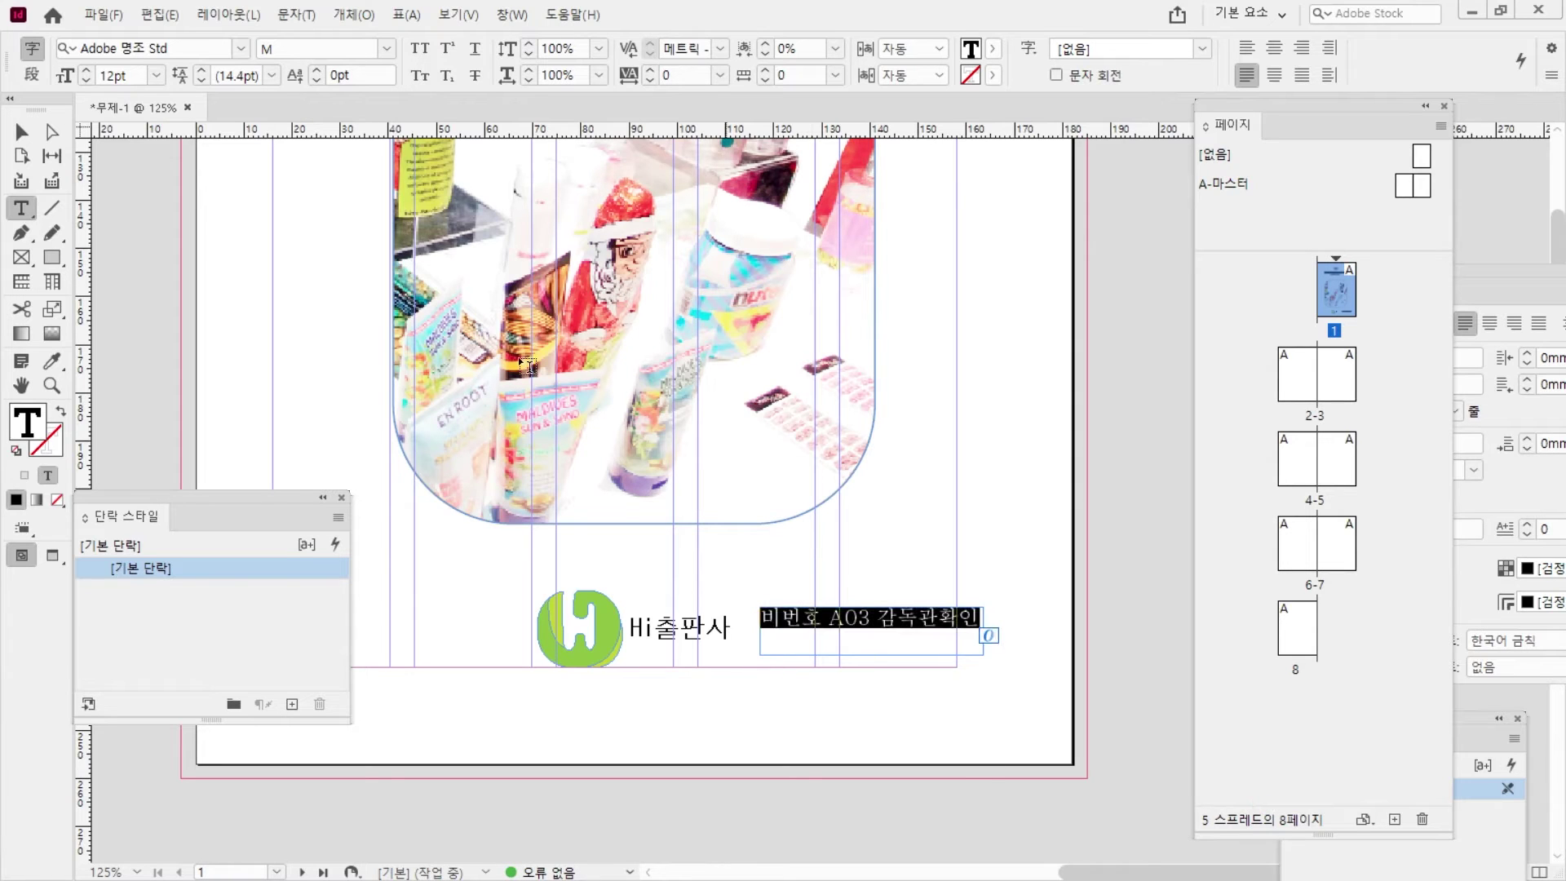
{"action": "left_click", "coordinate": [155, 75]}
{"action": "left_click", "coordinate": [130, 190]}
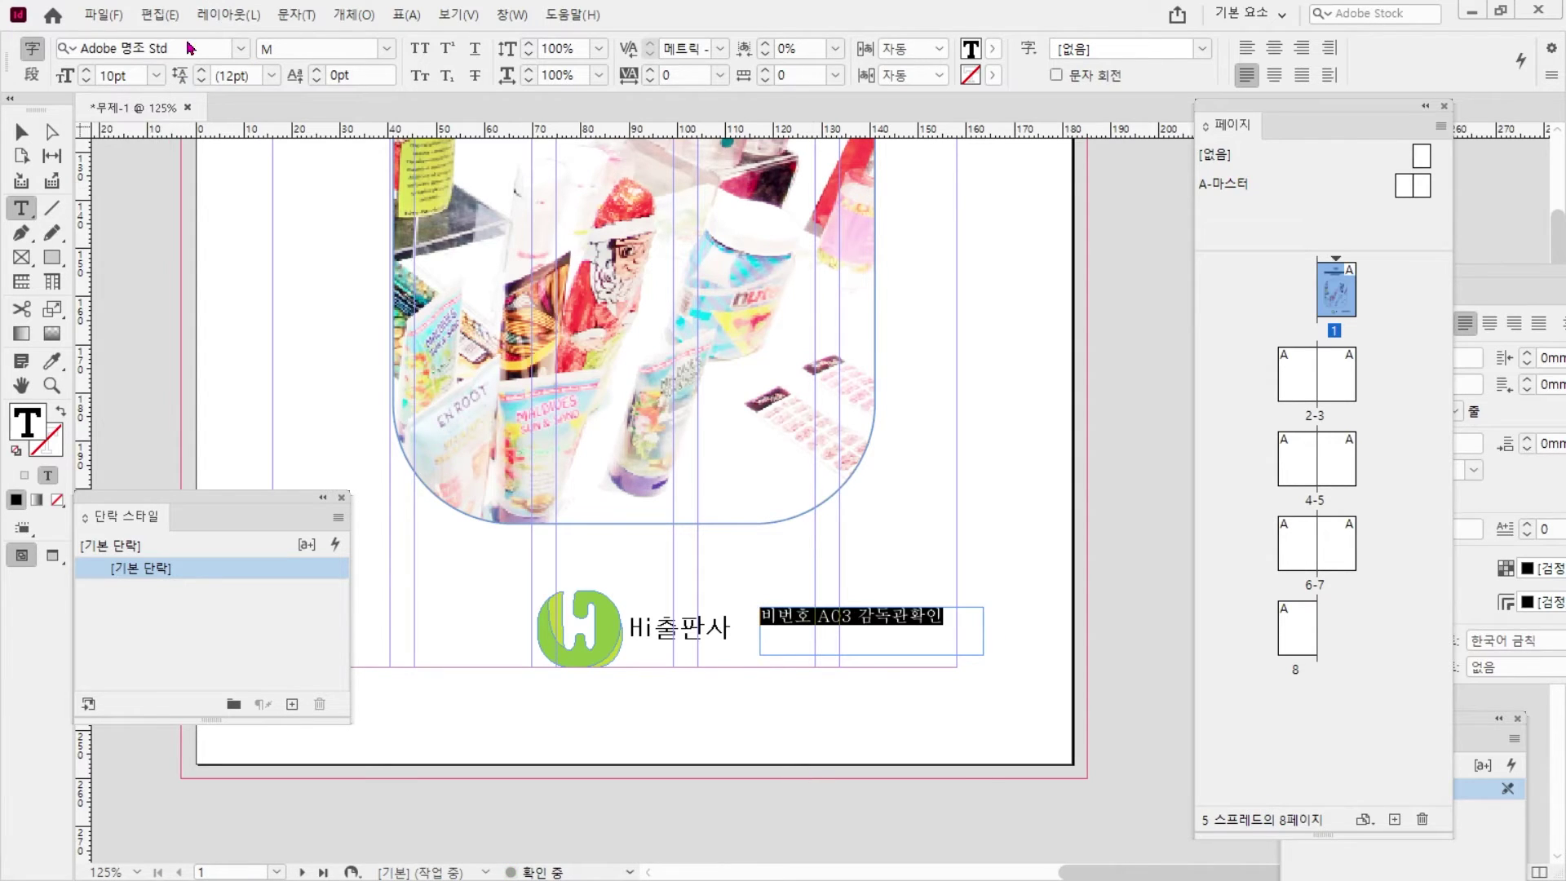
{"action": "left_click", "coordinate": [123, 48]}
{"action": "left_click_drag", "start_coordinate": [553, 292], "coordinate": [554, 140]}
{"action": "left_click", "coordinate": [122, 142]}
- Insert a space between 감독관 and 확인, and fit the text frame to its content
{"action": "left_click", "coordinate": [900, 619]}
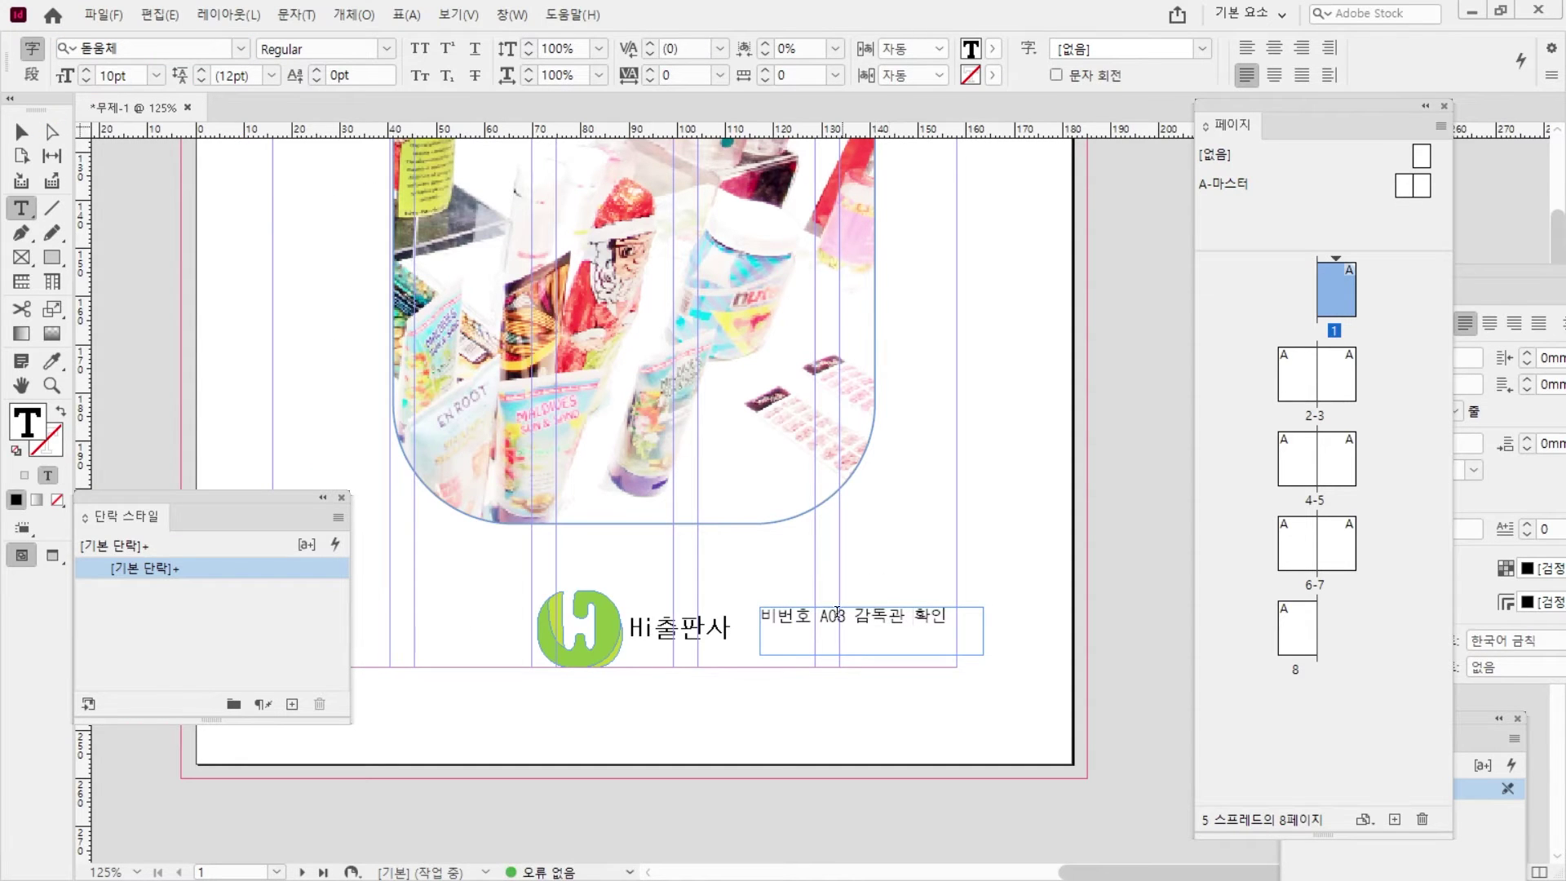
{"action": "key", "text": "Escape"}
{"action": "double_click", "coordinate": [985, 655]}
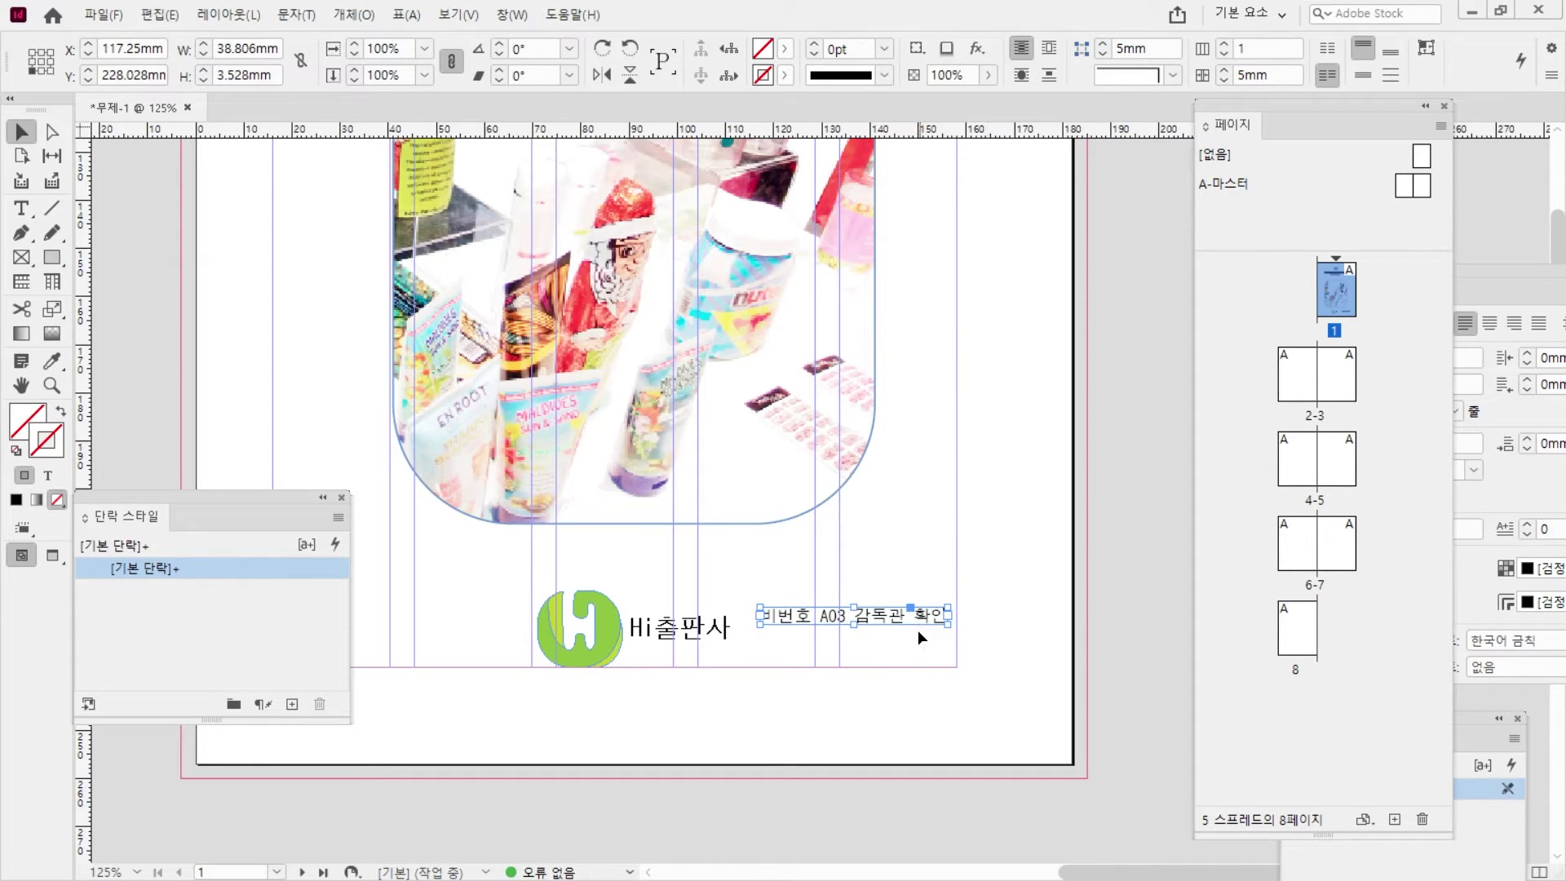
- Move the 비번호 A03 감독관 확인 text frame into the lower-right corner of the cover's margins
{"action": "left_click_drag", "start_coordinate": [920, 628], "coordinate": [930, 671]}
{"action": "left_click", "coordinate": [1047, 620]}
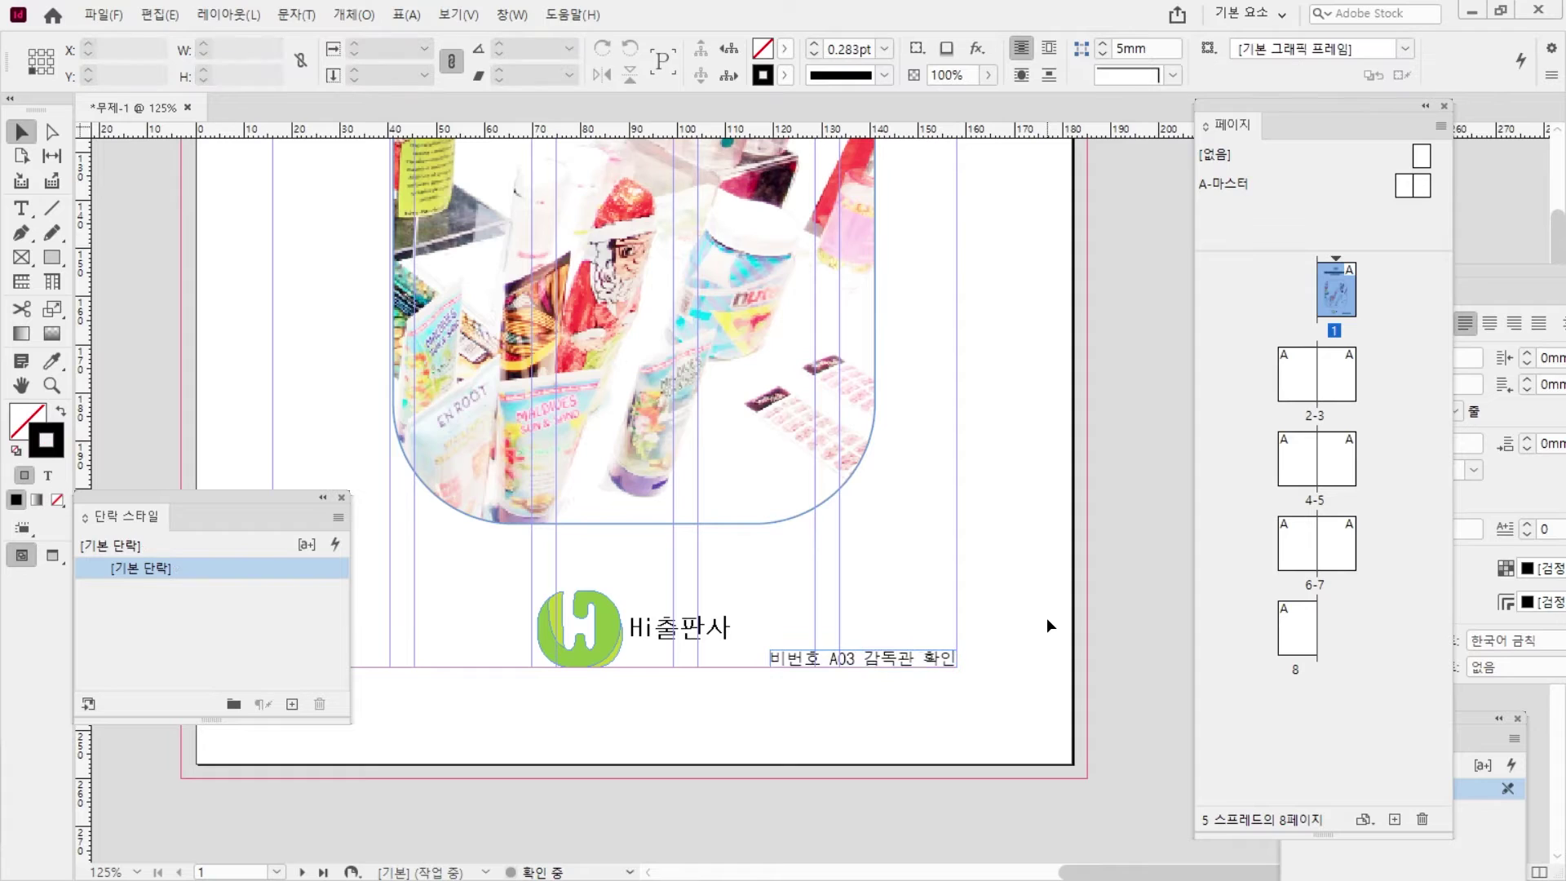
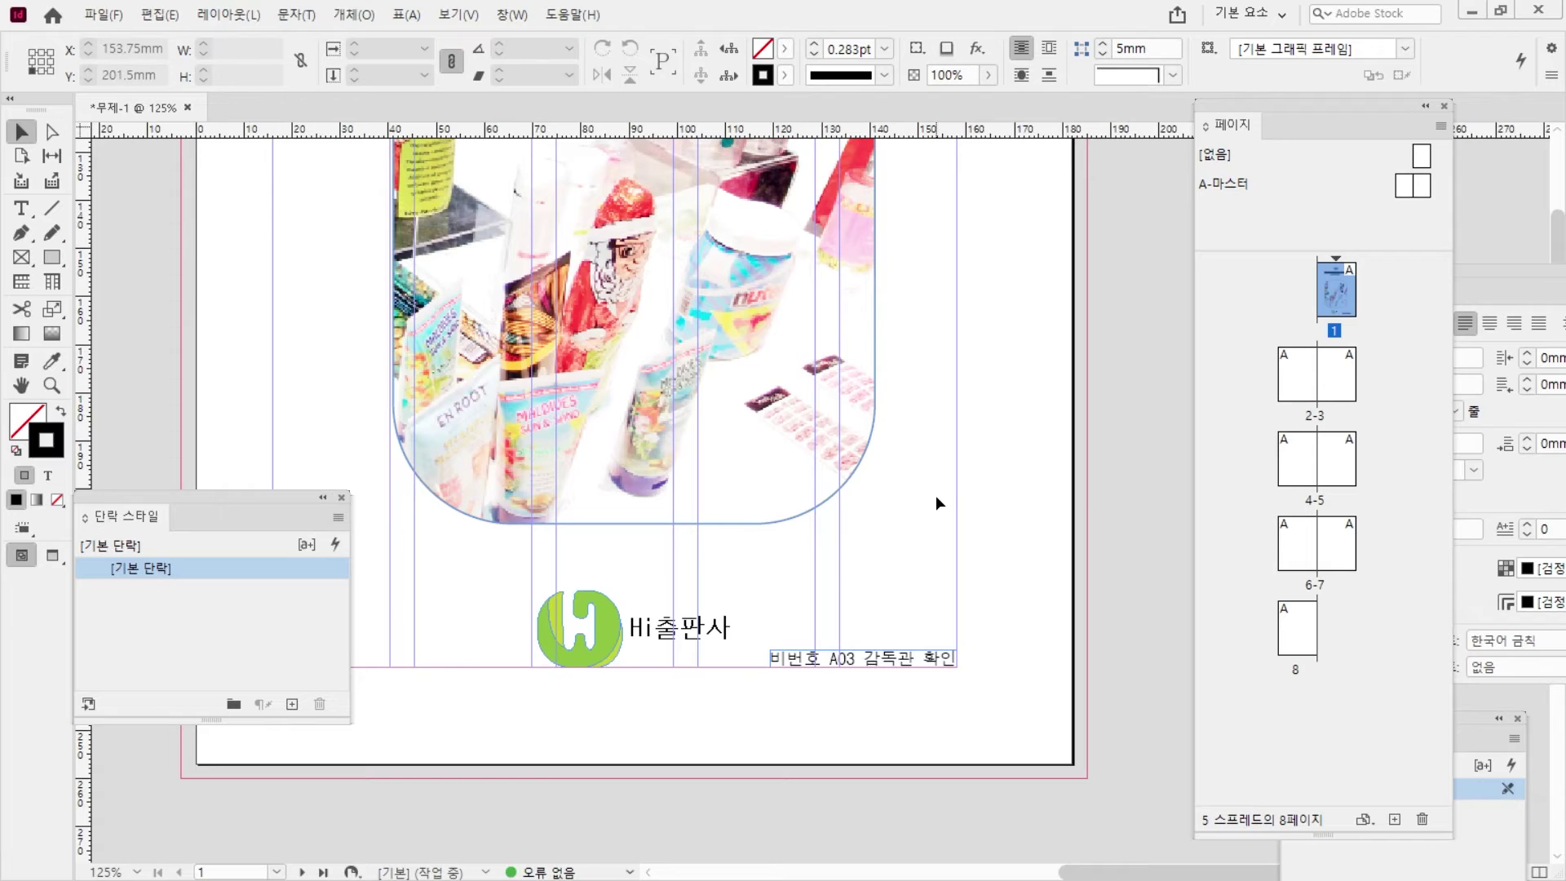
{"action": "scroll", "coordinate": [936, 496], "scroll_direction": "up", "scroll_amount": 3}
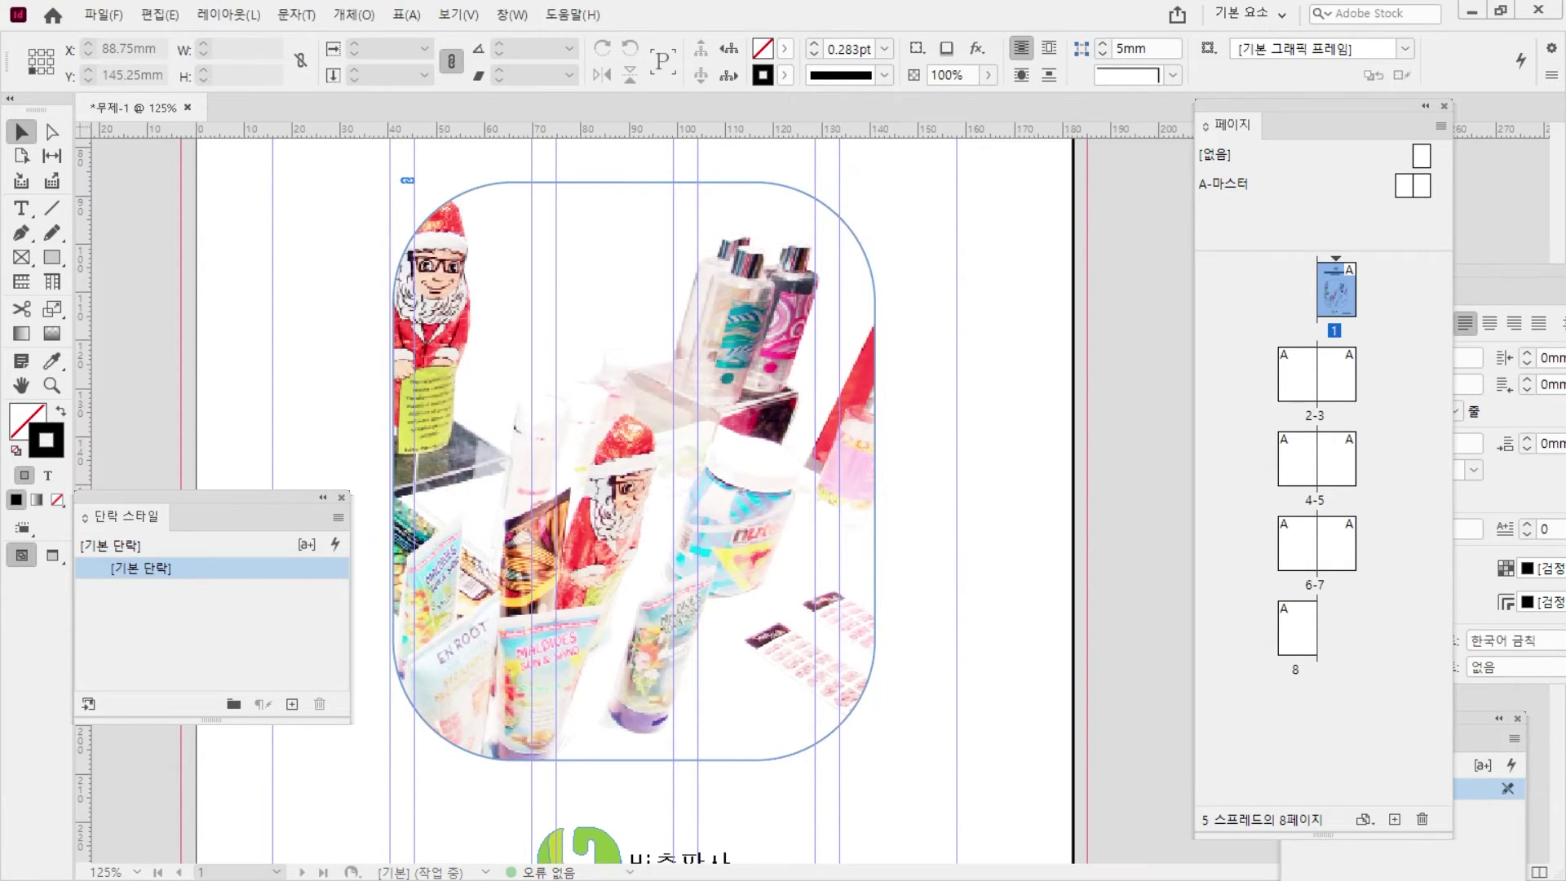
- Go to page 2 and check its title, photo and credits layout instructions in the exam PDF
{"action": "double_click", "coordinate": [1295, 370]}
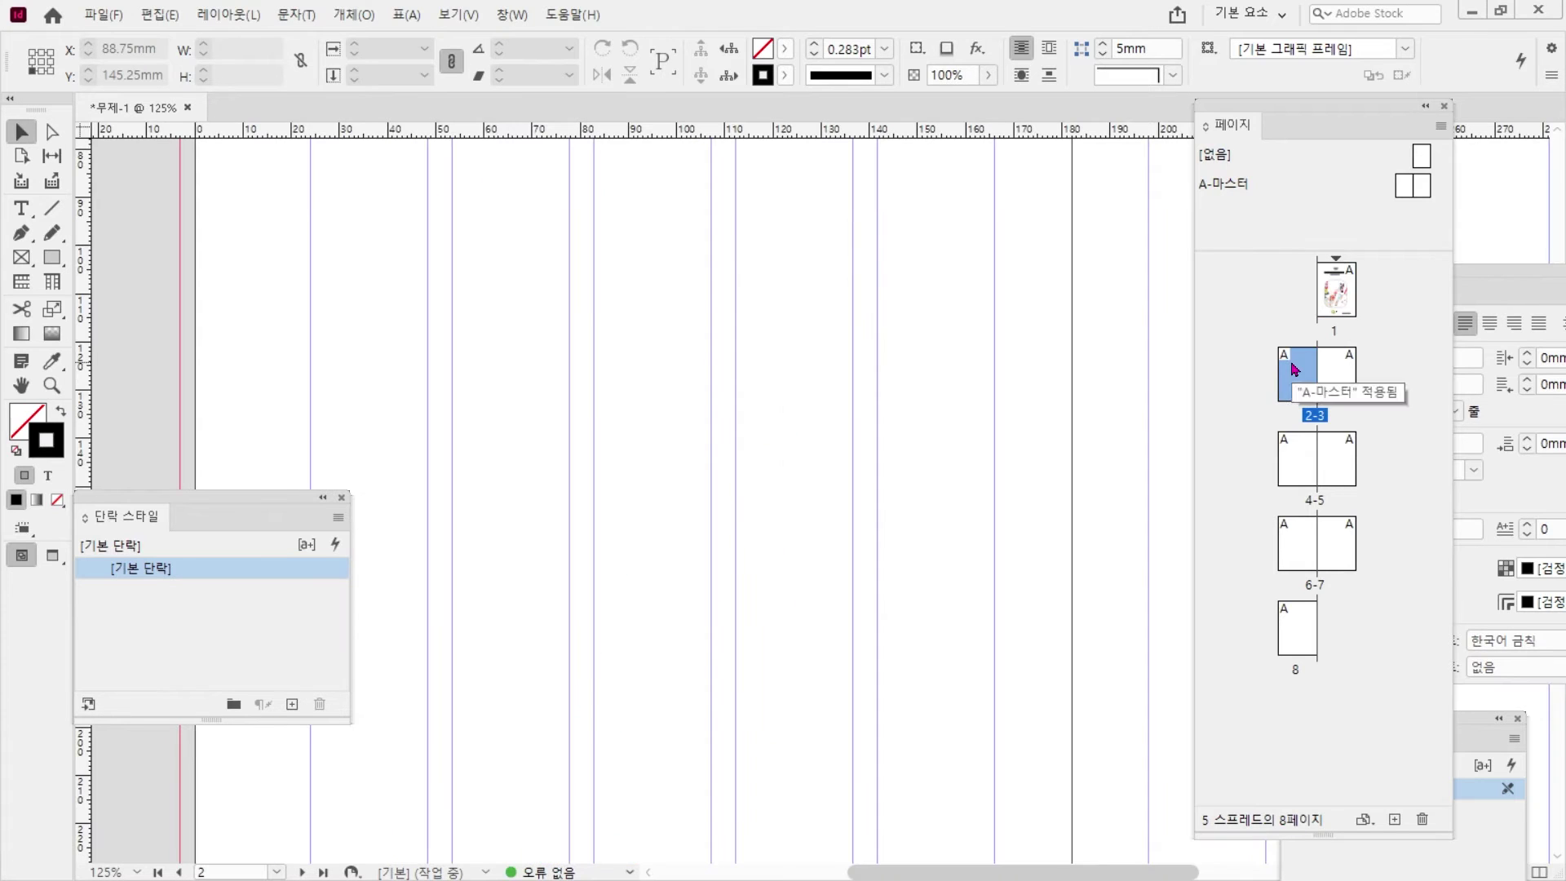
{"action": "scroll", "coordinate": [657, 338], "scroll_direction": "down", "scroll_amount": 1}
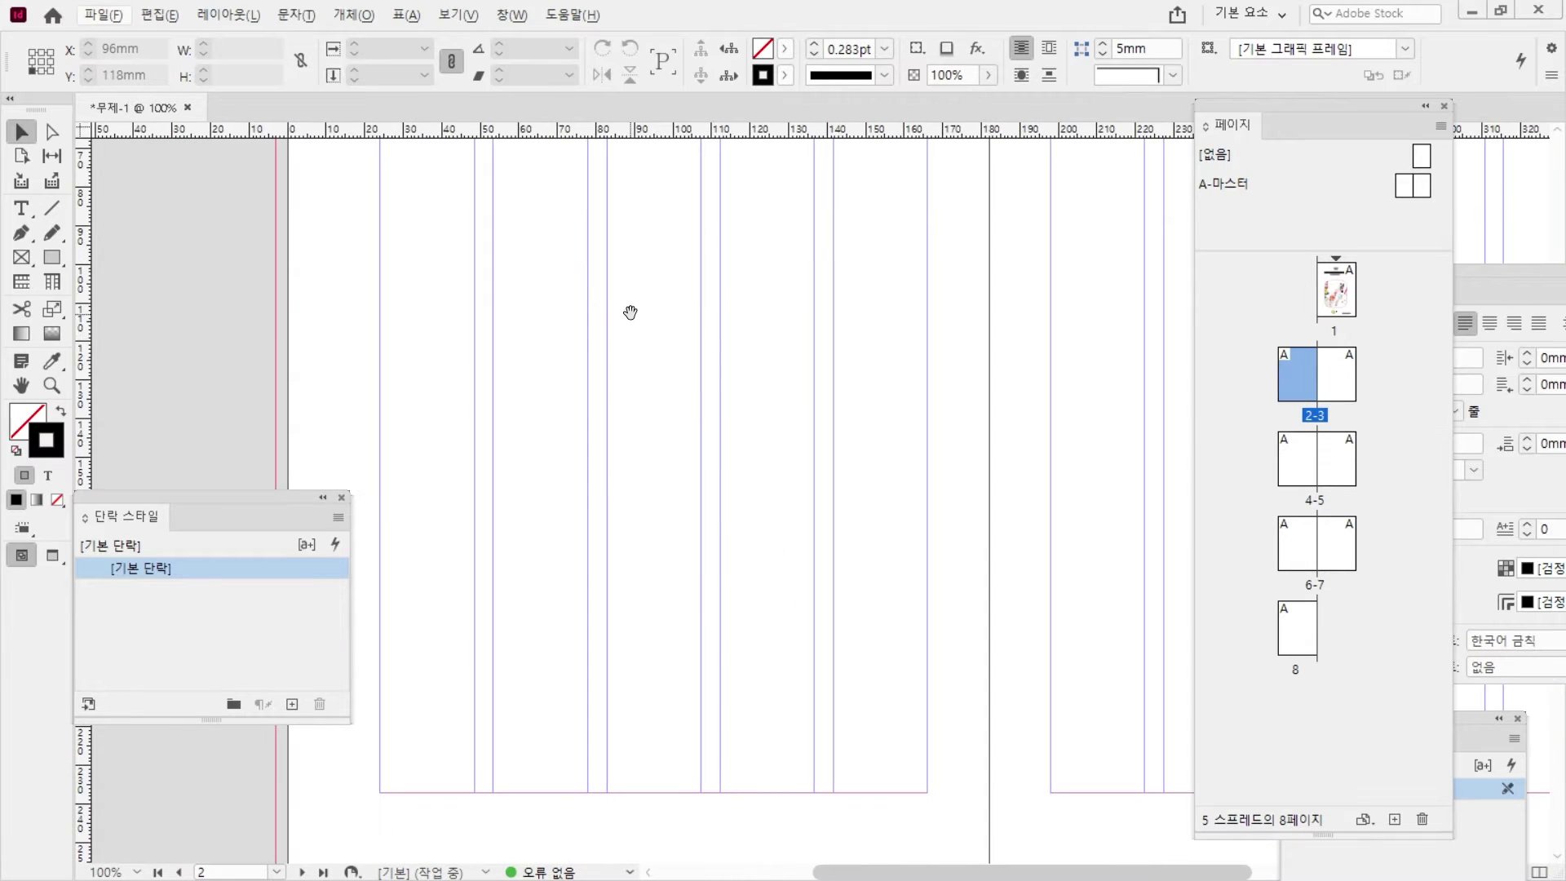
{"action": "left_click_drag", "start_coordinate": [631, 312], "coordinate": [642, 626]}
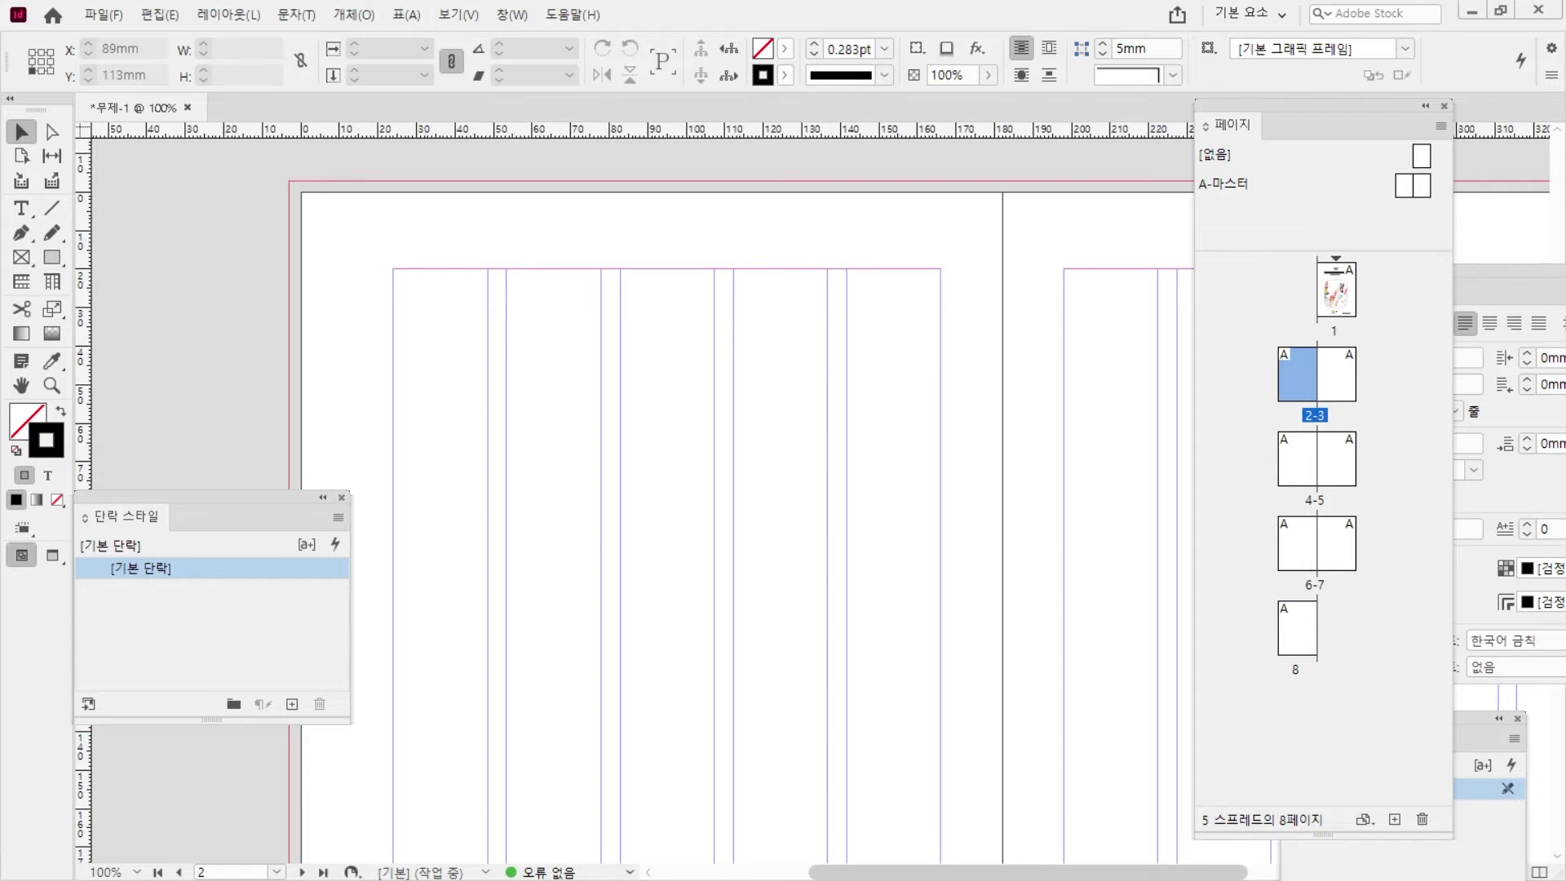
{"action": "key", "text": "alt+Tab"}
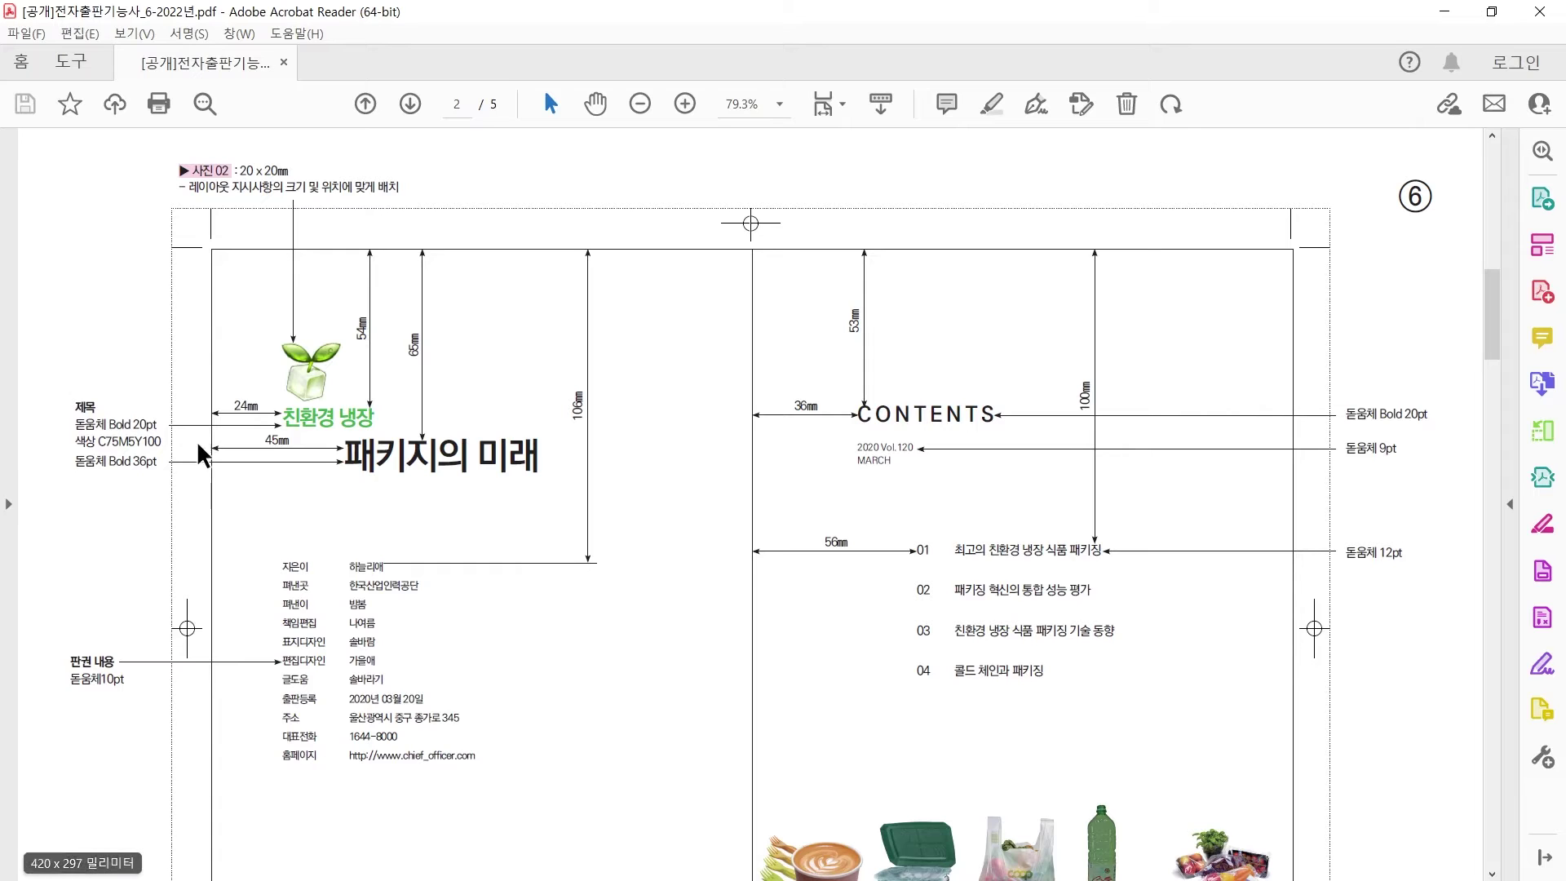
{"action": "key", "text": "alt+Tab"}
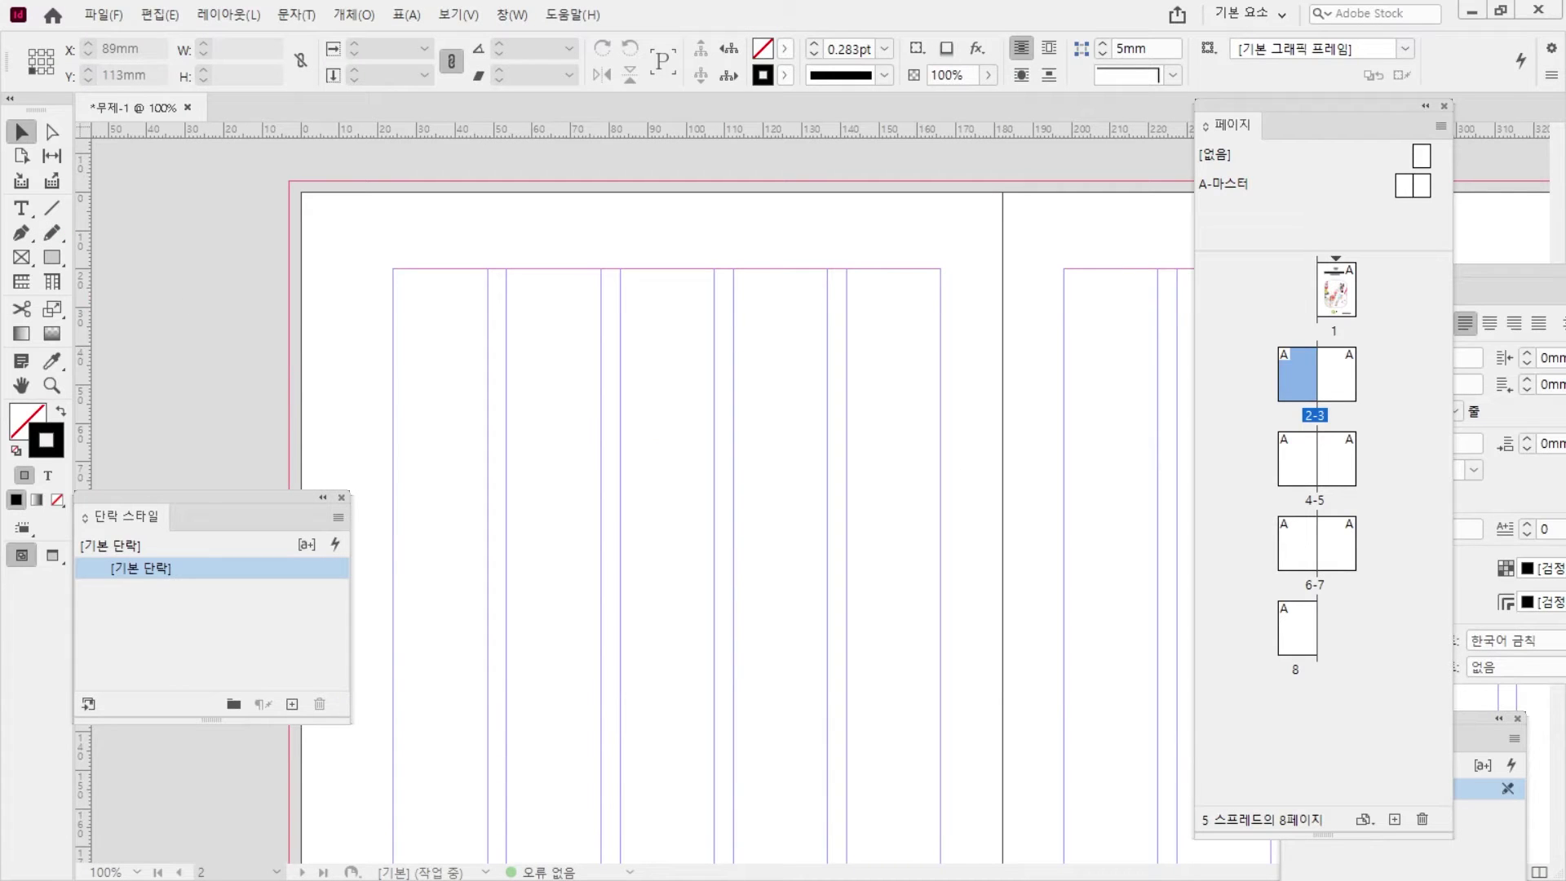
- Create a 20 by 20 mm rectangular picture frame near the top of page 2's left margin
{"action": "left_click", "coordinate": [22, 258]}
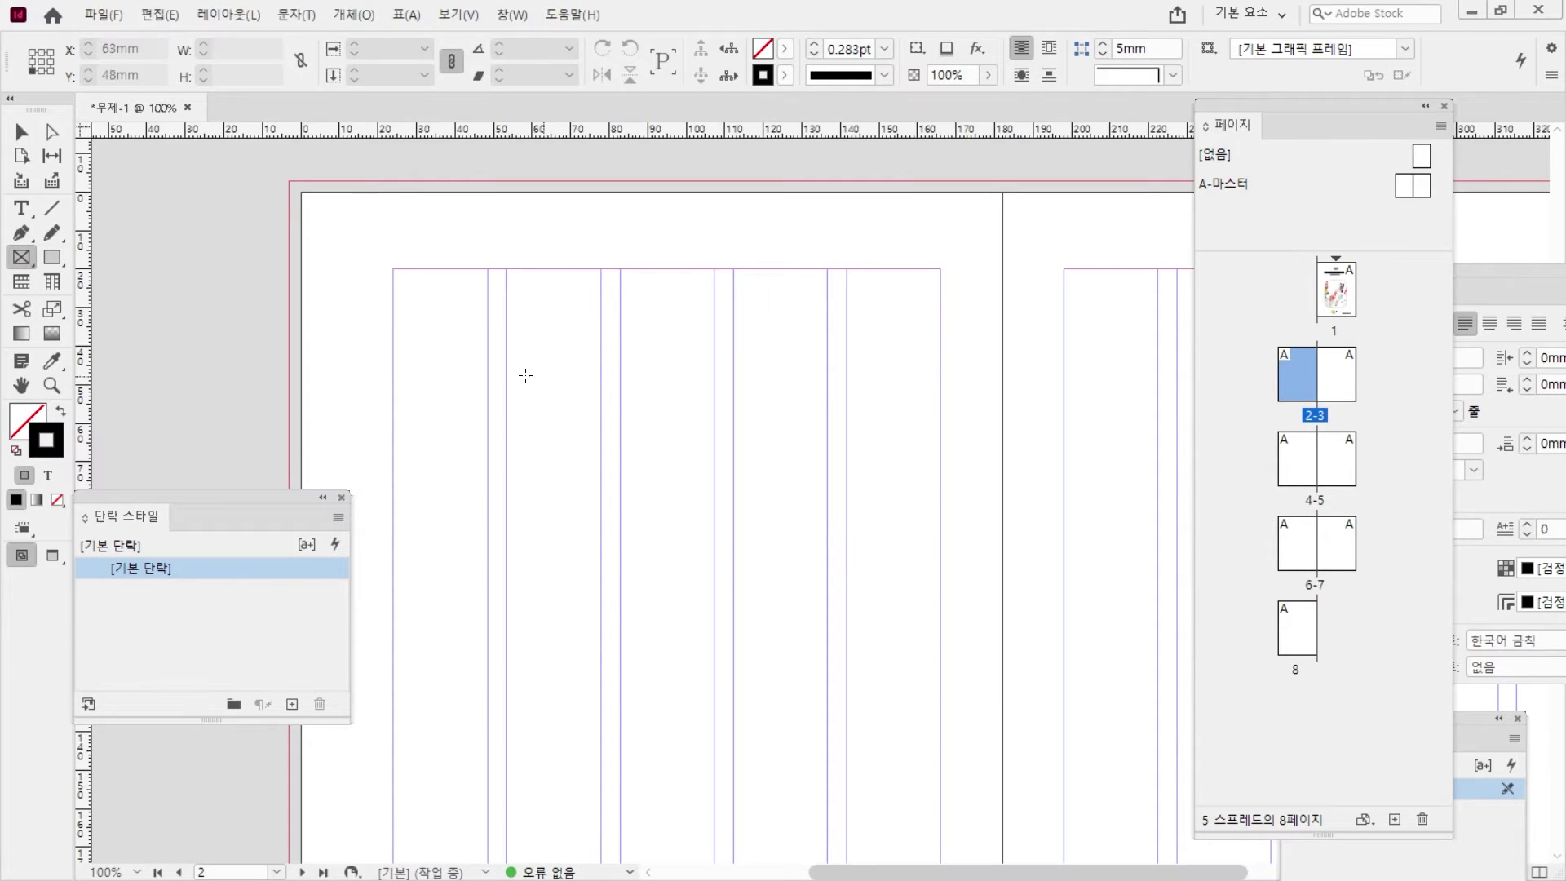
{"action": "left_click", "coordinate": [424, 361]}
{"action": "type", "text": "20"}
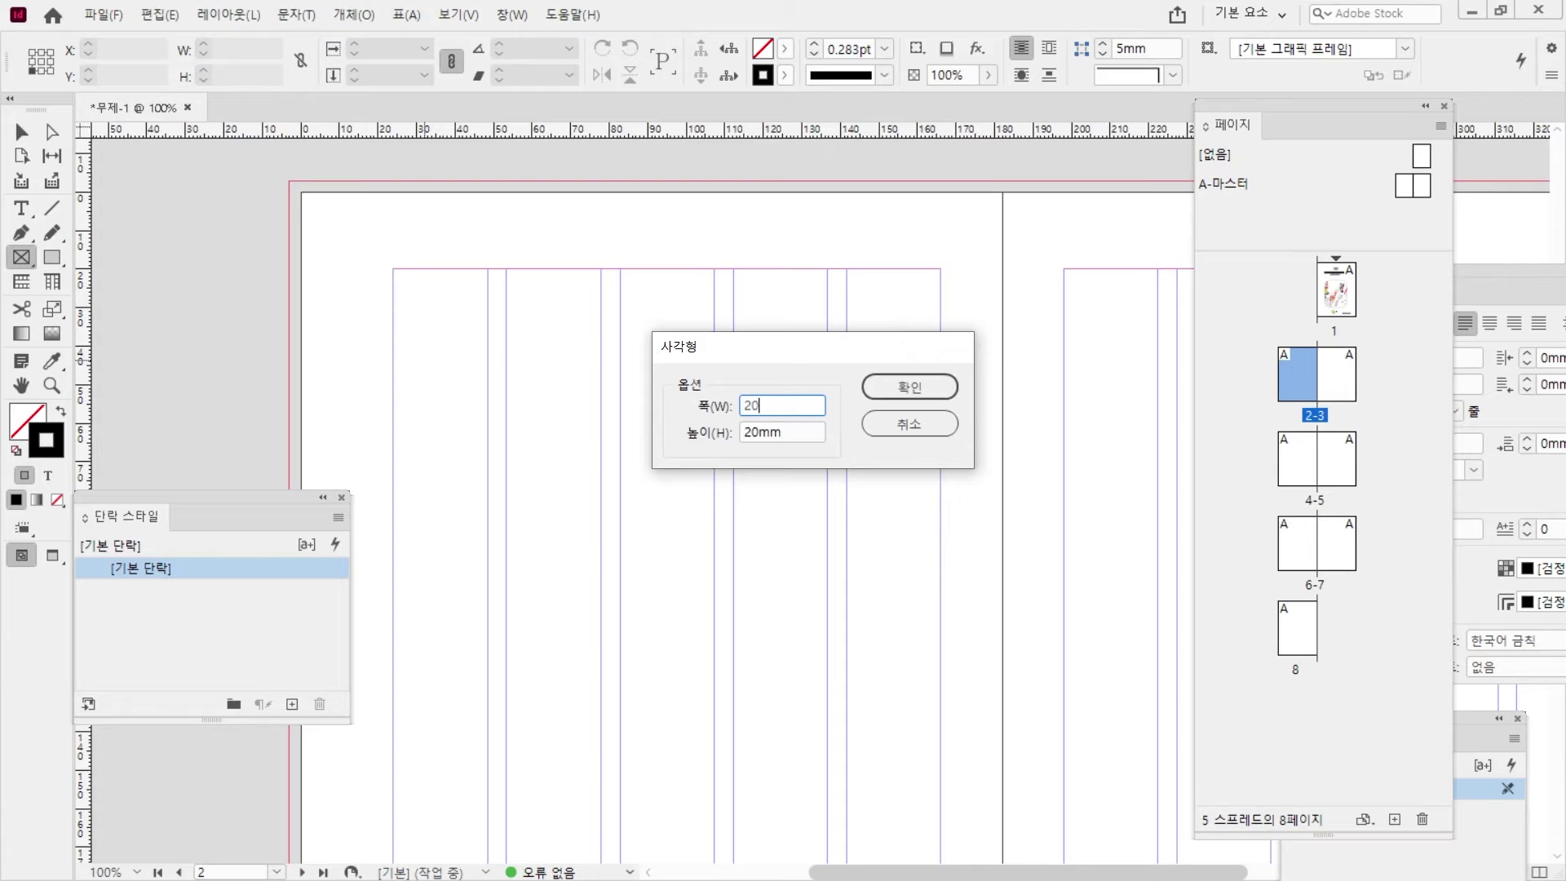
{"action": "key", "text": "Tab"}
{"action": "type", "text": "20"}
{"action": "key", "text": "Return"}
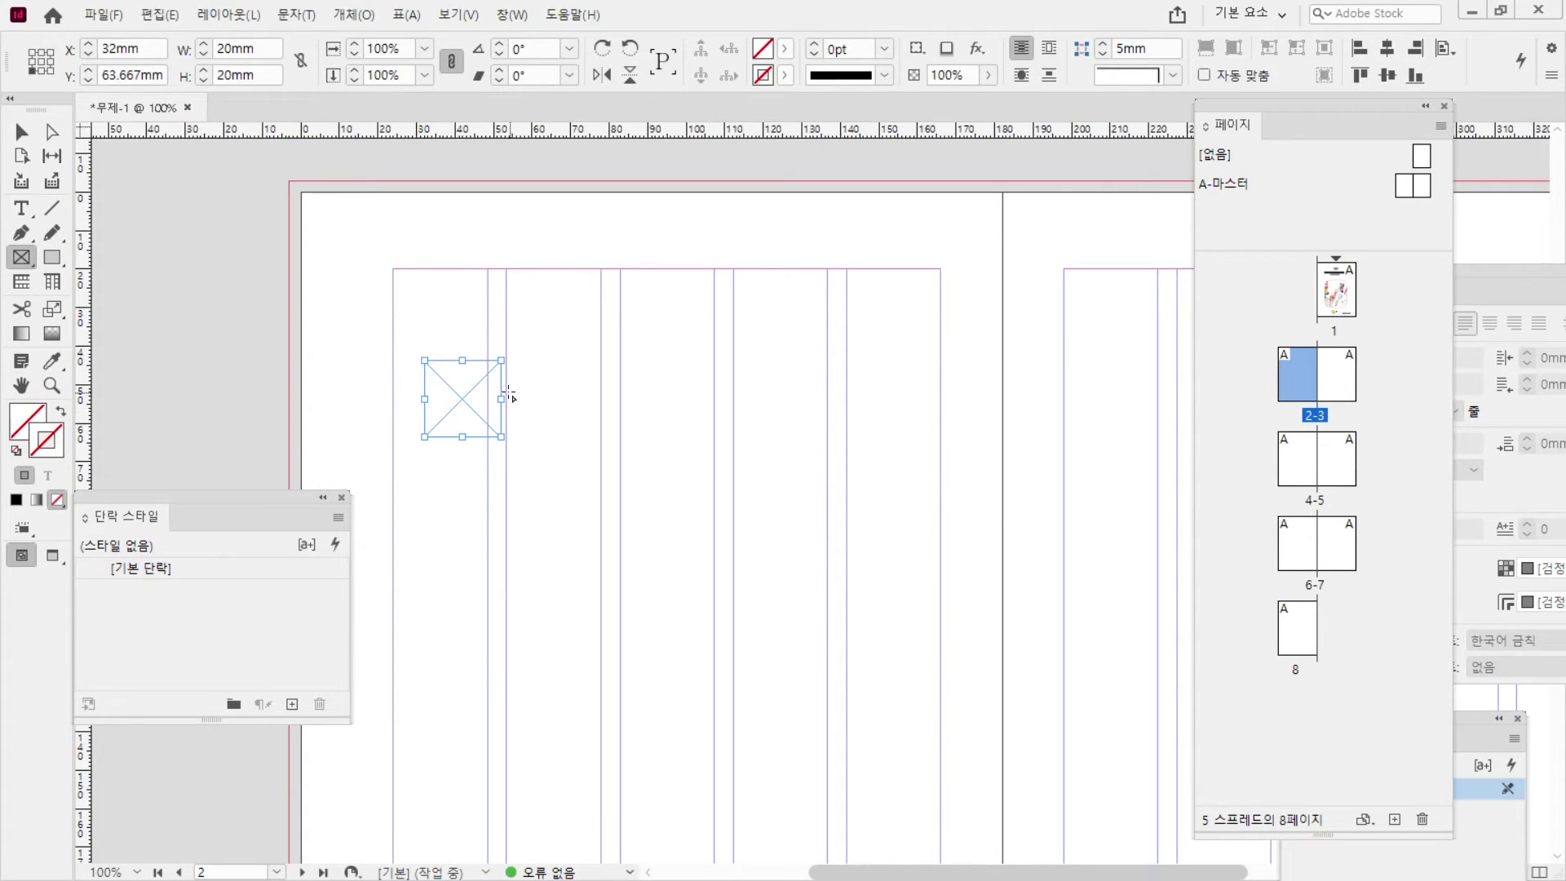
- Fill the square frame with black and move it up and left to about X 26.2 mm, beside the margin
{"action": "left_click", "coordinate": [16, 450]}
{"action": "left_click", "coordinate": [61, 411]}
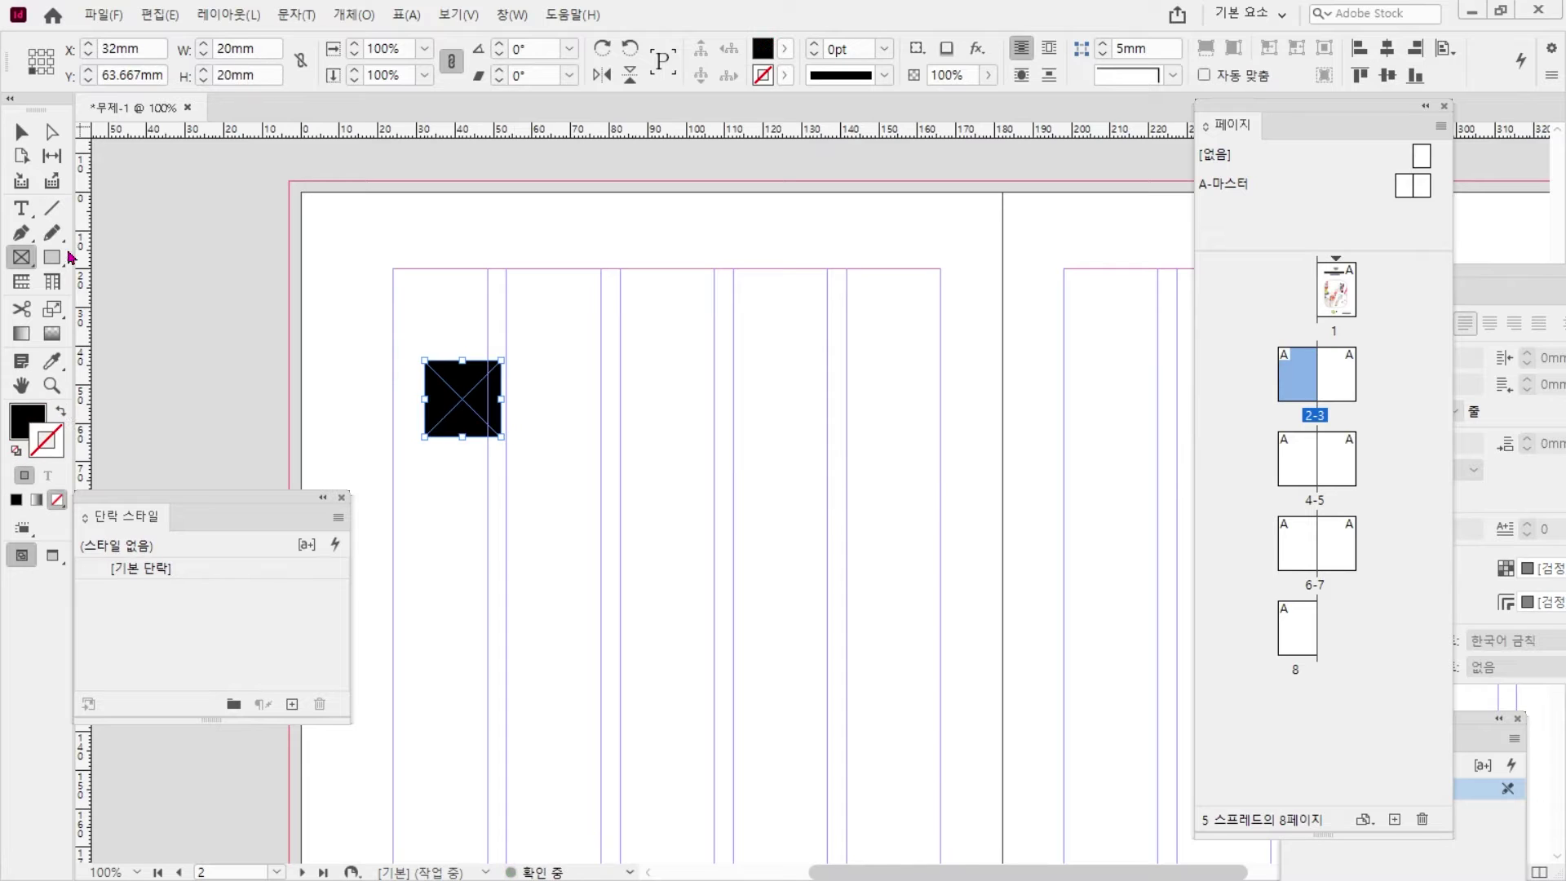
{"action": "left_click", "coordinate": [21, 131]}
{"action": "left_click", "coordinate": [525, 426]}
{"action": "left_click_drag", "start_coordinate": [465, 393], "coordinate": [442, 382]}
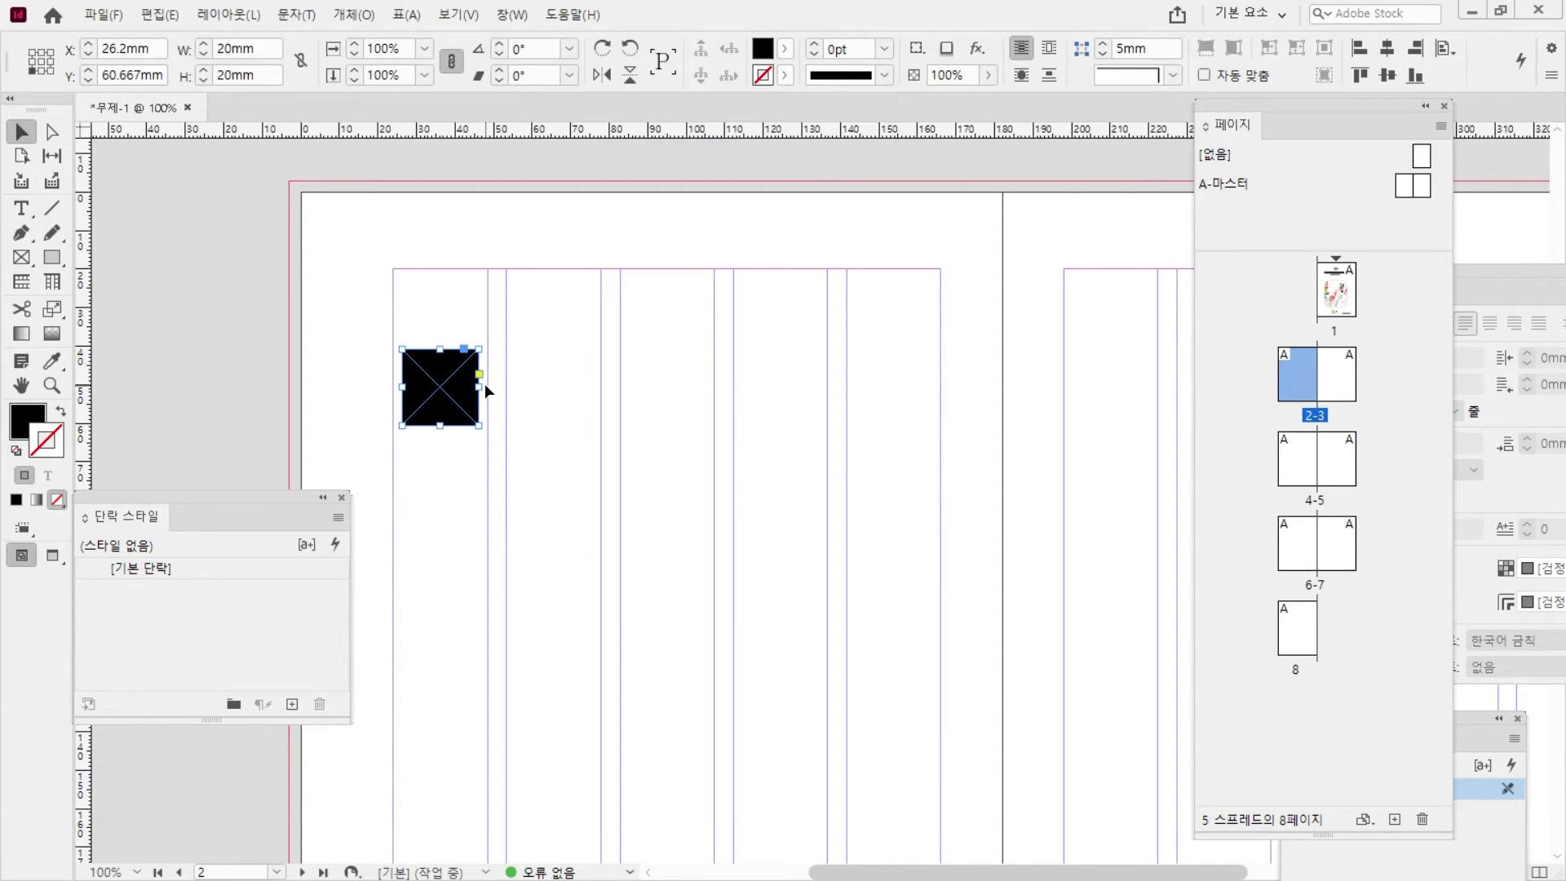
- Draw a text frame about 54.1 by 13 mm under the black square and paste "친환경 냉장" from 공개문제6.hwp into it
{"action": "left_click", "coordinate": [21, 208]}
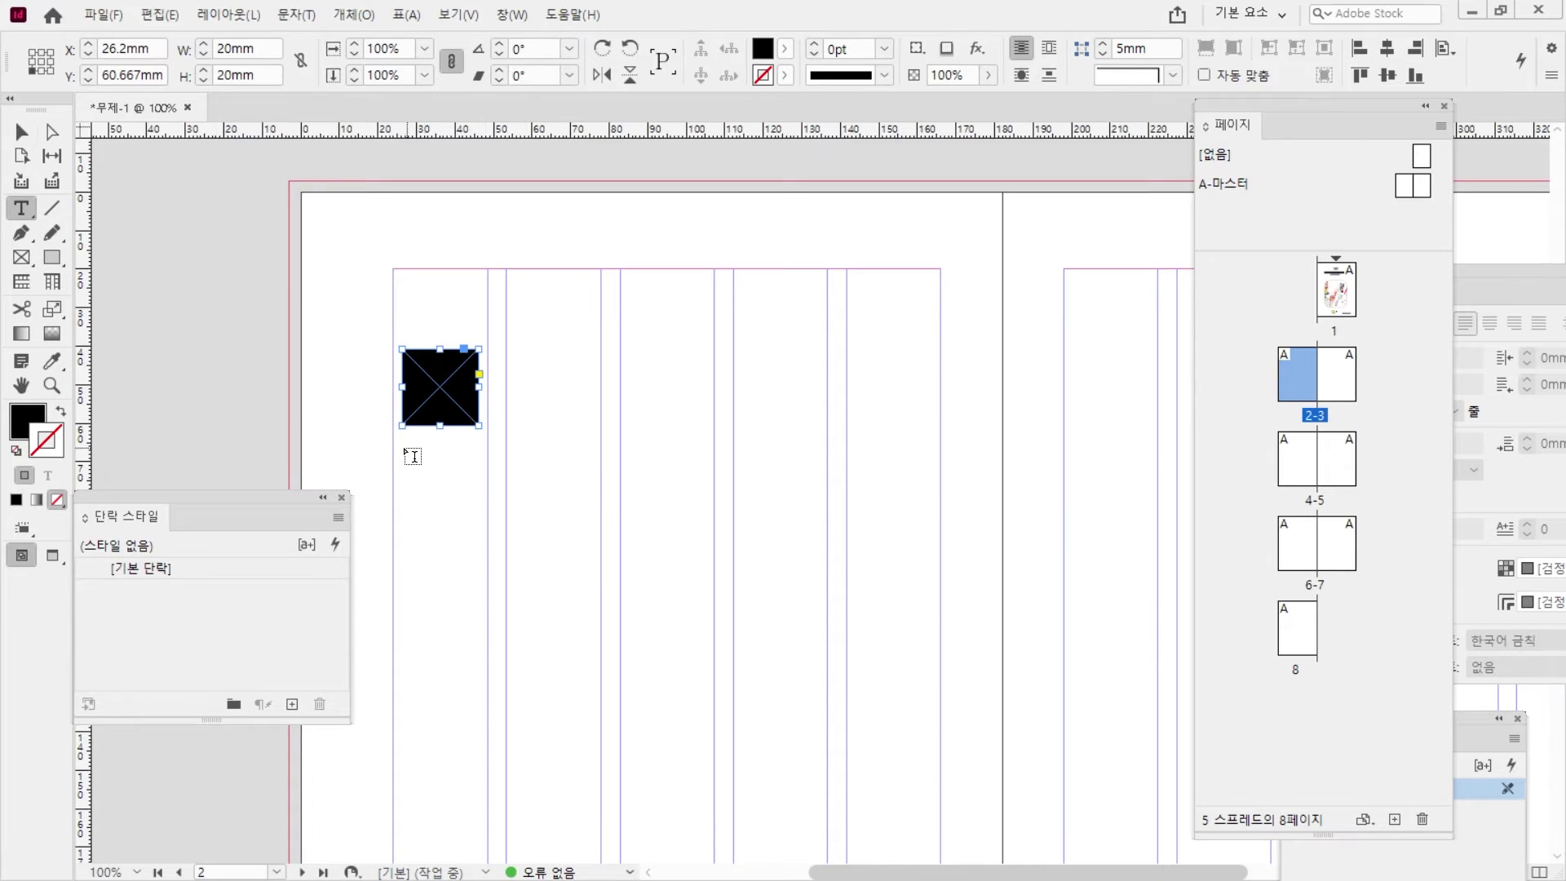
{"action": "left_click_drag", "start_coordinate": [402, 446], "coordinate": [610, 496]}
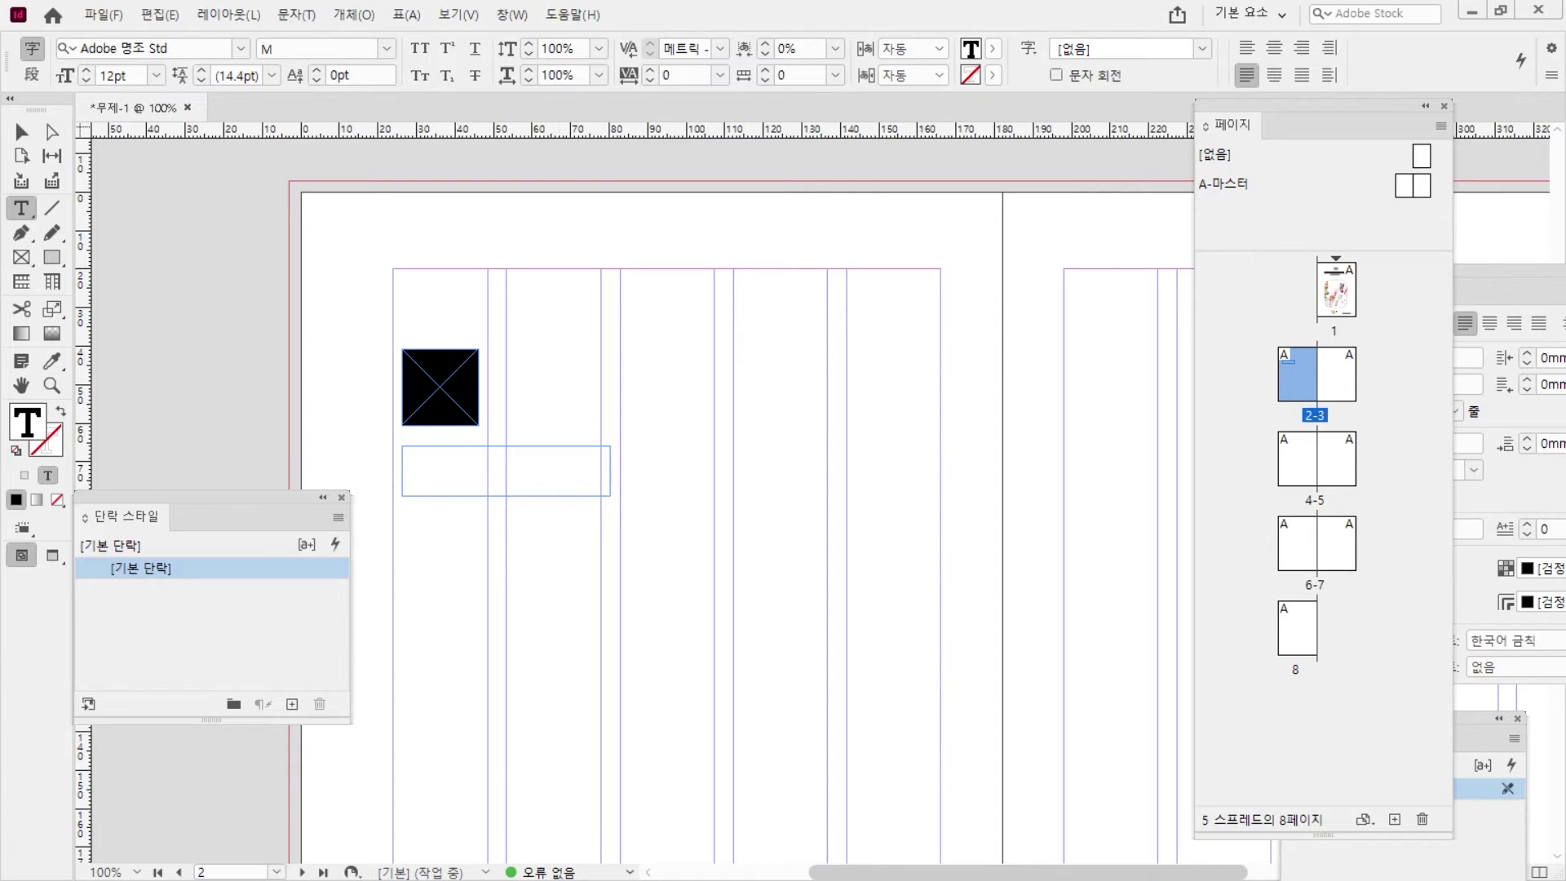
{"action": "key", "text": "alt+Tab"}
{"action": "scroll", "coordinate": [533, 679], "scroll_direction": "down", "scroll_amount": 2}
{"action": "left_click_drag", "start_coordinate": [460, 681], "coordinate": [575, 681]}
{"action": "key", "text": "ctrl+c"}
{"action": "key", "text": "alt+Tab"}
{"action": "key", "text": "ctrl+v"}
{"action": "key", "text": "Escape"}
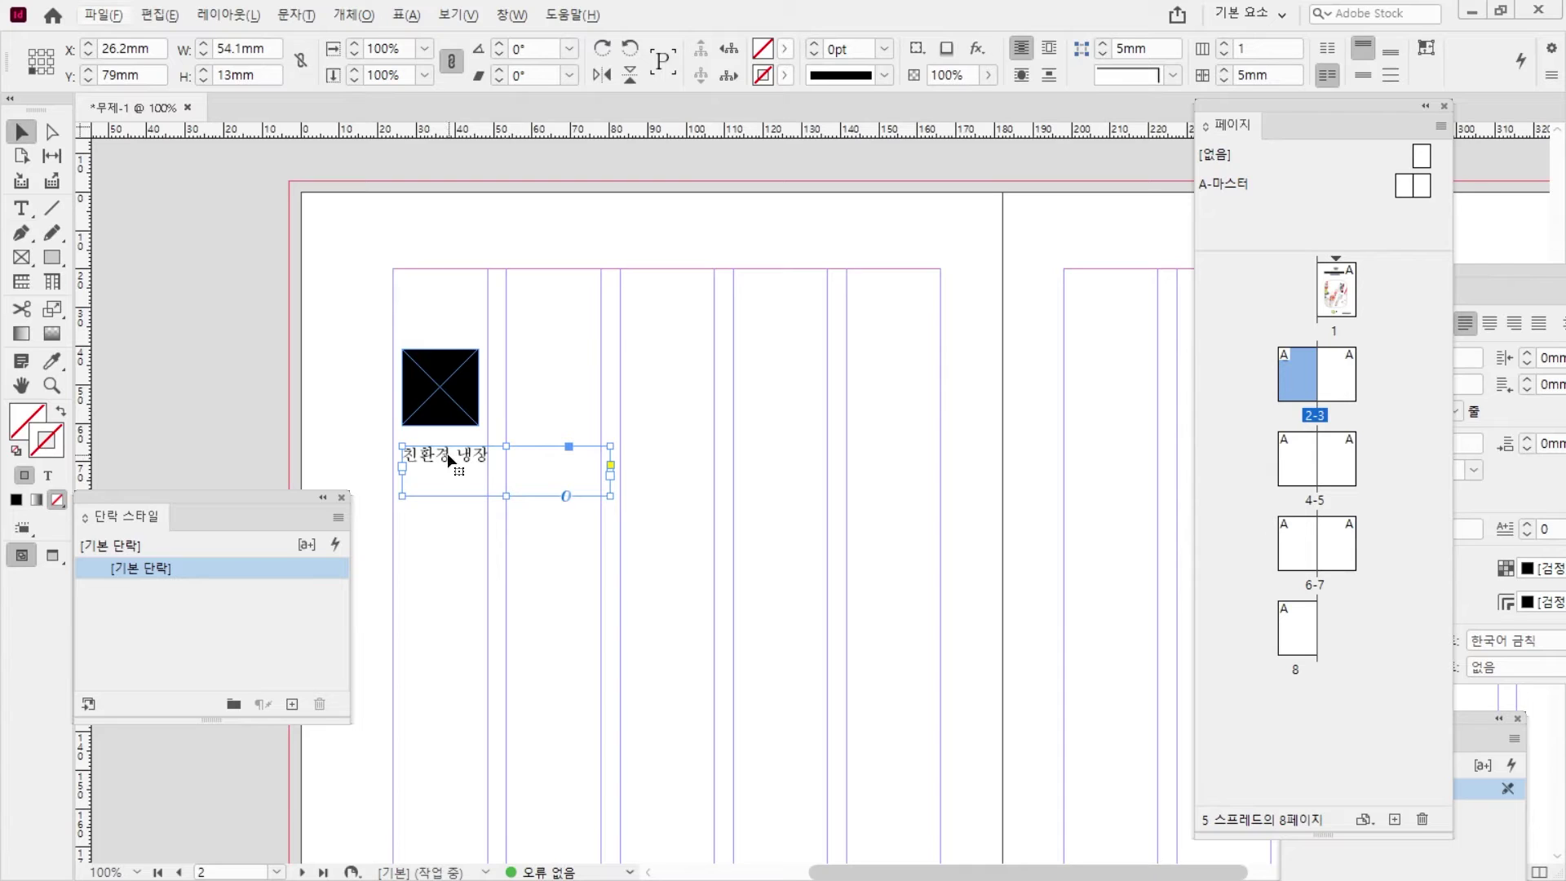
- Duplicate the 친환경 냉장 frame down to its lower right and replace the copy's text with "패키지의 미래" from 공개문제6.hwp
{"action": "left_click_drag", "start_coordinate": [448, 461], "coordinate": [571, 512]}
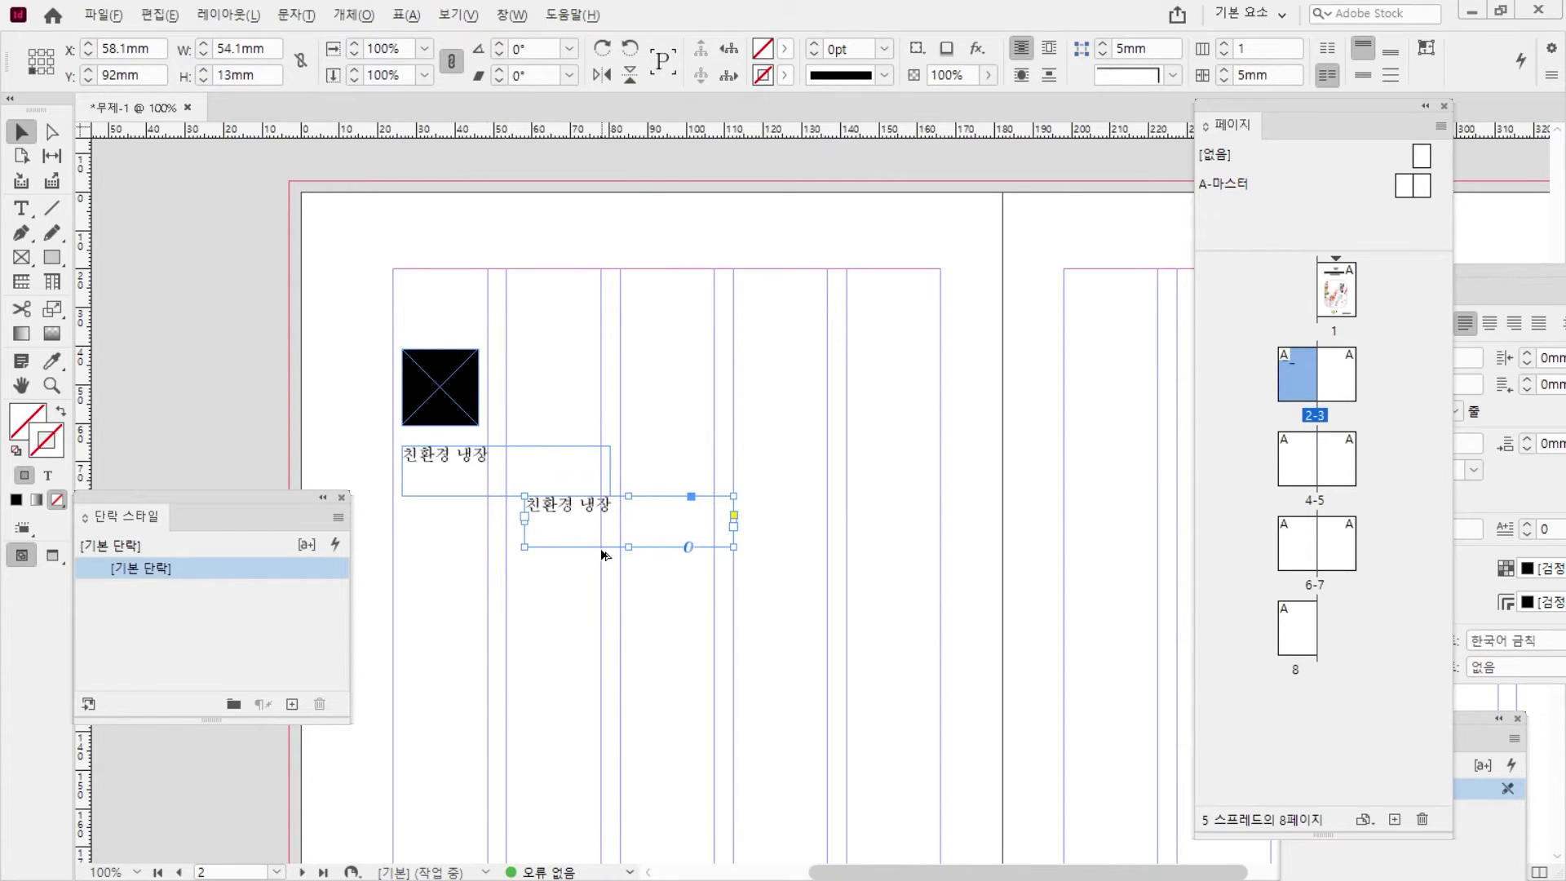
{"action": "left_click", "coordinate": [341, 497]}
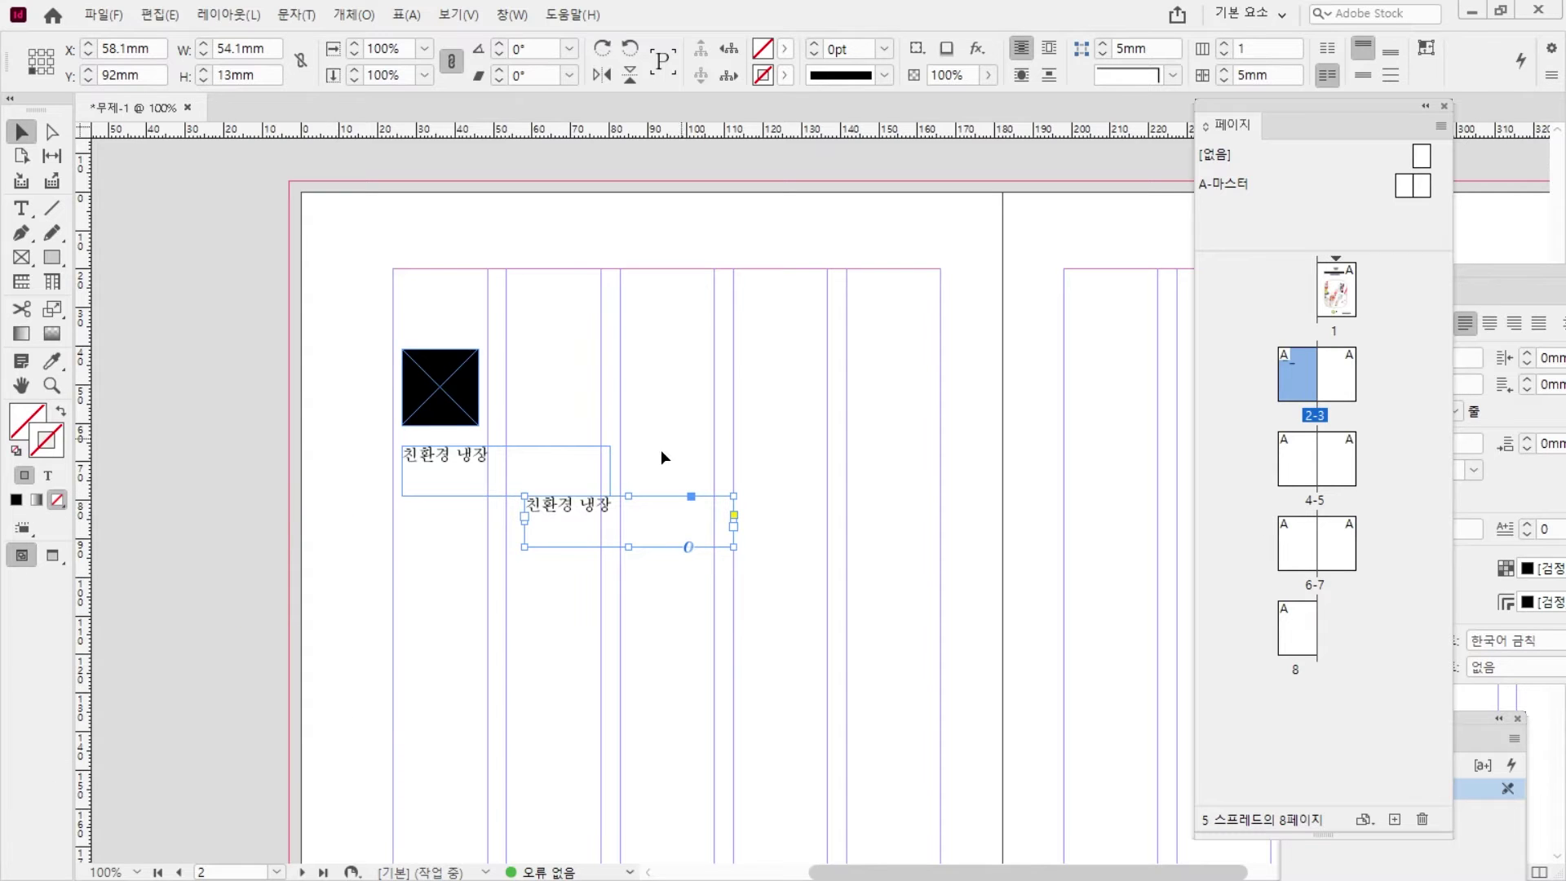
{"action": "double_click", "coordinate": [605, 509]}
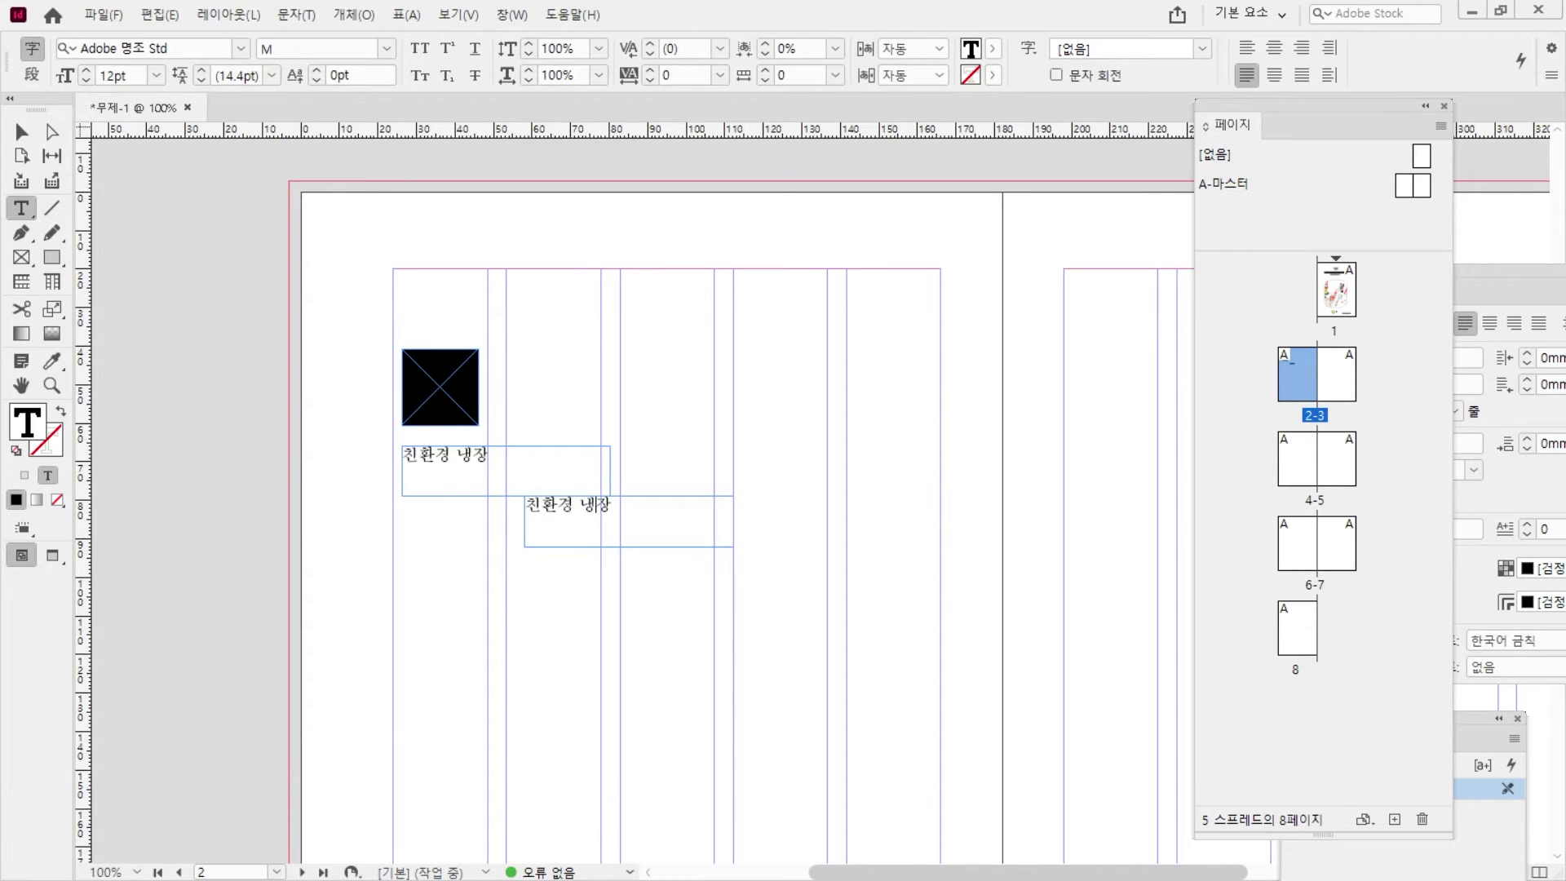
{"action": "key", "text": "alt+Tab"}
{"action": "left_click", "coordinate": [458, 710]}
{"action": "key", "text": "shift+End"}
{"action": "key", "text": "ctrl+c"}
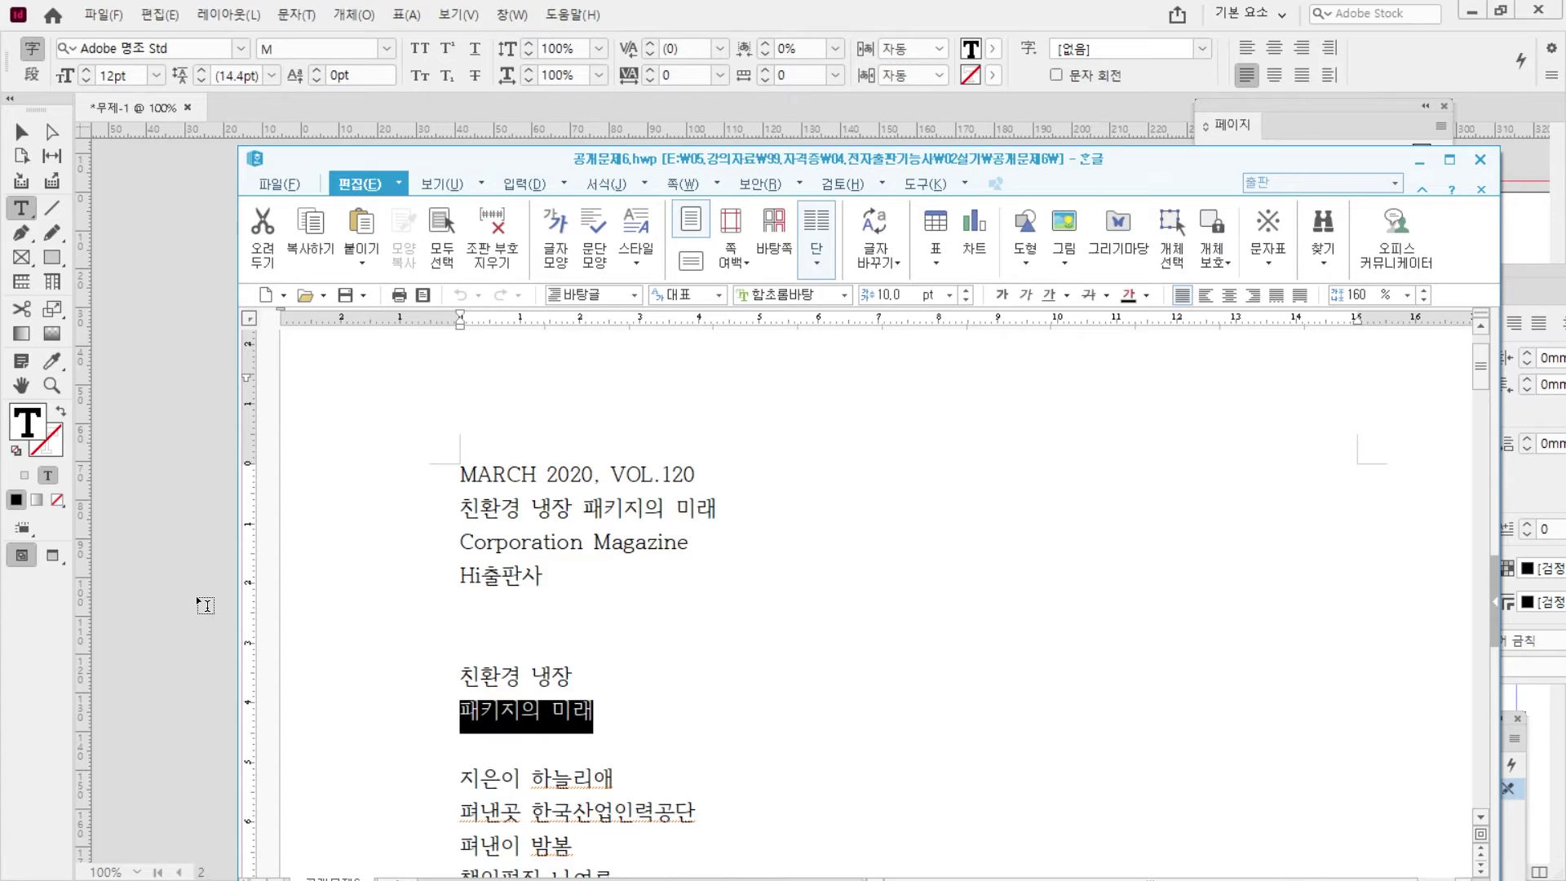
{"action": "left_click", "coordinate": [203, 604]}
{"action": "triple_click", "coordinate": [601, 520]}
{"action": "key", "text": "ctrl+v"}
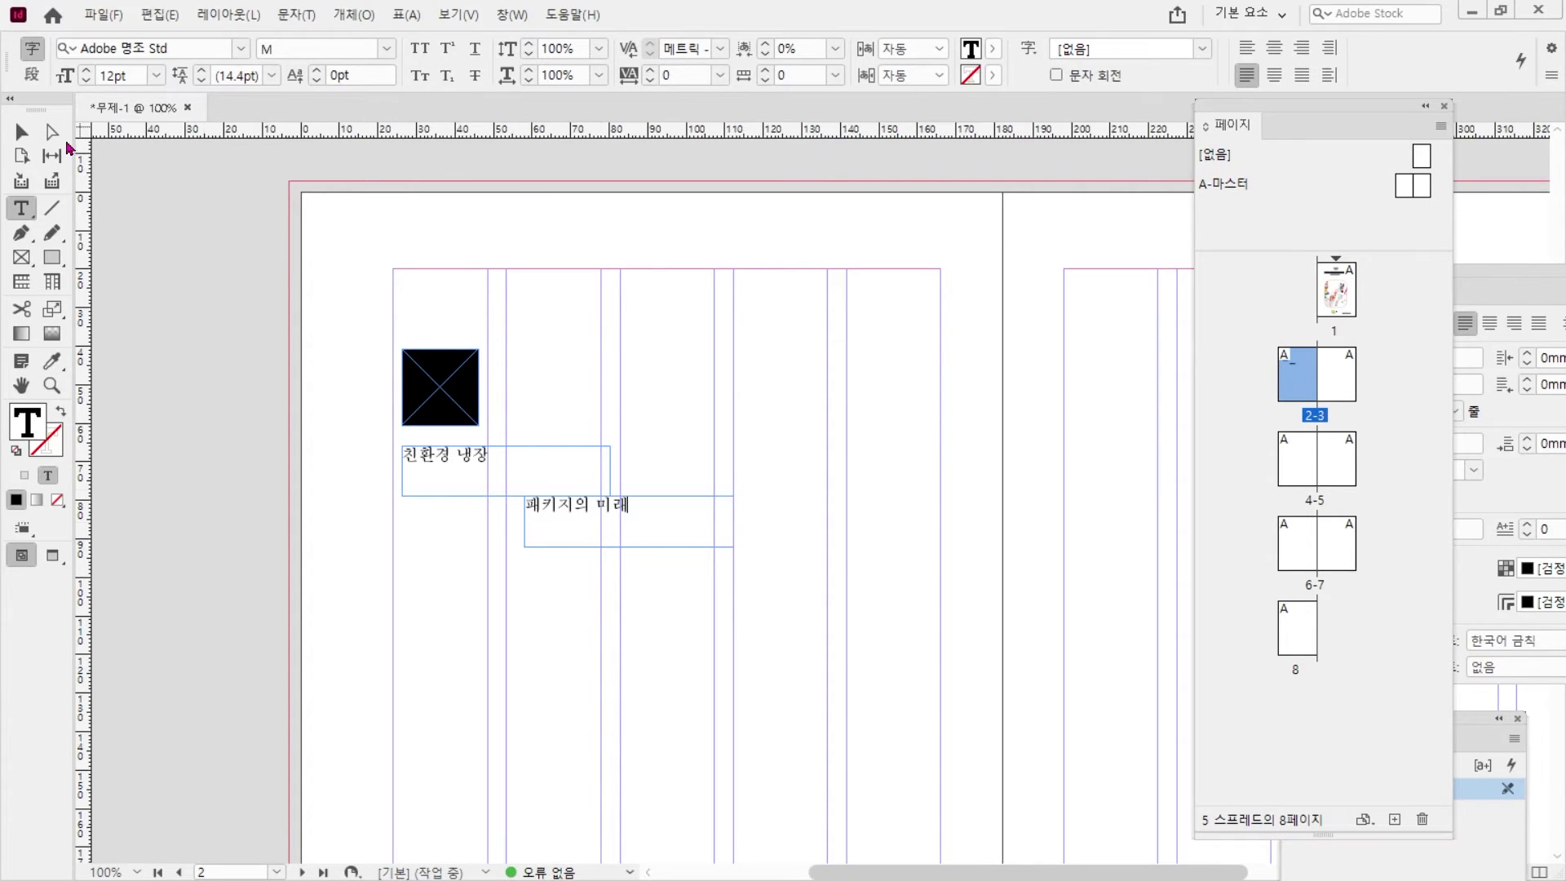
{"action": "key", "text": "Escape"}
- Format the 친환경 냉장 text in 맑은 고딕 Bold at 20 pt
{"action": "double_click", "coordinate": [453, 457]}
{"action": "triple_click", "coordinate": [454, 458]}
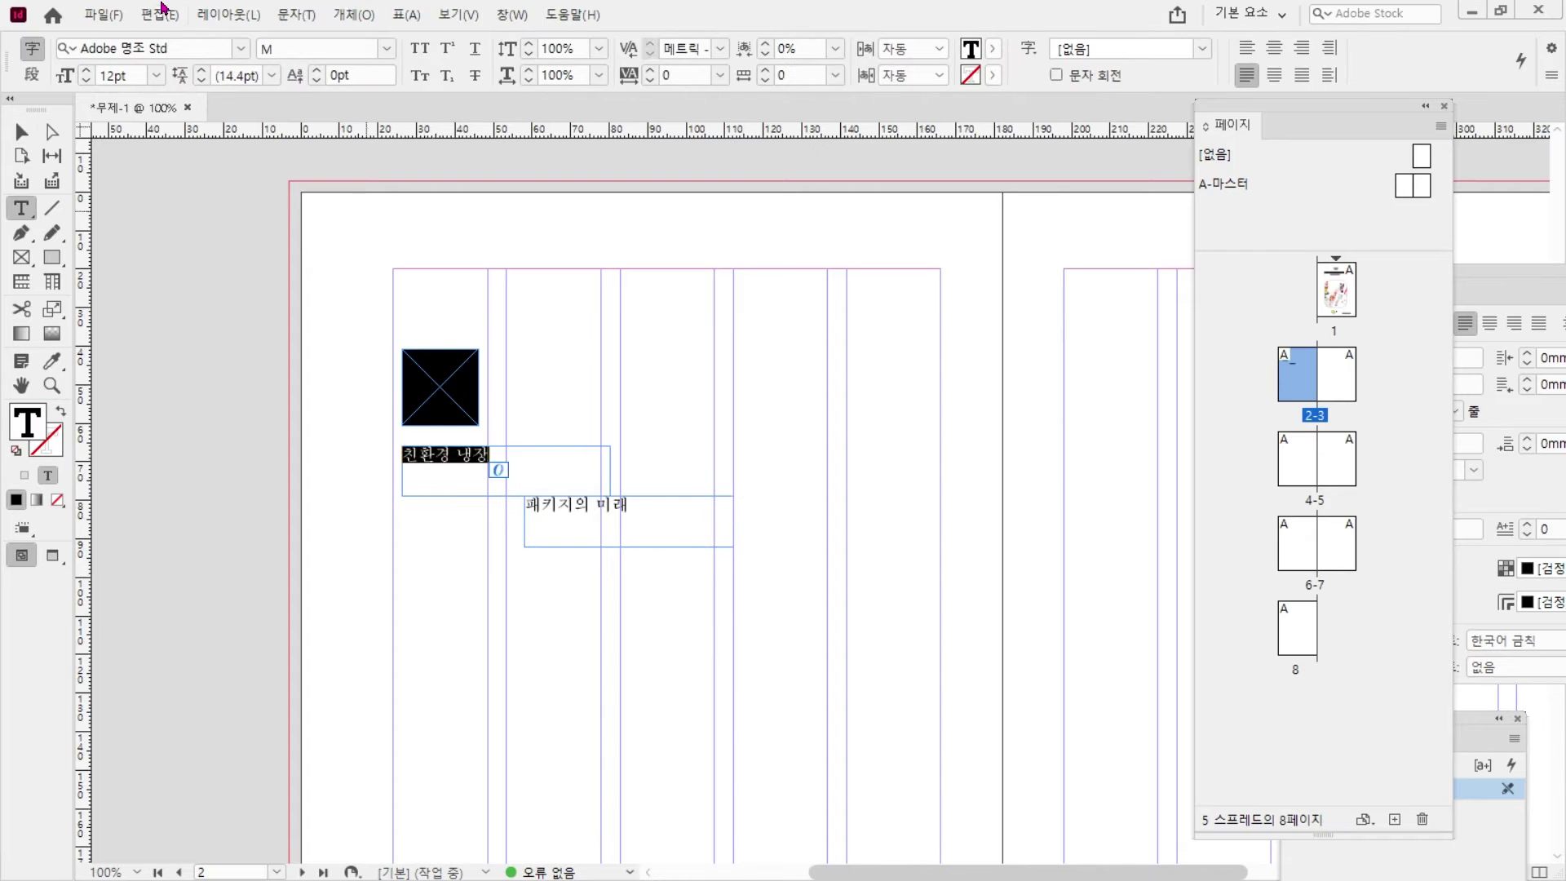
{"action": "left_click_drag", "start_coordinate": [141, 75], "coordinate": [17, 64]}
{"action": "type", "text": "20"}
{"action": "key", "text": "Return"}
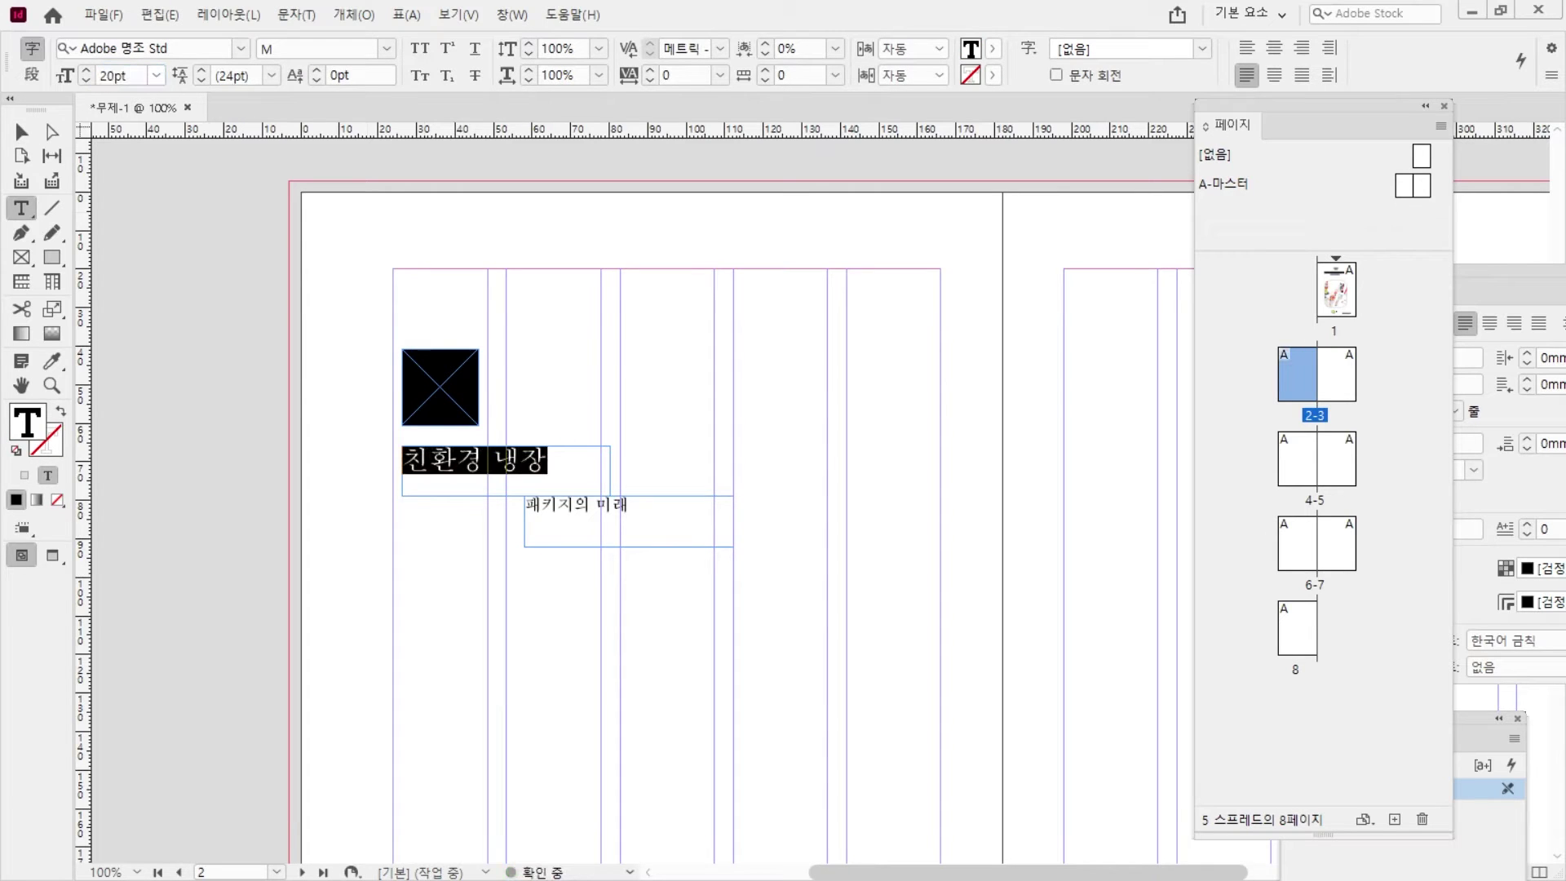
{"action": "left_click", "coordinate": [241, 48]}
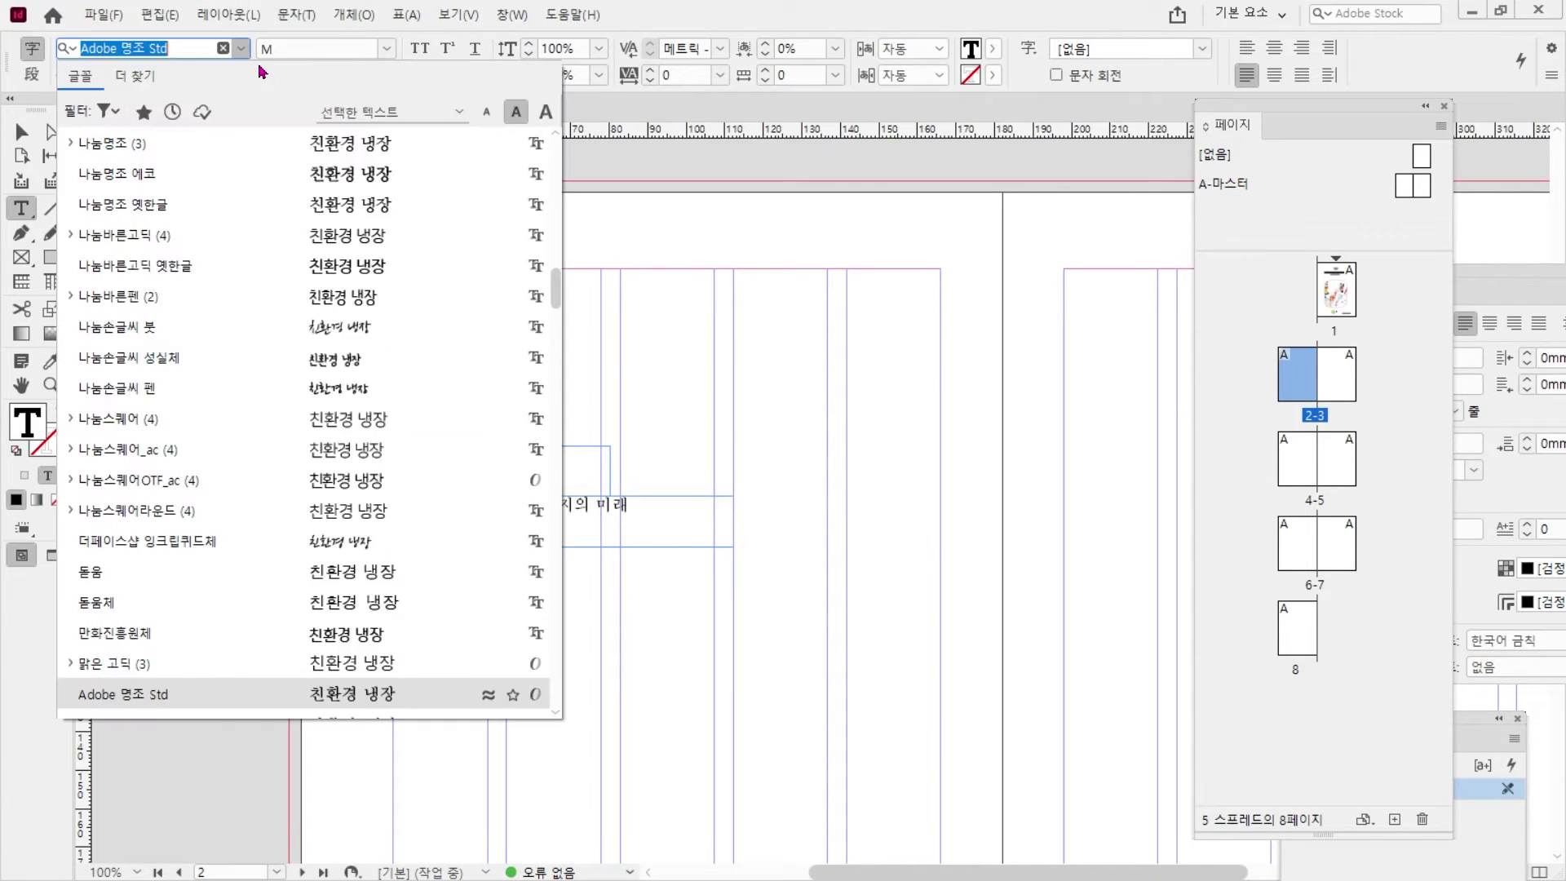
{"action": "scroll", "coordinate": [294, 245], "scroll_direction": "up", "scroll_amount": 5}
{"action": "scroll", "coordinate": [295, 245], "scroll_direction": "up", "scroll_amount": 15}
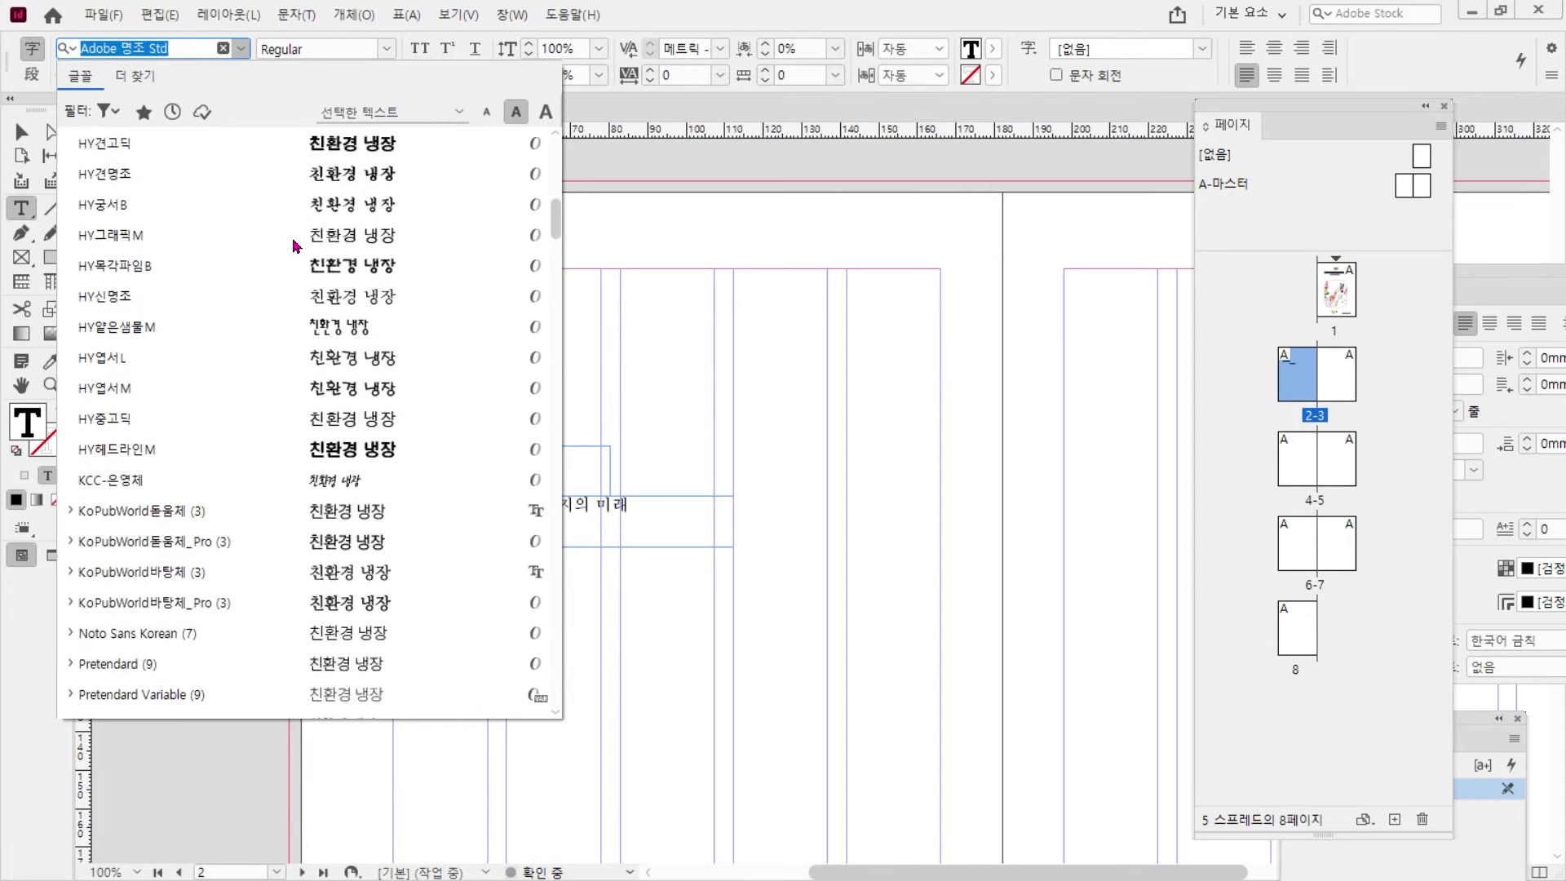
{"action": "left_click", "coordinate": [204, 174]}
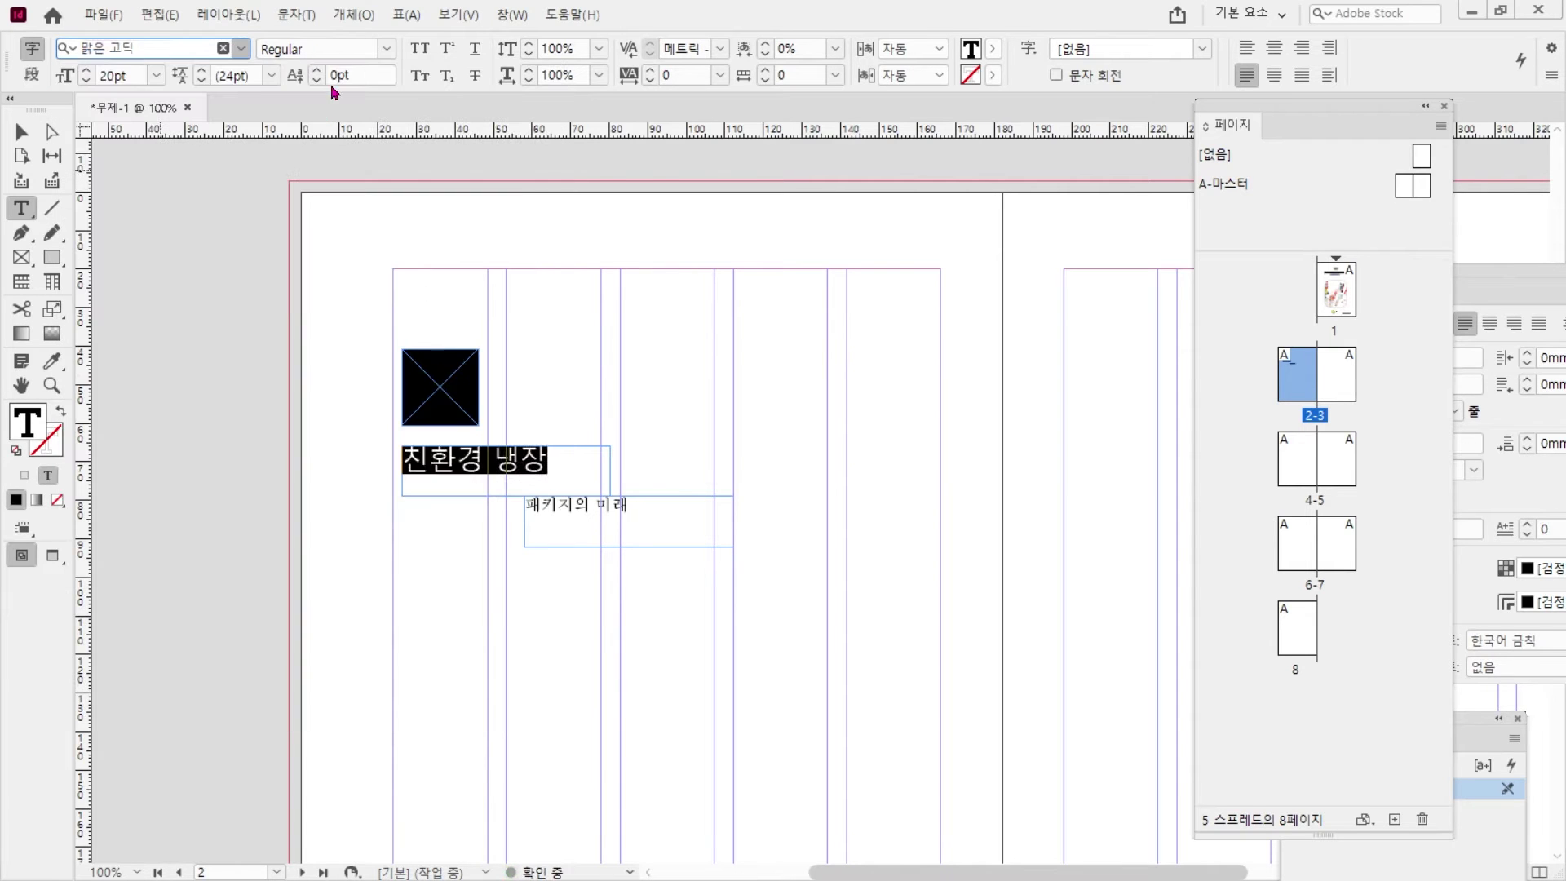
{"action": "left_click", "coordinate": [387, 49]}
{"action": "left_click", "coordinate": [294, 118]}
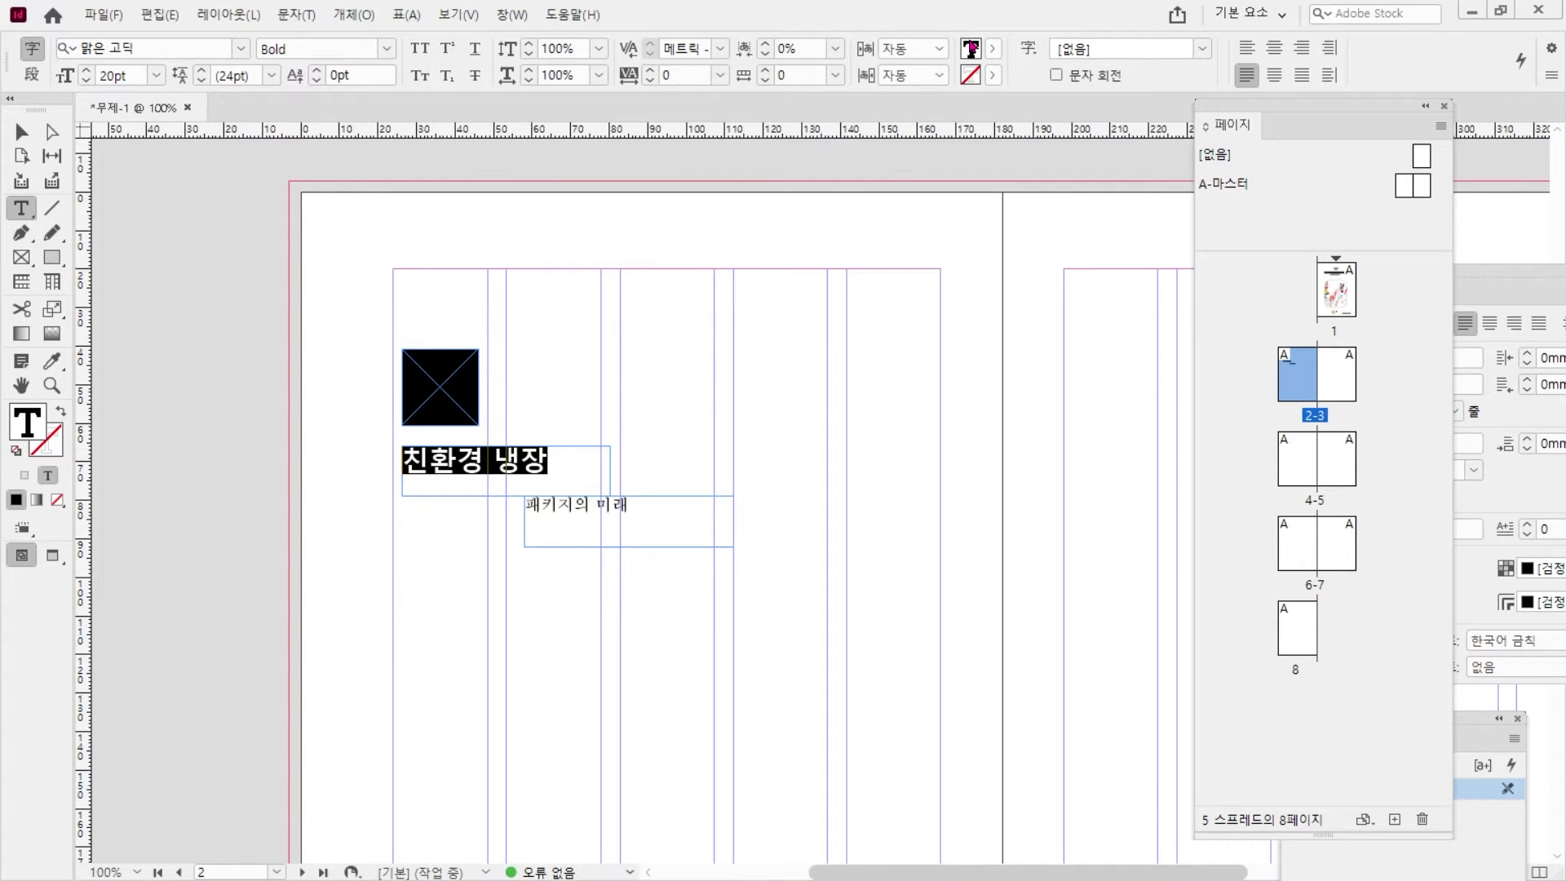
- Color the 친환경 냉장 text with a new CMYK swatch of C 75, M 5, Y 100, K 0
{"action": "left_click", "coordinate": [993, 49]}
{"action": "left_click", "coordinate": [988, 79]}
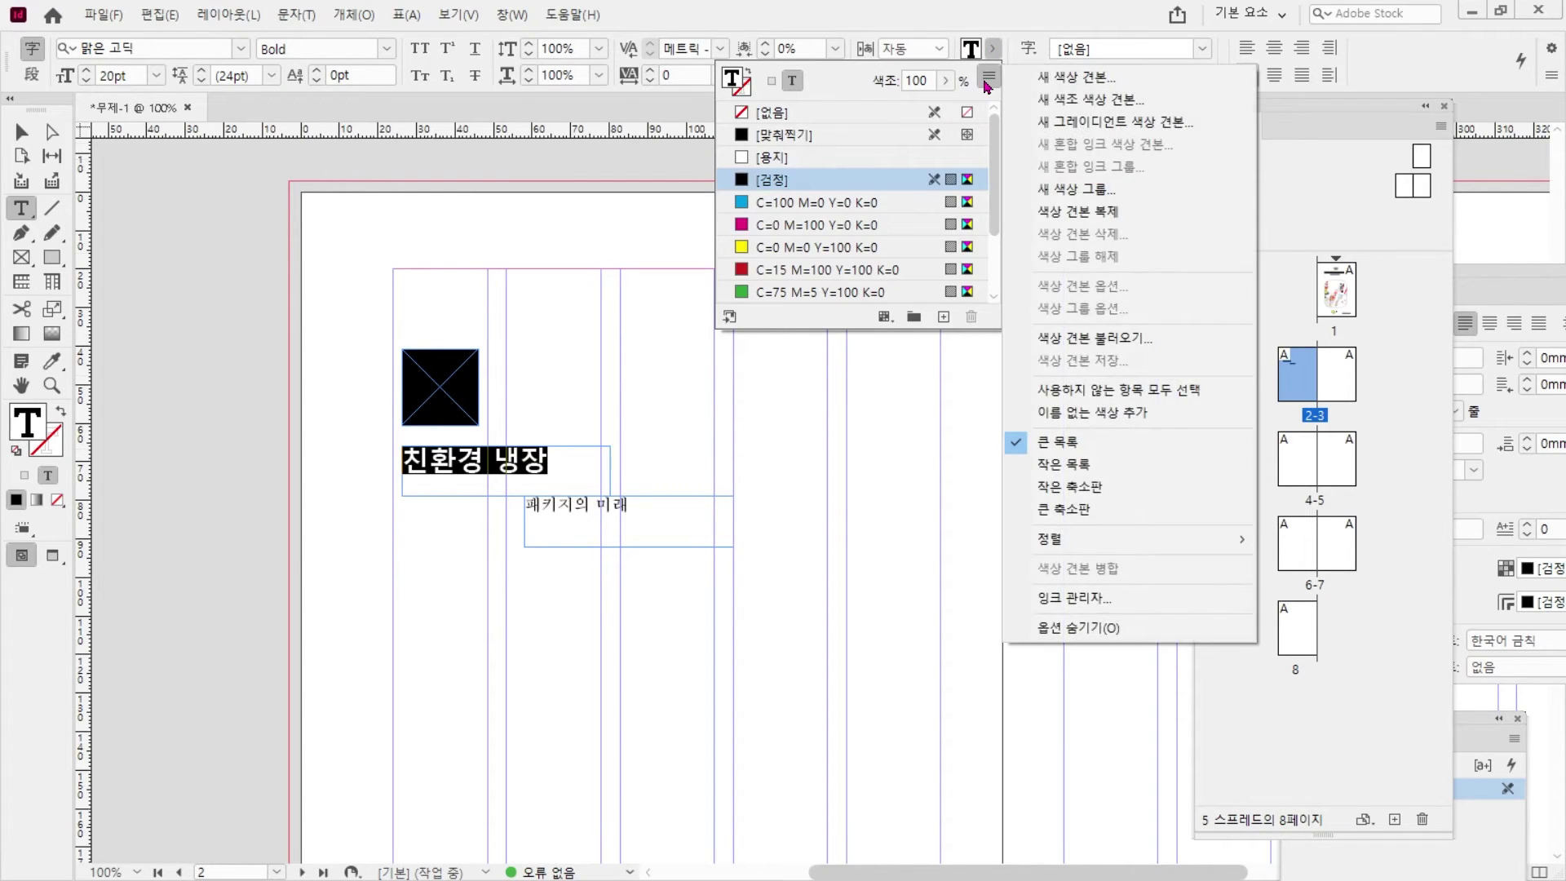
{"action": "left_click", "coordinate": [1041, 78]}
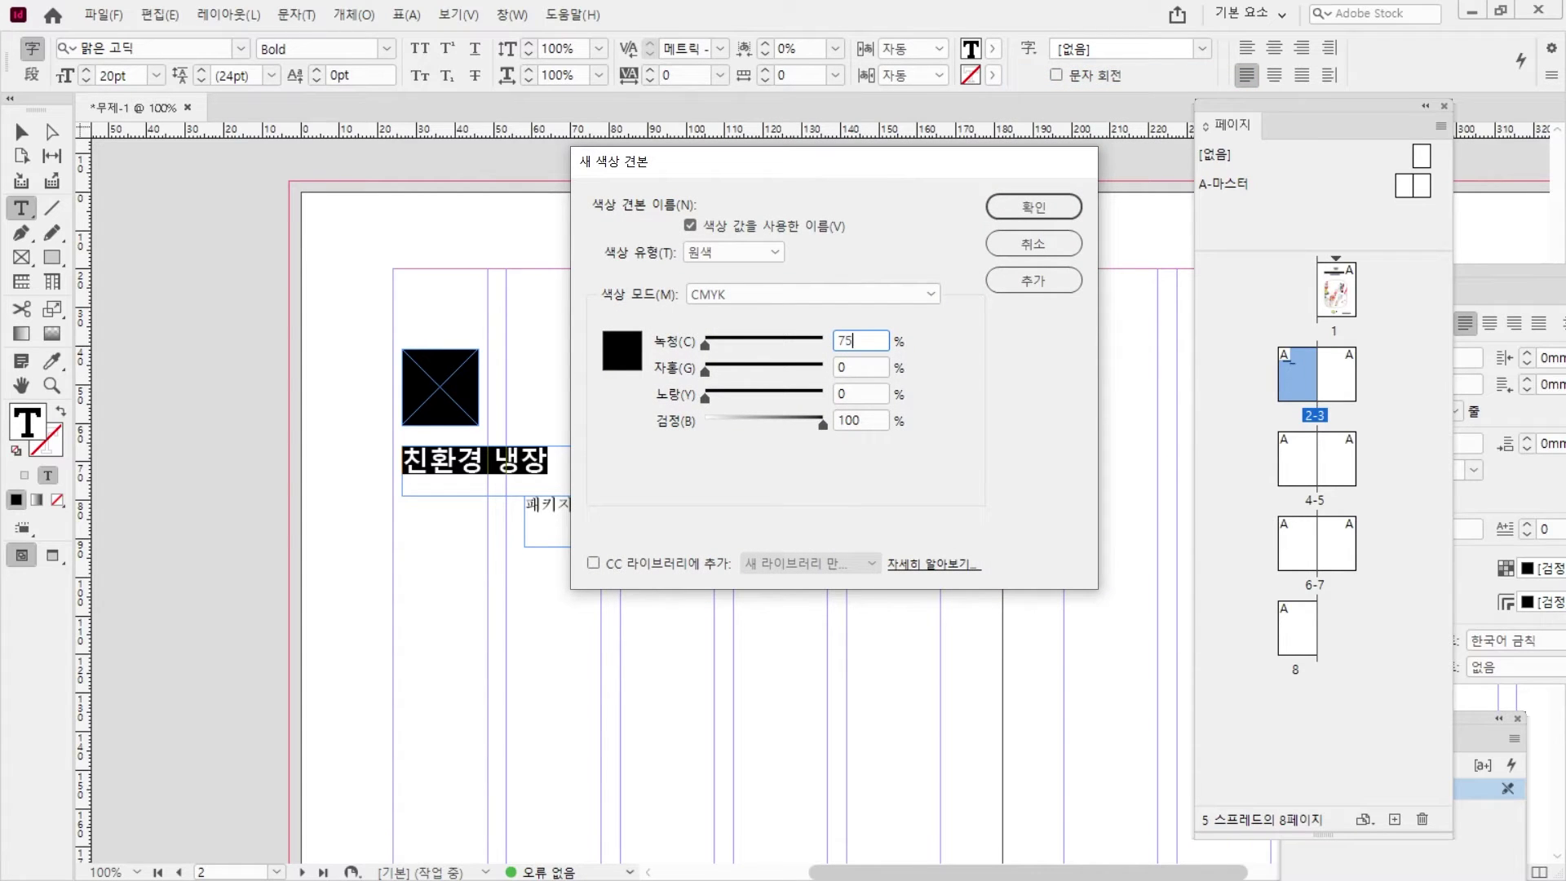
{"action": "key", "text": "Tab"}
{"action": "type", "text": "5"}
{"action": "key", "text": "Tab"}
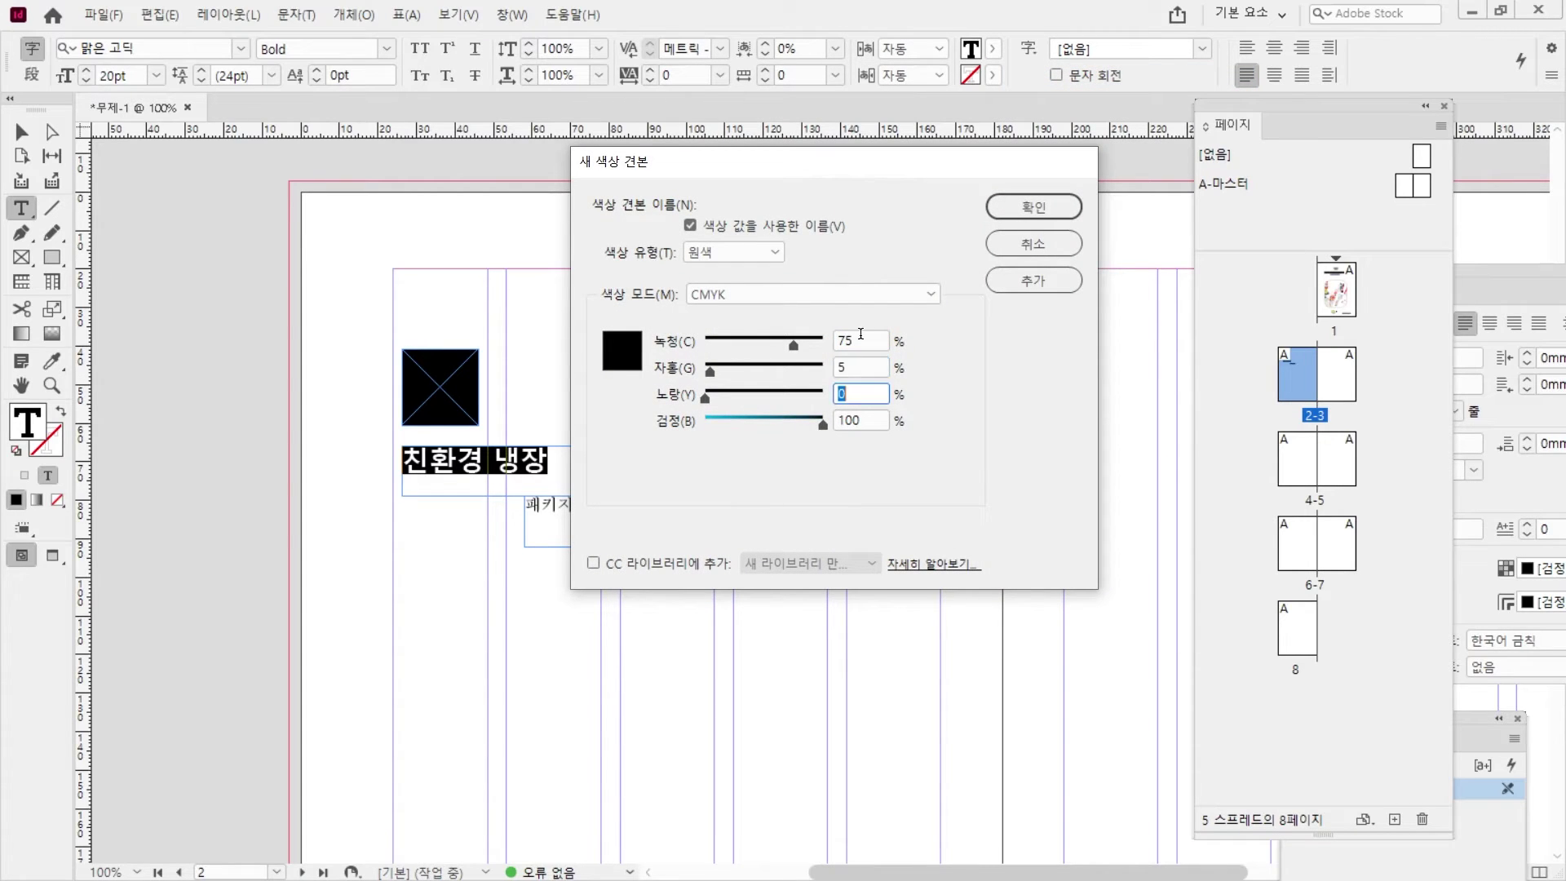
{"action": "key", "text": "Tab"}
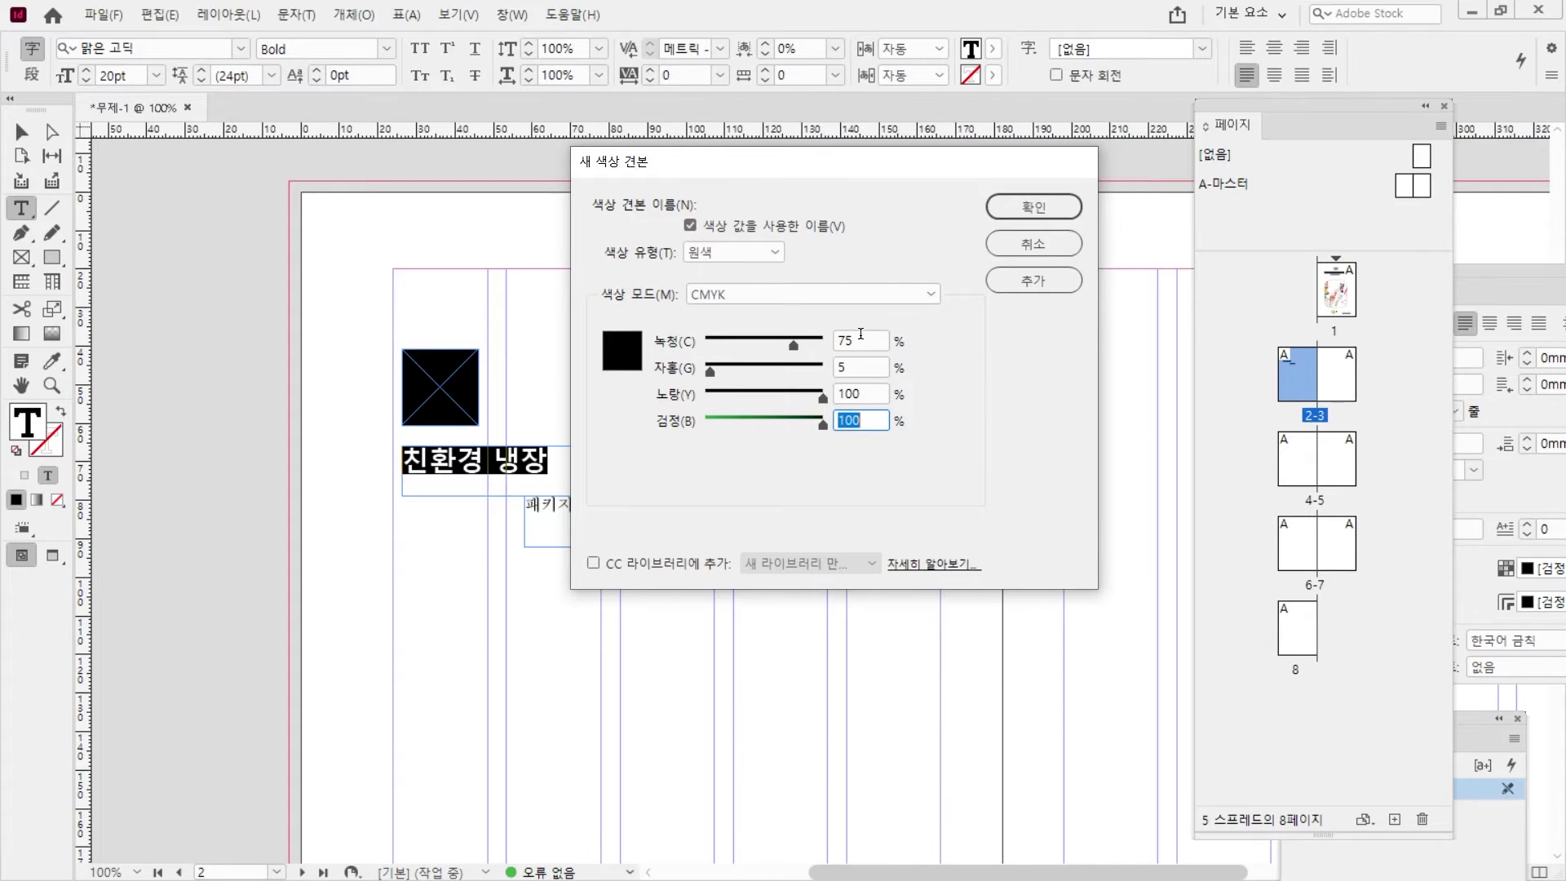
{"action": "type", "text": "0"}
{"action": "key", "text": "Return"}
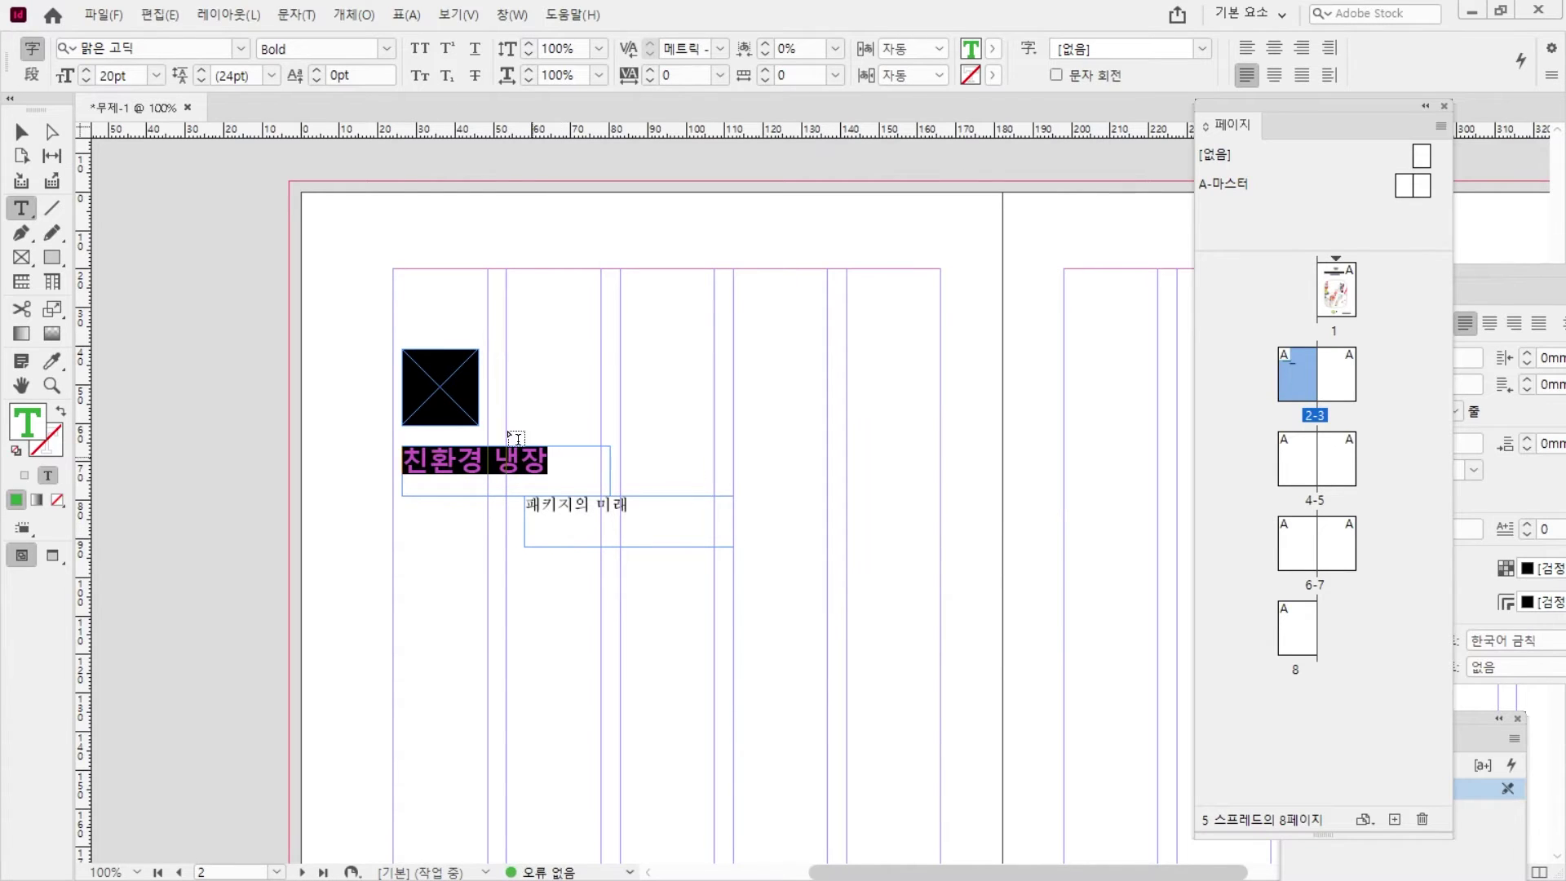
- Tighten the tracking of the whole 친환경 냉장 title to -60
{"action": "left_click", "coordinate": [515, 463]}
{"action": "key", "text": "ctrl+a"}
{"action": "key", "text": "alt+Left"}
{"action": "key", "text": "alt+Left"}
{"action": "key", "text": "alt+Left"}
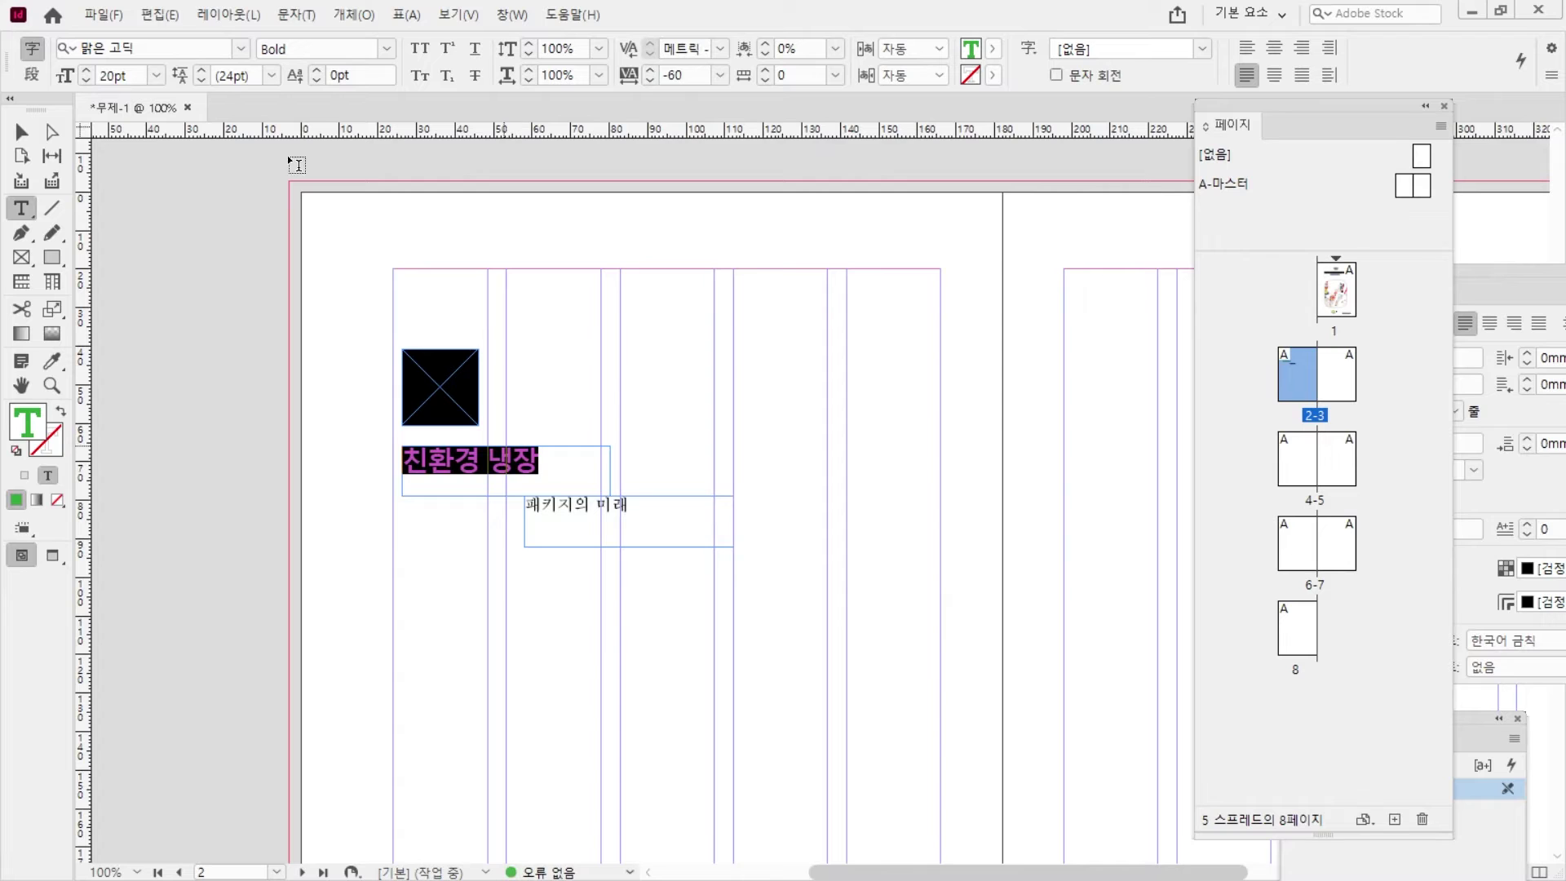
- Format the 패키지의 미래 text in 맑은 고딕 Bold at 36 pt
{"action": "left_click", "coordinate": [618, 510]}
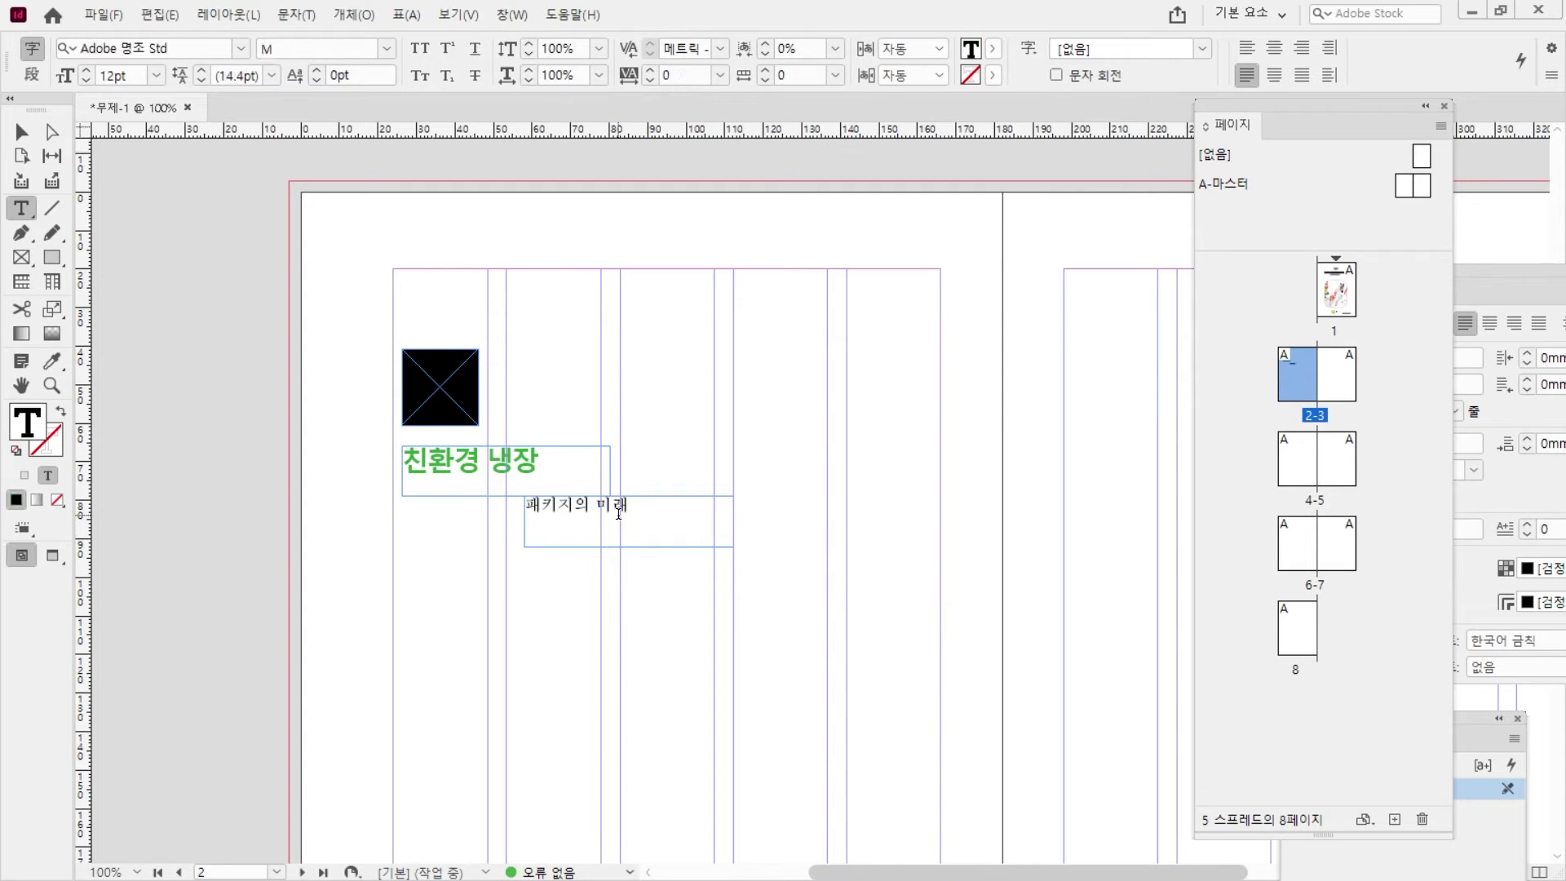
{"action": "key", "text": "ctrl+a"}
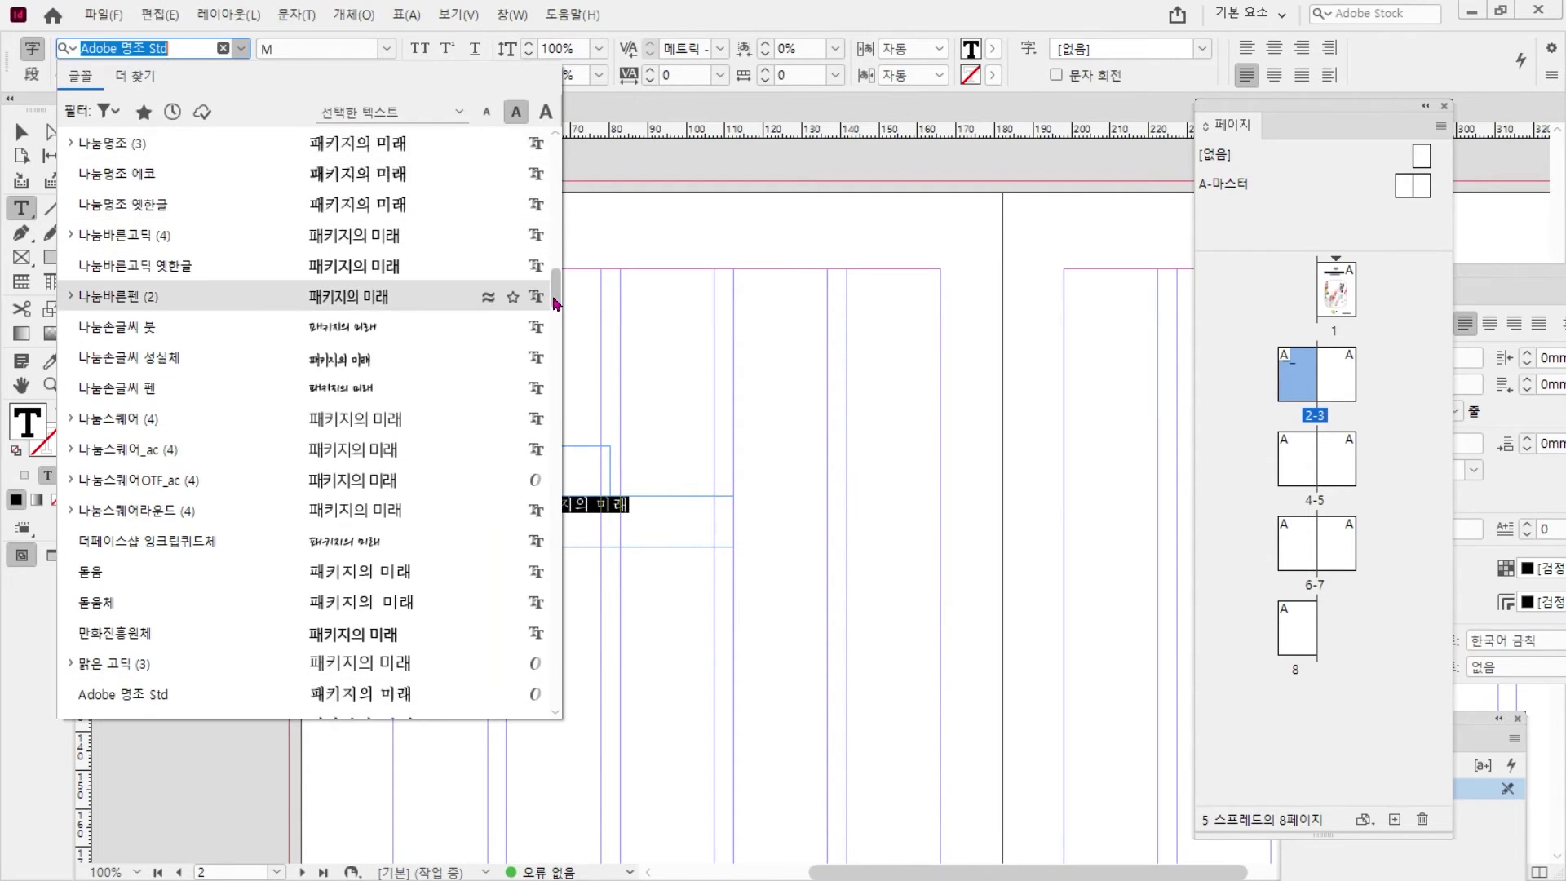
{"action": "scroll", "coordinate": [489, 310], "scroll_direction": "up", "scroll_amount": 10}
{"action": "left_click", "coordinate": [326, 140]}
{"action": "left_click", "coordinate": [387, 51]}
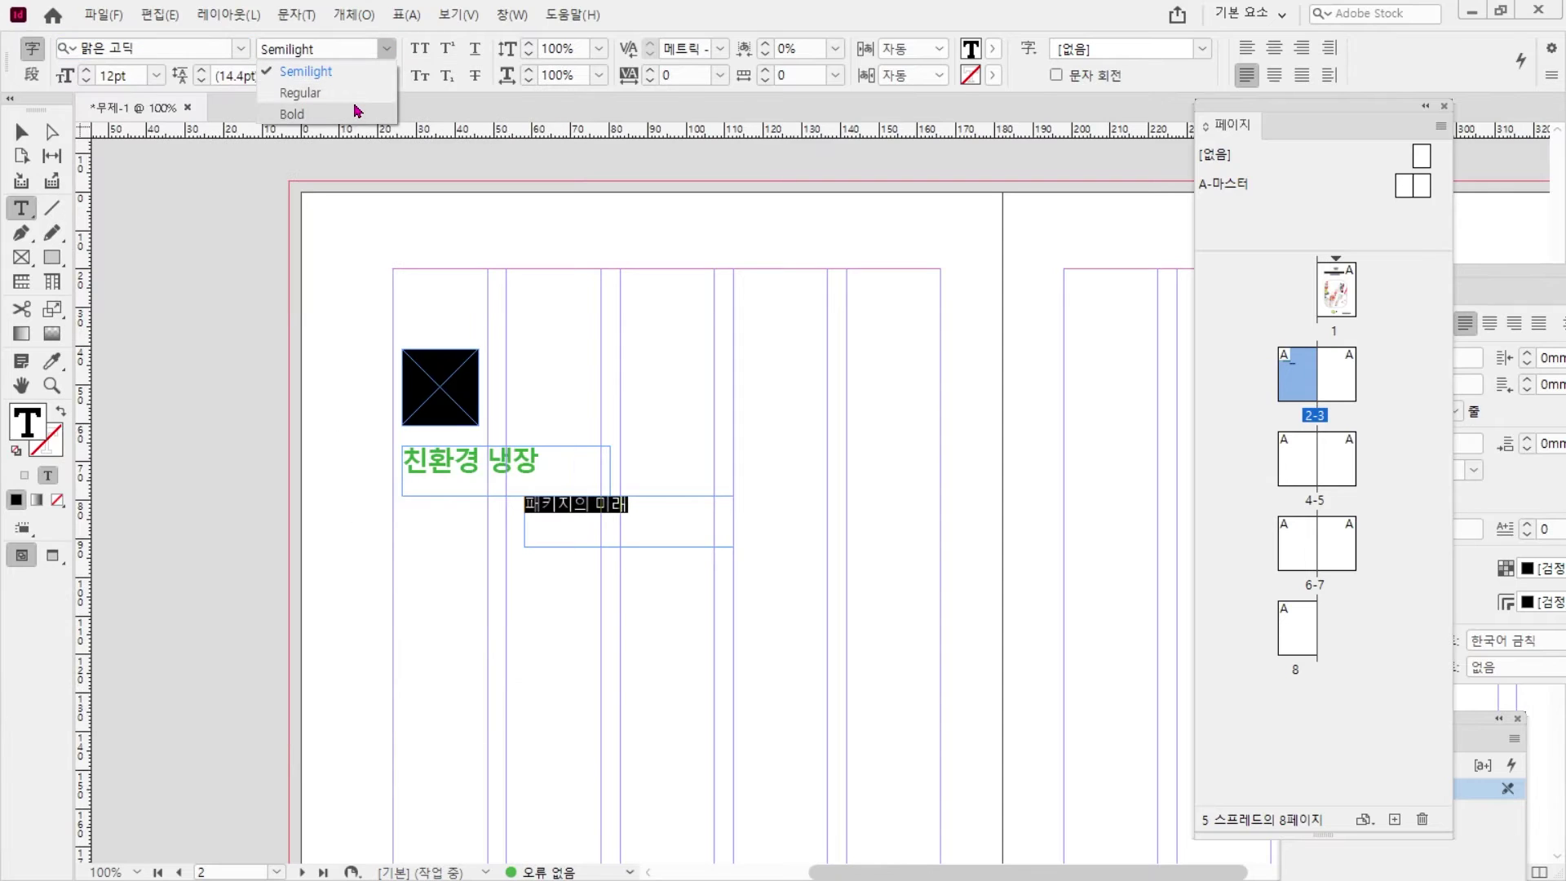
{"action": "left_click", "coordinate": [359, 111]}
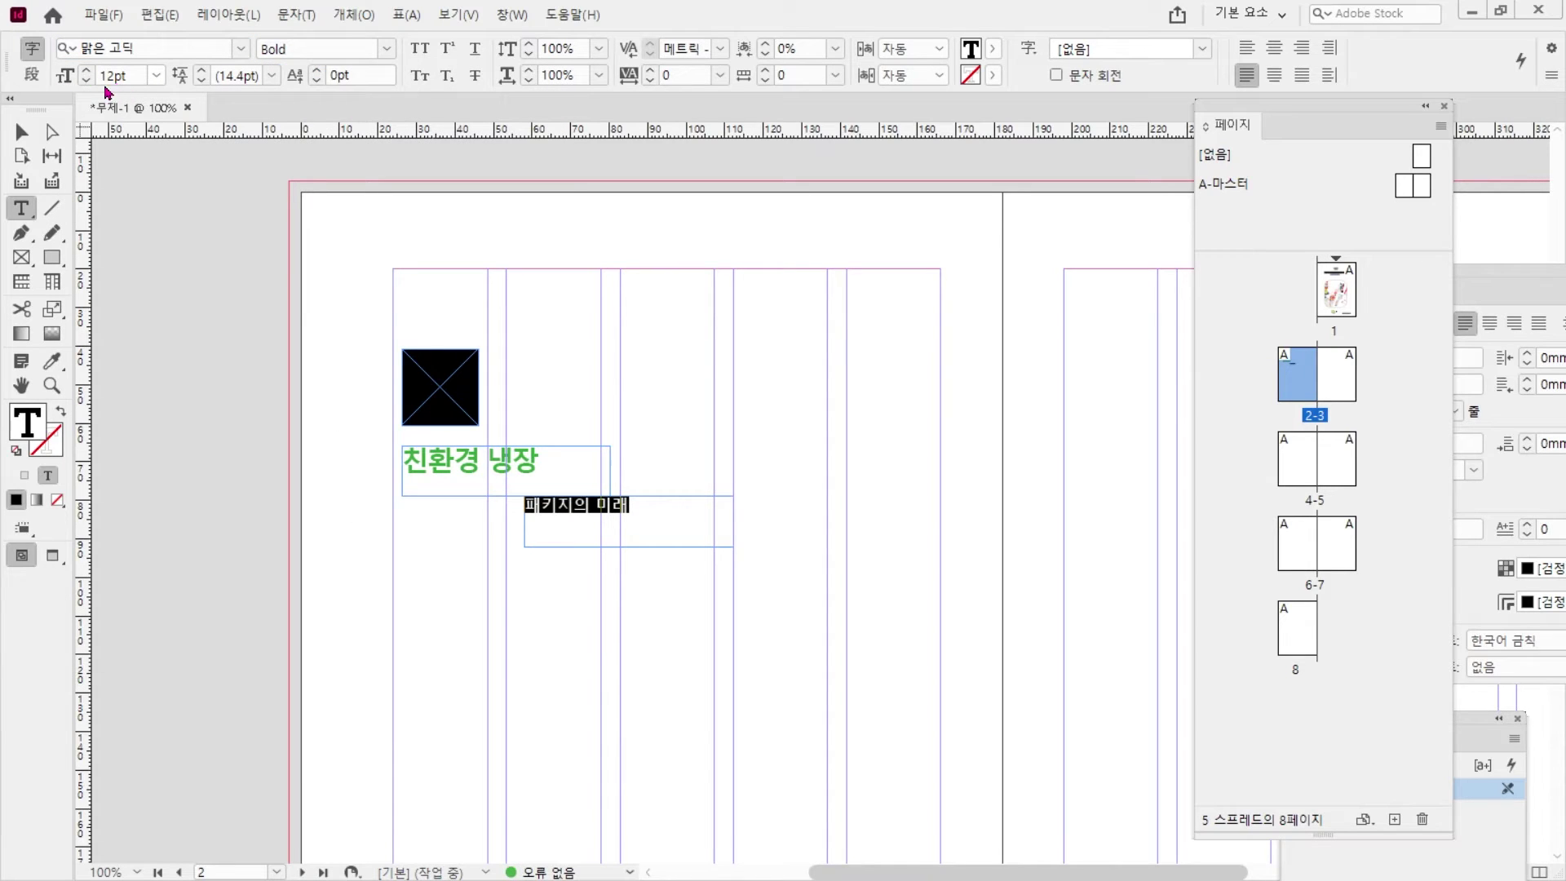
{"action": "type", "text": "36"}
{"action": "key", "text": "Return"}
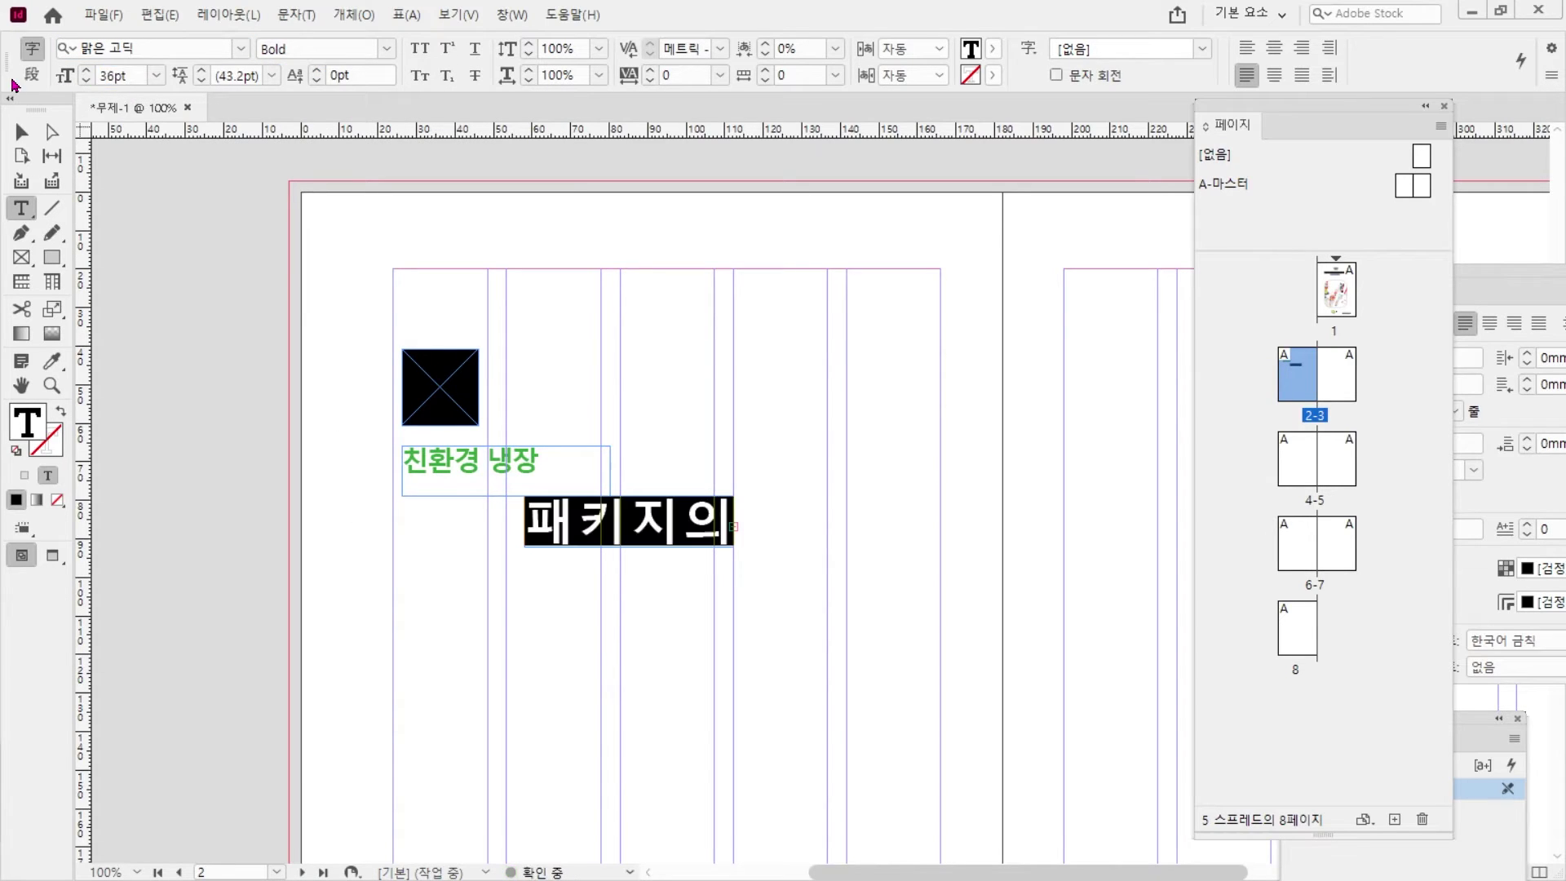
- Enlarge the 패키지의 미래 frame to about 131 × 21 mm and tighten the tracking of its whole text to -80
{"action": "left_click", "coordinate": [24, 132]}
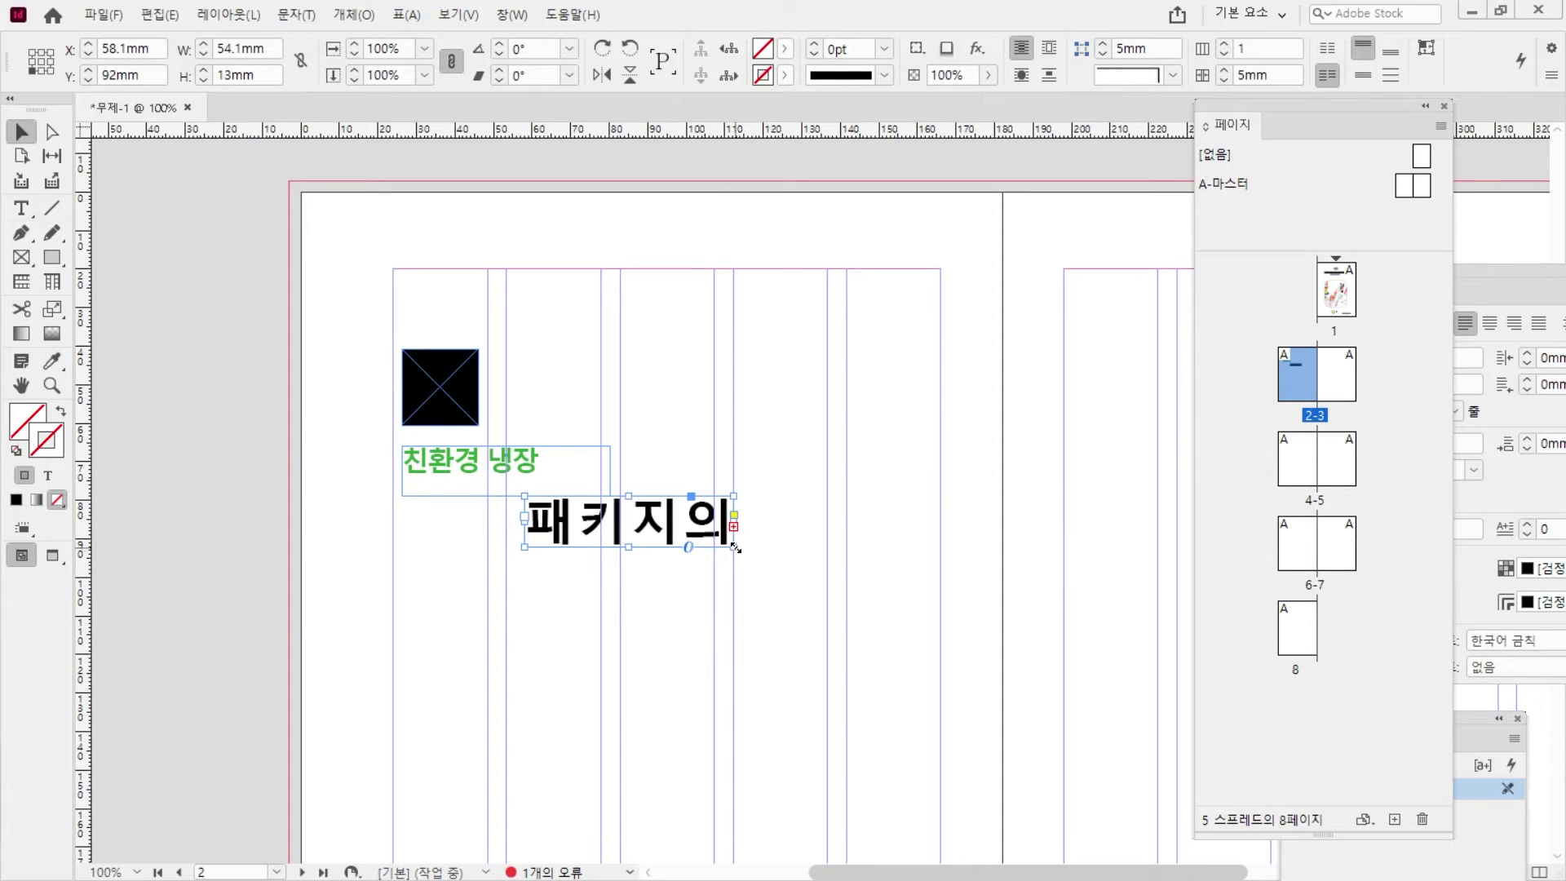
{"action": "left_click_drag", "start_coordinate": [736, 548], "coordinate": [1032, 579]}
{"action": "double_click", "coordinate": [874, 530]}
{"action": "key", "text": "ctrl+a"}
{"action": "key", "text": "alt+Left"}
{"action": "key", "text": "alt+Left"}
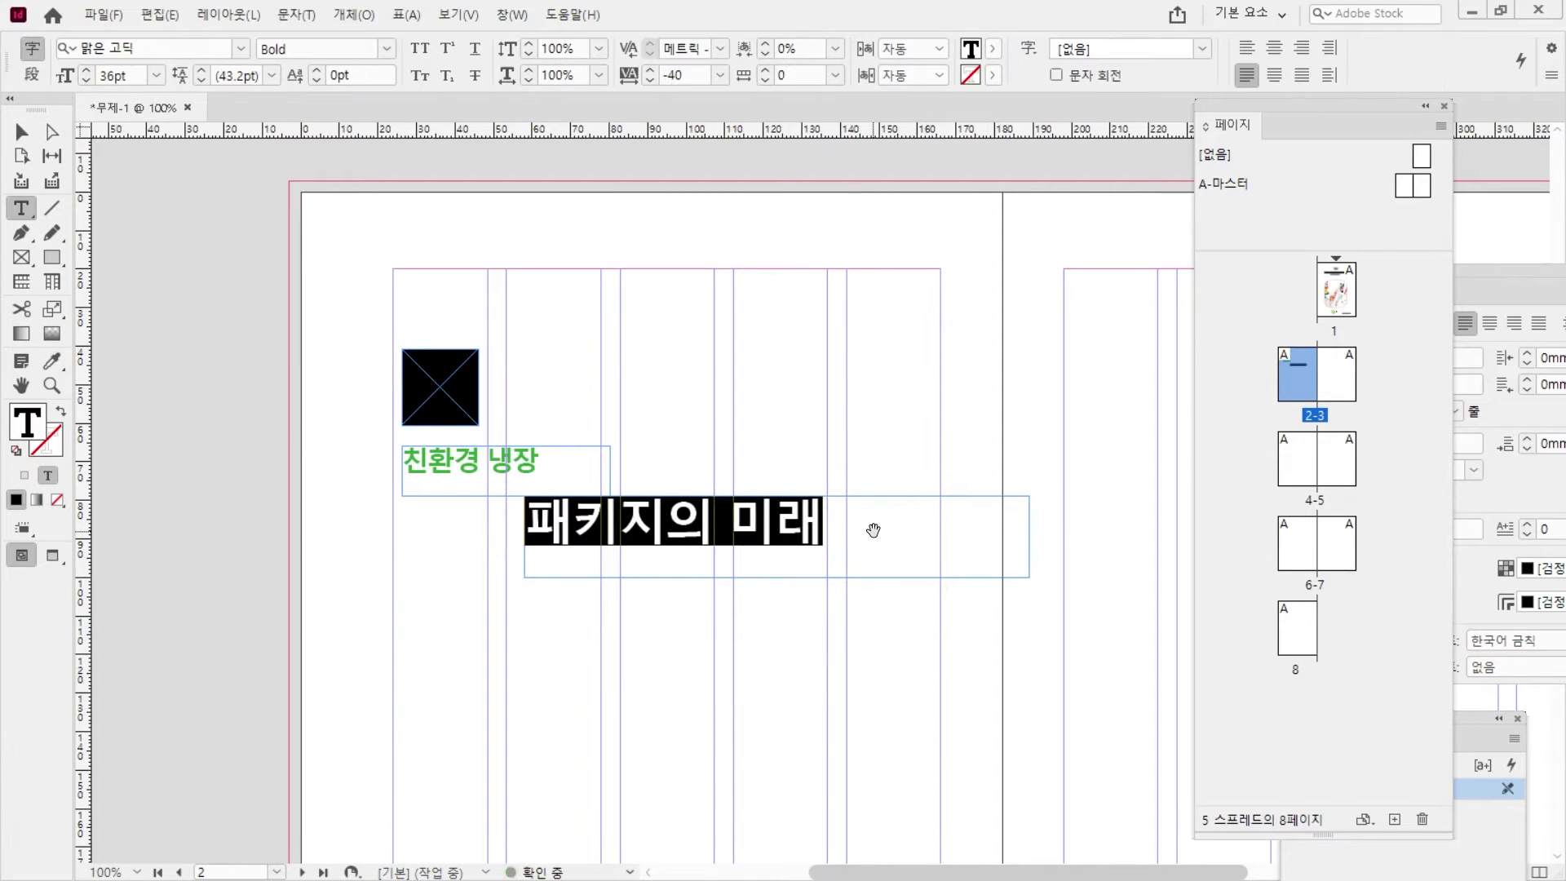
{"action": "key", "text": "alt+Left"}
{"action": "key", "text": "alt+Left"}
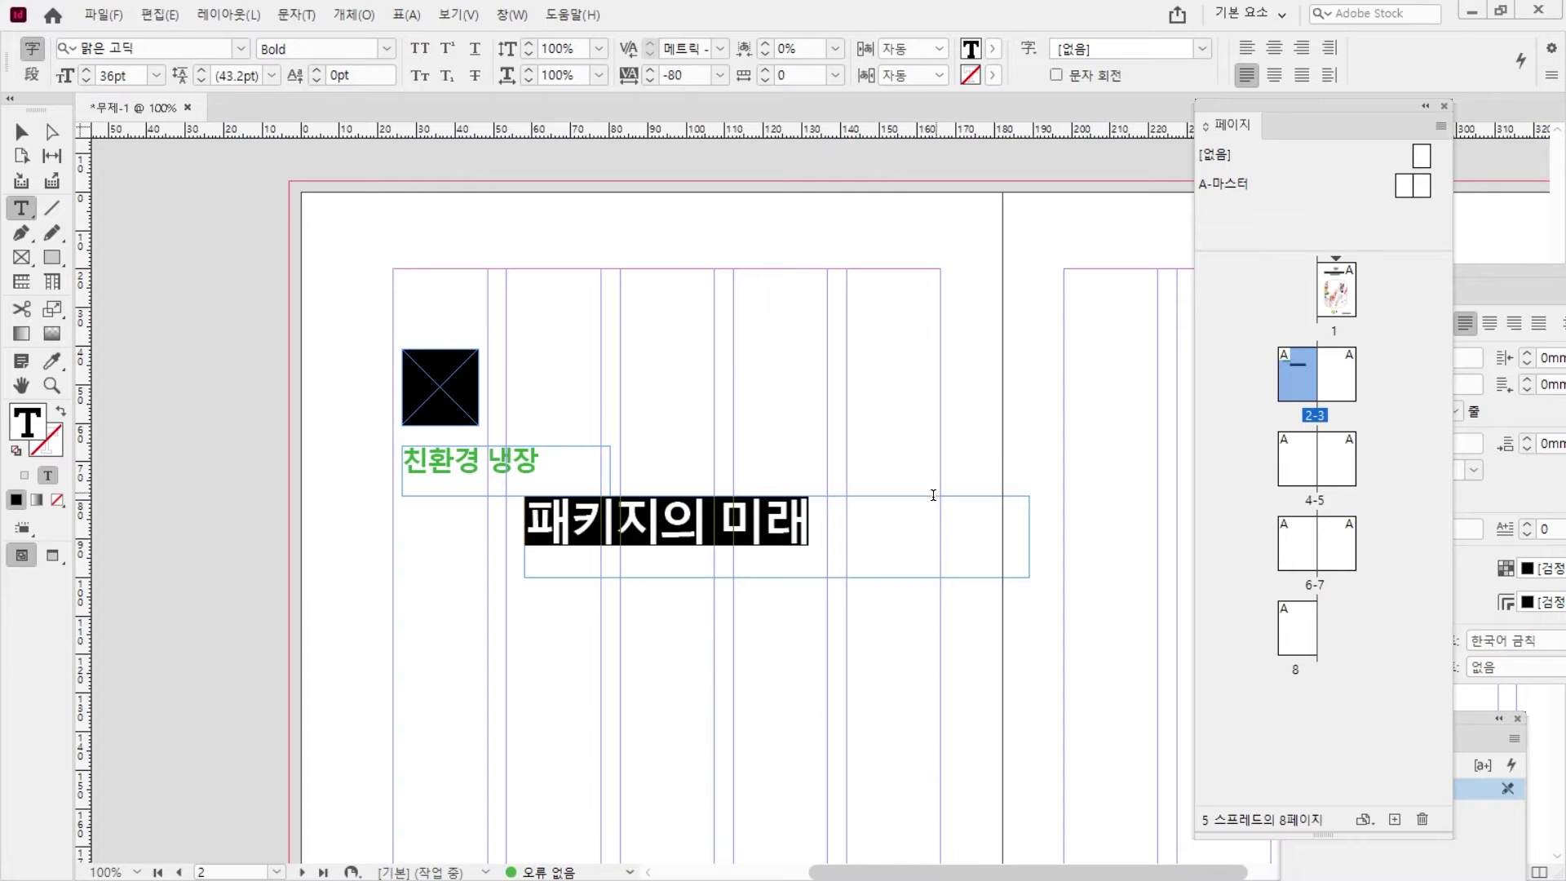
- Shrink the 패키지의 미래 and 친환경 냉장 frames to fit their text exactly
{"action": "left_click", "coordinate": [21, 131]}
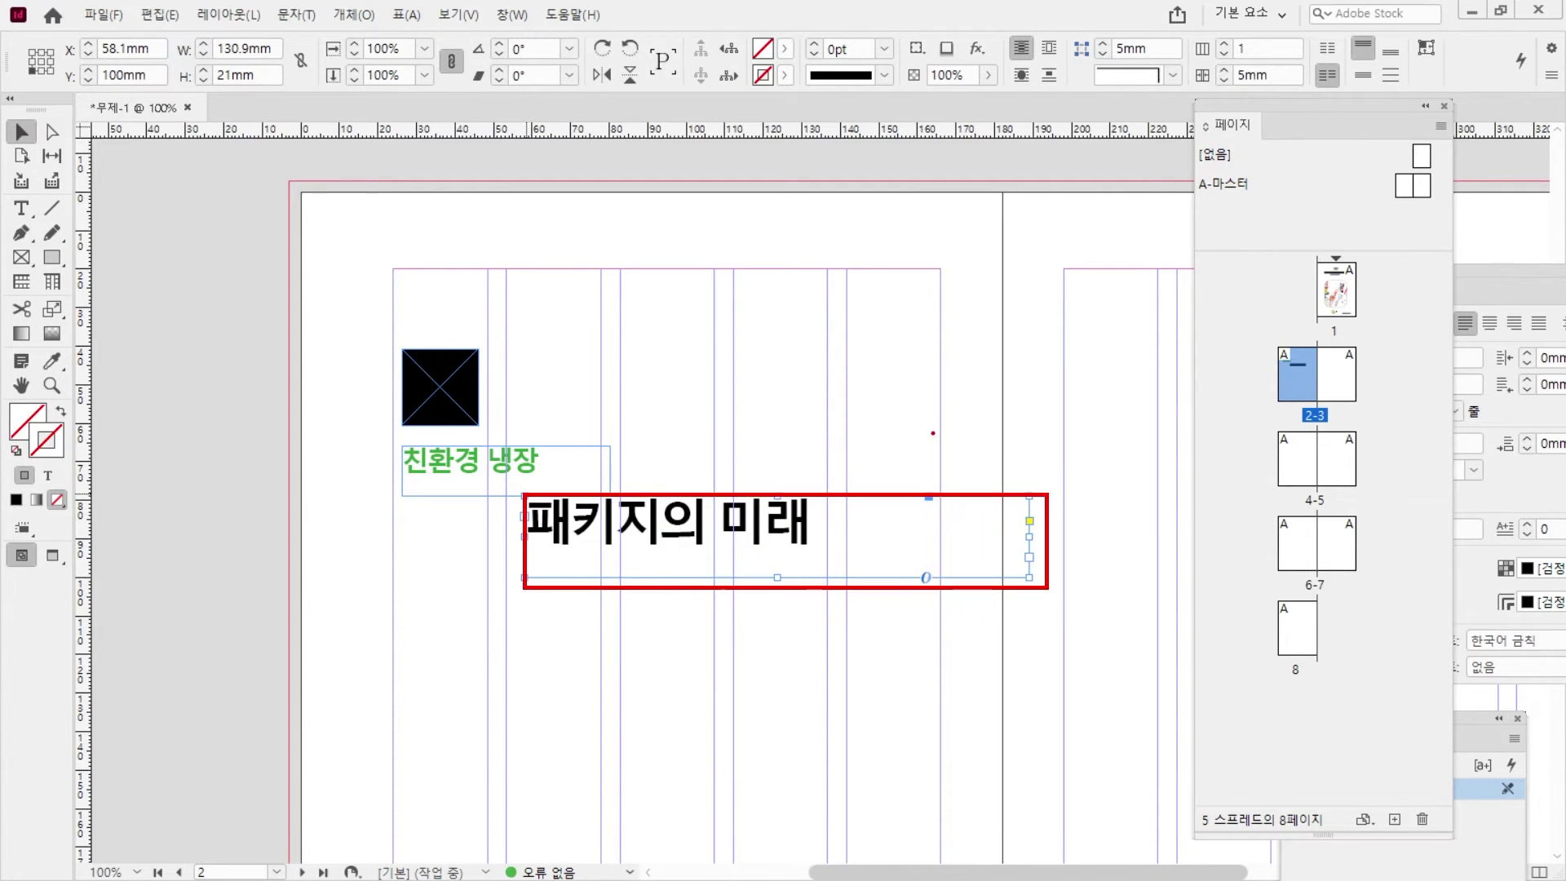
{"action": "double_click", "coordinate": [1032, 577]}
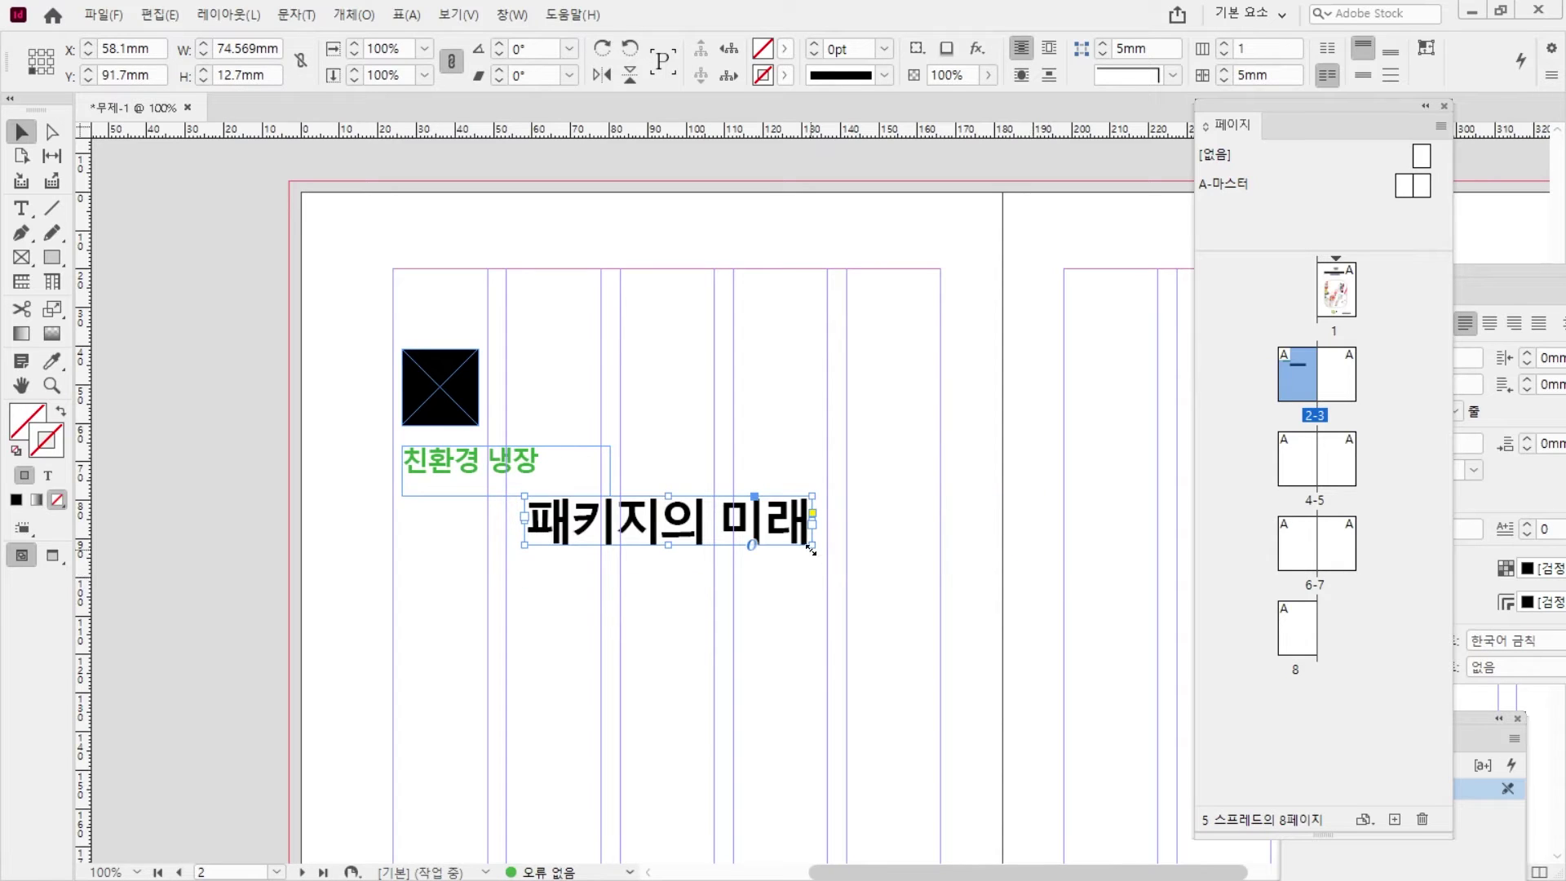
{"action": "key", "text": "ctrl+z"}
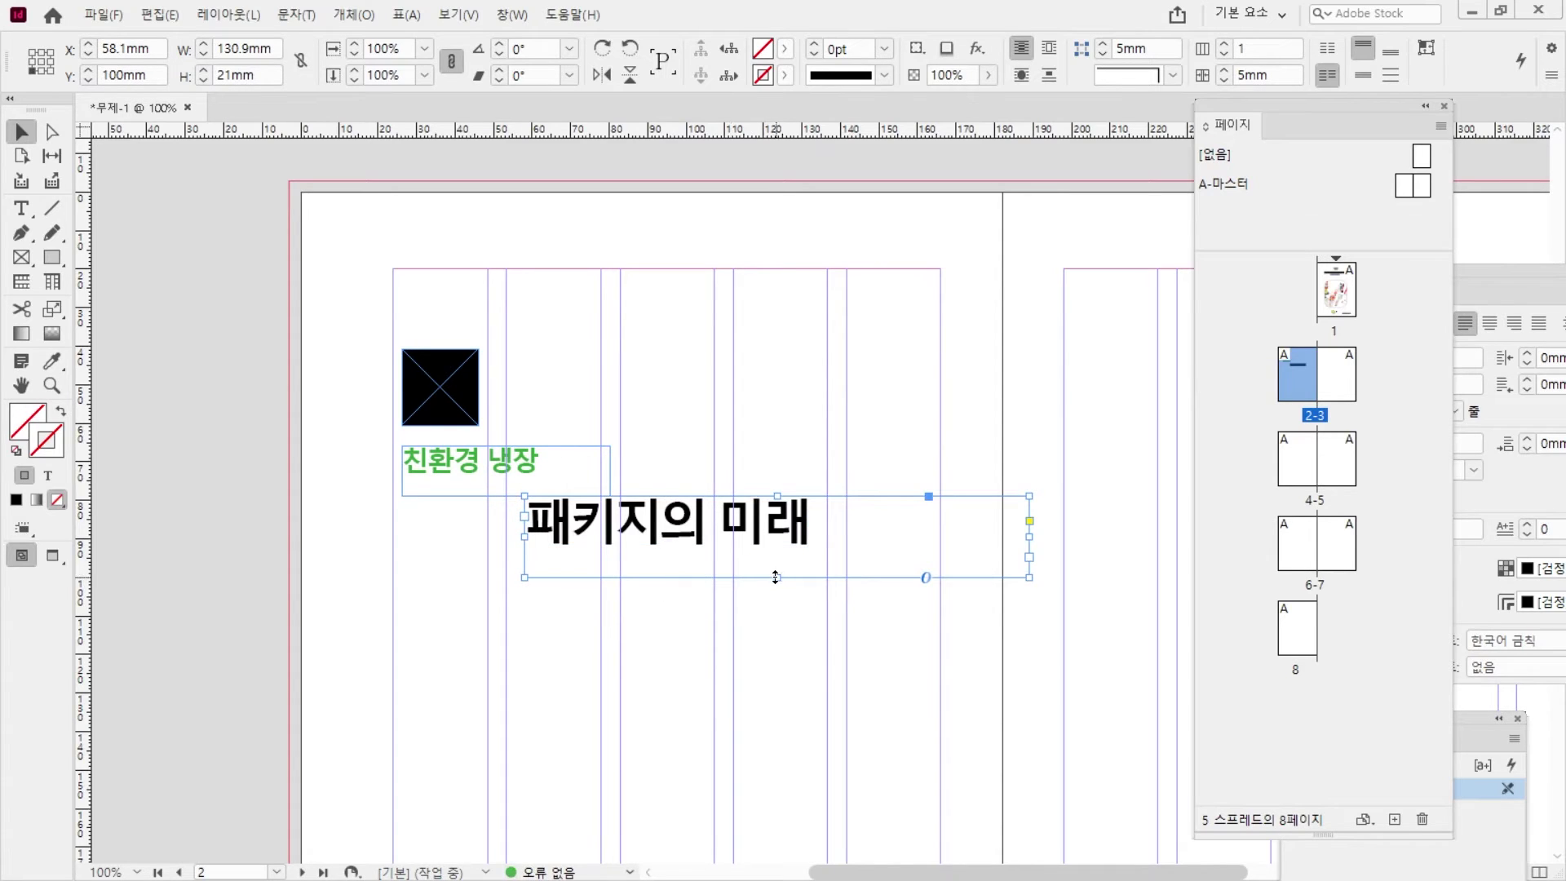
{"action": "double_click", "coordinate": [776, 577]}
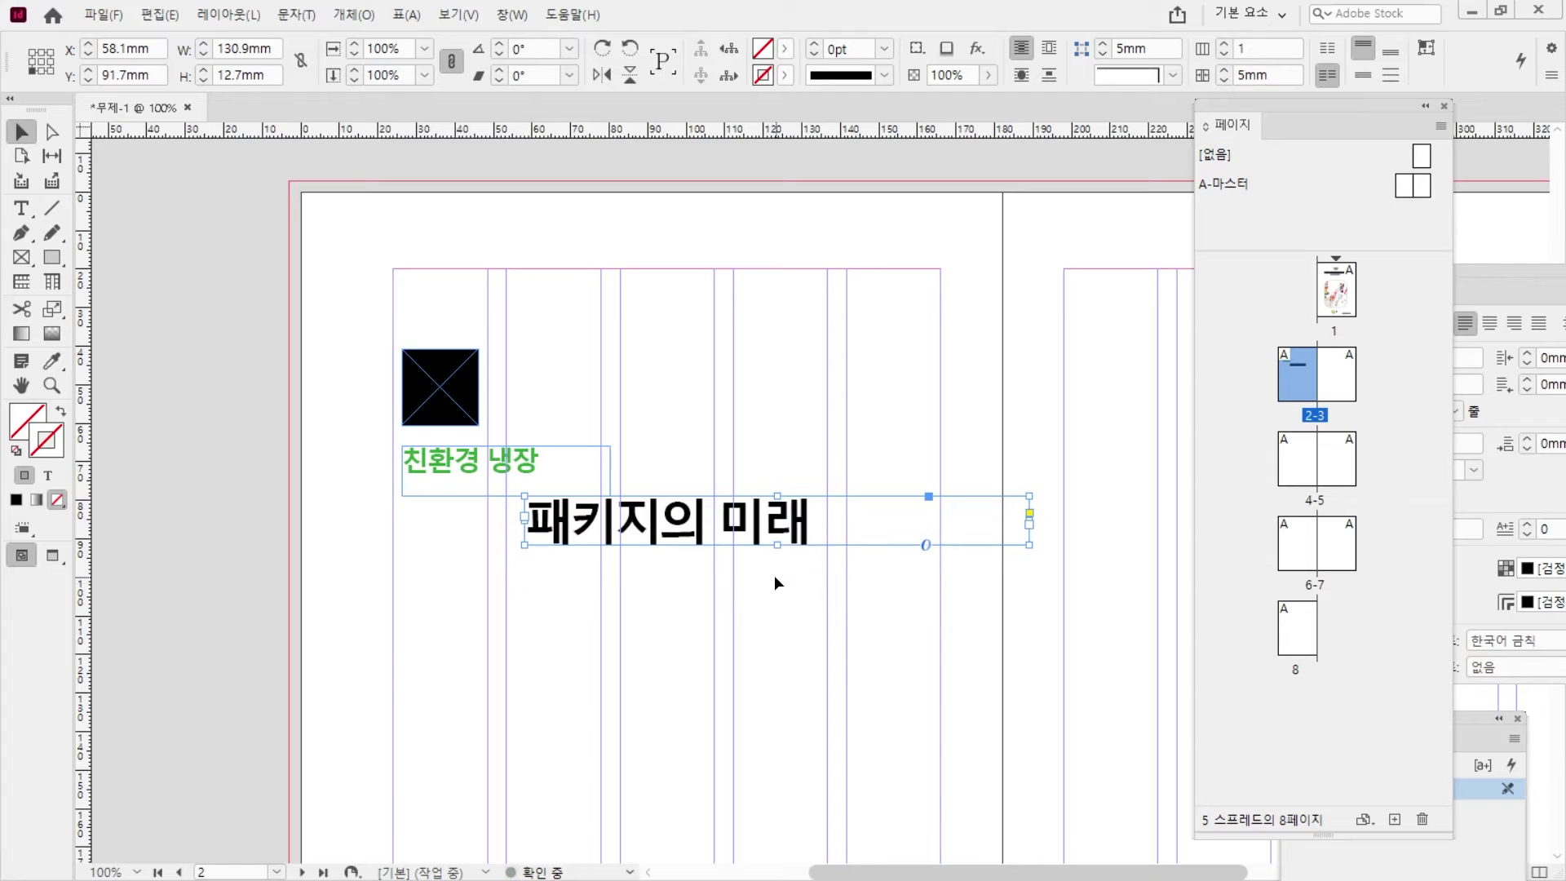
{"action": "double_click", "coordinate": [1032, 546]}
{"action": "left_click", "coordinate": [607, 466]}
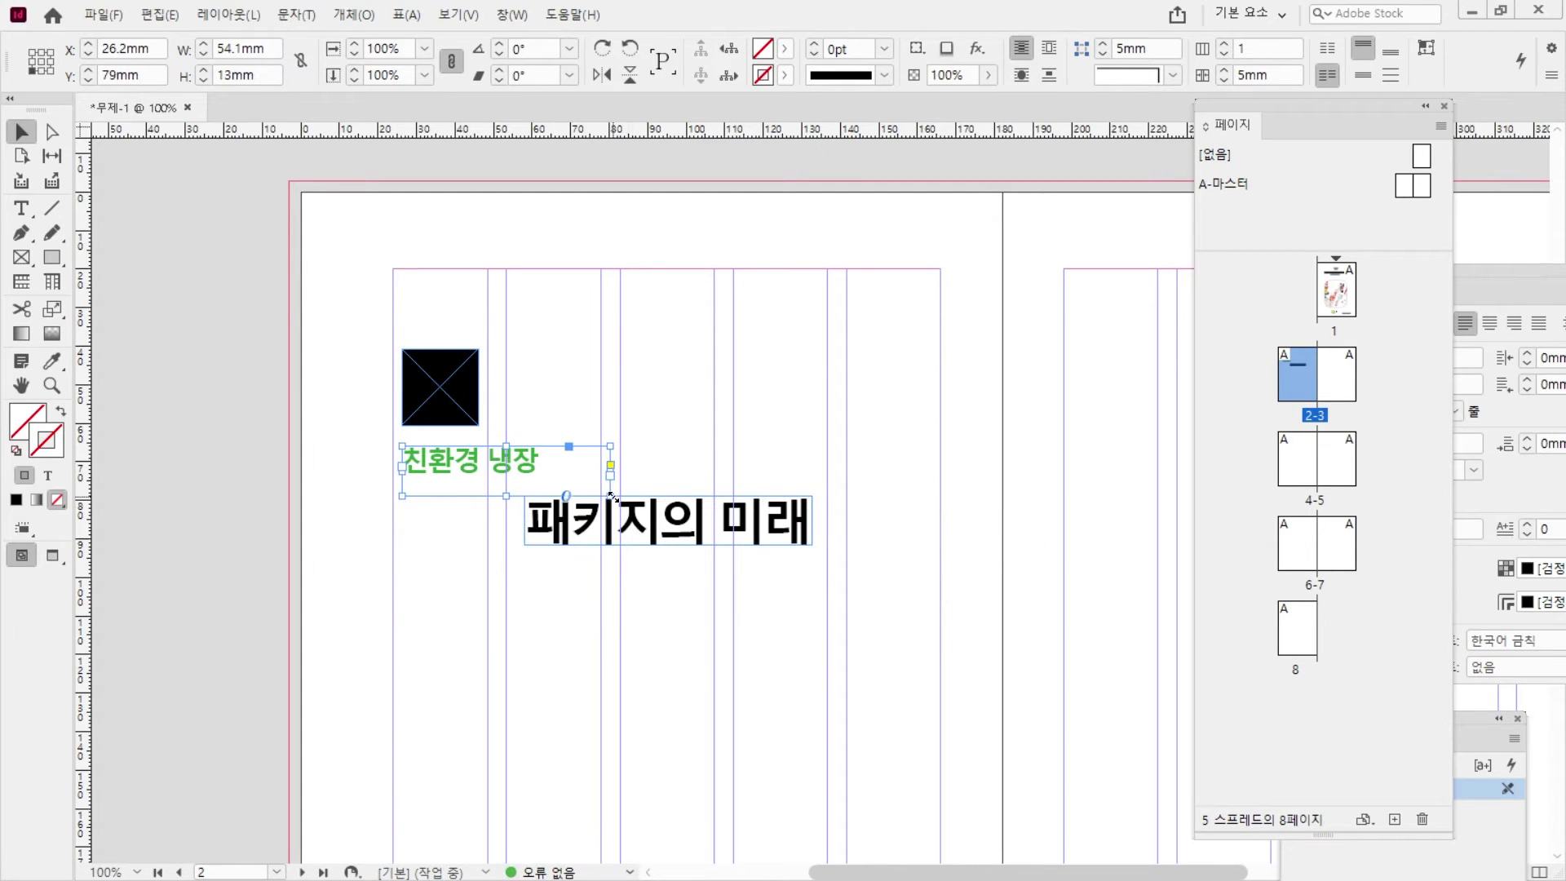
{"action": "double_click", "coordinate": [611, 496]}
{"action": "left_click", "coordinate": [595, 403]}
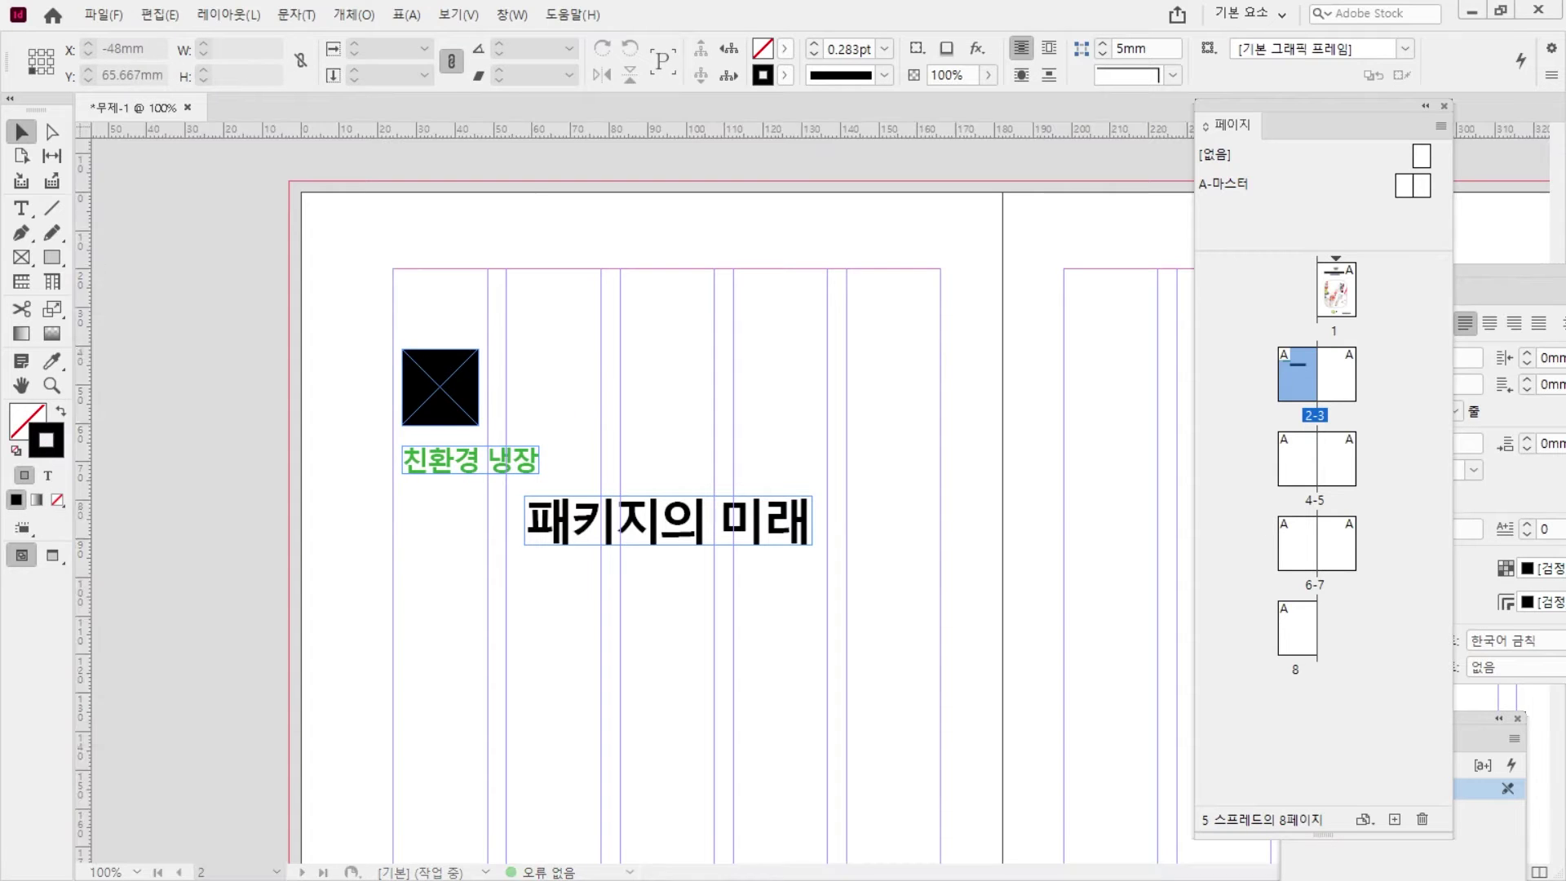
- Switch to the exam PDF in Acrobat Reader, check the 친환경 냉장 title's and picture's left offset, and return to InDesign
{"action": "key", "text": "alt+Tab"}
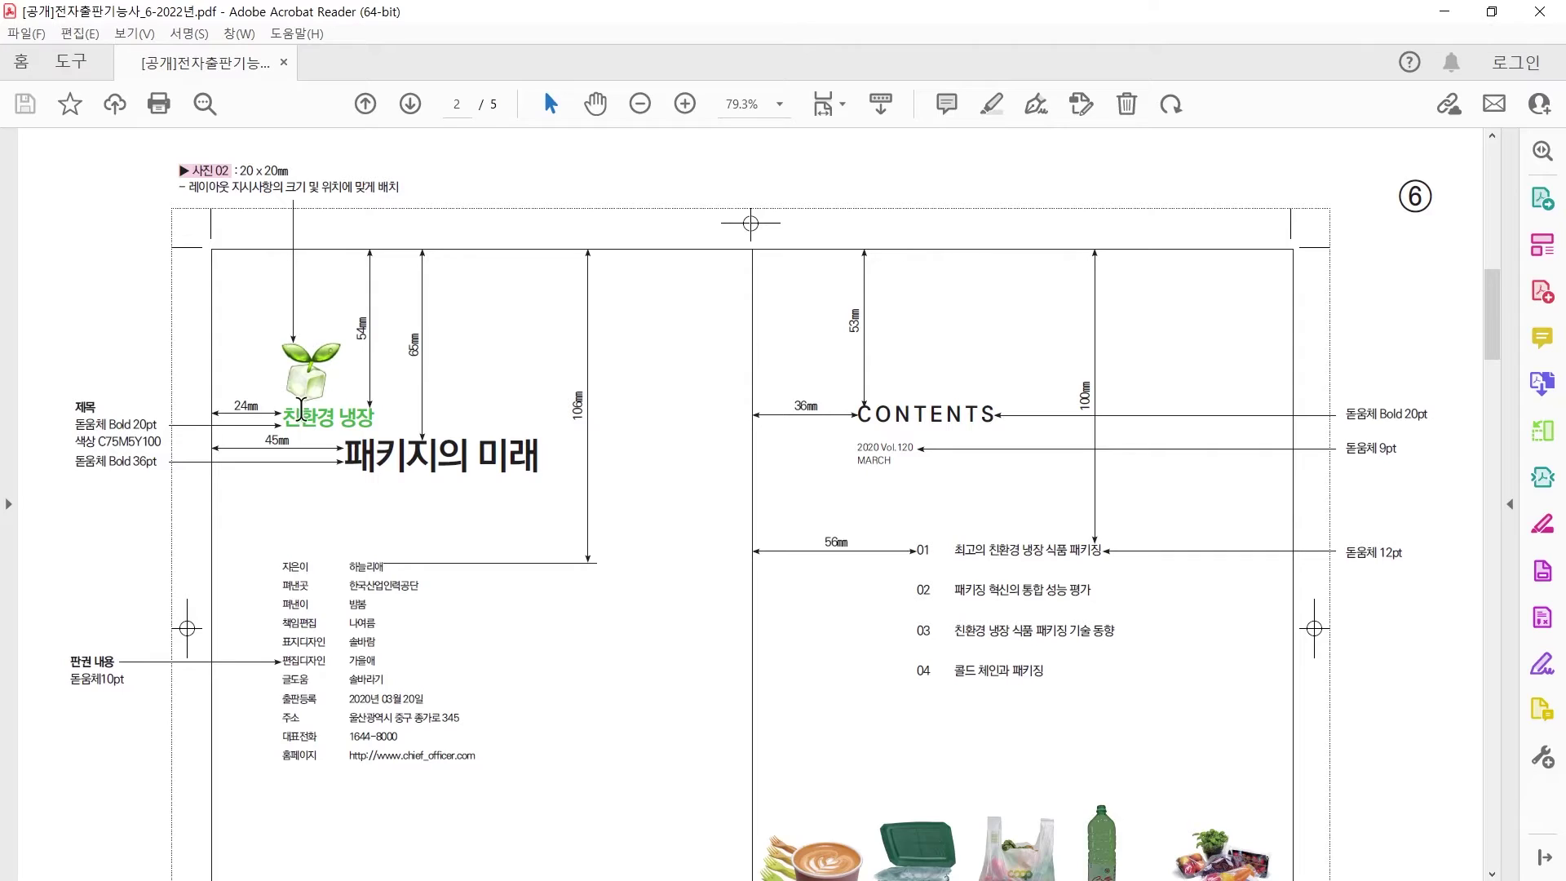
{"action": "left_click_drag", "start_coordinate": [282, 417], "coordinate": [377, 419]}
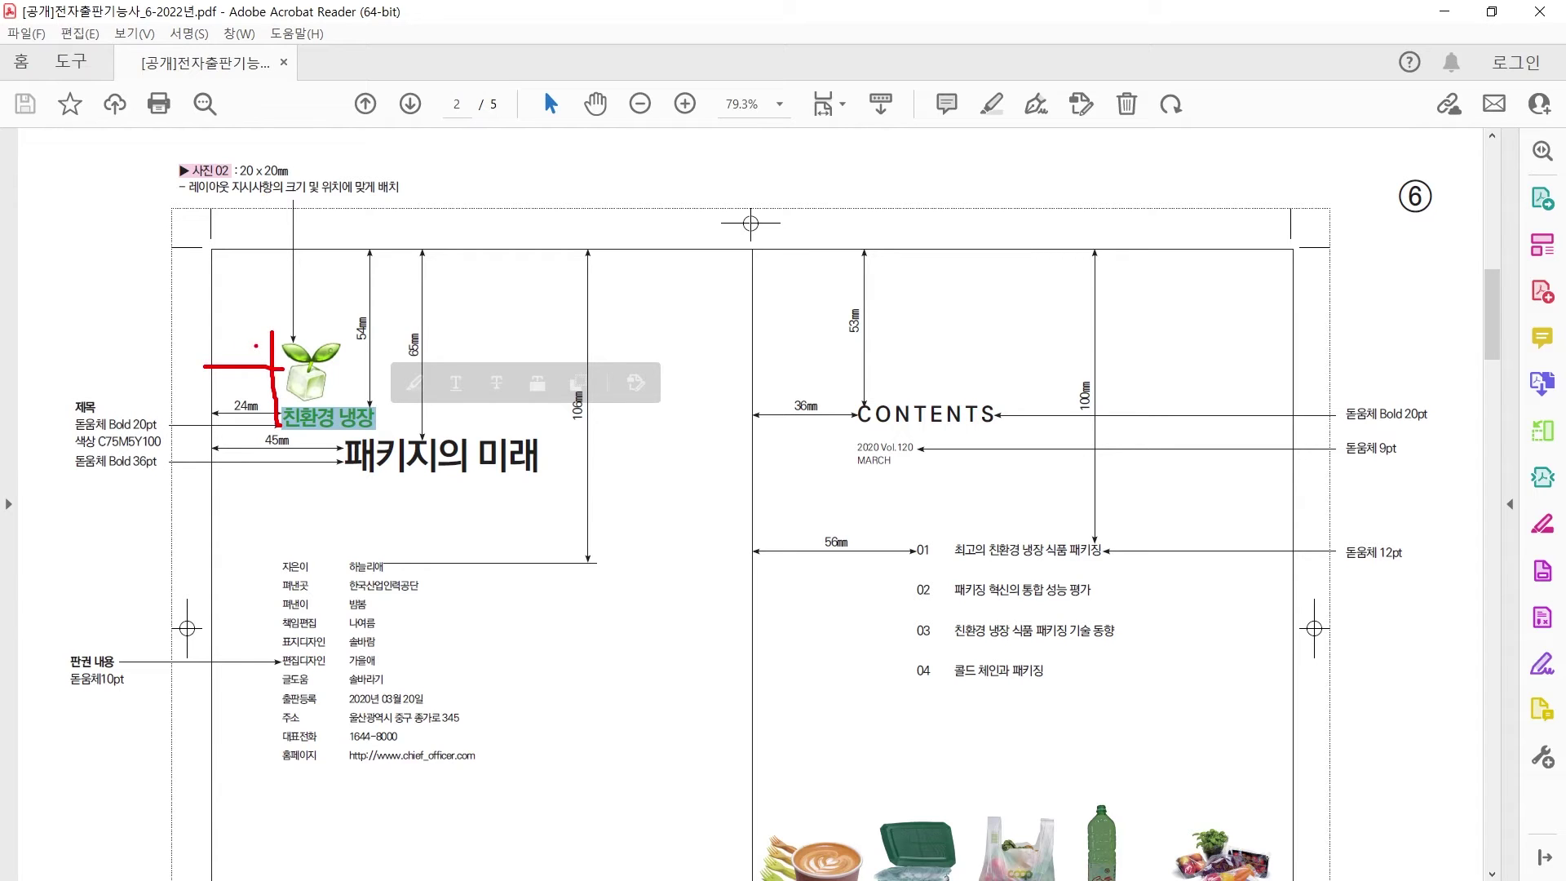
{"action": "key", "text": "Escape"}
{"action": "double_click", "coordinate": [492, 13]}
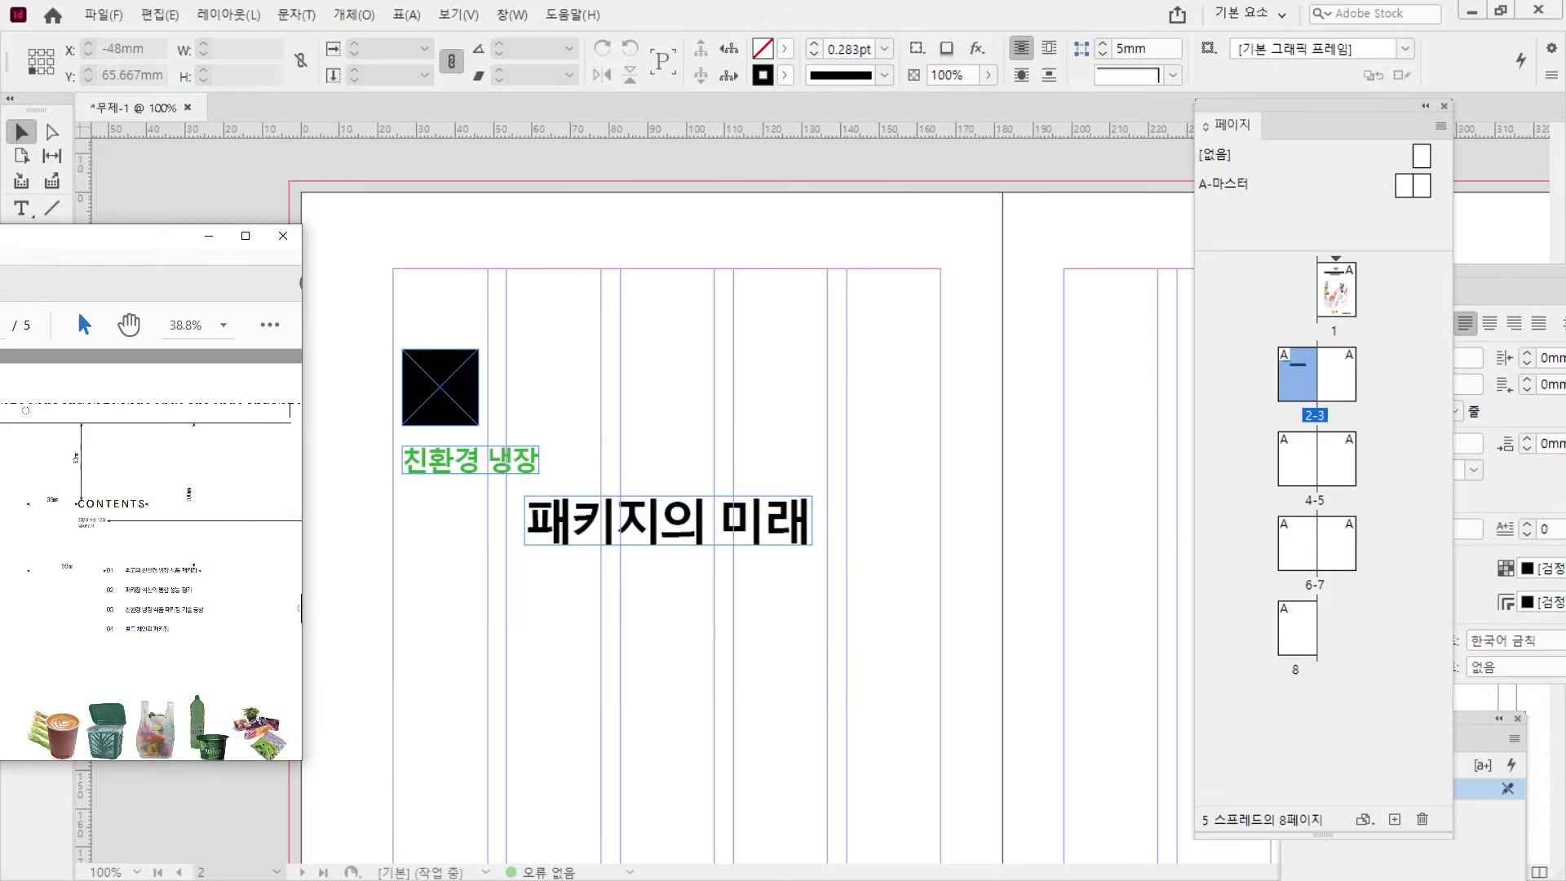
{"action": "left_click", "coordinate": [436, 328]}
- Set the black picture frame's X position to 24 mm, measured from its upper-left corner
{"action": "left_click", "coordinate": [437, 358]}
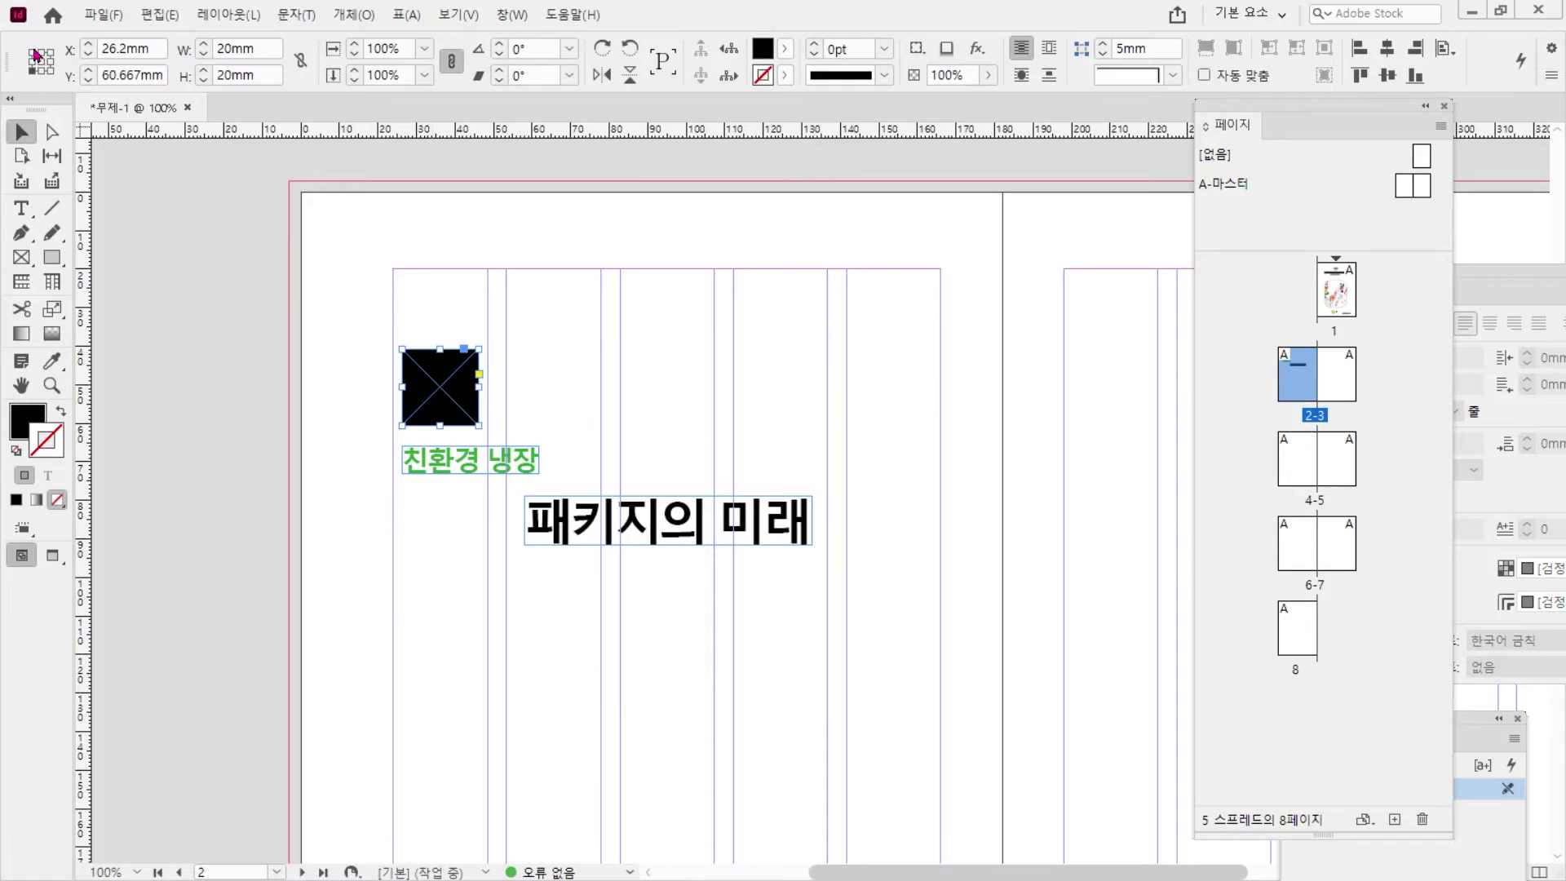
{"action": "triple_click", "coordinate": [124, 49]}
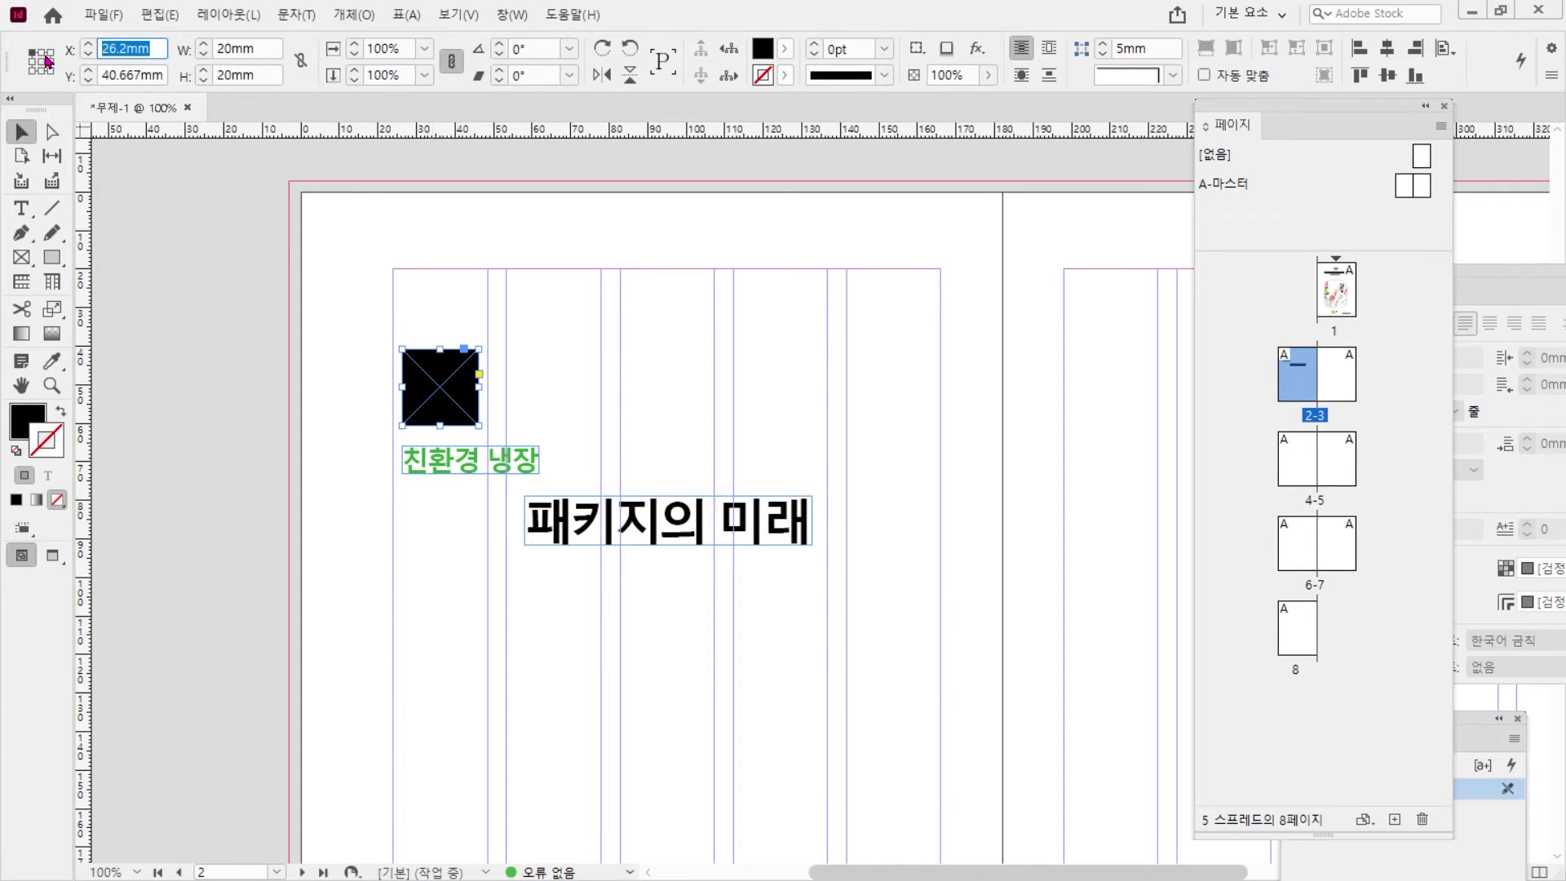
{"action": "type", "text": "24"}
{"action": "key", "text": "Return"}
- Select the 친환경 냉장 title frame for repositioning
{"action": "left_click", "coordinate": [485, 474]}
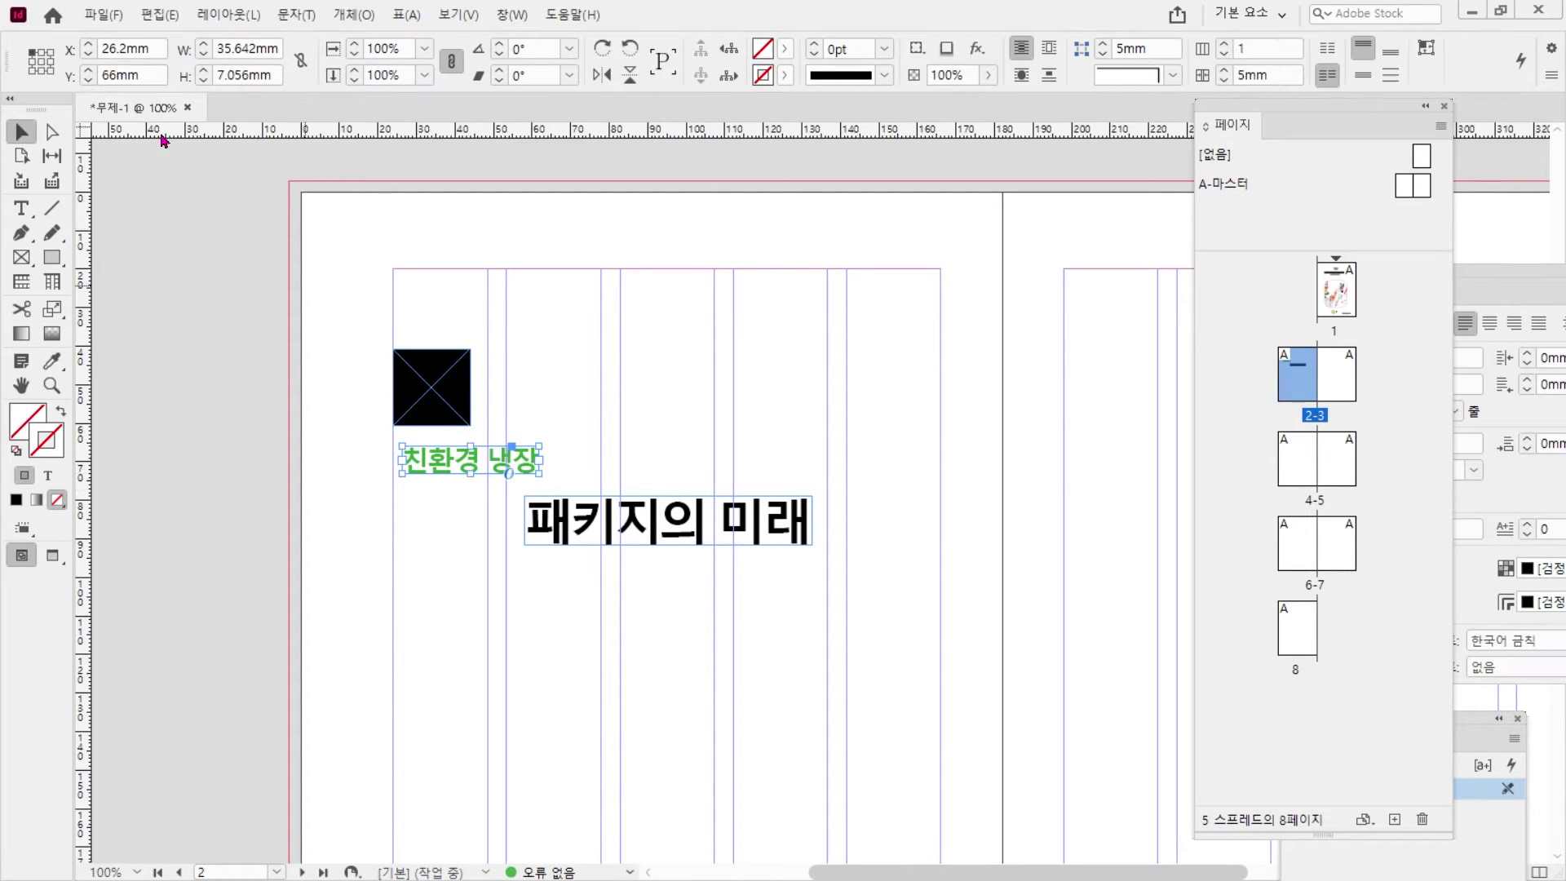
- Place the green "친환경 냉장" text at X 24 mm, Y 54 mm, and move the black square directly above it to Y 34 mm
{"action": "triple_click", "coordinate": [125, 49]}
{"action": "type", "text": "24"}
{"action": "key", "text": "Return"}
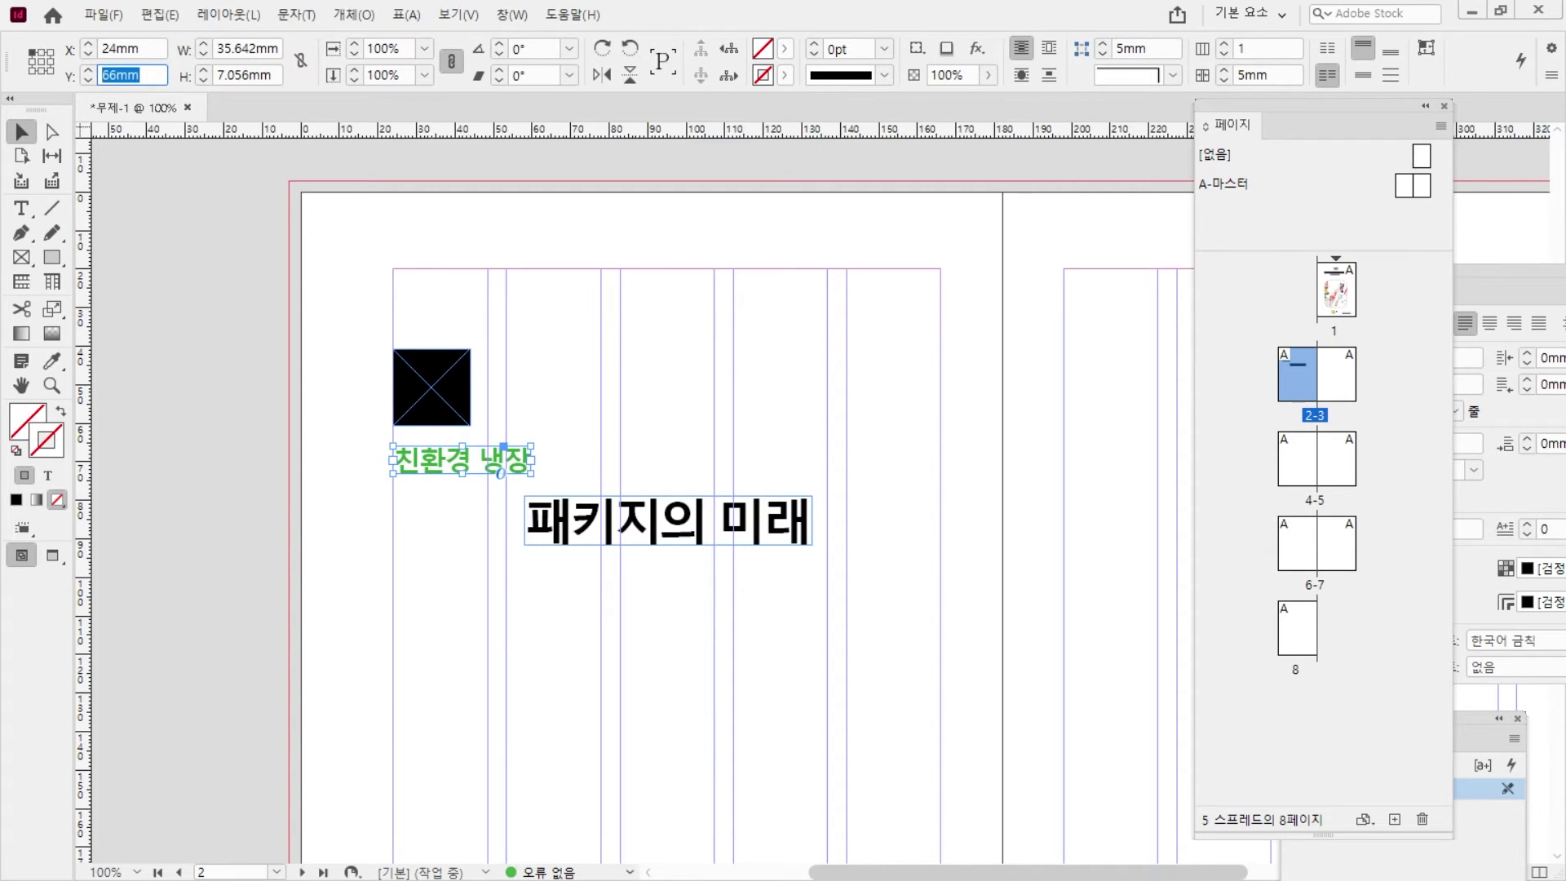
{"action": "type", "text": "54"}
{"action": "key", "text": "Return"}
{"action": "left_click_drag", "start_coordinate": [435, 379], "coordinate": [435, 352]}
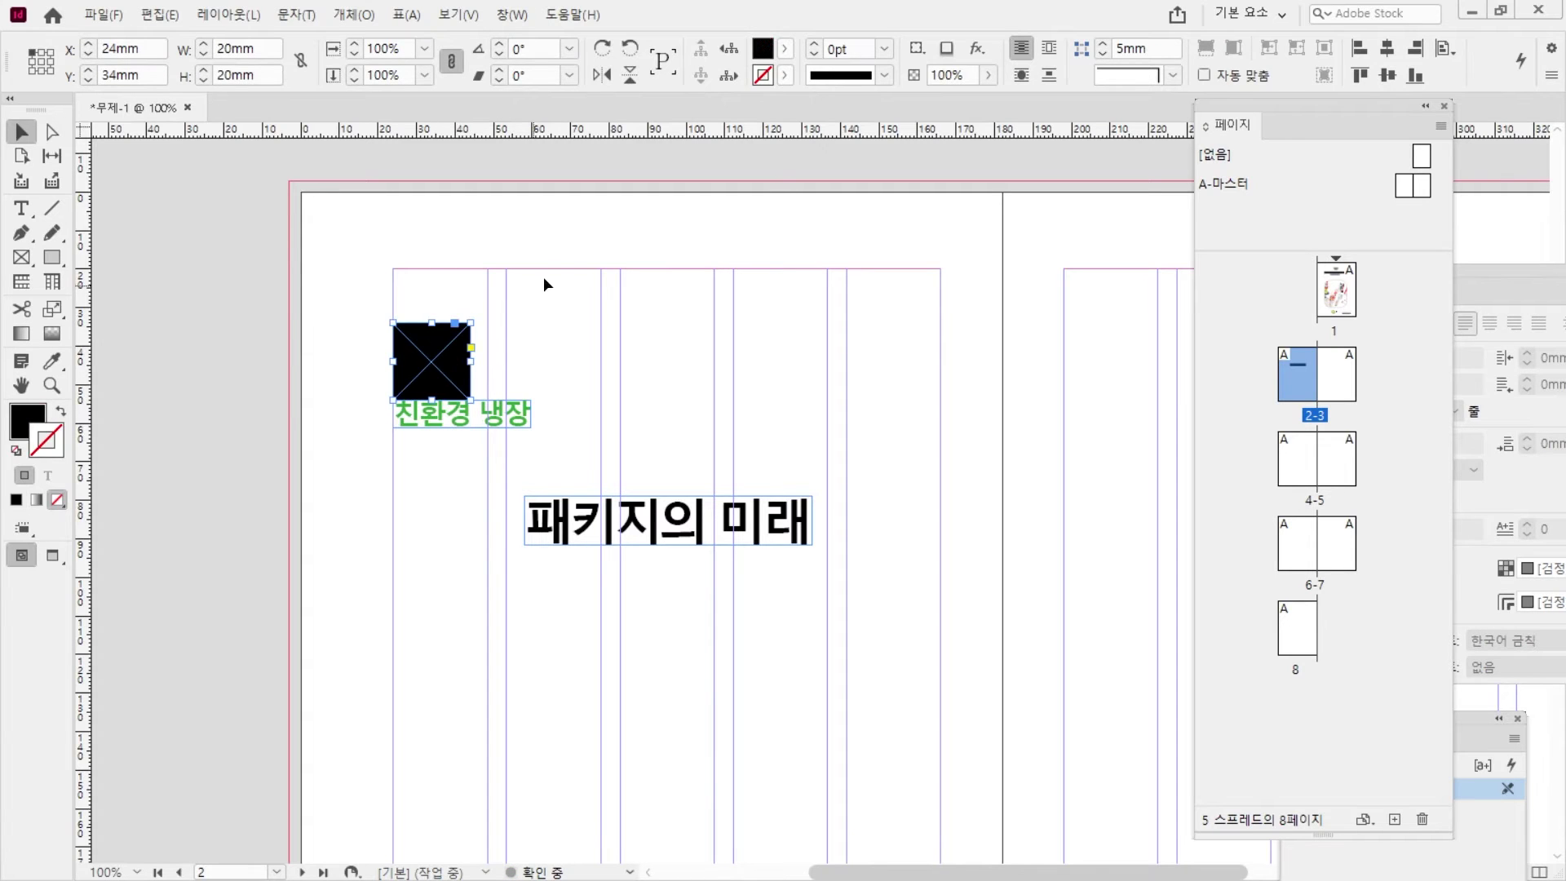
{"action": "left_click", "coordinate": [555, 271]}
{"action": "left_click", "coordinate": [596, 529]}
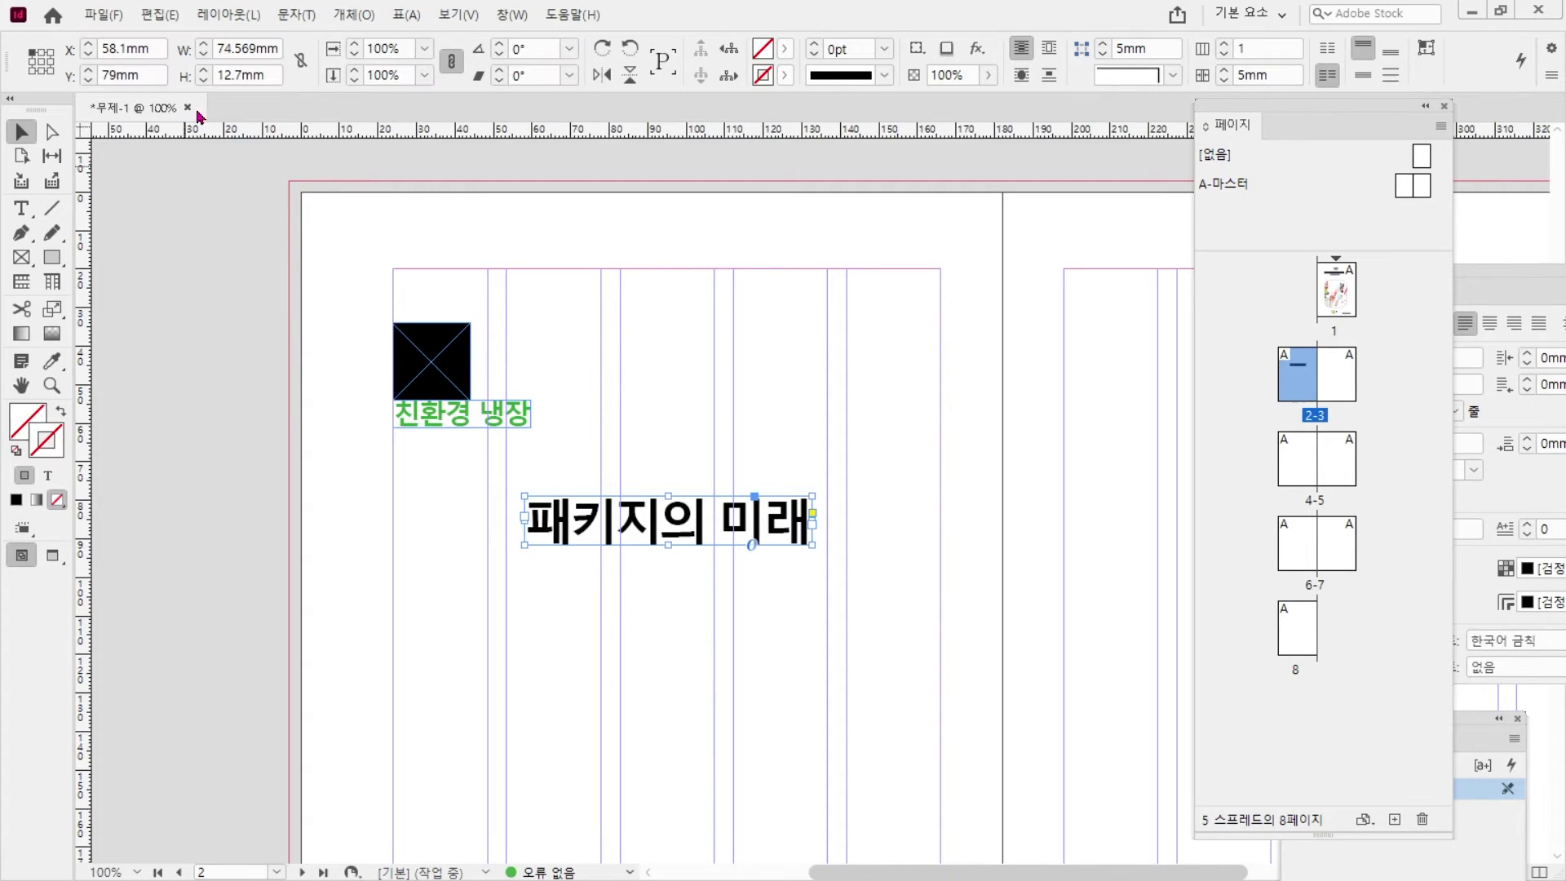
{"action": "triple_click", "coordinate": [131, 48]}
{"action": "type", "text": "65"}
{"action": "key", "text": "Return"}
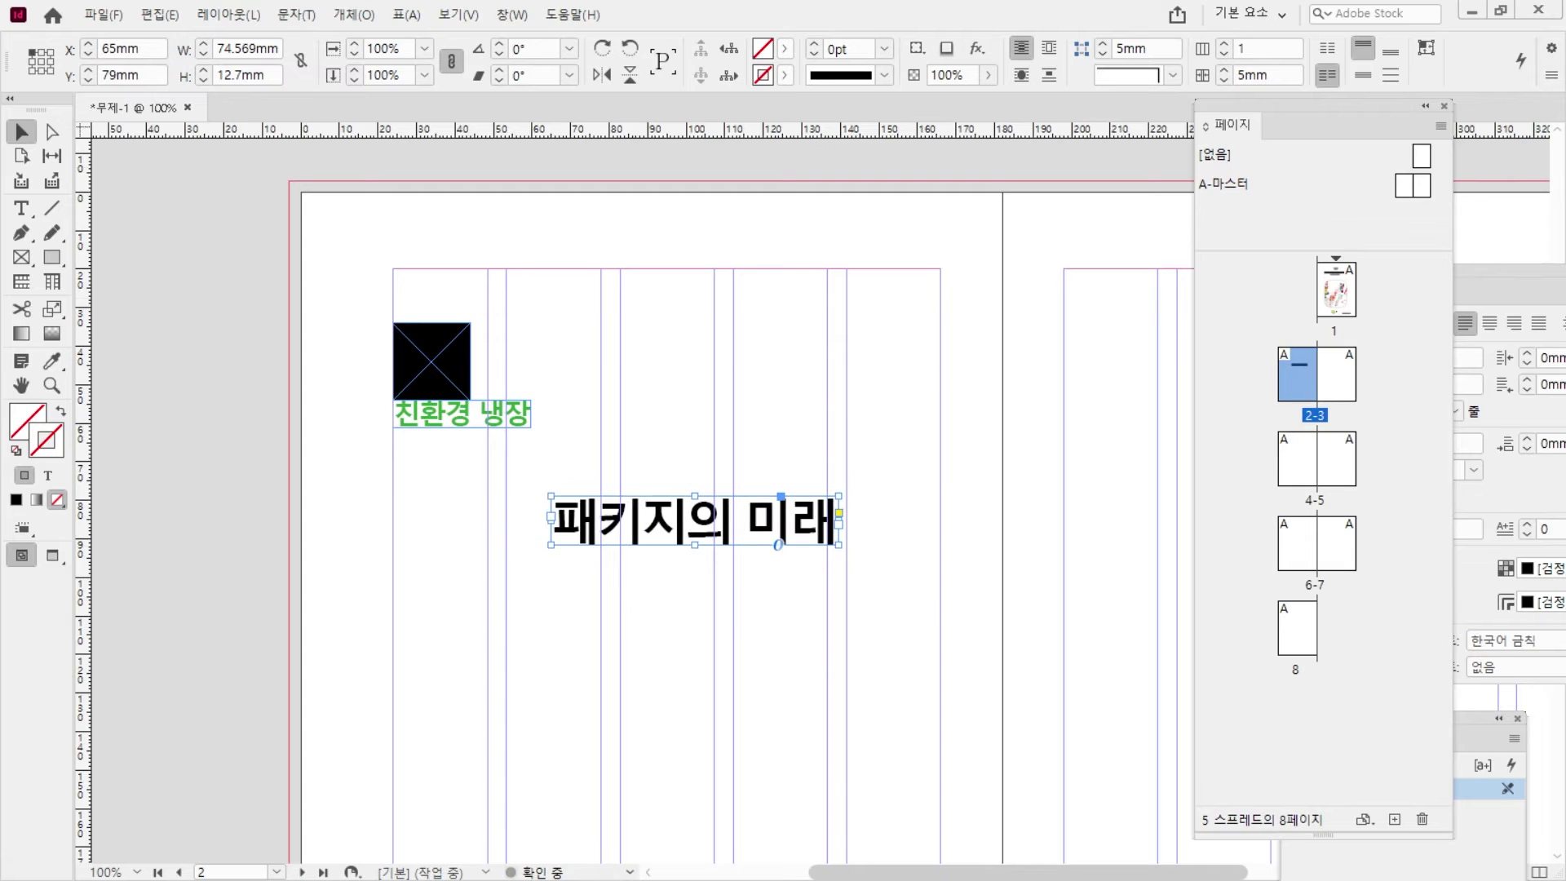
{"action": "triple_click", "coordinate": [130, 74]}
{"action": "type", "text": "45"}
{"action": "key", "text": "ctrl+z"}
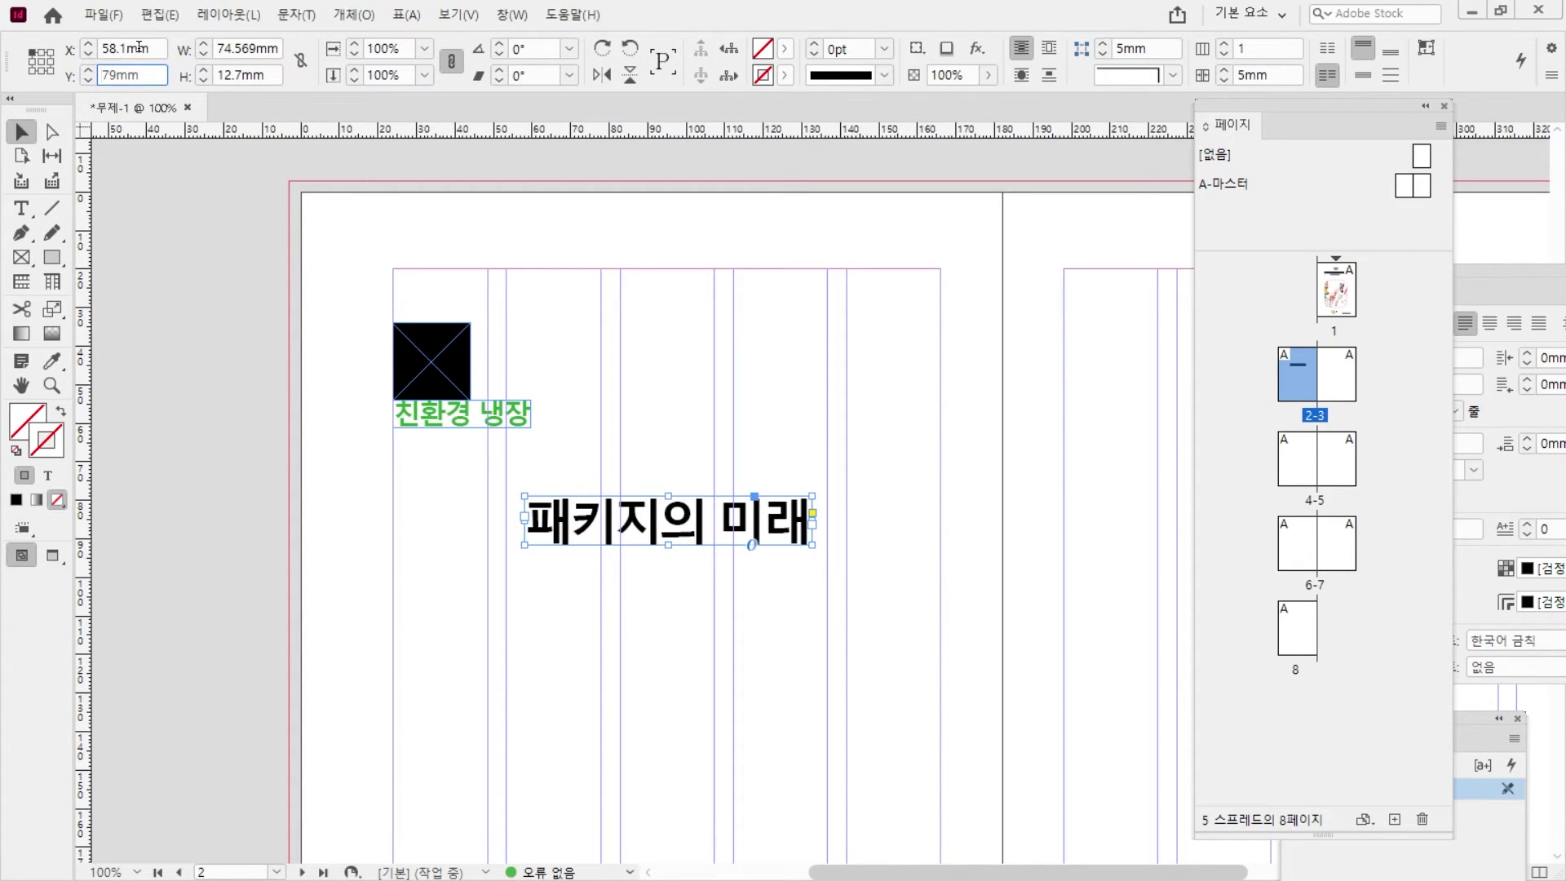
- Position the black "패키지의 미래" title at X 45 mm, Y 65 mm, and deselect it
{"action": "key", "text": "shift+Tab"}
{"action": "type", "text": "45"}
{"action": "key", "text": "Tab"}
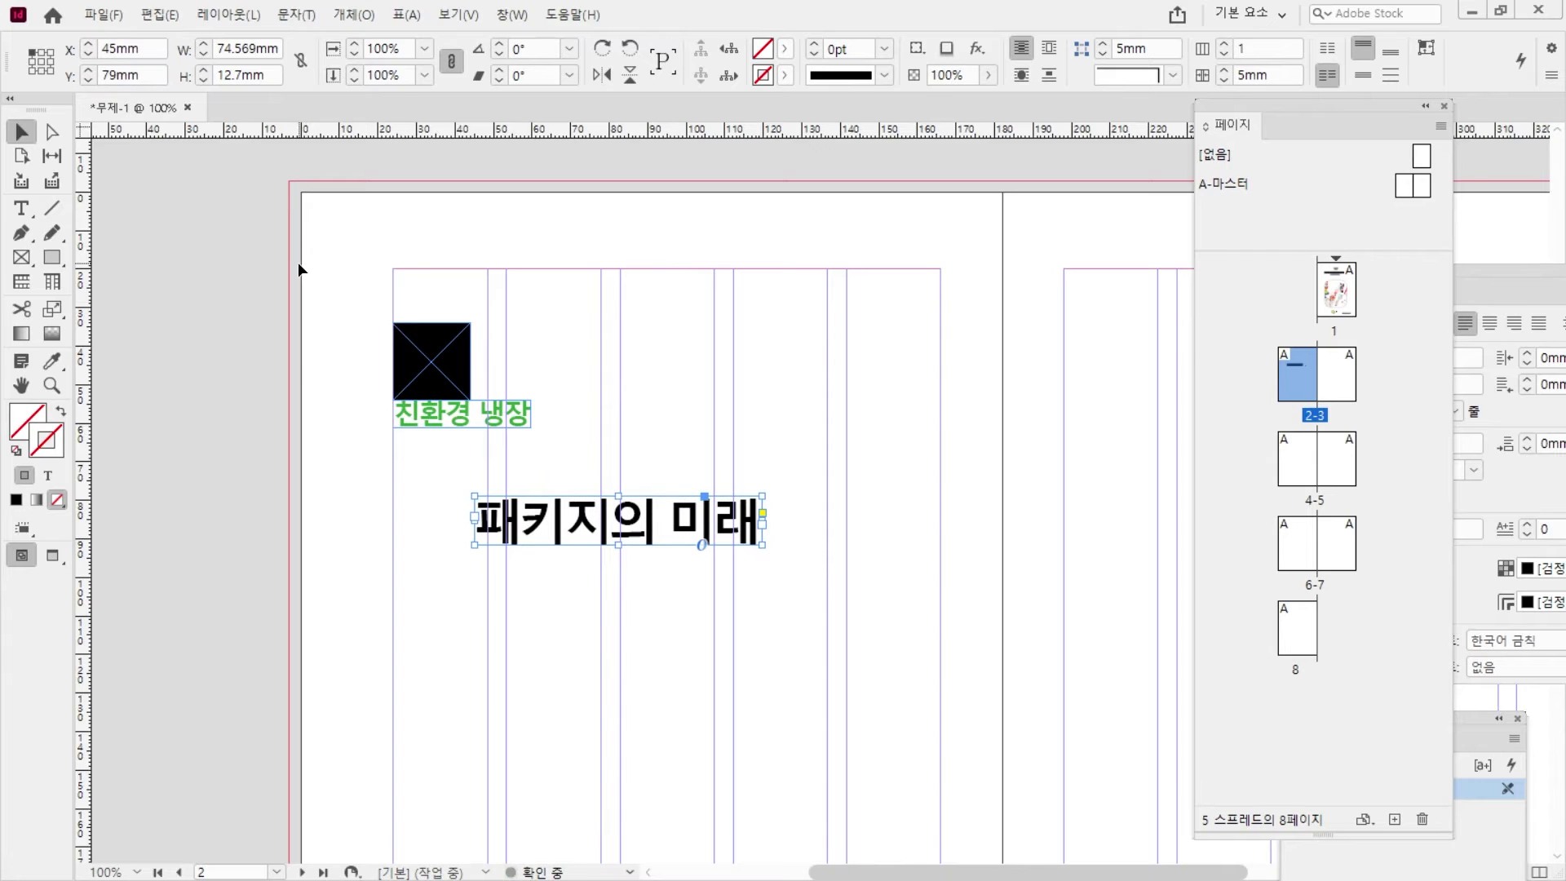
{"action": "type", "text": "65"}
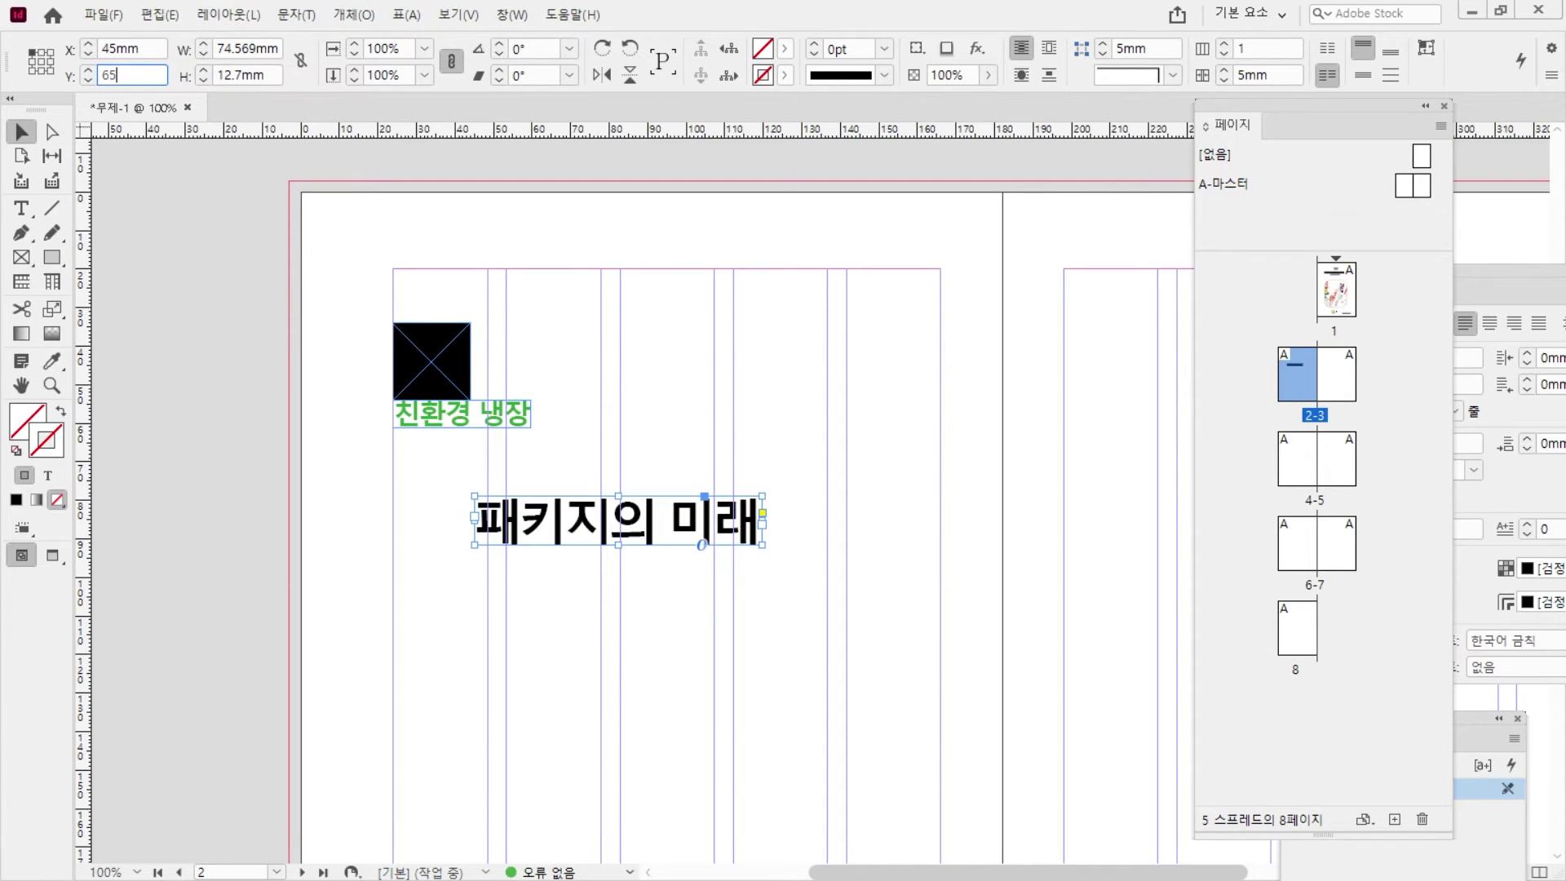
{"action": "key", "text": "Return"}
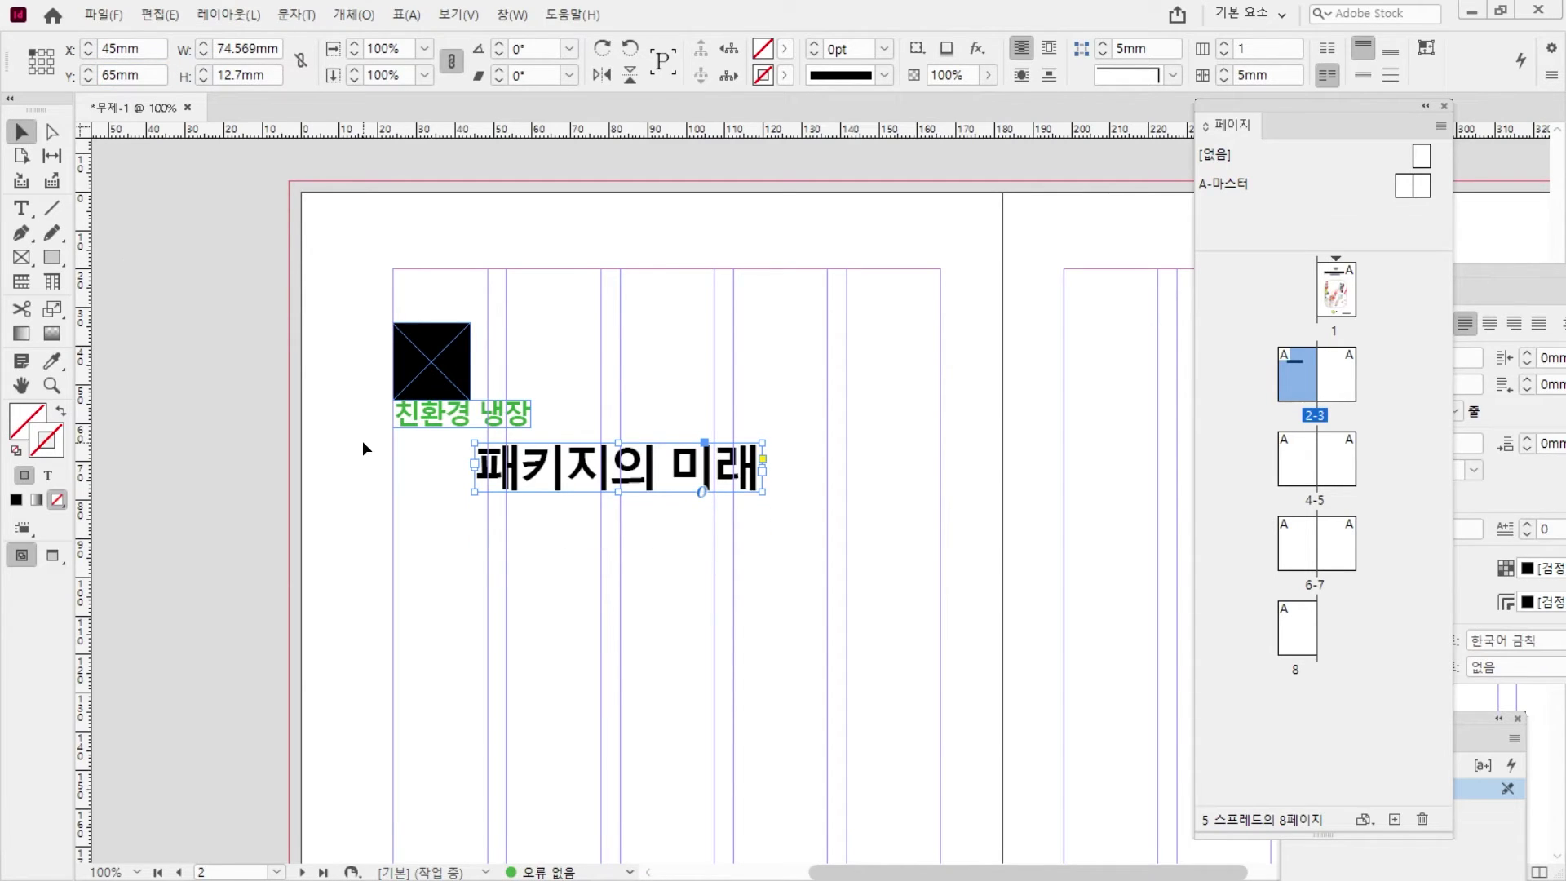
{"action": "left_click", "coordinate": [620, 609]}
- Remove the black square's fill and place the leaf image 사진02.png into that frame
{"action": "left_click", "coordinate": [461, 370]}
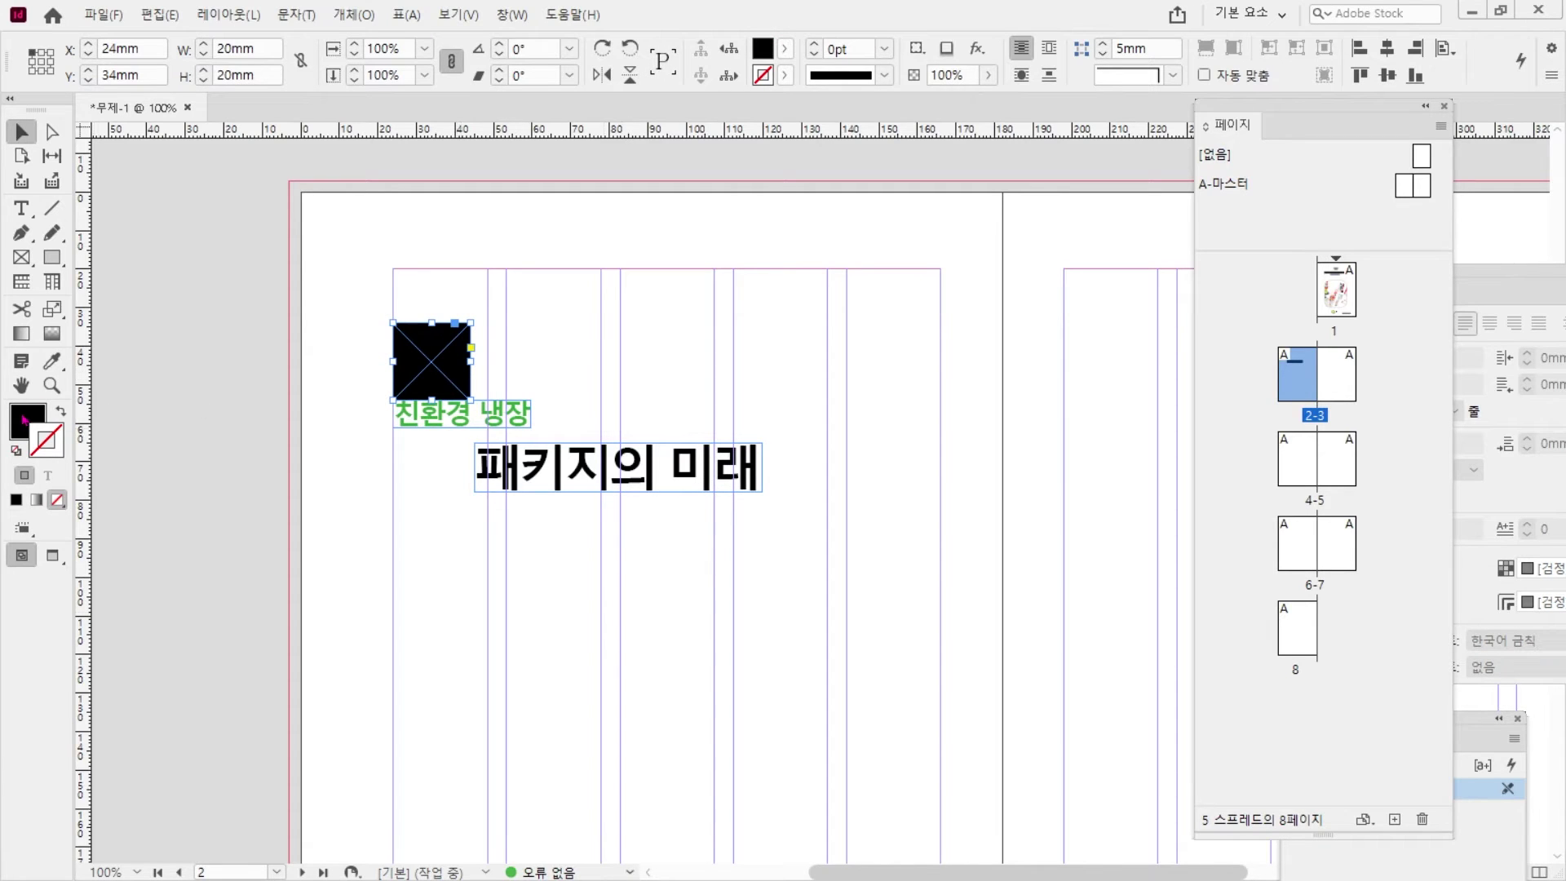
{"action": "left_click", "coordinate": [57, 500]}
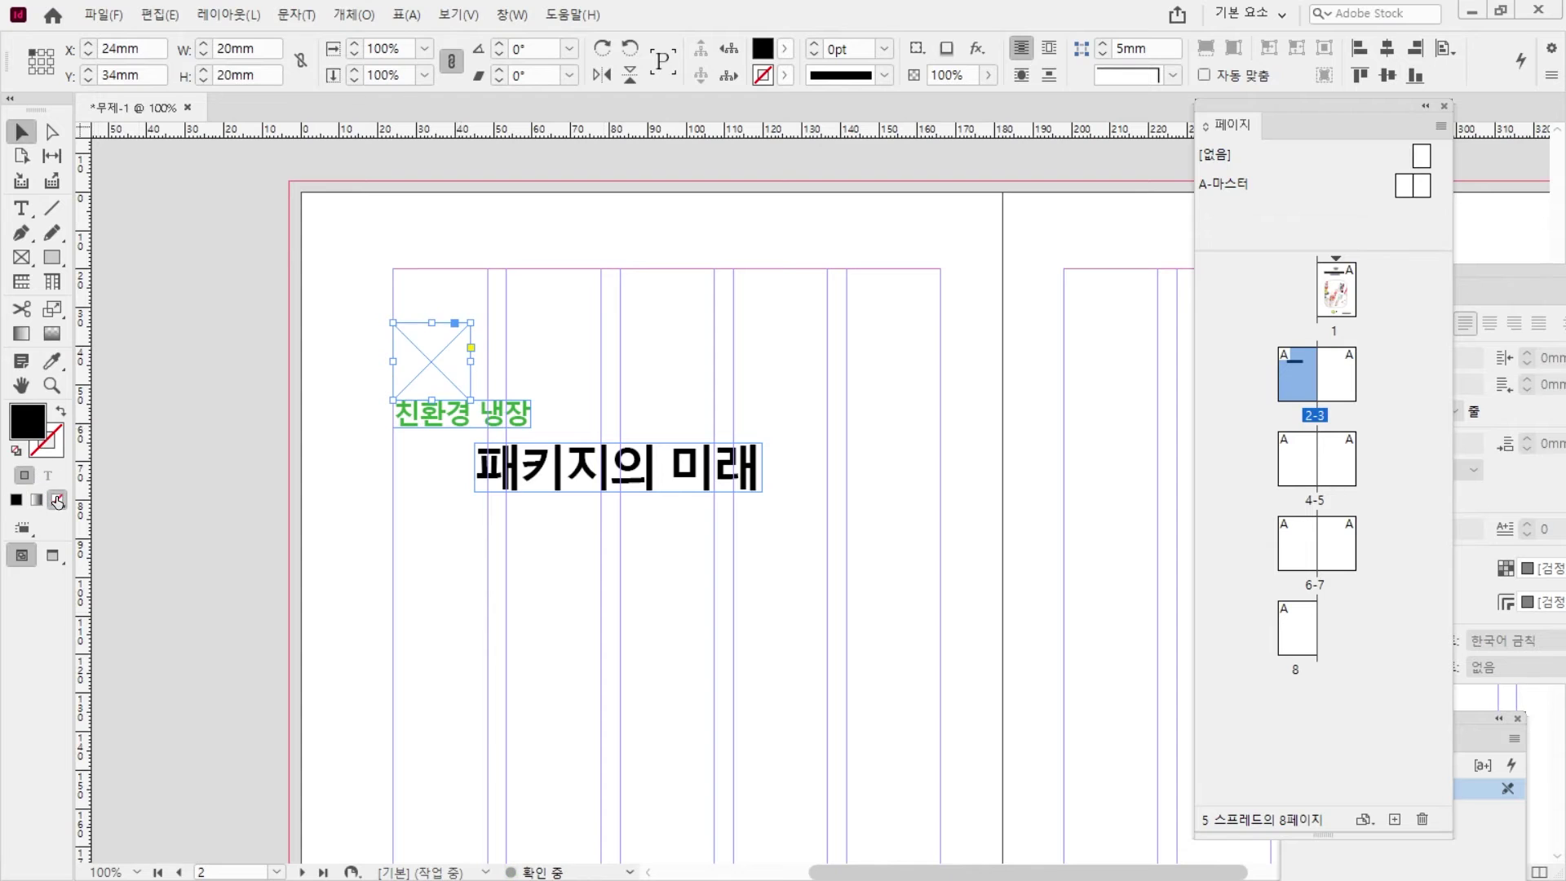
{"action": "left_click", "coordinate": [104, 15]}
{"action": "left_click", "coordinate": [135, 277]}
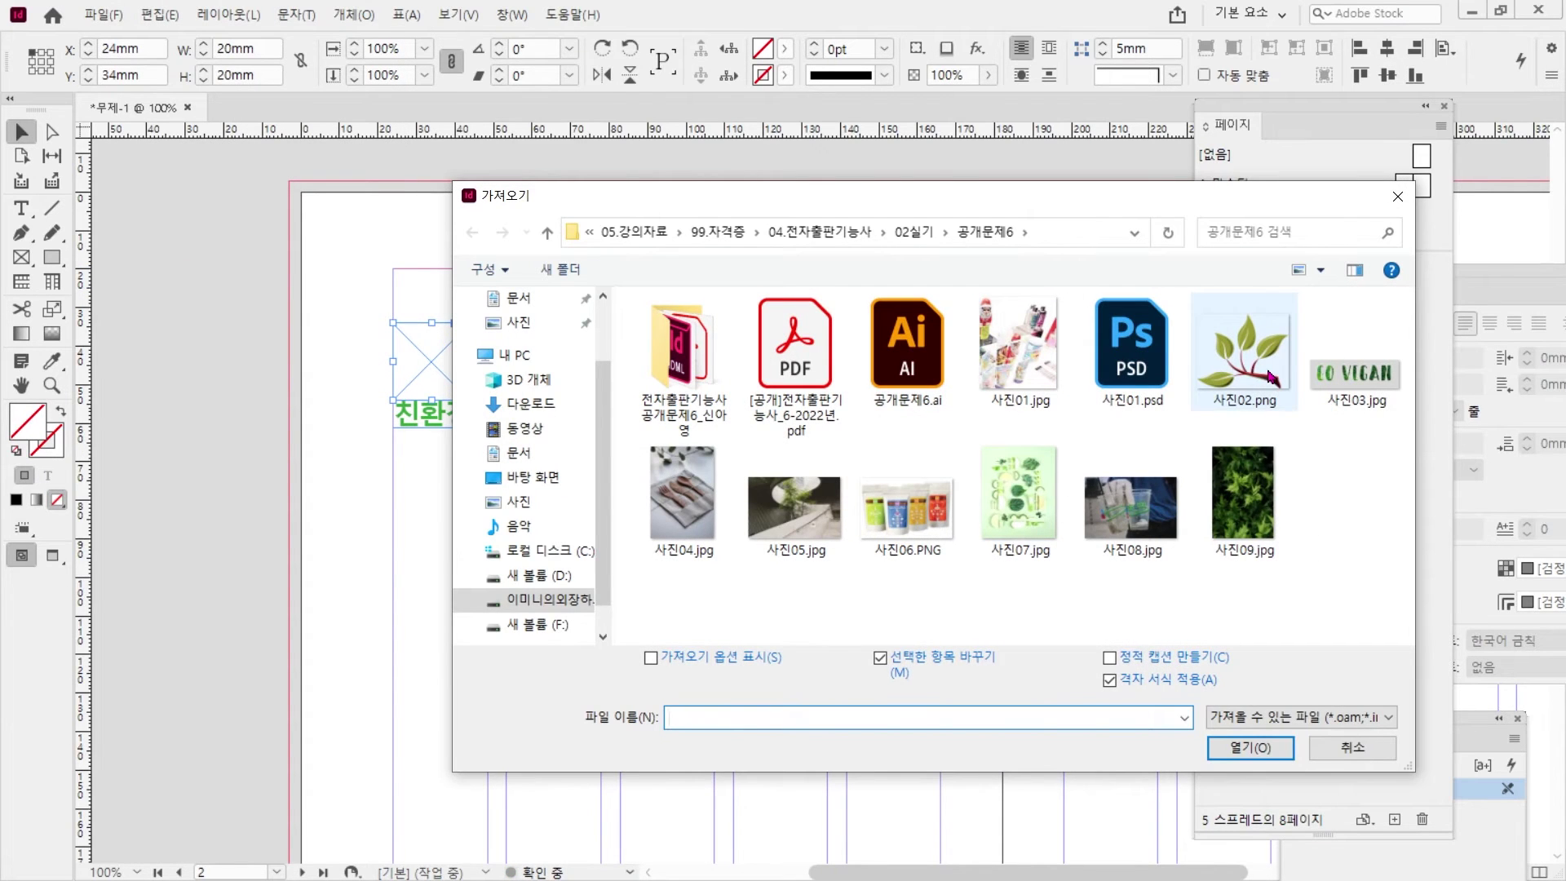
{"action": "double_click", "coordinate": [1271, 377]}
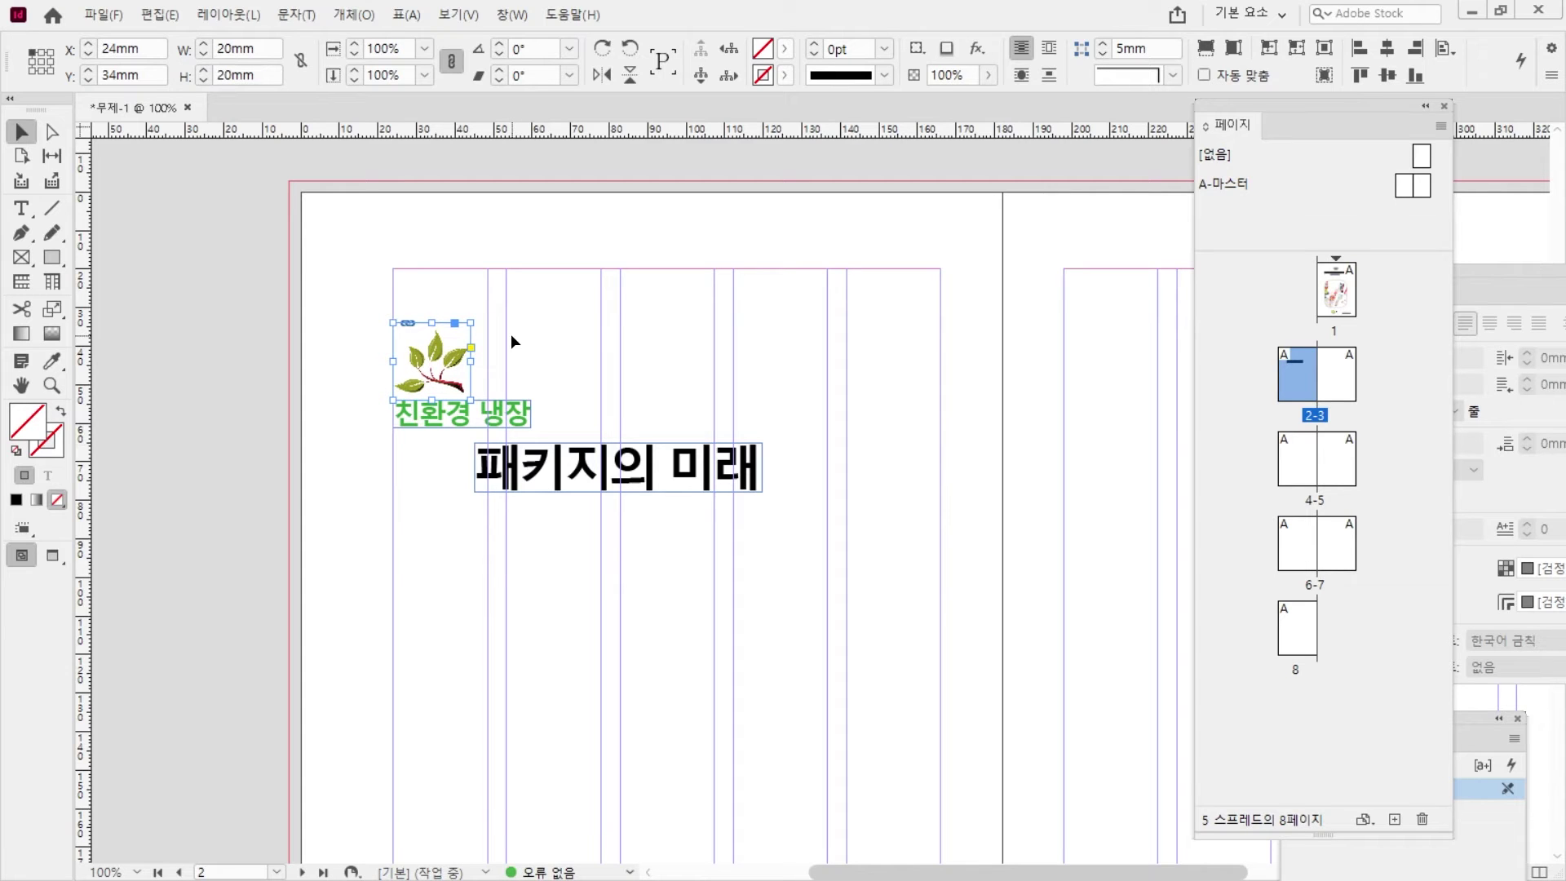
{"action": "left_click", "coordinate": [512, 341]}
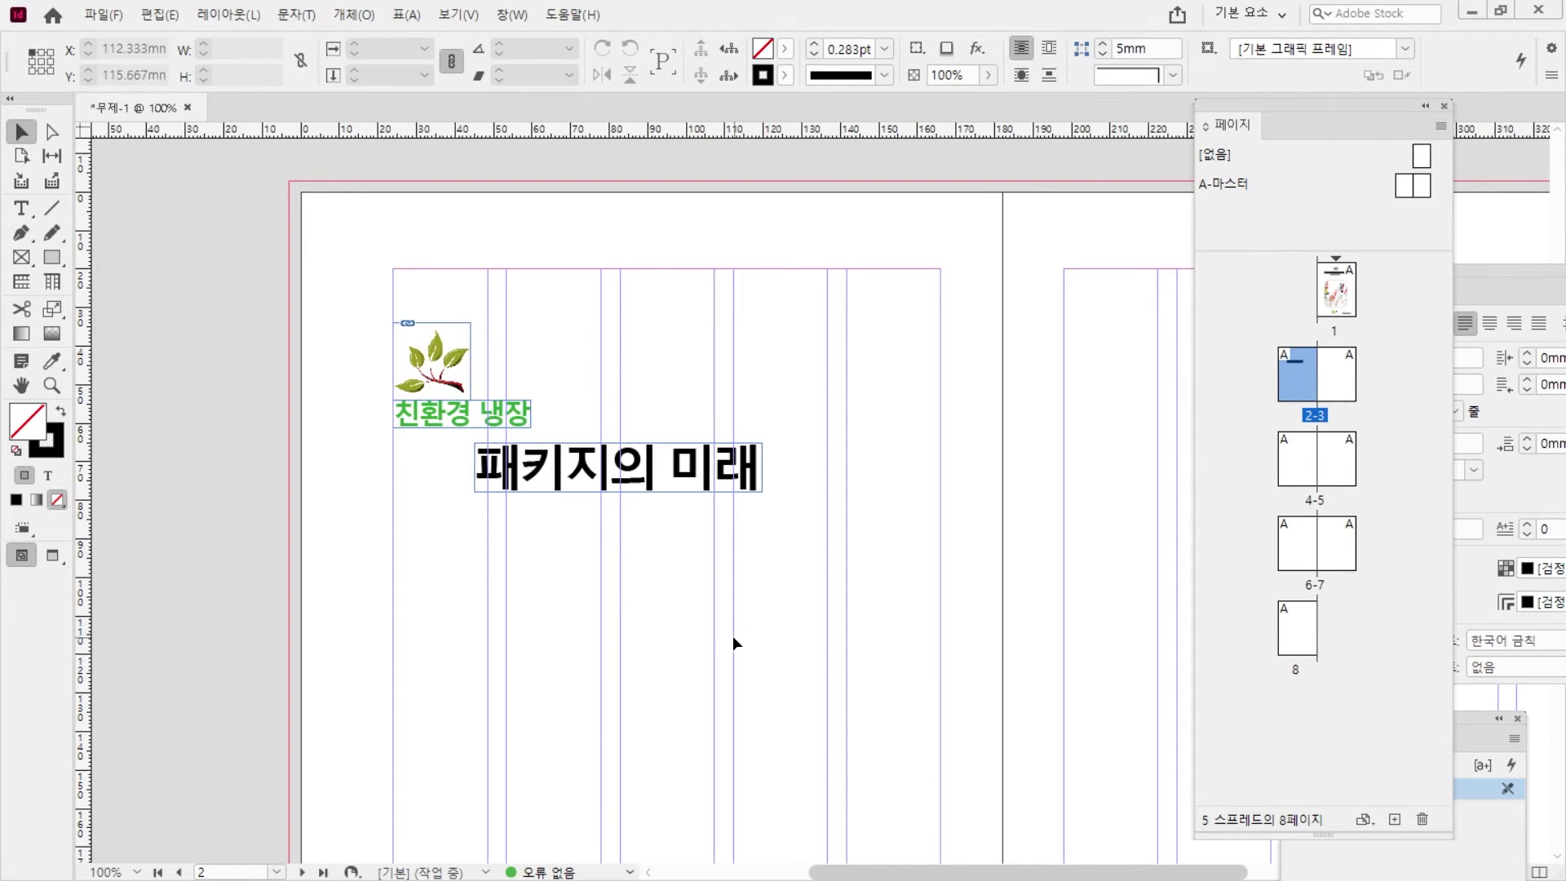
- Create an empty text frame about 92 mm wide and 109 mm high below the "패키지의 미래" title
{"action": "left_click", "coordinate": [21, 208]}
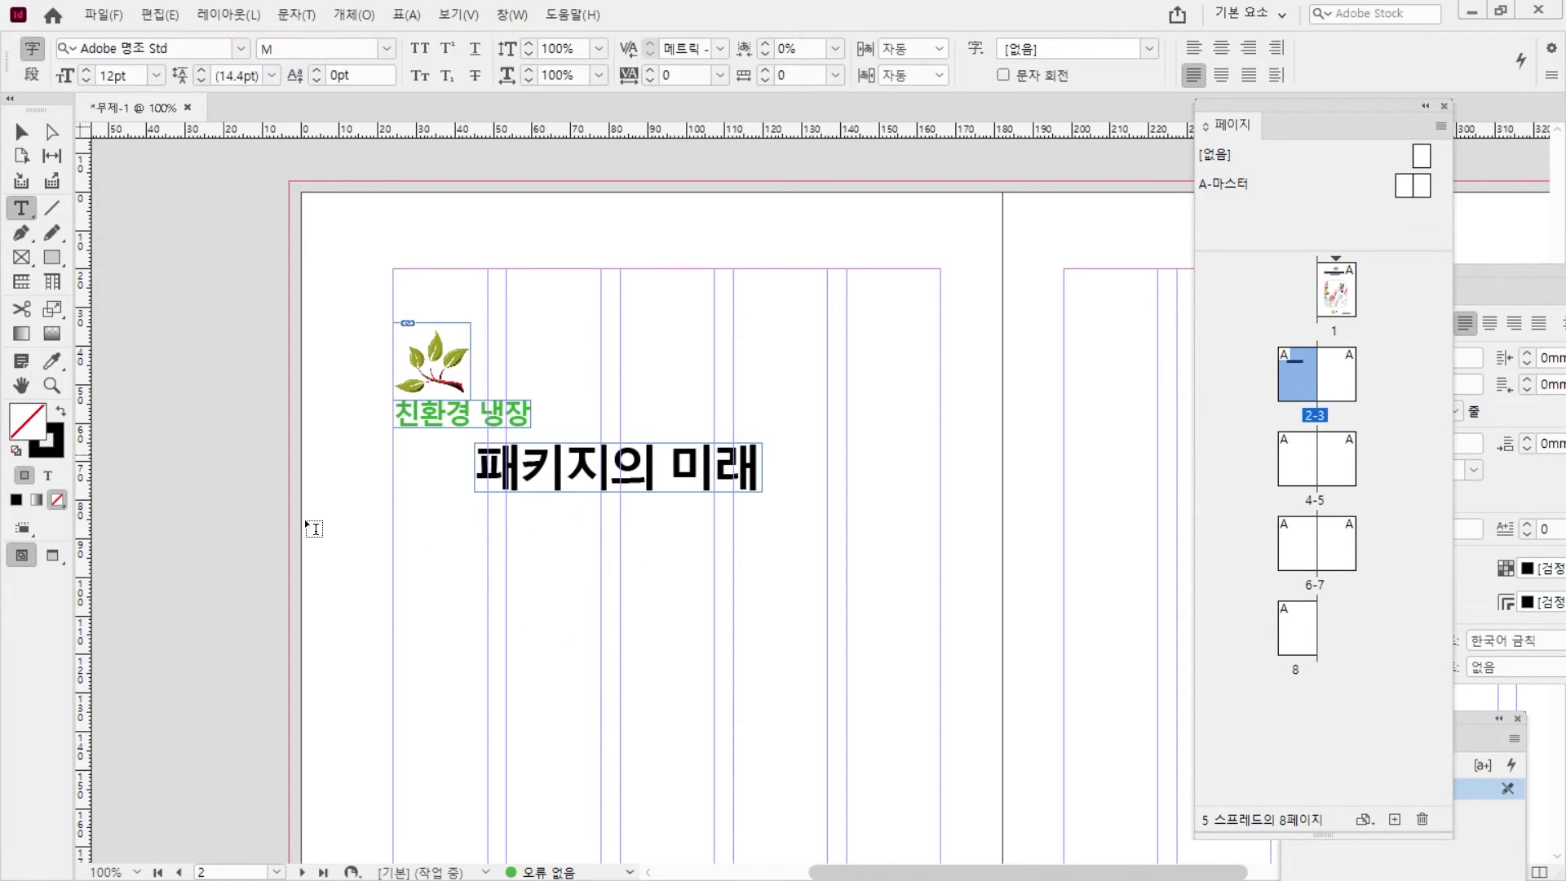
{"action": "scroll", "coordinate": [464, 453], "scroll_direction": "down", "scroll_amount": 3}
{"action": "left_click_drag", "start_coordinate": [472, 404], "coordinate": [827, 823]}
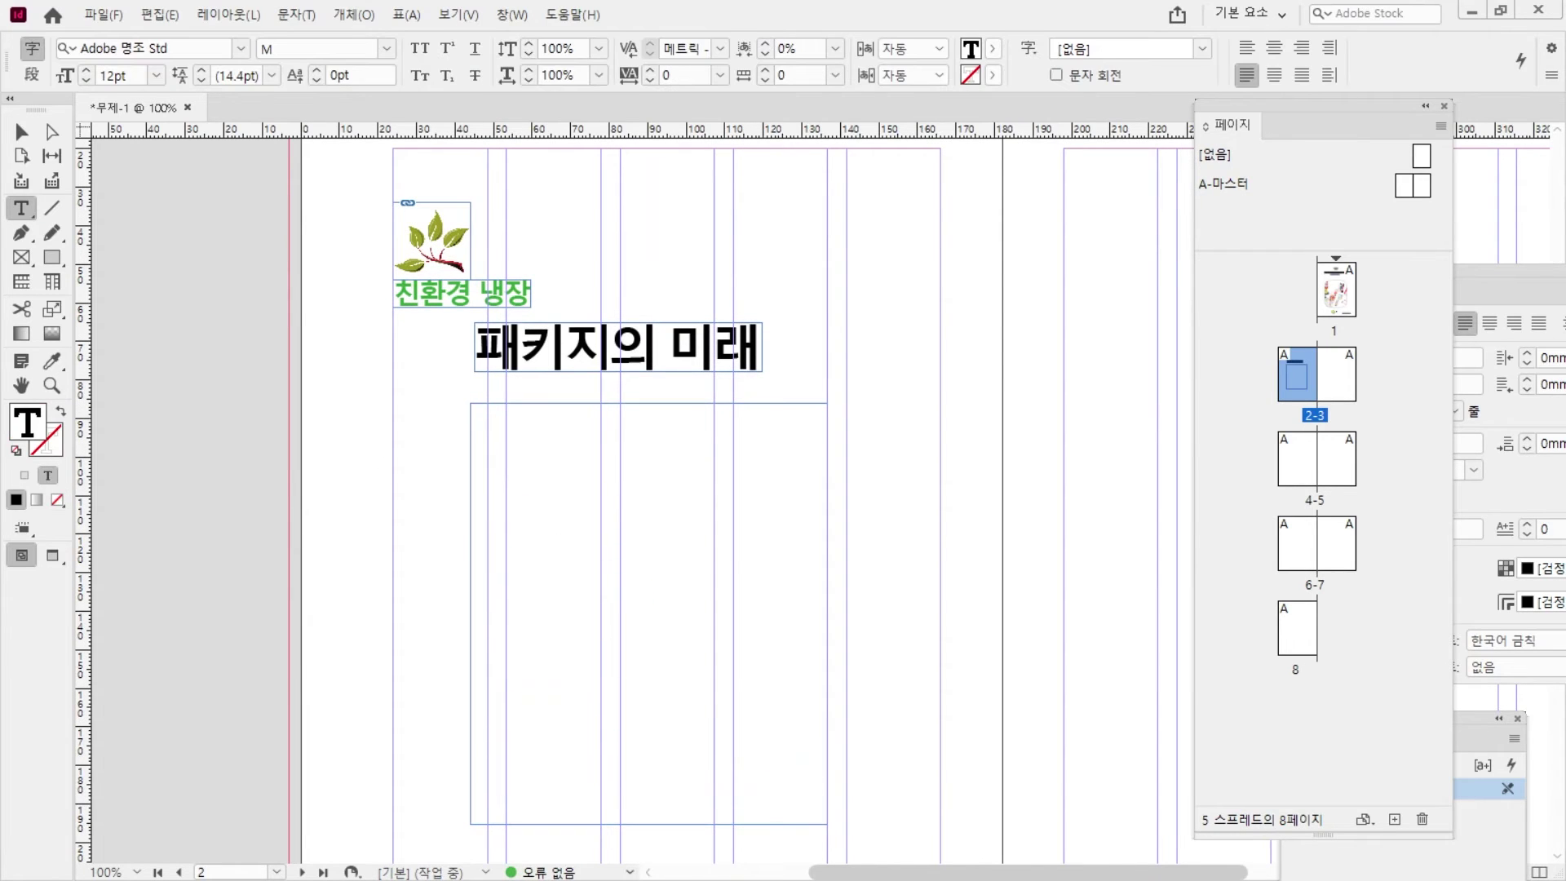
- Copy the publication credits from 지은이 through 홈페이지 in the 공개문제6.hwp document and paste them into the new text frame
{"action": "key", "text": "alt+Tab"}
{"action": "scroll", "coordinate": [937, 717], "scroll_direction": "down", "scroll_amount": 5}
{"action": "left_click_drag", "start_coordinate": [856, 739], "coordinate": [461, 416]}
{"action": "key", "text": "ctrl+c"}
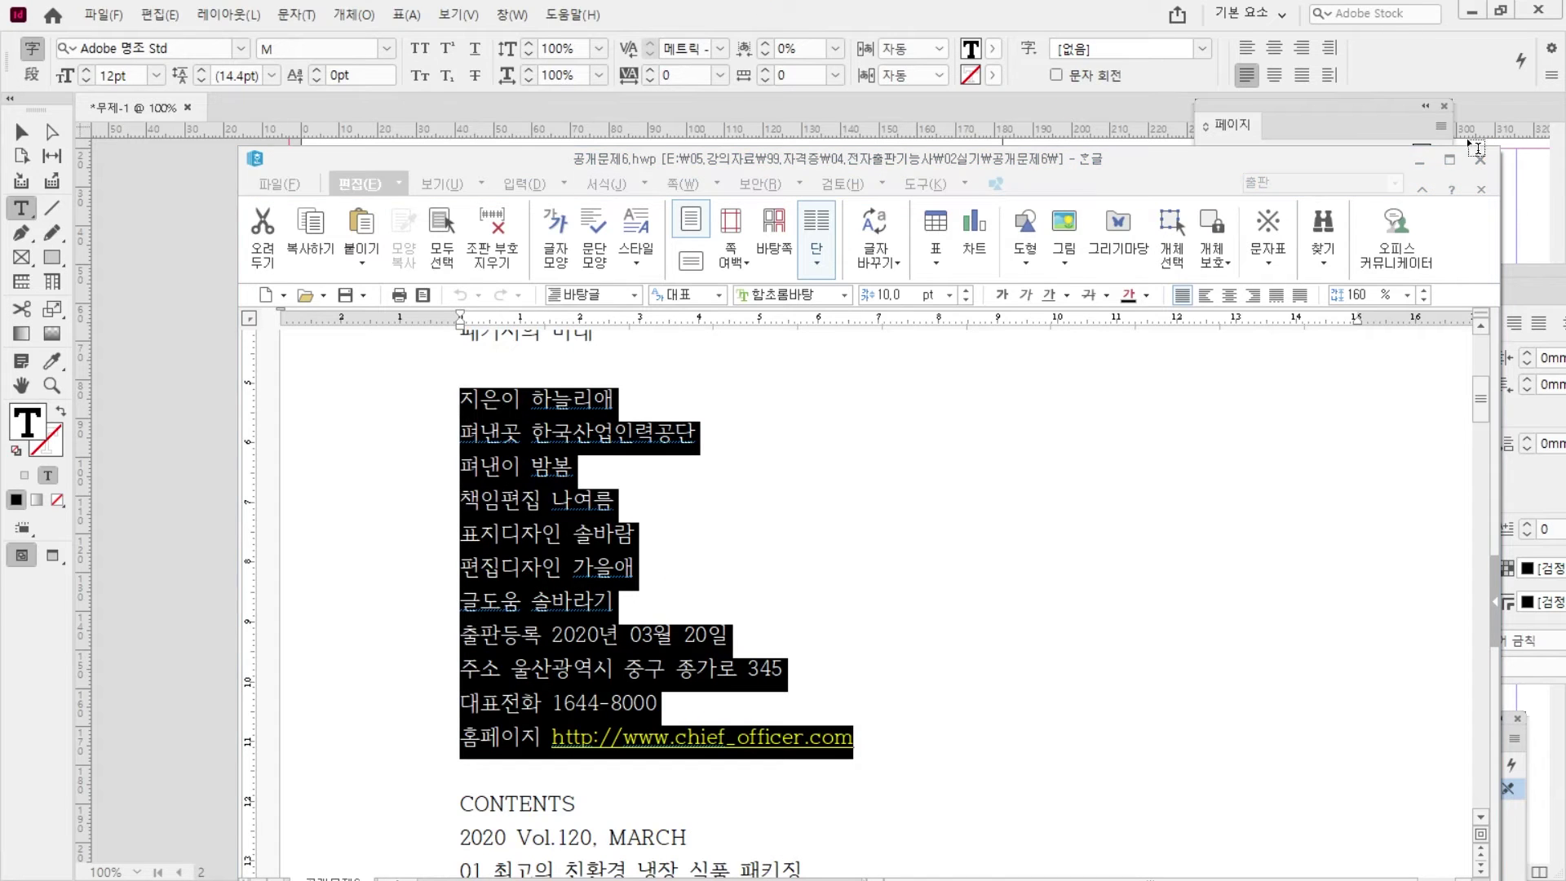
{"action": "left_click", "coordinate": [1420, 160]}
{"action": "key", "text": "ctrl+v"}
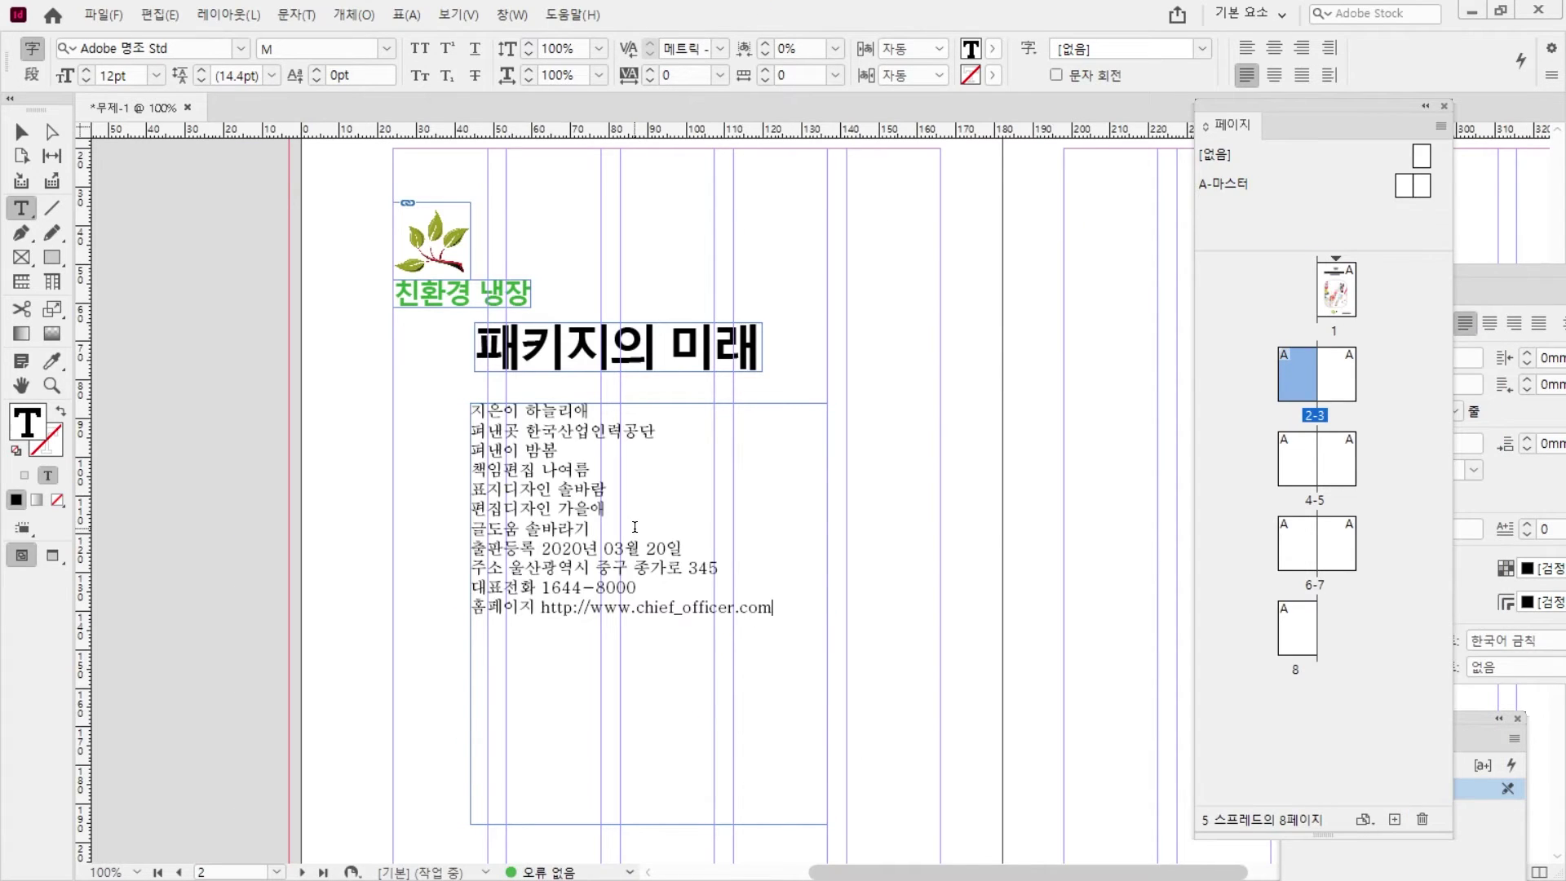
- Format all the publication credits text in the 돋움체 font at 10 pt
{"action": "key", "text": "ctrl+a"}
{"action": "left_click", "coordinate": [240, 49]}
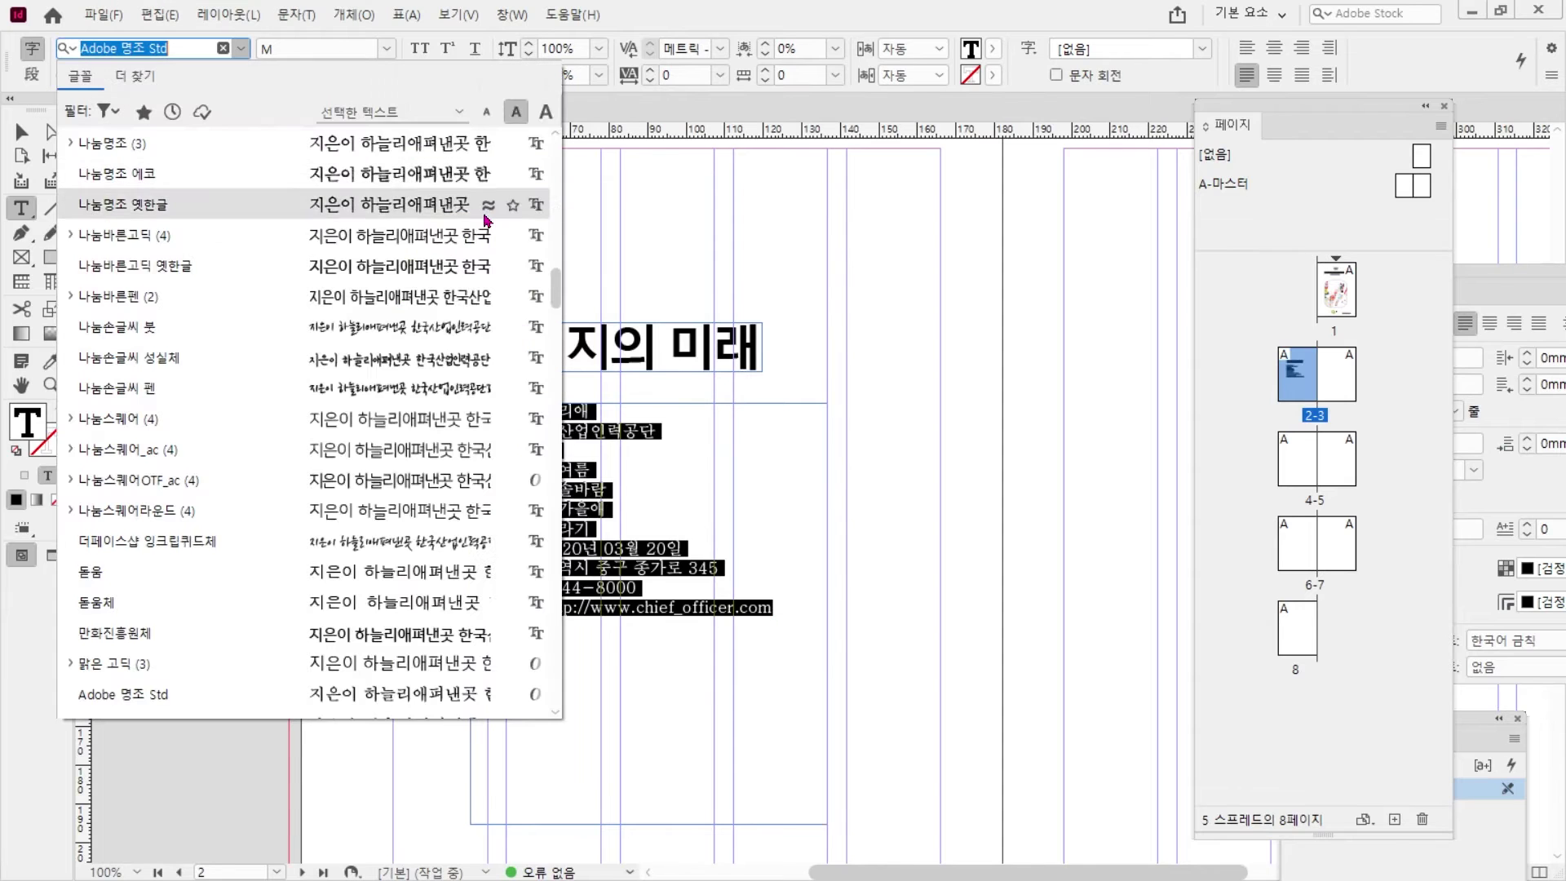
{"action": "scroll", "coordinate": [554, 176], "scroll_direction": "down", "scroll_amount": 5}
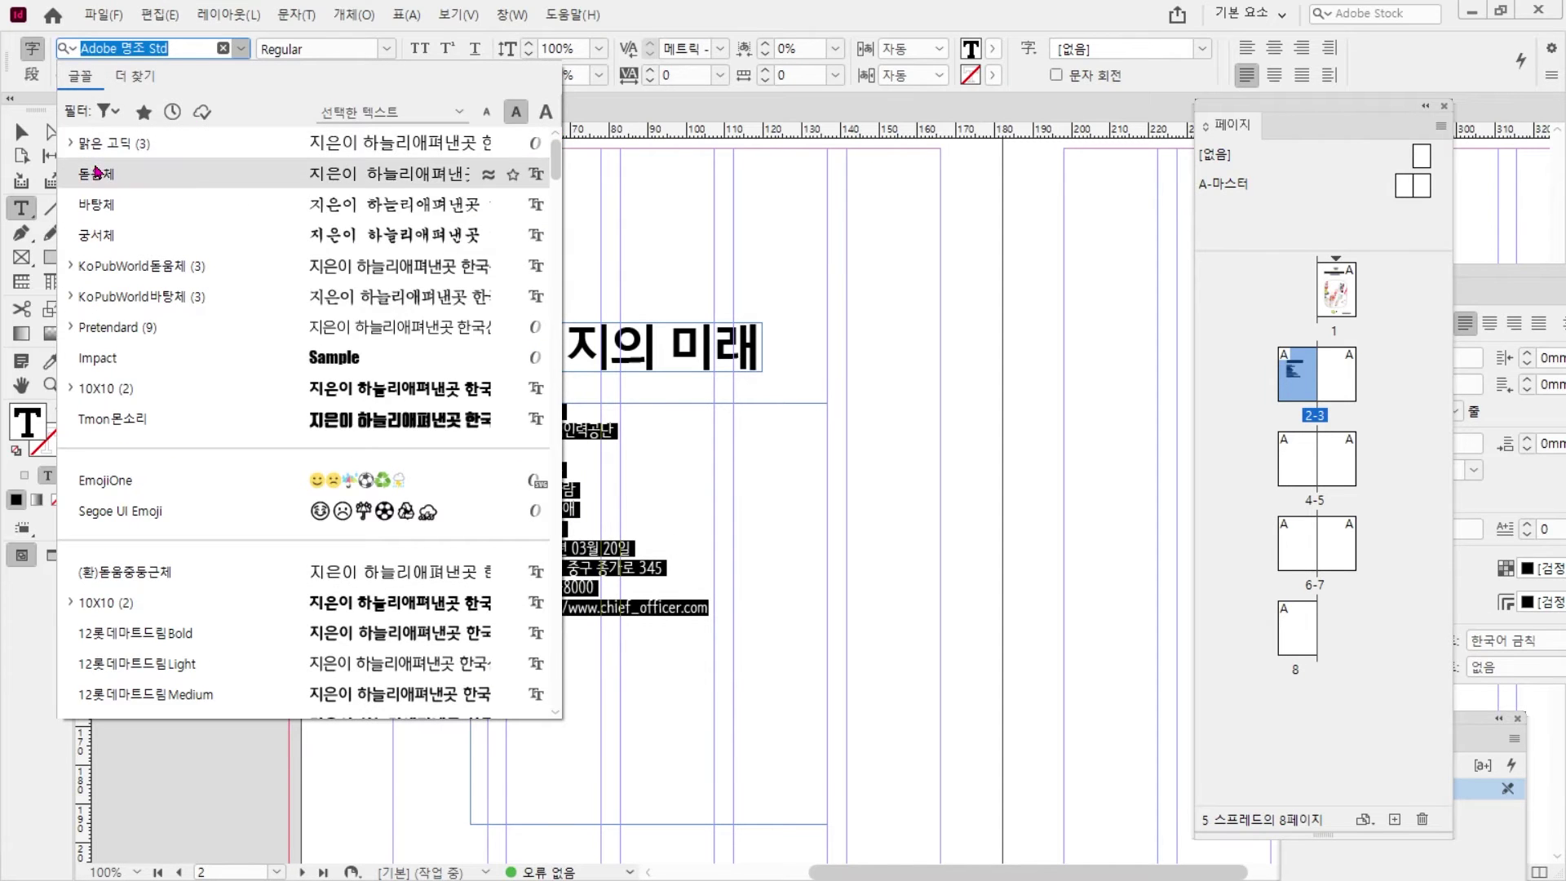
{"action": "left_click", "coordinate": [530, 172]}
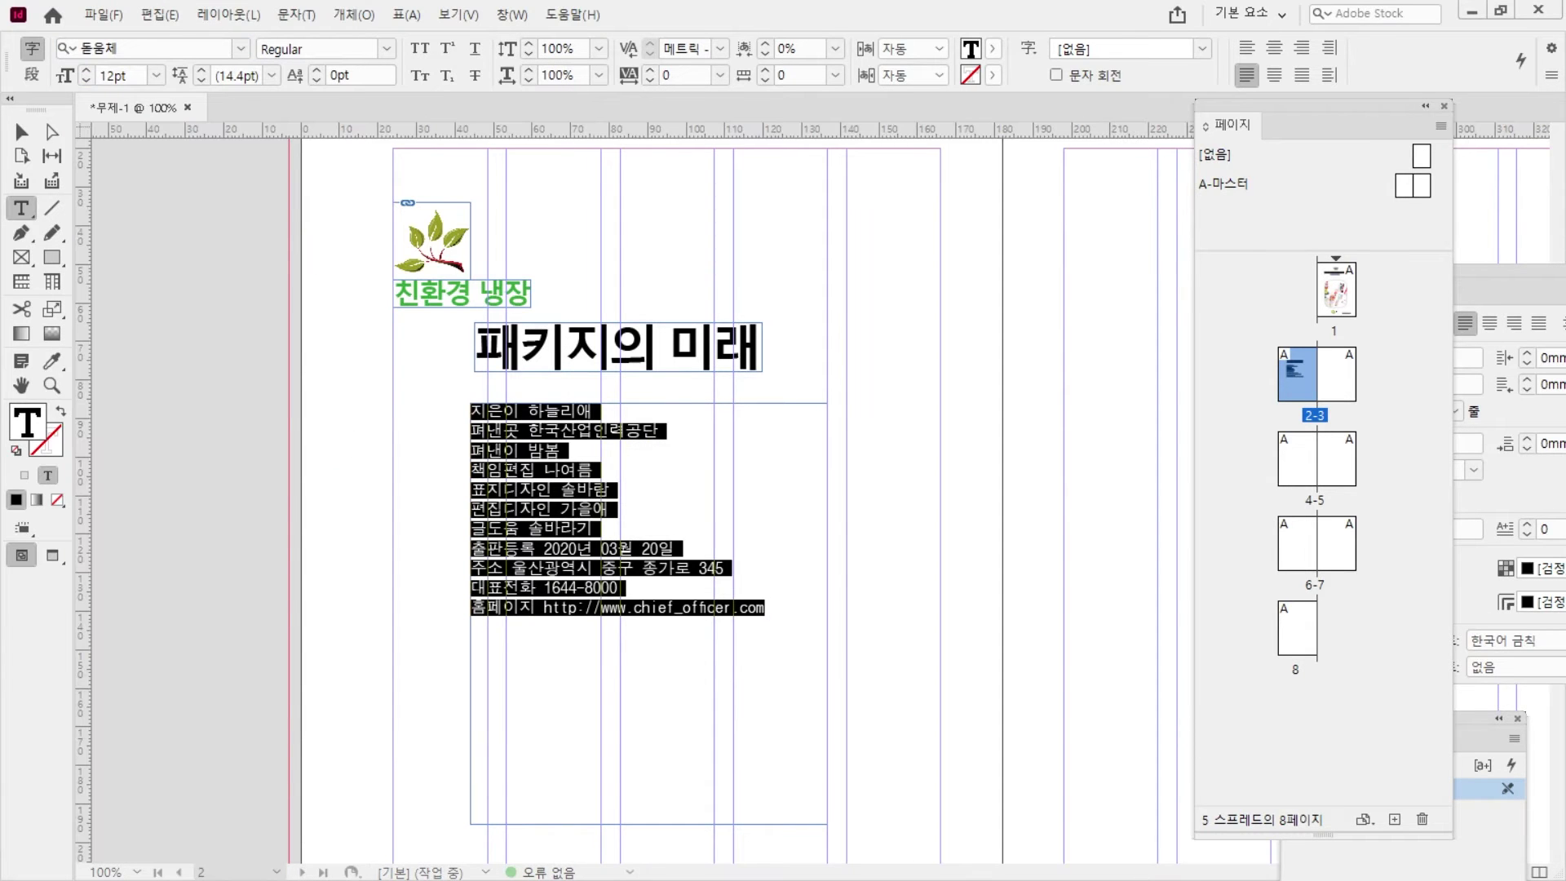
{"action": "double_click", "coordinate": [122, 75]}
{"action": "type", "text": "10"}
{"action": "key", "text": "Return"}
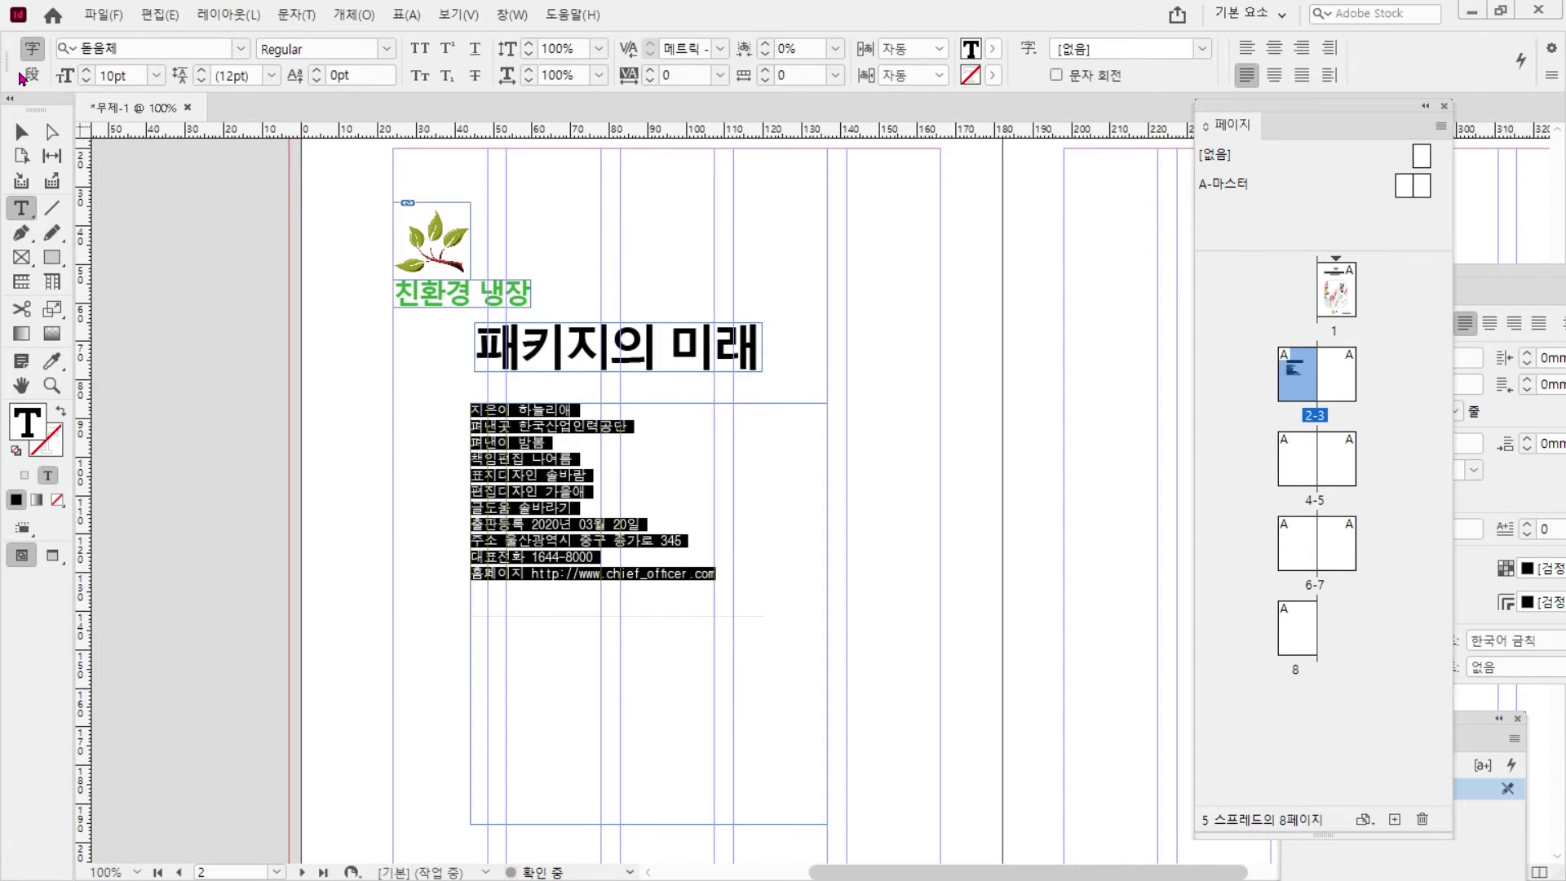
- Increase the leading of all the publication credit lines to 20 pt
{"action": "left_click", "coordinate": [670, 485]}
{"action": "key", "text": "ctrl+a"}
{"action": "left_click", "coordinate": [203, 71]}
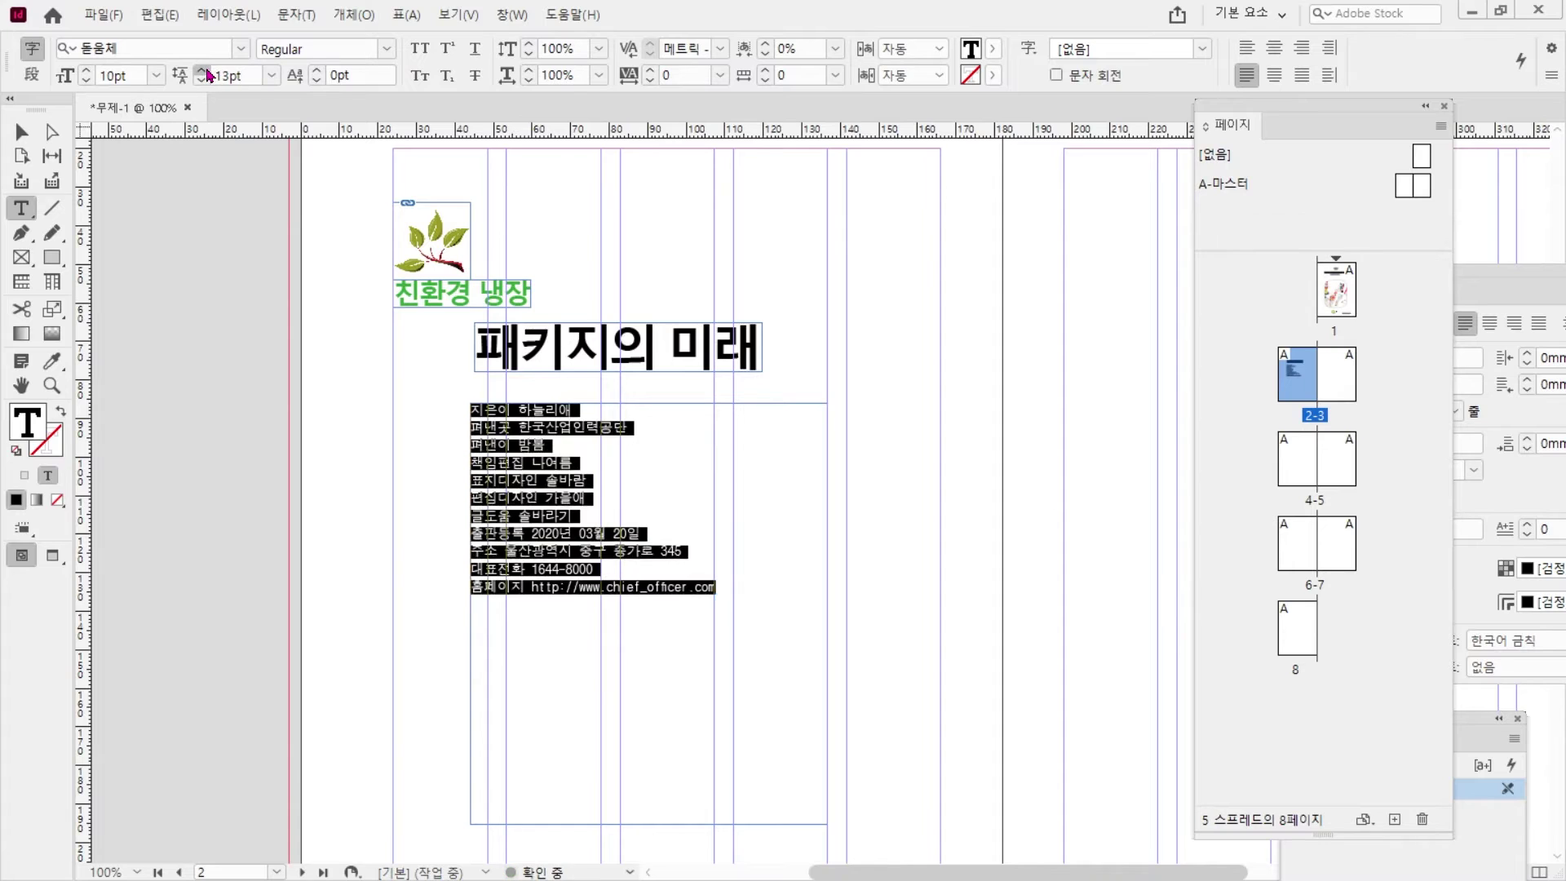
{"action": "left_click", "coordinate": [202, 71]}
{"action": "left_click", "coordinate": [203, 71]}
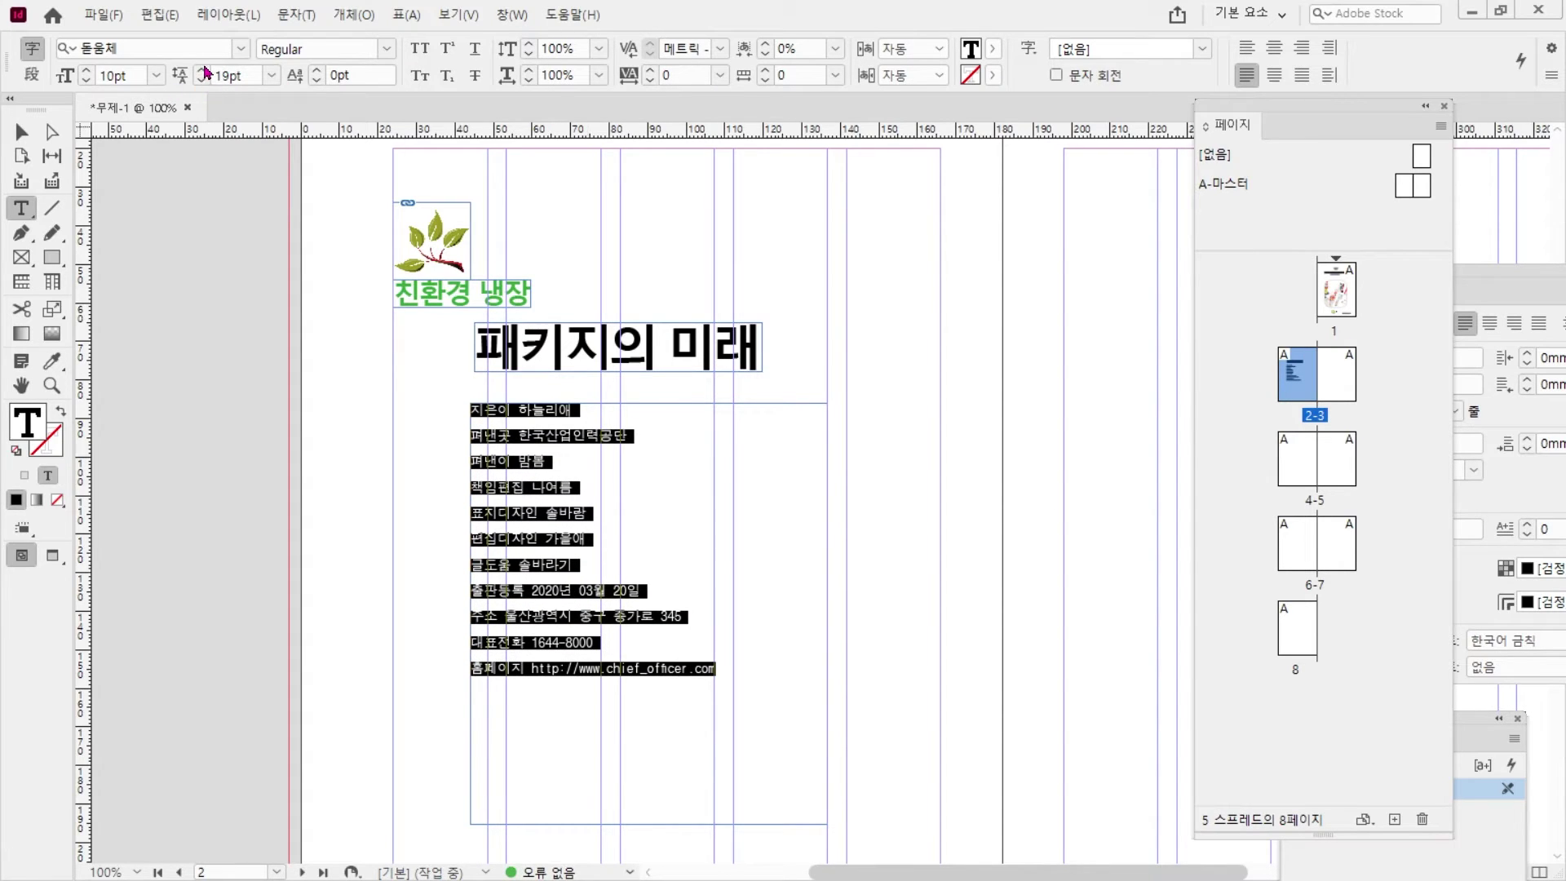
{"action": "left_click", "coordinate": [203, 70]}
{"action": "left_click", "coordinate": [504, 428]}
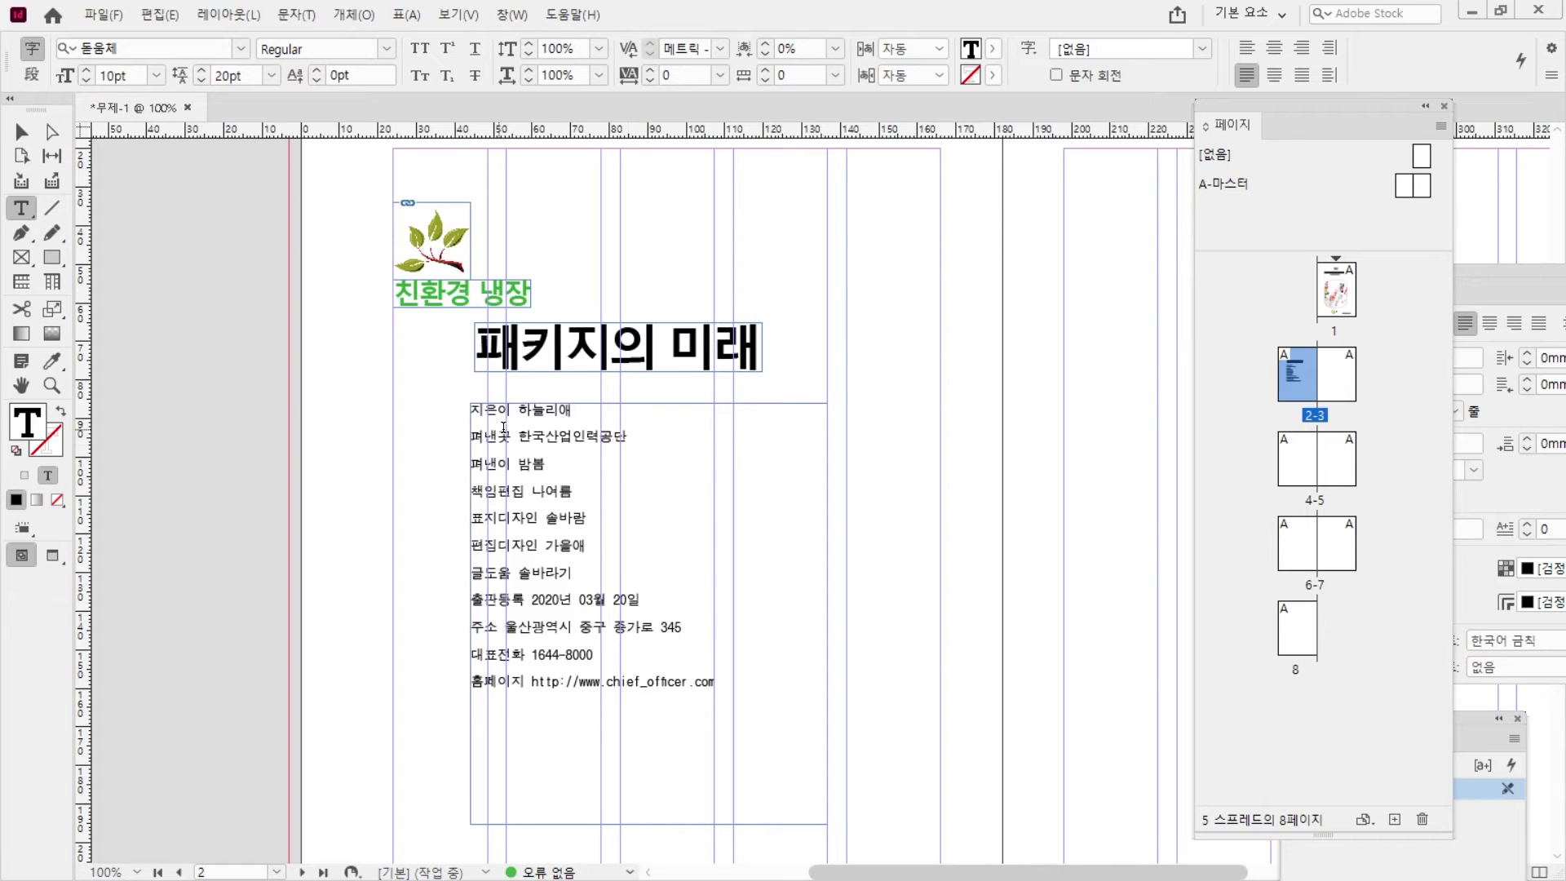
- Replace the space after the labels 지은이, 펴낸곳 and 펴낸이 with a tab character
{"action": "left_click", "coordinate": [523, 412]}
{"action": "key", "text": "ctrl+equal"}
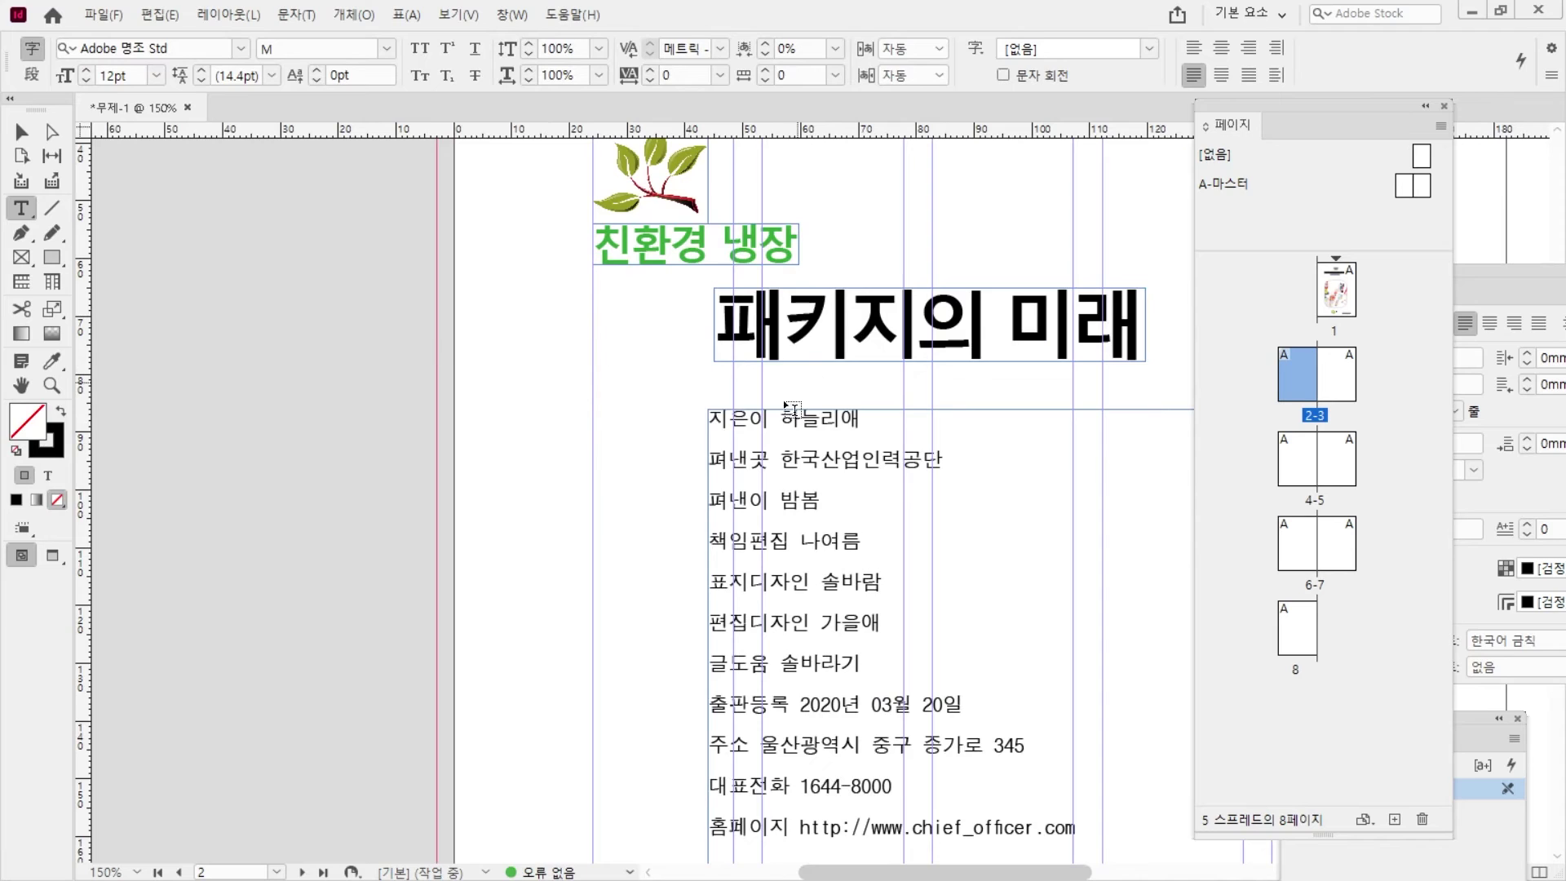
{"action": "double_click", "coordinate": [775, 419]}
{"action": "key", "text": "BackSpace"}
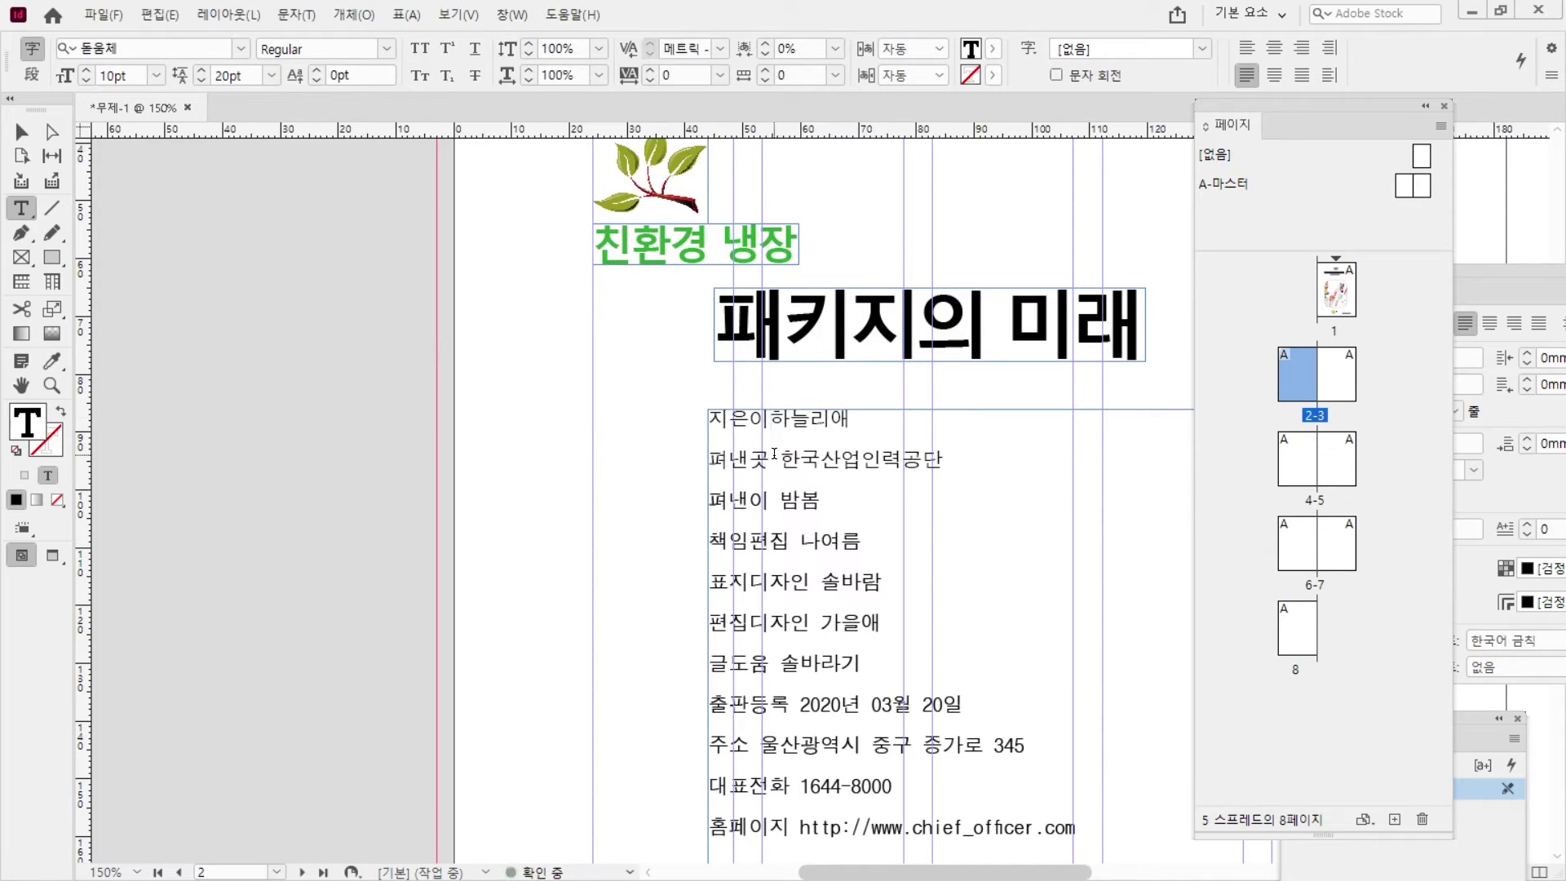
{"action": "left_click_drag", "start_coordinate": [781, 419], "coordinate": [768, 420]}
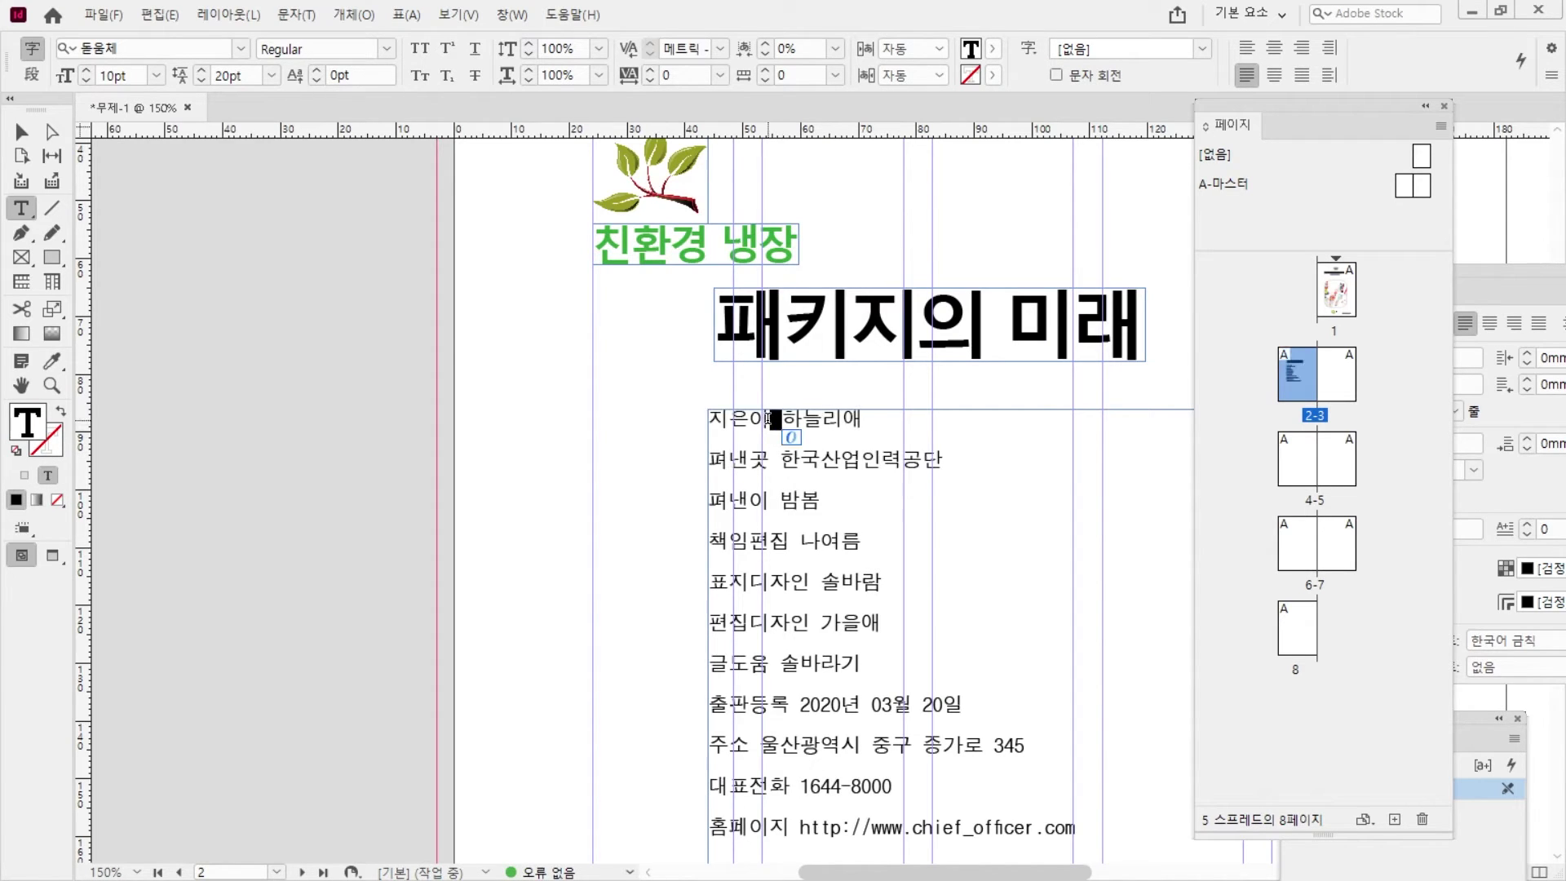
{"action": "double_click", "coordinate": [775, 459]}
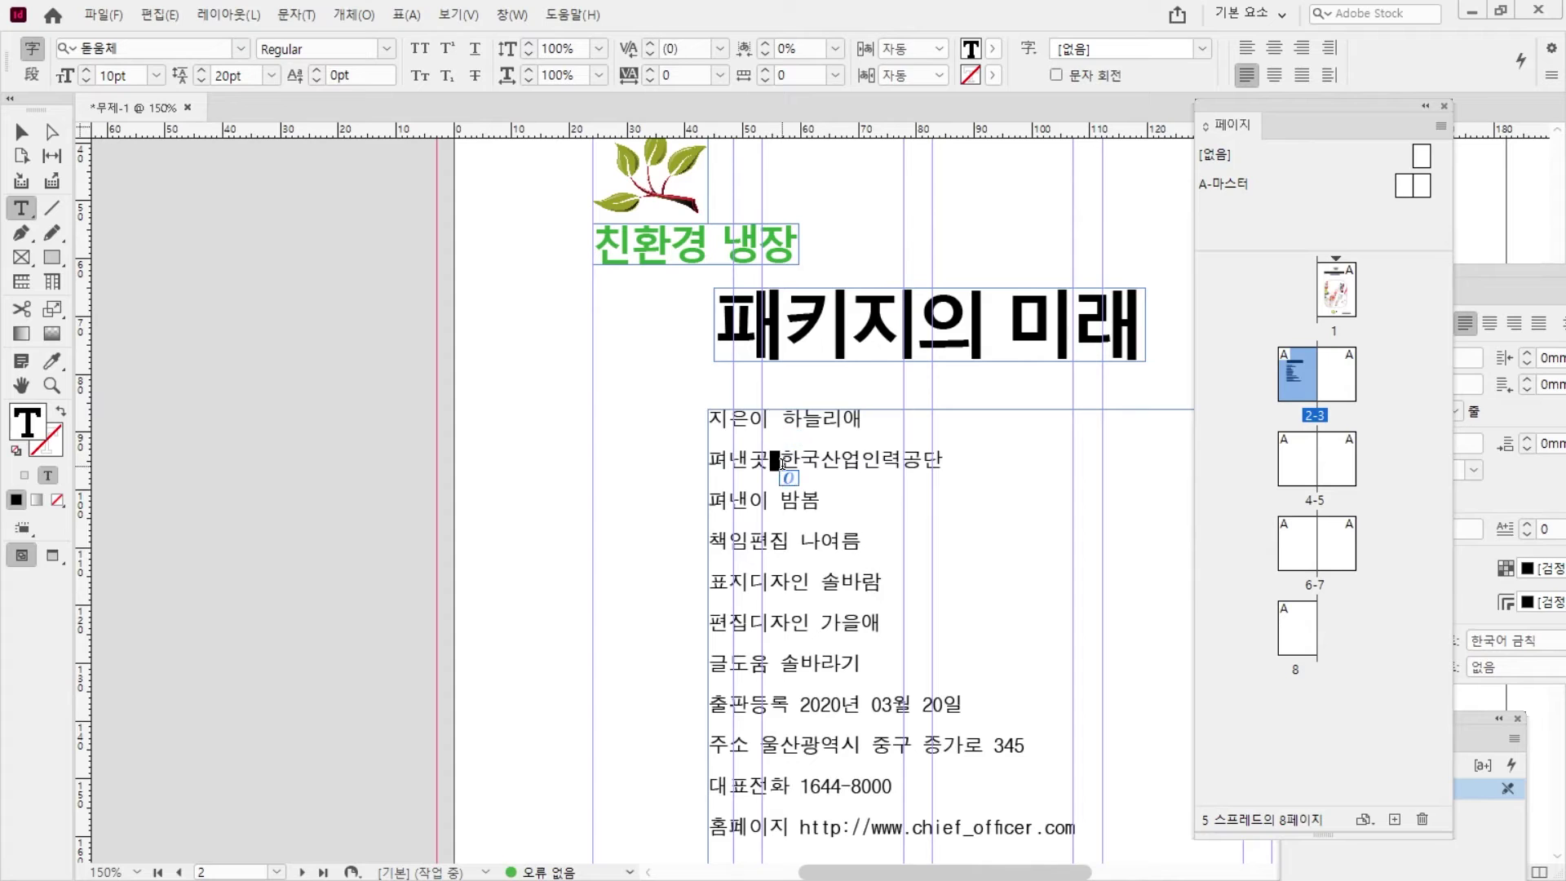
{"action": "key", "text": "Tab"}
{"action": "double_click", "coordinate": [775, 500]}
{"action": "key", "text": "Tab"}
- Replace the space after the labels 책임편집, 표지디자인, 편집디자인 and 글도움 with a tab character
{"action": "double_click", "coordinate": [793, 542]}
{"action": "key", "text": "Tab"}
{"action": "double_click", "coordinate": [816, 584]}
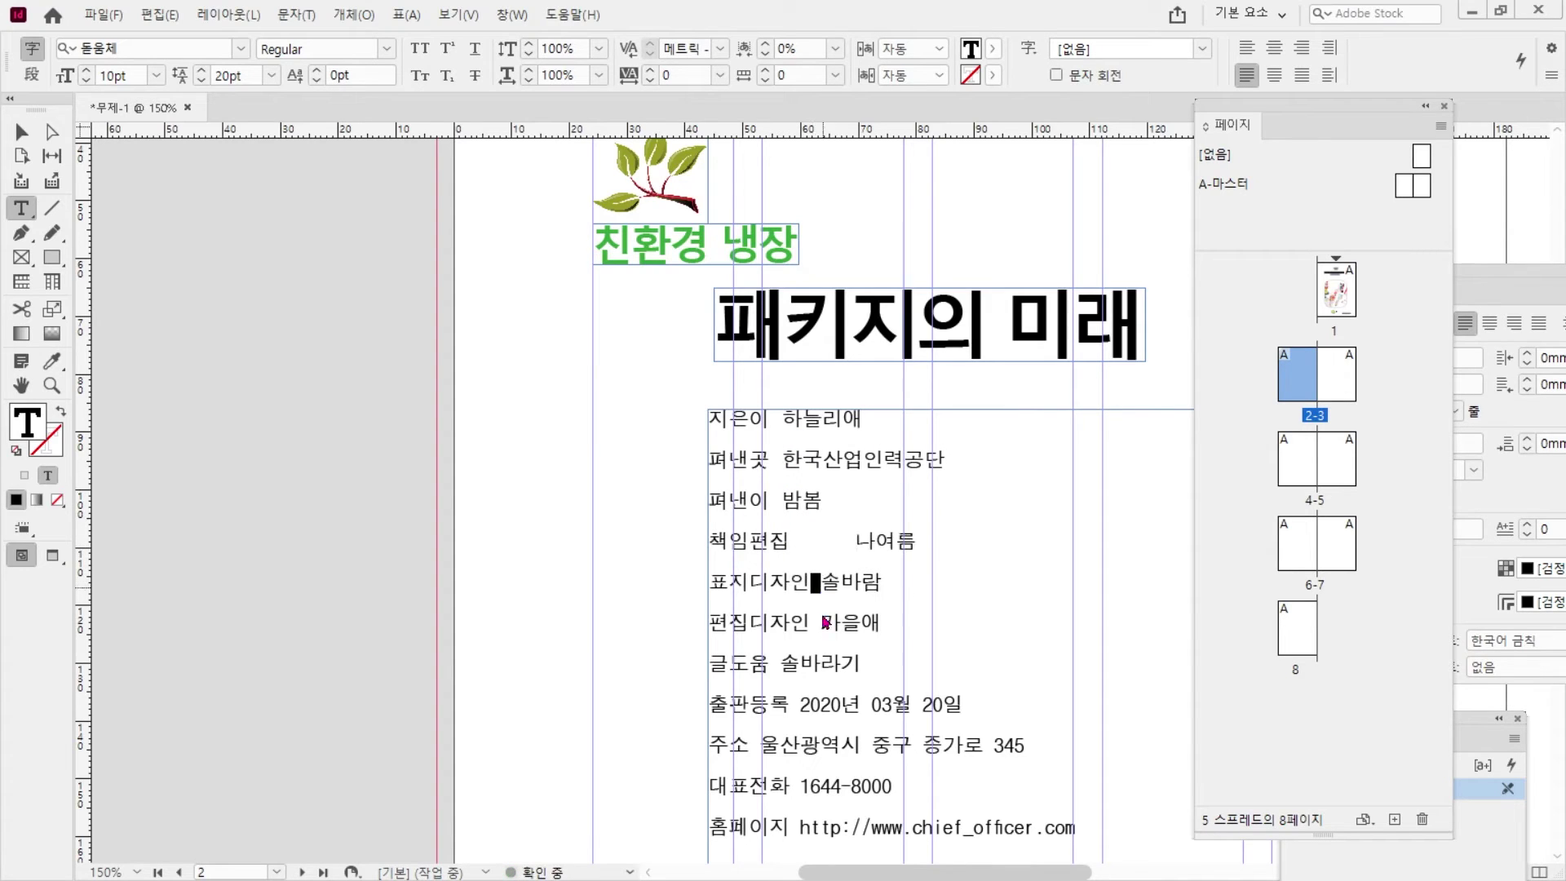
{"action": "key", "text": "Tab"}
{"action": "double_click", "coordinate": [820, 622]}
{"action": "key", "text": "Tab"}
{"action": "double_click", "coordinate": [775, 663]}
{"action": "key", "text": "Tab"}
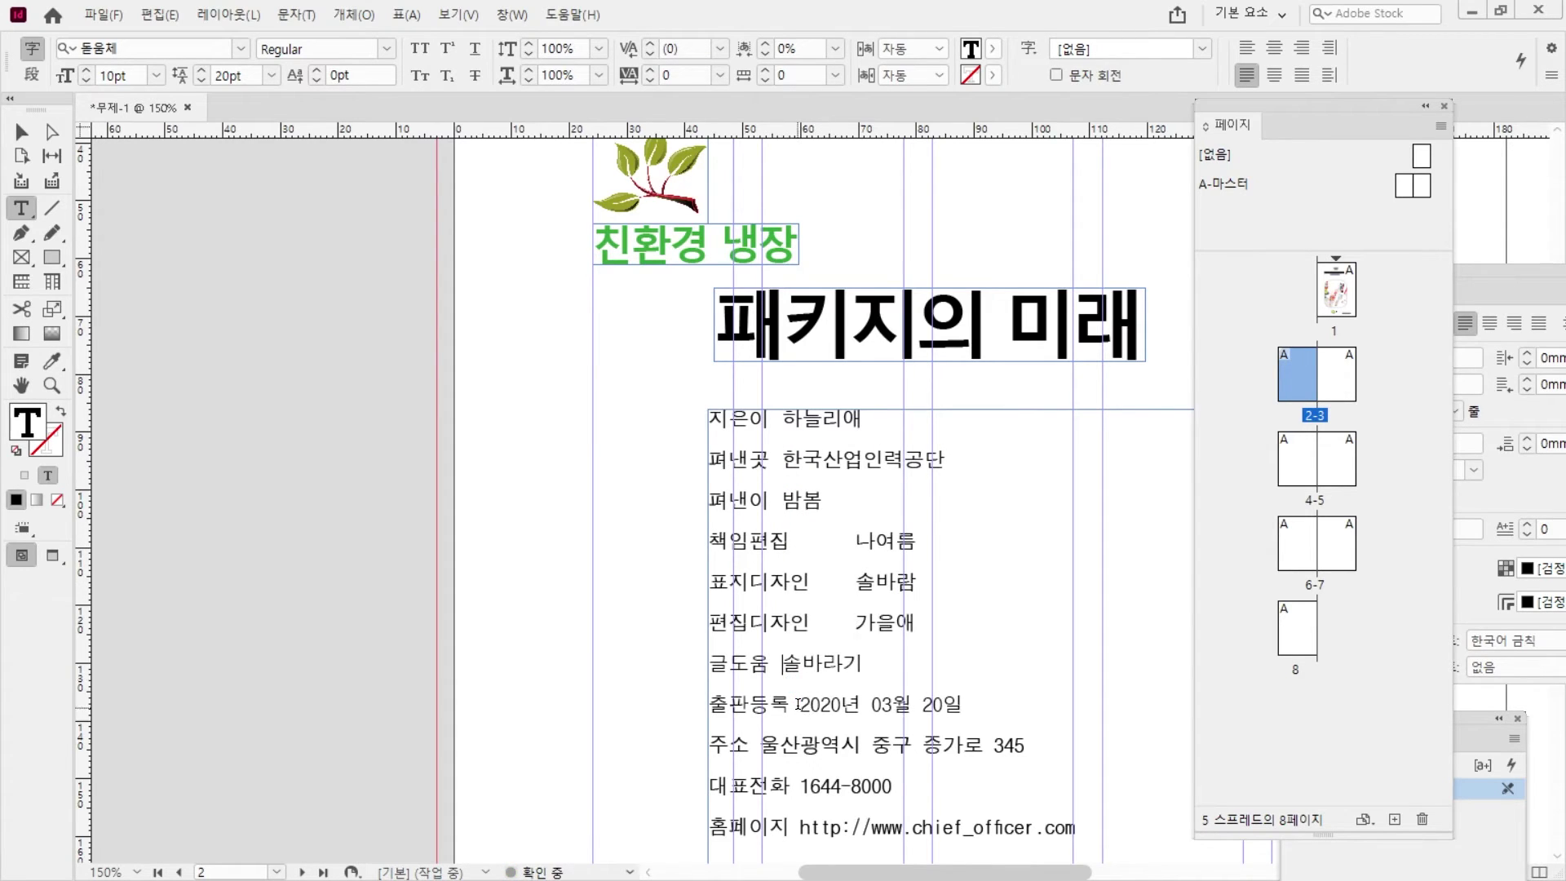
- Replace the space after the labels 출판등록, 주소, 대표전화 and 홈페이지 with a tab character
{"action": "double_click", "coordinate": [798, 704]}
{"action": "key", "text": "Tab"}
{"action": "double_click", "coordinate": [752, 745]}
{"action": "key", "text": "Tab"}
{"action": "double_click", "coordinate": [796, 786]}
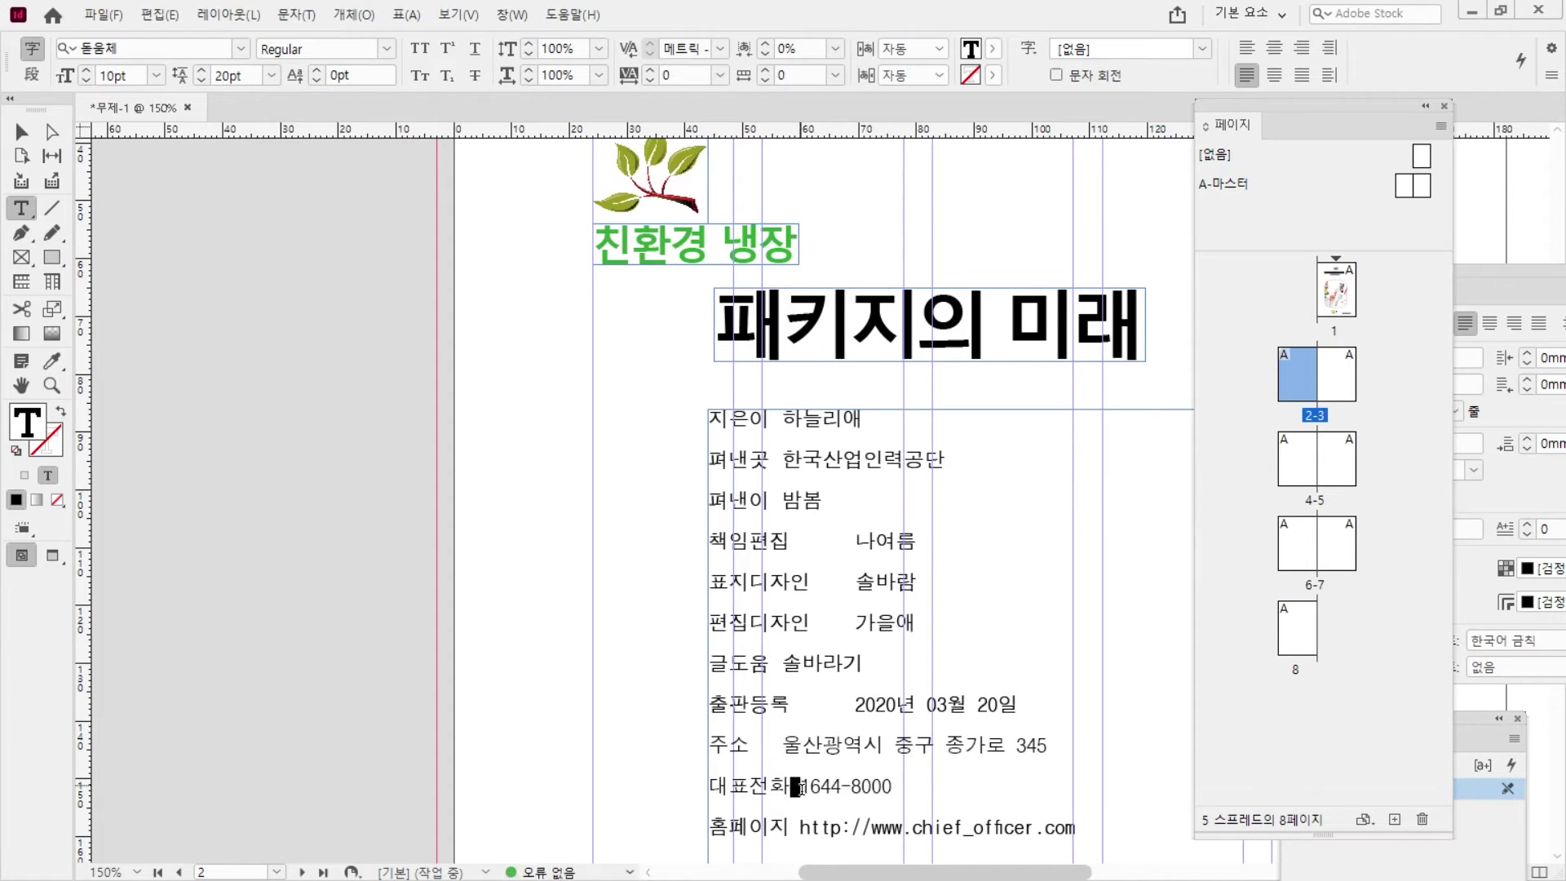
{"action": "key", "text": "Tab"}
{"action": "double_click", "coordinate": [791, 827]}
{"action": "key", "text": "Tab"}
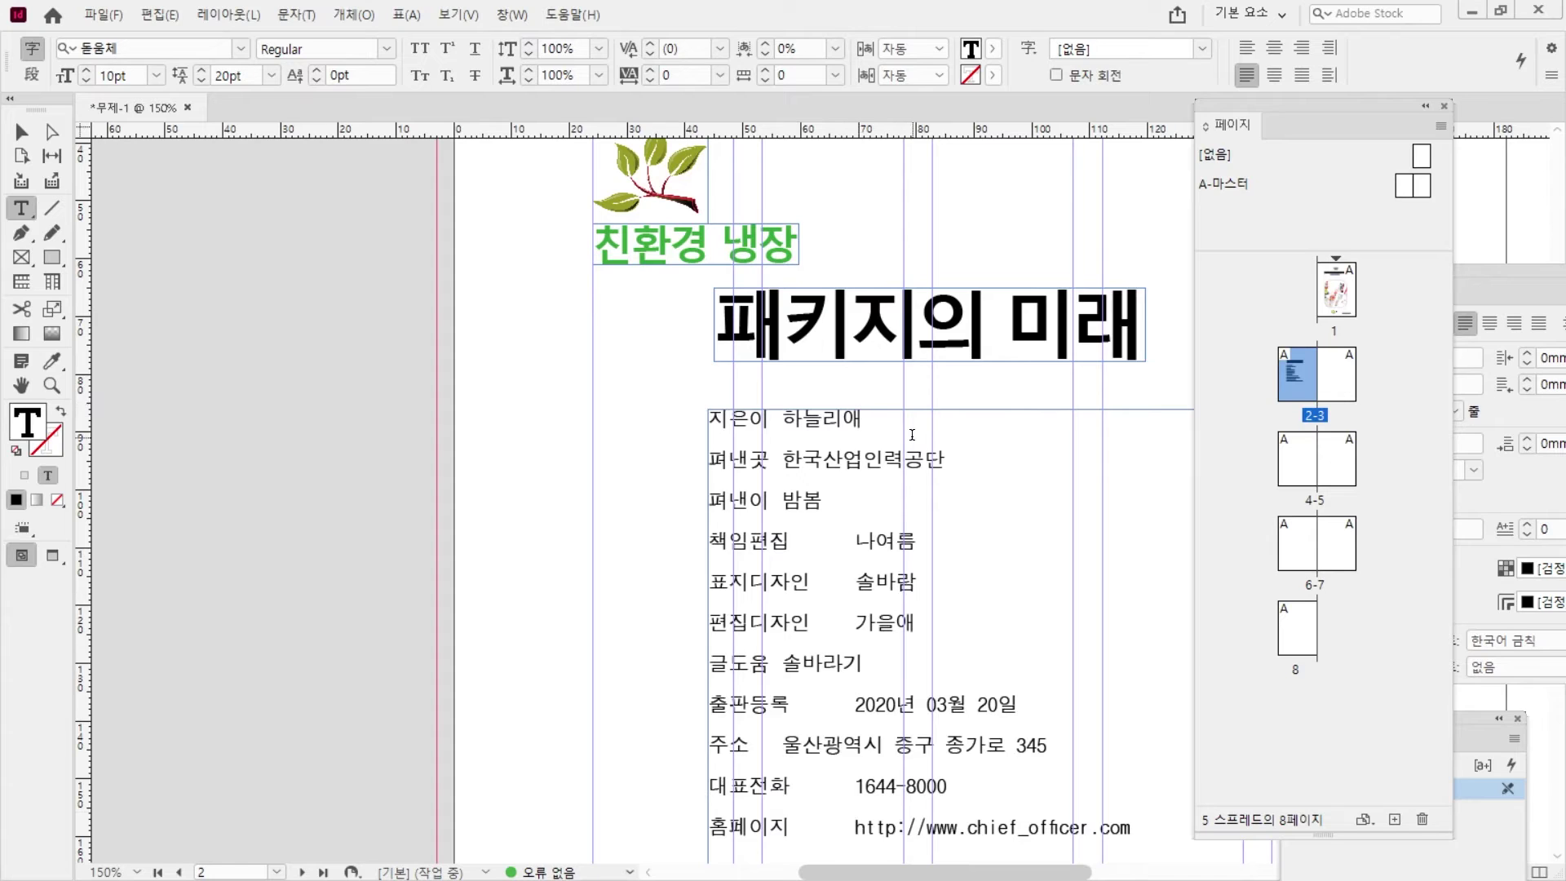
- Select all the publication credit lines from 지은이 to 홈페이지 and open the Tabs ruler for them
{"action": "scroll", "coordinate": [970, 622], "scroll_direction": "down", "scroll_amount": 2}
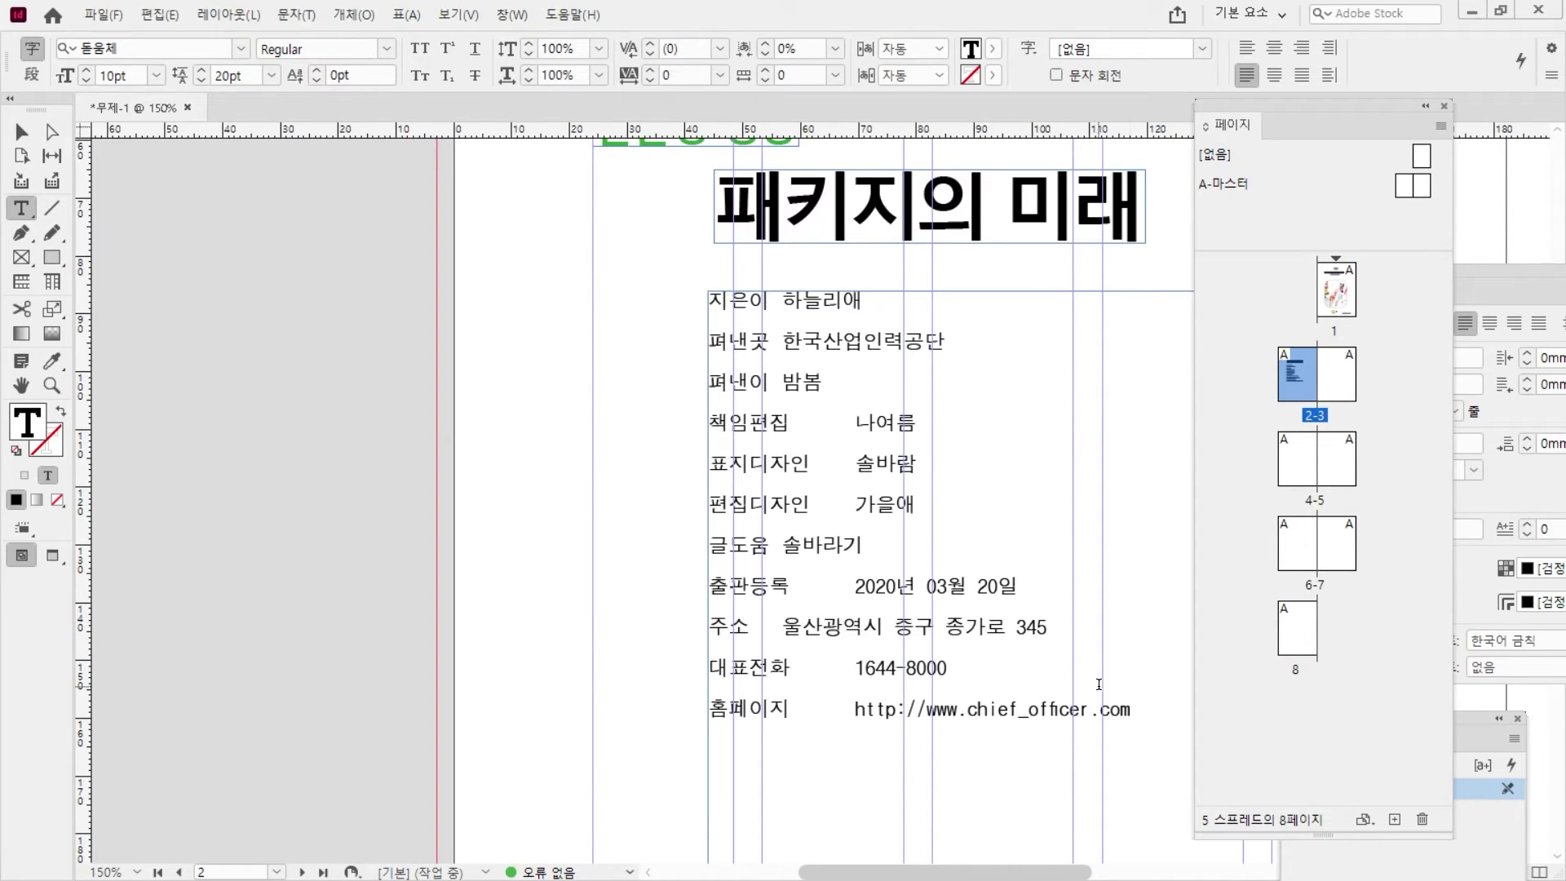
{"action": "left_click_drag", "start_coordinate": [1134, 712], "coordinate": [645, 313]}
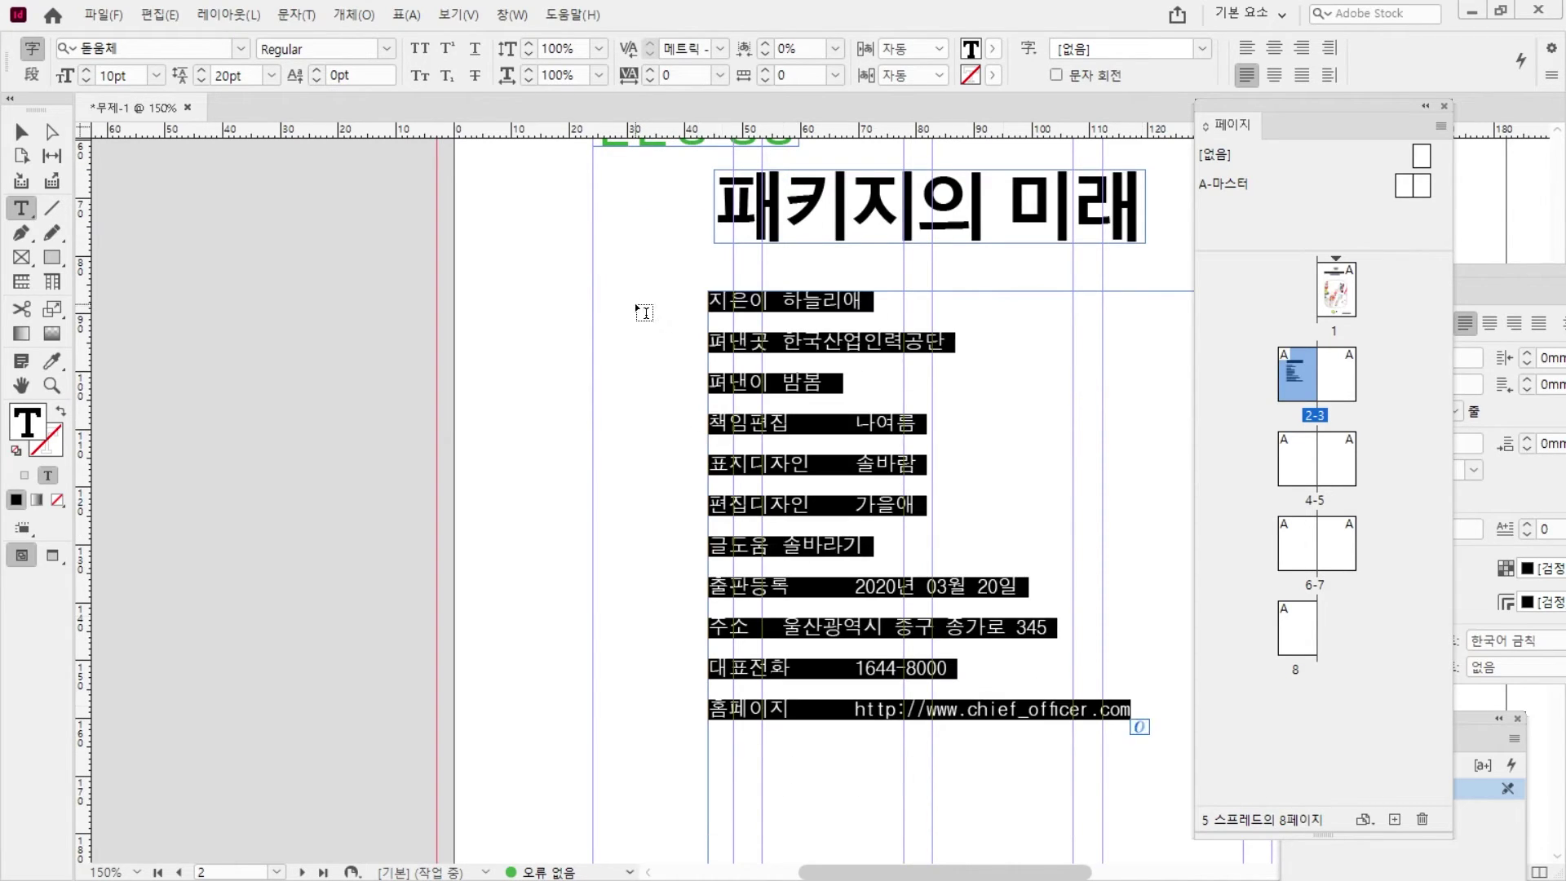
{"action": "left_click", "coordinate": [296, 15]}
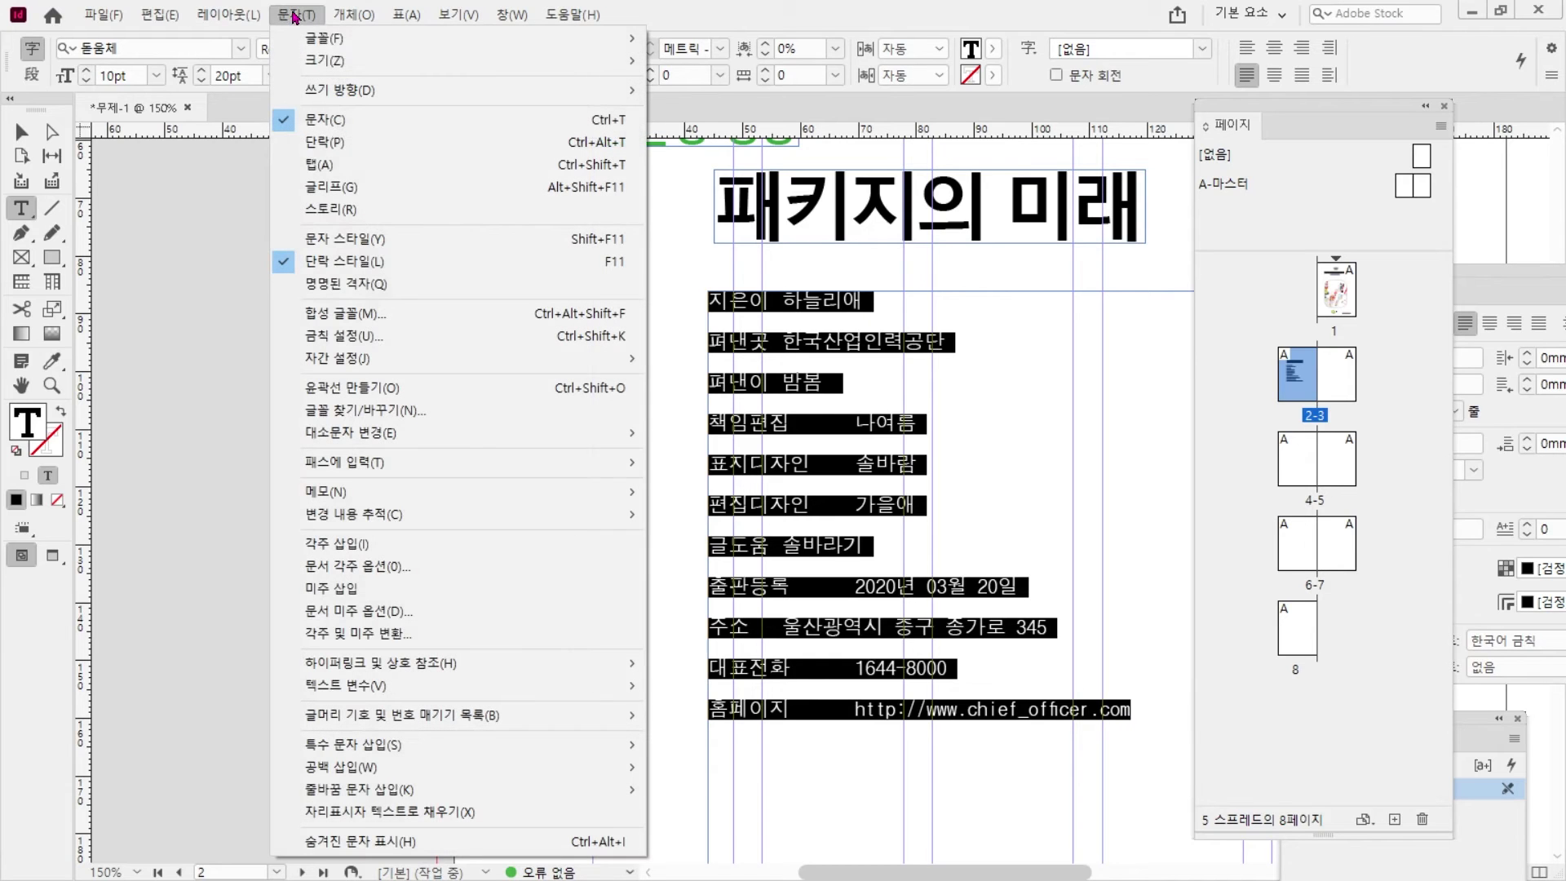
{"action": "left_click", "coordinate": [326, 165]}
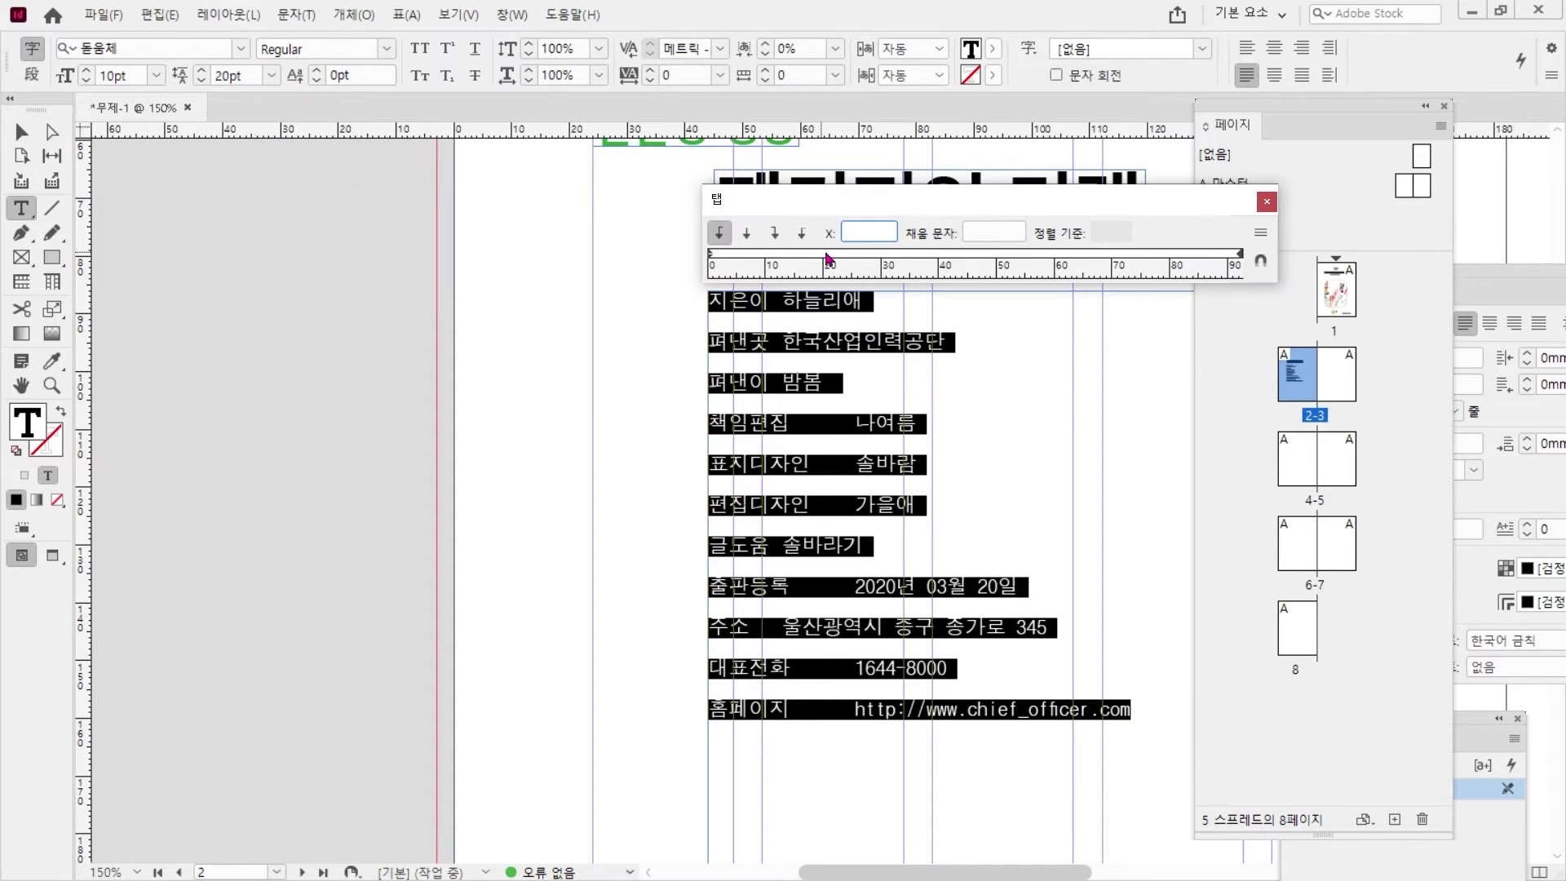
- Show the hidden characters and examine the tab mark after the label 지은이
{"action": "left_click", "coordinate": [781, 299]}
{"action": "left_click", "coordinate": [317, 14]}
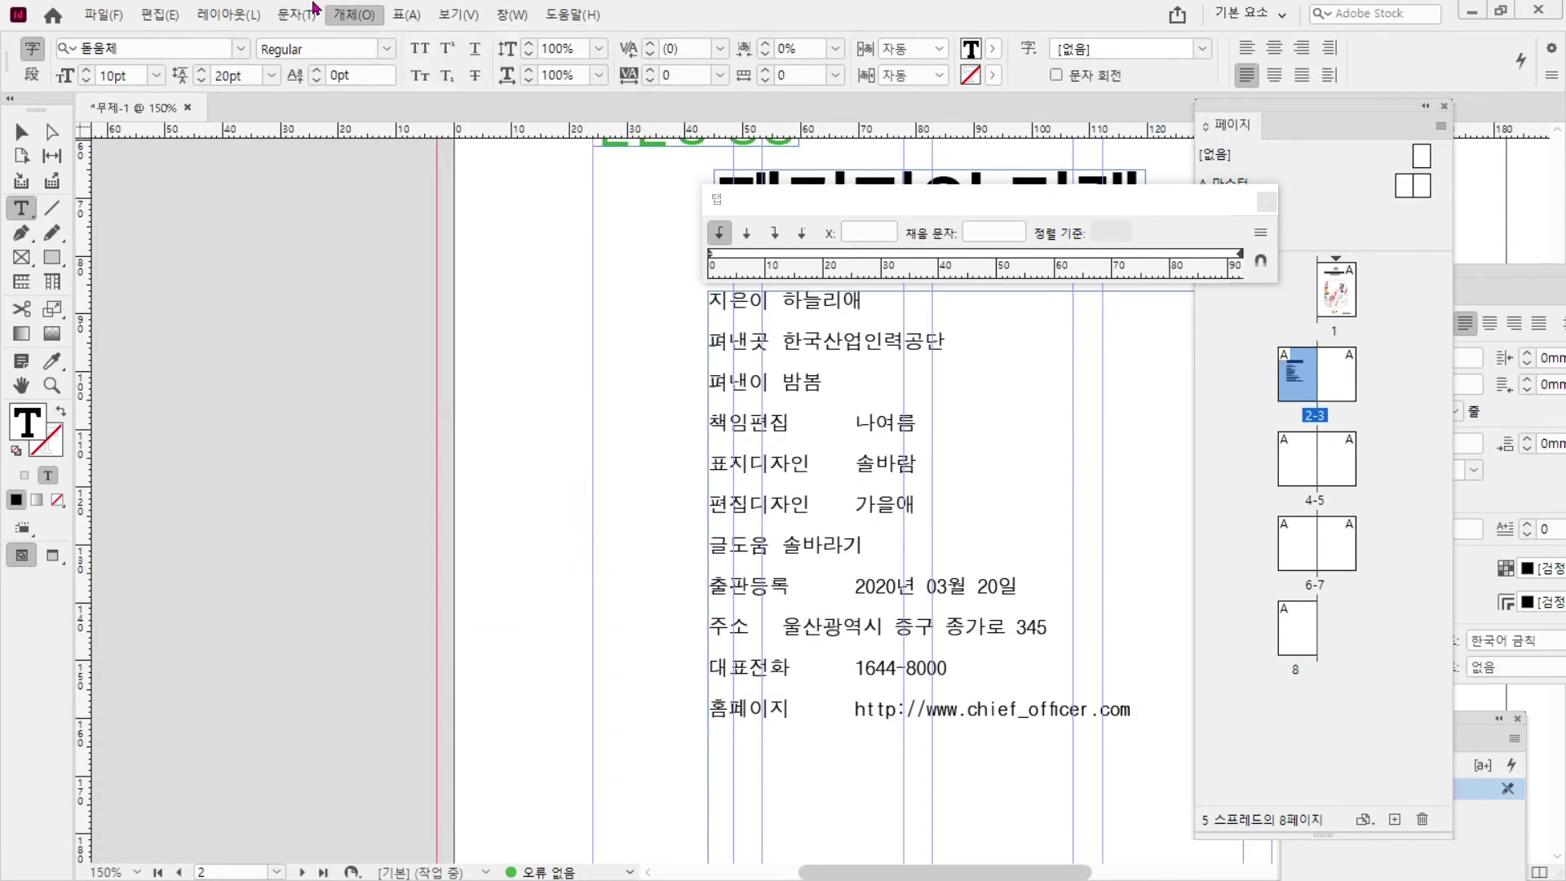
{"action": "left_click", "coordinate": [381, 843]}
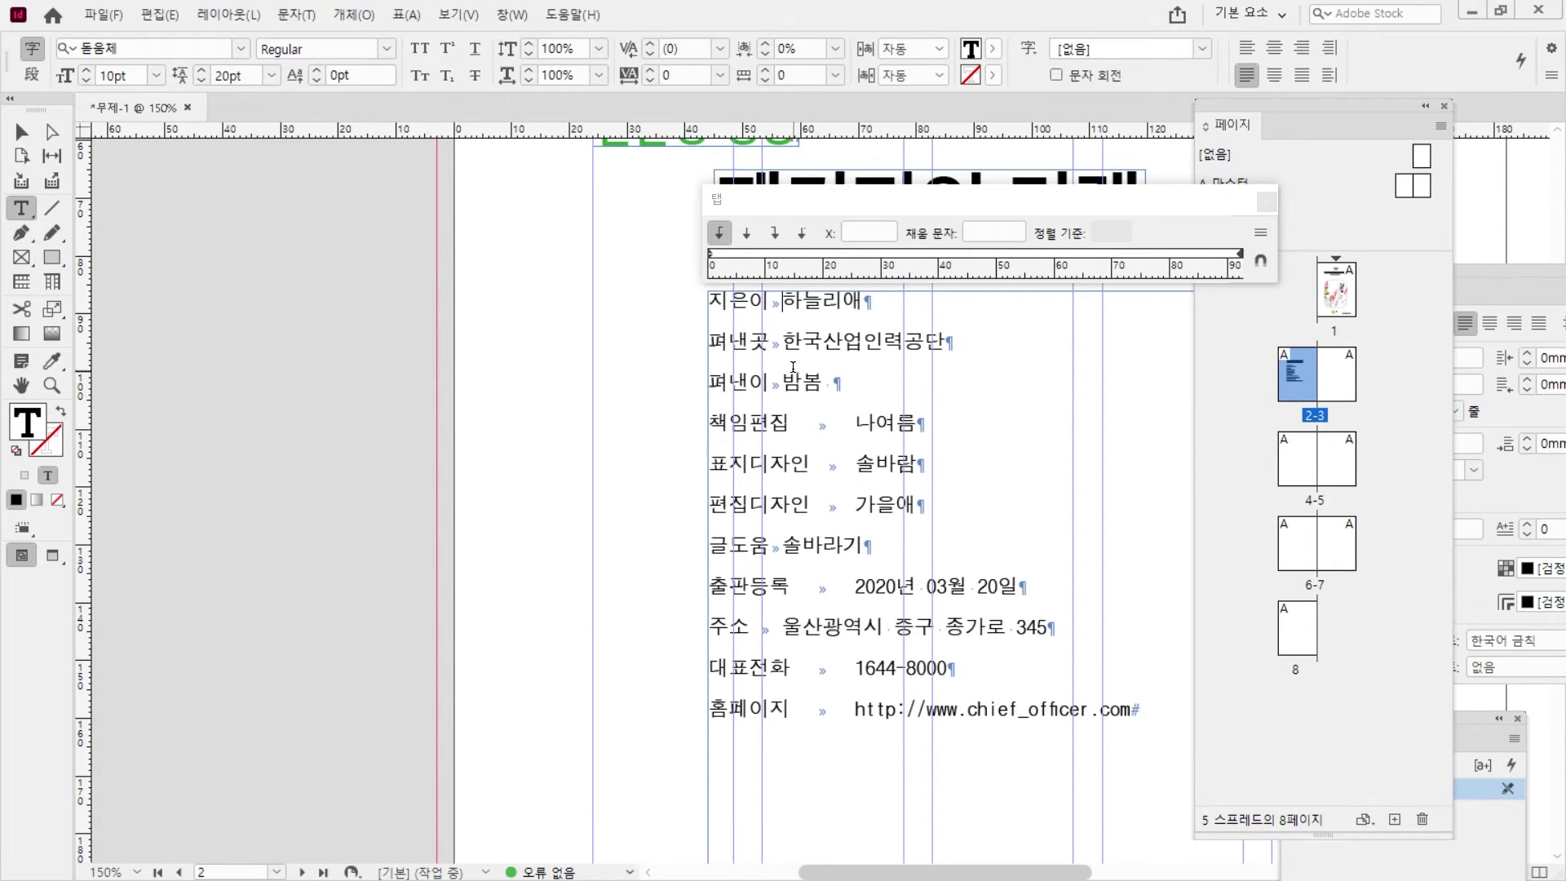
{"action": "left_click_drag", "start_coordinate": [769, 302], "coordinate": [782, 303]}
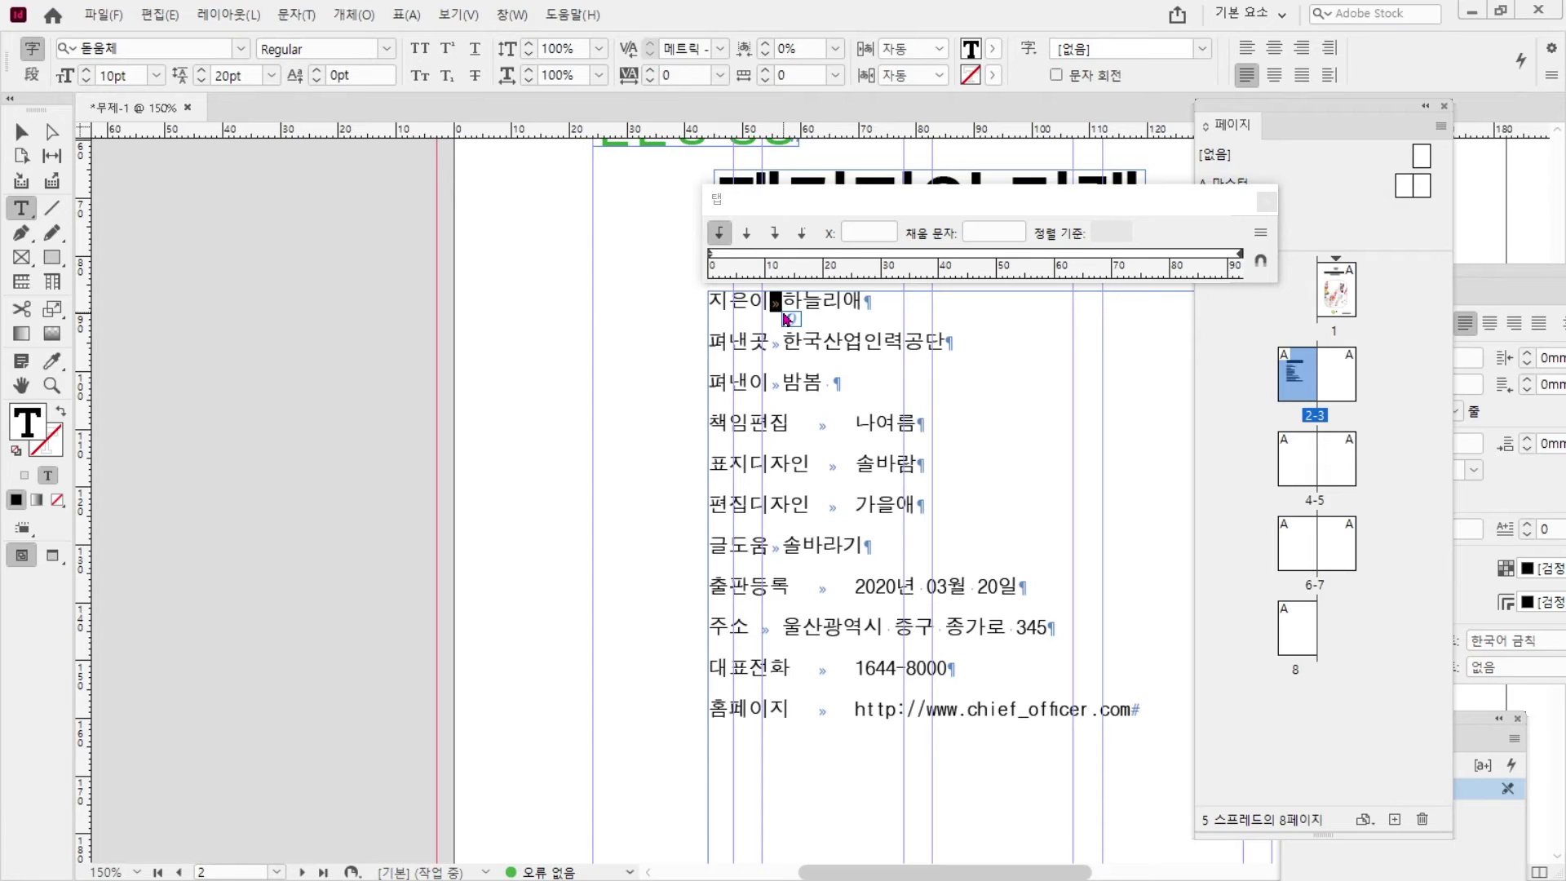
{"action": "left_click", "coordinate": [799, 337]}
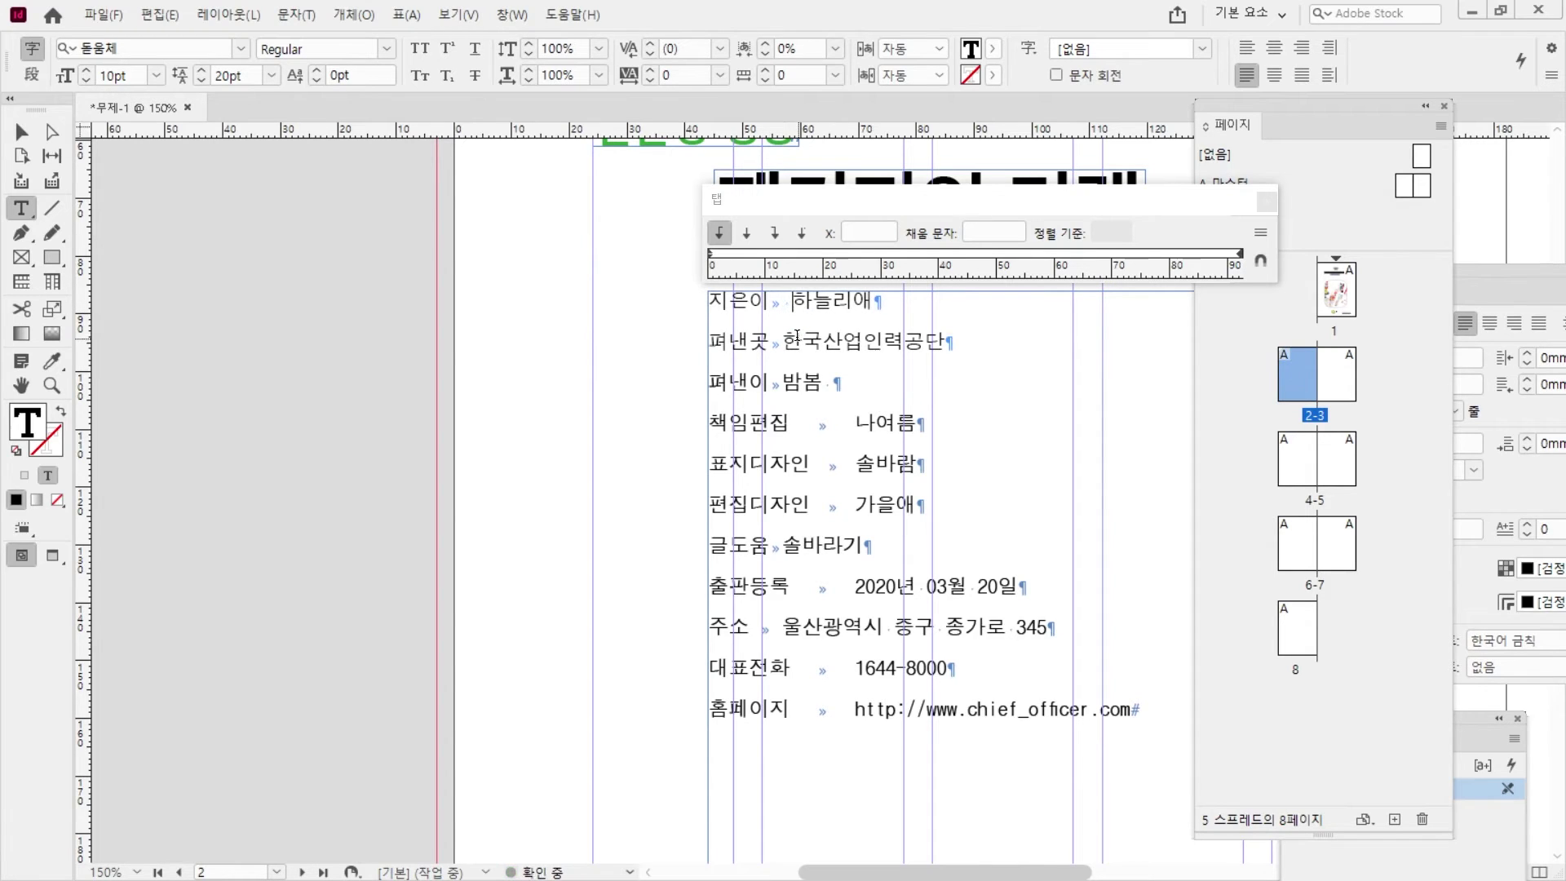
{"action": "key", "text": "BackSpace"}
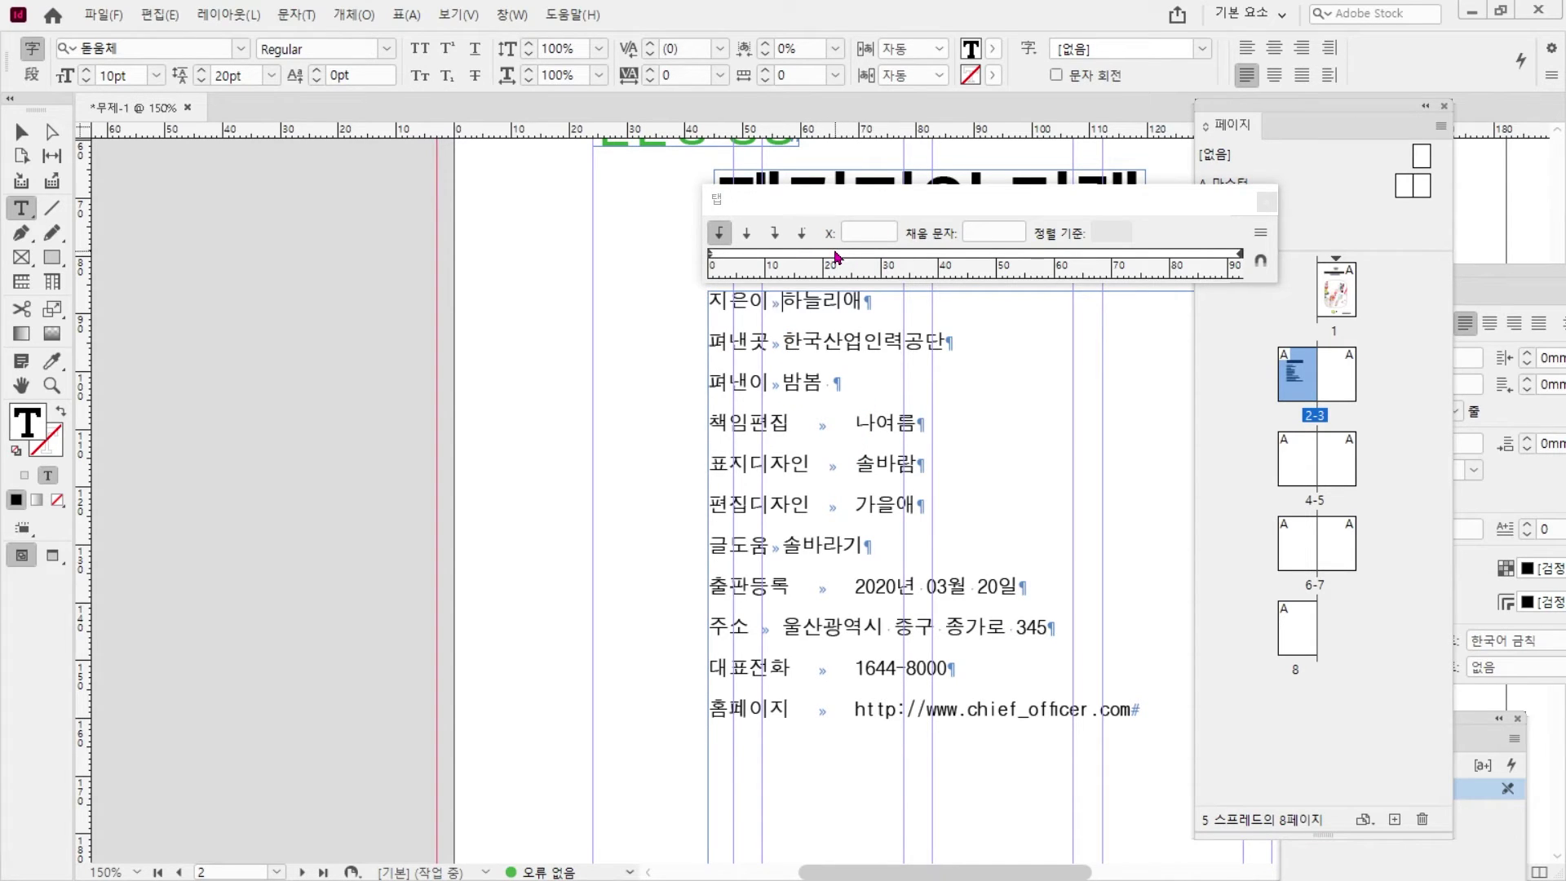
- Add a left-aligned tab stop at about 21.9 mm to all the publication credit lines
{"action": "left_click", "coordinate": [835, 255]}
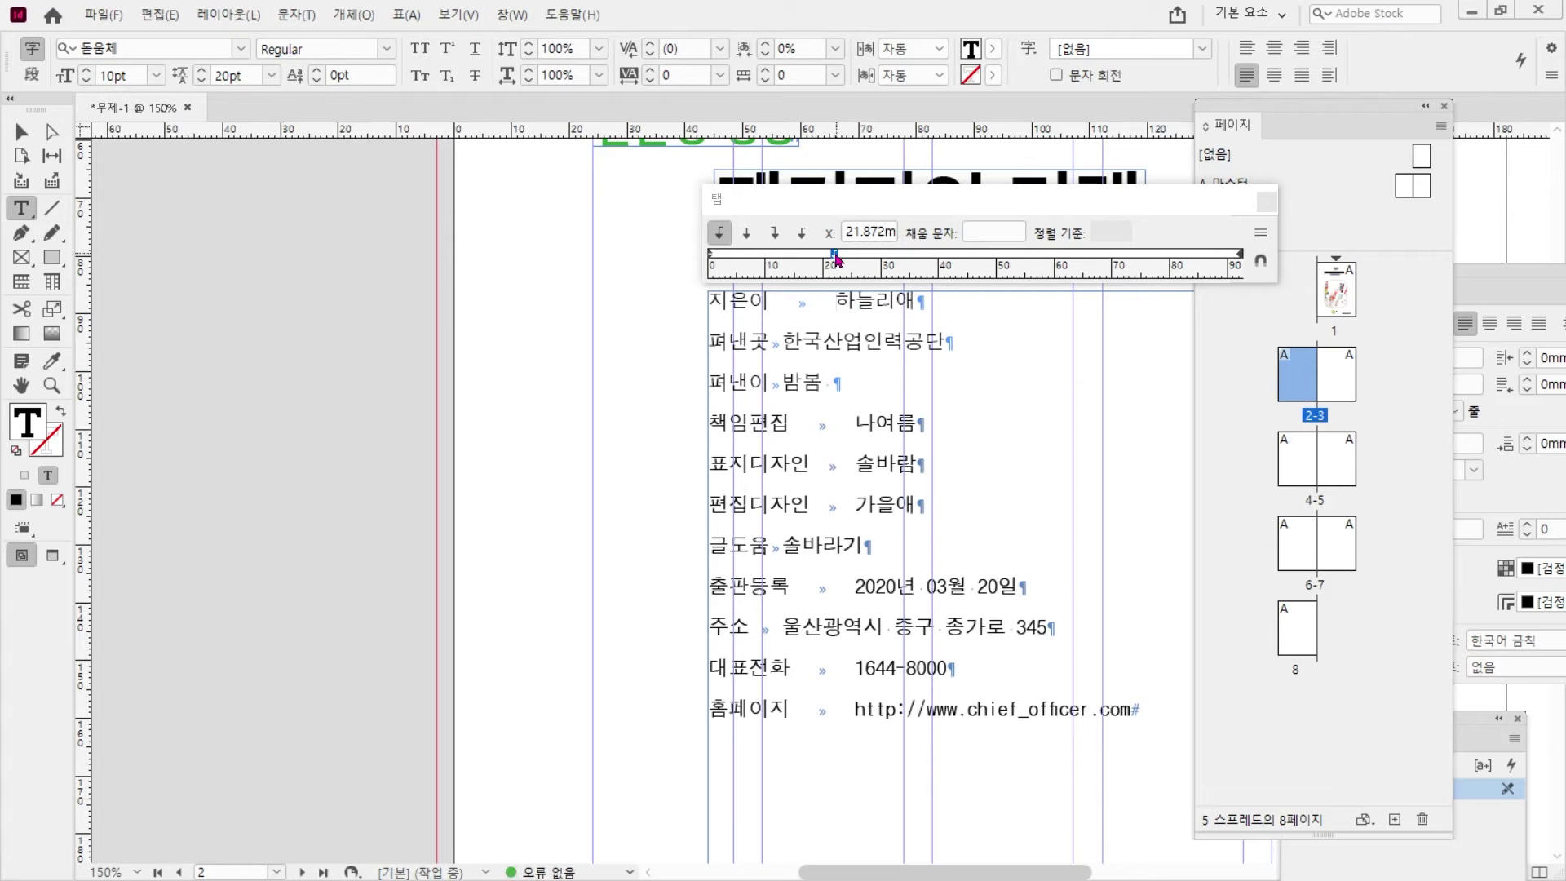
{"action": "key", "text": "ctrl+a"}
{"action": "left_click", "coordinate": [834, 255]}
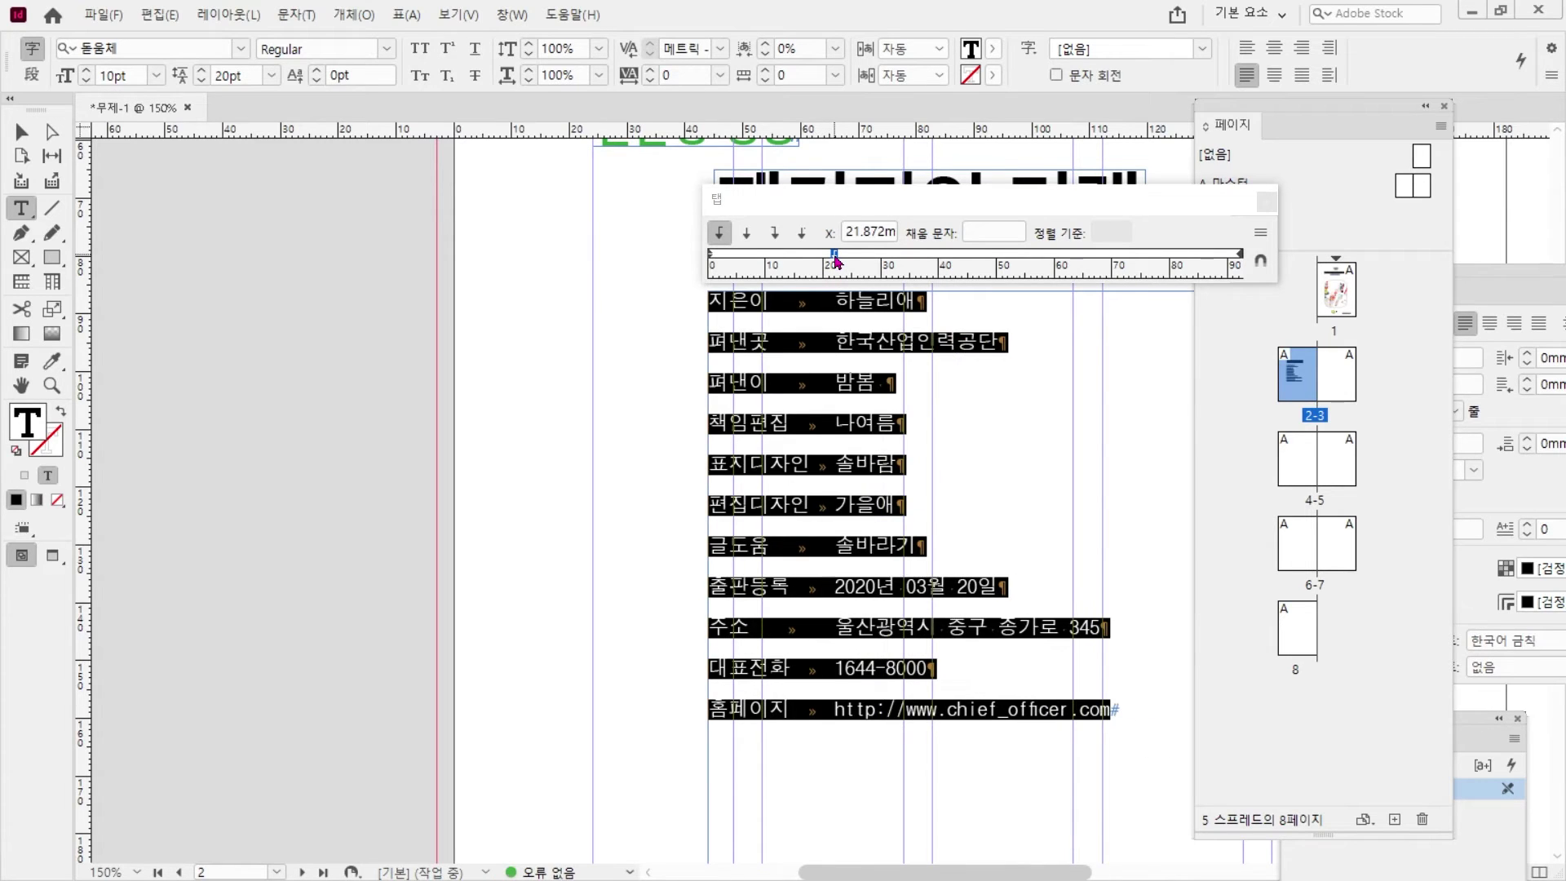
- Move the tab stop of all the credit lines to 25.4 mm and close the Tabs ruler
{"action": "left_click_drag", "start_coordinate": [834, 255], "coordinate": [847, 255]}
{"action": "mouse_move", "coordinate": [847, 255]}
{"action": "left_mouse_down"}
{"action": "mouse_move", "coordinate": [863, 271]}
{"action": "mouse_move", "coordinate": [852, 257]}
{"action": "mouse_move", "coordinate": [867, 256]}
{"action": "left_mouse_up"}
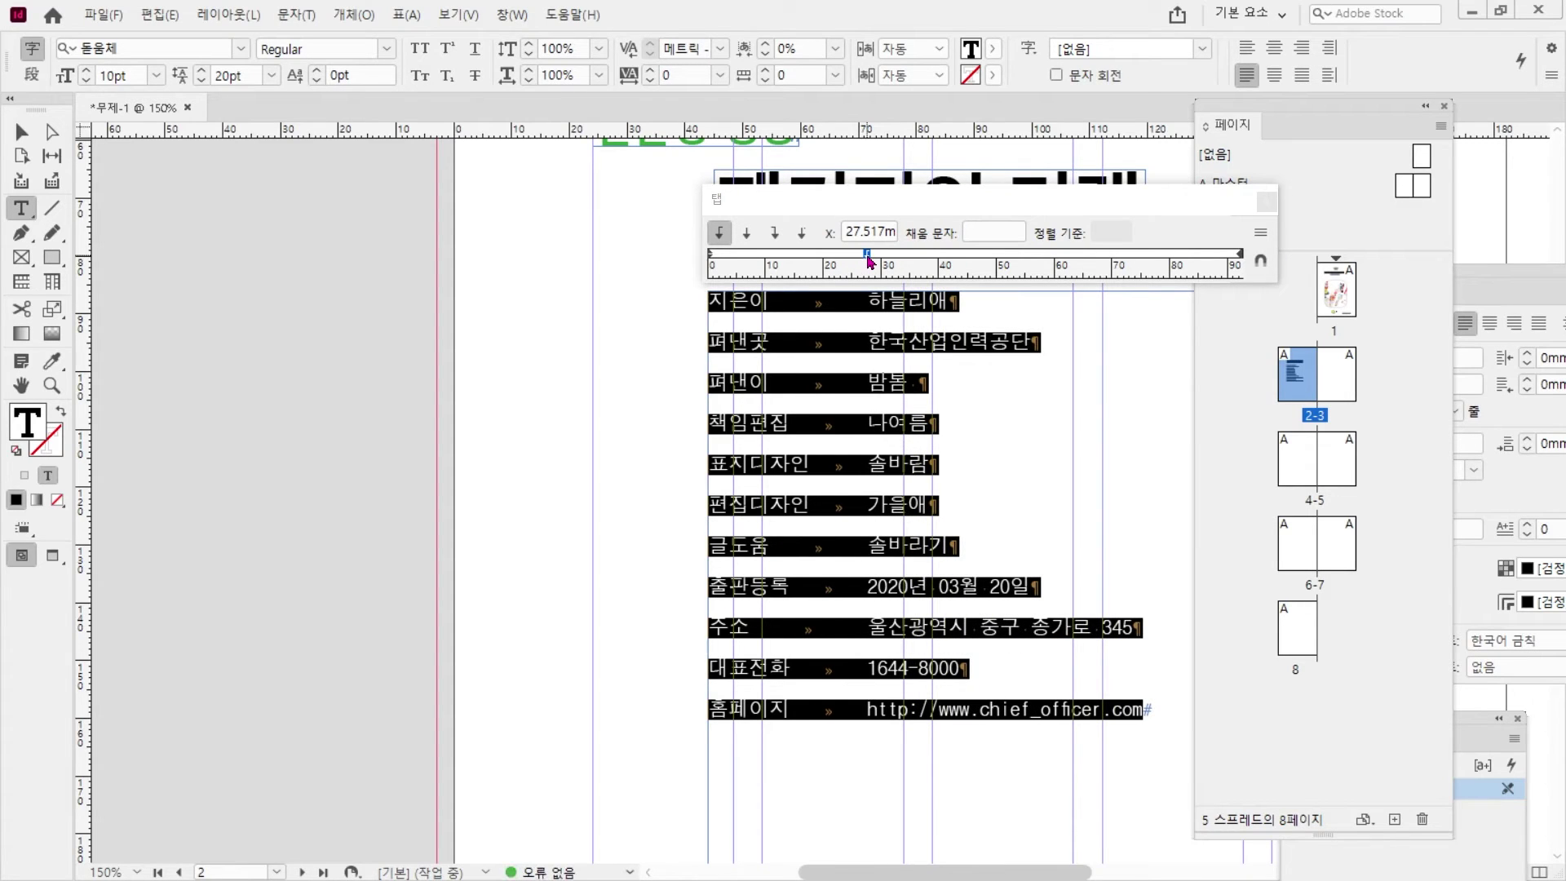
{"action": "right_click", "coordinate": [869, 259]}
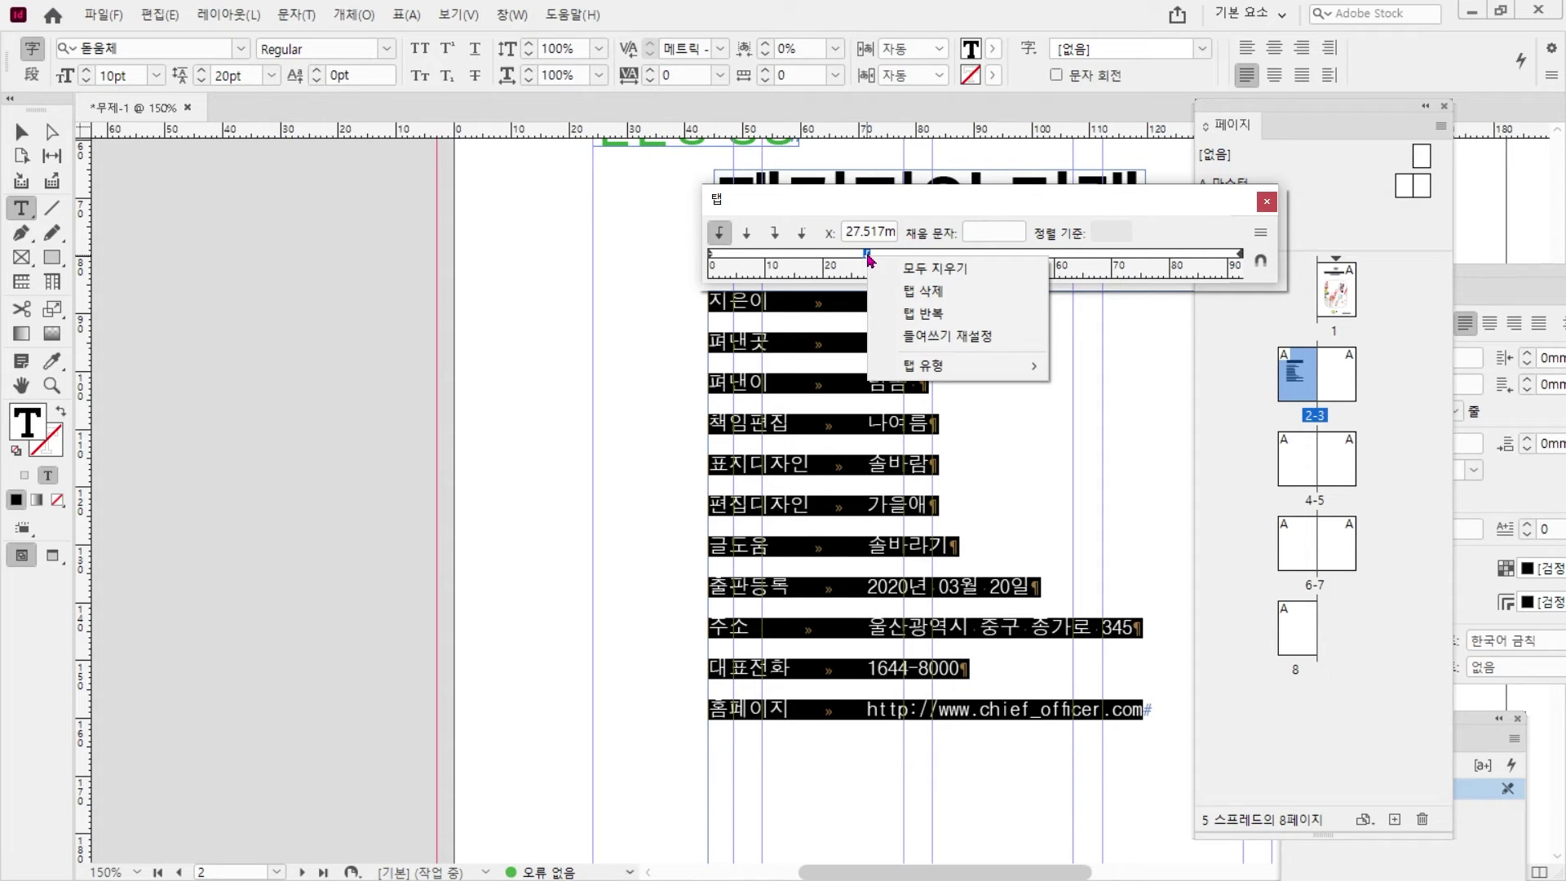
{"action": "left_click_drag", "start_coordinate": [867, 256], "coordinate": [856, 257]}
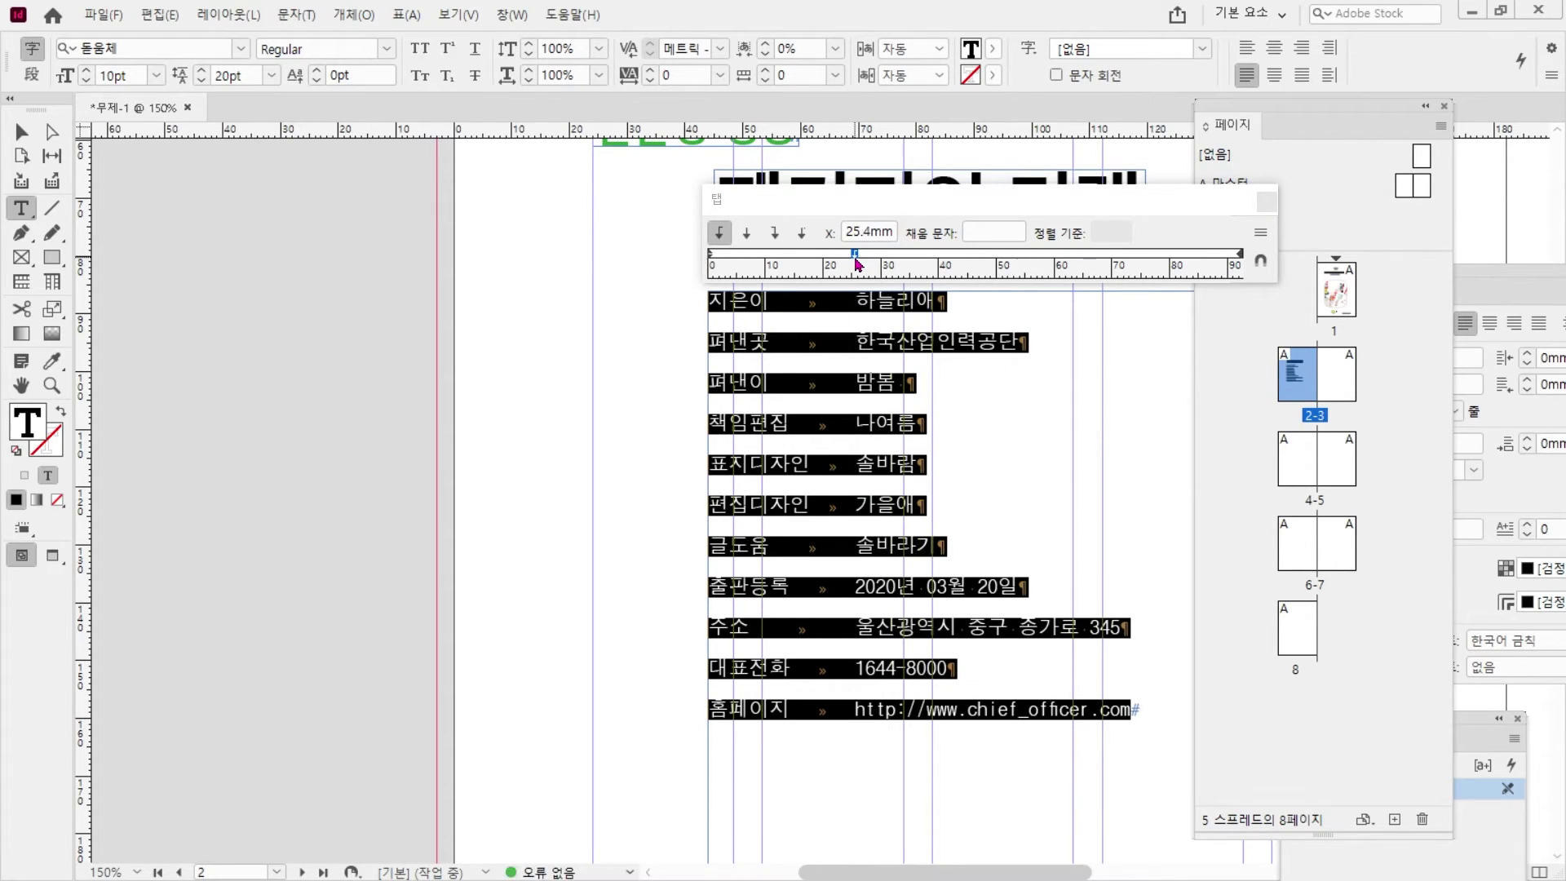
{"action": "left_click", "coordinate": [1009, 315]}
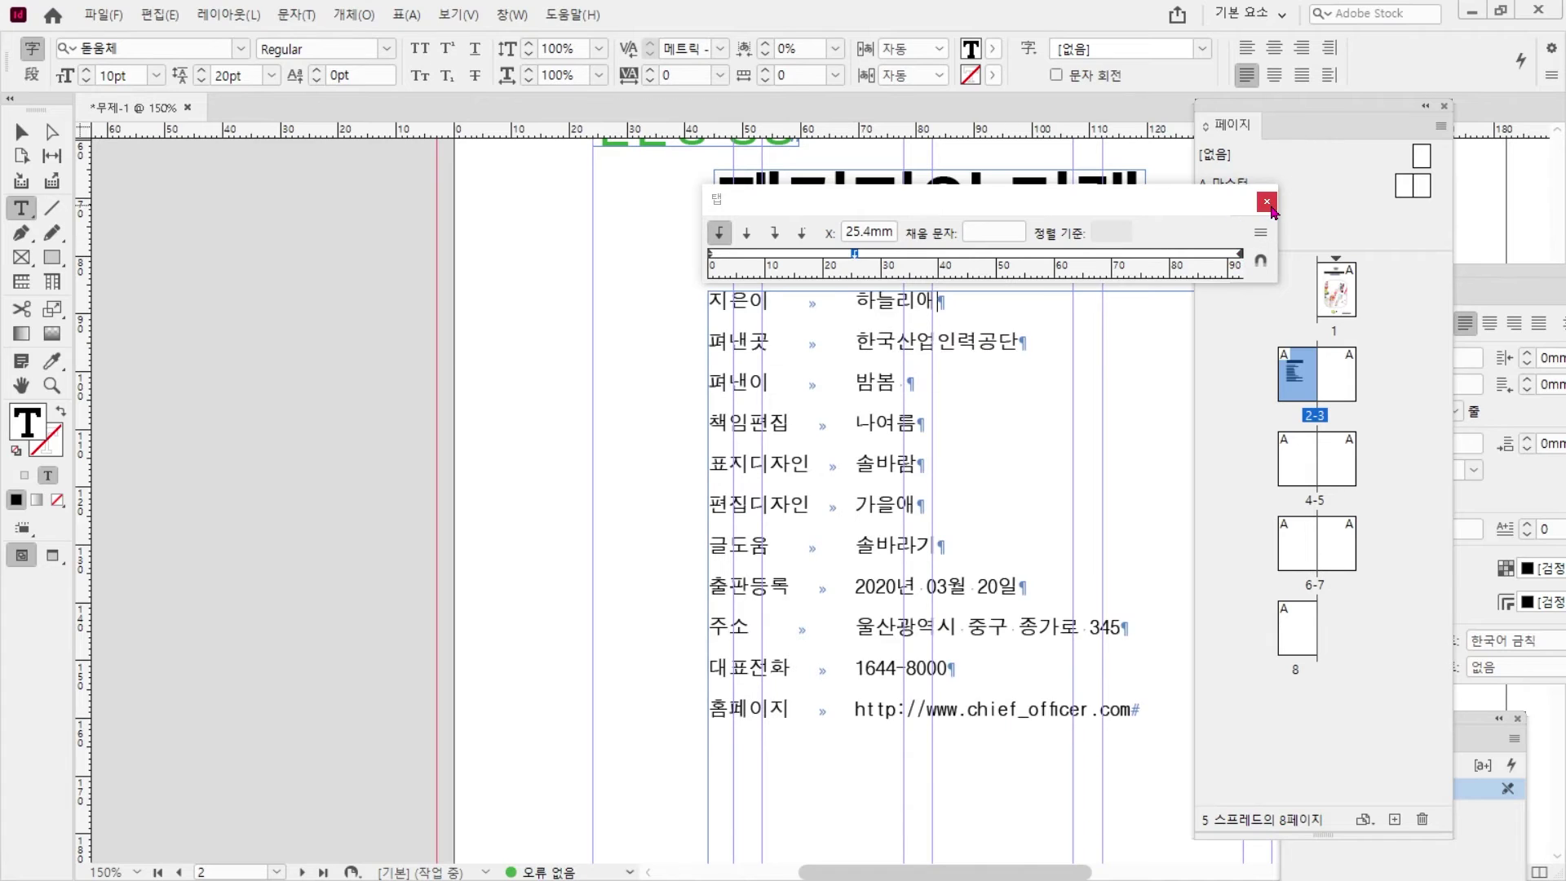
{"action": "left_click", "coordinate": [1268, 202]}
- Compare page 2 in preview and normal screen mode to check the alignment of the credits block
{"action": "left_click", "coordinate": [22, 132]}
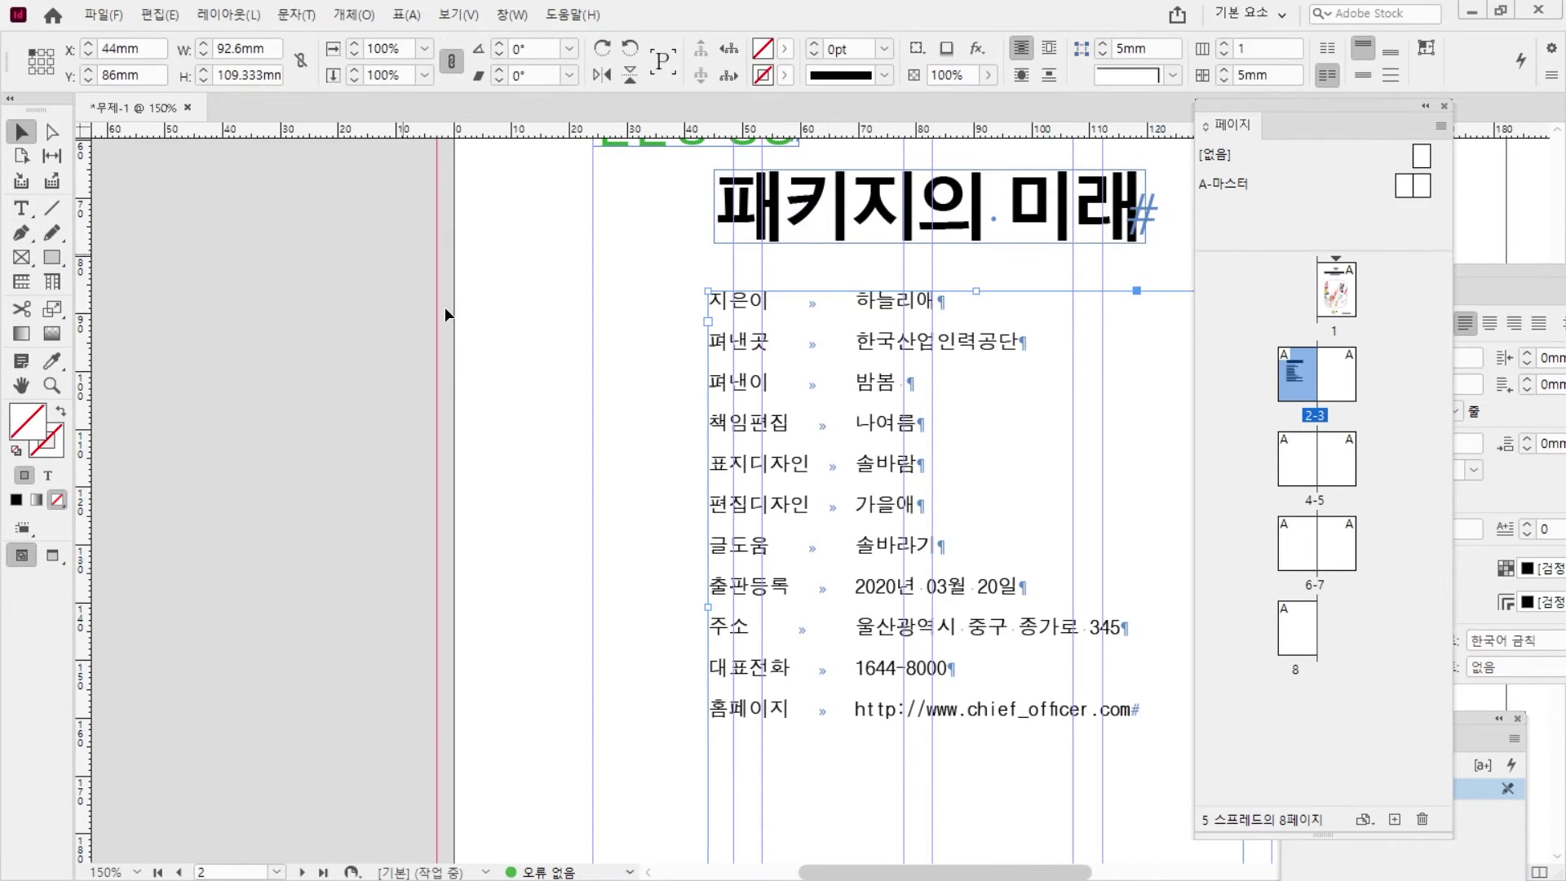
{"action": "left_click", "coordinate": [461, 318]}
{"action": "key", "text": "w"}
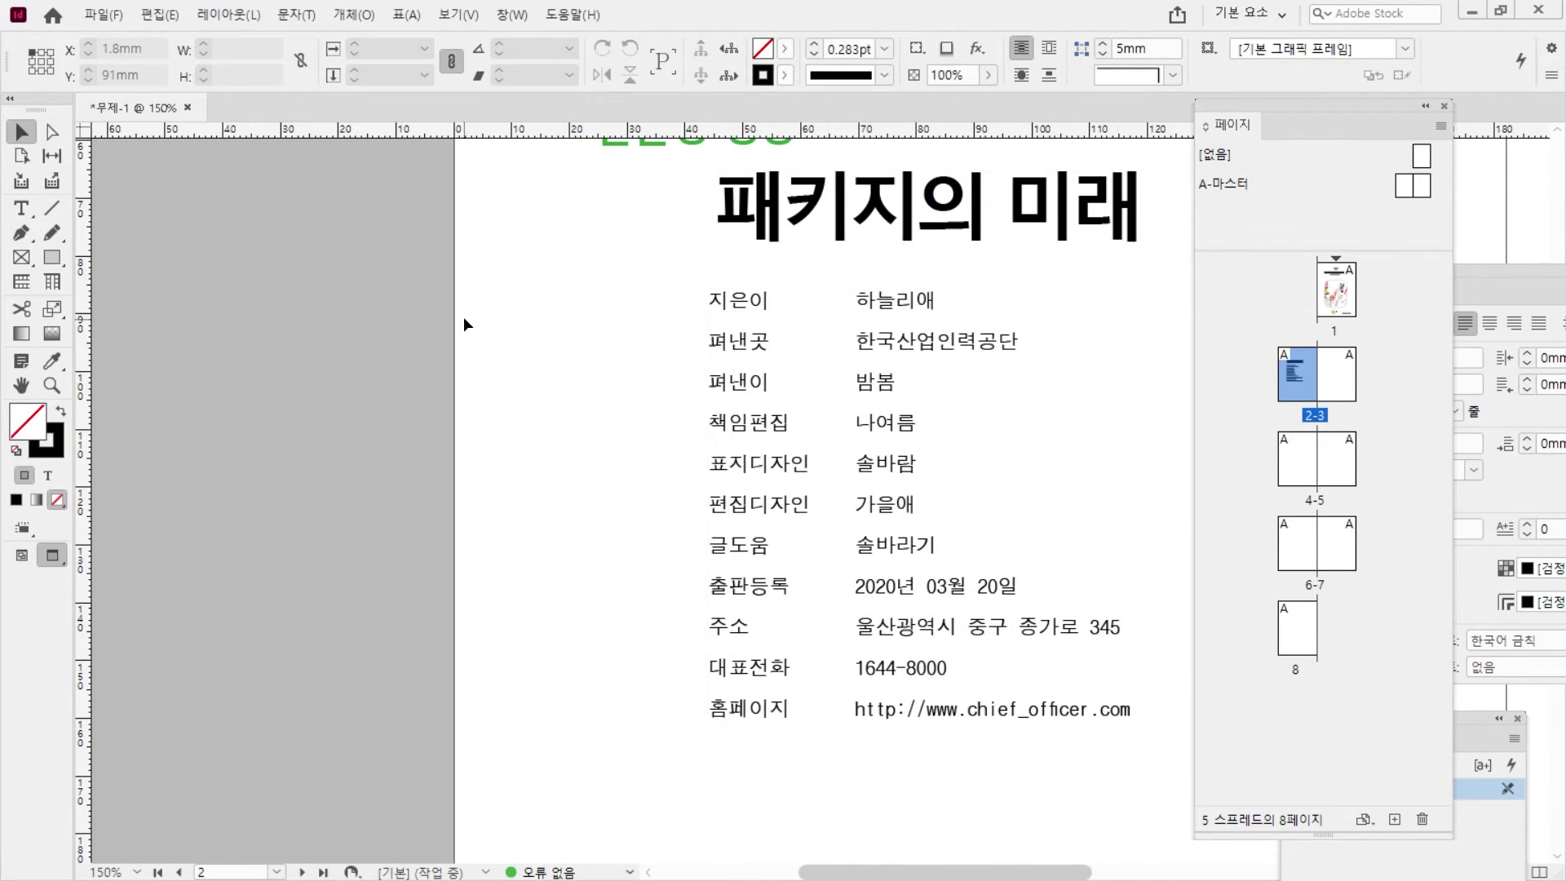
{"action": "key", "text": "w"}
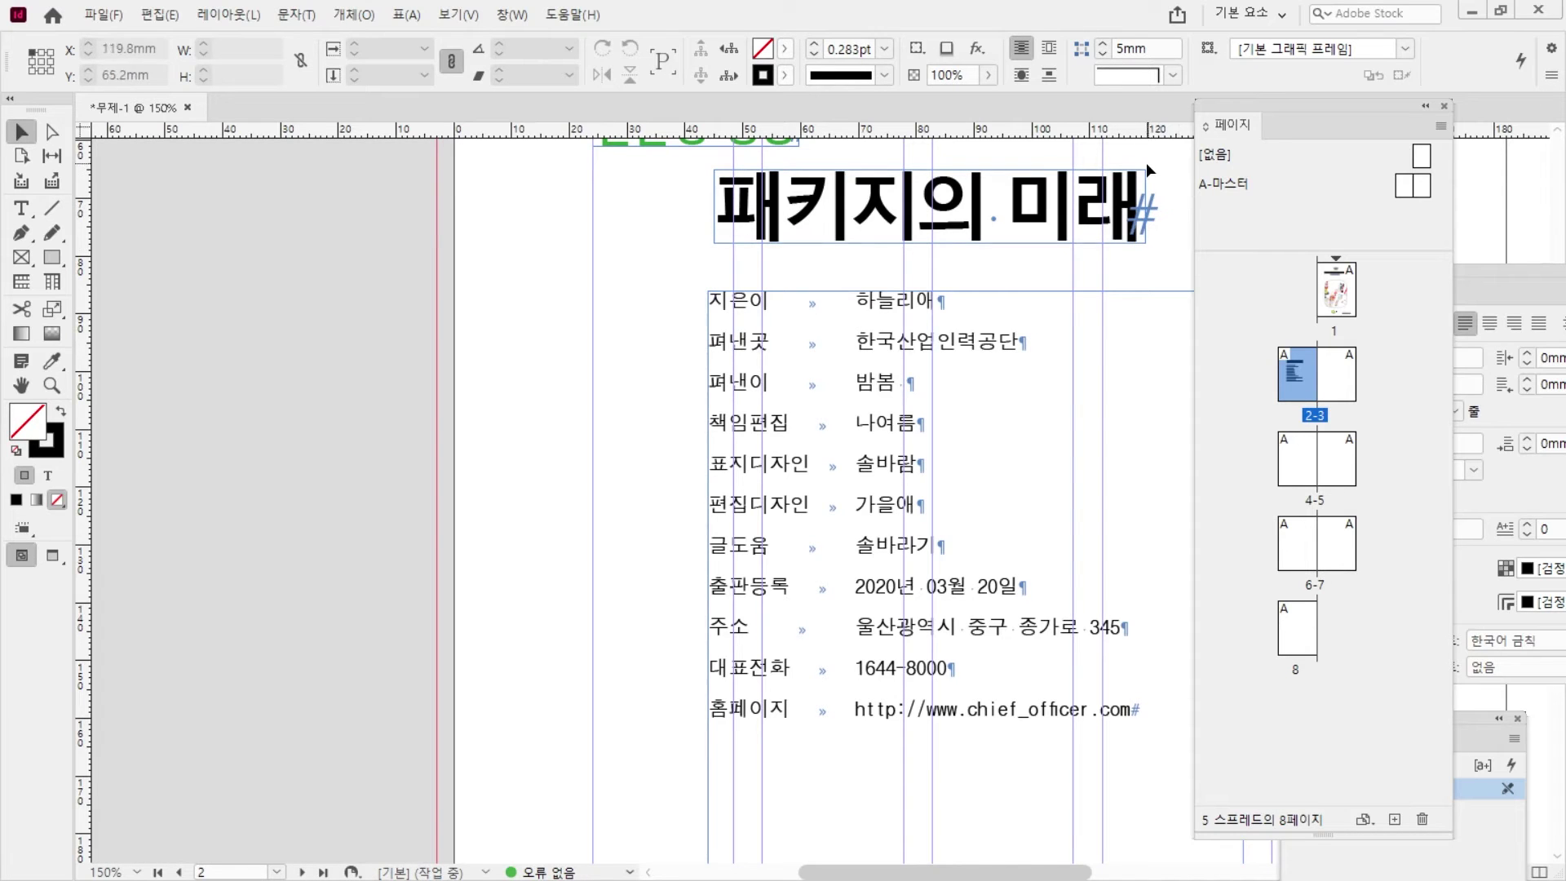
{"action": "left_click_drag", "start_coordinate": [980, 290], "coordinate": [733, 310]}
{"action": "key", "text": "w"}
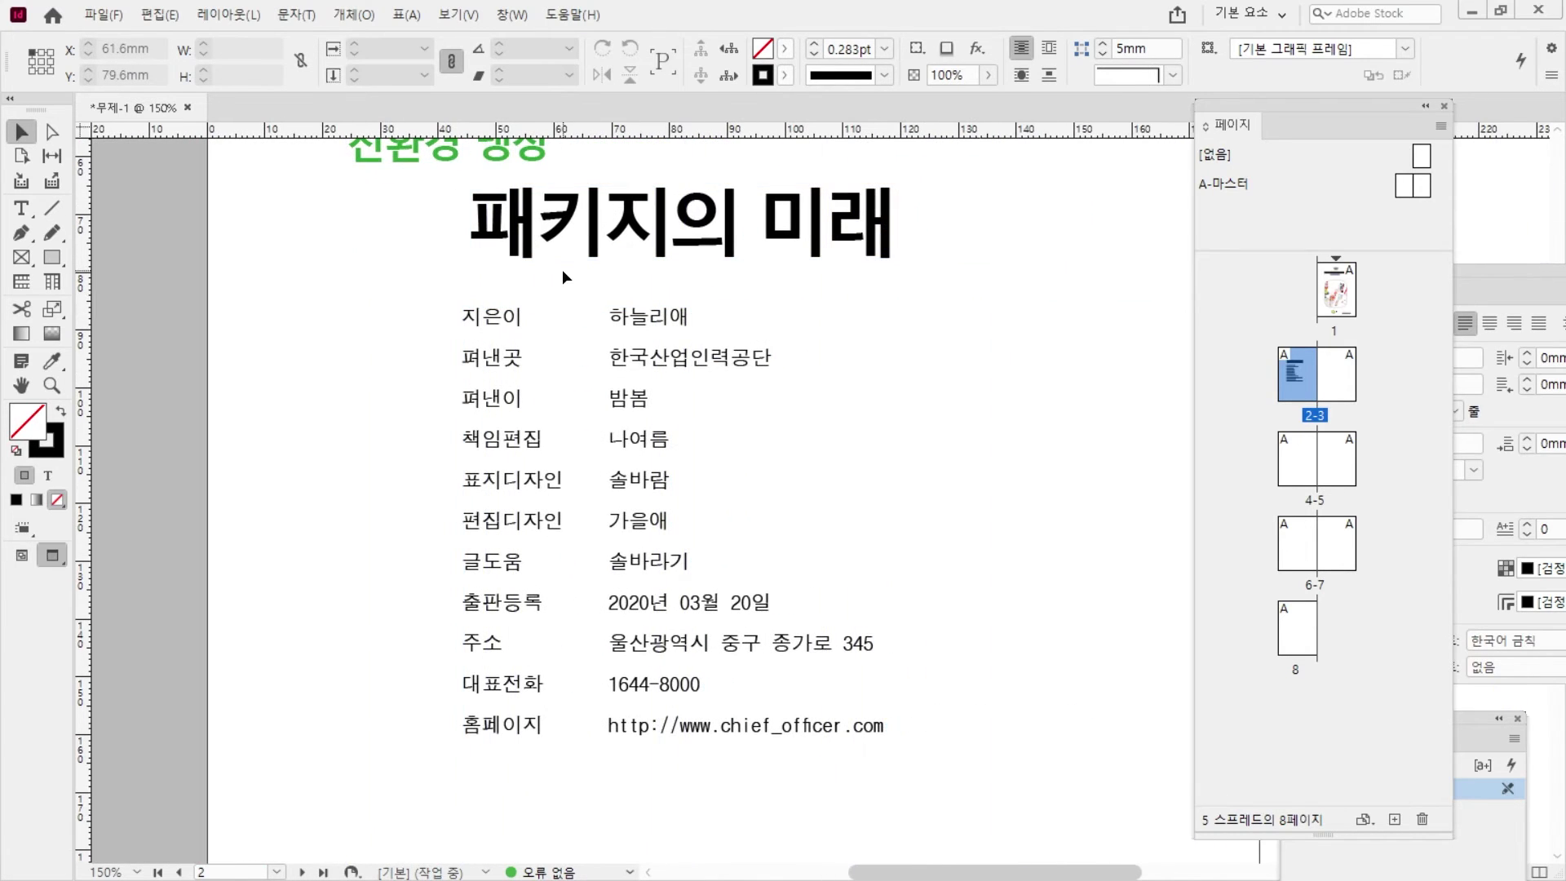
{"action": "key", "text": "w"}
{"action": "key", "text": "w"}
{"action": "key", "text": "w"}
{"action": "key", "text": "w"}
{"action": "key", "text": "w"}
{"action": "key", "text": "w"}
{"action": "key", "text": "w"}
- Hide the hidden characters in the document
{"action": "left_click", "coordinate": [296, 15]}
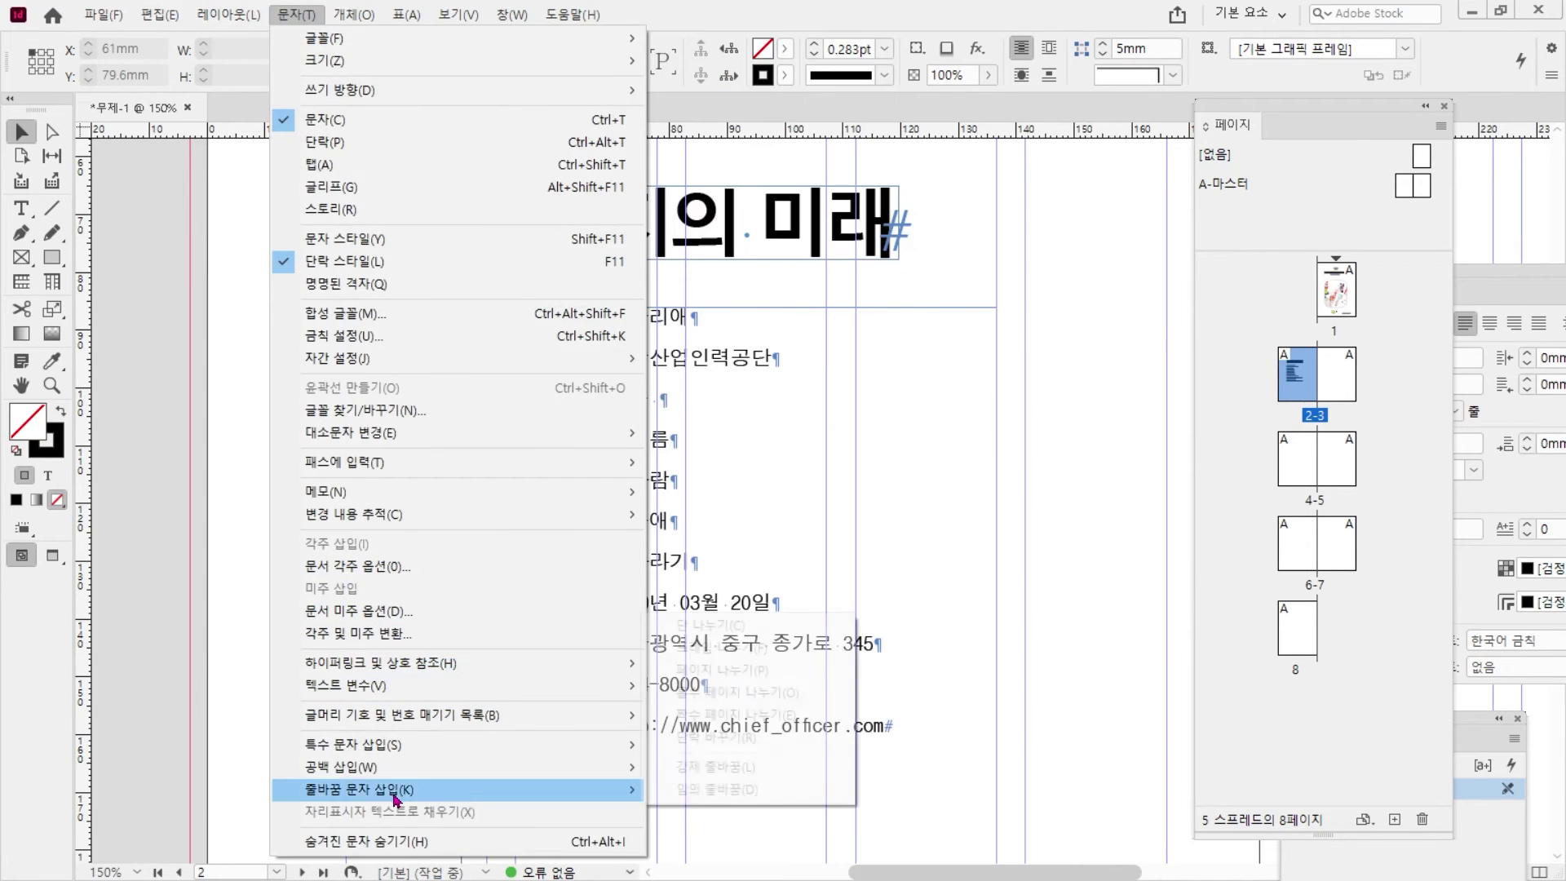
{"action": "left_click", "coordinate": [406, 843]}
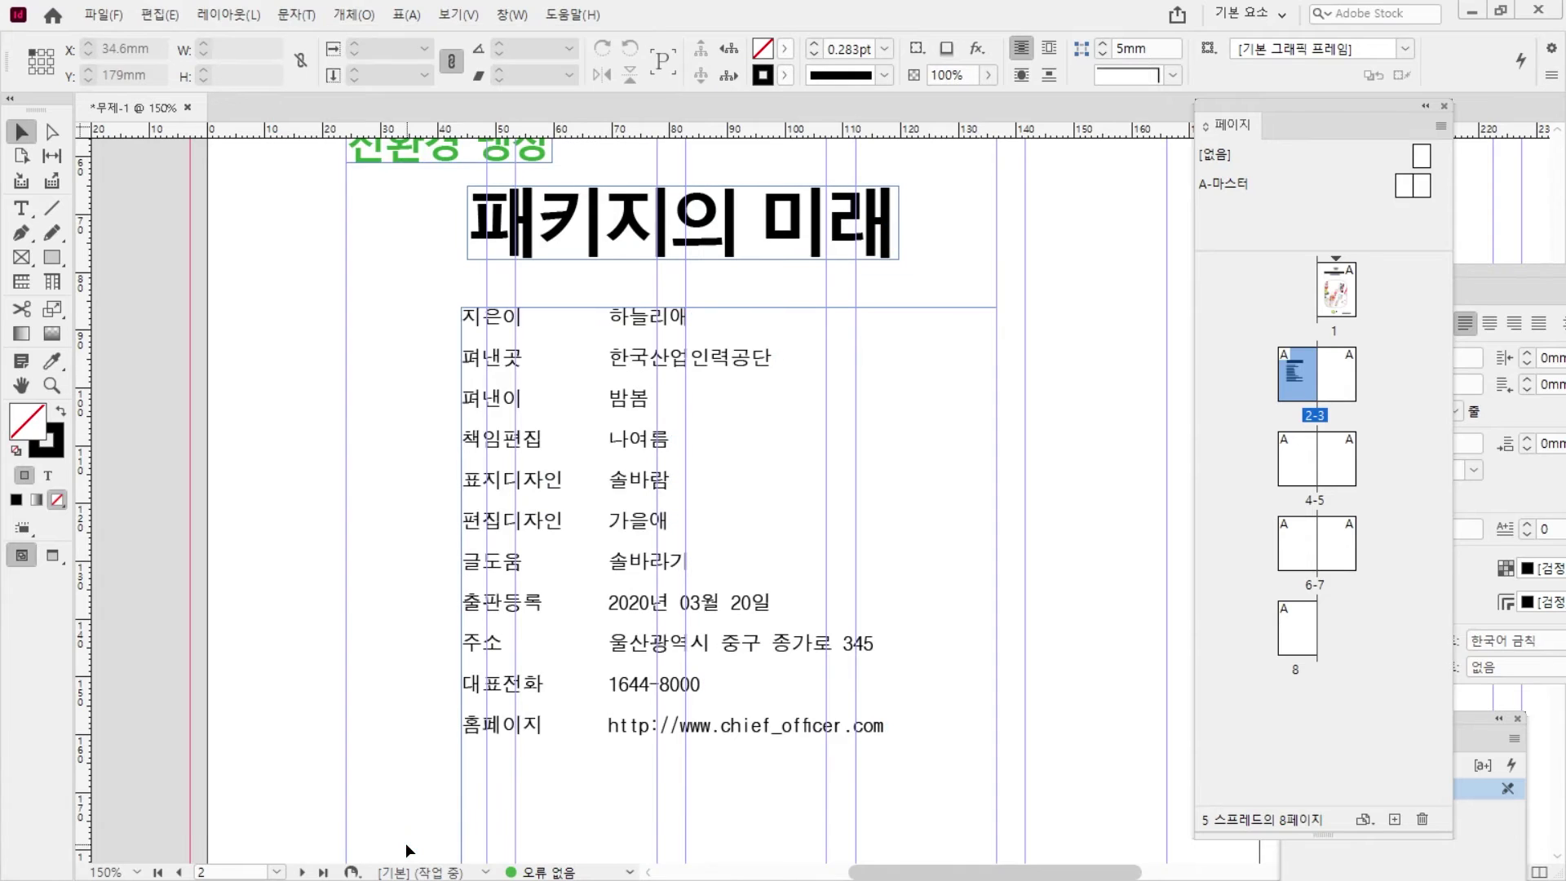
- Move the publication credits text frame to X 24 mm, Y 106 mm
{"action": "left_click", "coordinate": [564, 434]}
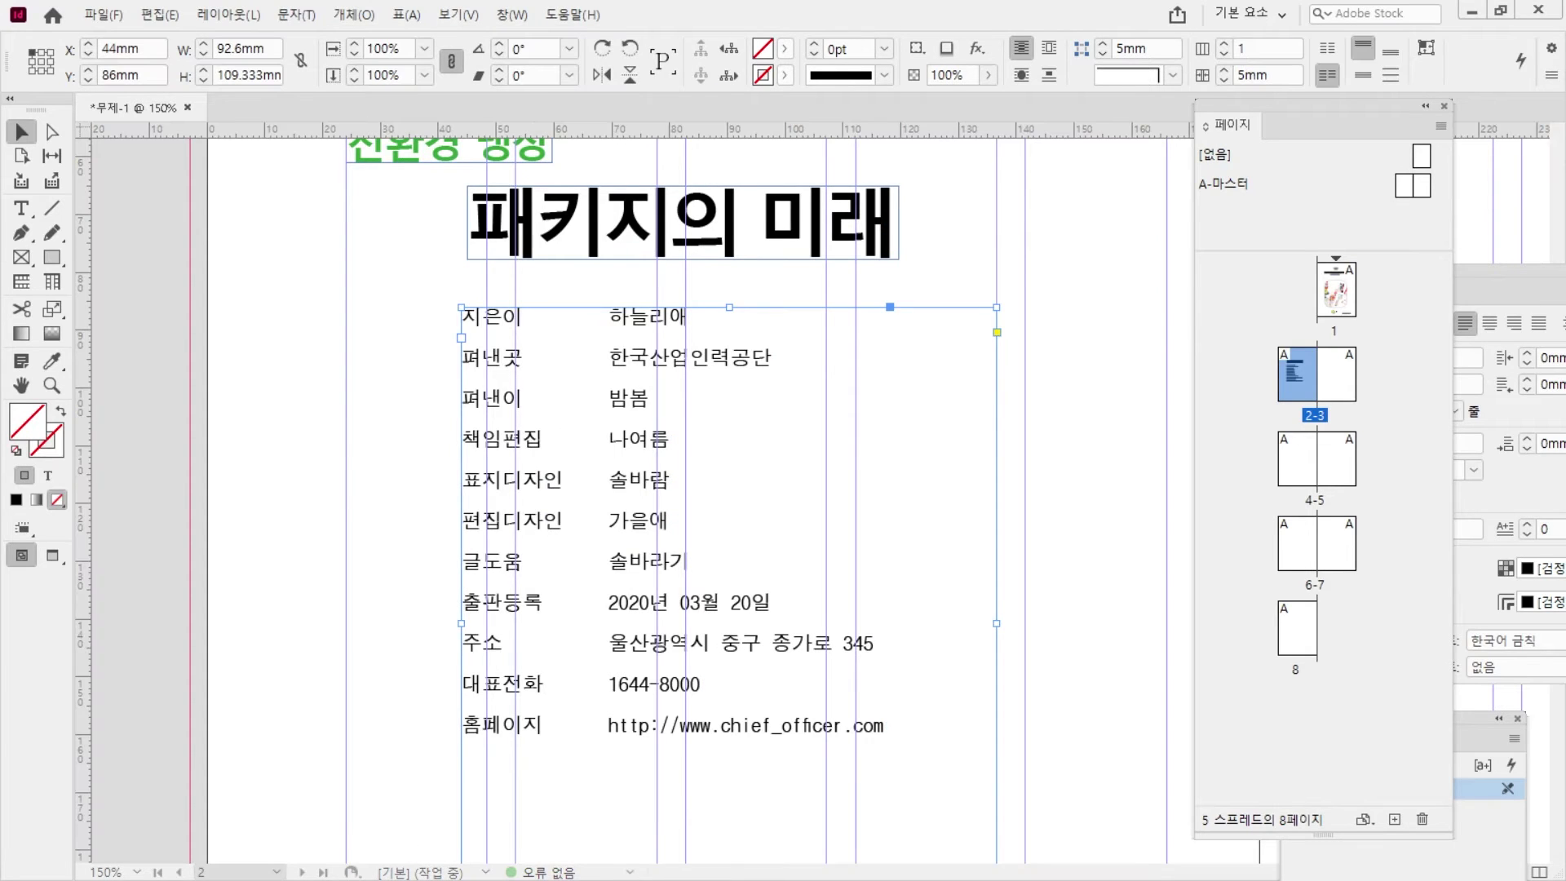
{"action": "double_click", "coordinate": [122, 74]}
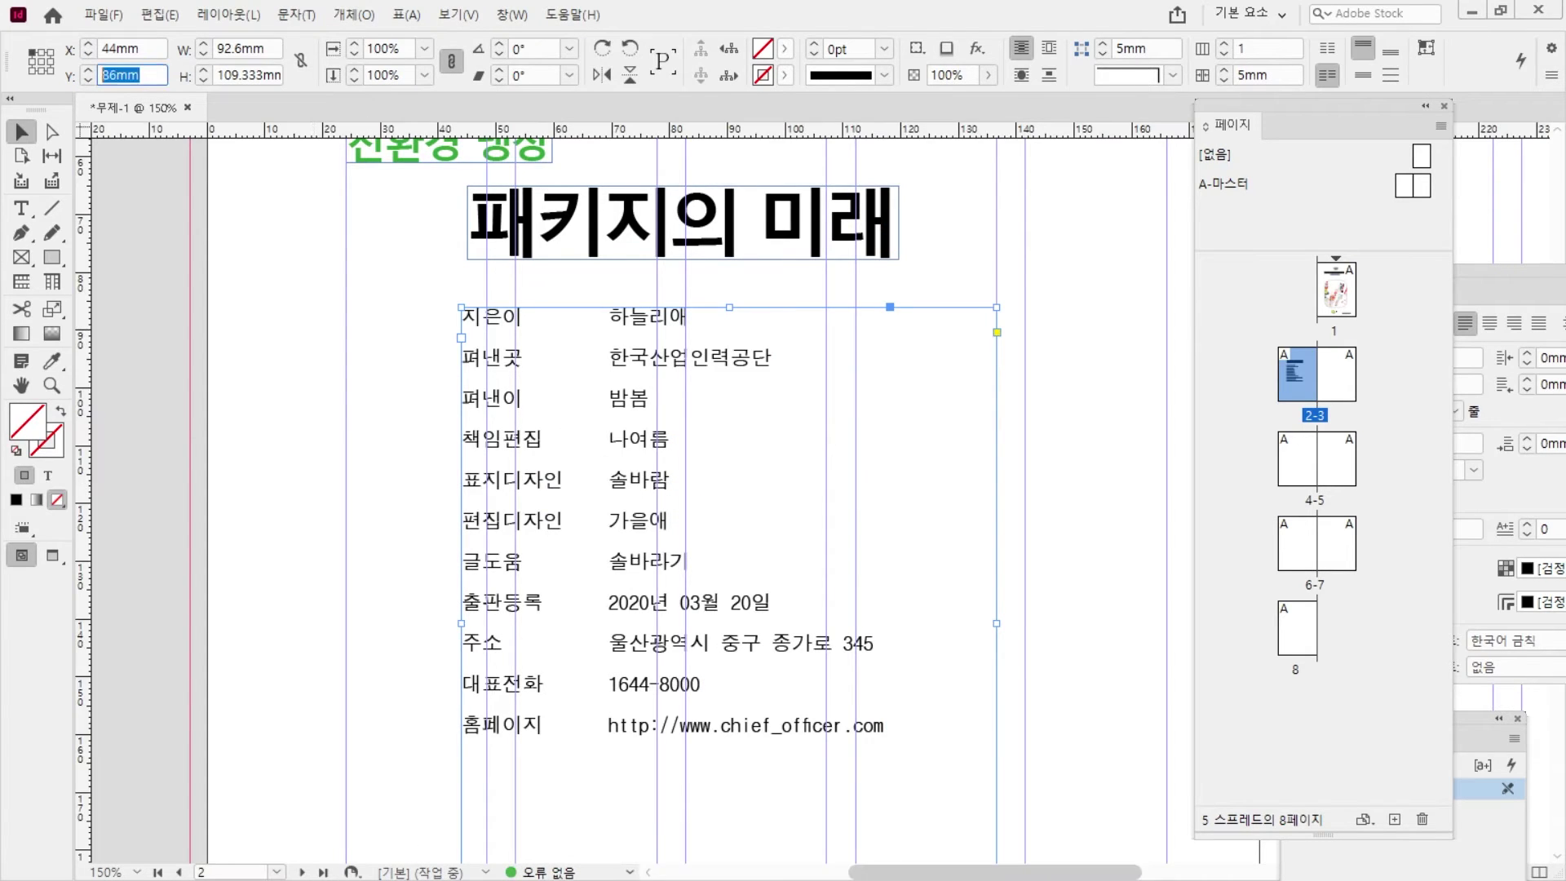
{"action": "type", "text": "106"}
{"action": "key", "text": "Return"}
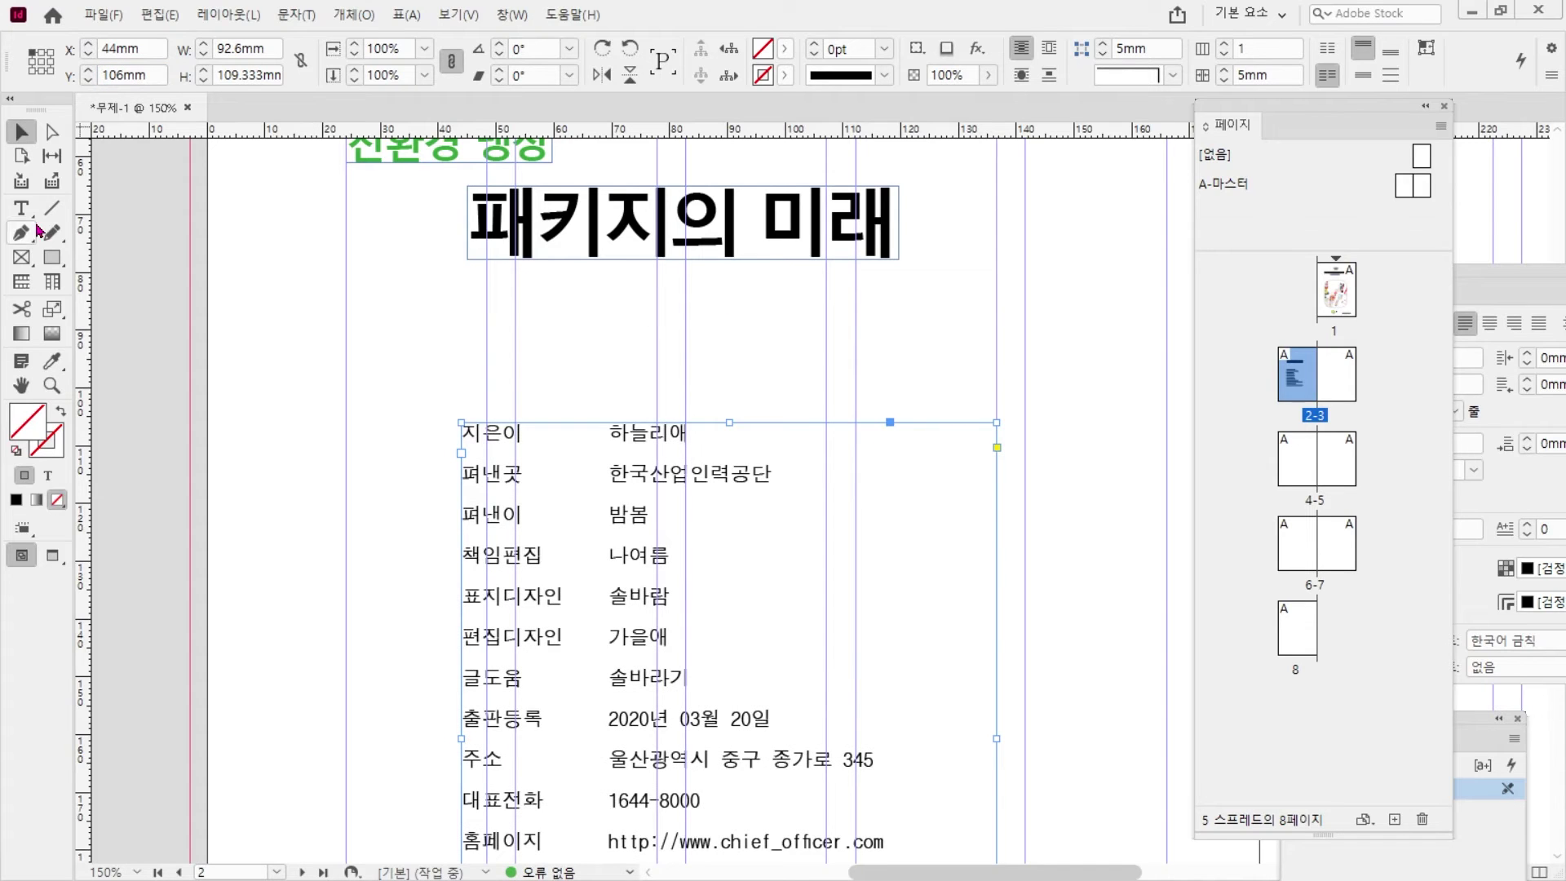
{"action": "scroll", "coordinate": [489, 249], "scroll_direction": "up", "scroll_amount": 1}
{"action": "left_click_drag", "start_coordinate": [506, 489], "coordinate": [357, 510]}
- Switch to Acrobat Reader to check the credits block's placement and labelling in the layout instructions, and return to InDesign
{"action": "key", "text": "alt+Tab"}
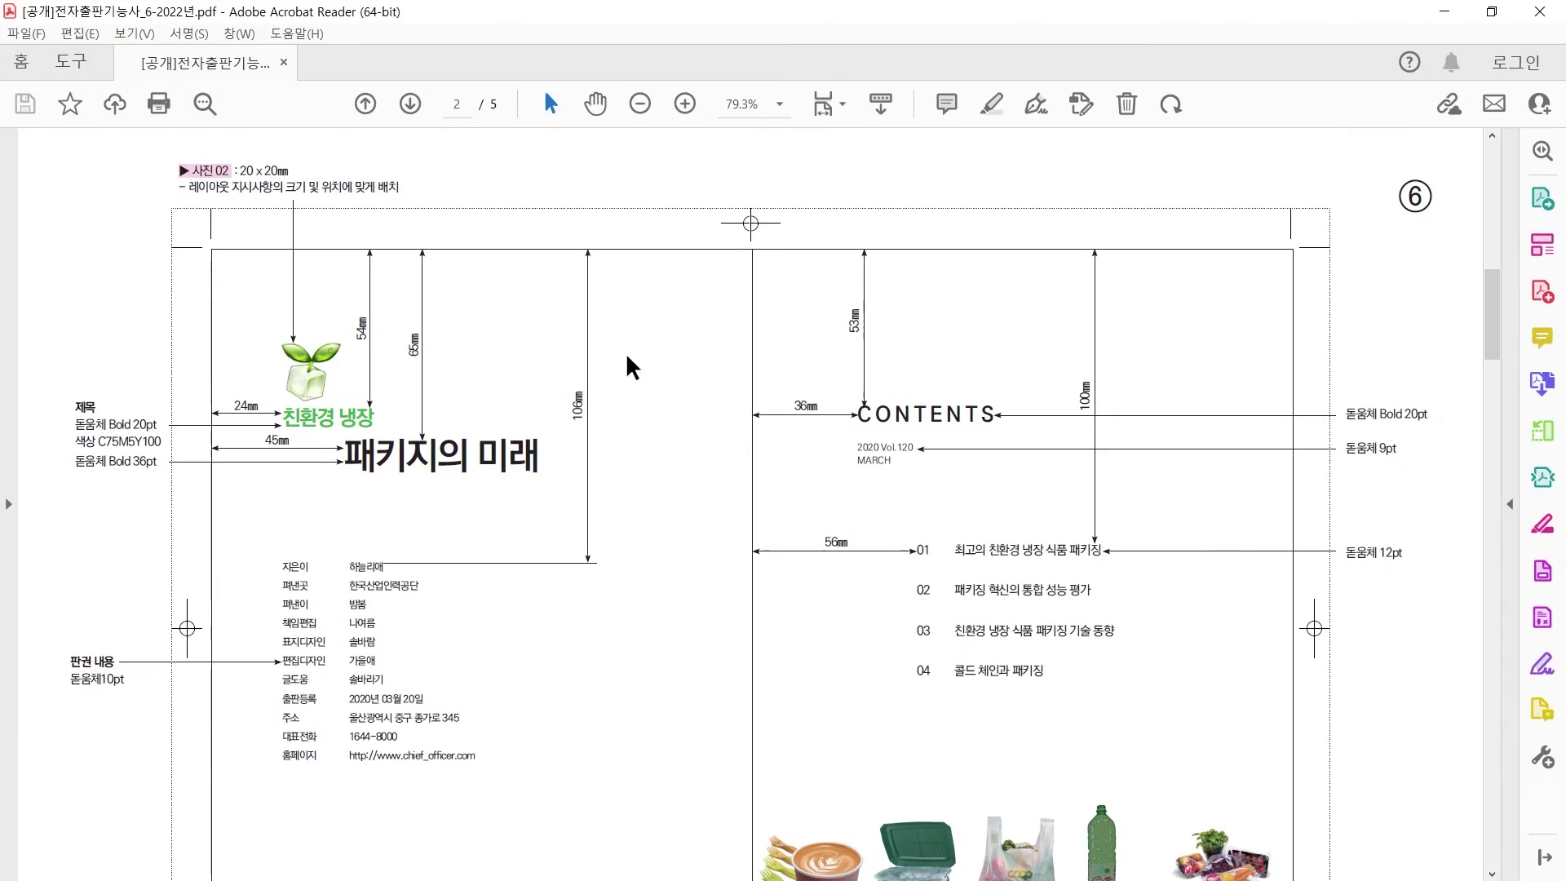
{"action": "left_click_drag", "start_coordinate": [287, 402], "coordinate": [279, 691]}
{"action": "left_click_drag", "start_coordinate": [220, 599], "coordinate": [308, 598]}
{"action": "mouse_move", "coordinate": [205, 542]}
{"action": "left_mouse_down"}
{"action": "mouse_move", "coordinate": [218, 581]}
{"action": "mouse_move", "coordinate": [275, 563]}
{"action": "left_mouse_up"}
{"action": "left_click_drag", "start_coordinate": [253, 511], "coordinate": [252, 597]}
{"action": "key", "text": "Escape"}
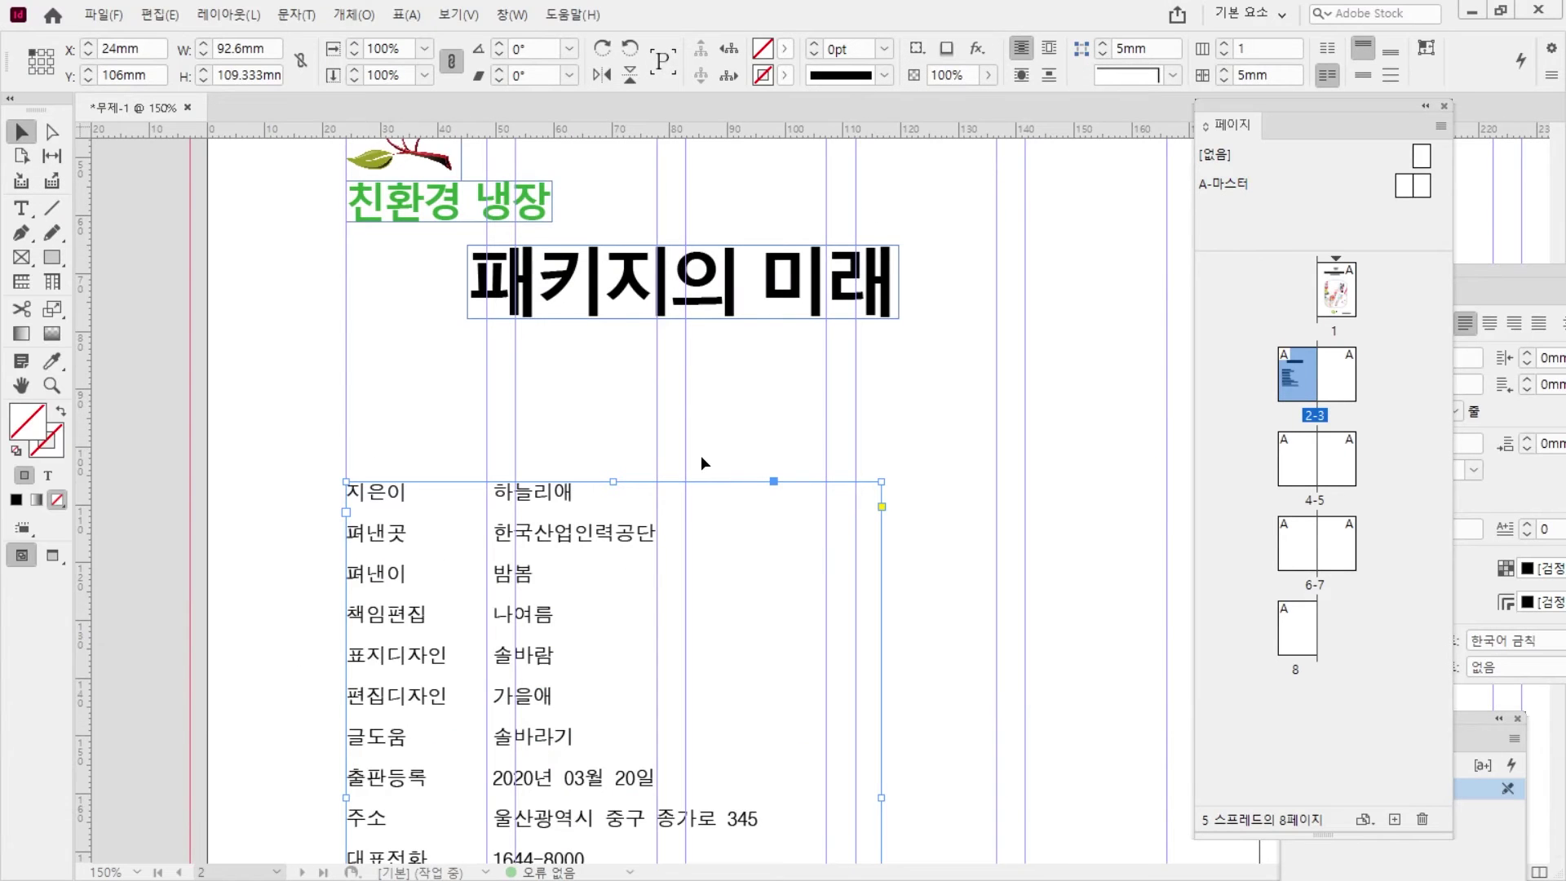
{"action": "left_click", "coordinate": [948, 403]}
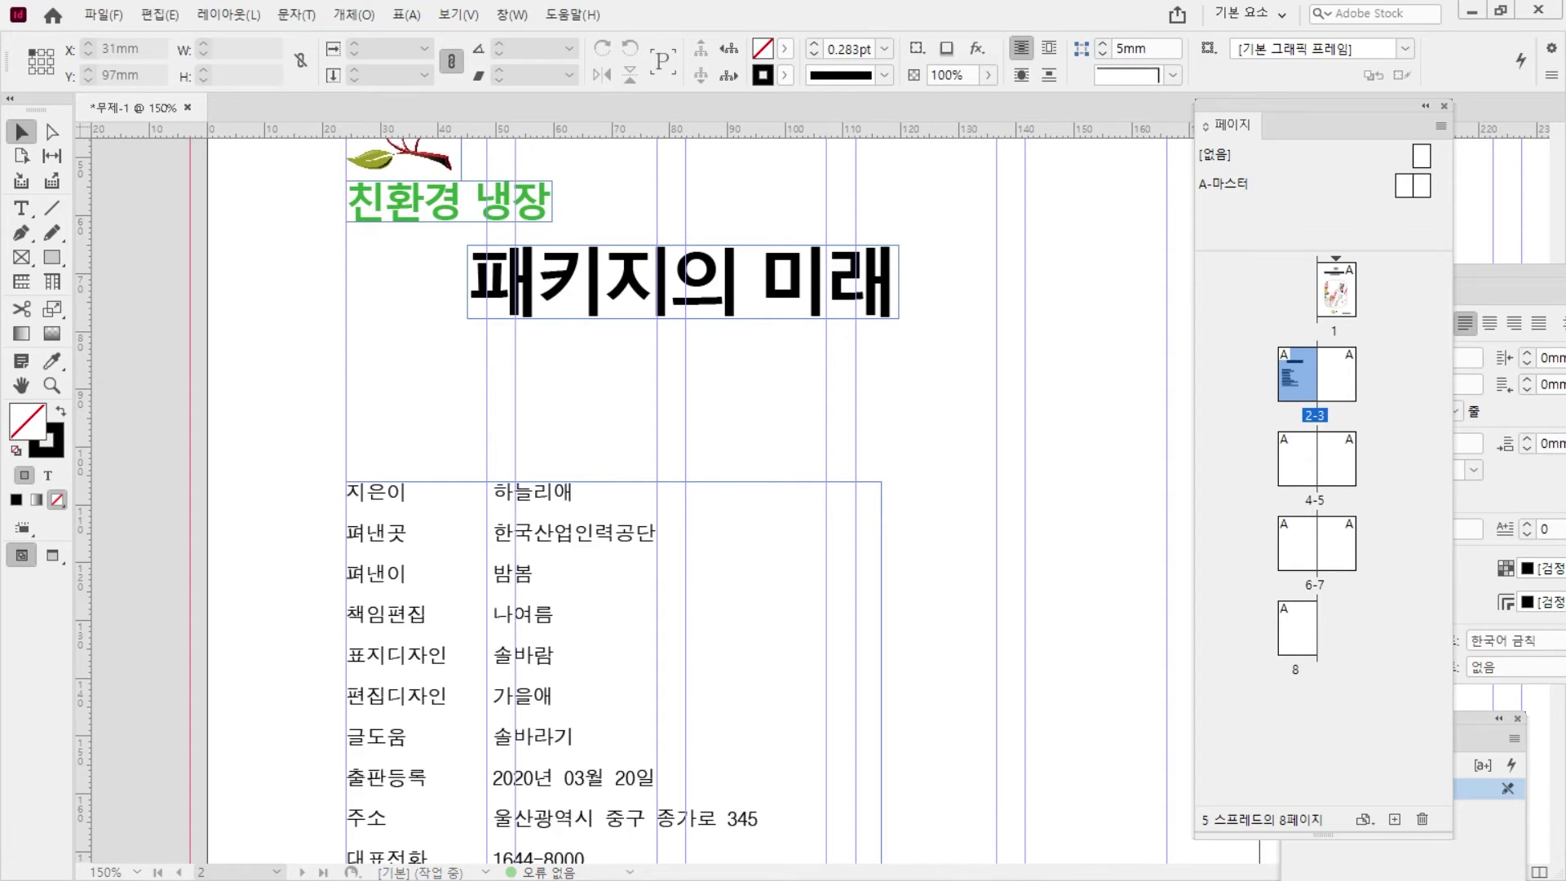
- Switch to Acrobat Reader to examine the font specifications of the titles, contents page and credits, and return to InDesign
{"action": "key", "text": "alt+Tab"}
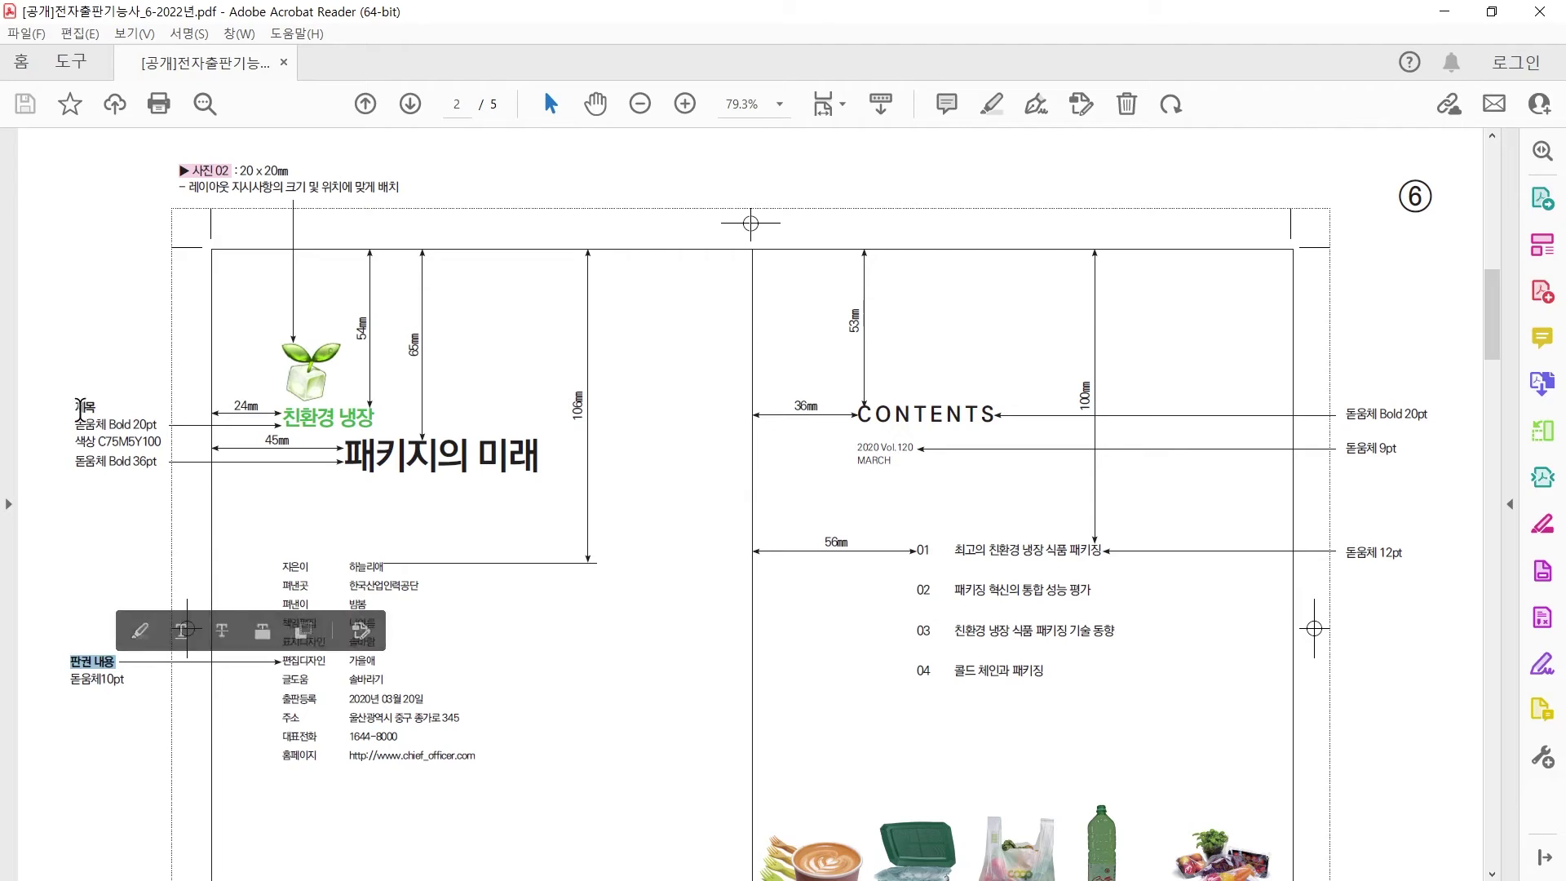
{"action": "left_click_drag", "start_coordinate": [75, 406], "coordinate": [98, 406]}
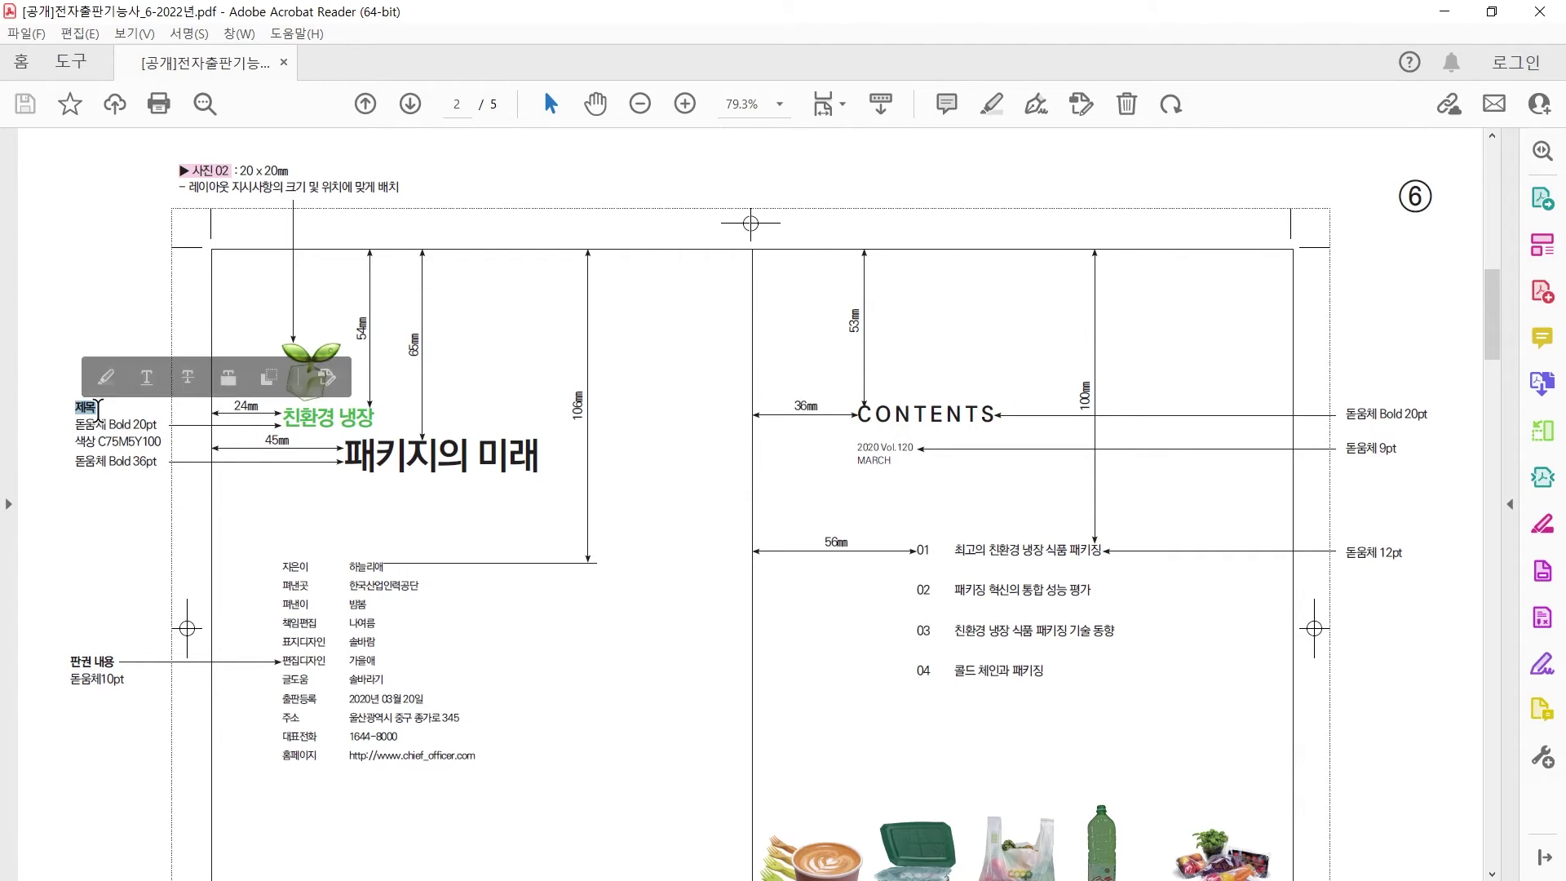
{"action": "left_click", "coordinate": [98, 406]}
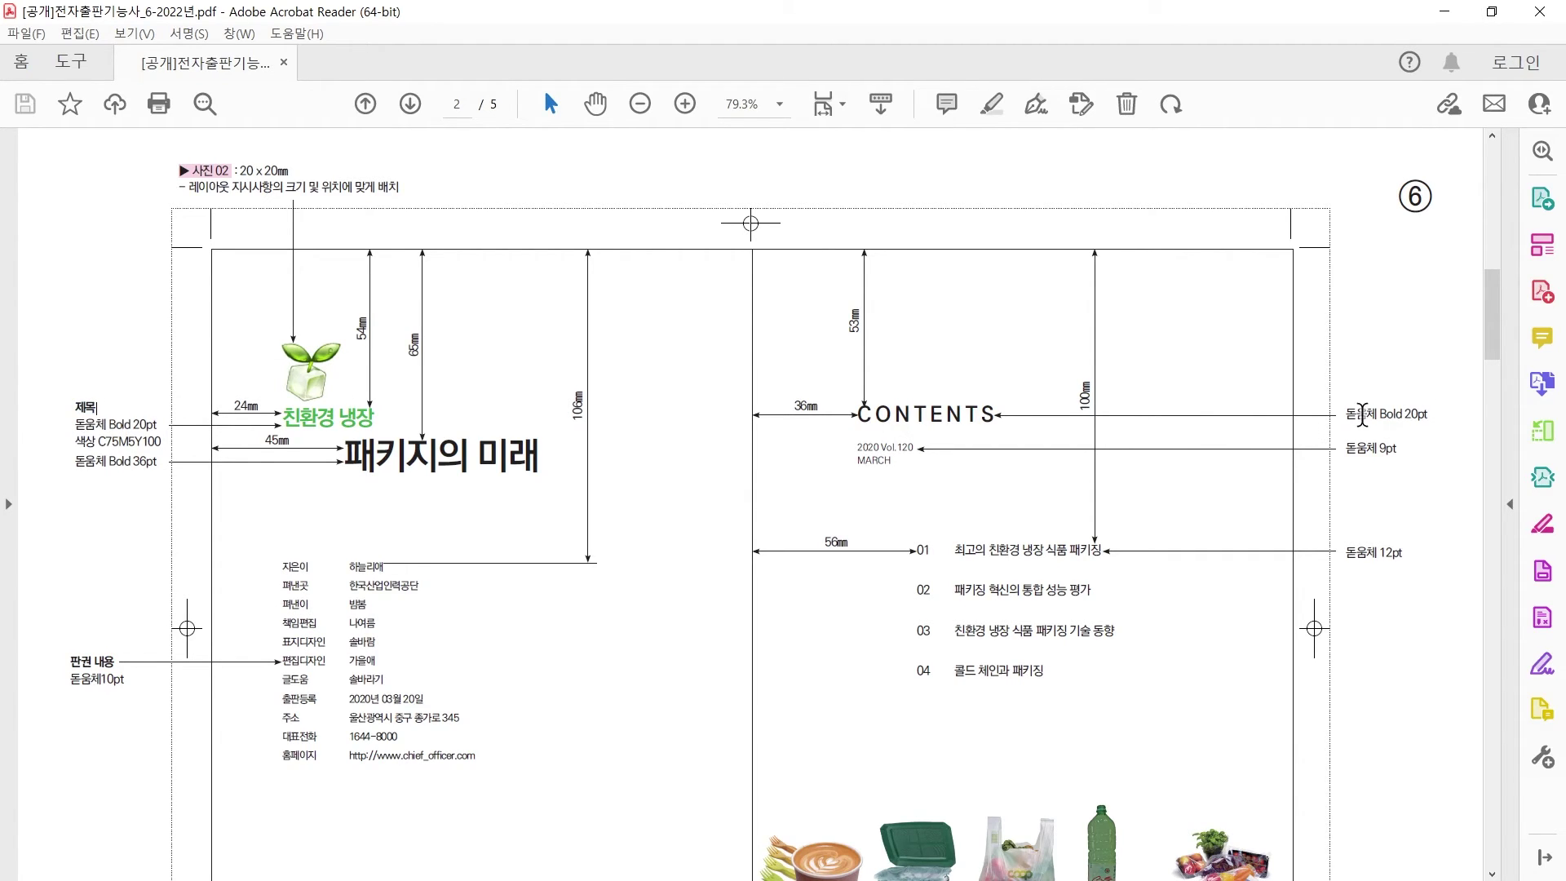
{"action": "left_click_drag", "start_coordinate": [1361, 414], "coordinate": [1381, 447]}
{"action": "left_click_drag", "start_coordinate": [70, 405], "coordinate": [99, 407]}
{"action": "left_click", "coordinate": [98, 670]}
{"action": "key", "text": "alt+Tab"}
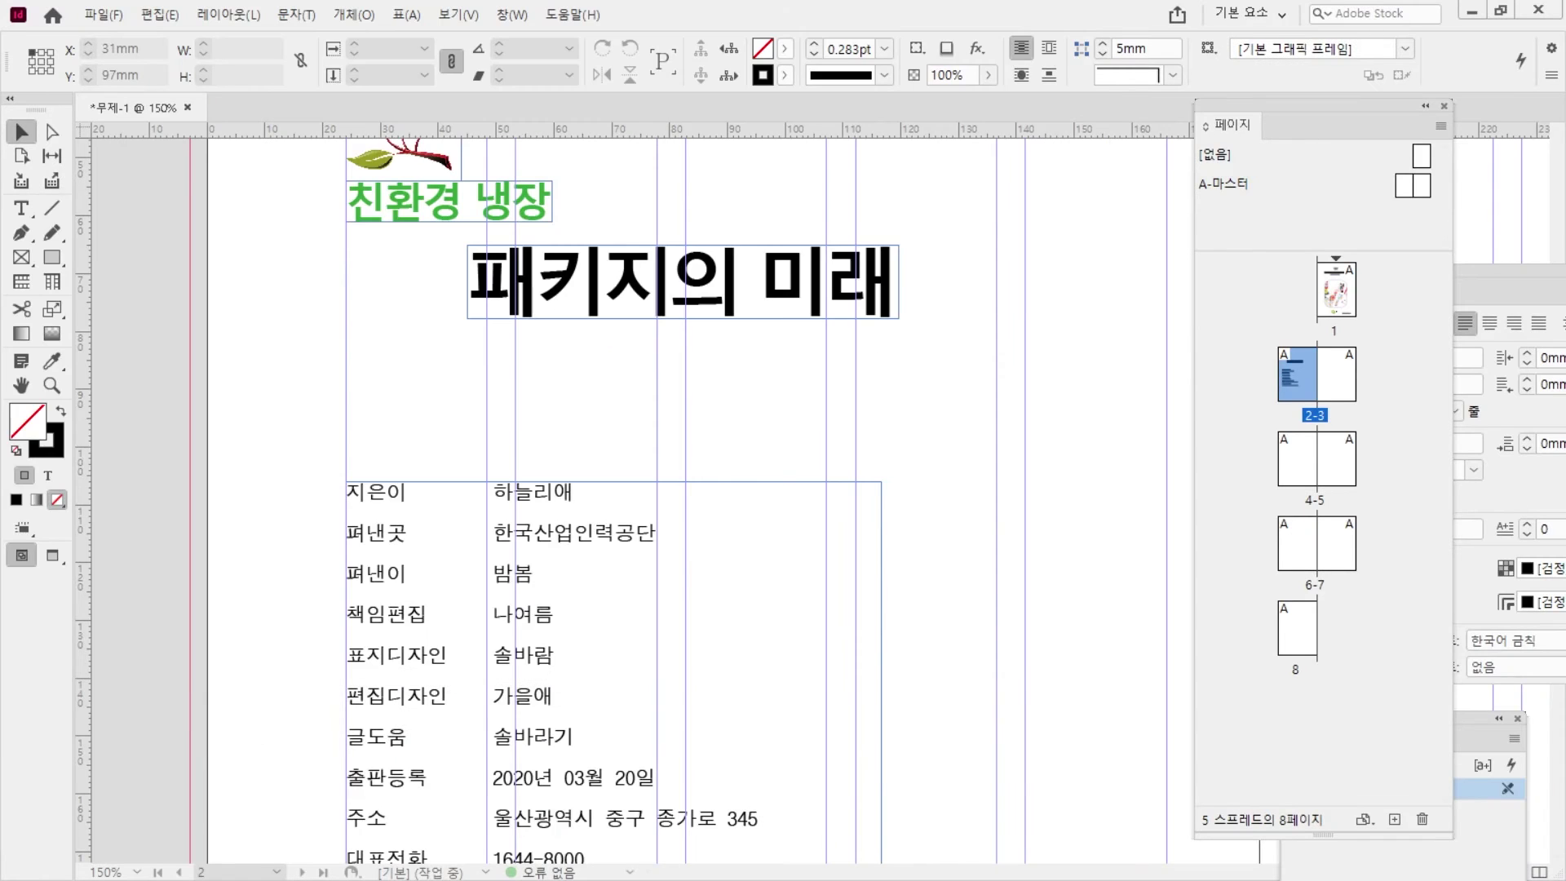
- Select all the text in the credits block and show the Paragraph Styles panel beside it
{"action": "double_click", "coordinate": [495, 553]}
{"action": "scroll", "coordinate": [507, 542], "scroll_direction": "down", "scroll_amount": 3}
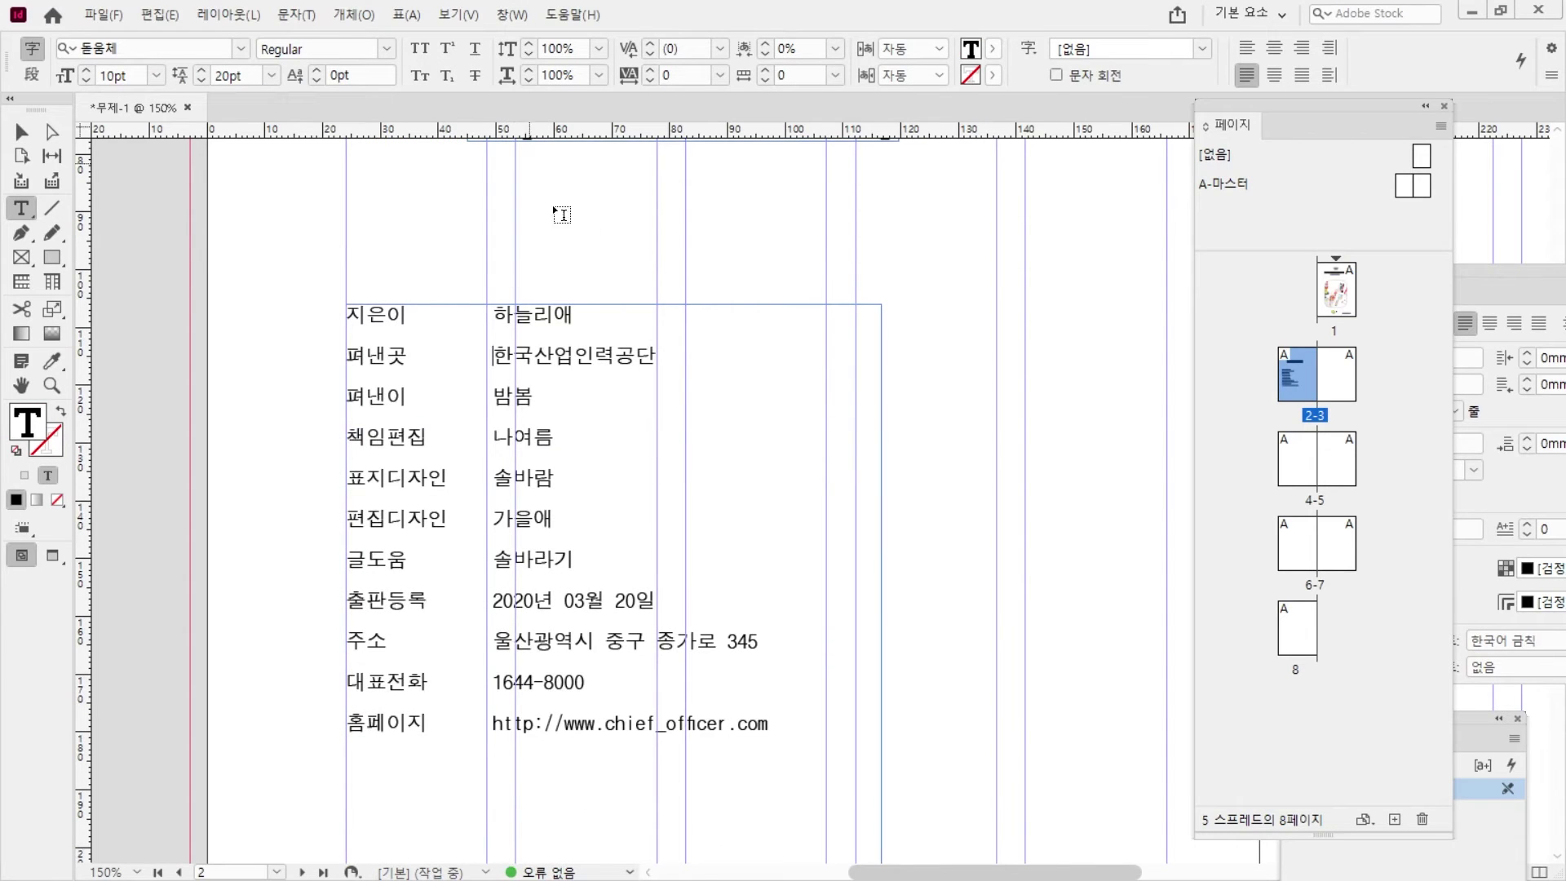
{"action": "key", "text": "ctrl+a"}
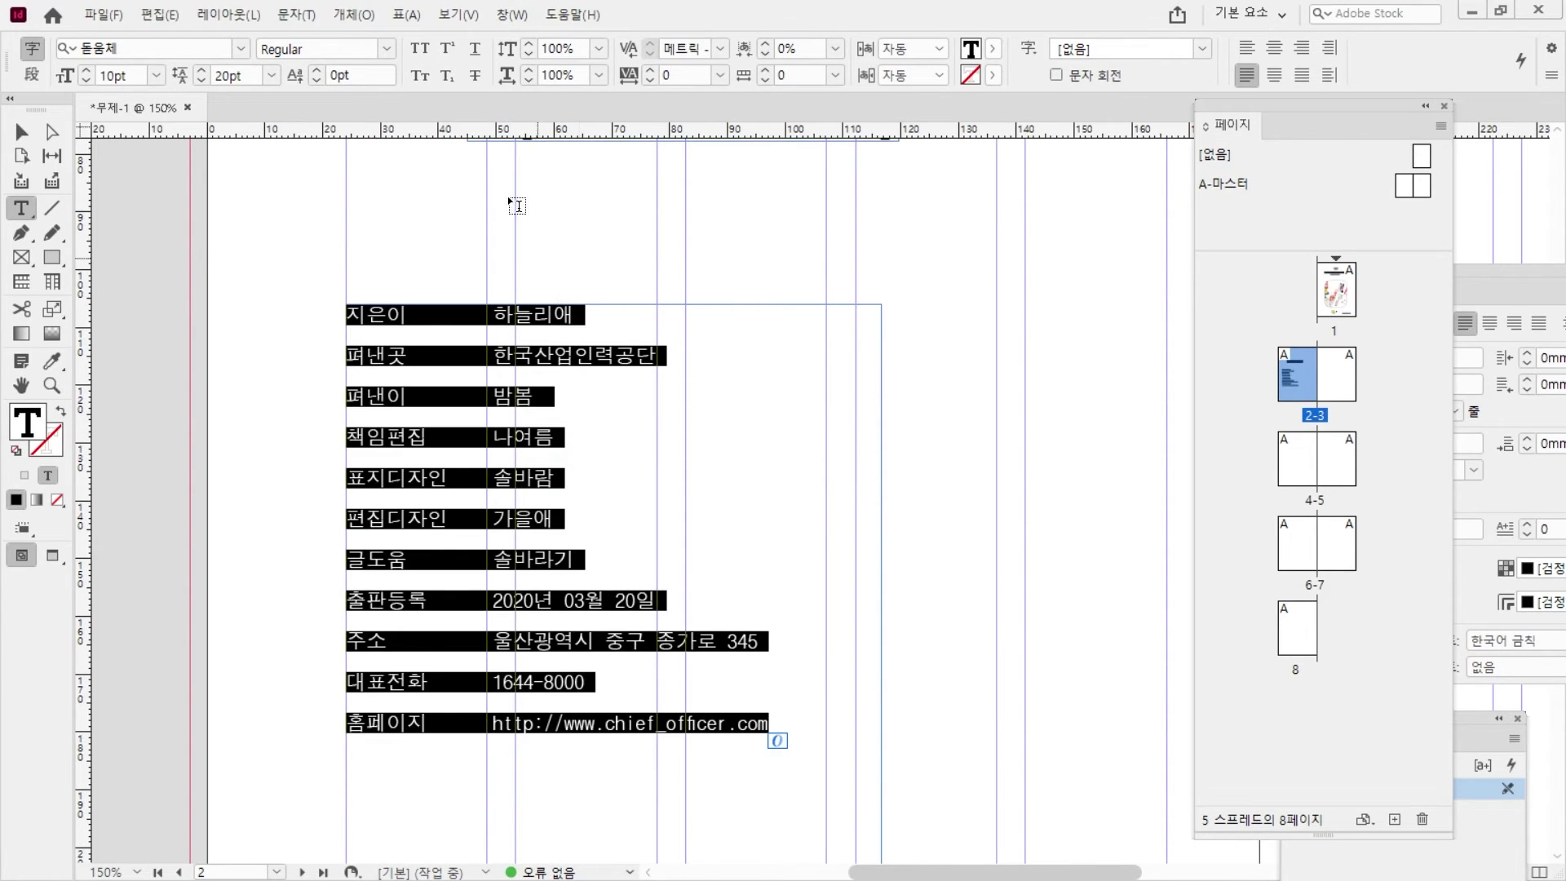
{"action": "left_click", "coordinate": [512, 14]}
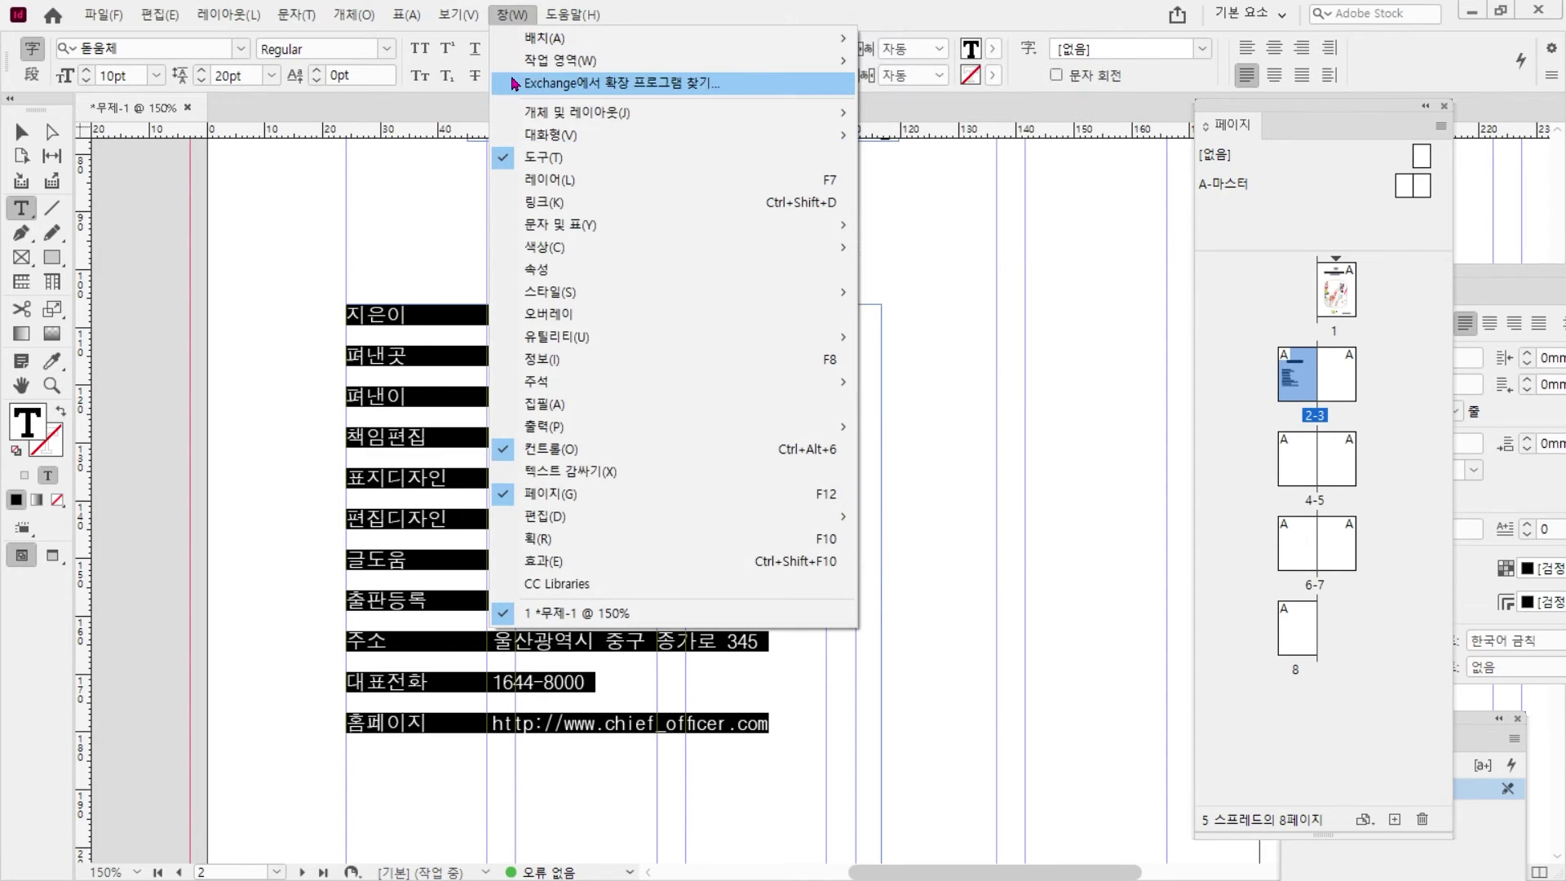
{"action": "mouse_move", "coordinate": [627, 226]}
{"action": "mouse_move", "coordinate": [616, 296]}
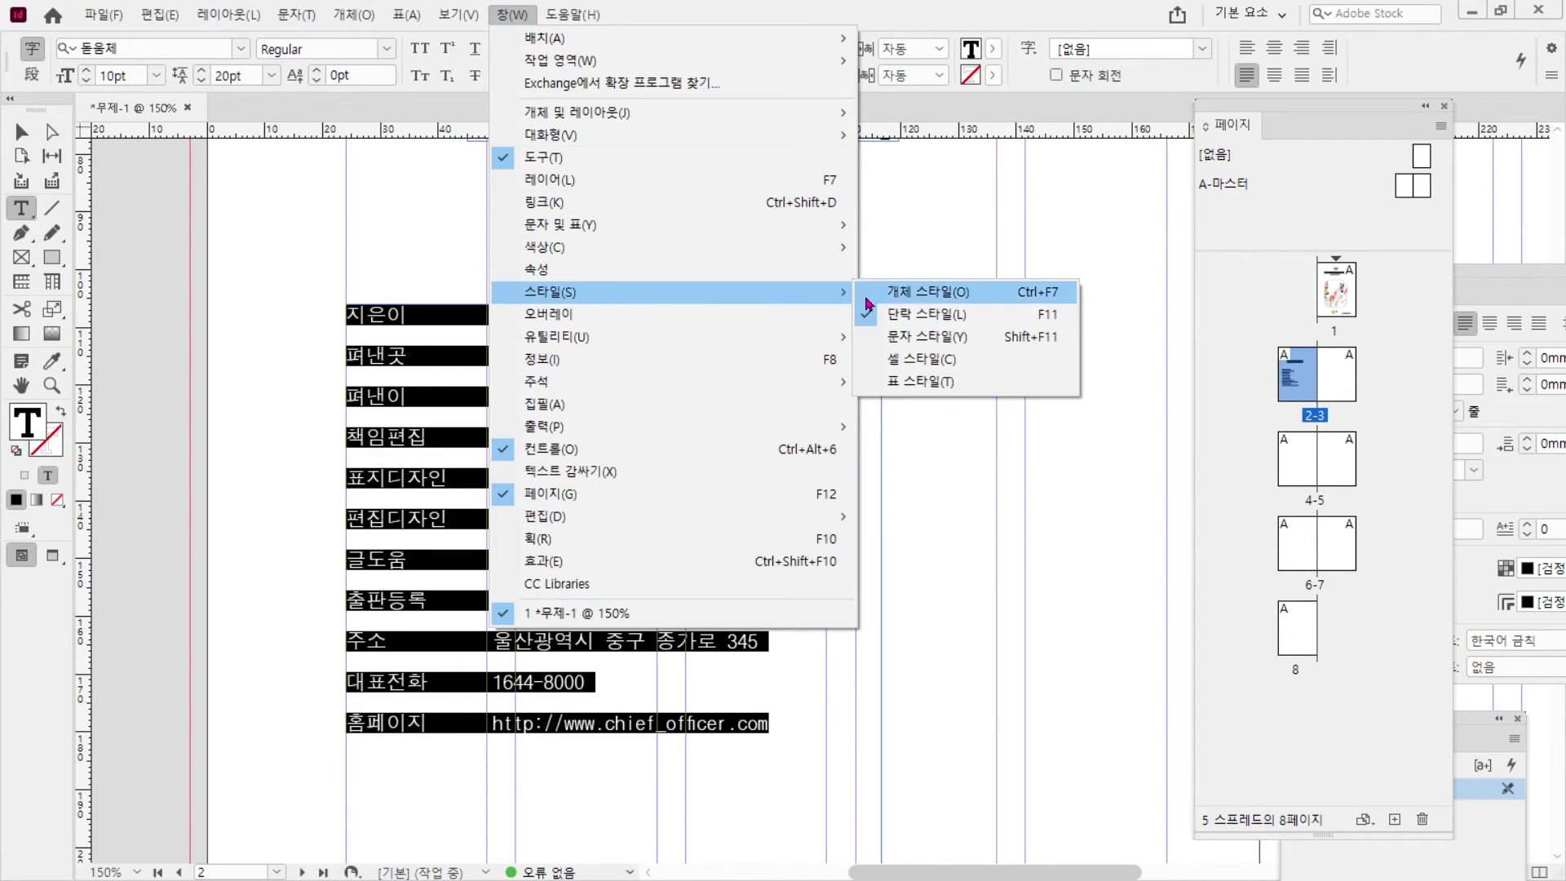
{"action": "left_click", "coordinate": [936, 315]}
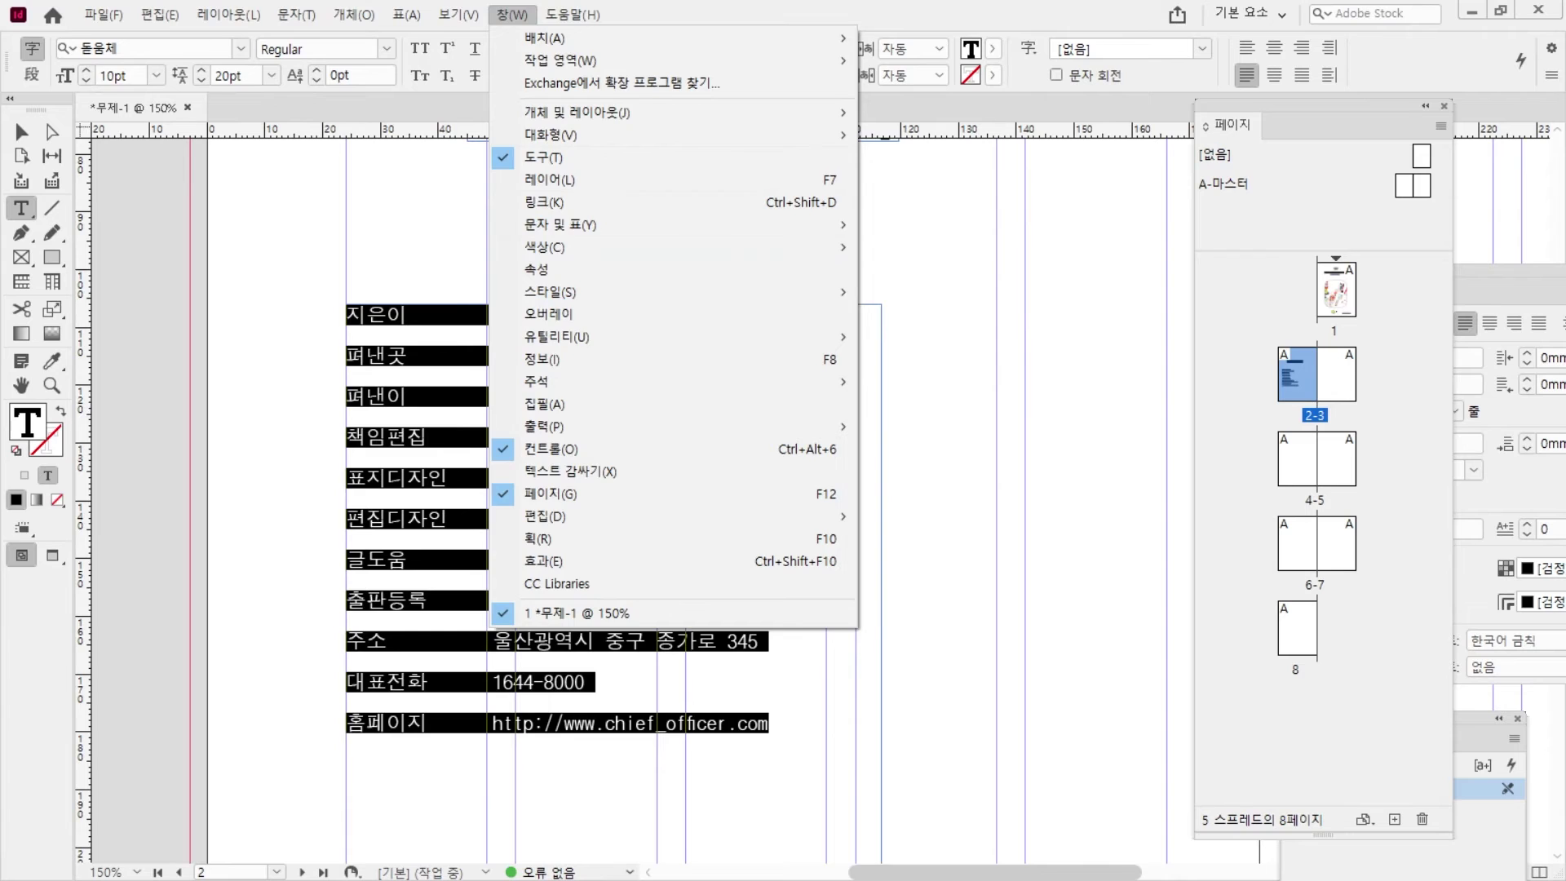
{"action": "left_click_drag", "start_coordinate": [825, 418], "coordinate": [777, 261]}
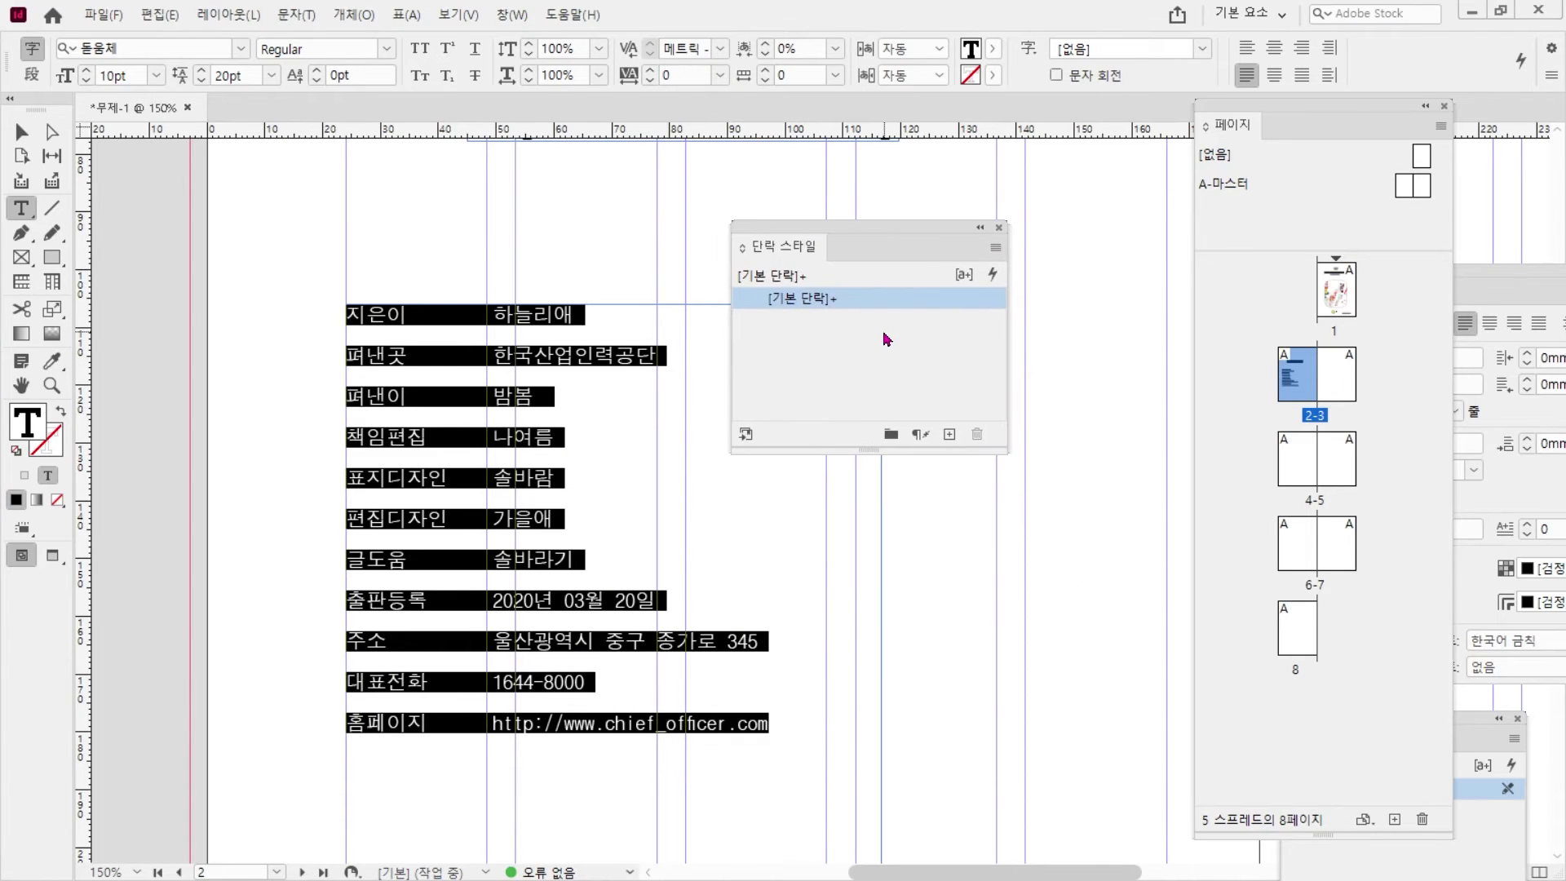
- Create a paragraph style from the selected credits text and name it 판권 내용
{"action": "left_click", "coordinate": [949, 434]}
{"action": "left_click", "coordinate": [824, 321]}
{"action": "right_click", "coordinate": [824, 325]}
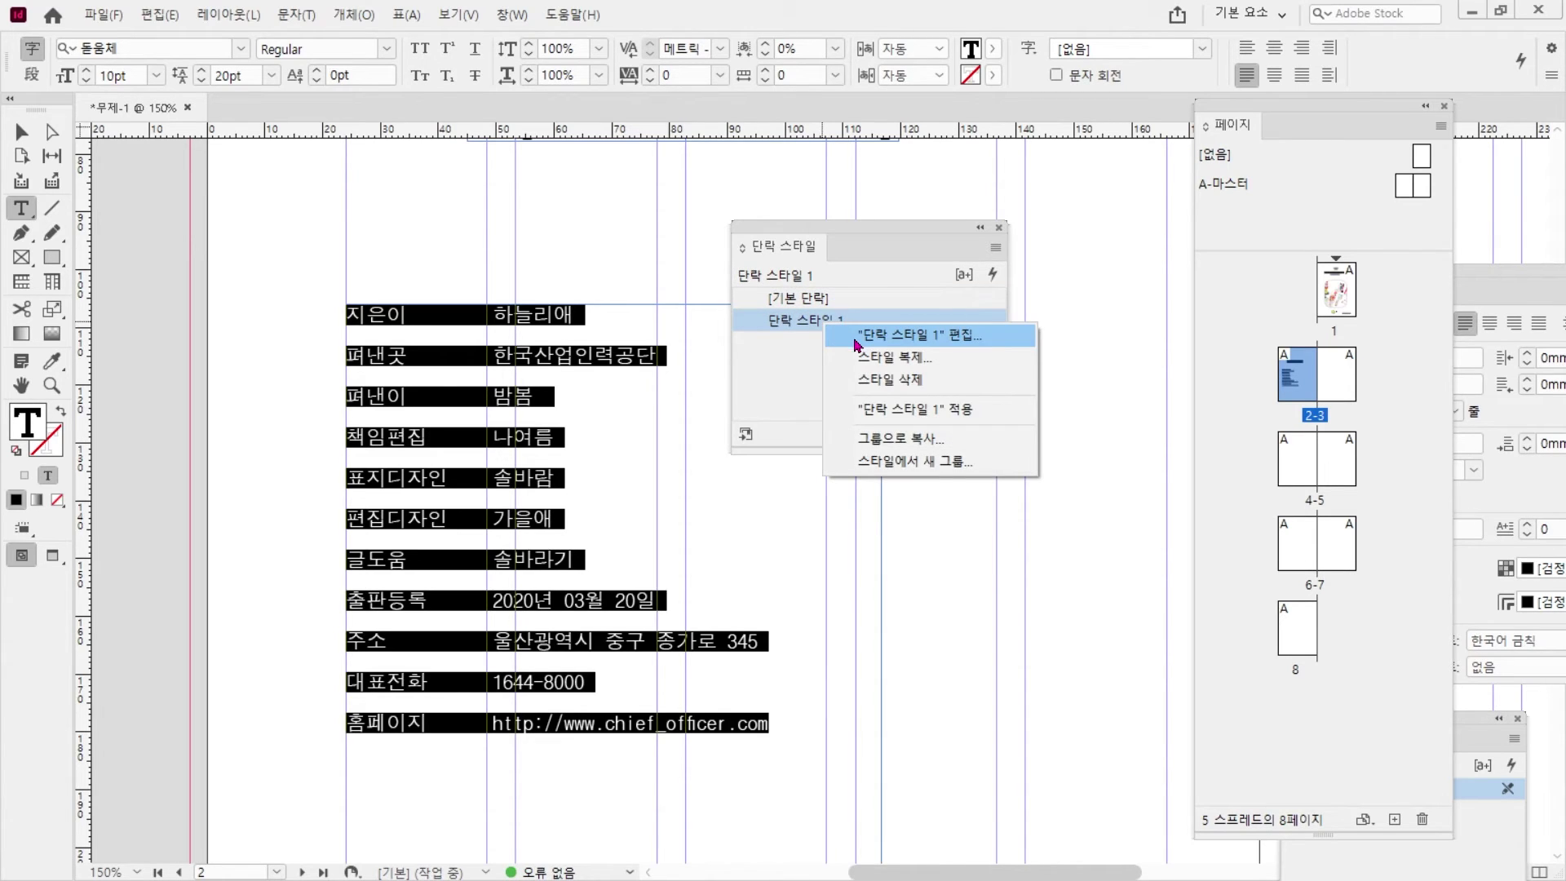
{"action": "left_click", "coordinate": [858, 336]}
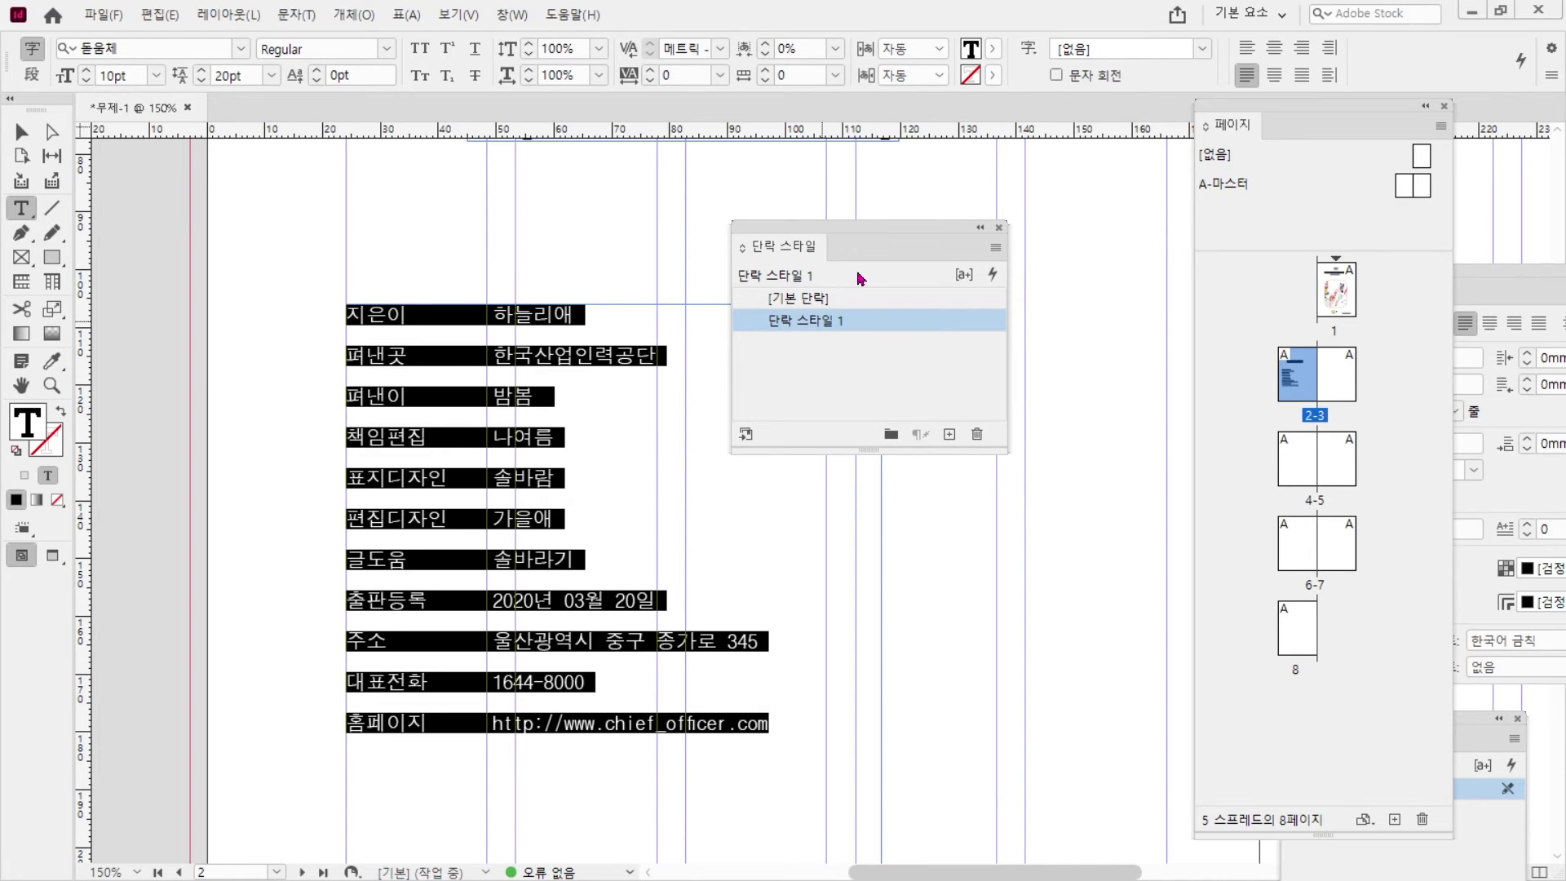
{"action": "type", "text": "ㅍ"}
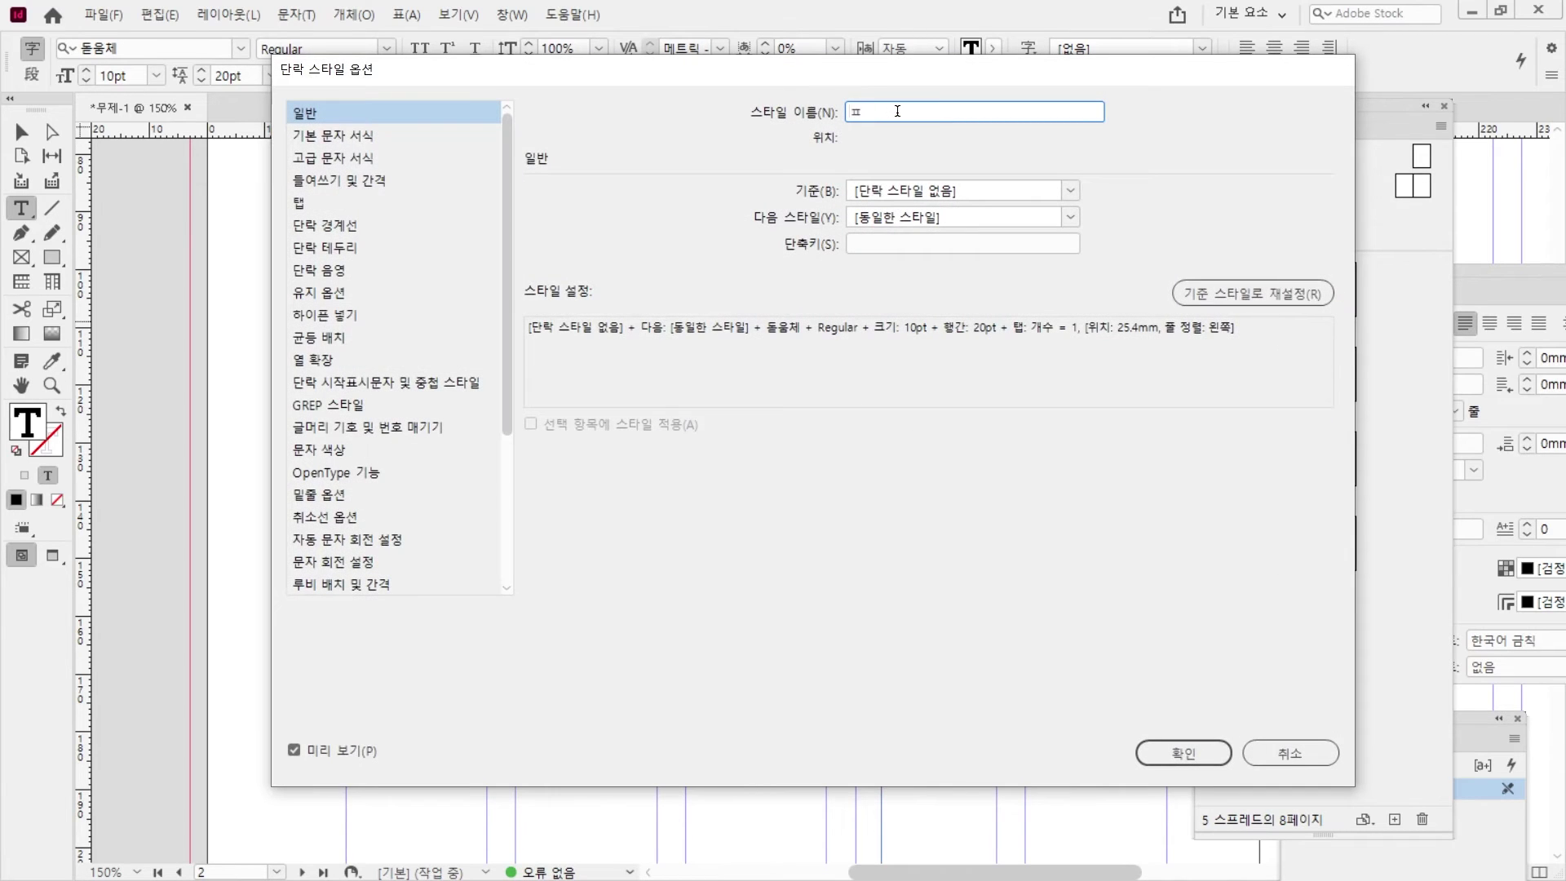
{"action": "type", "text": "권 내용"}
{"action": "left_click", "coordinate": [1179, 754]}
- Set the tracking of all the credits text to -80
{"action": "left_click", "coordinate": [493, 318]}
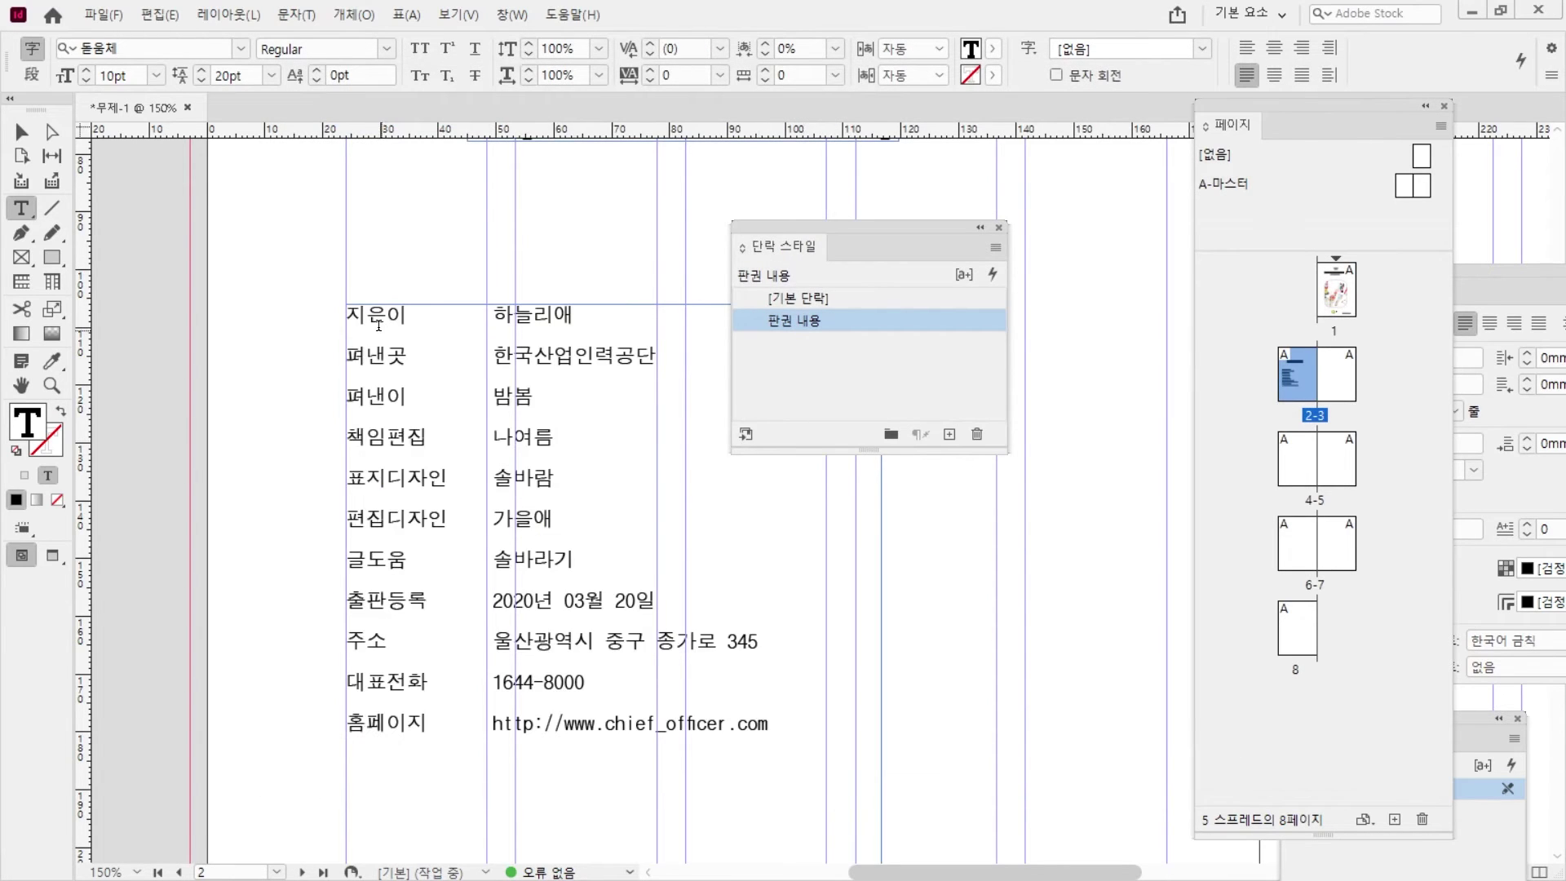
{"action": "left_click_drag", "start_coordinate": [365, 315], "coordinate": [758, 644]}
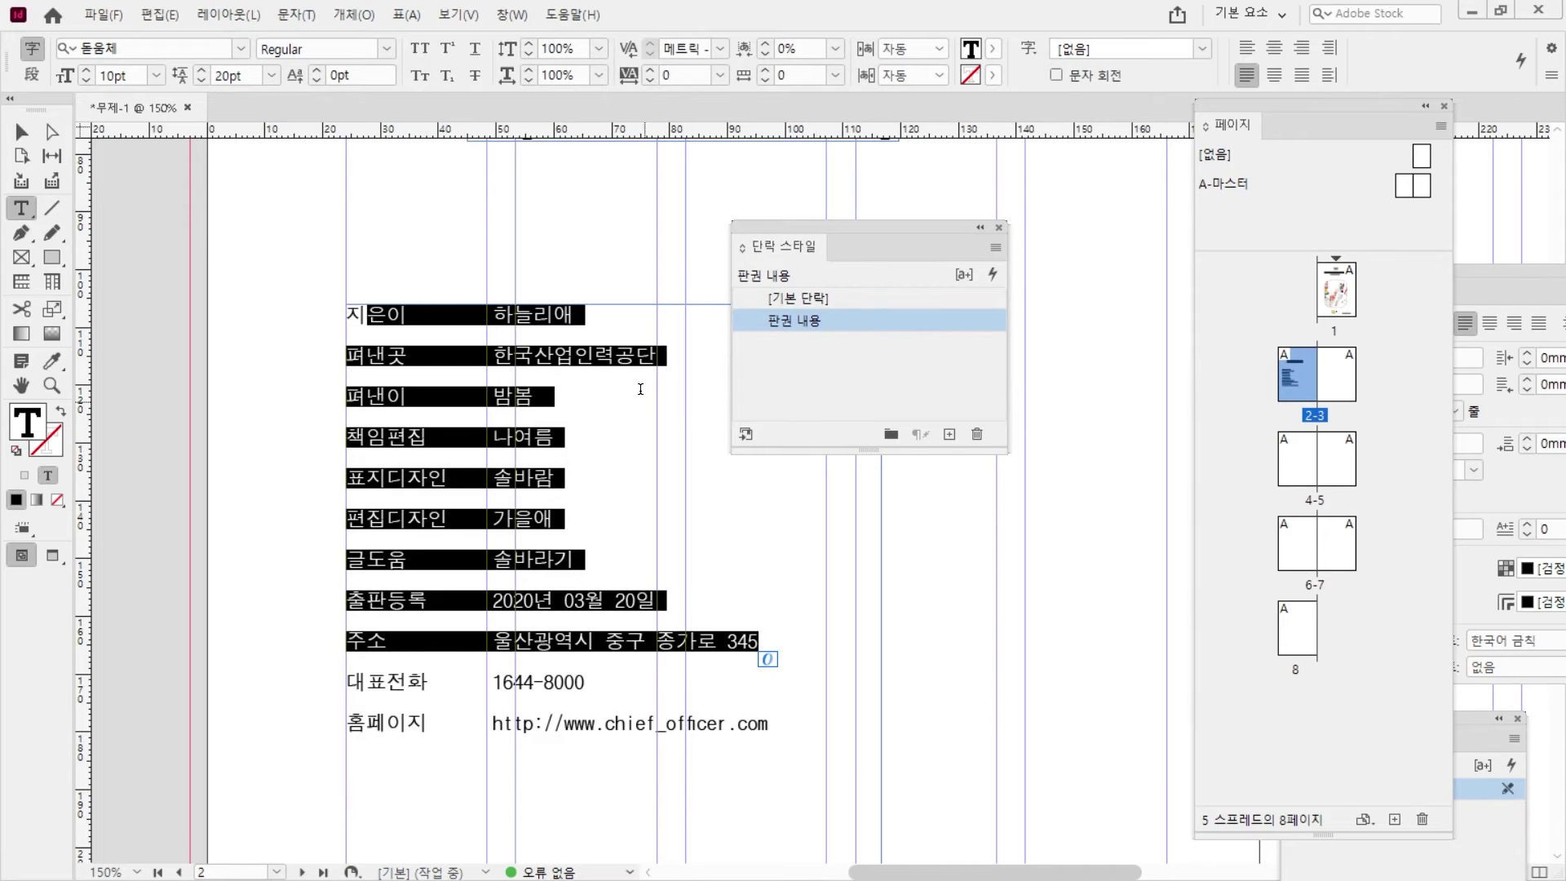
{"action": "left_click", "coordinate": [593, 355]}
{"action": "key", "text": "ctrl+a"}
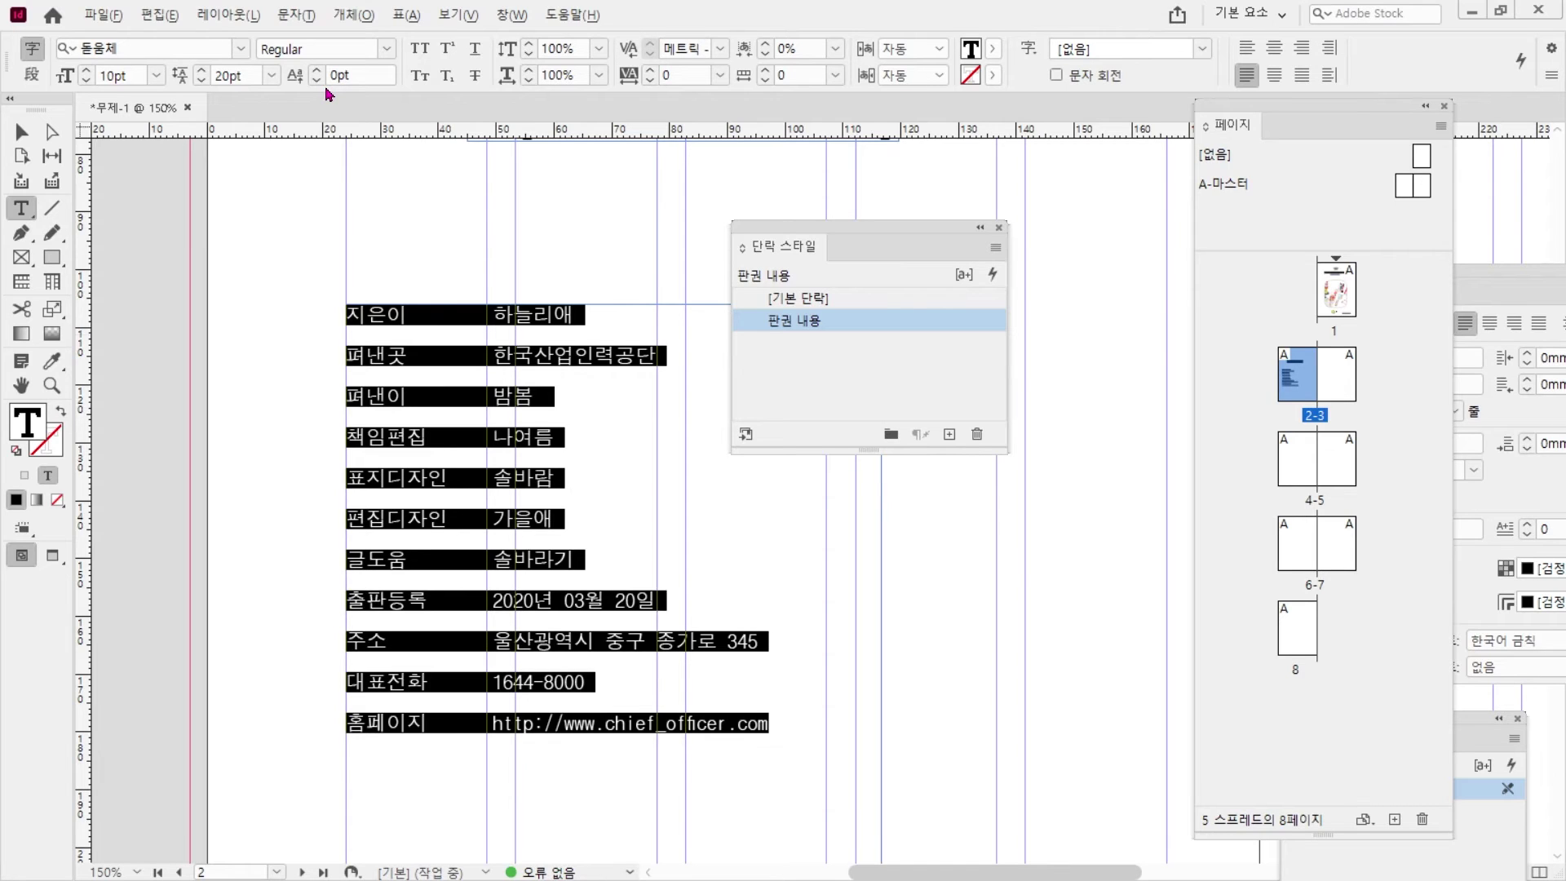
{"action": "key", "text": "alt+Left"}
{"action": "key", "text": "alt+Left"}
{"action": "key", "text": "alt+Left"}
{"action": "key", "text": "alt+Left"}
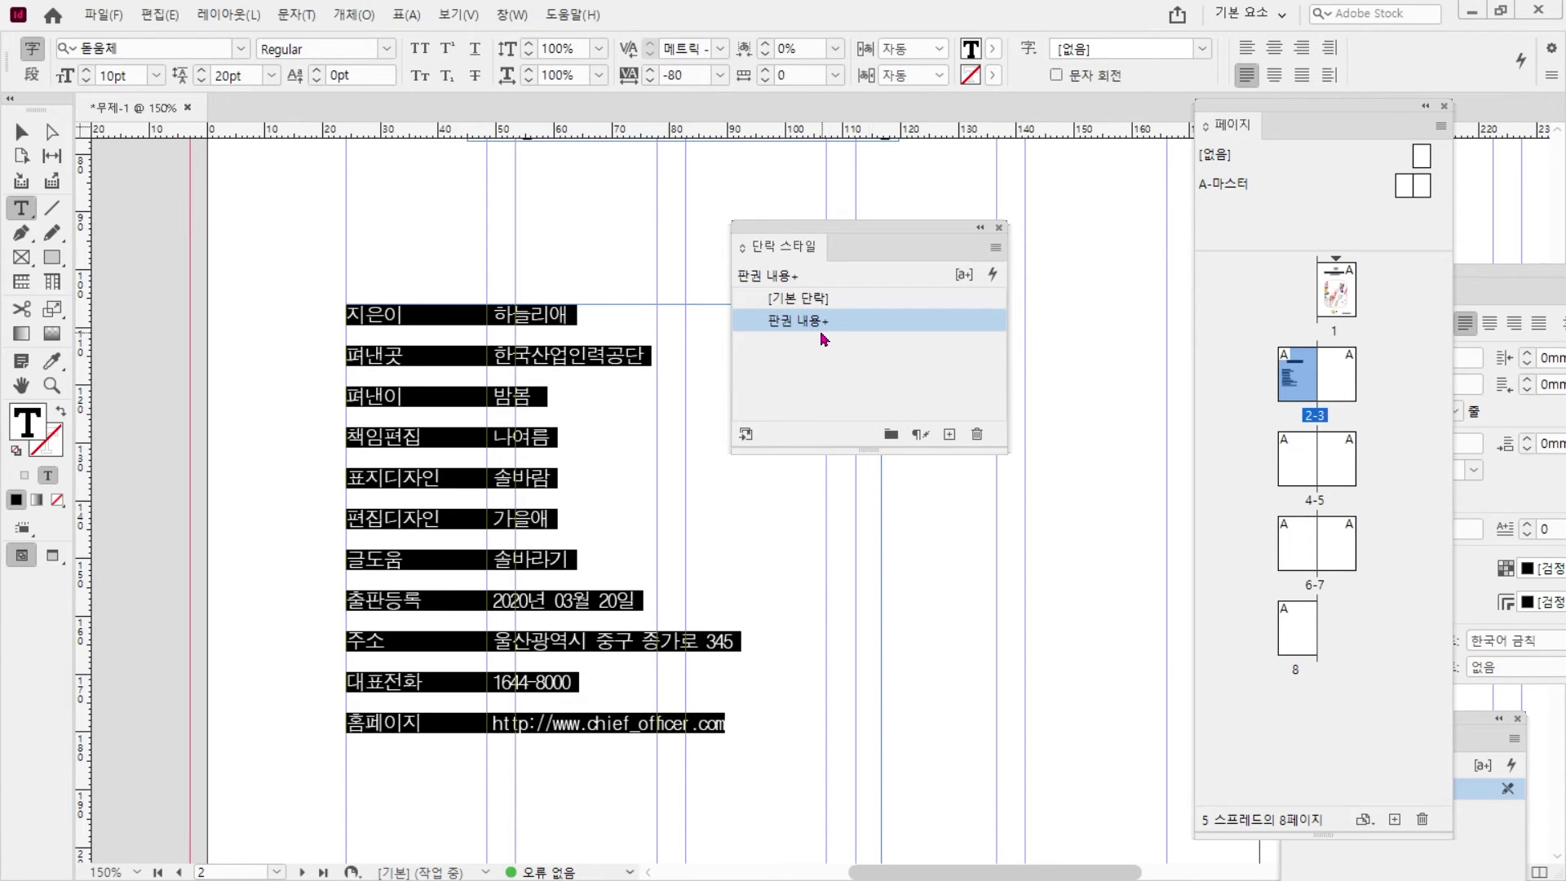
- Redefine the 판권 내용 paragraph style from the tightened credits text, and deselect the frame
{"action": "mouse_move", "coordinate": [826, 330]}
{"action": "right_click", "coordinate": [794, 331]}
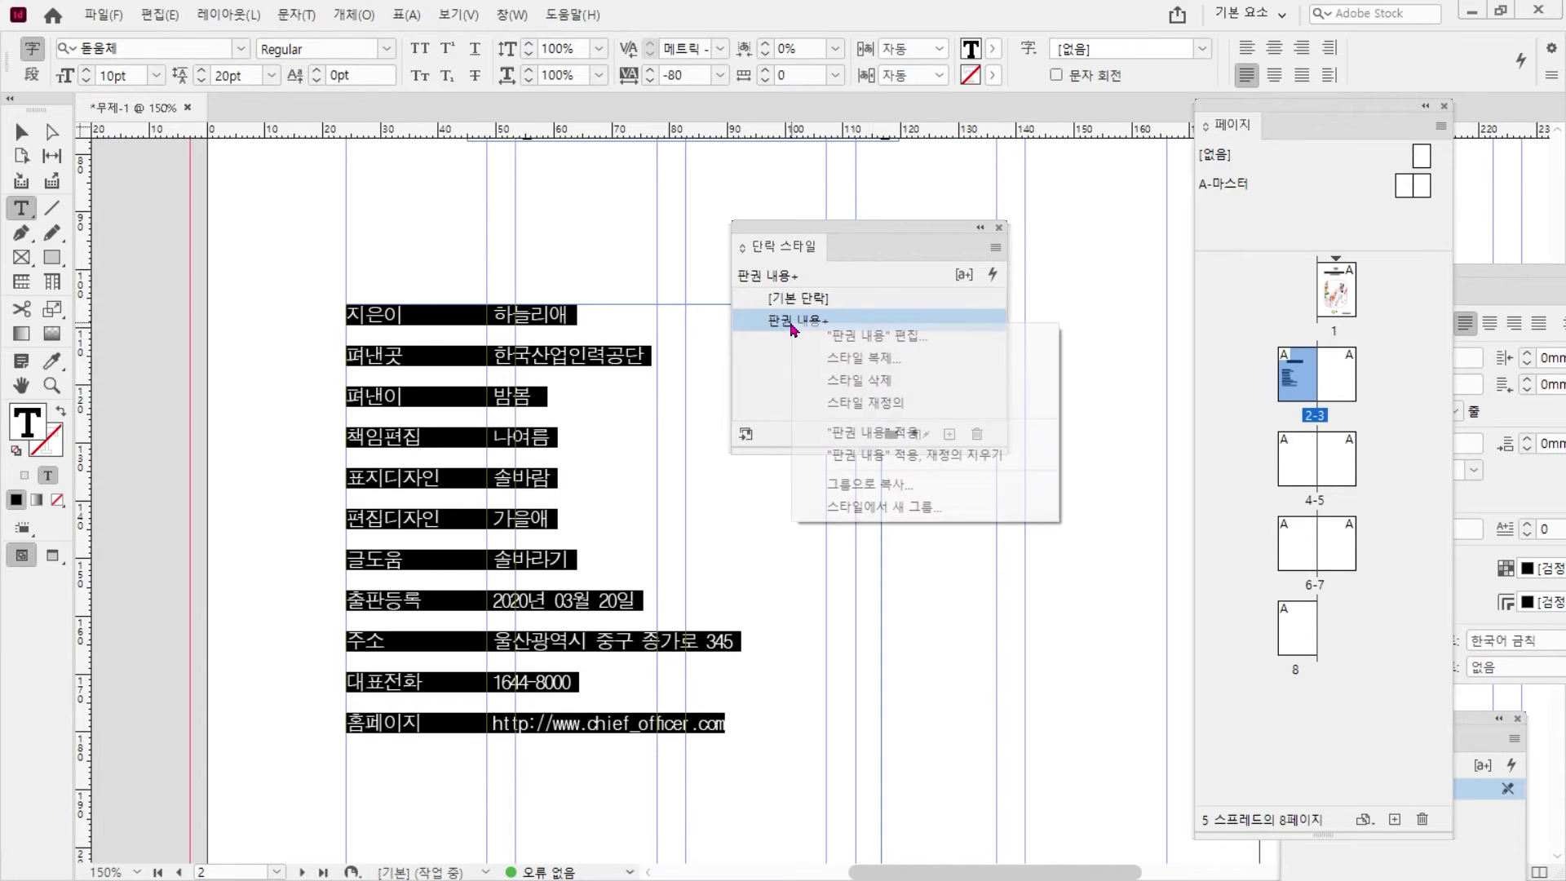
{"action": "left_click", "coordinate": [892, 406]}
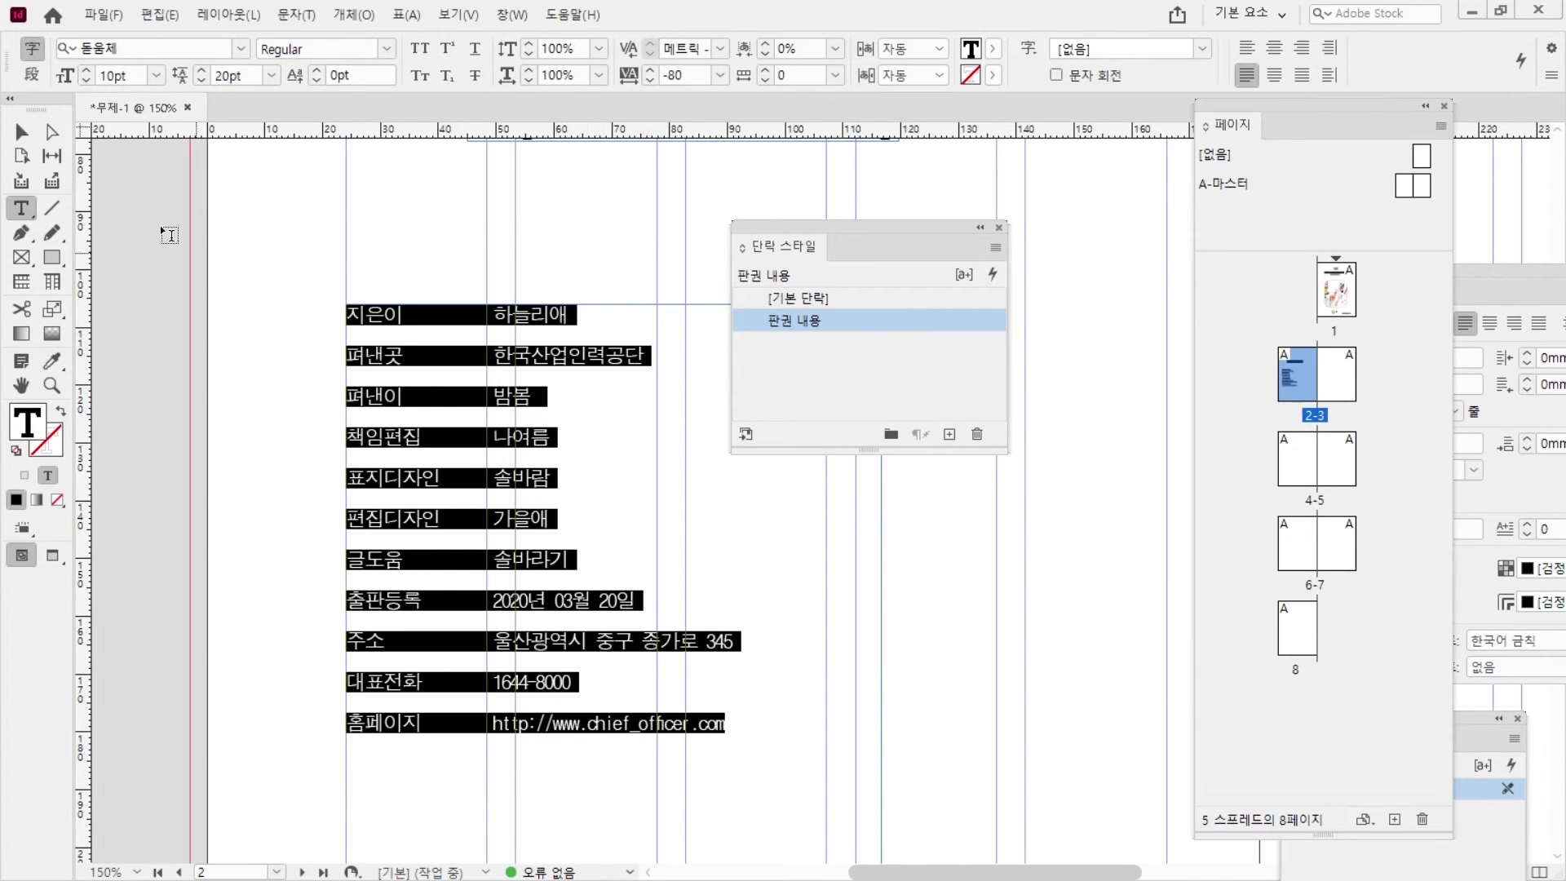
{"action": "left_click", "coordinate": [21, 131]}
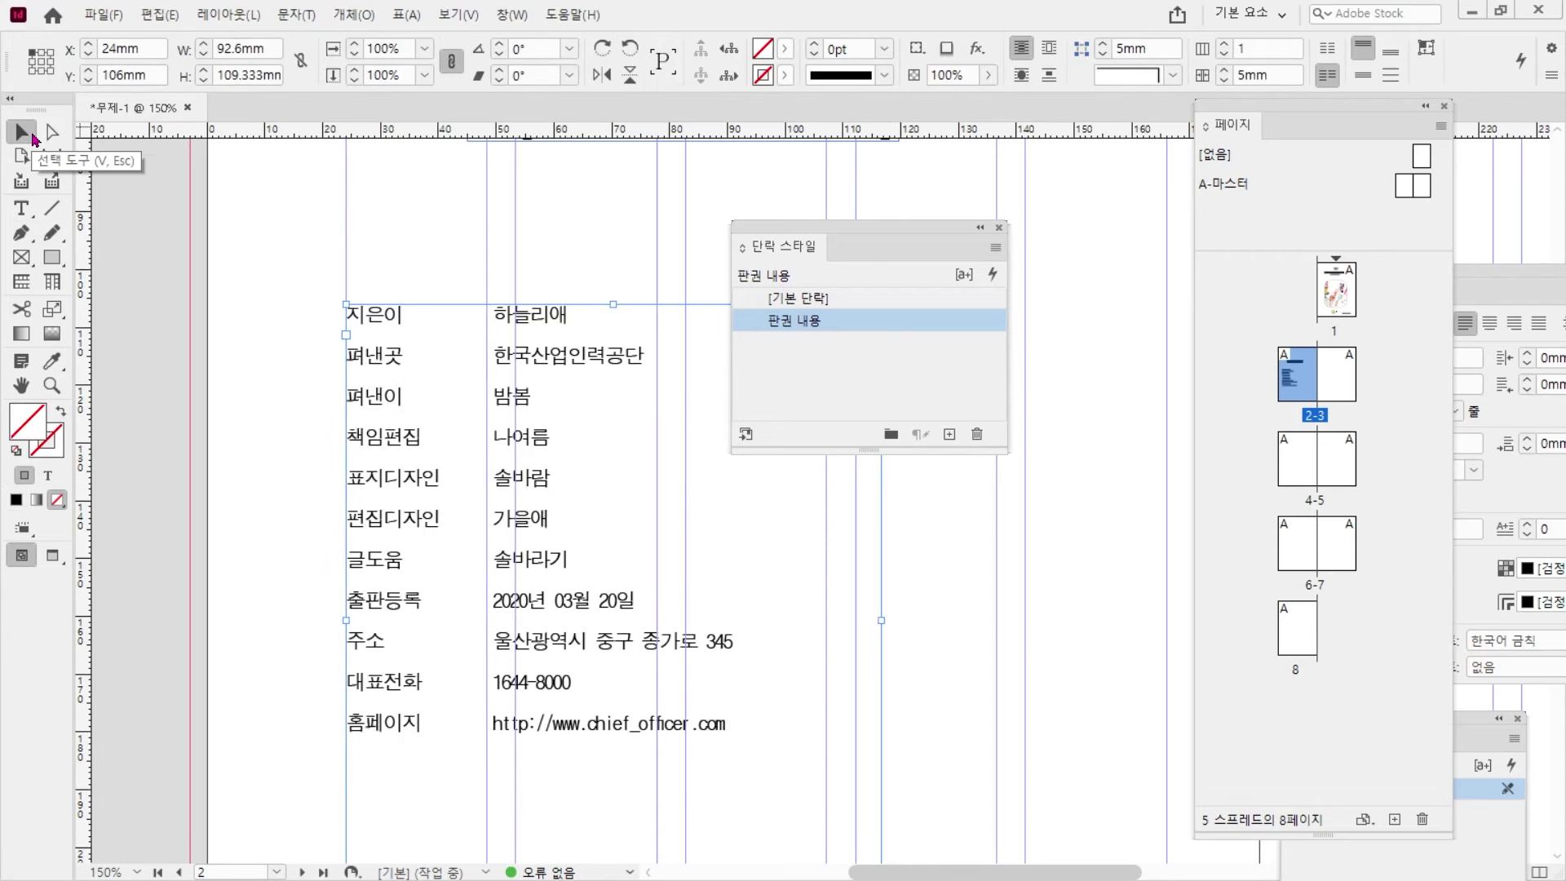
{"action": "left_click", "coordinate": [357, 199]}
- Create a paragraph style from the green 친환경 냉장 title and name it 제목
{"action": "scroll", "coordinate": [398, 260], "scroll_direction": "up", "scroll_amount": 3}
{"action": "scroll", "coordinate": [398, 263], "scroll_direction": "up", "scroll_amount": 4}
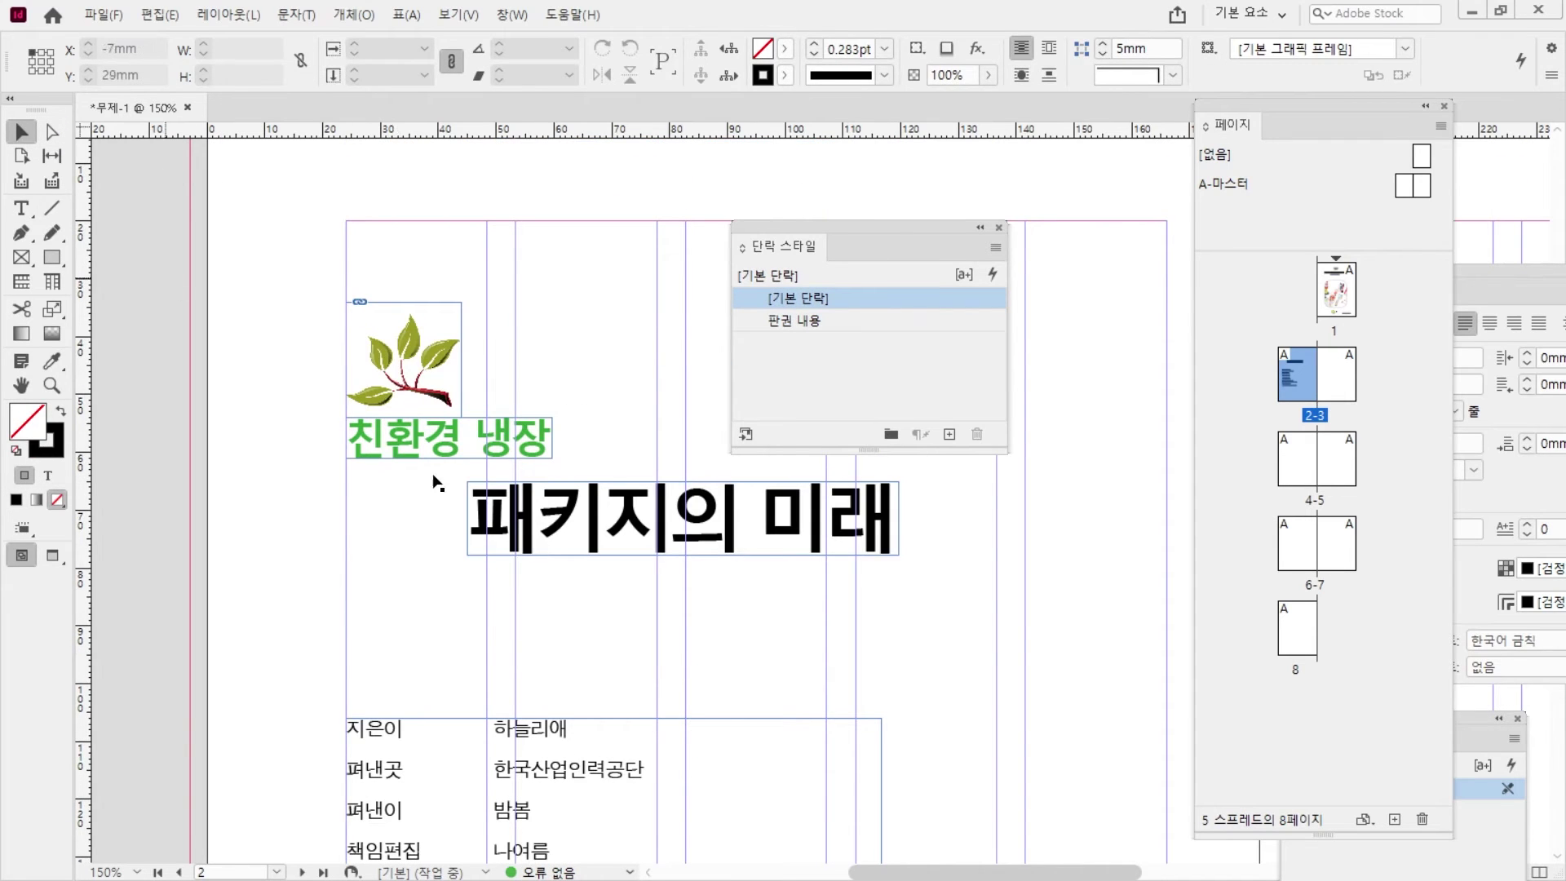
{"action": "left_click", "coordinate": [482, 424]}
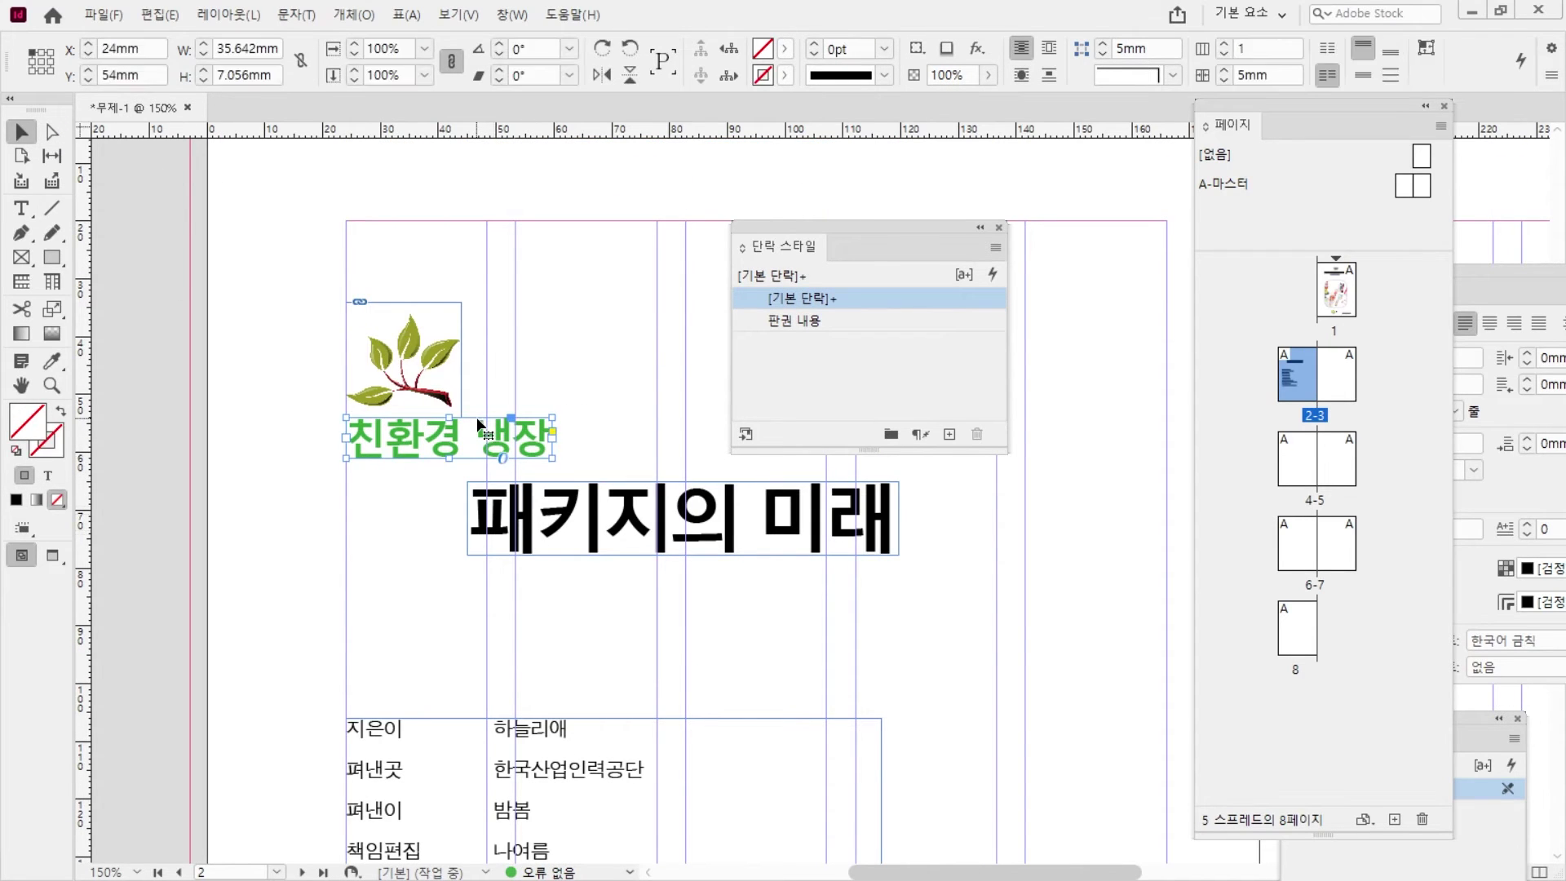
{"action": "double_click", "coordinate": [458, 432]}
{"action": "key", "text": "ctrl+a"}
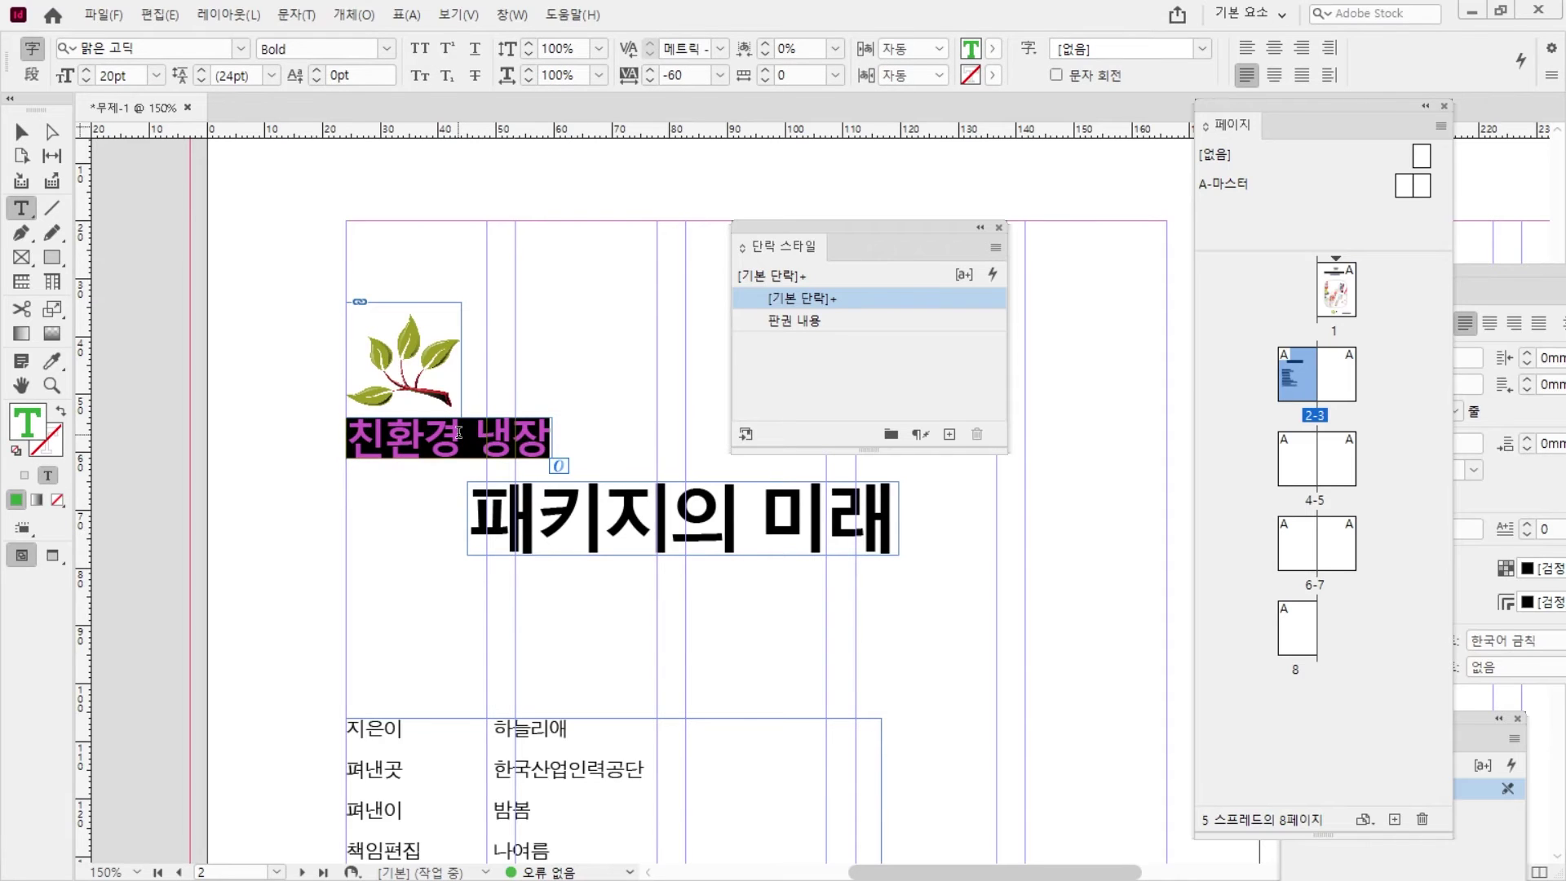
{"action": "left_click", "coordinate": [950, 434]}
{"action": "left_click", "coordinate": [785, 321]}
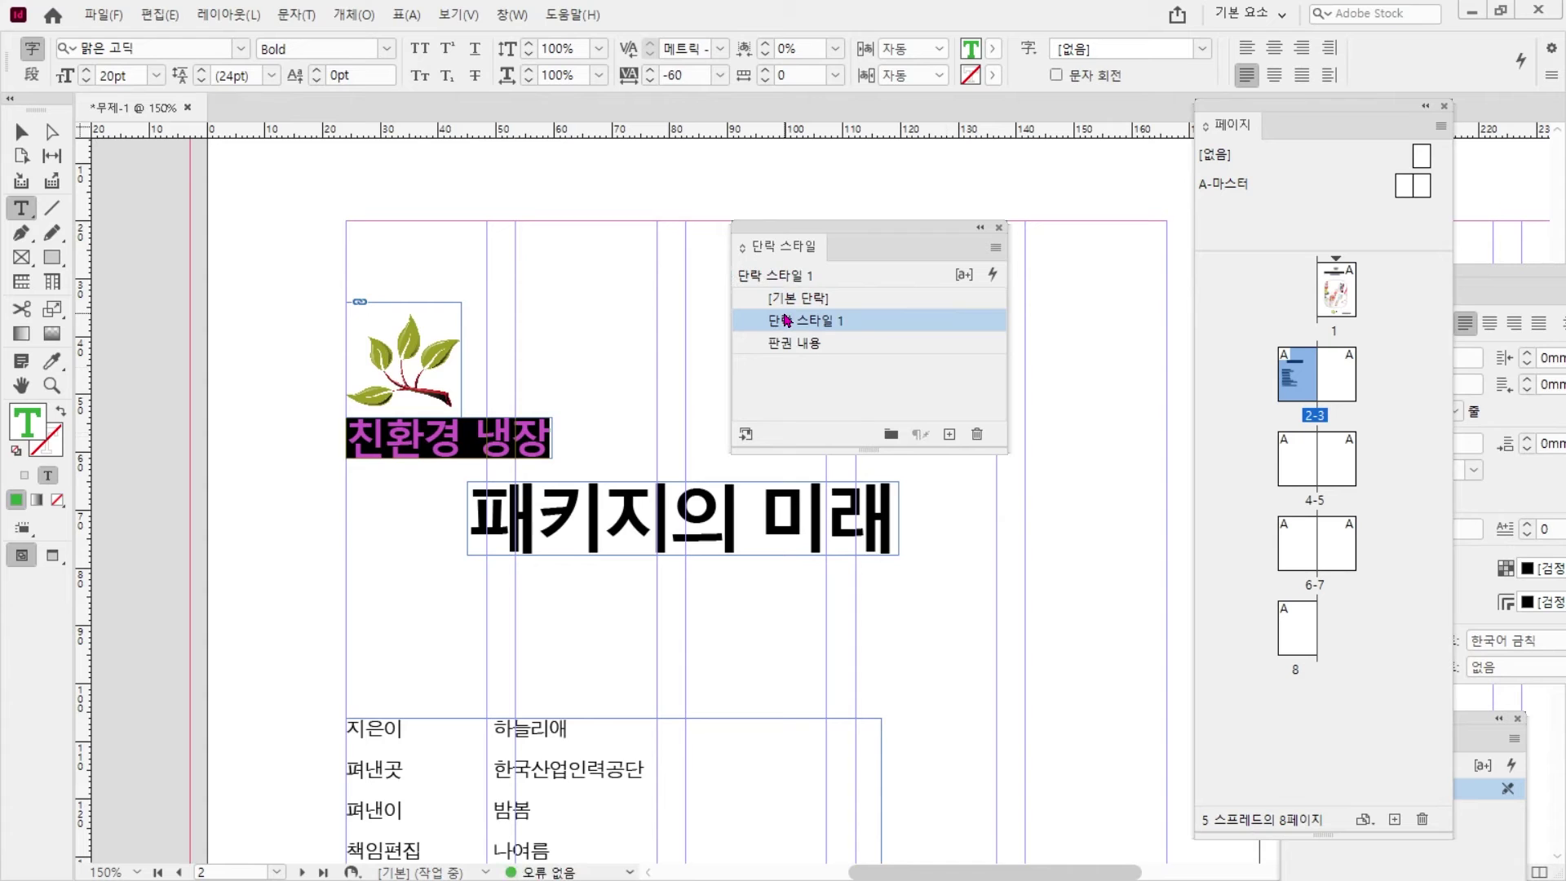
{"action": "right_click", "coordinate": [786, 320]}
{"action": "left_click", "coordinate": [827, 331]}
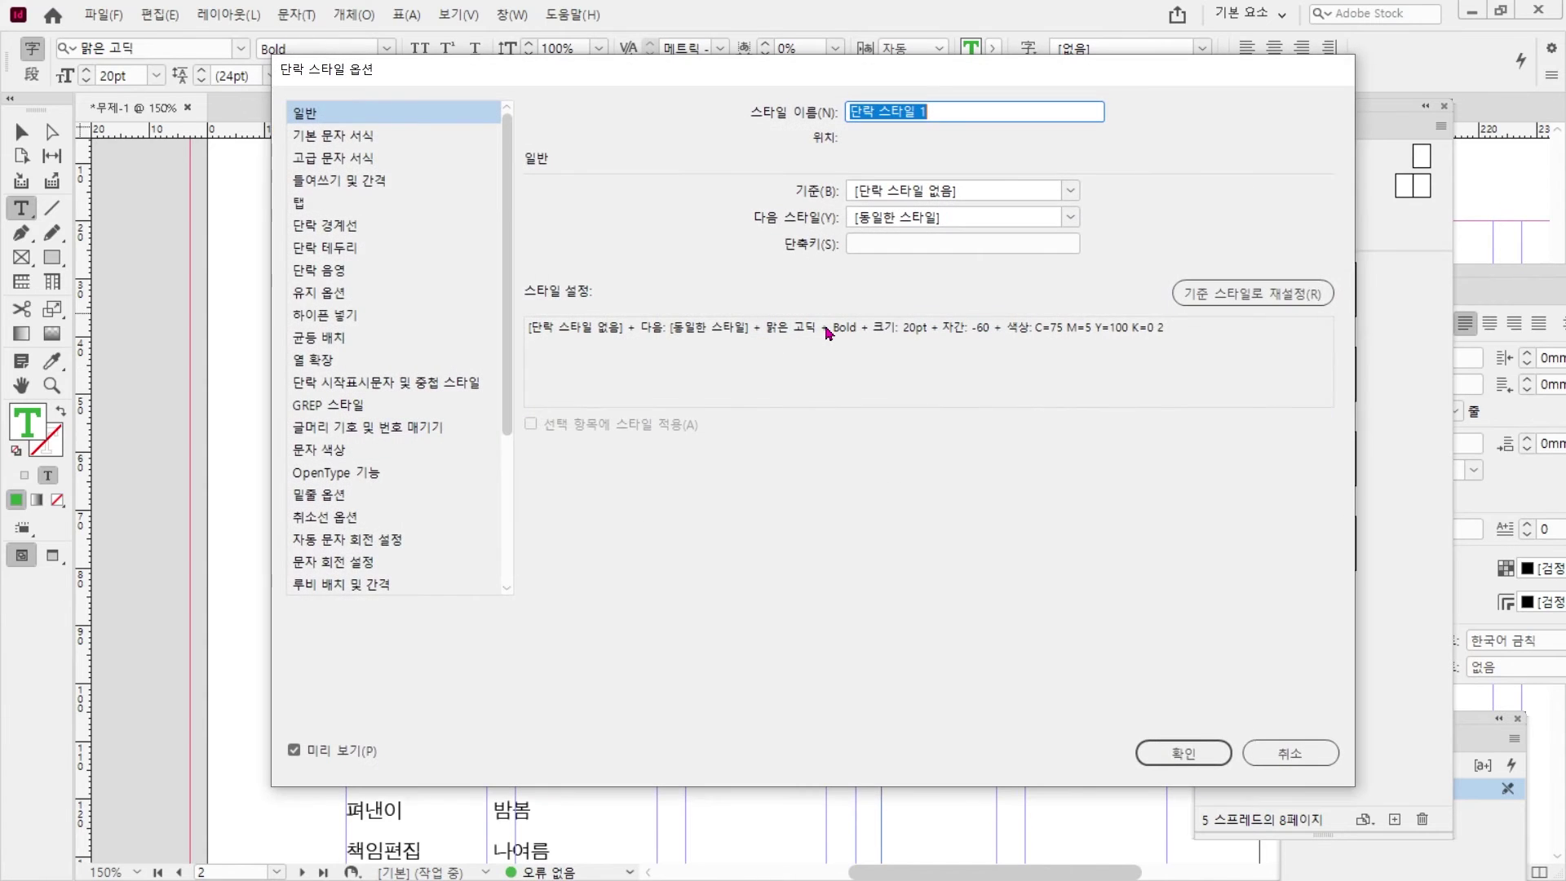
{"action": "type", "text": "제모"}
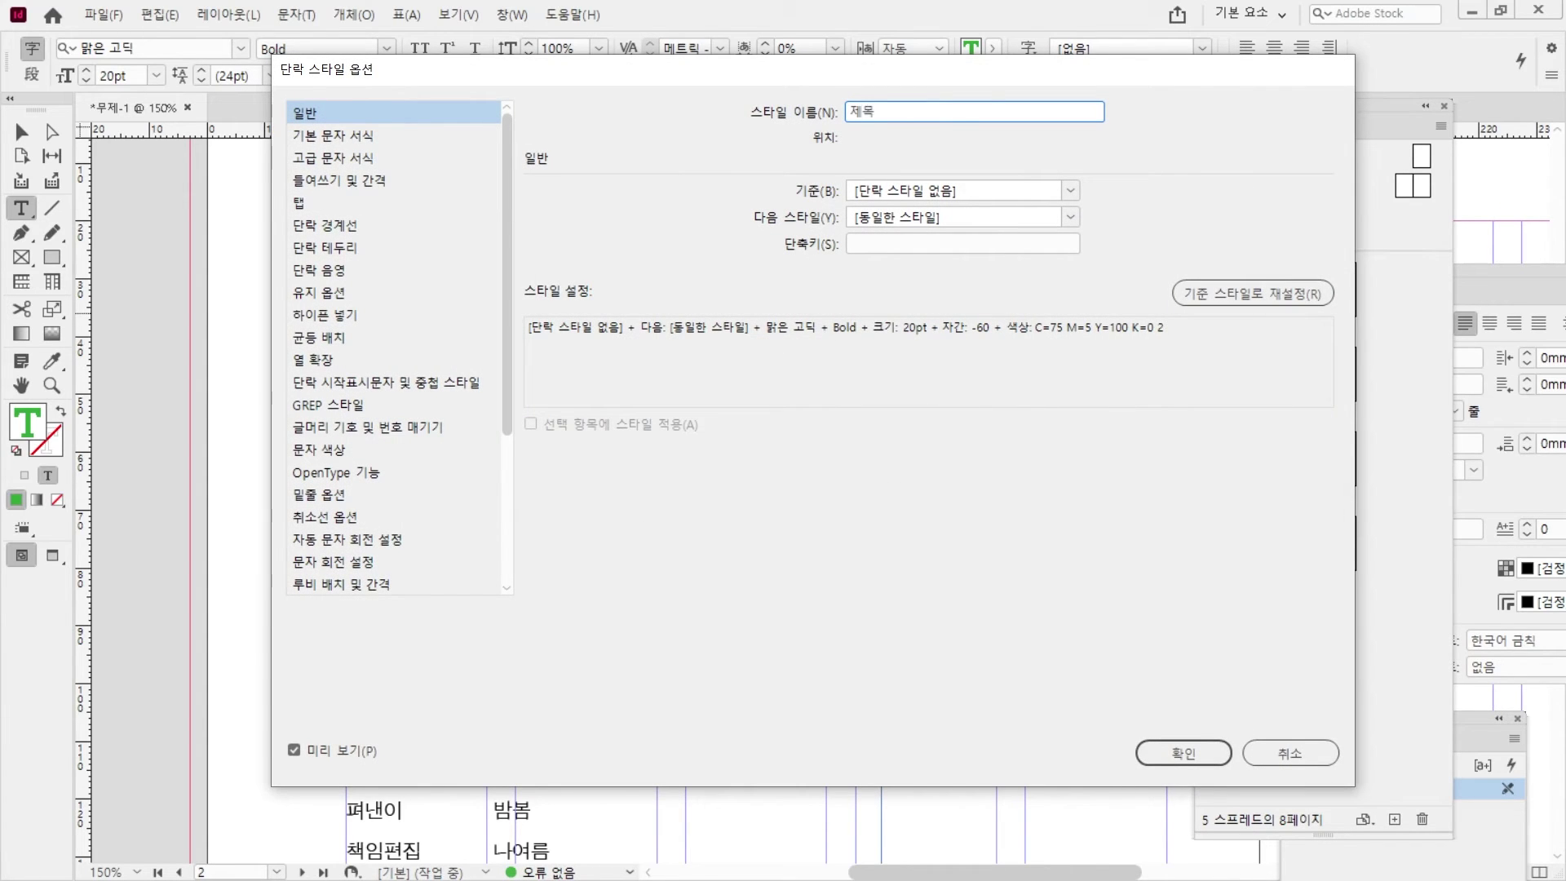
{"action": "left_click", "coordinate": [1184, 753]}
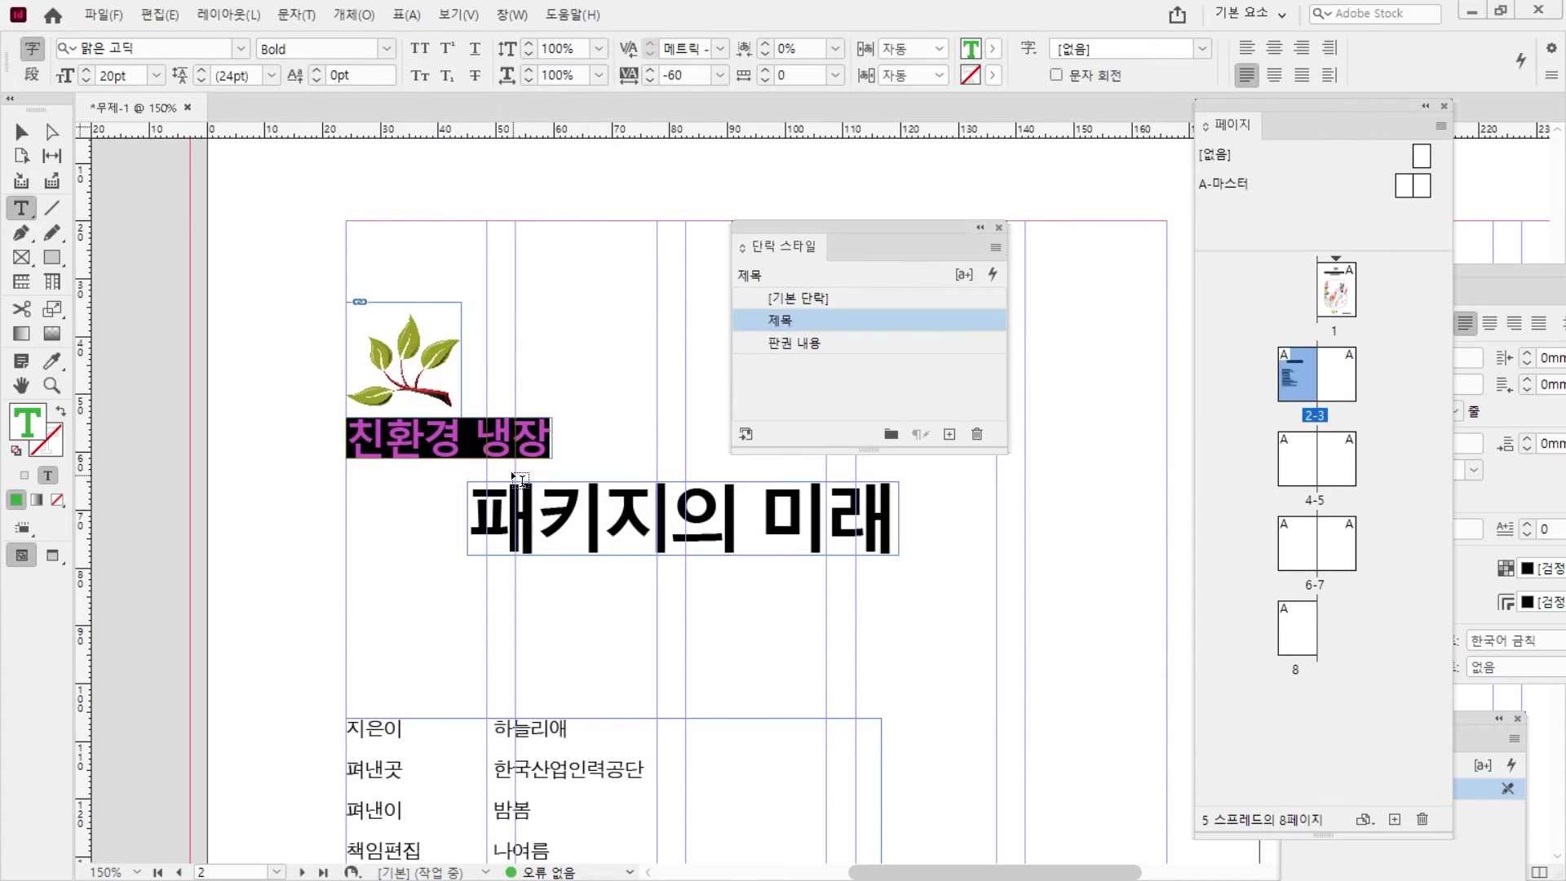
{"action": "left_click", "coordinate": [476, 426]}
{"action": "key", "text": "shift+Home"}
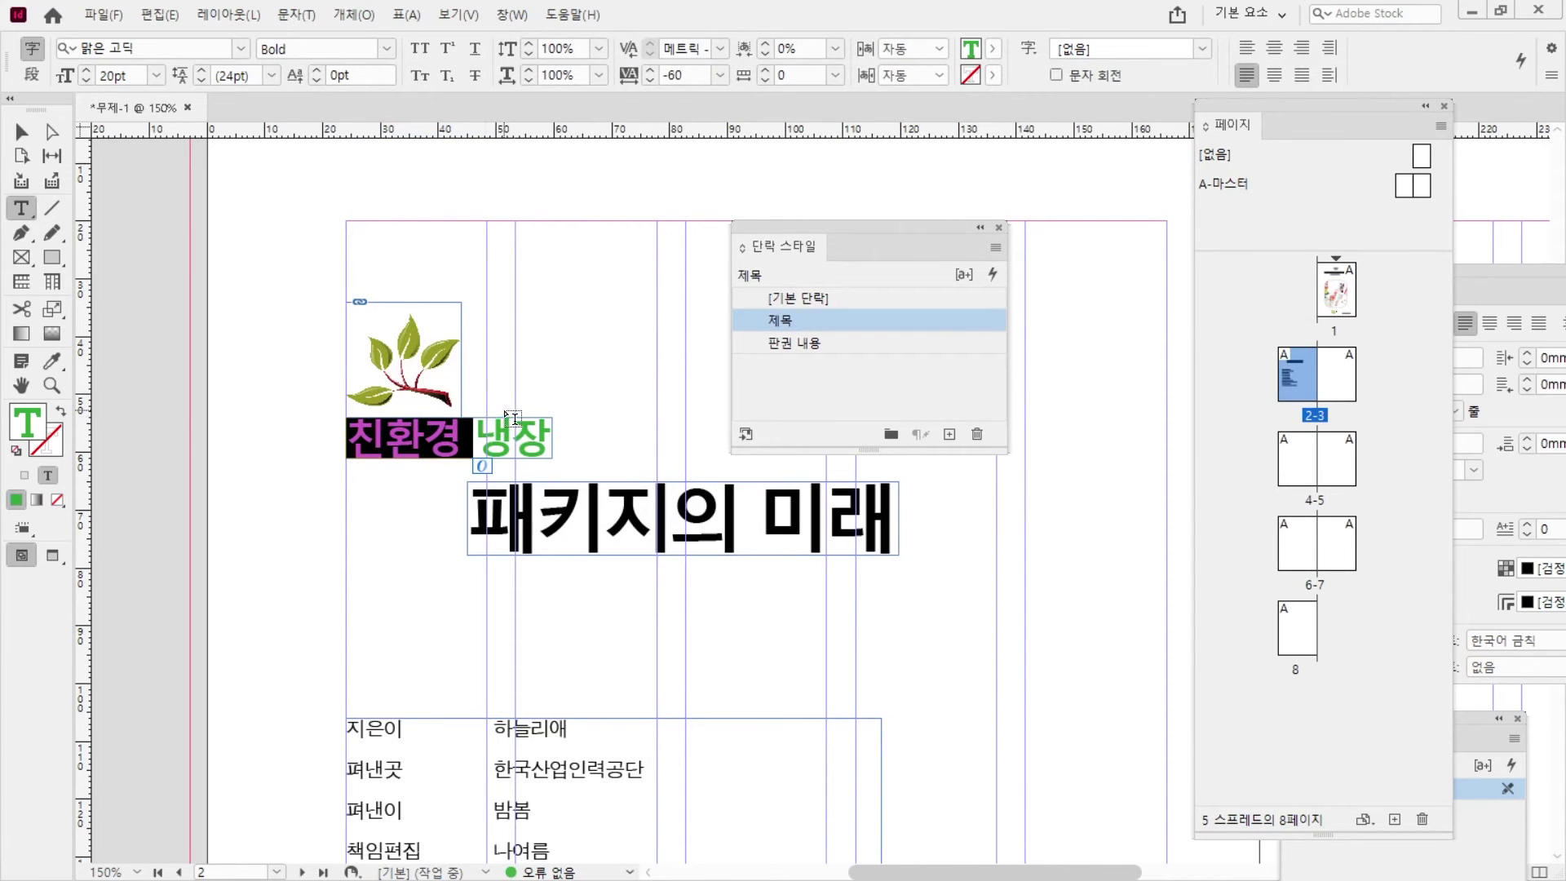
{"action": "left_click", "coordinate": [506, 434]}
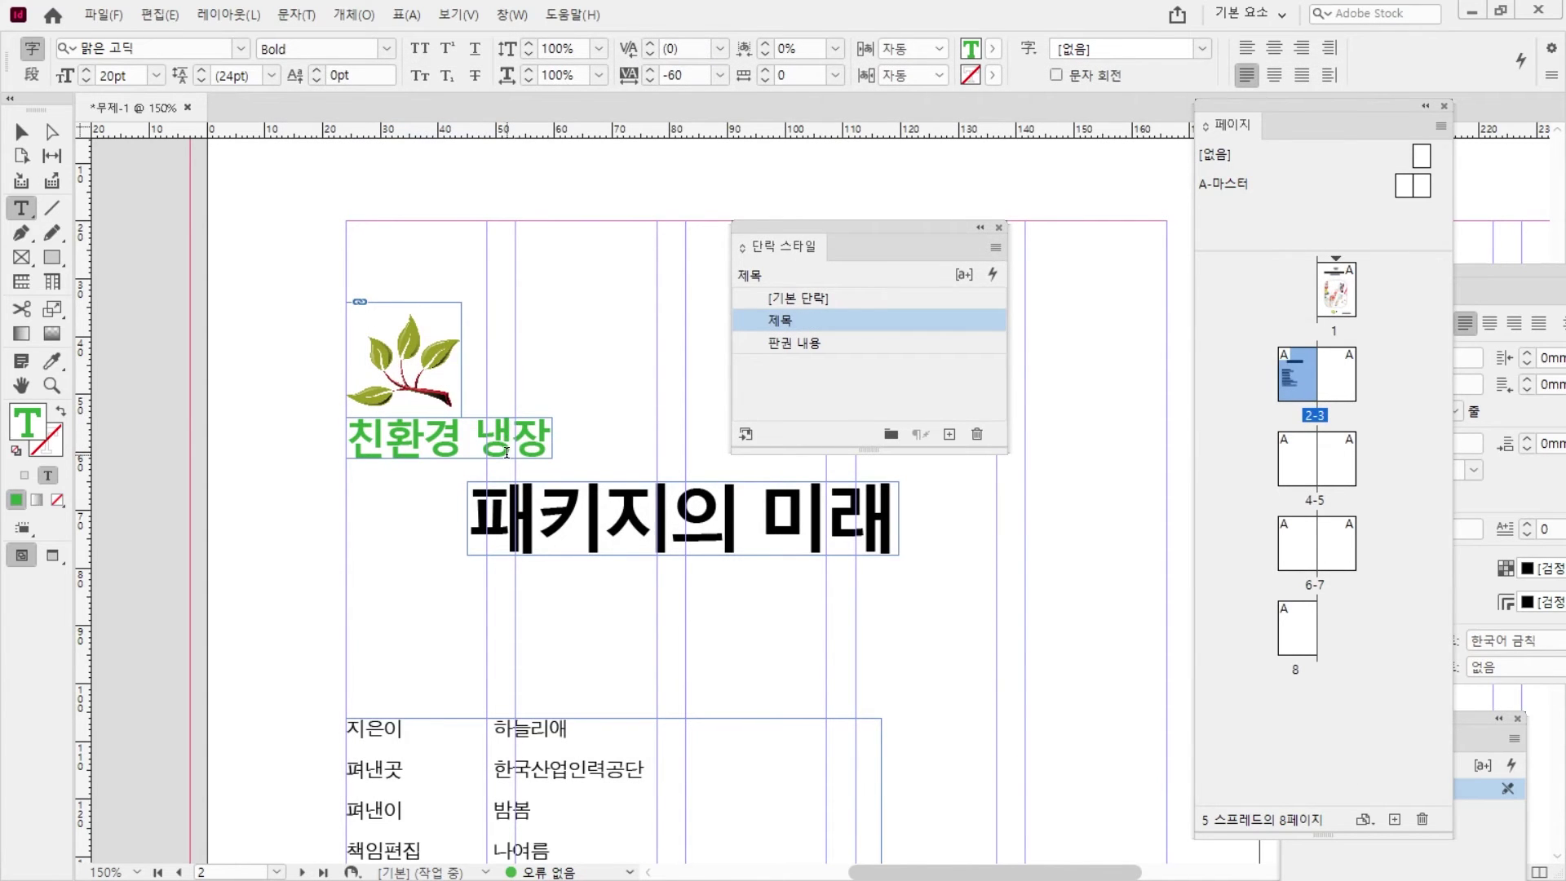
{"action": "key", "text": "Escape"}
{"action": "left_click", "coordinate": [552, 193]}
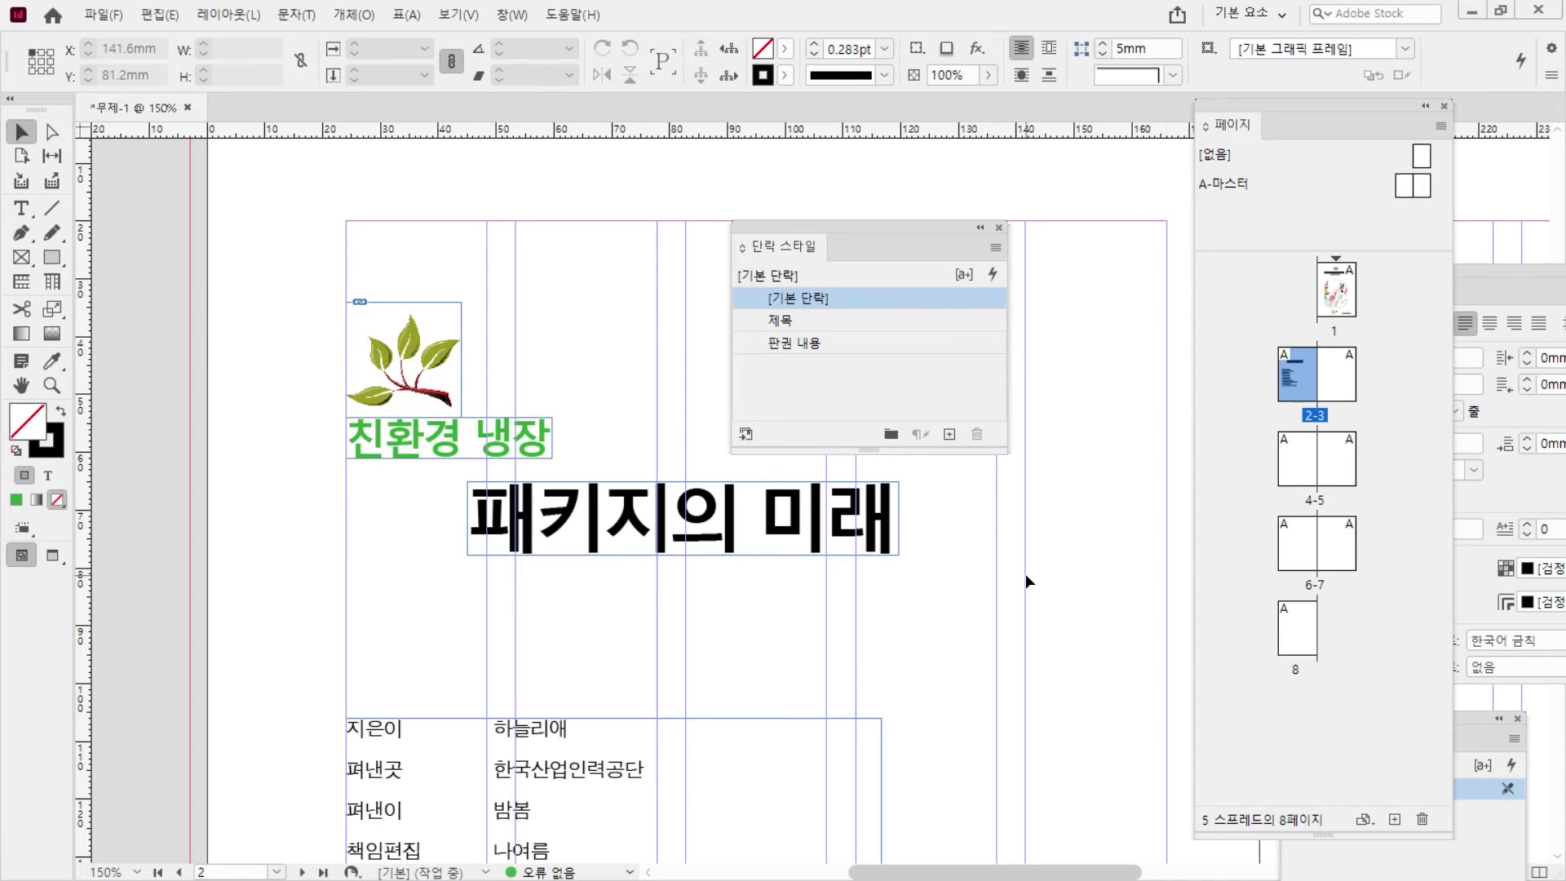
- Clear the Paragraph Styles panel off the workspace and go to page 3
{"action": "left_click_drag", "start_coordinate": [1069, 673], "coordinate": [301, 607]}
{"action": "scroll", "coordinate": [780, 599], "scroll_direction": "down", "scroll_amount": 1}
{"action": "left_click_drag", "start_coordinate": [898, 228], "coordinate": [0, 473]}
{"action": "left_click_drag", "start_coordinate": [944, 549], "coordinate": [641, 445]}
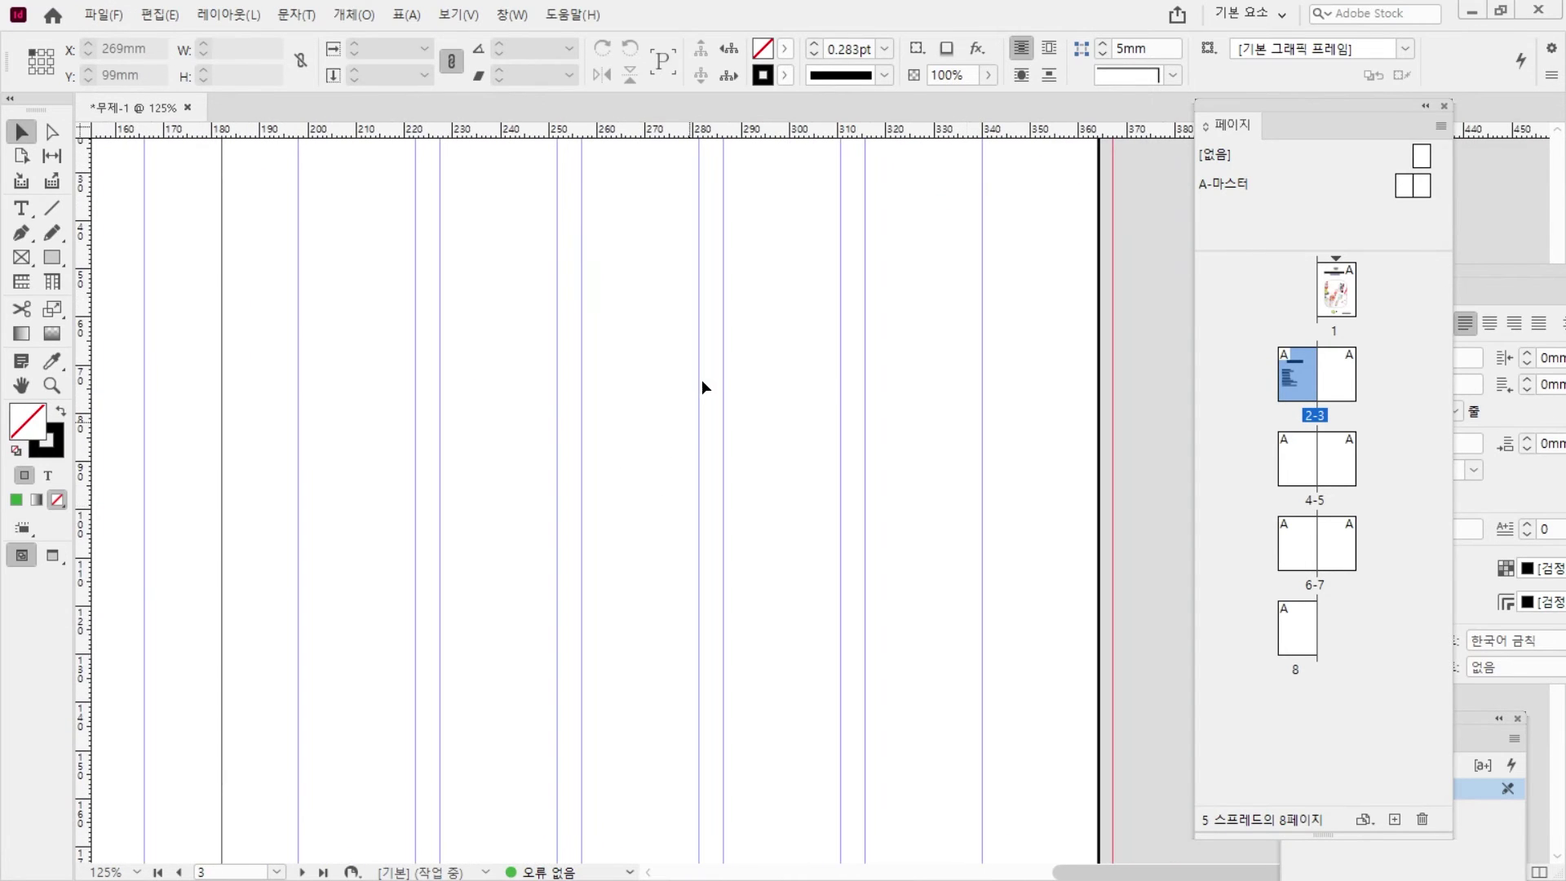
{"action": "scroll", "coordinate": [703, 377], "scroll_direction": "up", "scroll_amount": 1}
{"action": "scroll", "coordinate": [703, 378], "scroll_direction": "down", "scroll_amount": 1}
{"action": "left_click_drag", "start_coordinate": [638, 613], "coordinate": [642, 557]}
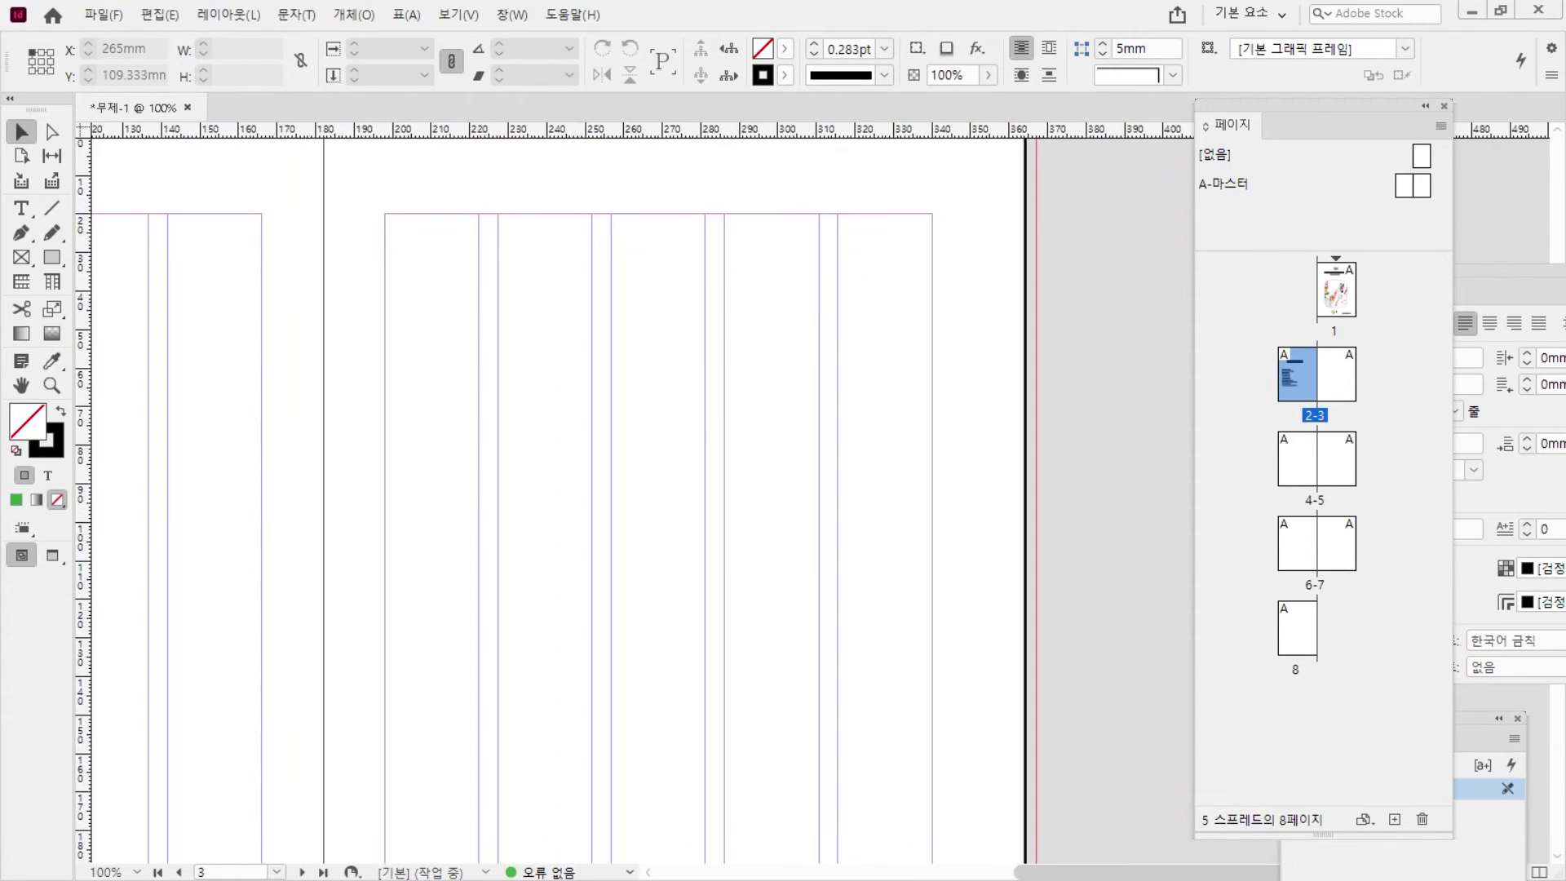
- Switch to Acrobat Reader to check the CONTENTS page's placement and font specifications, and return to InDesign
{"action": "left_click_drag", "start_coordinate": [0, 96], "coordinate": [530, 4]}
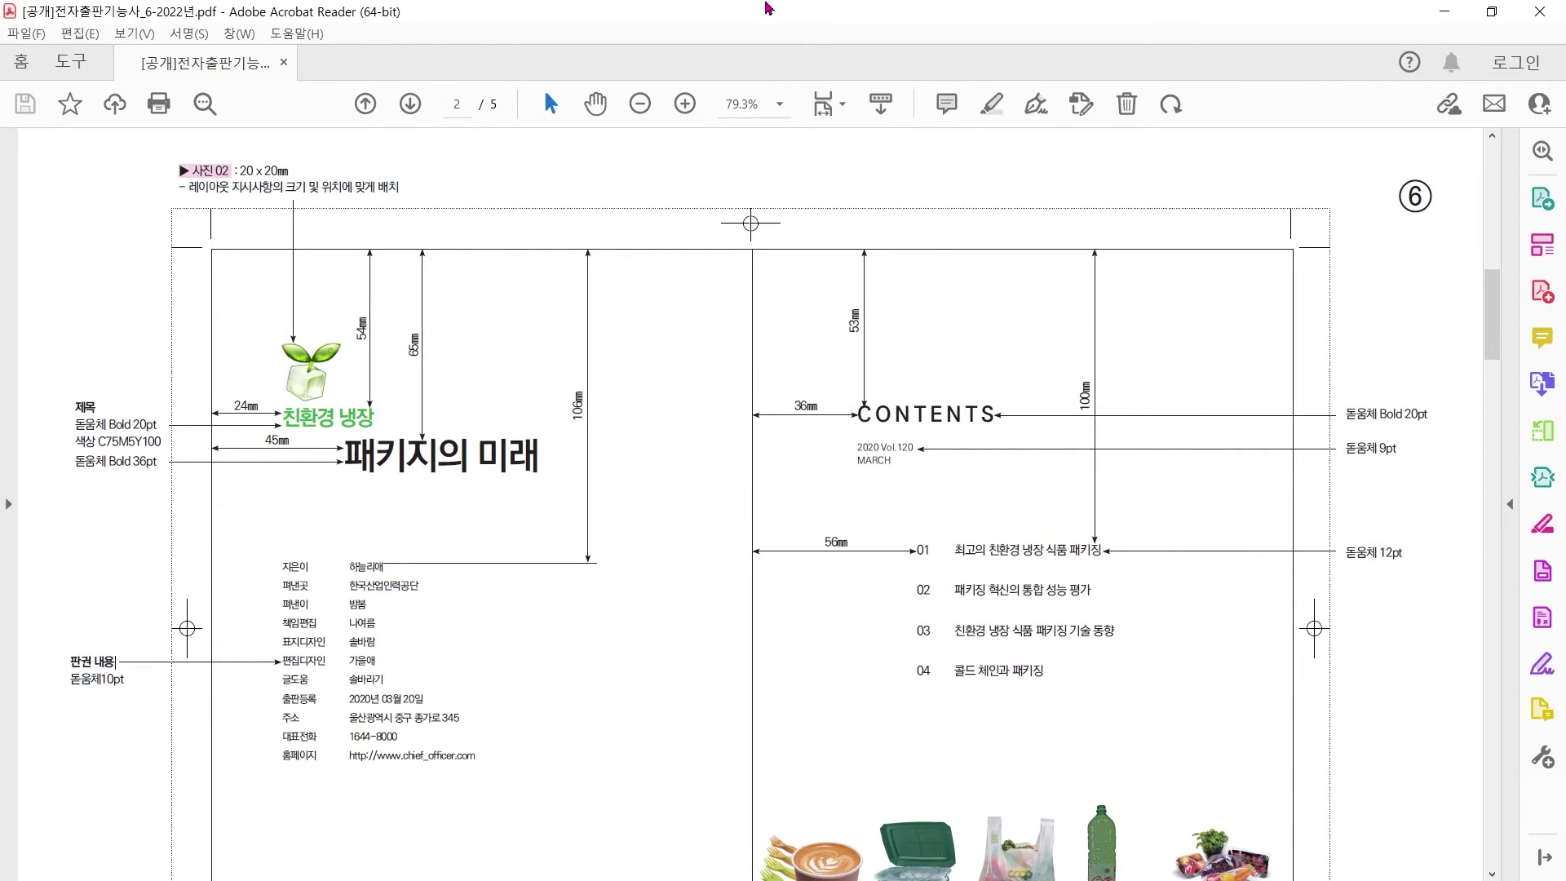
{"action": "left_click_drag", "start_coordinate": [651, 12], "coordinate": [0, 106]}
{"action": "left_click", "coordinate": [21, 208]}
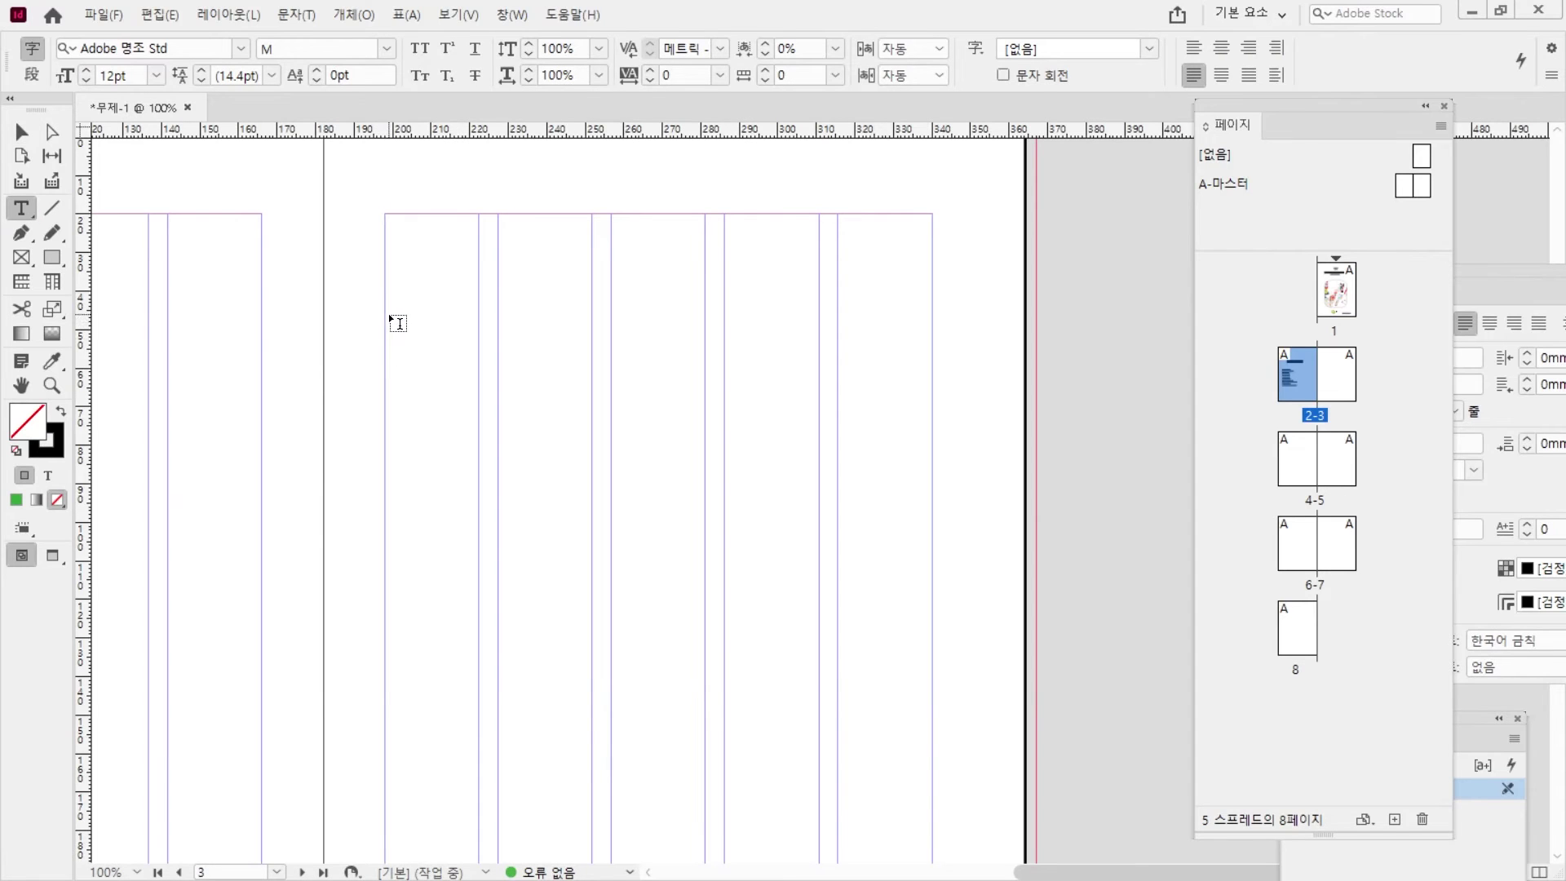
{"action": "left_click", "coordinate": [18, 135]}
- Duplicate the 패키지의 미래 title from page 2 onto page 3 at X 198 mm, Y about 57.5 mm
{"action": "left_click_drag", "start_coordinate": [382, 327], "coordinate": [714, 371]}
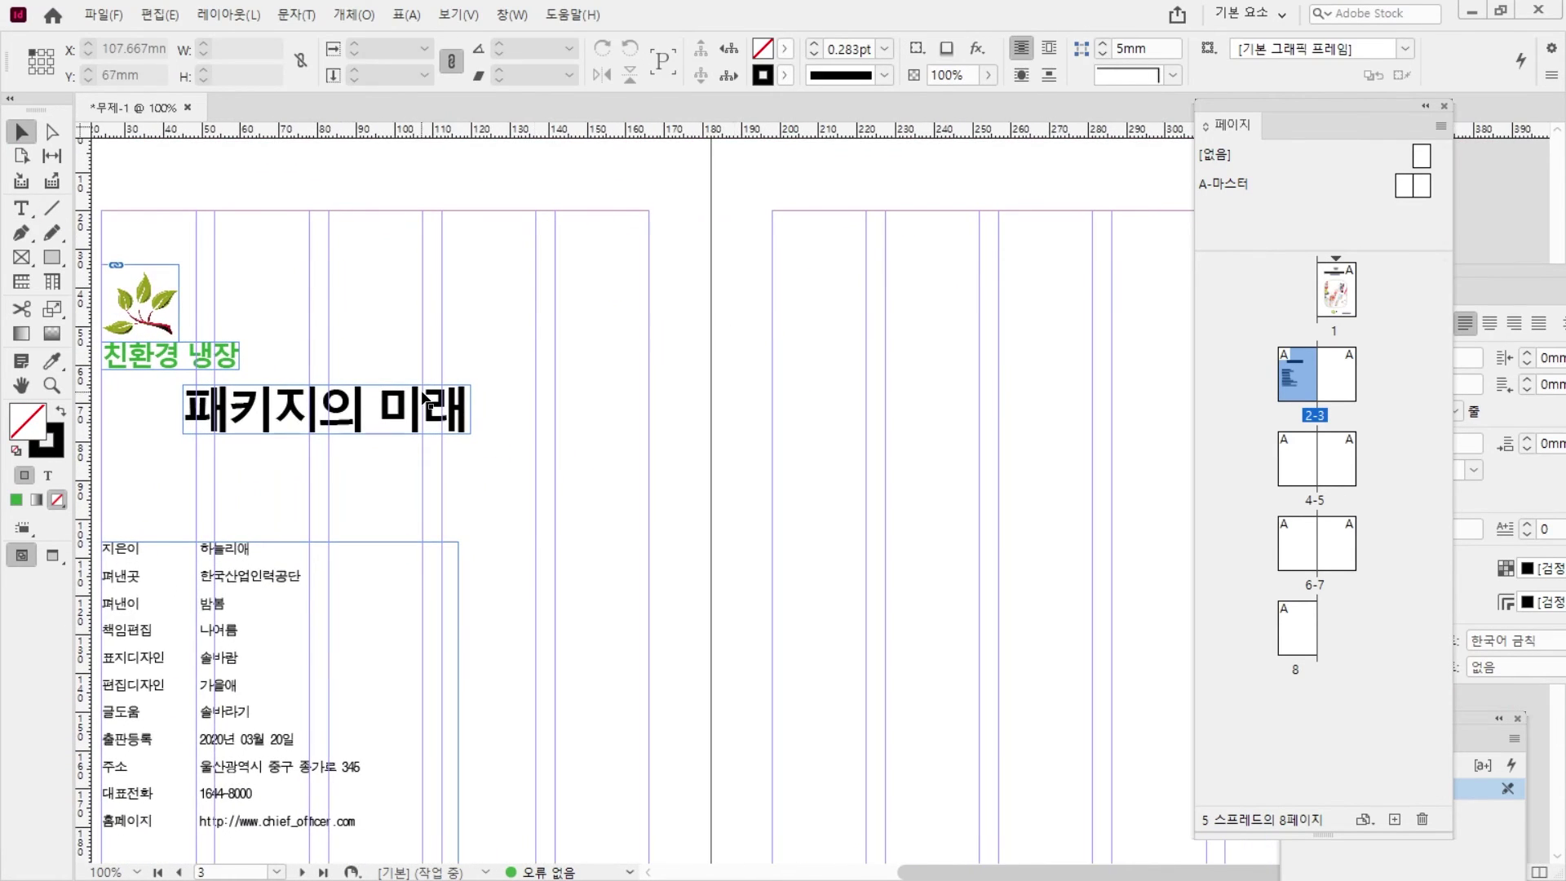
{"action": "left_click", "coordinate": [420, 404]}
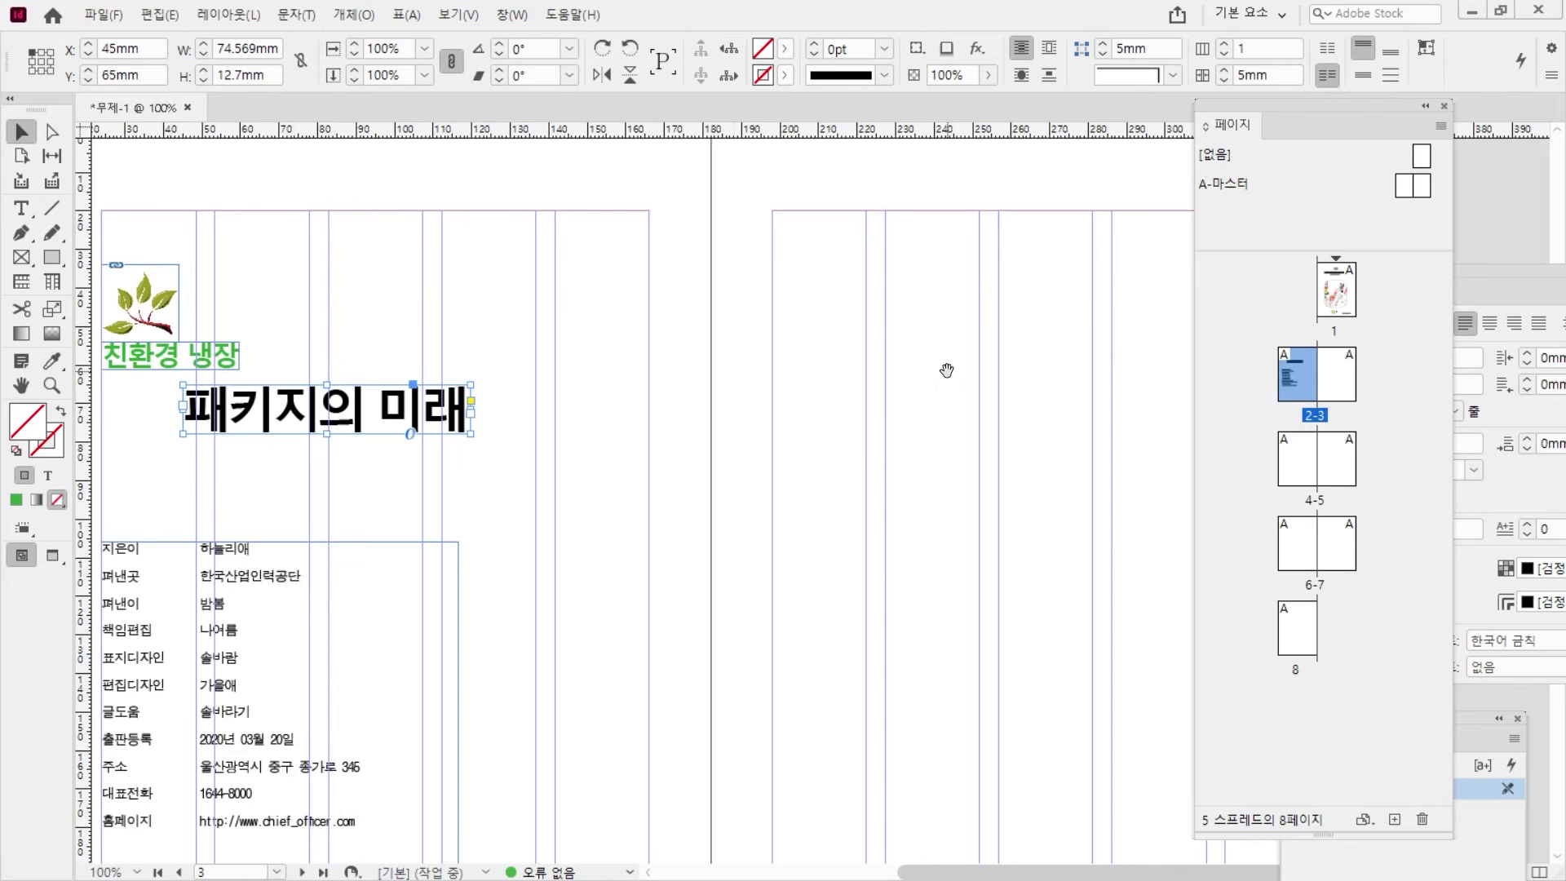
{"action": "left_click_drag", "start_coordinate": [947, 370], "coordinate": [927, 375]}
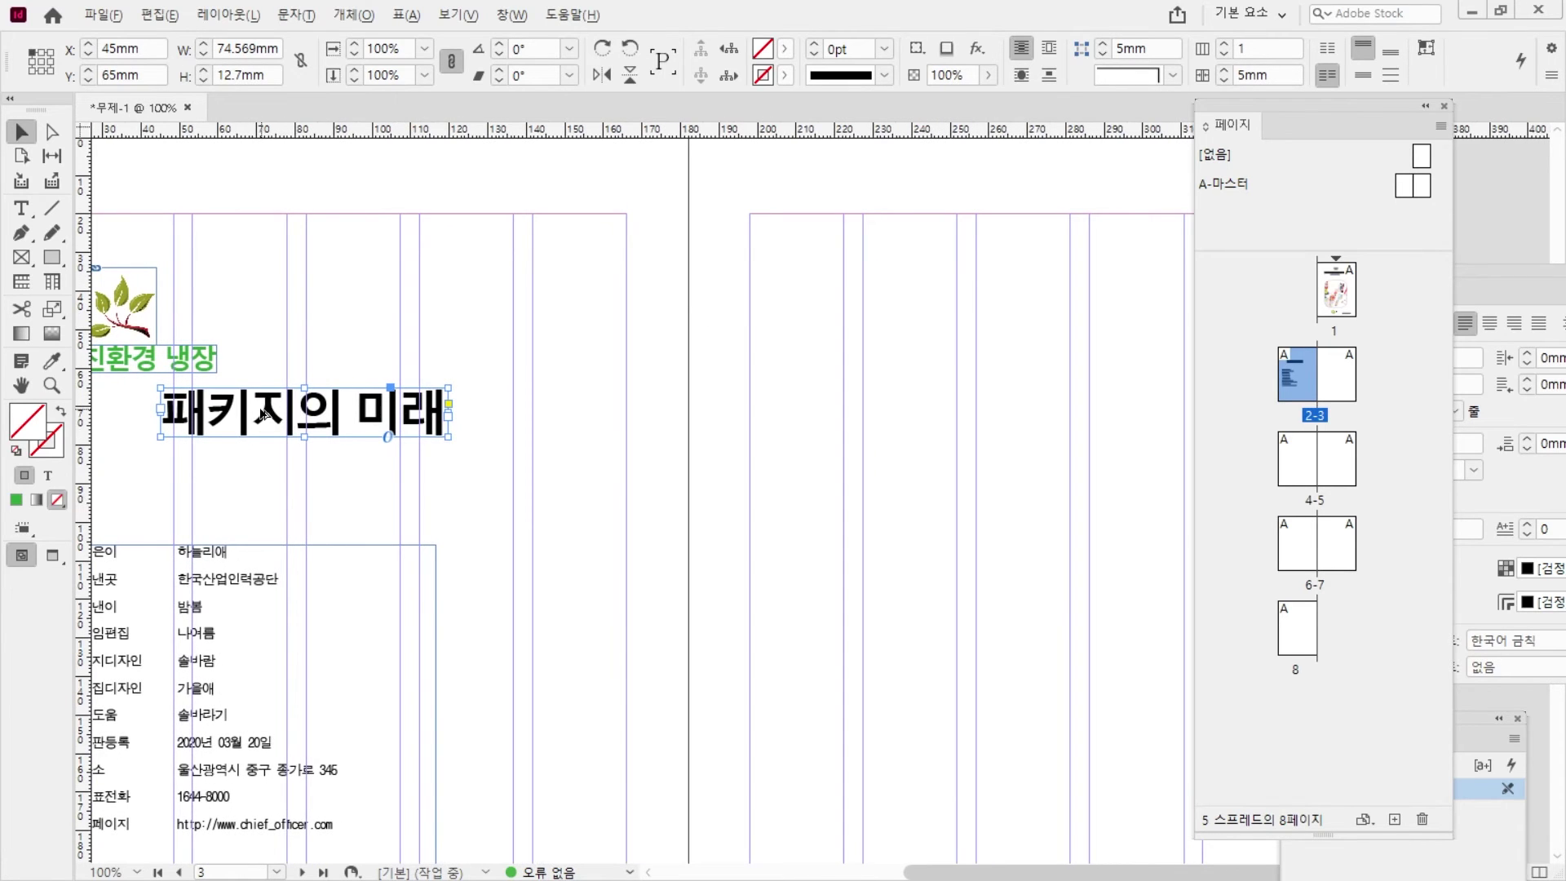
{"action": "left_click_drag", "start_coordinate": [263, 421], "coordinate": [853, 390]}
{"action": "scroll", "coordinate": [877, 419], "scroll_direction": "right", "scroll_amount": 5}
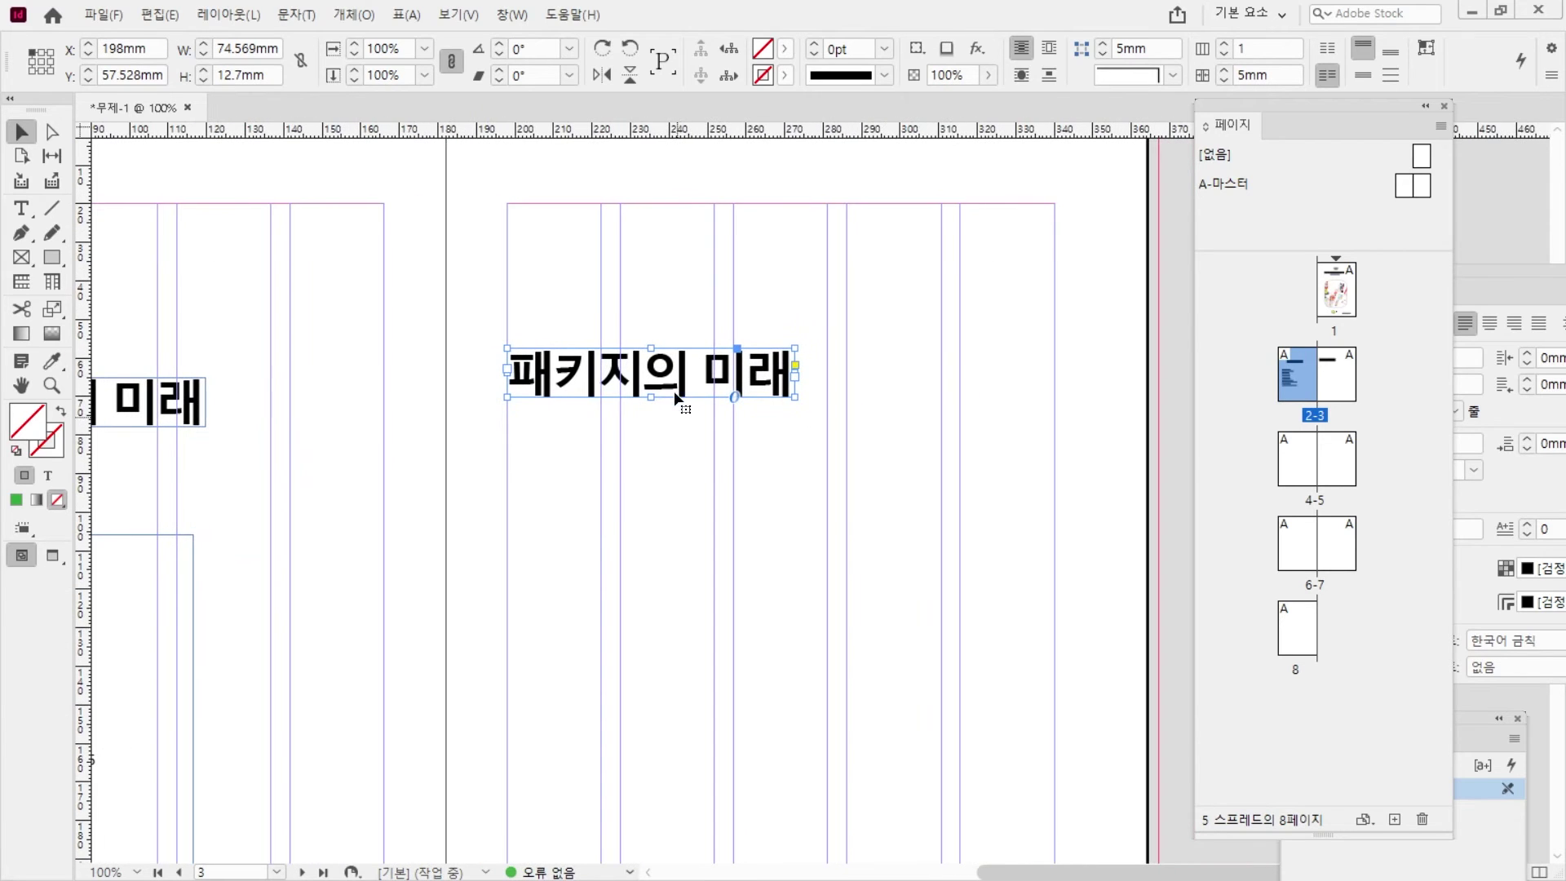
- Replace the duplicated title's text on page 3 with CONTENTS
{"action": "double_click", "coordinate": [676, 381]}
{"action": "key", "text": "ctrl+a"}
{"action": "type", "text": "ㅊ"}
{"action": "key", "text": "BackSpace"}
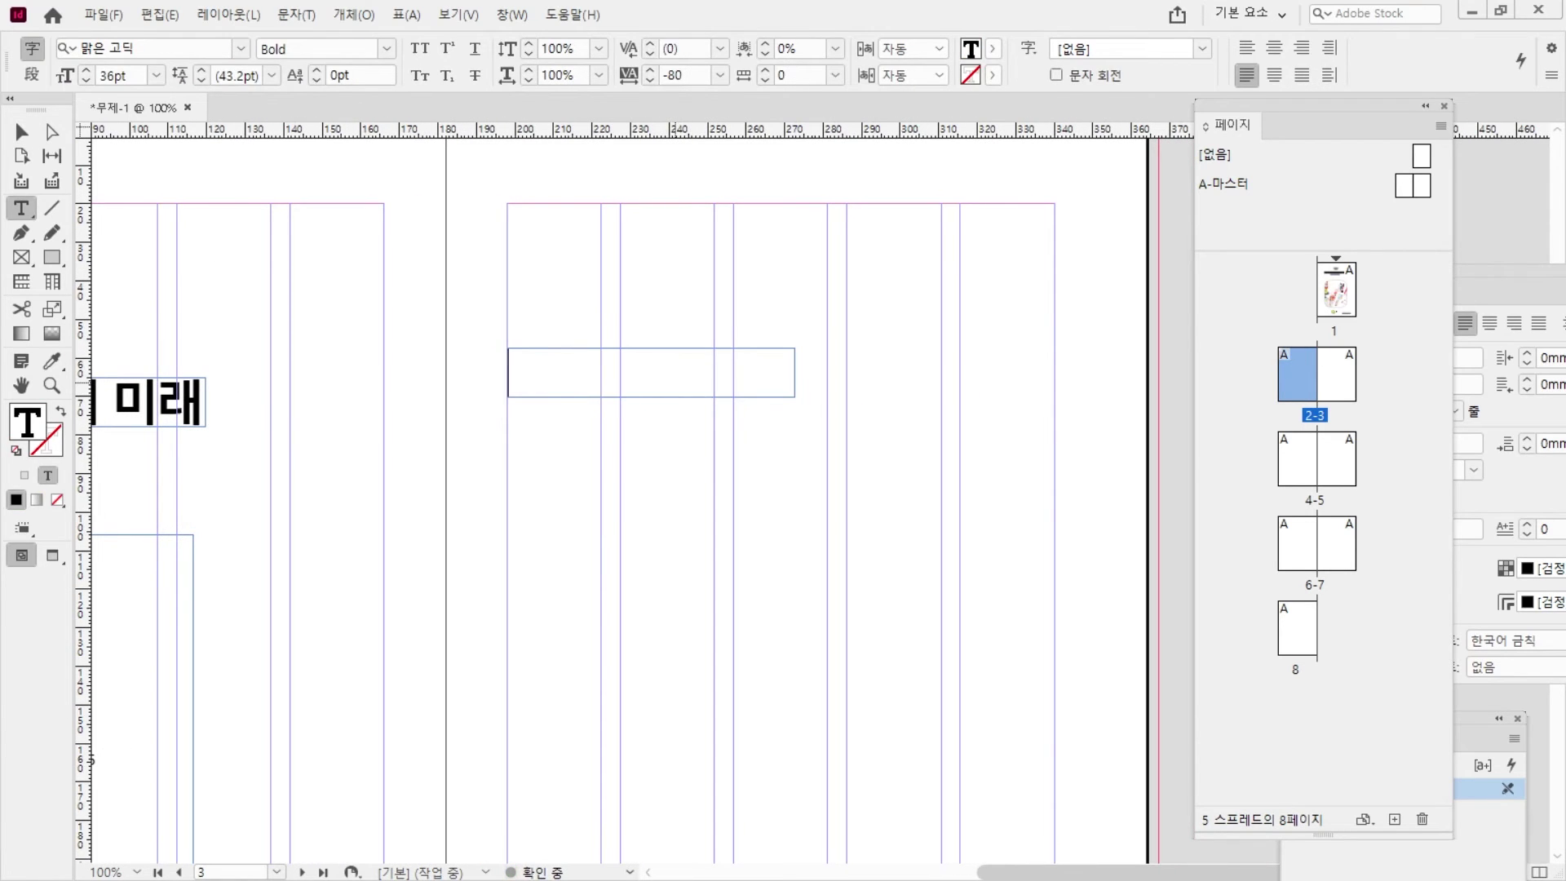
{"action": "type", "text": "CONTENTS"}
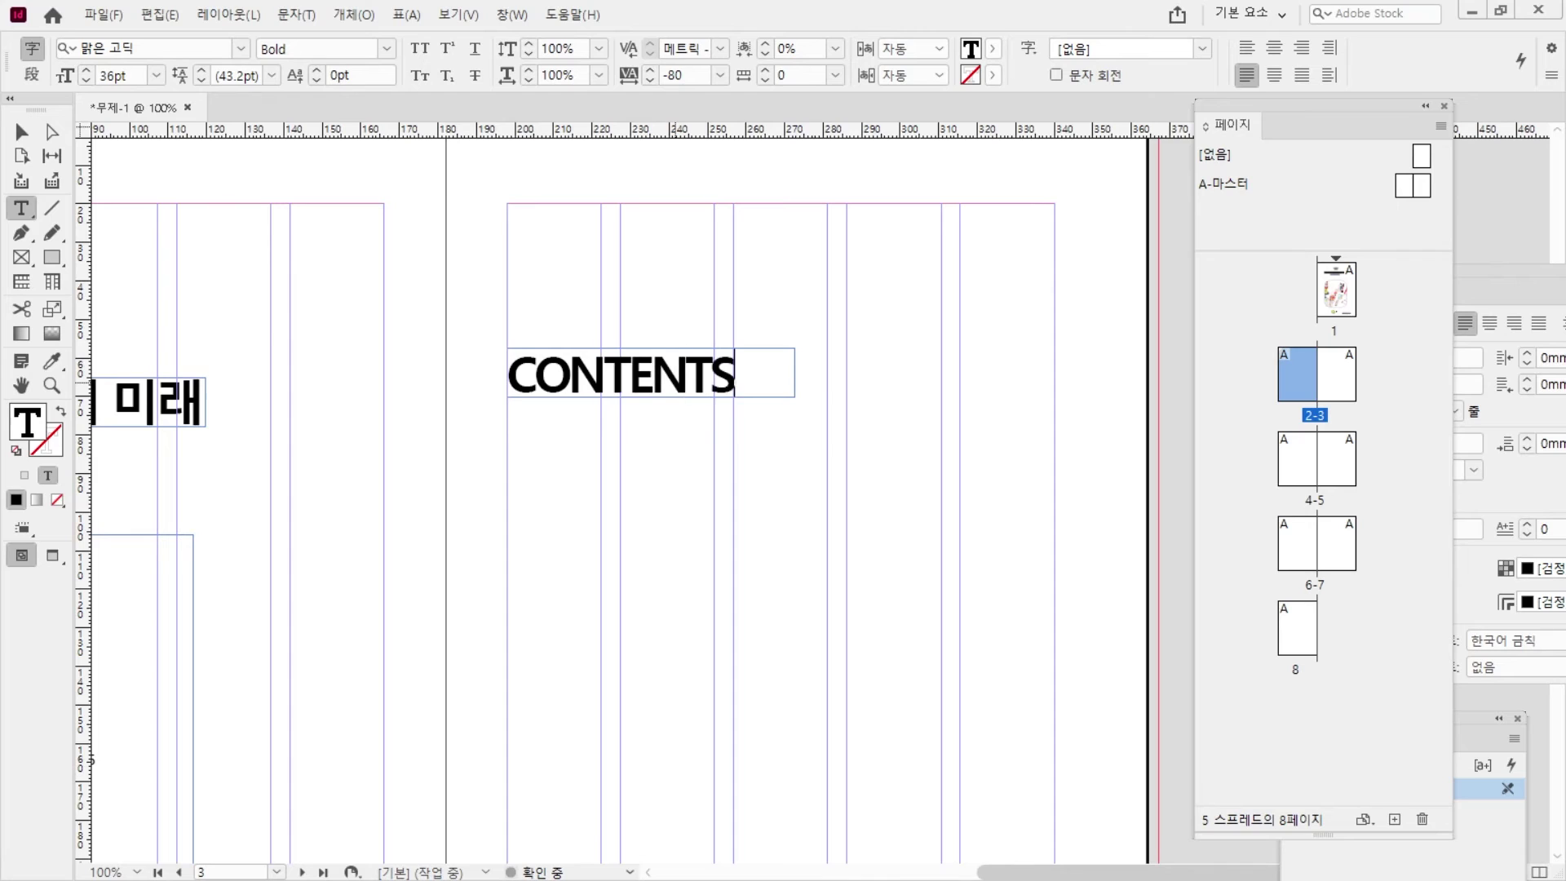
- Set the font size of the CONTENTS text to 20 pt
{"action": "key", "text": "ctrl+a"}
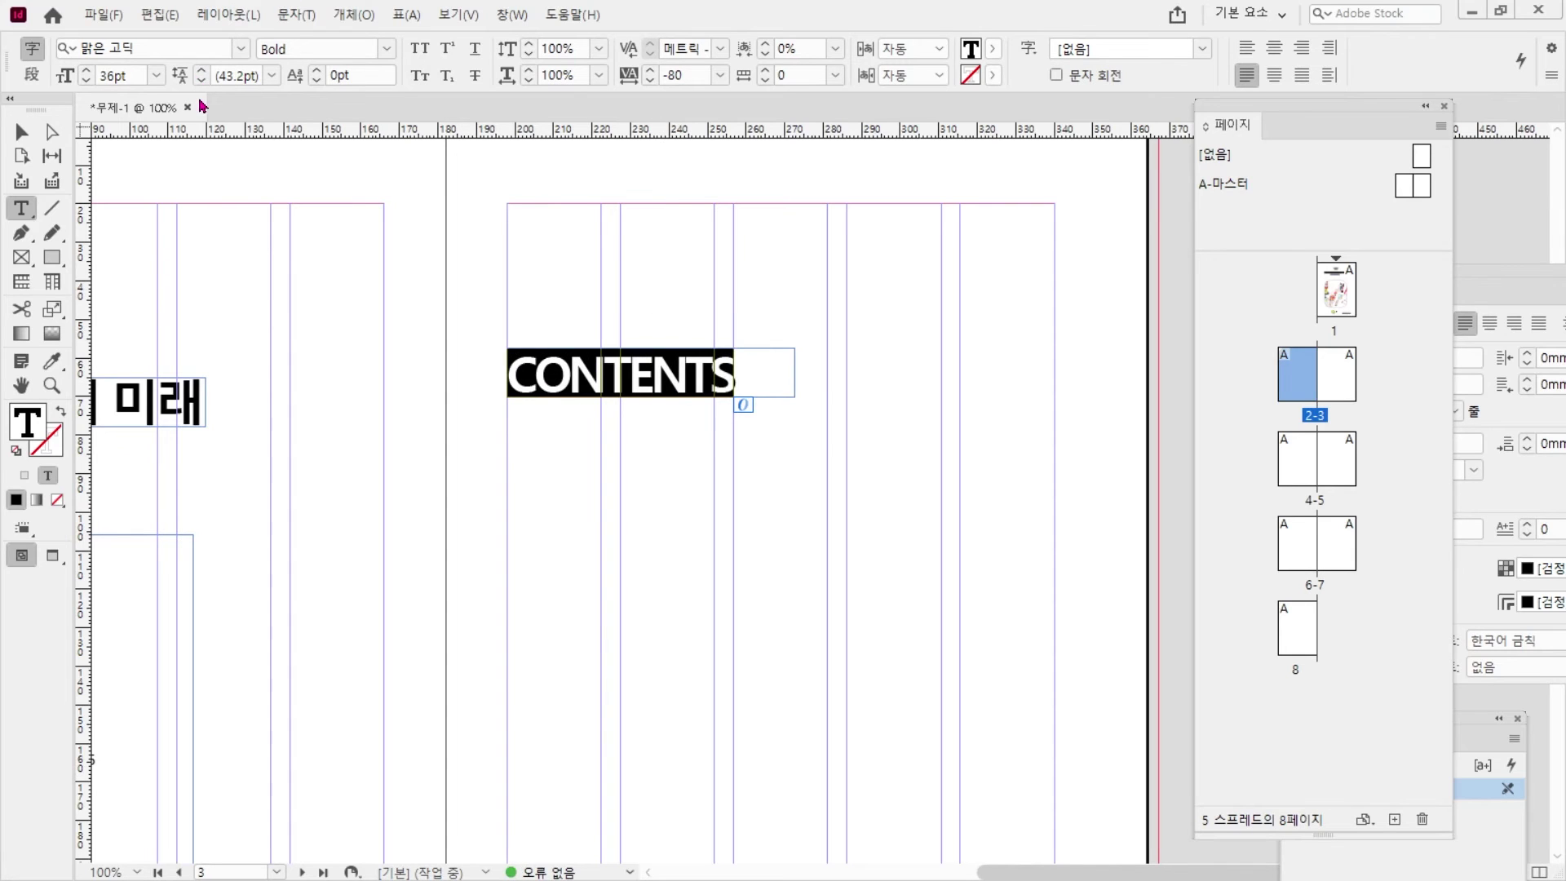
{"action": "left_click_drag", "start_coordinate": [144, 74], "coordinate": [110, 73]}
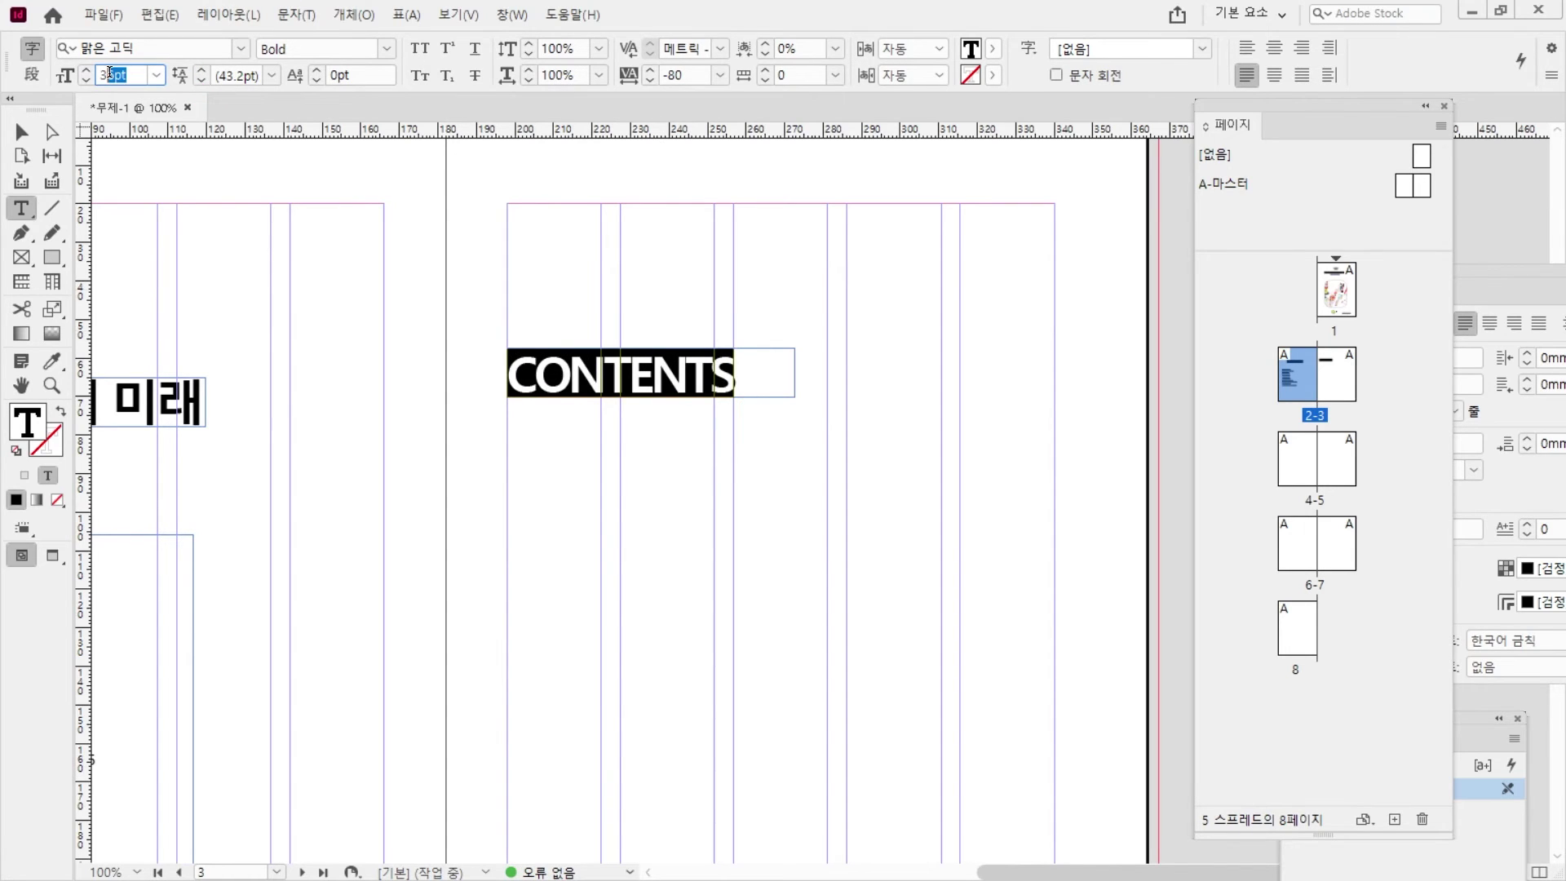
{"action": "key", "text": "BackSpace"}
{"action": "key", "text": "BackSpace"}
{"action": "type", "text": "210"}
{"action": "key", "text": "Return"}
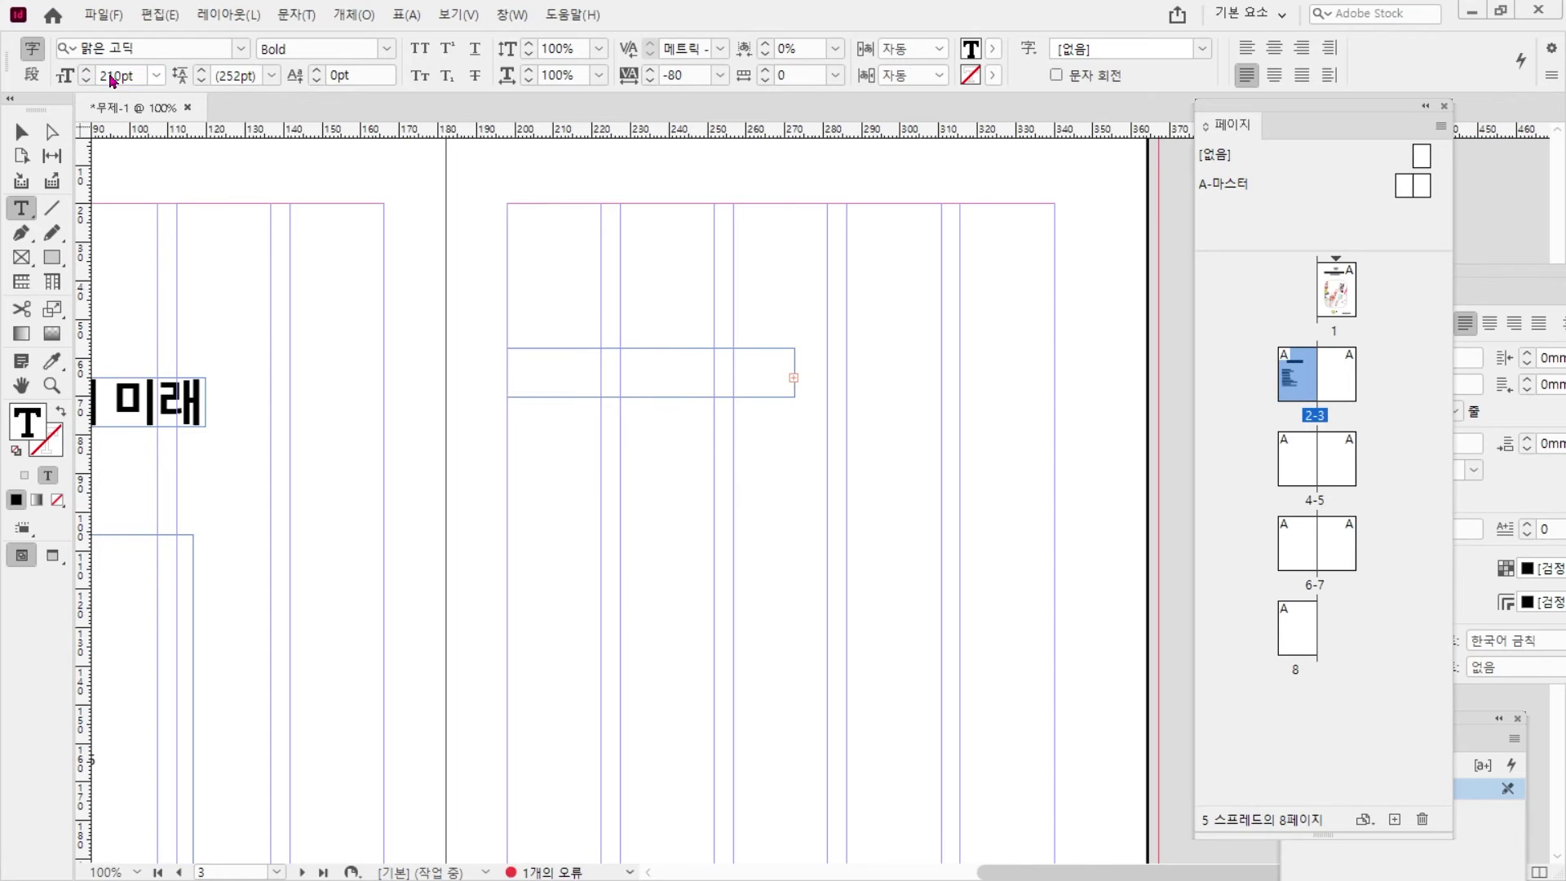
{"action": "type", "text": "20"}
{"action": "key", "text": "Return"}
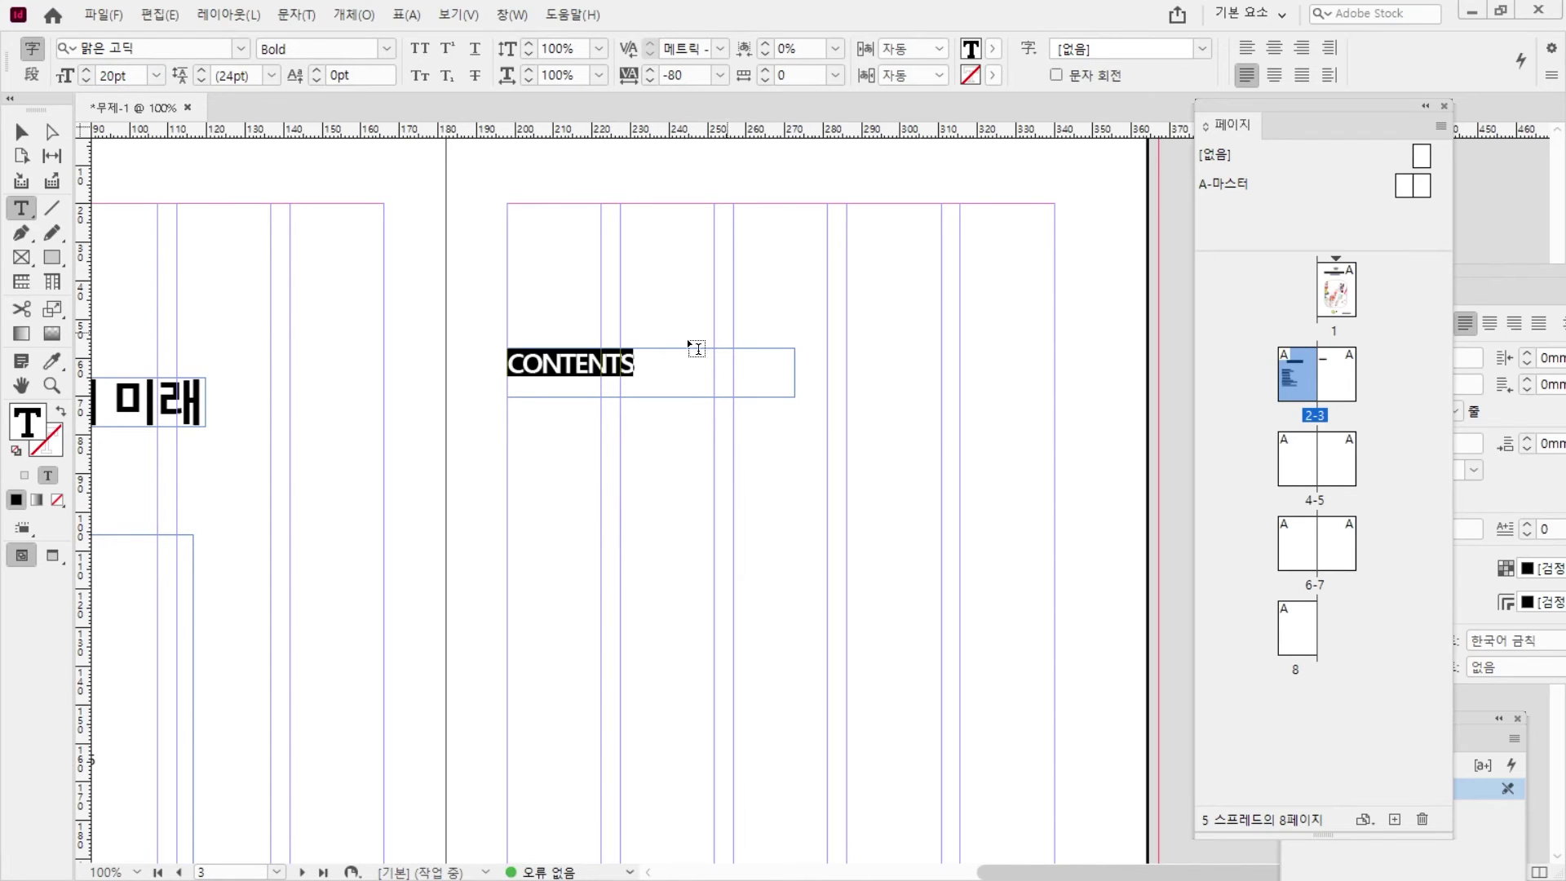
- Widen the letter tracking of the CONTENTS text to 380
{"action": "key", "text": "alt+Right"}
{"action": "key", "text": "alt+Right"}
{"action": "key", "text": "alt+Right"}
{"action": "key", "text": "alt+Right"}
{"action": "key", "text": "alt+Right"}
{"action": "key", "text": "alt+Right"}
{"action": "key", "text": "alt+Right"}
{"action": "key", "text": "alt+Right"}
{"action": "key", "text": "alt+Right"}
{"action": "key", "text": "alt+Right"}
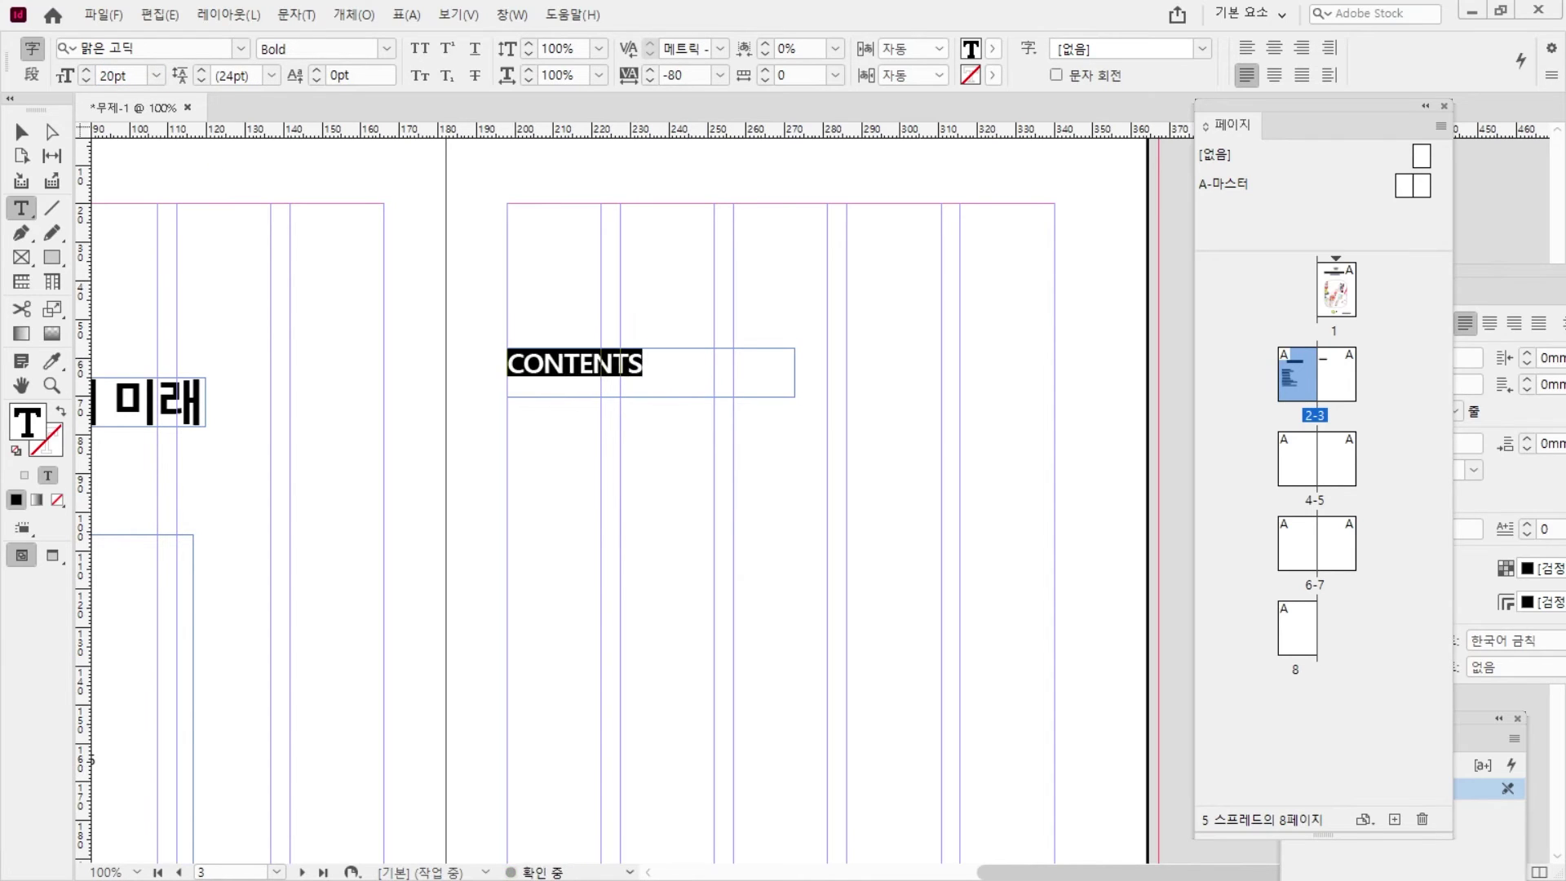
{"action": "key", "text": "alt+Right"}
{"action": "key", "text": "alt+Right"}
{"action": "key", "text": "alt+Right"}
{"action": "key", "text": "alt+Right"}
{"action": "key", "text": "alt+Right"}
{"action": "key", "text": "alt+Right"}
{"action": "key", "text": "alt+Right"}
{"action": "key", "text": "alt+Right"}
{"action": "key", "text": "alt+Right"}
{"action": "key", "text": "alt+Right"}
{"action": "key", "text": "alt+Right"}
{"action": "key", "text": "alt+Right"}
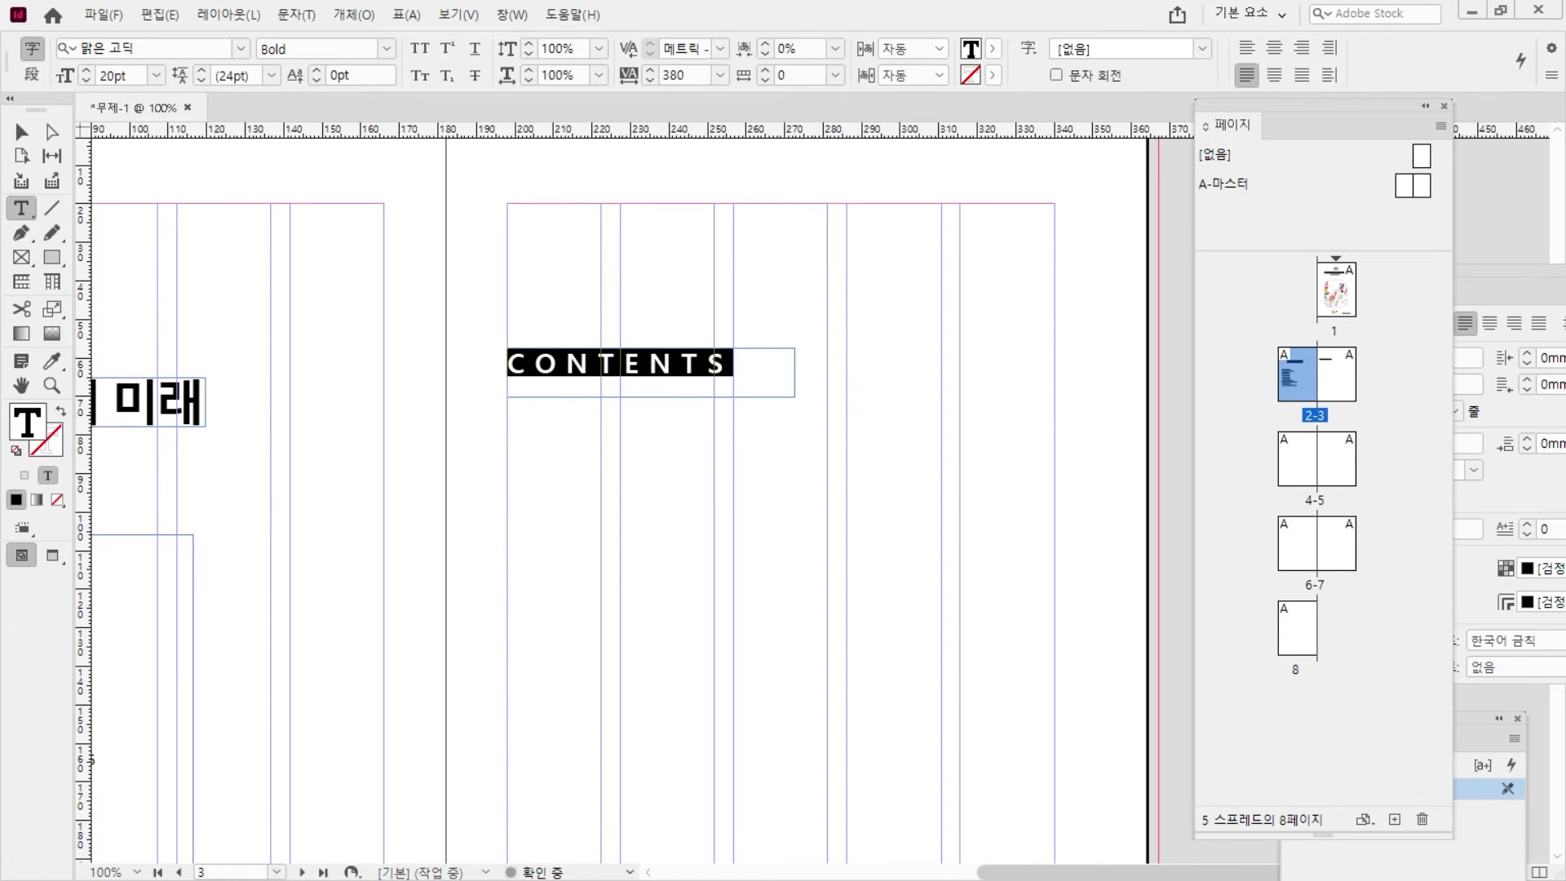
{"action": "key", "text": "Escape"}
{"action": "left_click", "coordinate": [702, 300]}
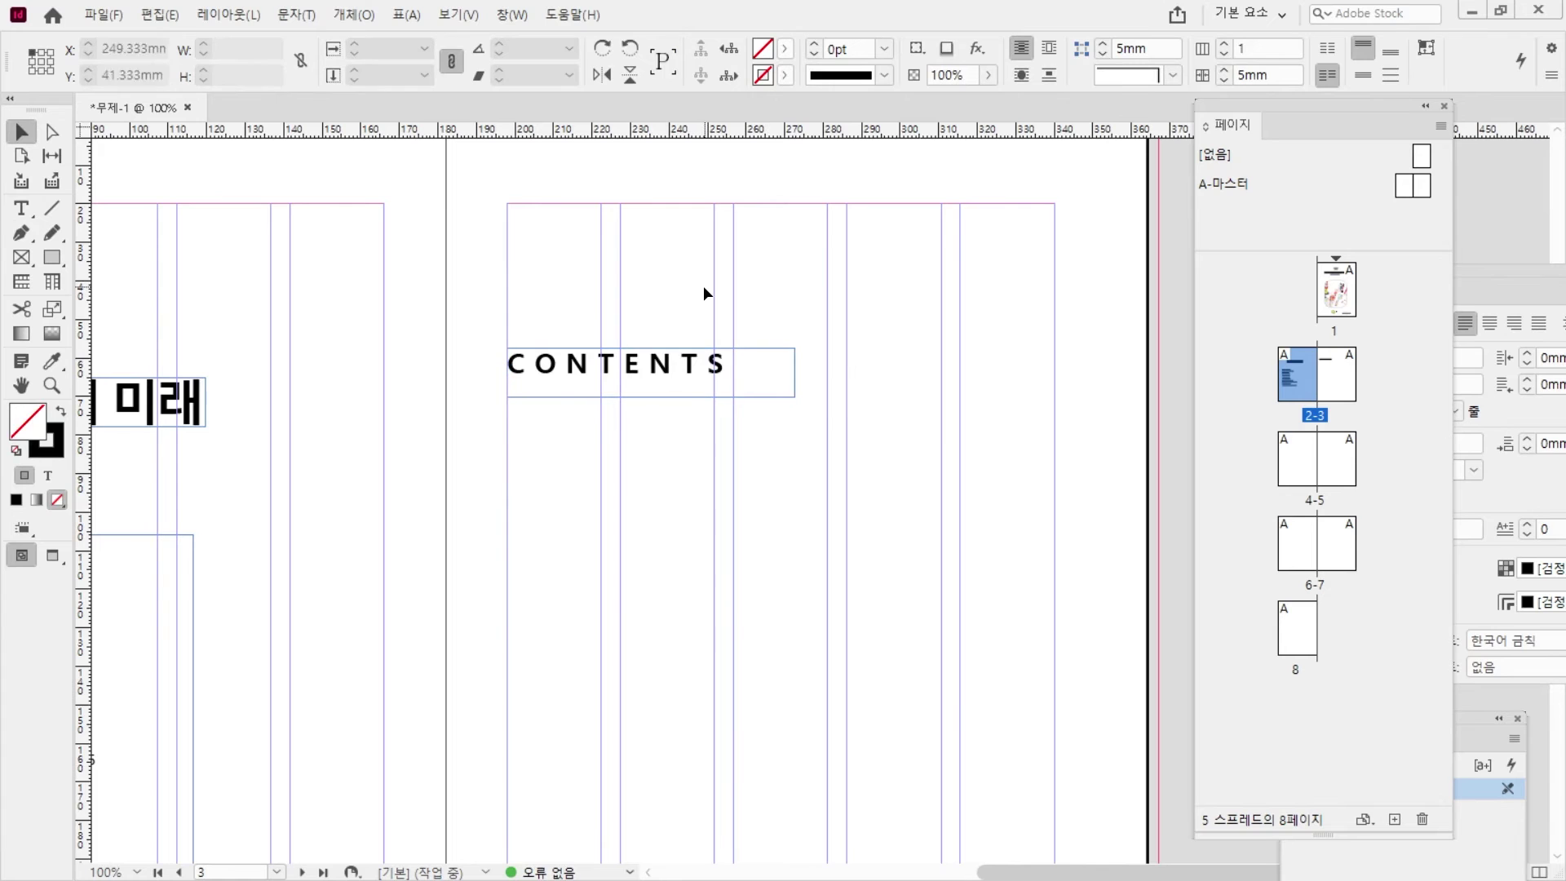
- Duplicate the CONTENTS frame below at Y 76.3 mm and replace its text with "2020 Vol.120, MARCH" copied from the Hangul document
{"action": "left_click_drag", "start_coordinate": [609, 364], "coordinate": [609, 441]}
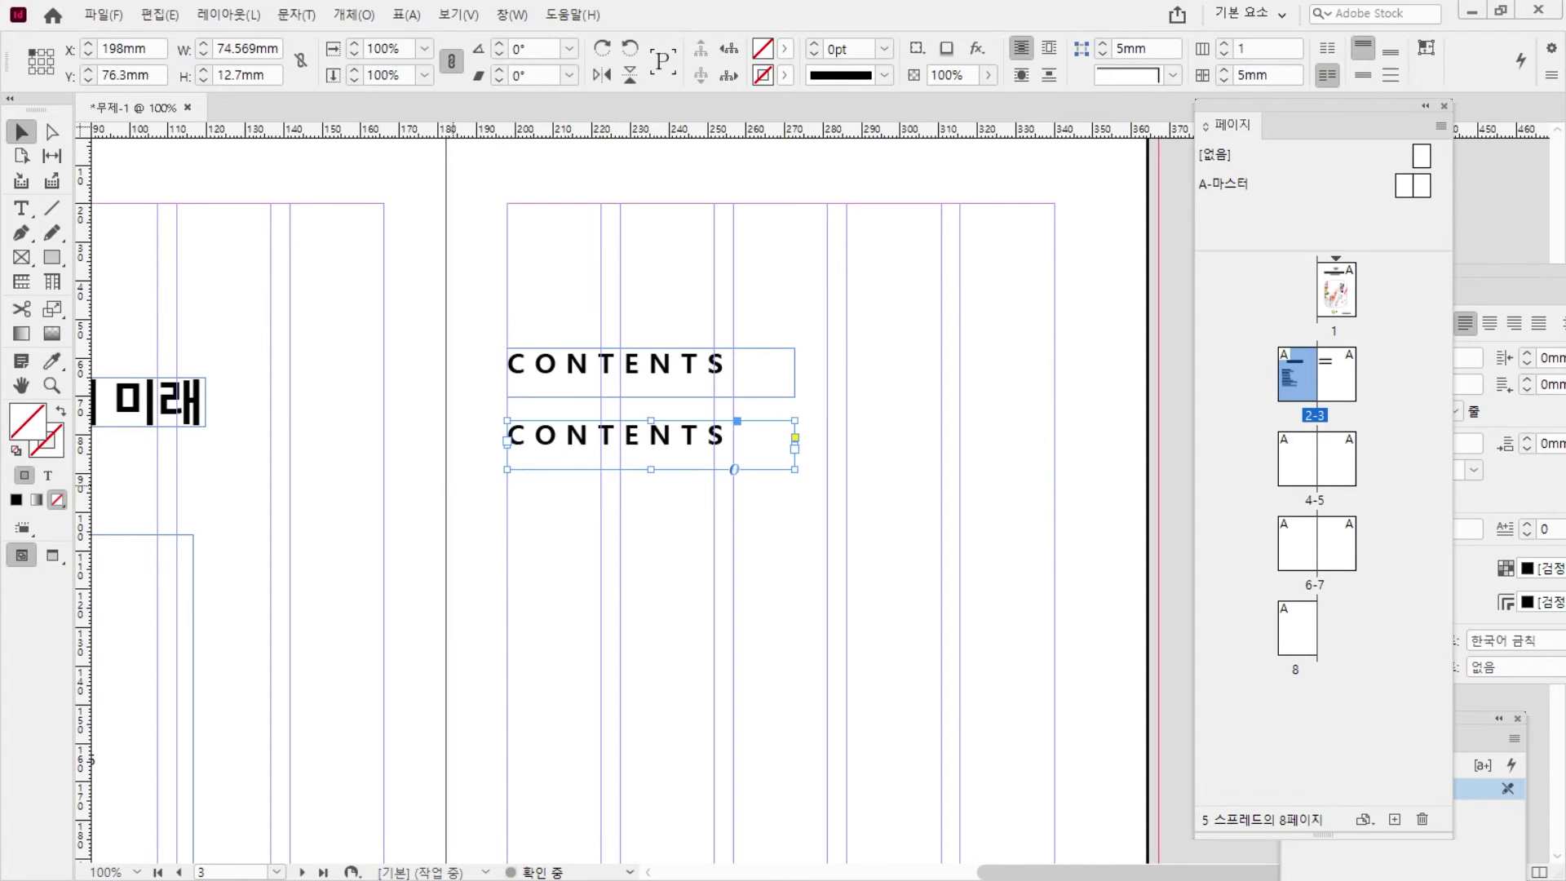
{"action": "key", "text": "alt+Tab"}
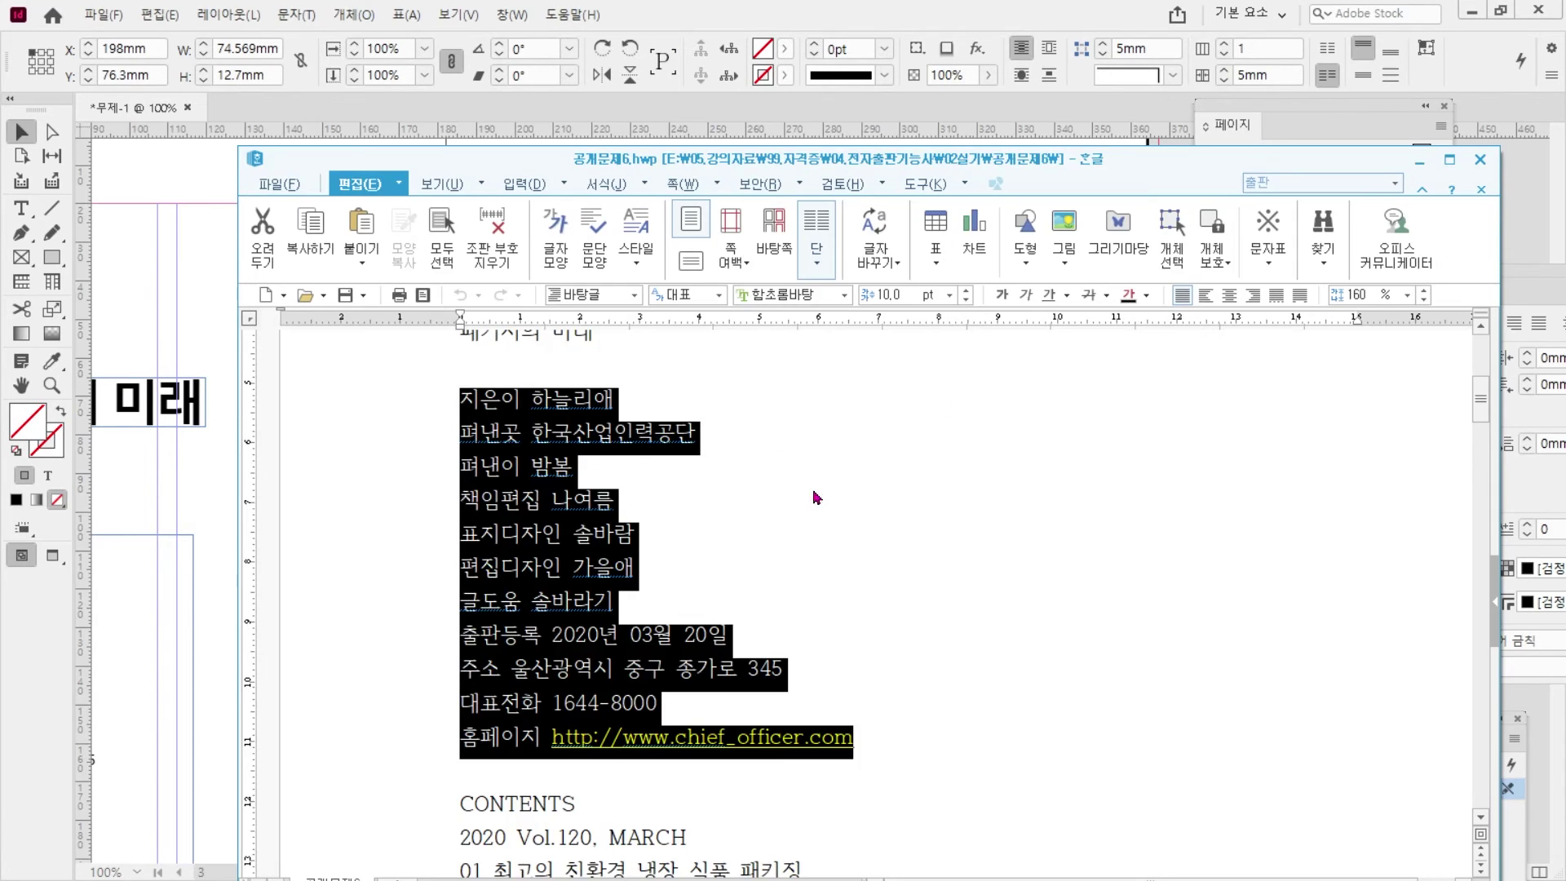
{"action": "scroll", "coordinate": [818, 498], "scroll_direction": "down", "scroll_amount": 2}
{"action": "left_click_drag", "start_coordinate": [464, 652], "coordinate": [717, 645]}
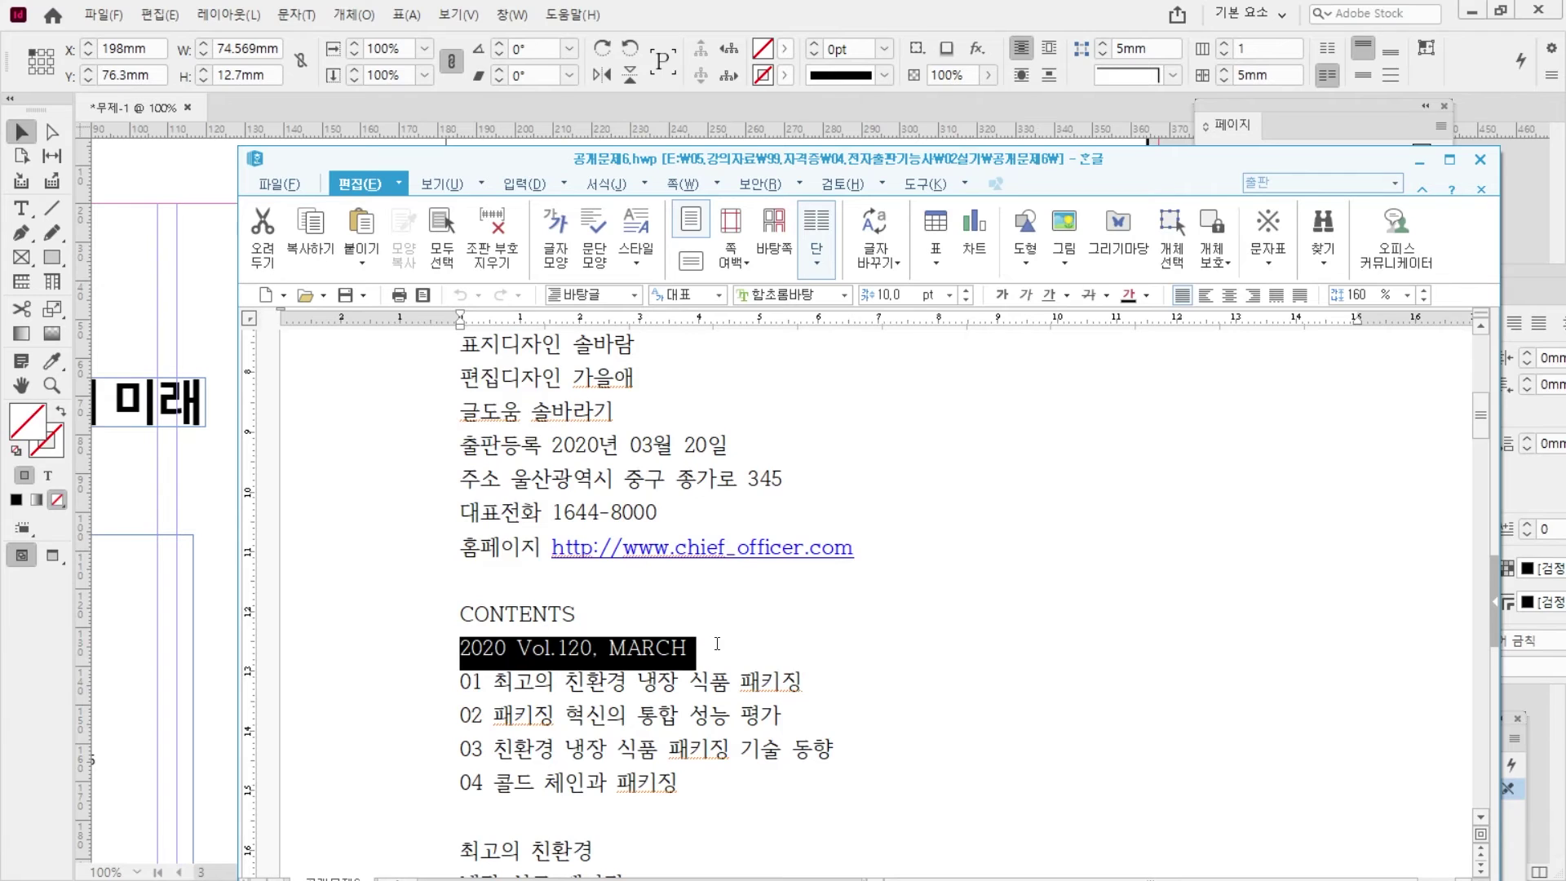
{"action": "key", "text": "ctrl+c"}
{"action": "key", "text": "alt+Tab"}
{"action": "double_click", "coordinate": [682, 443]}
{"action": "key", "text": "ctrl+v"}
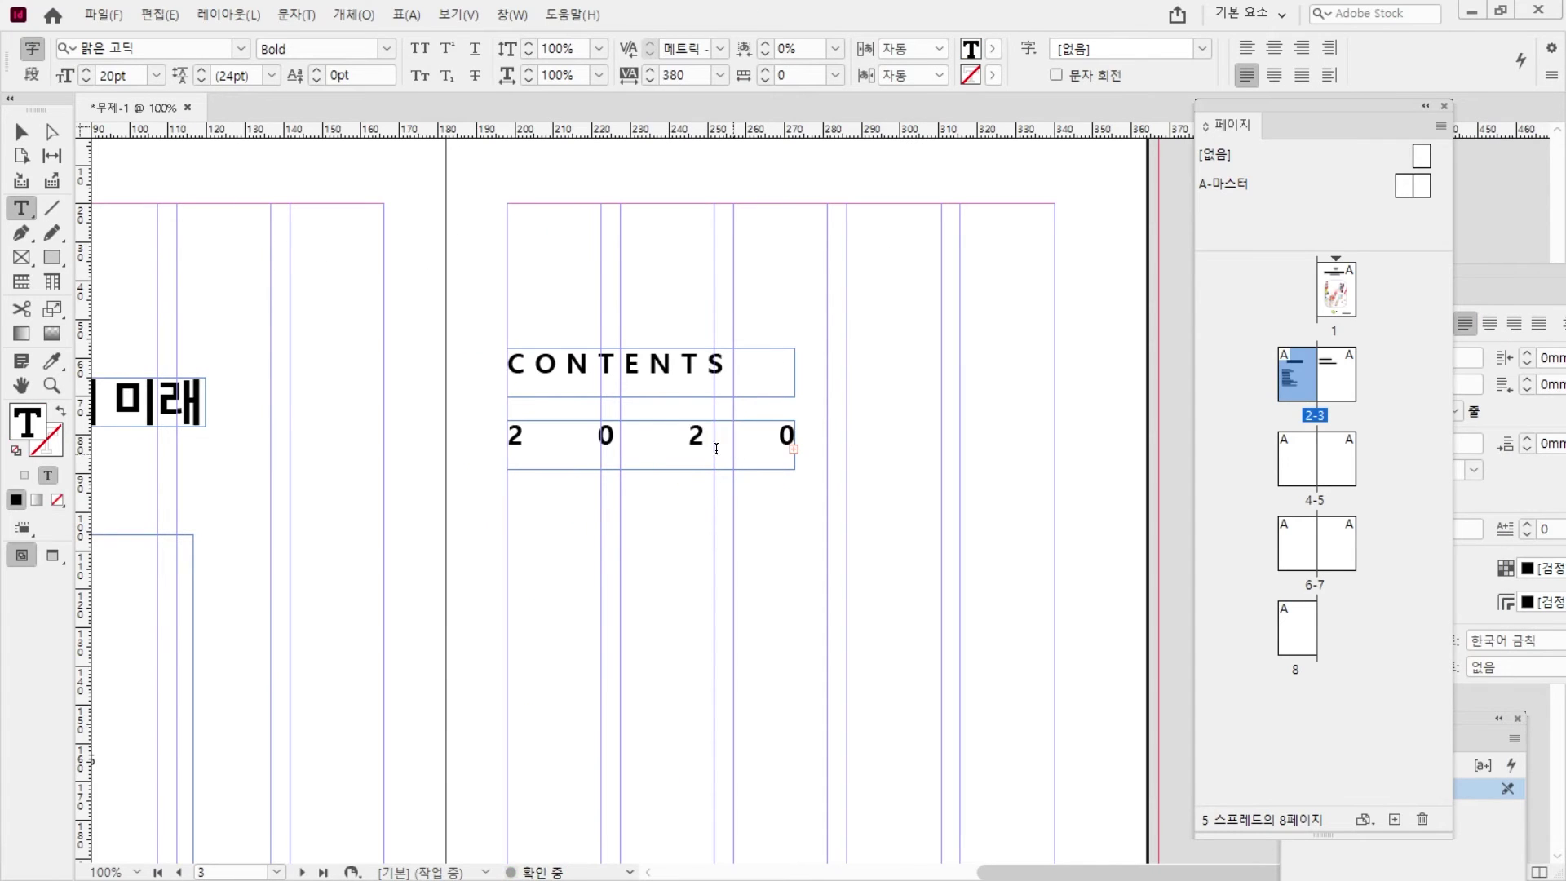
- Format the "2020 Vol.120, MARCH" line with tracking 0, size 9 pt and the 돋움체 Regular font
{"action": "key", "text": "ctrl+a"}
{"action": "double_click", "coordinate": [682, 75]}
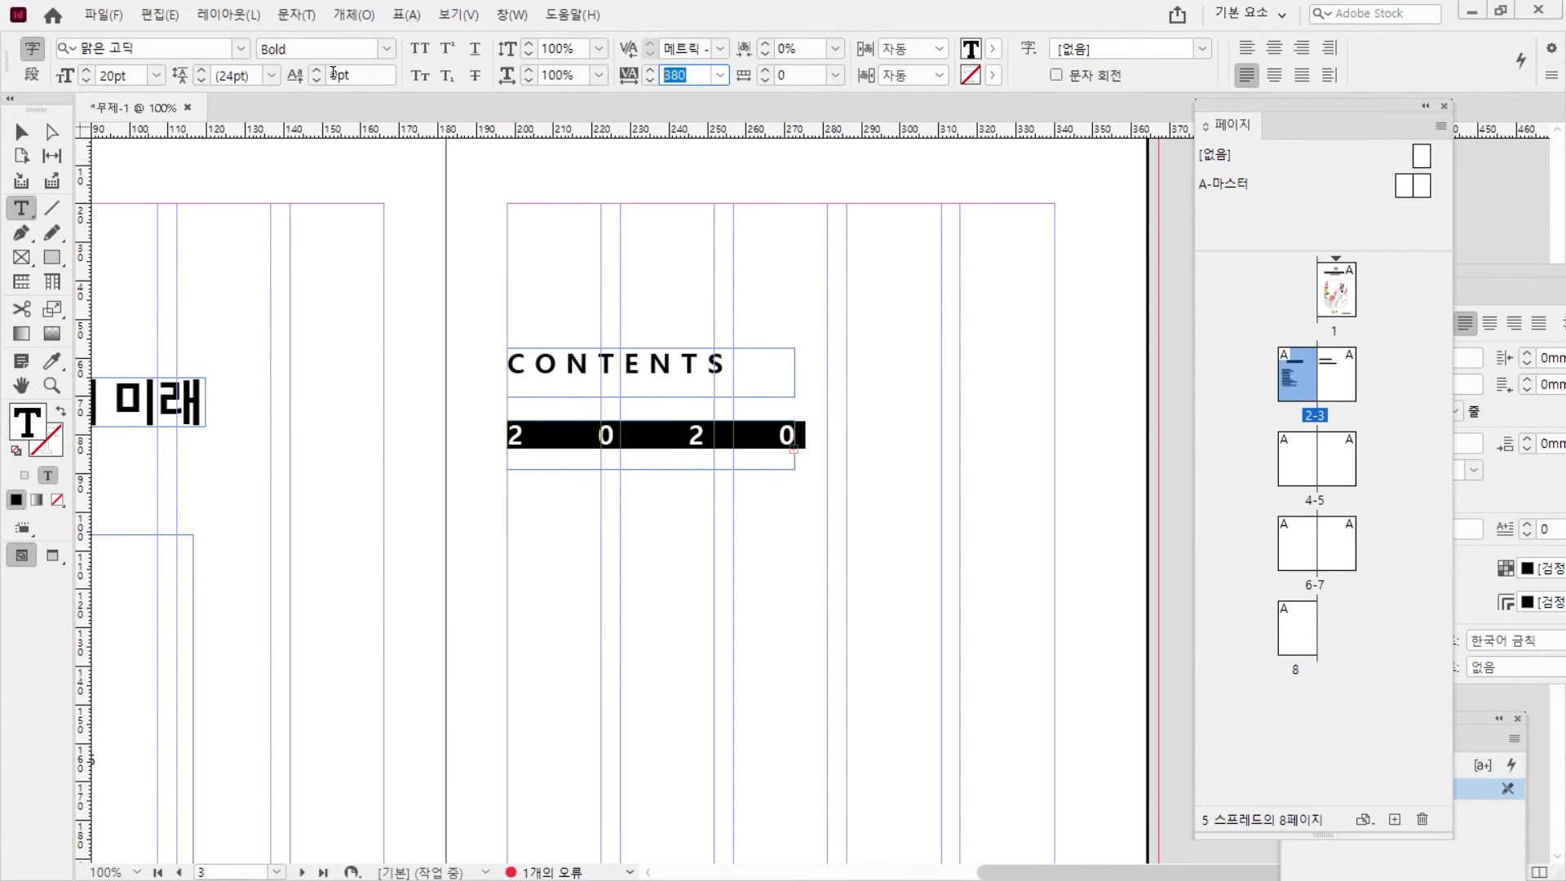
{"action": "type", "text": "0"}
{"action": "key", "text": "Return"}
{"action": "left_click_drag", "start_coordinate": [140, 75], "coordinate": [6, 62]}
{"action": "type", "text": "9\\"}
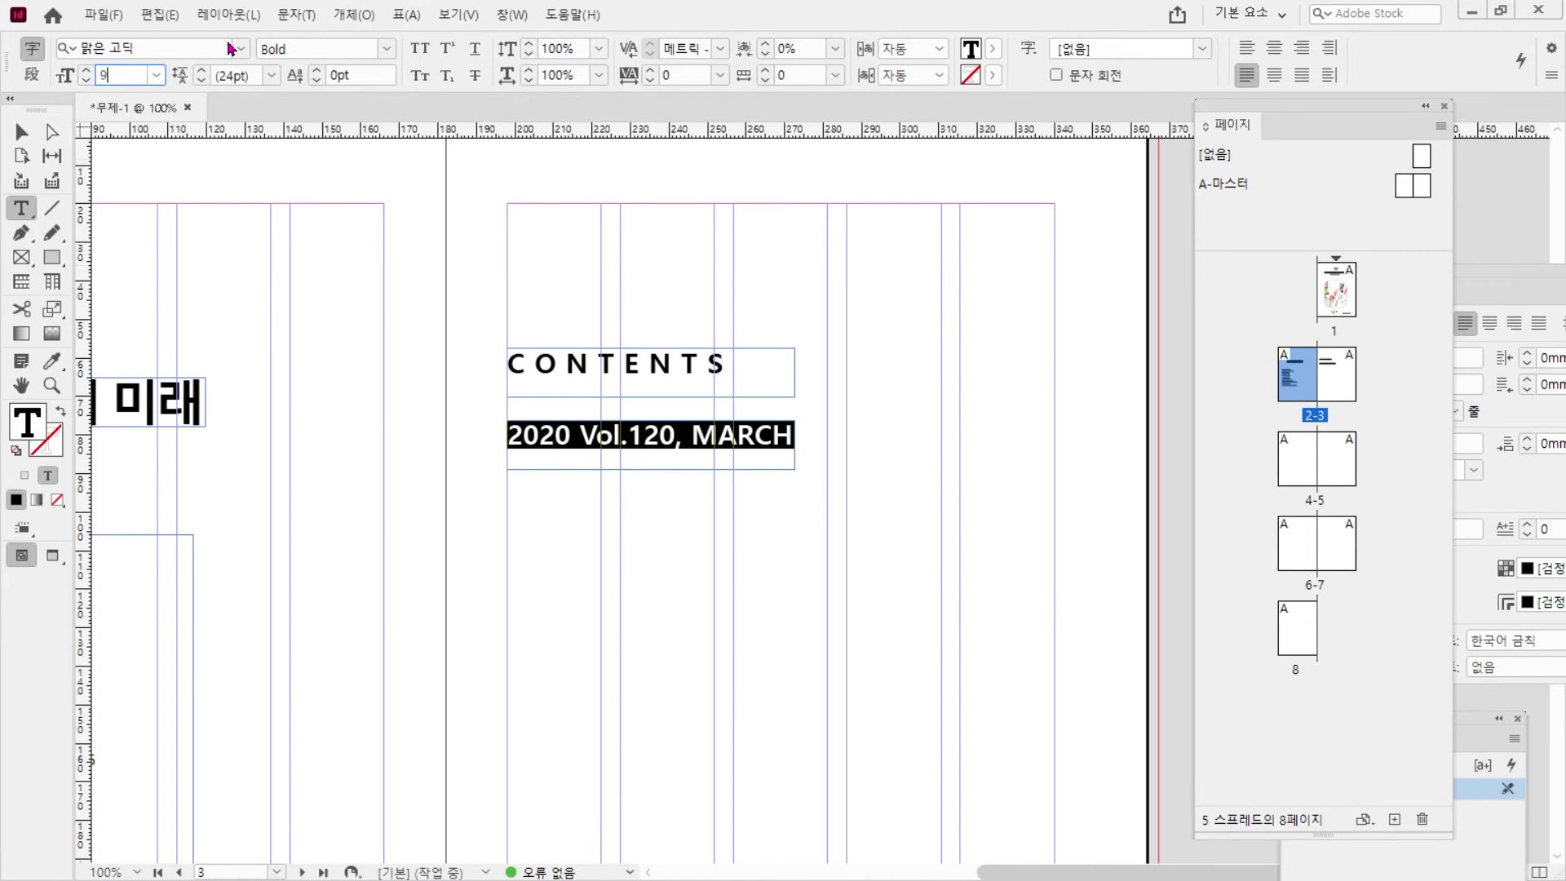
{"action": "key", "text": "Return"}
{"action": "left_click", "coordinate": [242, 50]}
{"action": "left_click", "coordinate": [297, 145]}
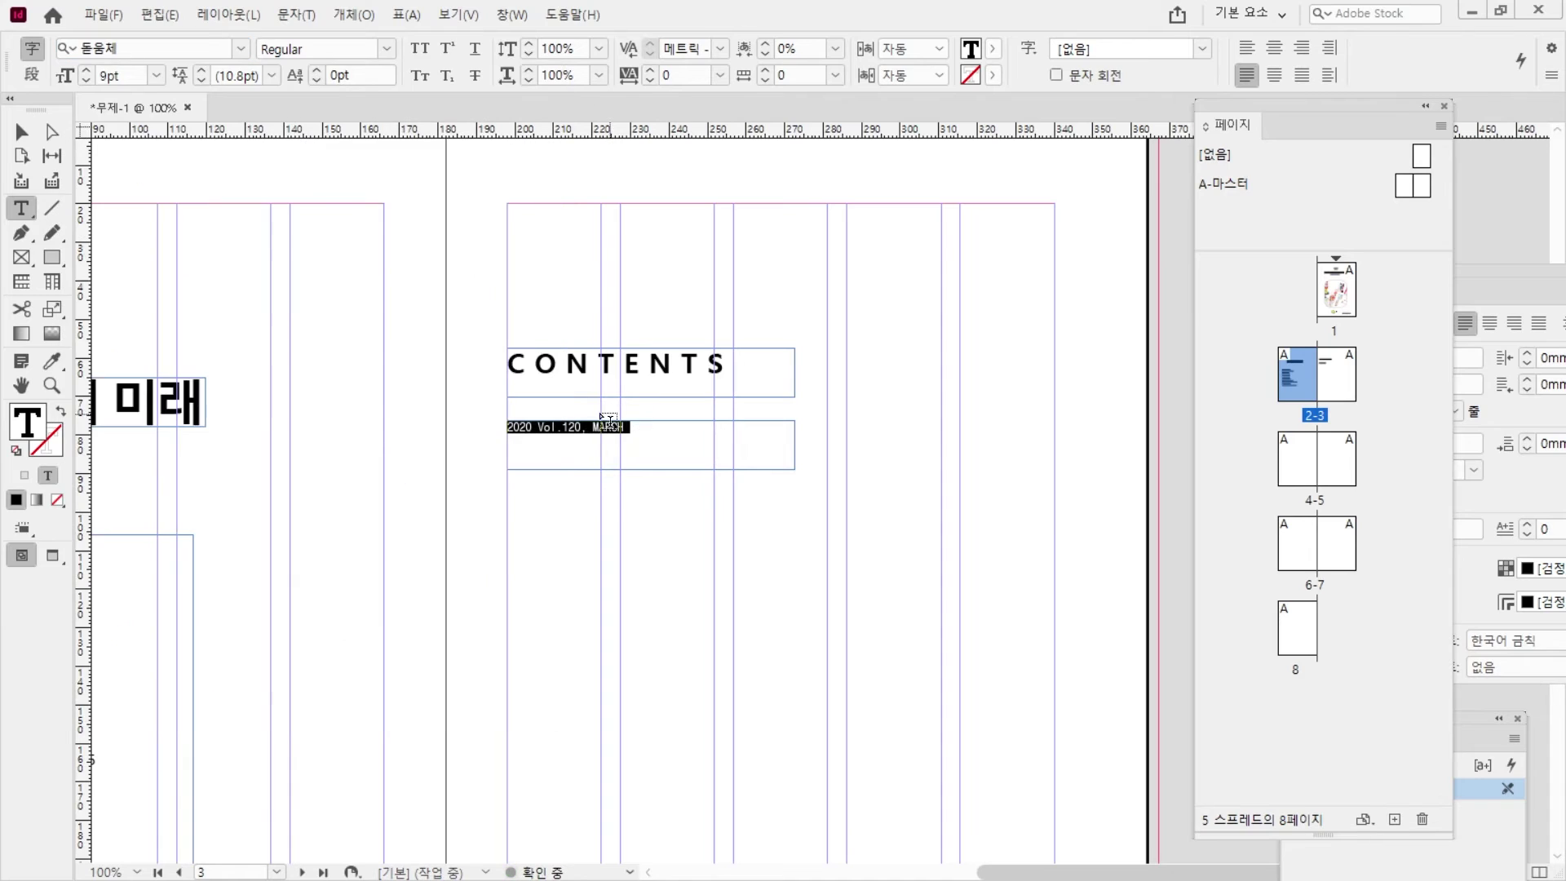
- Remove the comma after "2020 Vol.120" and put MARCH on a second line
{"action": "left_click", "coordinate": [610, 423]}
{"action": "key", "text": "BackSpace"}
{"action": "key", "text": "BackSpace"}
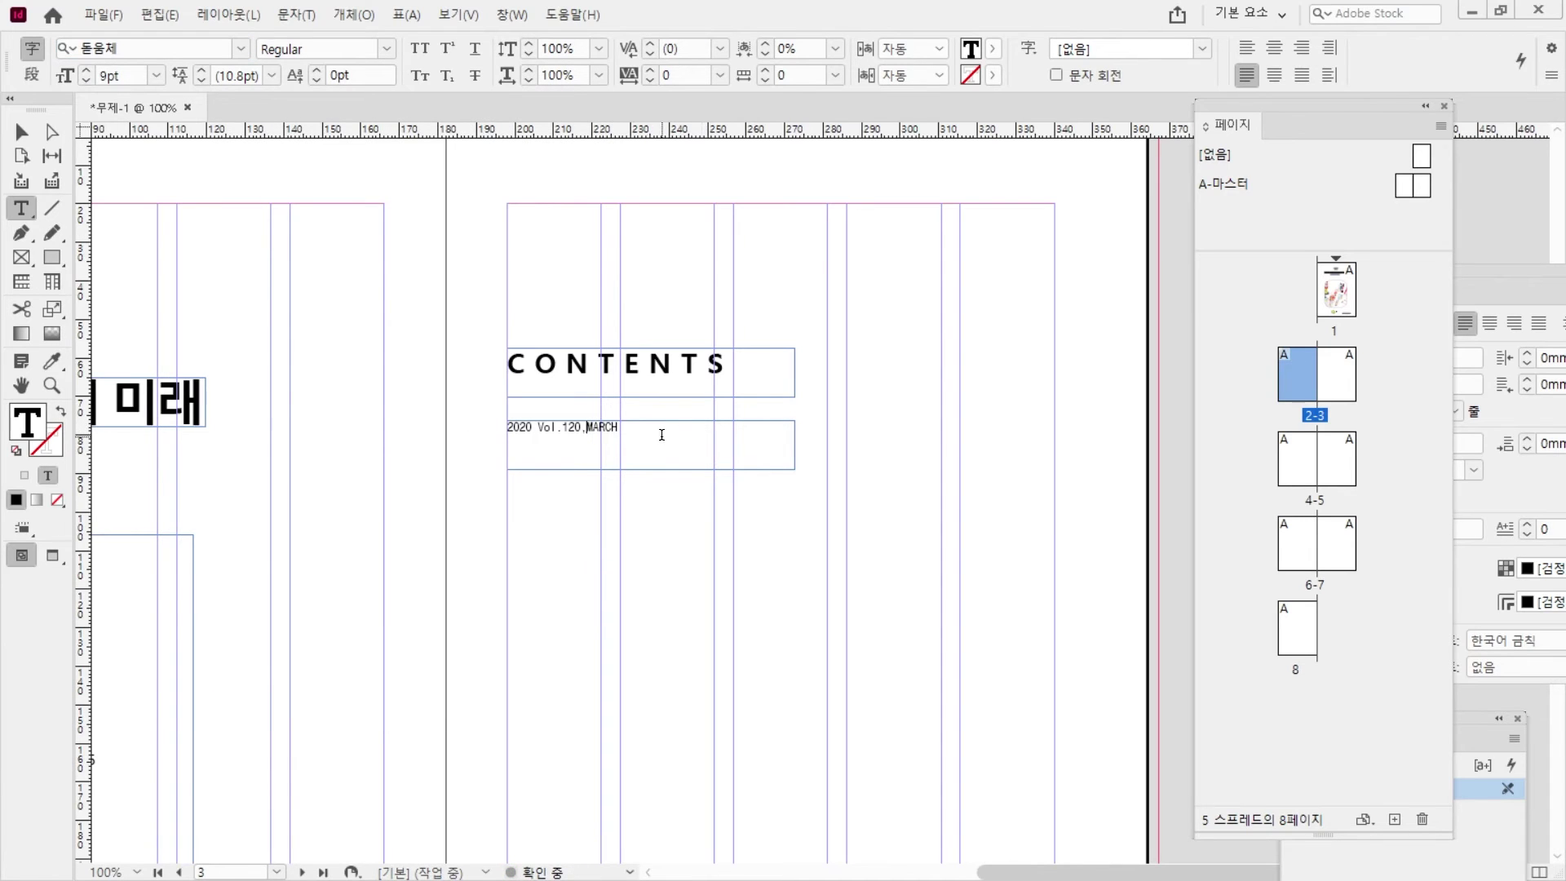
{"action": "key", "text": "Return"}
{"action": "key", "text": "ctrl+a"}
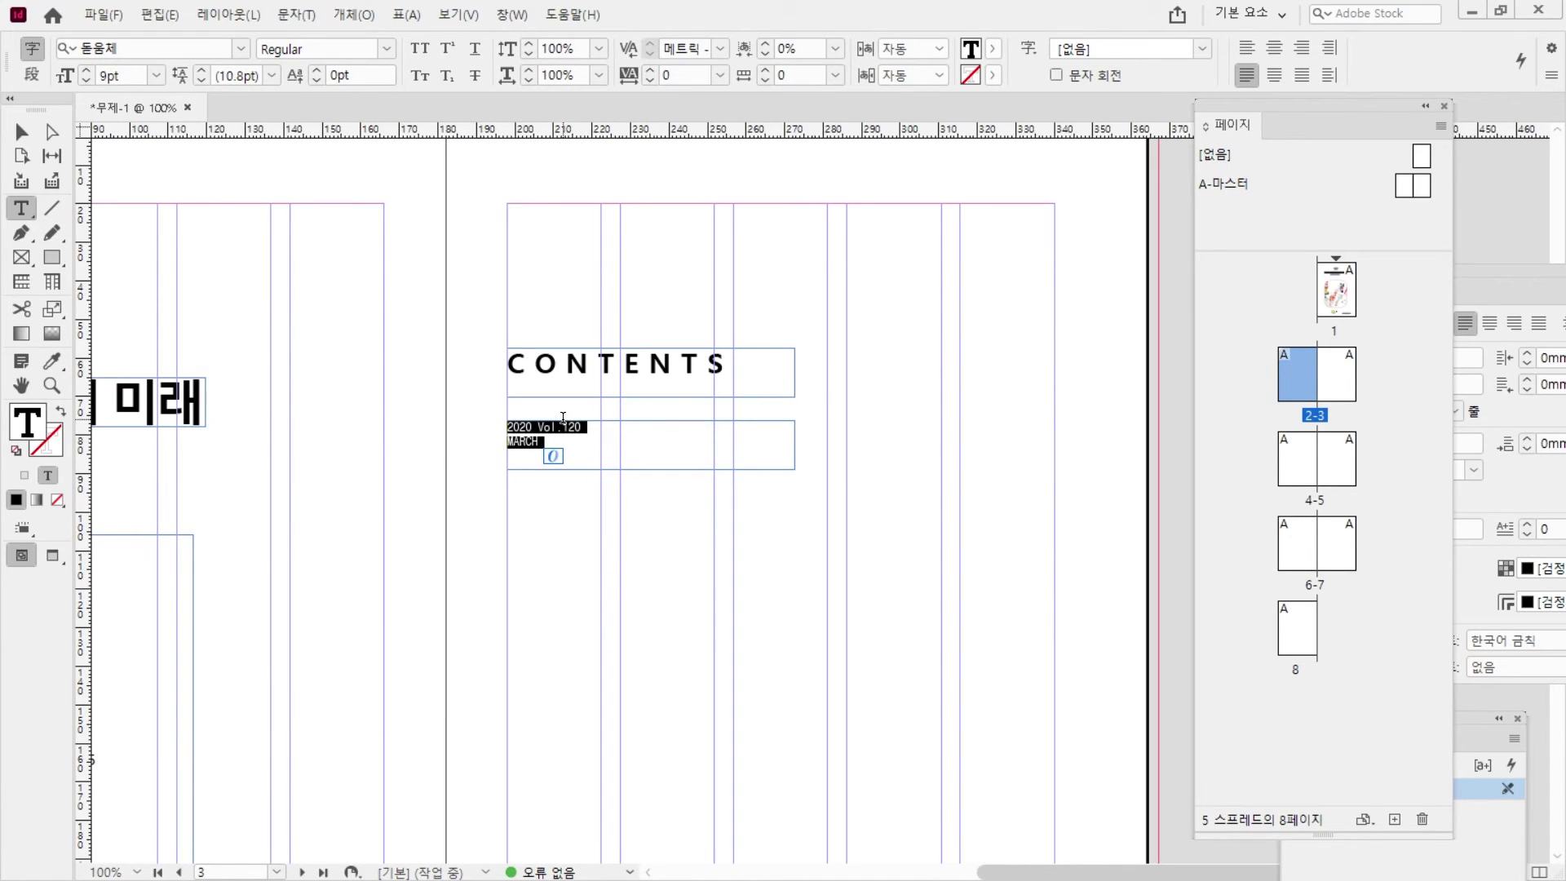
{"action": "key", "text": "Escape"}
{"action": "left_click", "coordinate": [666, 304]}
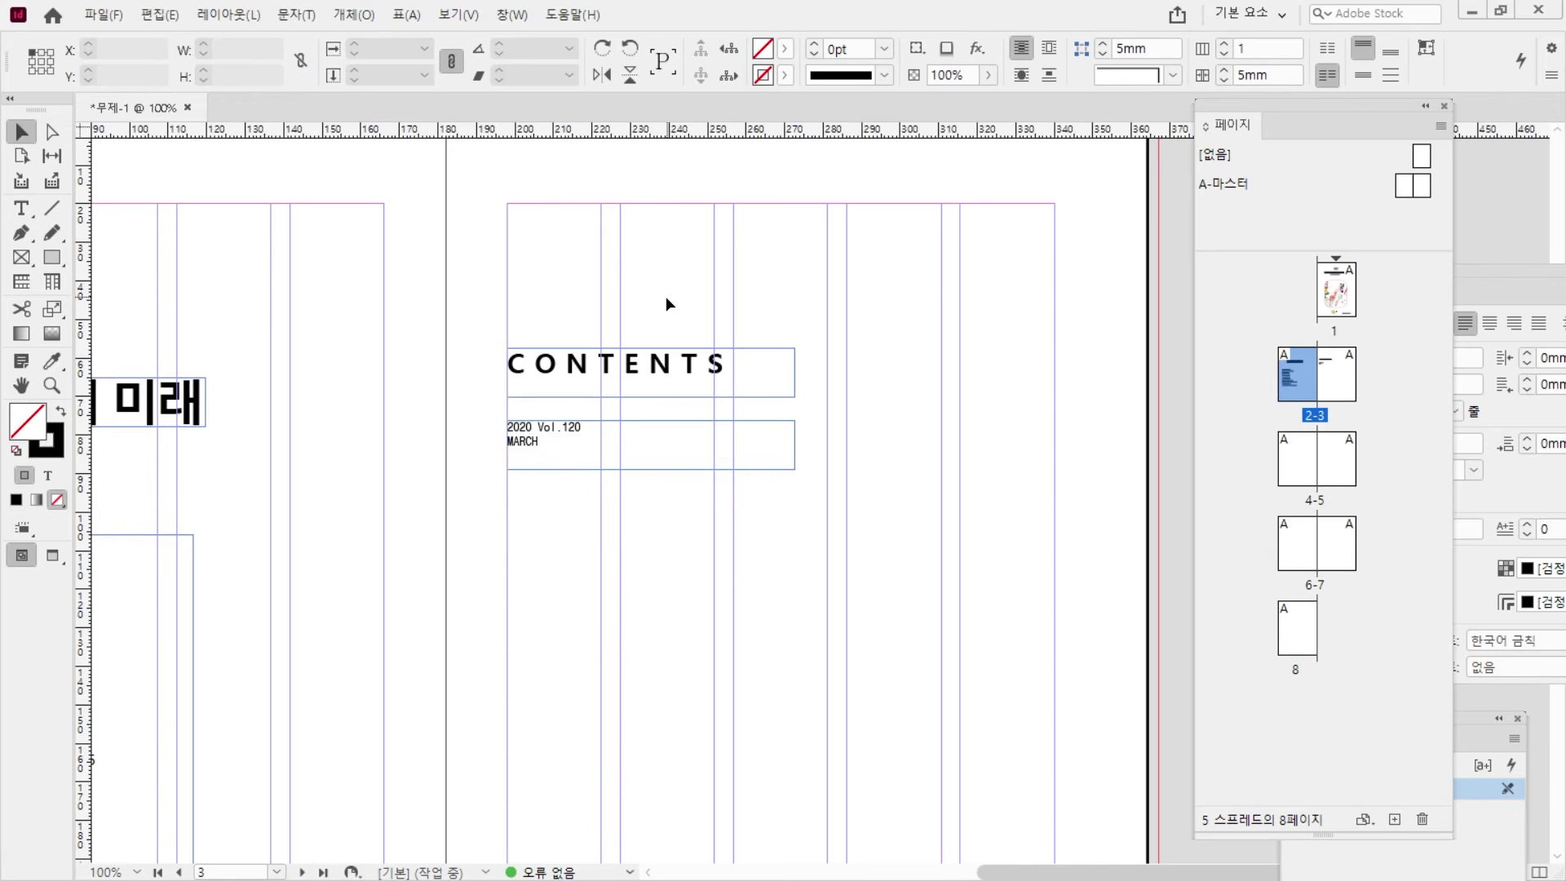
- Set the CONTENTS frame's Y position to 53 mm
{"action": "left_click", "coordinate": [620, 364]}
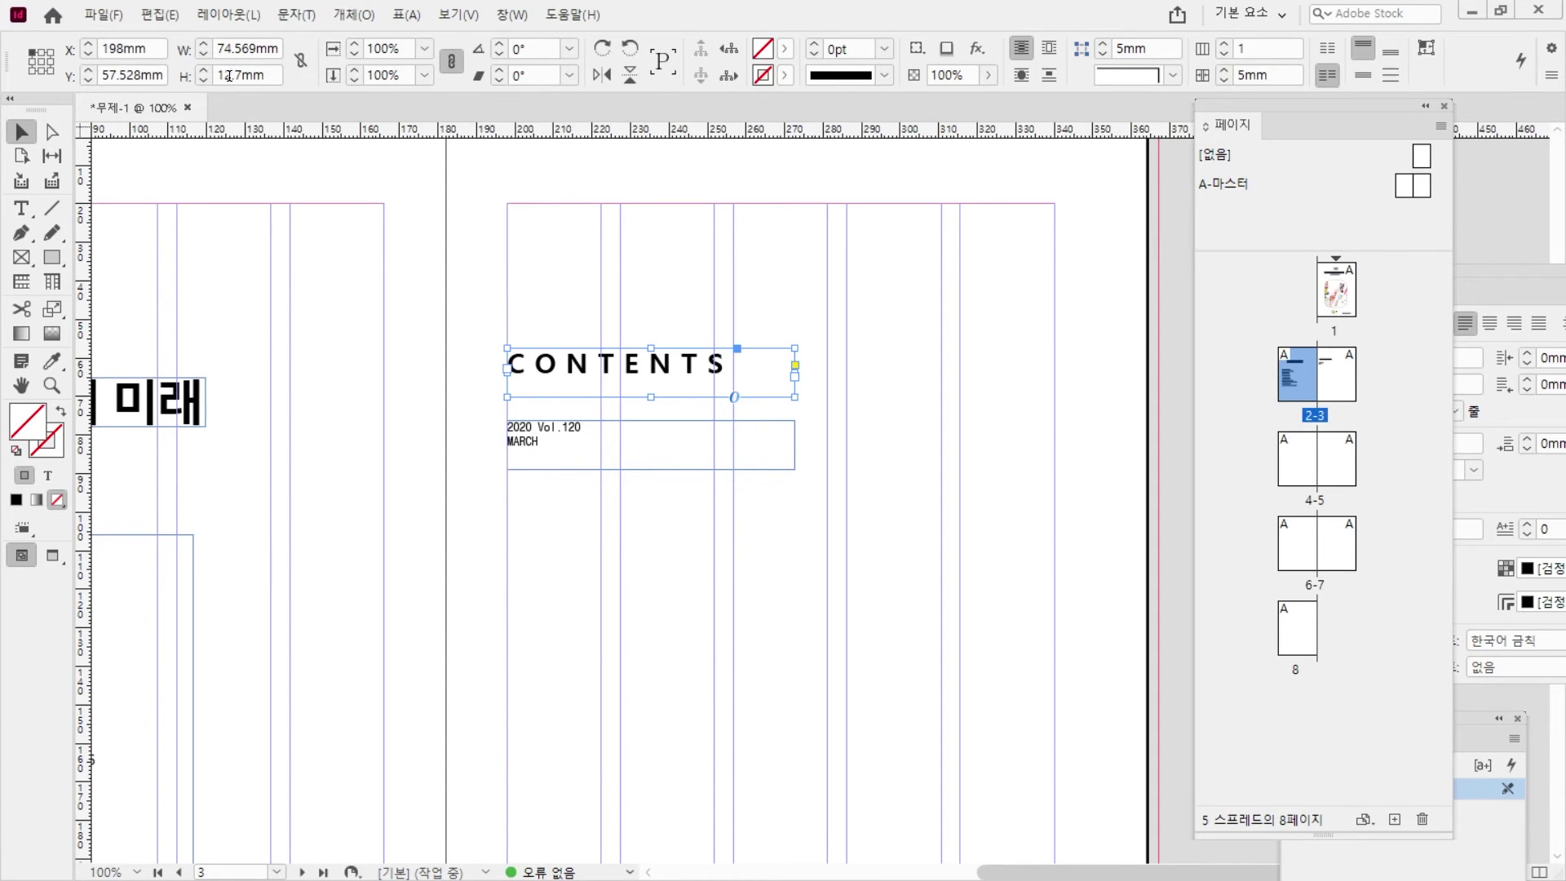
{"action": "triple_click", "coordinate": [138, 76]}
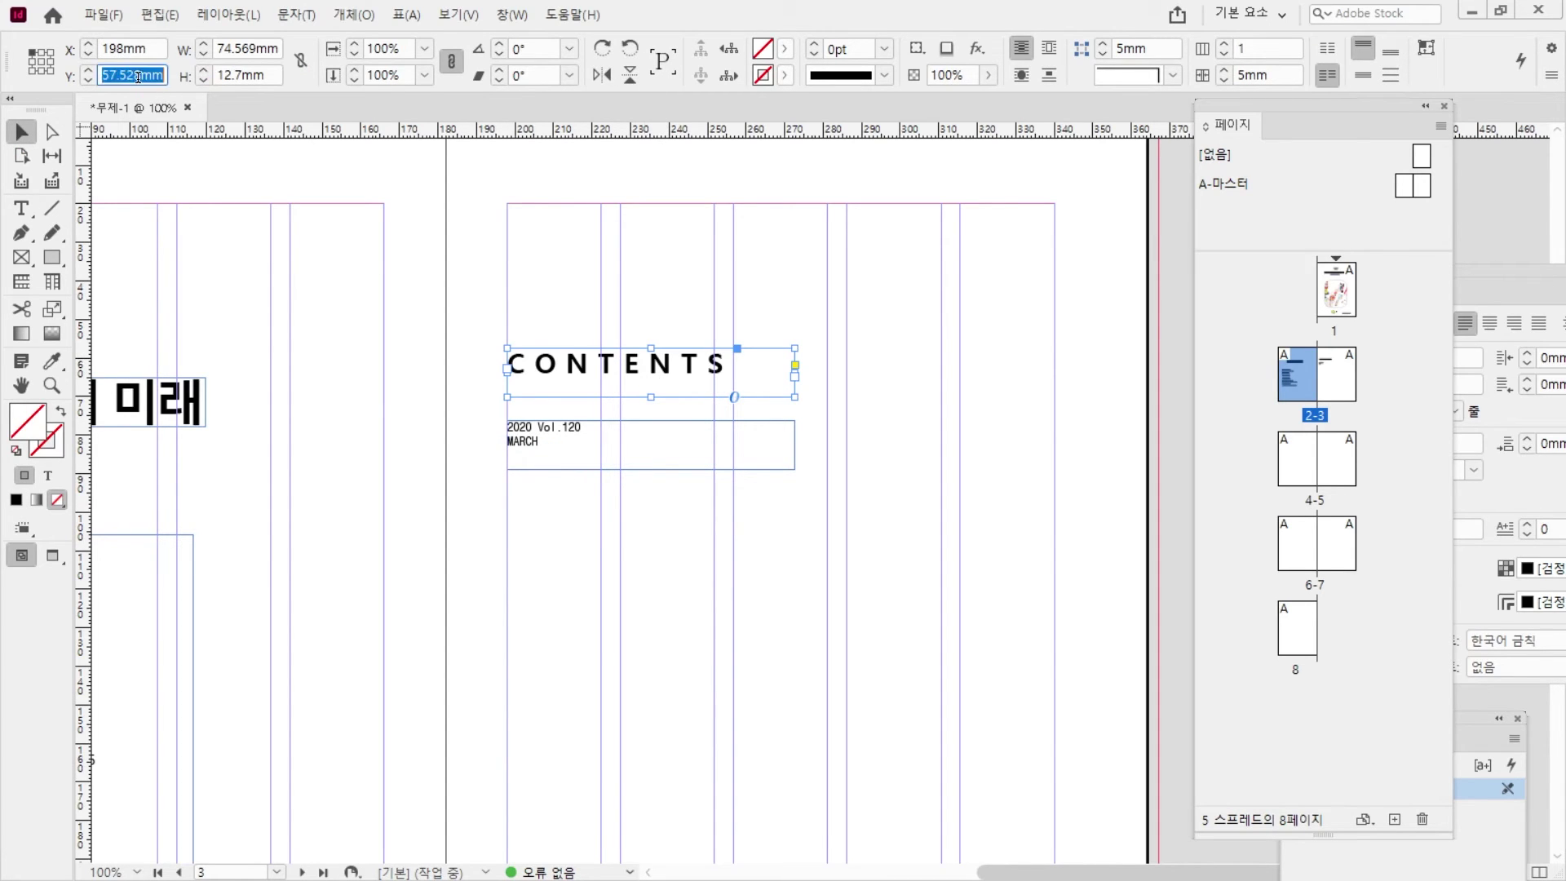
{"action": "type", "text": "53"}
{"action": "key", "text": "Return"}
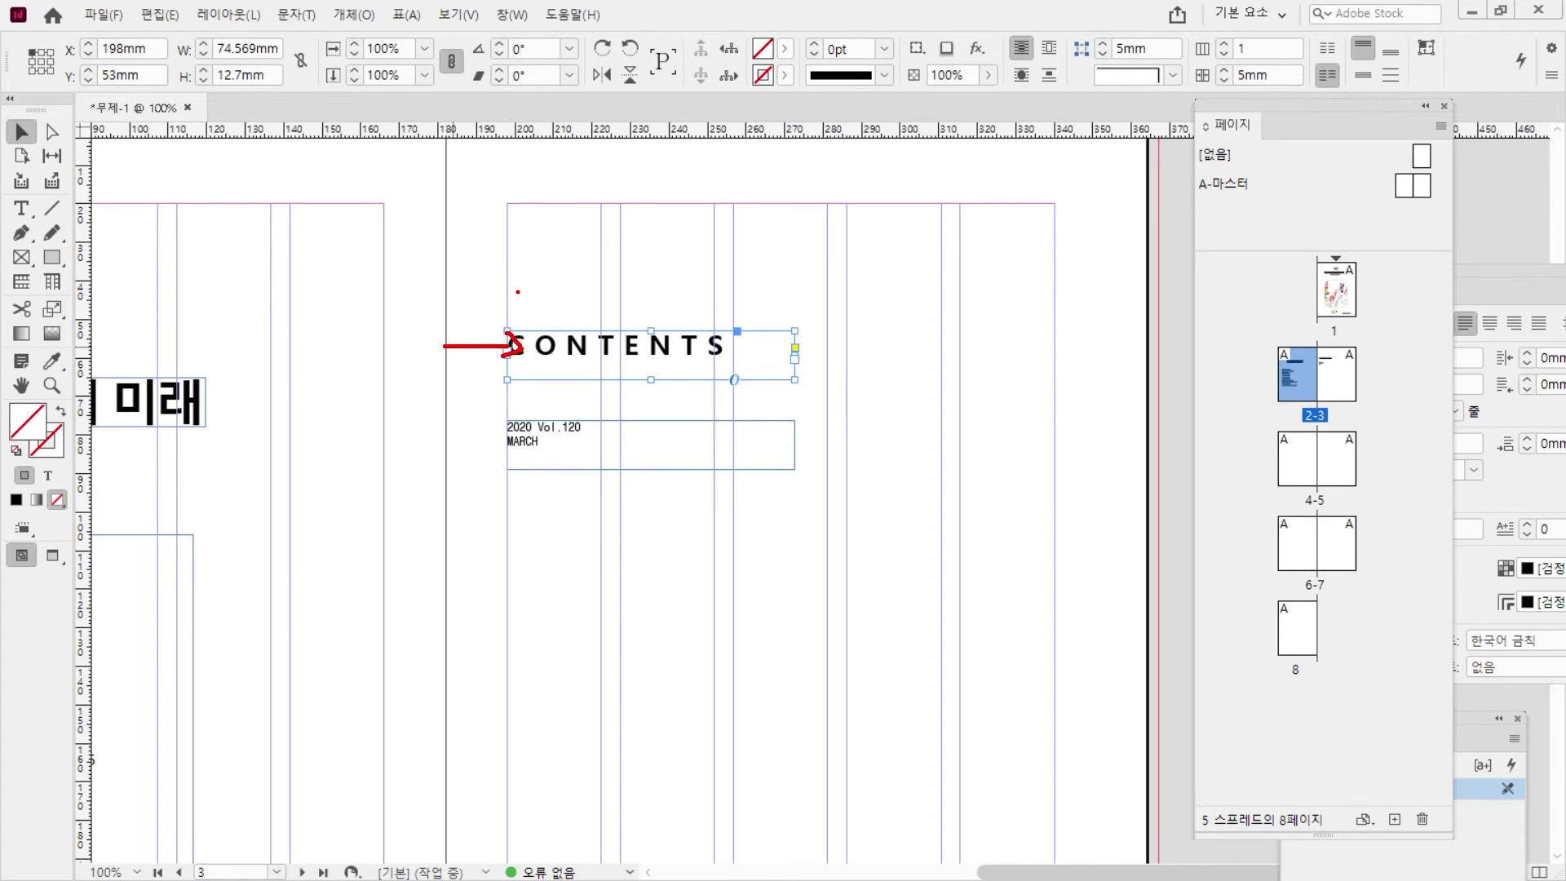
{"action": "key", "text": "Escape"}
{"action": "left_click", "coordinate": [704, 279]}
- Draw a 36 mm square spacer rectangle from page 3's inner edge at X 182 mm, Y 34 mm
{"action": "scroll", "coordinate": [704, 279], "scroll_direction": "left", "scroll_amount": 5}
{"action": "scroll", "coordinate": [703, 279], "scroll_direction": "up", "scroll_amount": 1}
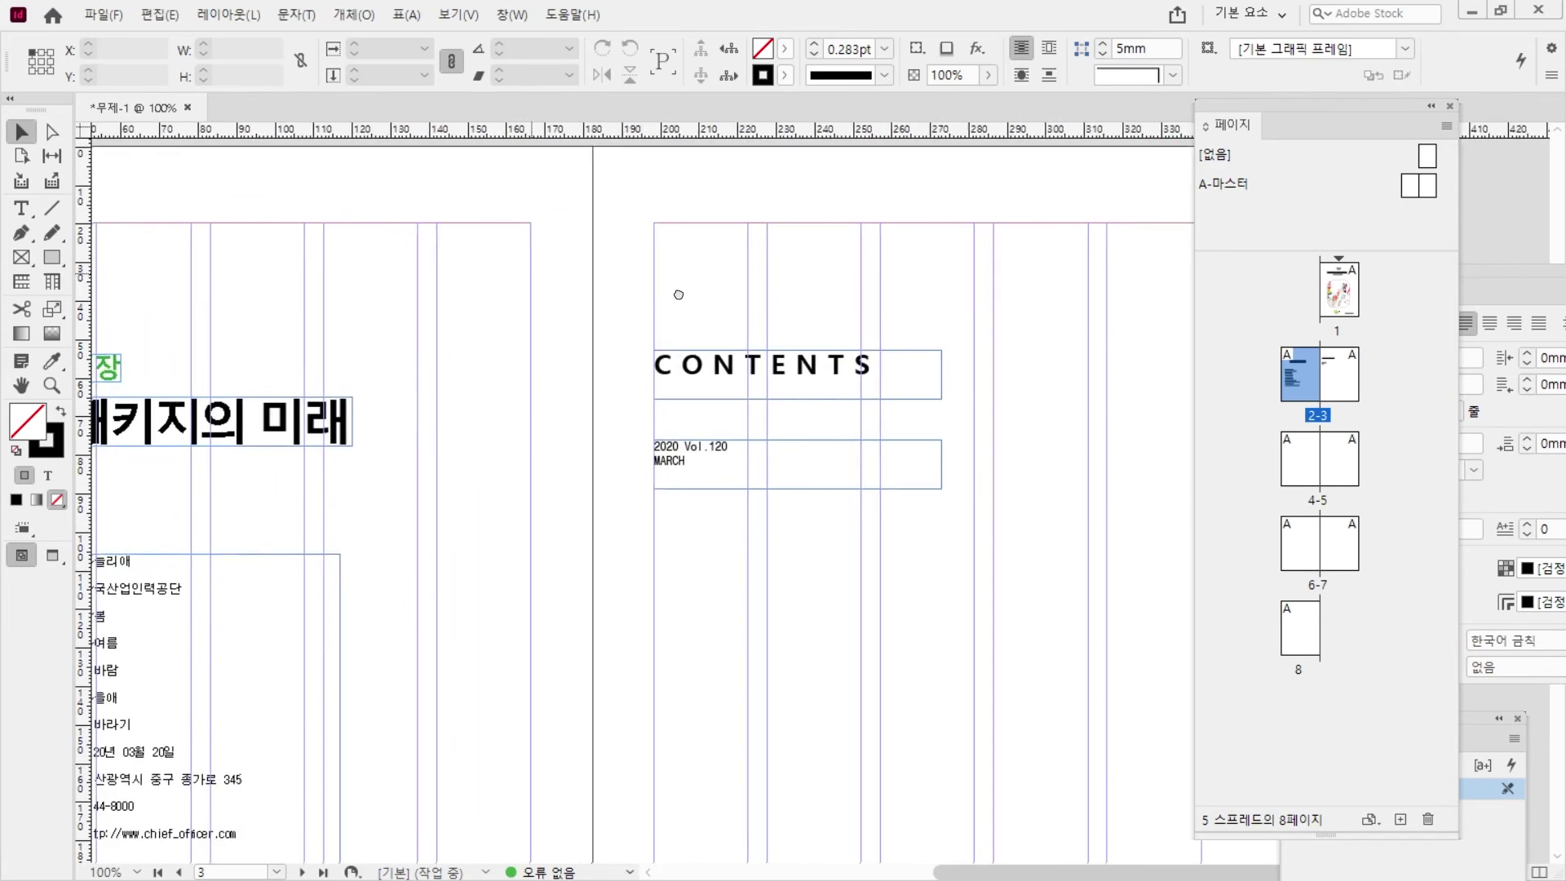
{"action": "key", "text": "m"}
{"action": "left_click_drag", "start_coordinate": [633, 299], "coordinate": [809, 435]}
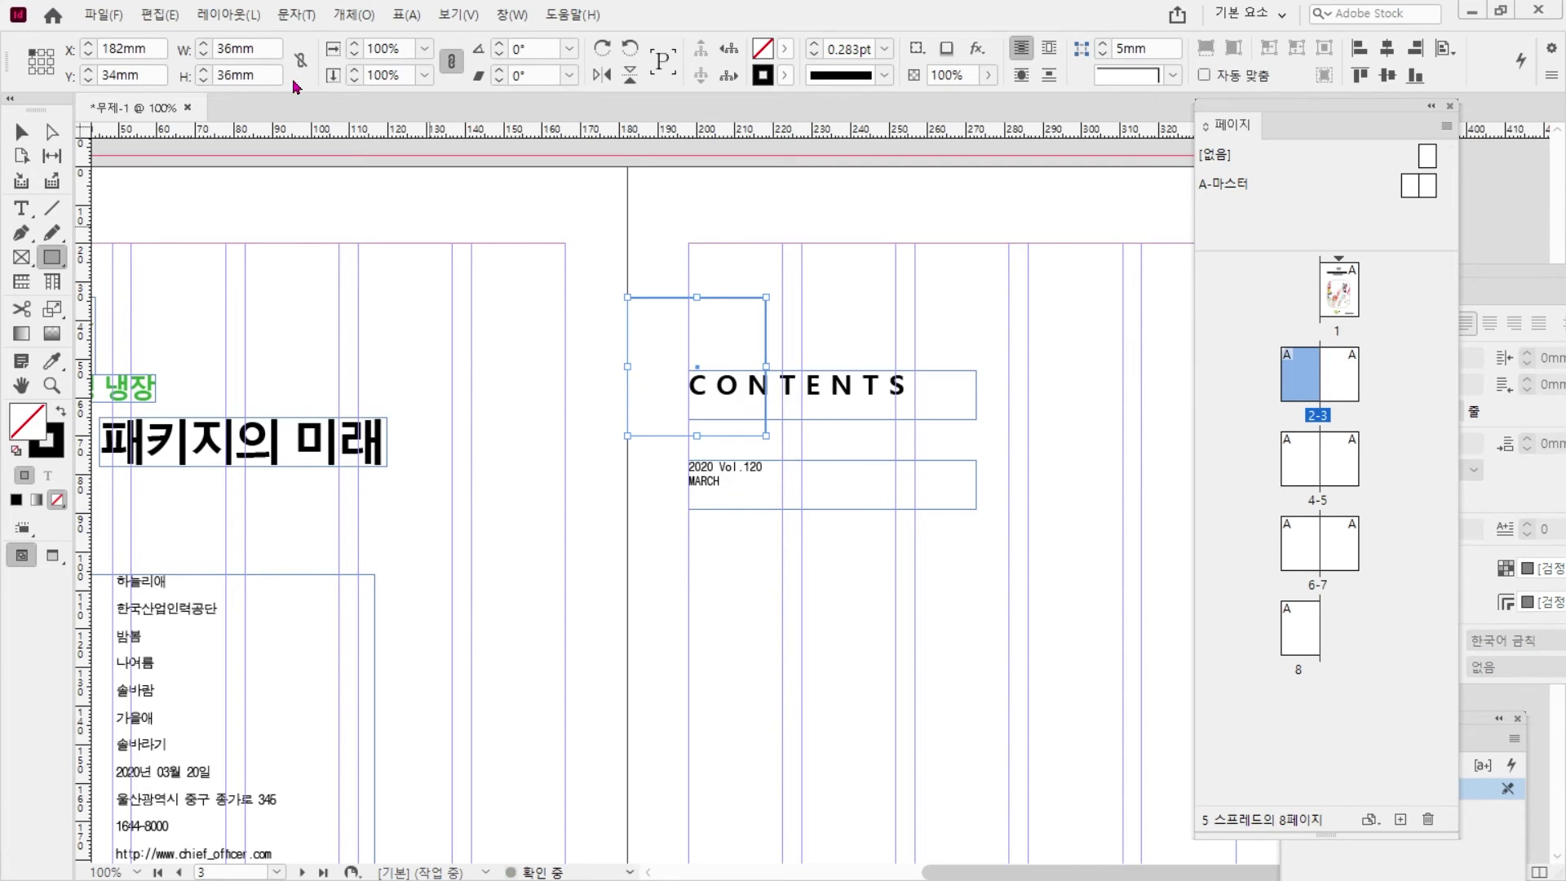
- Align the CONTENTS frame's left edge with the spacer square's right edge at X 218 mm, and delete the square
{"action": "key", "text": "v"}
{"action": "left_click_drag", "start_coordinate": [960, 401], "coordinate": [923, 386]}
{"action": "left_click", "coordinate": [913, 321]}
{"action": "left_click", "coordinate": [744, 297]}
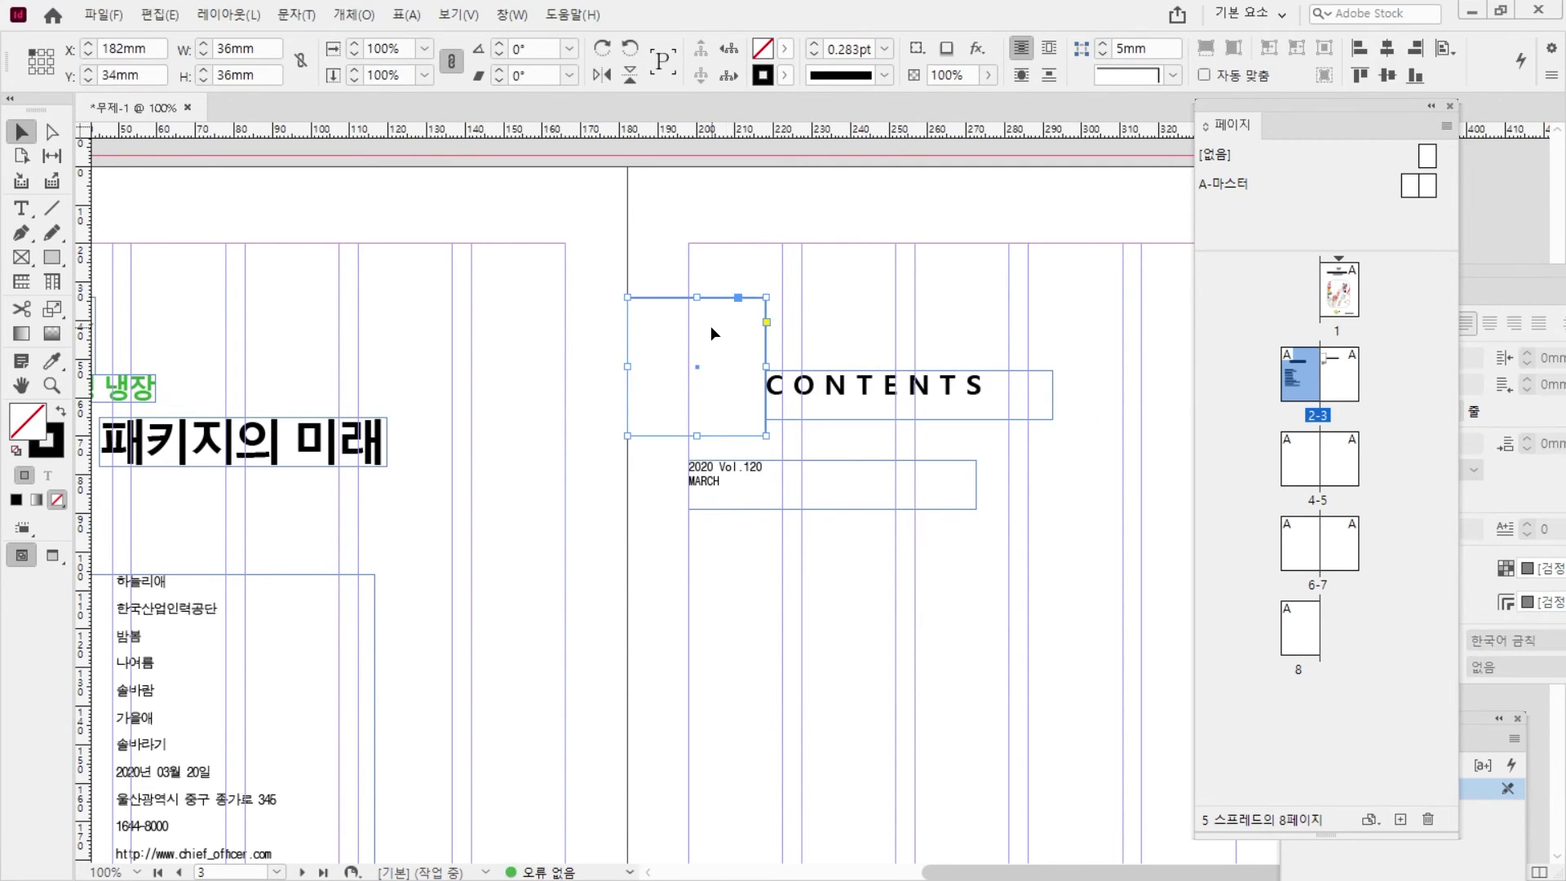
{"action": "key", "text": "Delete"}
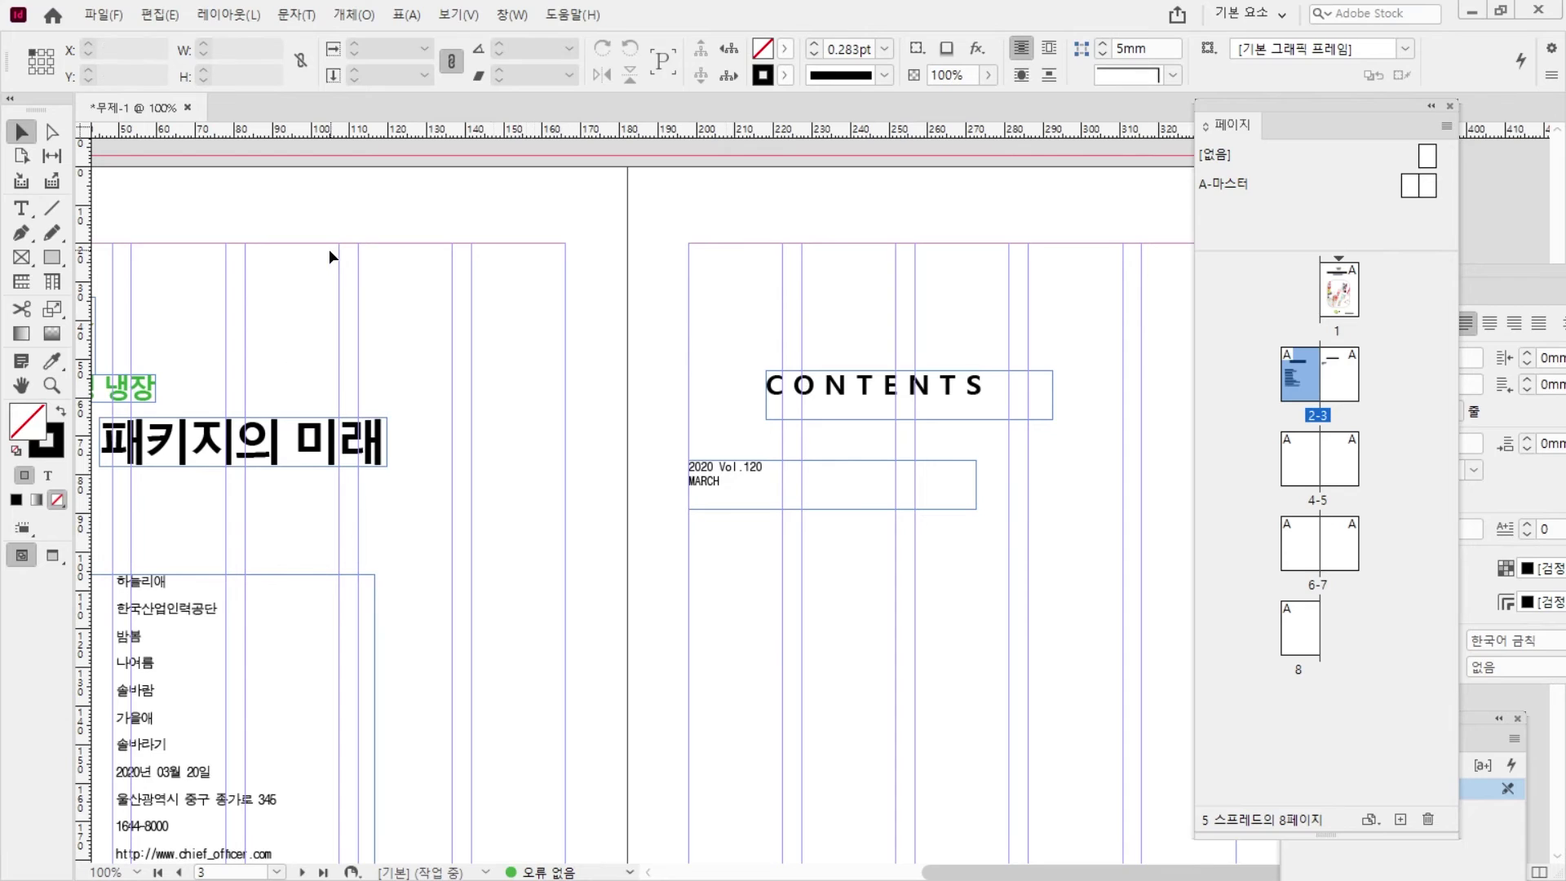
- Set the CONTENTS frame's X position using the sum 182+36
{"action": "left_click", "coordinate": [808, 392]}
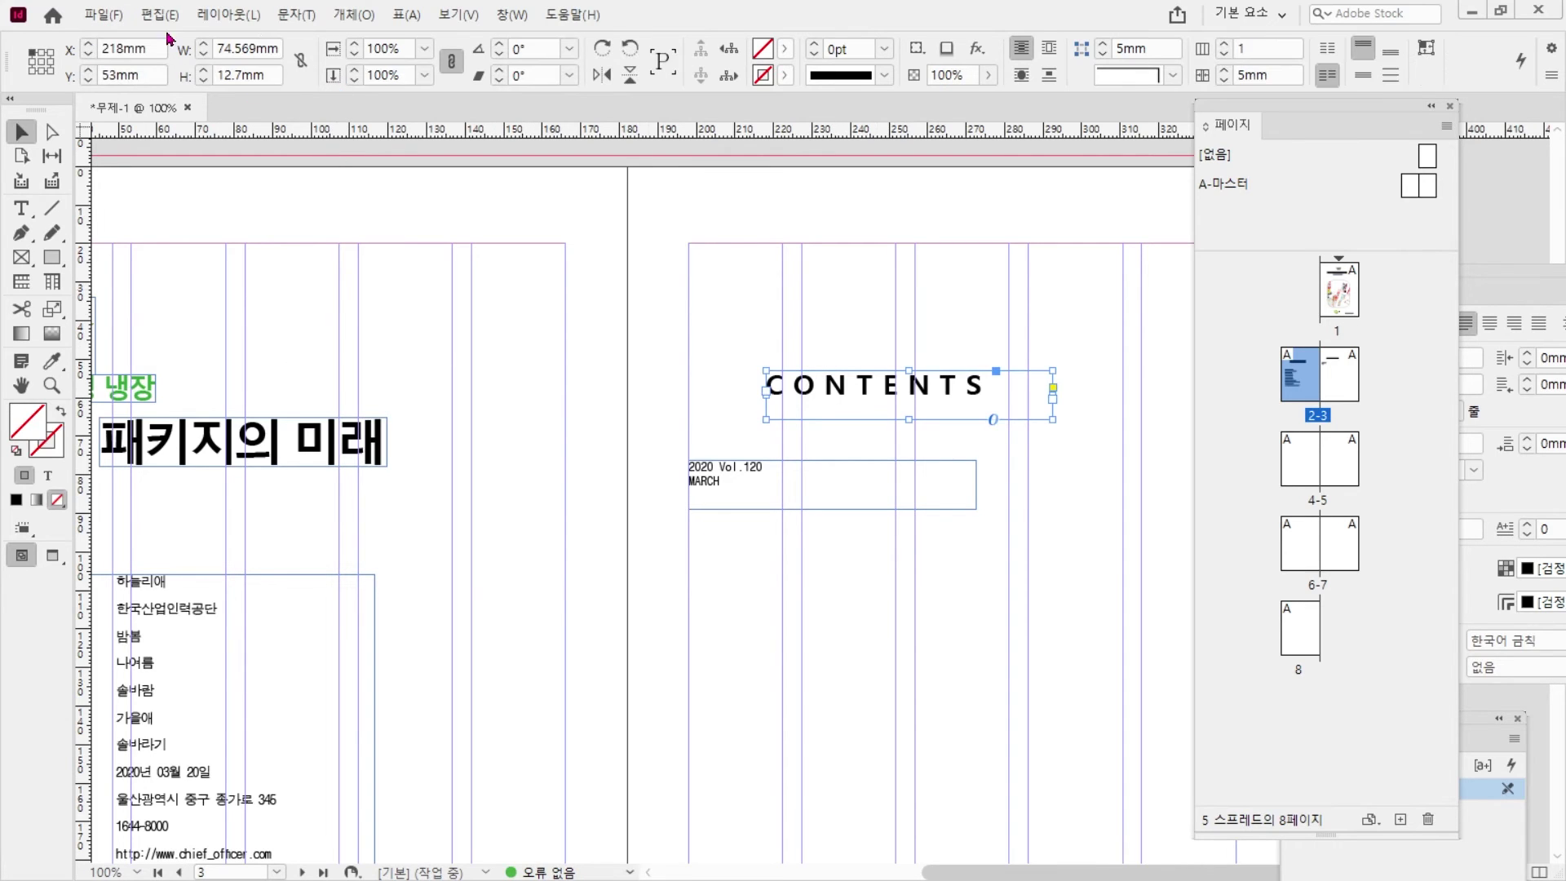
{"action": "left_click", "coordinate": [131, 48]}
{"action": "type", "text": "182+36"}
{"action": "key", "text": "Return"}
- Set the X position of the "2020 Vol.120 MARCH" frame to 218 mm
{"action": "left_click", "coordinate": [734, 494]}
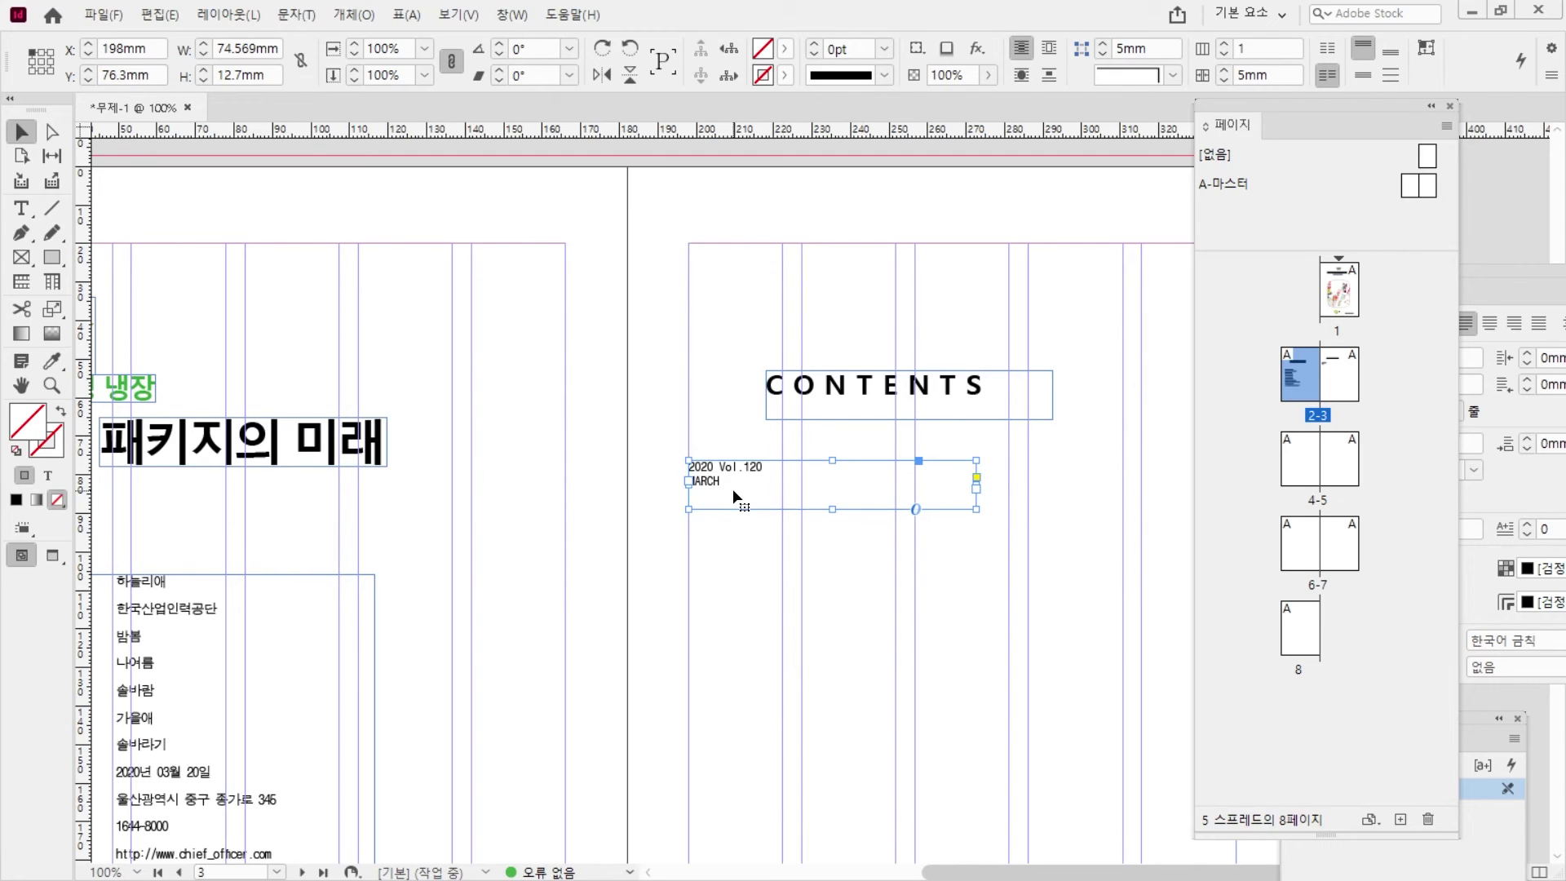
{"action": "double_click", "coordinate": [131, 51]}
{"action": "type", "text": "218"}
{"action": "key", "text": "Return"}
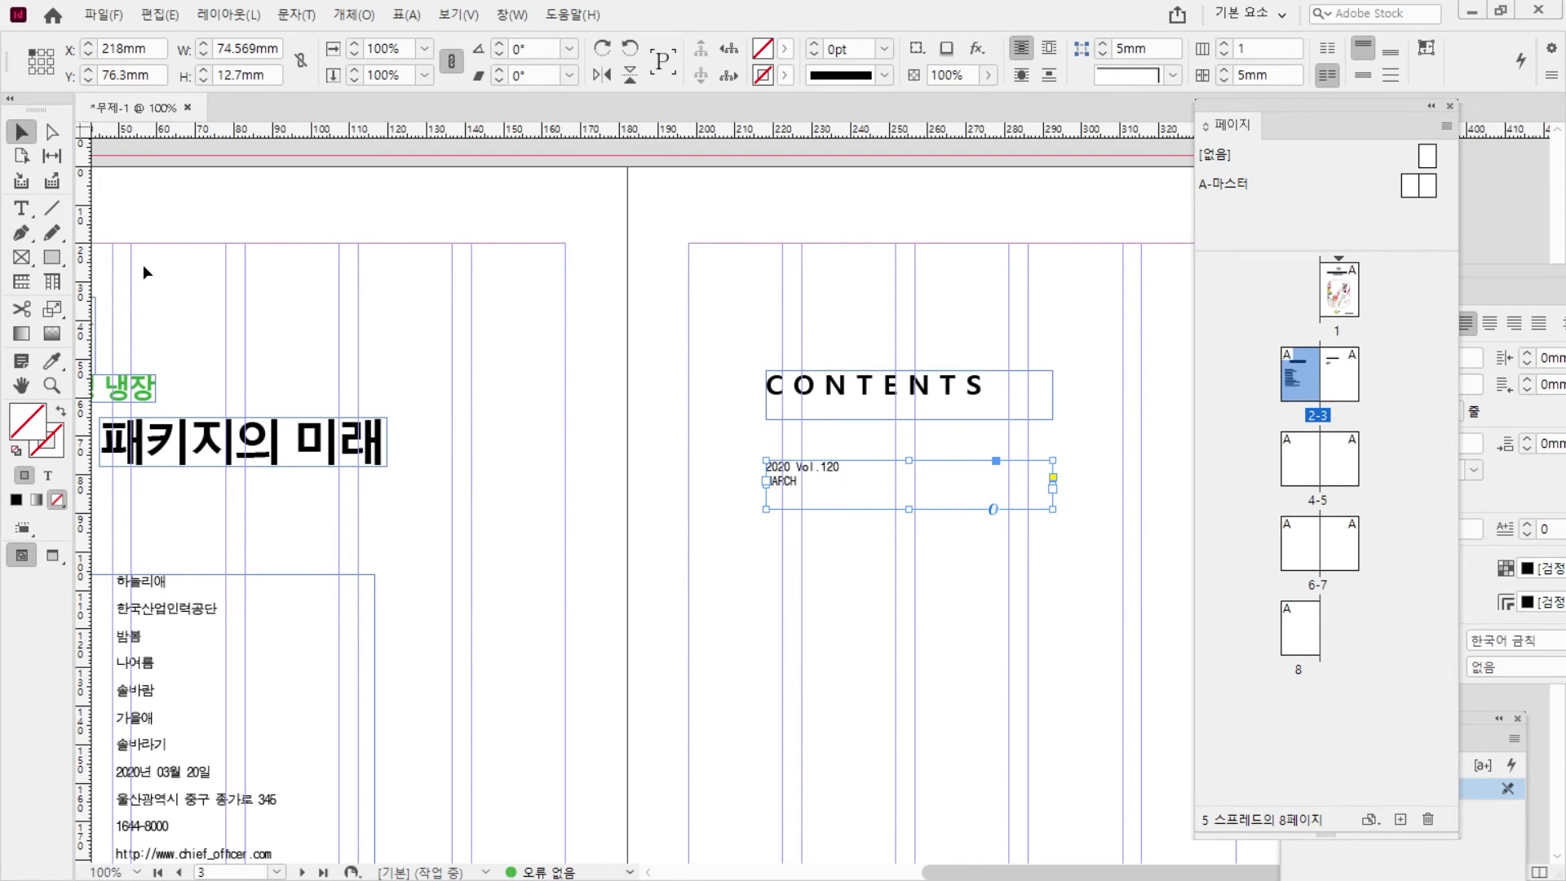
{"action": "left_click", "coordinate": [829, 310]}
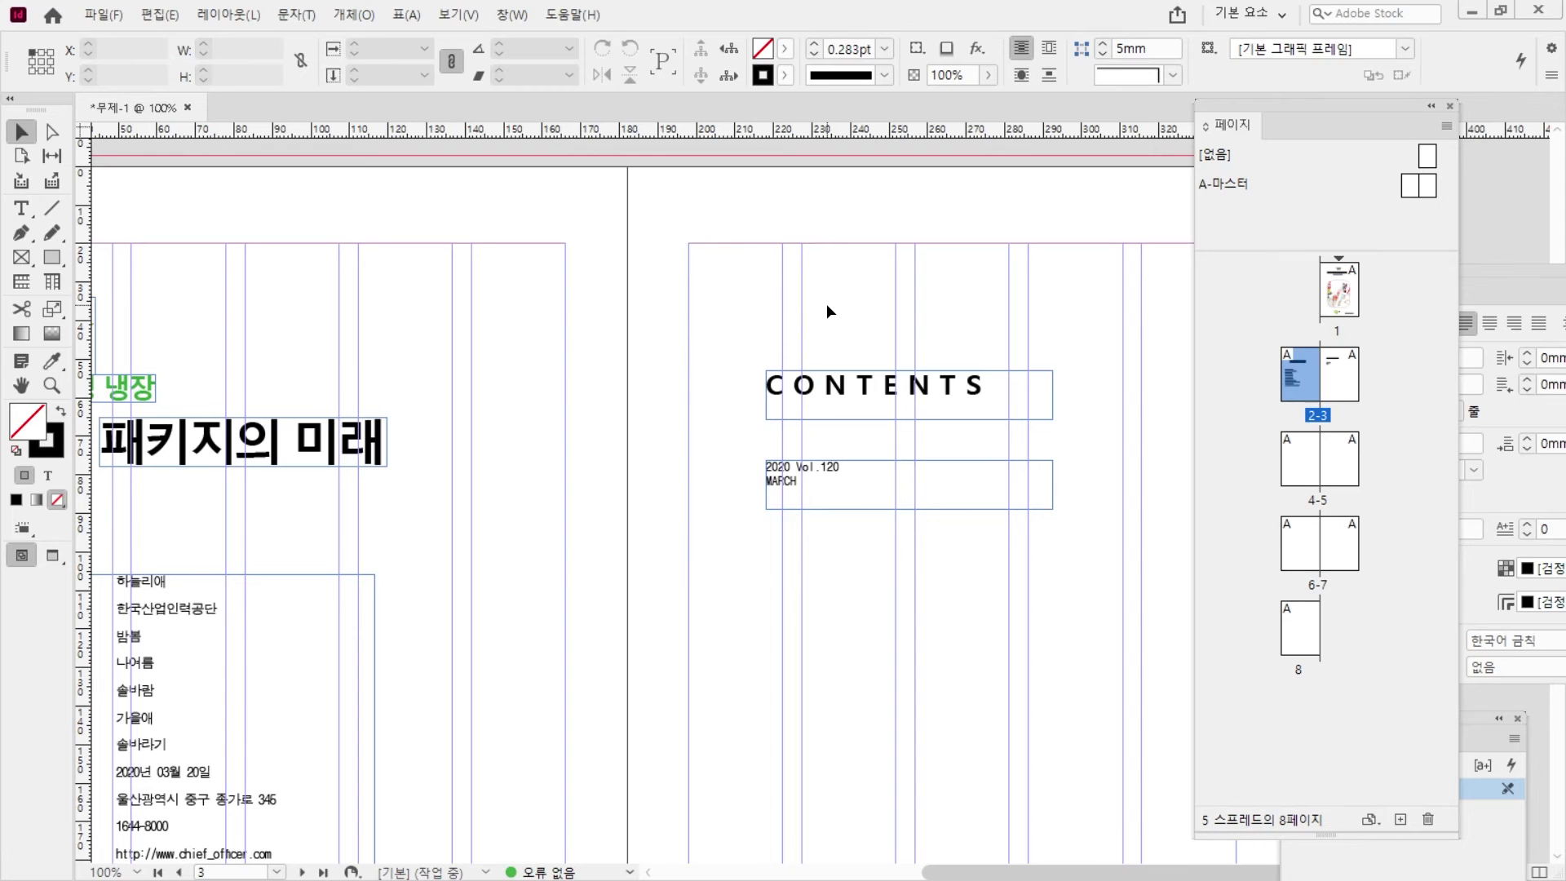
- Switch to Acrobat Reader to check the placement of the "2020 Vol.120 MARCH" text under CONTENTS, and return to InDesign
{"action": "double_click", "coordinate": [820, 488]}
{"action": "key", "text": "alt+Tab"}
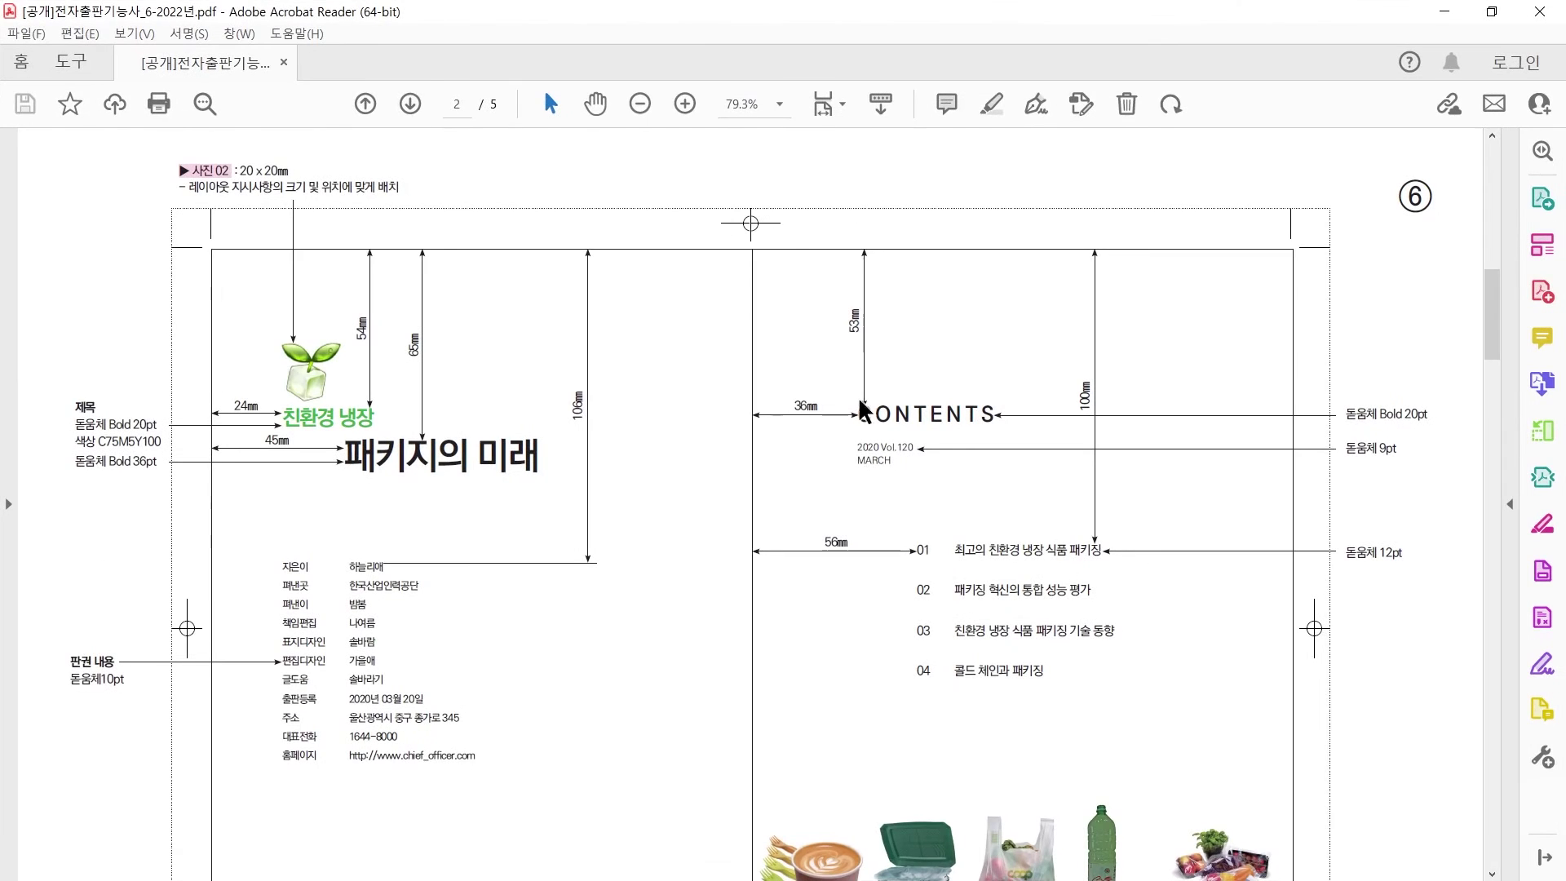
{"action": "mouse_move", "coordinate": [894, 291]}
{"action": "left_mouse_down"}
{"action": "mouse_move", "coordinate": [873, 428]}
{"action": "mouse_move", "coordinate": [944, 477]}
{"action": "left_mouse_up"}
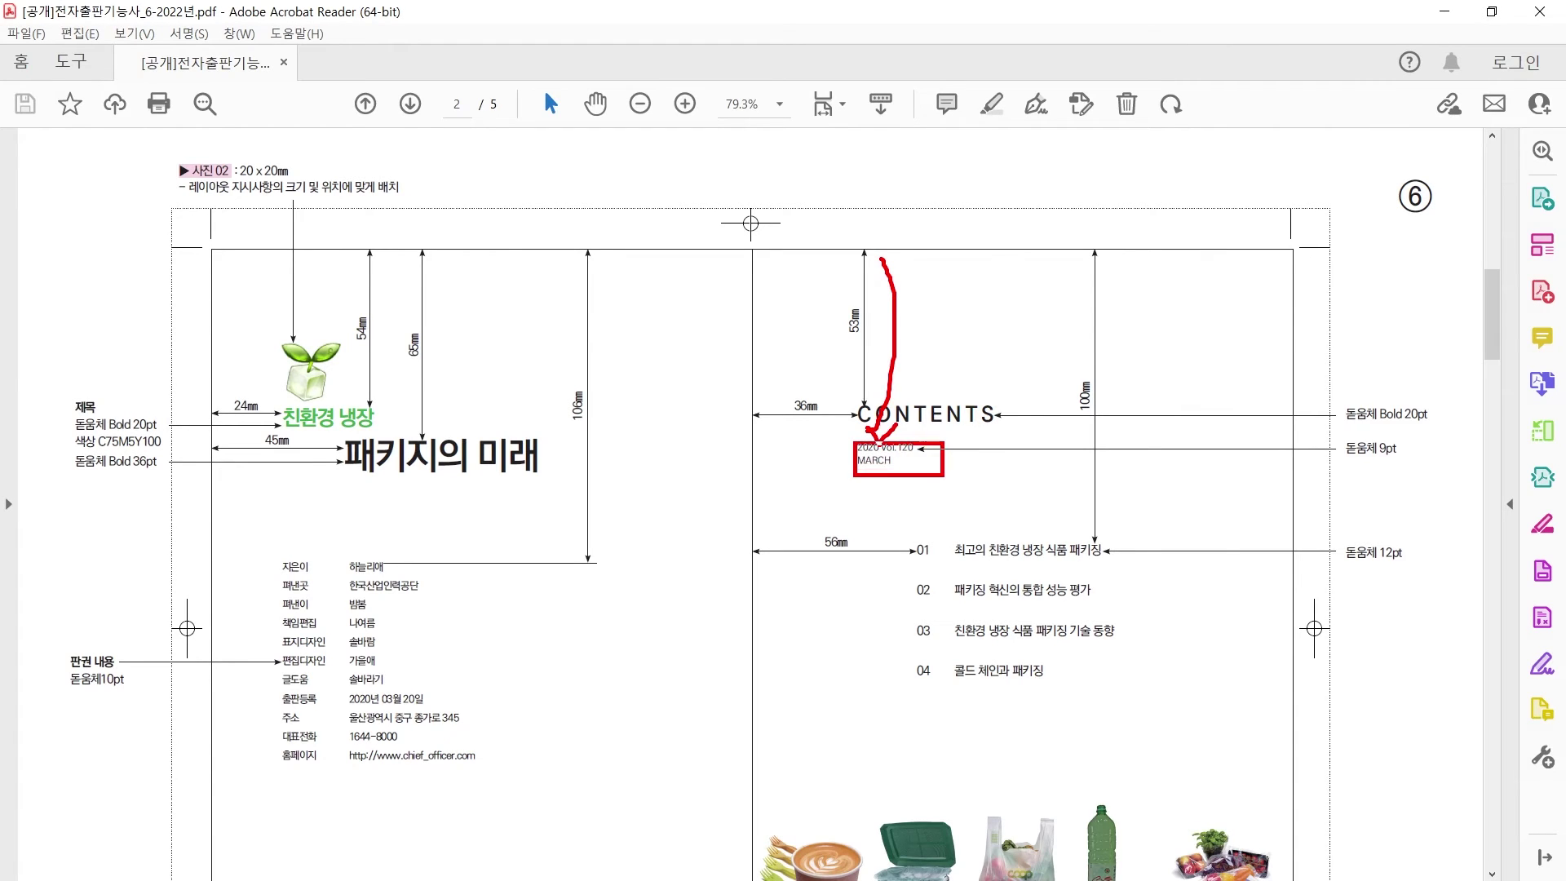
{"action": "key", "text": "Escape"}
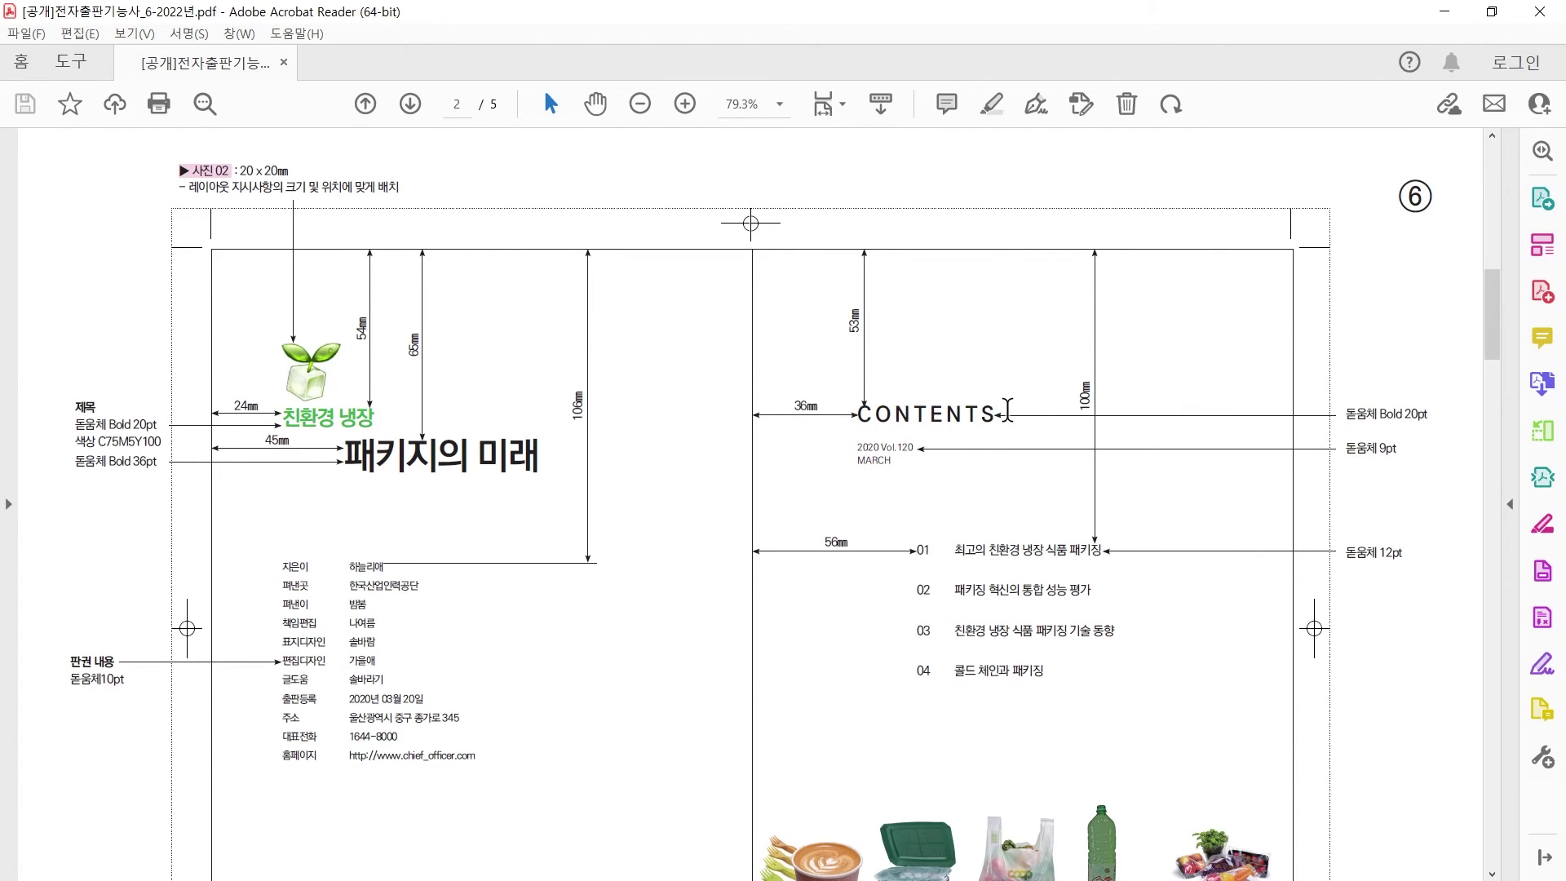
{"action": "key", "text": "alt+Tab"}
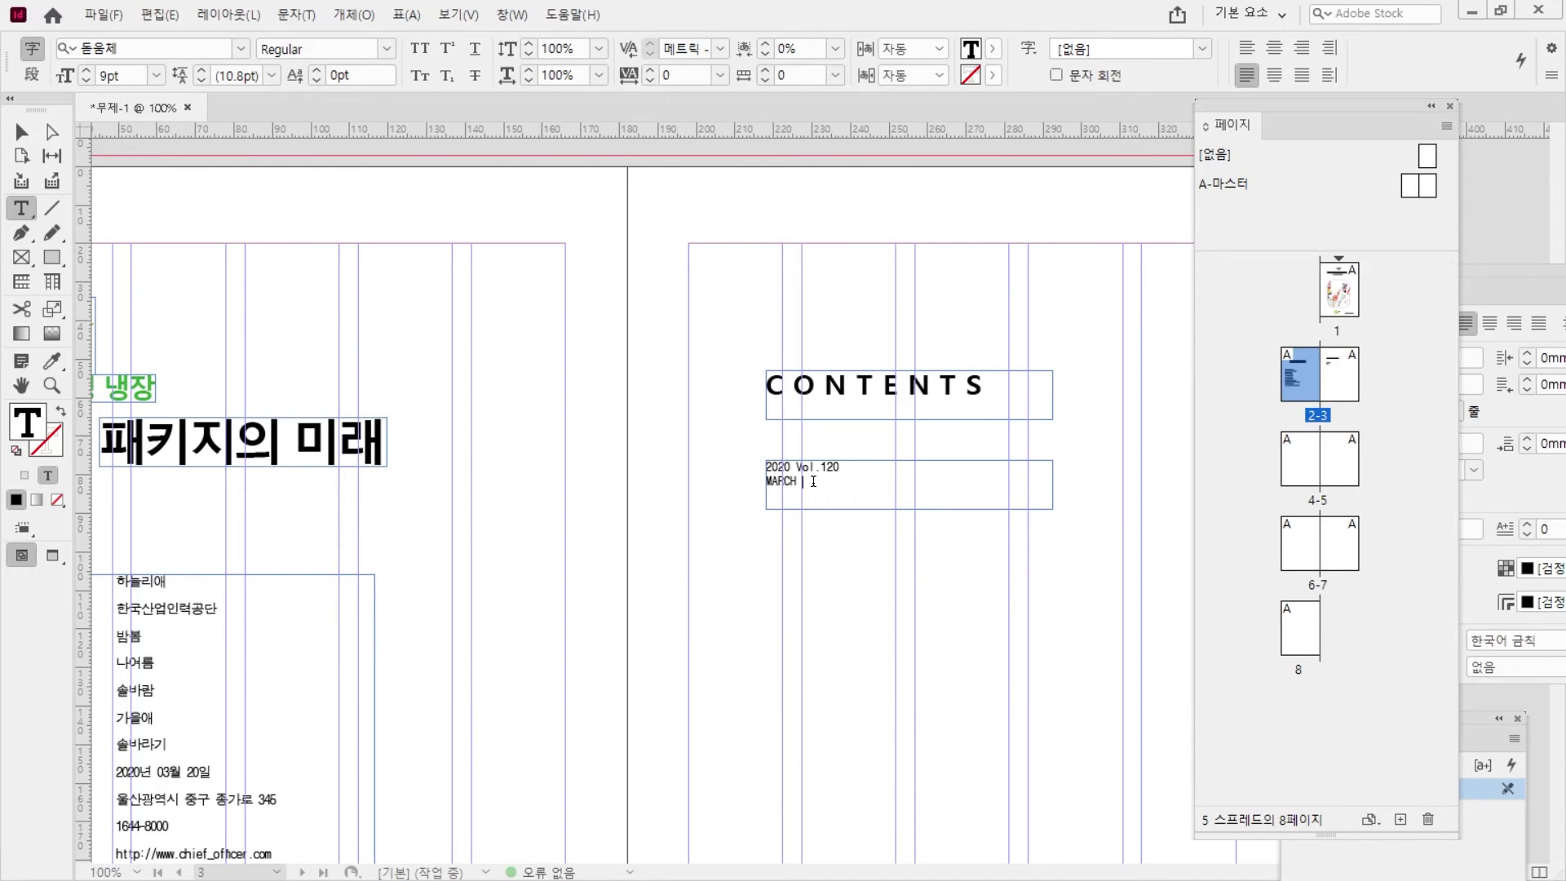
- Copy the "2020 Vol.120 MARCH" text and delete its separate frame
{"action": "key", "text": "ctrl+a"}
{"action": "key", "text": "ctrl+c"}
{"action": "key", "text": "BackSpace"}
{"action": "key", "text": "Escape"}
{"action": "key", "text": "Delete"}
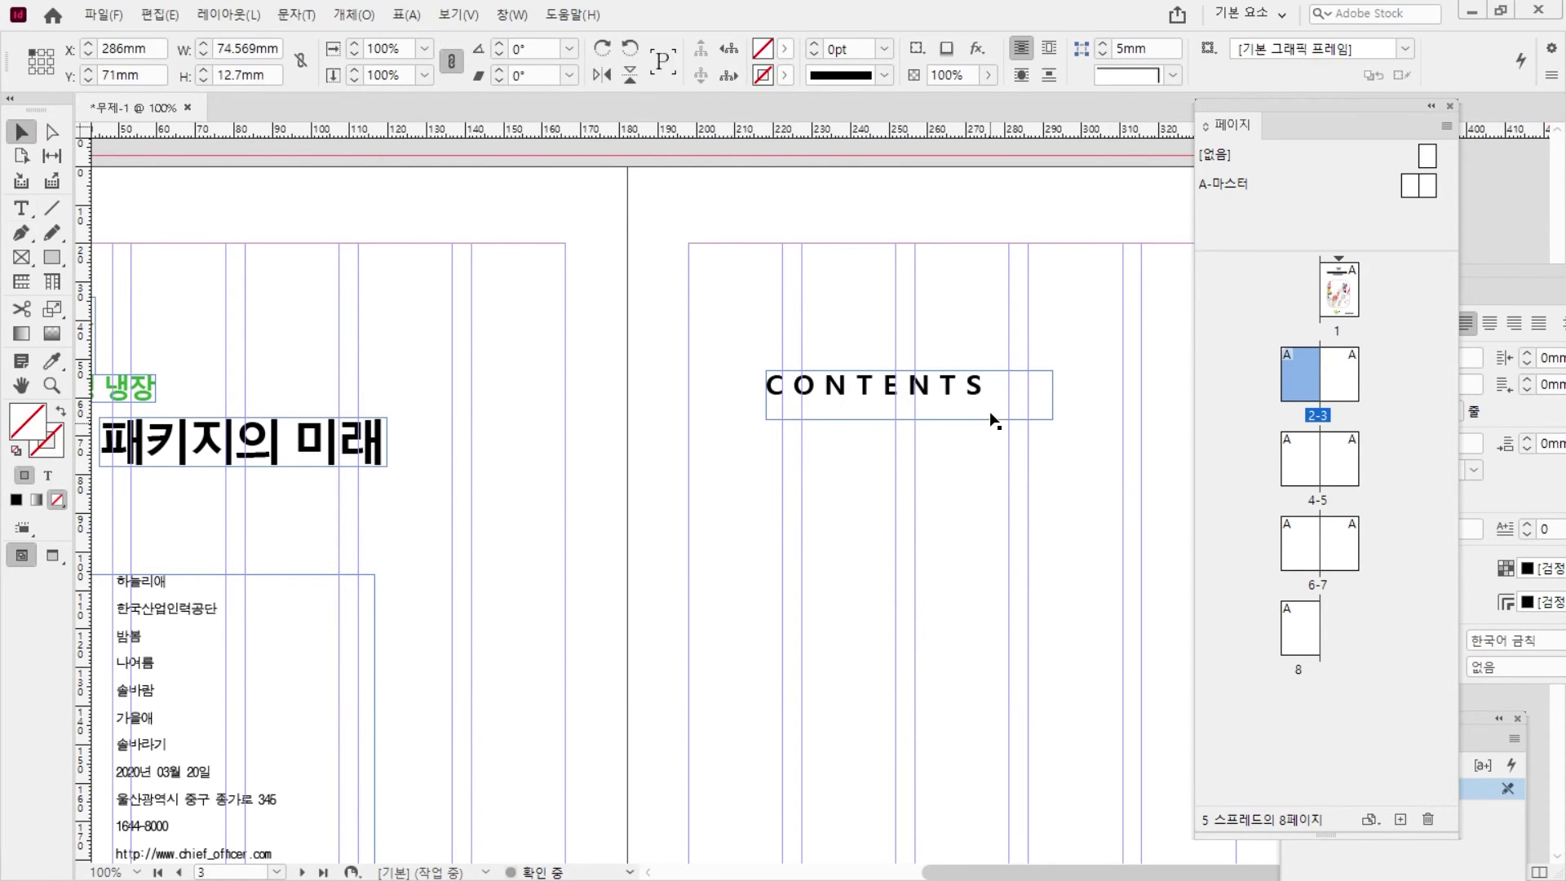
- Paste the copied "2020 Vol.120 MARCH" text below the title inside the enlarged CONTENTS frame and fit the frame to its text
{"action": "left_click", "coordinate": [994, 420]}
{"action": "left_click_drag", "start_coordinate": [1052, 420], "coordinate": [1037, 485]}
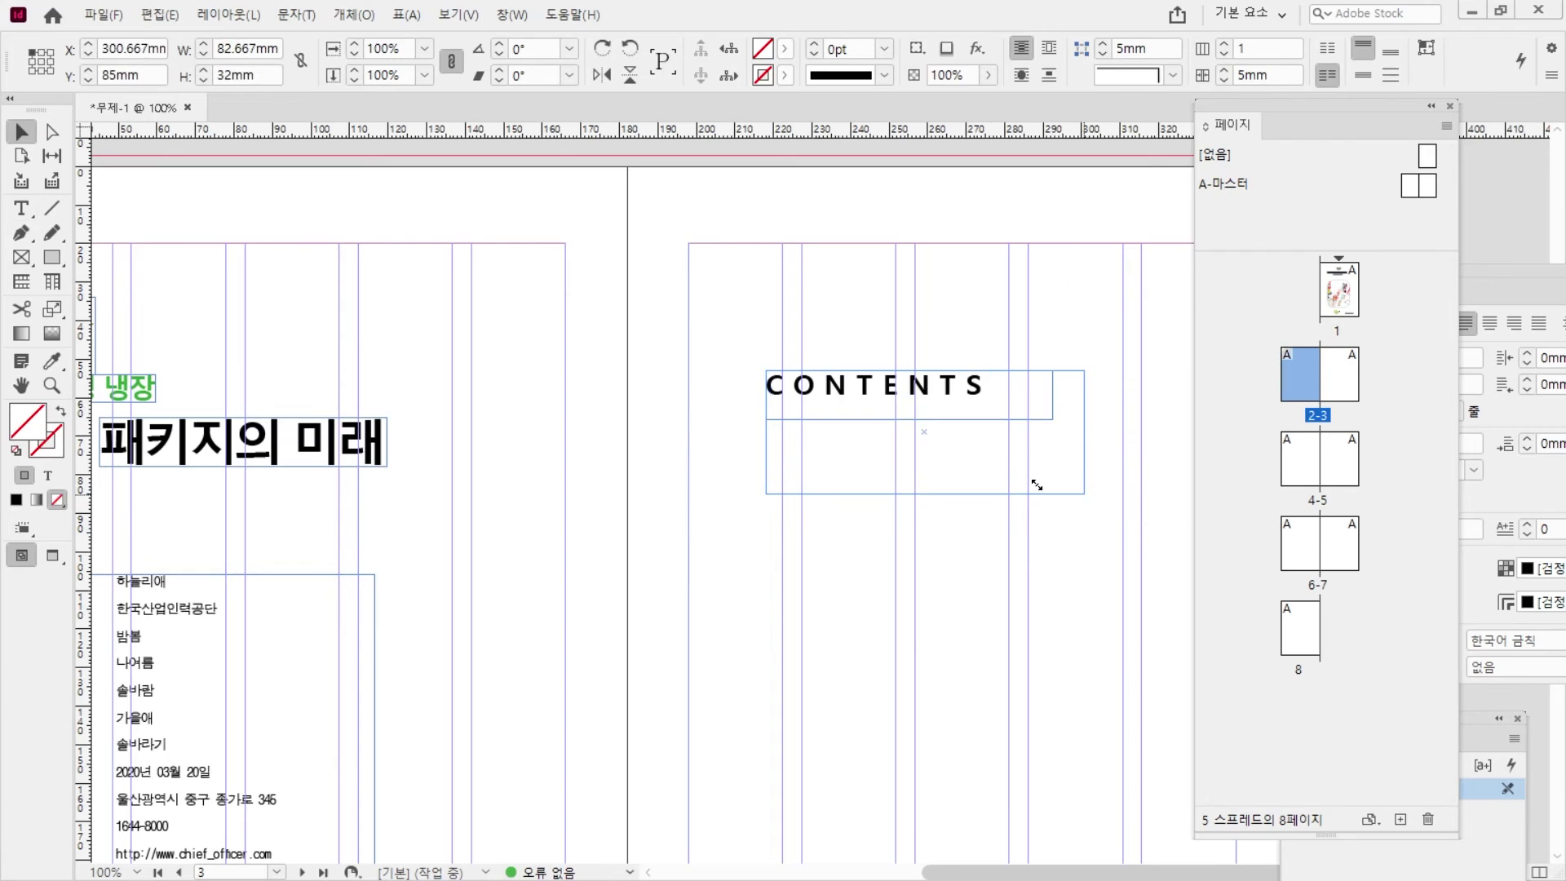
{"action": "double_click", "coordinate": [1052, 388]}
{"action": "key", "text": "ctrl+v"}
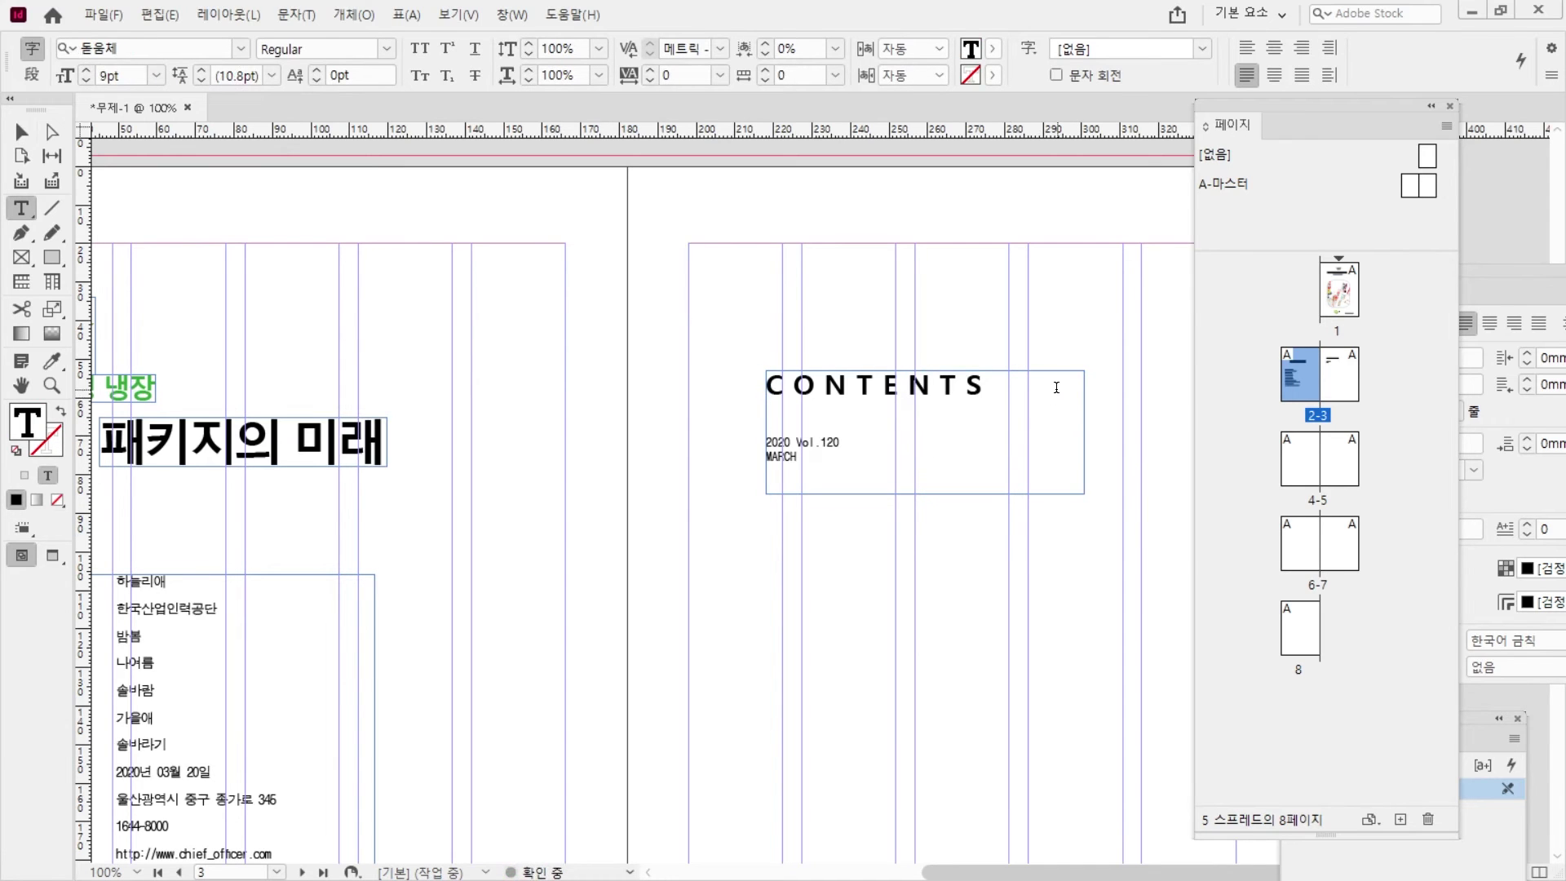
{"action": "key", "text": "Escape"}
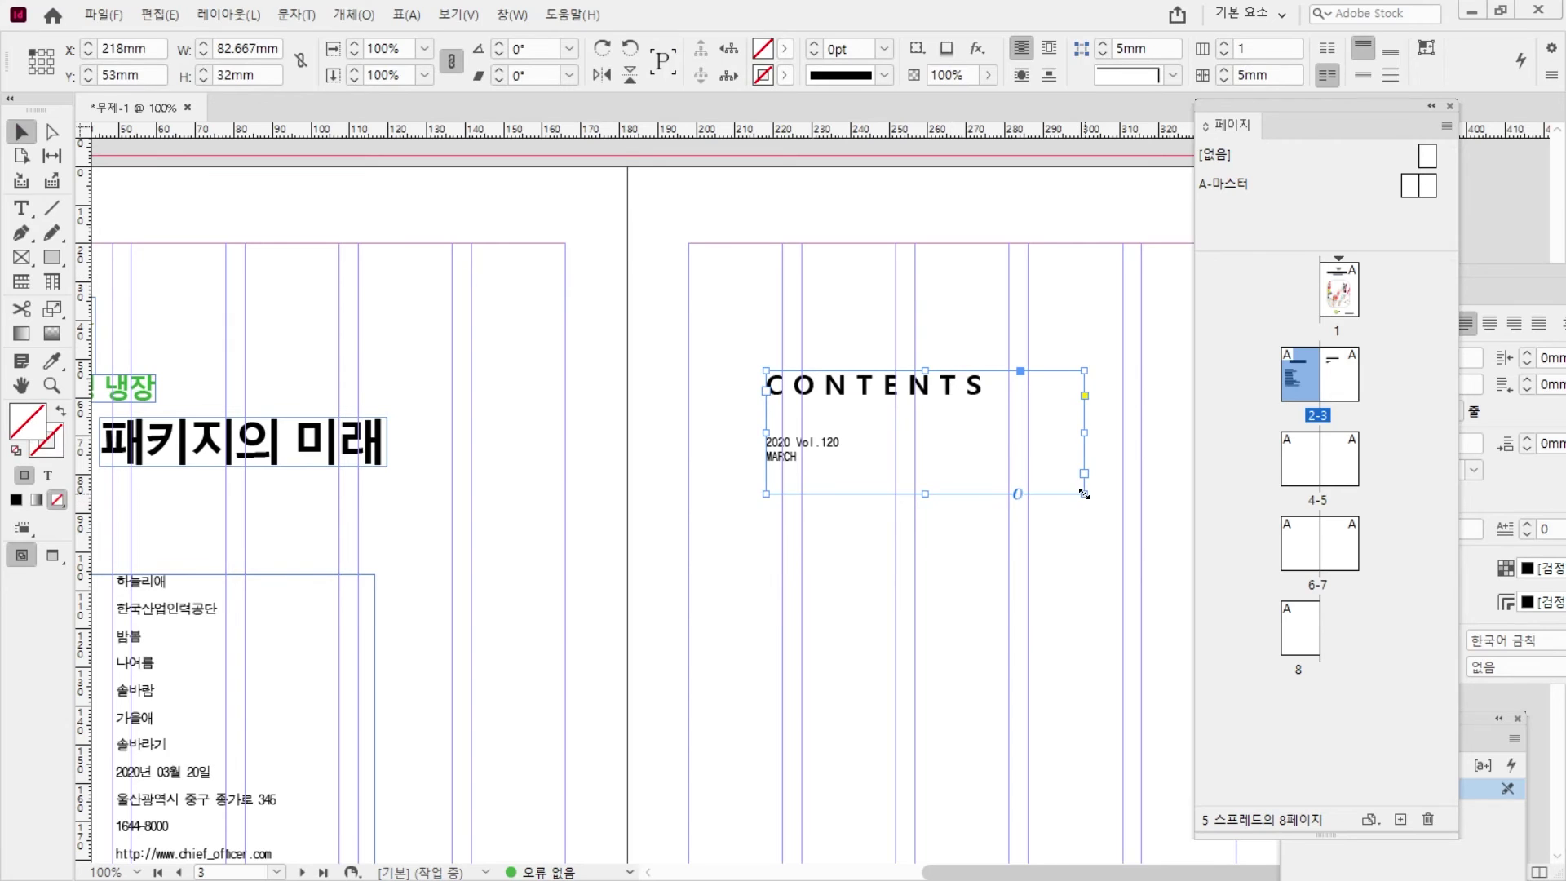
{"action": "double_click", "coordinate": [1083, 504]}
{"action": "left_click", "coordinate": [1078, 524]}
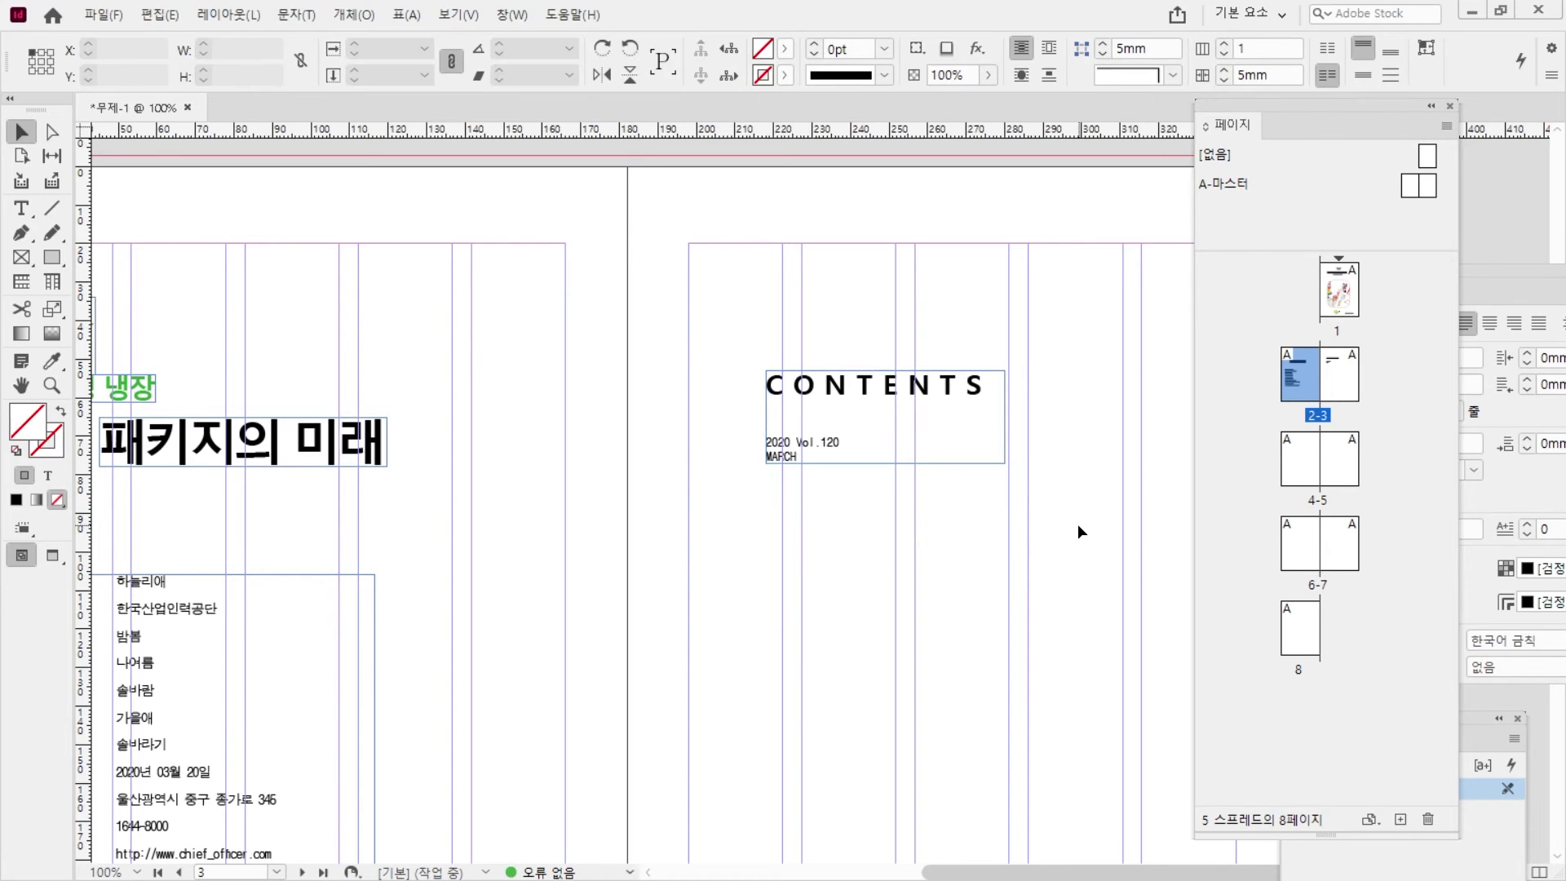
{"action": "double_click", "coordinate": [806, 453]}
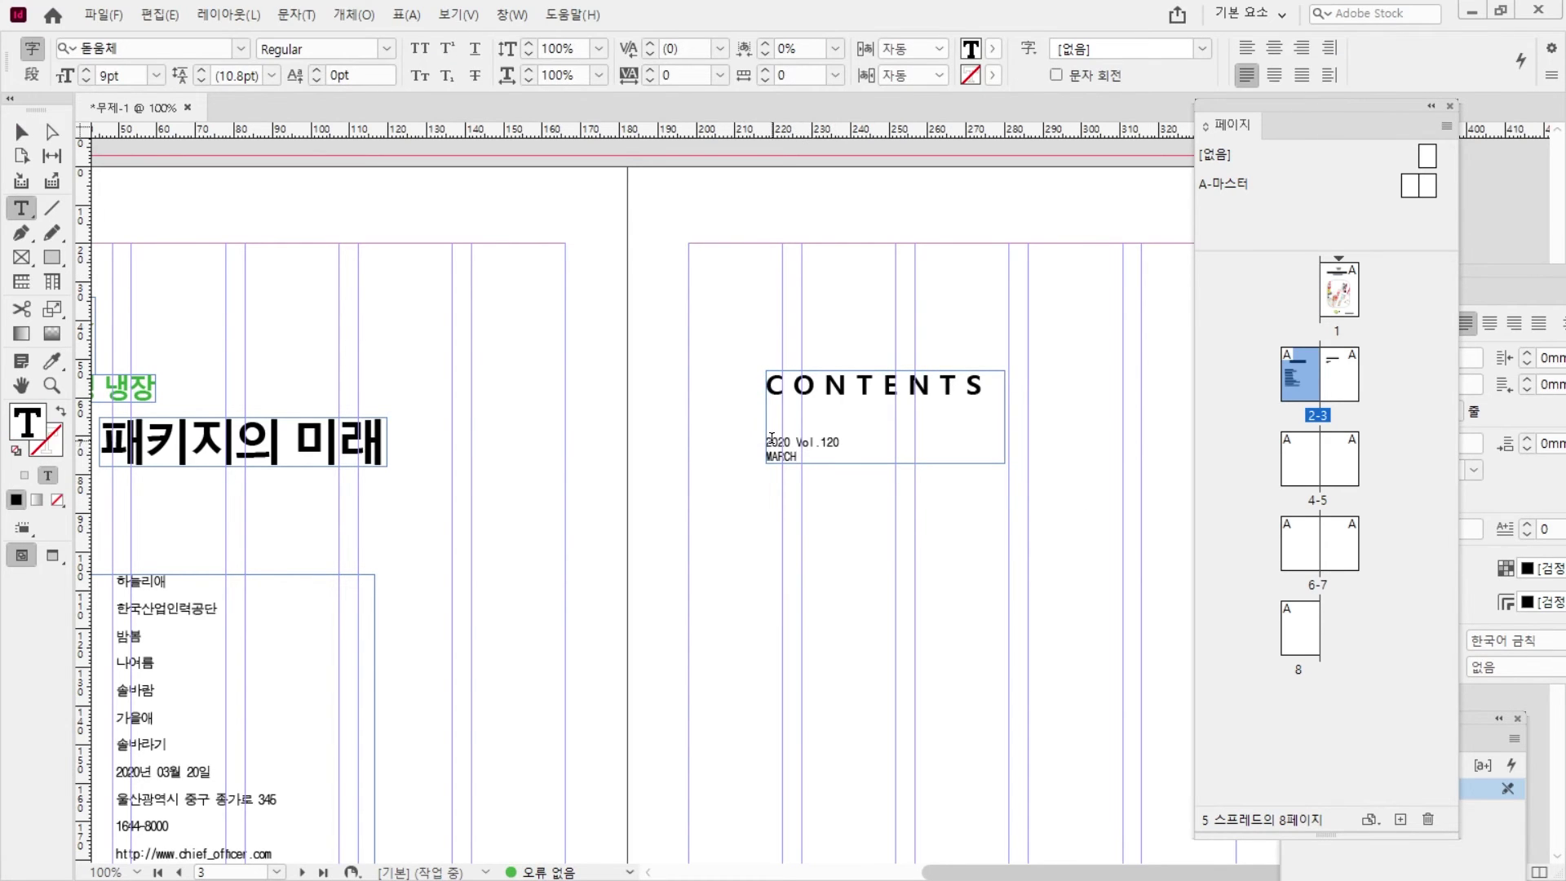
{"action": "left_click_drag", "start_coordinate": [771, 438], "coordinate": [831, 463]}
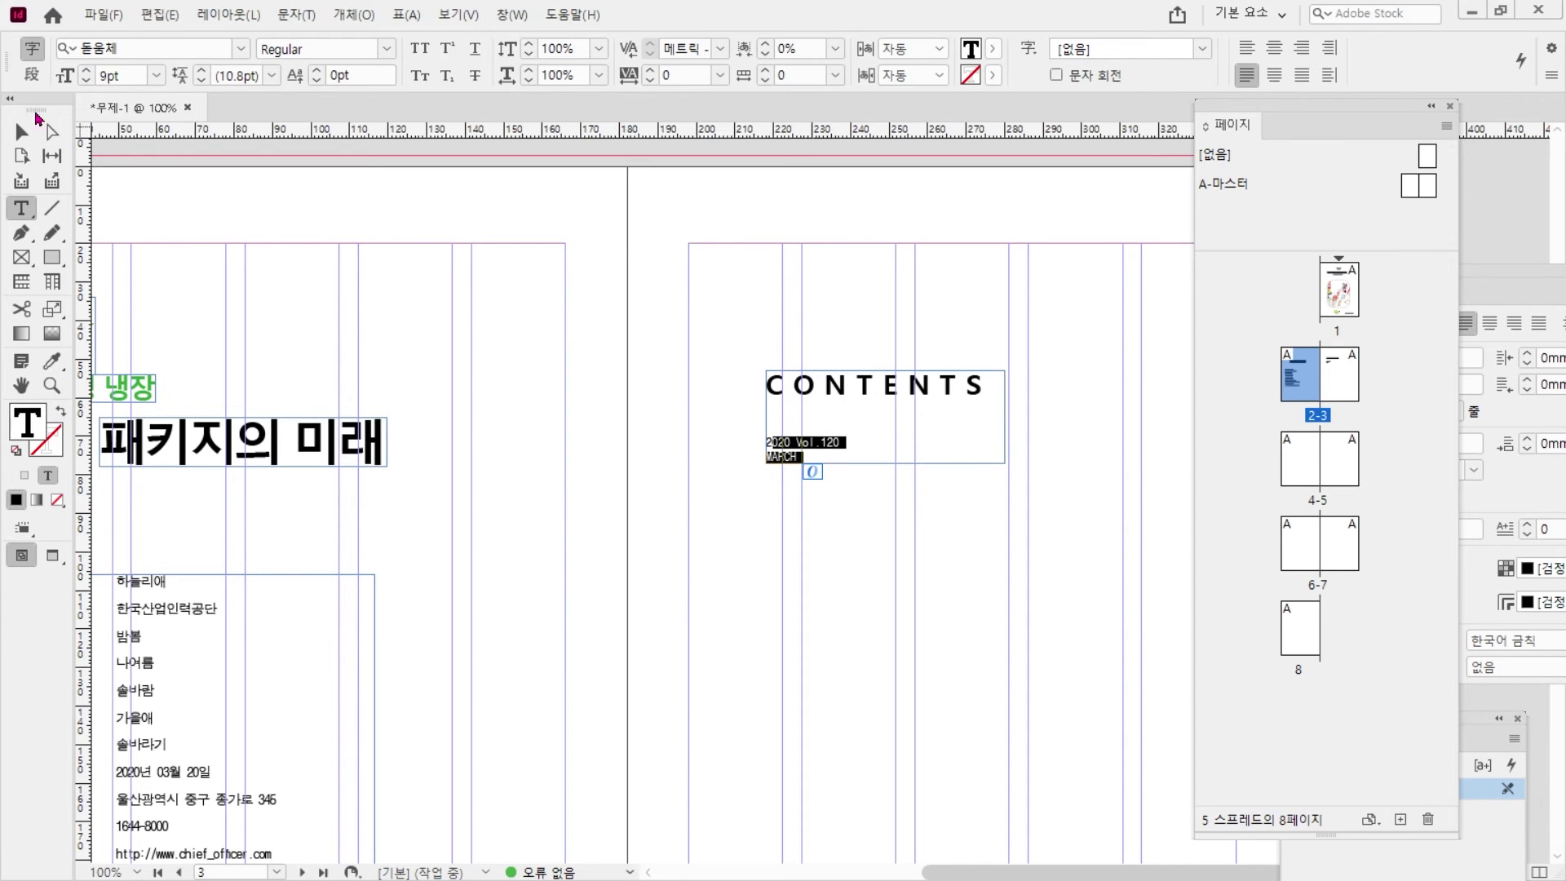
{"action": "left_click", "coordinate": [22, 130]}
{"action": "left_click", "coordinate": [768, 306]}
- Switch to the 공개문제6.hwp document in Hangul and copy the four contents entries numbered 01 to 04
{"action": "left_click_drag", "start_coordinate": [845, 555], "coordinate": [617, 417]}
{"action": "key", "text": "alt+Tab"}
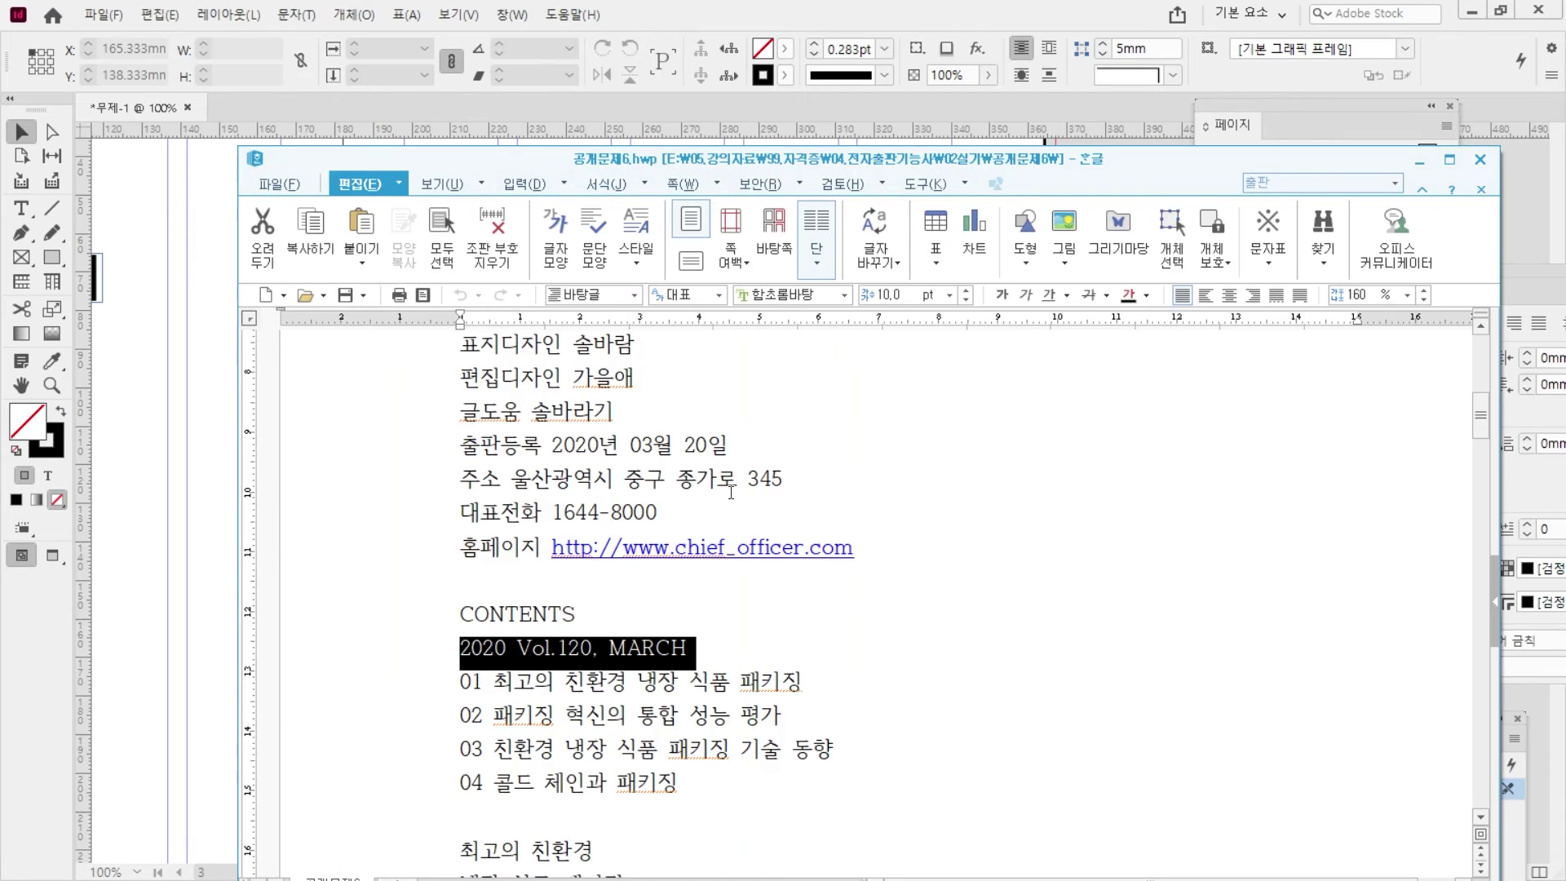
{"action": "left_click_drag", "start_coordinate": [678, 784], "coordinate": [460, 681]}
{"action": "key", "text": "ctrl+c"}
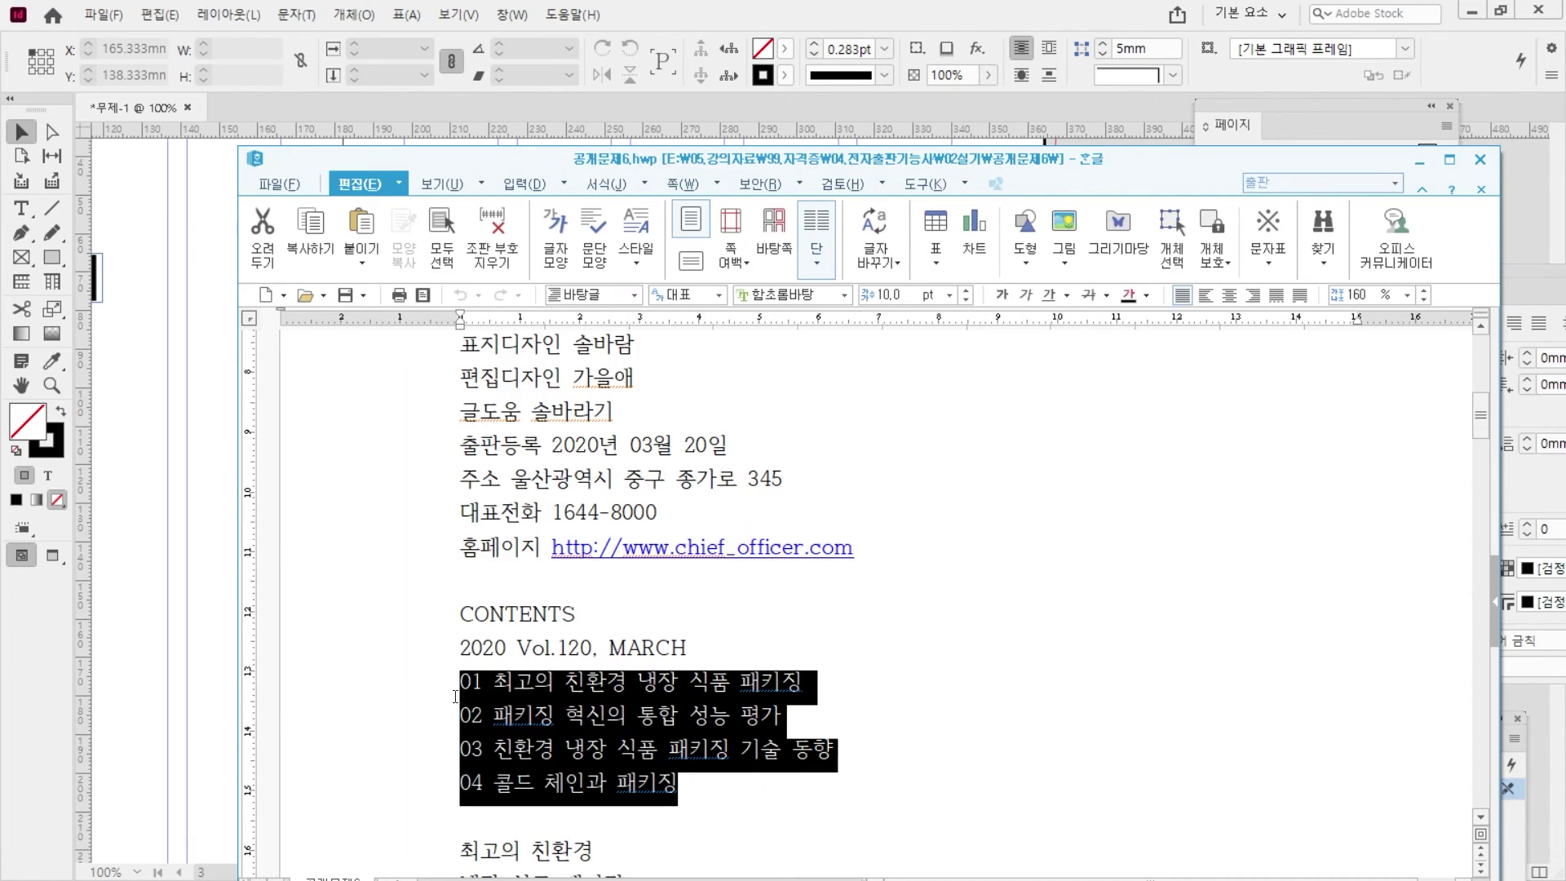
- Return to InDesign and paste the entries into a new text frame about 113 × 77 mm below the CONTENTS frame
{"action": "left_click", "coordinate": [199, 259]}
{"action": "left_click", "coordinate": [22, 208]}
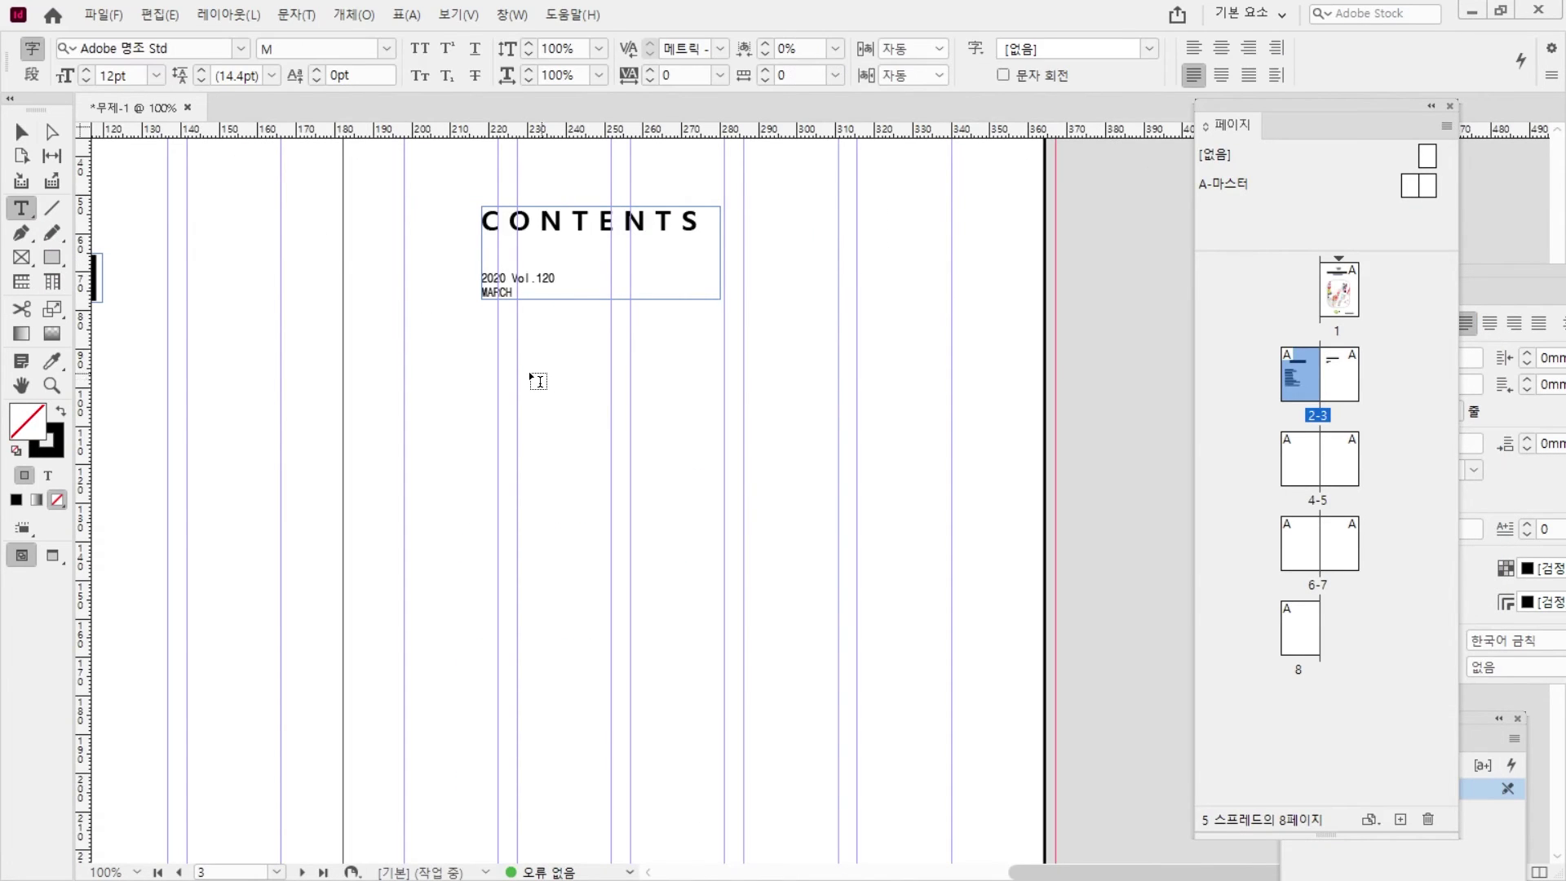
{"action": "left_click_drag", "start_coordinate": [519, 367], "coordinate": [951, 661]}
{"action": "key", "text": "ctrl+v"}
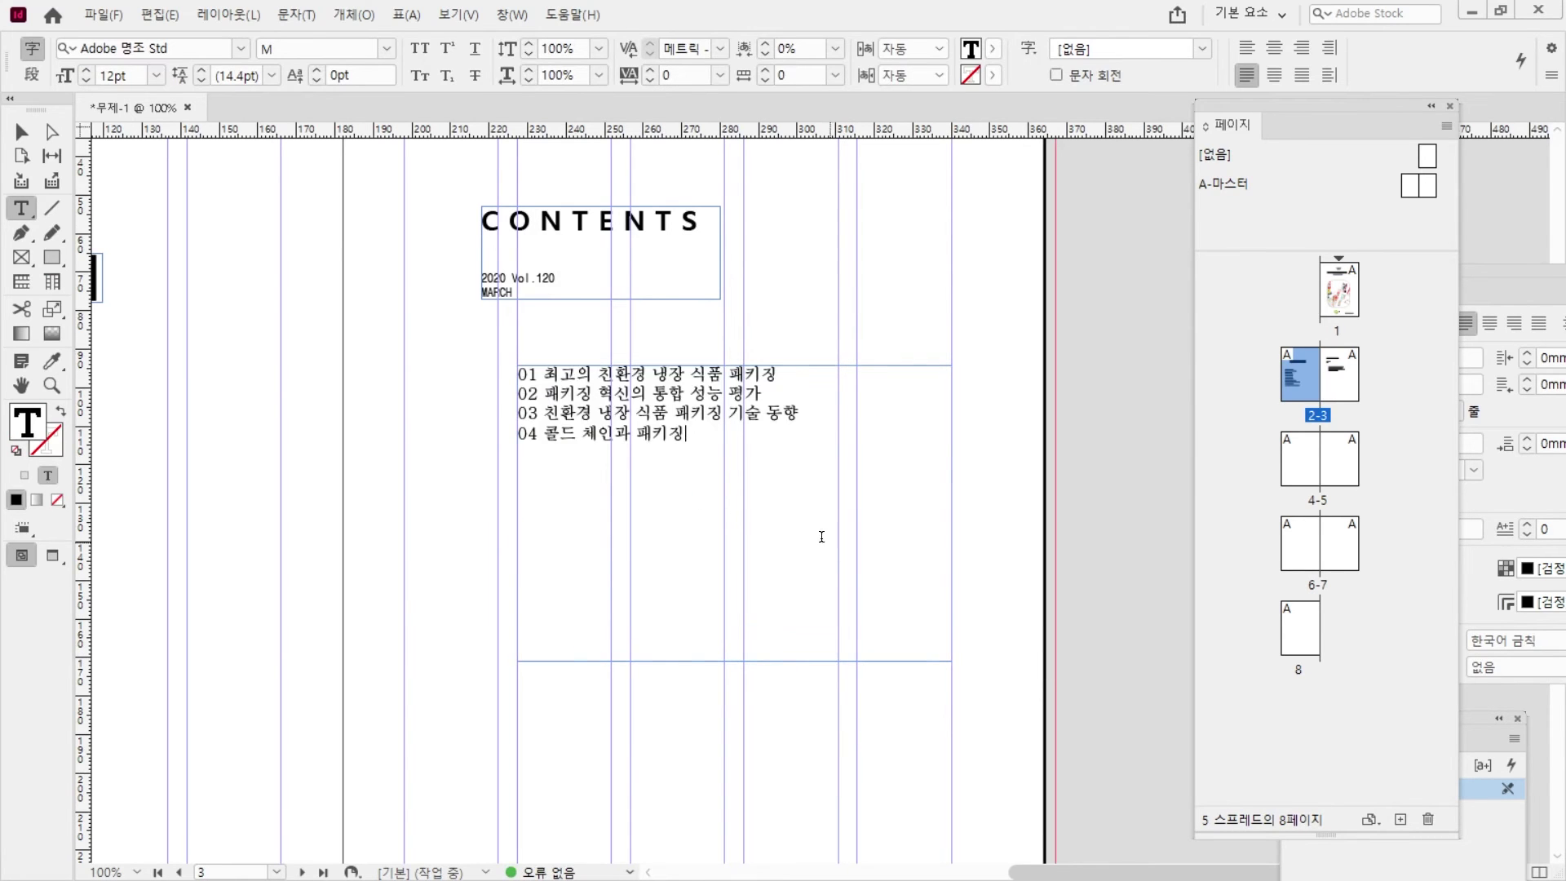
- Set the font of all four contents entries to 돋움체
{"action": "key", "text": "ctrl+a"}
{"action": "left_click", "coordinate": [241, 49]}
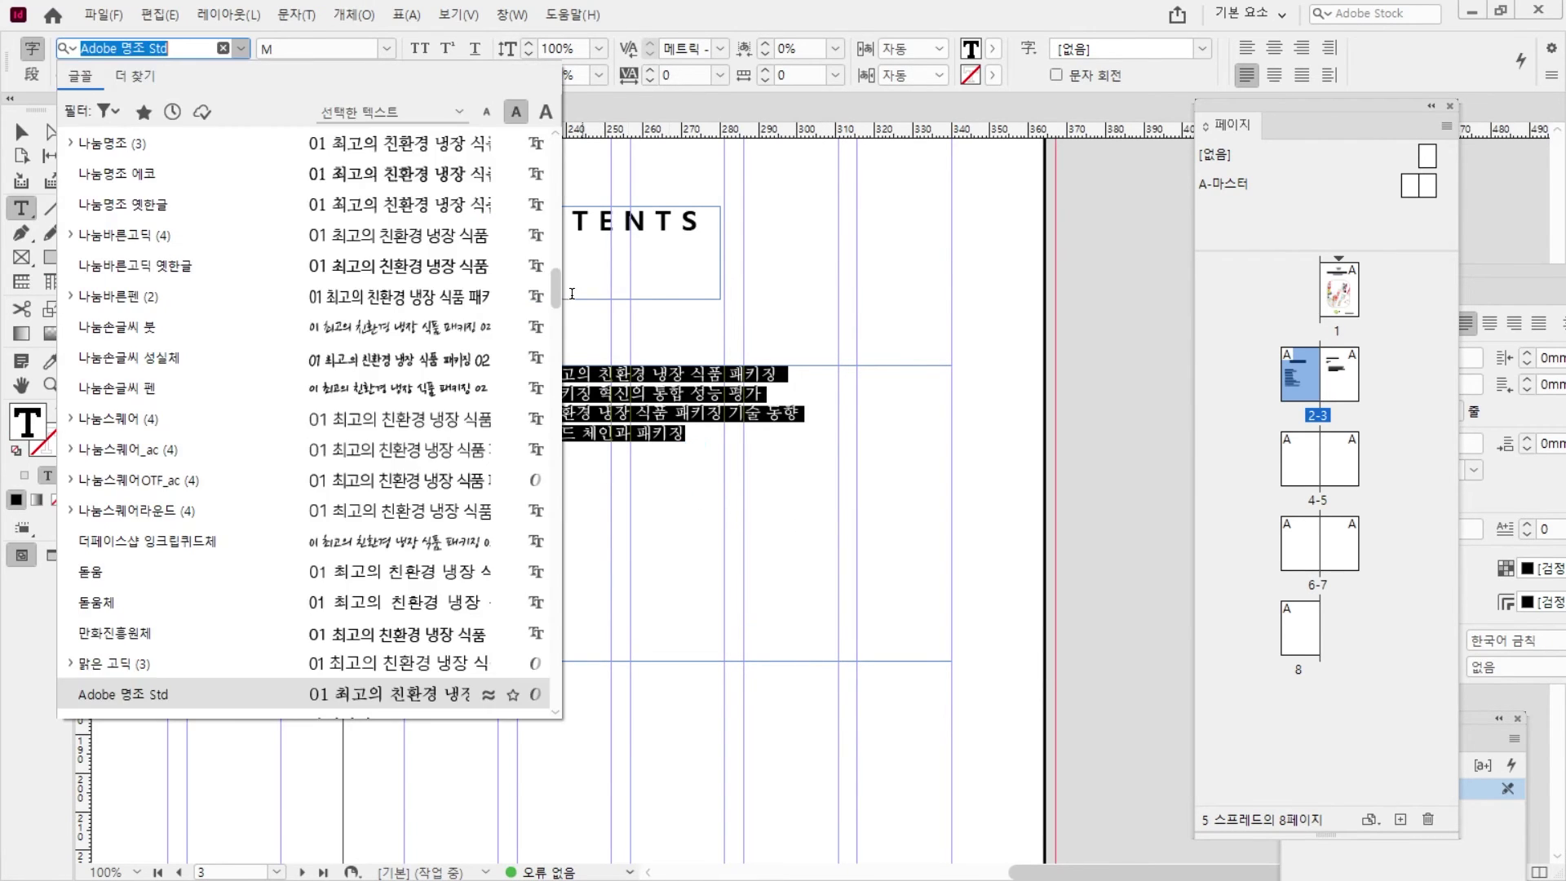
{"action": "left_click_drag", "start_coordinate": [540, 191], "coordinate": [548, 138]}
{"action": "left_click", "coordinate": [453, 142]}
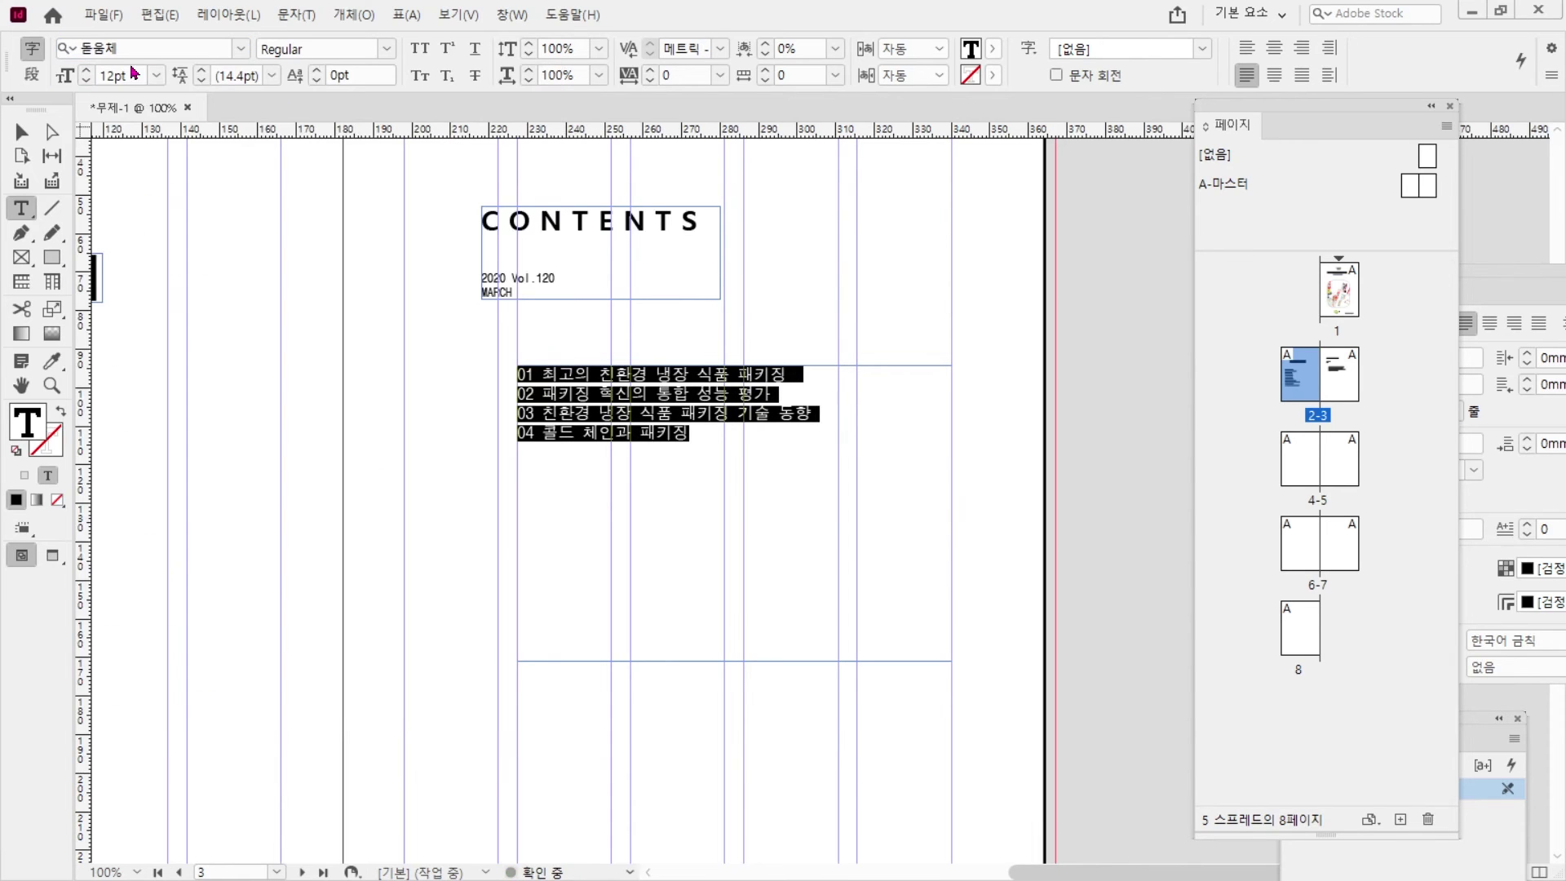
- Increase the leading of the four contents entries to 35 pt
{"action": "left_click", "coordinate": [315, 70]}
{"action": "left_click", "coordinate": [200, 70]}
{"action": "left_click", "coordinate": [200, 70]}
{"action": "left_click", "coordinate": [200, 71]}
{"action": "left_click", "coordinate": [200, 70]}
{"action": "left_click", "coordinate": [199, 71]}
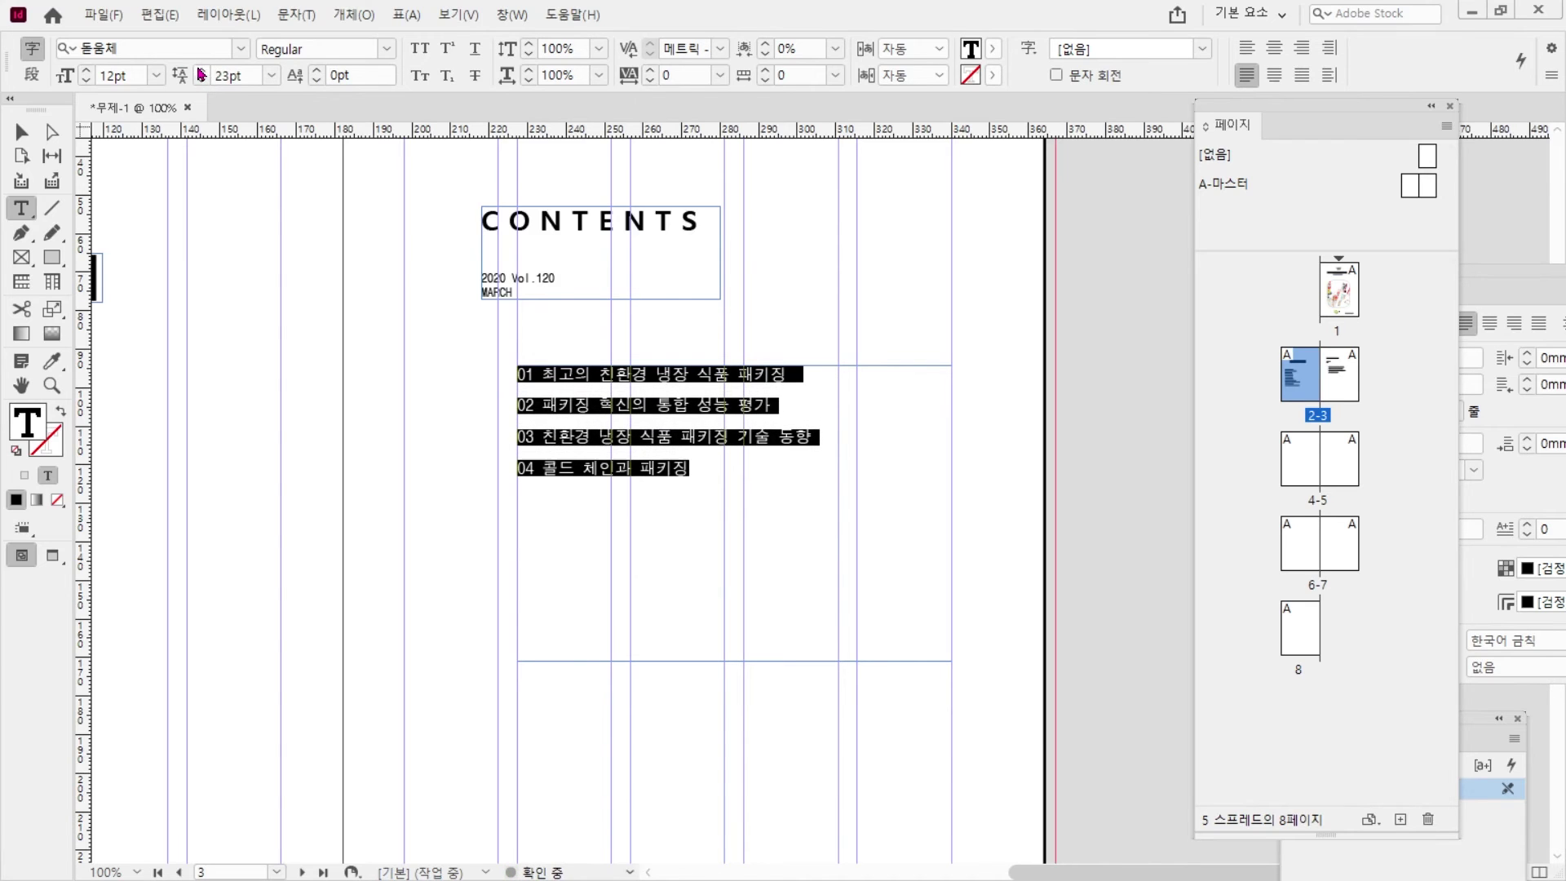
{"action": "left_click", "coordinate": [200, 70]}
{"action": "left_click", "coordinate": [200, 70]}
{"action": "left_click", "coordinate": [200, 70]}
{"action": "left_click", "coordinate": [200, 70]}
{"action": "left_click", "coordinate": [200, 70]}
{"action": "left_click", "coordinate": [200, 70]}
{"action": "left_click", "coordinate": [200, 70]}
{"action": "left_click", "coordinate": [200, 70]}
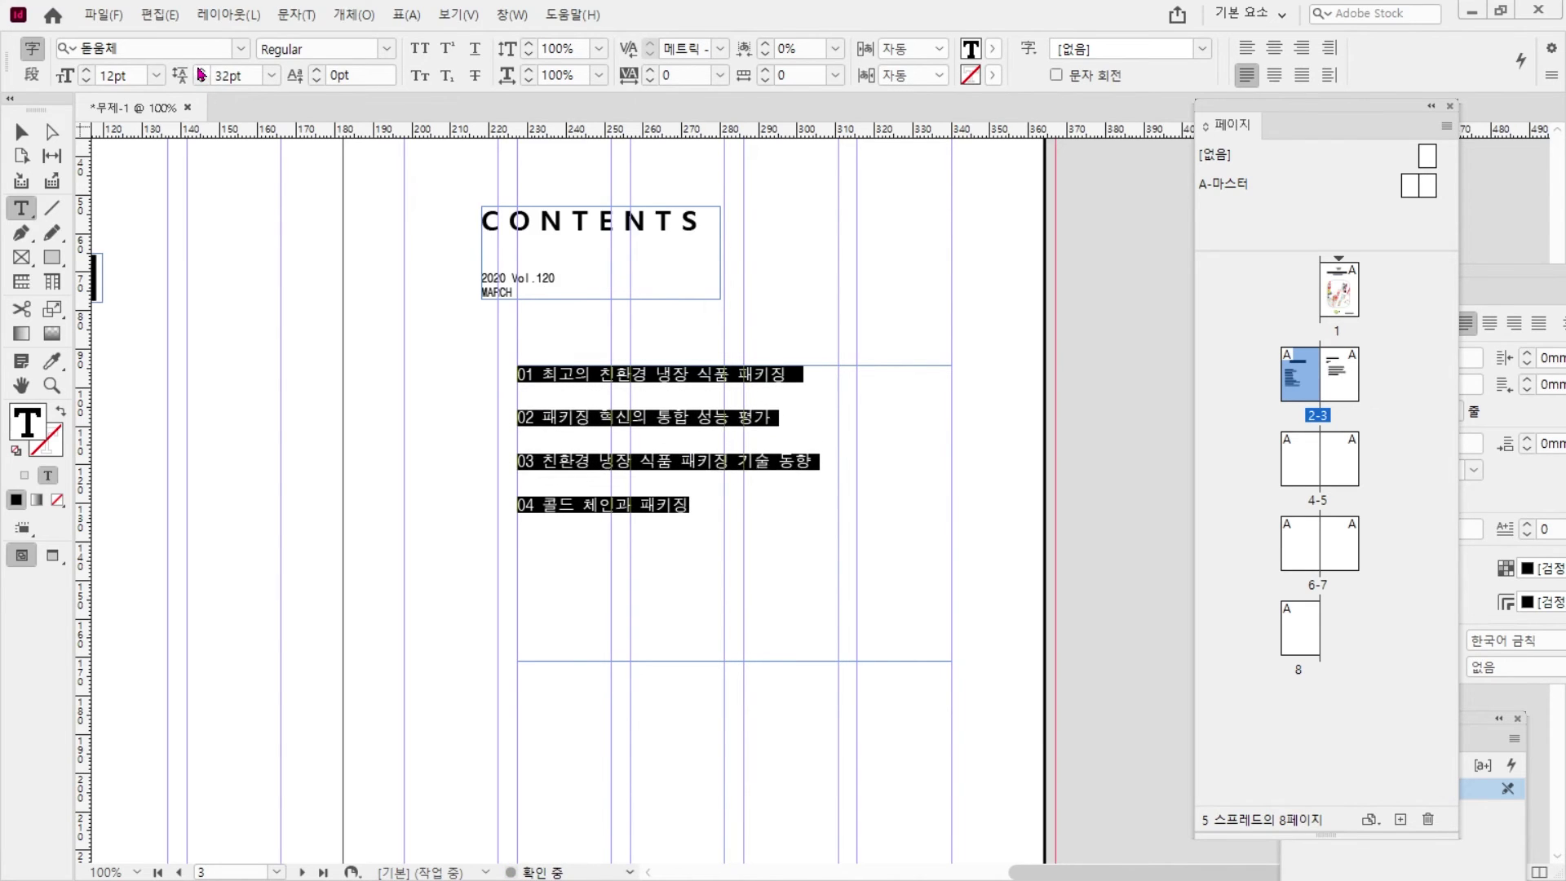
{"action": "left_click", "coordinate": [200, 71]}
{"action": "left_click", "coordinate": [200, 70]}
{"action": "left_click", "coordinate": [200, 70]}
- Switch to Acrobat Reader to check the gap between the contents numbers and their titles, and return to InDesign
{"action": "left_click_drag", "start_coordinate": [533, 374], "coordinate": [544, 421]}
{"action": "key", "text": "alt+Tab"}
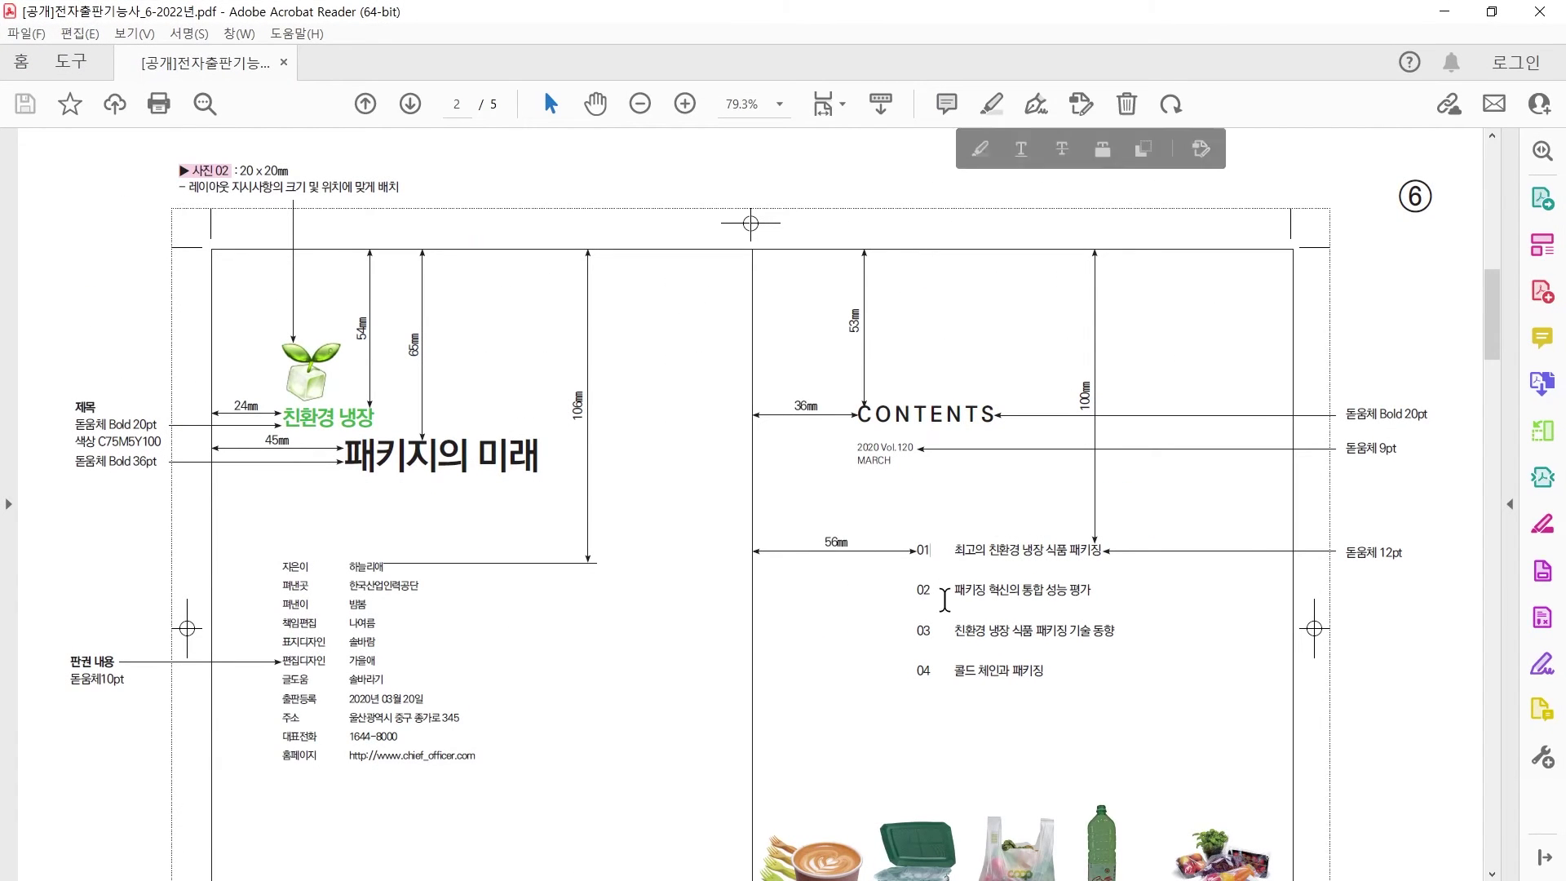
{"action": "left_click_drag", "start_coordinate": [612, 8], "coordinate": [457, 161]}
{"action": "key", "text": "alt+Tab"}
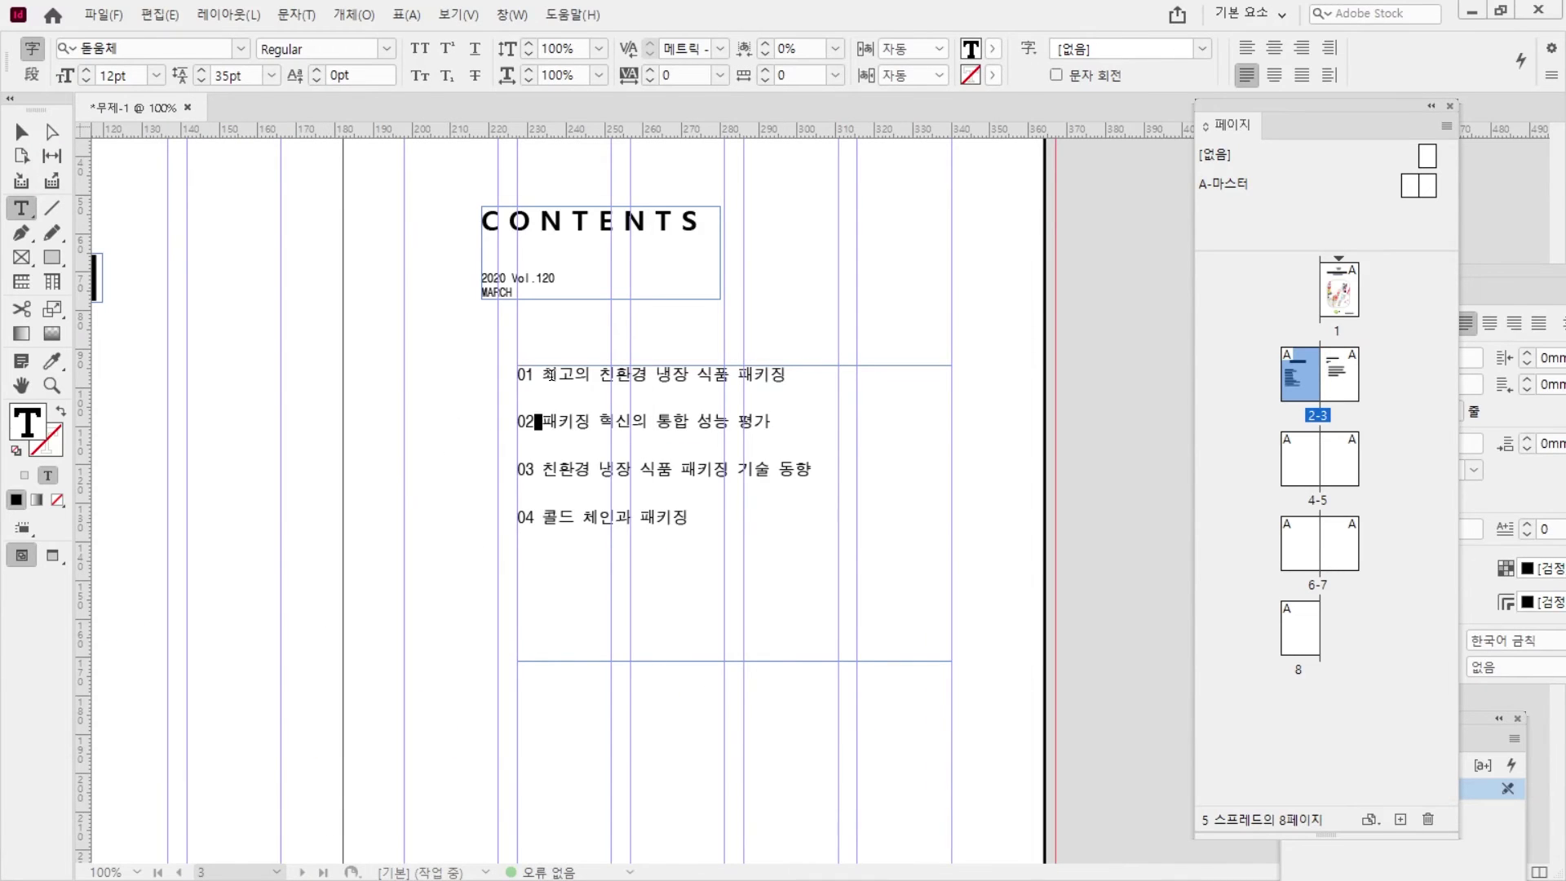
- Replace the space after each of the numbers 01 to 04 in the contents list with a tab
{"action": "left_click_drag", "start_coordinate": [534, 375], "coordinate": [543, 376]}
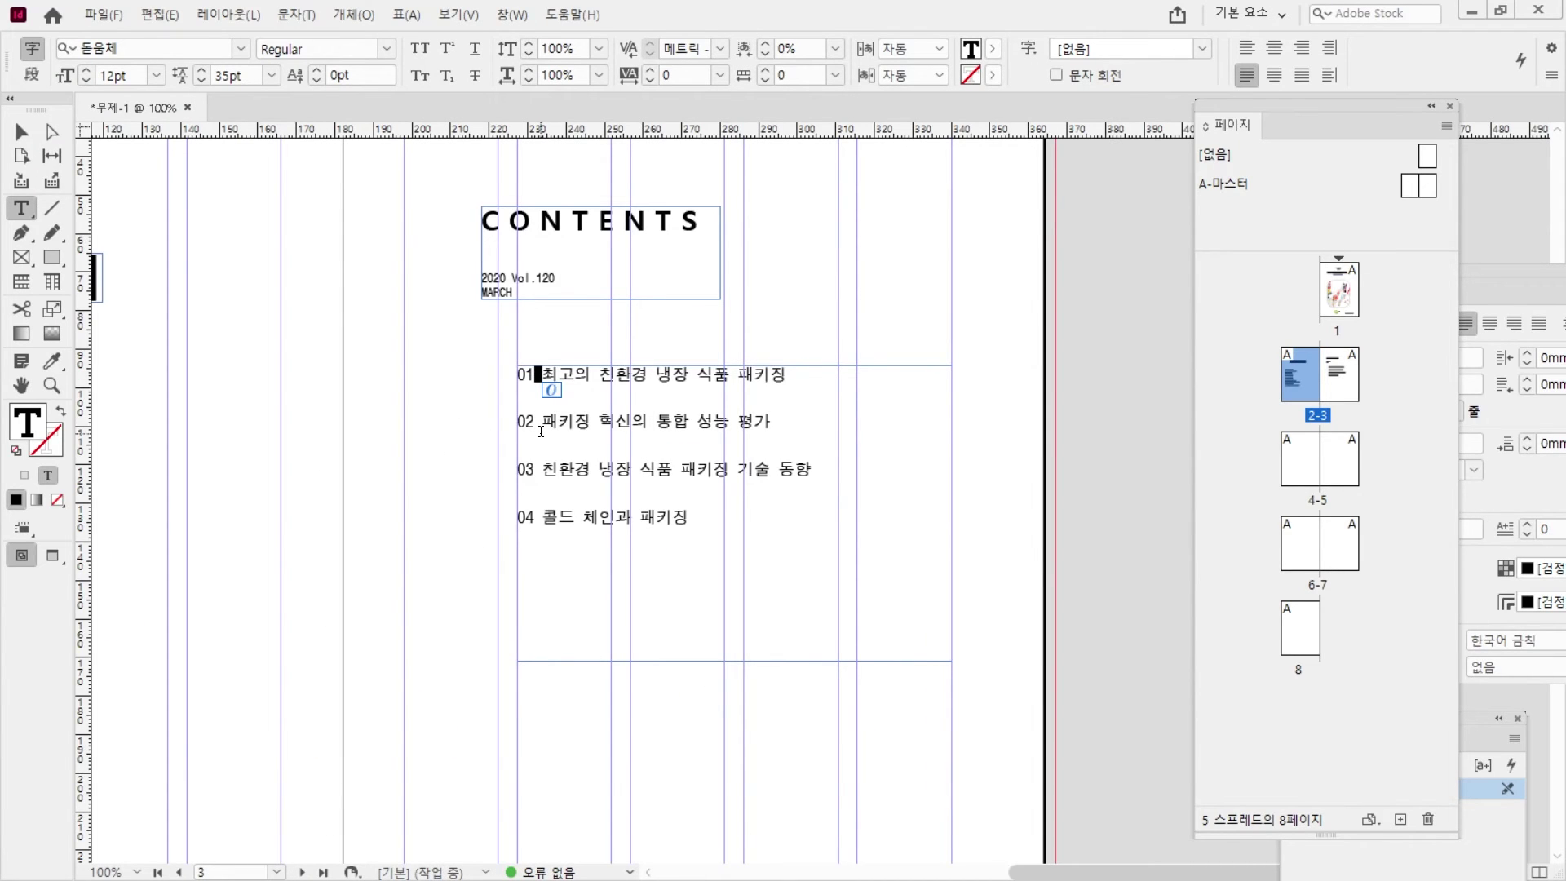
{"action": "key", "text": "Tab"}
{"action": "key", "text": "Tab"}
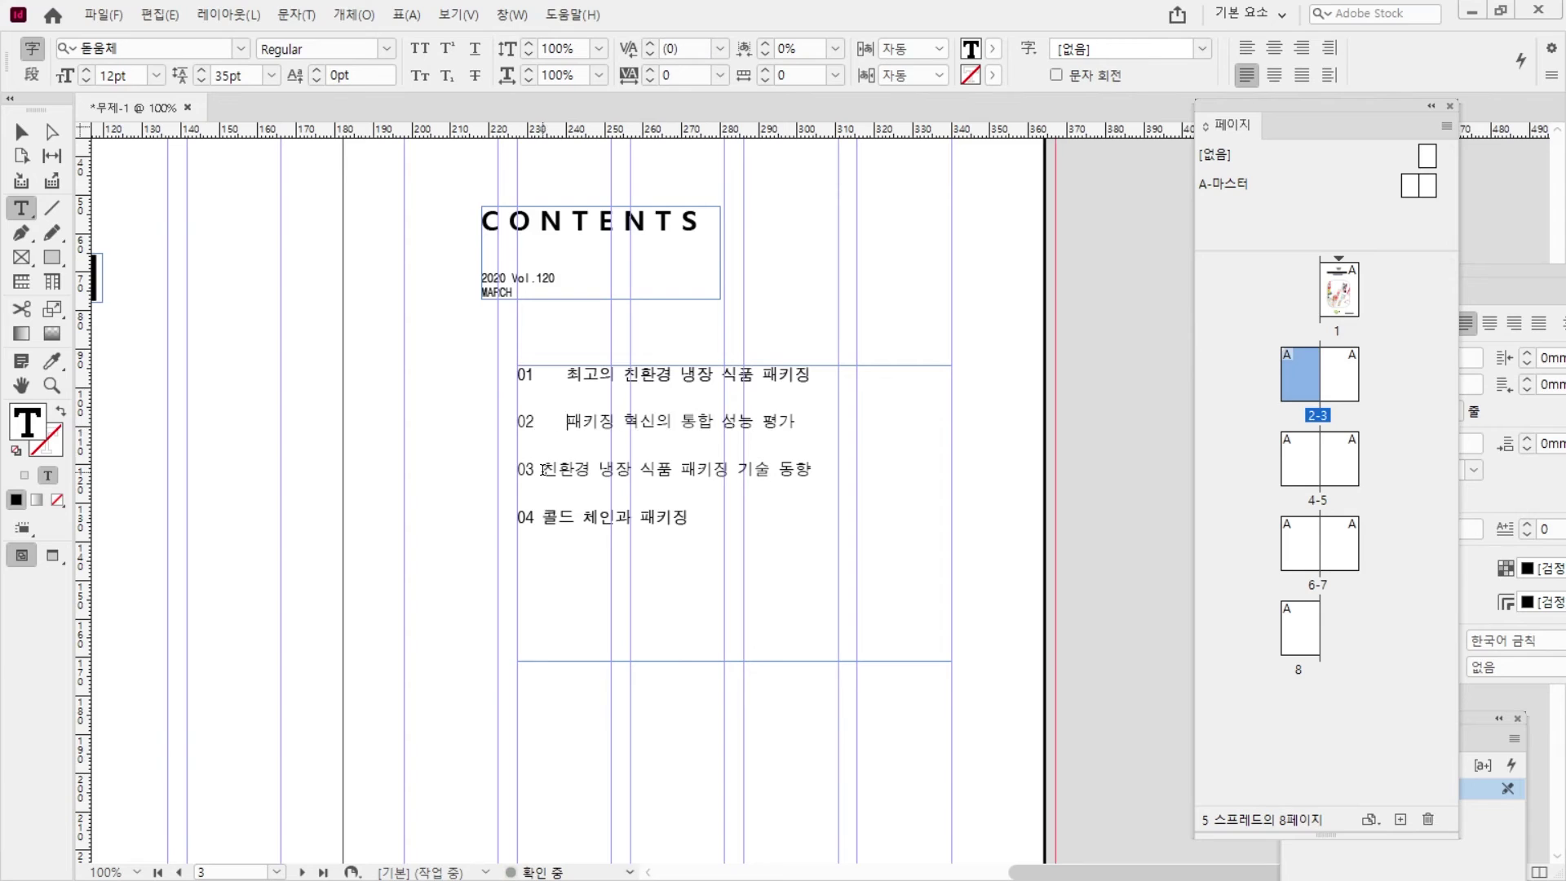
{"action": "left_click_drag", "start_coordinate": [534, 470], "coordinate": [544, 471]}
{"action": "key", "text": "Tab"}
{"action": "left_click", "coordinate": [537, 519]}
{"action": "key", "text": "Tab"}
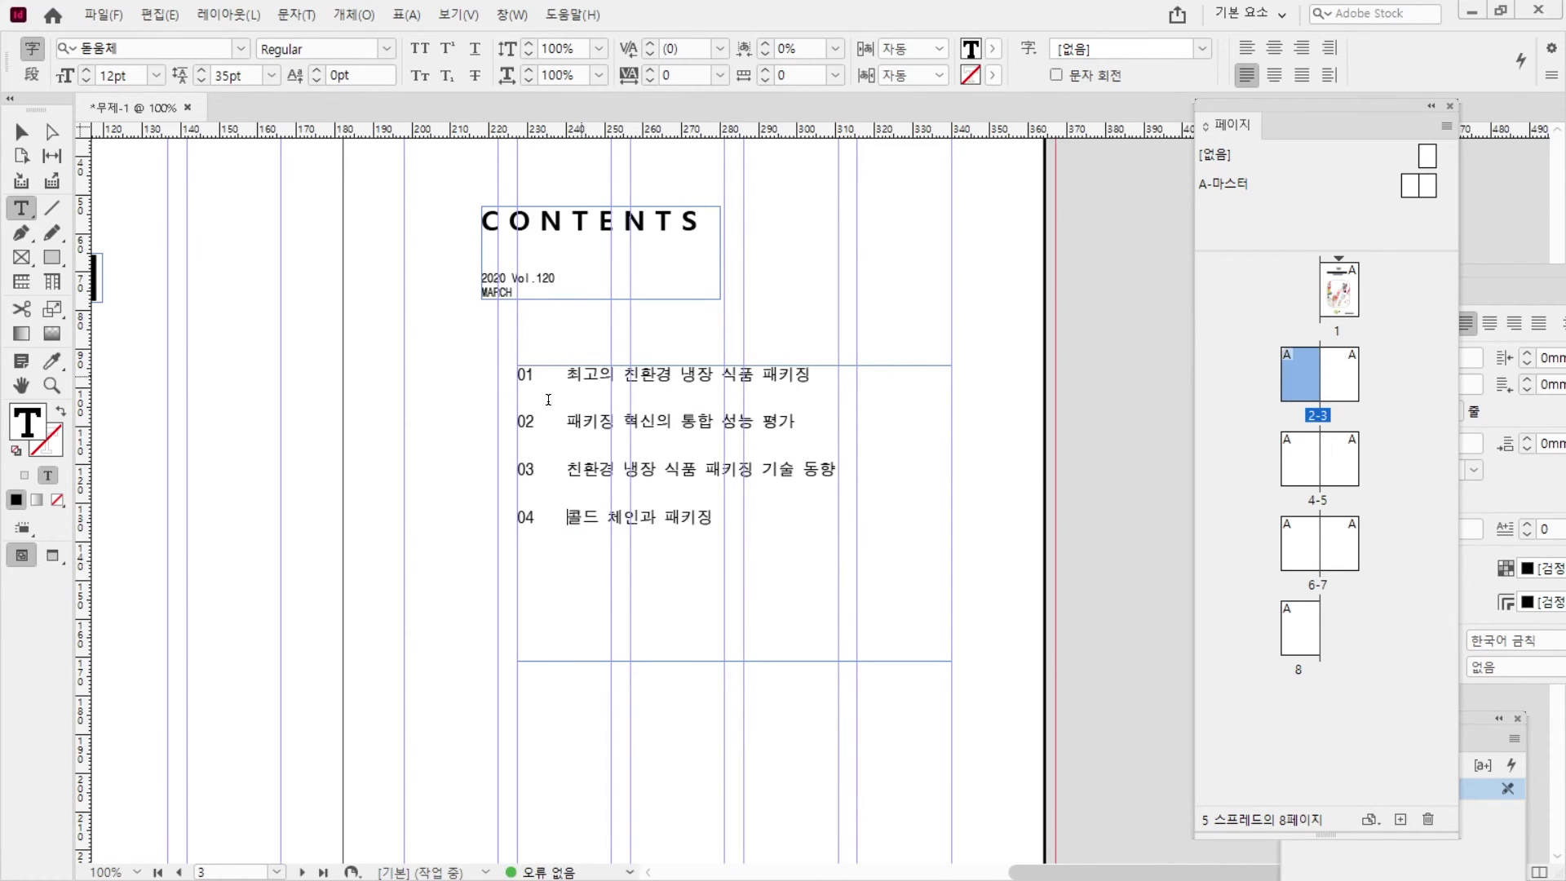
- Set a left tab stop for all four contents lines at the point where their titles start
{"action": "key", "text": "ctrl+a"}
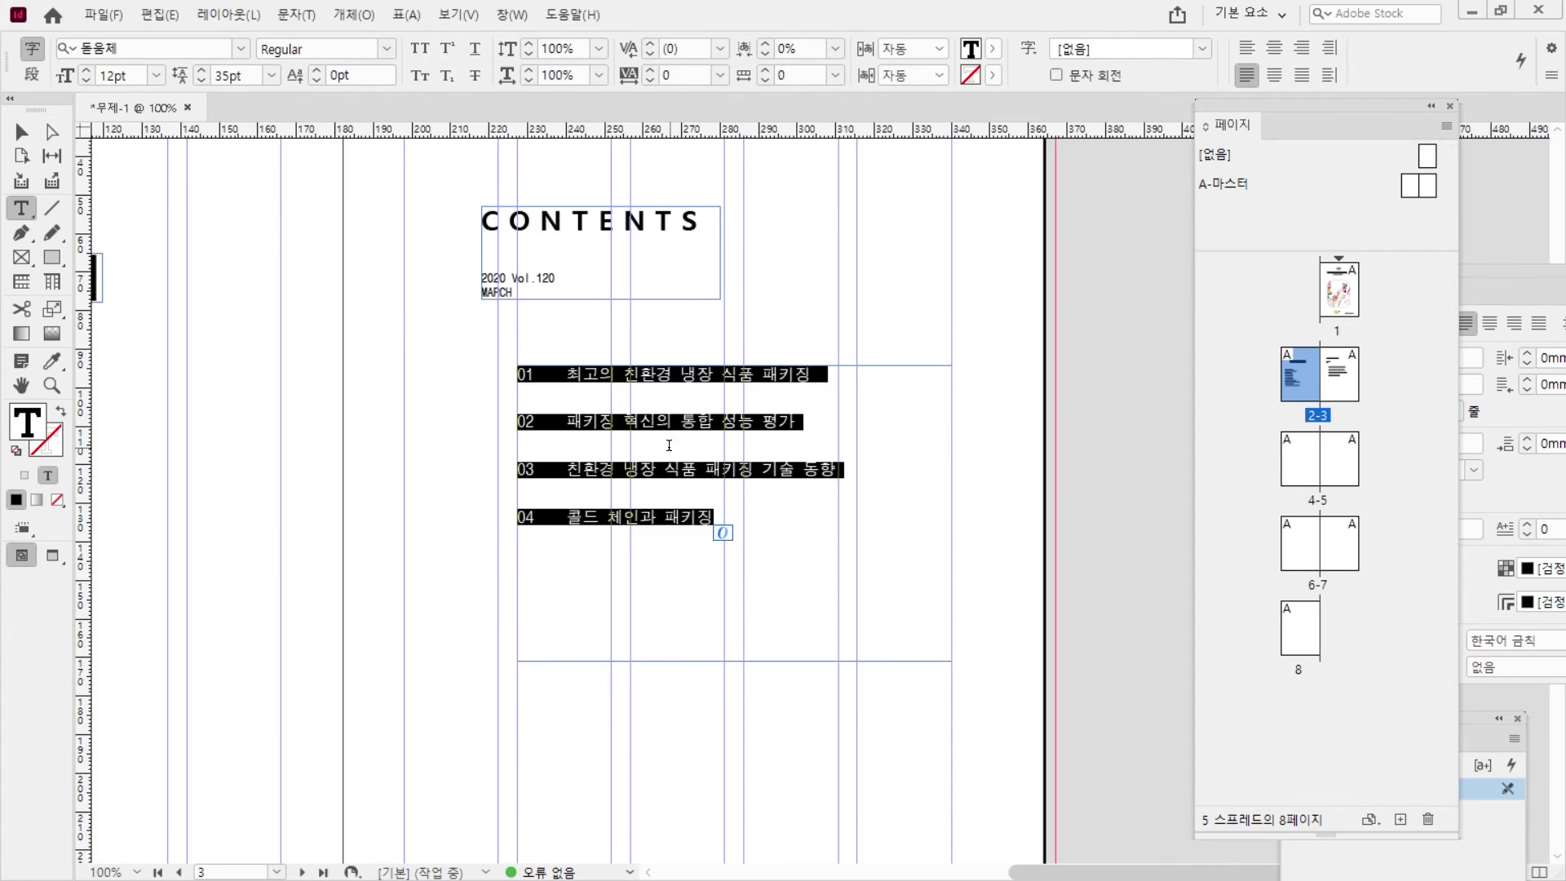
{"action": "left_click", "coordinate": [288, 13]}
{"action": "left_click", "coordinate": [368, 163]}
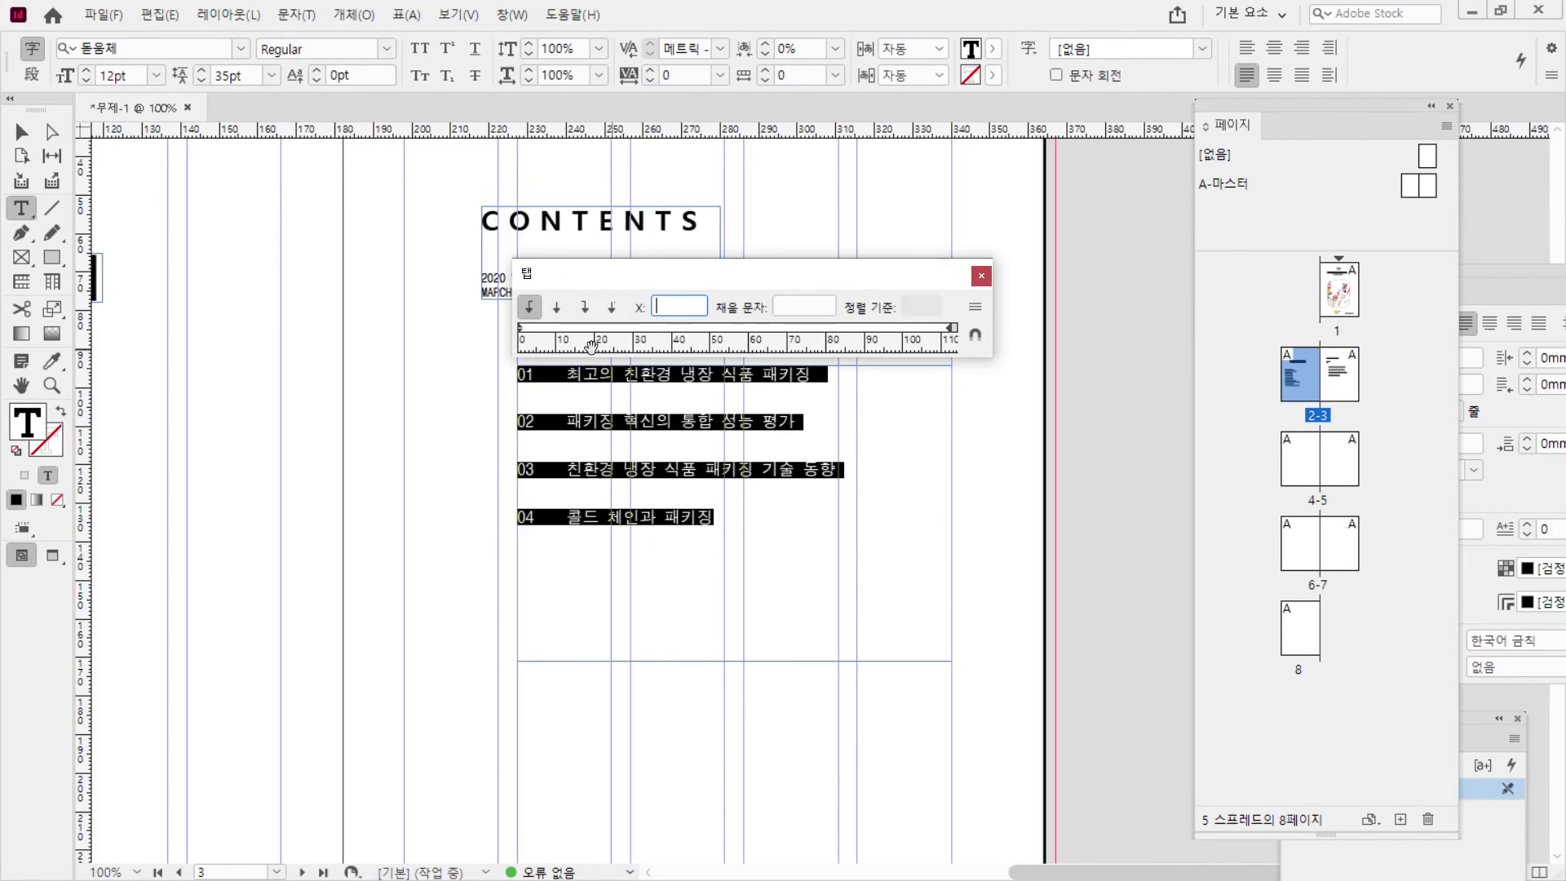
{"action": "left_click_drag", "start_coordinate": [555, 329], "coordinate": [569, 333]}
{"action": "left_click", "coordinate": [982, 275]}
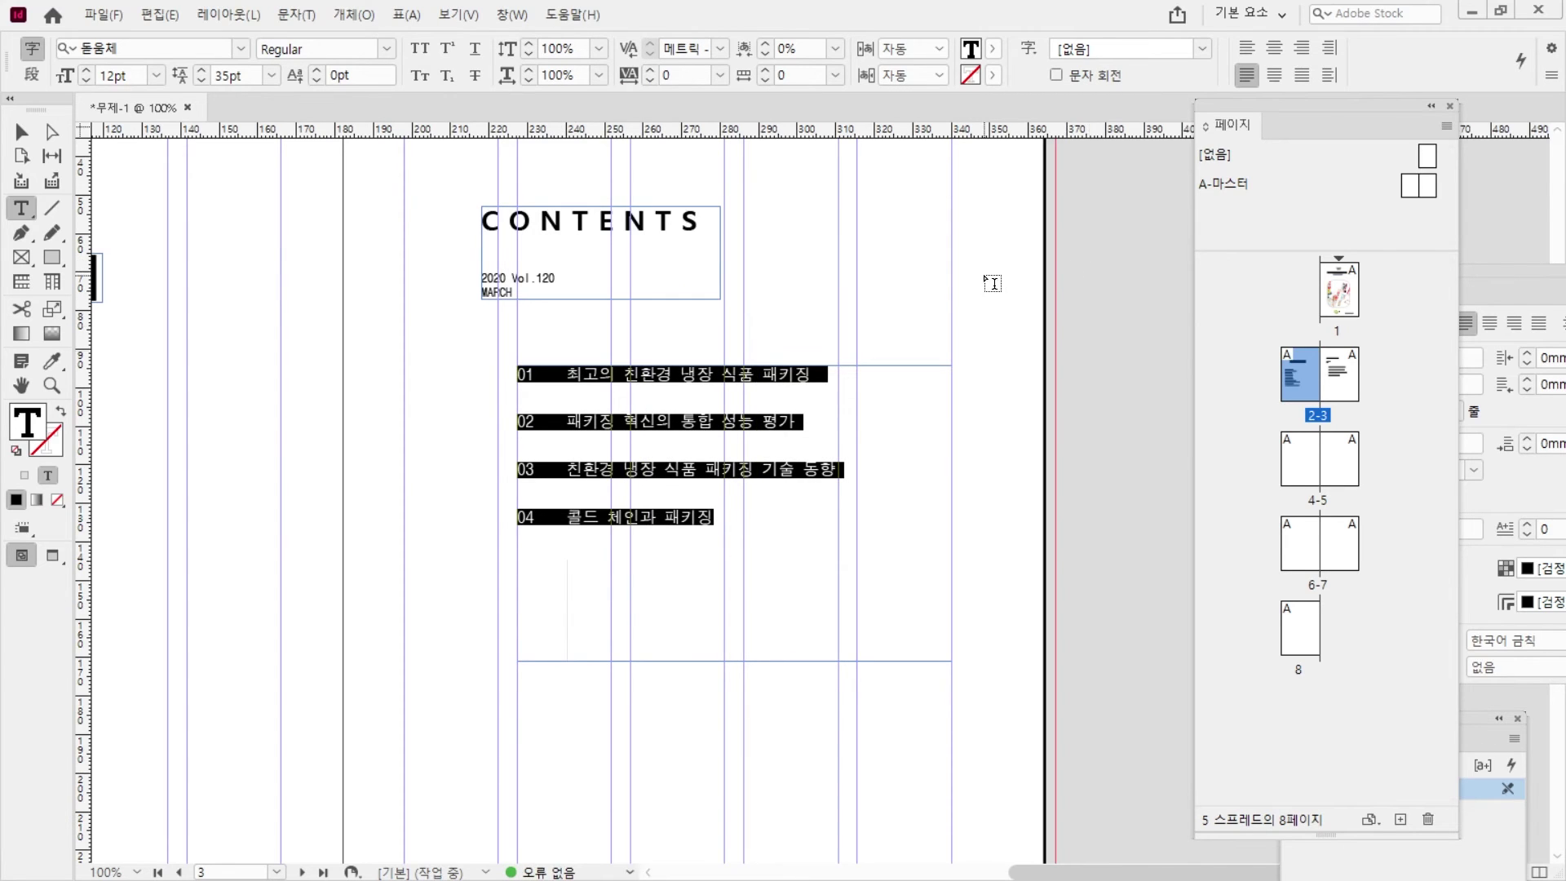
- Set the contents list frame's X position using the sum 182+56 and narrow it to 102 mm wide, ending at the page margin
{"action": "left_click", "coordinate": [21, 131]}
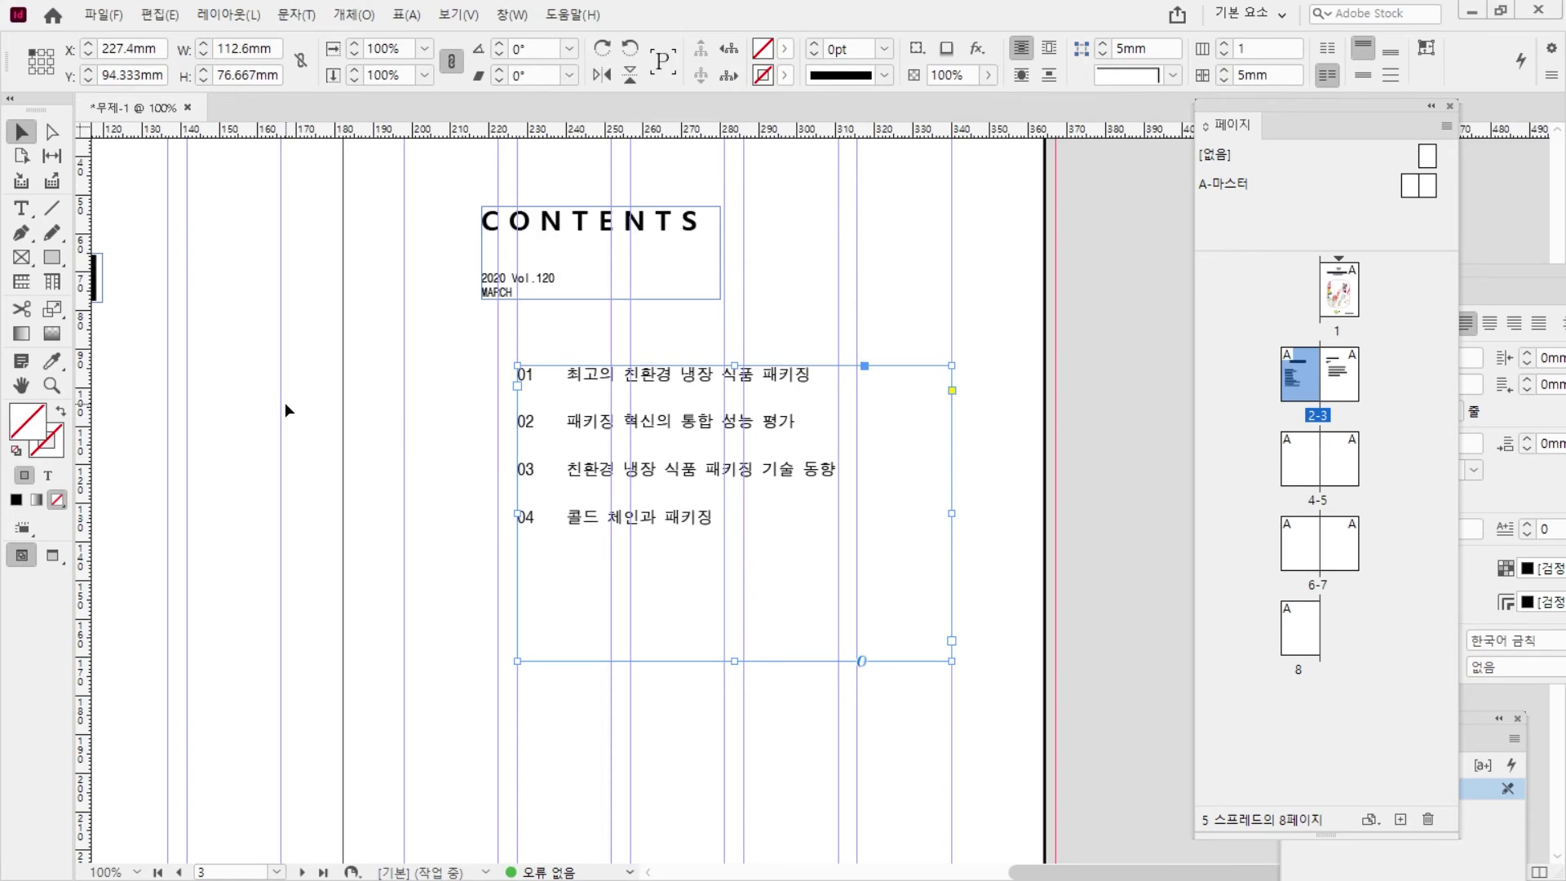
{"action": "key", "text": "ctrl+minus"}
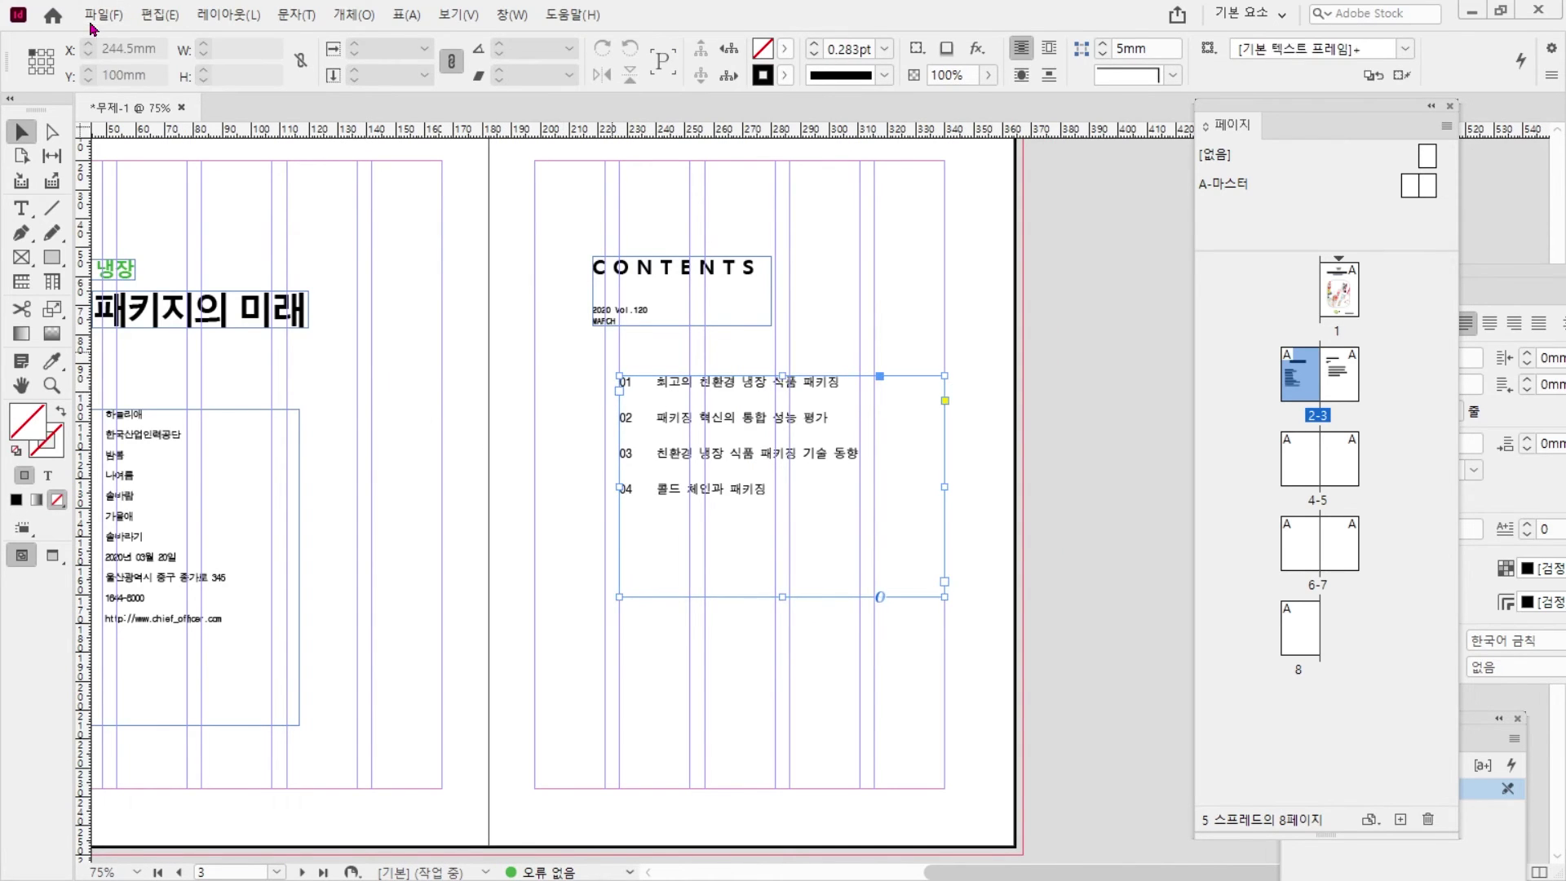
{"action": "left_click", "coordinate": [141, 47]}
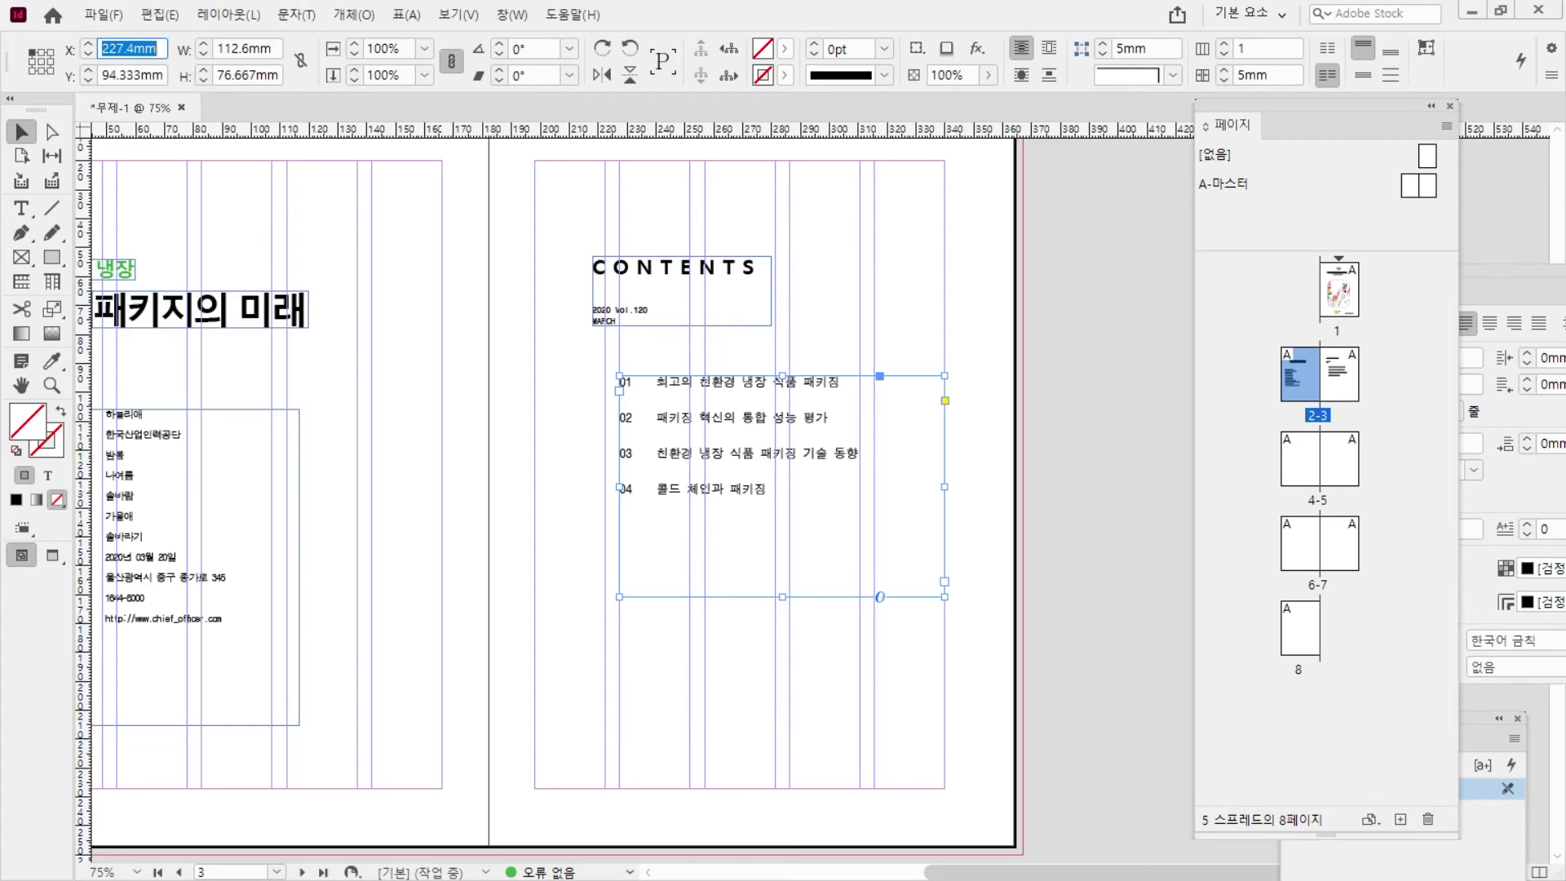
{"action": "type", "text": "182+56"}
{"action": "key", "text": "Return"}
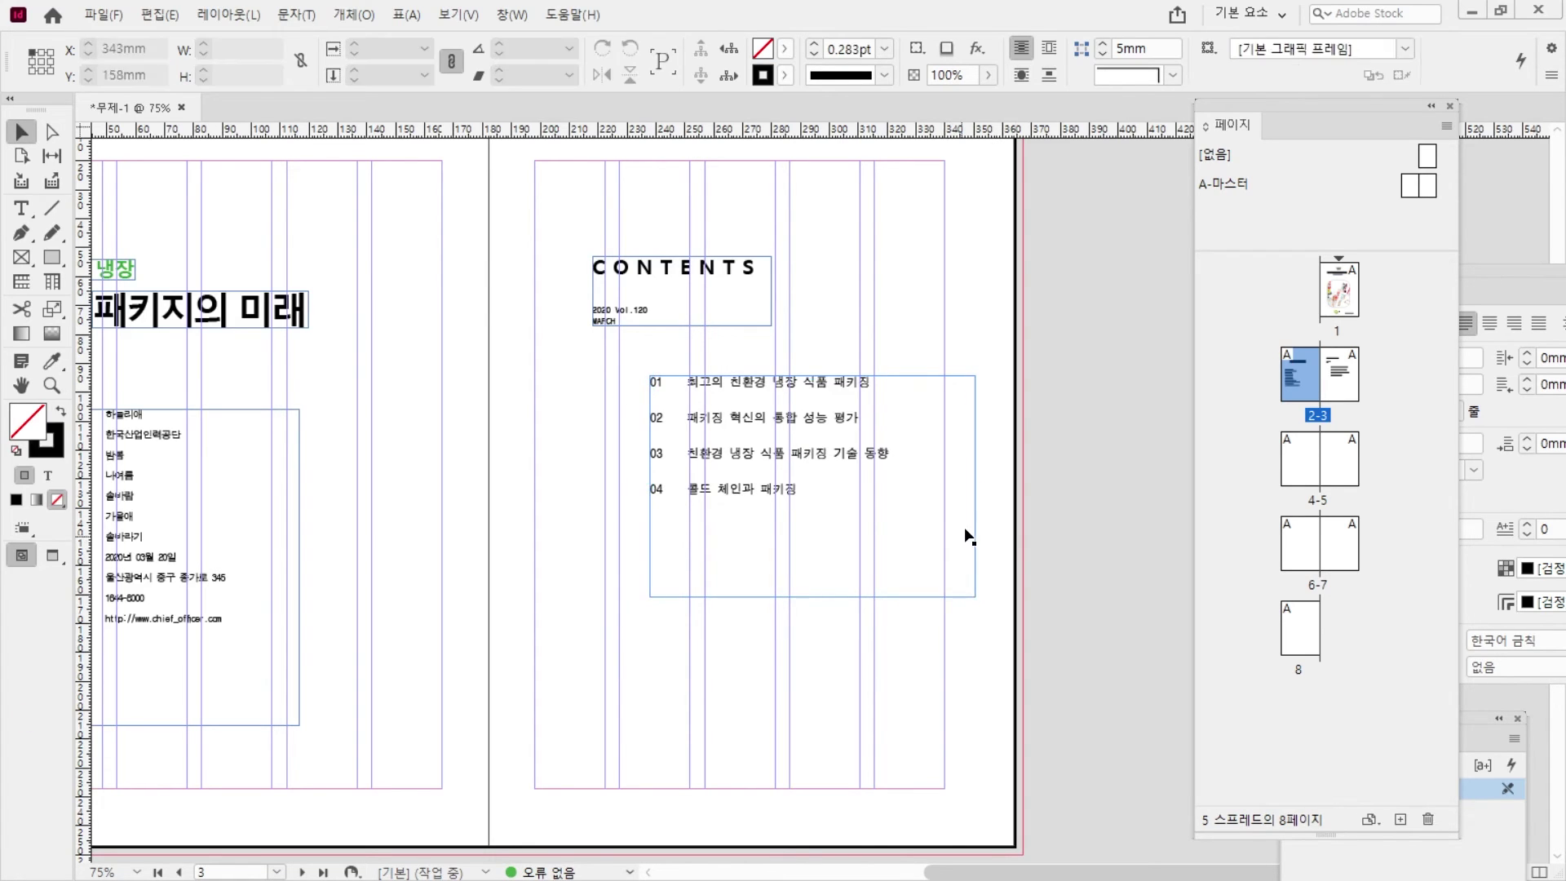
{"action": "left_click_drag", "start_coordinate": [975, 596], "coordinate": [944, 590]}
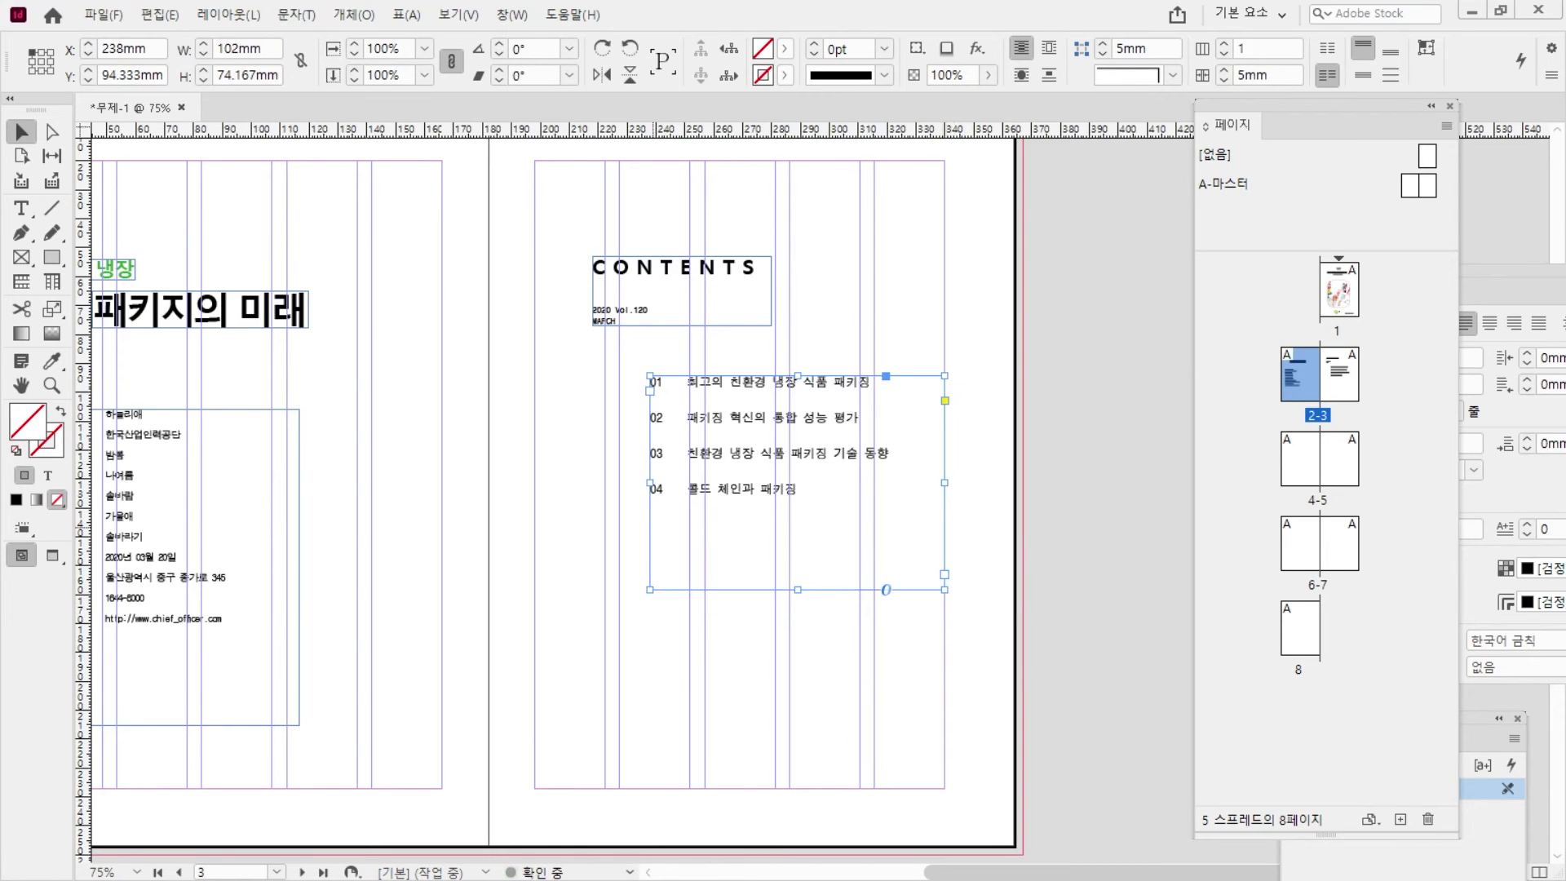
- Set the contents list frame's Y position to 100 mm and fit its height to the text
{"action": "double_click", "coordinate": [134, 75]}
{"action": "type", "text": "100"}
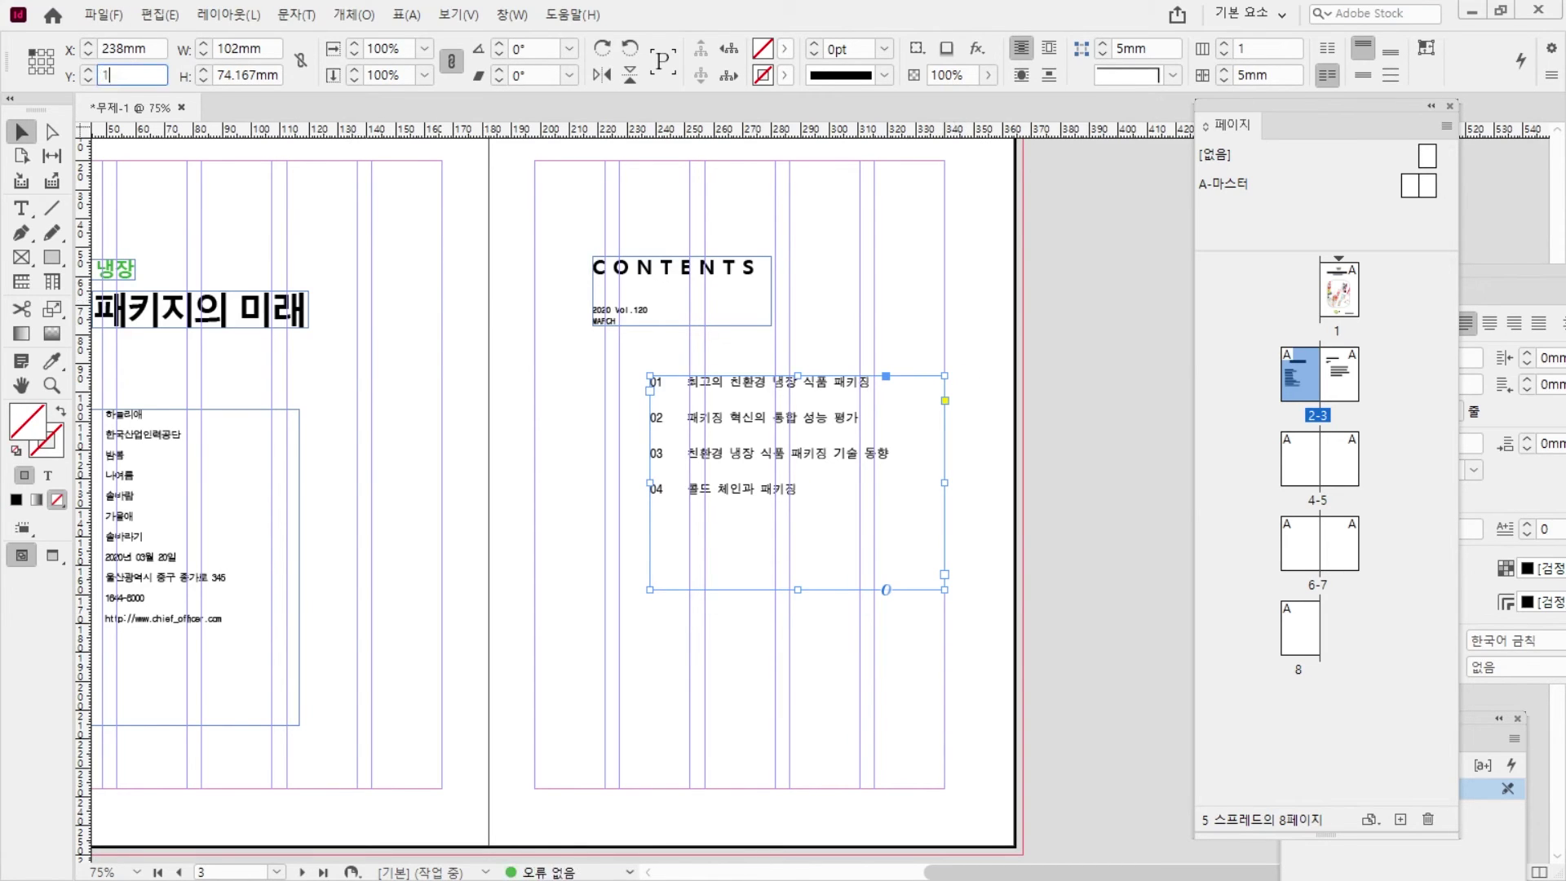
{"action": "key", "text": "Return"}
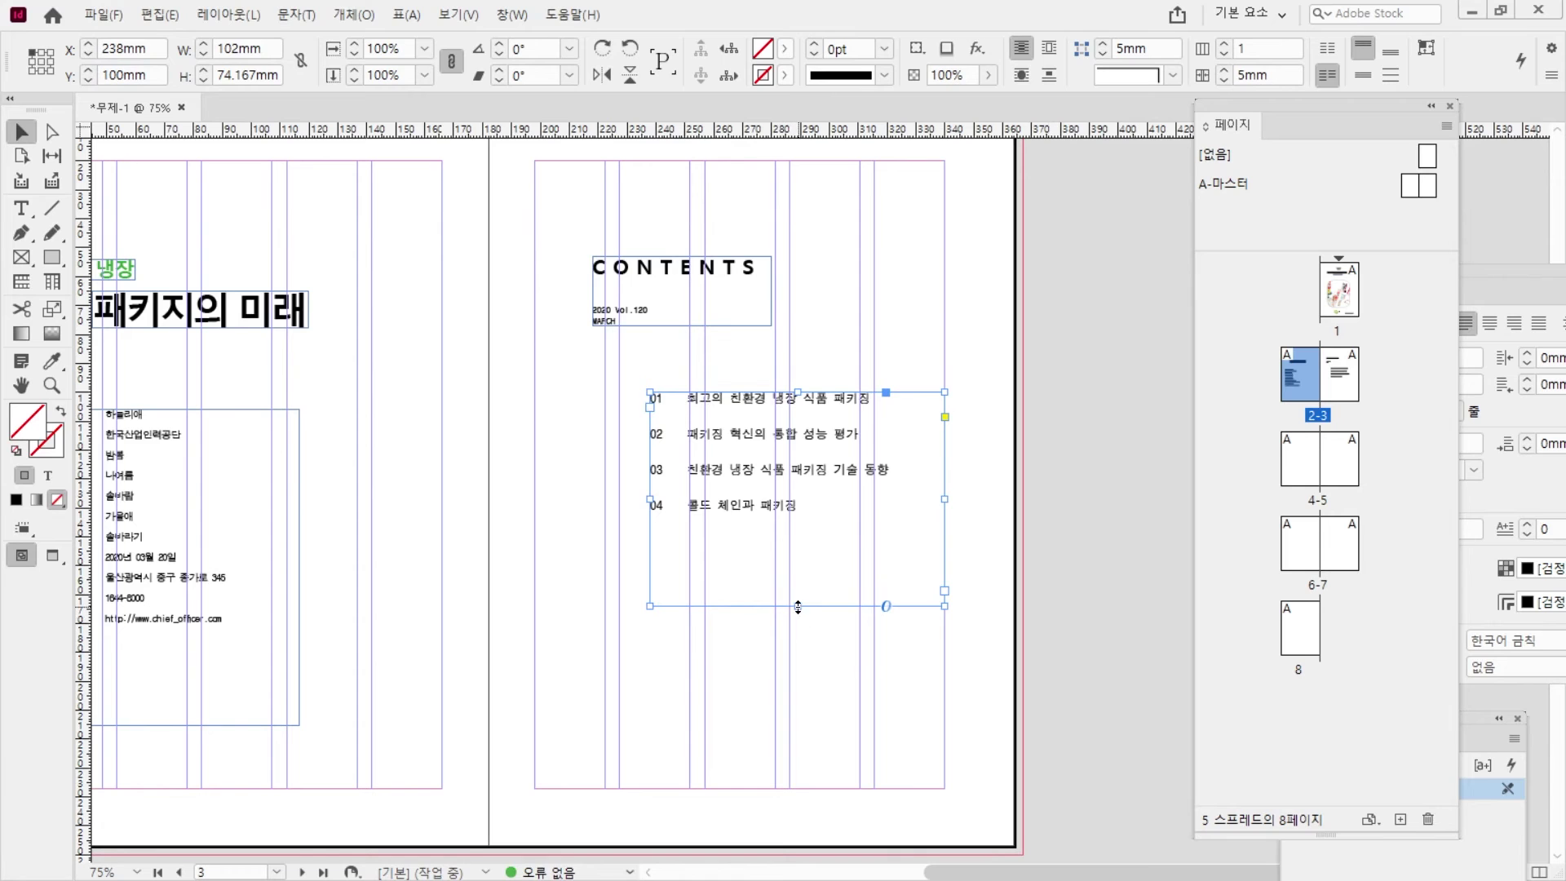
{"action": "double_click", "coordinate": [798, 606]}
{"action": "left_click", "coordinate": [779, 665]}
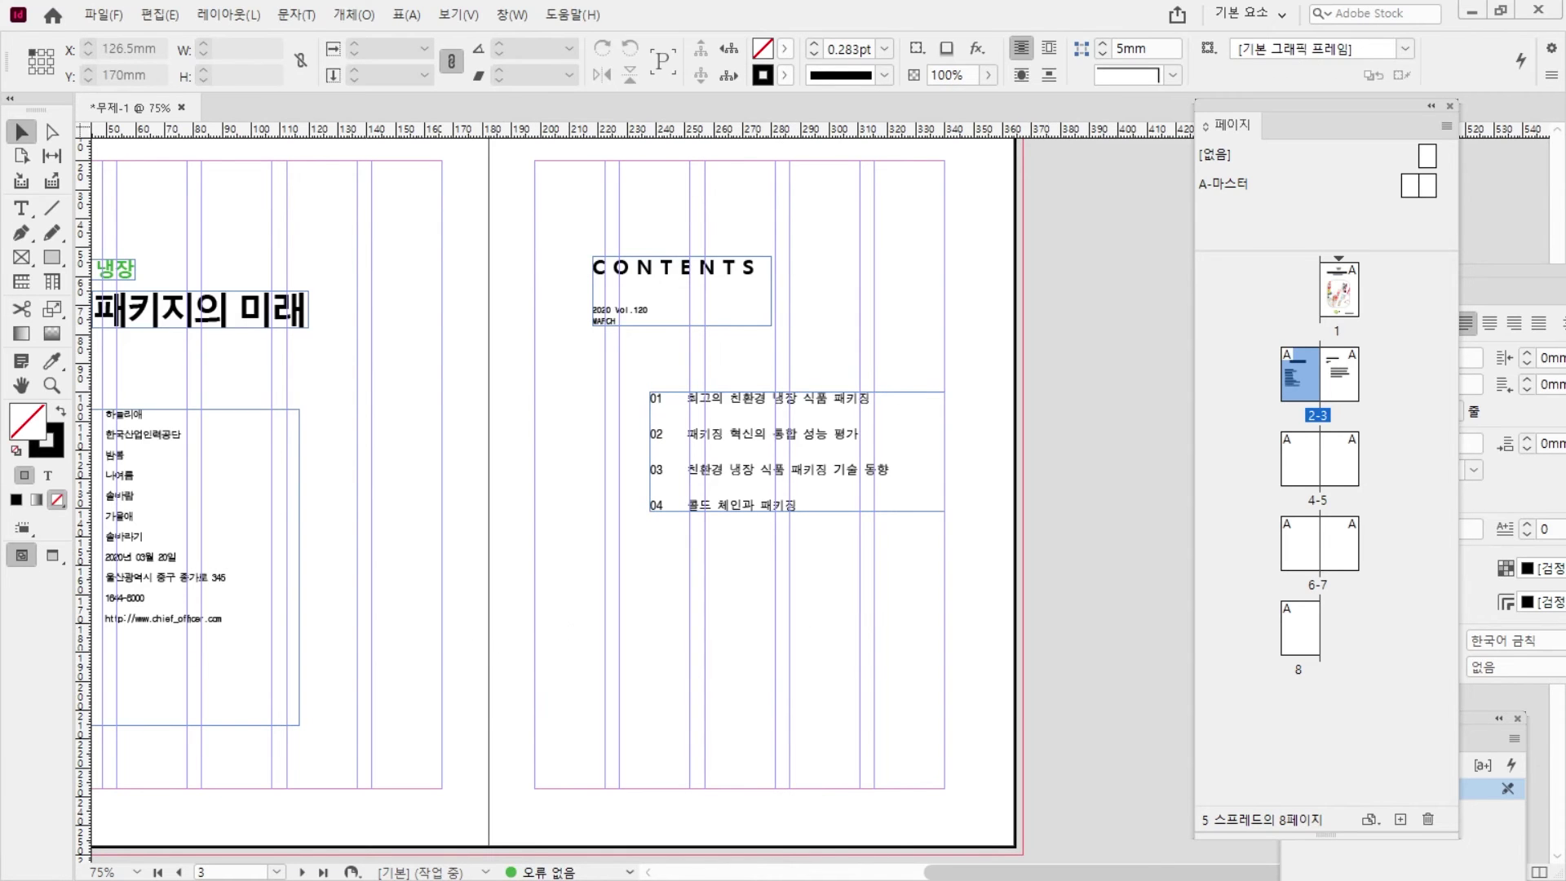
- Switch to Acrobat Reader to check the size and placement instructions for photo 03 on page 3, and return to InDesign
{"action": "key", "text": "alt+Tab"}
{"action": "scroll", "coordinate": [1075, 620], "scroll_direction": "down", "scroll_amount": 3}
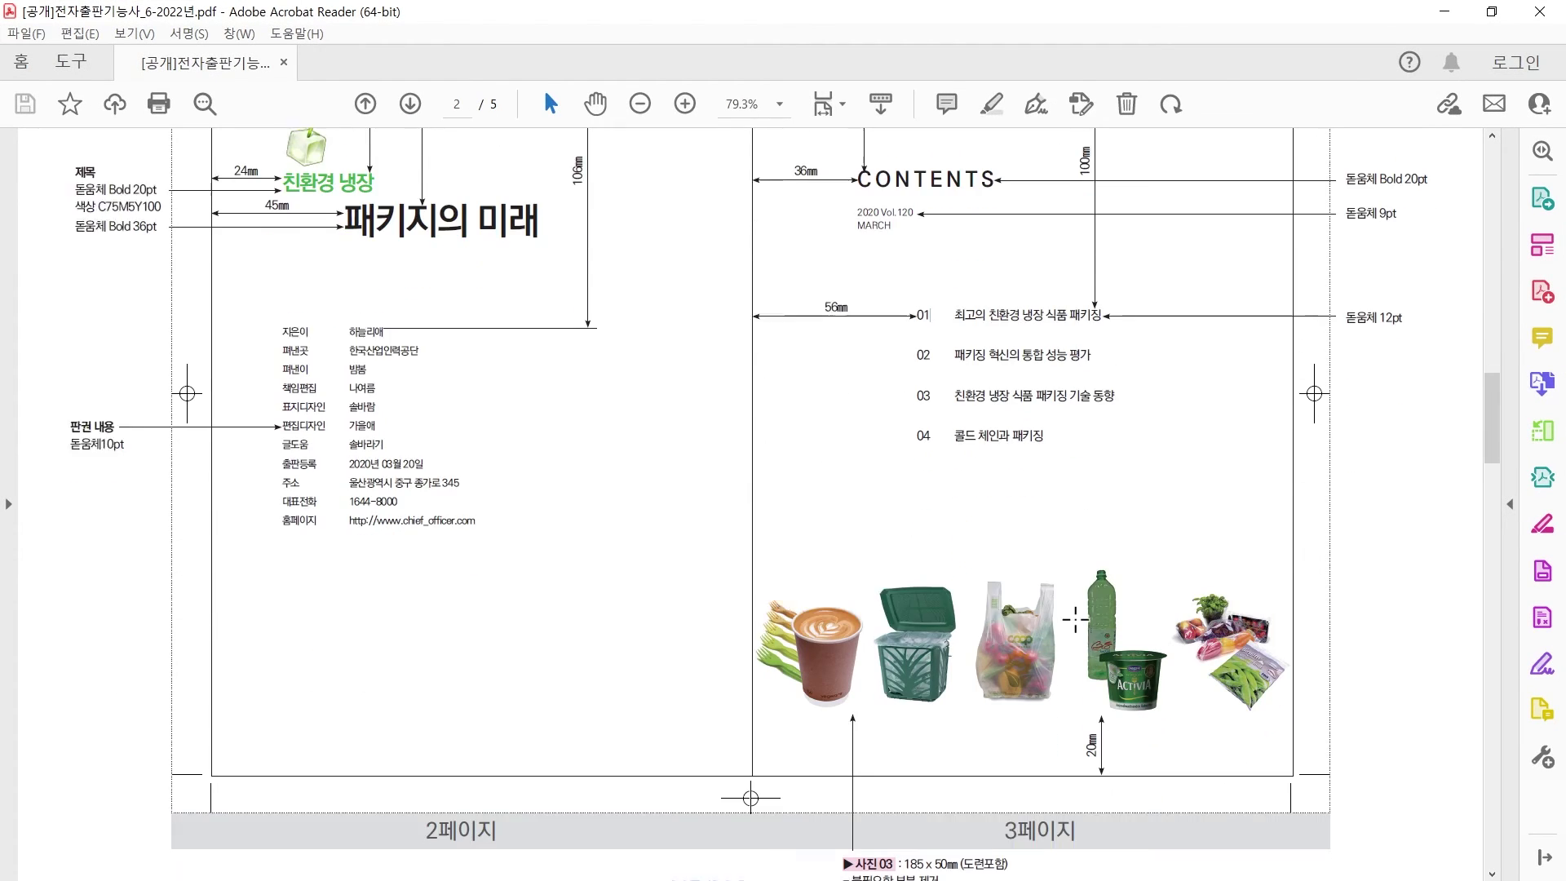
{"action": "scroll", "coordinate": [898, 870], "scroll_direction": "down", "scroll_amount": 1}
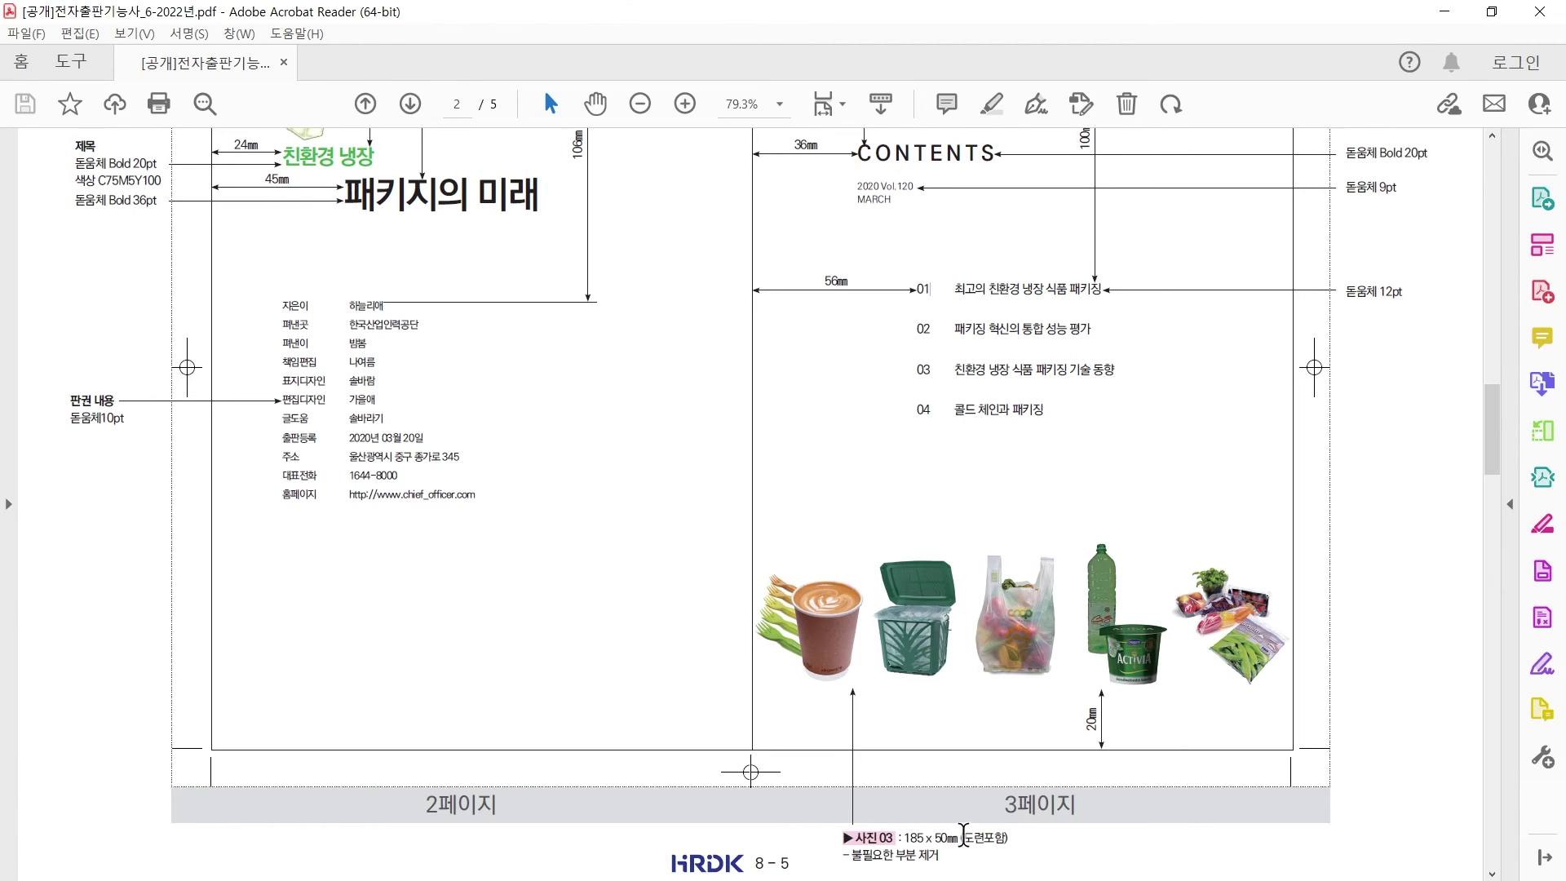
{"action": "key", "text": "alt+Tab"}
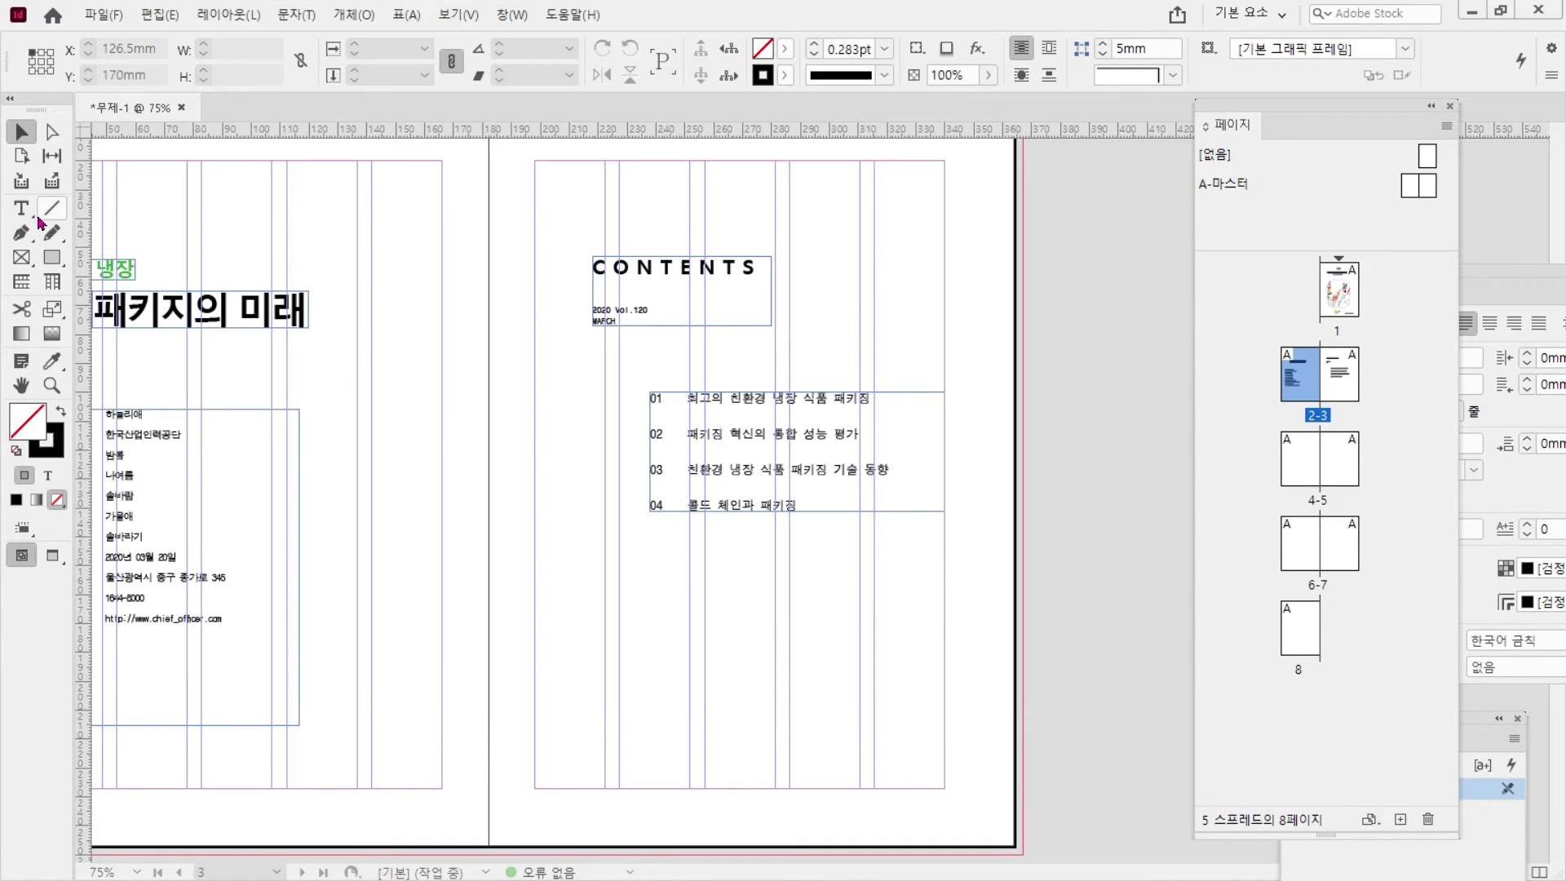
- Create a rectangular graphic frame 185 mm wide and 50 mm high below the contents list on page 3
{"action": "left_click", "coordinate": [22, 257]}
{"action": "left_click", "coordinate": [538, 624]}
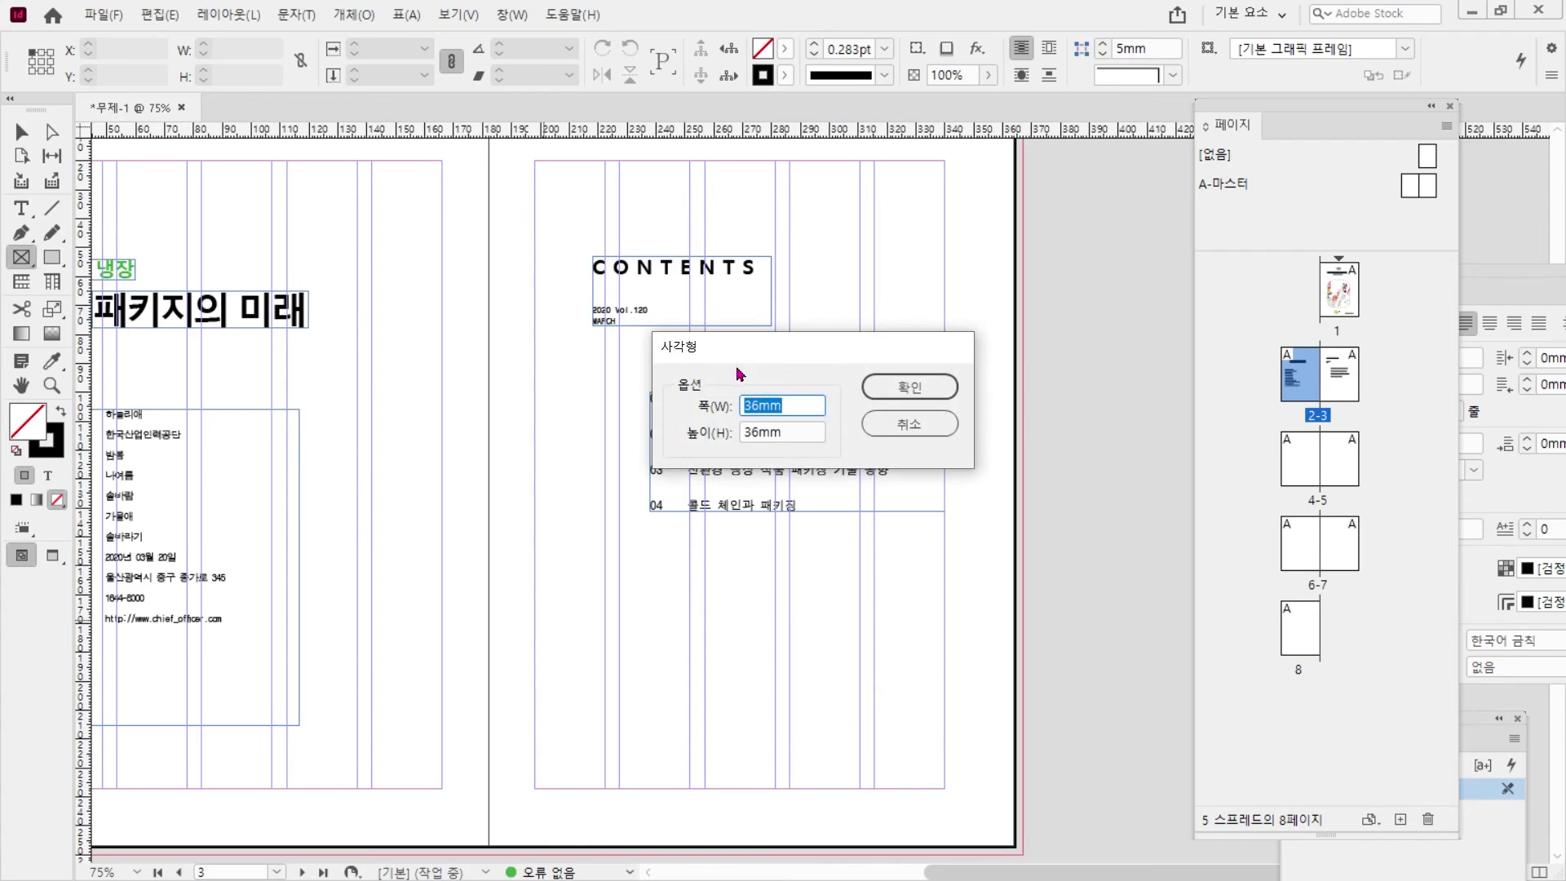
{"action": "type", "text": "185"}
{"action": "key", "text": "Tab"}
{"action": "type", "text": "50"}
{"action": "key", "text": "Return"}
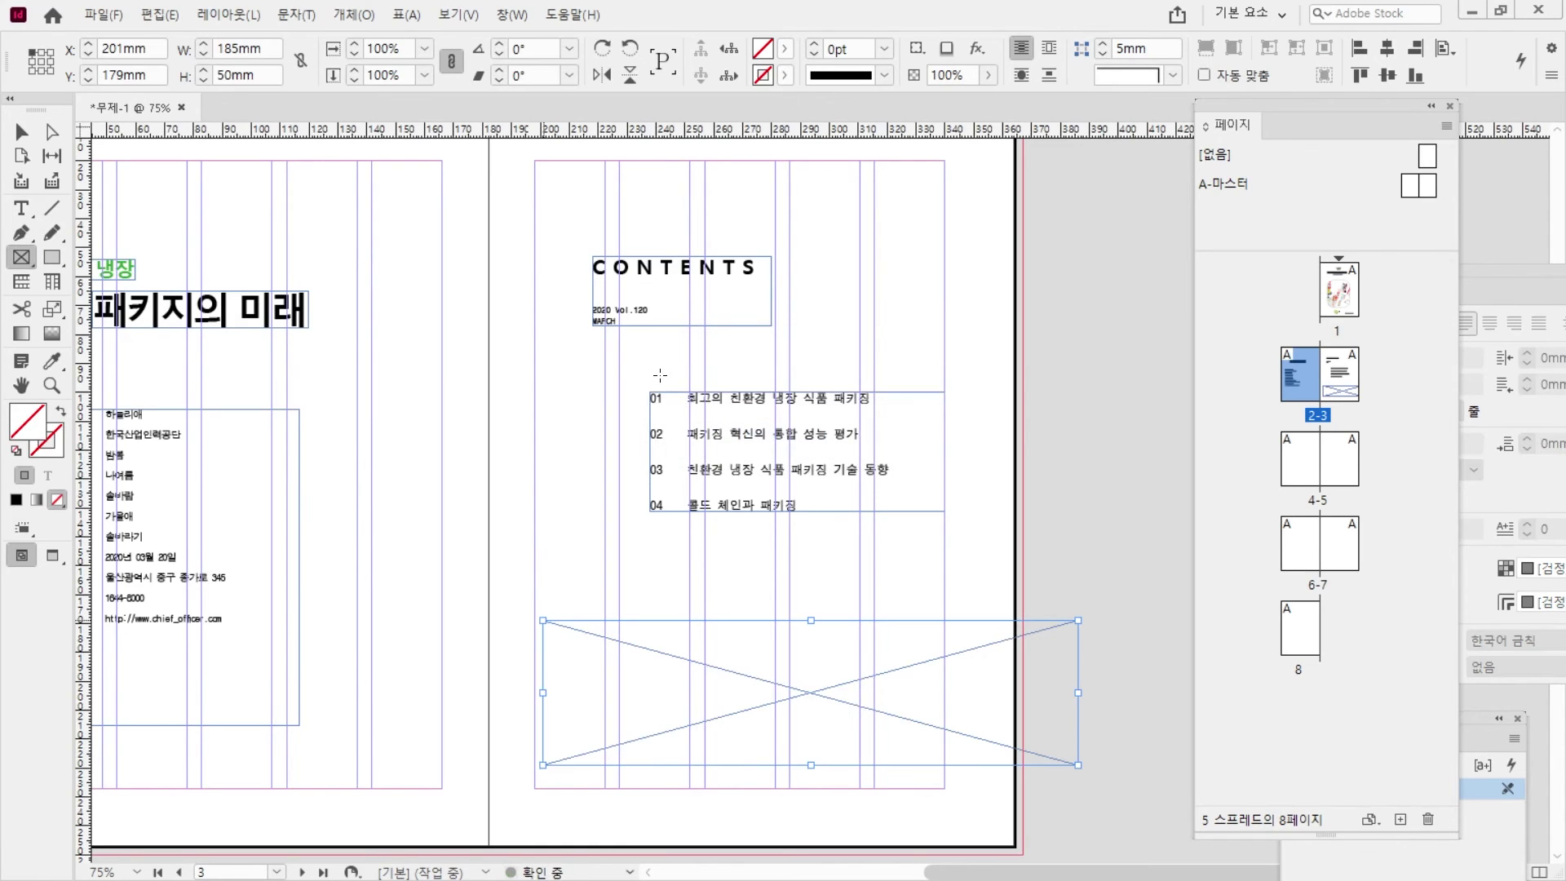
- Move the page 3 photo frame down to the bottom margin and set its X position to 182 mm
{"action": "key", "text": "v"}
{"action": "left_click_drag", "start_coordinate": [667, 736], "coordinate": [614, 772]}
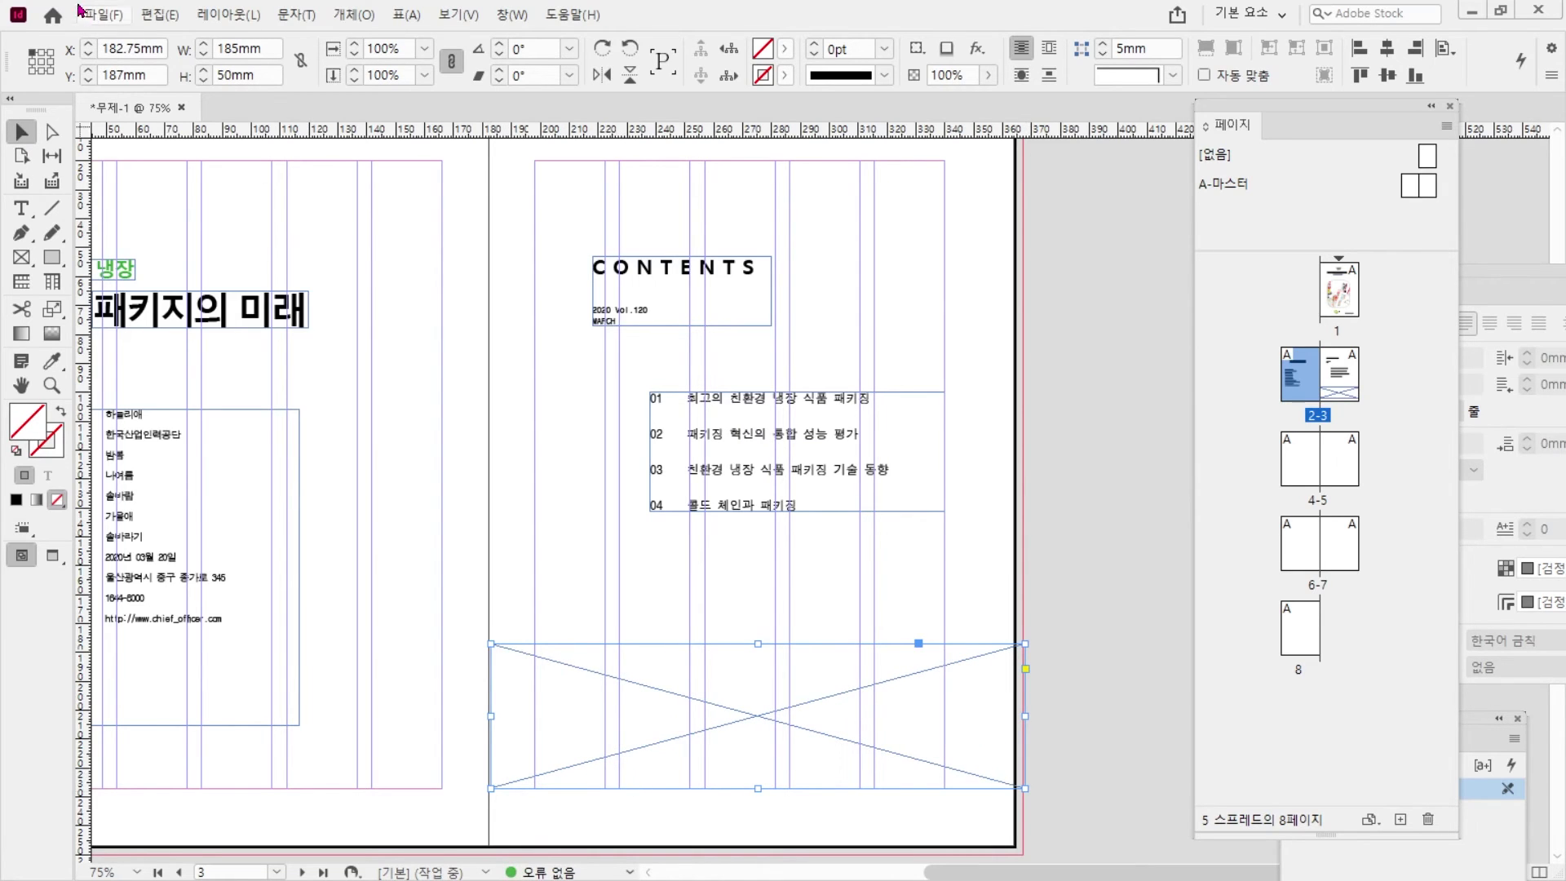
{"action": "triple_click", "coordinate": [156, 48]}
{"action": "type", "text": "182"}
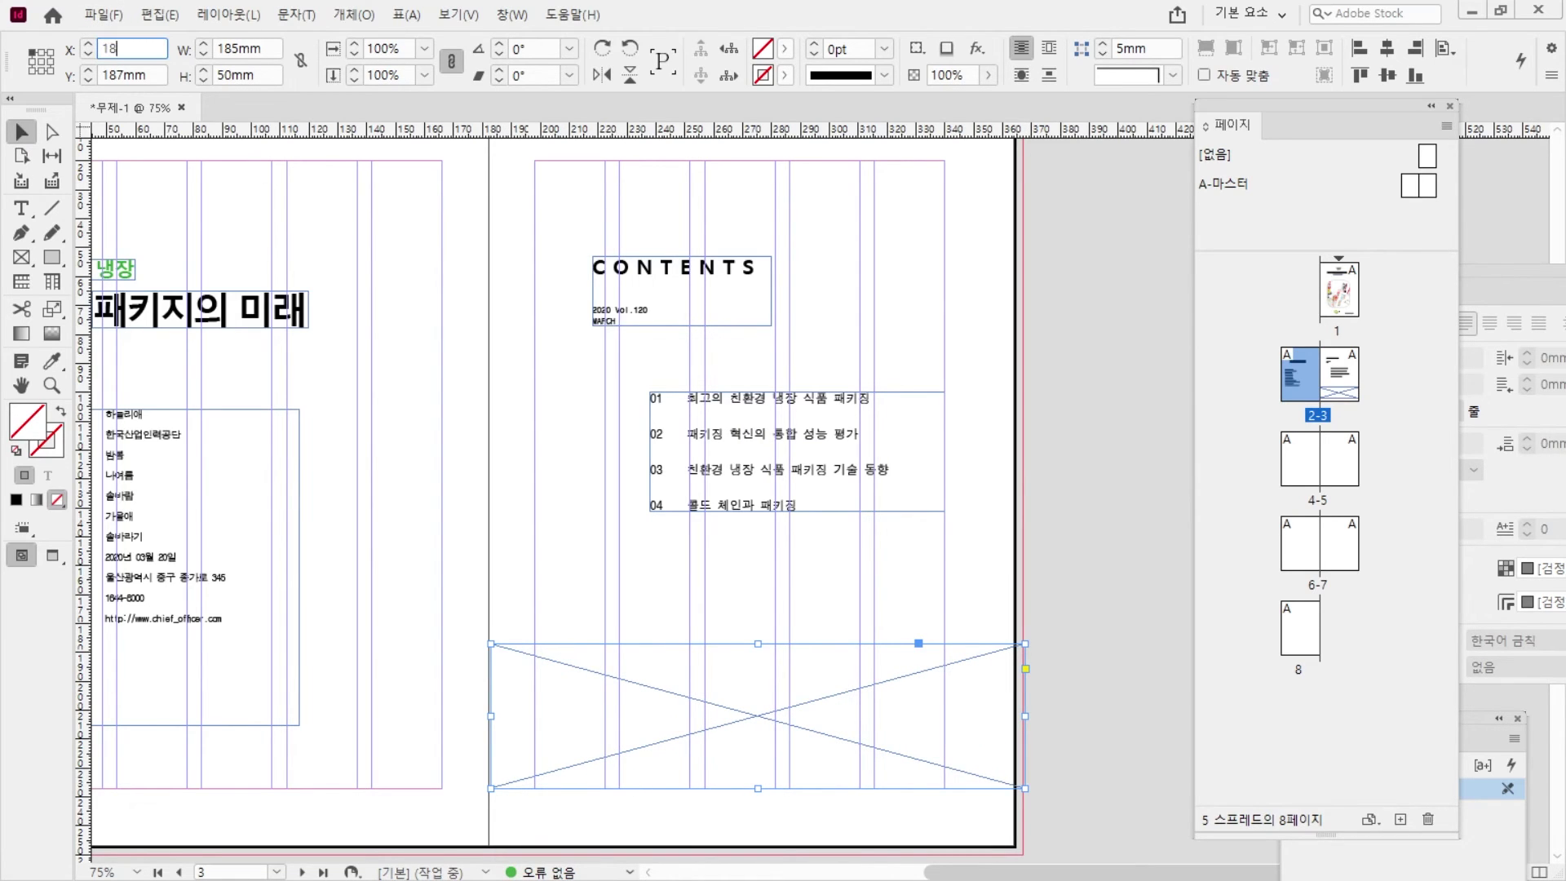
{"action": "key", "text": "Return"}
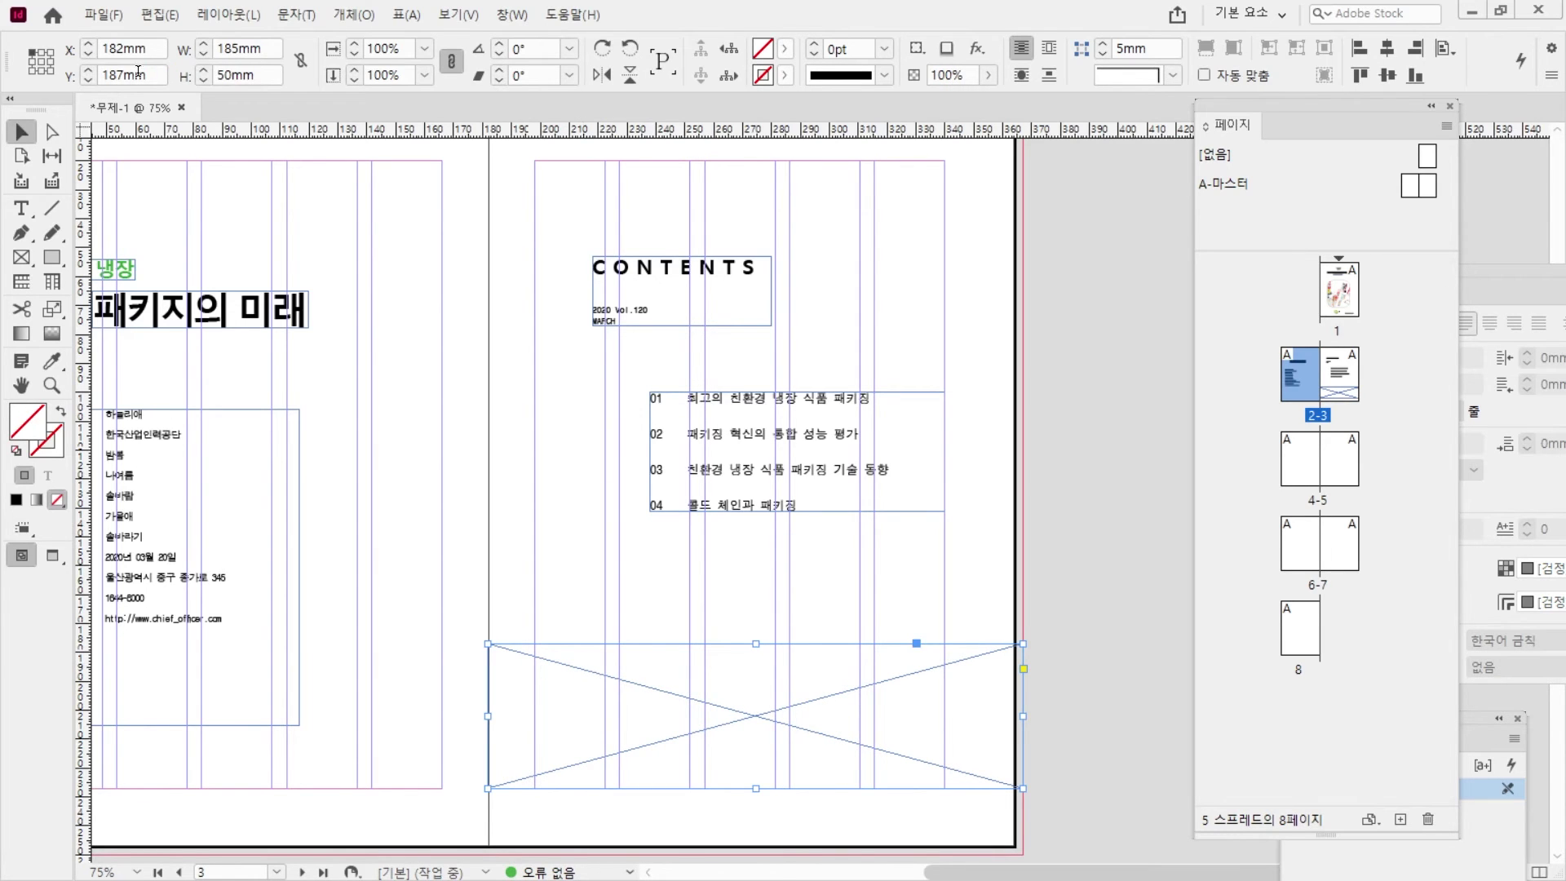
- Place the image 사진03.jpg into the selected photo frame on page 3
{"action": "left_click", "coordinate": [103, 15]}
{"action": "left_click", "coordinate": [195, 276]}
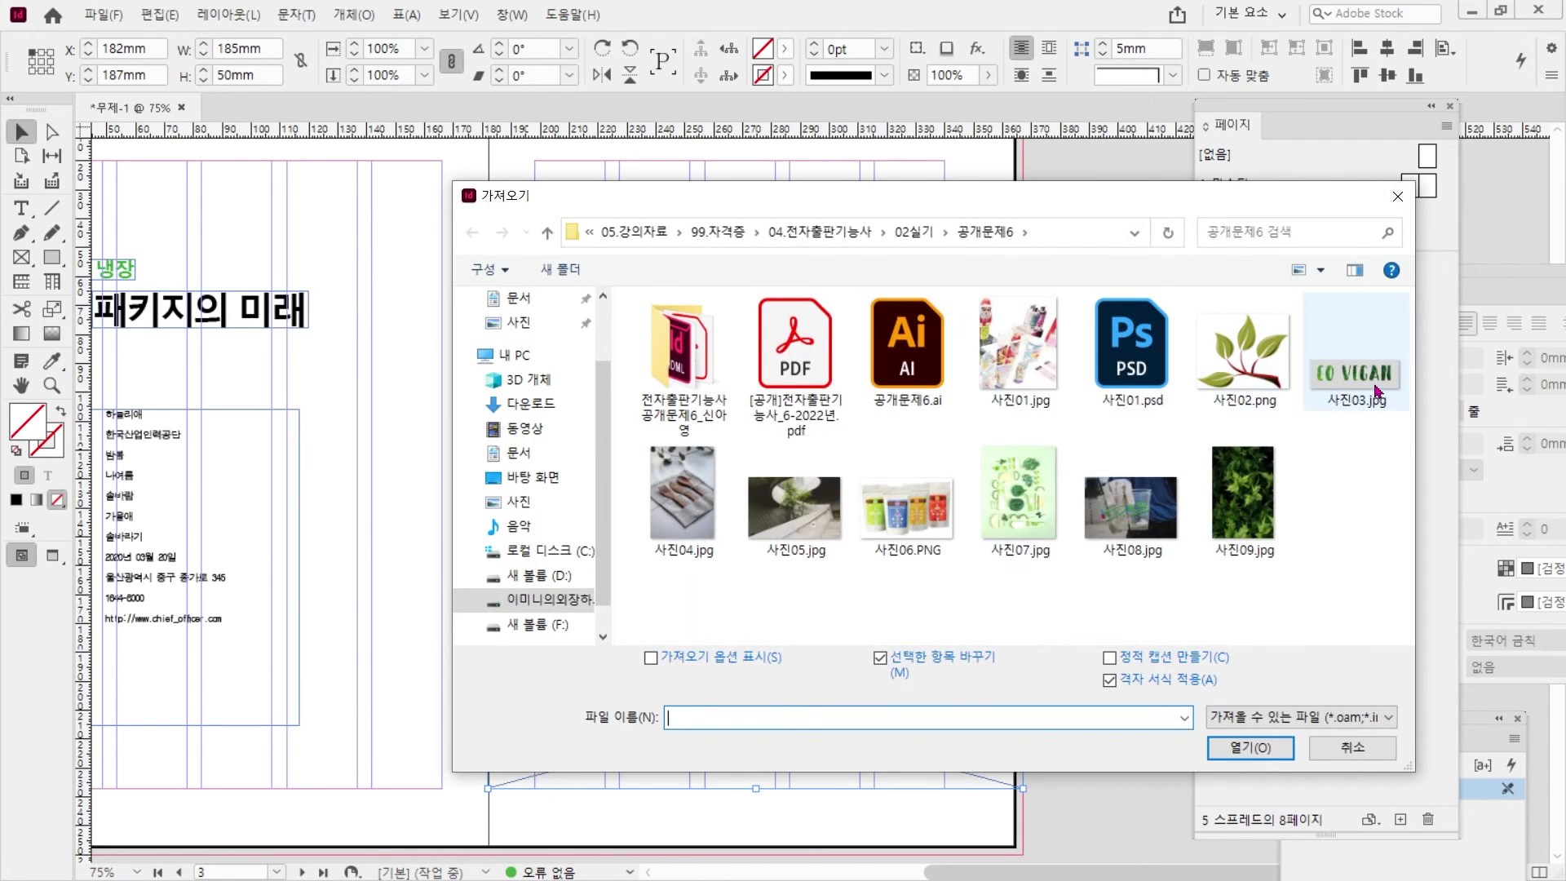
{"action": "left_click", "coordinate": [1370, 391]}
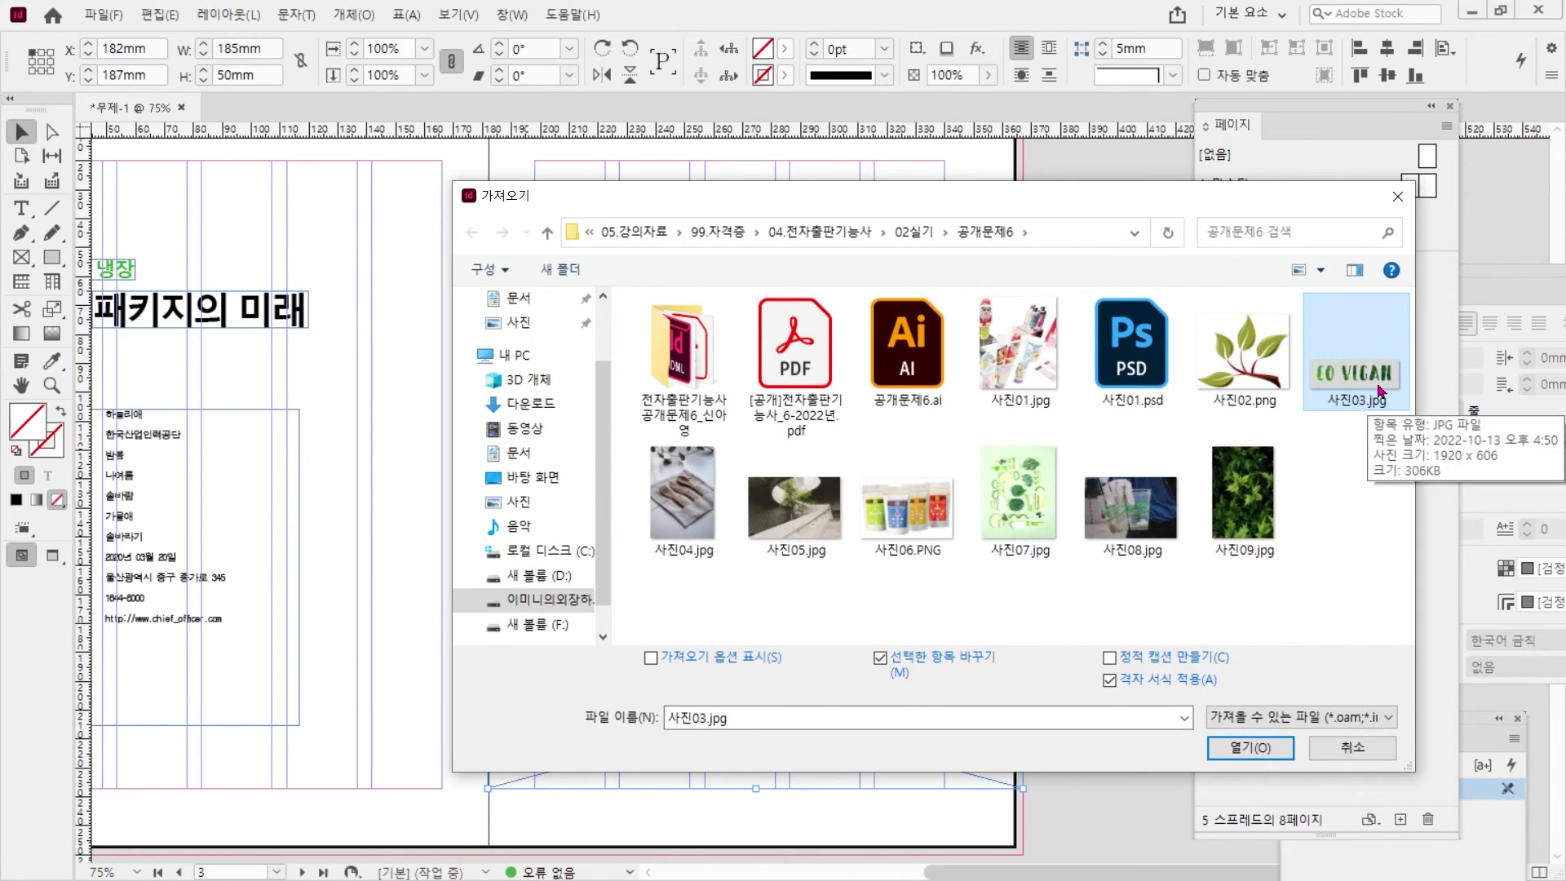
{"action": "double_click", "coordinate": [1381, 373]}
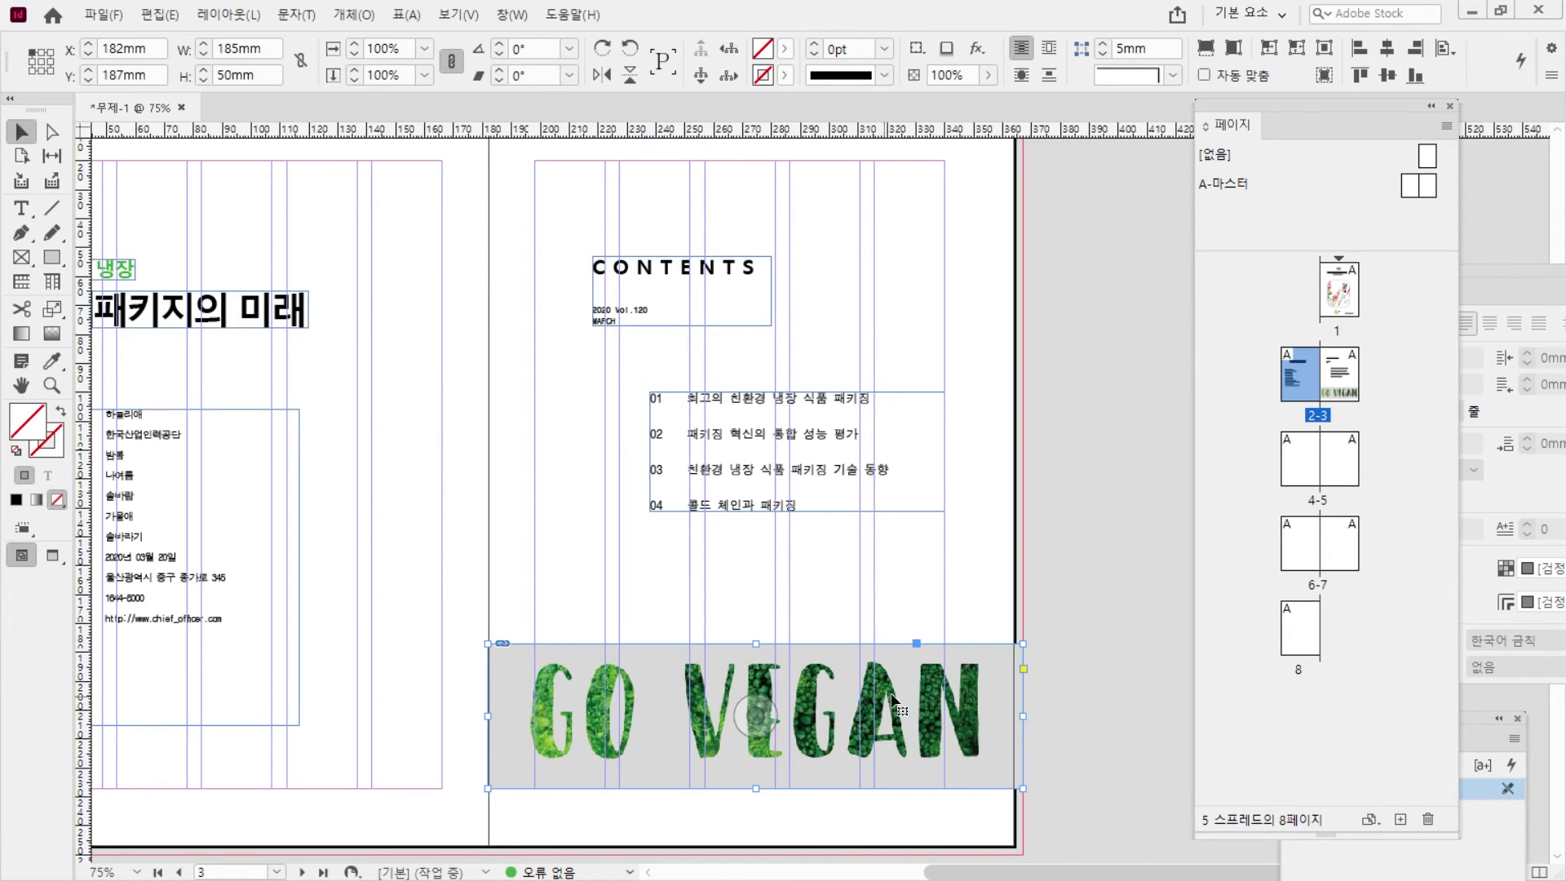
- Apply a Detect Edges clipping path to the GO VEGAN image with threshold 58 and inside edges included
{"action": "left_click", "coordinate": [747, 715]}
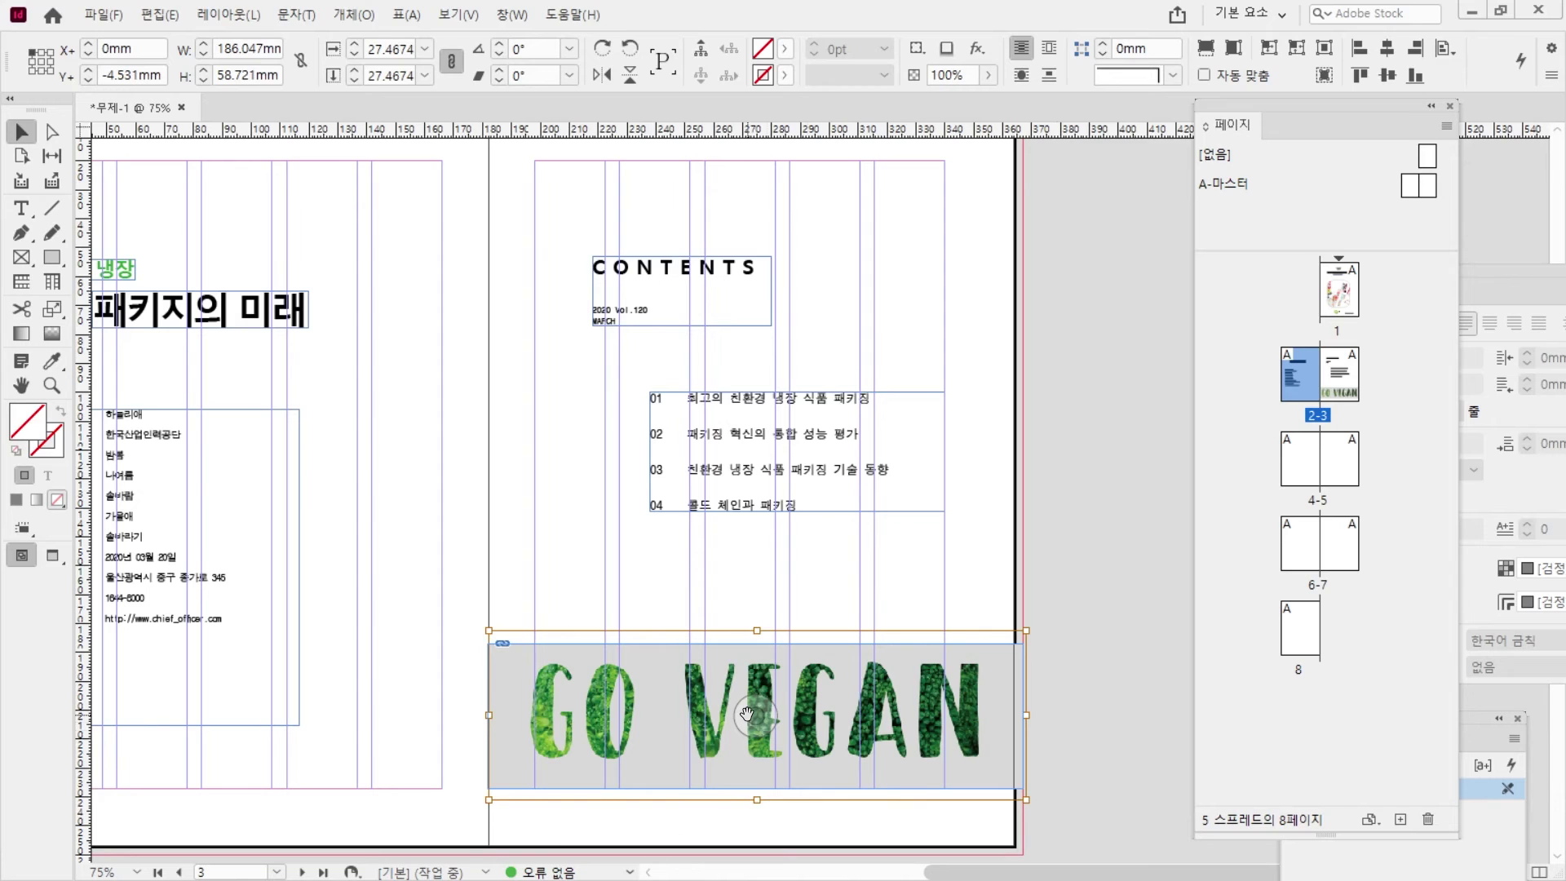
{"action": "left_click", "coordinate": [353, 15]}
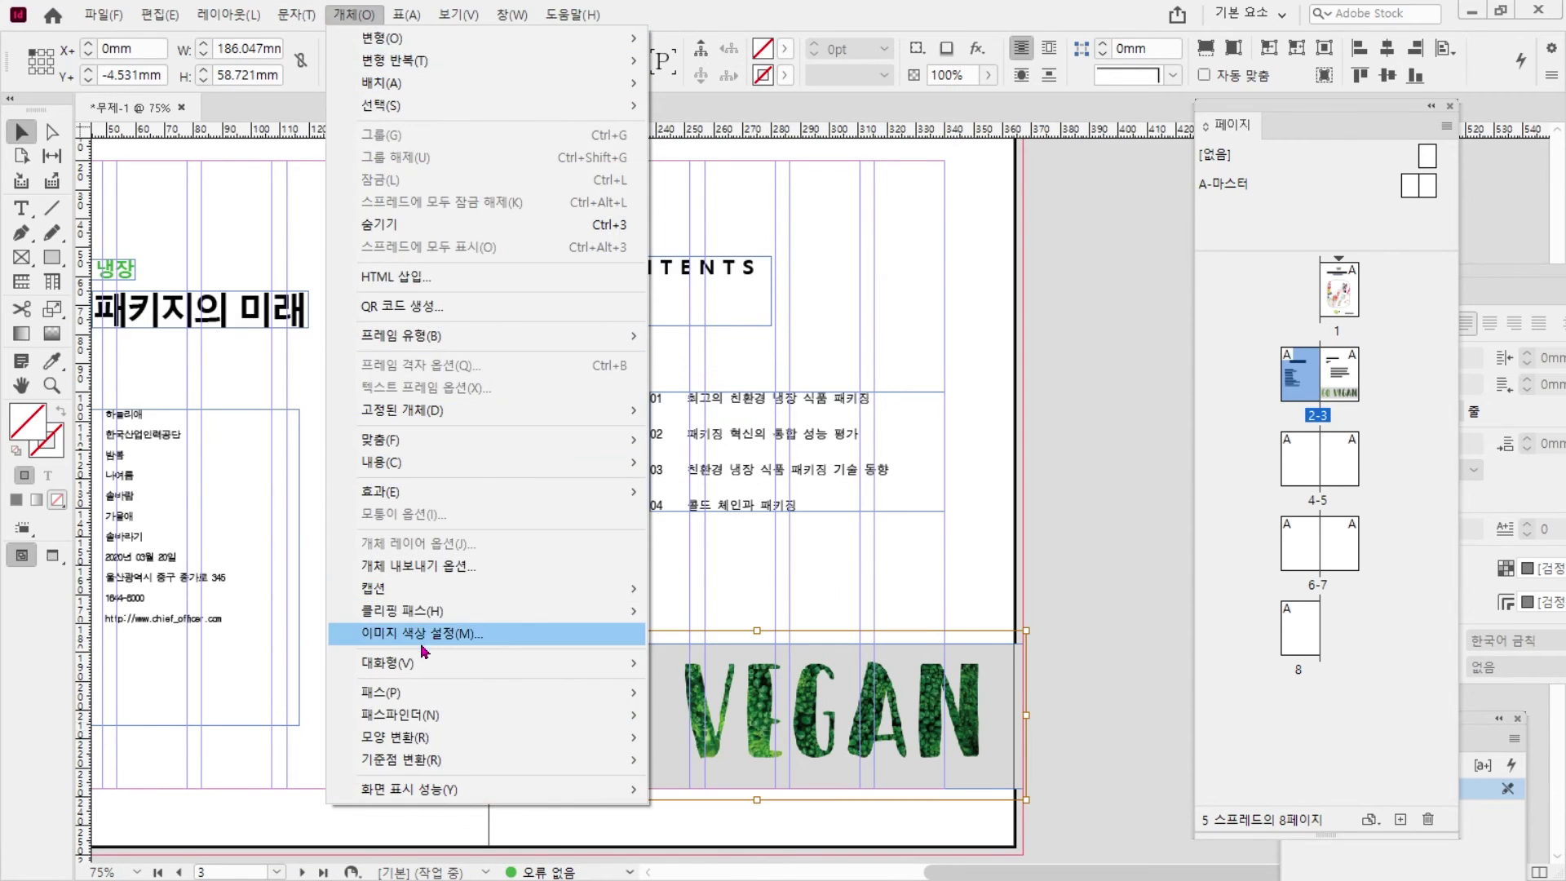
{"action": "mouse_move", "coordinate": [446, 619]}
{"action": "left_click", "coordinate": [662, 613]}
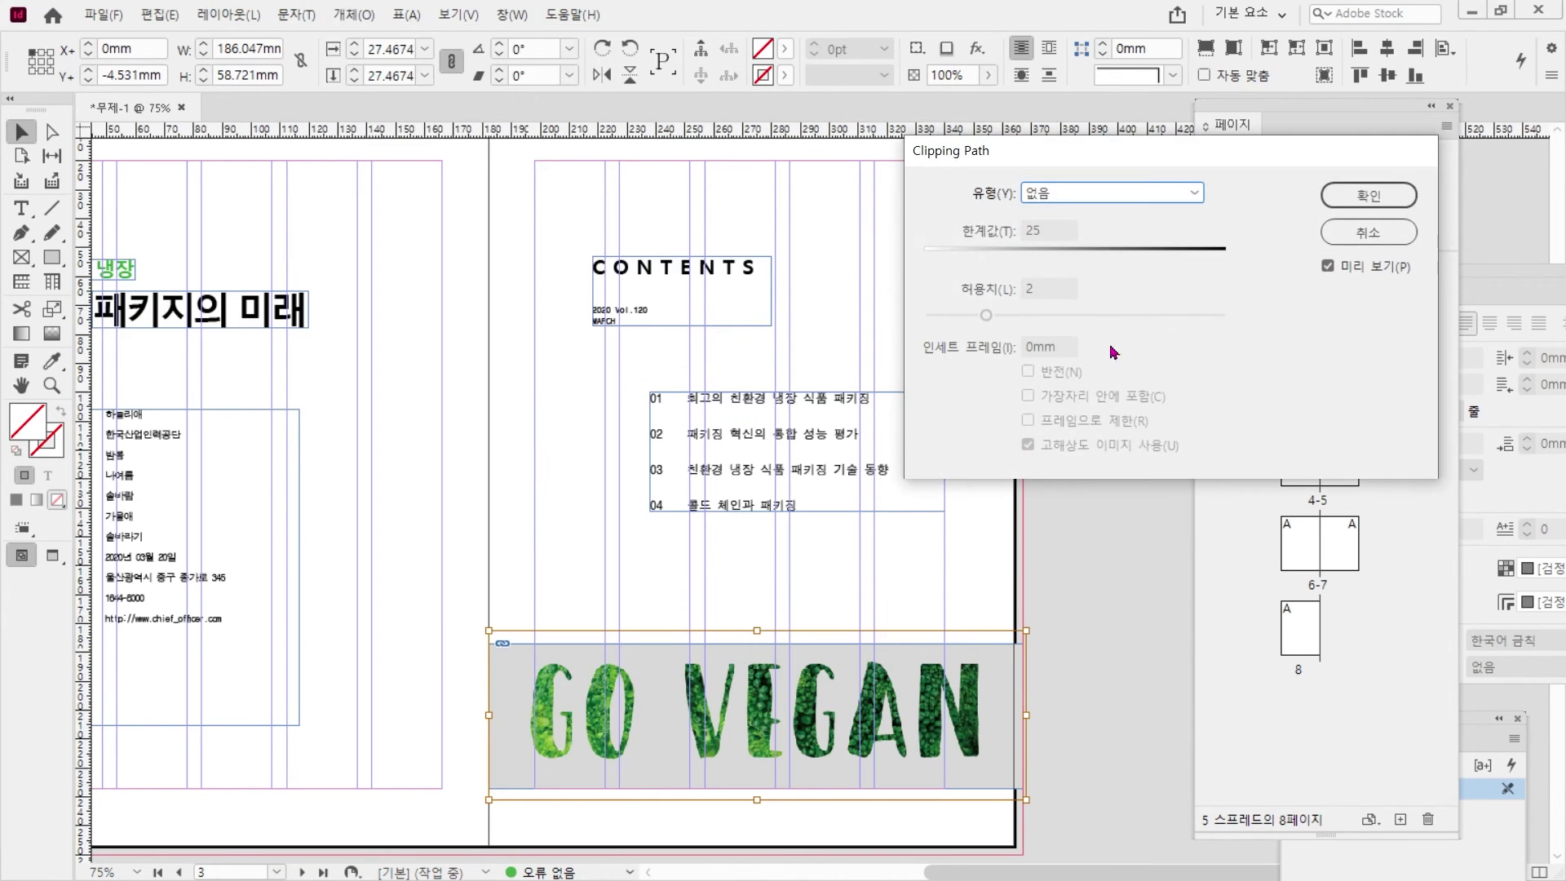
{"action": "left_click", "coordinate": [1142, 194]}
{"action": "left_click", "coordinate": [1088, 236]}
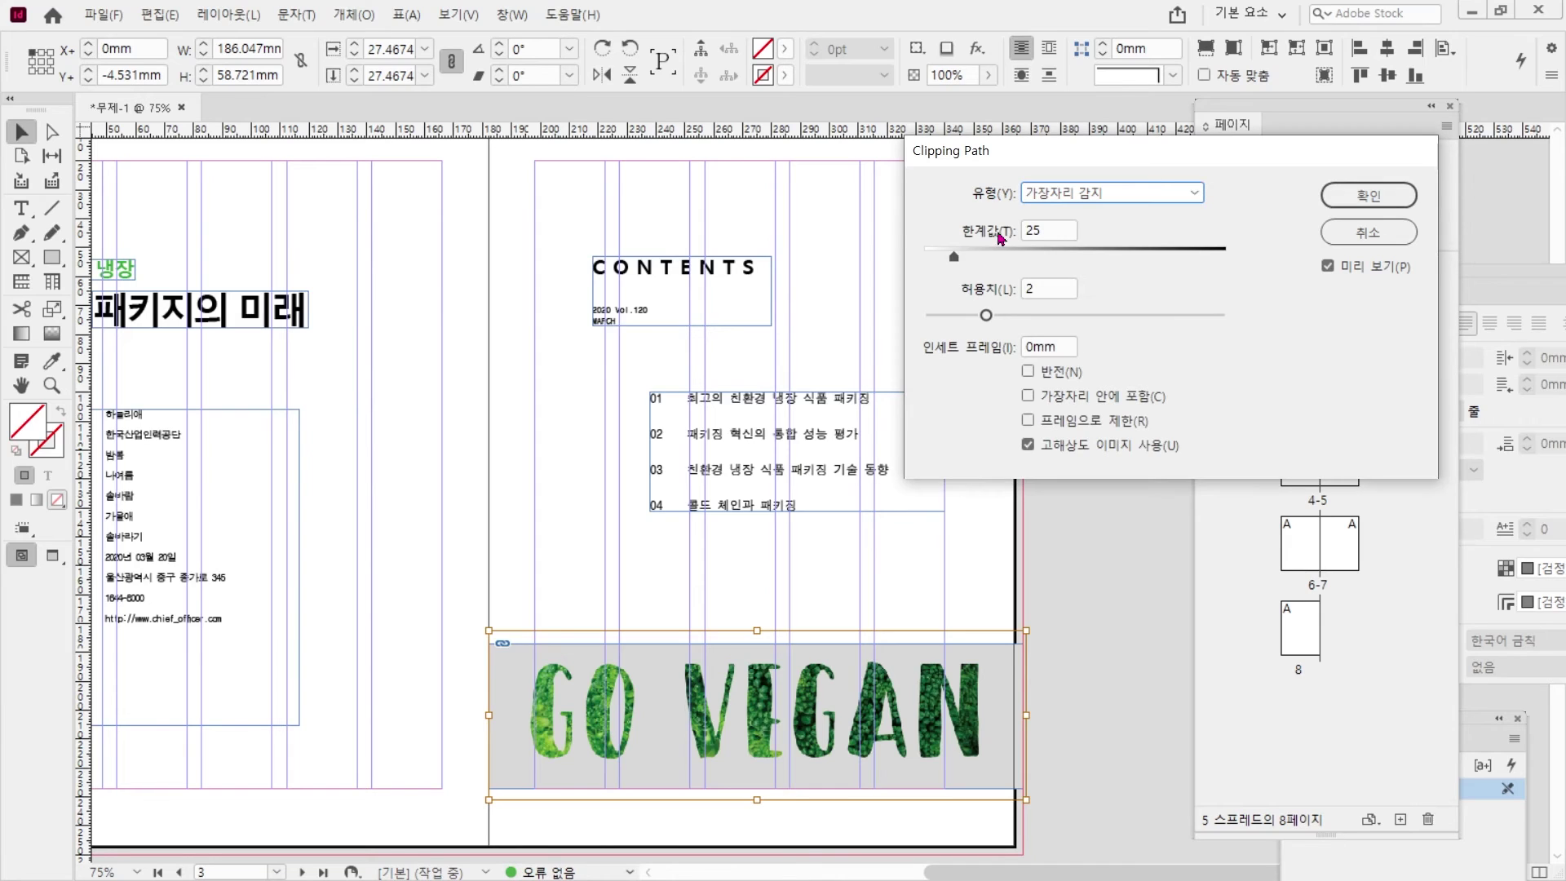
{"action": "left_click_drag", "start_coordinate": [956, 257], "coordinate": [995, 263]}
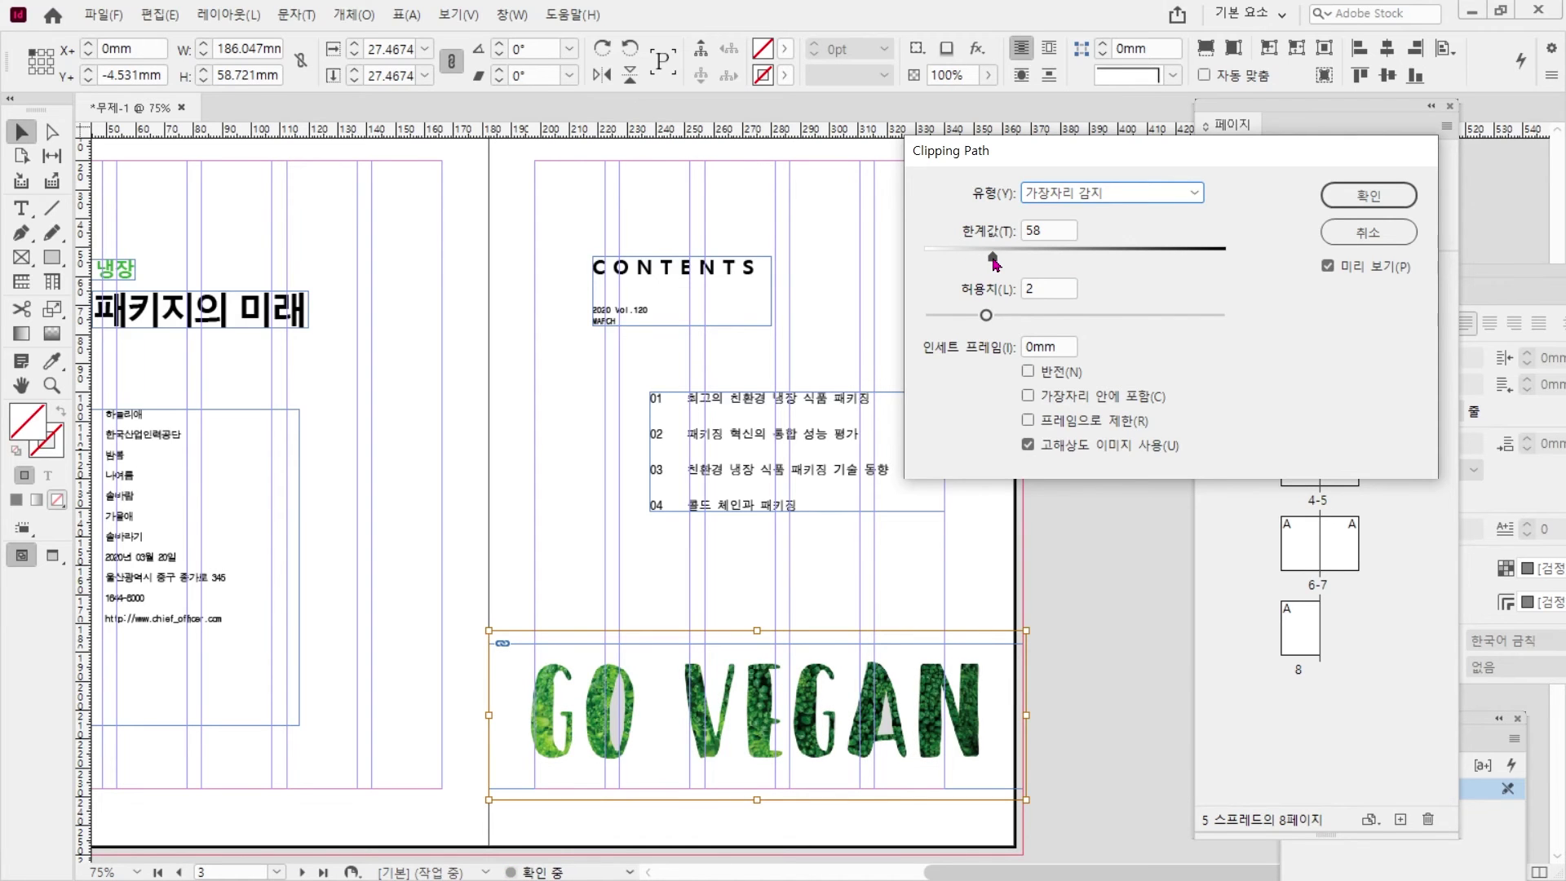
{"action": "left_click_drag", "start_coordinate": [1032, 164], "coordinate": [628, 228]}
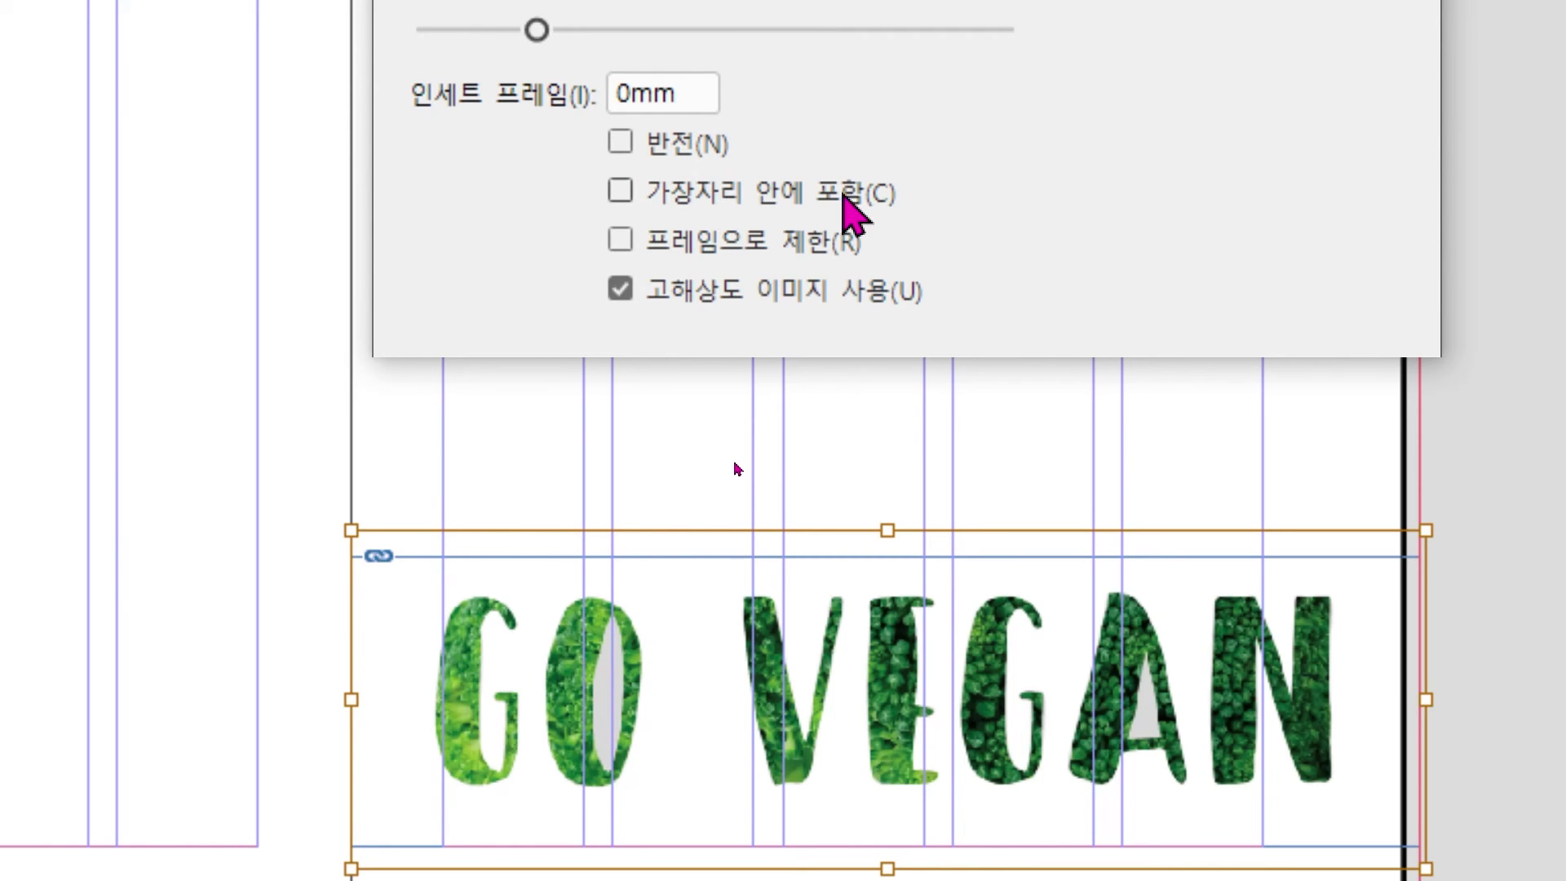
{"action": "left_click", "coordinate": [844, 196]}
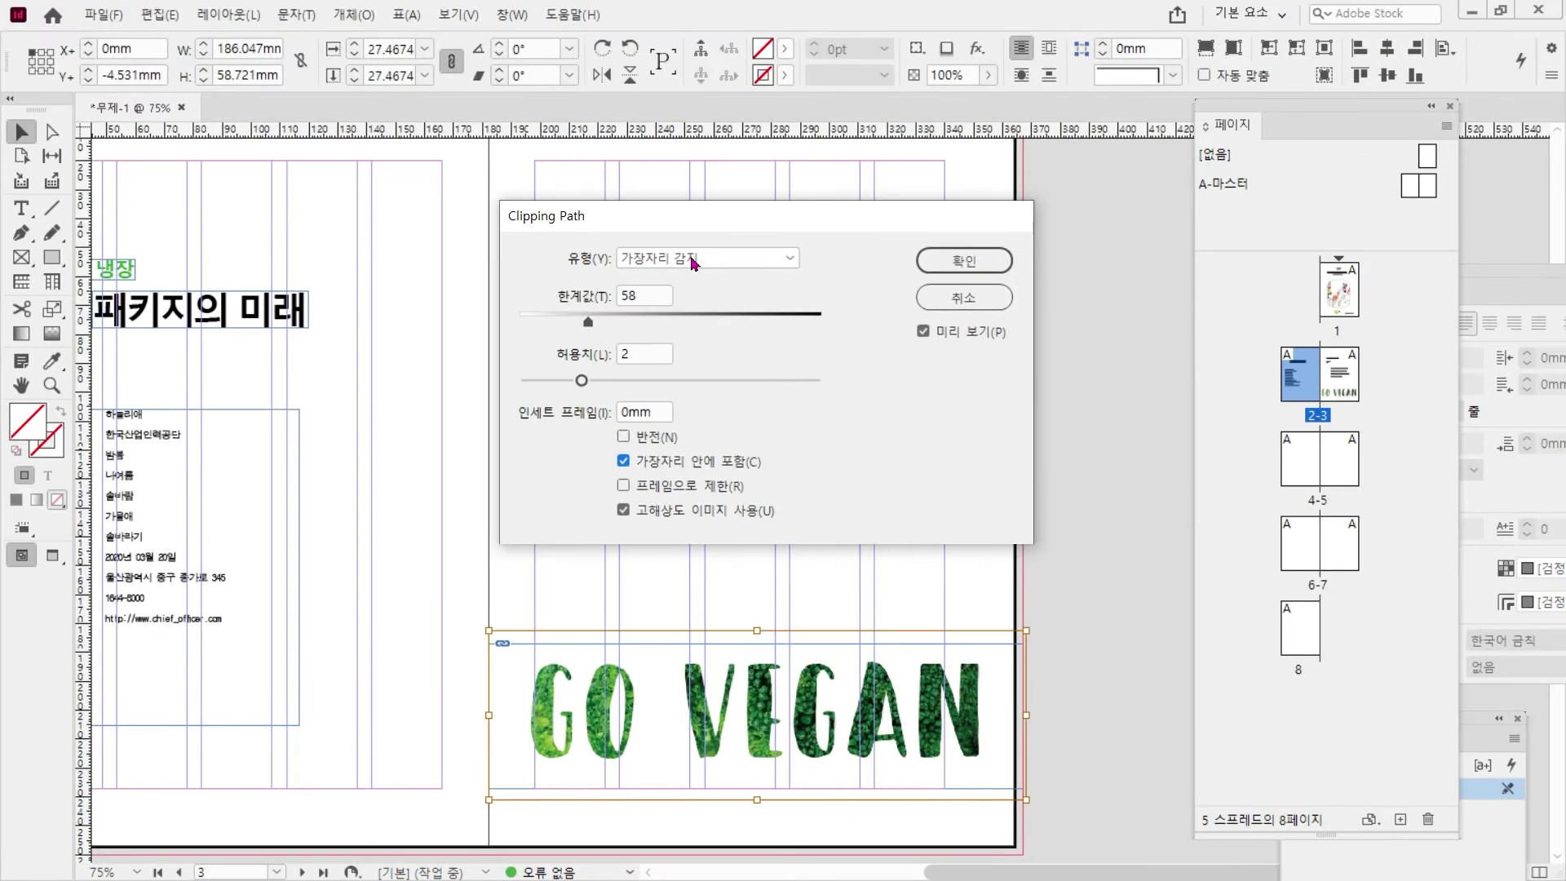
{"action": "left_click", "coordinate": [935, 267]}
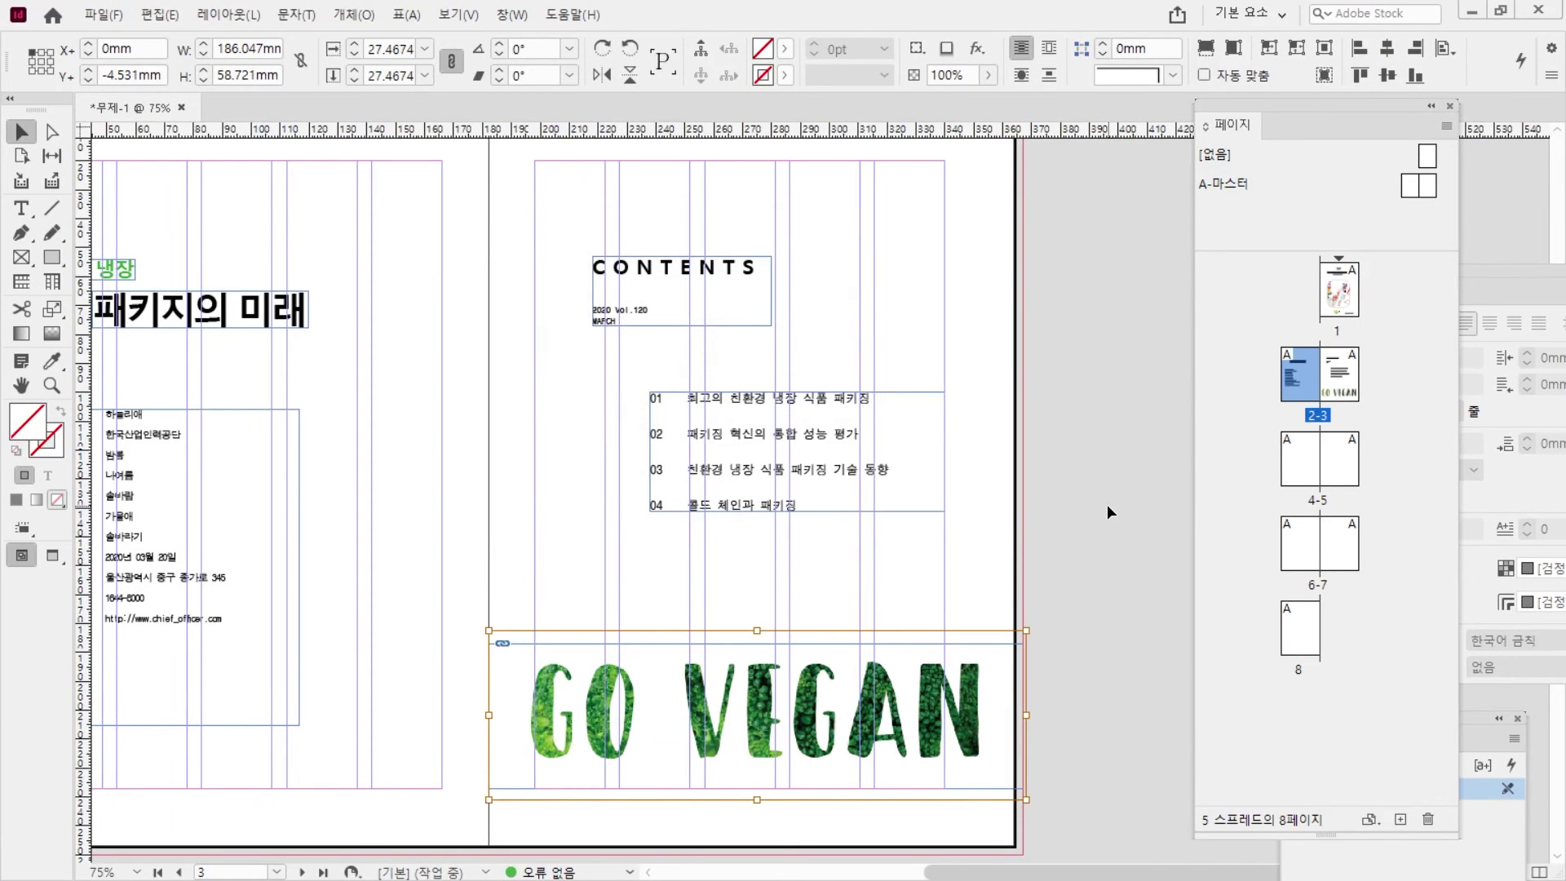
{"action": "left_click", "coordinate": [1106, 571]}
{"action": "left_click", "coordinate": [867, 714]}
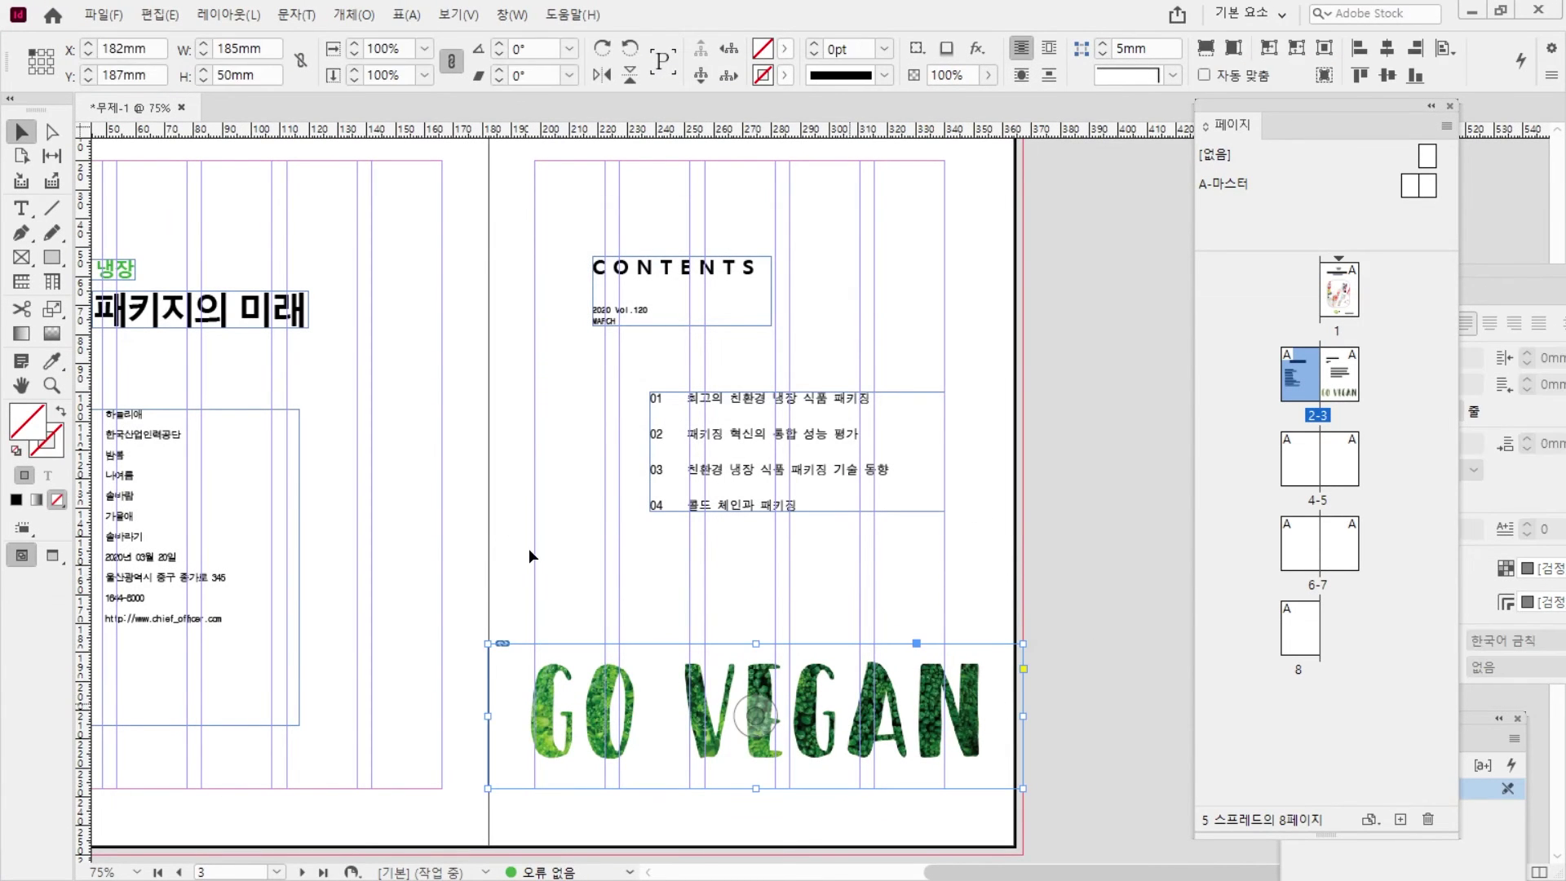
{"action": "key", "text": "a"}
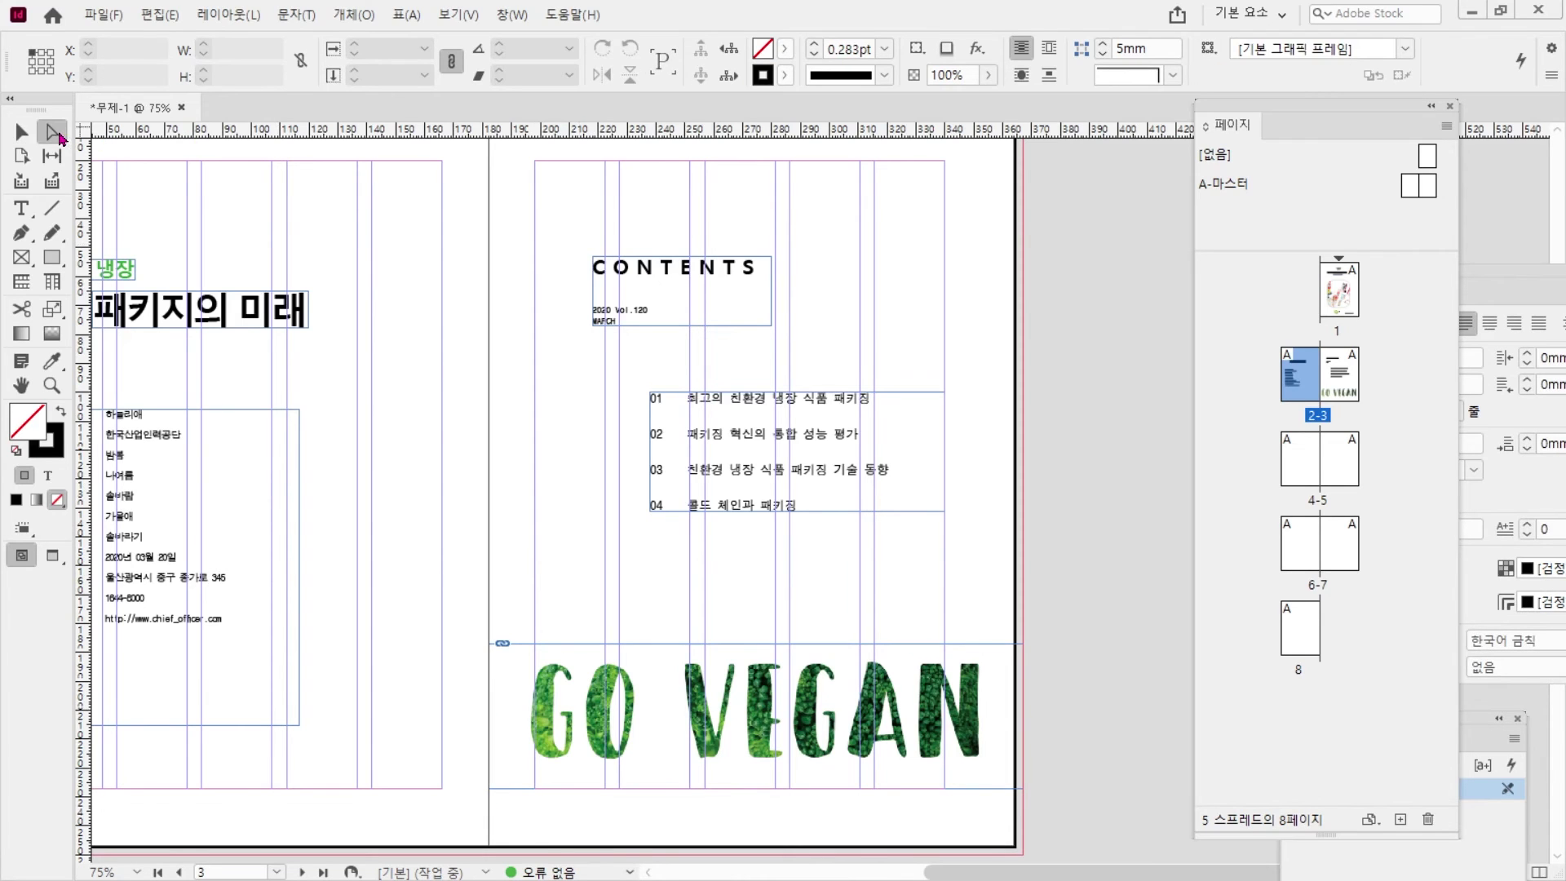
{"action": "left_click", "coordinate": [545, 725]}
{"action": "left_click", "coordinate": [21, 131]}
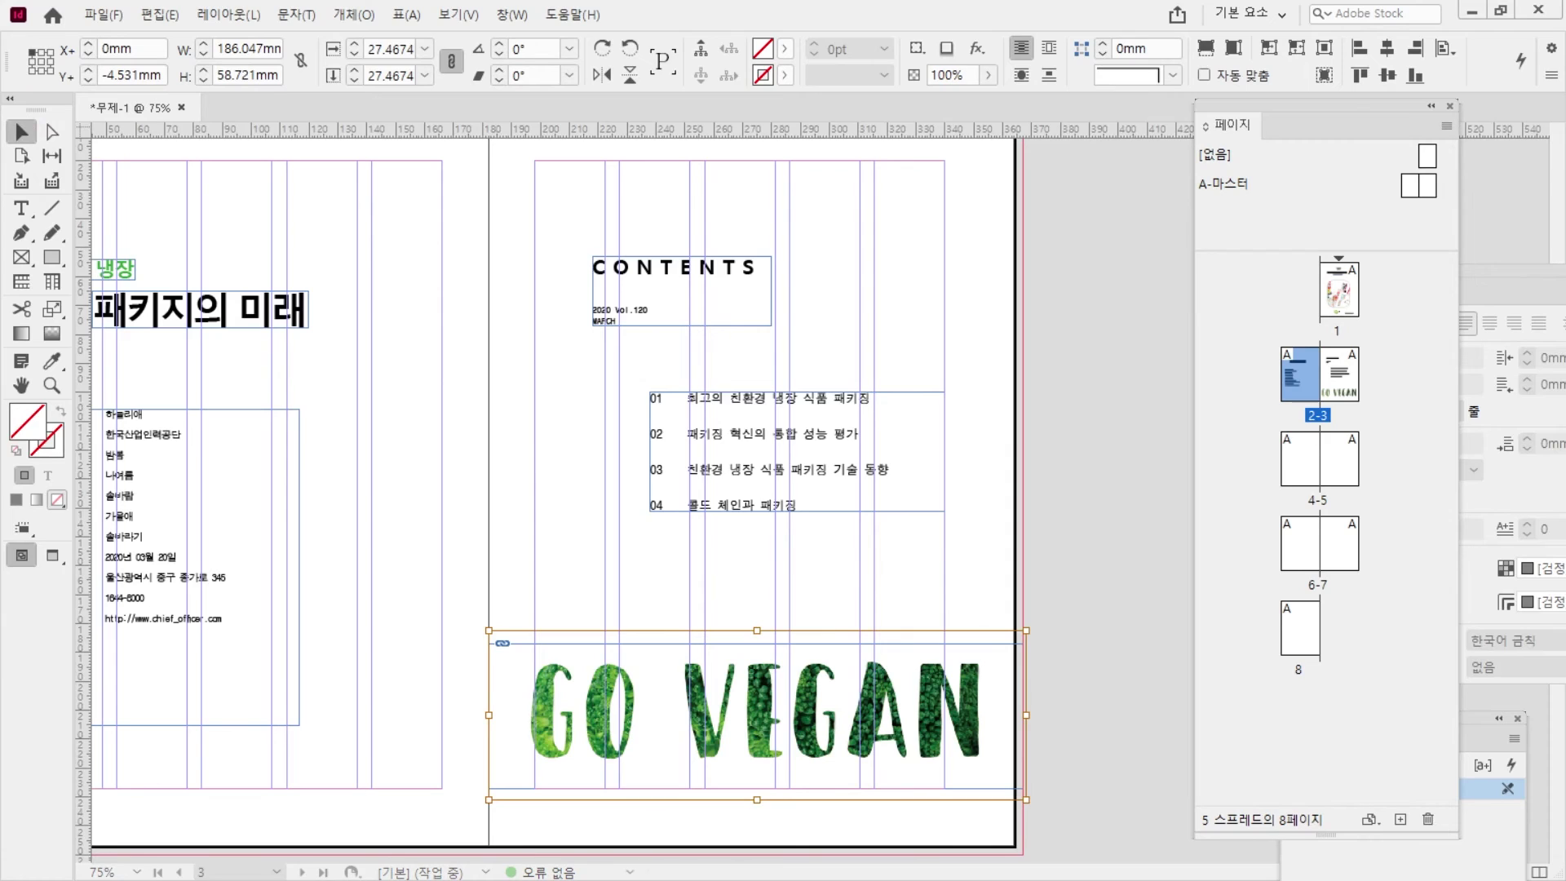
{"action": "key", "text": "Escape"}
{"action": "left_click", "coordinate": [576, 467]}
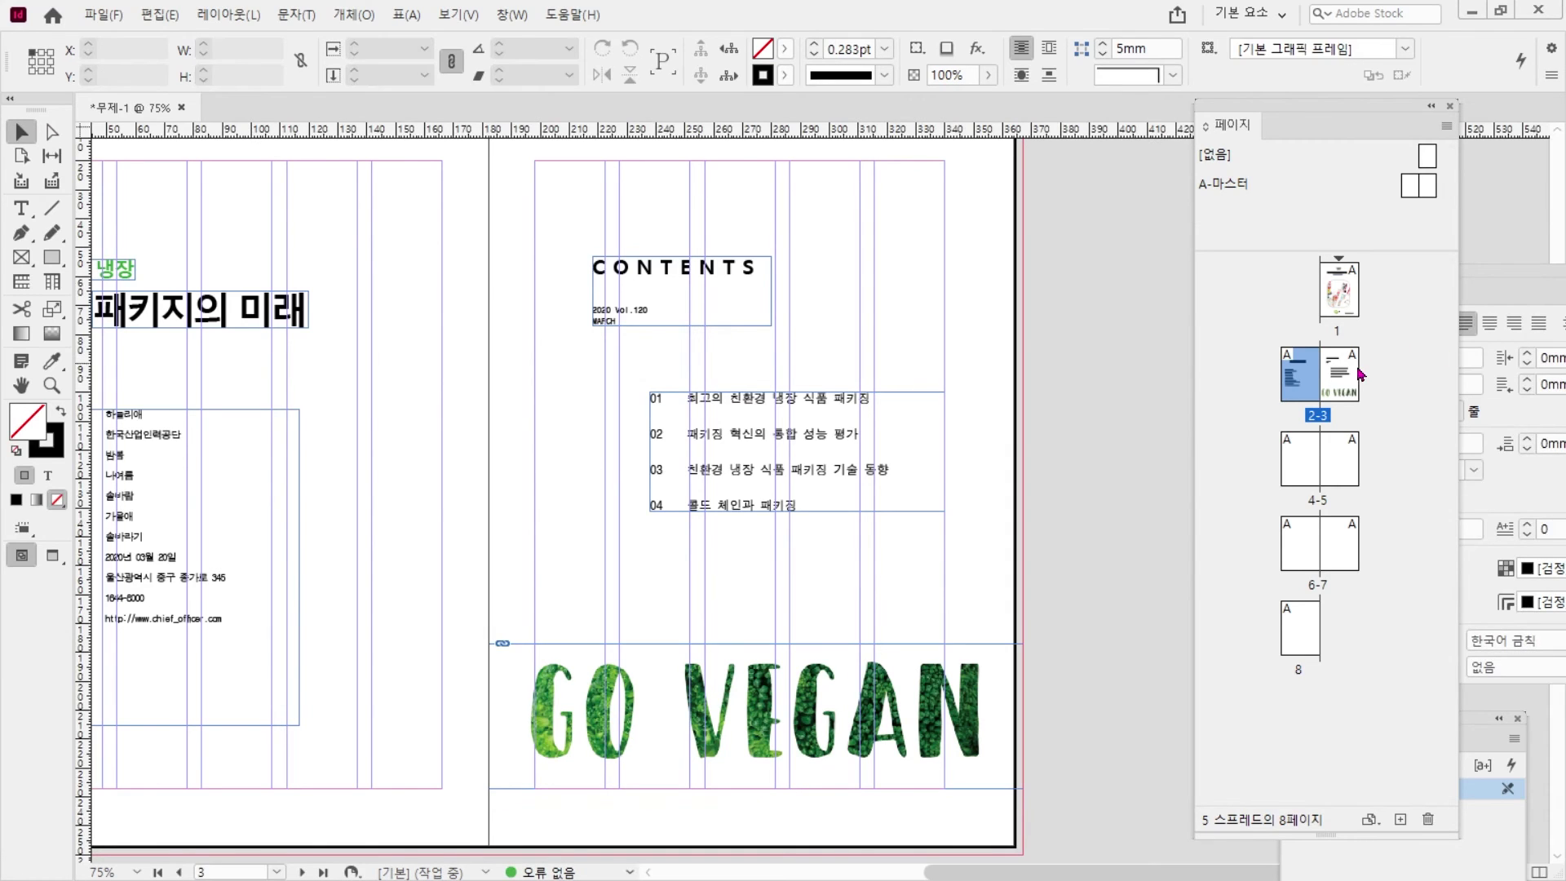
{"action": "left_click", "coordinate": [1355, 376]}
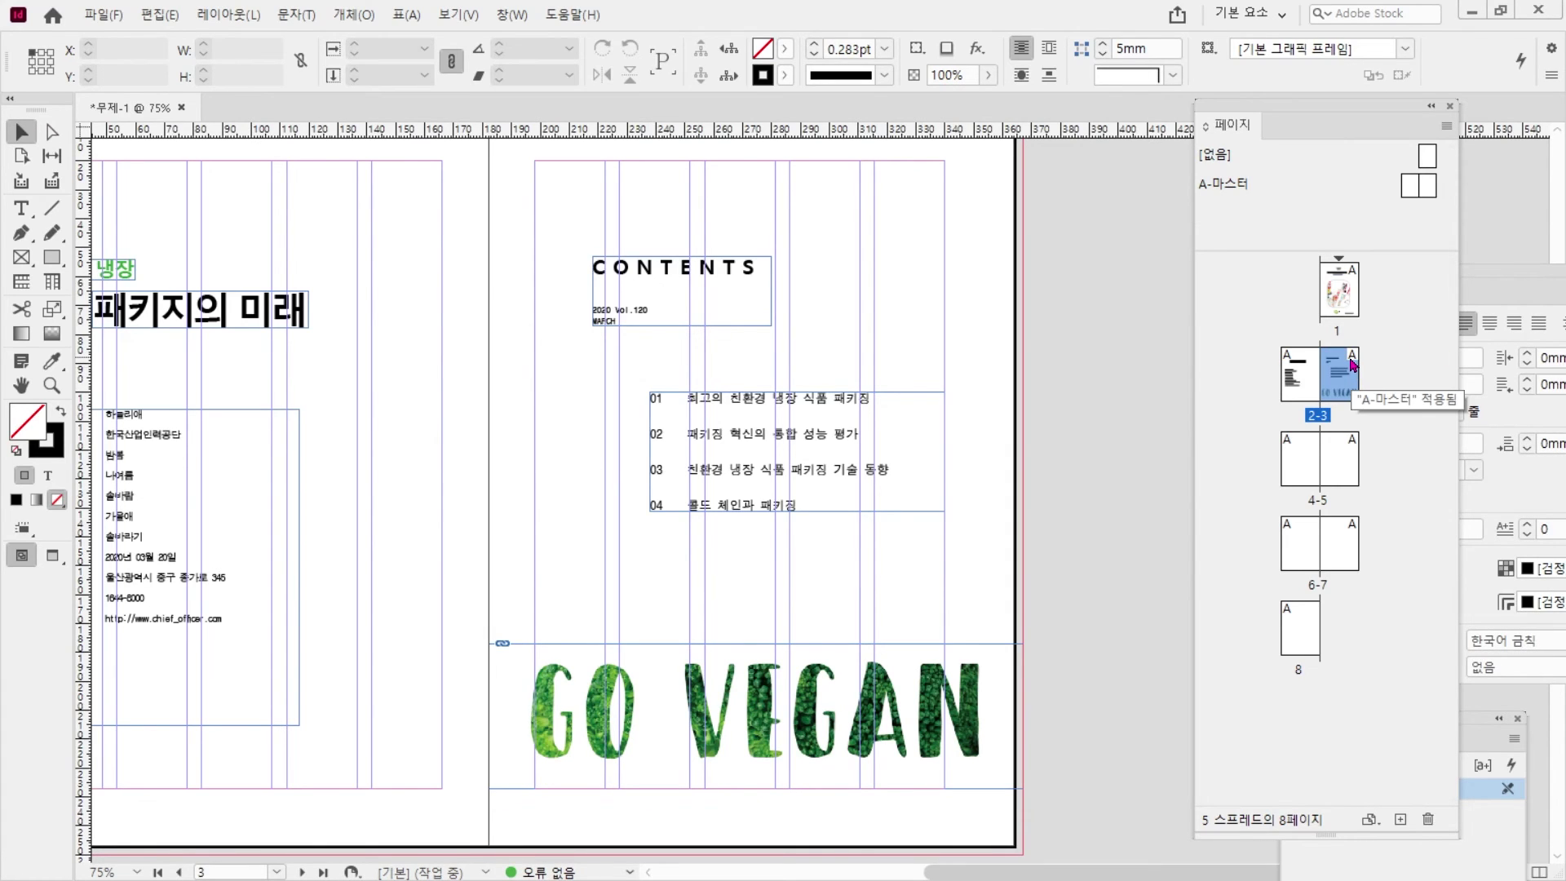
{"action": "left_click", "coordinate": [1394, 368]}
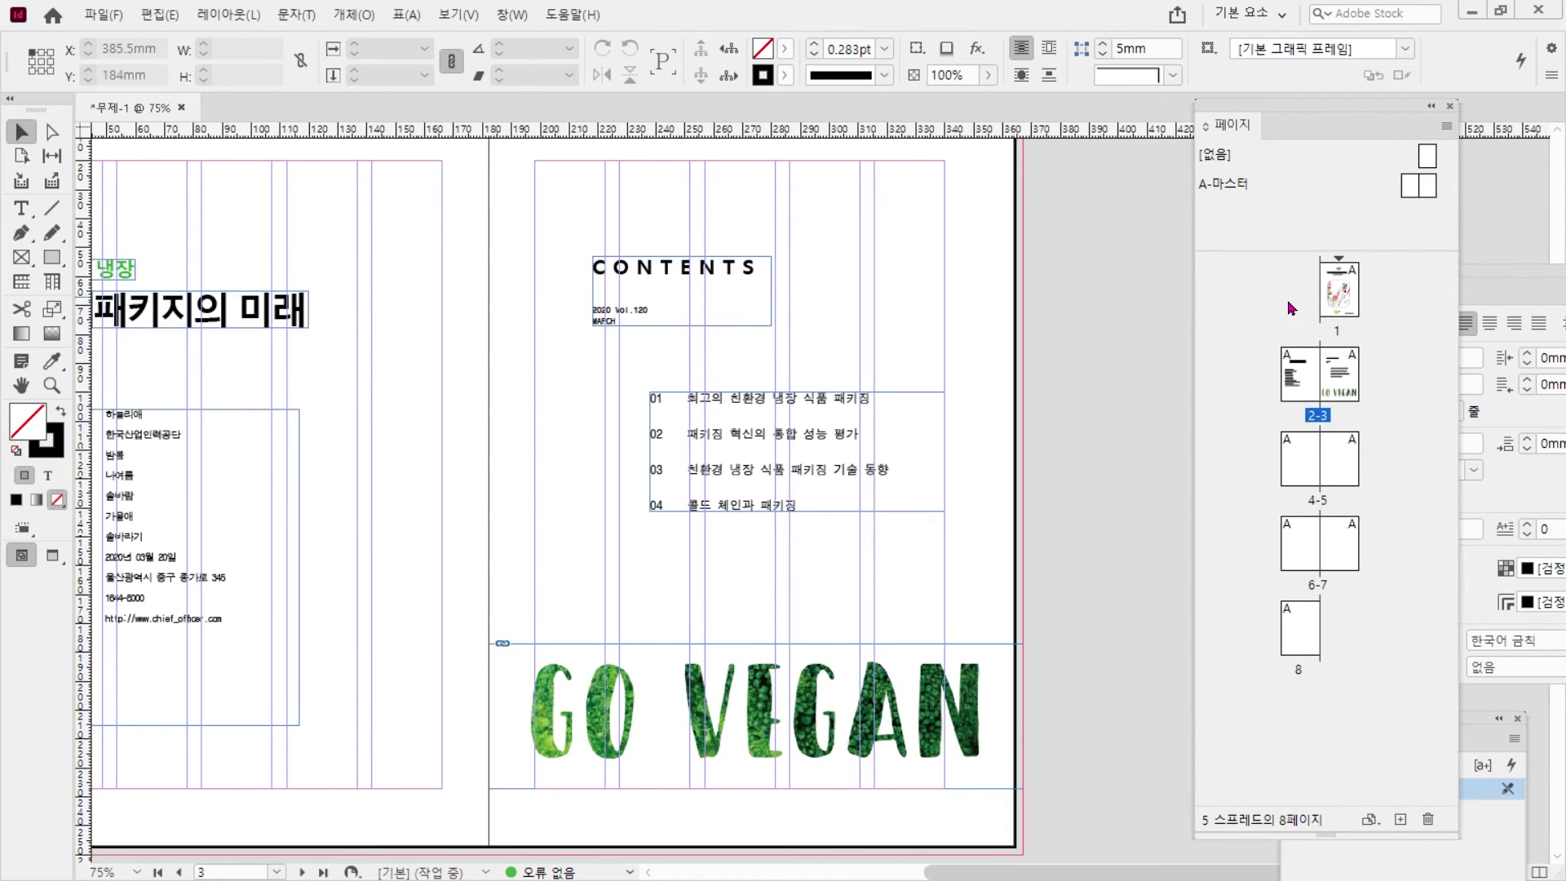
- Open the left page of the A-Master spread for editing
{"action": "left_click_drag", "start_coordinate": [563, 344], "coordinate": [783, 550]}
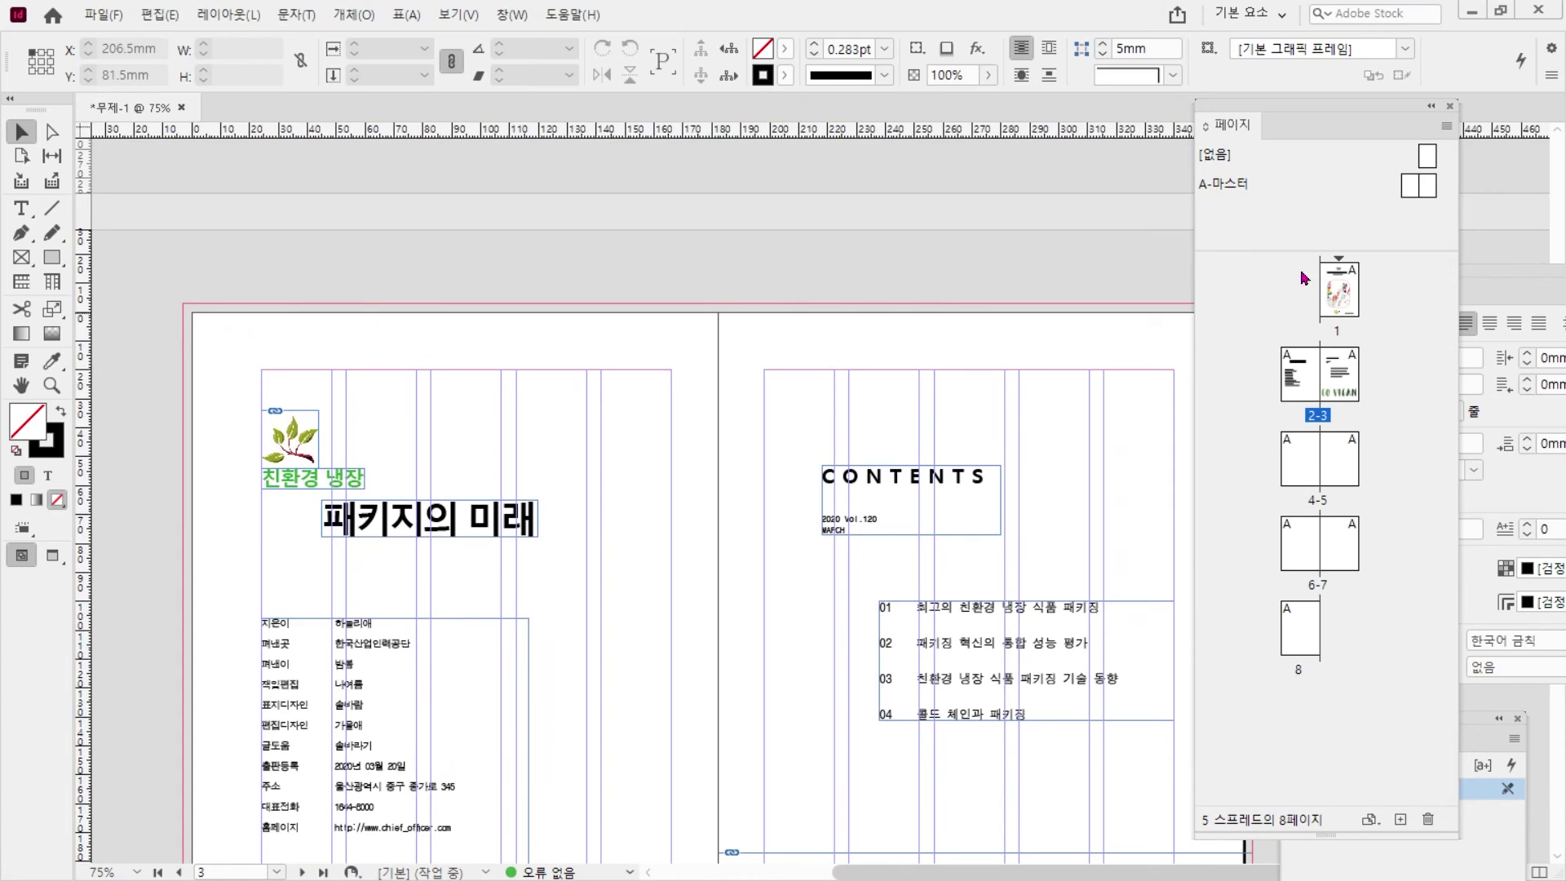
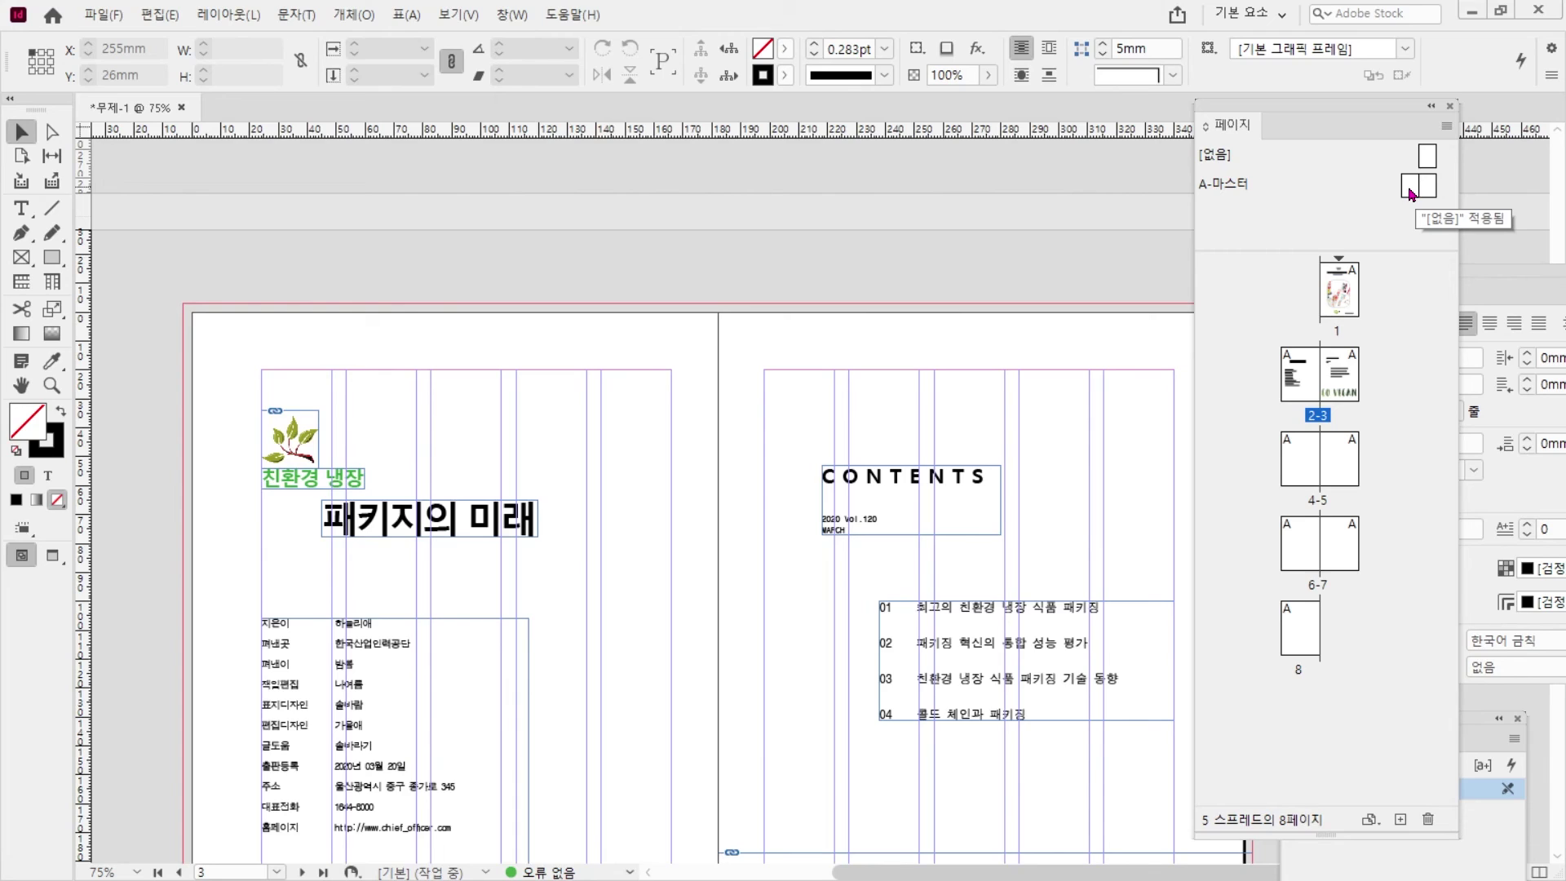
{"action": "double_click", "coordinate": [1410, 187]}
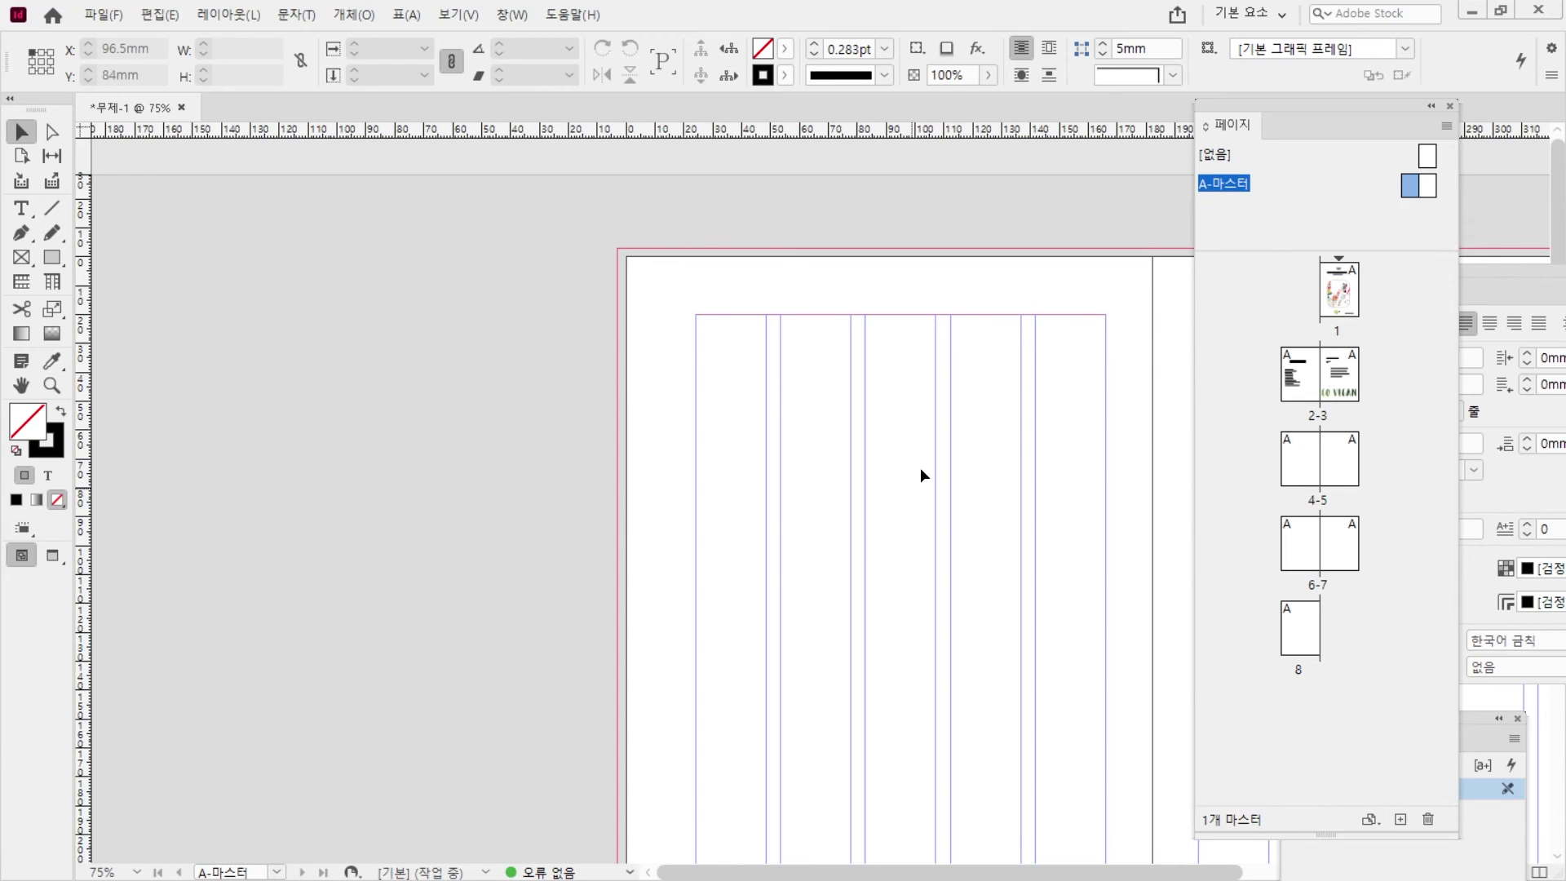
{"action": "left_click_drag", "start_coordinate": [895, 541], "coordinate": [701, 473]}
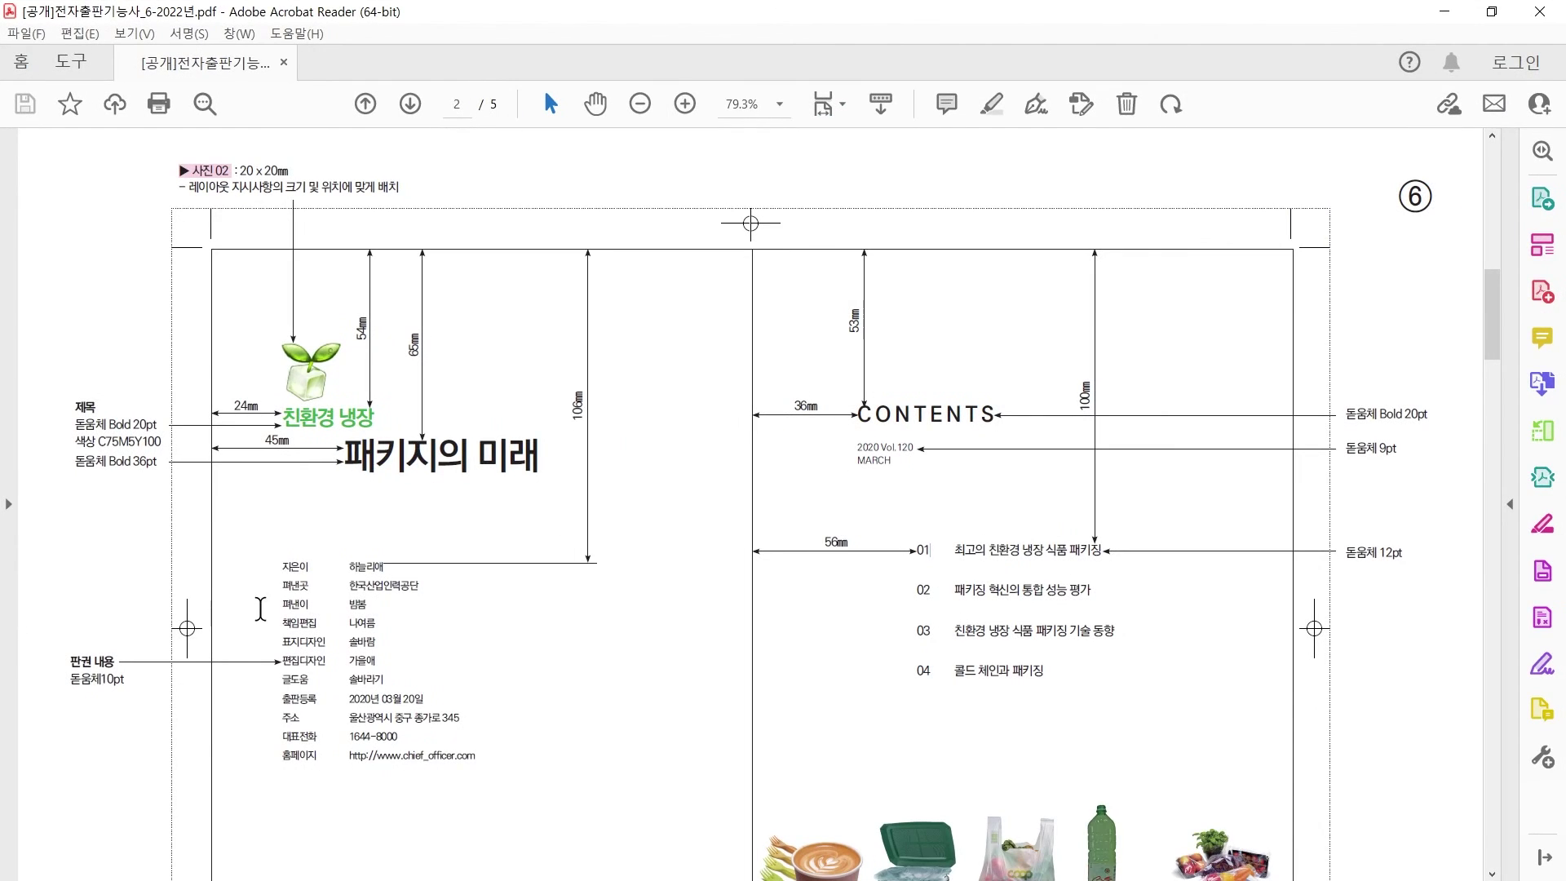
- Examine the page number specifications for pages 4 and 5 in Acrobat Reader, enlarging the instructions, and return to InDesign
{"action": "scroll", "coordinate": [312, 674], "scroll_direction": "down", "scroll_amount": 3}
{"action": "scroll", "coordinate": [316, 674], "scroll_direction": "down", "scroll_amount": 10}
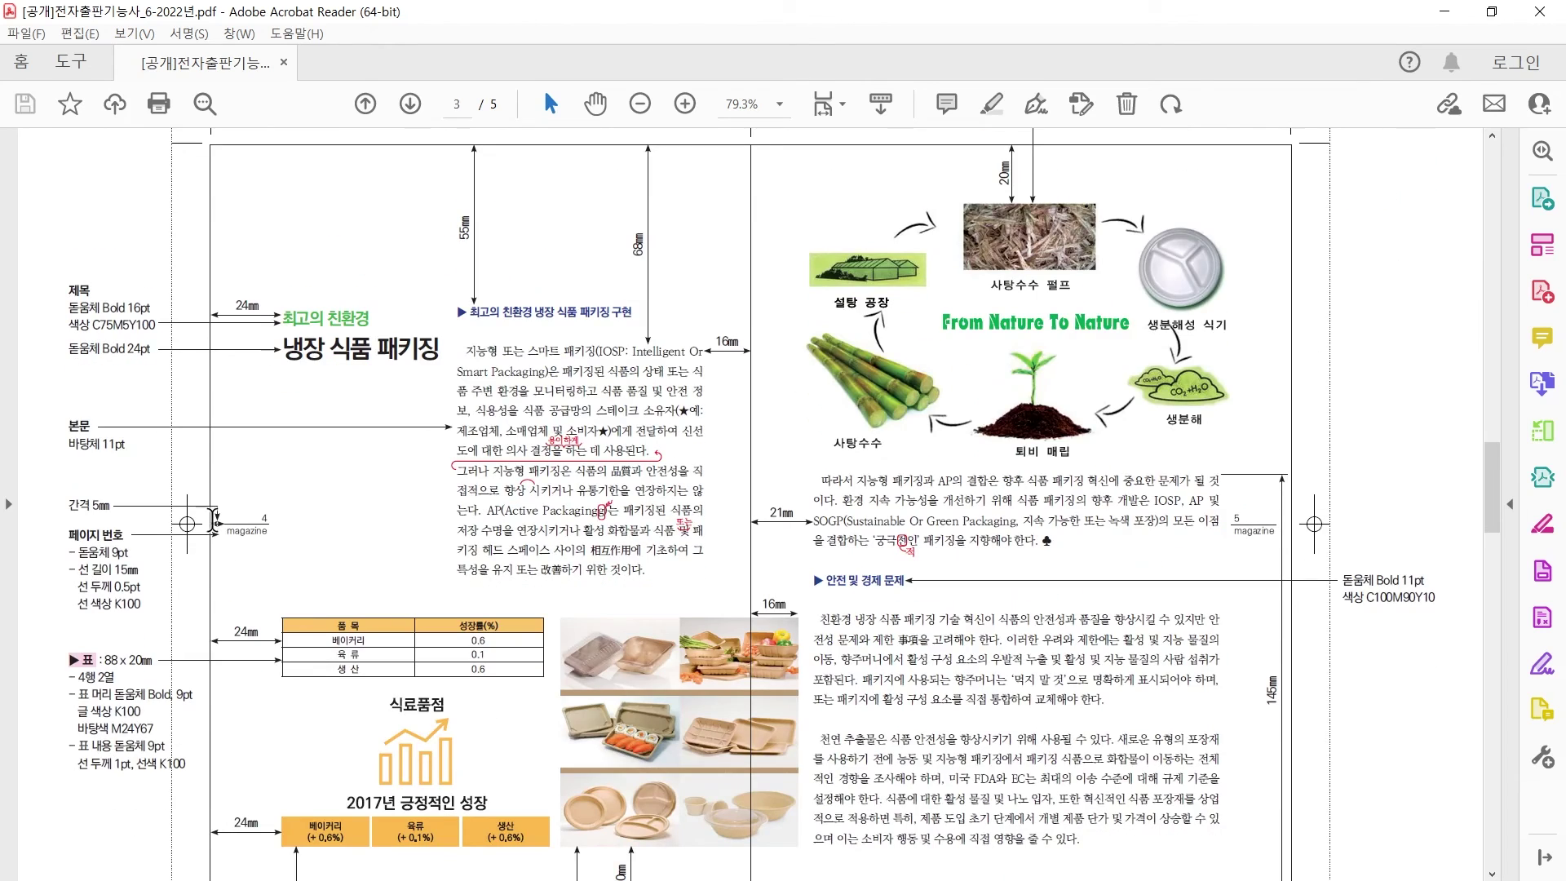
{"action": "scroll", "coordinate": [127, 571], "scroll_direction": "up", "scroll_amount": 1}
{"action": "key", "text": "alt"}
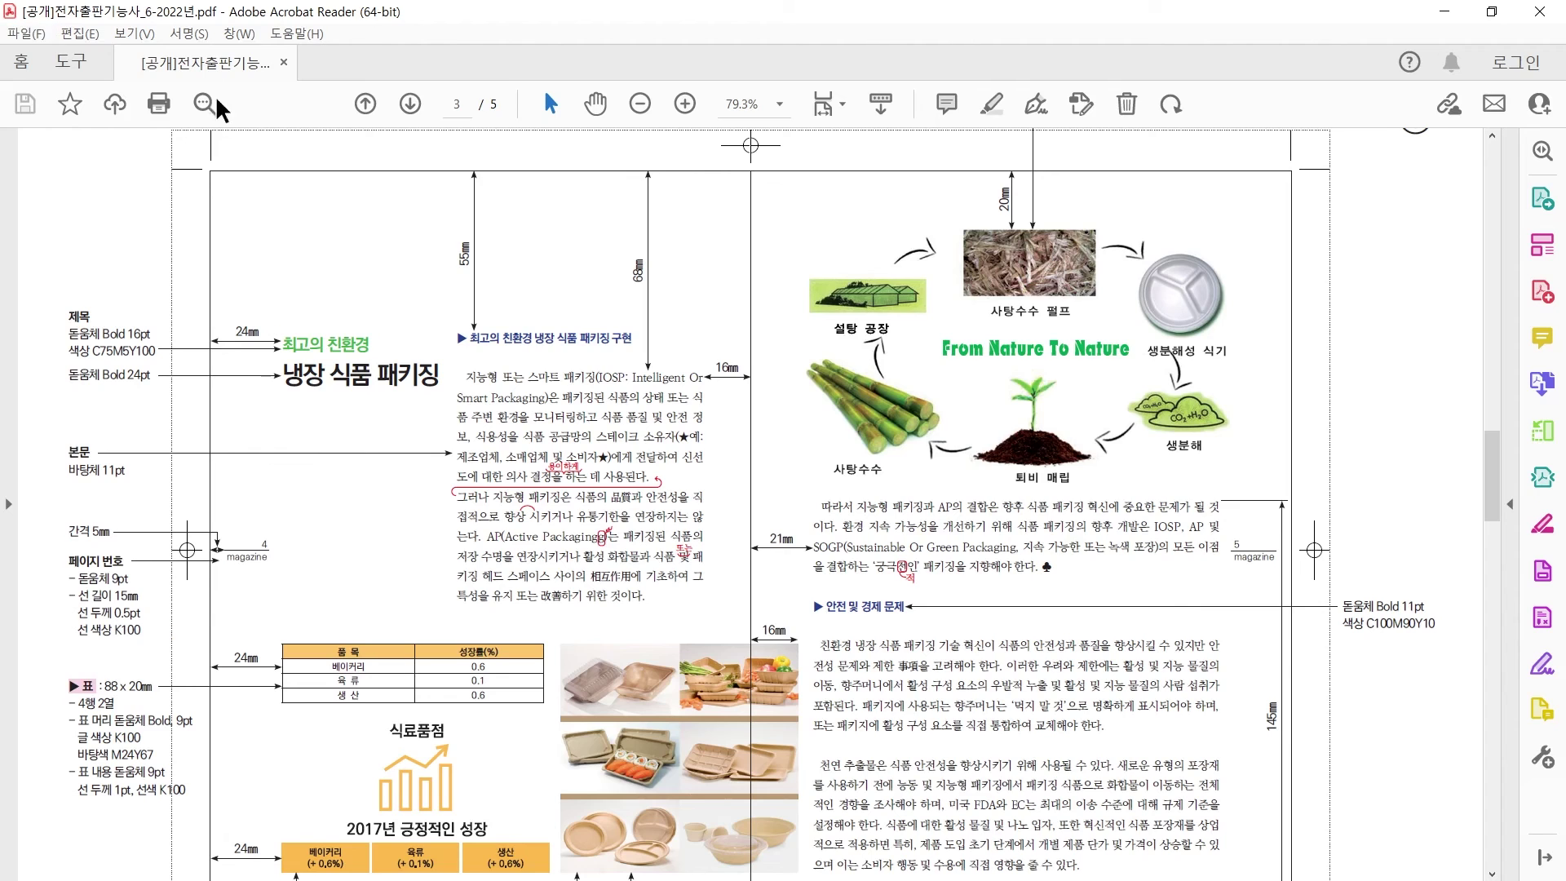
{"action": "left_click", "coordinate": [685, 103]}
{"action": "left_click", "coordinate": [685, 104]}
{"action": "scroll", "coordinate": [364, 696], "scroll_direction": "down", "scroll_amount": 3}
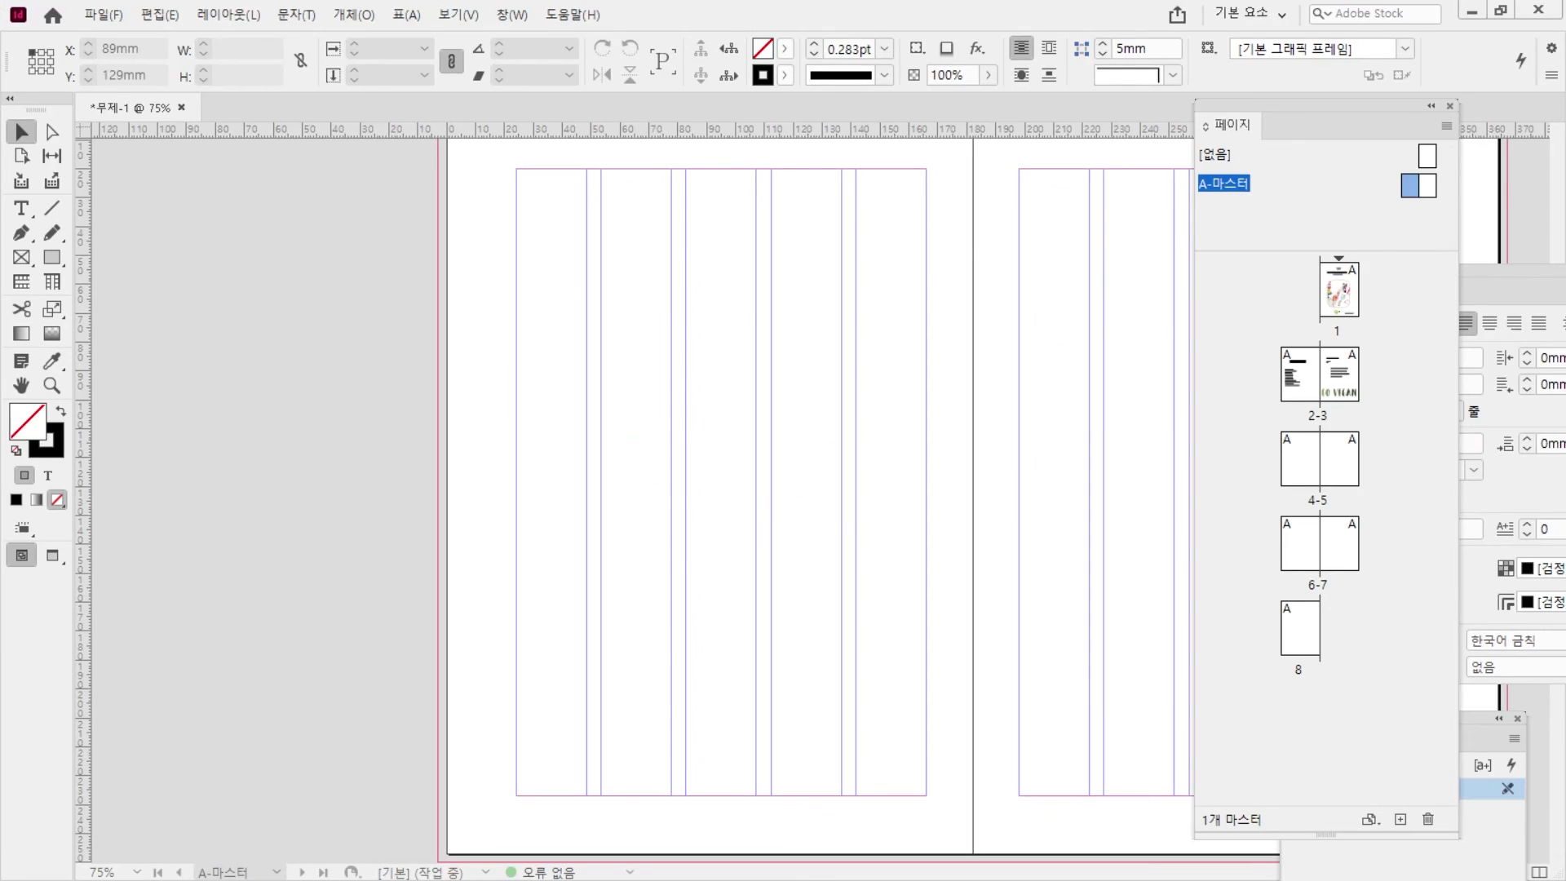
- Create a text frame about 22 mm wide at the outer edge of the left master page and enter 4
{"action": "scroll", "coordinate": [443, 453], "scroll_direction": "up", "scroll_amount": 4}
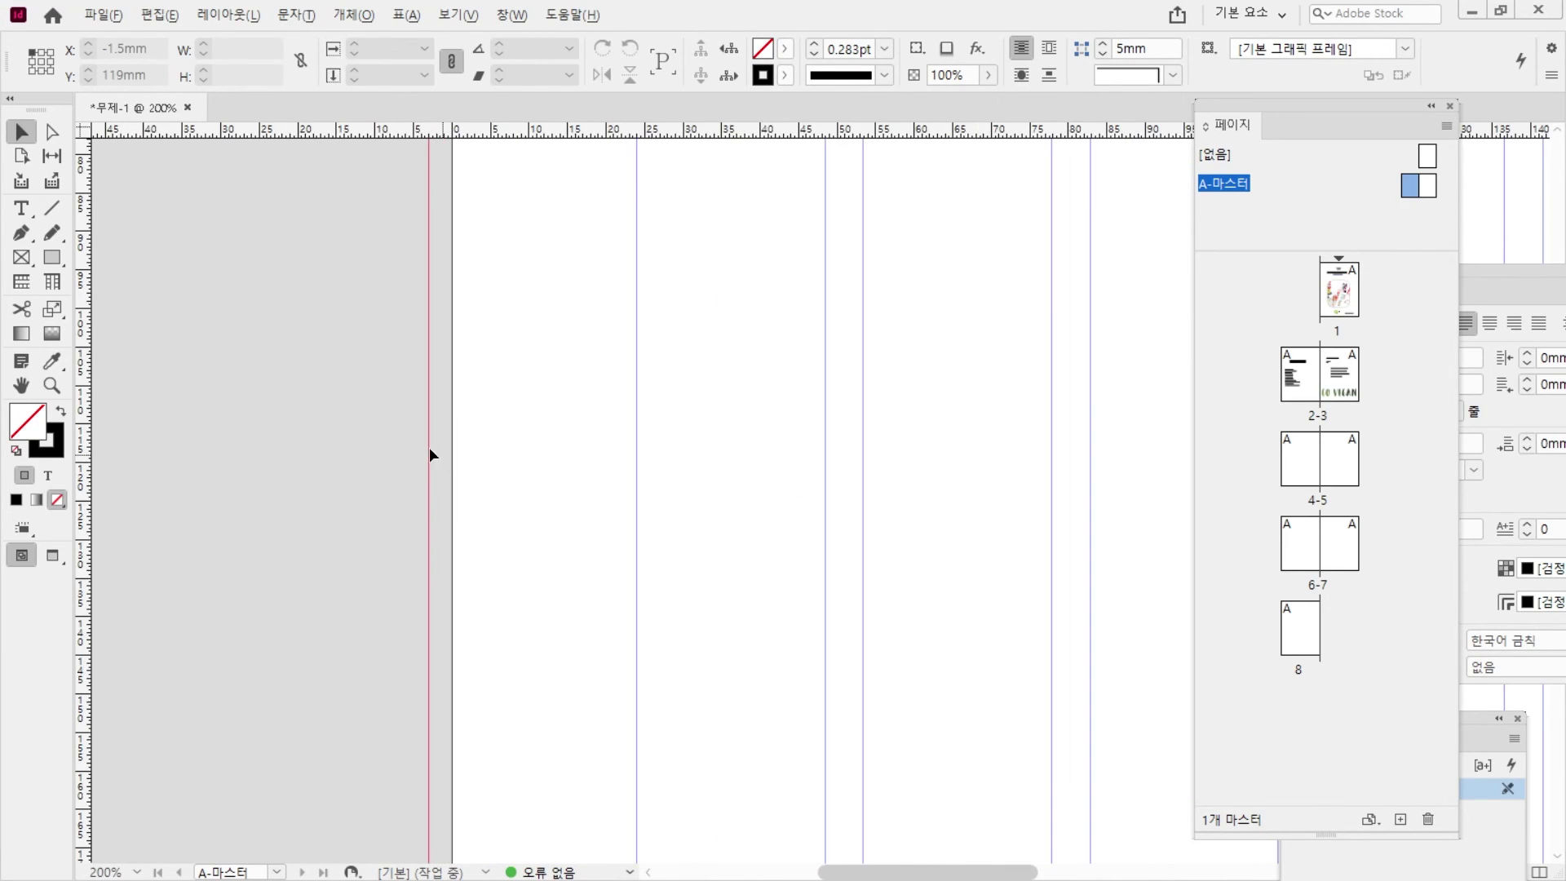
{"action": "key", "text": "t"}
{"action": "left_click_drag", "start_coordinate": [476, 401], "coordinate": [646, 443]}
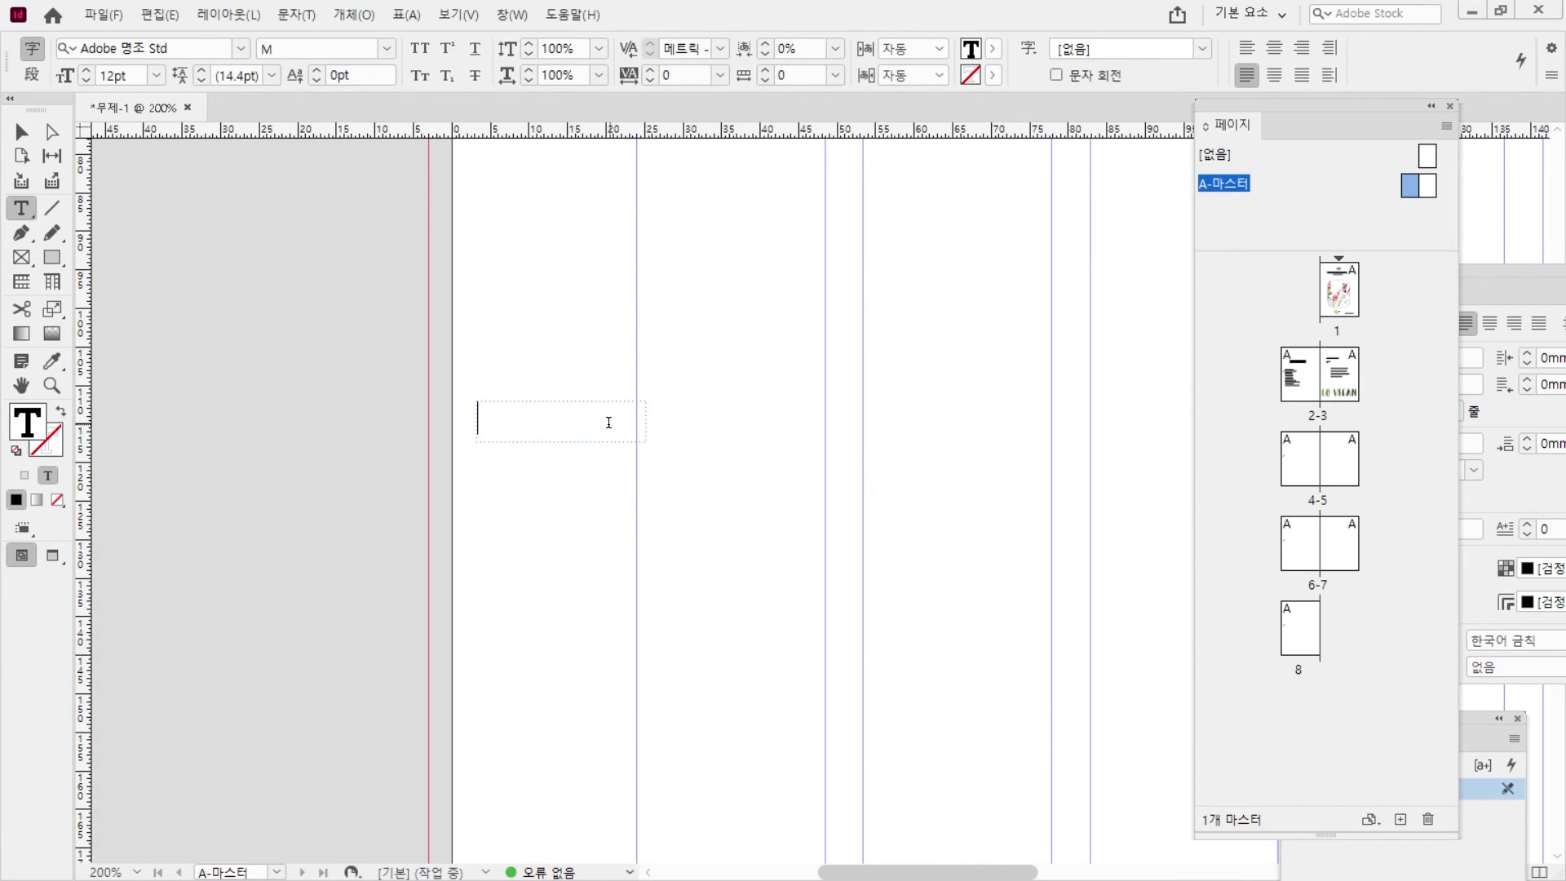
{"action": "type", "text": "4"}
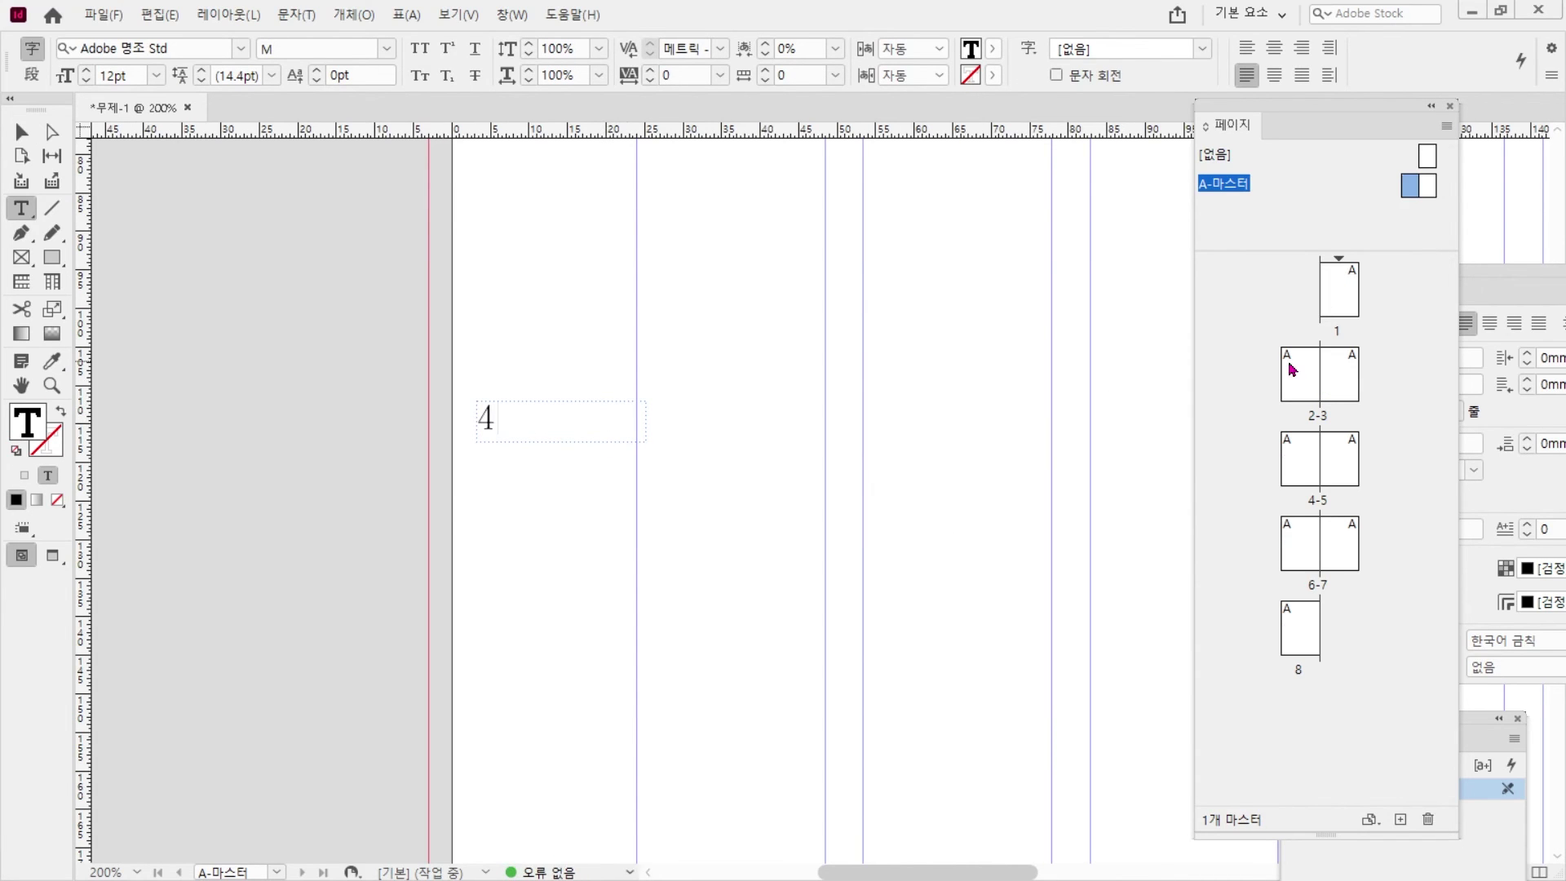
- View the document pages to check how the number from the master page appears, and return to the A-Master
{"action": "double_click", "coordinate": [1294, 367]}
{"action": "double_click", "coordinate": [1298, 465]}
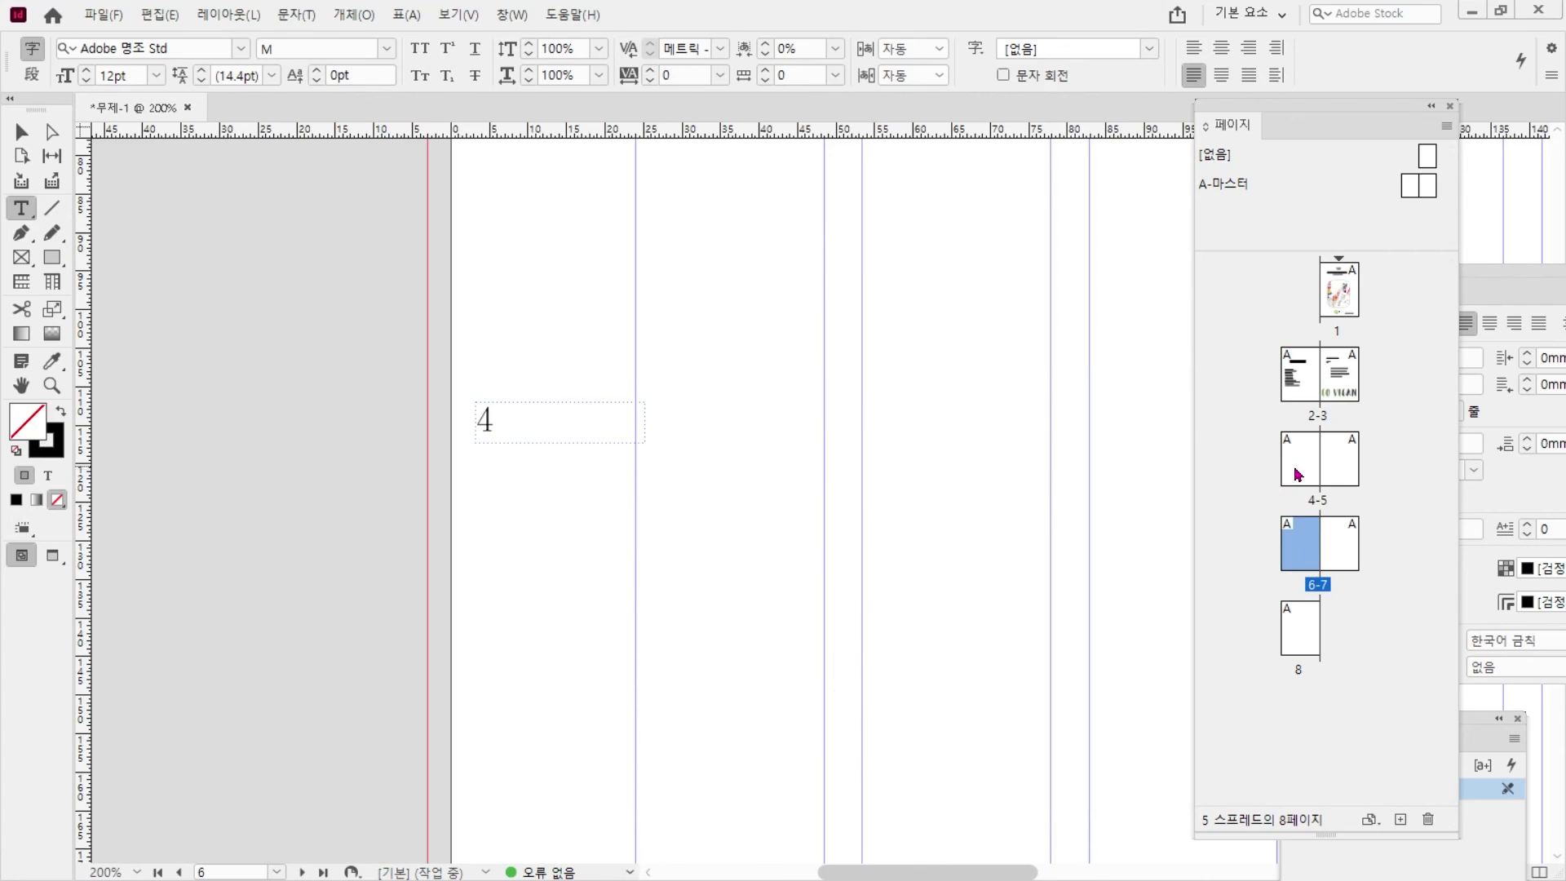
{"action": "double_click", "coordinate": [1407, 188]}
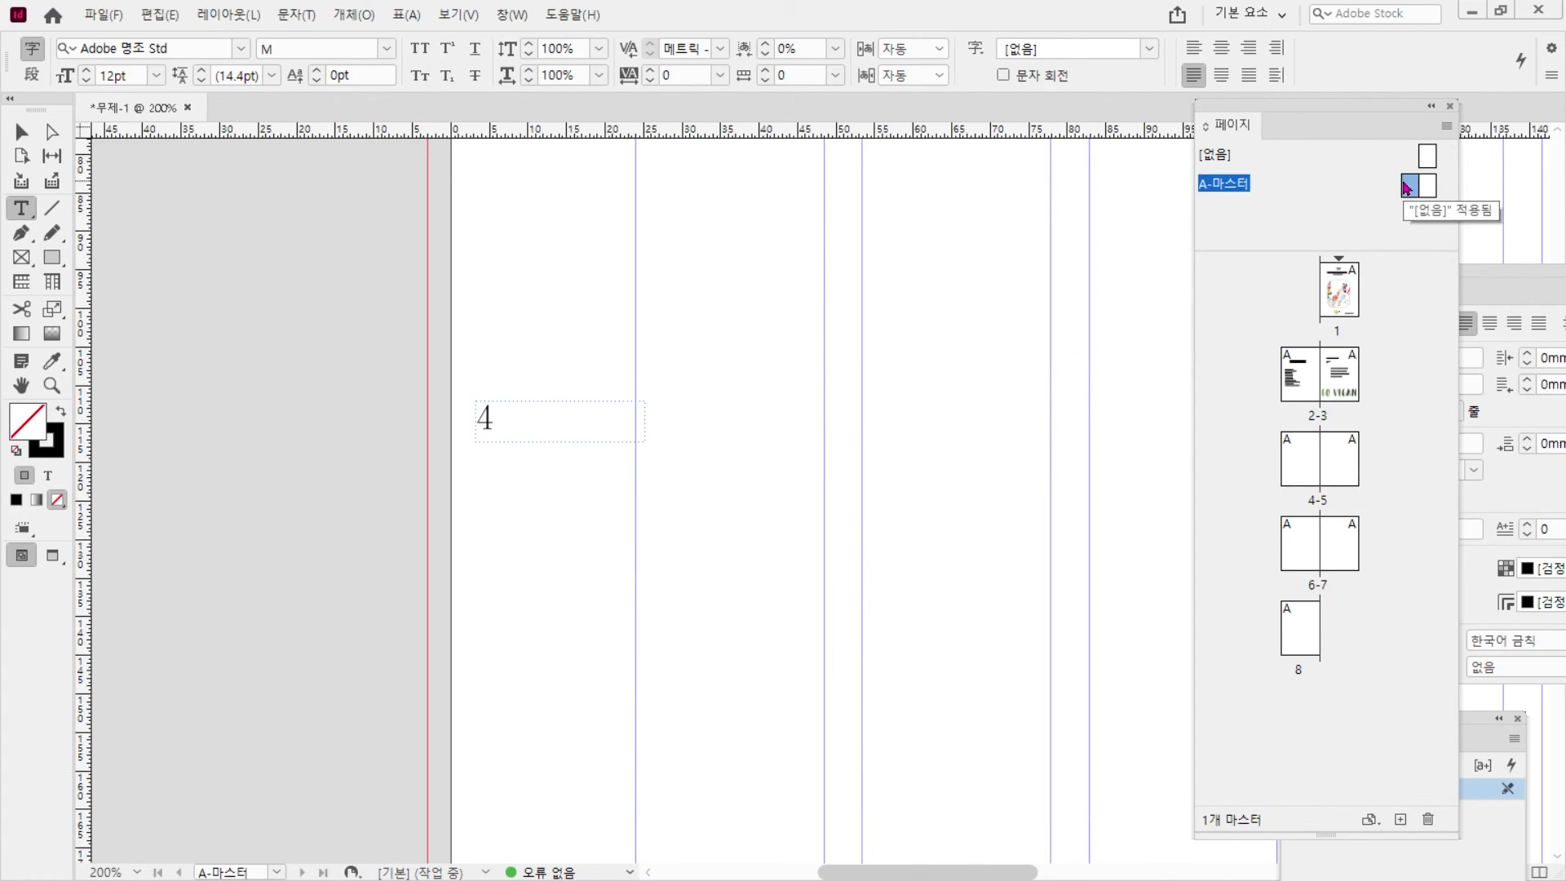
- Delete the number 4 from the text frame on the left master page
{"action": "key", "text": "ctrl+minus"}
{"action": "key", "text": "ctrl+minus"}
{"action": "key", "text": "ctrl+minus"}
{"action": "key", "text": "ctrl+minus"}
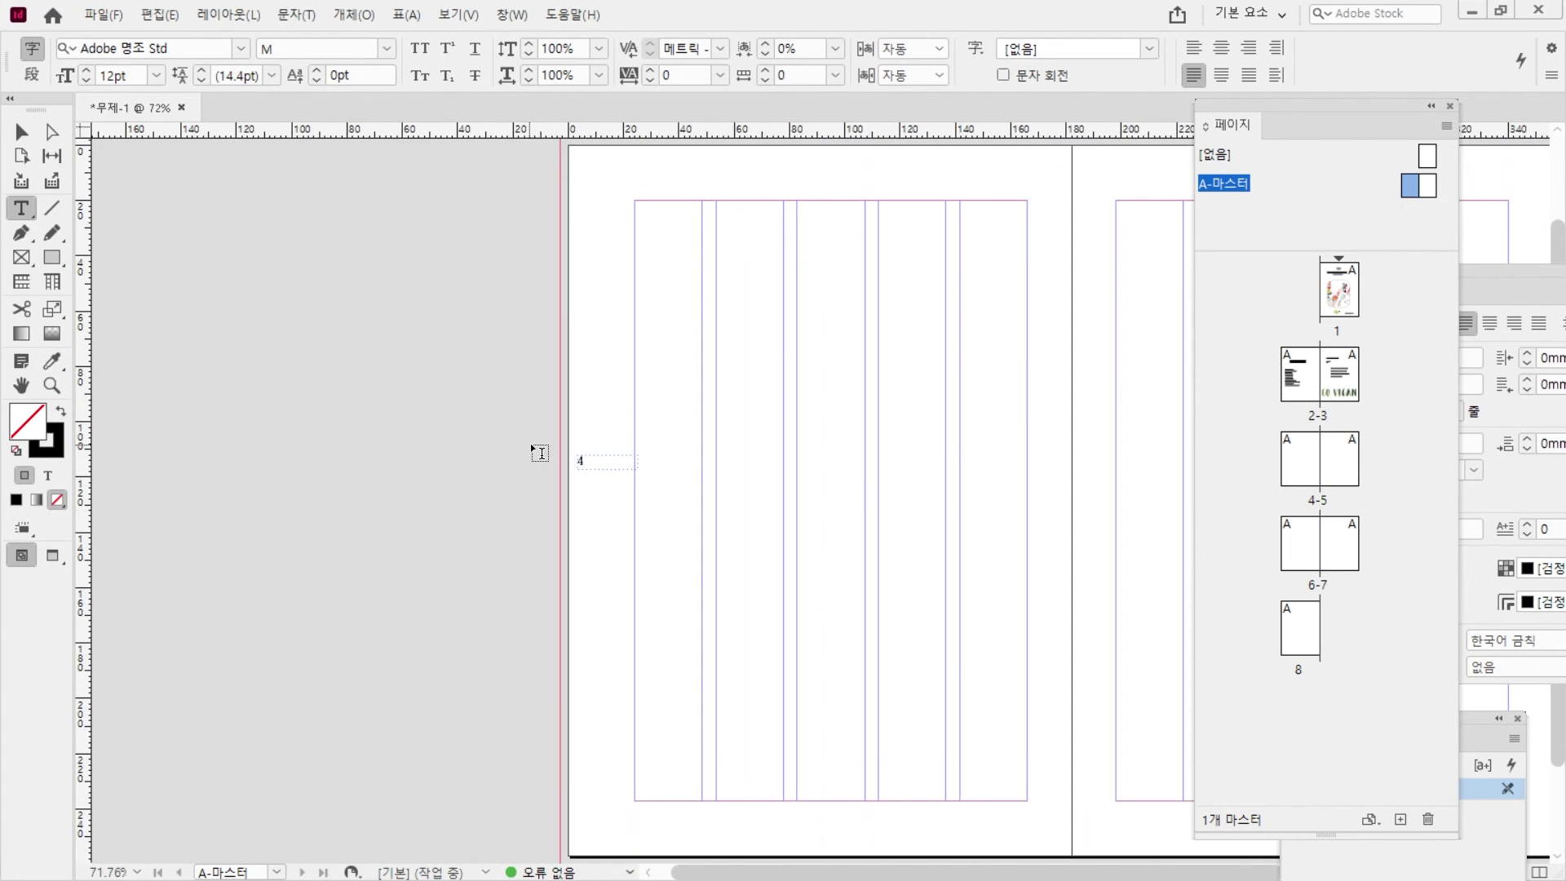
{"action": "scroll", "coordinate": [571, 469], "scroll_direction": "up", "scroll_amount": 10}
{"action": "scroll", "coordinate": [718, 399], "scroll_direction": "down", "scroll_amount": 2}
{"action": "key", "text": "ctrl+a"}
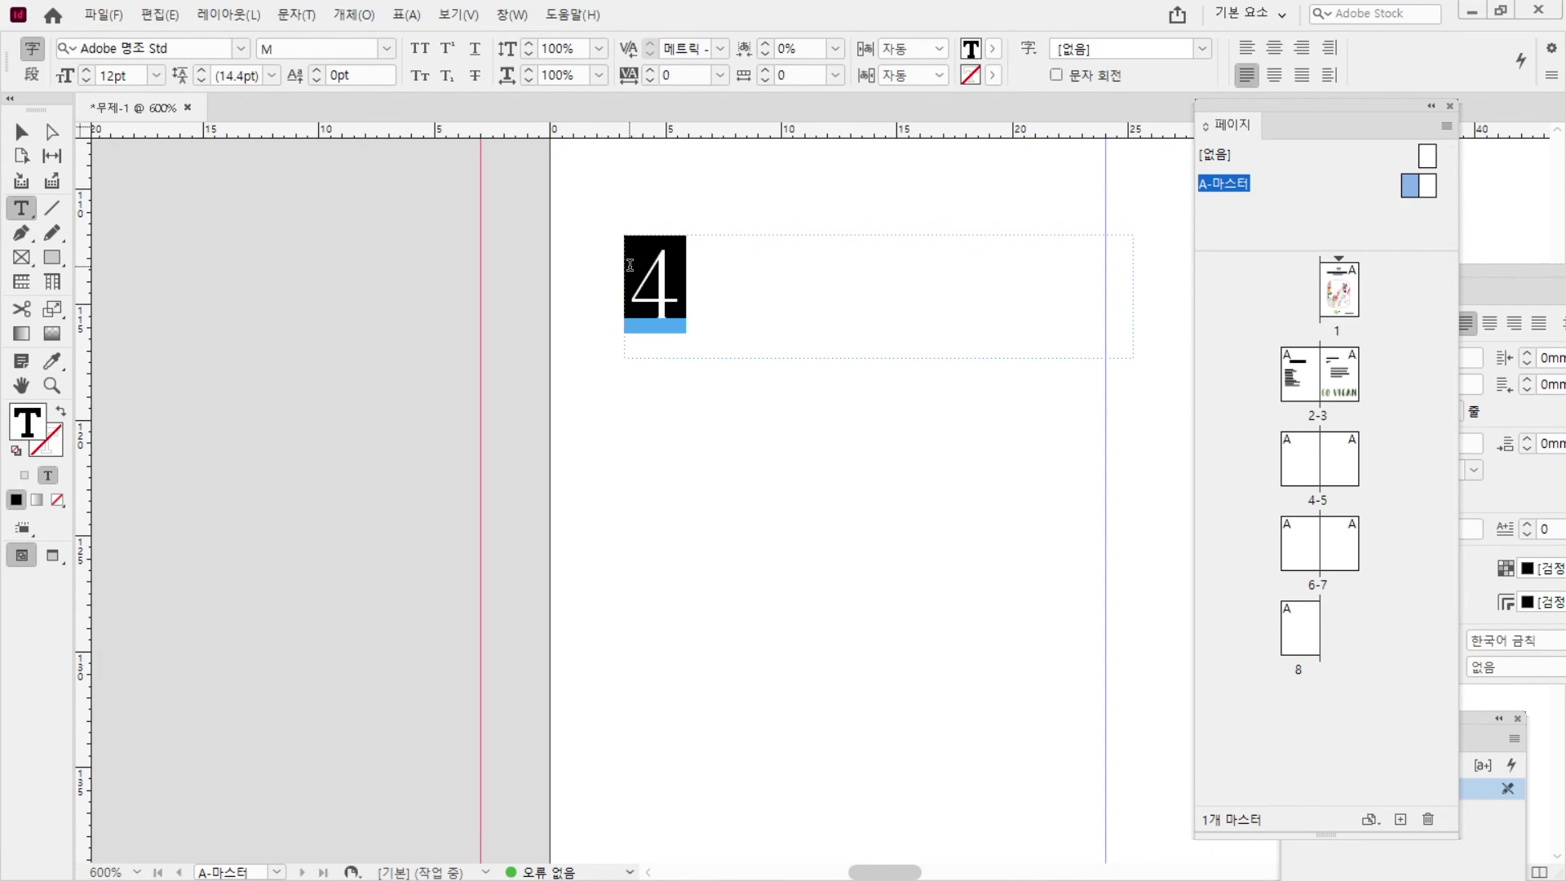
{"action": "key", "text": "BackSpace"}
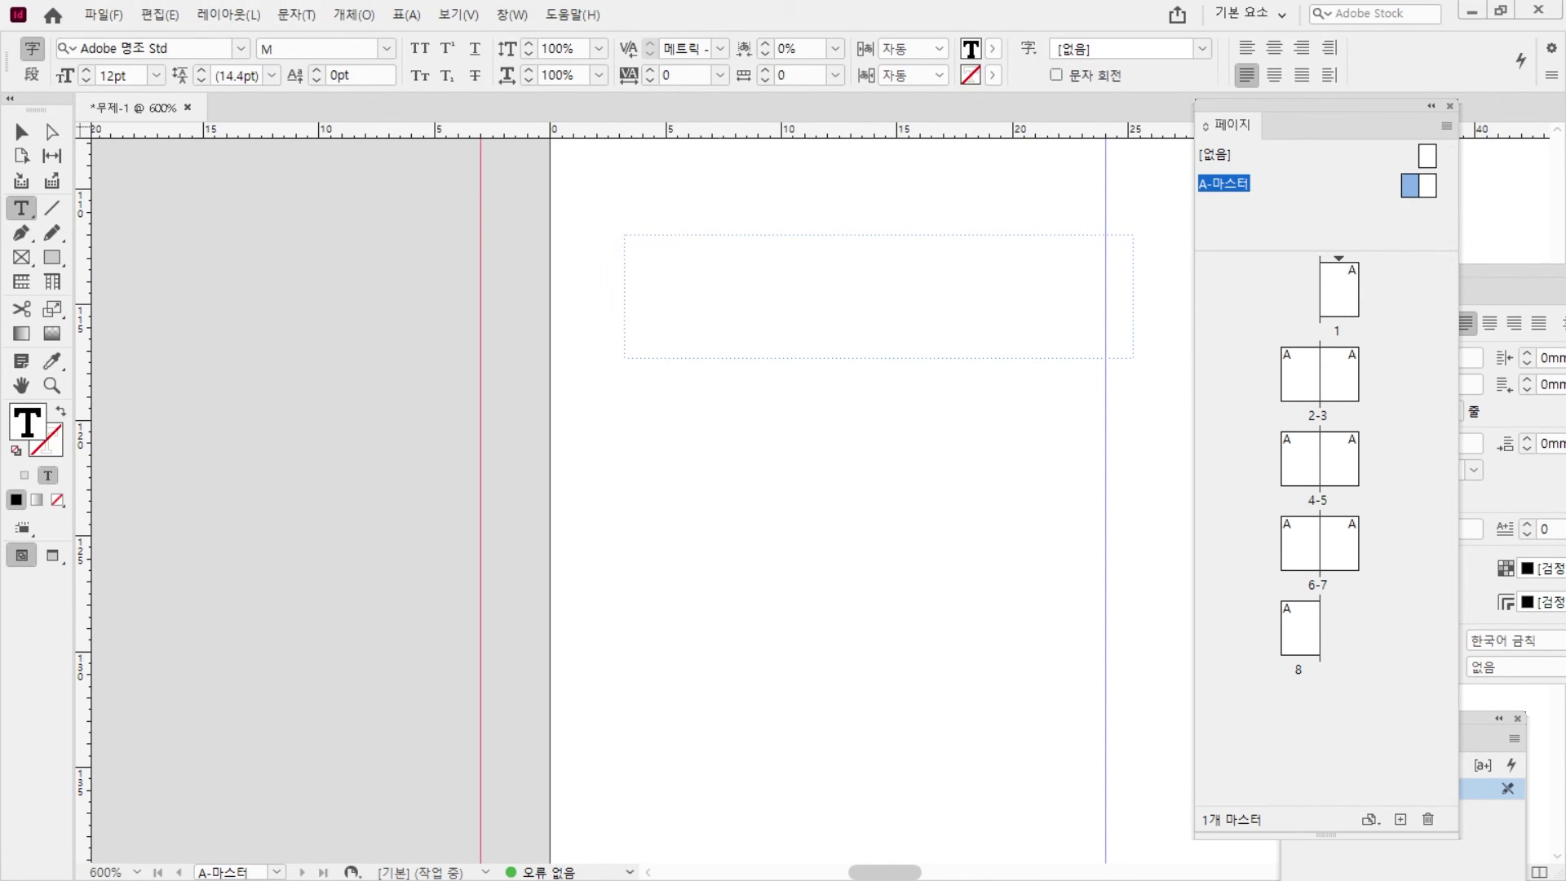
{"action": "left_click", "coordinate": [297, 15]}
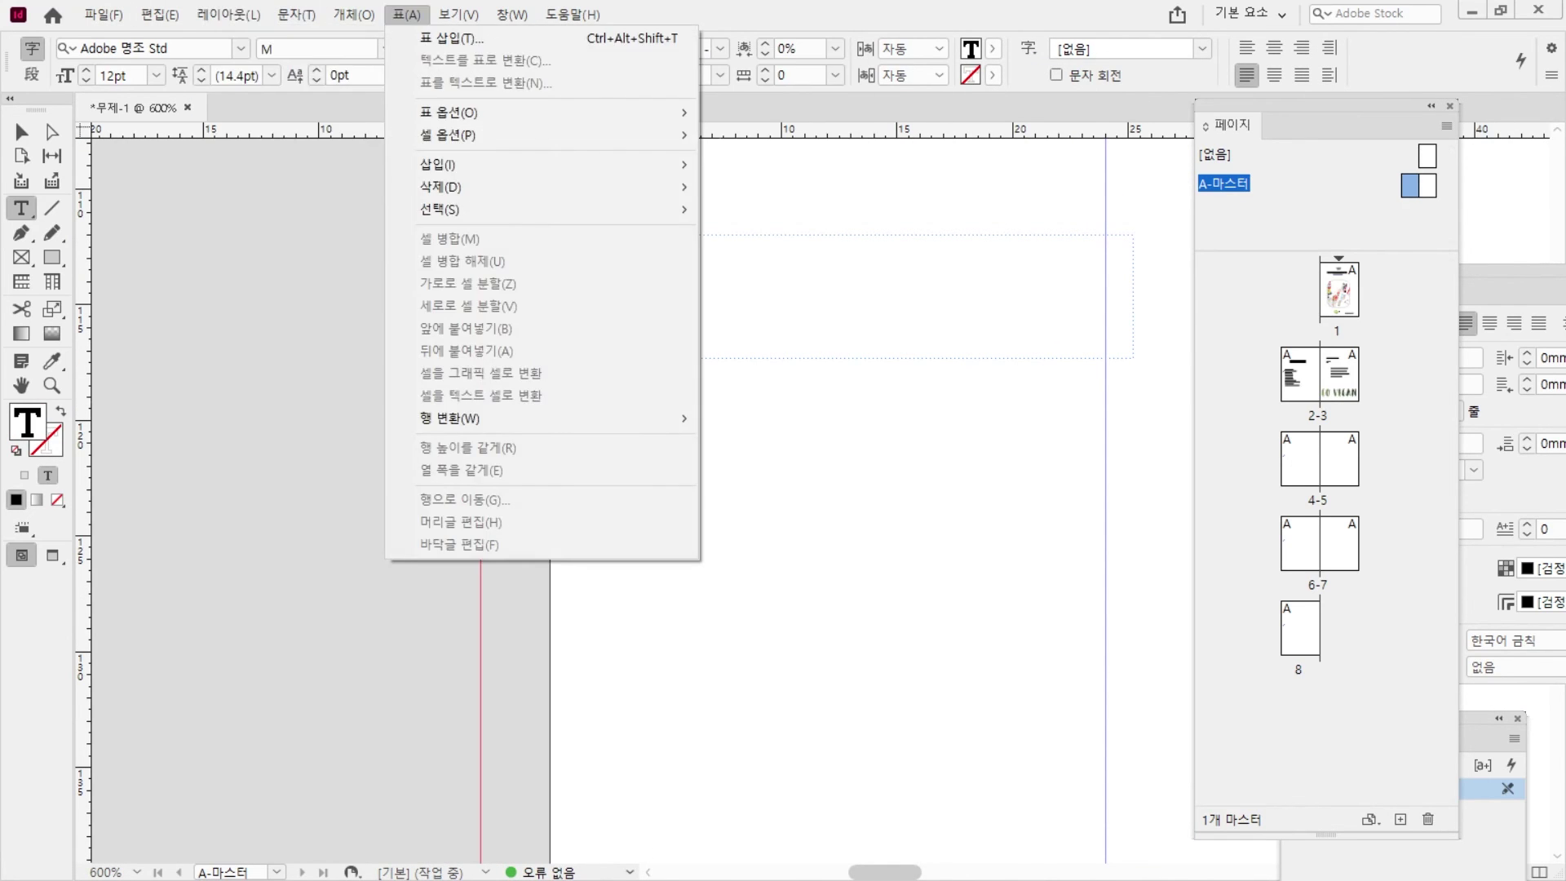
{"action": "left_click", "coordinate": [296, 14]}
{"action": "left_click", "coordinate": [296, 15]}
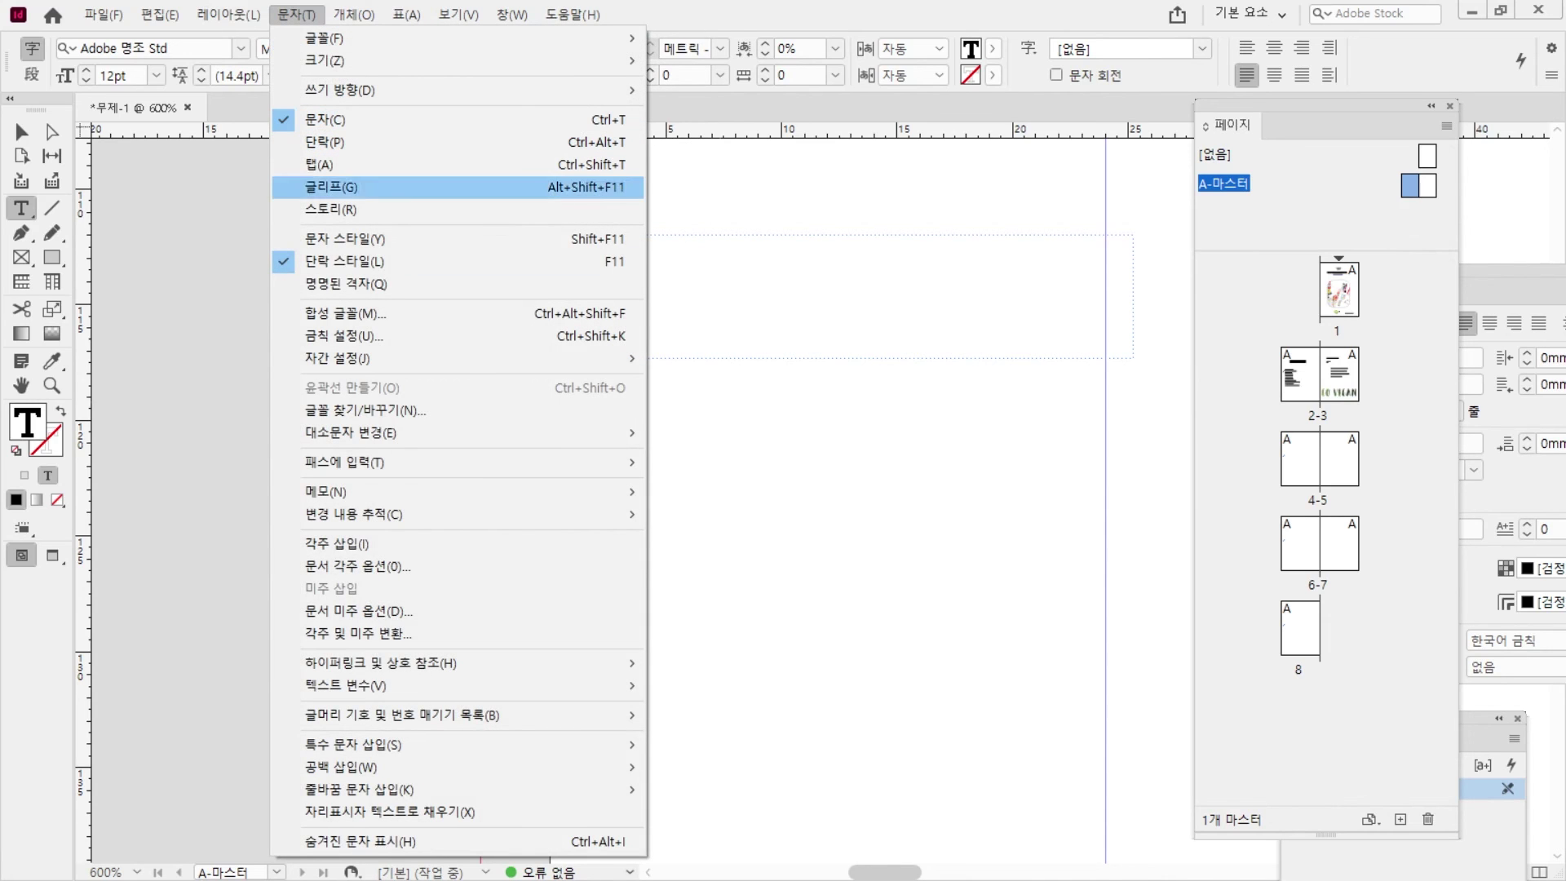
{"action": "mouse_move", "coordinate": [391, 662]}
{"action": "mouse_move", "coordinate": [392, 744]}
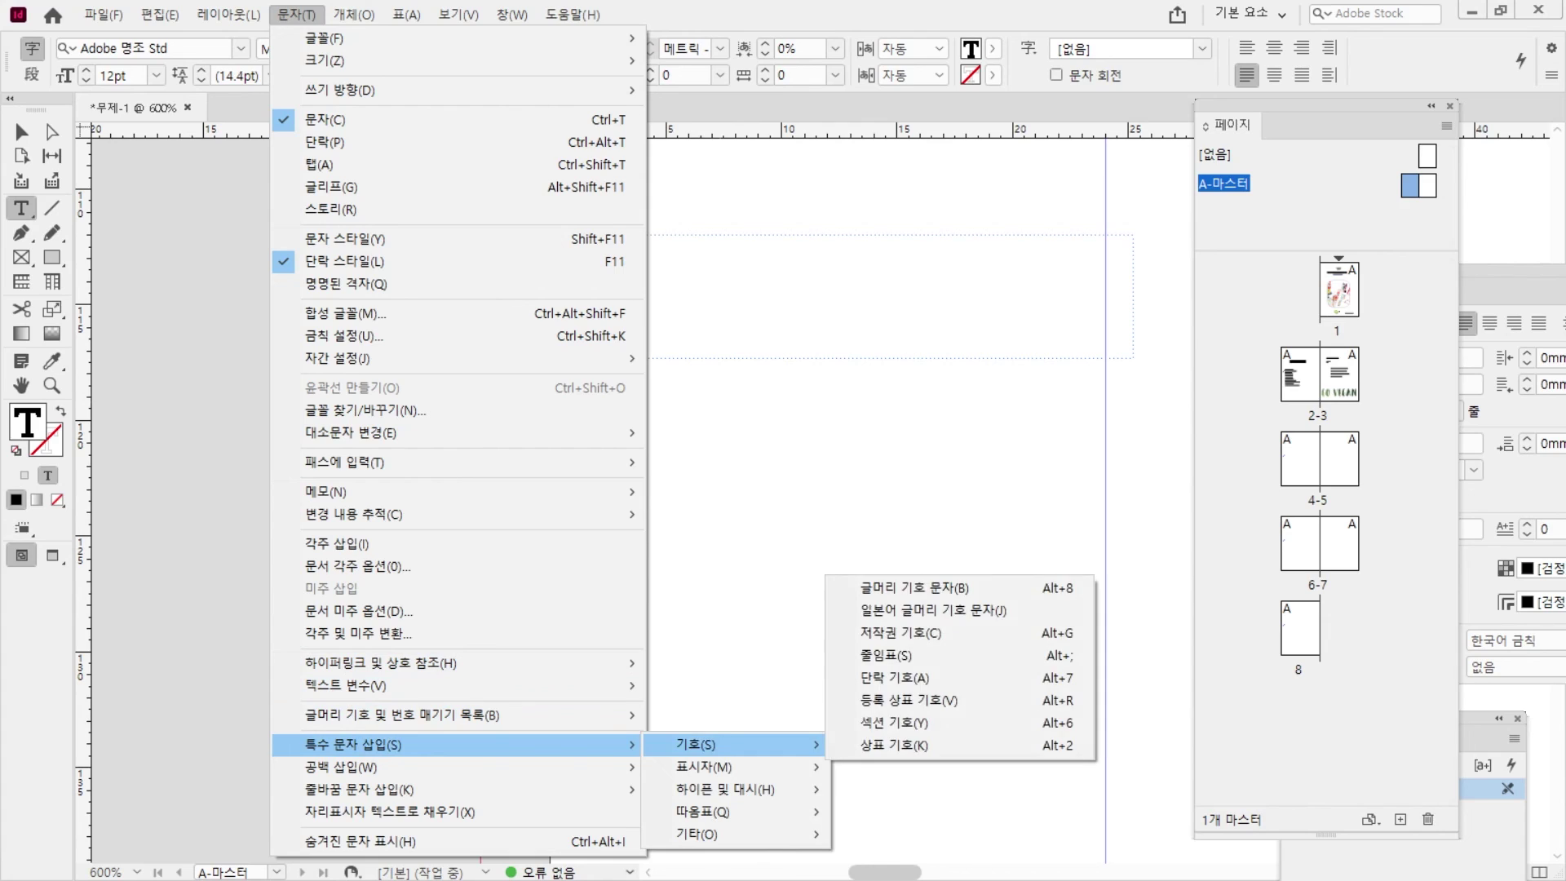
{"action": "mouse_move", "coordinate": [703, 767]}
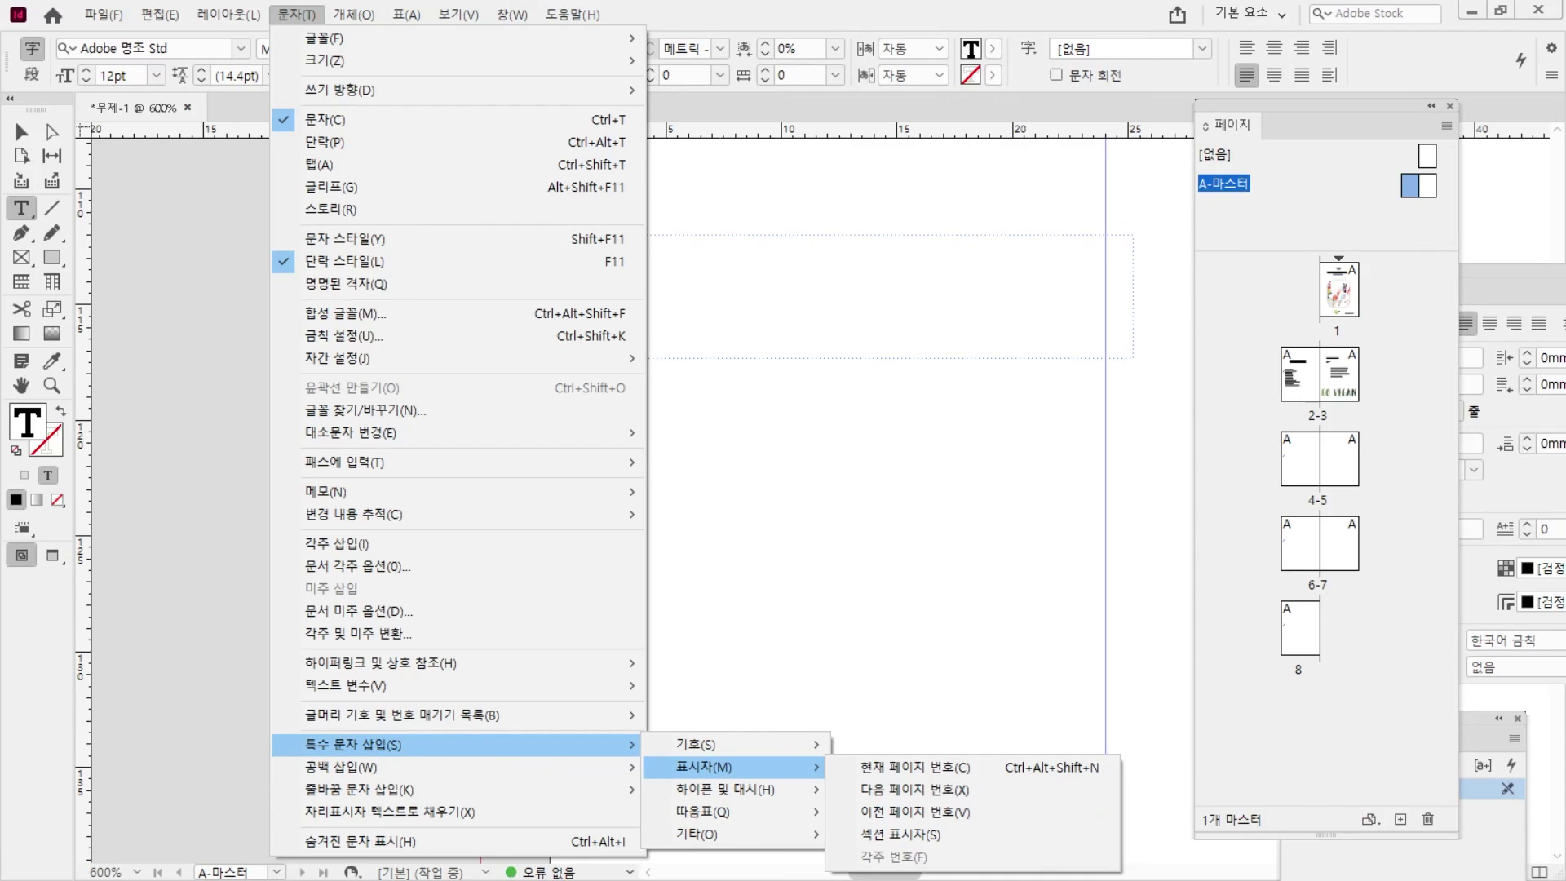
{"action": "right_click", "coordinate": [78, 153]}
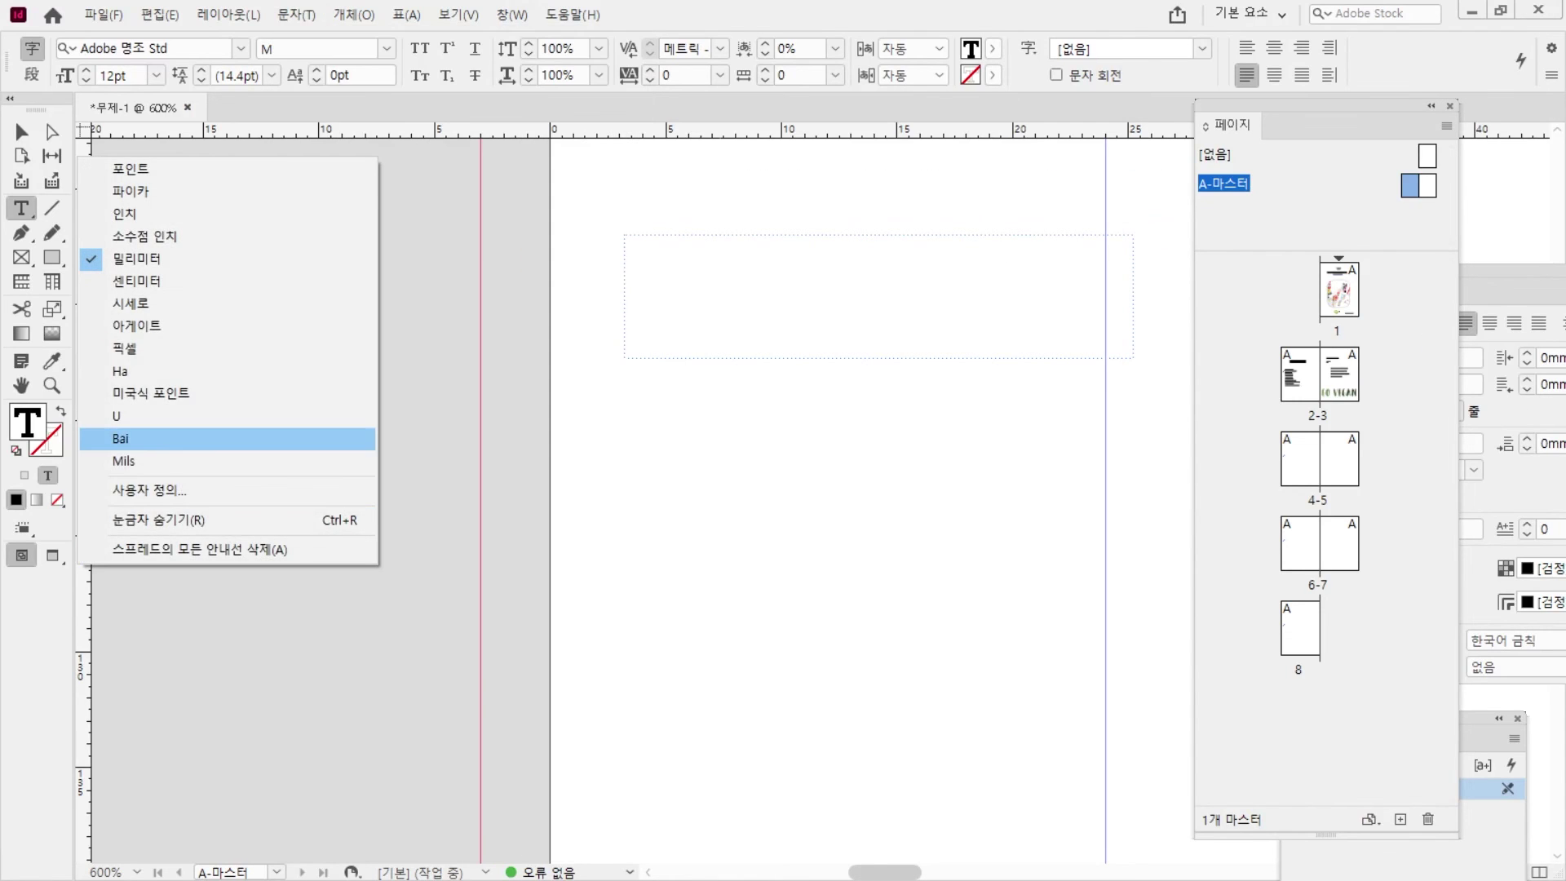
{"action": "left_click", "coordinate": [593, 418]}
{"action": "left_click", "coordinate": [296, 15]}
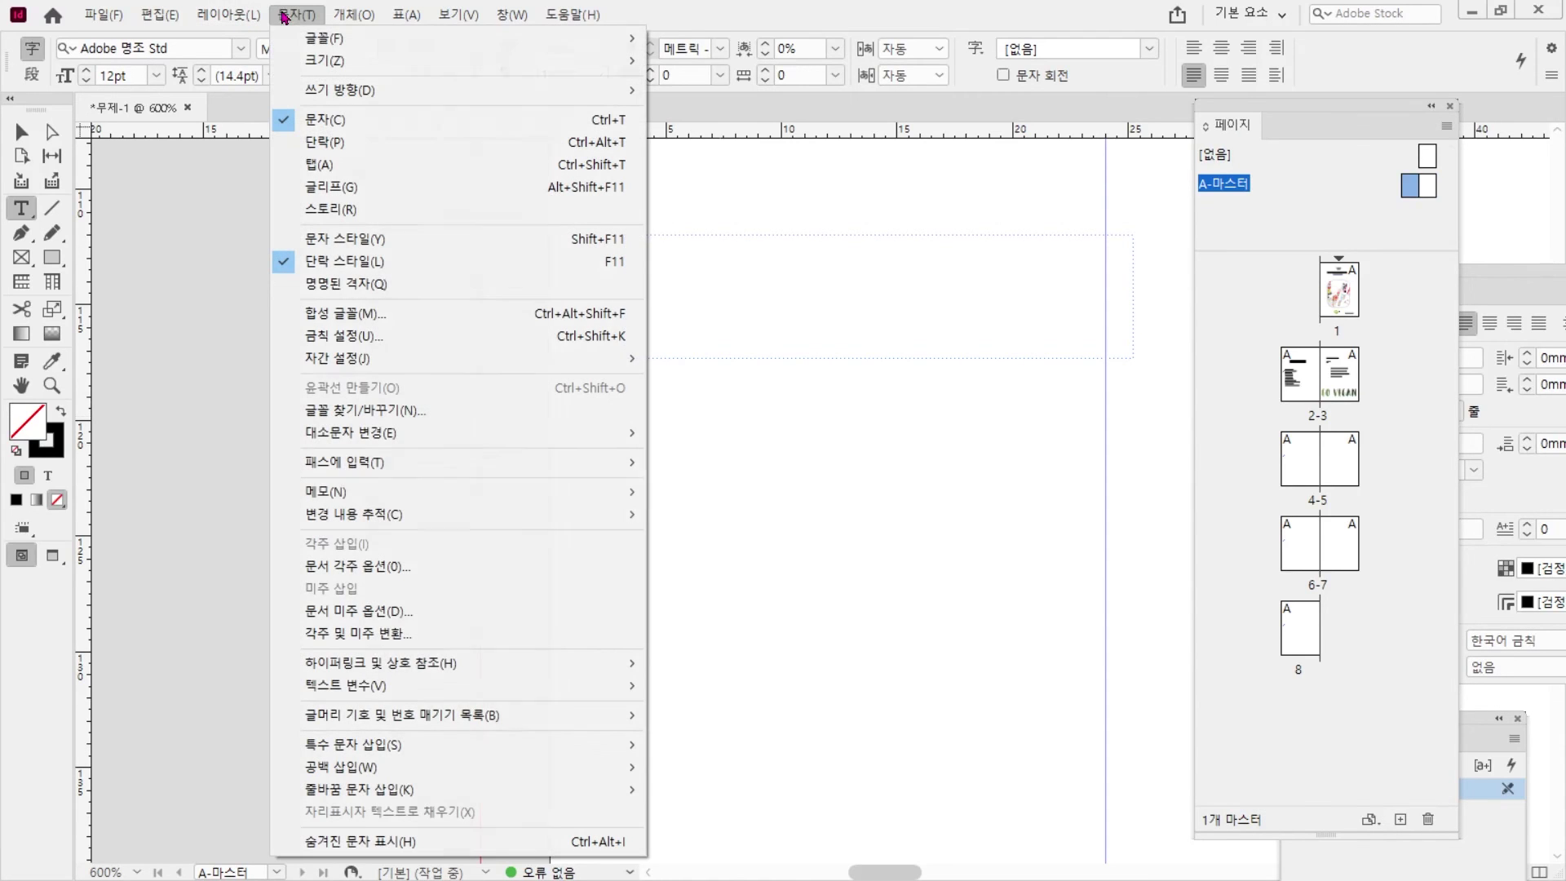
{"action": "mouse_move", "coordinate": [525, 744]}
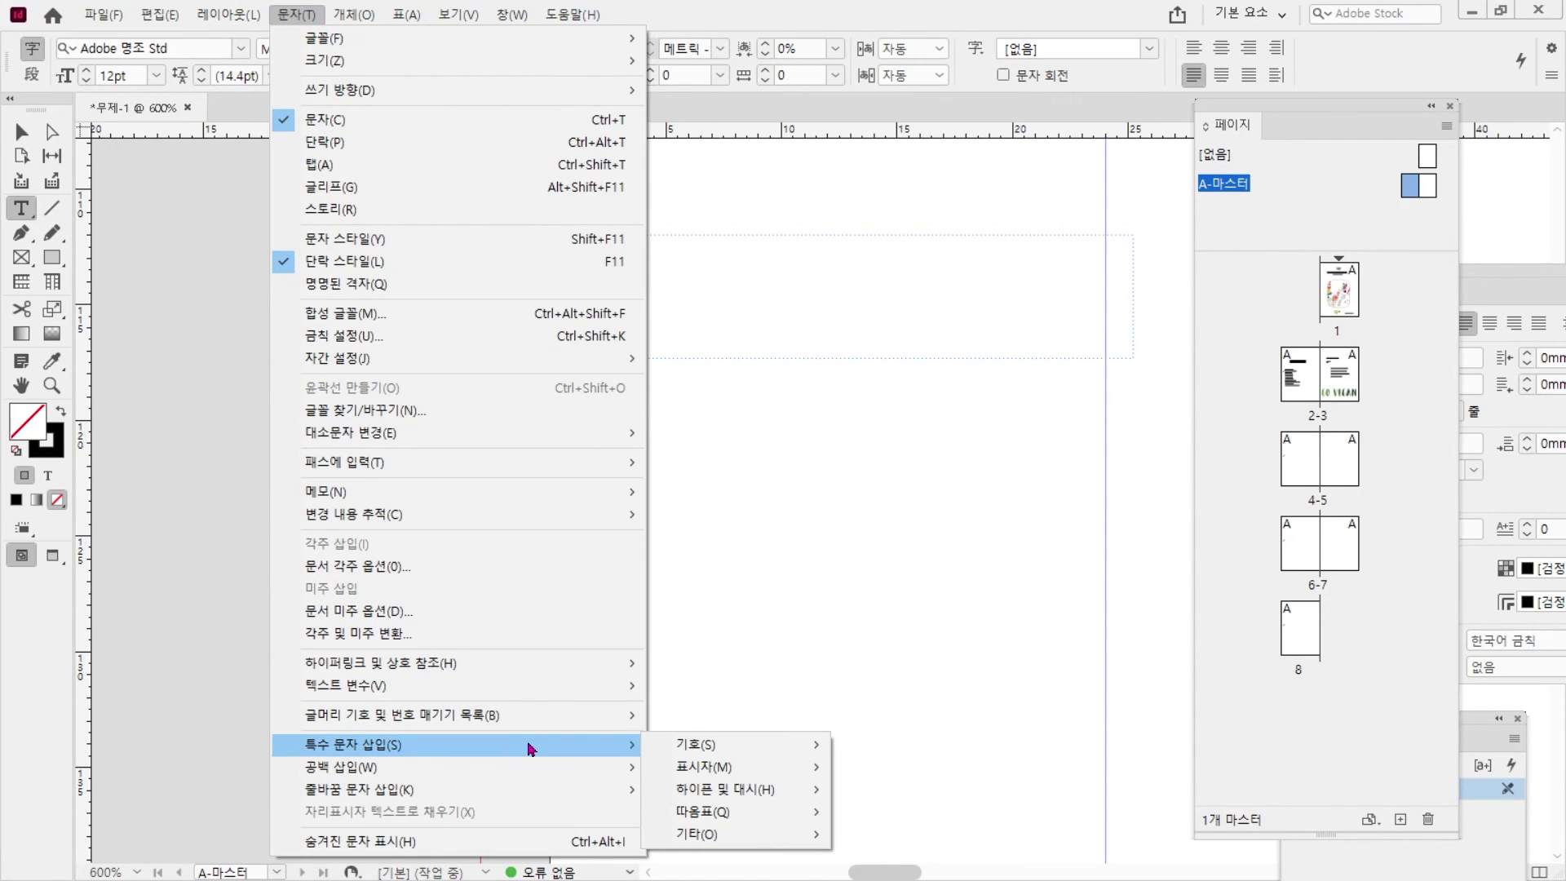
{"action": "mouse_move", "coordinate": [734, 766]}
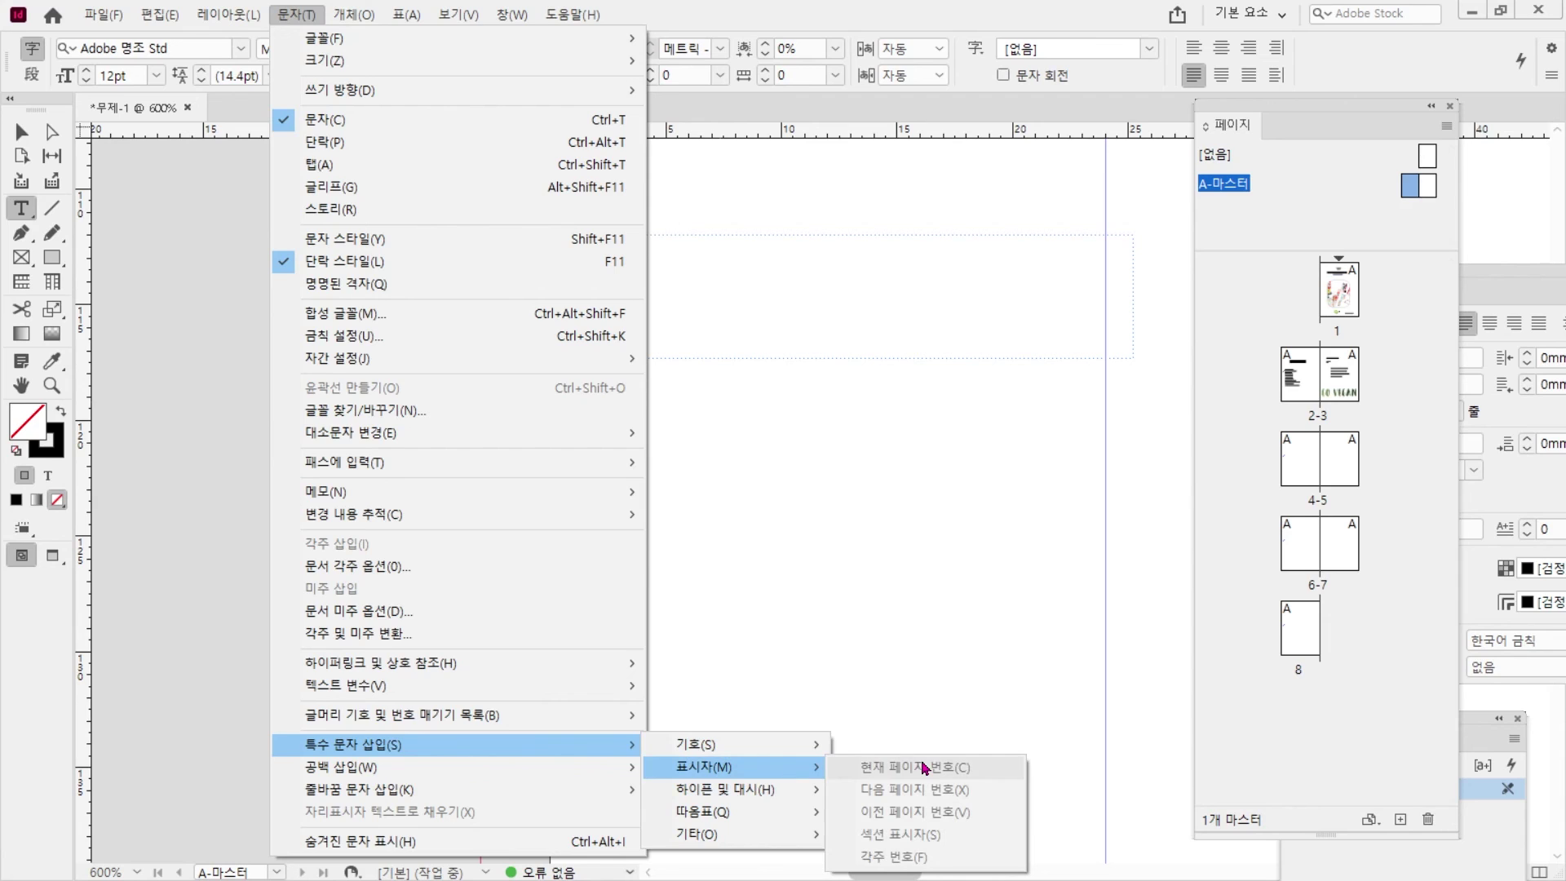
- Insert the current page number marker into the empty text frame on the left master page
{"action": "left_click", "coordinate": [676, 276]}
{"action": "left_click", "coordinate": [289, 15]}
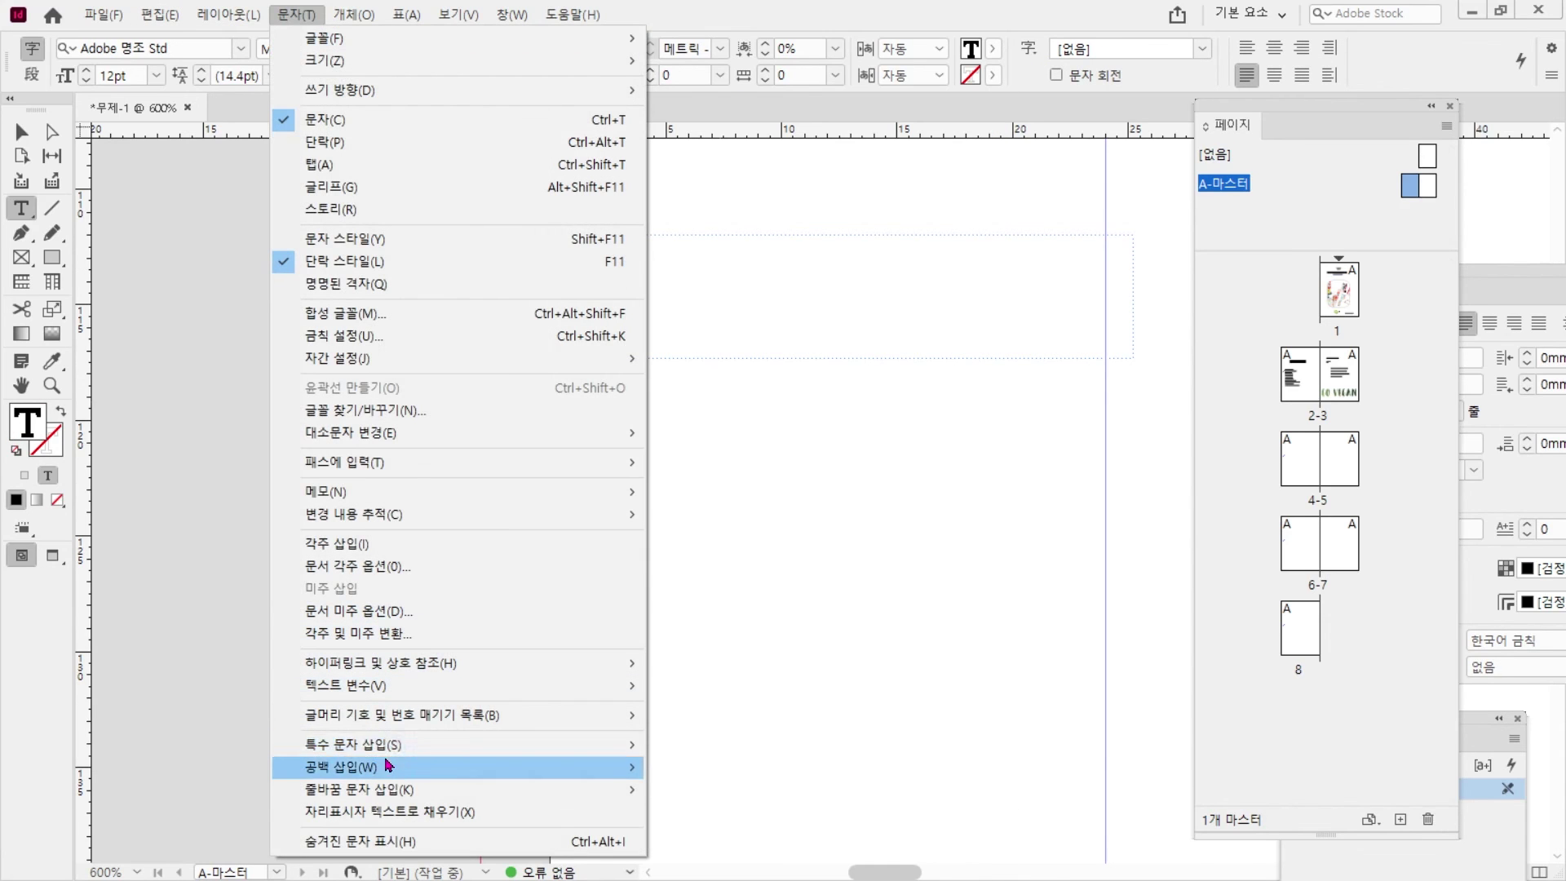
{"action": "mouse_move", "coordinate": [500, 745]}
{"action": "mouse_move", "coordinate": [702, 767]}
{"action": "left_click", "coordinate": [881, 773]}
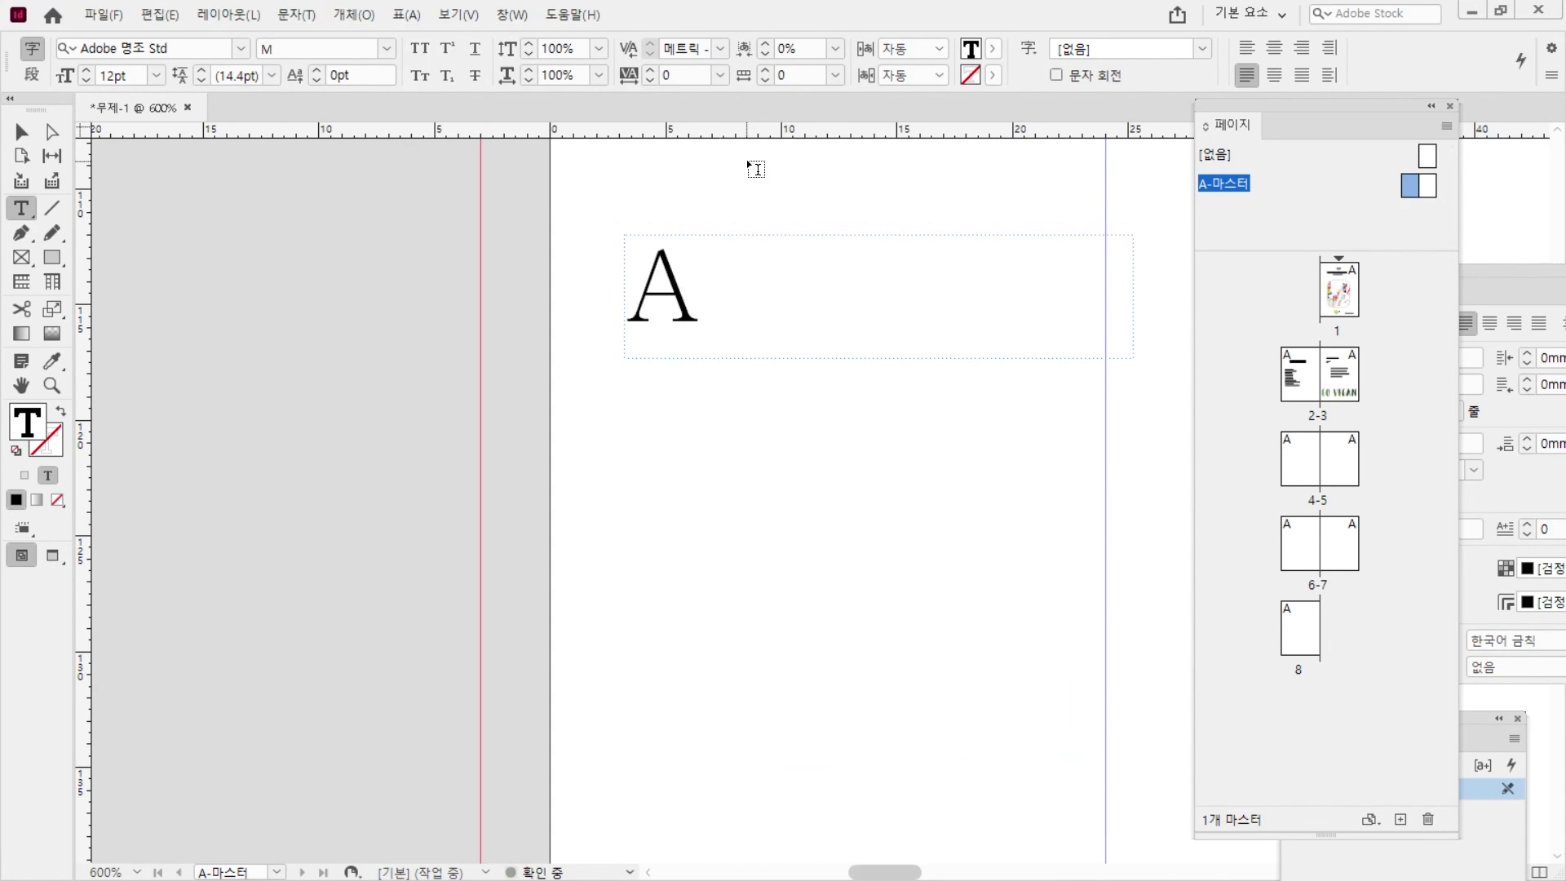
- Set the page number marker to 9 pt in the 돋움체 font
{"action": "key", "text": "shift+Left"}
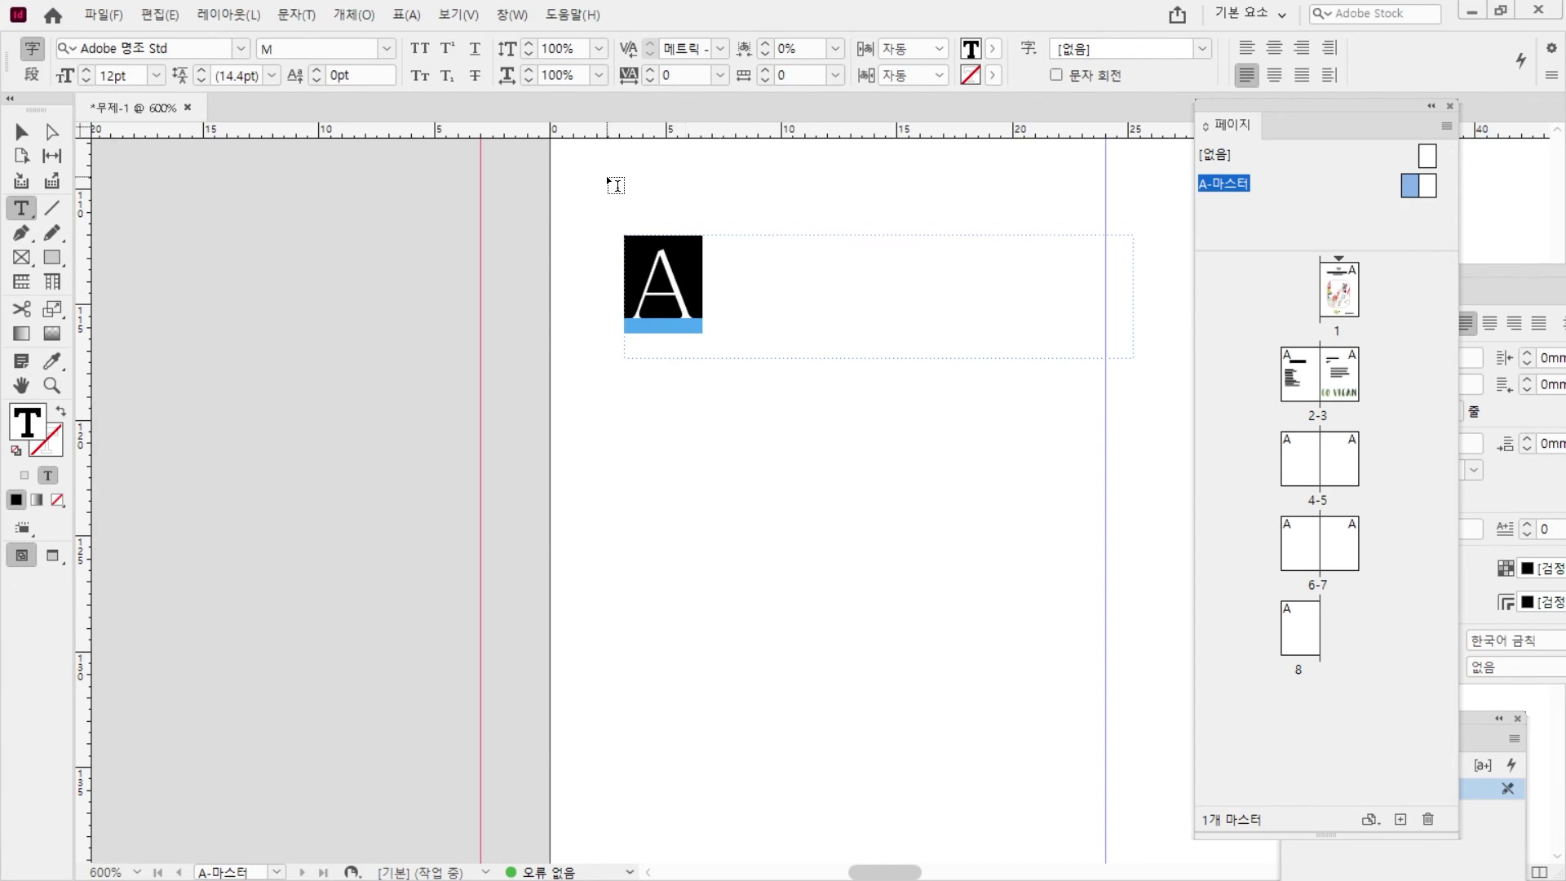
{"action": "left_click", "coordinate": [140, 75]}
{"action": "type", "text": "9"}
{"action": "key", "text": "Return"}
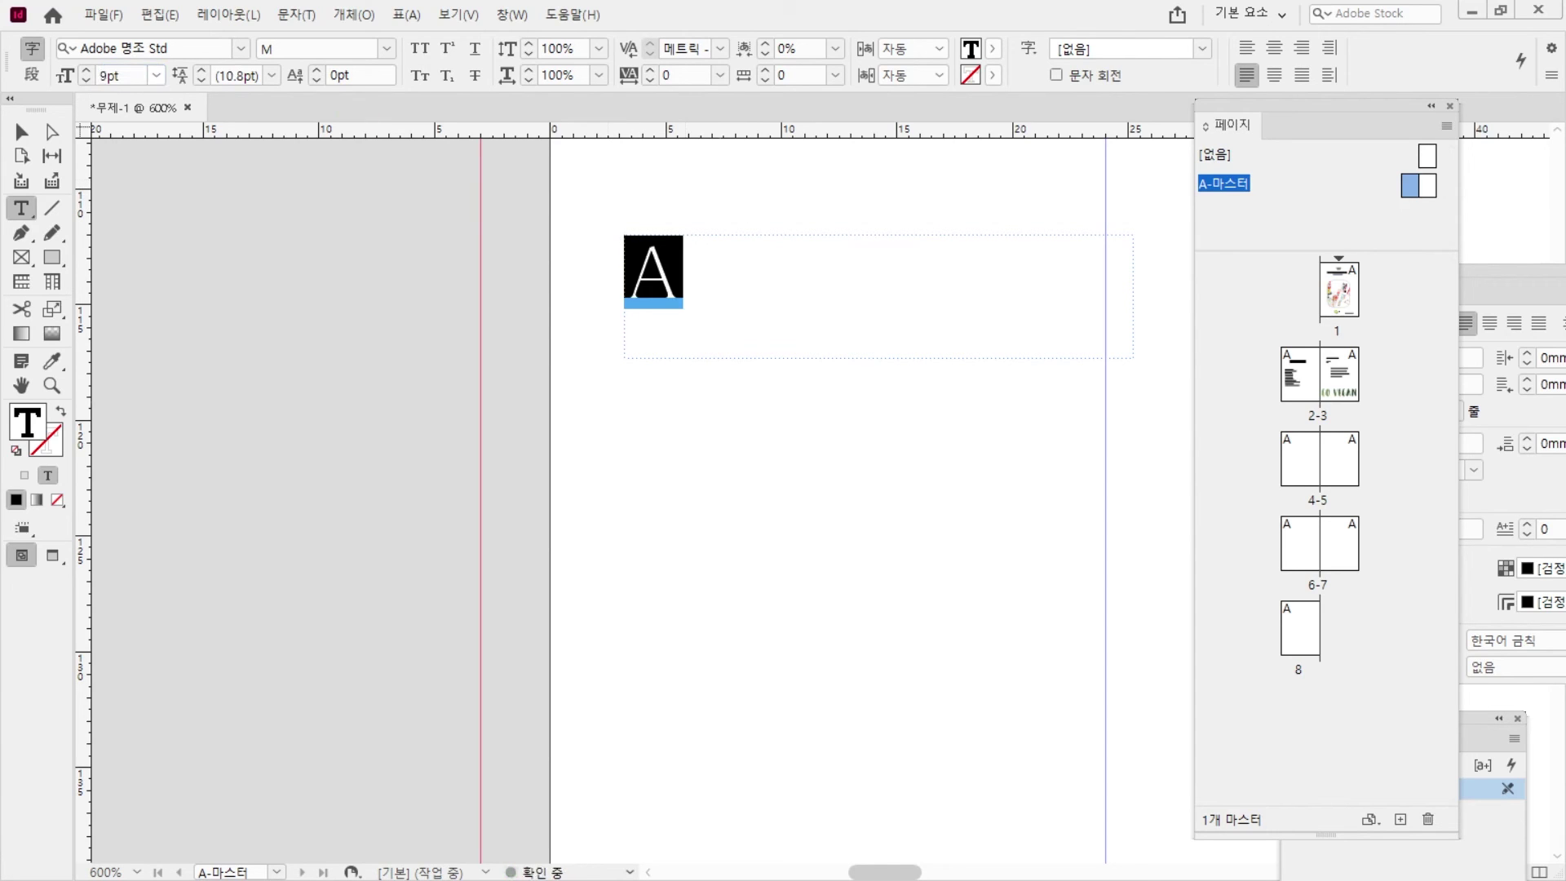
{"action": "left_click", "coordinate": [242, 49]}
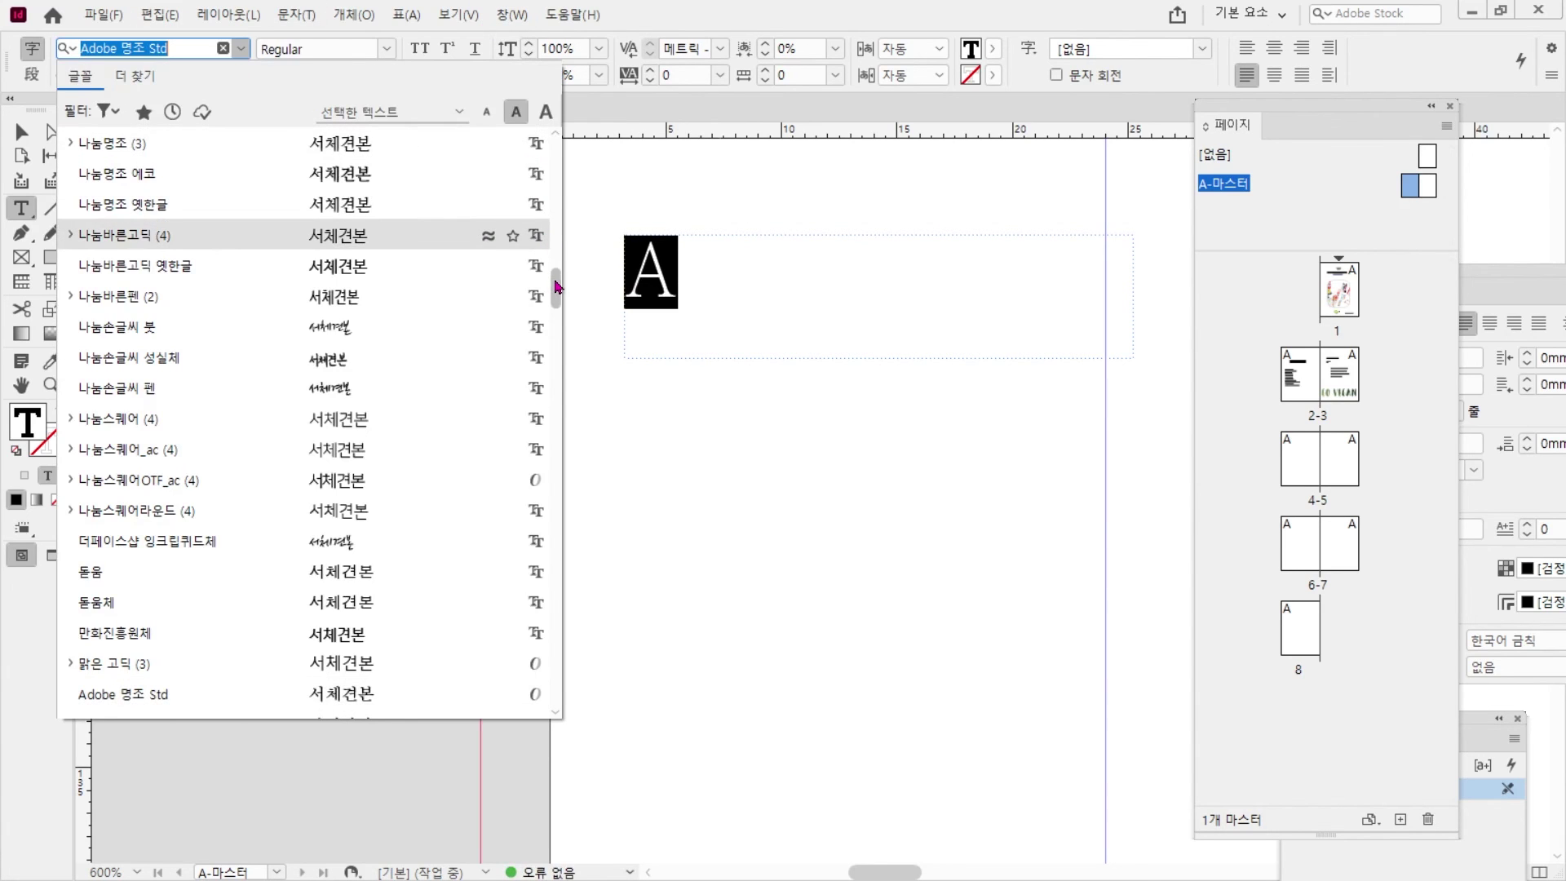
{"action": "scroll", "coordinate": [545, 237], "scroll_direction": "down", "scroll_amount": 5}
{"action": "left_click", "coordinate": [454, 148]}
{"action": "key", "text": "Escape"}
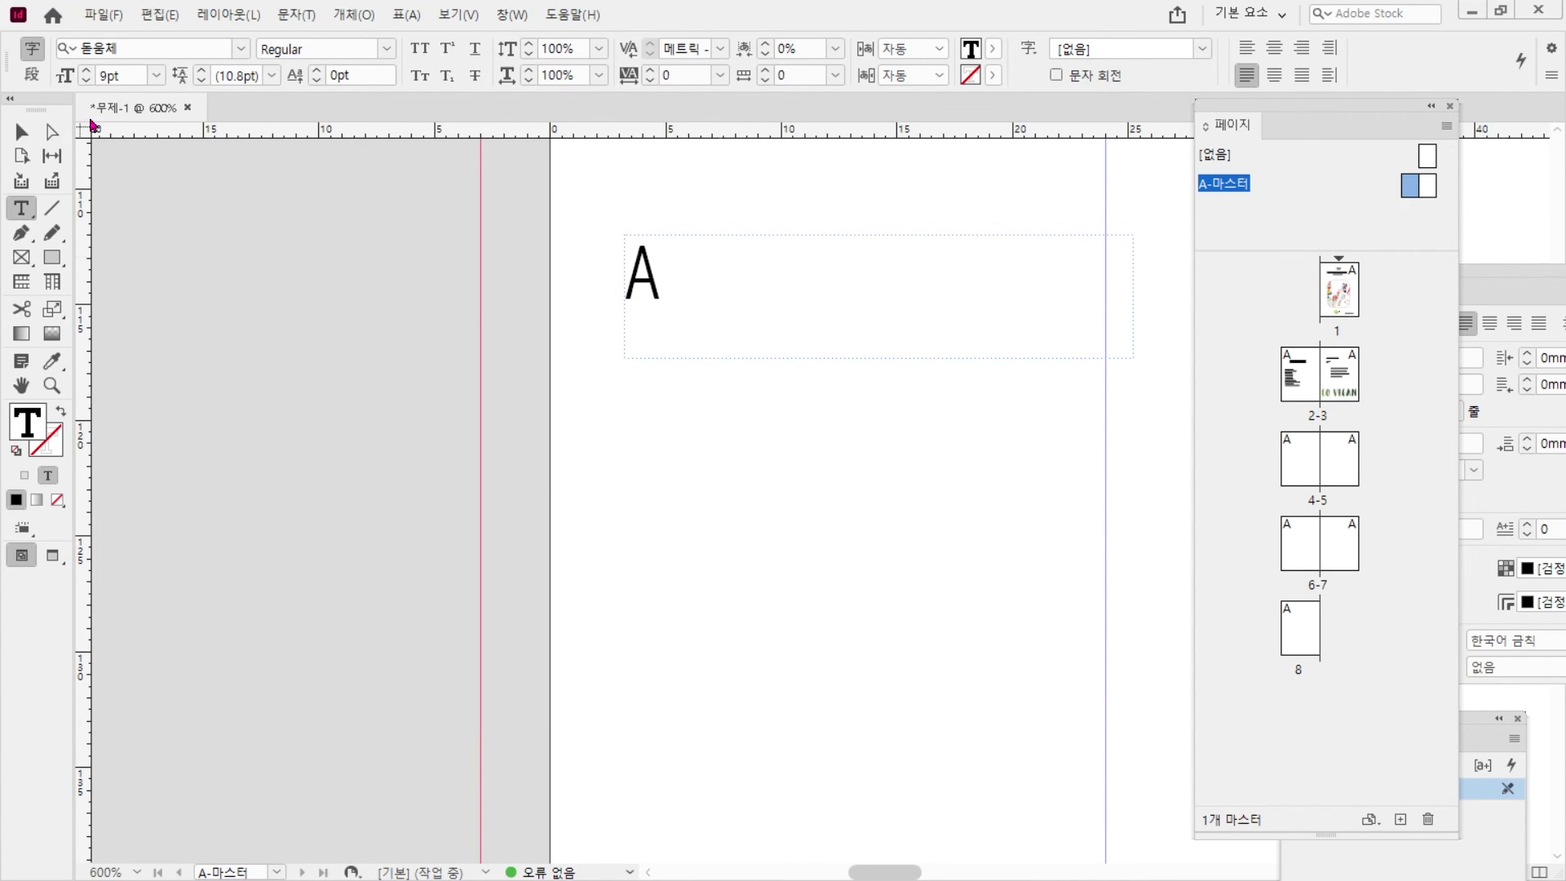
- Draw a horizontal line just below the page number frame and set its length to 15 mm
{"action": "left_click_drag", "start_coordinate": [682, 290], "coordinate": [503, 338]}
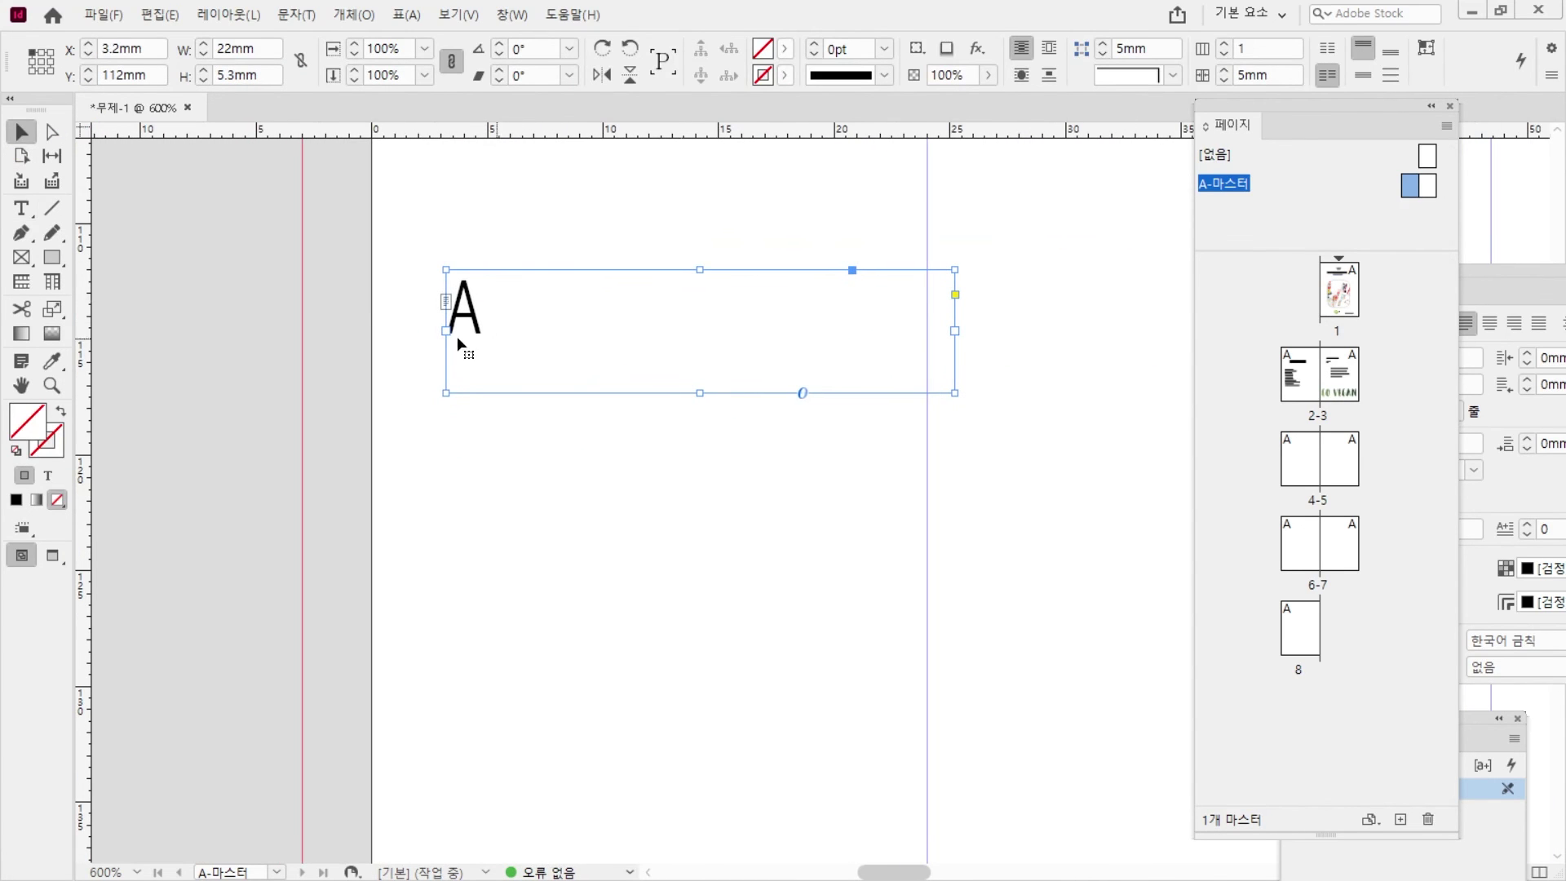
{"action": "left_click", "coordinate": [52, 208]}
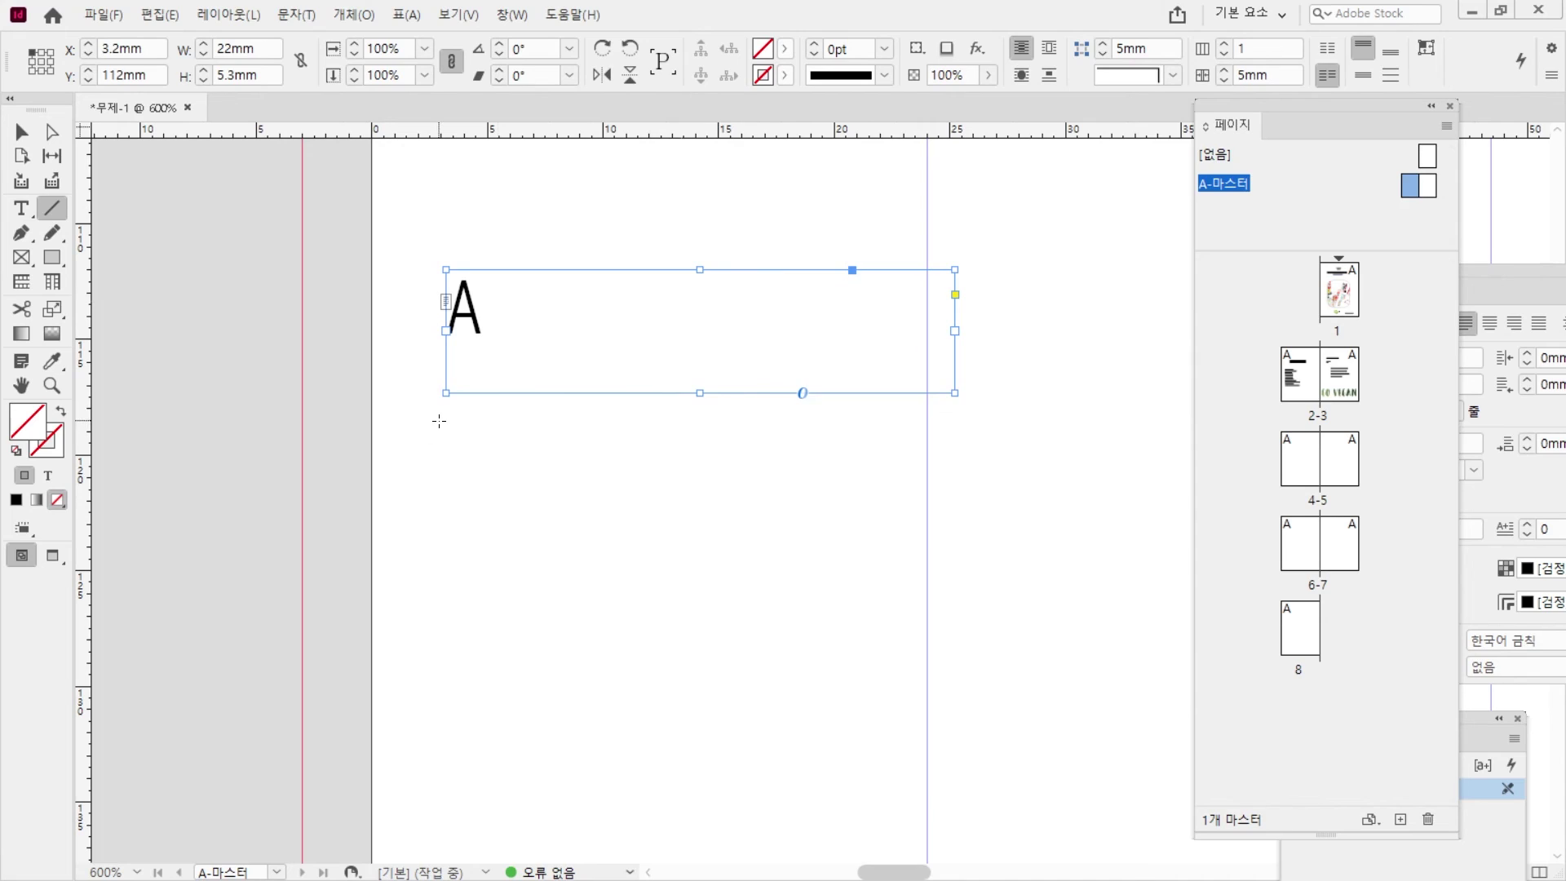
{"action": "left_click_drag", "start_coordinate": [439, 421], "coordinate": [934, 421]}
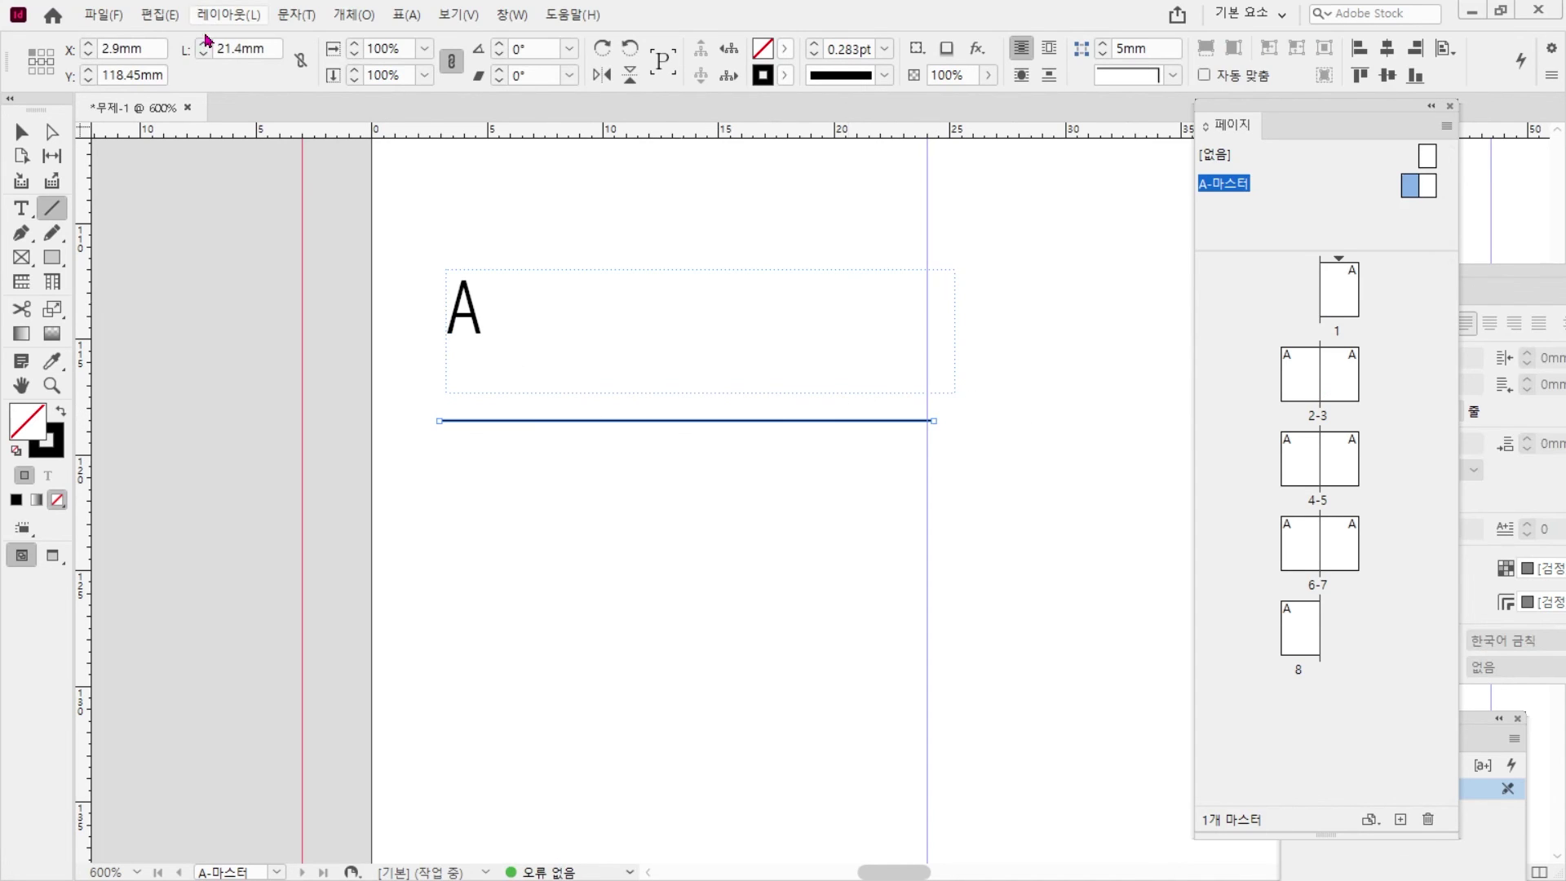
{"action": "double_click", "coordinate": [245, 42]}
{"action": "type", "text": "15"}
{"action": "key", "text": "Return"}
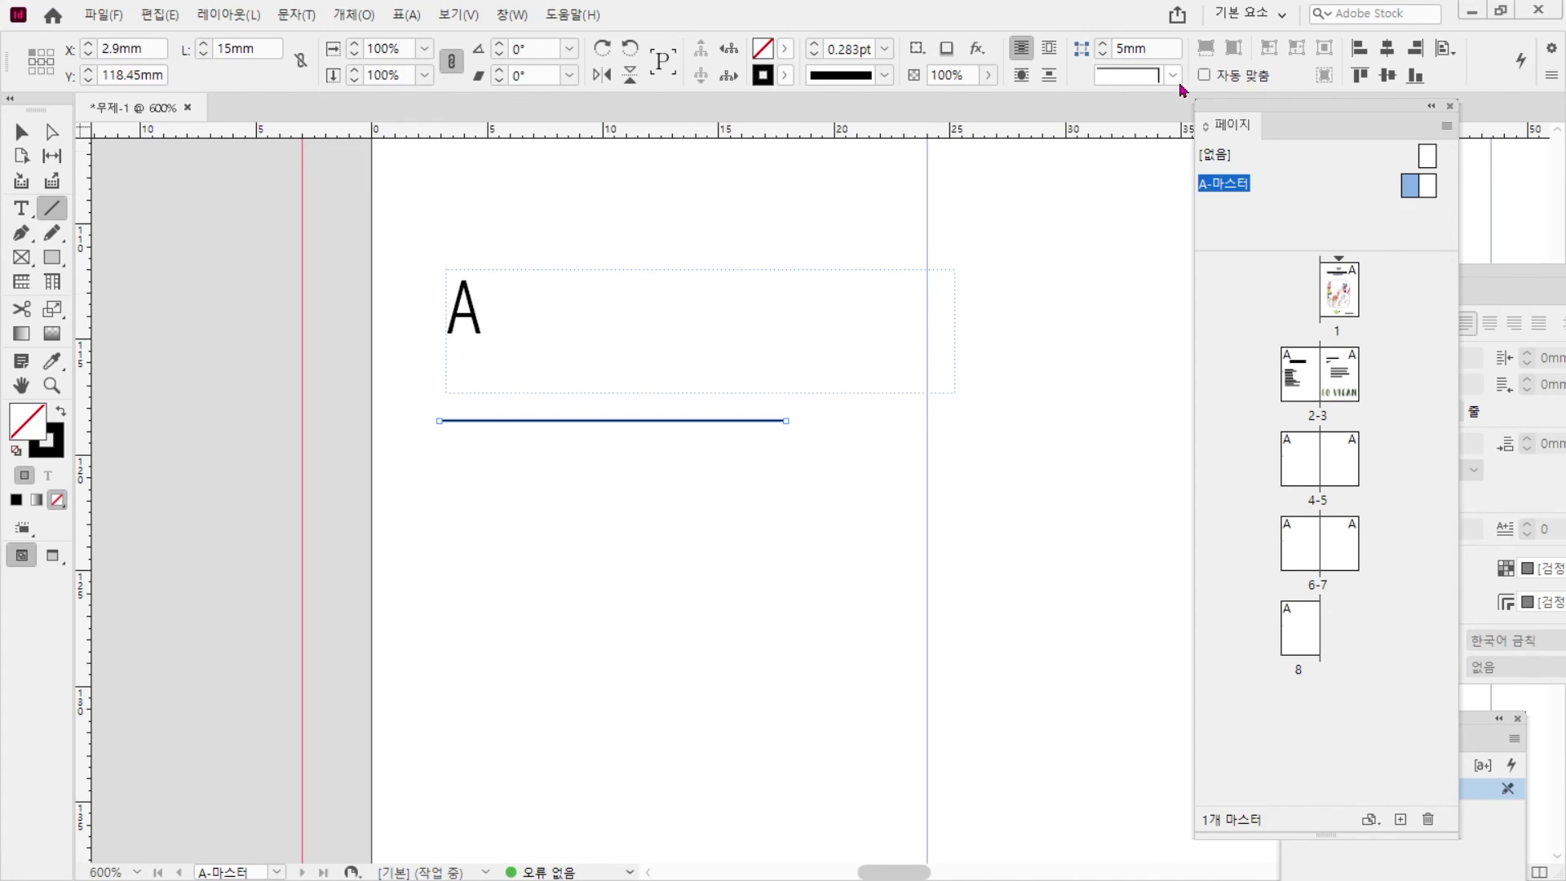
- Set the line's stroke weight to 0.5 pt and check its stroke colour swatch
{"action": "double_click", "coordinate": [848, 49]}
{"action": "type", "text": "0.5"}
{"action": "key", "text": "Return"}
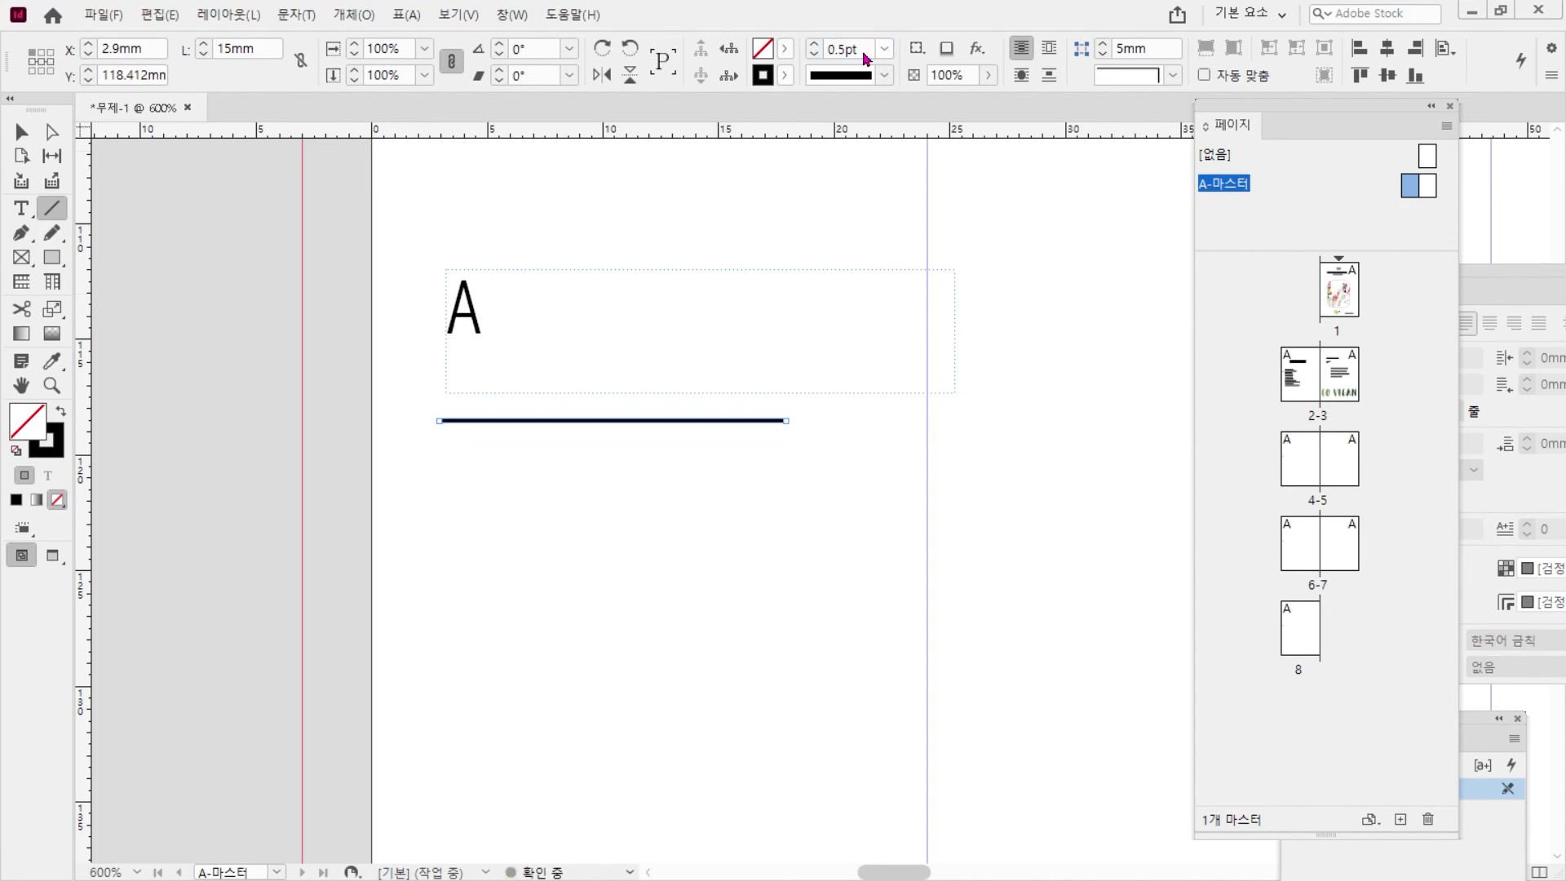
{"action": "left_click", "coordinate": [787, 76]}
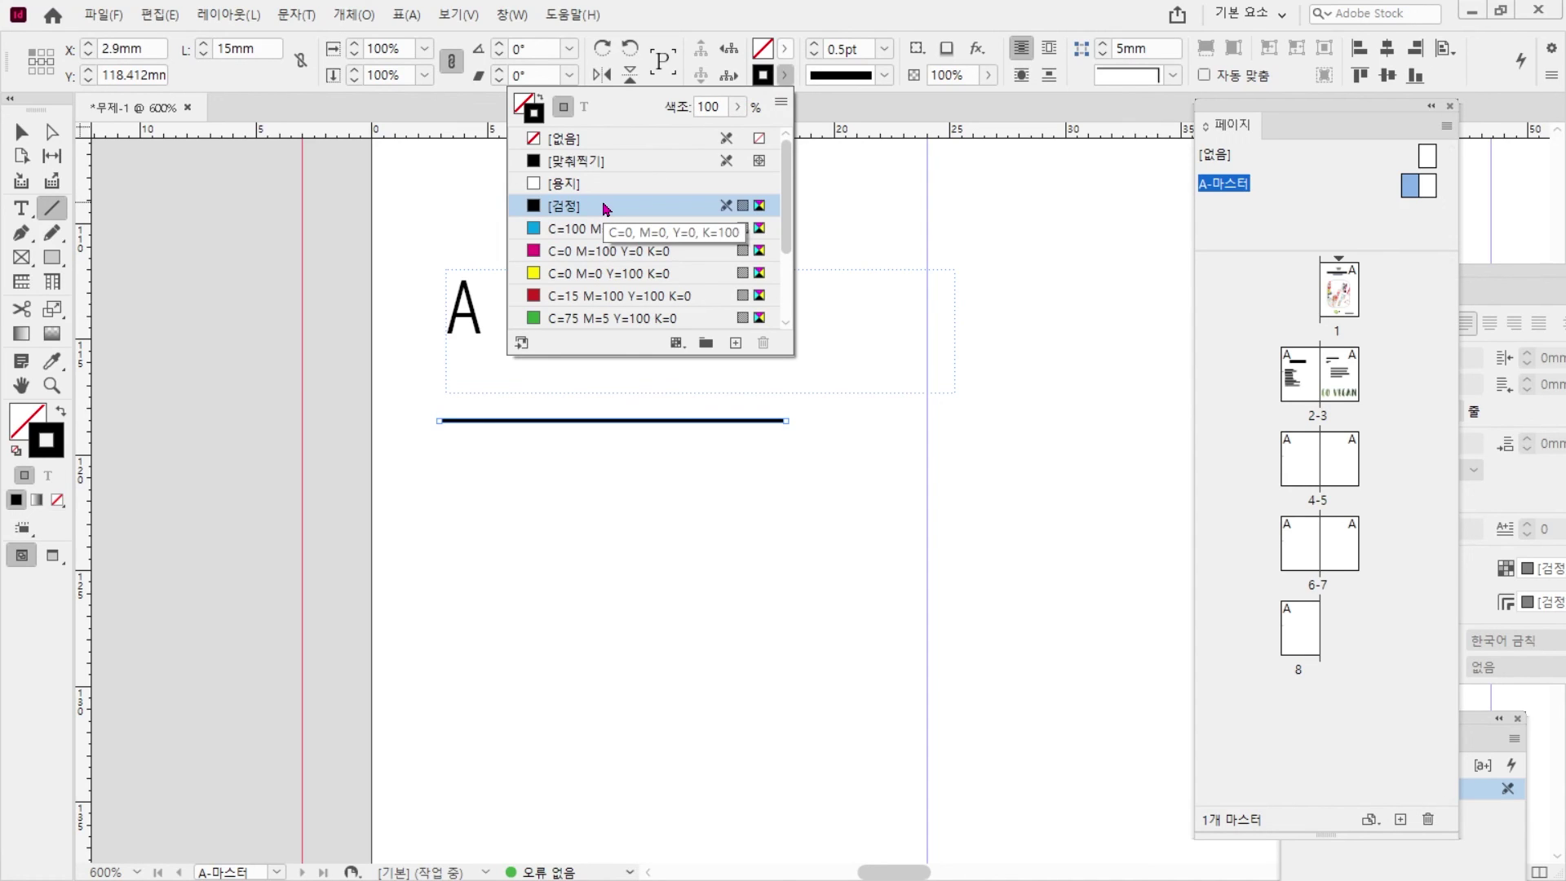
- Duplicate the page number frame straight down below the line and replace the copy's marker with magazine
{"action": "left_click", "coordinate": [21, 132]}
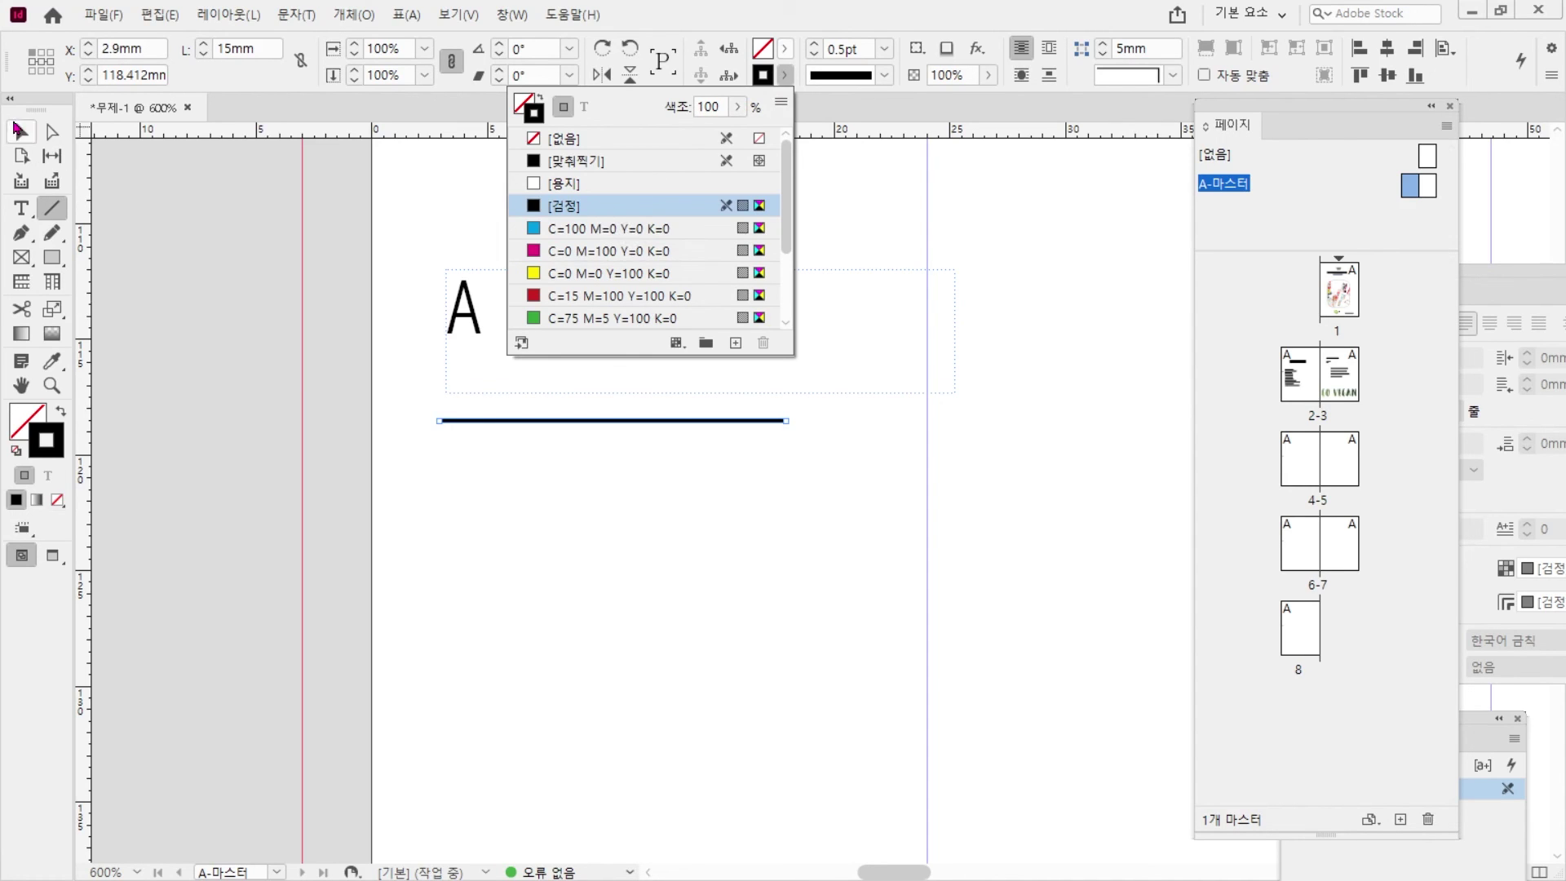
{"action": "left_click_drag", "start_coordinate": [503, 301], "coordinate": [501, 482]}
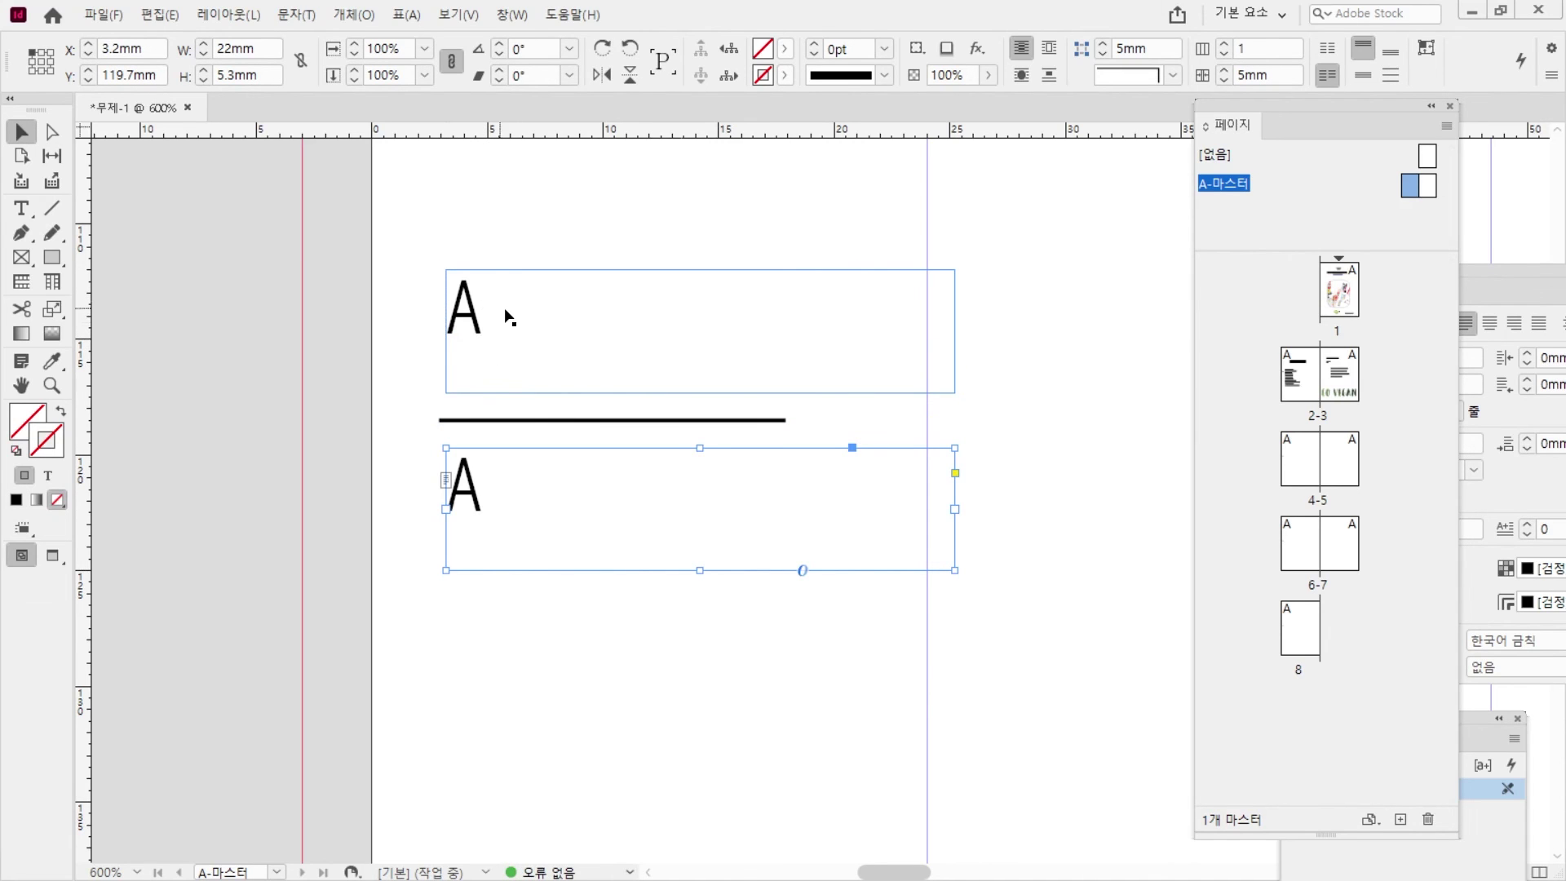
{"action": "double_click", "coordinate": [603, 539]}
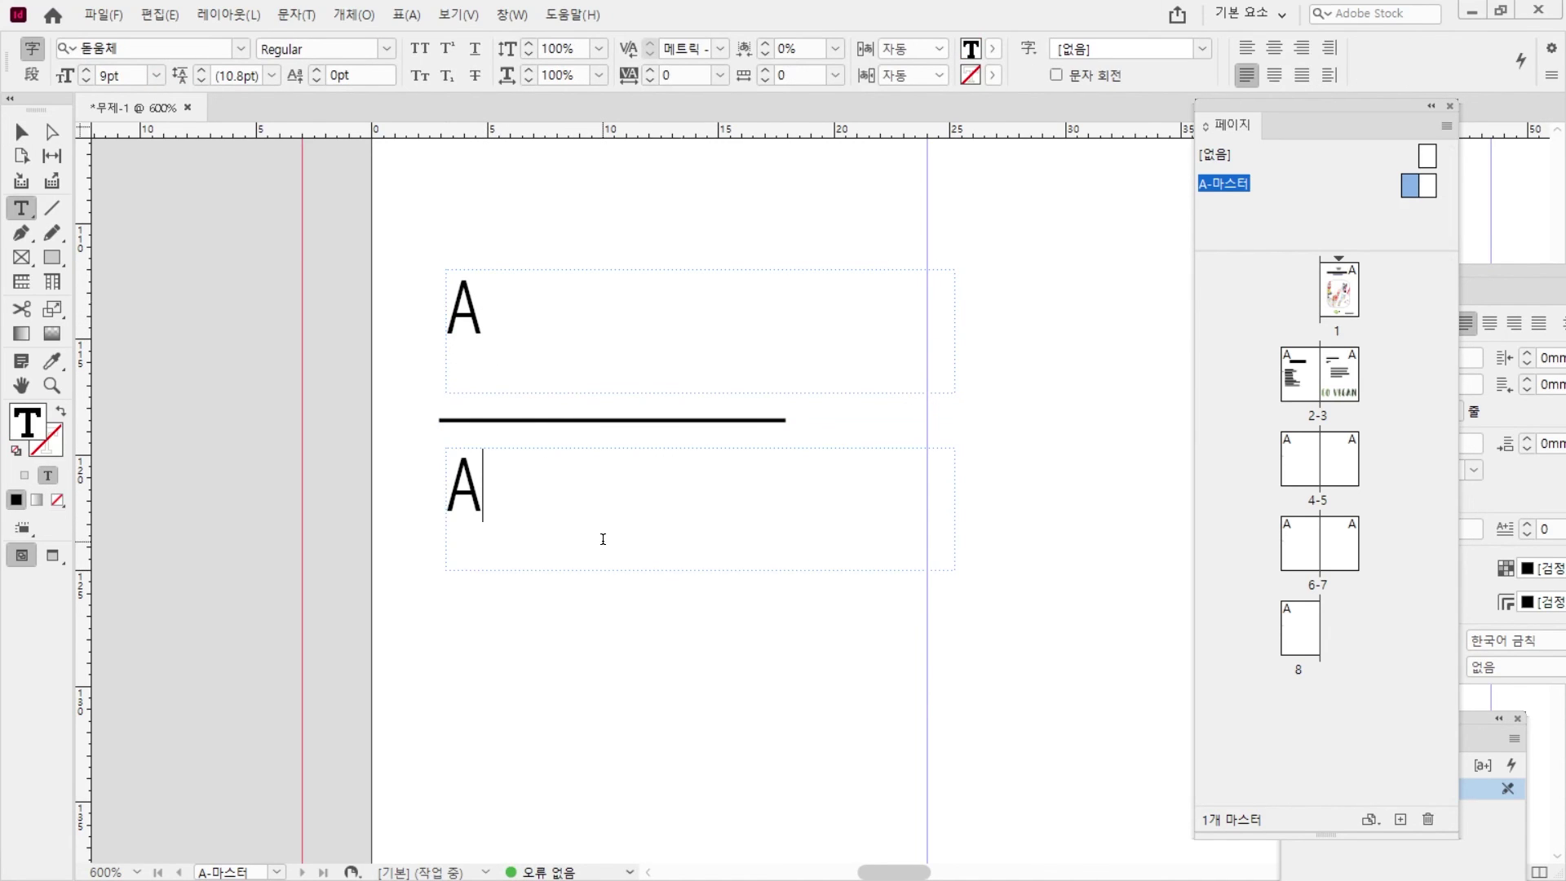
{"action": "key", "text": "BackSpace"}
{"action": "type", "text": "d"}
{"action": "key", "text": "BackSpace"}
{"action": "key", "text": "Hangul"}
{"action": "type", "text": "ㅡㅁ"}
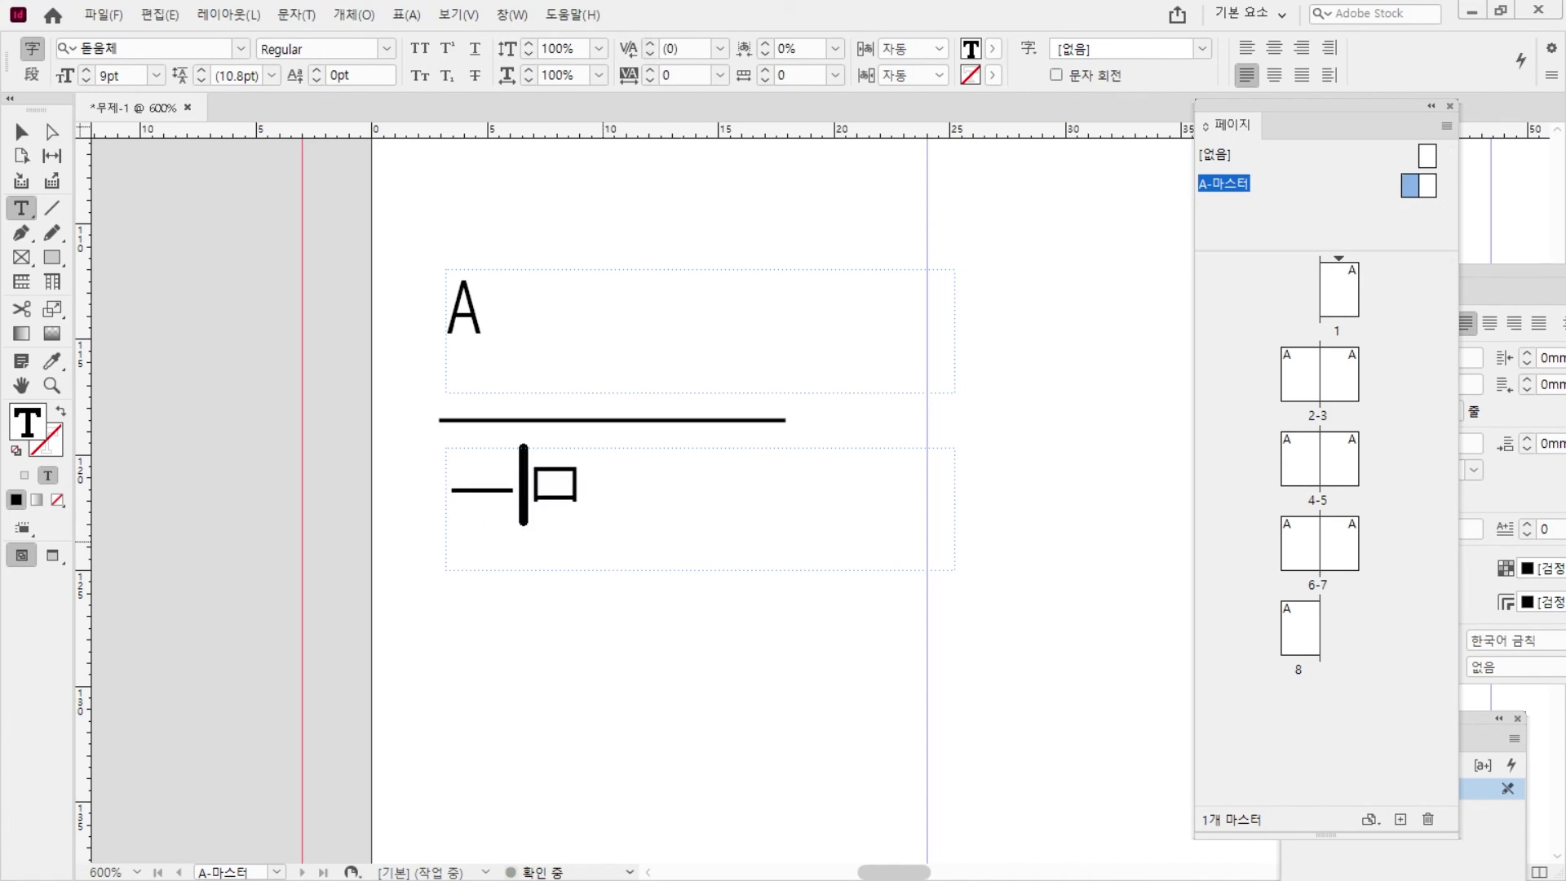
{"action": "key", "text": "BackSpace"}
{"action": "key", "text": "BackSpace"}
{"action": "key", "text": "Hangul"}
{"action": "type", "text": "magazine"}
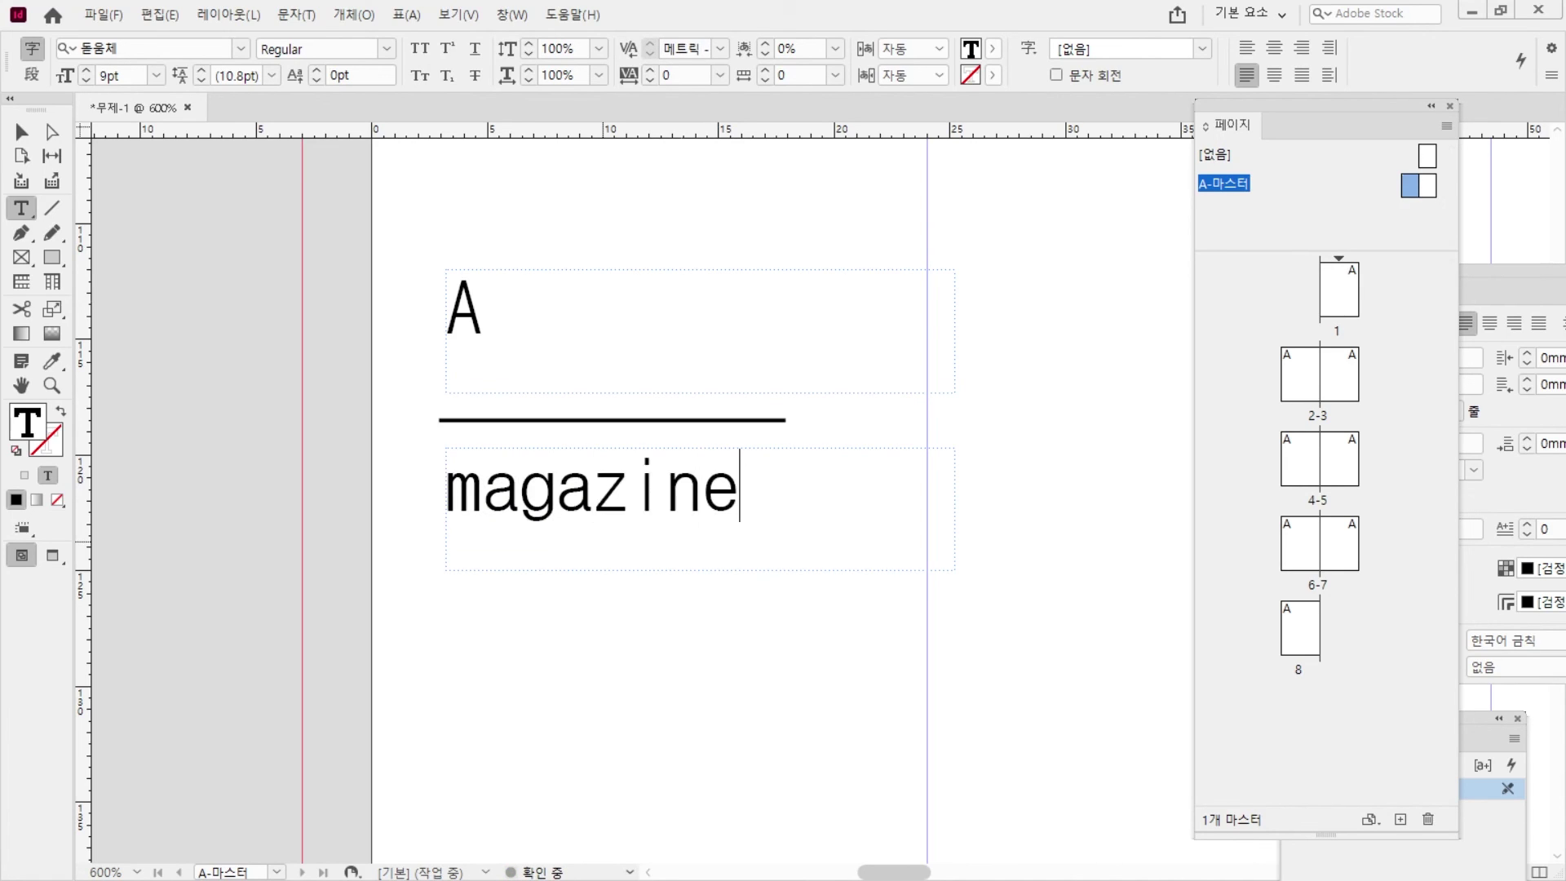
{"action": "key", "text": "ctrl+a"}
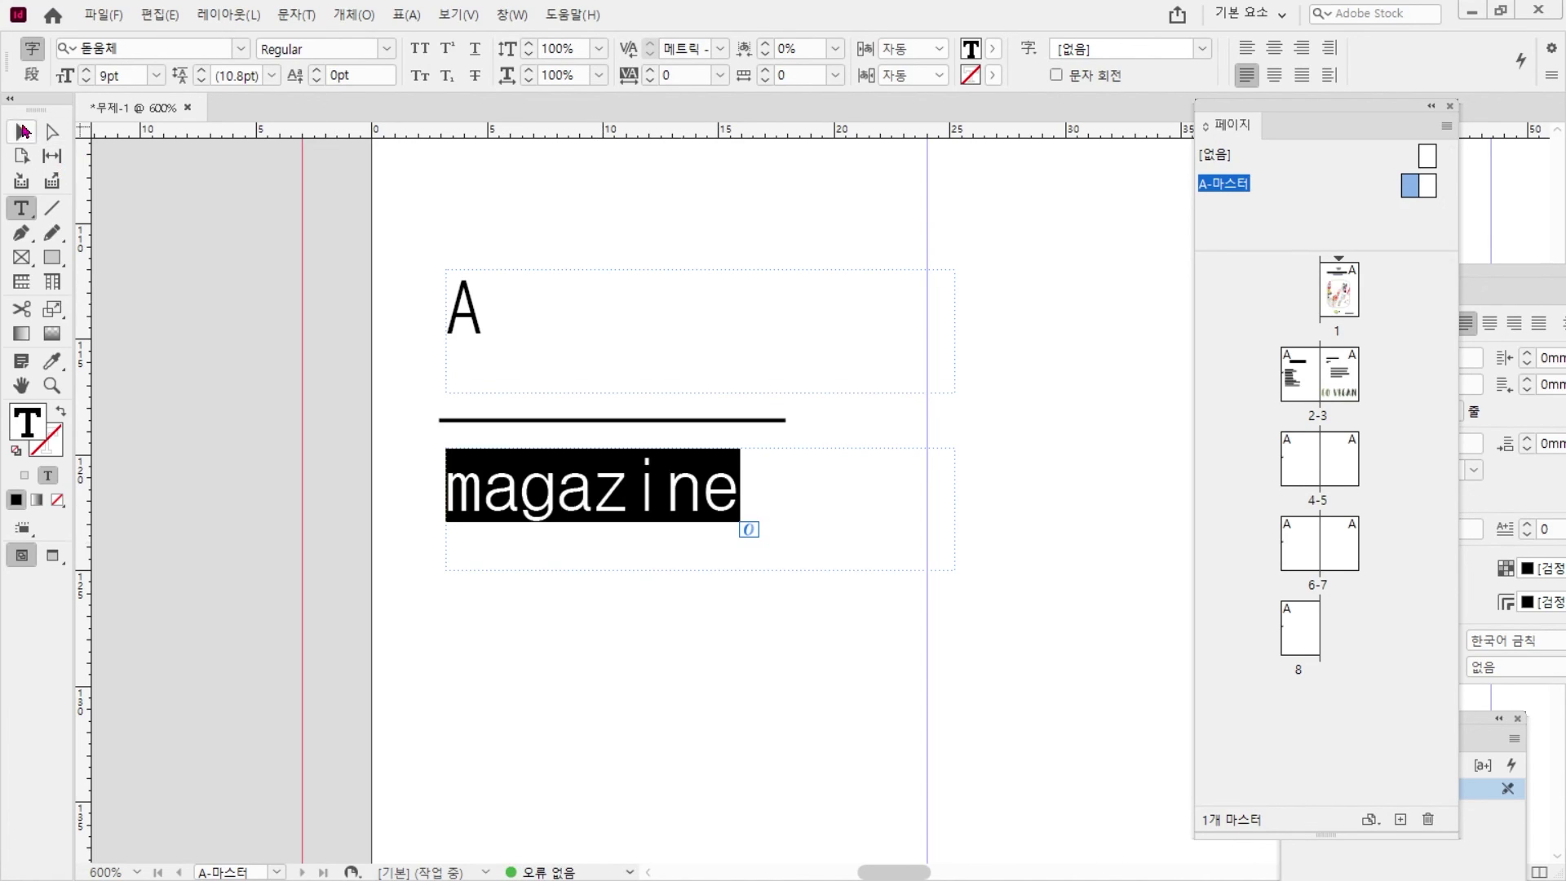
- Resize both text frames to 15 mm wide and align them with the ends of the line
{"action": "left_click", "coordinate": [22, 131]}
{"action": "left_click", "coordinate": [717, 362]}
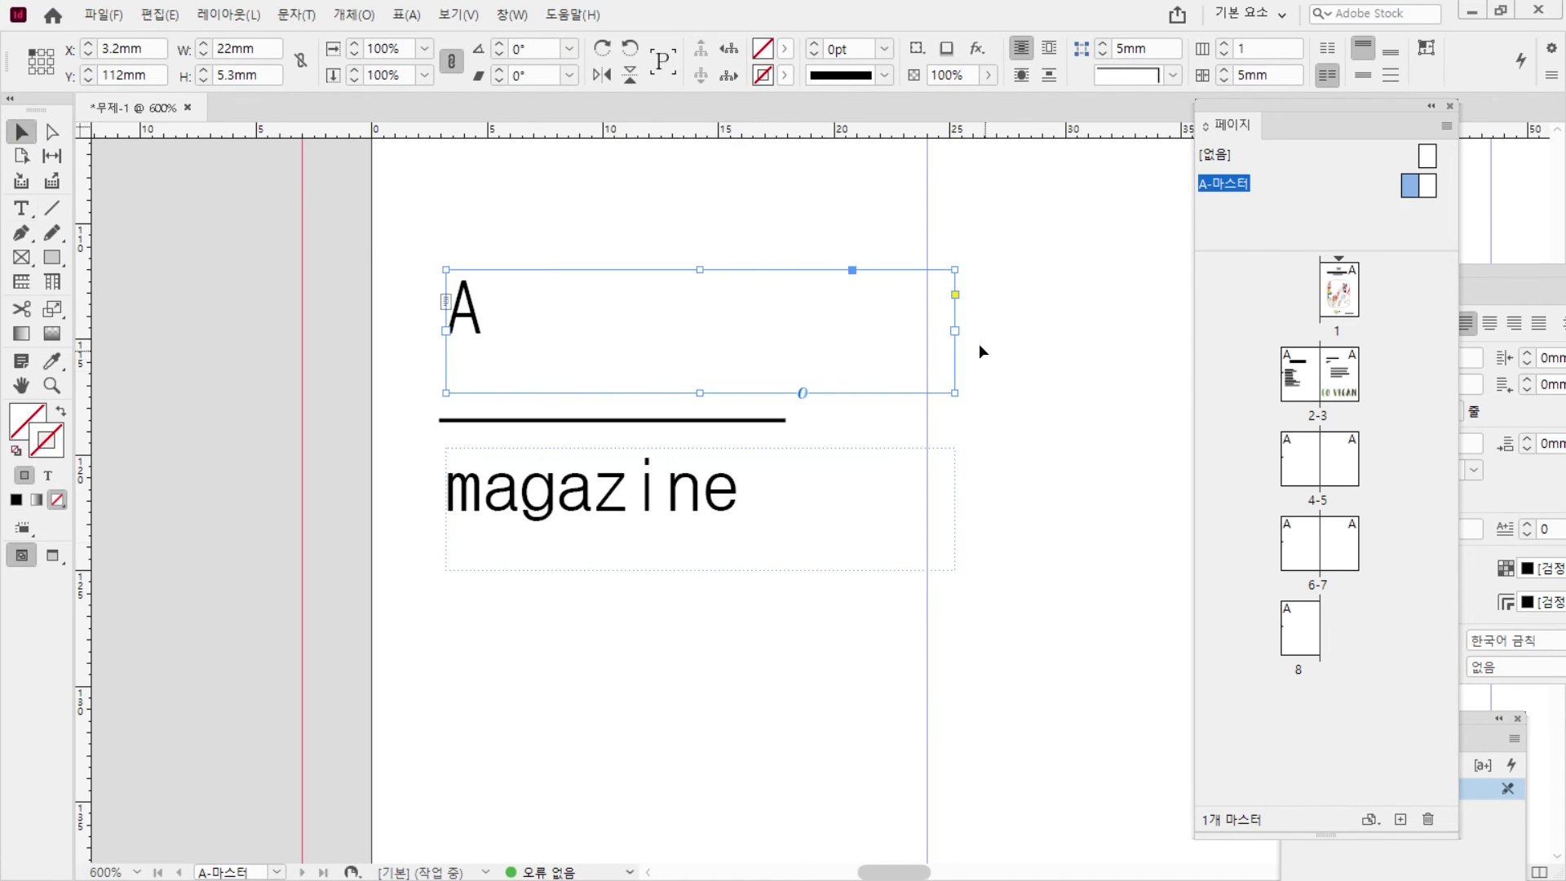
{"action": "left_click_drag", "start_coordinate": [956, 331], "coordinate": [788, 335]}
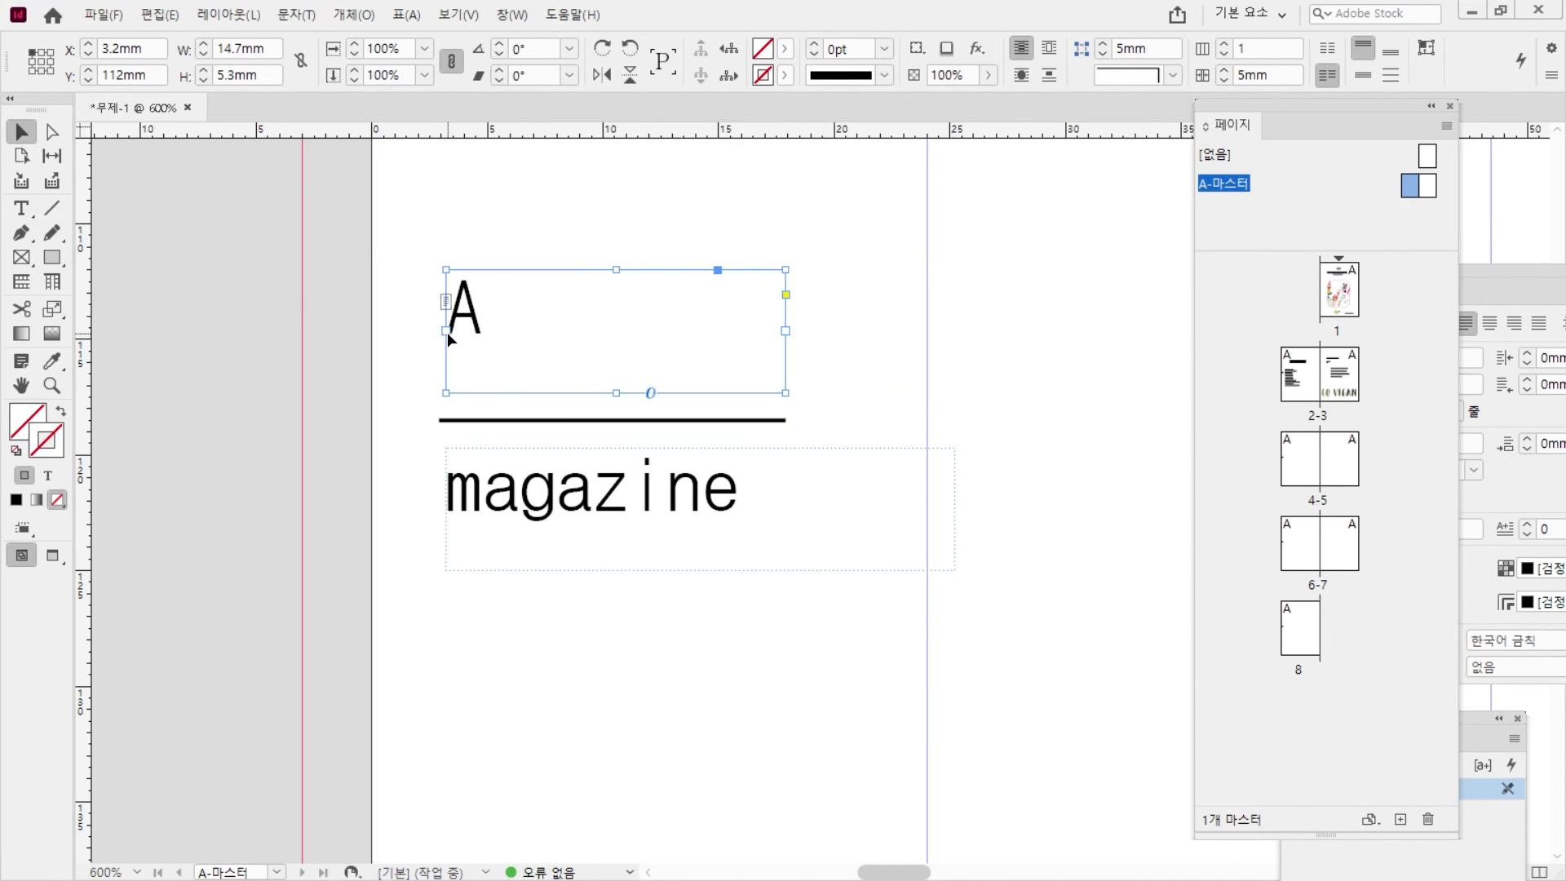
{"action": "left_click_drag", "start_coordinate": [445, 331], "coordinate": [440, 335]}
{"action": "left_click", "coordinate": [804, 608]}
{"action": "left_click_drag", "start_coordinate": [476, 522], "coordinate": [468, 522]}
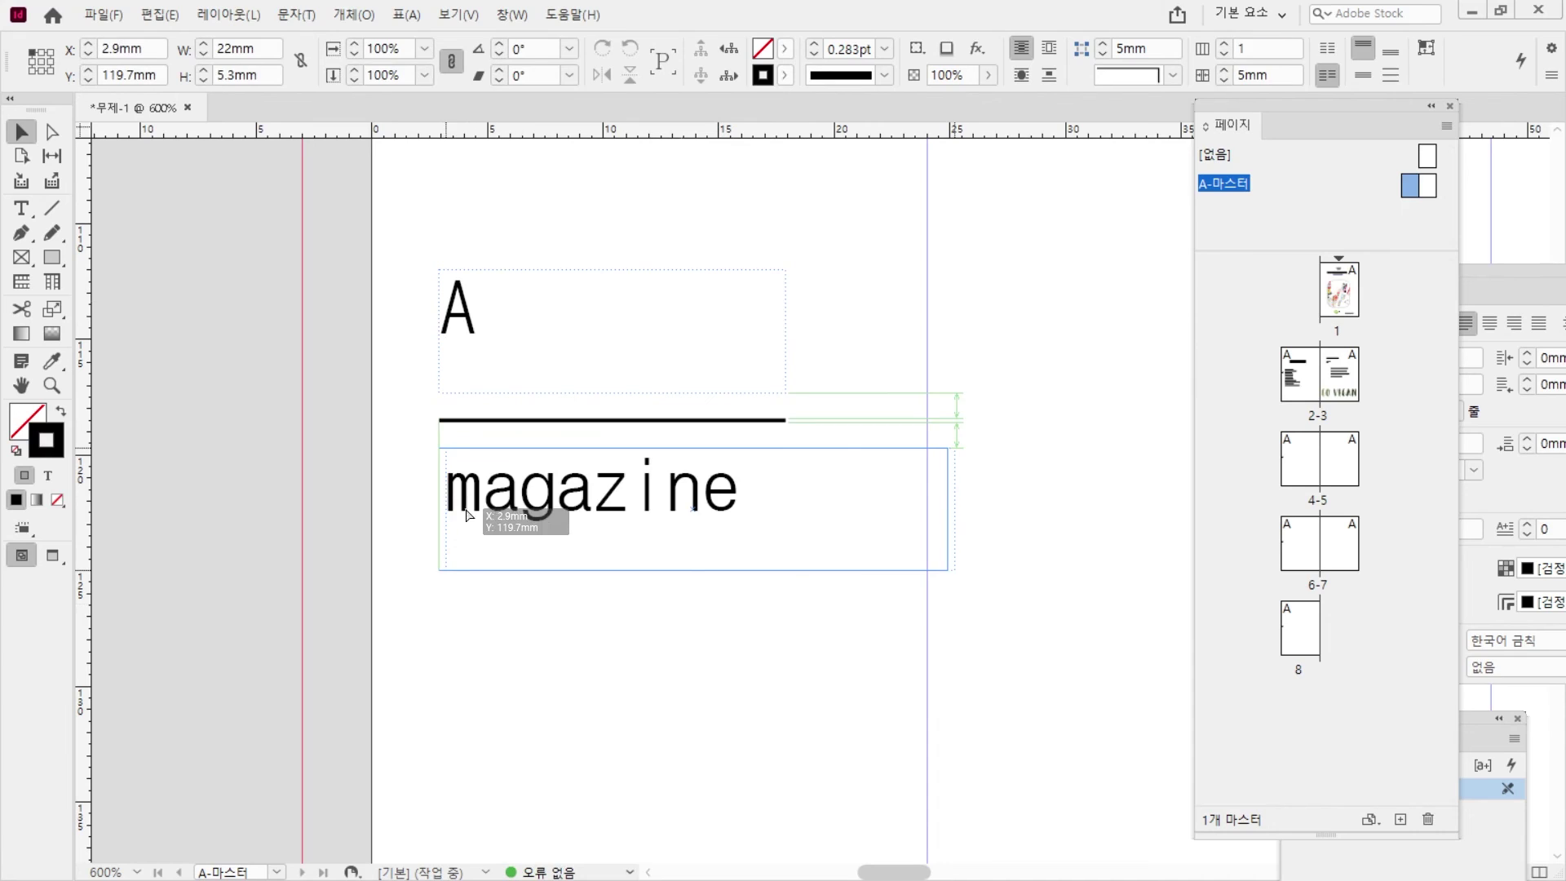
{"action": "left_click_drag", "start_coordinate": [947, 516], "coordinate": [788, 489]}
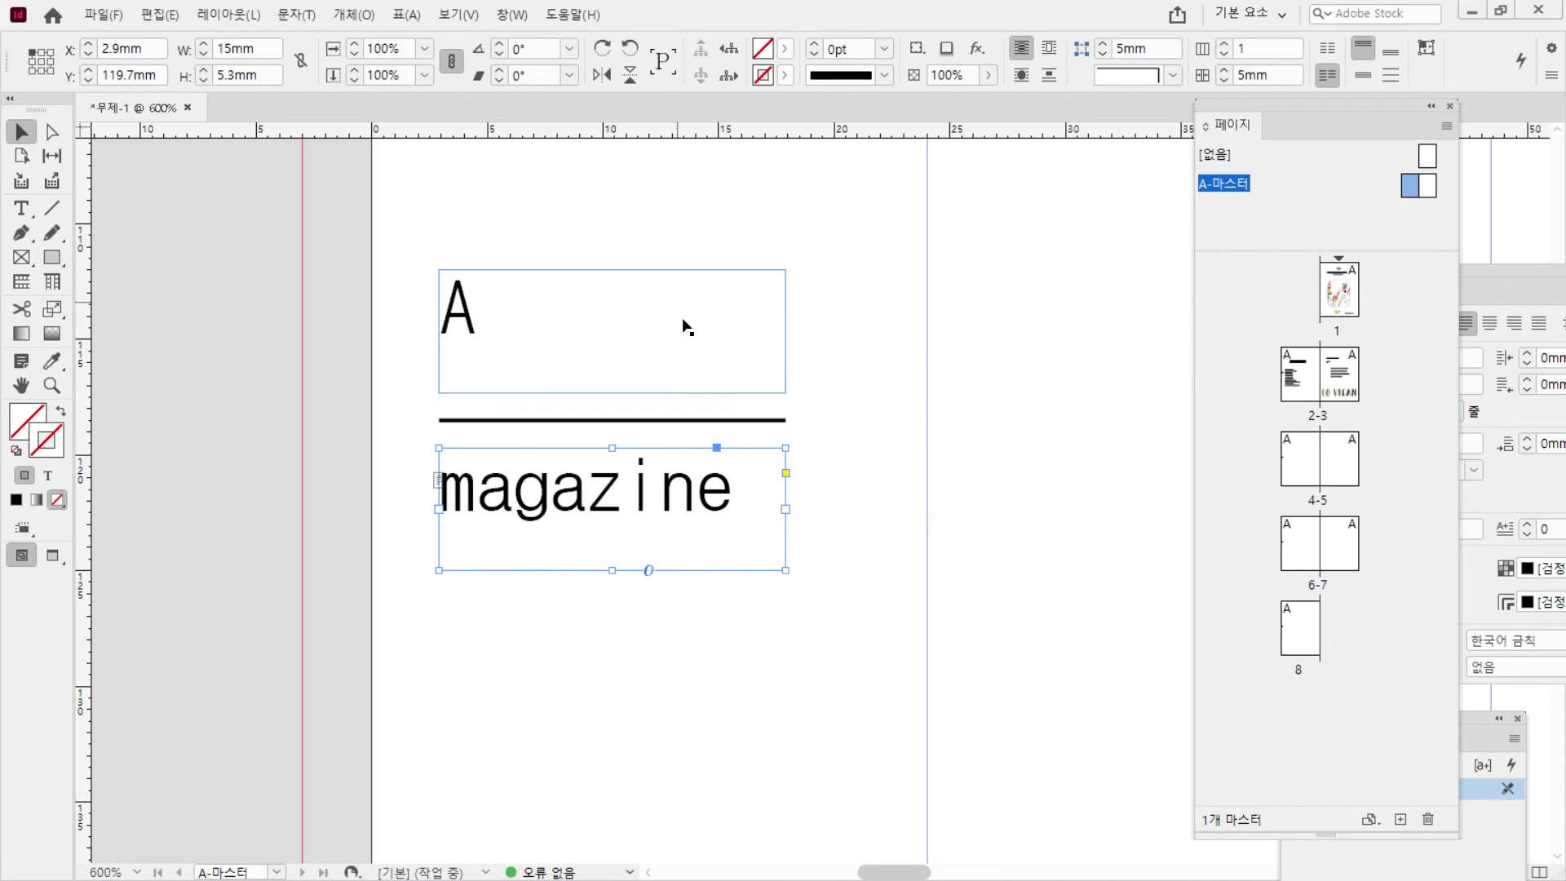
- Centre the word magazine in its frame with a tracking of 40, and right-align the page number marker above the line
{"action": "key", "text": "t"}
{"action": "double_click", "coordinate": [742, 522]}
{"action": "key", "text": "ctrl+shift+c"}
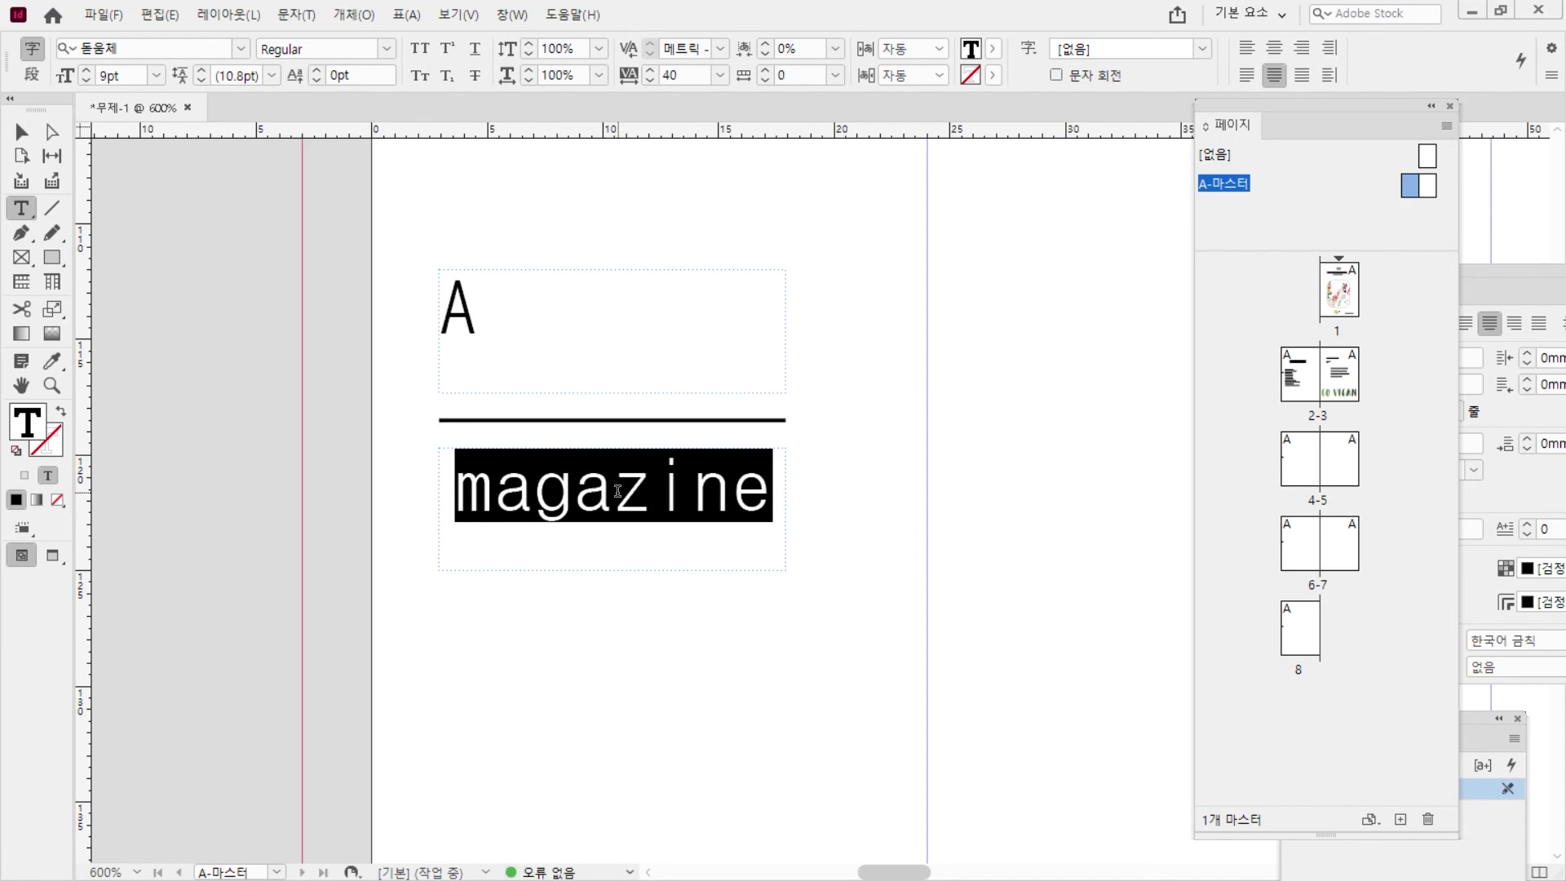
{"action": "left_click", "coordinate": [531, 307]}
{"action": "key", "text": "ctrl+a"}
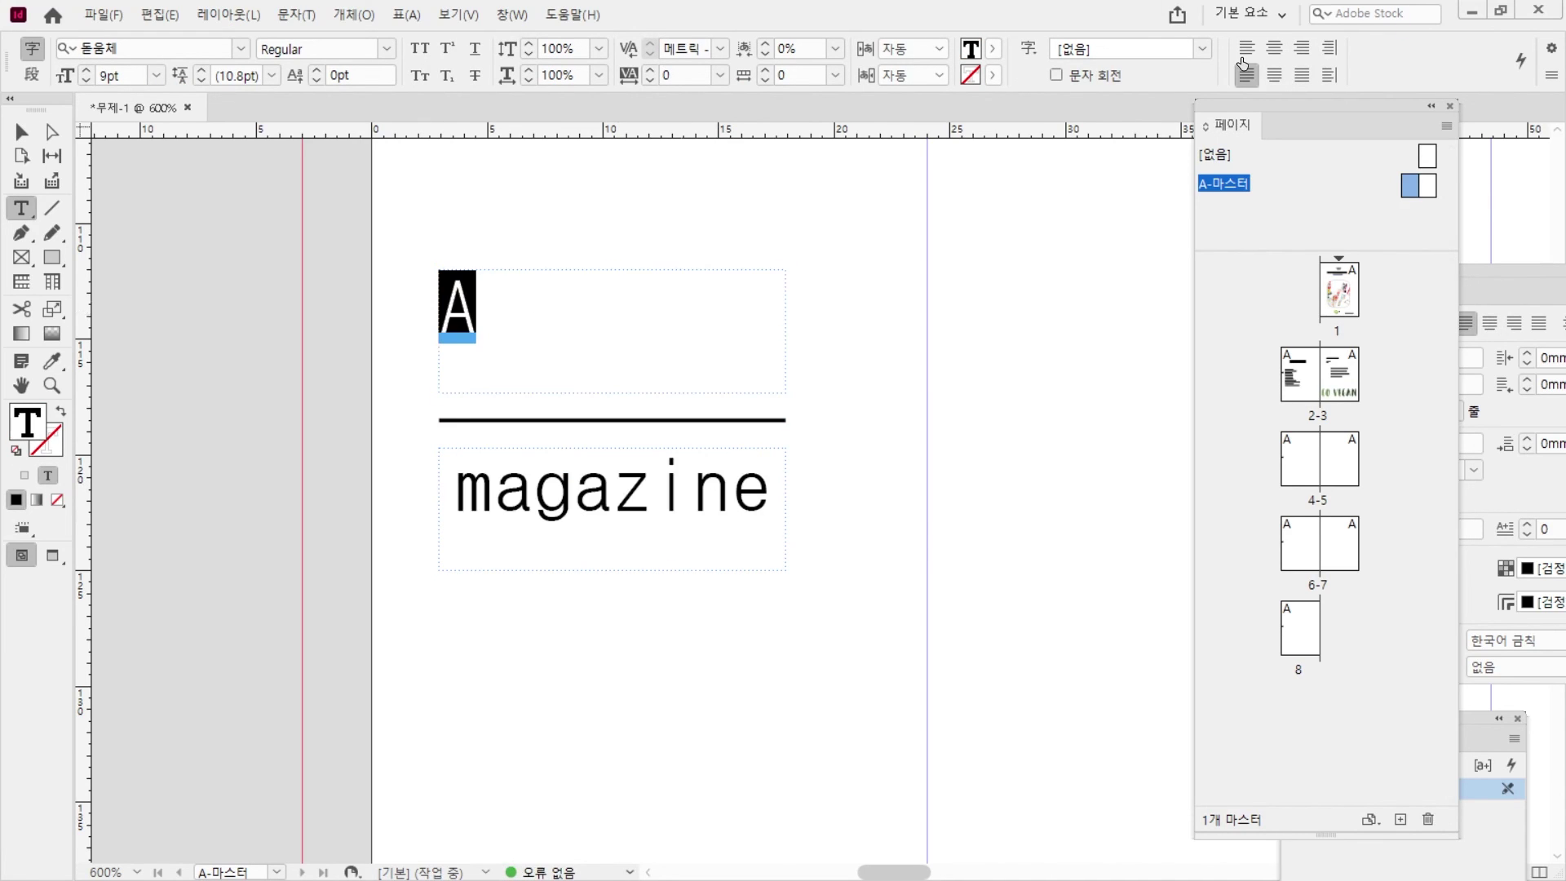
{"action": "left_click", "coordinate": [1302, 48]}
- Reduce the page number frame's height to about 3.2 mm, move it down close above the line, and nudge the magazine frame up by 0.5 mm
{"action": "left_click", "coordinate": [21, 132]}
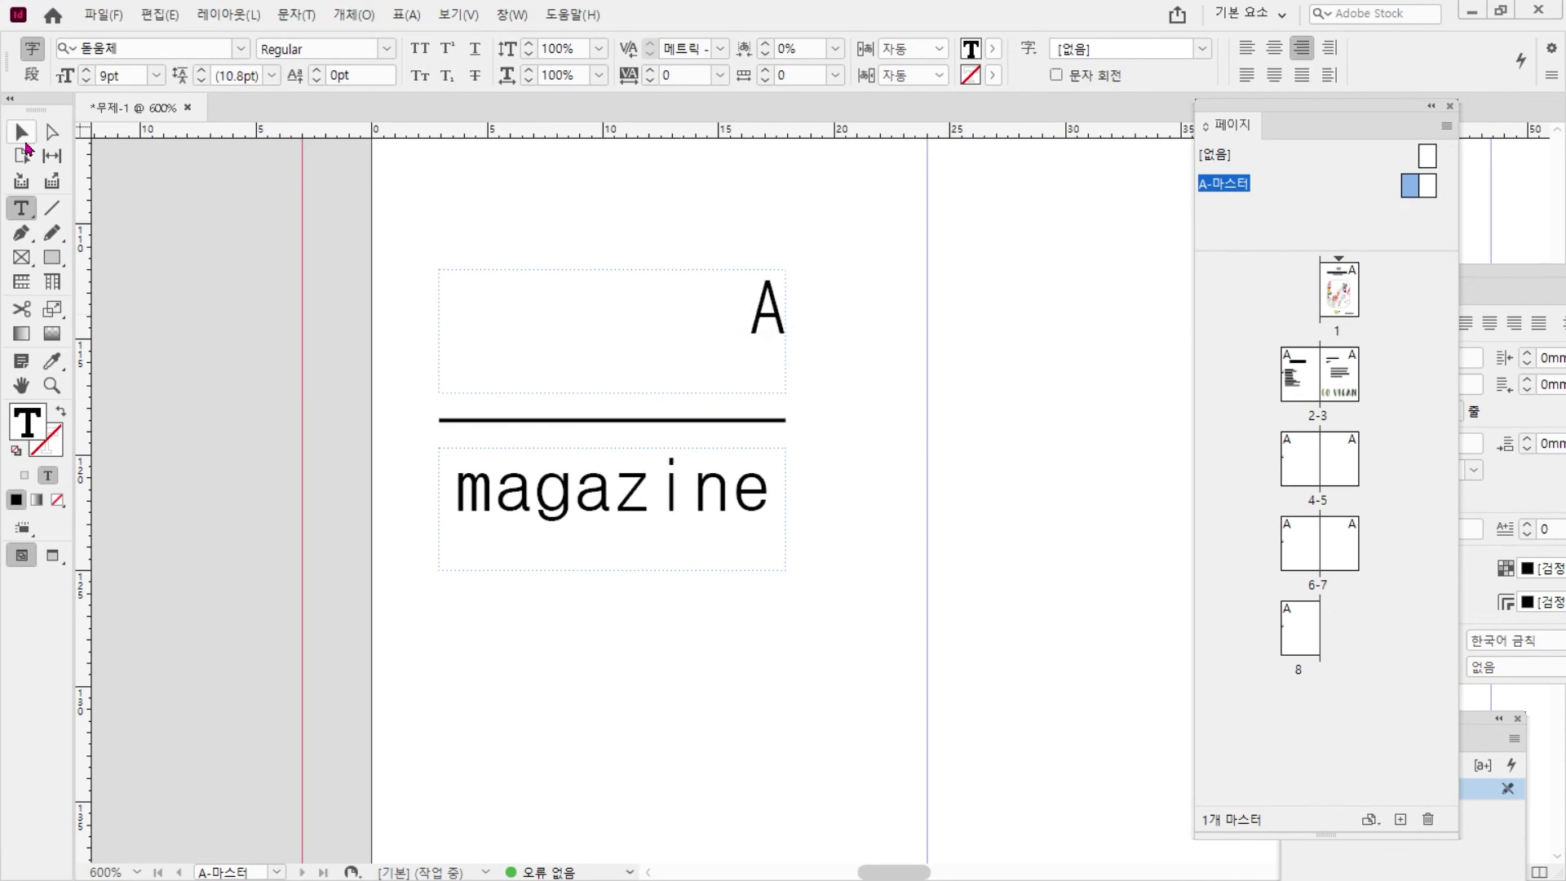
{"action": "left_click_drag", "start_coordinate": [776, 330], "coordinate": [776, 398]}
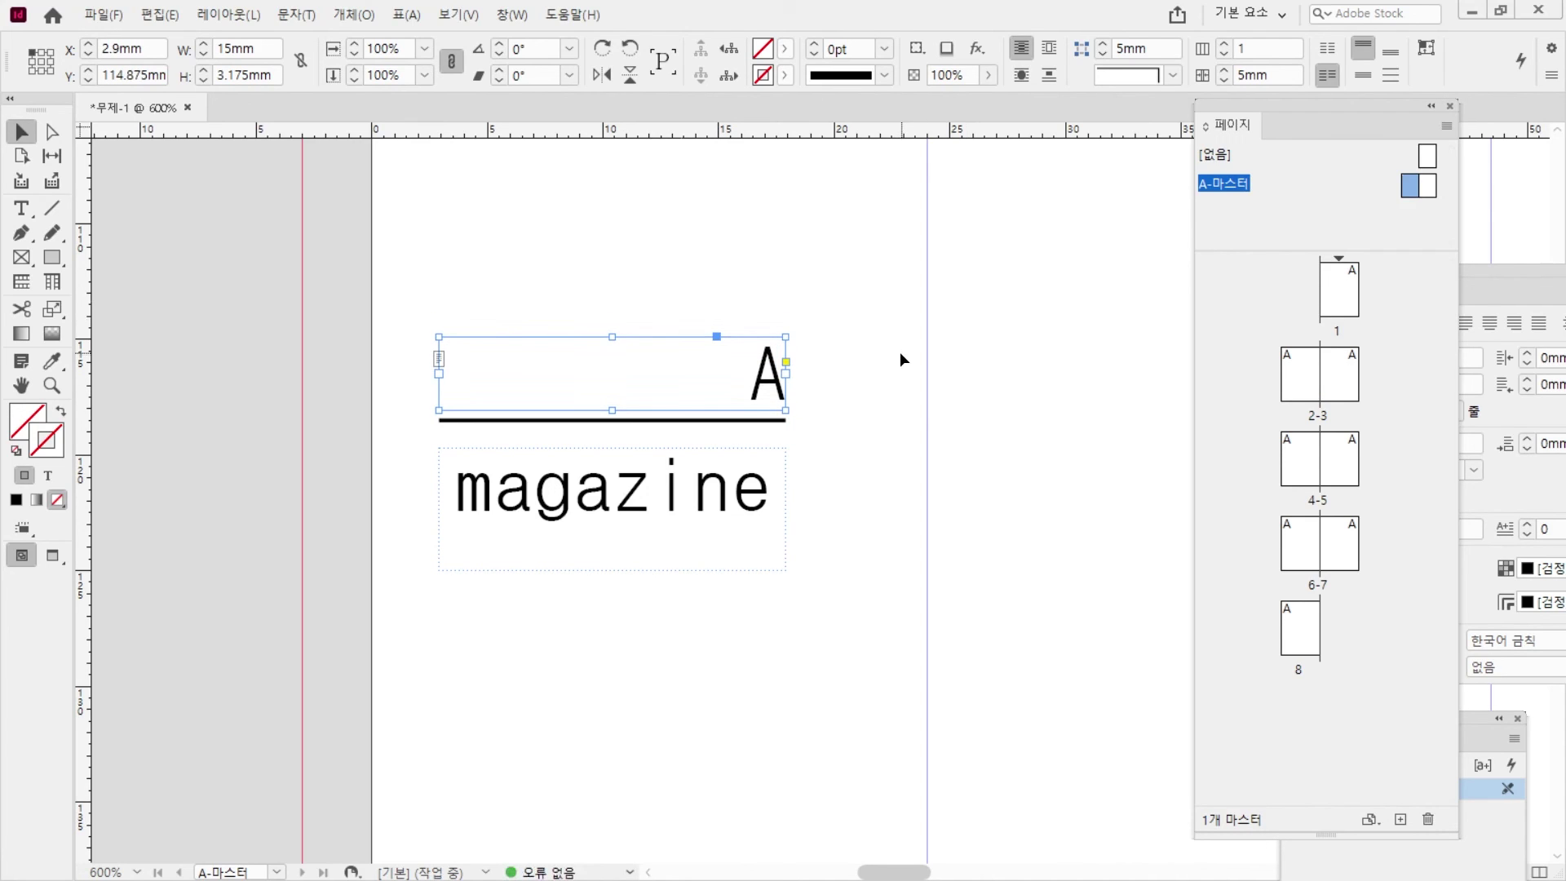
{"action": "left_click", "coordinate": [700, 495]}
{"action": "key", "text": "Up"}
{"action": "key", "text": "Up"}
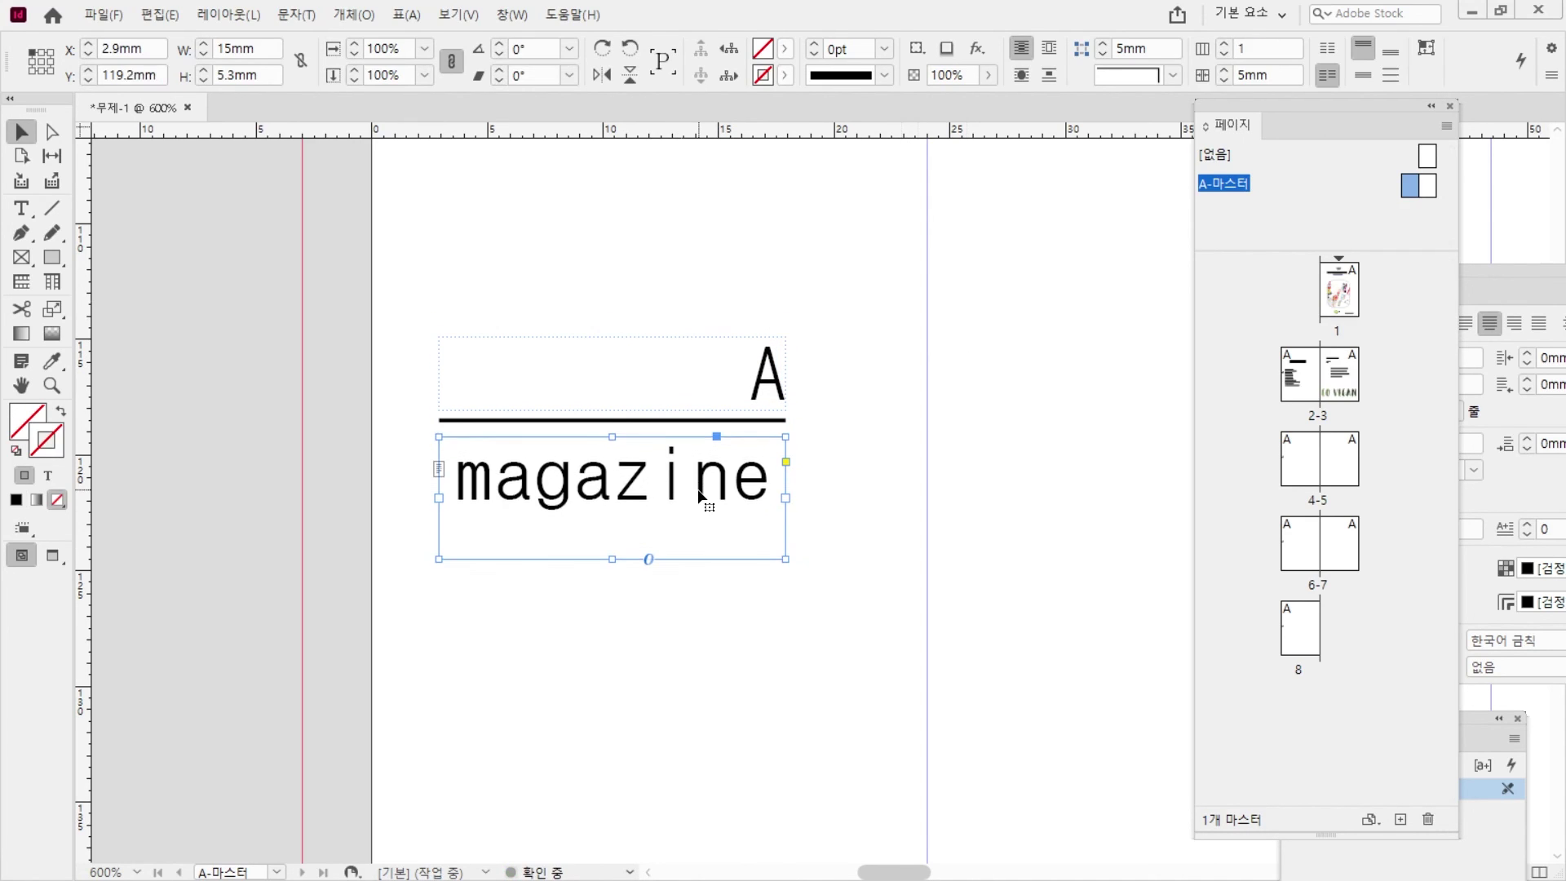
- Group the page number frame, line and magazine frame, and set the group's X position to 5 mm
{"action": "left_click", "coordinate": [714, 290]}
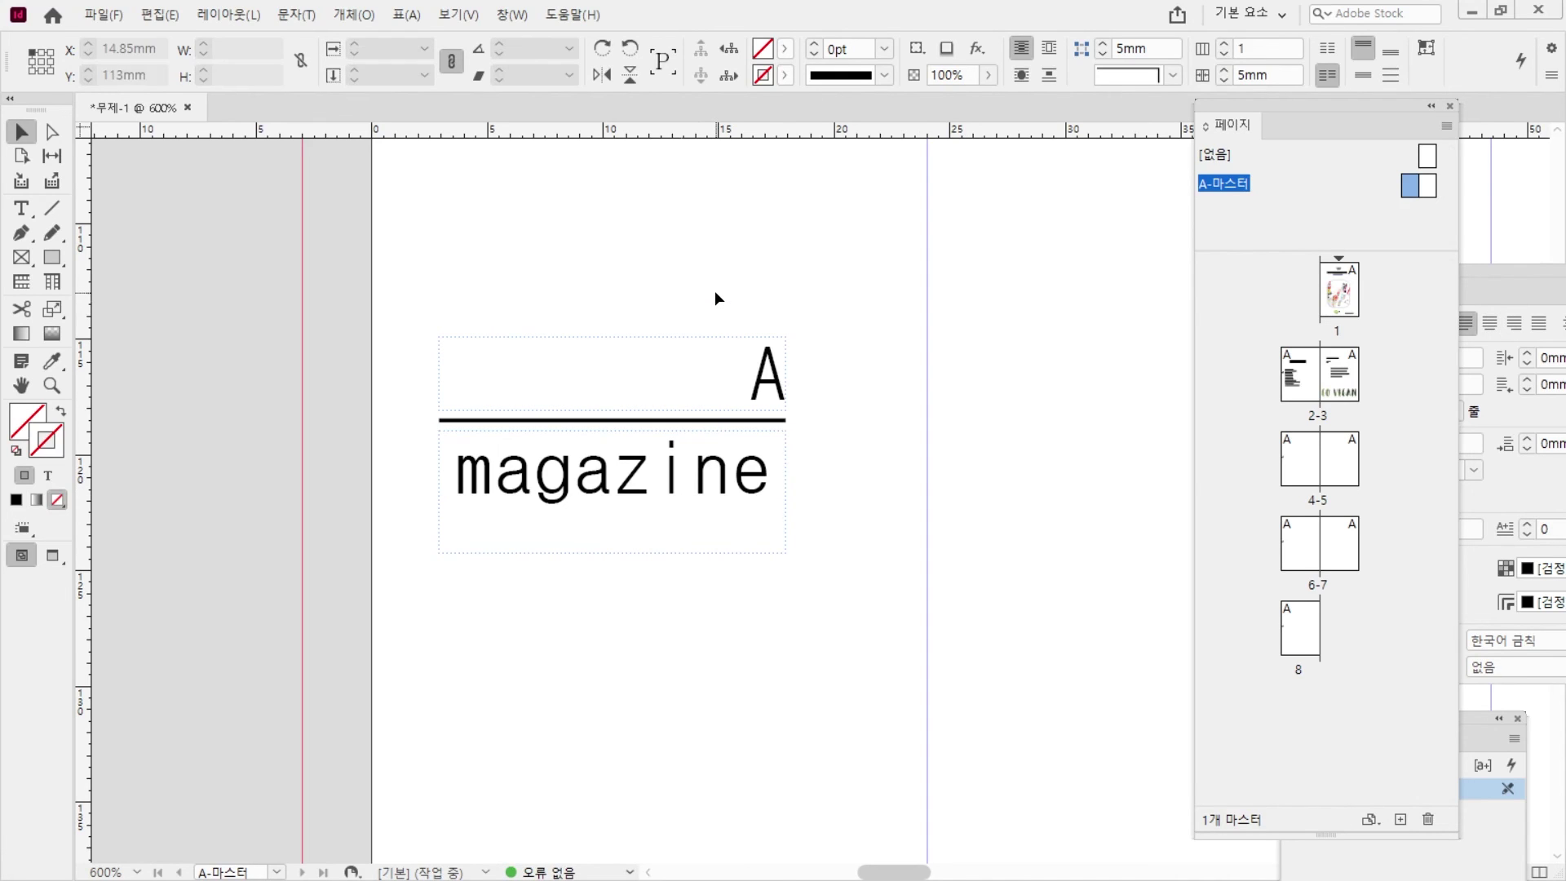
{"action": "left_click", "coordinate": [772, 361]}
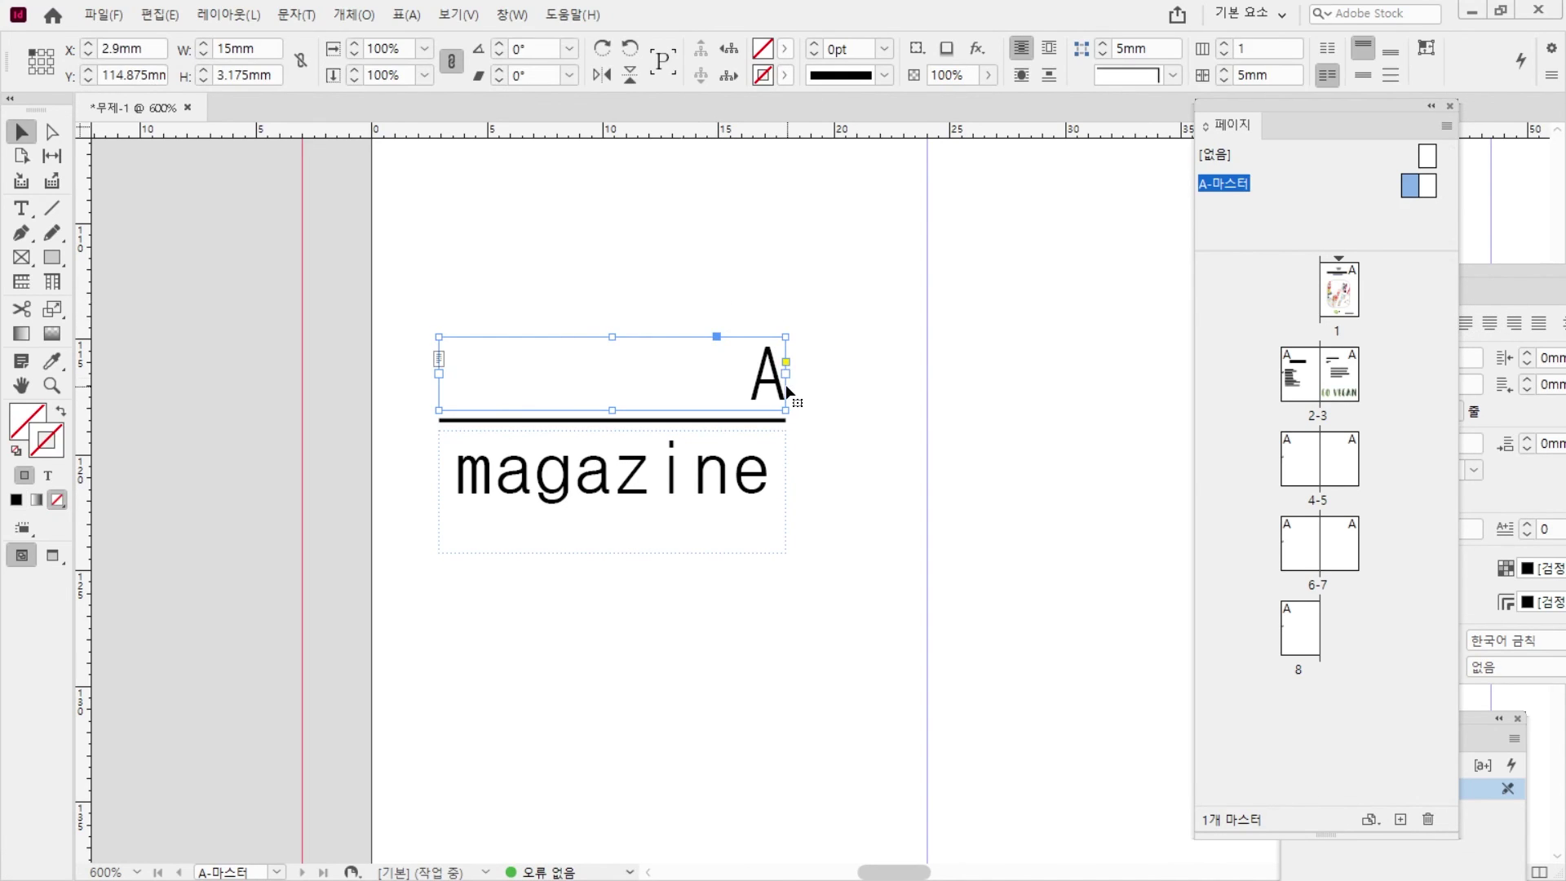
{"action": "left_click", "coordinate": [776, 311]}
{"action": "left_click_drag", "start_coordinate": [451, 270], "coordinate": [864, 607]}
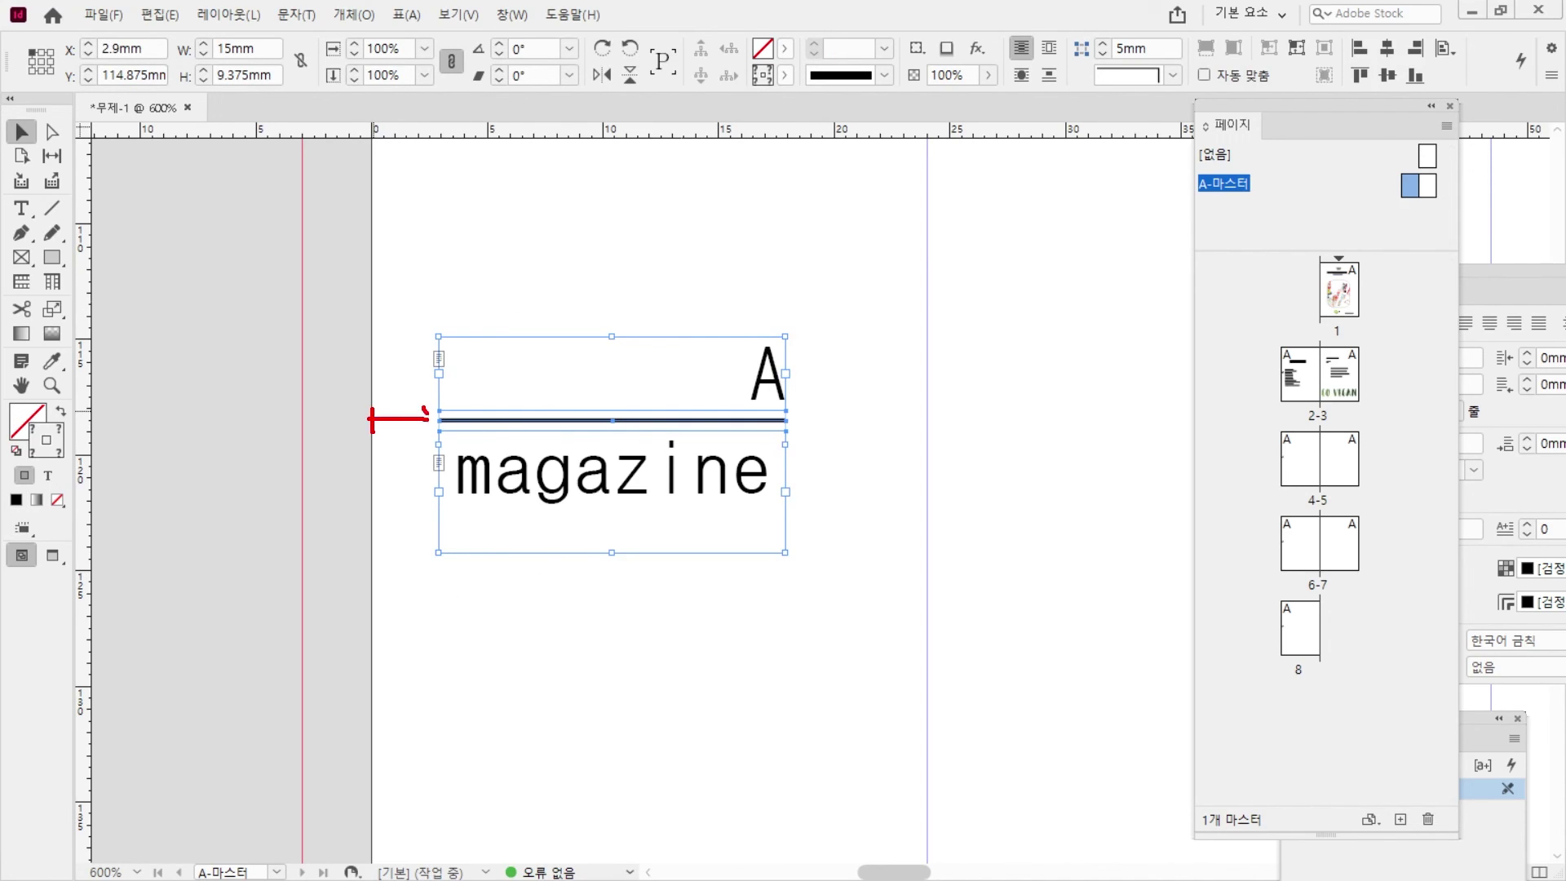
{"action": "left_click_drag", "start_coordinate": [439, 260], "coordinate": [985, 718]}
{"action": "key", "text": "ctrl+g"}
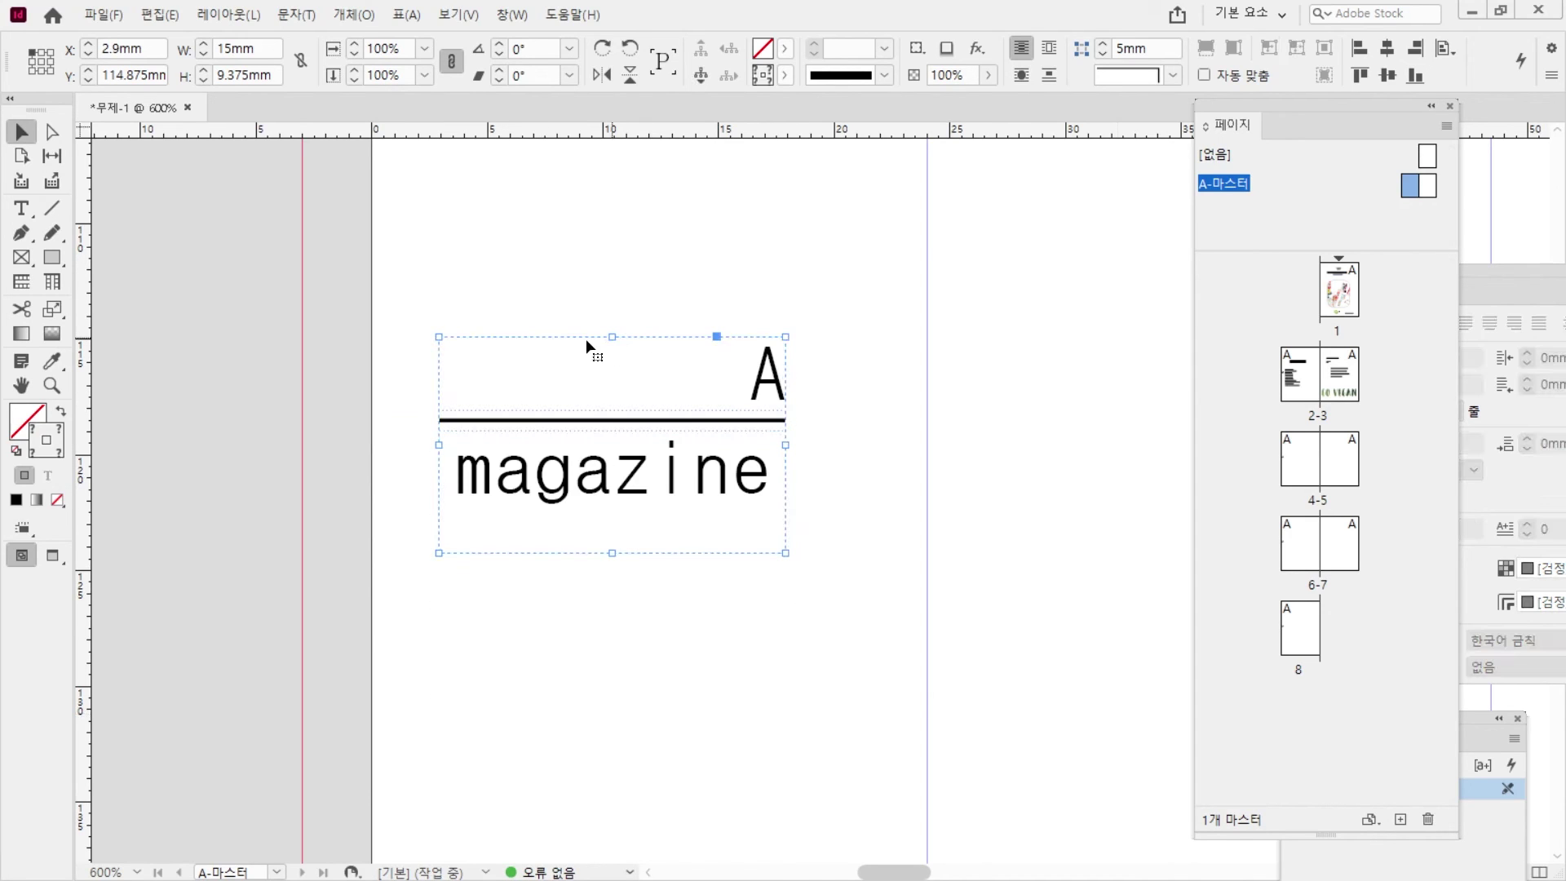
{"action": "left_click", "coordinate": [70, 59]}
{"action": "type", "text": "5"}
{"action": "key", "text": "Return"}
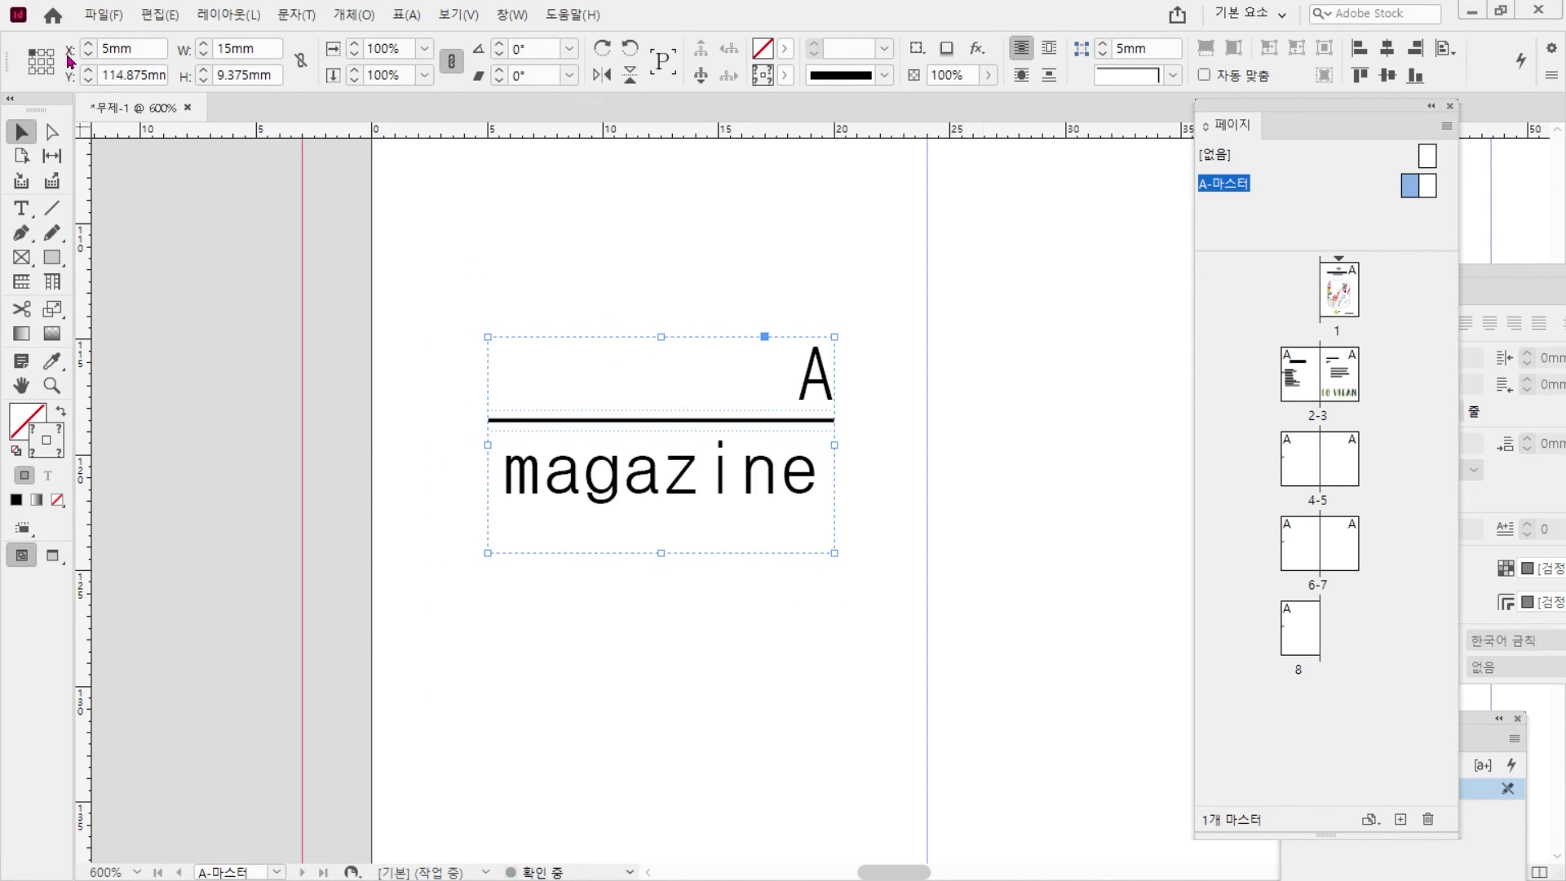
{"action": "left_click", "coordinate": [544, 257]}
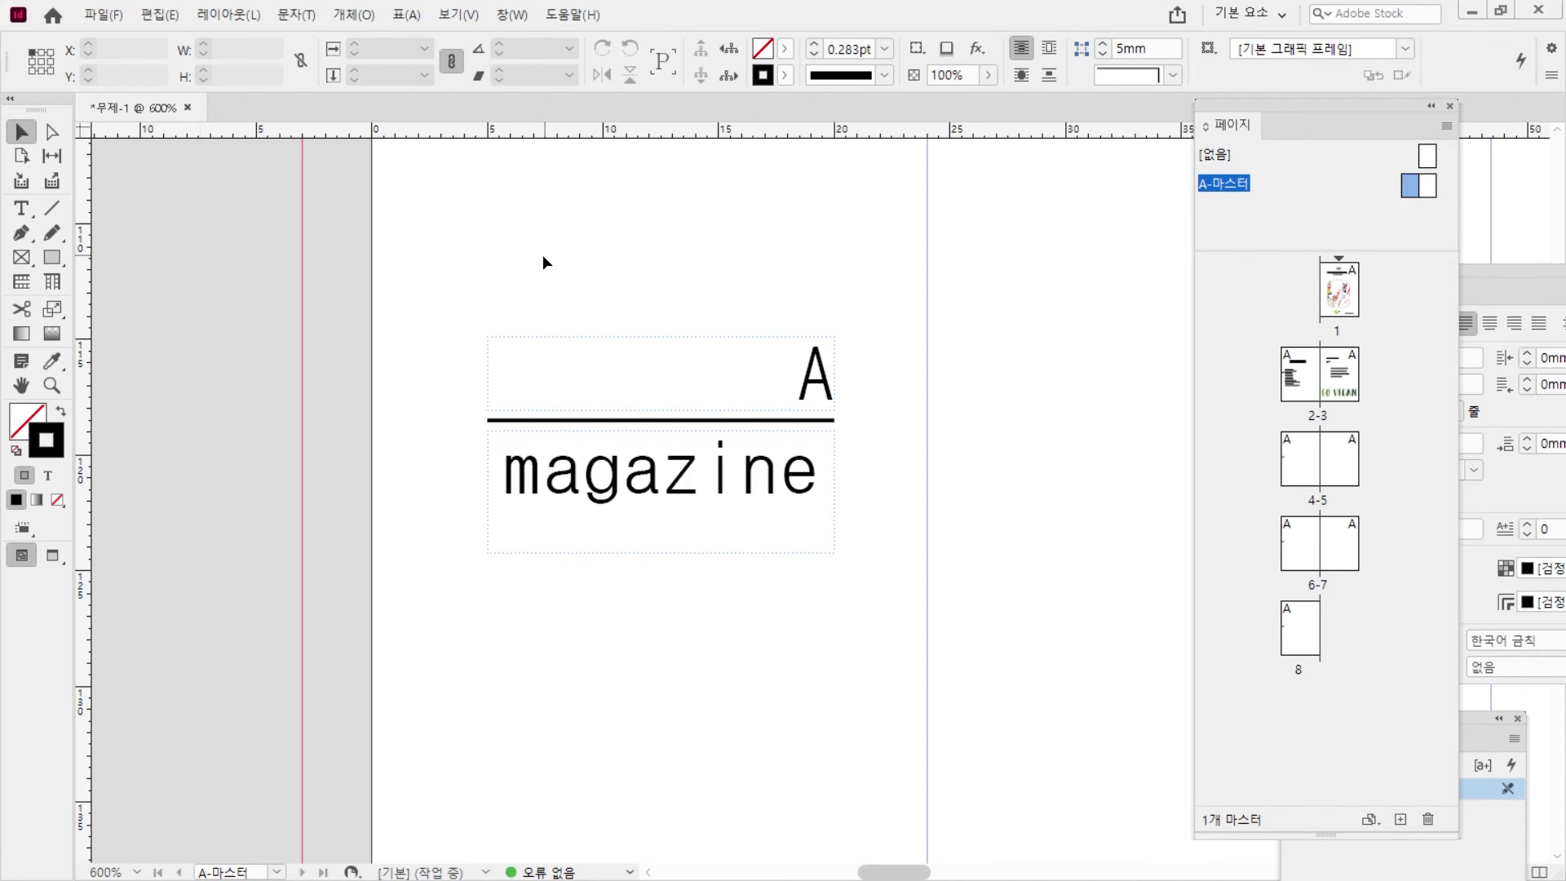
- Align the group to the page's vertical centre and check the page number block on pages 2, 4 and 8
{"action": "scroll", "coordinate": [542, 255], "scroll_direction": "down", "scroll_amount": 5}
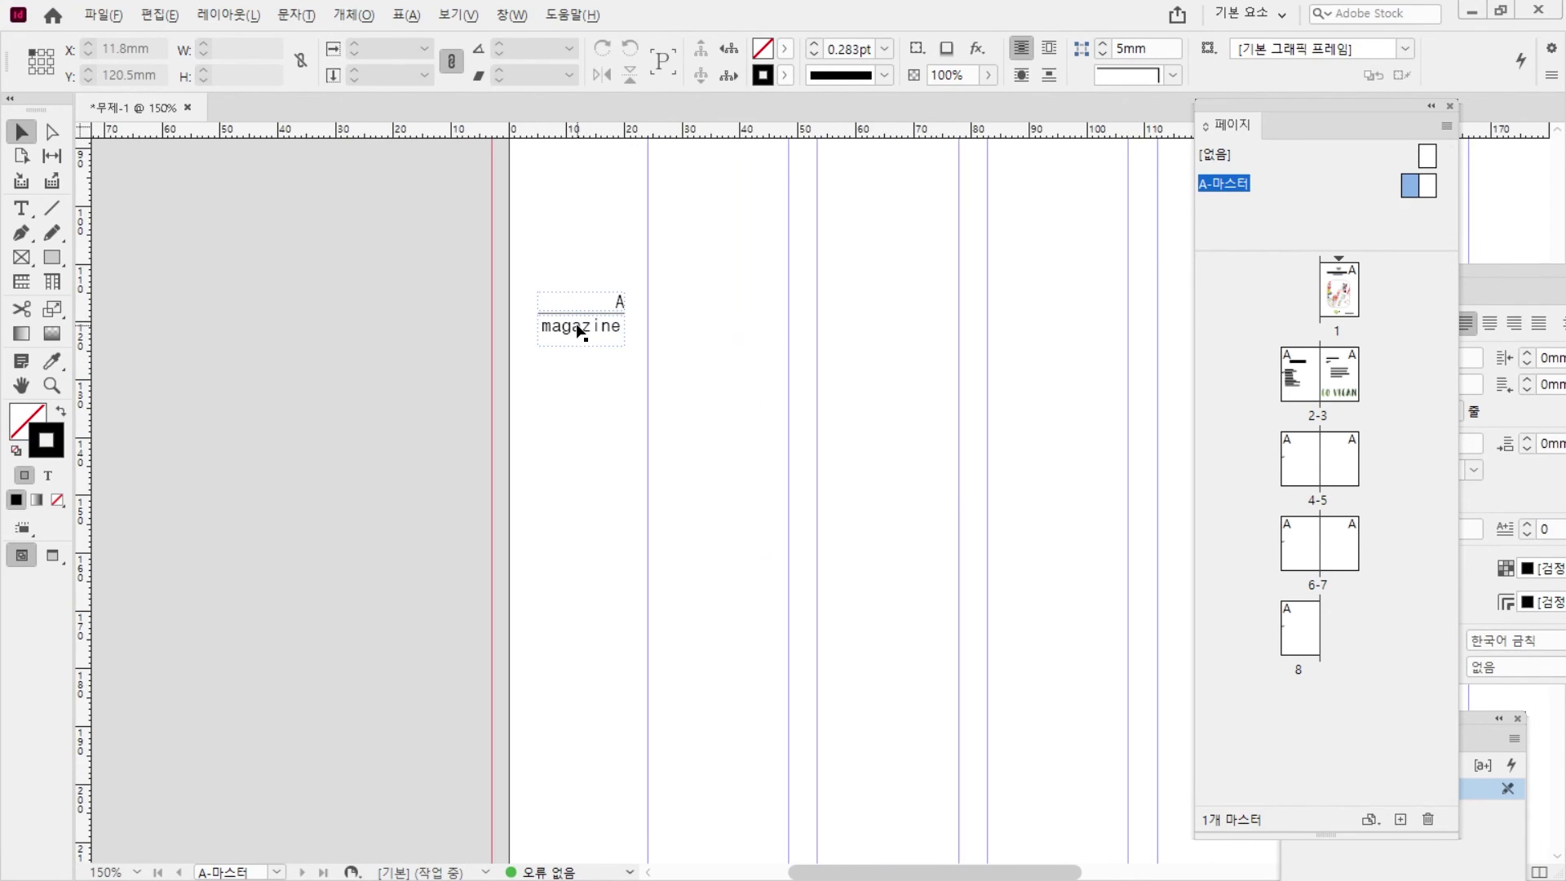
{"action": "scroll", "coordinate": [578, 329], "scroll_direction": "down", "scroll_amount": 3}
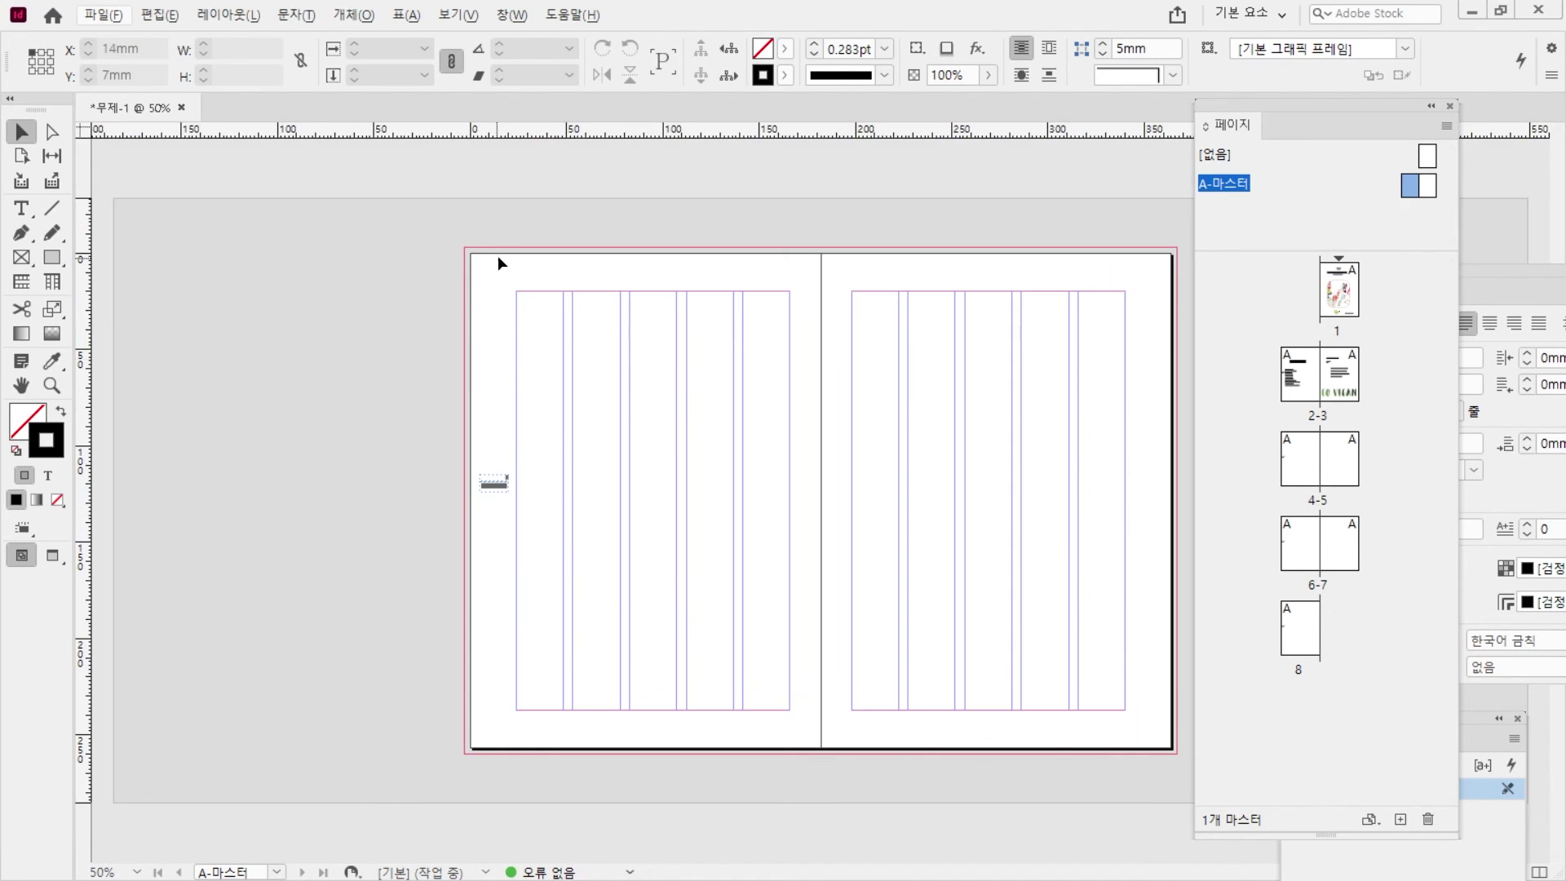
{"action": "left_click_drag", "start_coordinate": [516, 261], "coordinate": [515, 728]}
{"action": "left_click", "coordinate": [494, 483]}
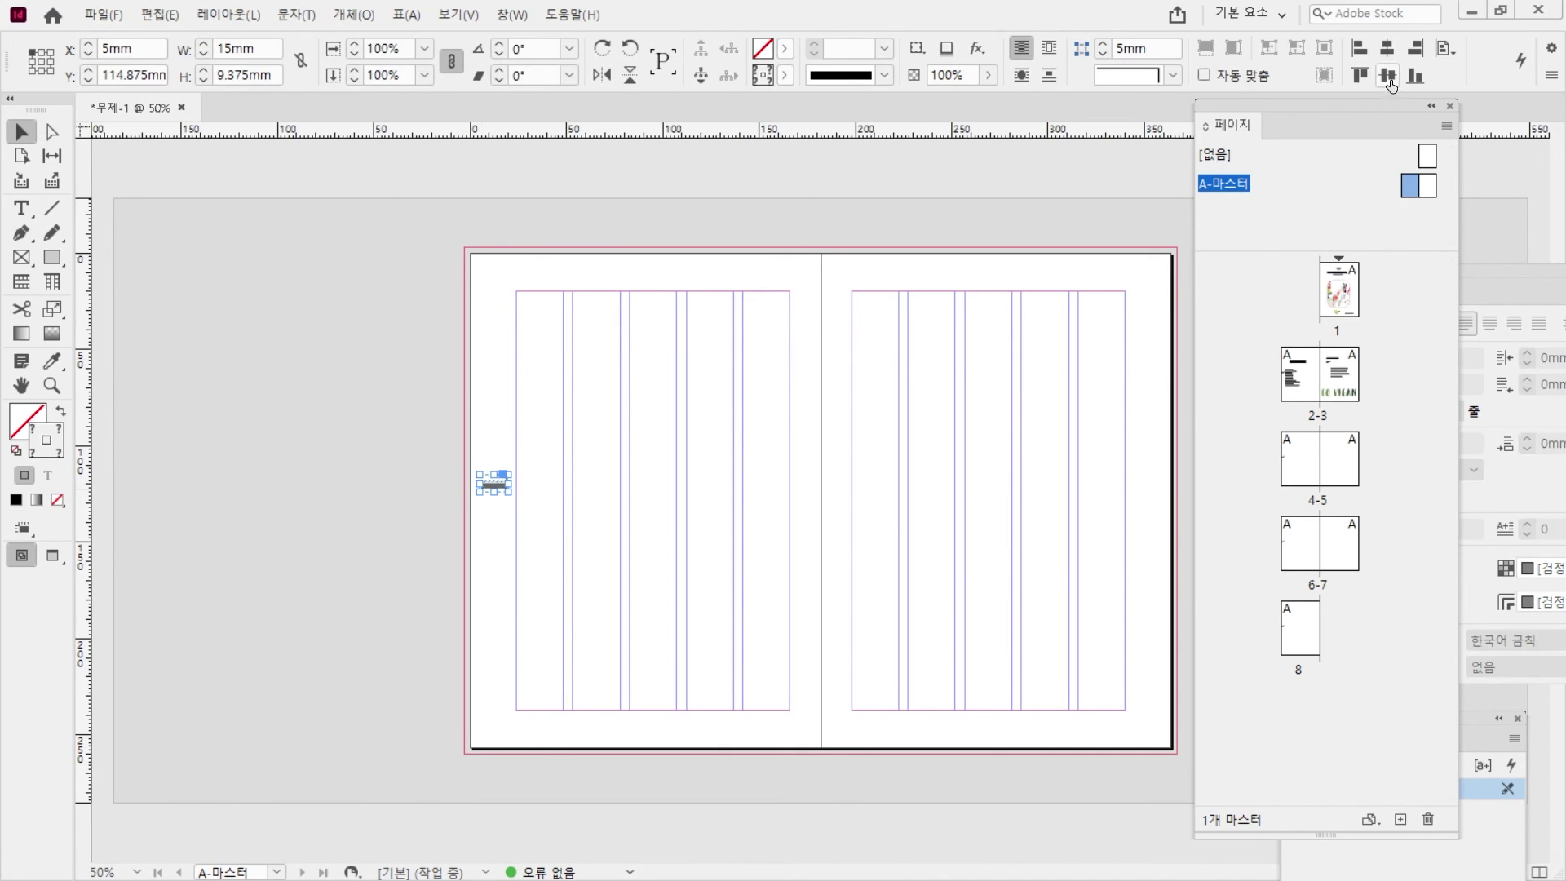
{"action": "left_click", "coordinate": [1446, 48]}
{"action": "left_click", "coordinate": [1420, 116]}
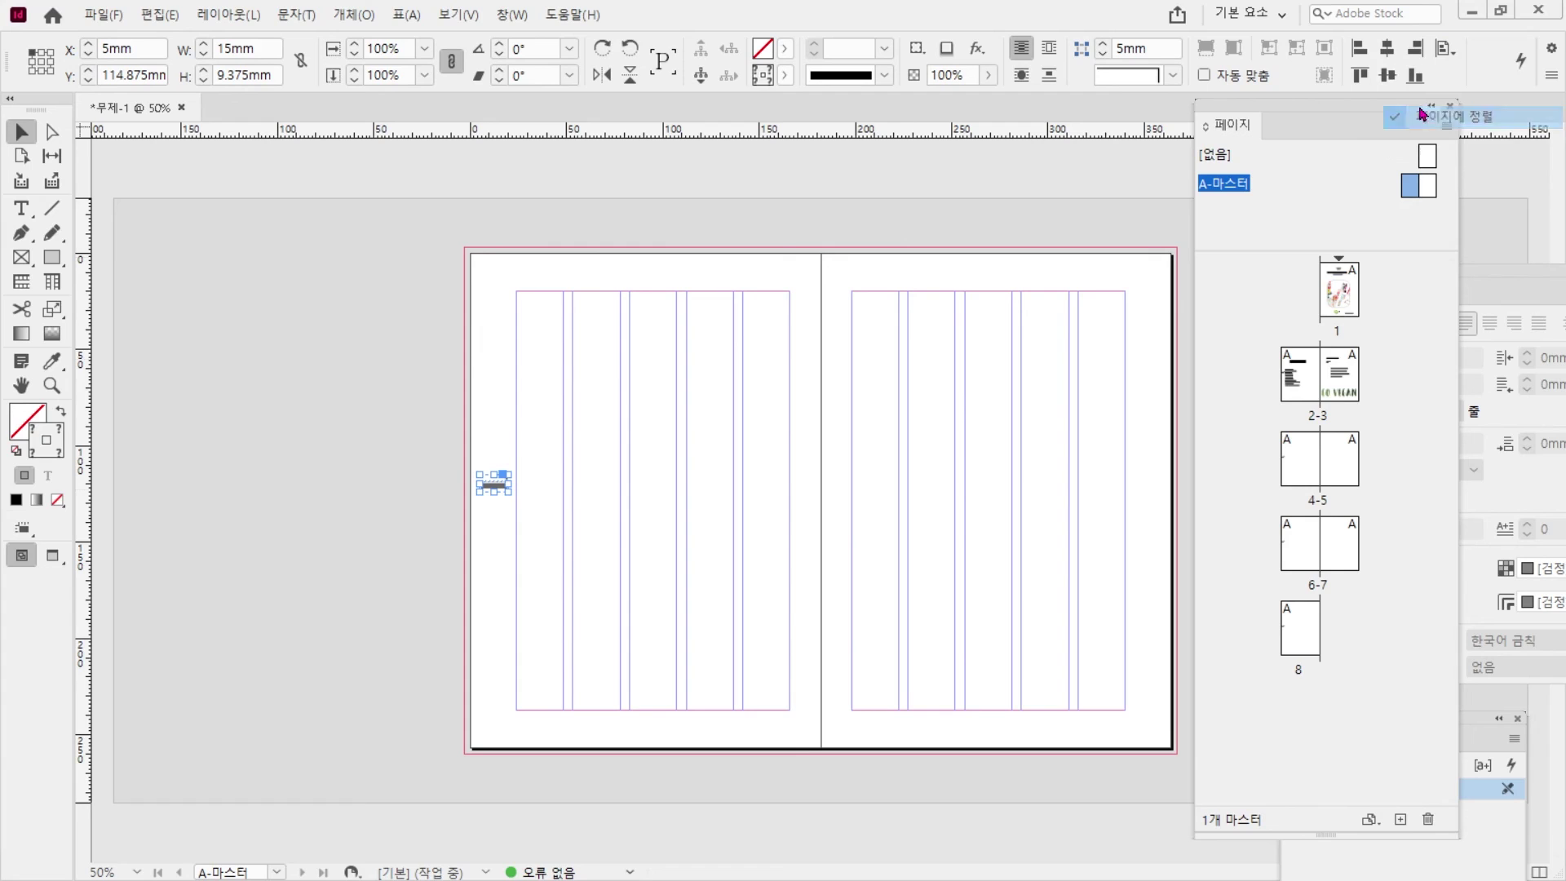
{"action": "left_click", "coordinate": [1387, 76]}
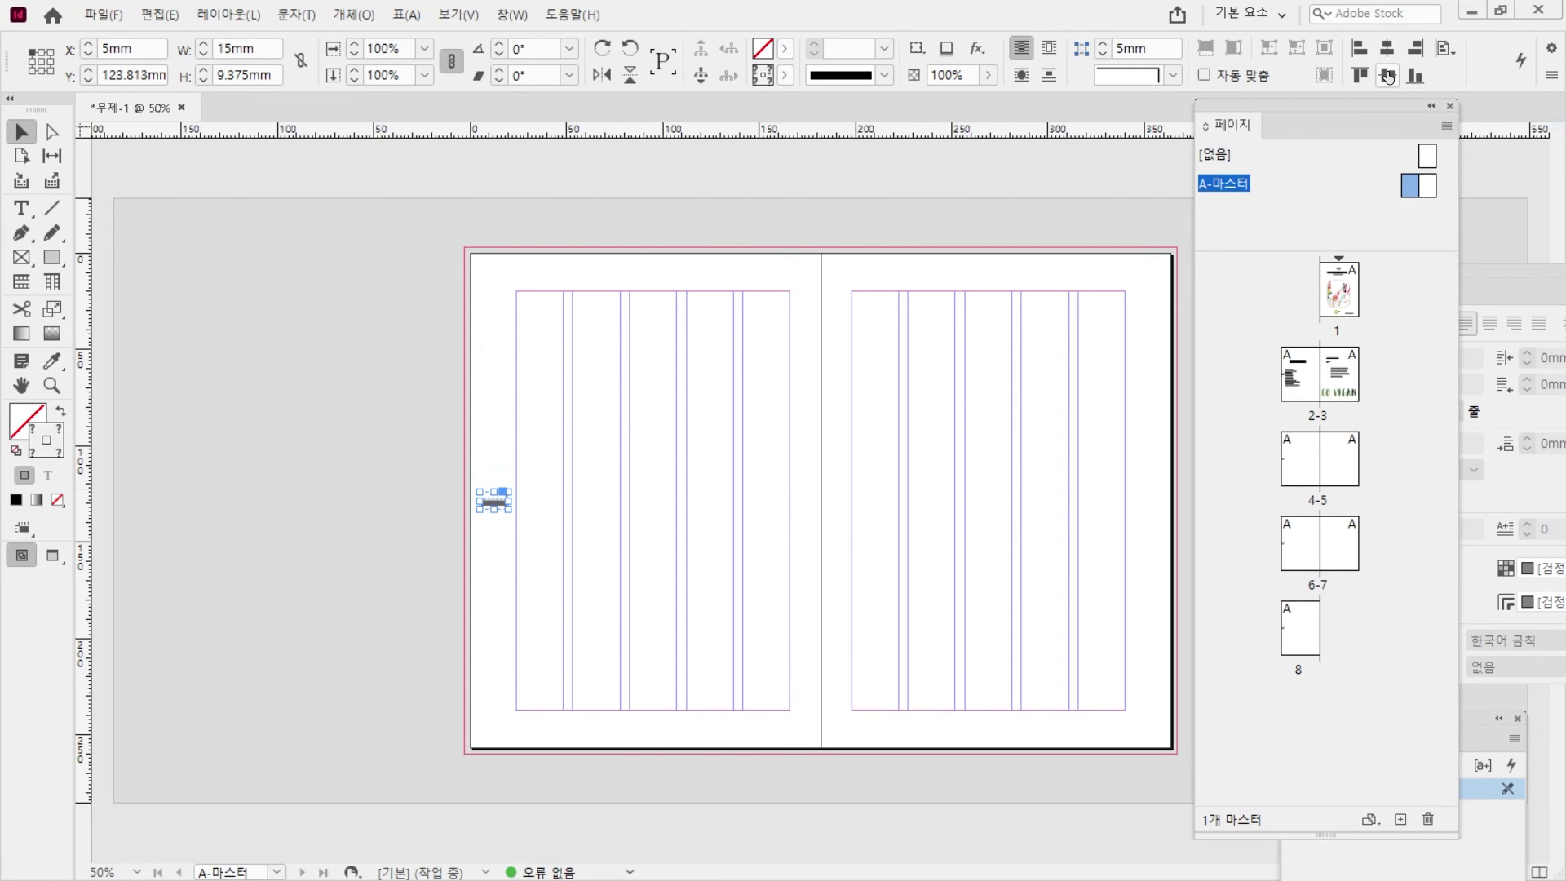
{"action": "left_click", "coordinate": [563, 288]}
{"action": "scroll", "coordinate": [522, 522], "scroll_direction": "up", "scroll_amount": 3}
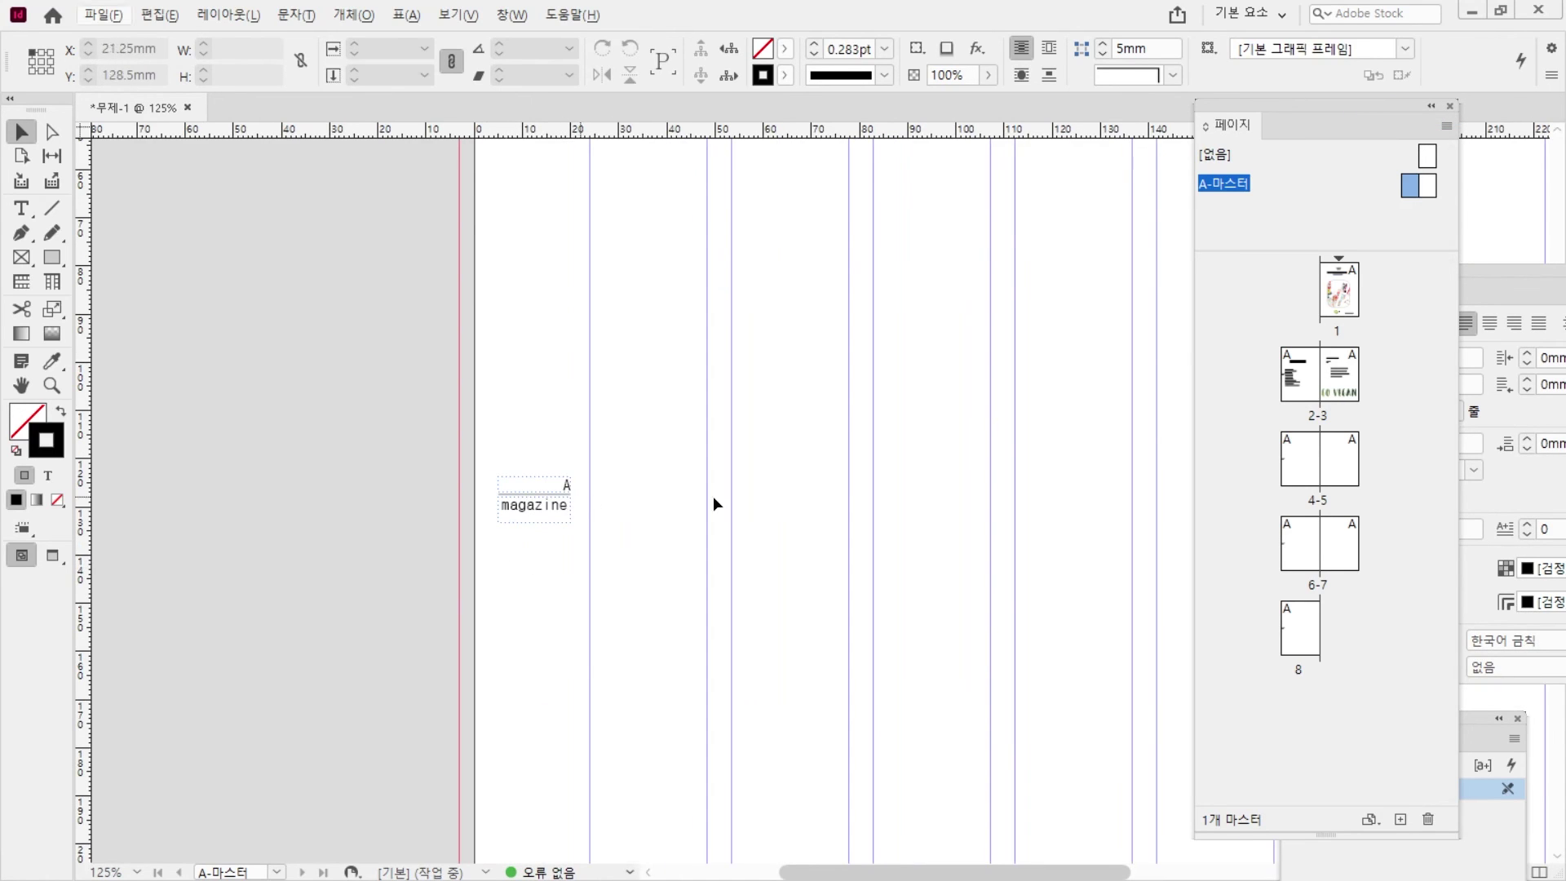
{"action": "double_click", "coordinate": [1310, 383]}
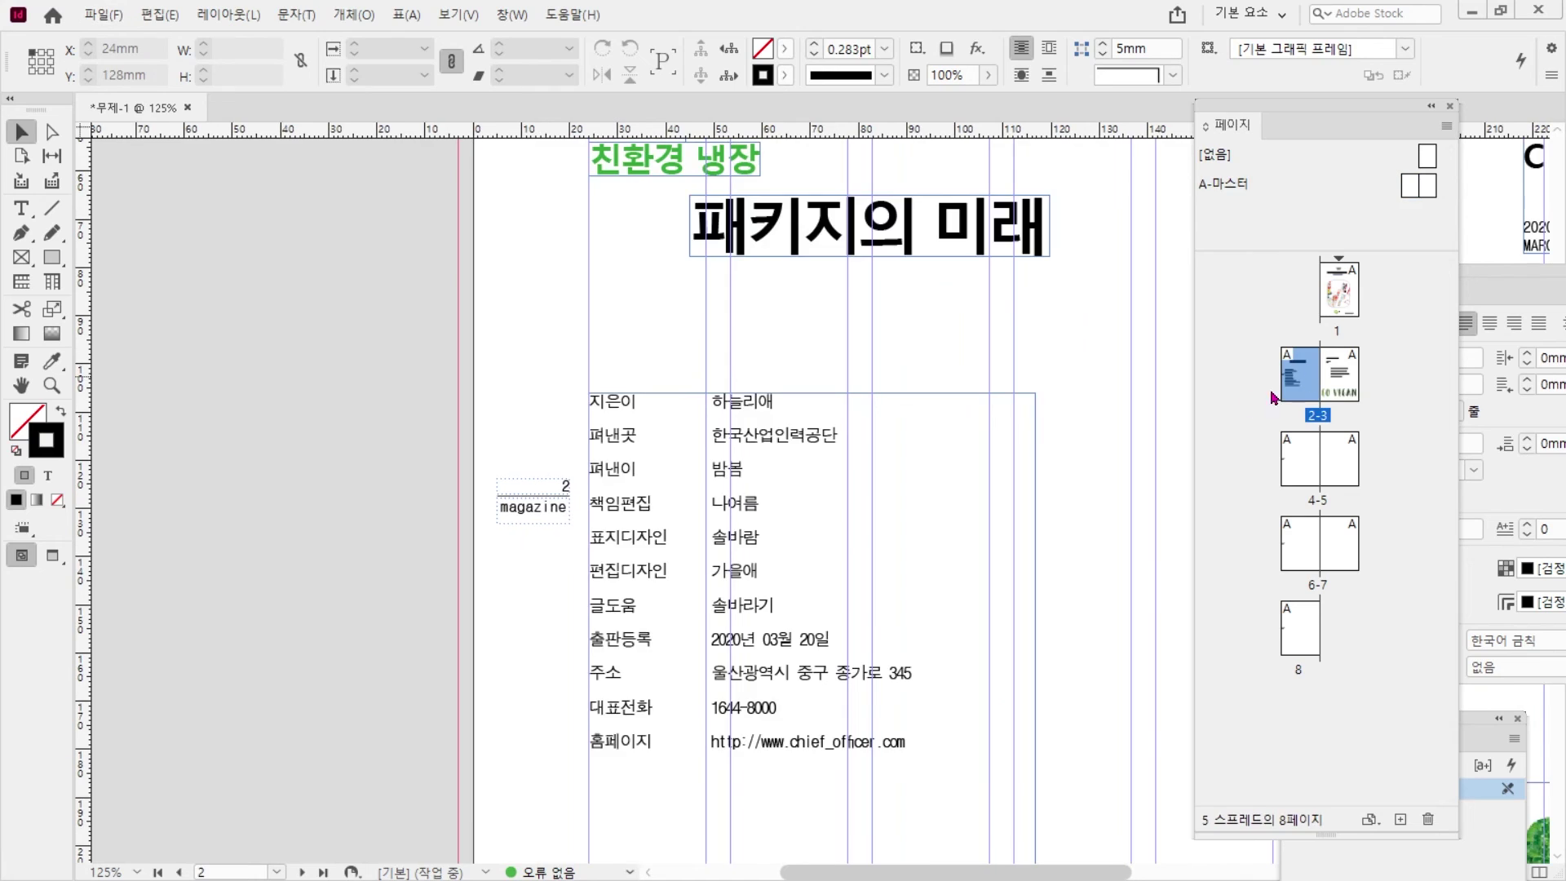
{"action": "double_click", "coordinate": [1305, 445]}
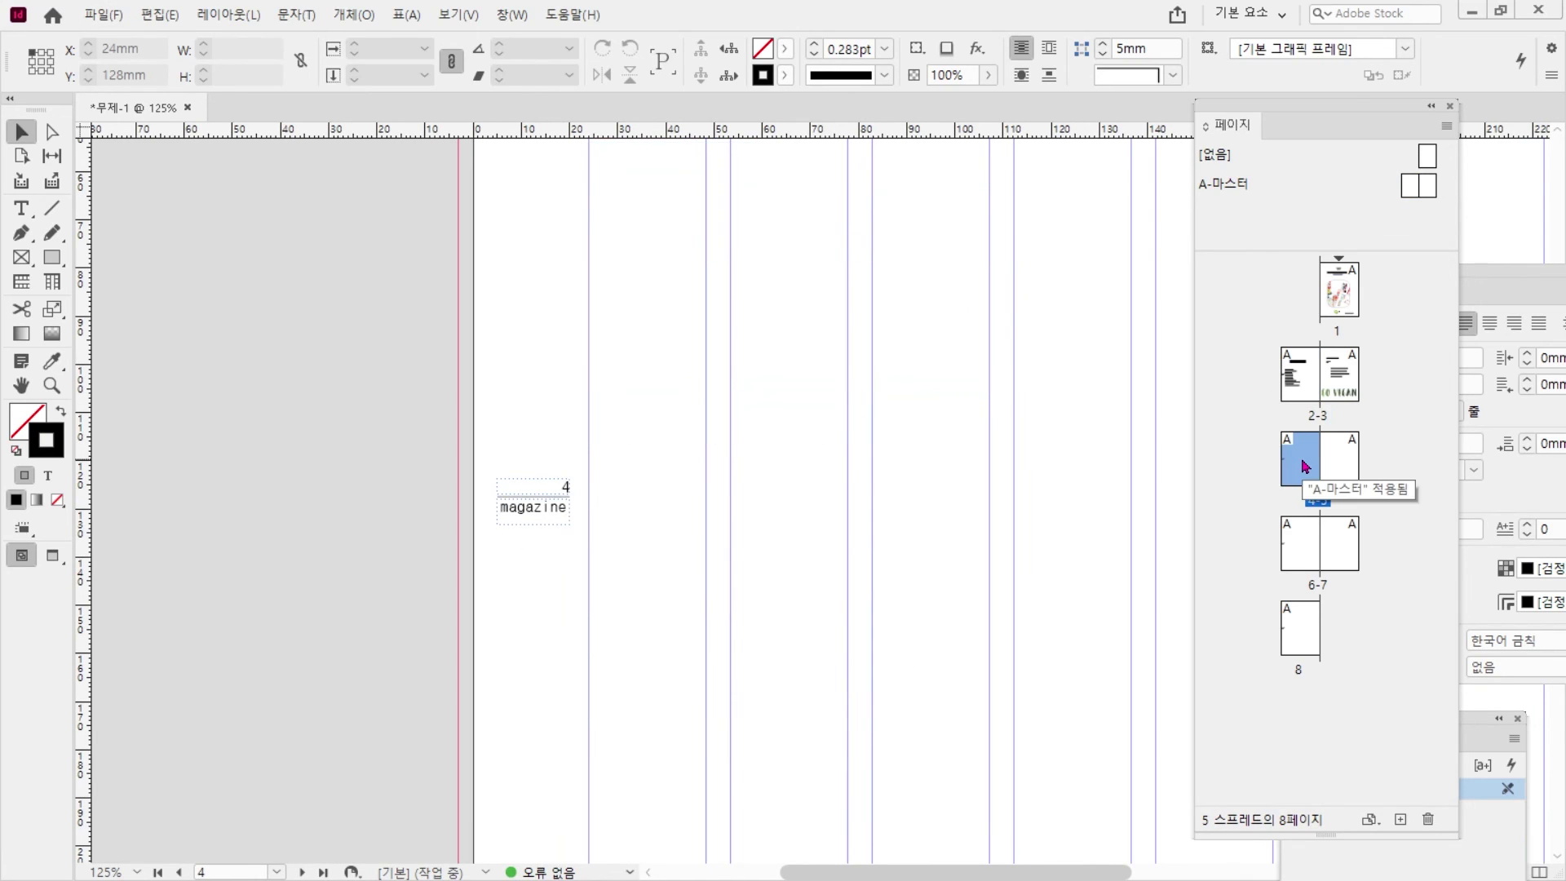
{"action": "double_click", "coordinate": [1300, 628]}
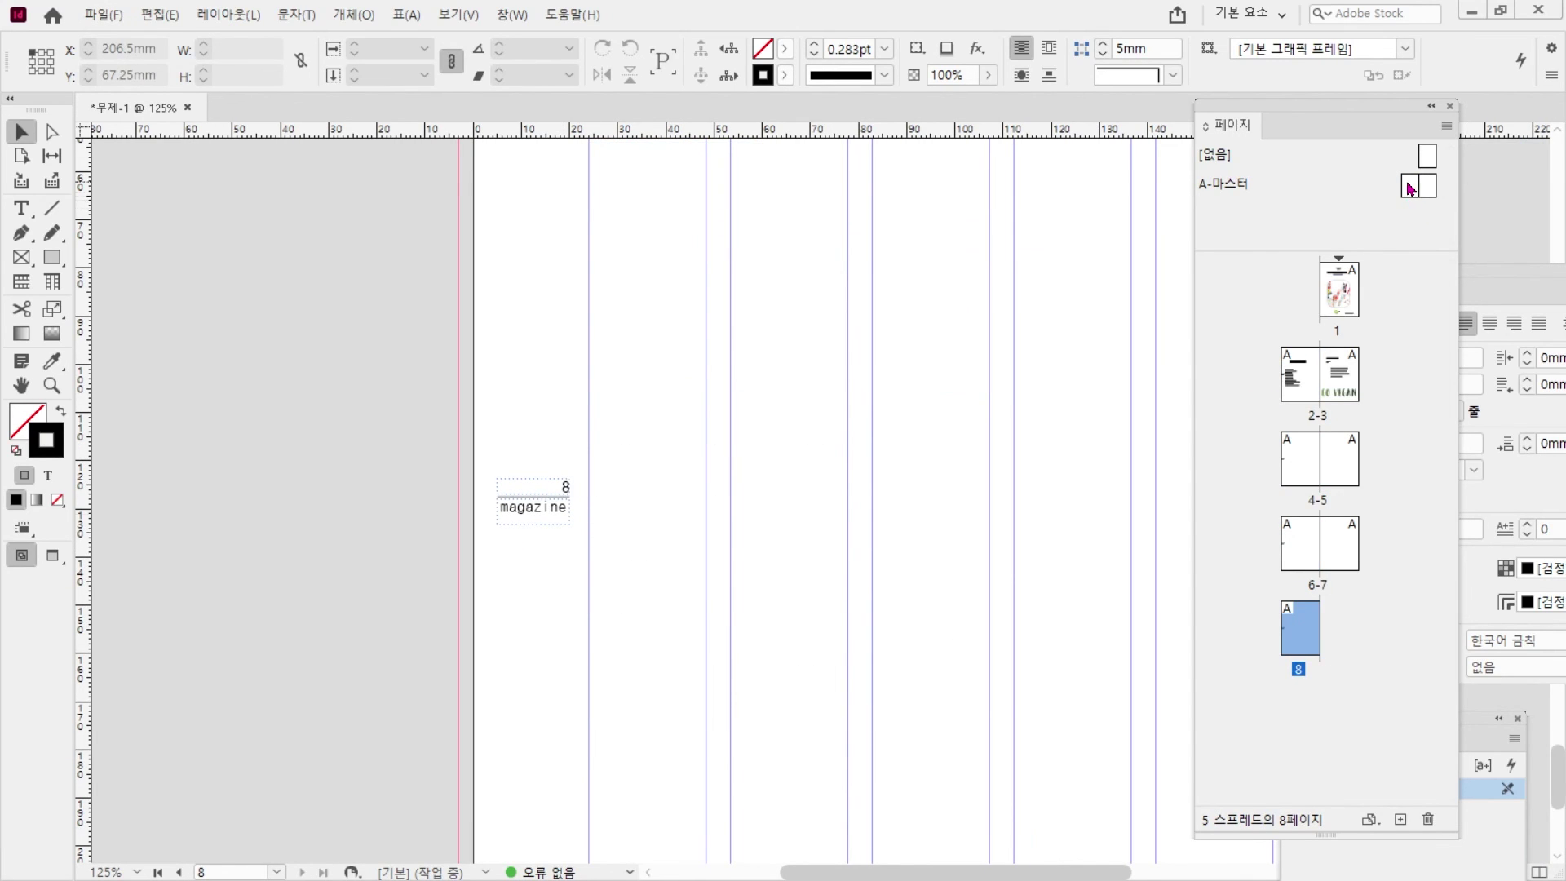
- Duplicate the group near the outer edge of the A-Master's right page and left-align the copy's page number marker
{"action": "double_click", "coordinate": [1411, 190]}
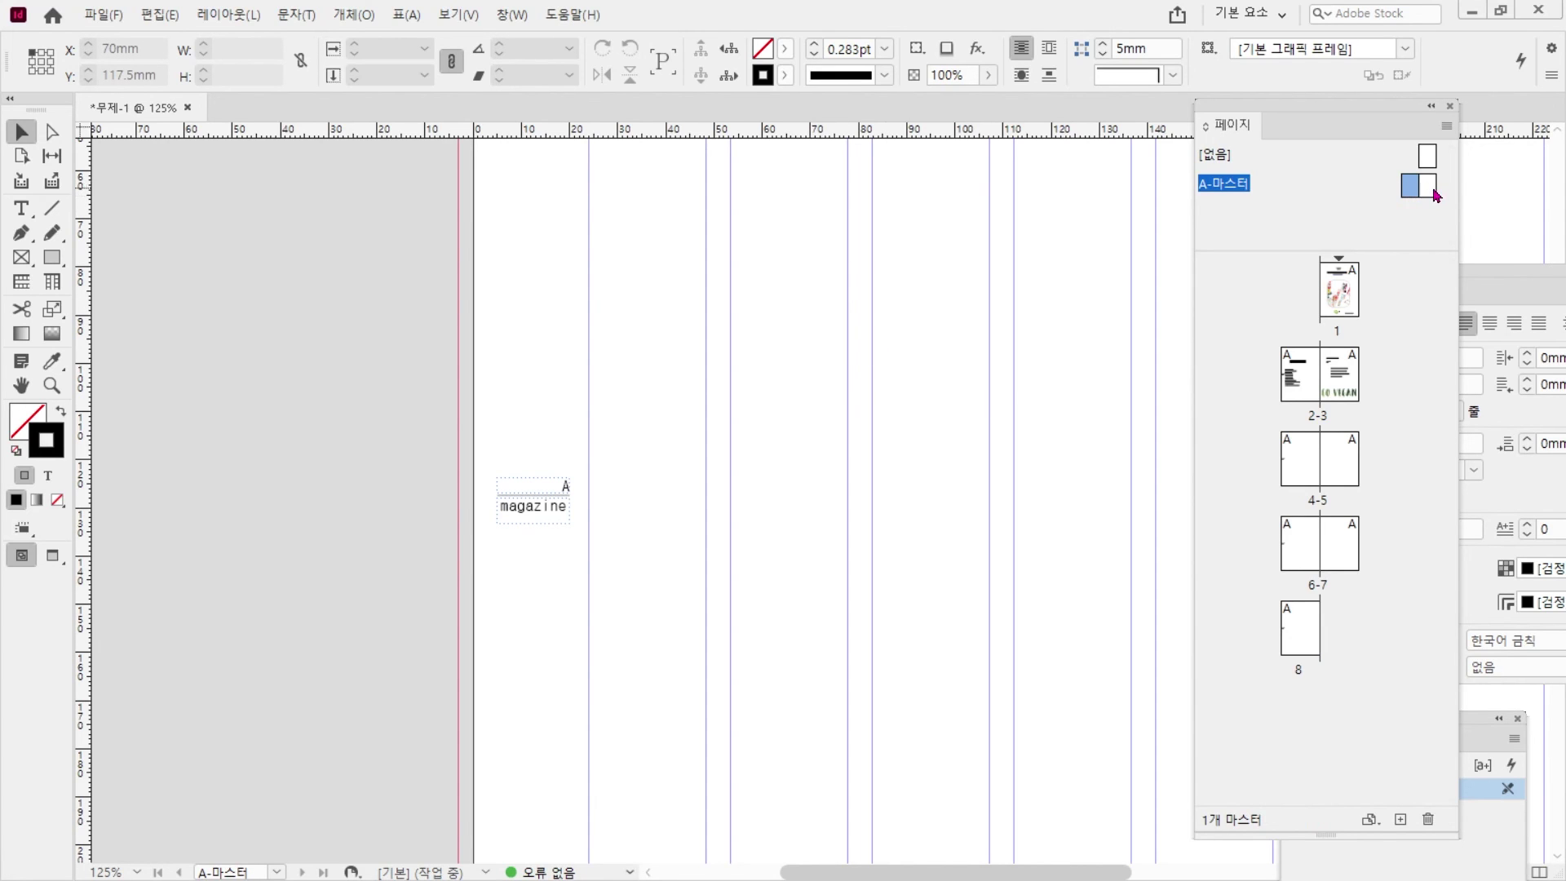
{"action": "left_click_drag", "start_coordinate": [532, 508], "coordinate": [671, 419]}
{"action": "scroll", "coordinate": [912, 422], "scroll_direction": "up", "scroll_amount": 4}
{"action": "left_click_drag", "start_coordinate": [467, 453], "coordinate": [840, 527]}
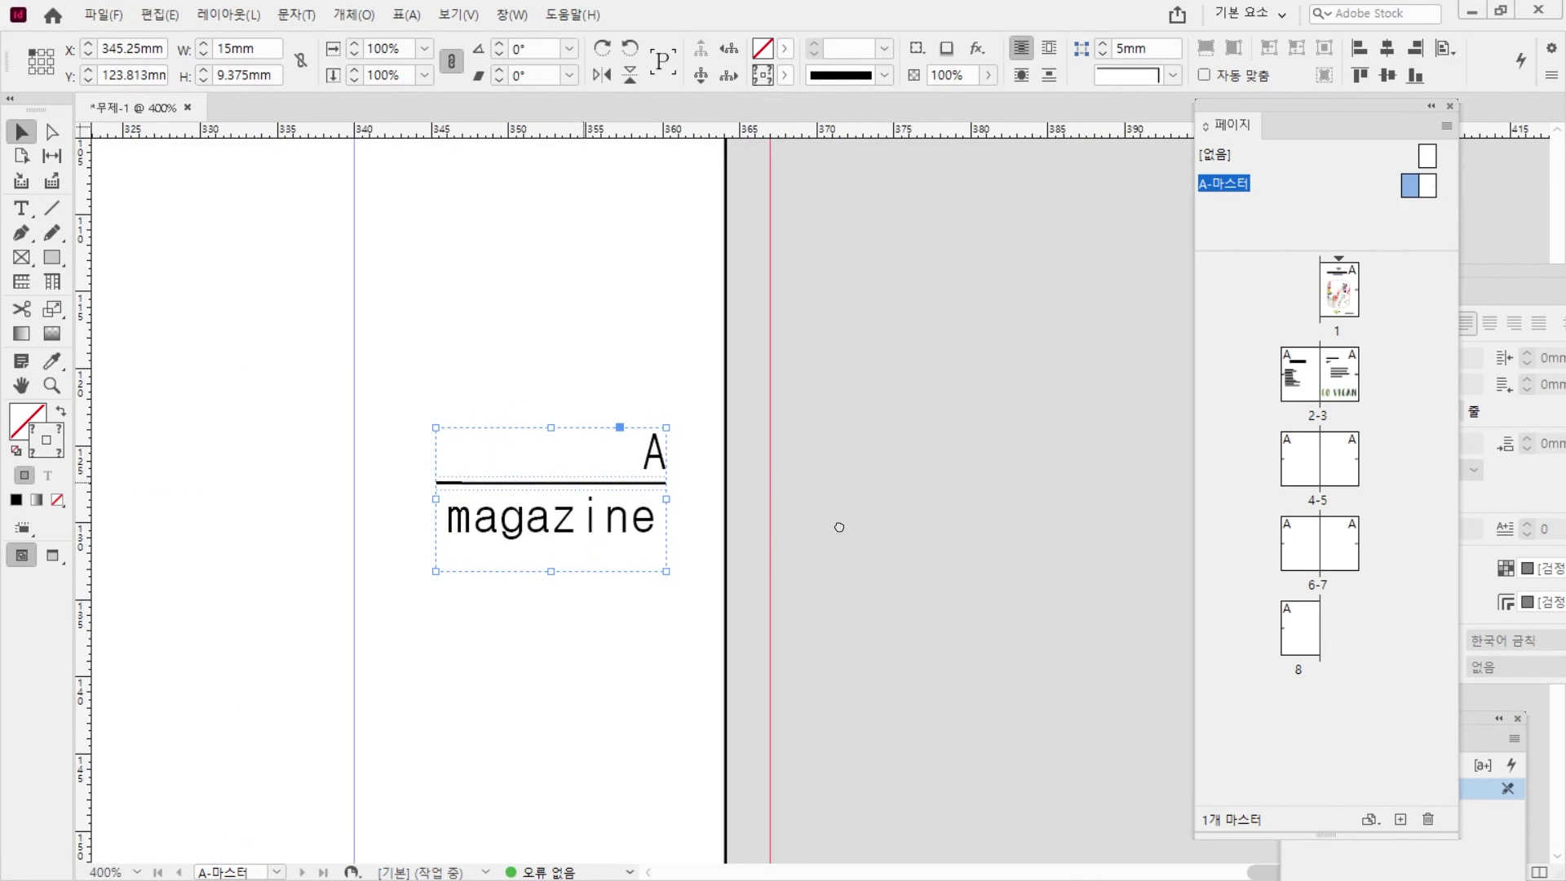
{"action": "double_click", "coordinate": [646, 472]}
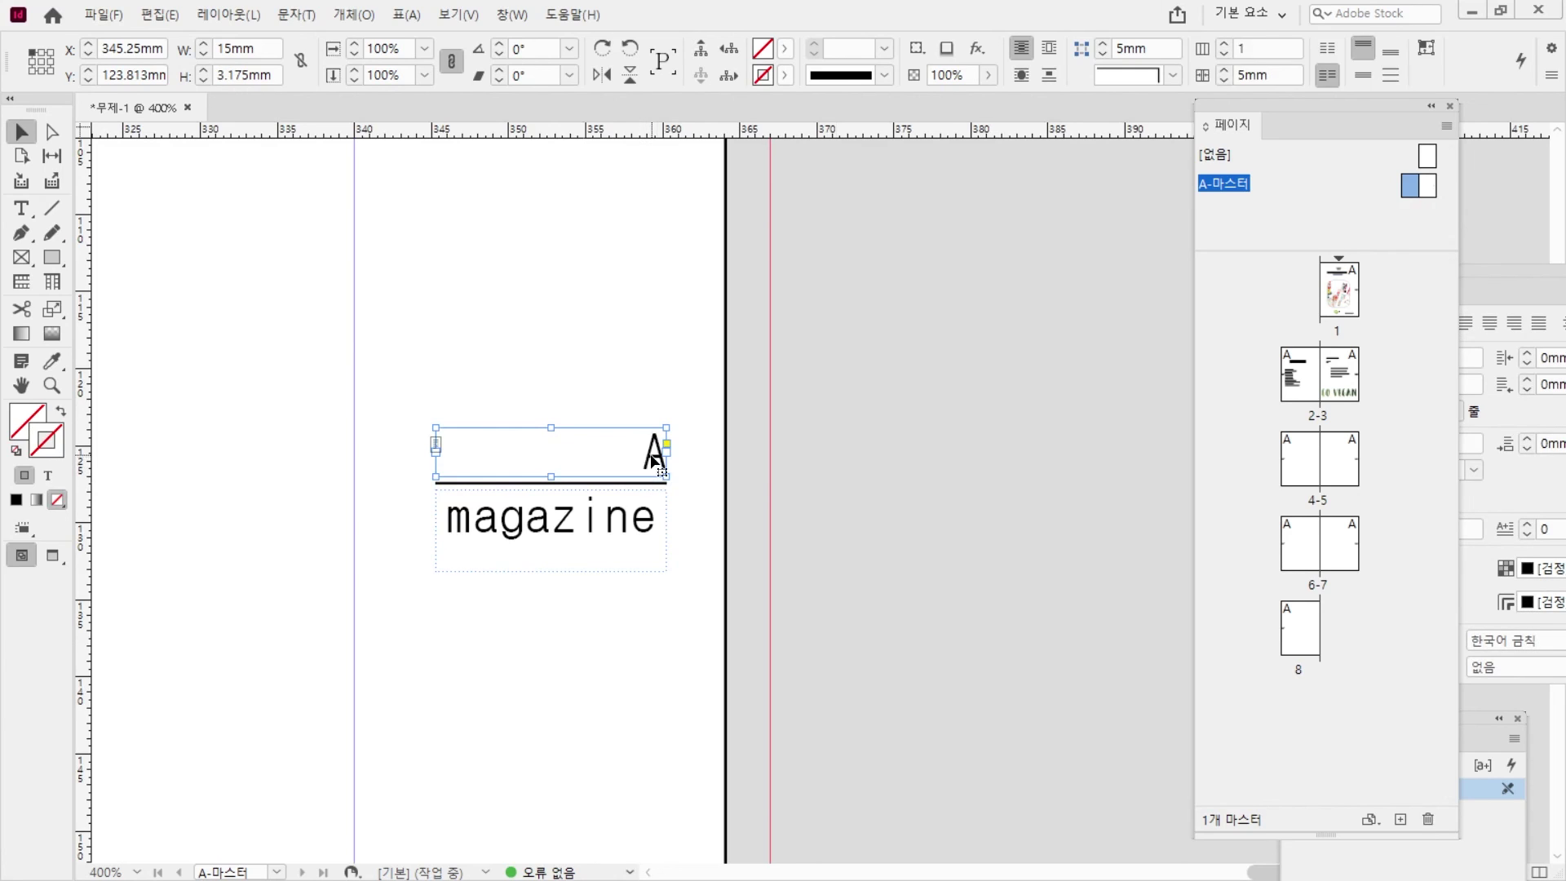
{"action": "double_click", "coordinate": [637, 455]}
{"action": "double_click", "coordinate": [653, 453]}
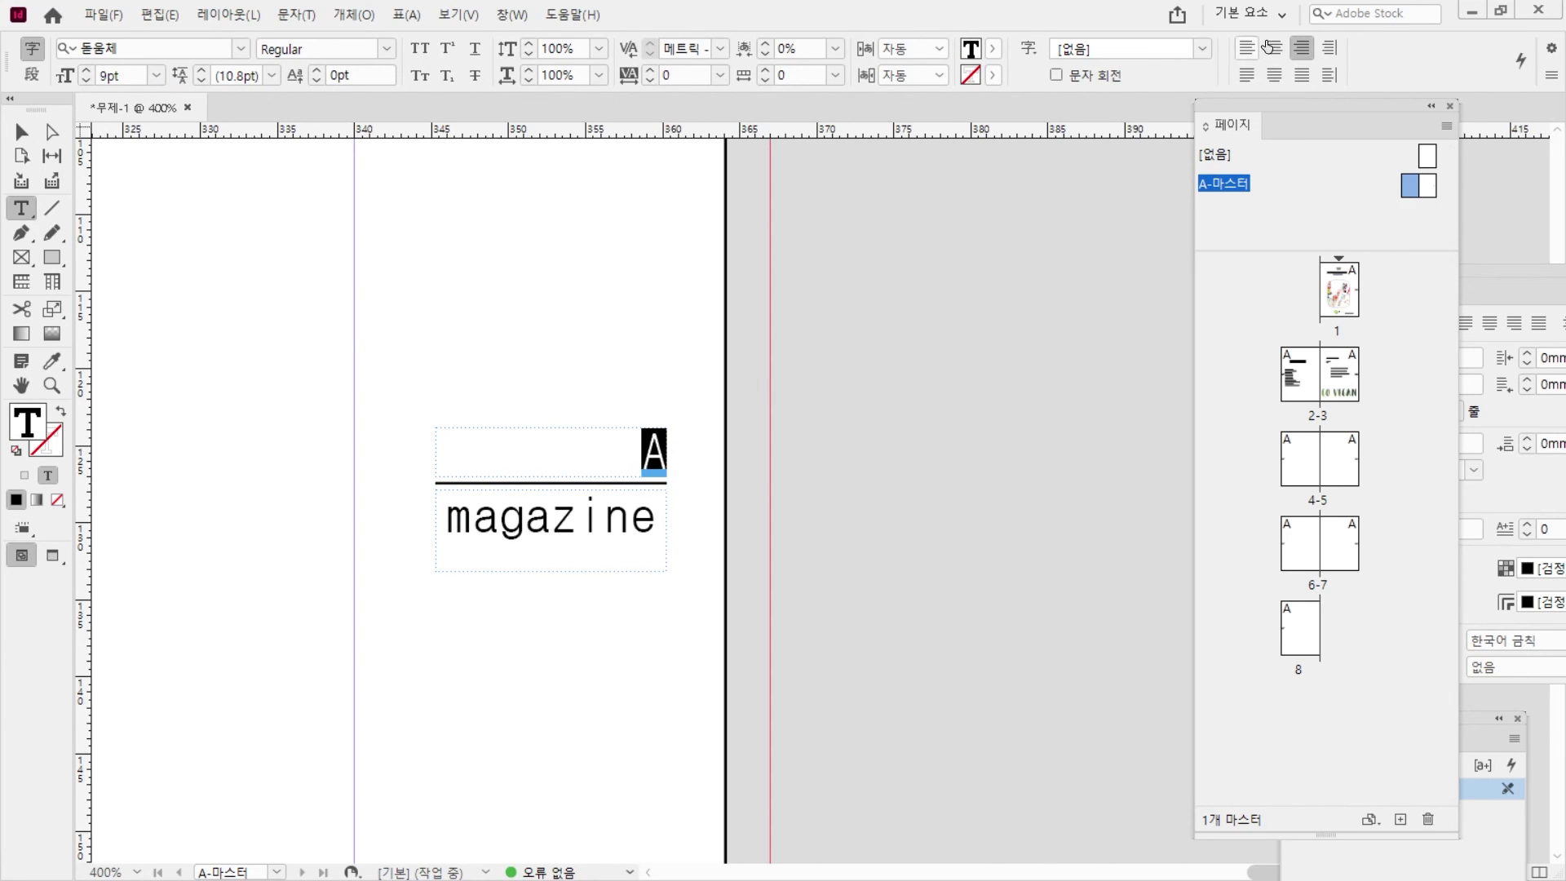
{"action": "left_click", "coordinate": [1247, 48]}
{"action": "left_click", "coordinate": [22, 131]}
- Check the right page's number placement in the Acrobat Reader PDF, then draw a black rectangle about 3.2 × 3 mm against that page's outer edge in InDesign
{"action": "left_click", "coordinate": [450, 271]}
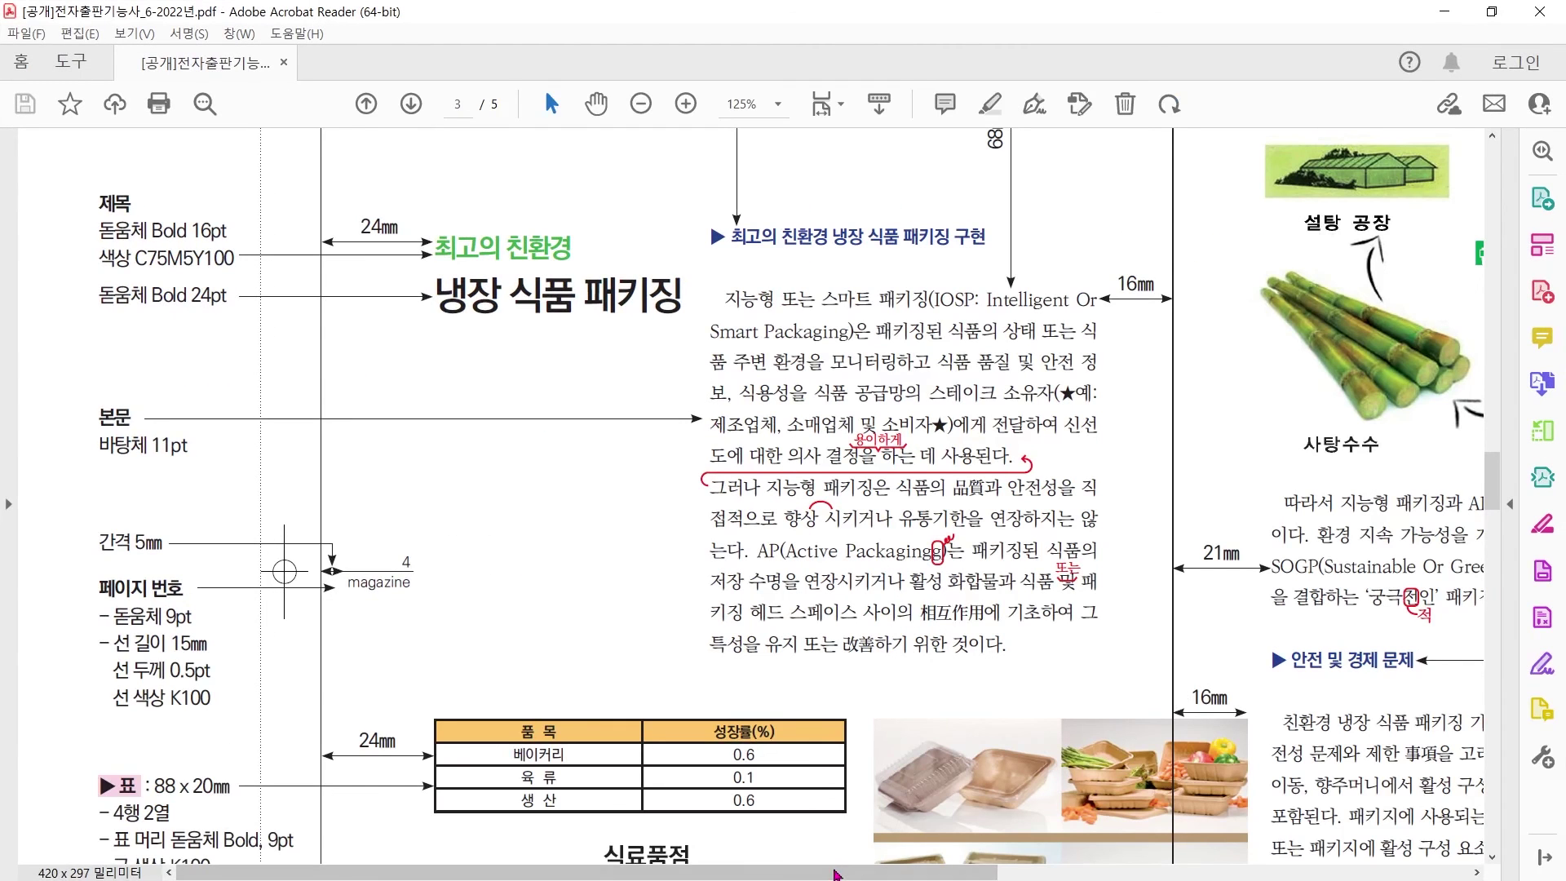
{"action": "scroll", "coordinate": [1157, 620], "scroll_direction": "right", "scroll_amount": 6}
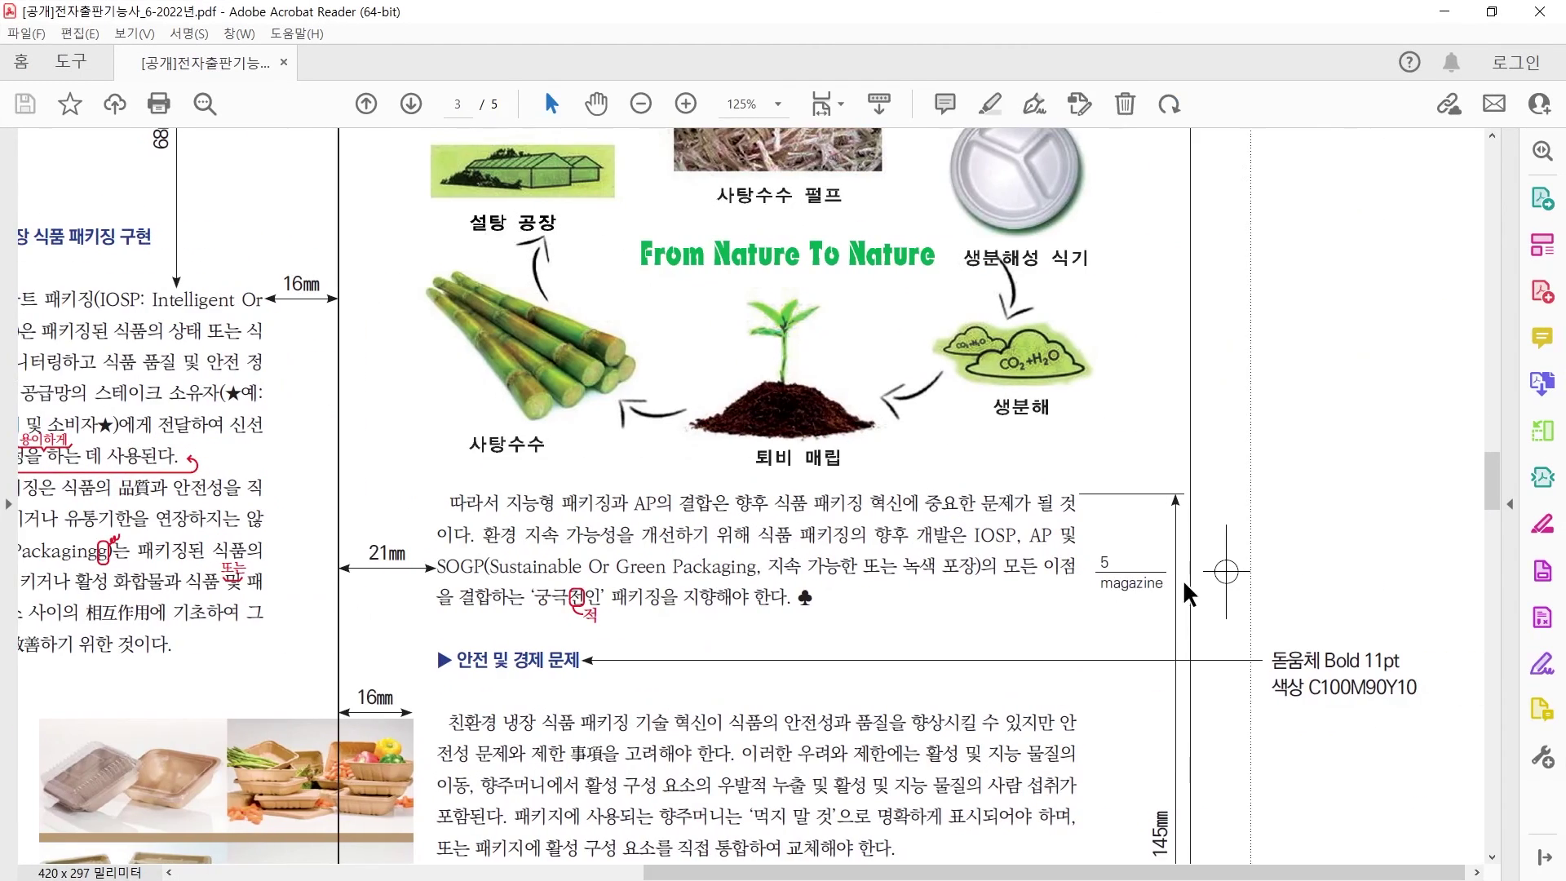
{"action": "left_click_drag", "start_coordinate": [871, 12], "coordinate": [0, 134]}
{"action": "left_click", "coordinate": [53, 257]}
{"action": "left_click_drag", "start_coordinate": [726, 478], "coordinate": [673, 527]}
{"action": "key", "text": "shift+x"}
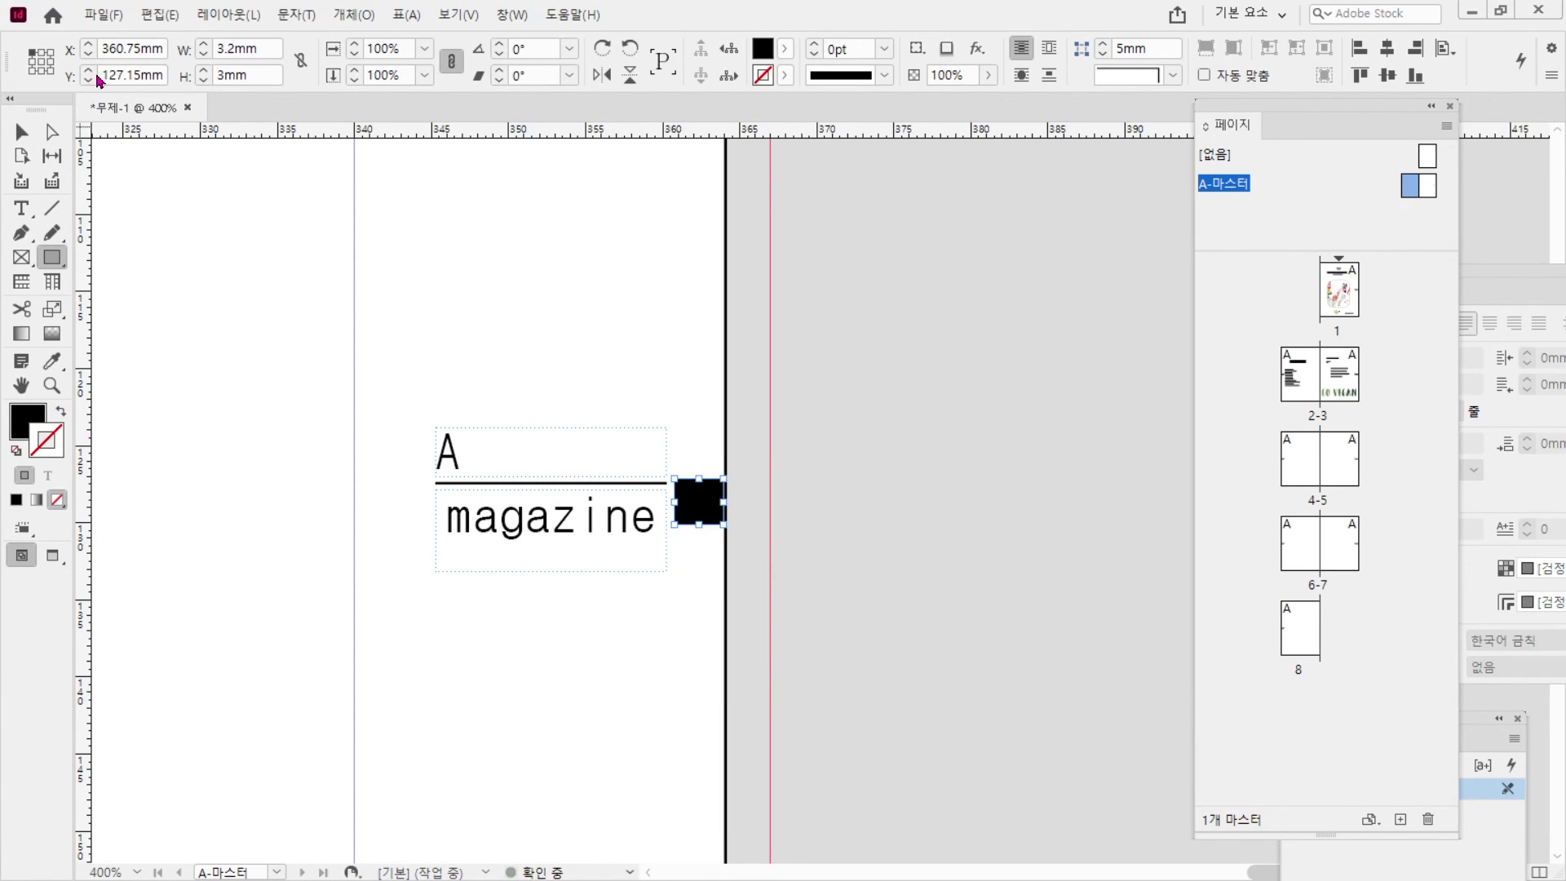
{"action": "left_click_drag", "start_coordinate": [274, 52], "coordinate": [20, 41]}
{"action": "type", "text": "5"}
{"action": "key", "text": "Return"}
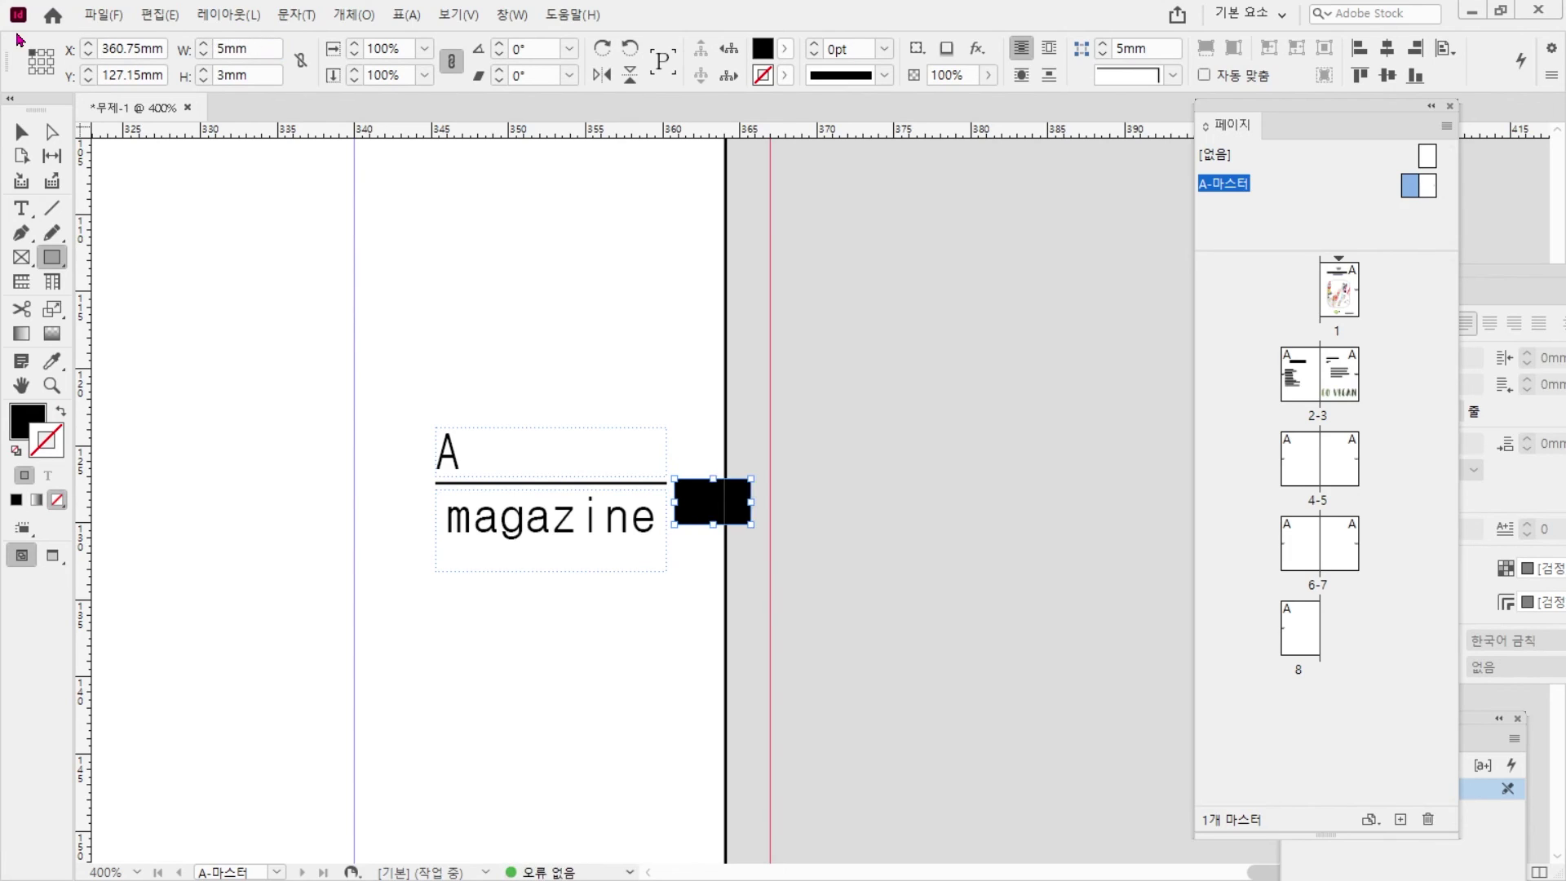
{"action": "key", "text": "ctrl+z"}
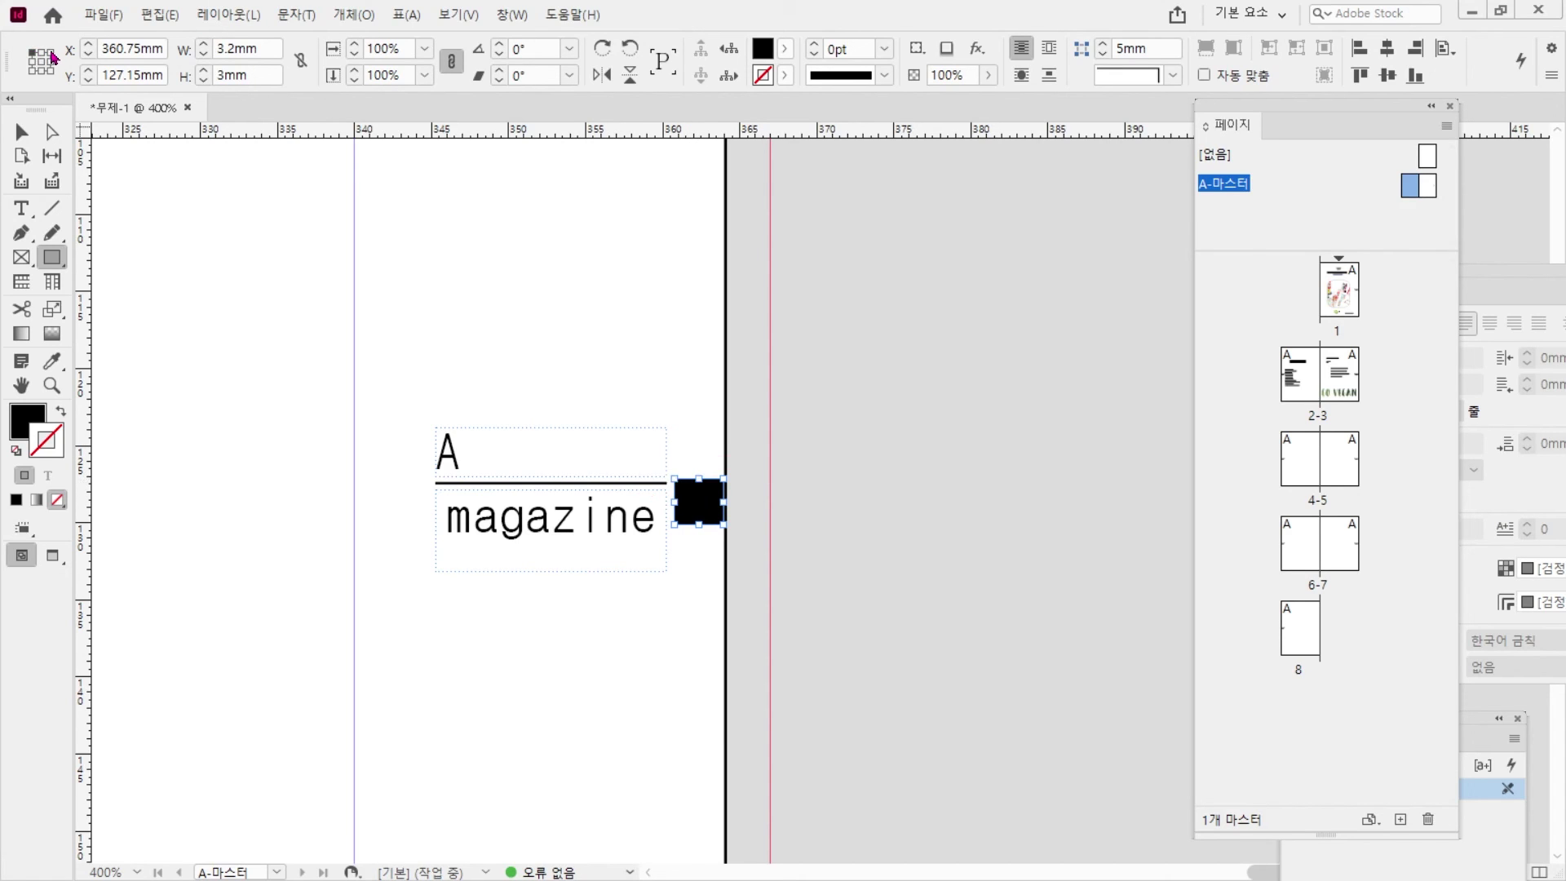
- Set the rectangle's reference point to its top-right corner and its width to 5 mm
{"action": "left_click", "coordinate": [52, 54]}
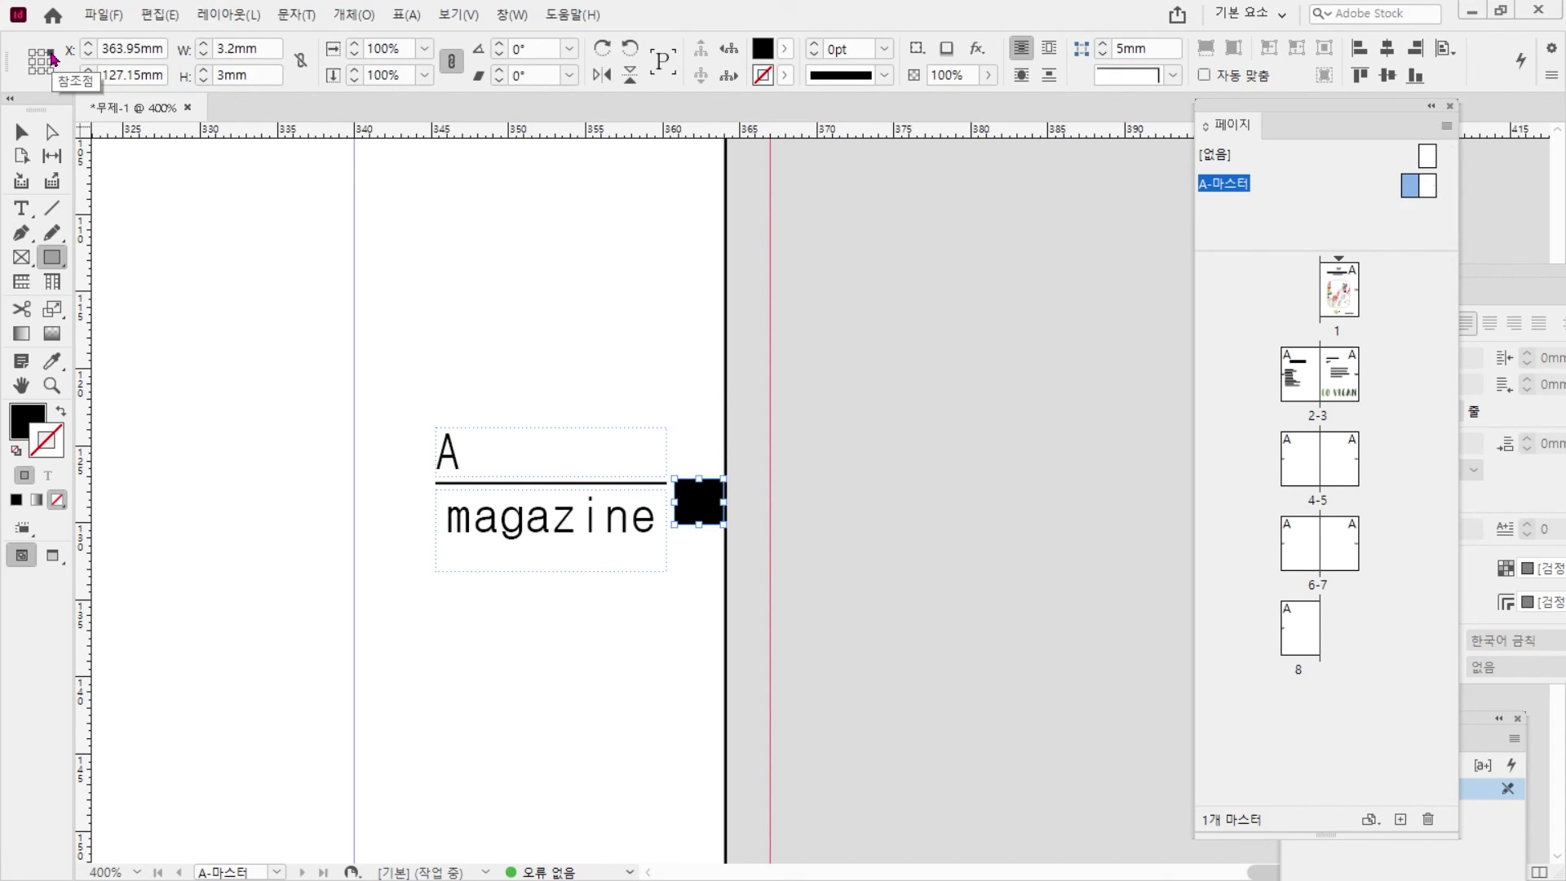
{"action": "left_click", "coordinate": [240, 48]}
{"action": "type", "text": "5"}
{"action": "key", "text": "Return"}
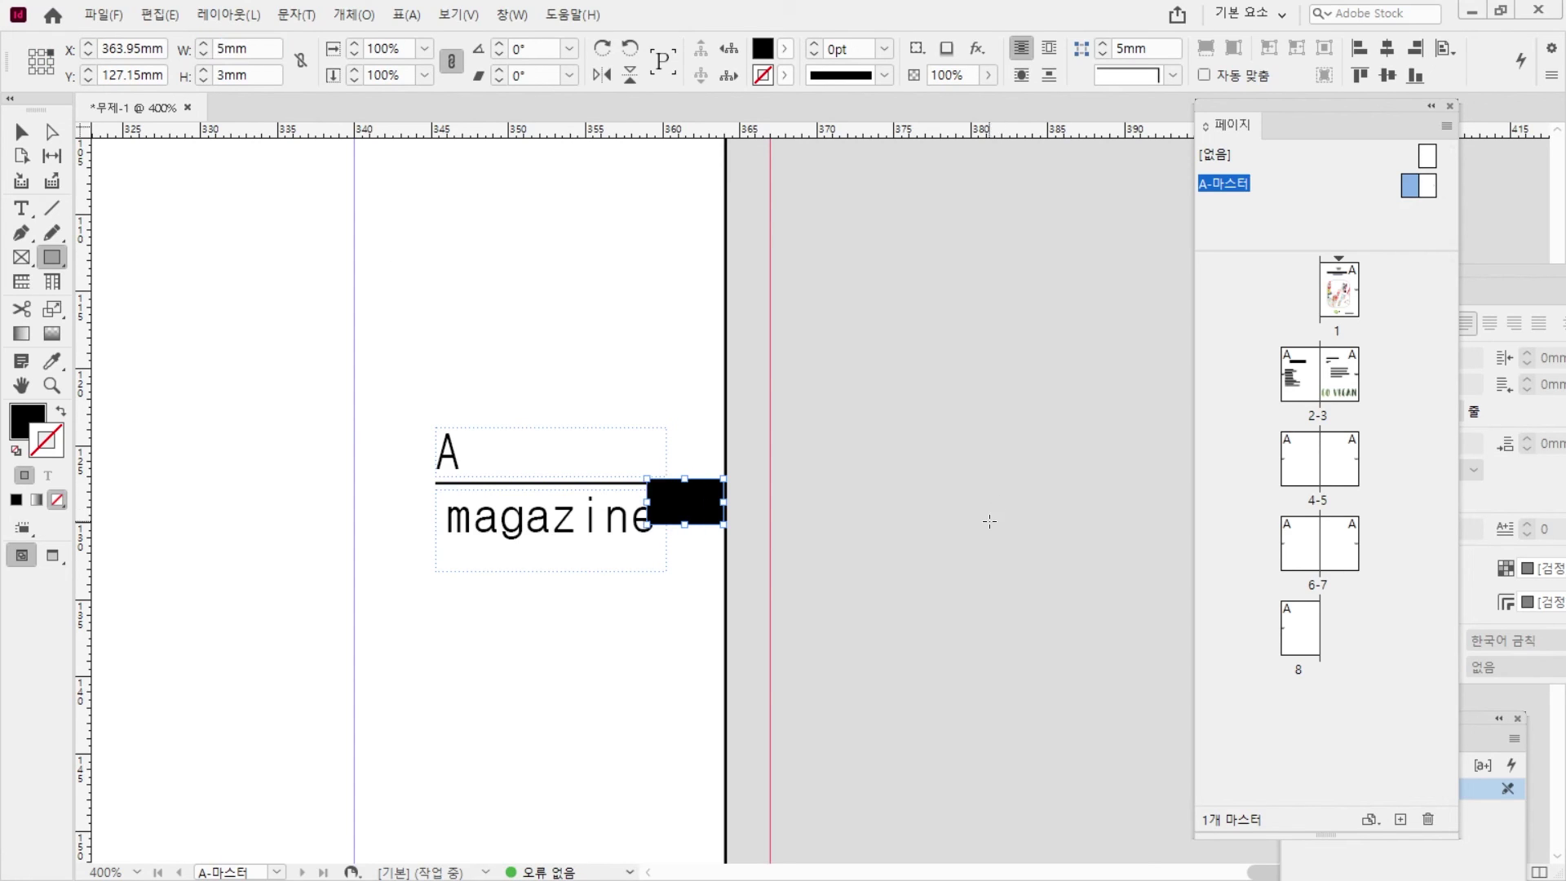
- Move the right page's number group flush against the inner edge of the black spacer rectangle, and delete the rectangle
{"action": "key", "text": "v"}
{"action": "left_click", "coordinate": [577, 552]}
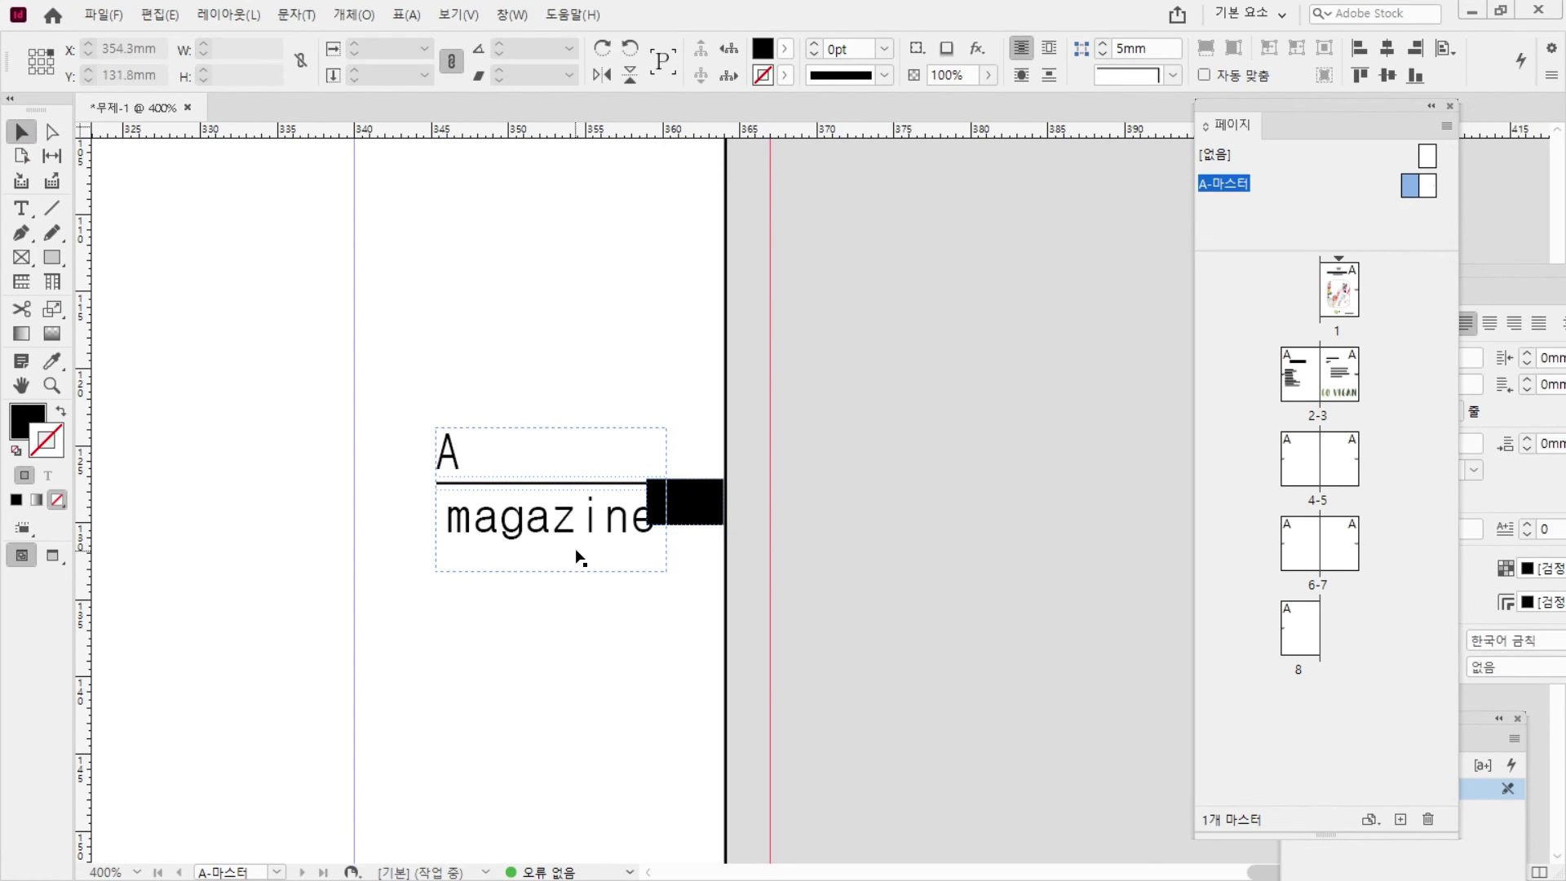
{"action": "left_click", "coordinate": [563, 315]}
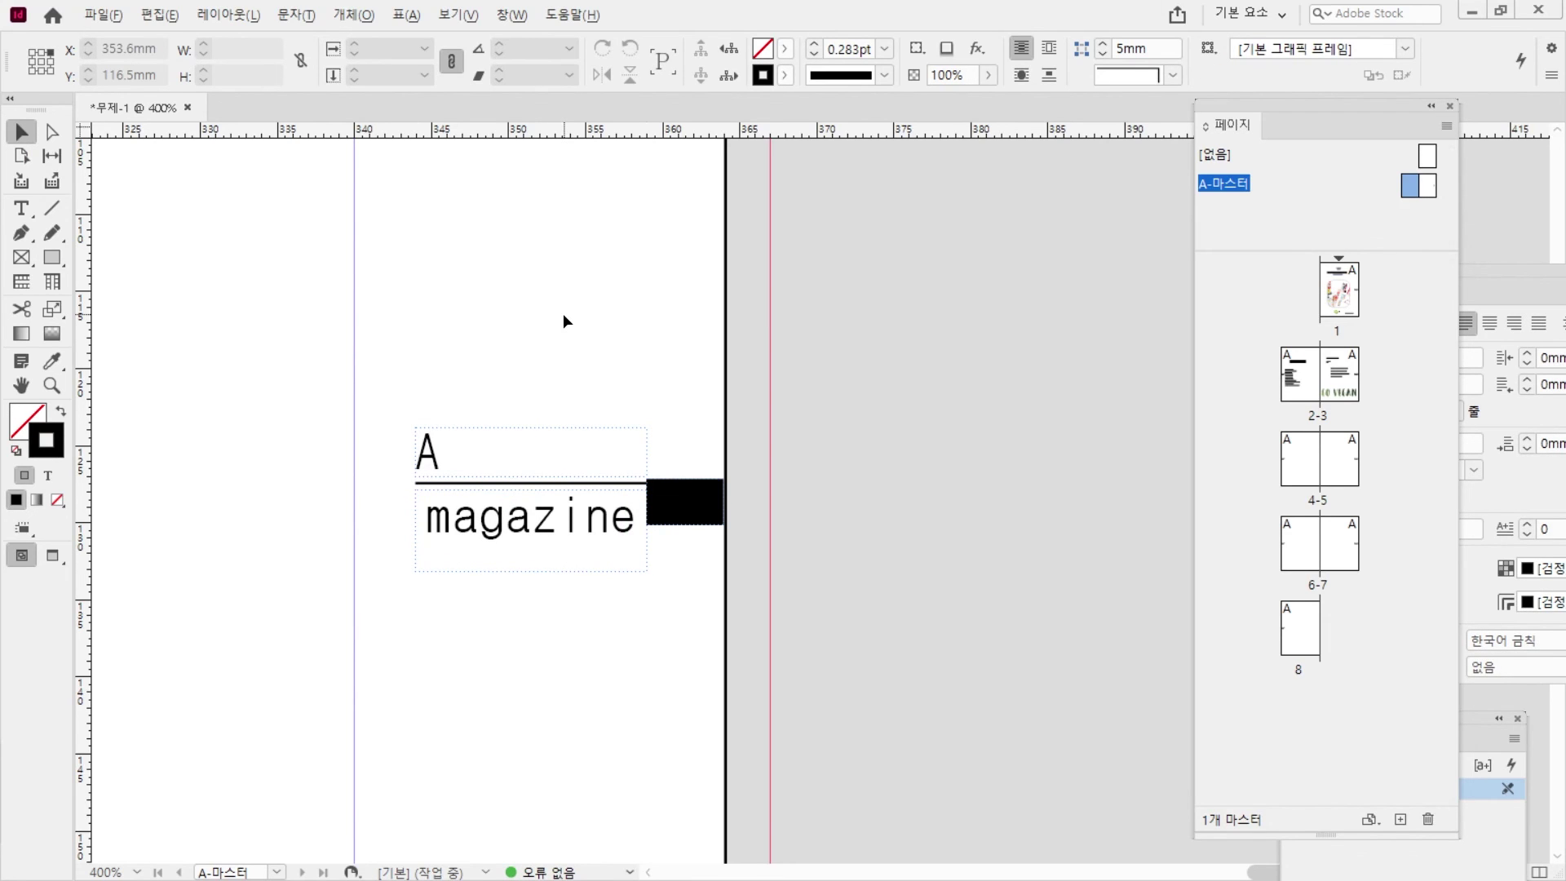
{"action": "scroll", "coordinate": [563, 315], "scroll_direction": "down", "scroll_amount": 1}
{"action": "left_click", "coordinate": [655, 457]}
{"action": "key", "text": "Delete"}
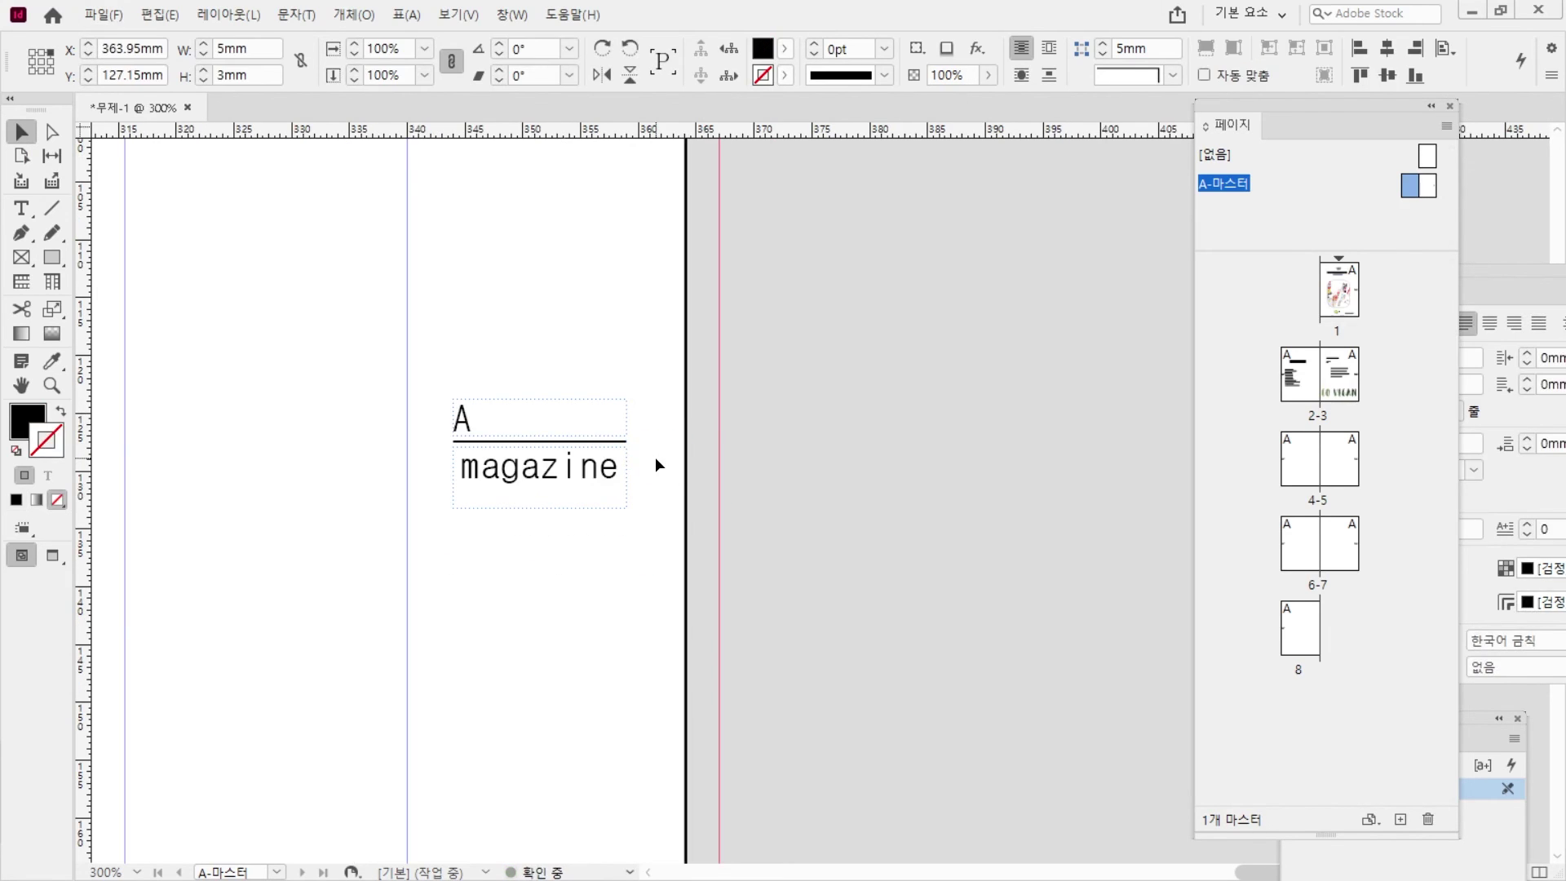
- Check the page number block on the odd pages, including 1, 5 and 7, and return to the block on page 1
{"action": "double_click", "coordinate": [1342, 372]}
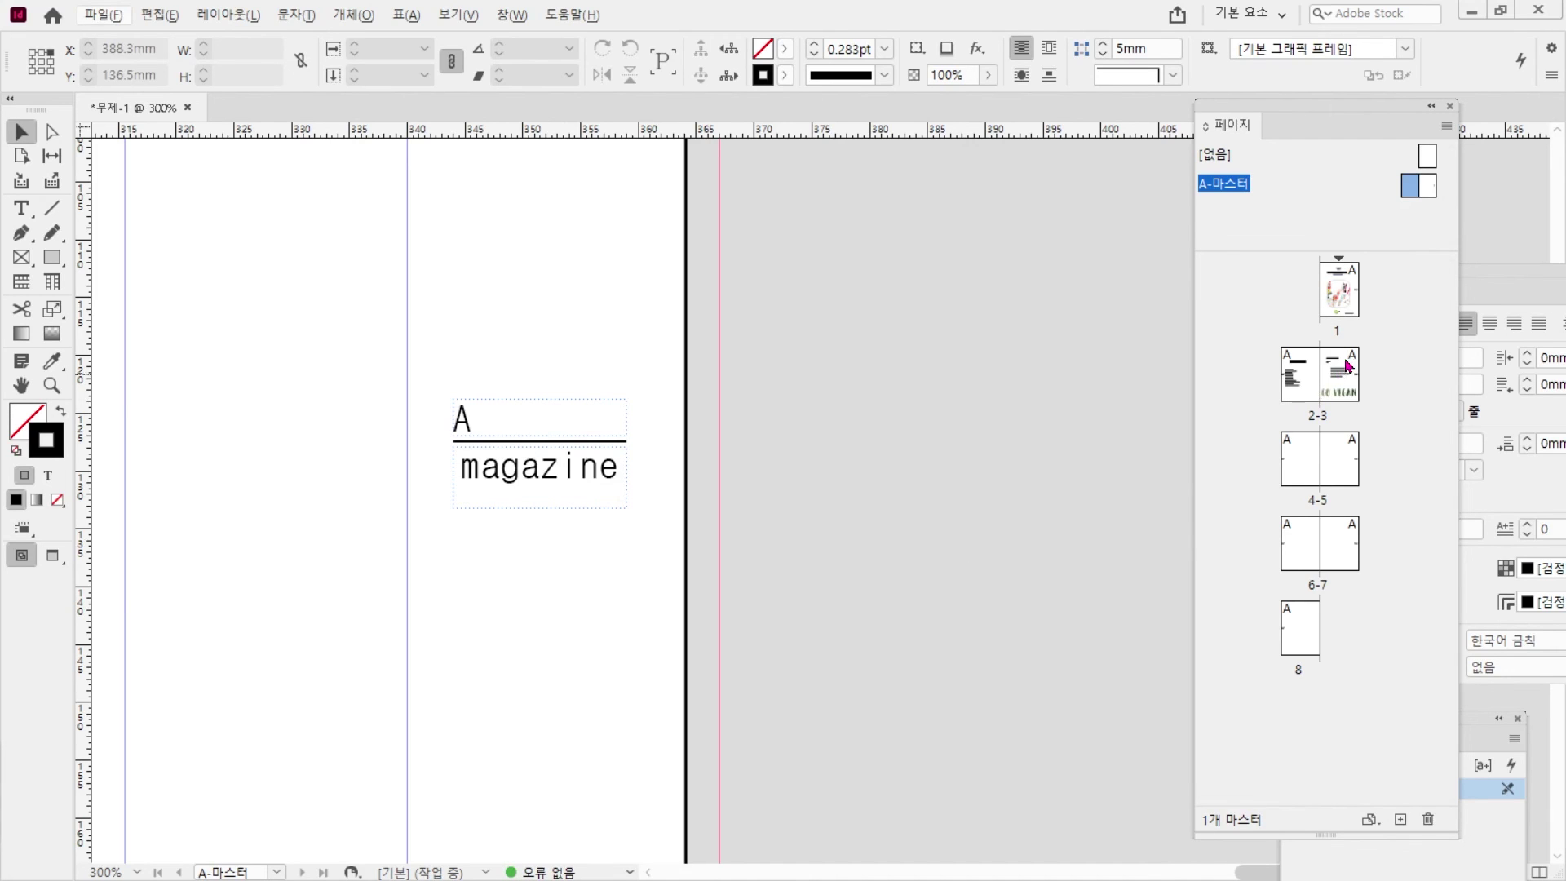
{"action": "double_click", "coordinate": [1345, 305]}
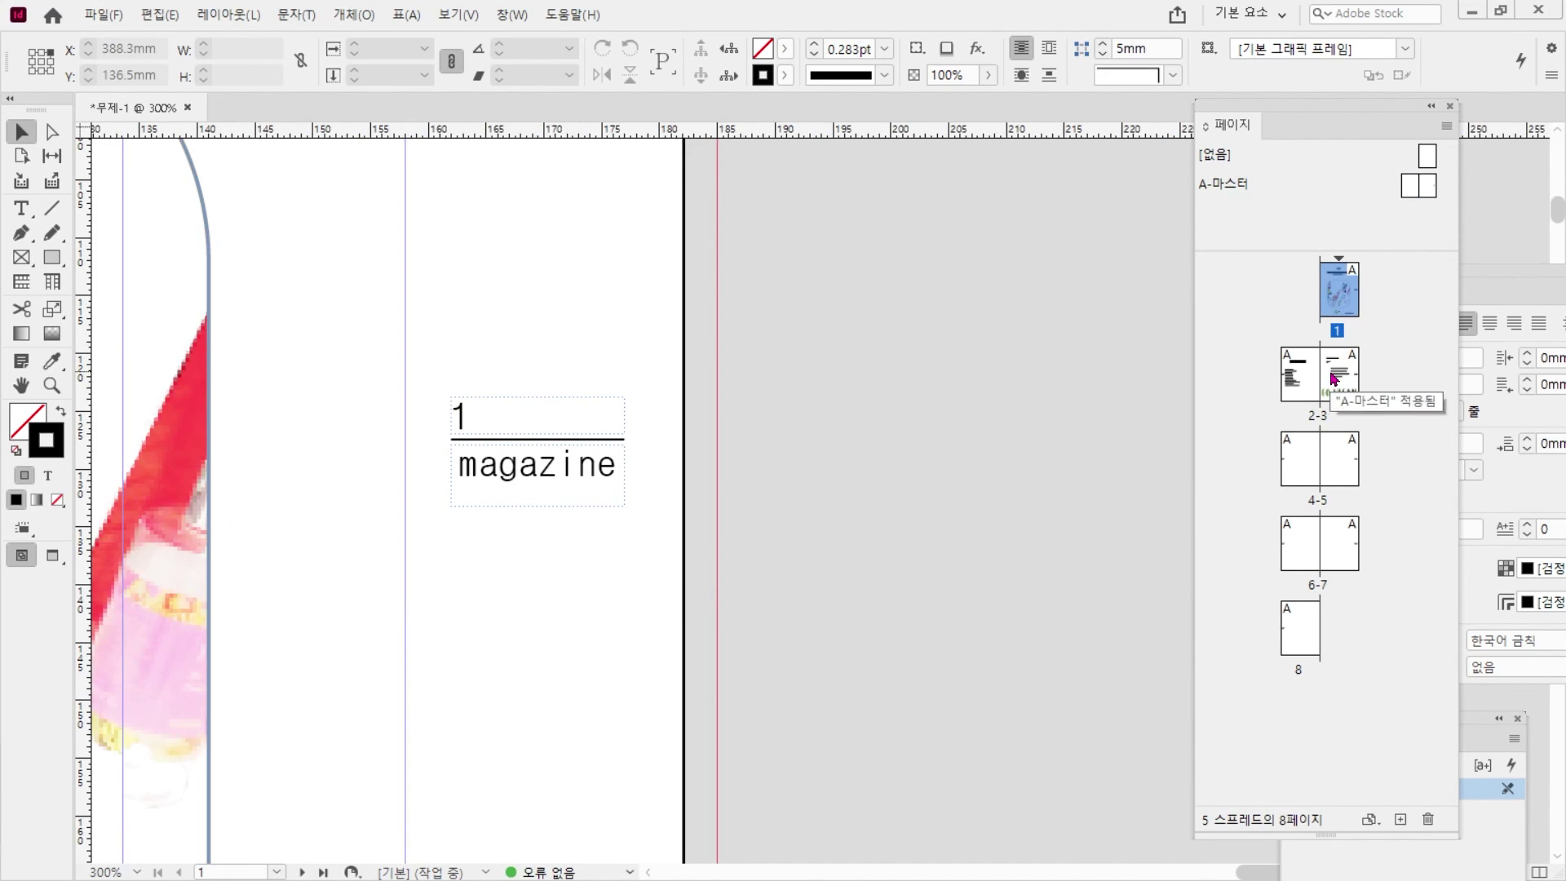
{"action": "double_click", "coordinate": [1339, 470]}
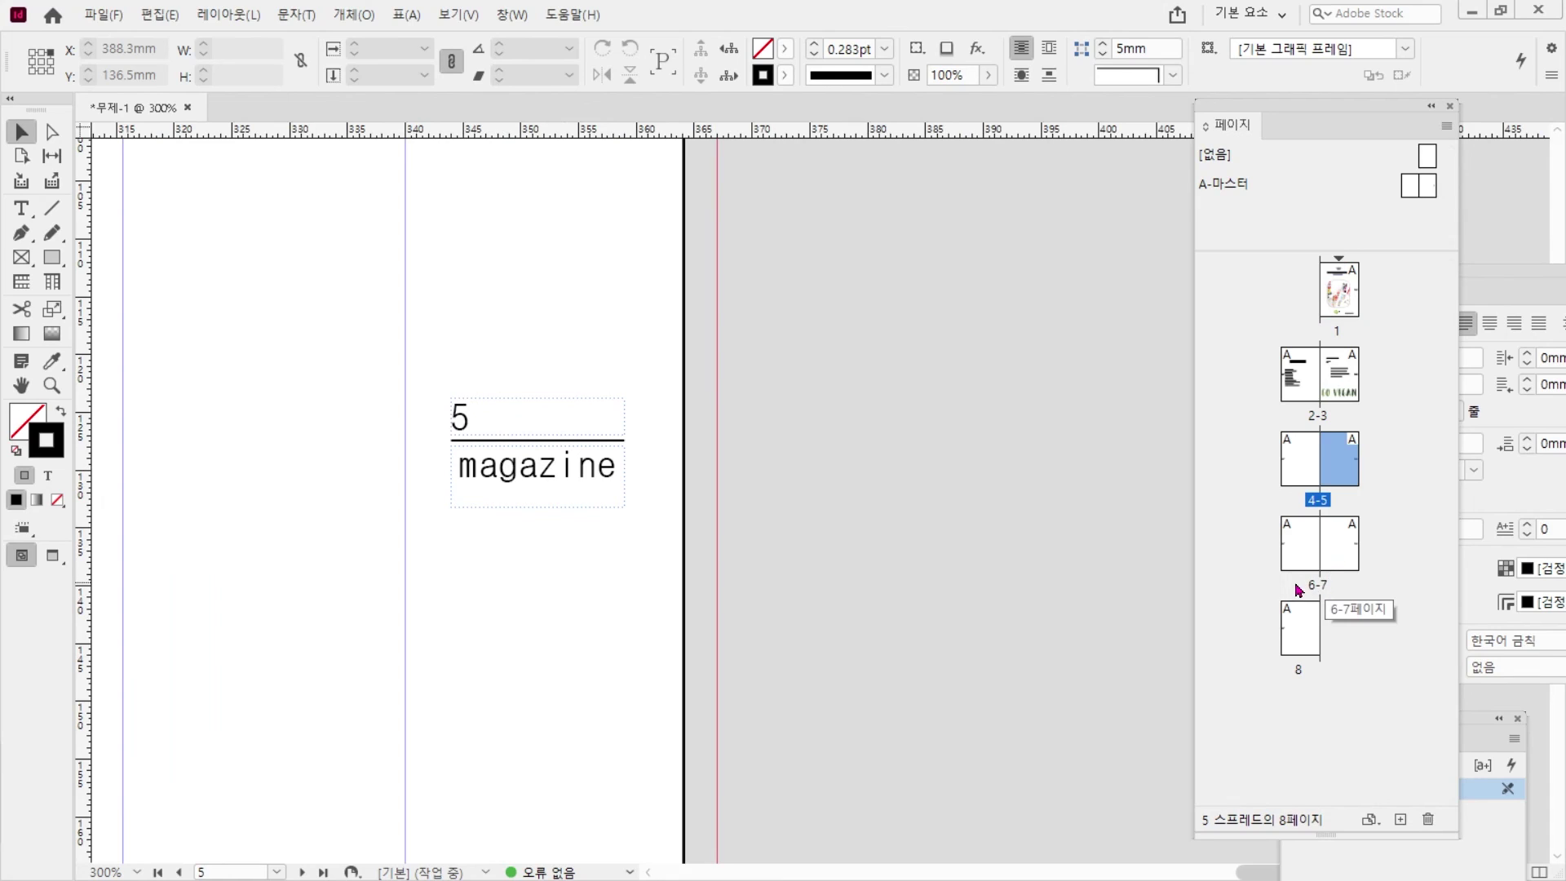
{"action": "double_click", "coordinate": [1356, 544]}
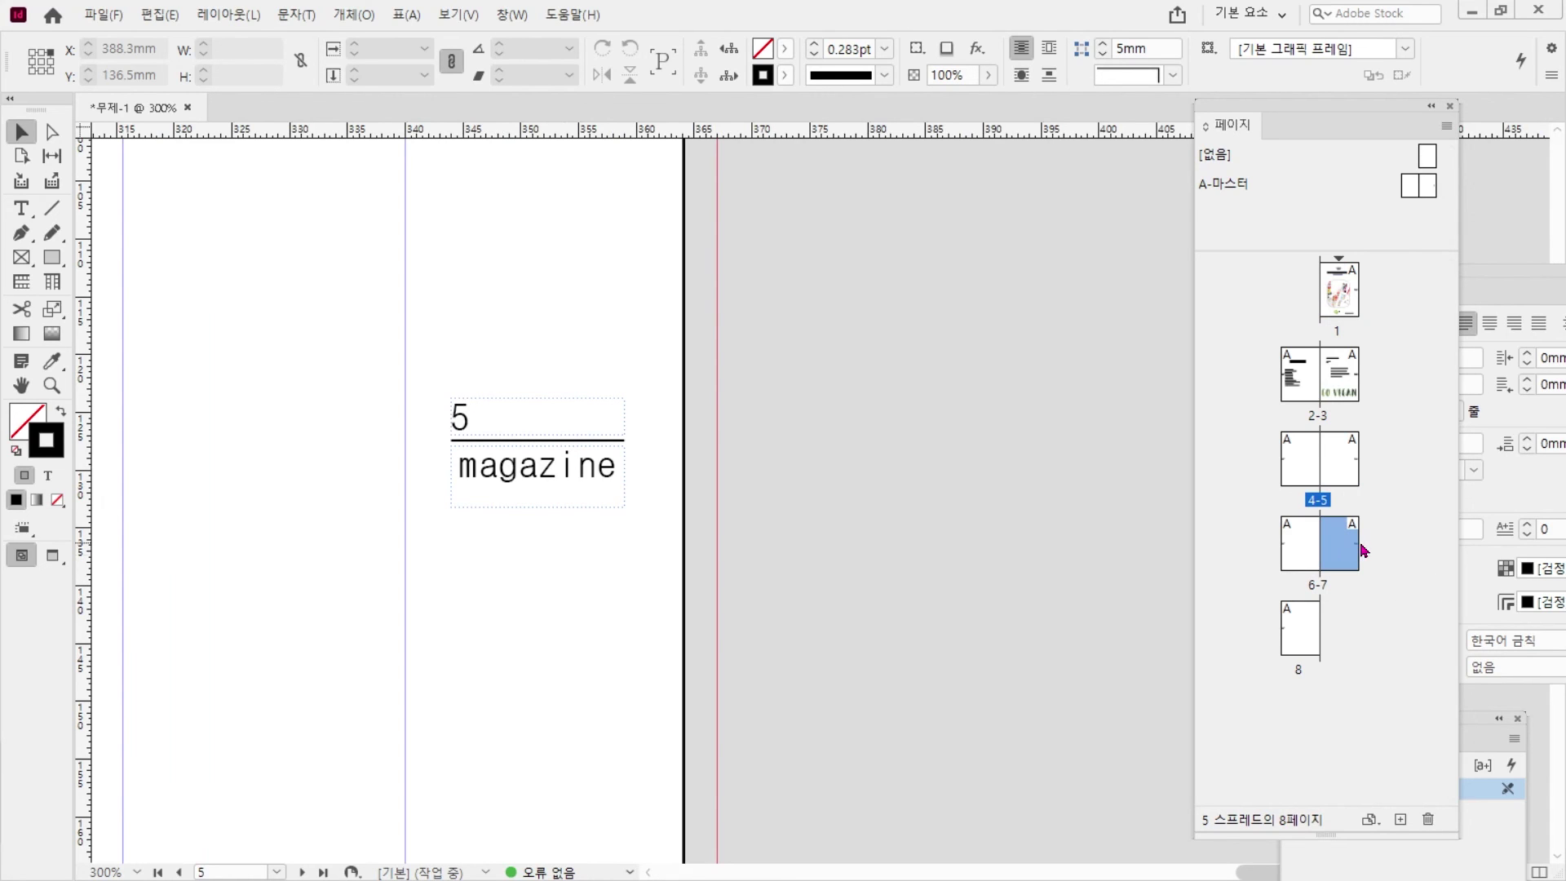
{"action": "left_click", "coordinate": [1324, 626]}
{"action": "double_click", "coordinate": [1354, 299]}
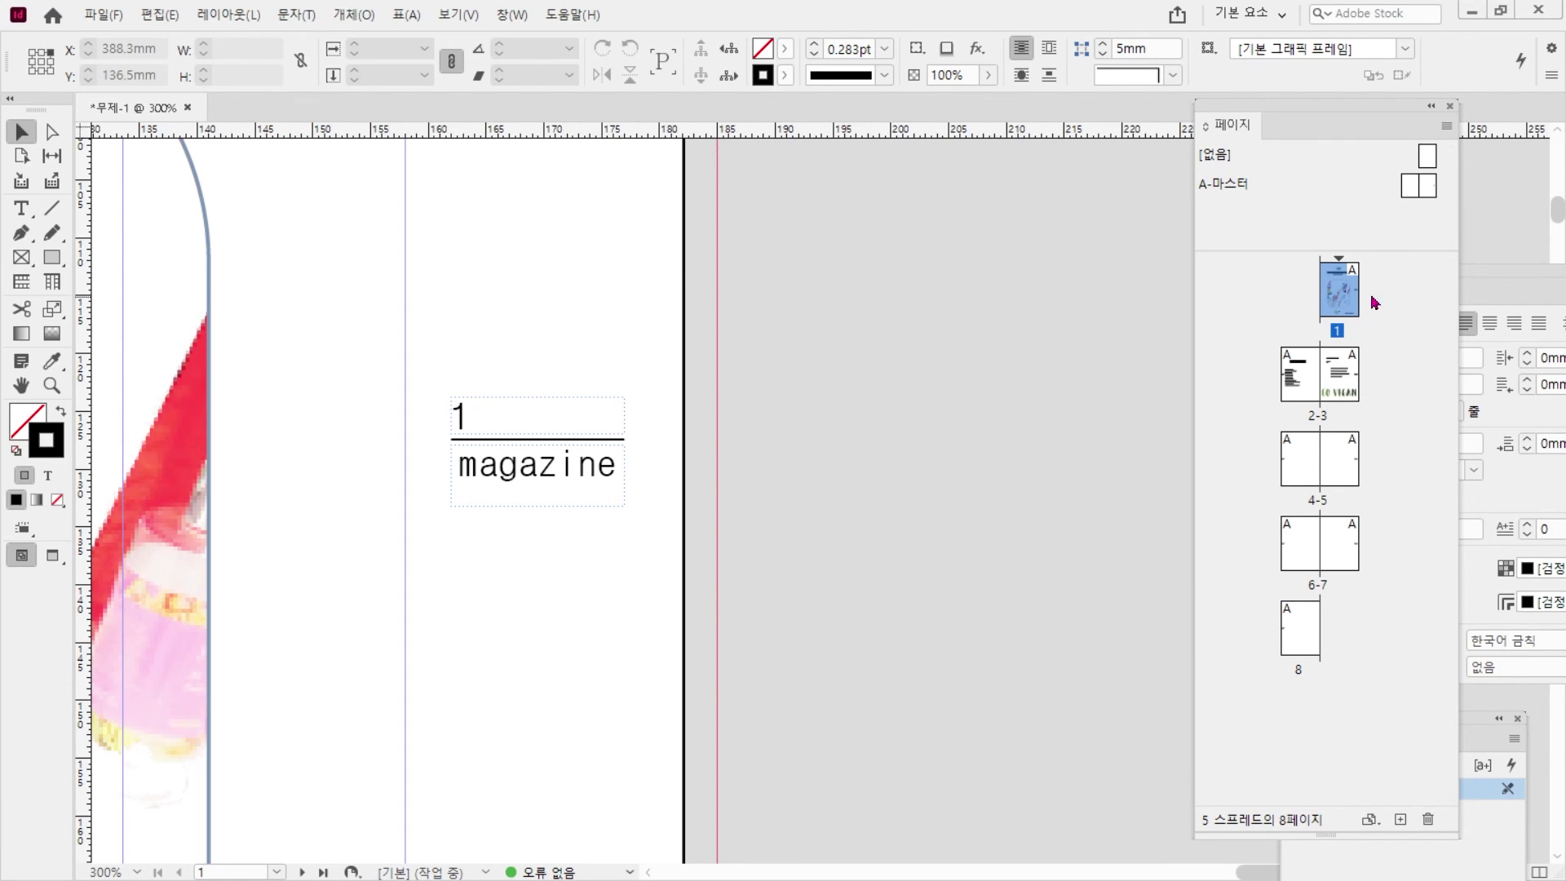
{"action": "key", "text": "ctrl+0"}
{"action": "scroll", "coordinate": [1055, 536], "scroll_direction": "up", "scroll_amount": 4}
{"action": "scroll", "coordinate": [1056, 536], "scroll_direction": "up", "scroll_amount": 1}
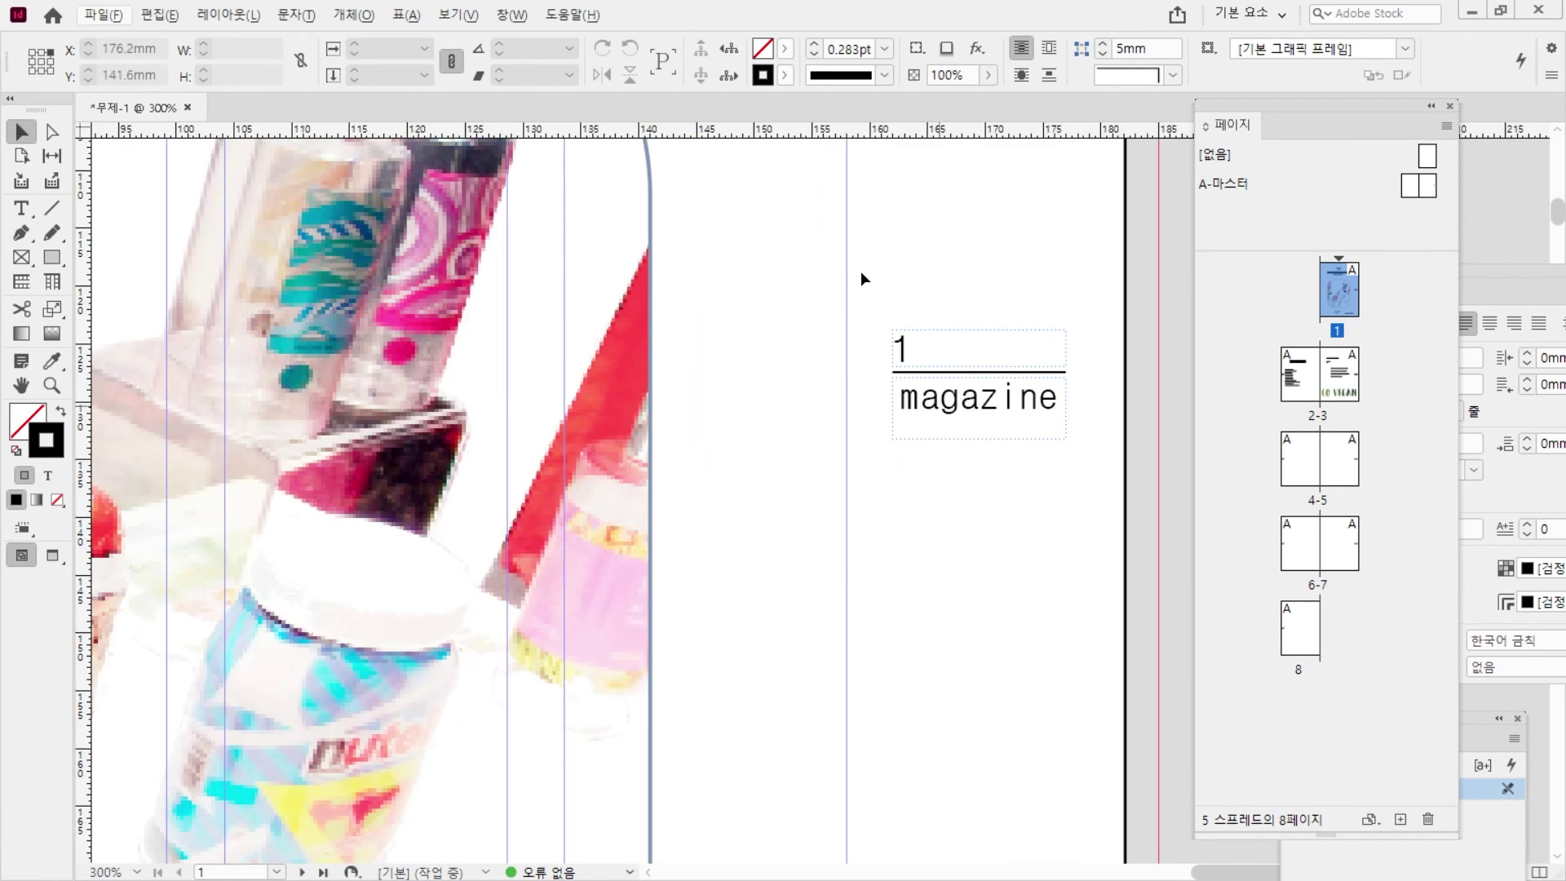
- Delete the page number and magazine block from page 1 and from page 2
{"action": "left_click", "coordinate": [904, 349]}
{"action": "key", "text": "Delete"}
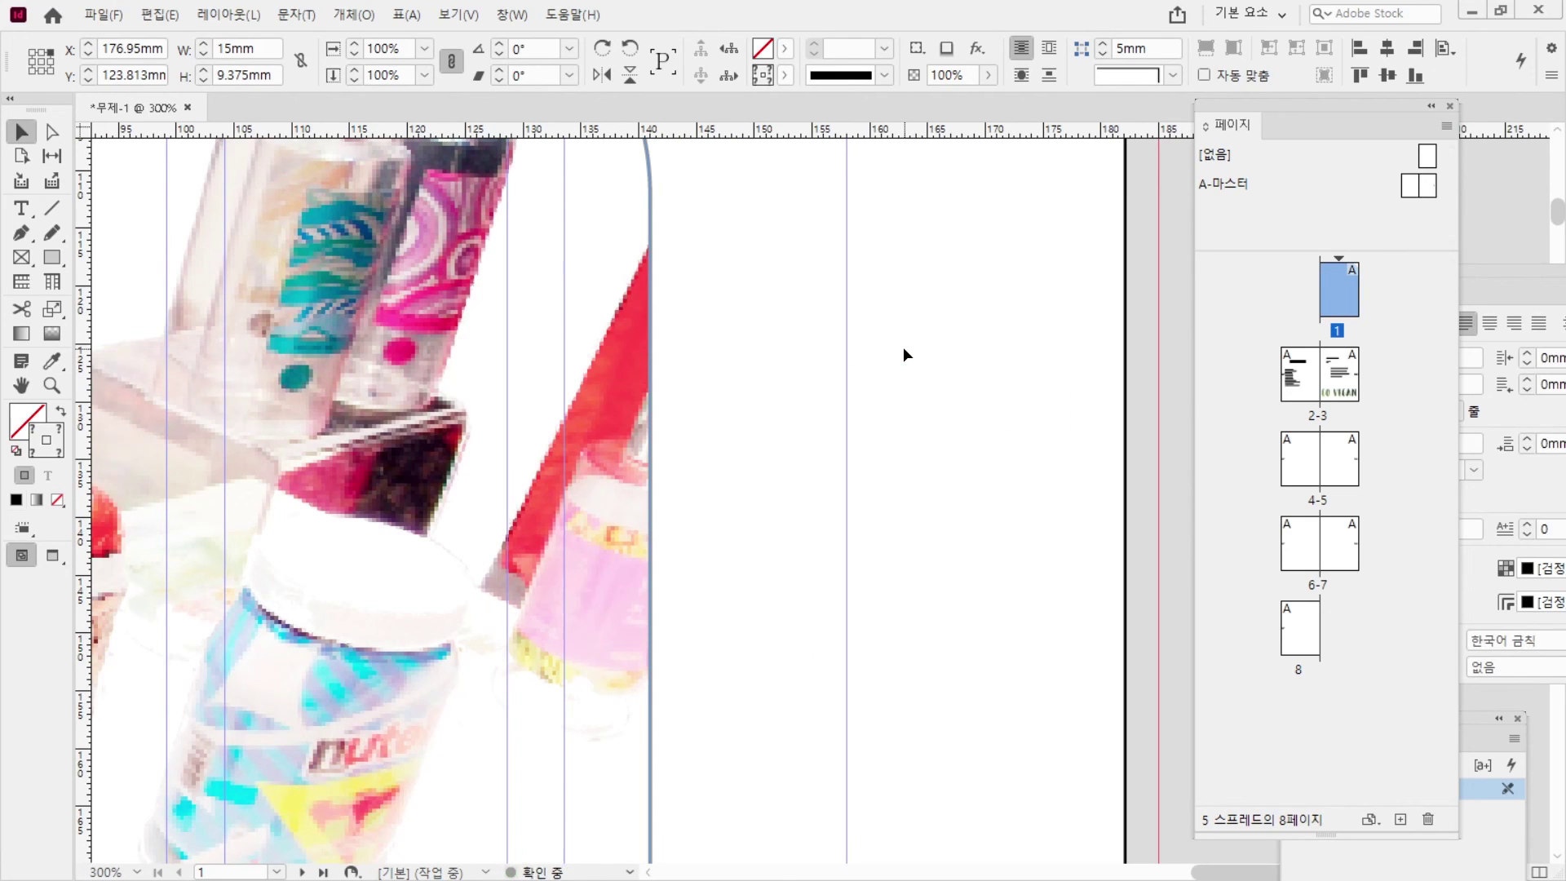
{"action": "double_click", "coordinate": [1302, 378]}
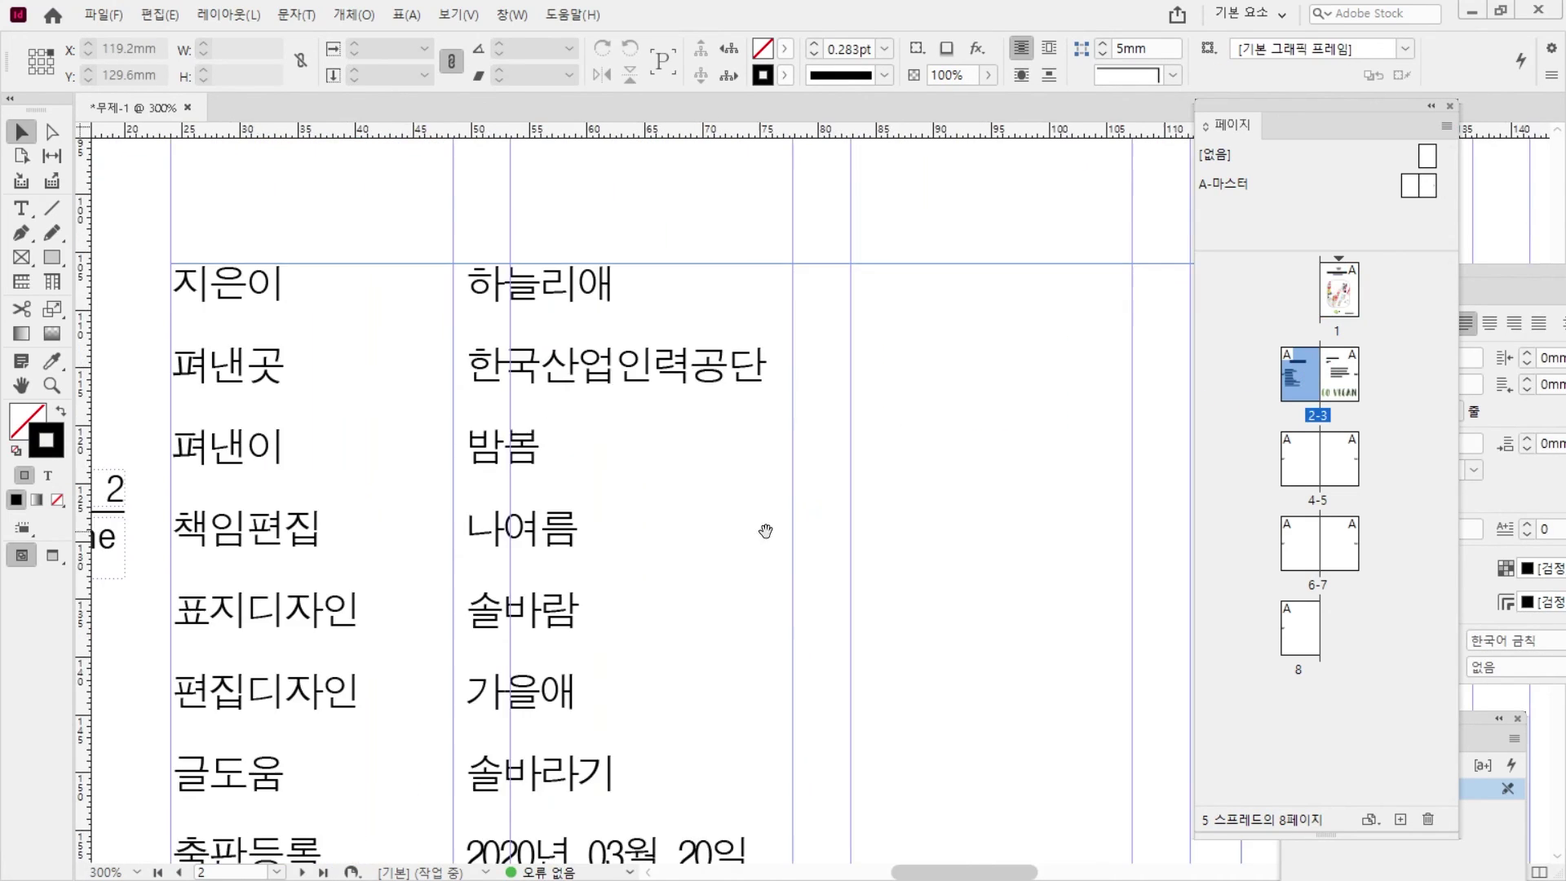
{"action": "left_click", "coordinate": [569, 546]}
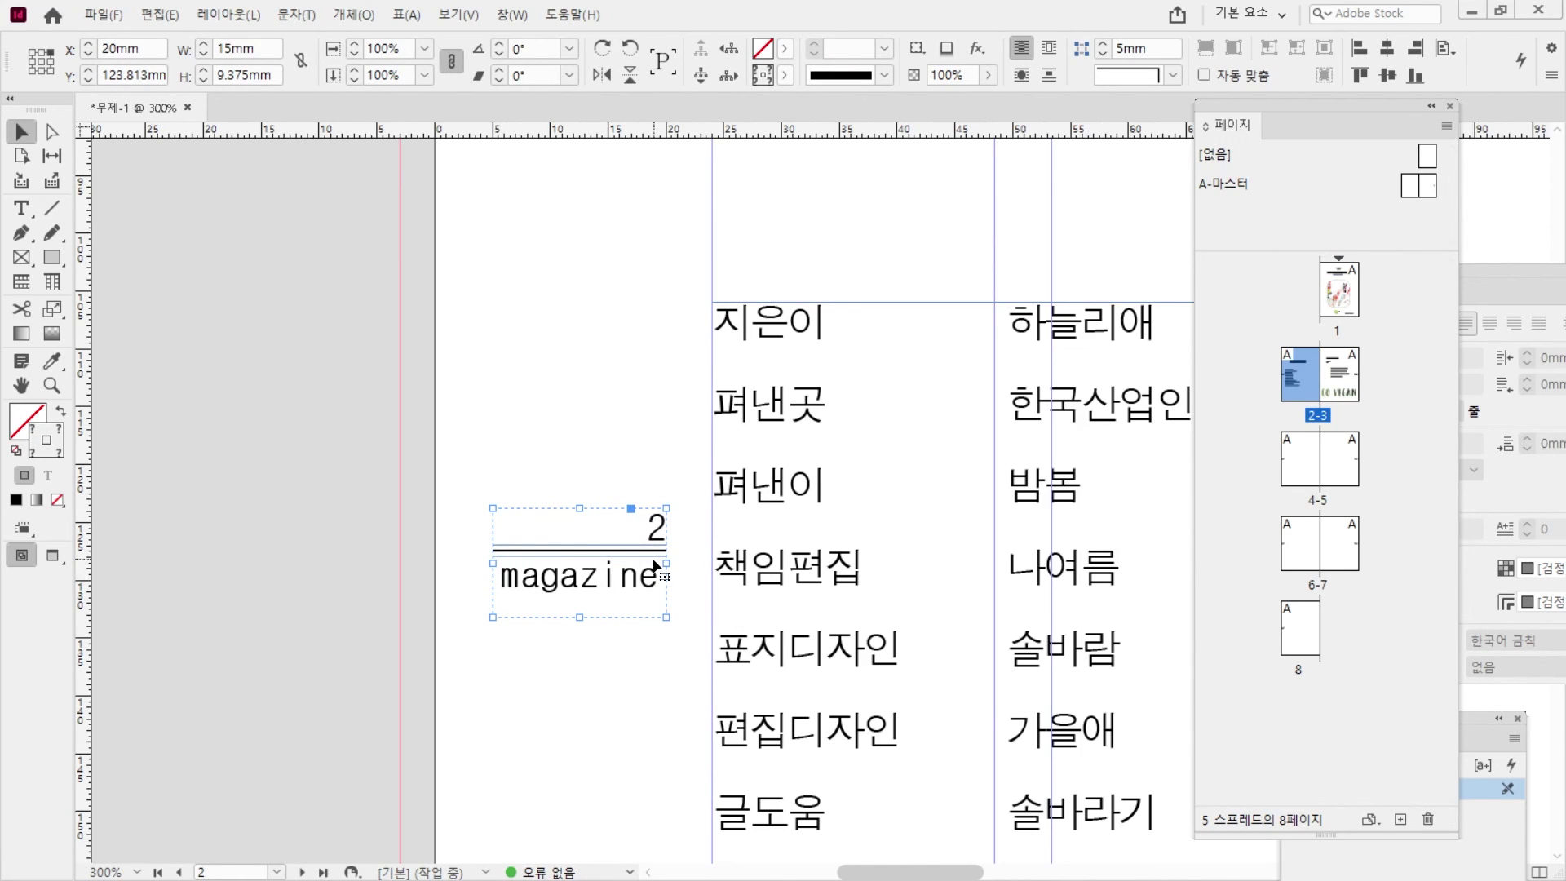
{"action": "key", "text": "Delete"}
- Delete the page number and magazine block beside the outer edge of page 3
{"action": "left_click_drag", "start_coordinate": [652, 558], "coordinate": [217, 584]}
{"action": "left_click_drag", "start_coordinate": [1093, 490], "coordinate": [175, 506]}
{"action": "left_click_drag", "start_coordinate": [1034, 657], "coordinate": [712, 648]}
{"action": "left_click_drag", "start_coordinate": [660, 571], "coordinate": [763, 754]}
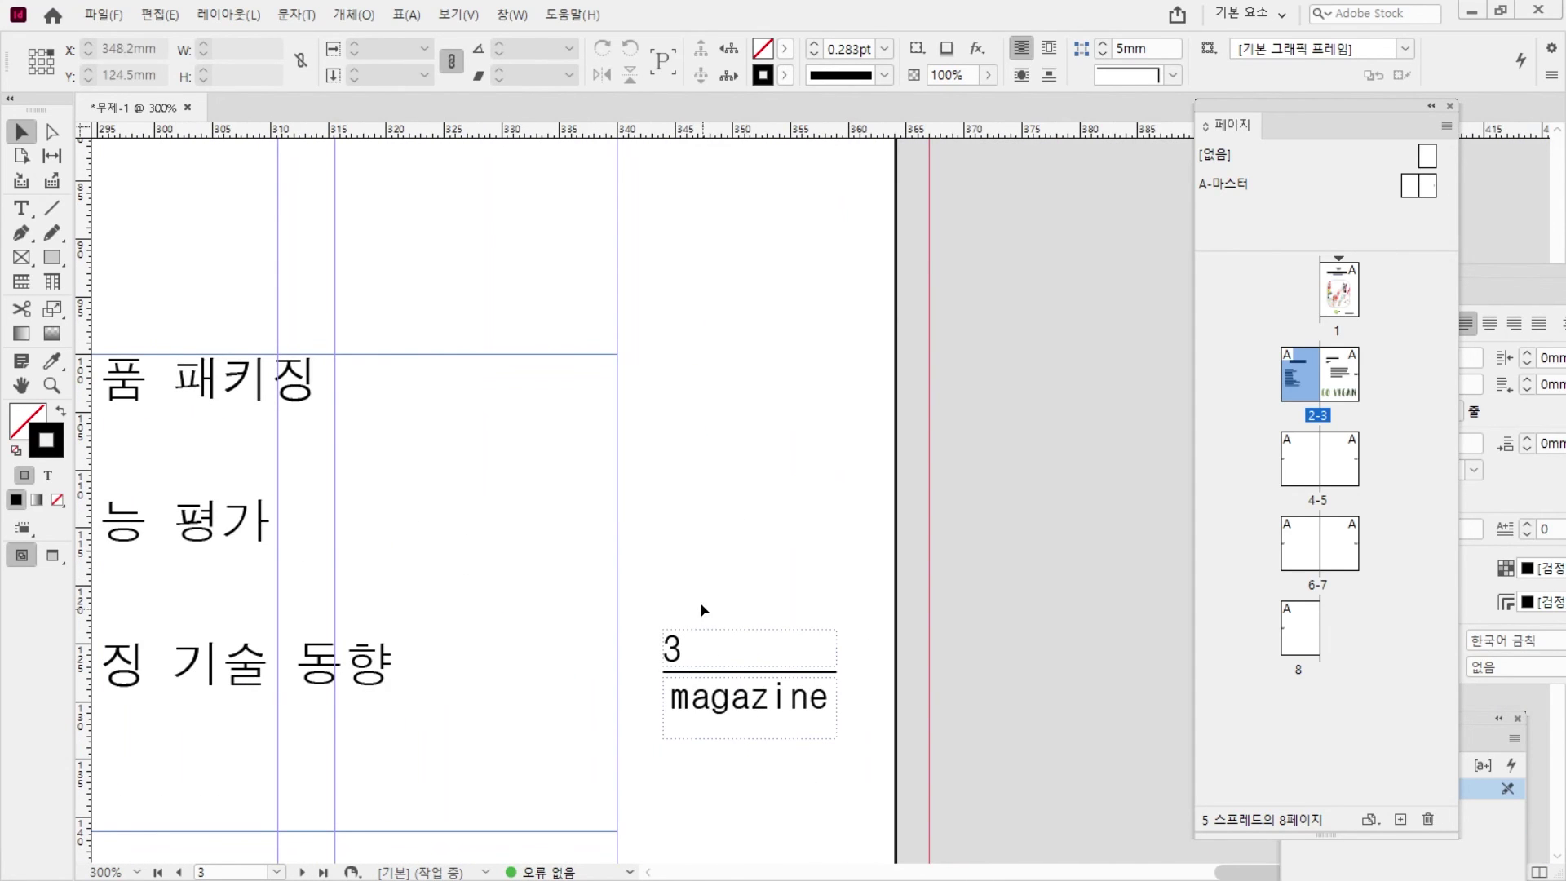
{"action": "left_click", "coordinate": [676, 639]}
{"action": "key", "text": "Delete"}
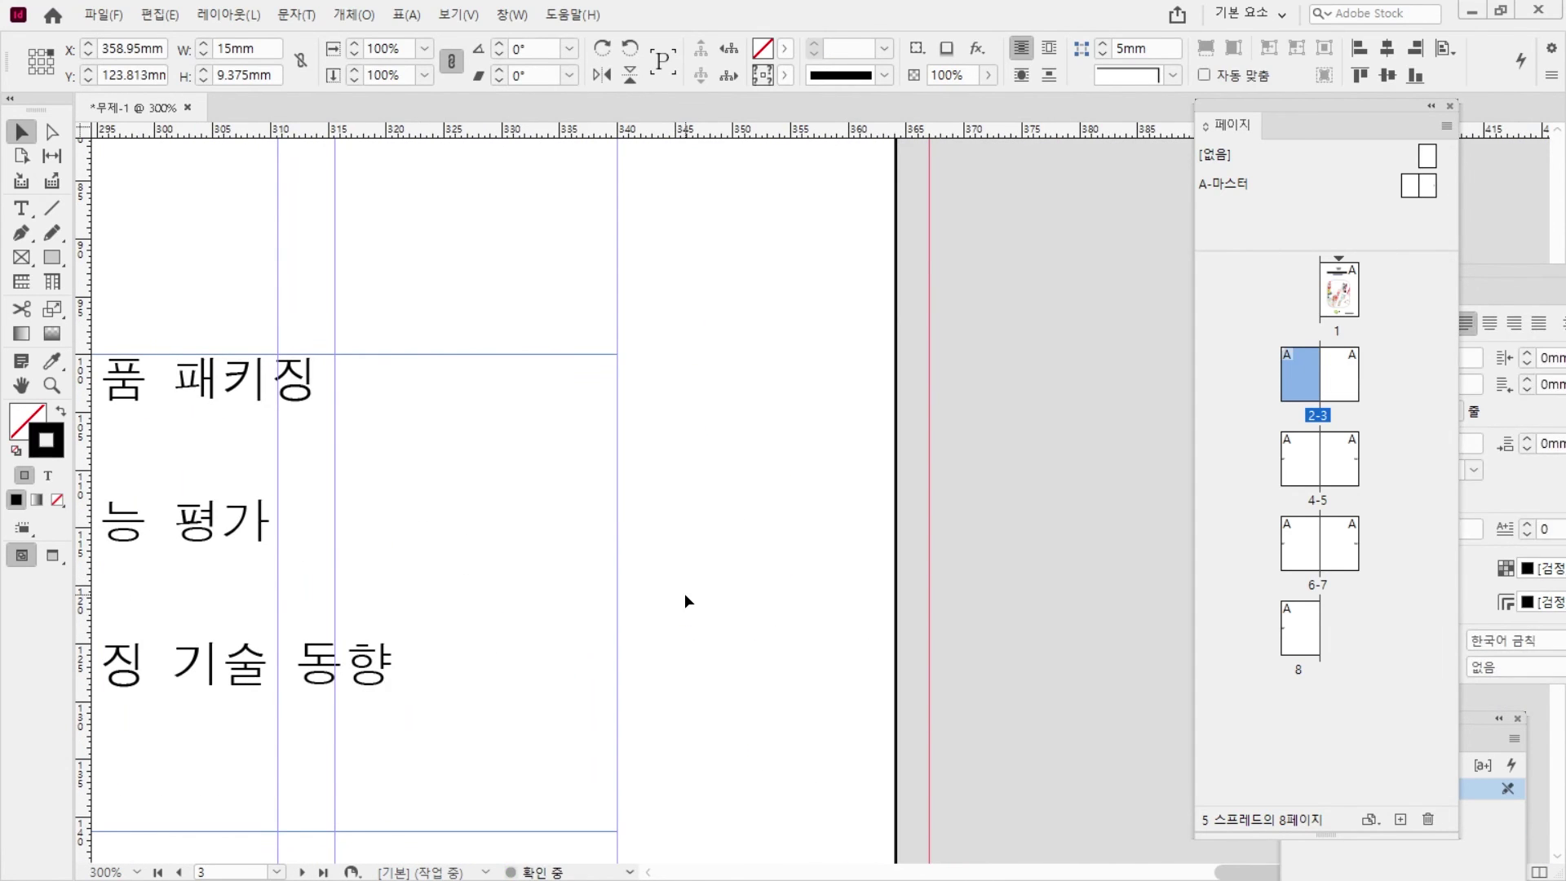
- Check the page number blocks on the 4-5 and 6-7 spreads, and delete the block on page 8
{"action": "double_click", "coordinate": [1303, 458]}
{"action": "double_click", "coordinate": [1346, 462]}
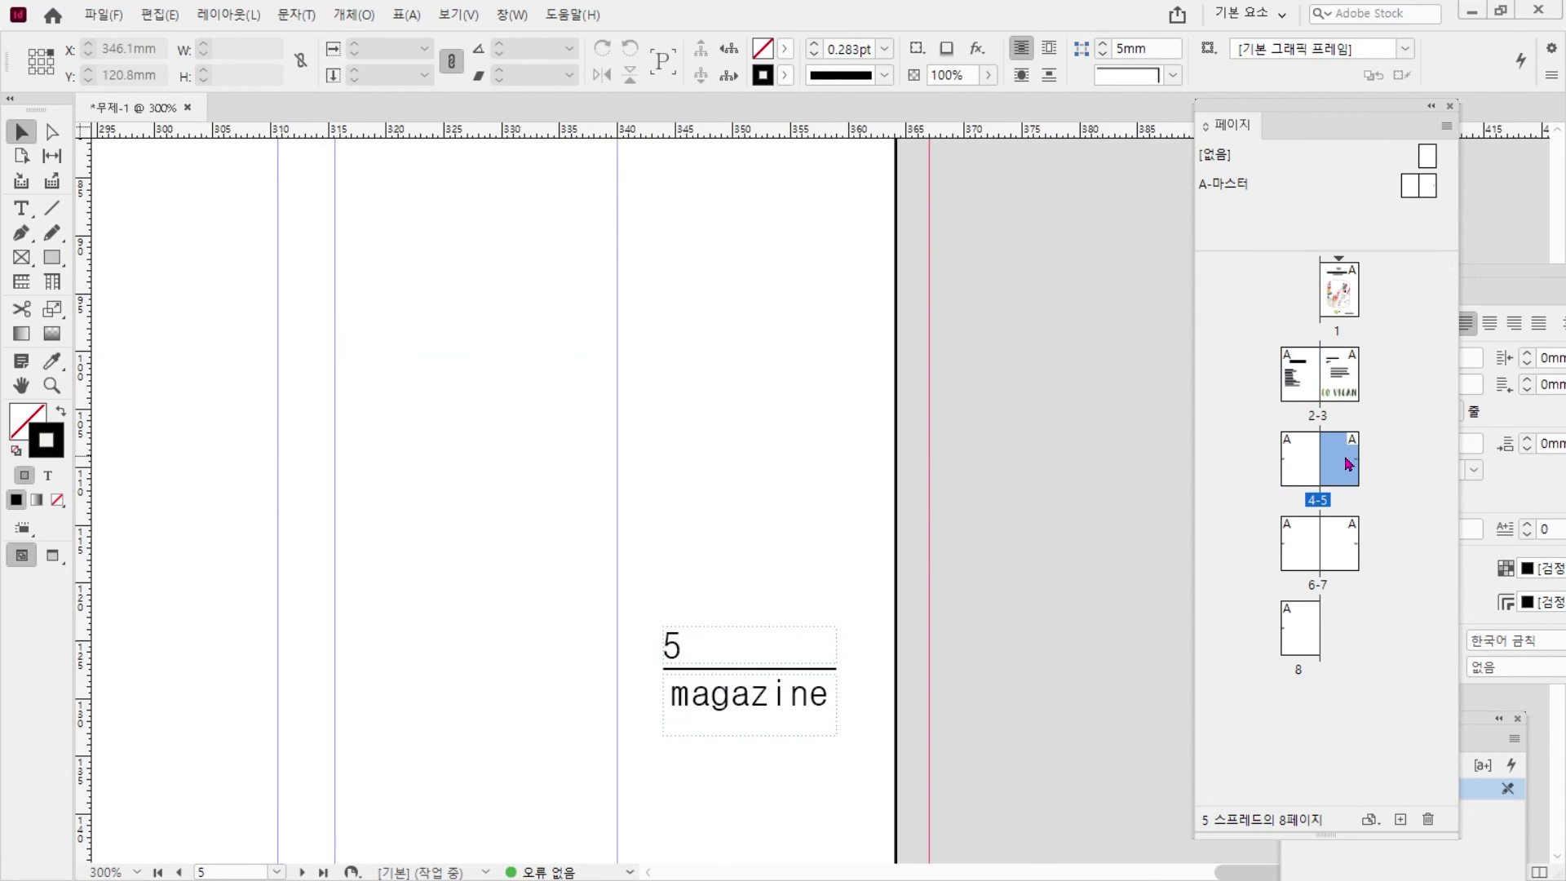
{"action": "double_click", "coordinate": [1345, 552]}
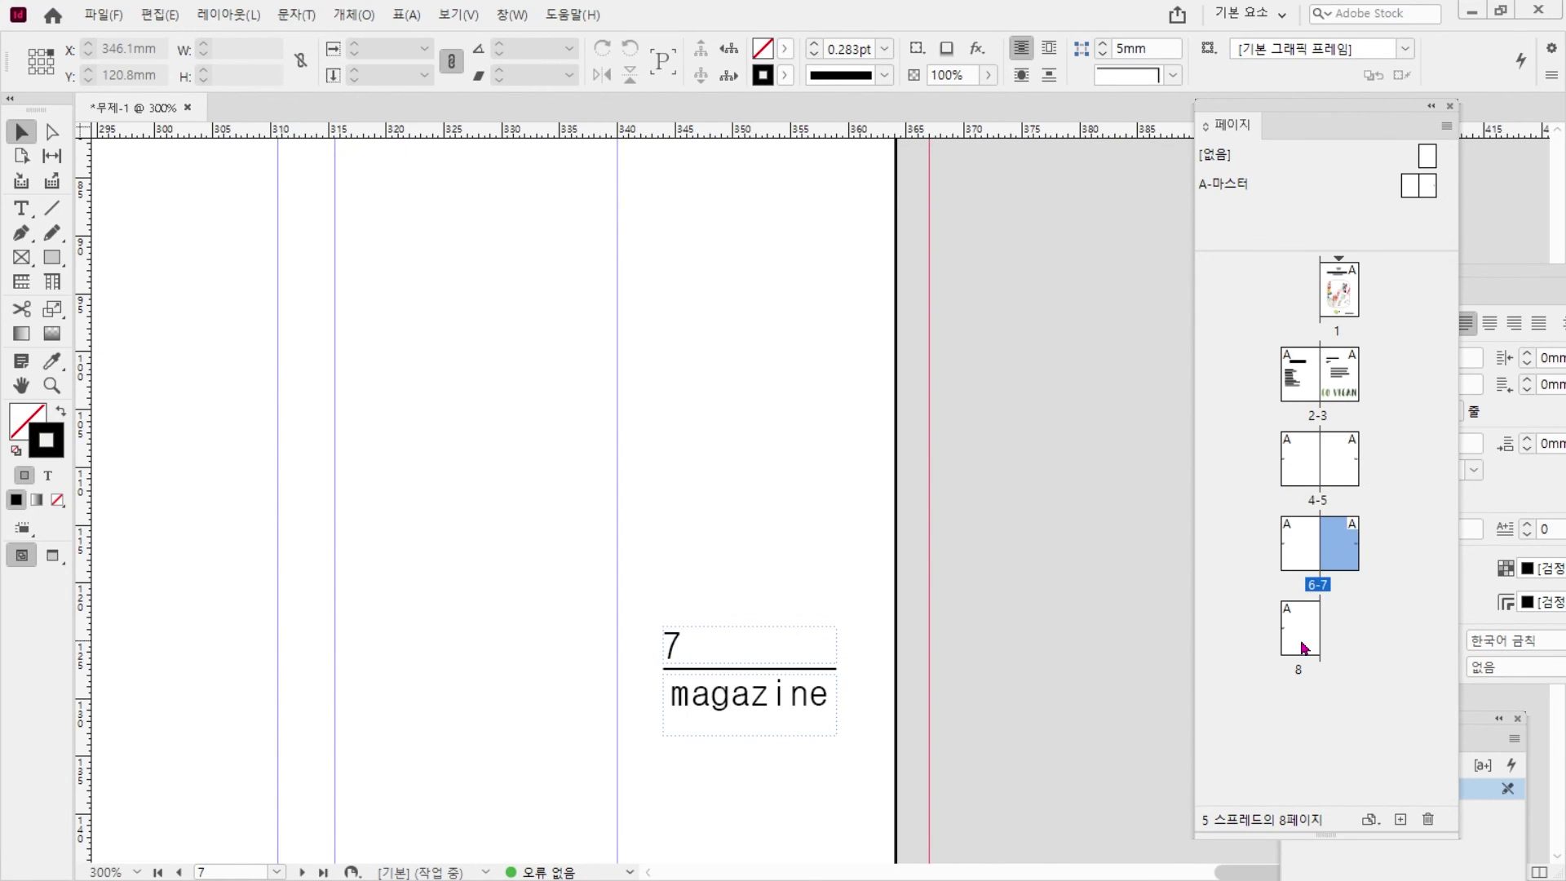
{"action": "double_click", "coordinate": [1302, 647]}
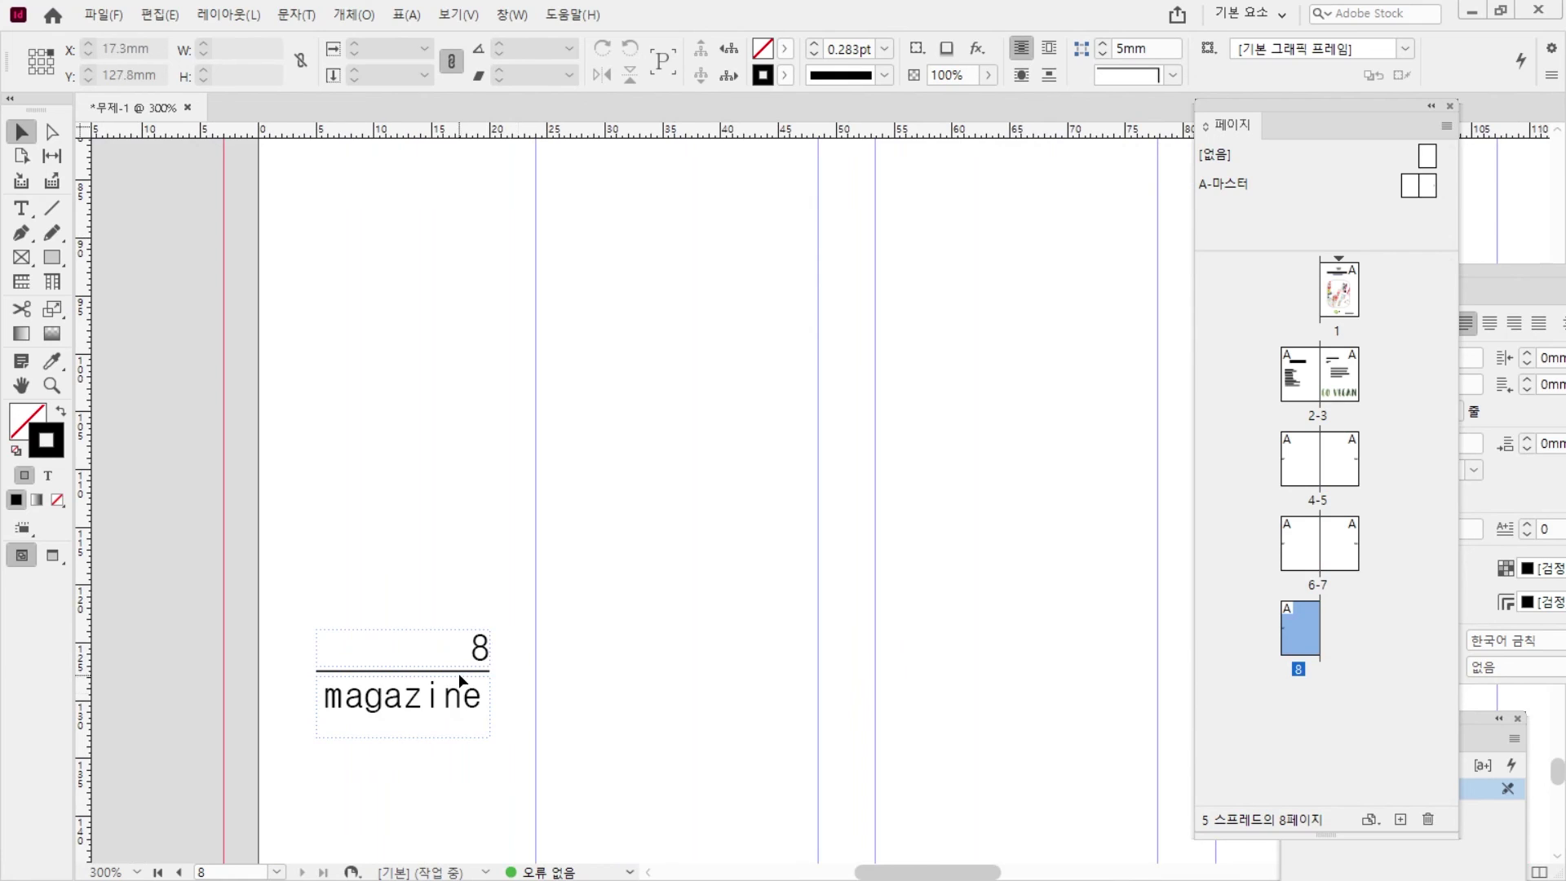
{"action": "left_click", "coordinate": [357, 669]}
{"action": "key", "text": "Delete"}
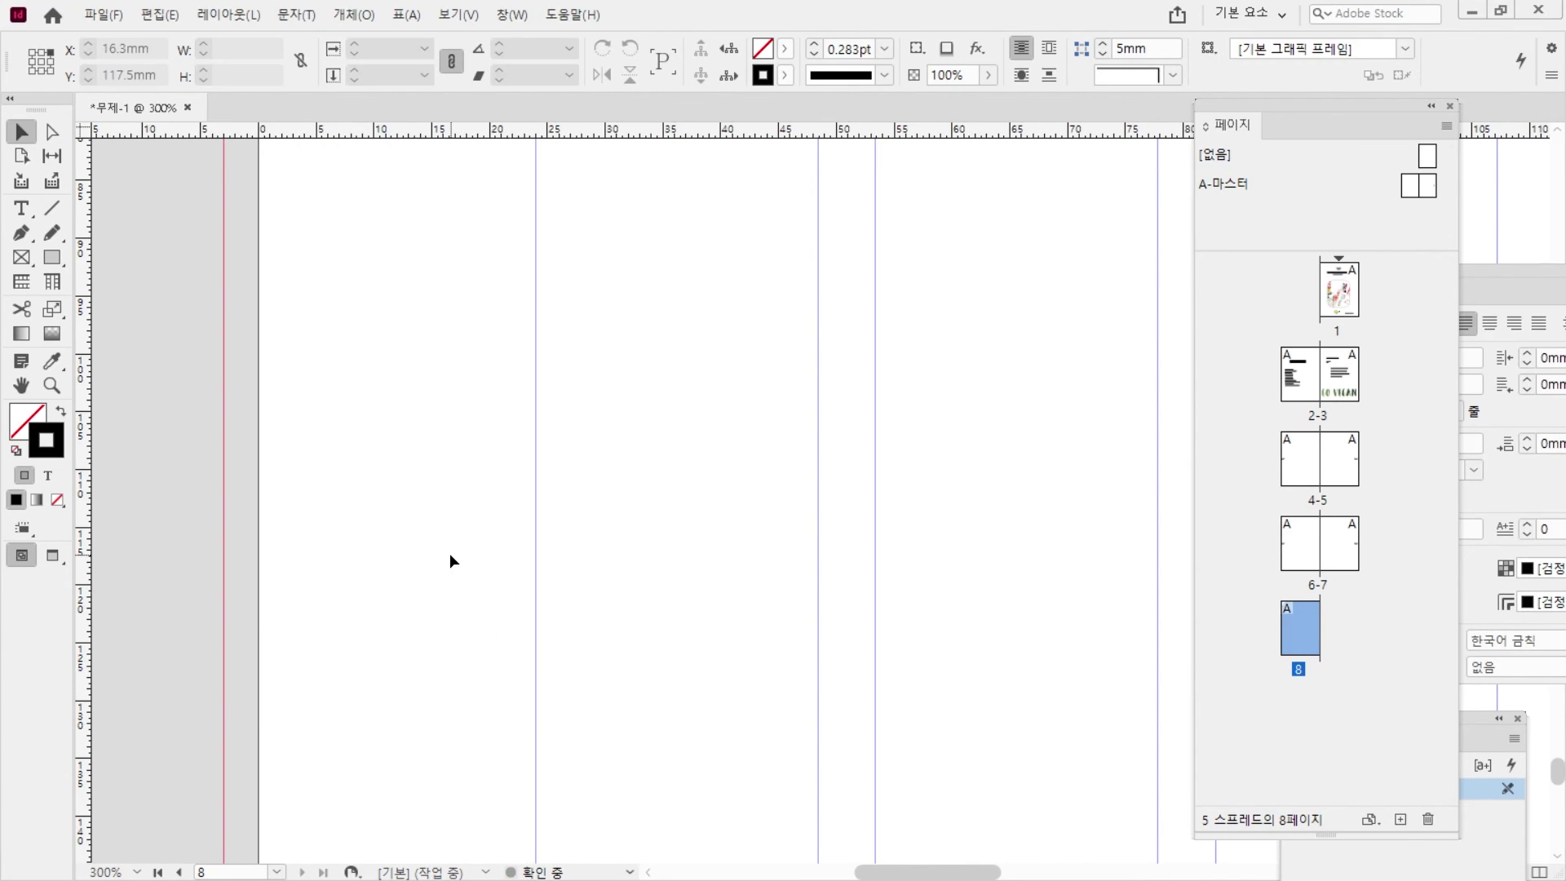